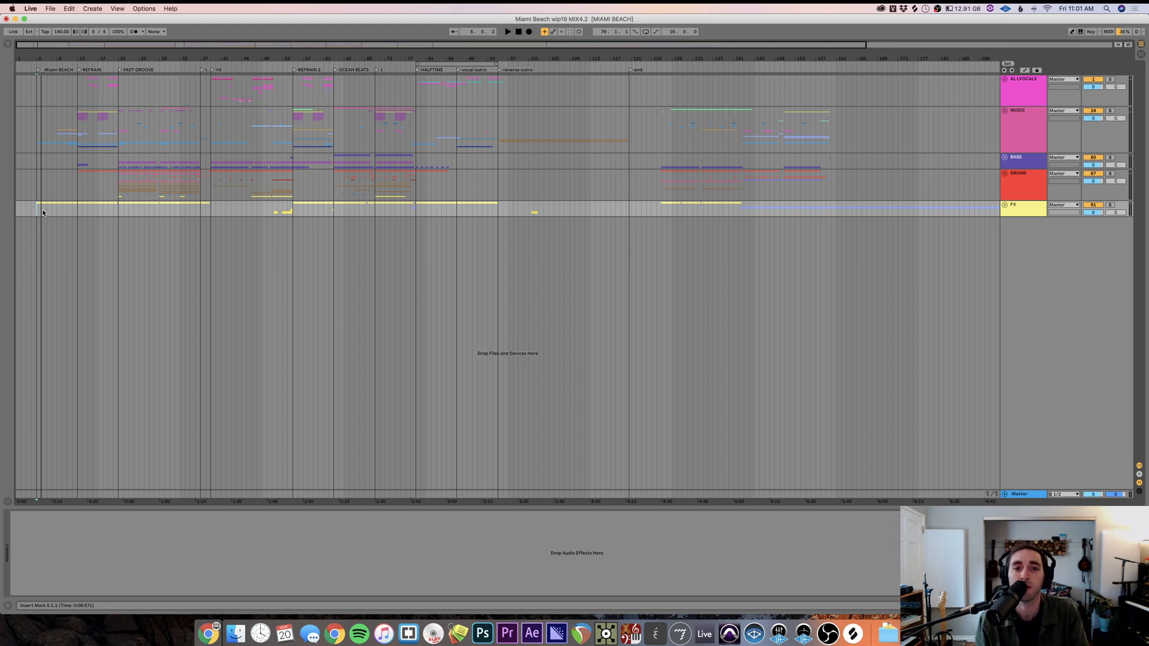
- Play the song's opening from 5.1.1 and stop playback
{"action": "key", "text": "space"}
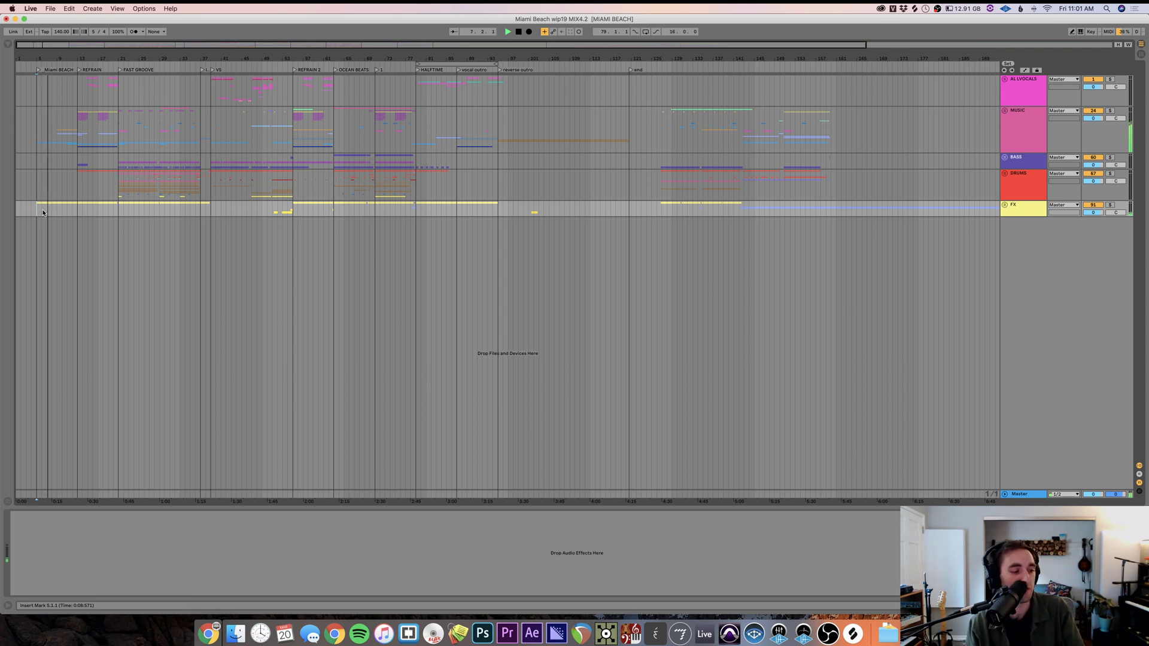
{"action": "key", "text": "space"}
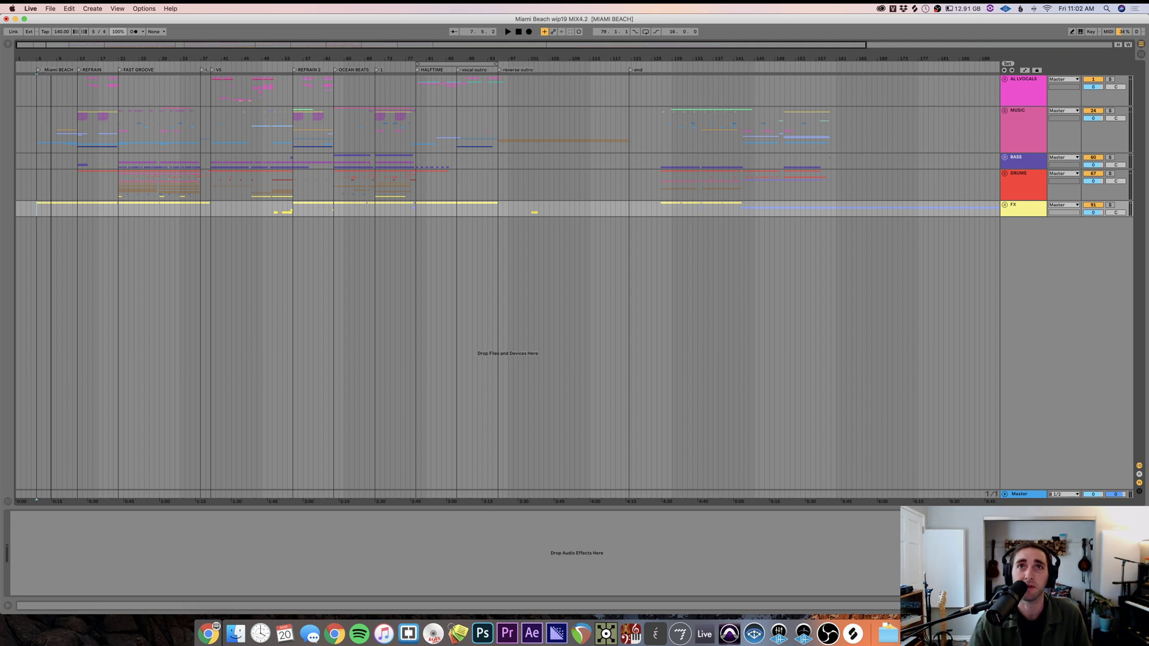
{"action": "key", "text": "super+Tab"}
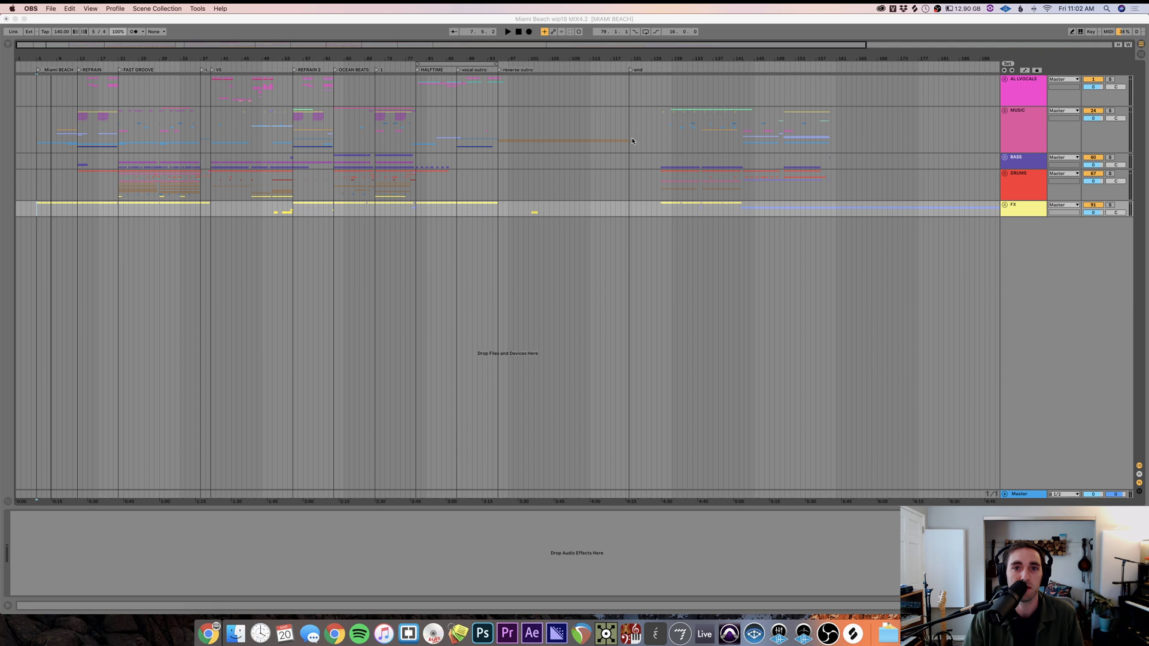
- Loop the four bars from 116.1.1 in the MUSIC group, within the reverse outro section, and play them
{"action": "left_click", "coordinate": [614, 140]}
{"action": "left_click_drag", "start_coordinate": [607, 139], "coordinate": [625, 137]}
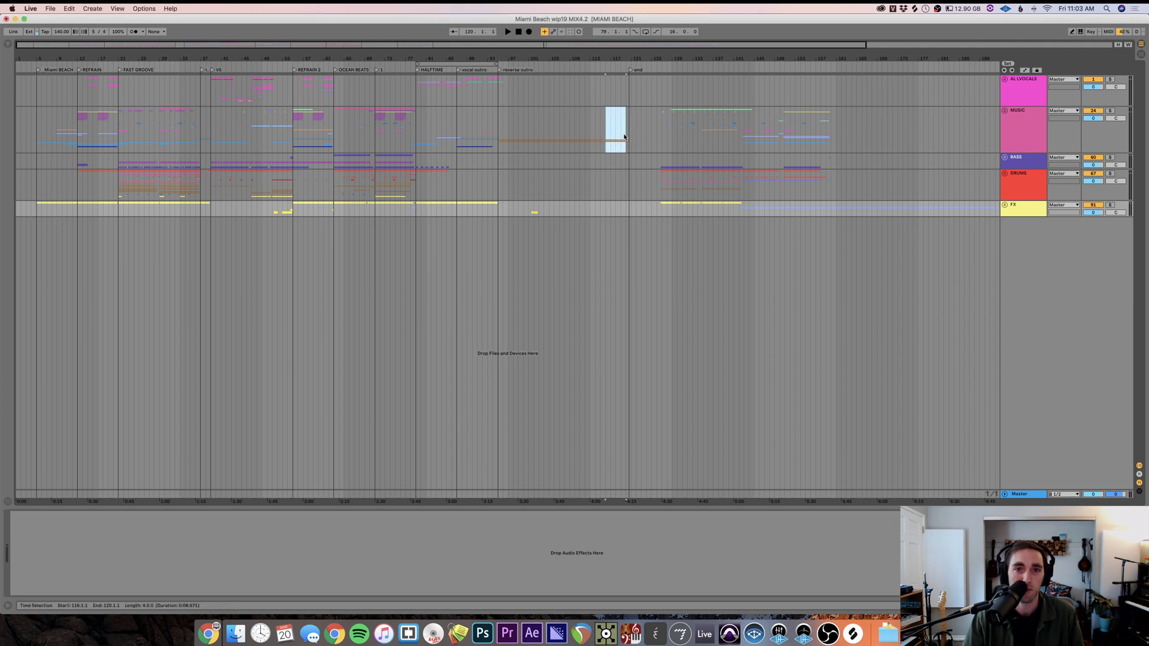
{"action": "key", "text": "super+l"}
{"action": "key", "text": "space"}
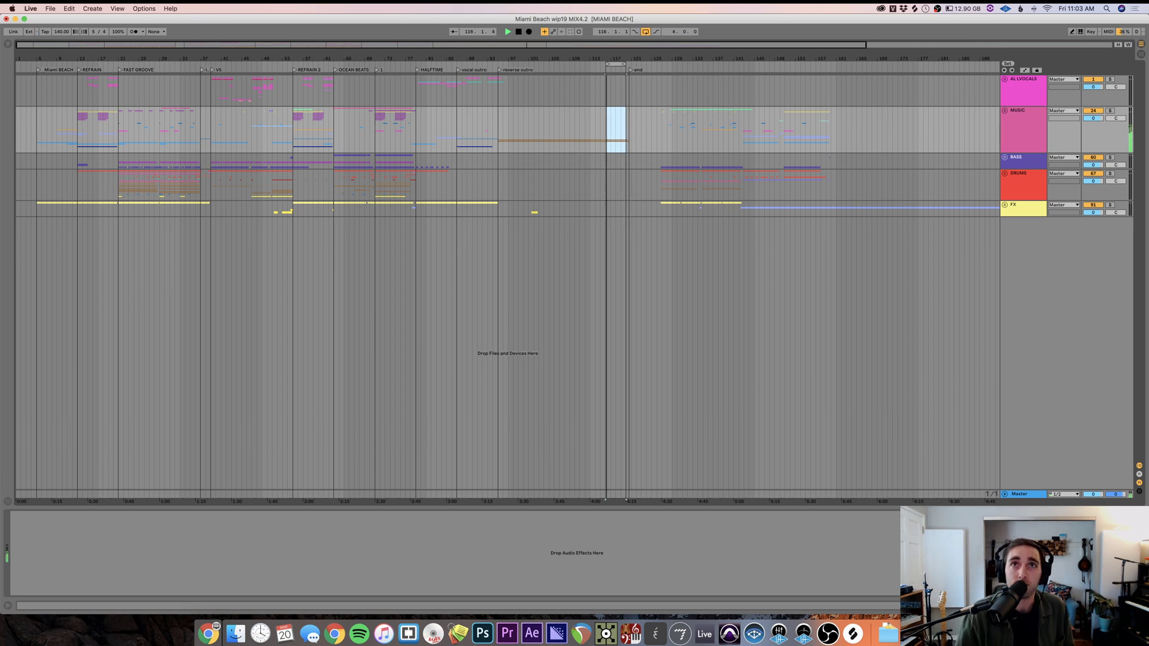
{"action": "key", "text": "super+Tab"}
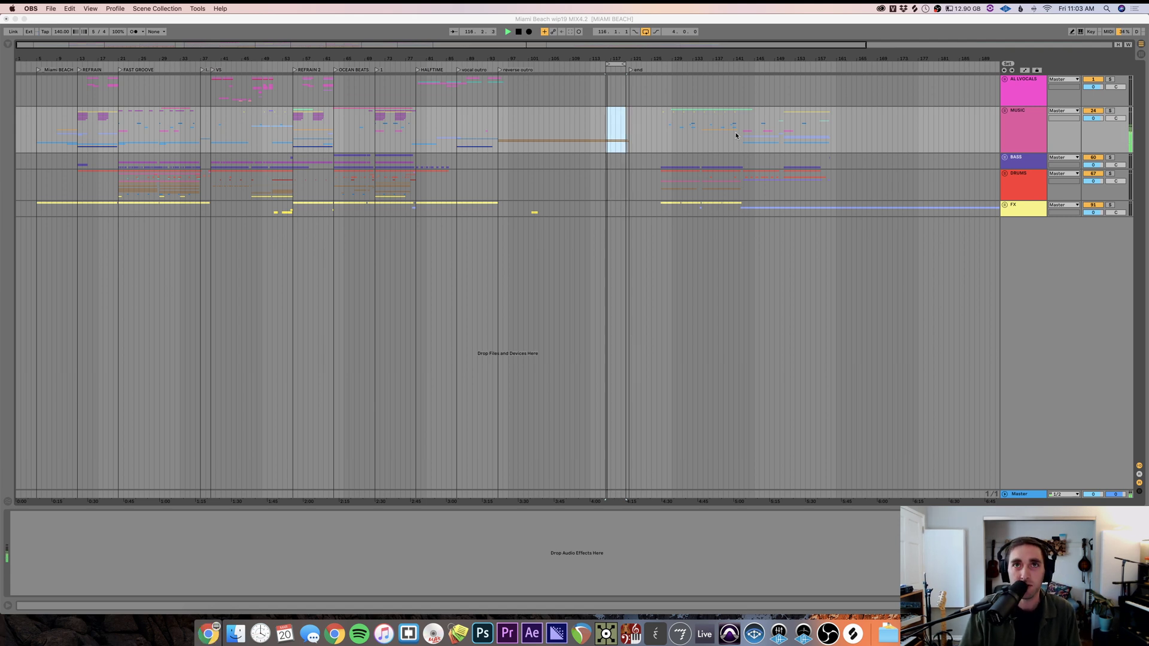
- Stop playback, turn off the loop, and play the song from the MIAMI BEACH marker at the start
{"action": "left_click", "coordinate": [483, 149]}
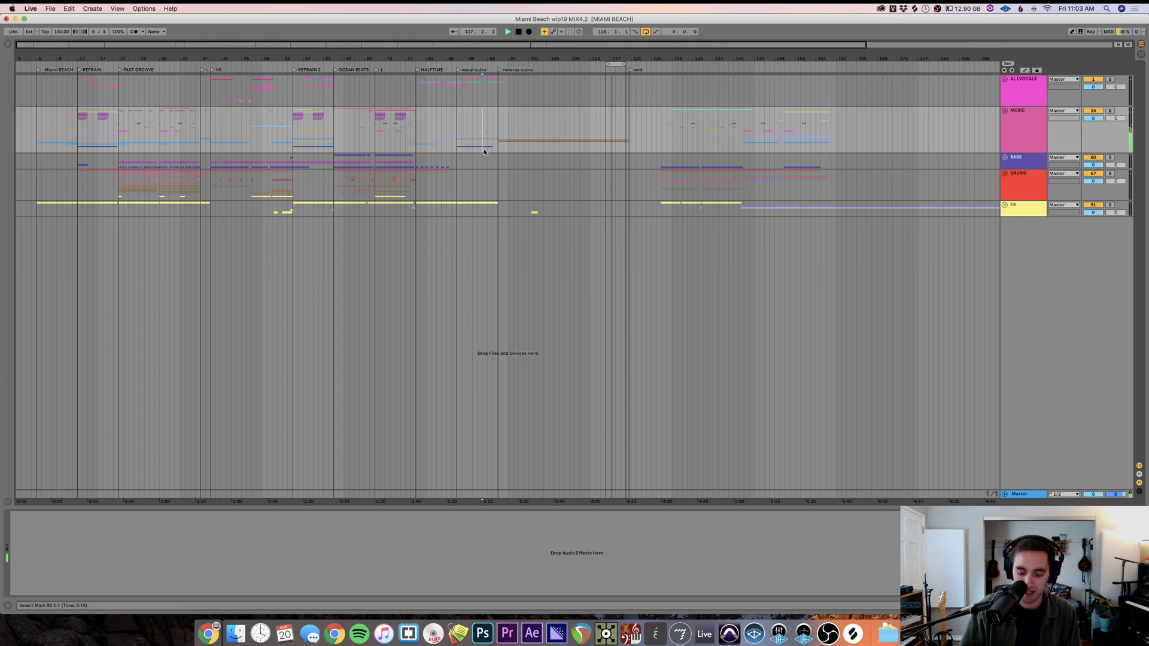
{"action": "key", "text": "Left"}
{"action": "key", "text": "Left"}
{"action": "key", "text": "Left"}
{"action": "key", "text": "Left"}
{"action": "key", "text": "Left"}
{"action": "key", "text": "Left"}
{"action": "key", "text": "Left"}
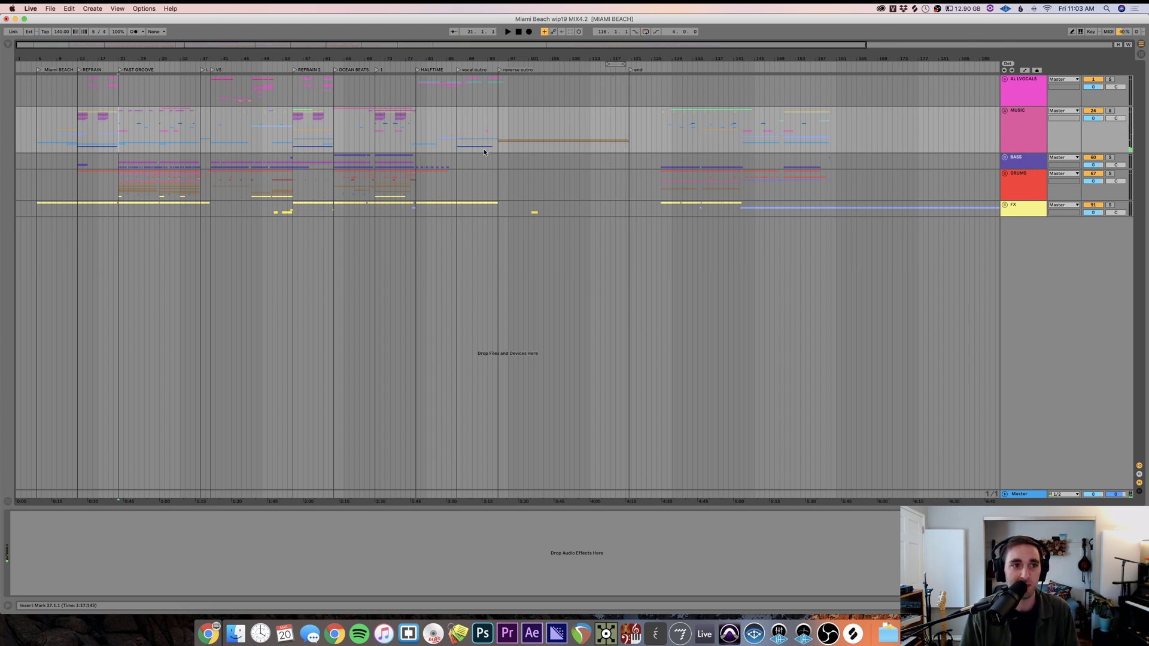
{"action": "key", "text": "space"}
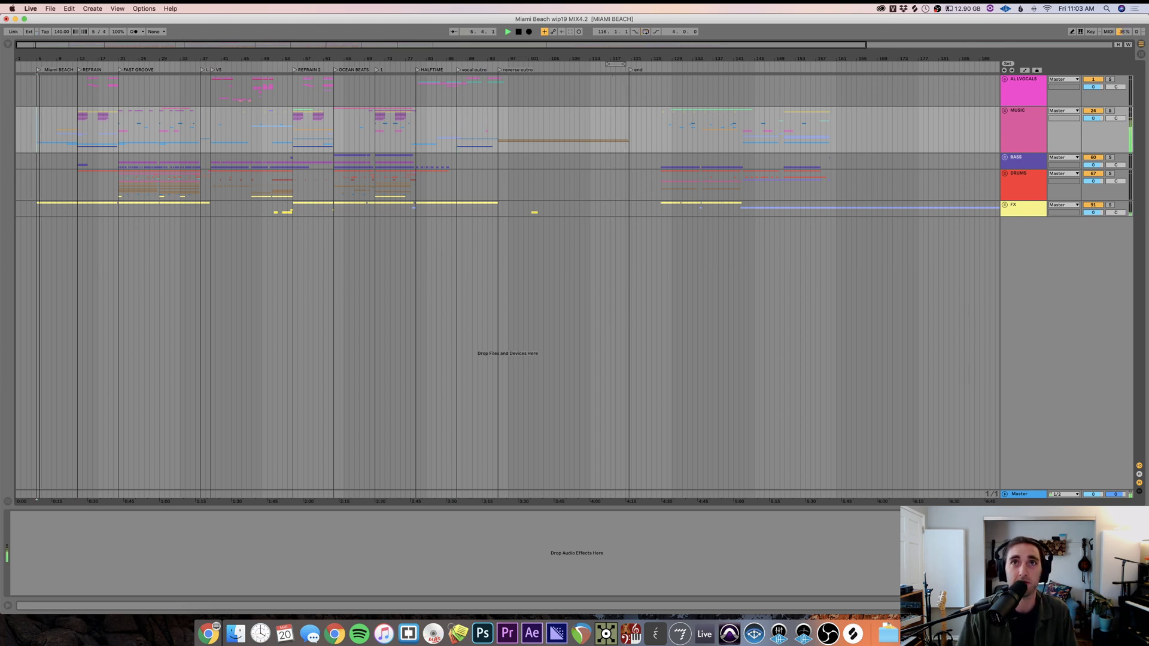
{"action": "key", "text": "super+Tab"}
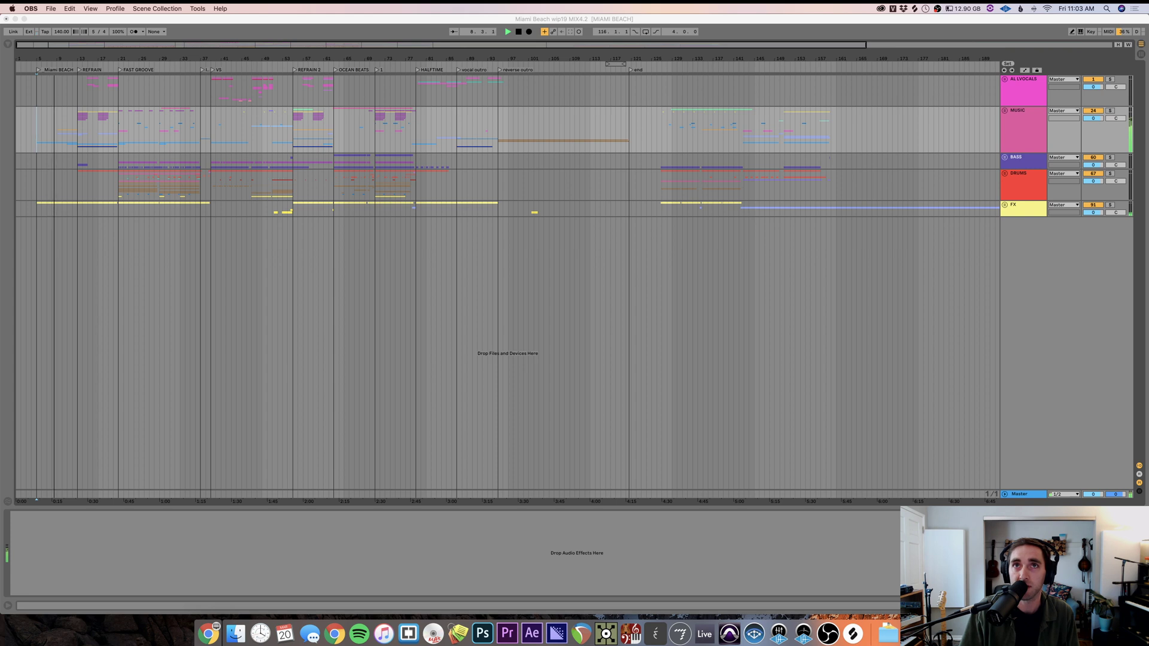
- Unfold the Master track to view its level meter during playback and fold it back
{"action": "left_click", "coordinate": [1006, 495]}
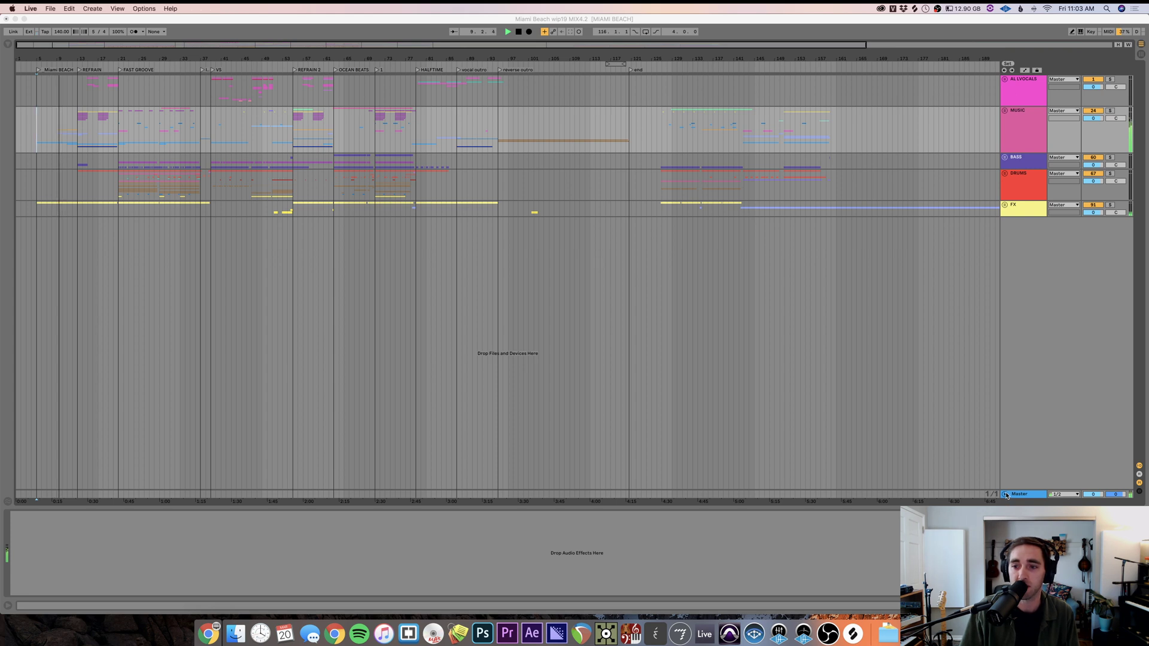
{"action": "left_click", "coordinate": [1006, 494]}
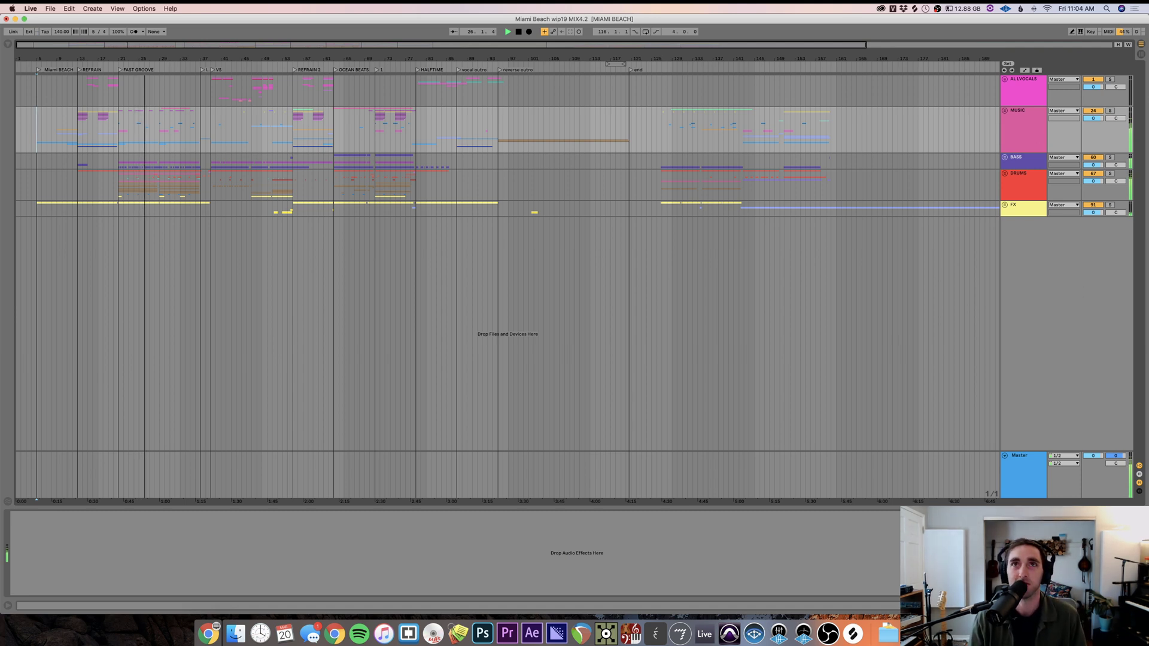
{"action": "key", "text": "super+Tab"}
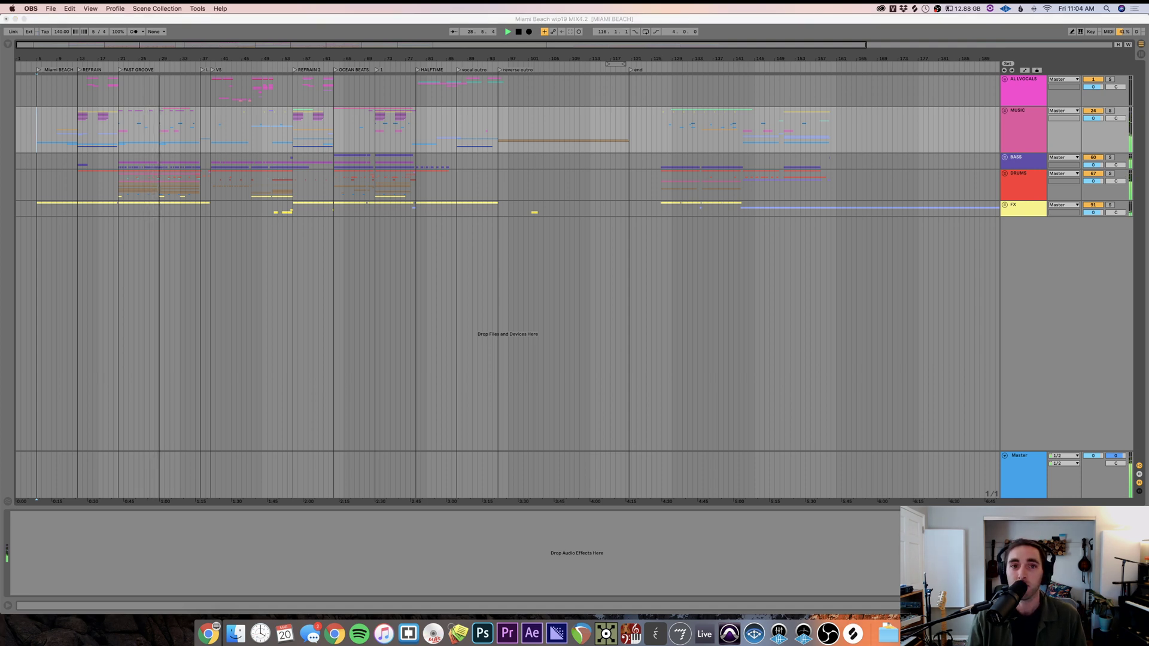
{"action": "left_click", "coordinate": [1038, 211]}
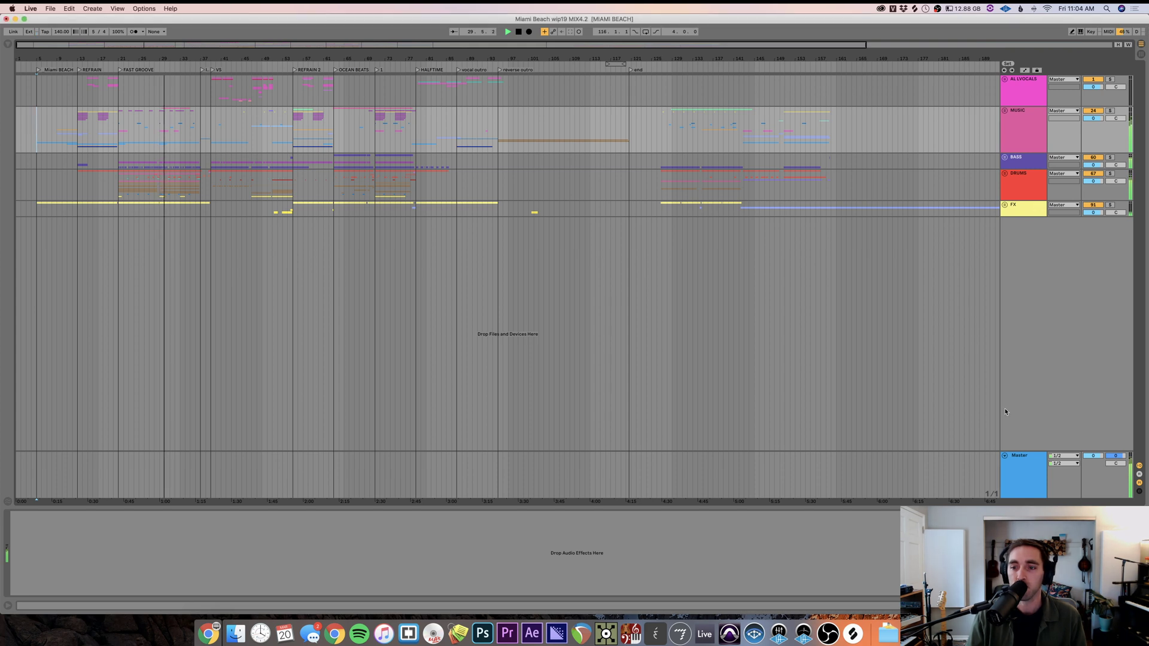
{"action": "left_click", "coordinate": [1006, 456]}
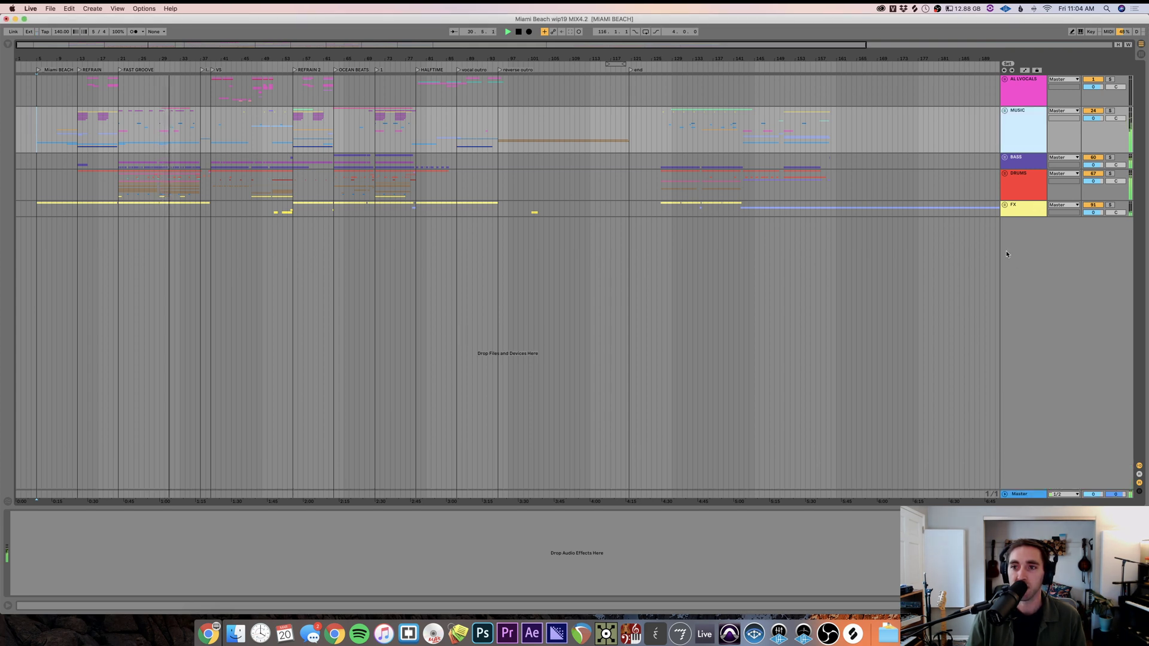
- Select all the group tracks from ALL VOCALS through FX and unfold them to show every individual track
{"action": "key", "text": "super+Tab"}
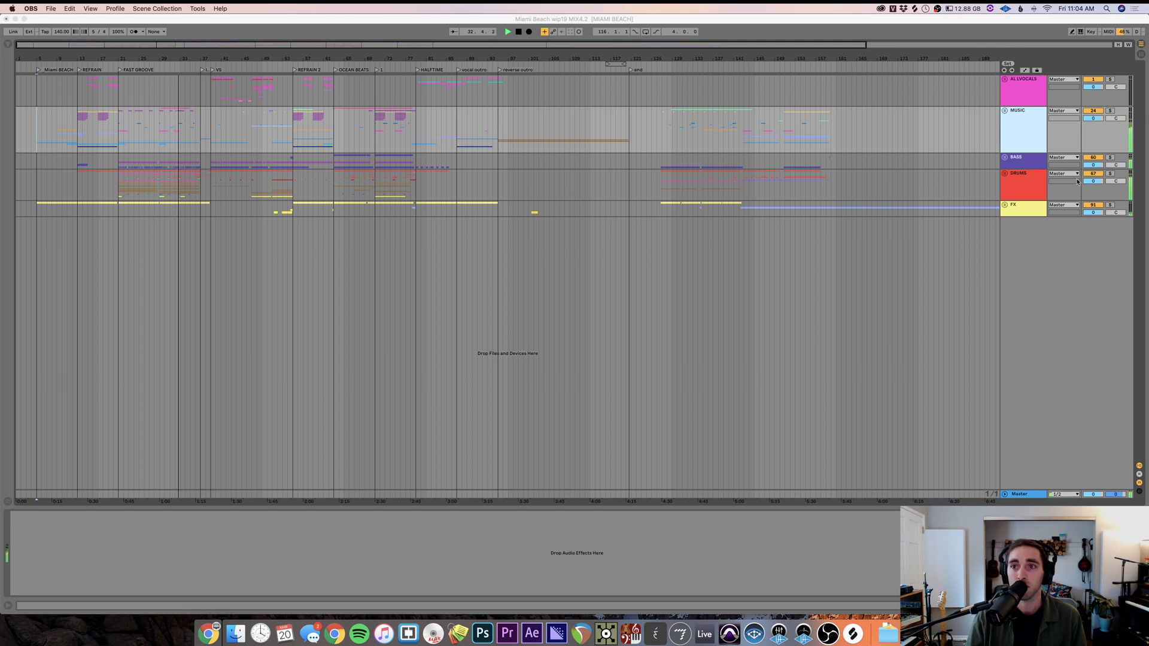
{"action": "left_click", "coordinate": [1020, 118]}
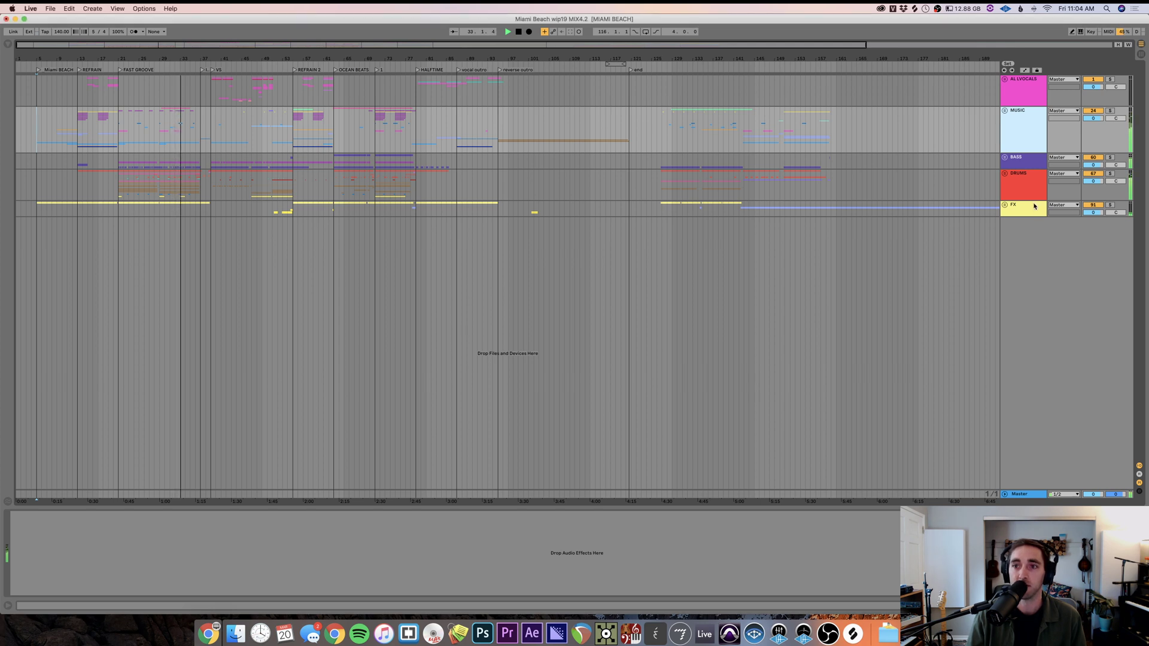
{"action": "left_click", "coordinate": [1020, 94]}
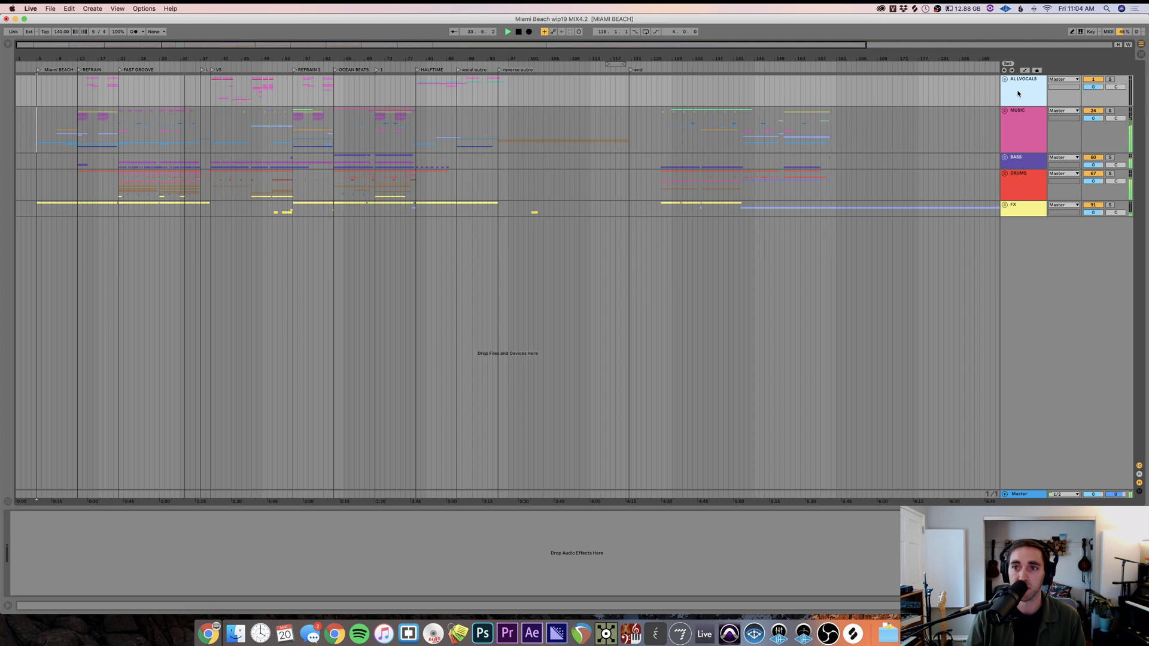
{"action": "left_click", "coordinate": [1017, 211]}
{"action": "key", "text": "alt+u"}
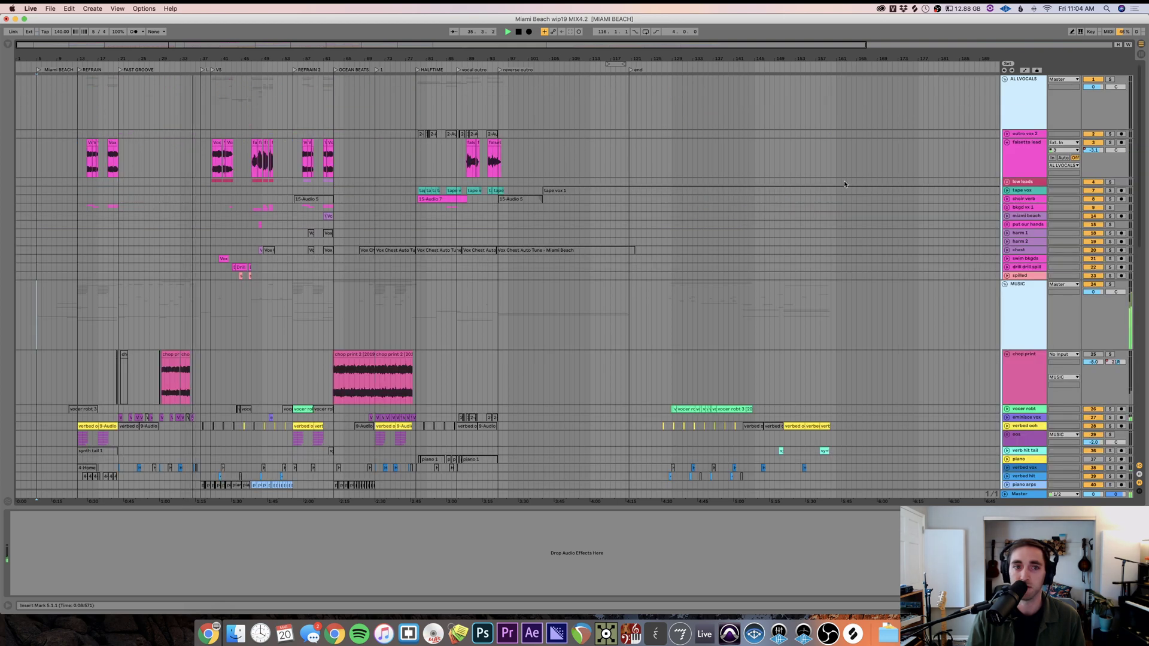
- Place the insert marker at 58.1.1 in the REFRAIN 2 section and set the grid to 1/2
{"action": "scroll", "coordinate": [845, 184], "scroll_direction": "down", "scroll_amount": 15}
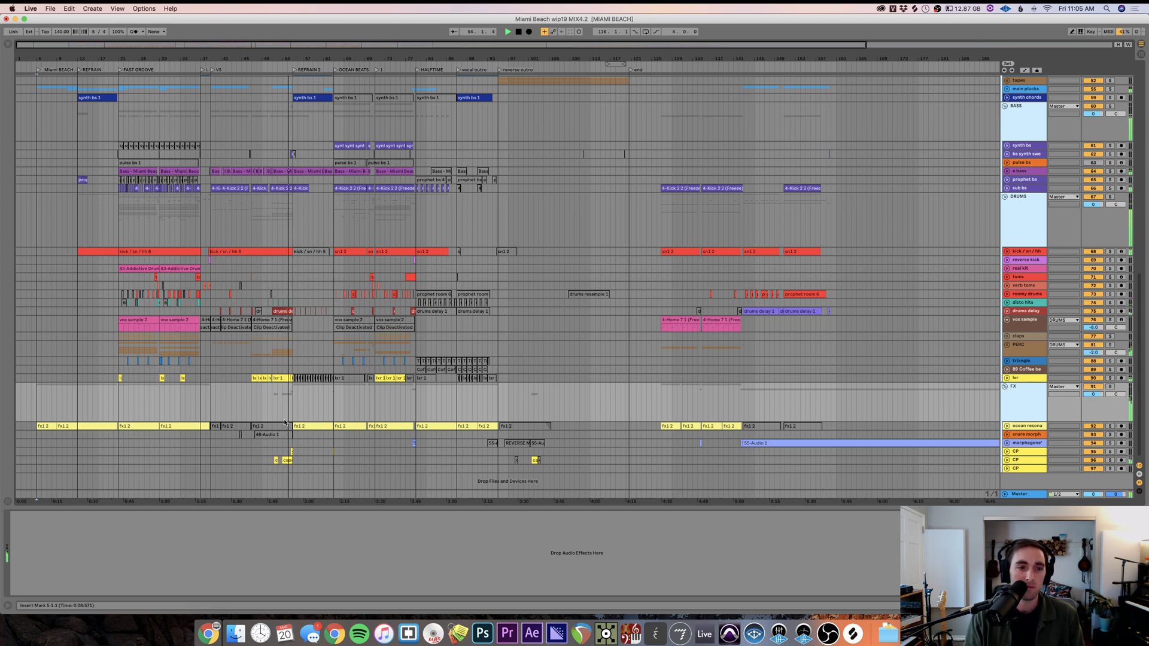
{"action": "left_click", "coordinate": [210, 408]}
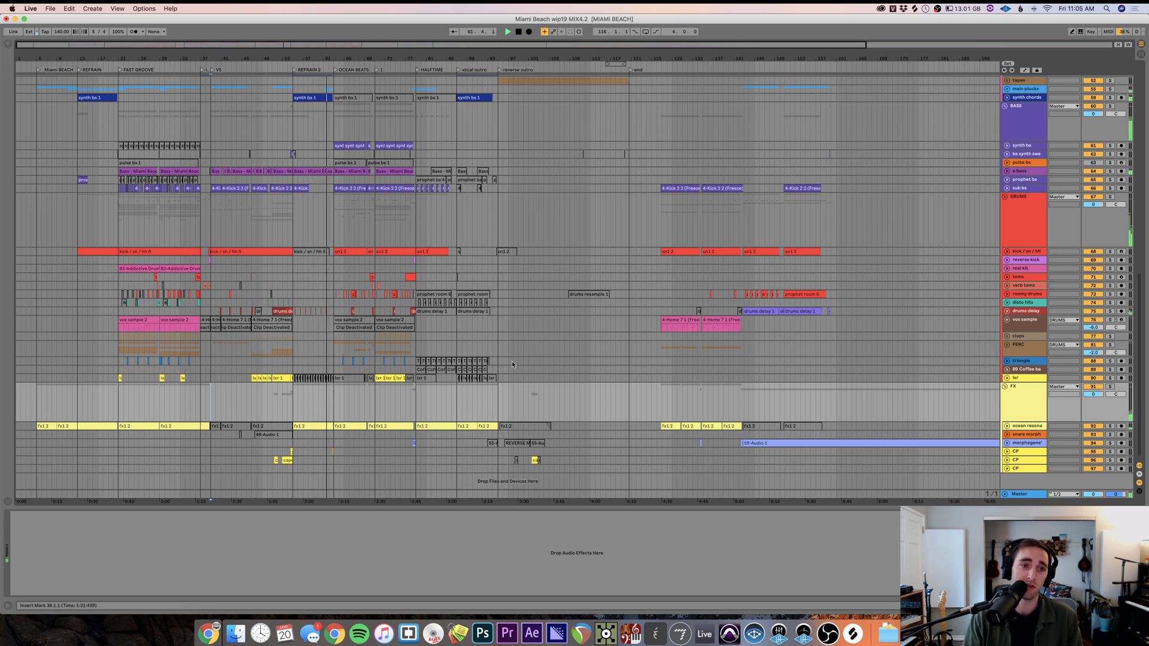
{"action": "left_click", "coordinate": [306, 361]}
{"action": "key", "text": "plus"}
{"action": "key", "text": "plus"}
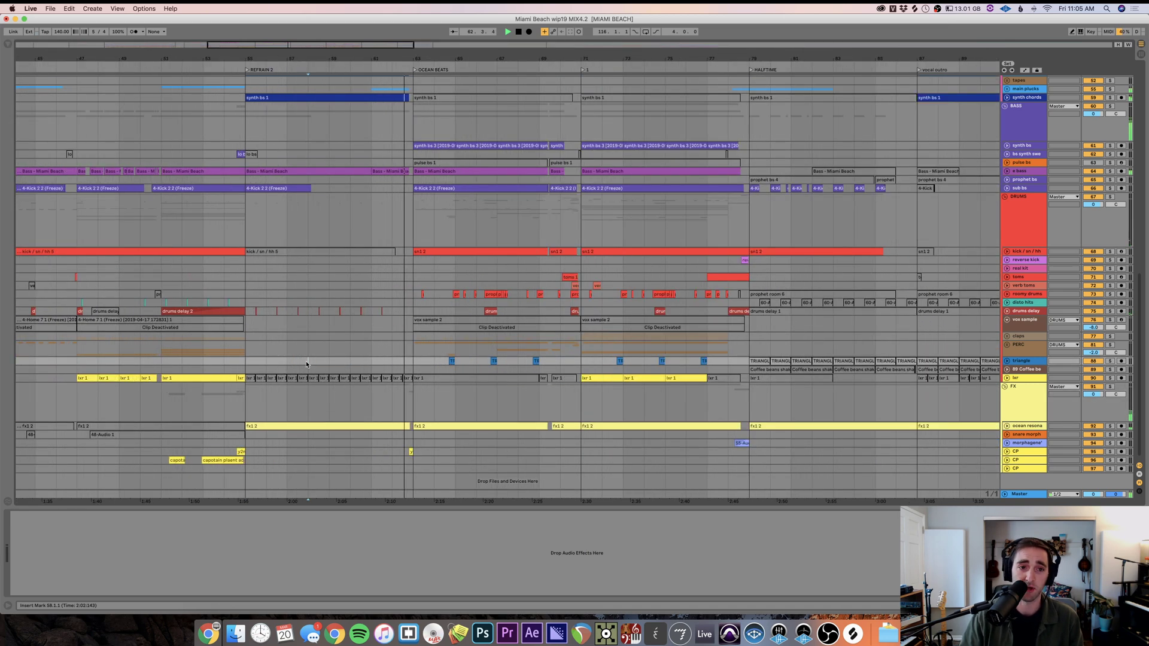
{"action": "key", "text": "super+1"}
{"action": "key", "text": "super+1"}
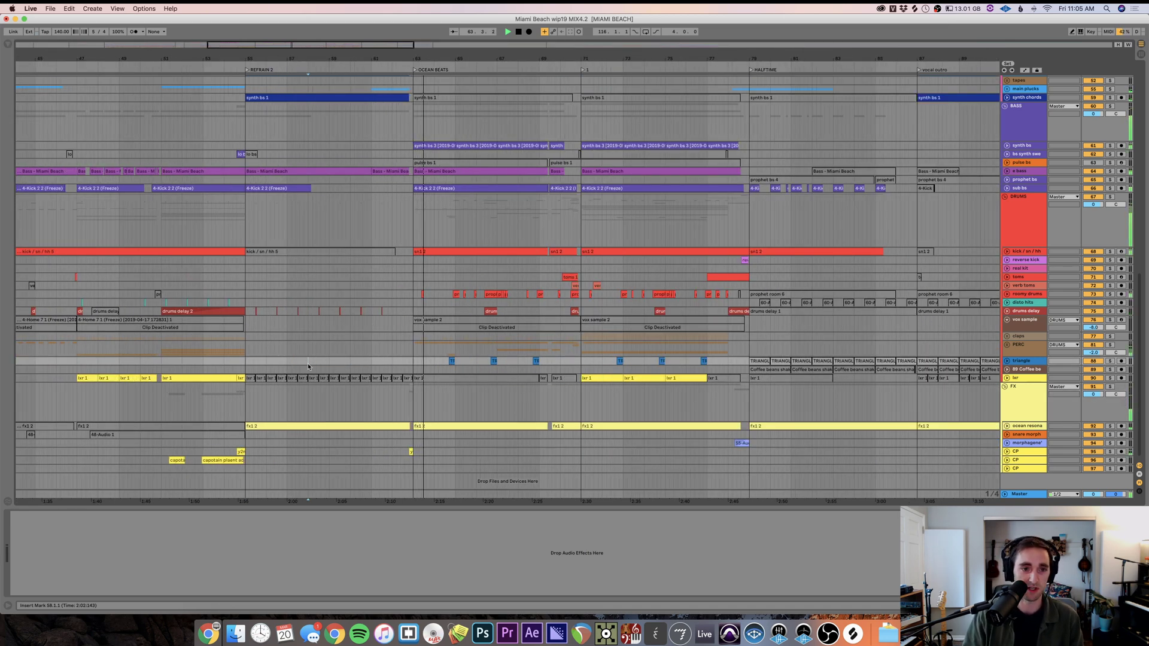
{"action": "key", "text": "super+2"}
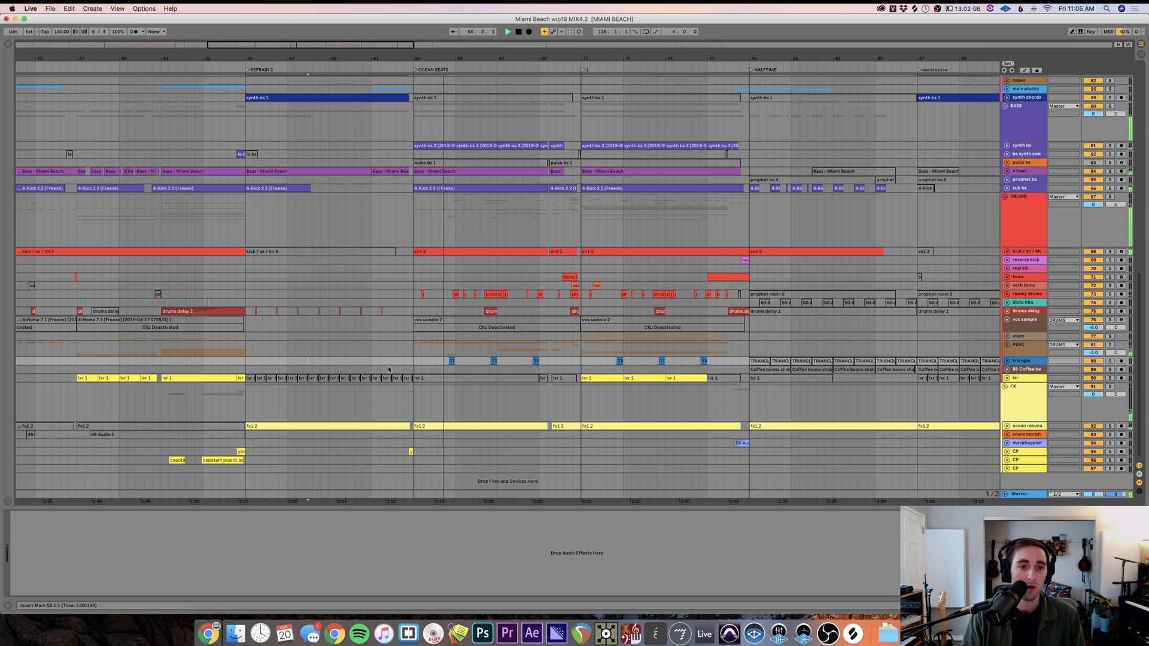
- Solo the chop print track in the MUSIC group to audition it, and turn its solo off again
{"action": "scroll", "coordinate": [1036, 169], "scroll_direction": "up", "scroll_amount": 5}
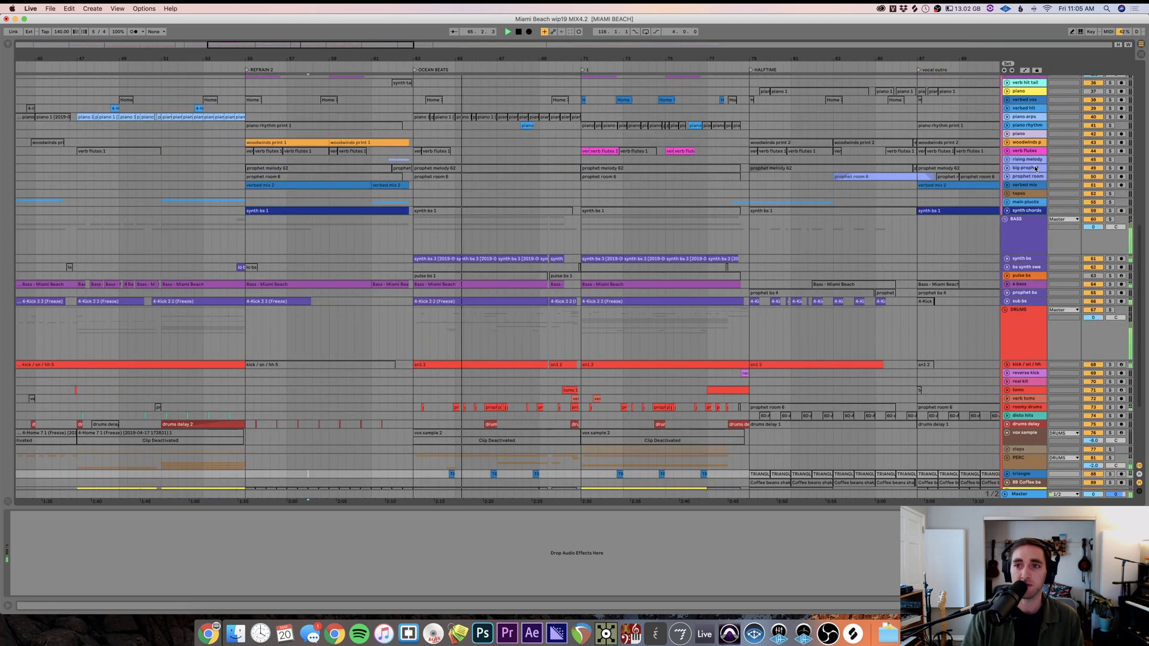
{"action": "scroll", "coordinate": [1036, 169], "scroll_direction": "up", "scroll_amount": 12}
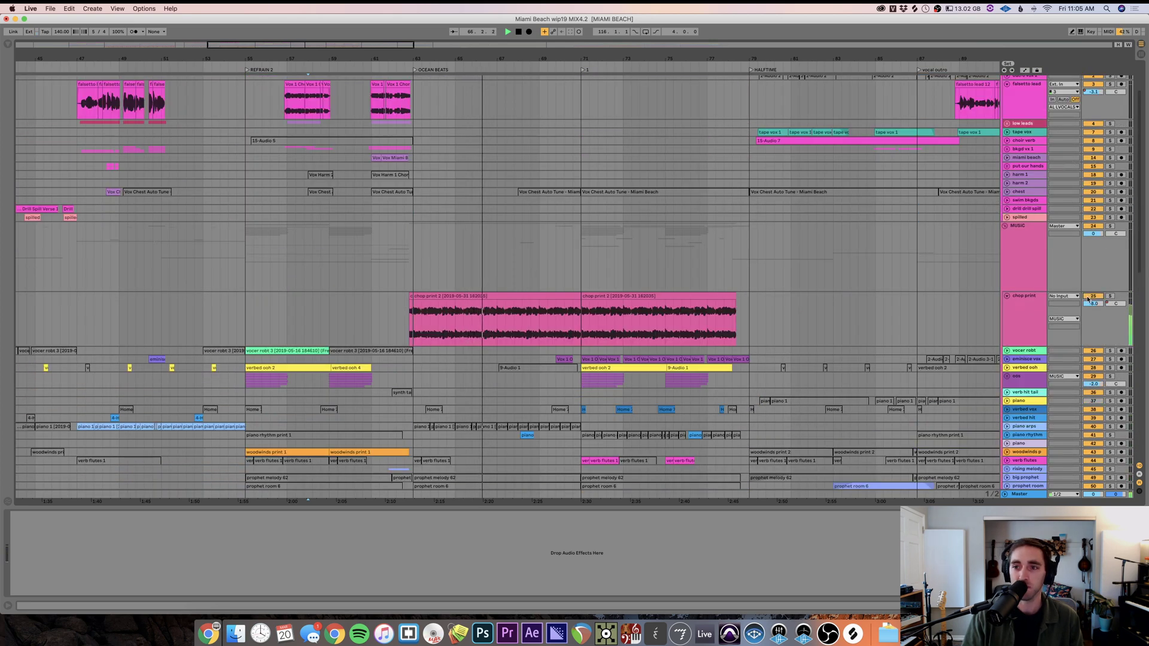
{"action": "left_click", "coordinate": [1110, 297]}
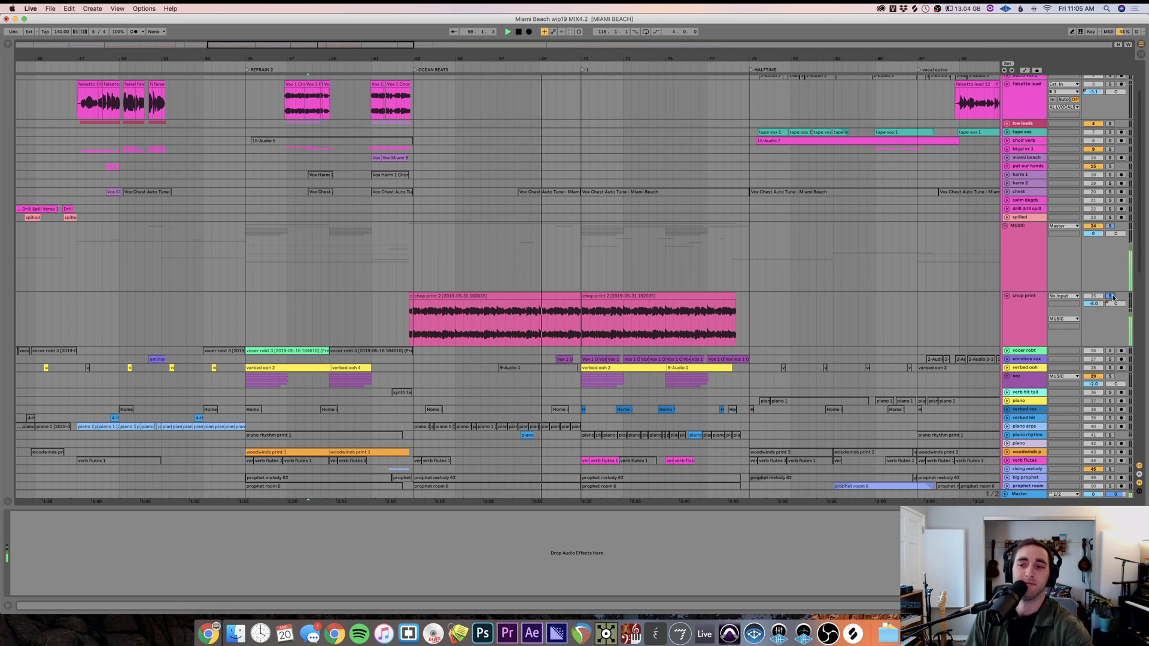
{"action": "left_click", "coordinate": [1110, 296]}
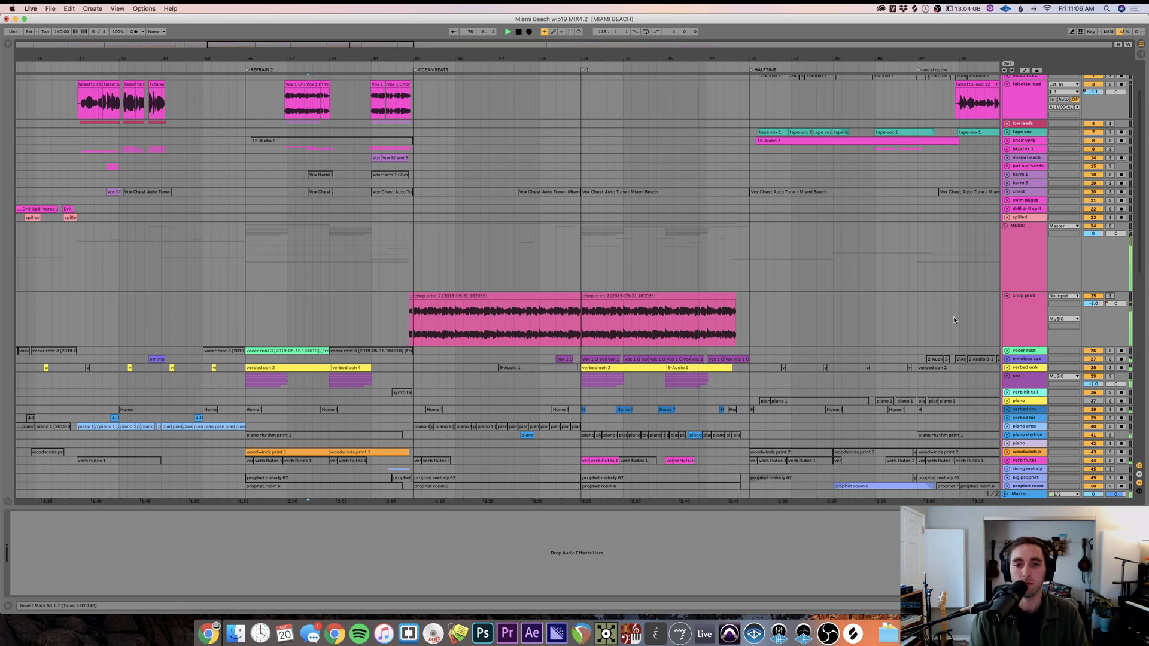
- Stop playback and place the insert marker at 77.1.1, just before the HALFTIME section
{"action": "scroll", "coordinate": [892, 377], "scroll_direction": "down", "scroll_amount": 3}
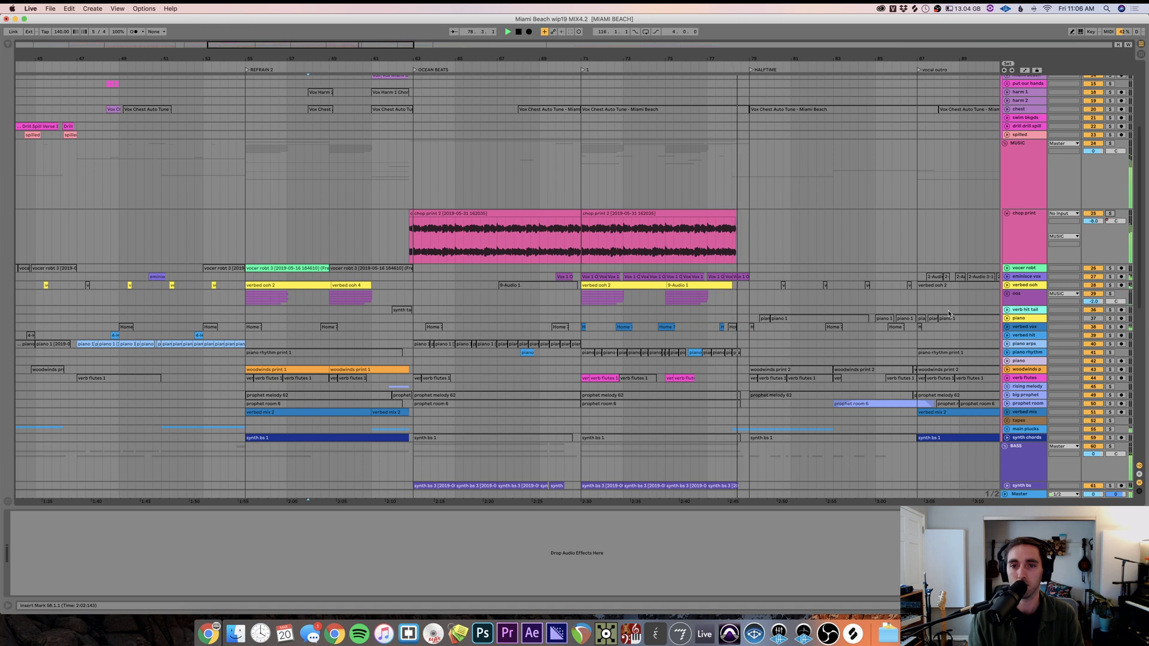
{"action": "scroll", "coordinate": [925, 305], "scroll_direction": "right", "scroll_amount": 2}
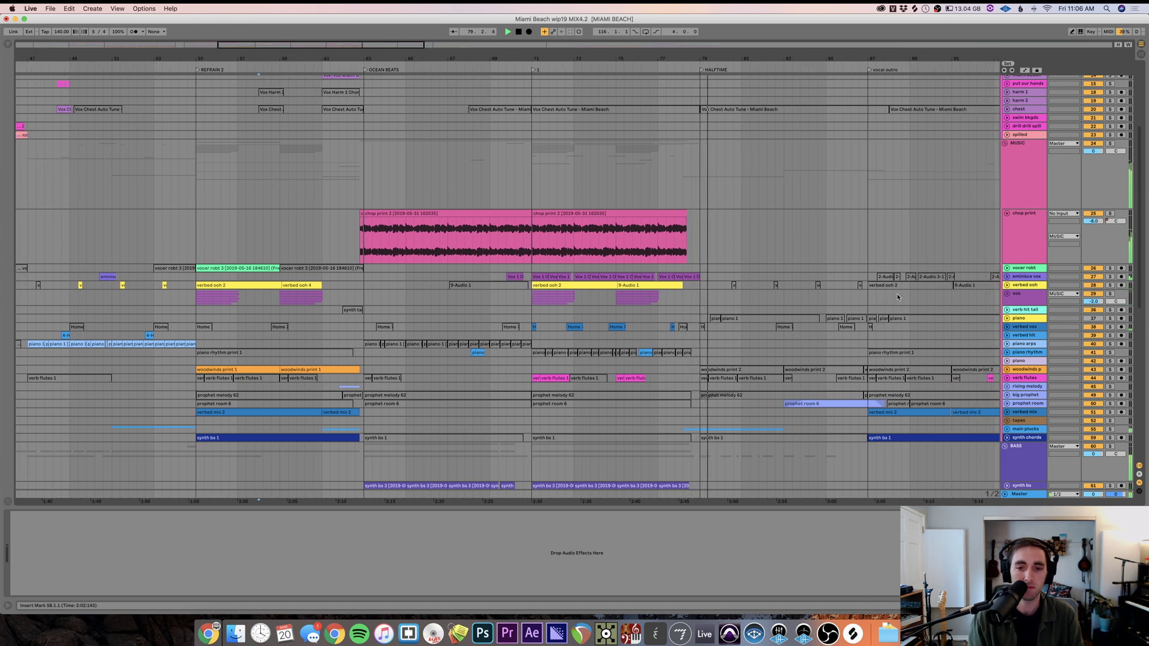
{"action": "scroll", "coordinate": [898, 298], "scroll_direction": "right", "scroll_amount": 2}
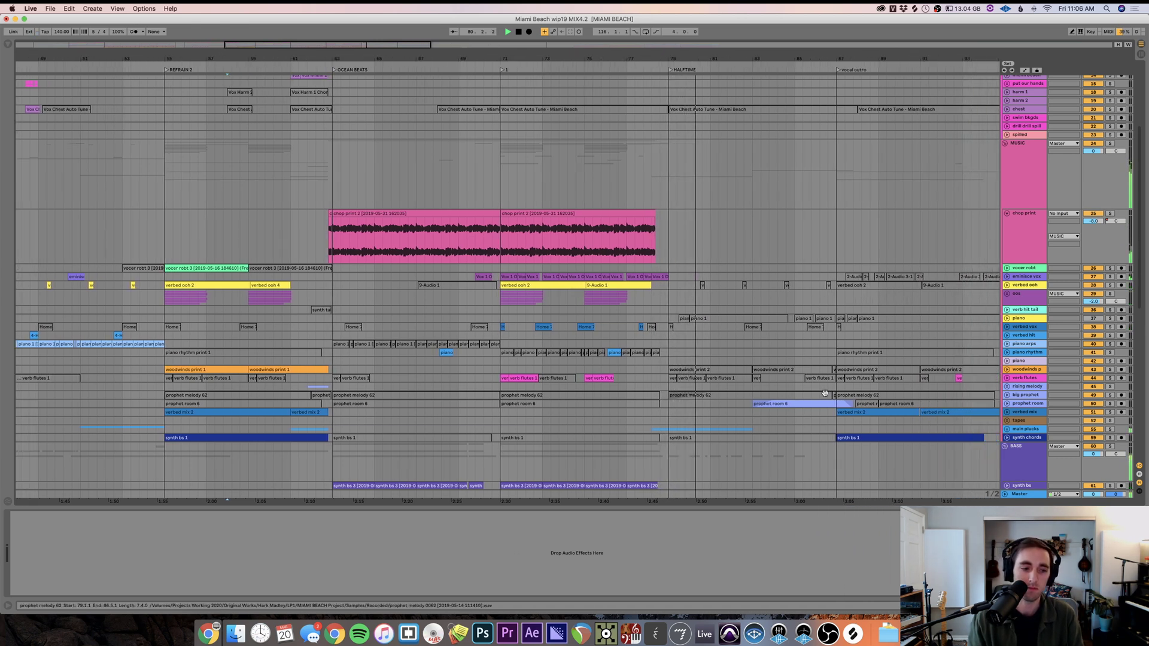
{"action": "key", "text": "space"}
{"action": "left_click", "coordinate": [626, 411]}
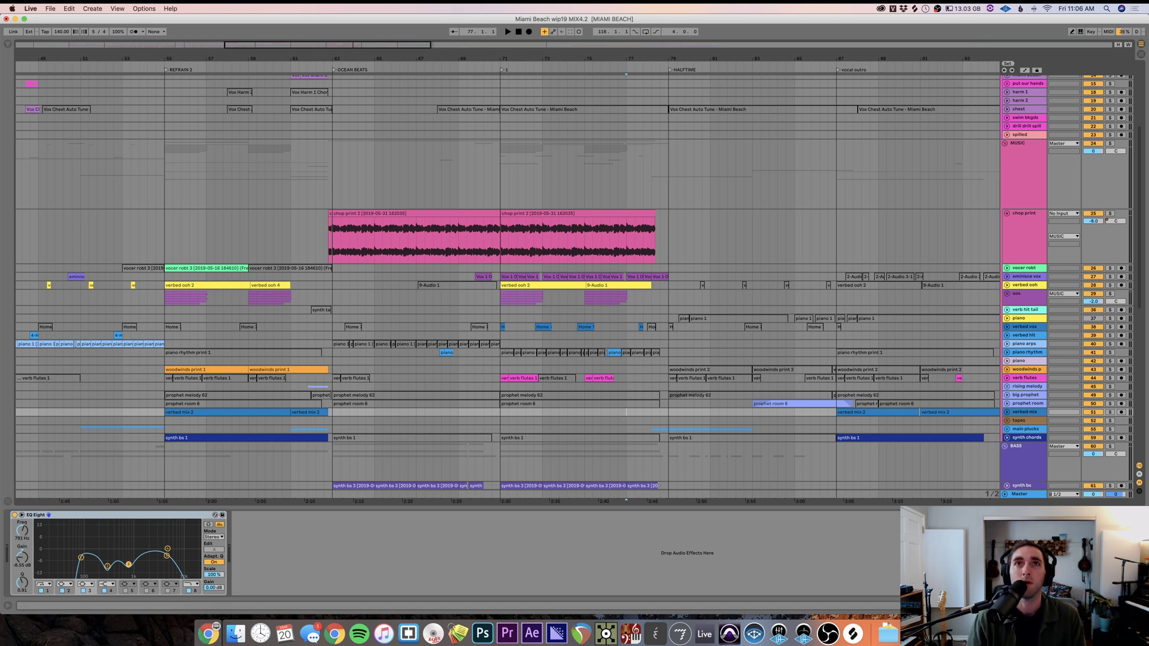
{"action": "left_click", "coordinate": [626, 326]}
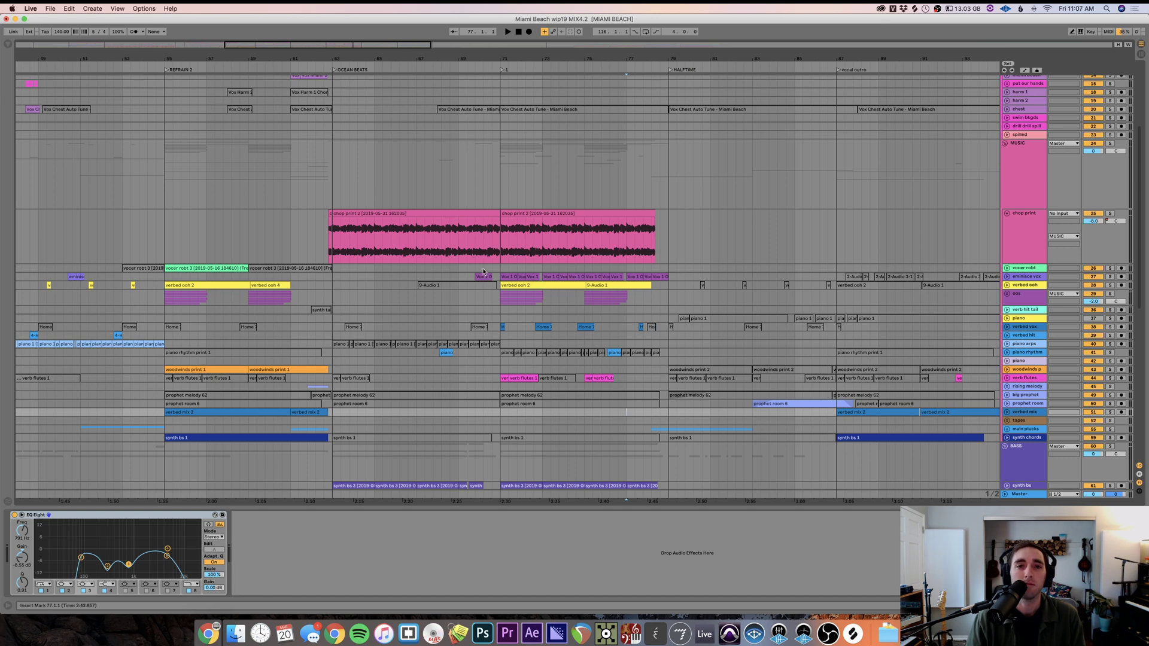
- Show the chop print track's device chain and place the insert marker at 71.1.1, where its second clip starts
{"action": "left_click", "coordinate": [442, 254]}
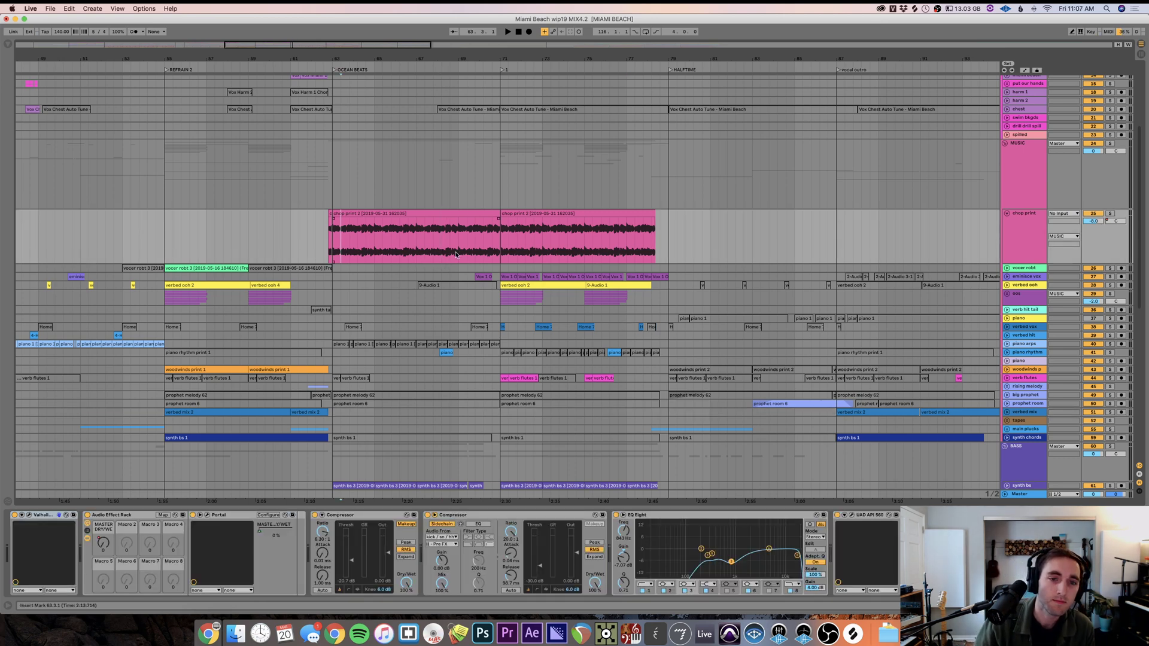
{"action": "left_click", "coordinate": [592, 242]}
{"action": "left_click", "coordinate": [501, 249]}
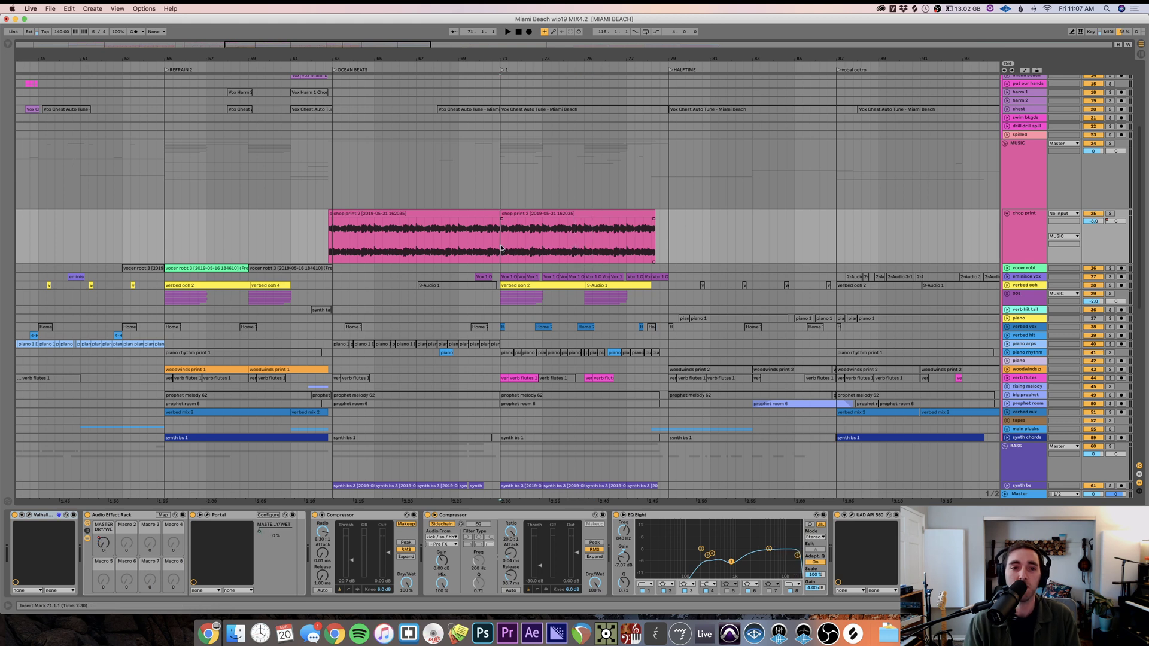
- Play from 71.1.1 into the HALFTIME section and mark the bars from 77.1.1 to 81.1.1 on the MUSIC and chop print tracks
{"action": "key", "text": "space"}
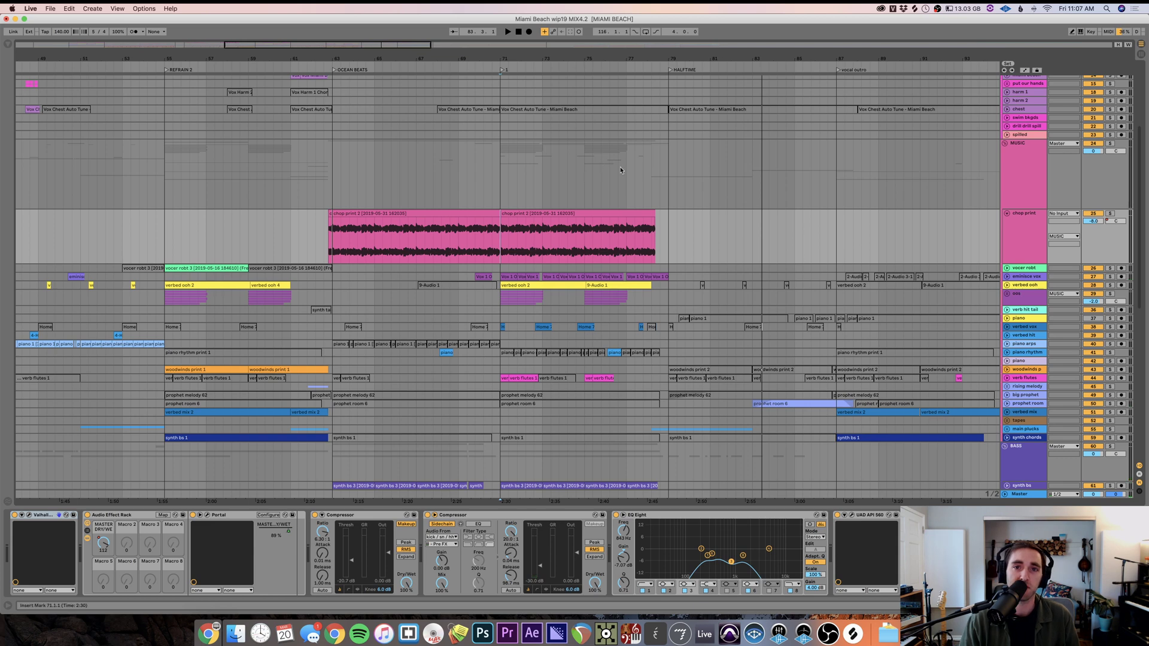
{"action": "left_click_drag", "start_coordinate": [648, 167], "coordinate": [711, 197]}
{"action": "left_click", "coordinate": [670, 173]}
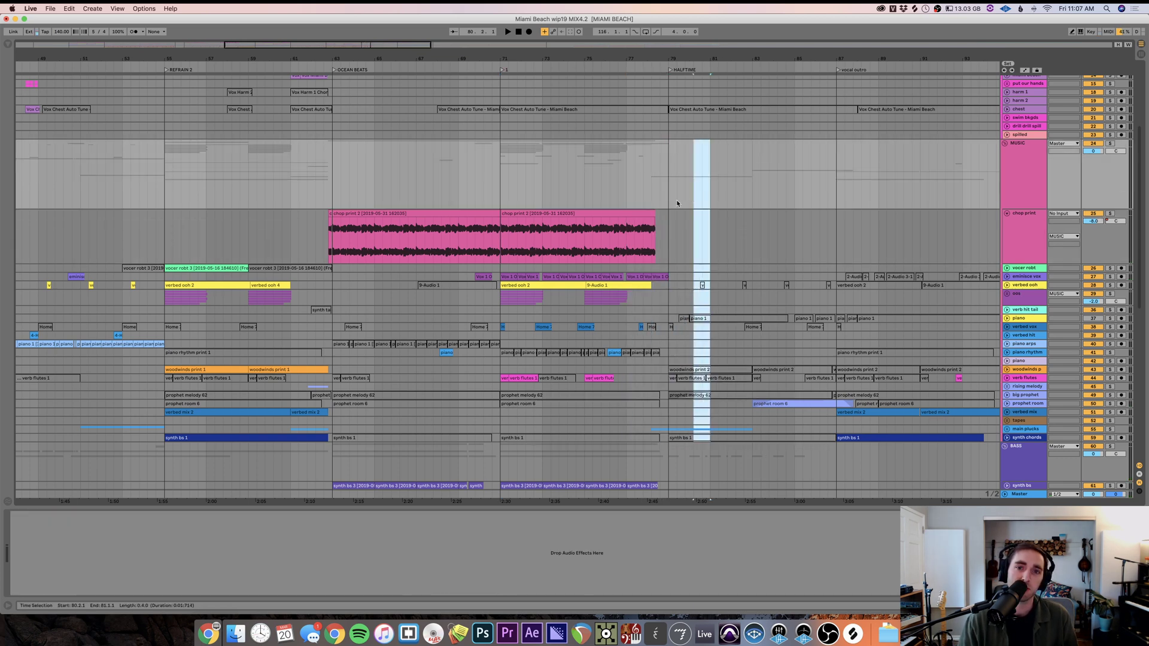
{"action": "left_click_drag", "start_coordinate": [667, 207], "coordinate": [711, 215]}
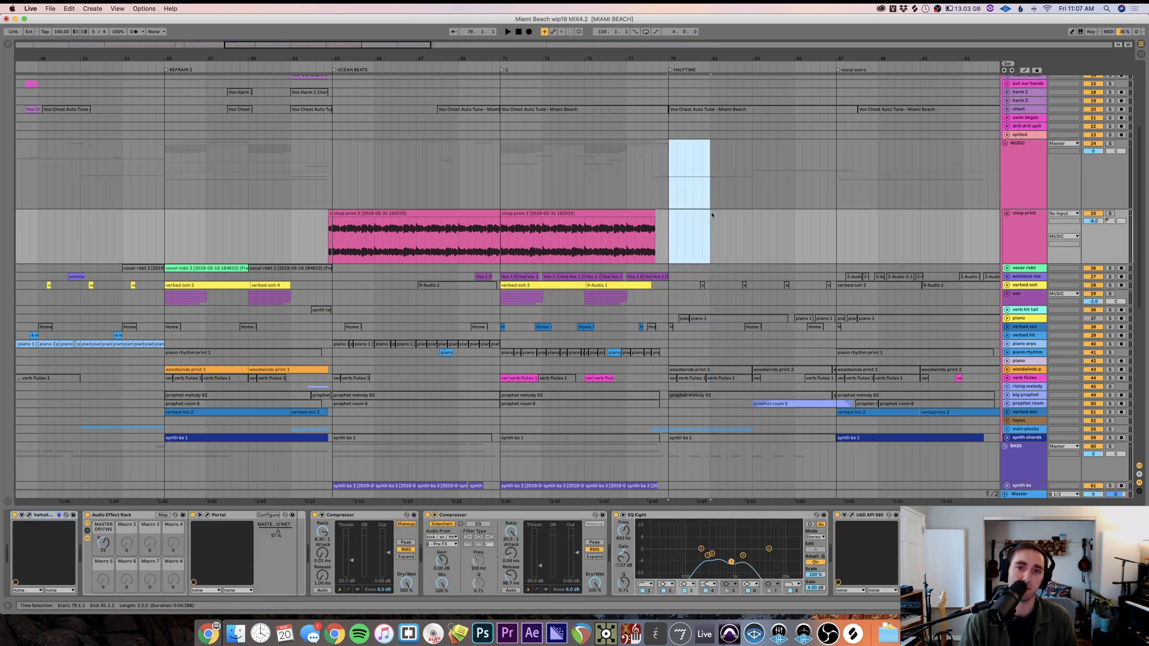
{"action": "left_click", "coordinate": [673, 193]}
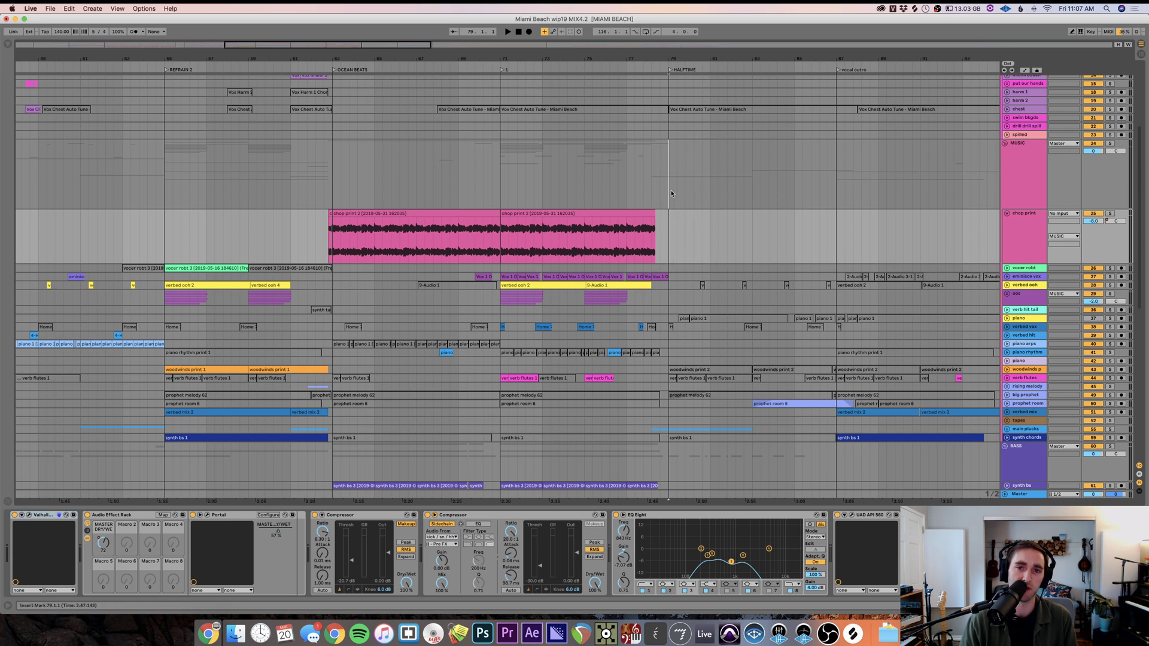
{"action": "left_click_drag", "start_coordinate": [630, 187], "coordinate": [666, 220]}
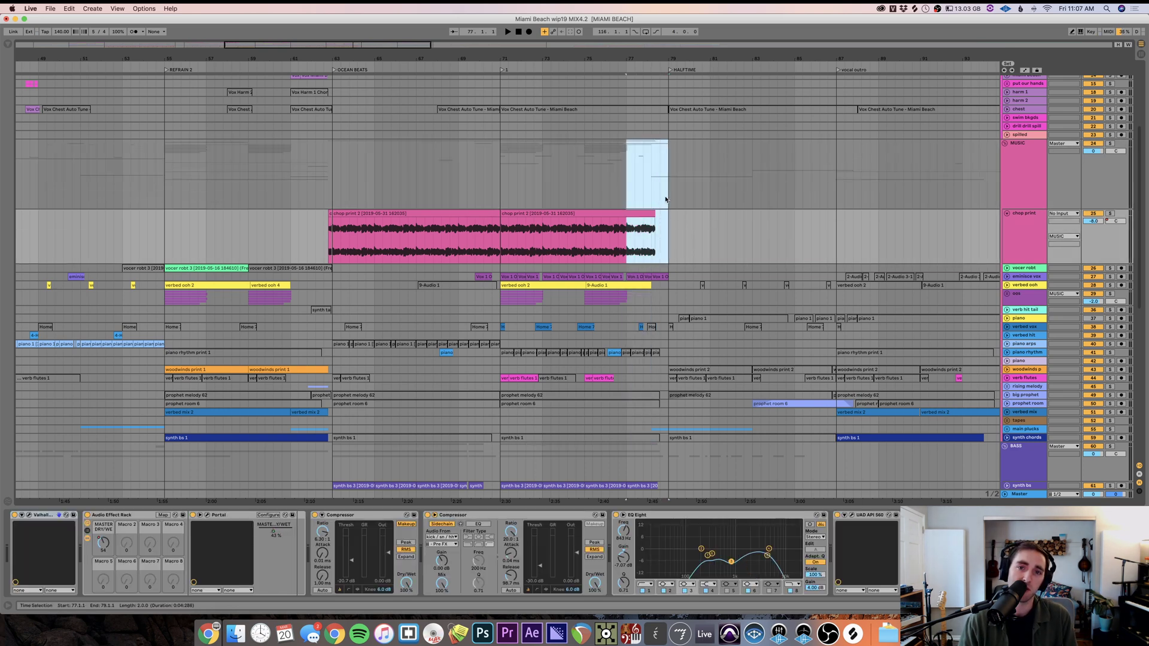
{"action": "left_click_drag", "start_coordinate": [670, 200], "coordinate": [701, 227]}
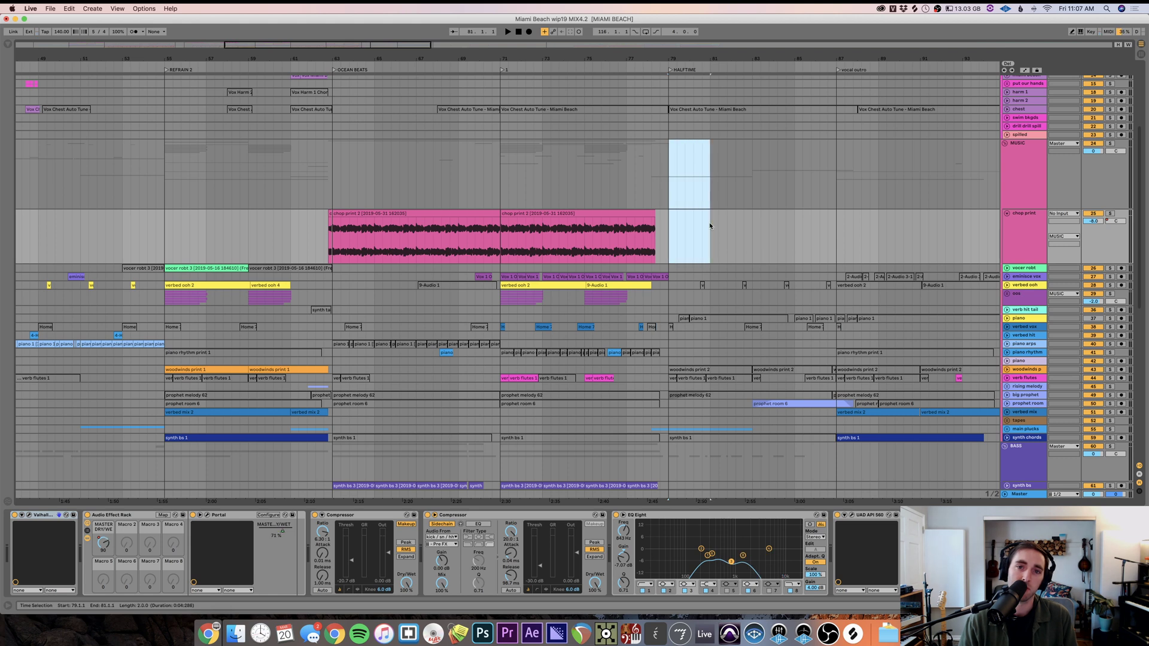
{"action": "left_click_drag", "start_coordinate": [633, 192], "coordinate": [707, 224]}
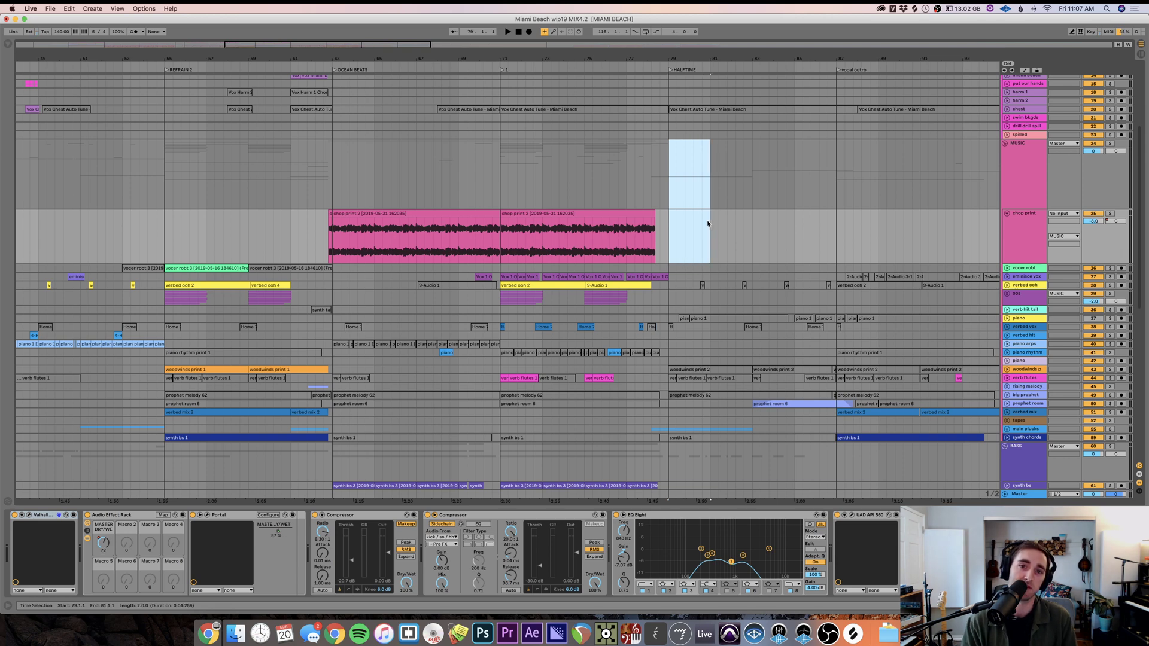
- Listen to the transition into HALFTIME from 77.1.1, and play it again from 78.2.1
{"action": "left_click", "coordinate": [625, 194]}
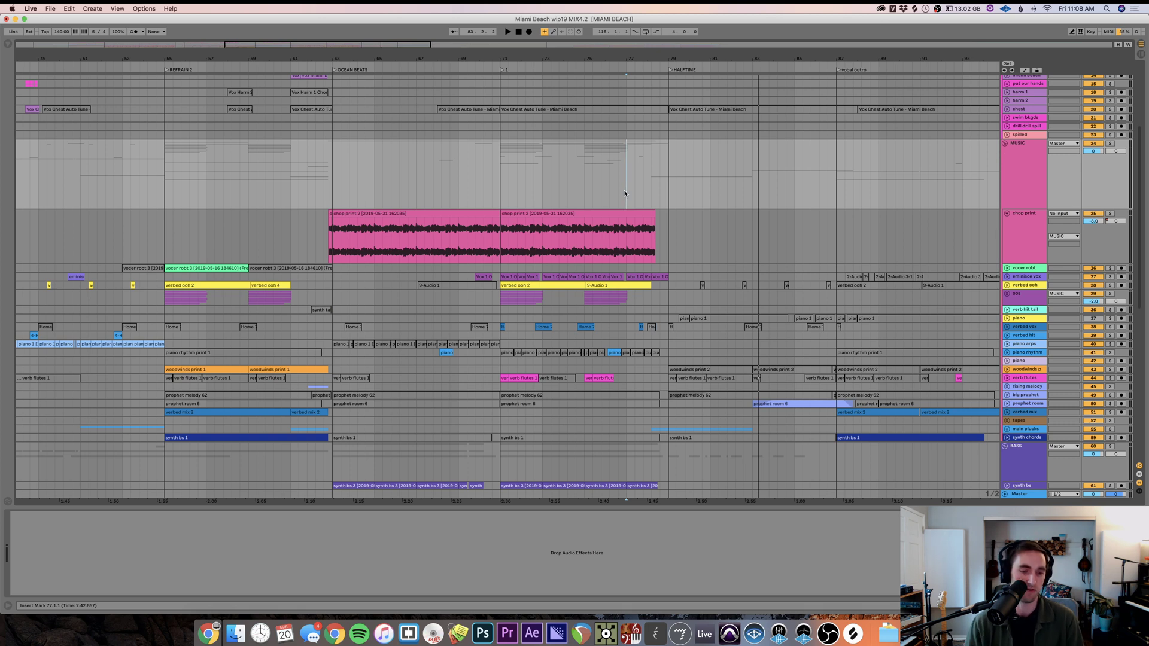
{"action": "left_click_drag", "start_coordinate": [676, 183], "coordinate": [652, 182]}
{"action": "left_click", "coordinate": [837, 186]}
{"action": "left_click", "coordinate": [652, 182]}
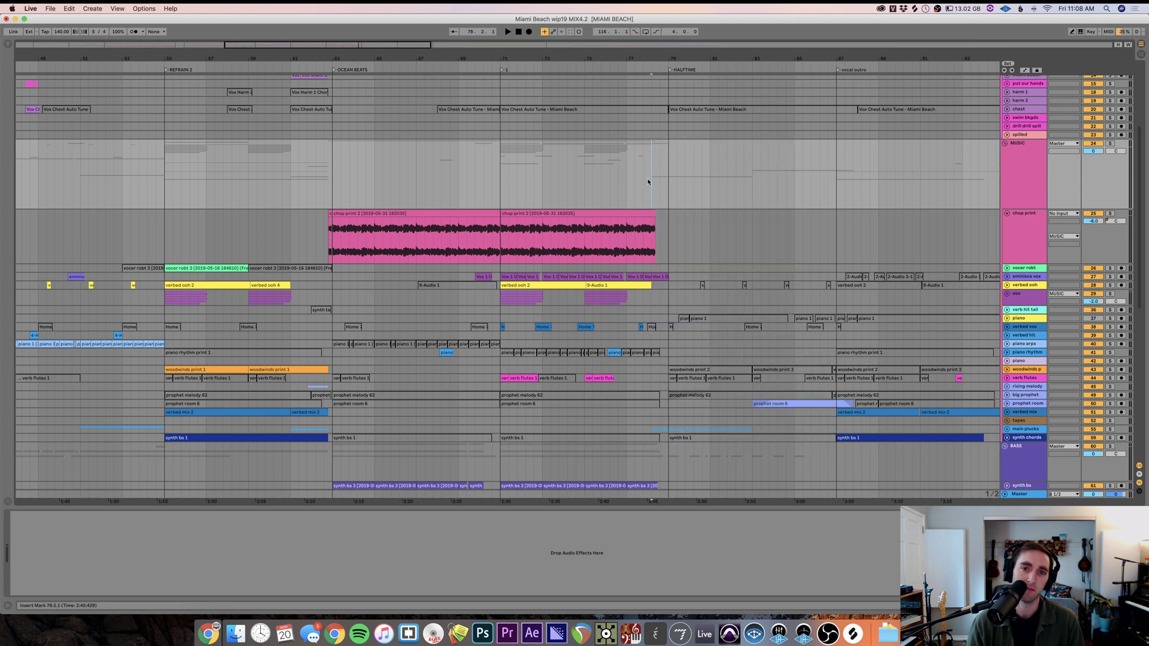
{"action": "key", "text": "space"}
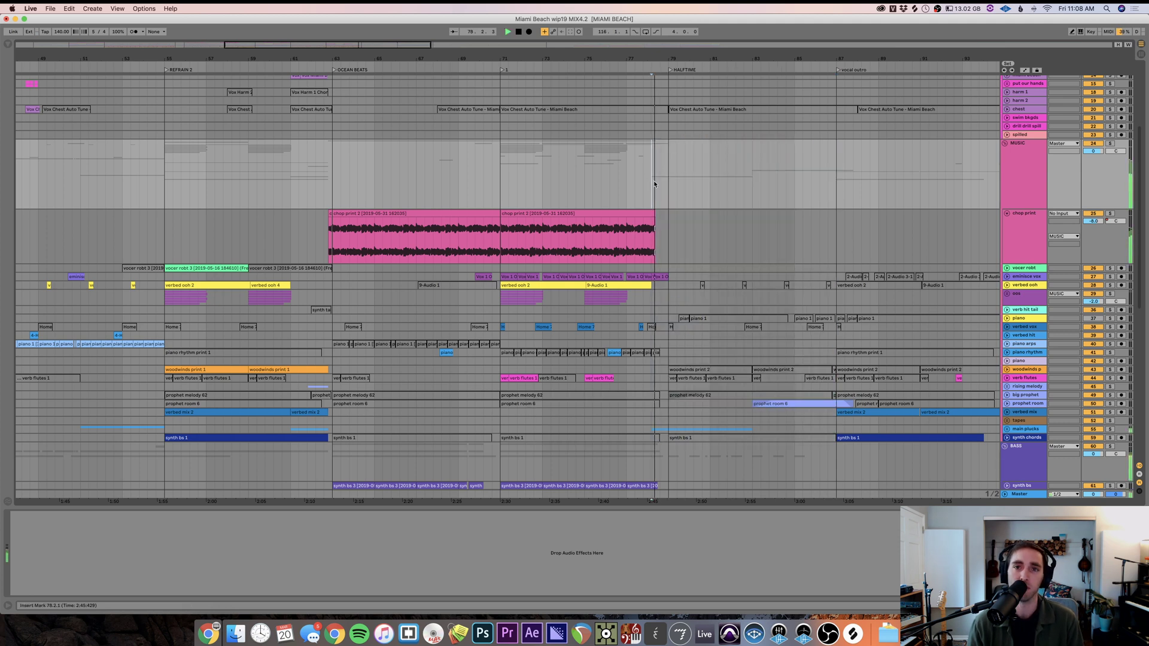
- Enlarge the kick / sn / hh track in the DRUMS group and solo it
{"action": "scroll", "coordinate": [739, 195], "scroll_direction": "down", "scroll_amount": 8}
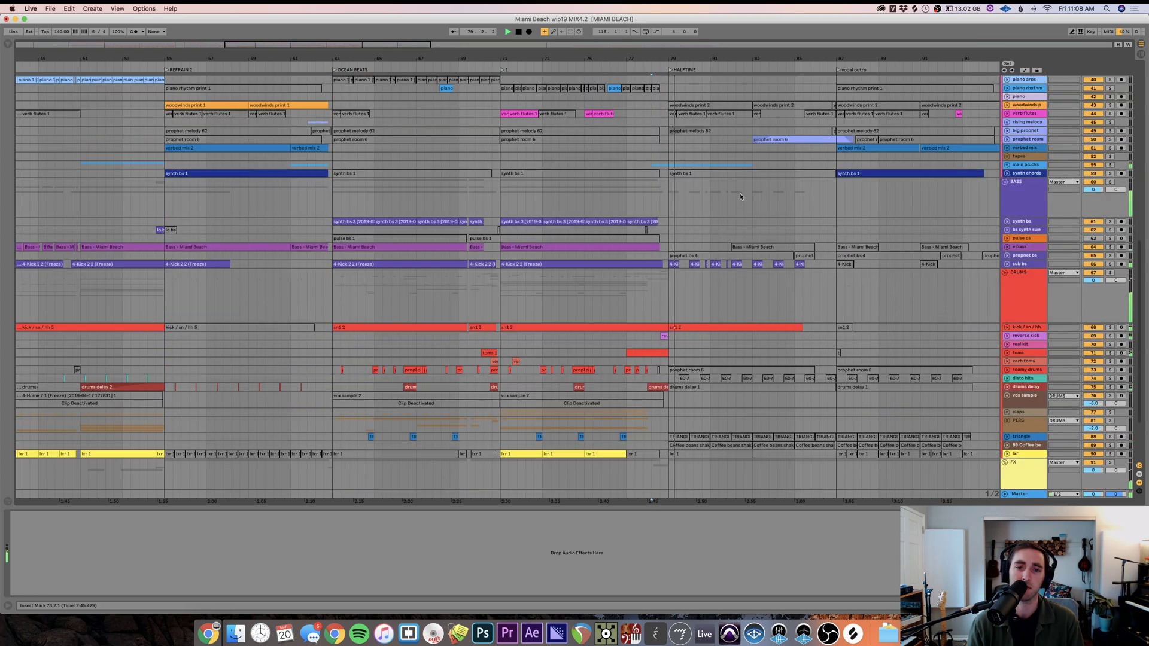
{"action": "scroll", "coordinate": [838, 403], "scroll_direction": "down", "scroll_amount": 3}
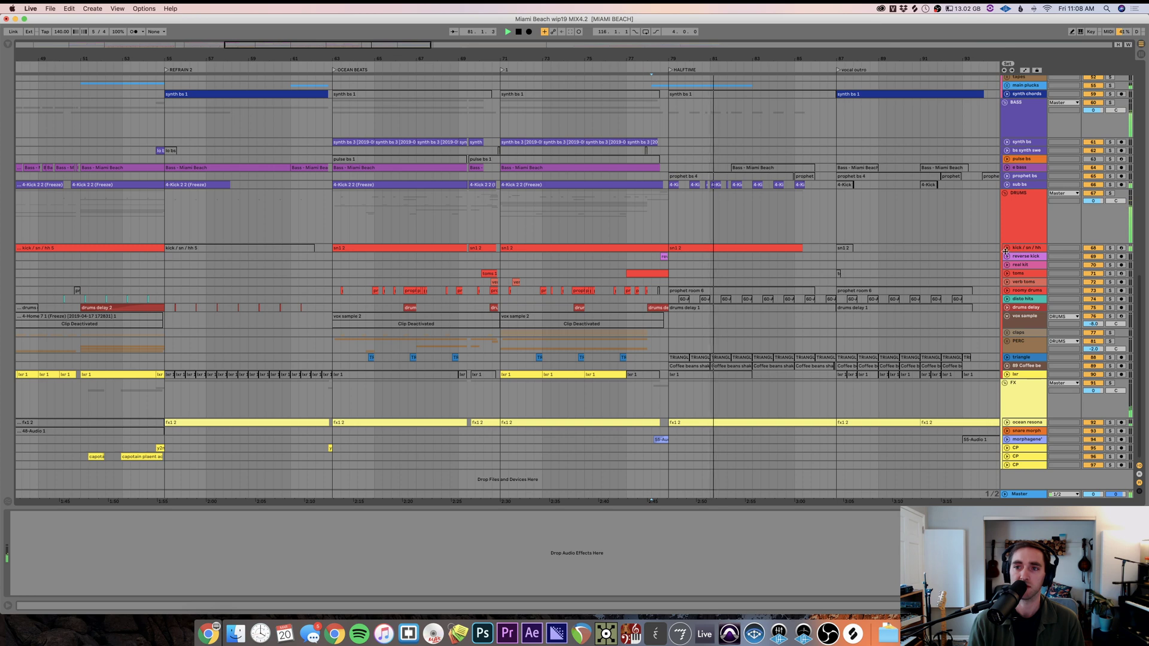
{"action": "left_click_drag", "start_coordinate": [1021, 252], "coordinate": [1021, 291]}
{"action": "left_click", "coordinate": [1111, 247]}
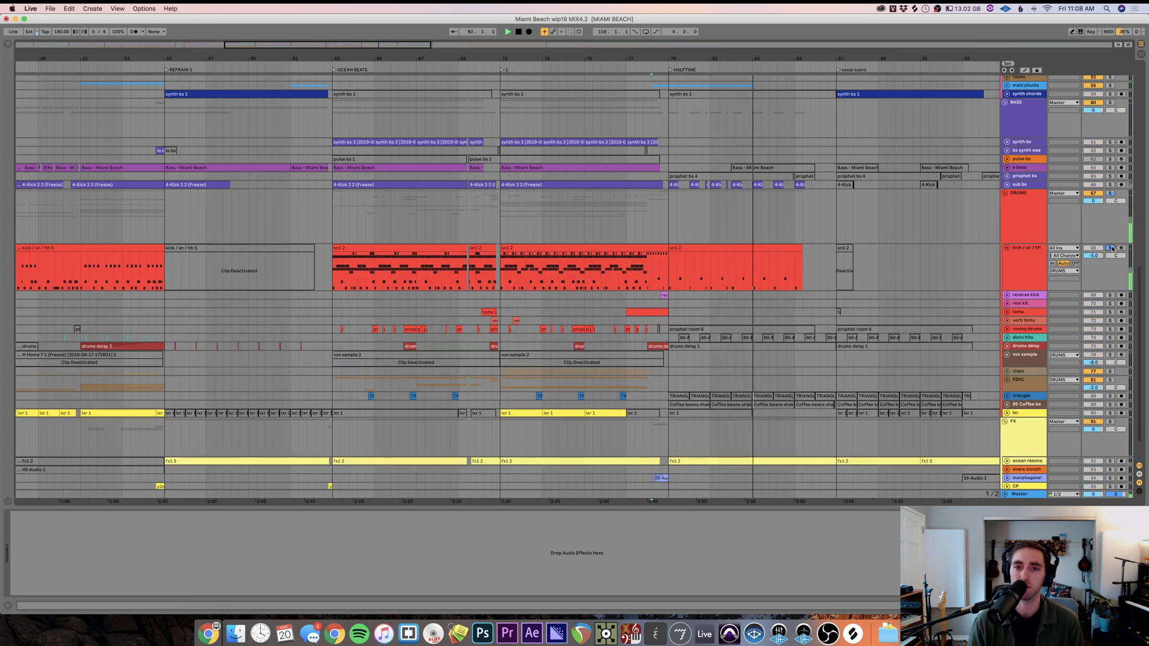
- Stop playback, open the kick / sn / hh clip of the HALFTIME section in the note editor and show its drum notes
{"action": "left_click_drag", "start_coordinate": [669, 280], "coordinate": [836, 274]}
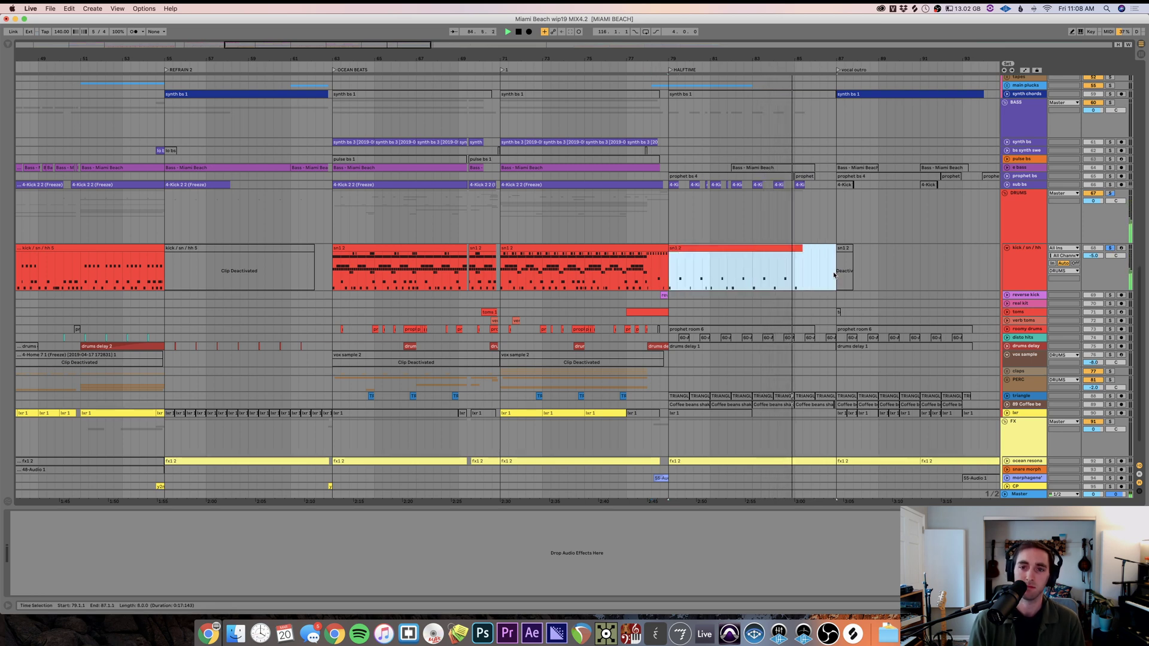
{"action": "key", "text": "space"}
{"action": "left_click", "coordinate": [698, 249]}
{"action": "double_click", "coordinate": [698, 248]}
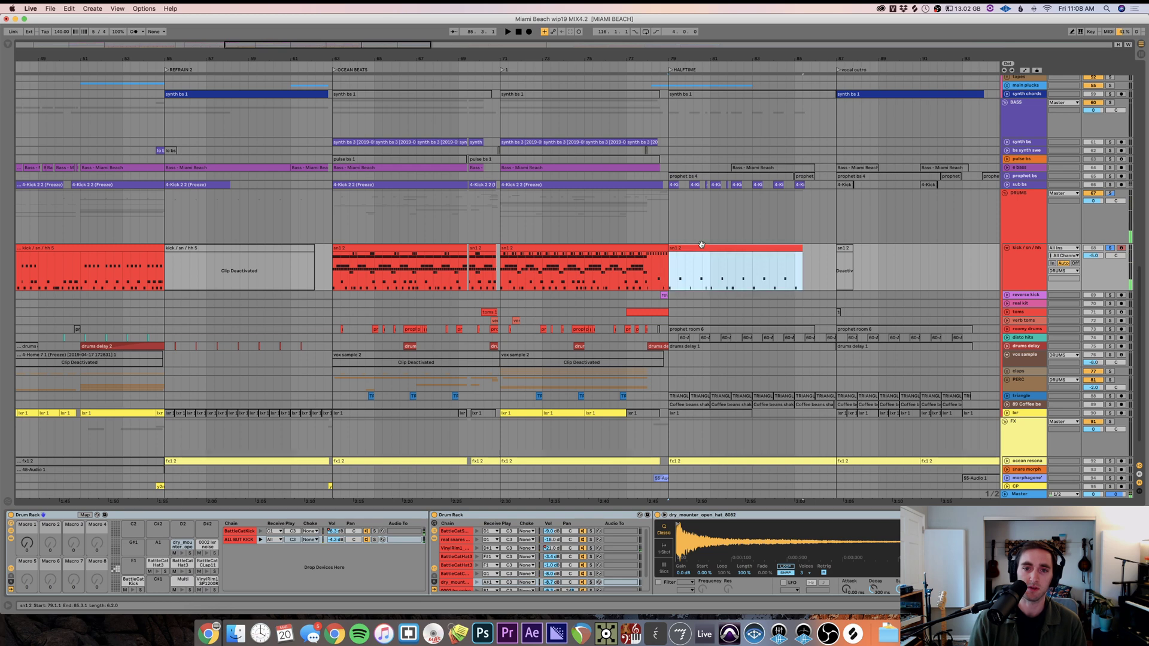
{"action": "left_click", "coordinate": [301, 543]}
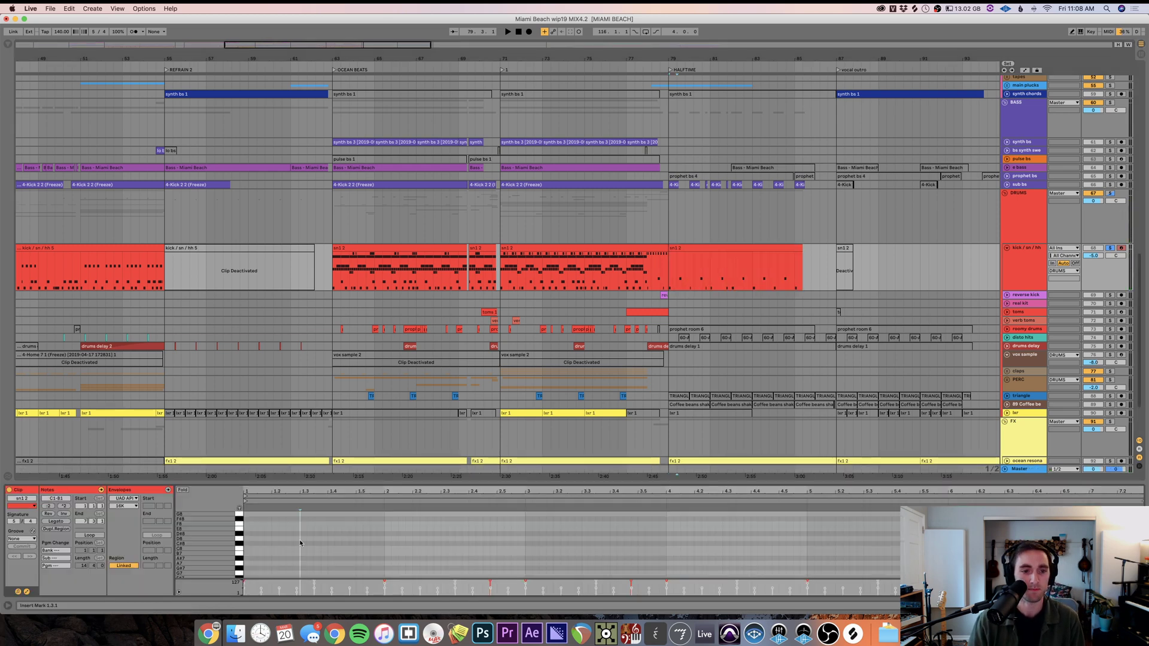
{"action": "scroll", "coordinate": [300, 543], "scroll_direction": "down", "scroll_amount": 10}
{"action": "scroll", "coordinate": [301, 543], "scroll_direction": "down", "scroll_amount": 10}
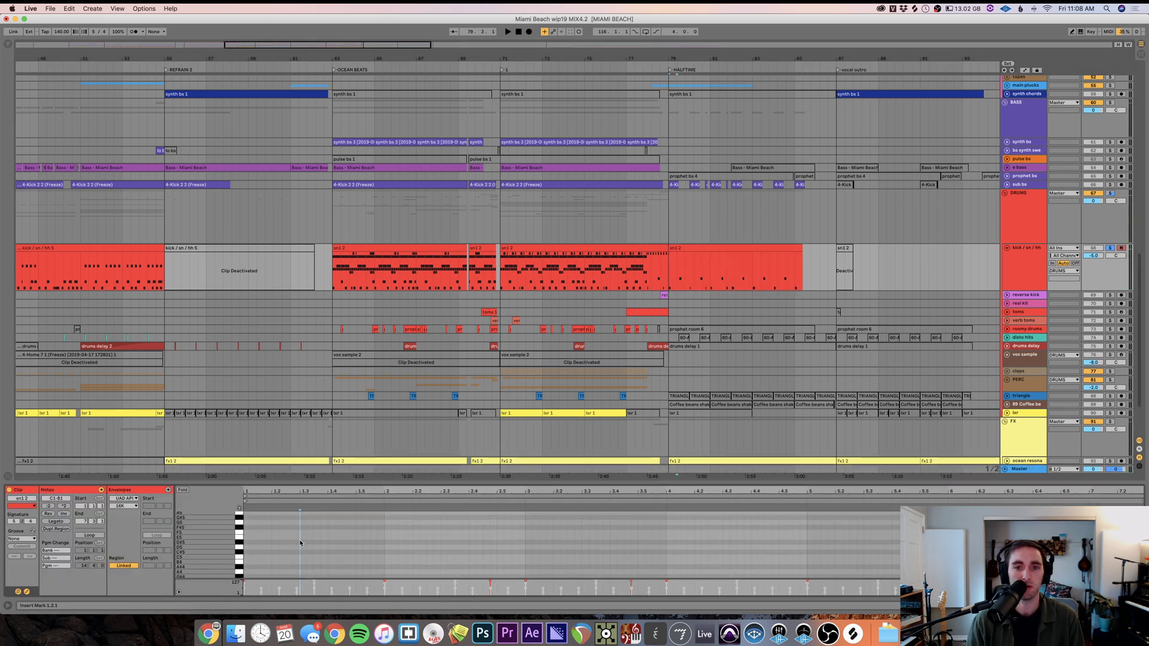
{"action": "scroll", "coordinate": [300, 543], "scroll_direction": "down", "scroll_amount": 10}
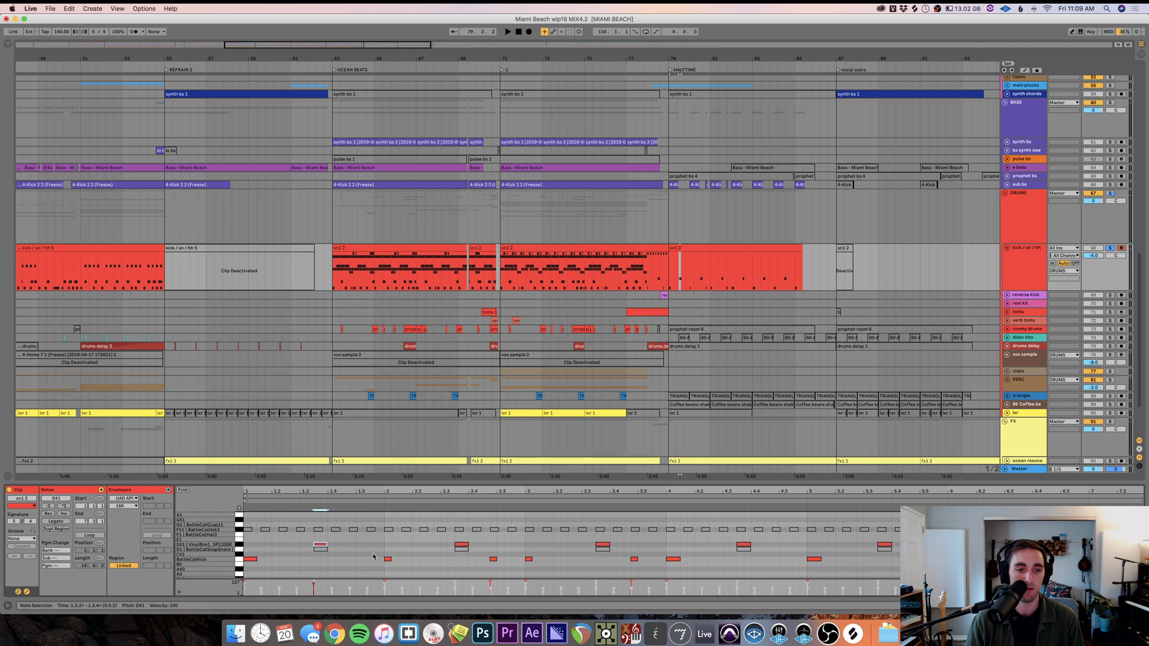
- Activate all the F#1 BattleCatHat1 notes in the HALFTIME clip and audition the beat with them
{"action": "key", "text": "space"}
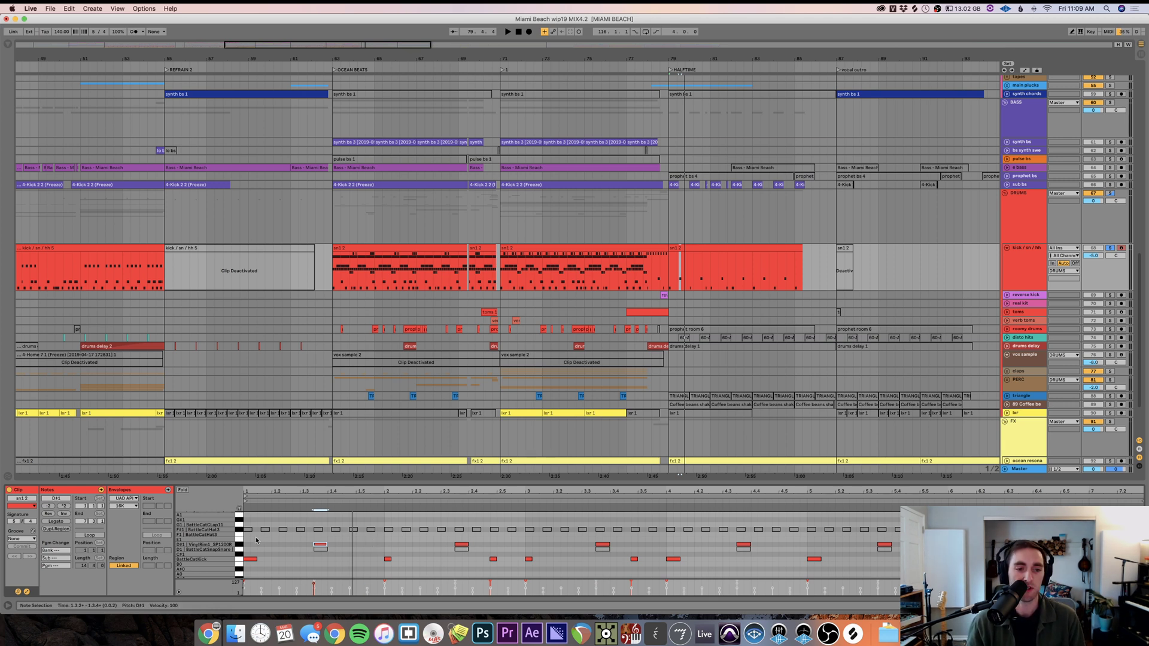
{"action": "left_click", "coordinate": [242, 530]}
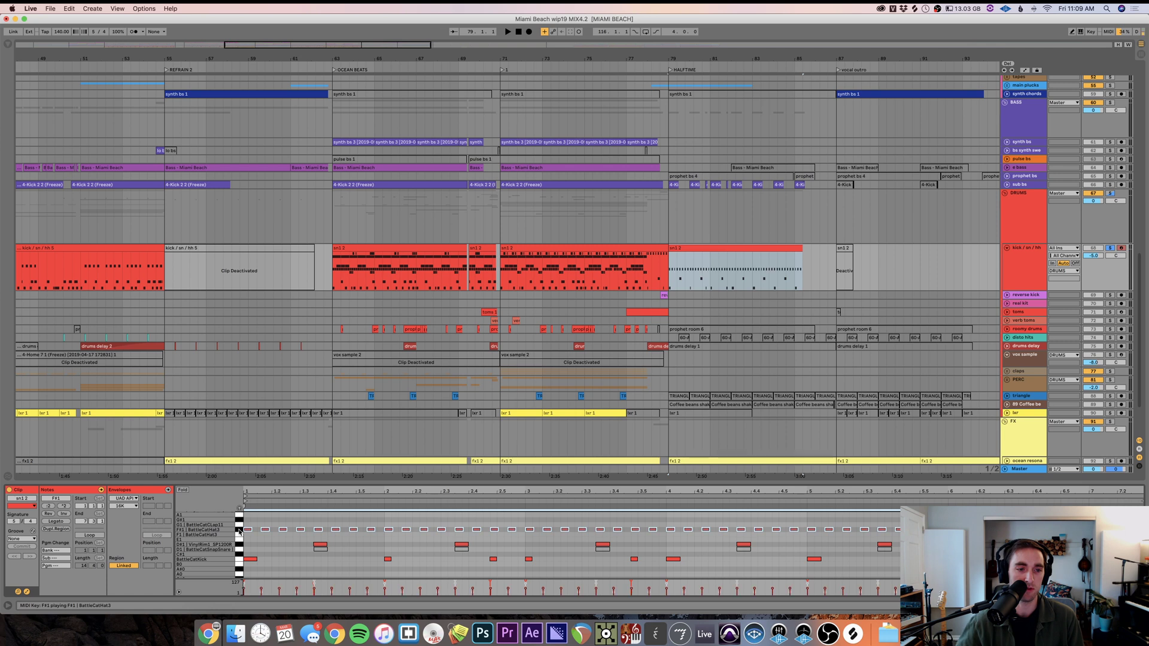
{"action": "key", "text": "space"}
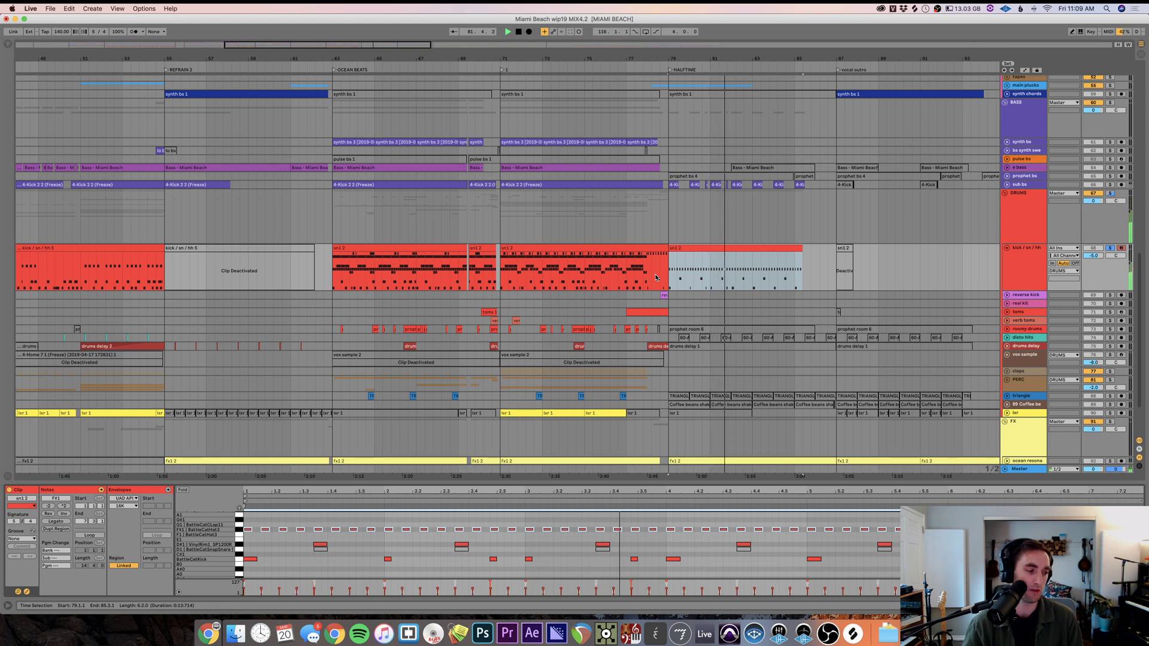
{"action": "key", "text": "space"}
- Play the soloed drums into HALFTIME from 77.3.1, 77.1.1 and 75.1.1, marking the range 78.2.1 to 79.1.1
{"action": "left_click", "coordinate": [634, 279]}
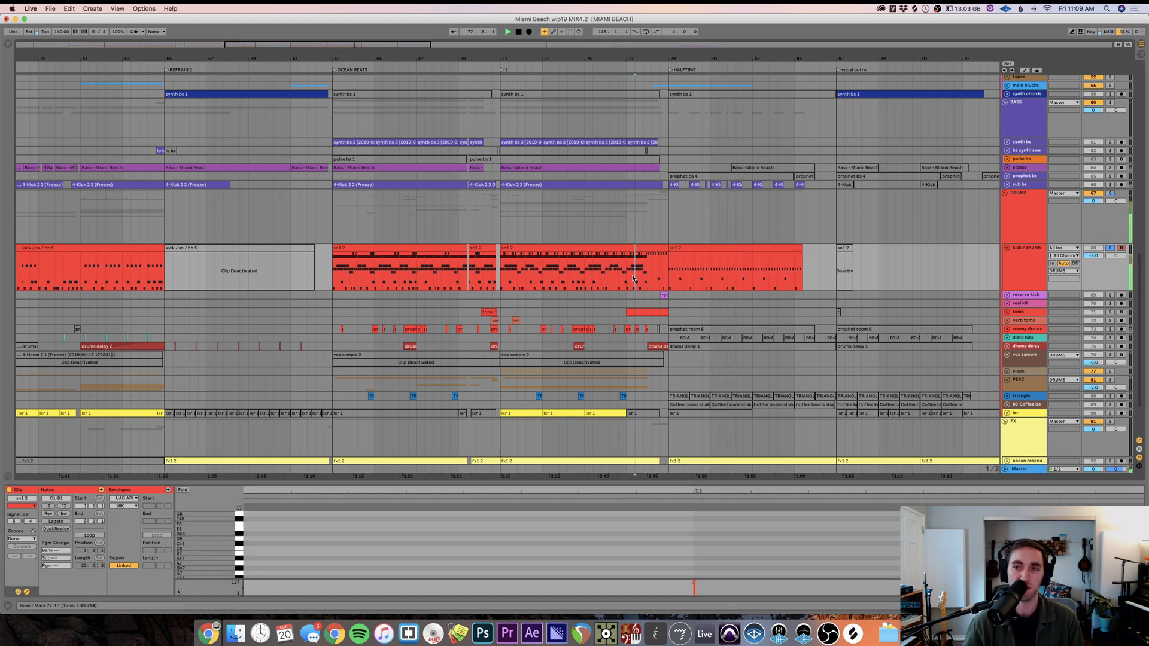
{"action": "key", "text": "space"}
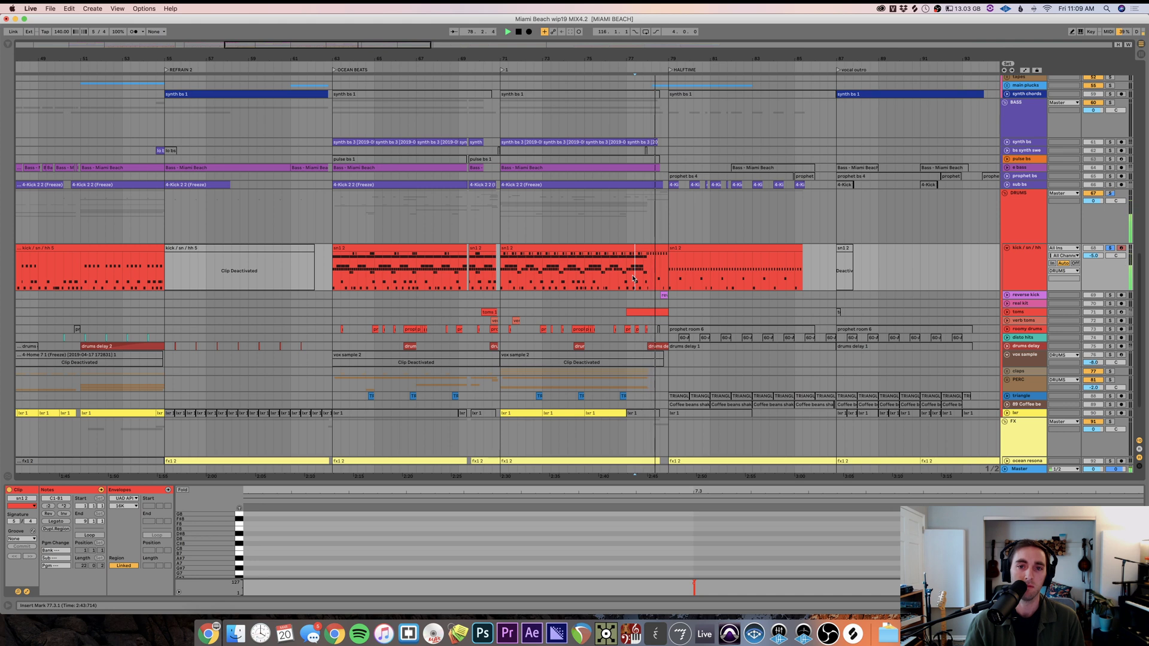
{"action": "left_click", "coordinate": [624, 272]}
{"action": "key", "text": "space"}
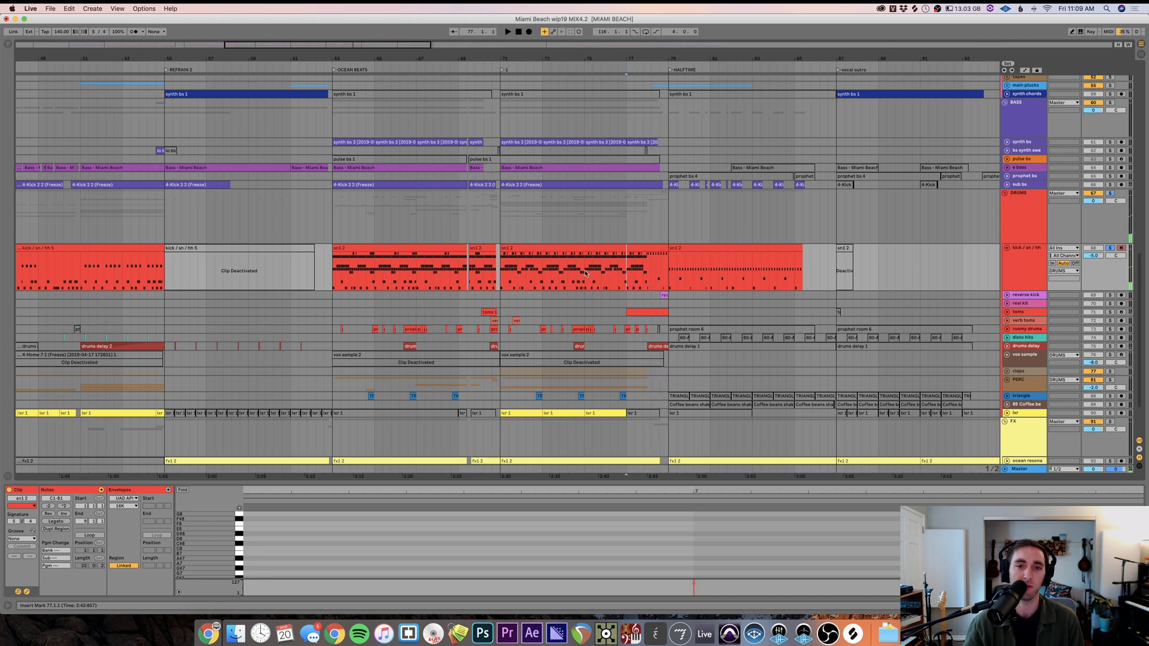
{"action": "left_click_drag", "start_coordinate": [653, 268], "coordinate": [668, 268]}
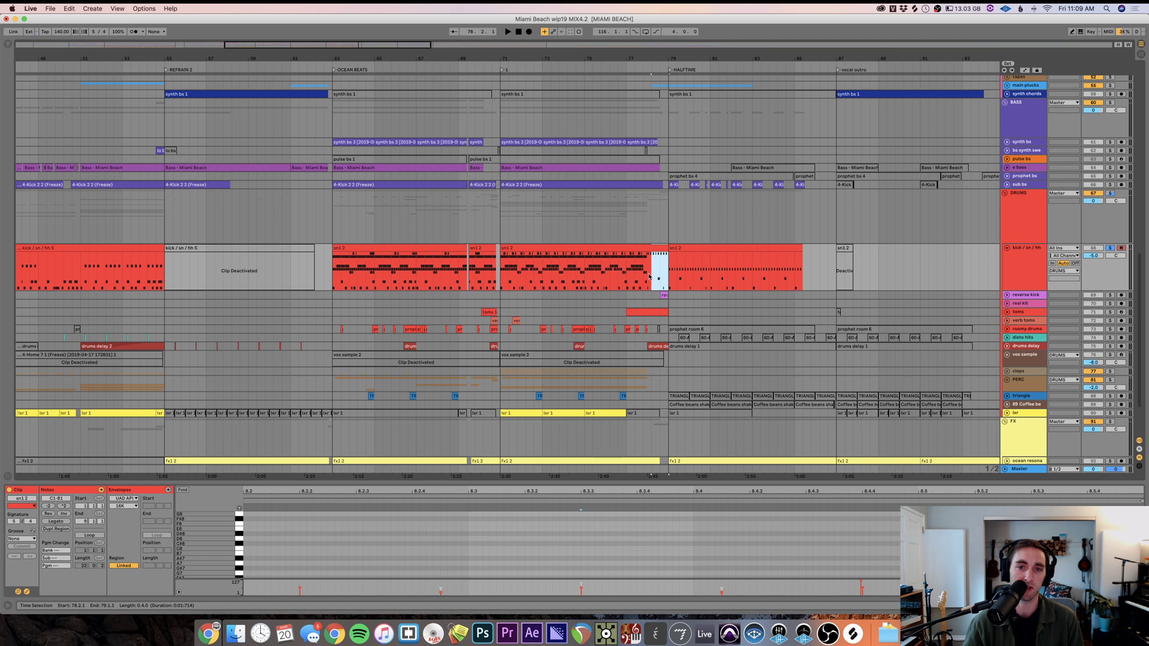
{"action": "left_click", "coordinate": [588, 275]}
{"action": "key", "text": "space"}
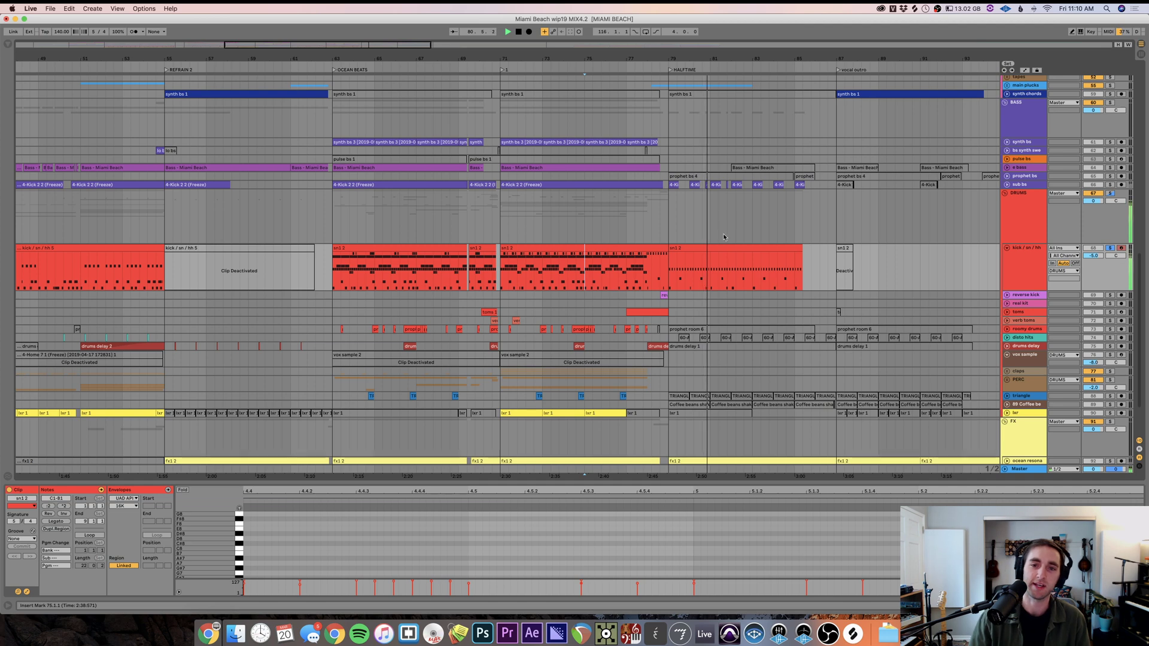
- Try removing the BattleCatHat1 notes from the HALFTIME clip, first those up to beat 2.1 and then the rest
{"action": "left_click", "coordinate": [695, 268]}
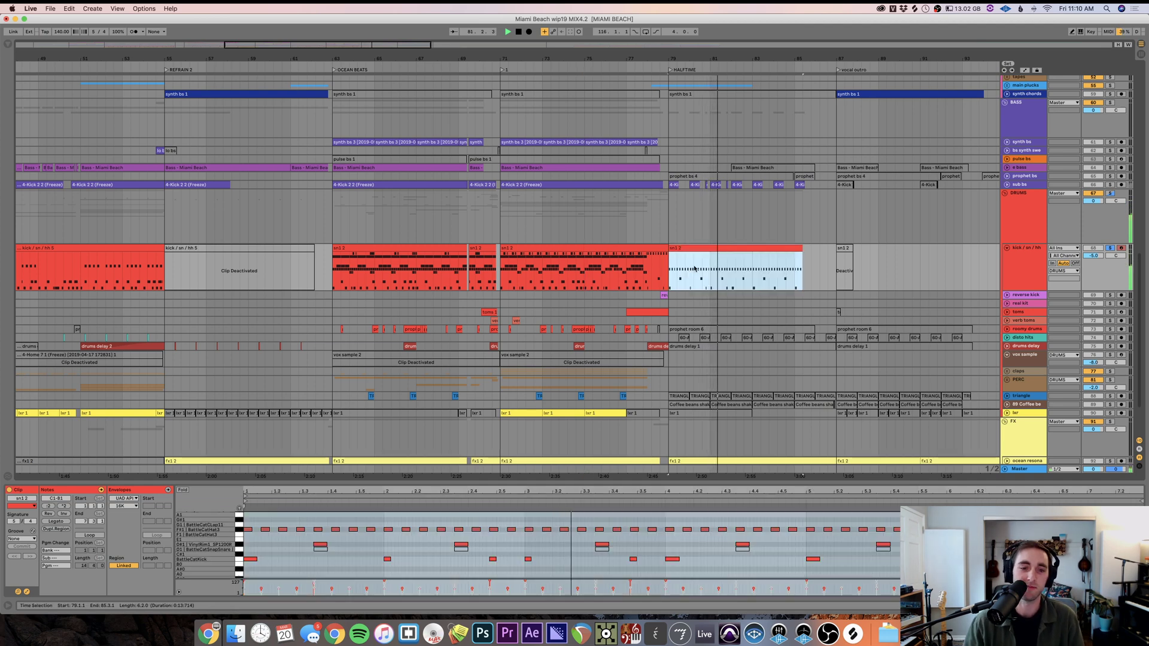
{"action": "left_click", "coordinate": [271, 547]}
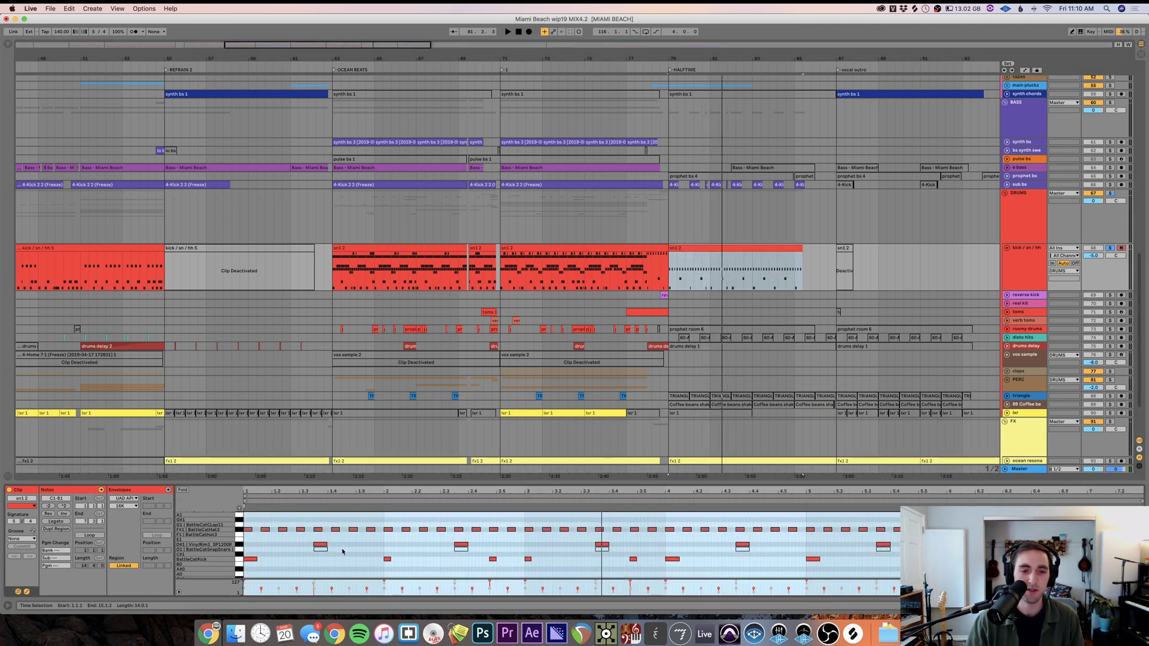
{"action": "left_click", "coordinate": [377, 539]}
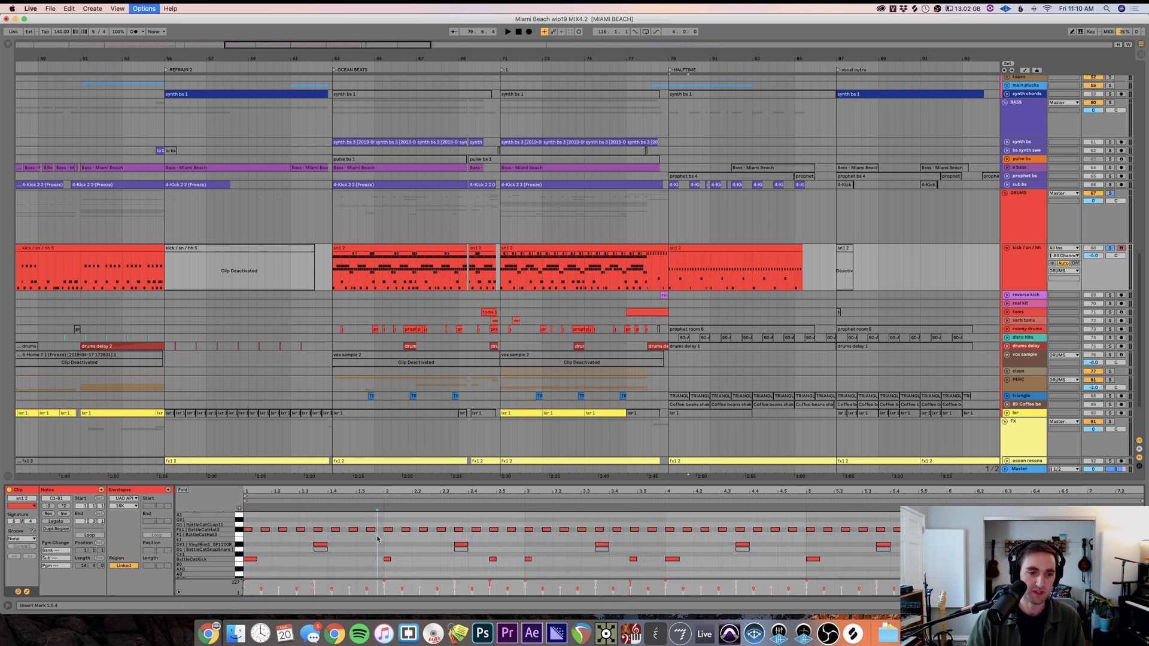
{"action": "left_click_drag", "start_coordinate": [378, 538], "coordinate": [246, 525]}
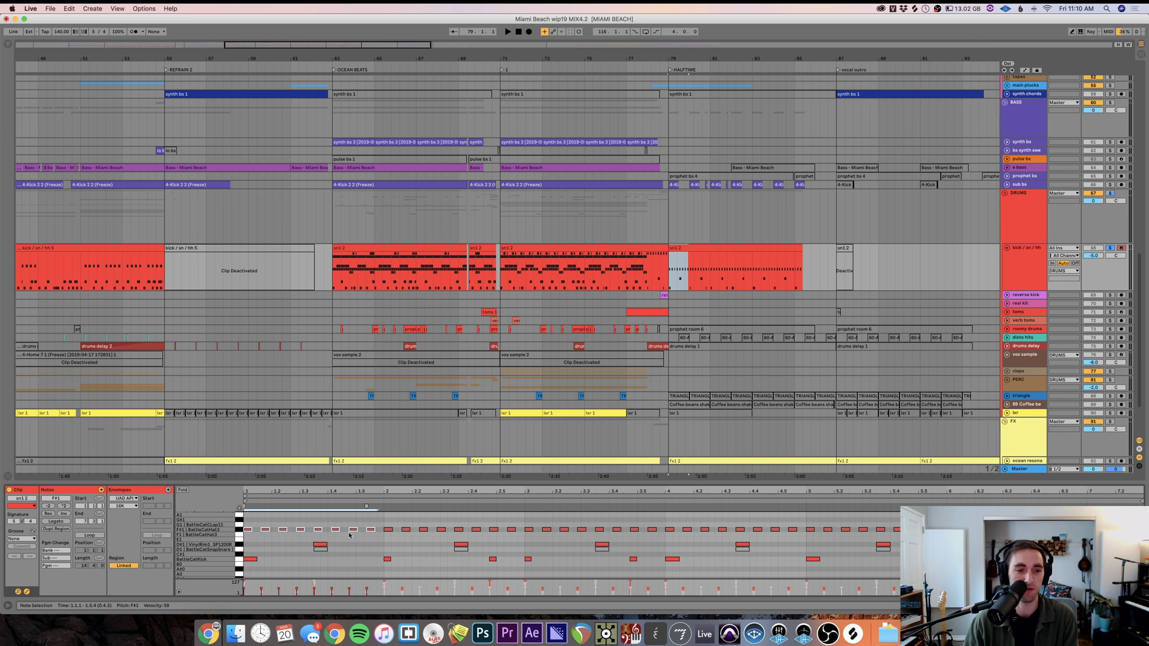
{"action": "key", "text": "Delete"}
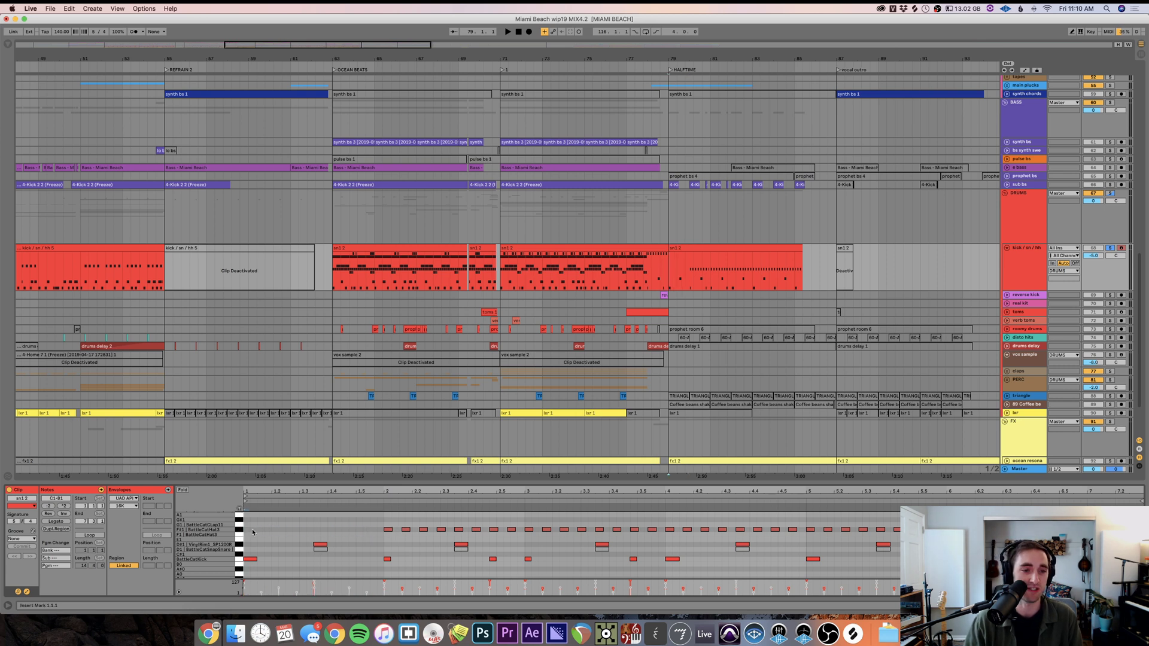
{"action": "left_click_drag", "start_coordinate": [382, 531], "coordinate": [900, 514]}
{"action": "key", "text": "Delete"}
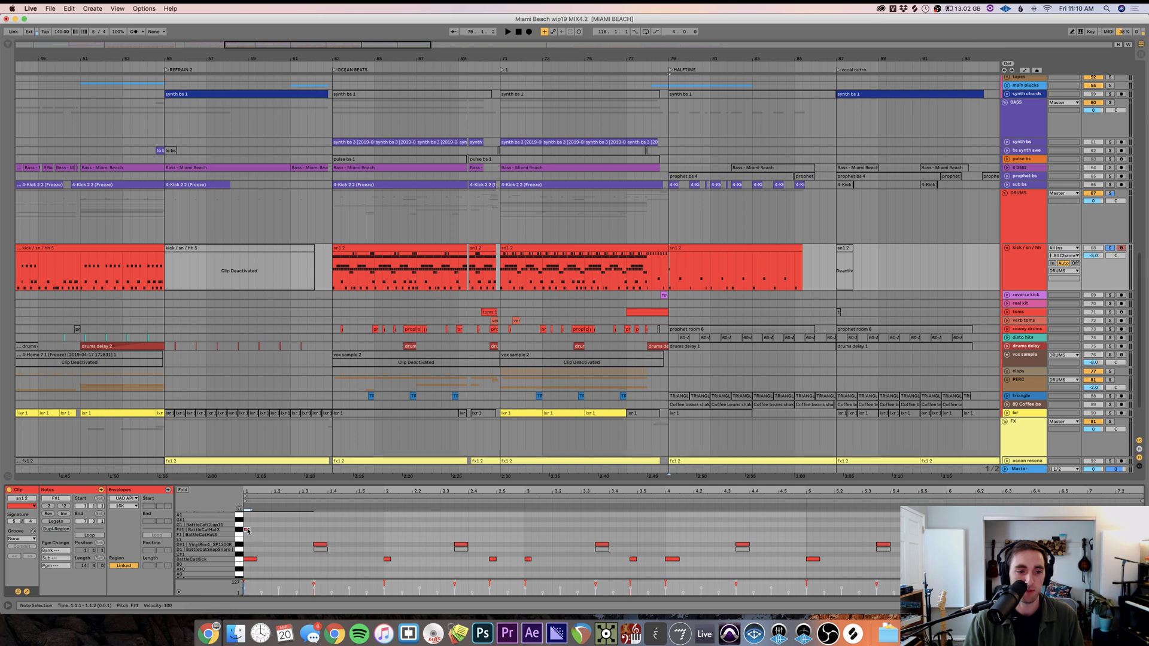
- Undo the hat note deletions in the HALFTIME clip
{"action": "key", "text": "super+z"}
{"action": "key", "text": "super+z"}
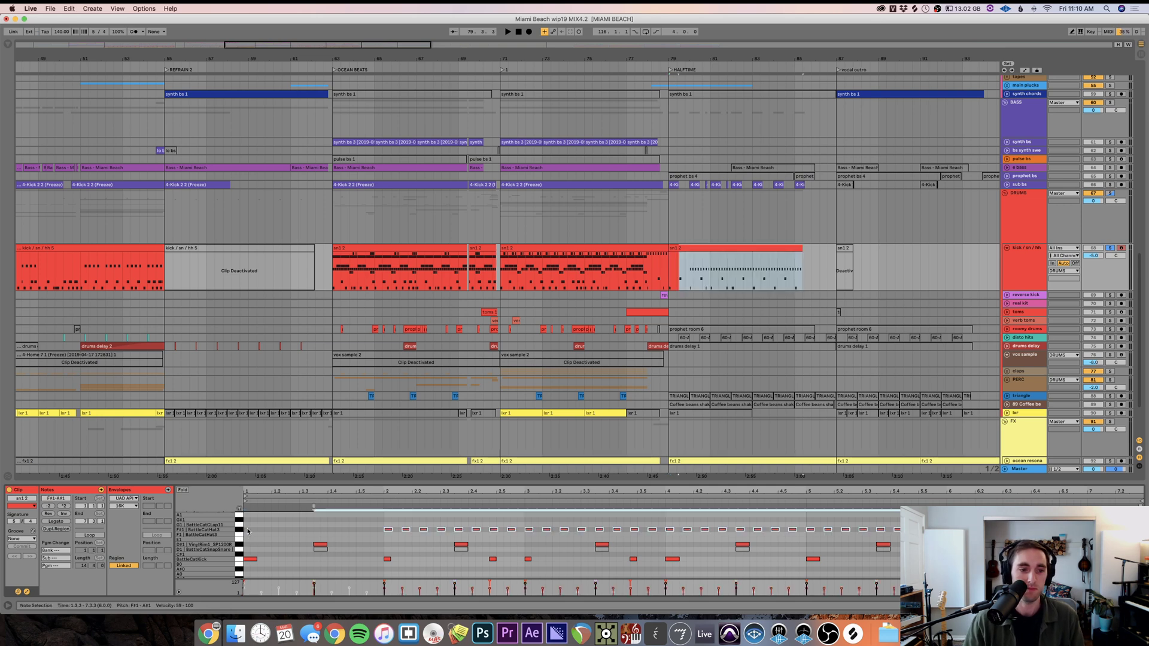
{"action": "key", "text": "super+z"}
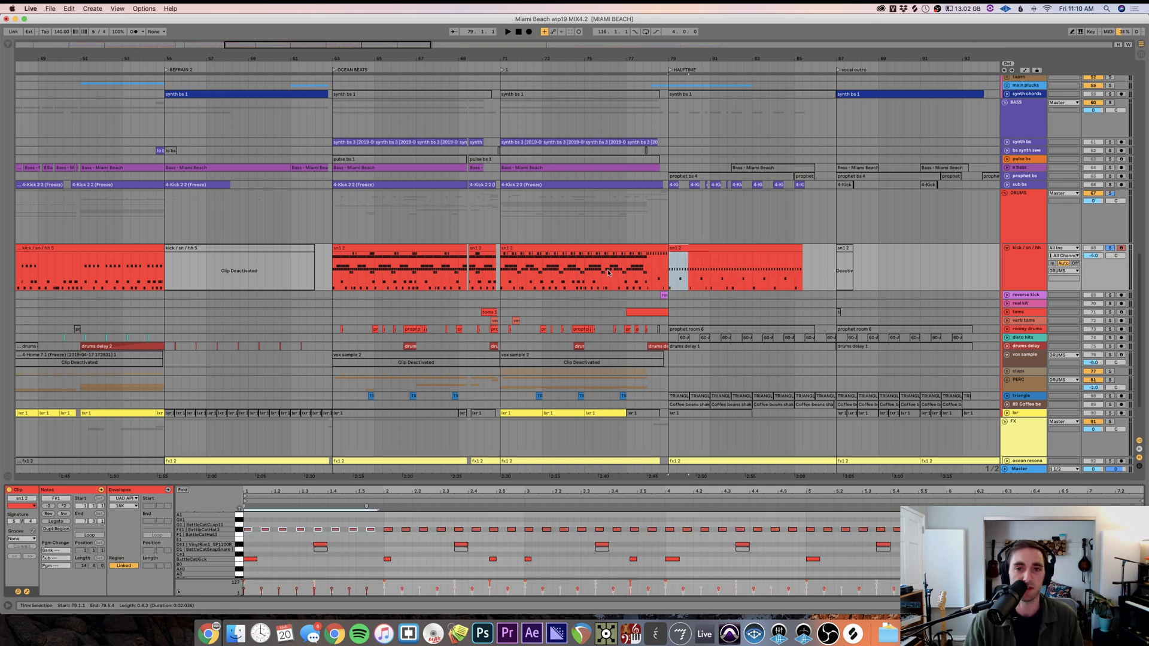
- Play the soloed drums from 75.1.1 into HALFTIME, replay the transition, and open the HALFTIME drum clip's notes
{"action": "left_click", "coordinate": [590, 273]}
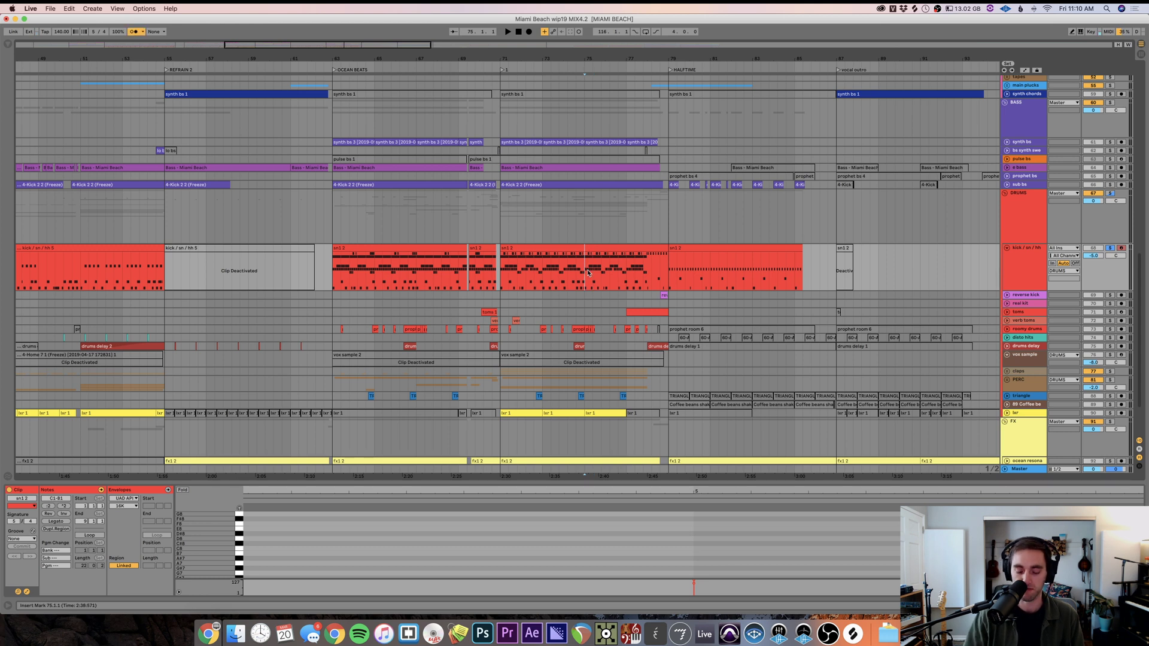
{"action": "key", "text": "space"}
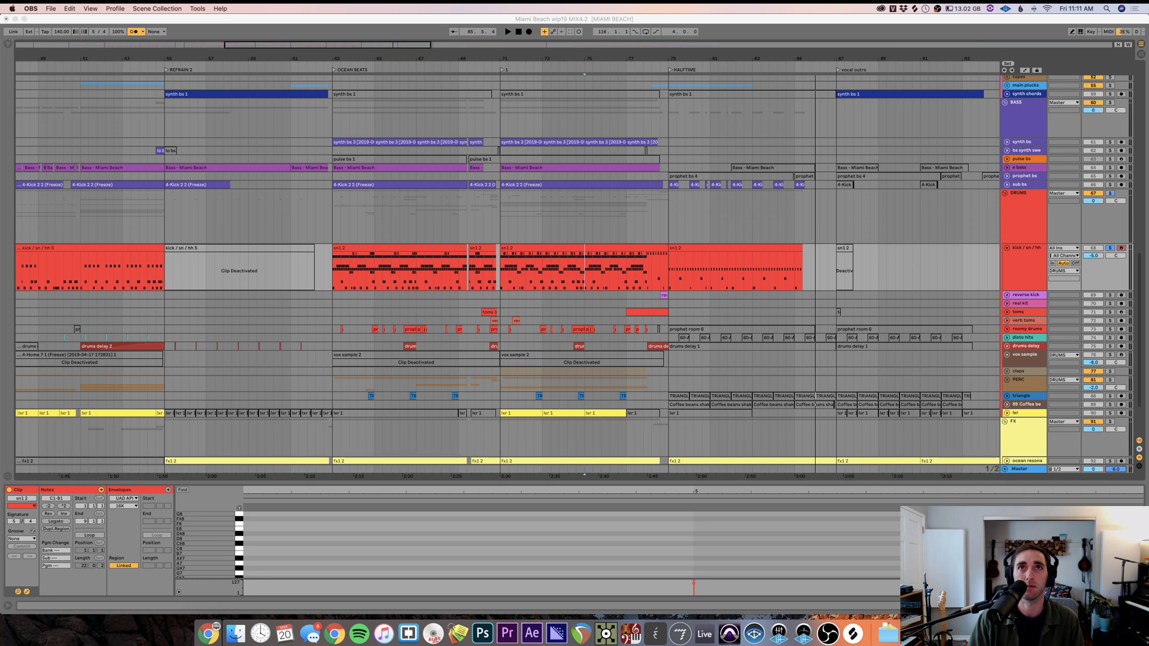
{"action": "left_click", "coordinate": [602, 270]}
{"action": "key", "text": "space"}
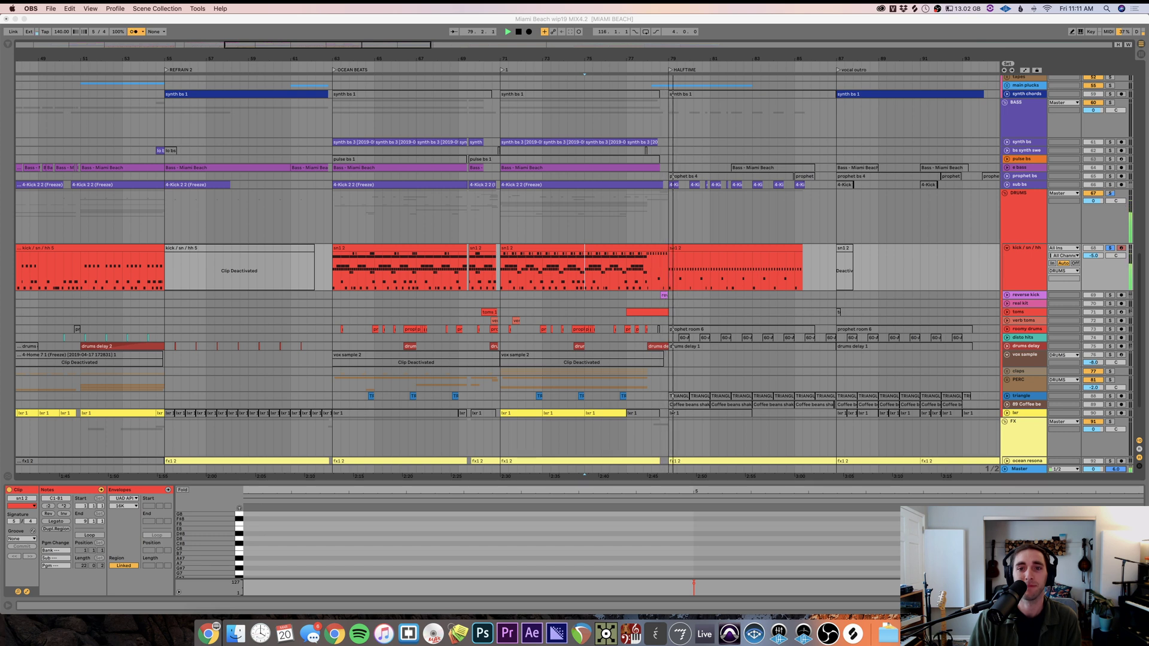
{"action": "left_click", "coordinate": [745, 244]}
{"action": "left_click", "coordinate": [745, 244]}
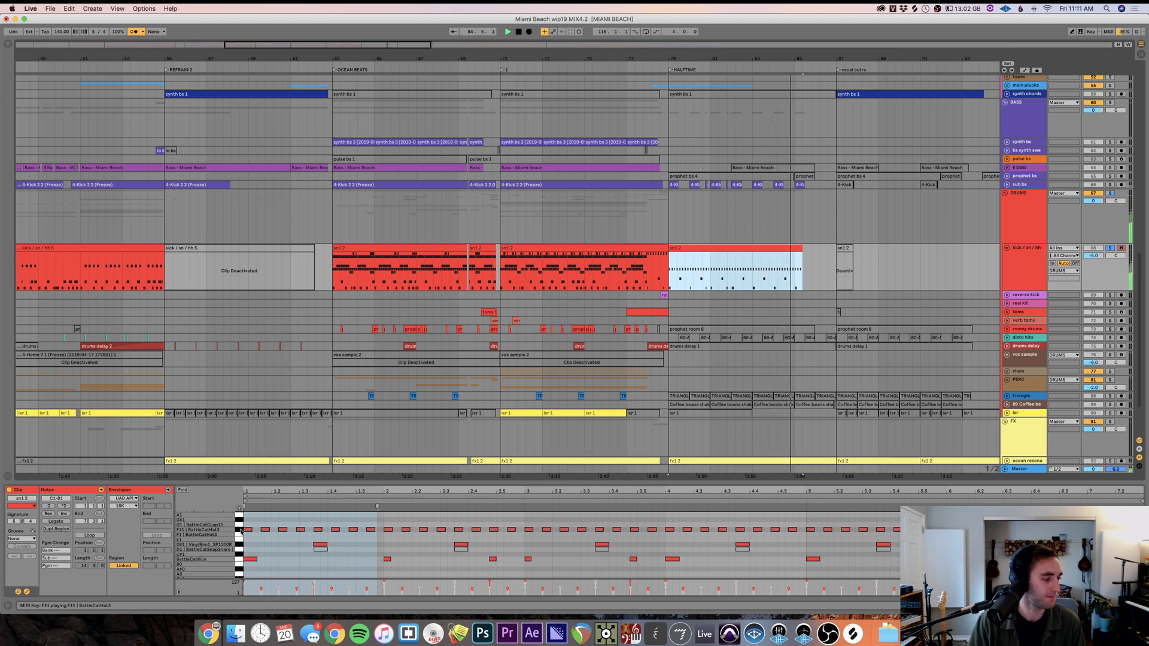
{"action": "key", "text": "space"}
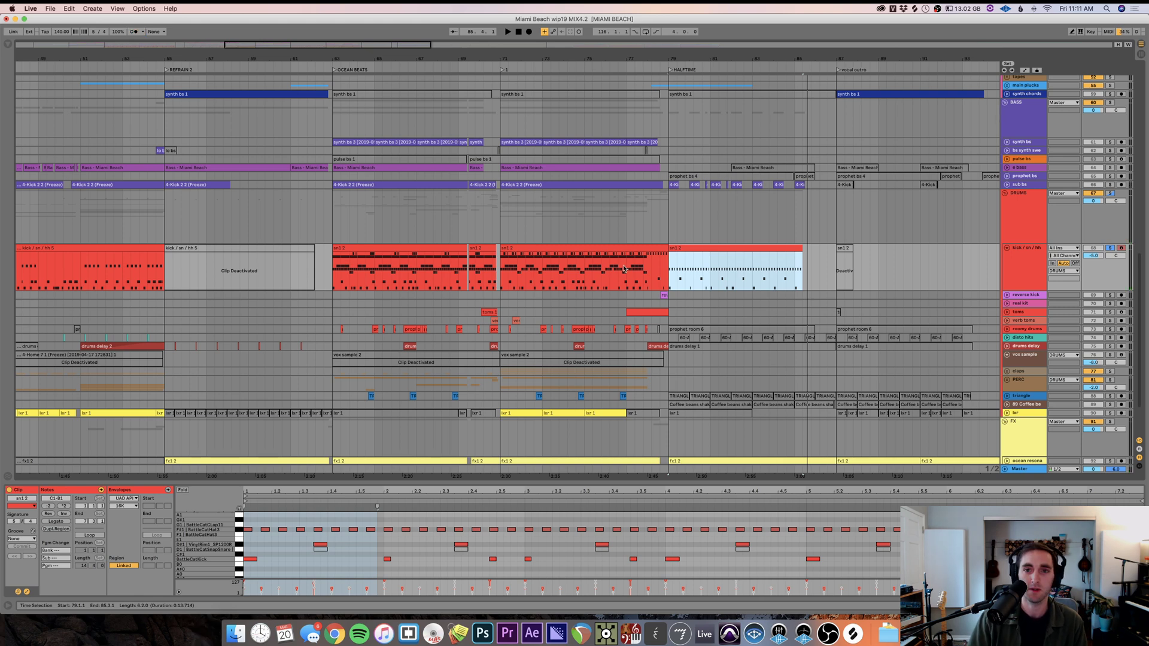
- Delete all the F#1 BattleCatHat1 notes from the HALFTIME drum clip
{"action": "left_click", "coordinate": [645, 273]}
{"action": "left_click", "coordinate": [679, 248]}
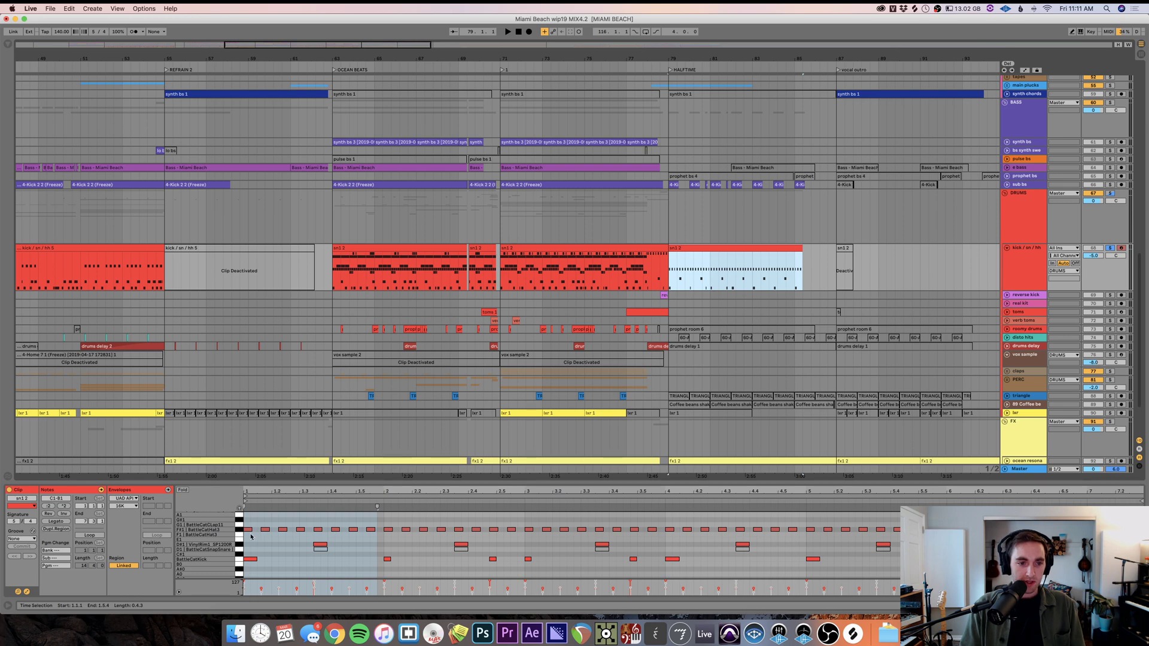
{"action": "left_click_drag", "start_coordinate": [249, 532], "coordinate": [1119, 510]}
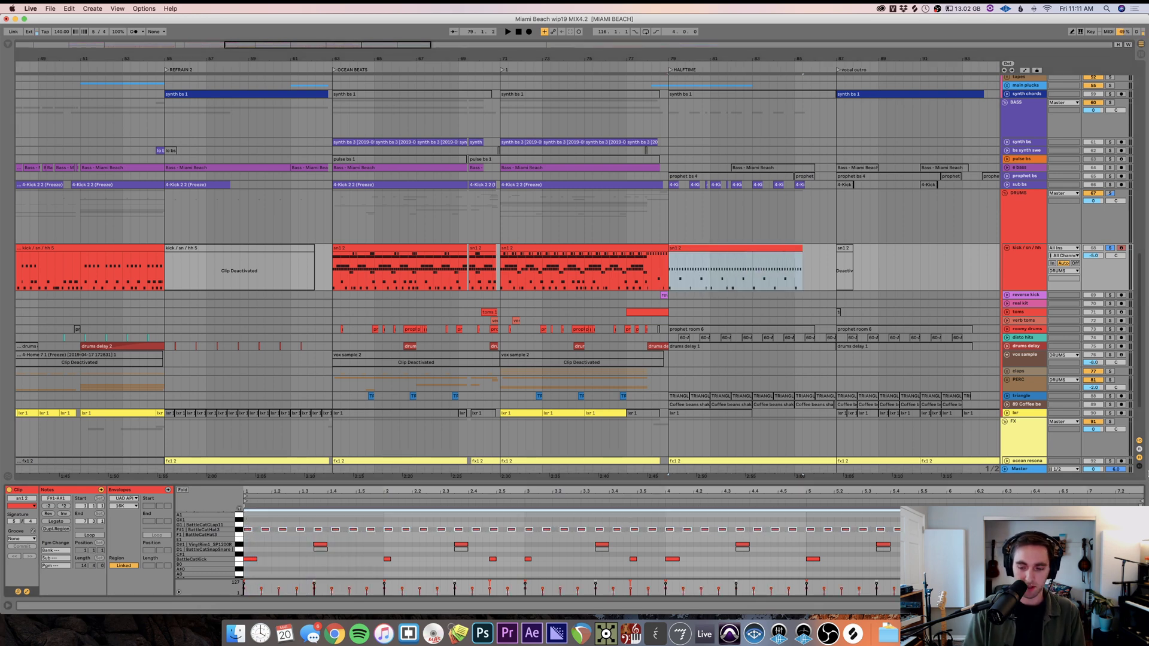
{"action": "key", "text": "Delete"}
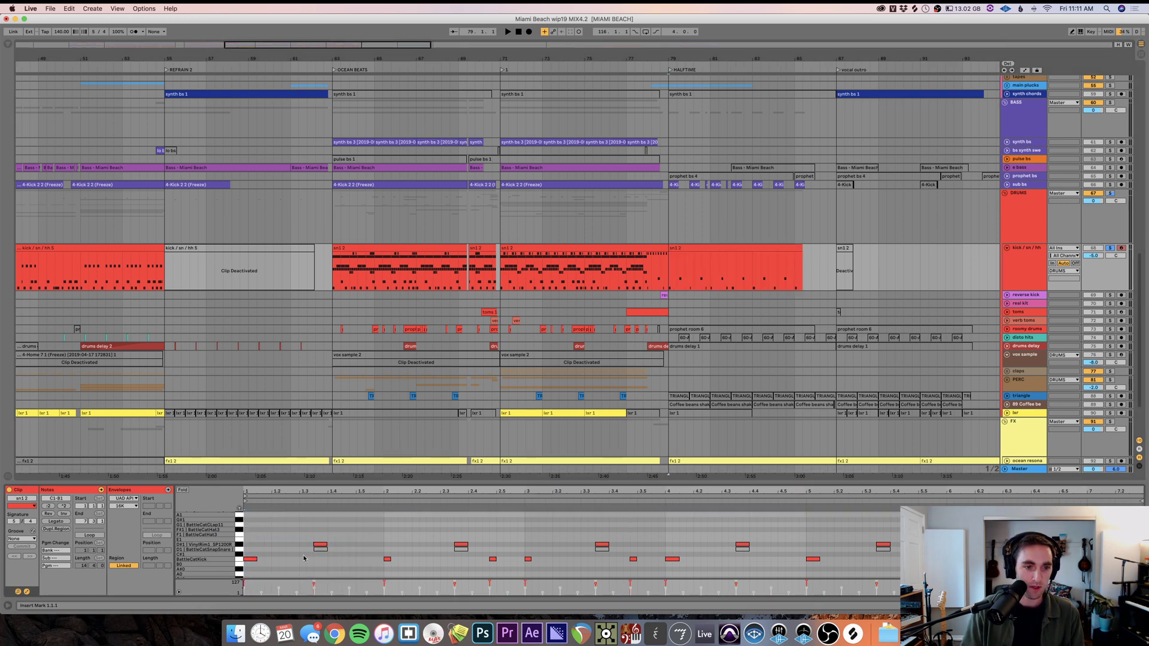
- Add an F#1 BattleCatHat1 note at 1.1.1 in the HALFTIME clip and duplicate it into a continuous run up to 2.1.1
{"action": "double_click", "coordinate": [252, 531]}
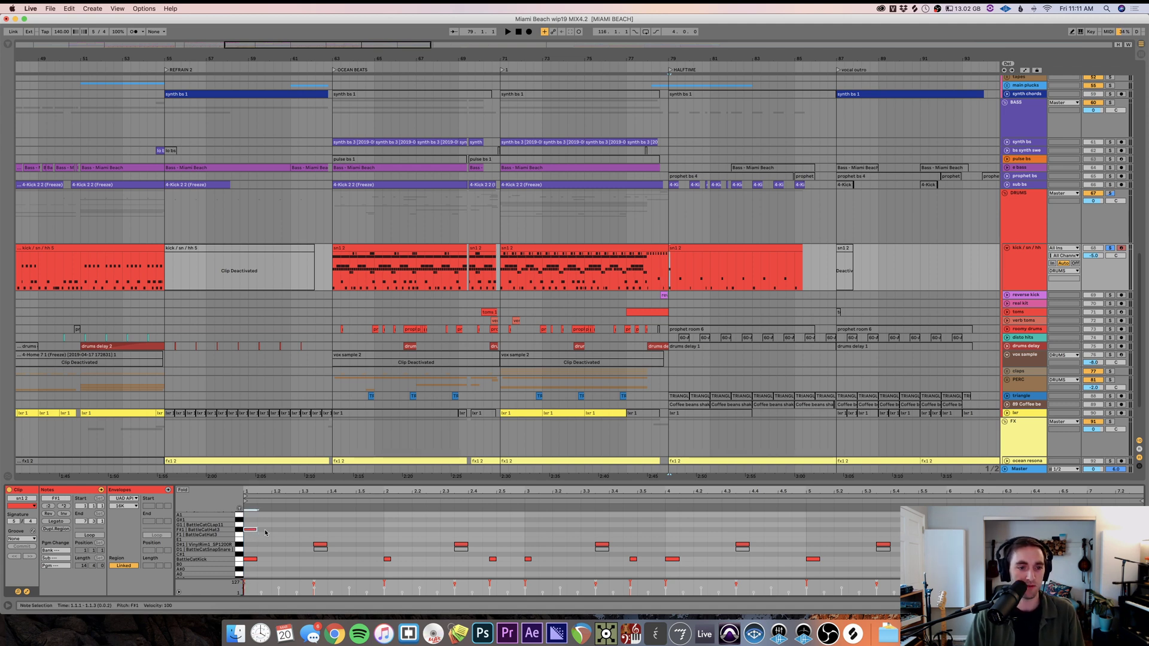
{"action": "key", "text": "super+d"}
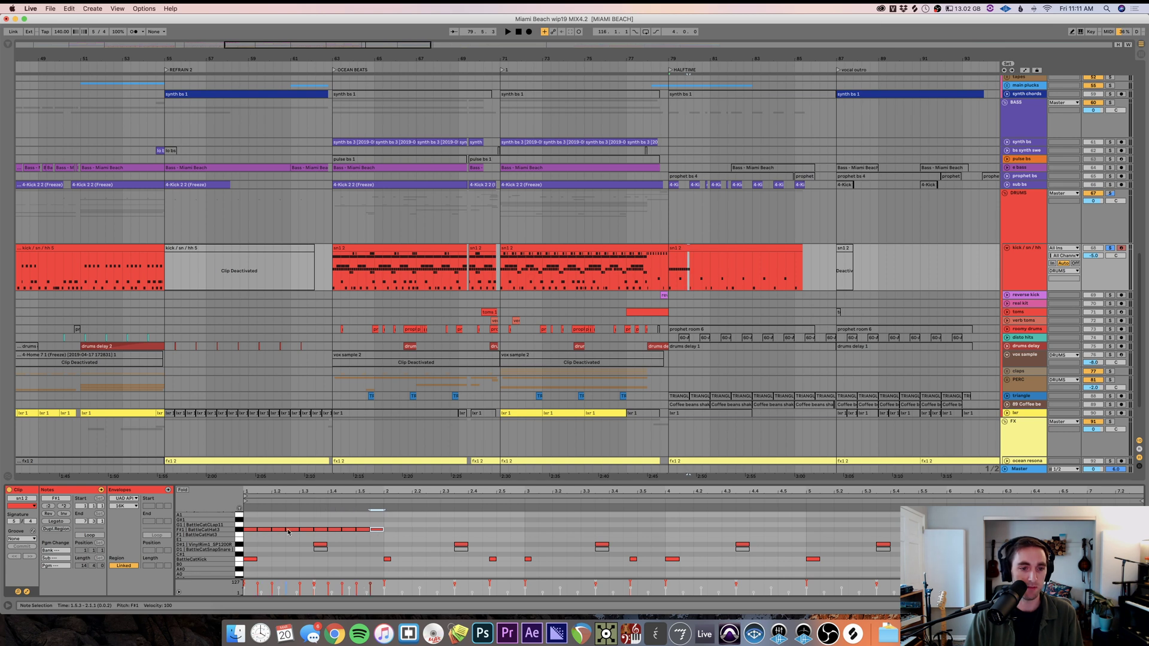
{"action": "left_click", "coordinate": [384, 538]}
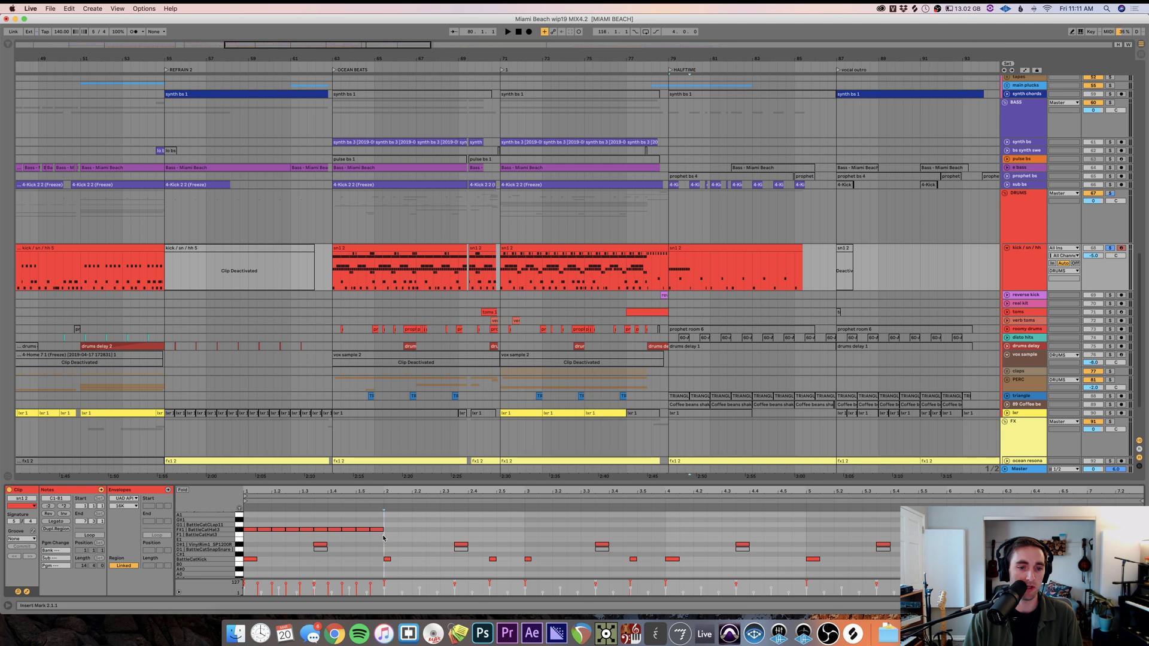
- Try adding a hat note at 2.1.1 and stretching the whole hat run to different lengths
{"action": "double_click", "coordinate": [395, 530]}
{"action": "left_click_drag", "start_coordinate": [393, 536], "coordinate": [251, 522]}
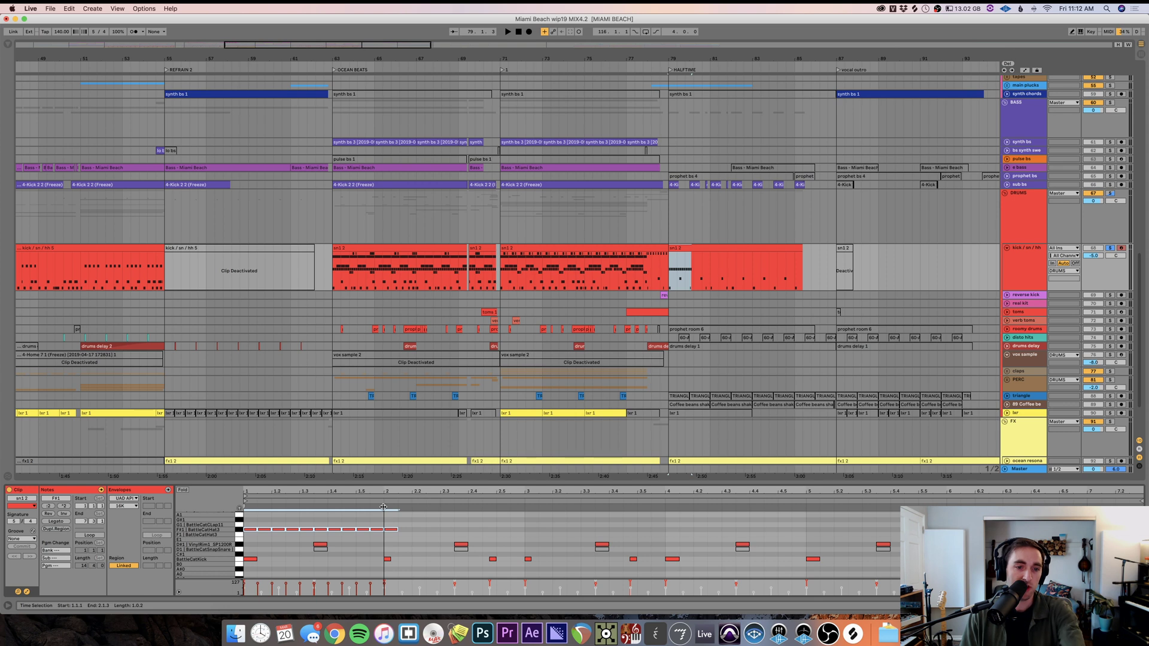
{"action": "left_click_drag", "start_coordinate": [383, 507], "coordinate": [385, 508]}
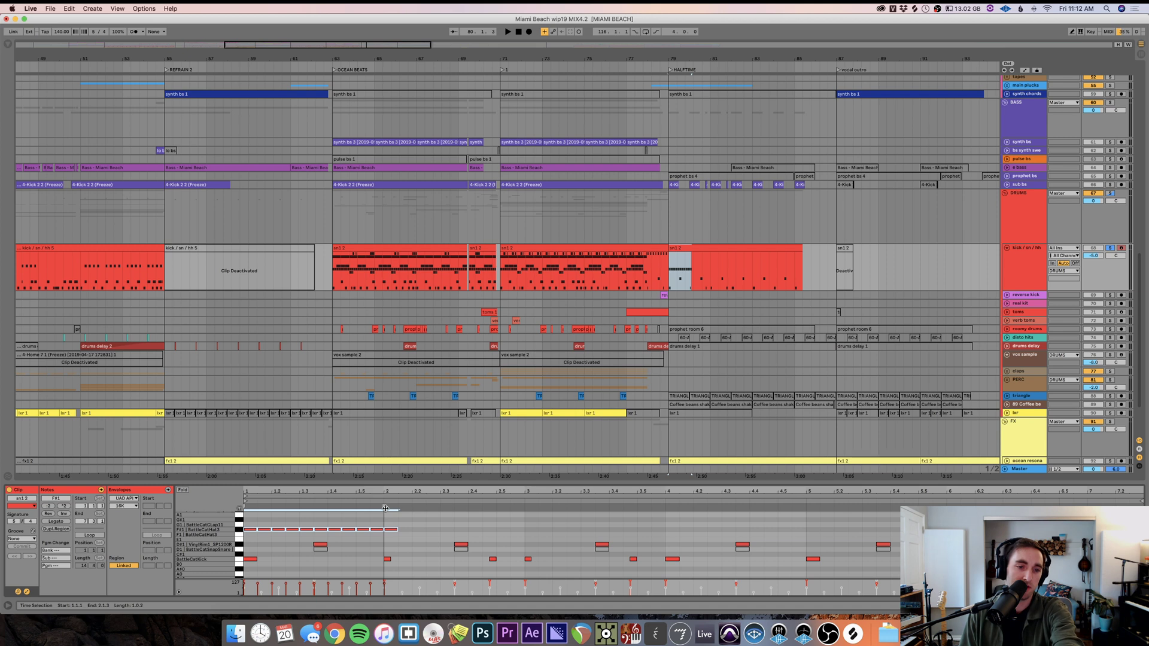
{"action": "left_click_drag", "start_coordinate": [389, 508], "coordinate": [457, 510]}
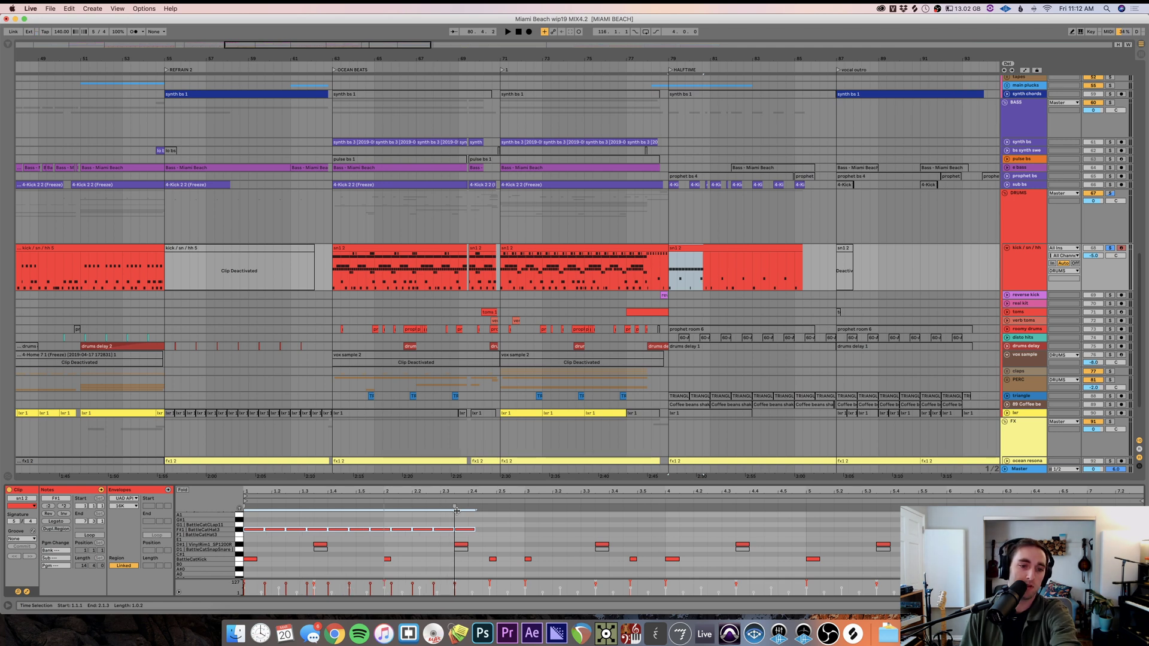
{"action": "left_click_drag", "start_coordinate": [457, 510], "coordinate": [419, 518]}
{"action": "left_click", "coordinate": [394, 543]}
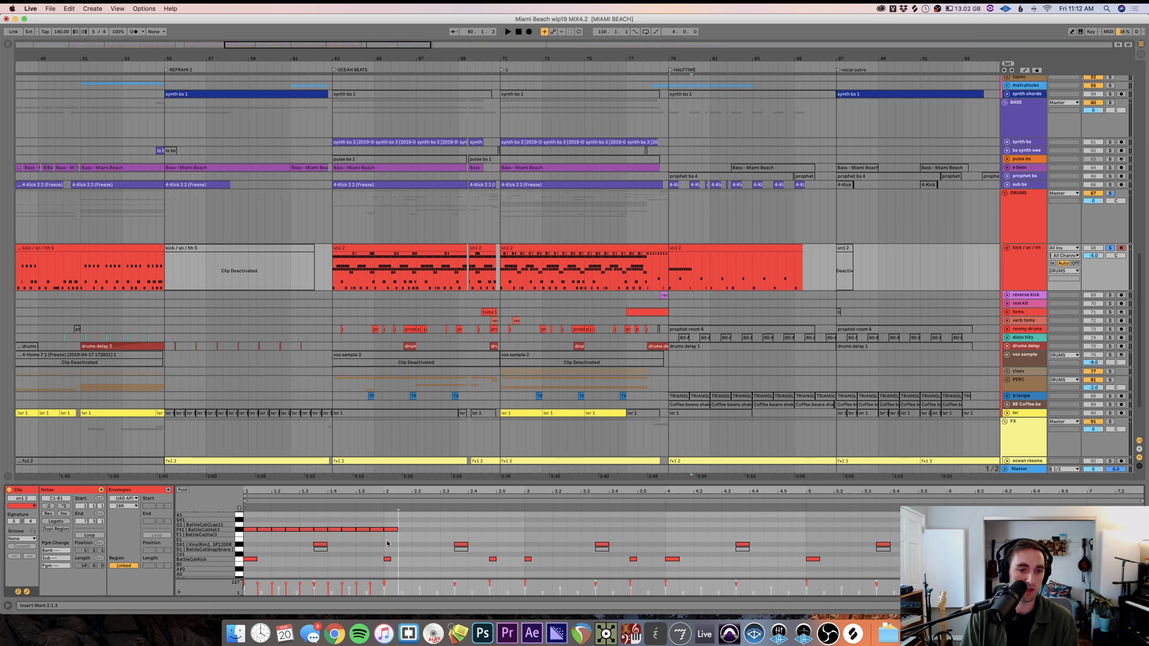
{"action": "key", "text": "super+z"}
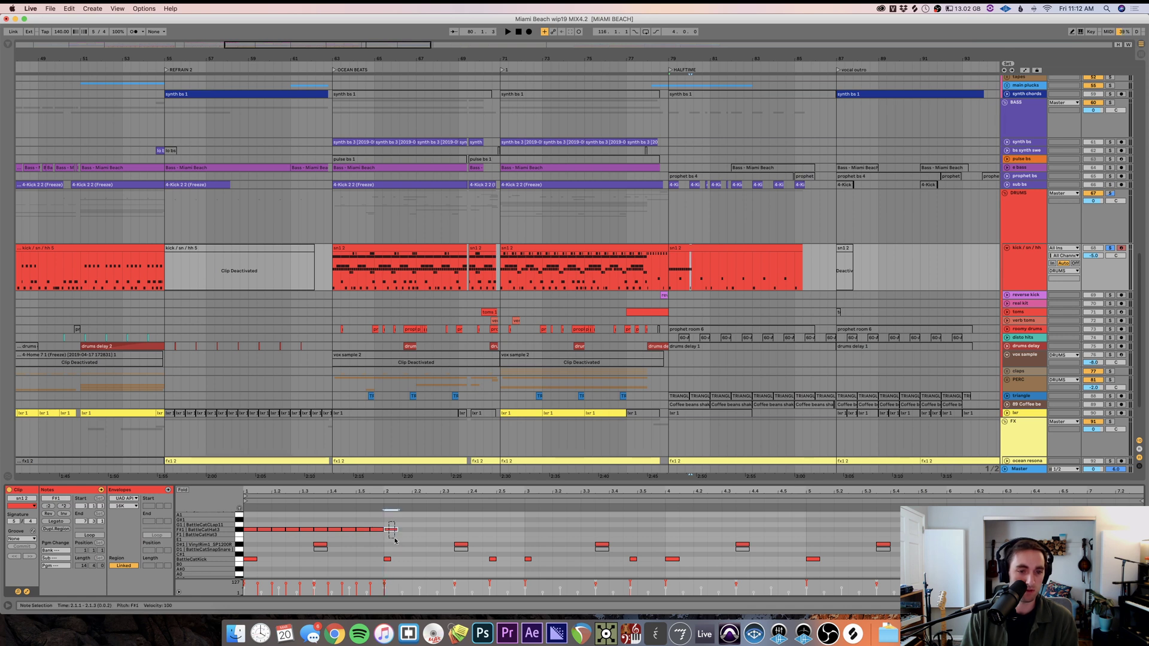
- Try stretching the hat run so its last hit lands on 2.1, audition the result, and undo the stretch
{"action": "left_click_drag", "start_coordinate": [379, 540], "coordinate": [246, 513]}
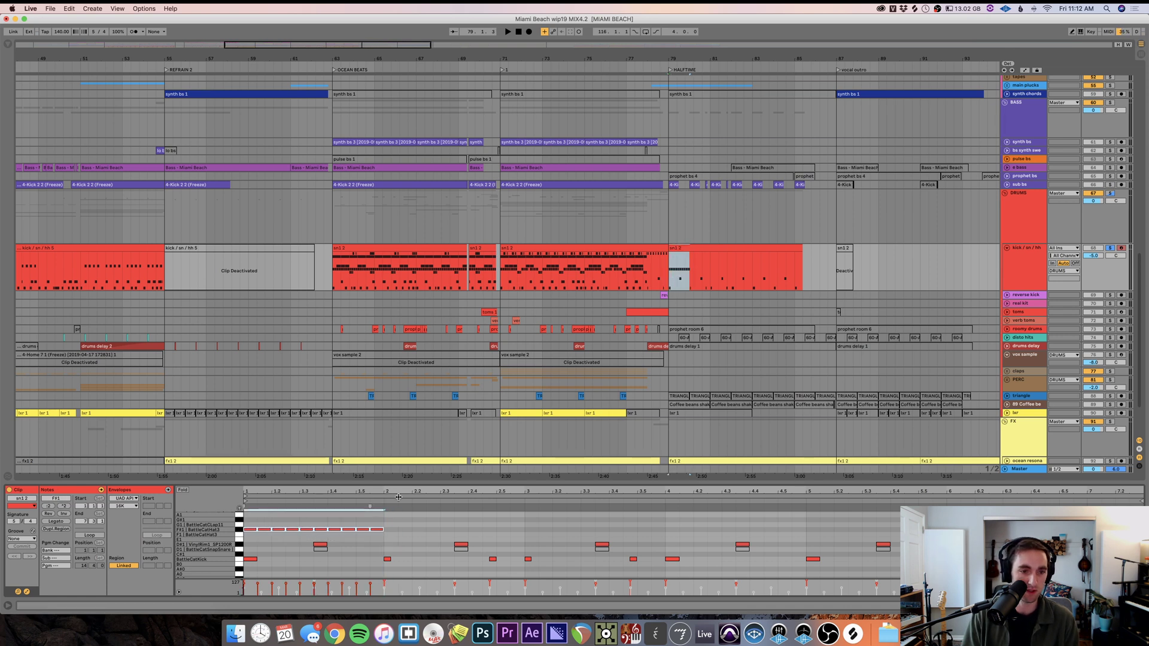
{"action": "left_click_drag", "start_coordinate": [372, 508], "coordinate": [386, 506]}
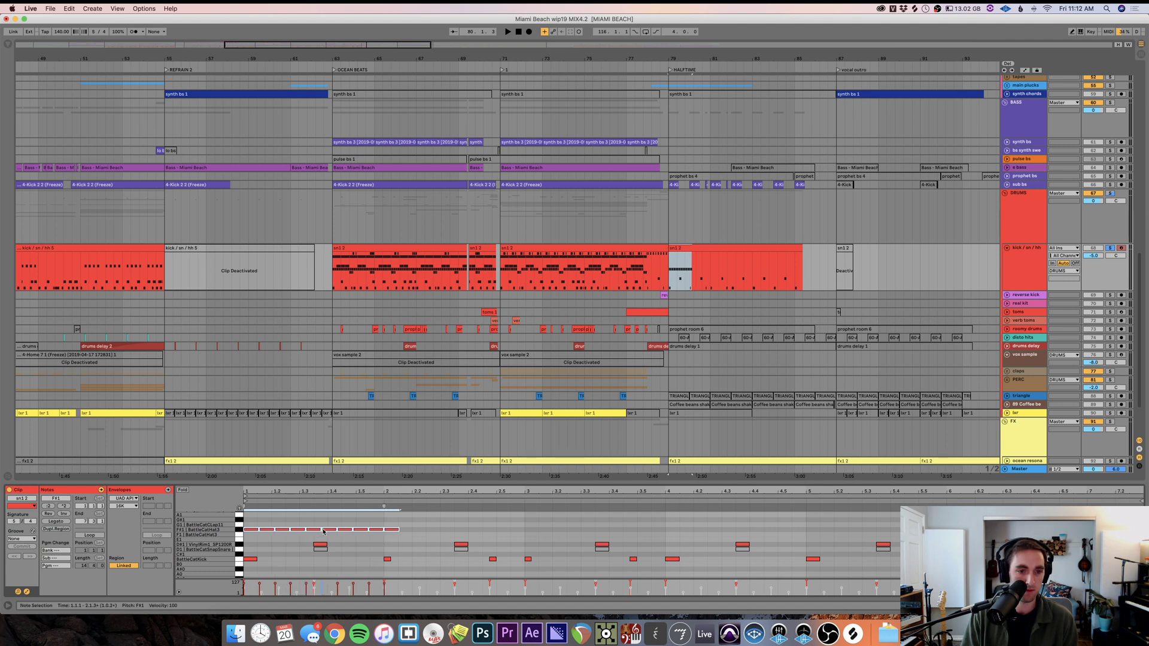
{"action": "key", "text": "super+z"}
{"action": "left_click", "coordinate": [376, 530]}
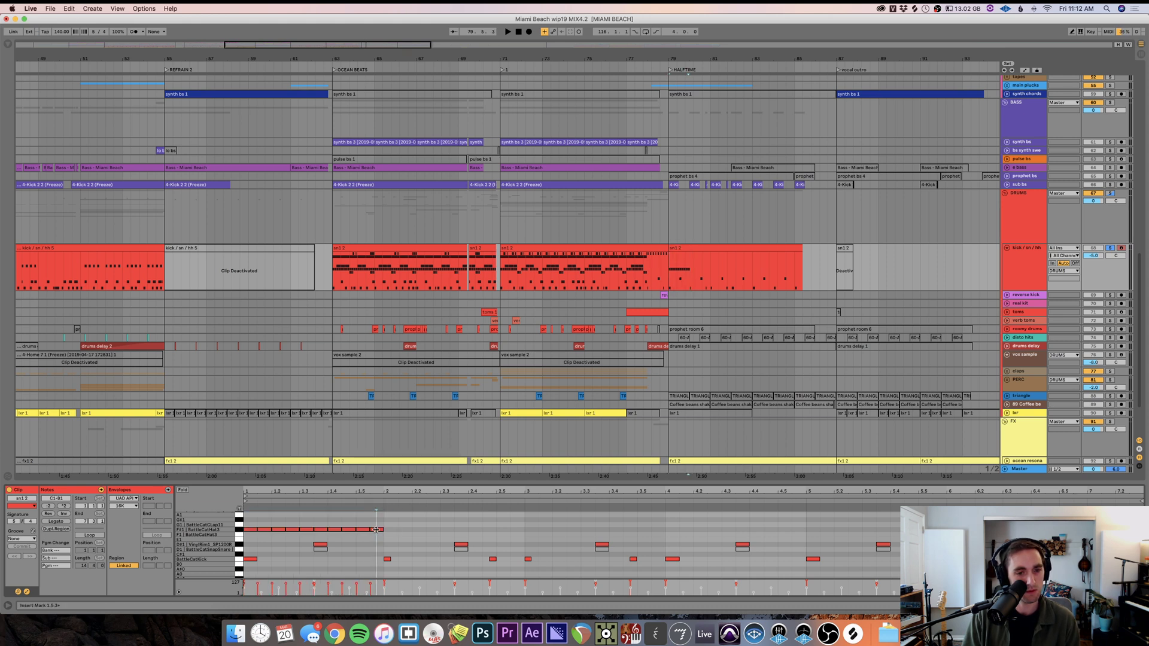
{"action": "left_click_drag", "start_coordinate": [375, 526], "coordinate": [253, 535]}
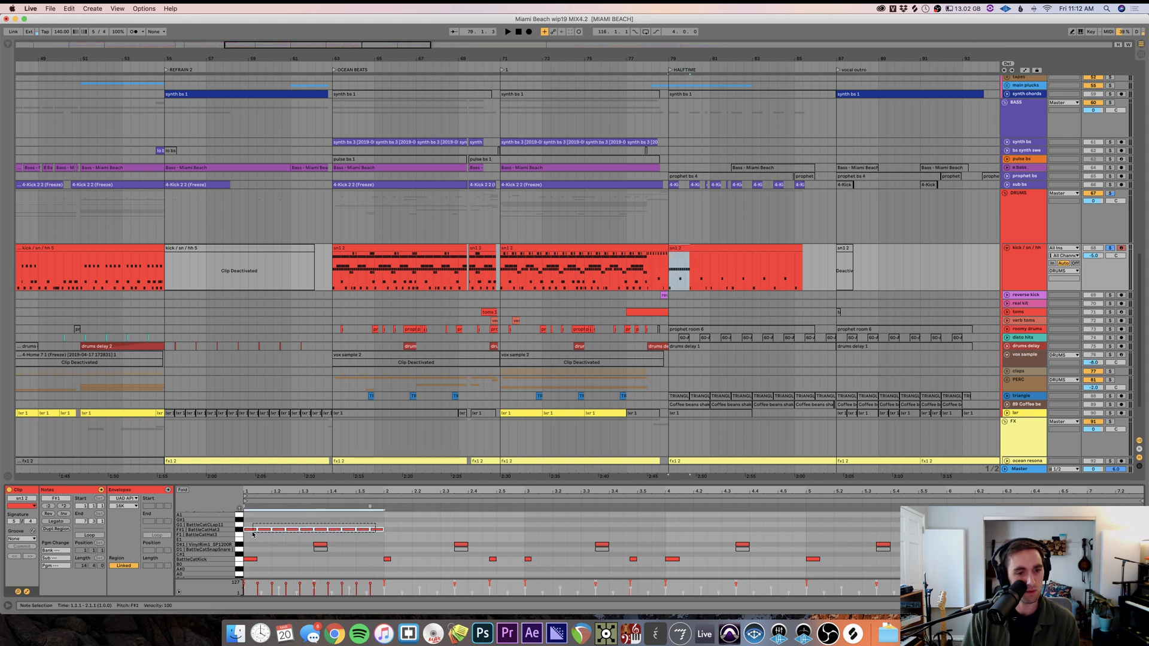
{"action": "left_click_drag", "start_coordinate": [380, 508], "coordinate": [396, 508]}
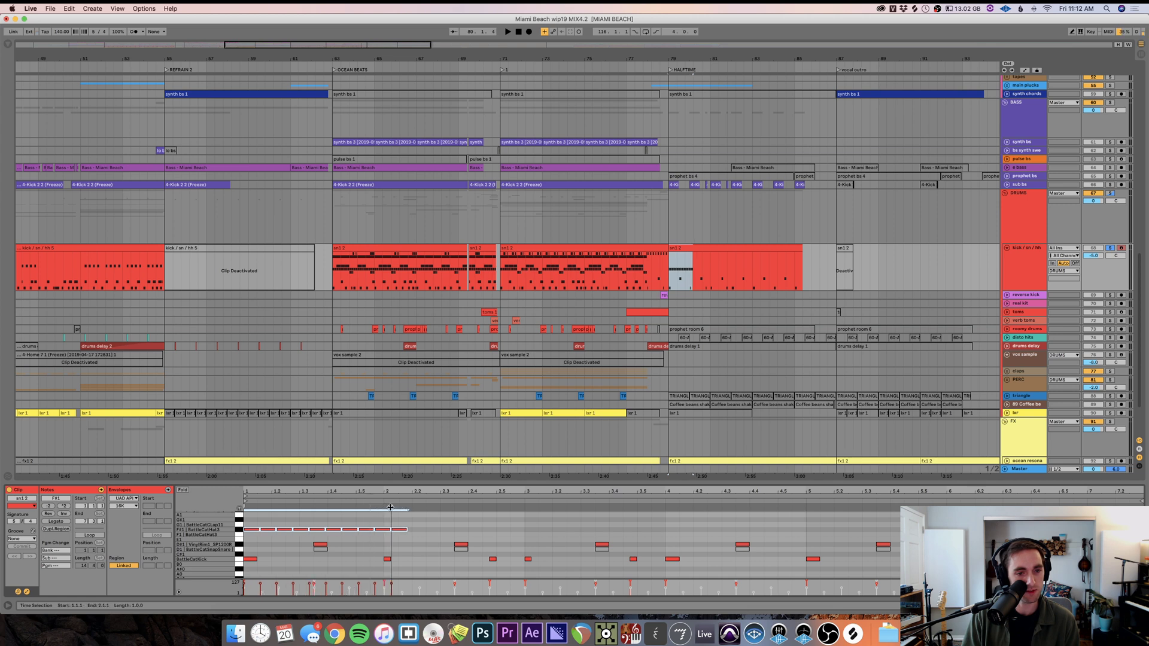
{"action": "key", "text": "space"}
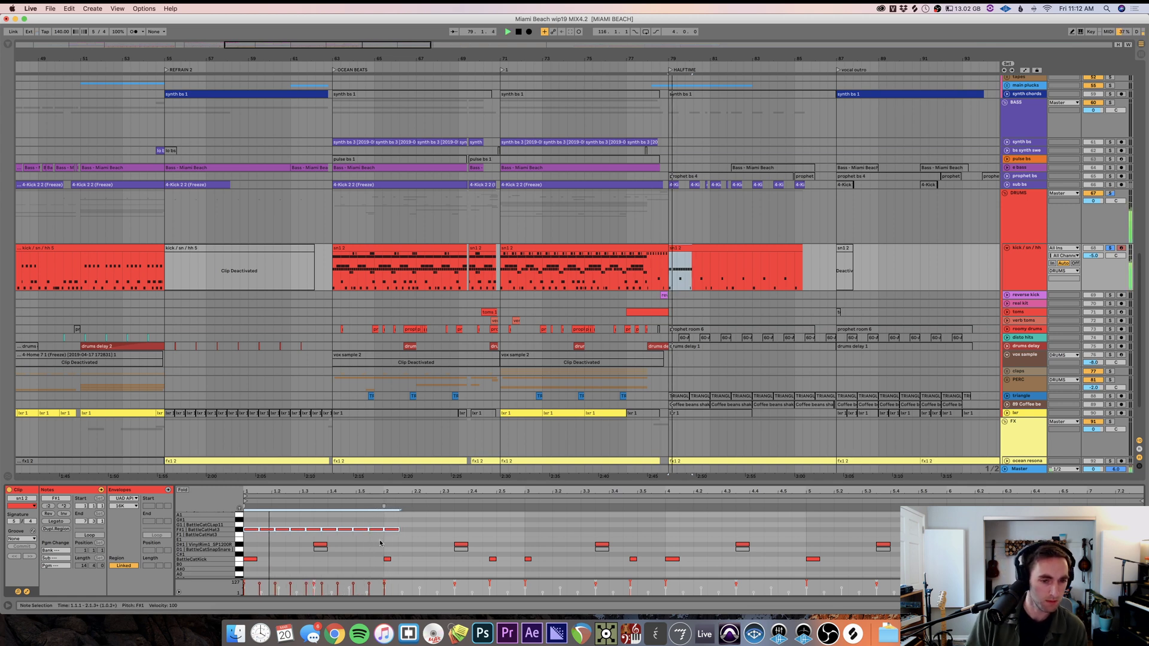
{"action": "key", "text": "space"}
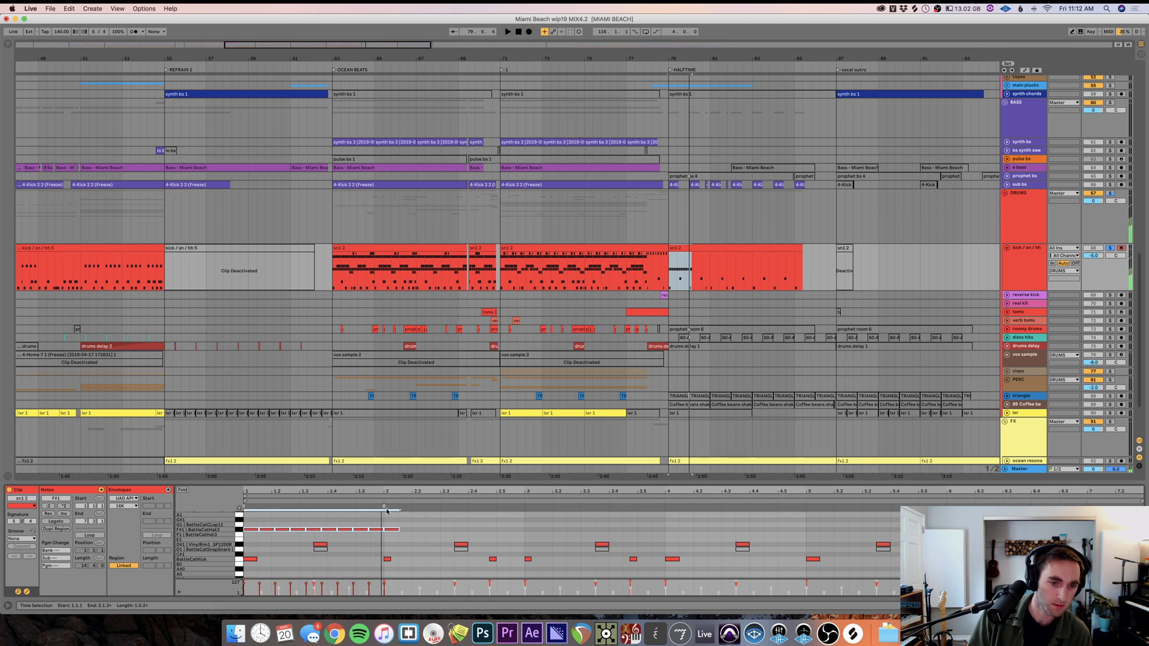
{"action": "key", "text": "ctrl+z"}
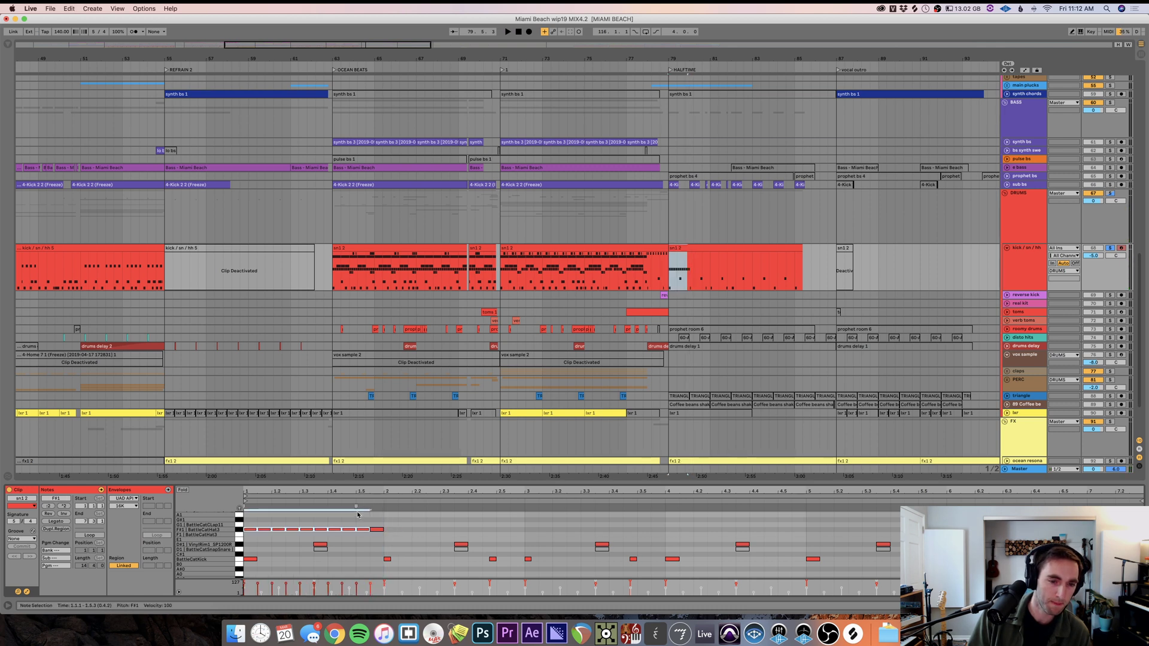
- Stretch the selected hat notes, without the final one, so their last hit lands on 2.1, and audition the clip
{"action": "left_click_drag", "start_coordinate": [357, 512], "coordinate": [387, 507]}
{"action": "key", "text": "space"}
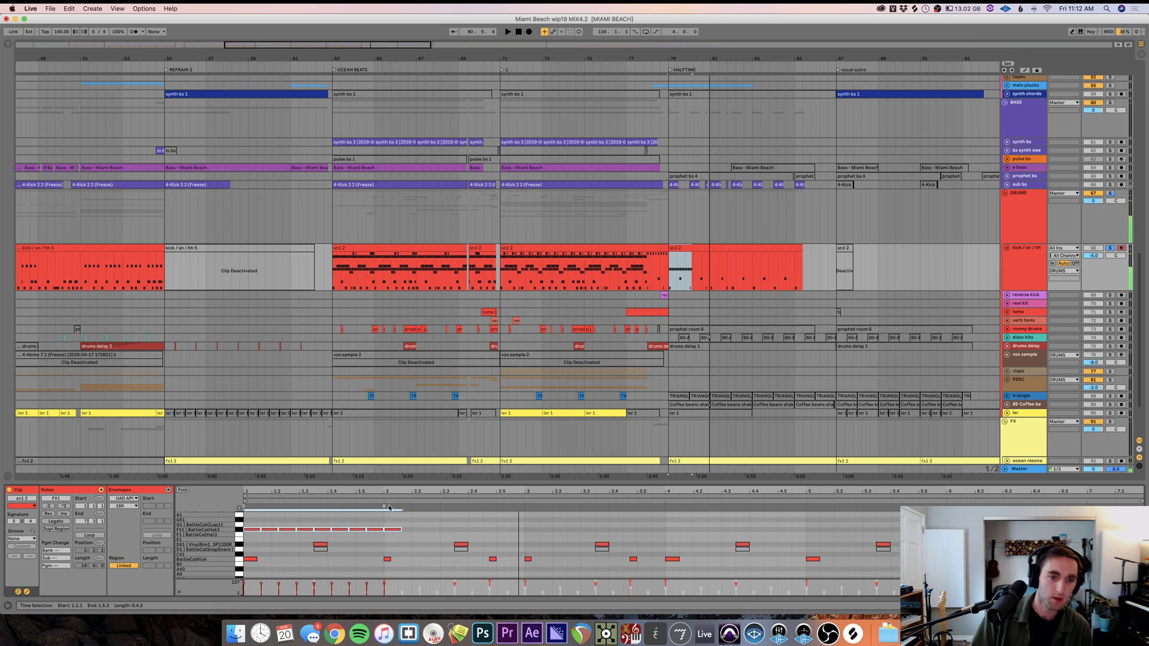
{"action": "key", "text": "space"}
- Show the drum track's devices, select the VinylRim1_SP1200R pad, and examine its effects chain through to FF Pro-R
{"action": "key", "text": "shift+Tab"}
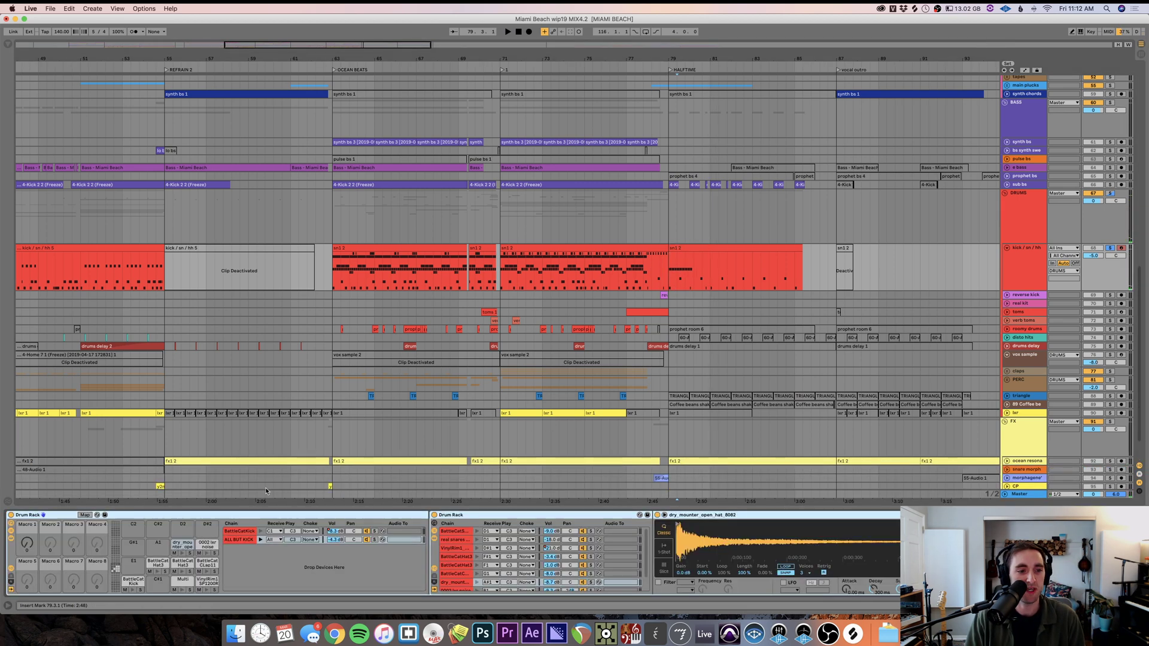
{"action": "key", "text": "space"}
{"action": "left_click", "coordinate": [203, 584]}
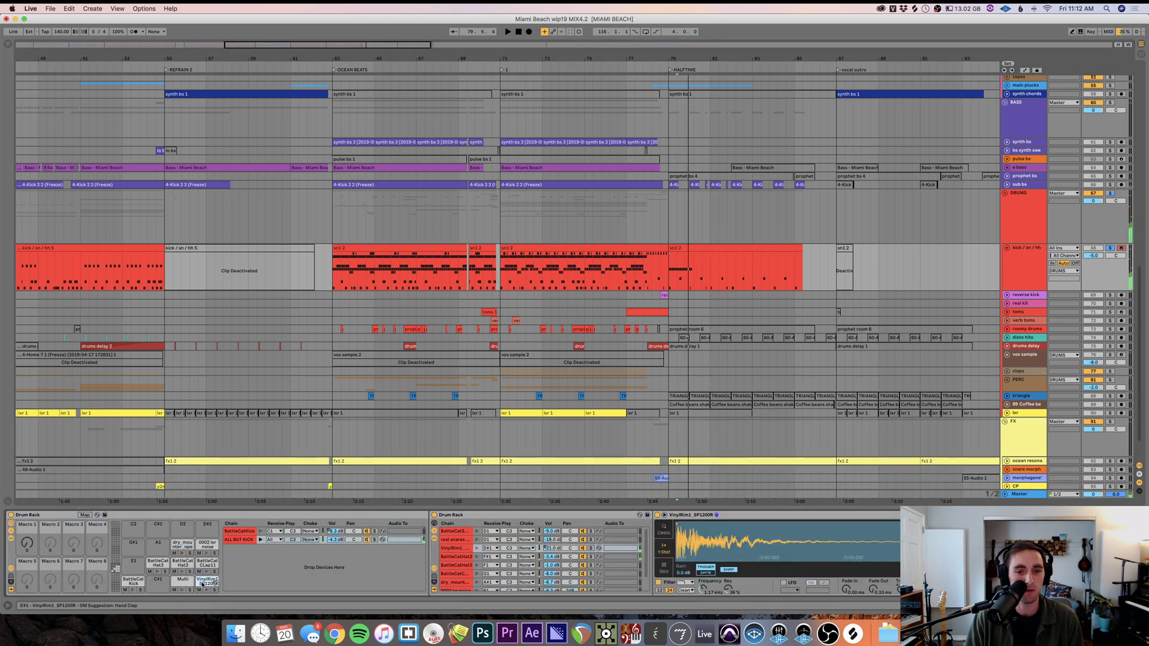
{"action": "scroll", "coordinate": [631, 575], "scroll_direction": "right", "scroll_amount": 5}
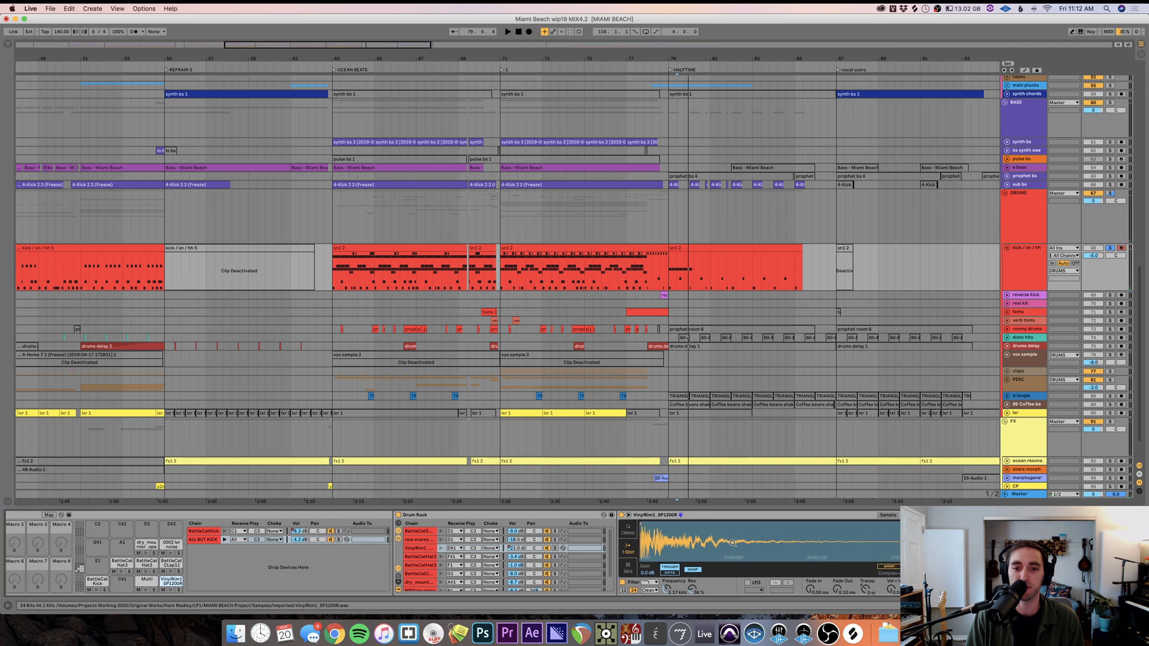
{"action": "scroll", "coordinate": [733, 543], "scroll_direction": "right", "scroll_amount": 15}
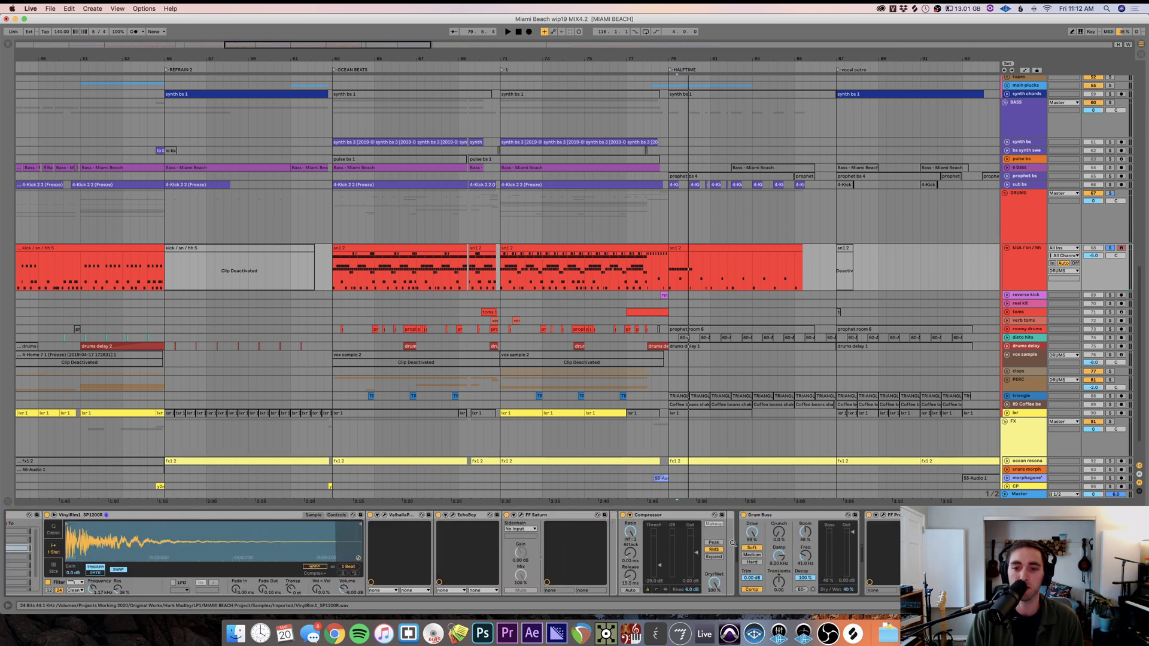
{"action": "scroll", "coordinate": [733, 542], "scroll_direction": "right", "scroll_amount": 1}
- Audition the drums through the rim's effects, inspect the ValhallaPlate reverb settings, and close the plug-in window
{"action": "key", "text": "space"}
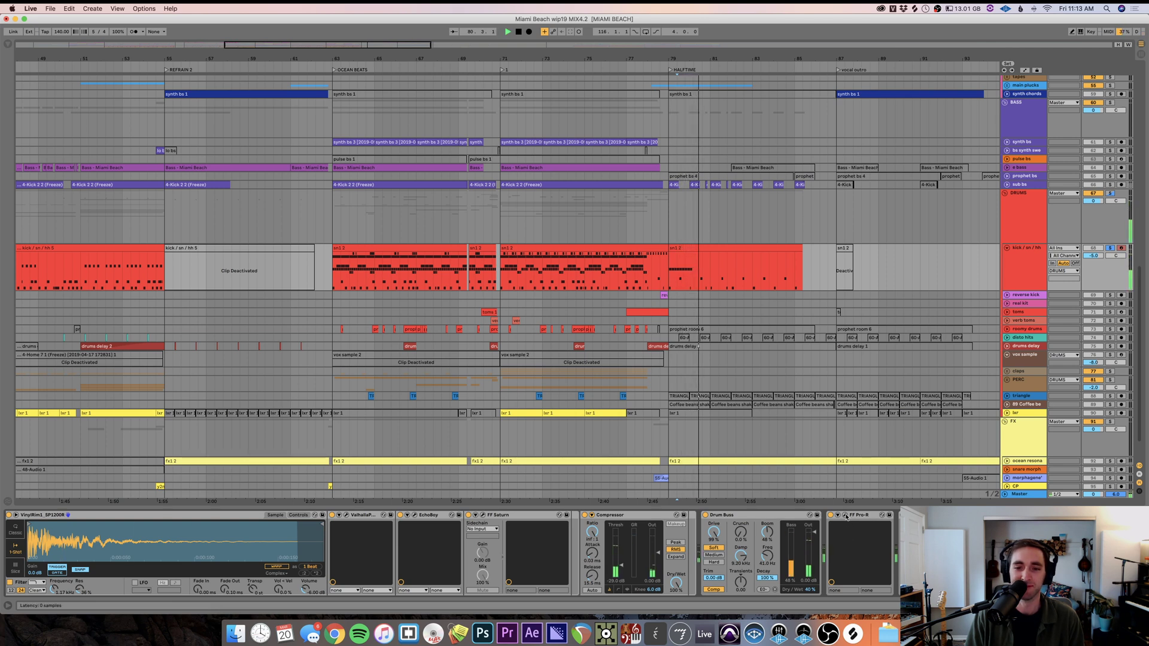
{"action": "key", "text": "space"}
{"action": "key", "text": "space"}
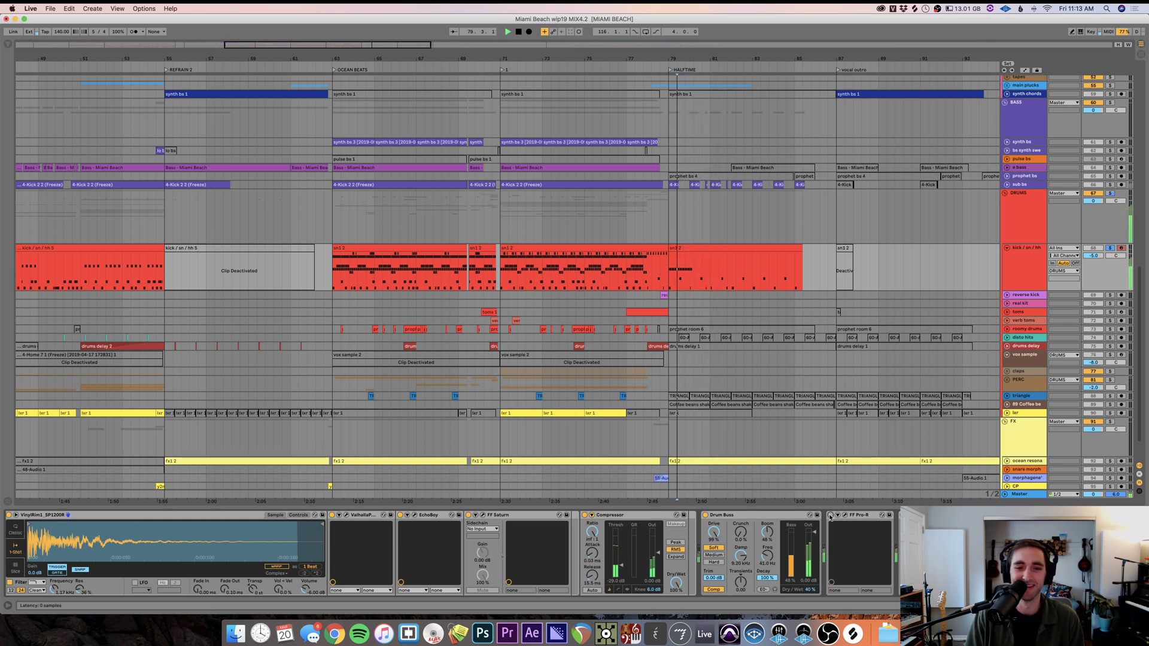
{"action": "left_click", "coordinate": [346, 516]}
{"action": "key", "text": "space"}
{"action": "key", "text": "space"}
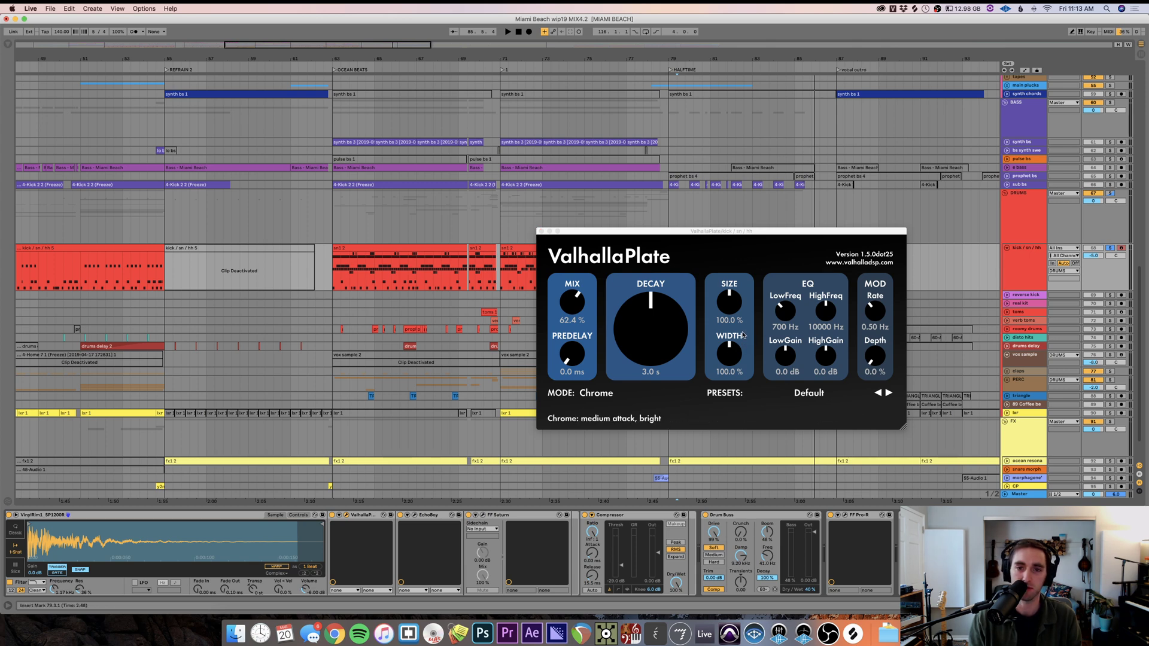
{"action": "left_click", "coordinate": [542, 232]}
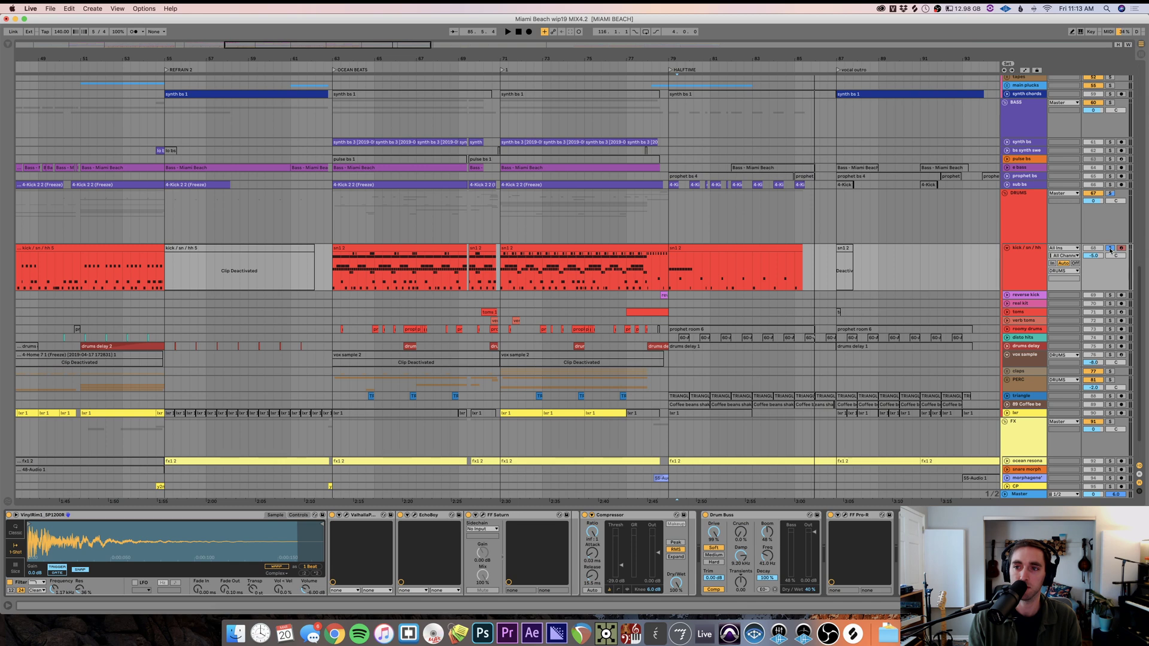
- Unsolo the kick/sn/hh track and place the insert marker at 76.2.1, ahead of the HALFTIME section
{"action": "left_click", "coordinate": [1110, 249]}
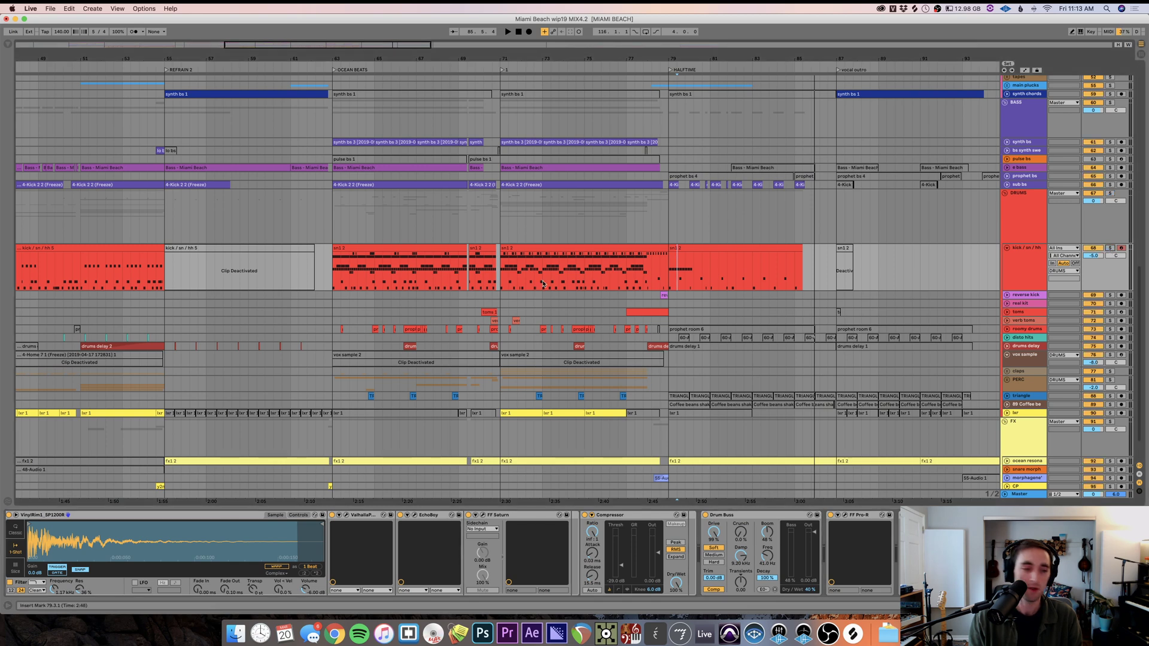
{"action": "left_click", "coordinate": [497, 280]}
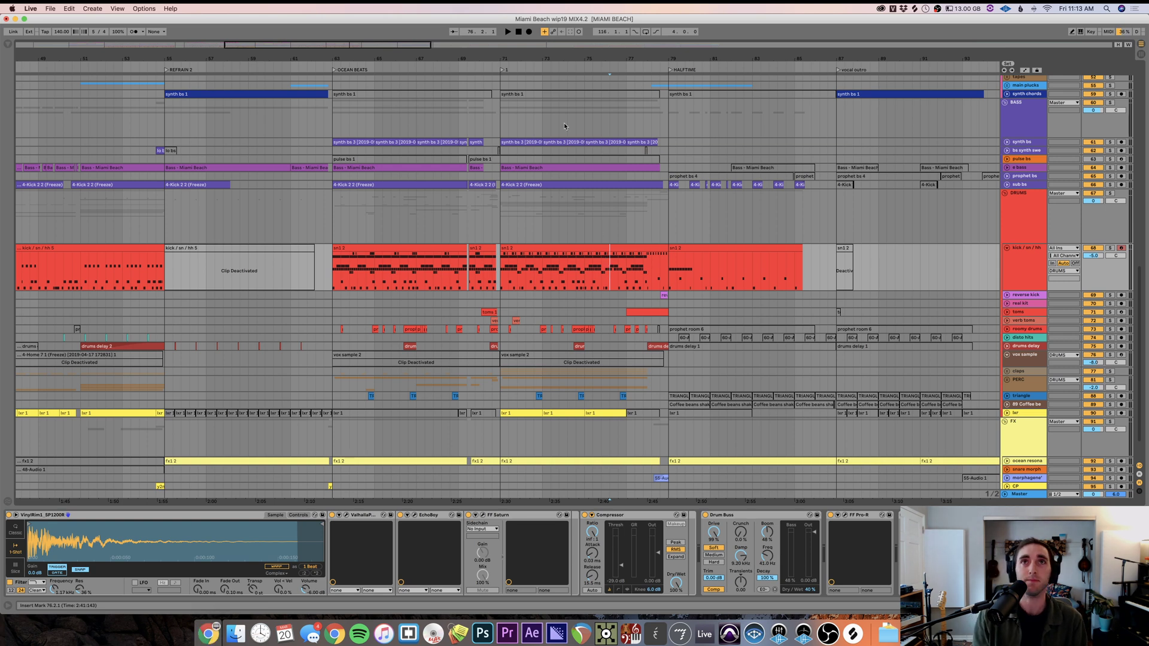
- Audition the arrangement through the transition into HALFTIME and show the hat notes in the kick/sn/hh clip
{"action": "scroll", "coordinate": [507, 283], "scroll_direction": "down", "scroll_amount": 3}
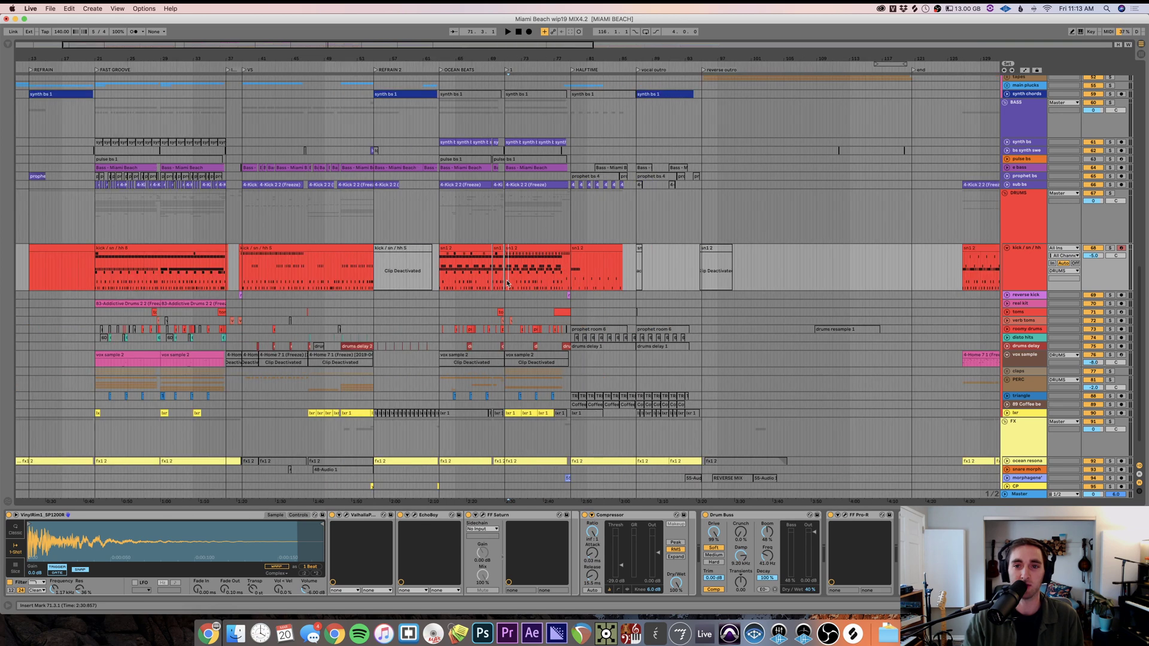
{"action": "key", "text": "space"}
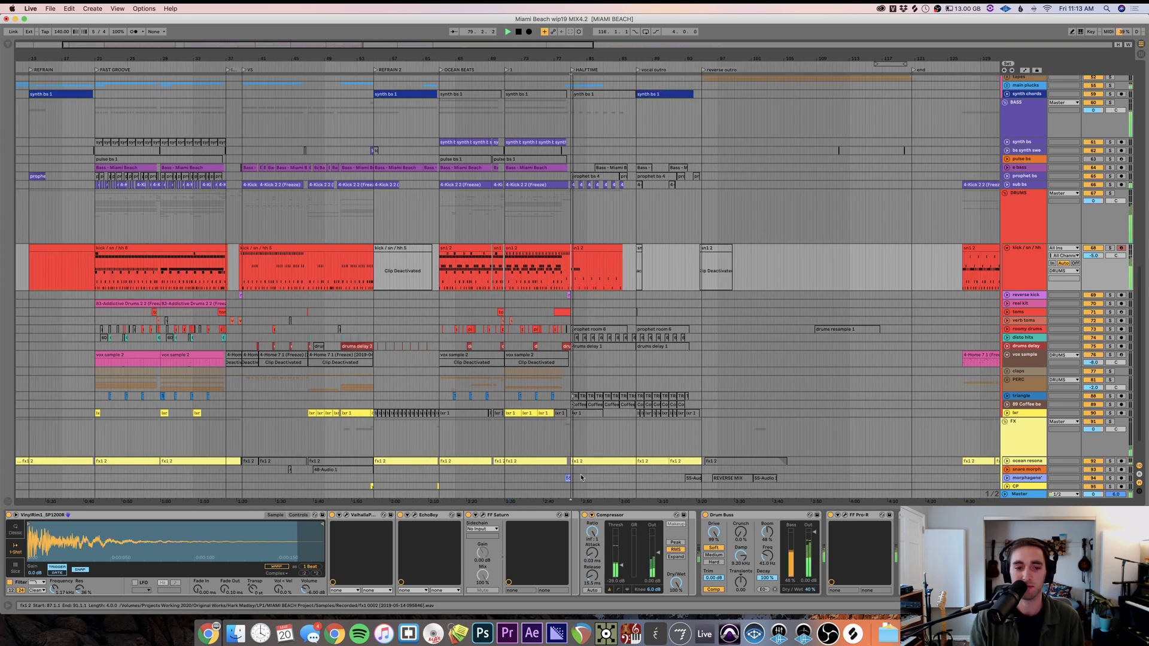
{"action": "scroll", "coordinate": [524, 431], "scroll_direction": "up", "scroll_amount": 5}
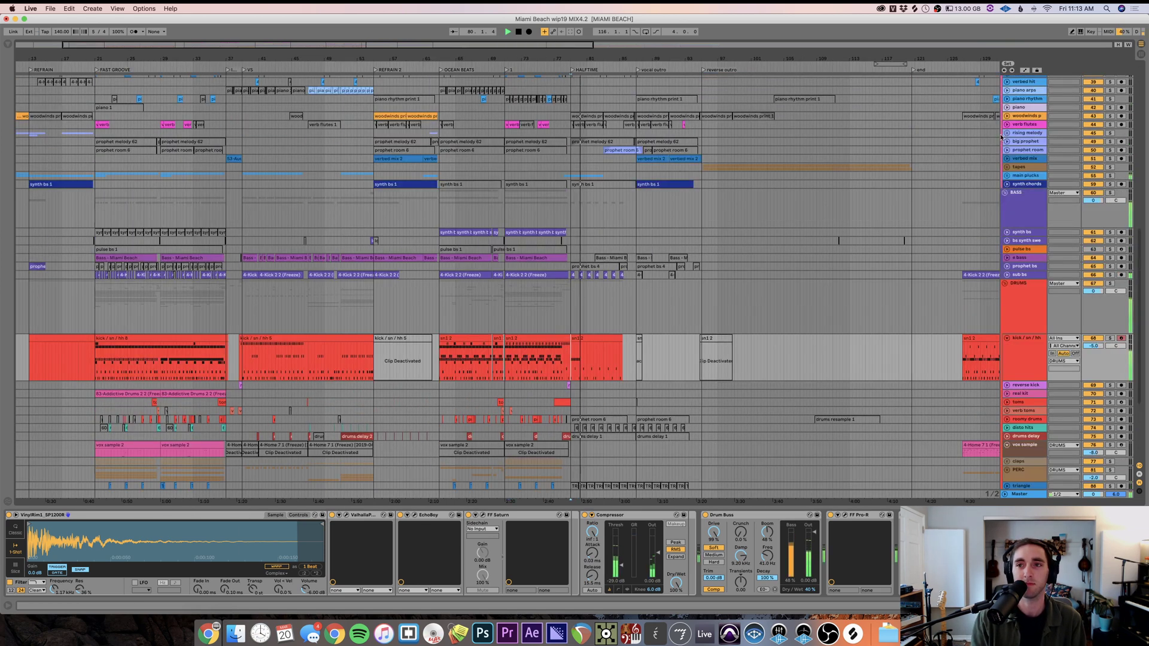
{"action": "key", "text": "shift+Tab"}
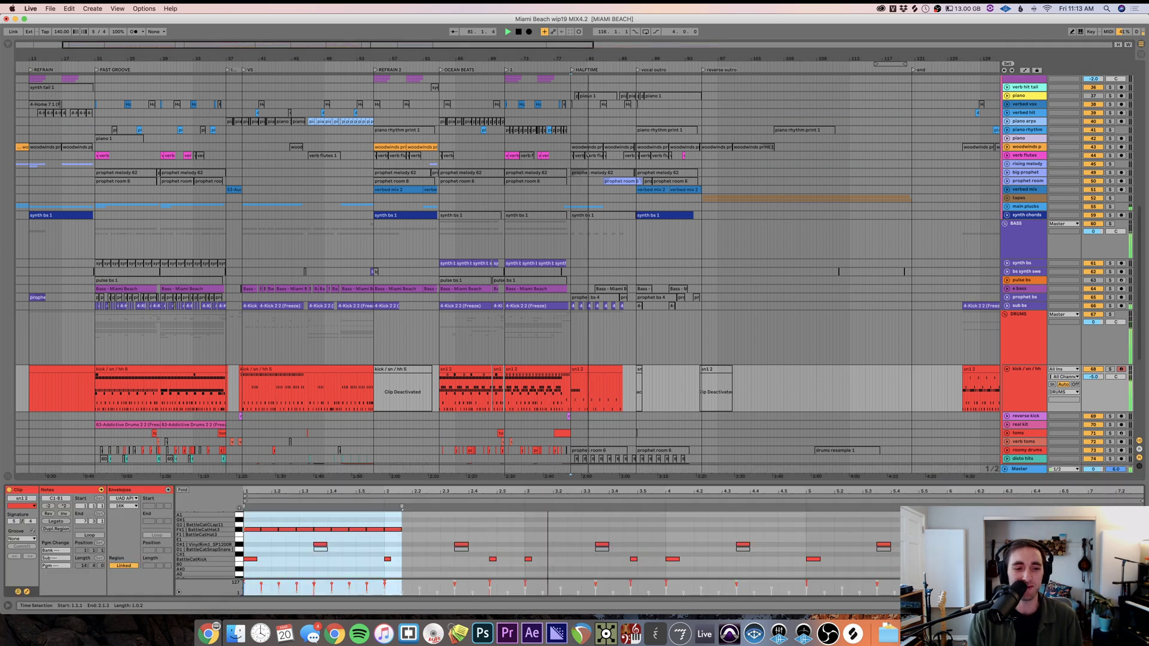
{"action": "left_click", "coordinate": [240, 531]}
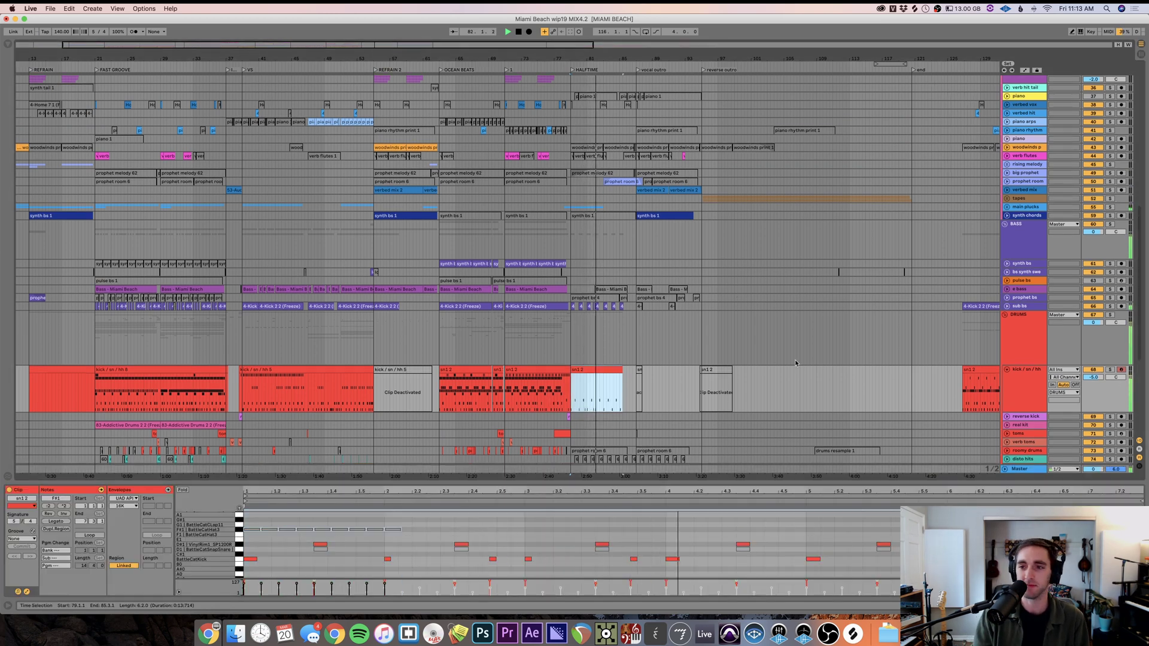
- Fold all the group tracks, reopen only the DRUMS and vocal groups, and stop playback at the HALFTIME section
{"action": "left_click", "coordinate": [1005, 314], "text": "alt"}
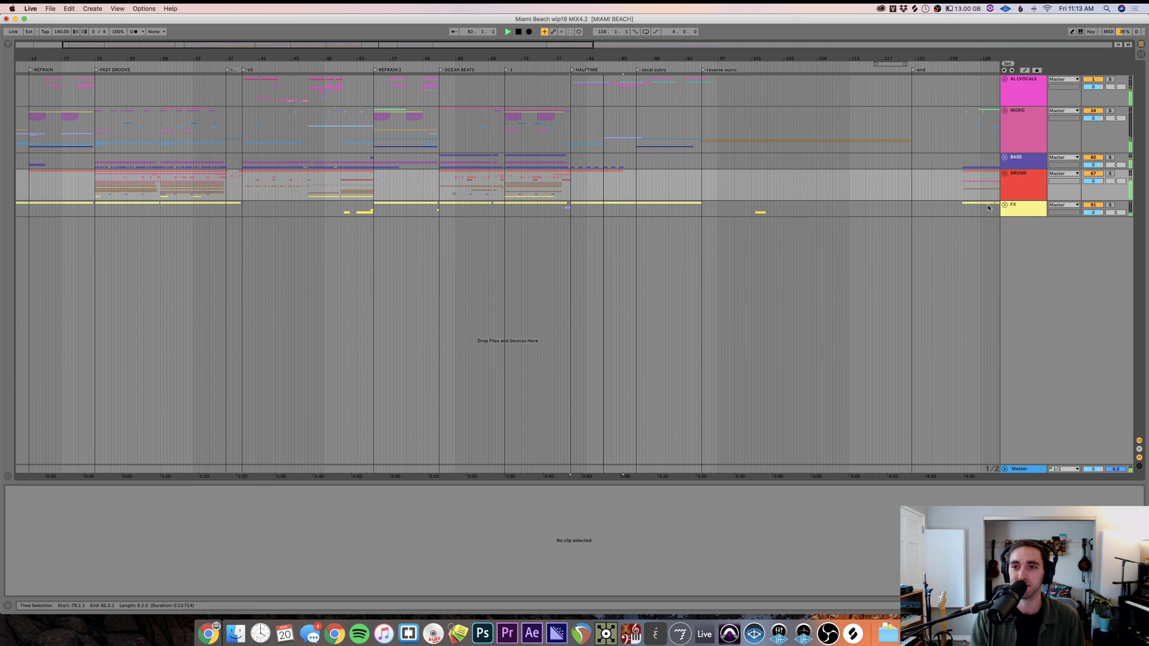
{"action": "left_click", "coordinate": [1005, 173]}
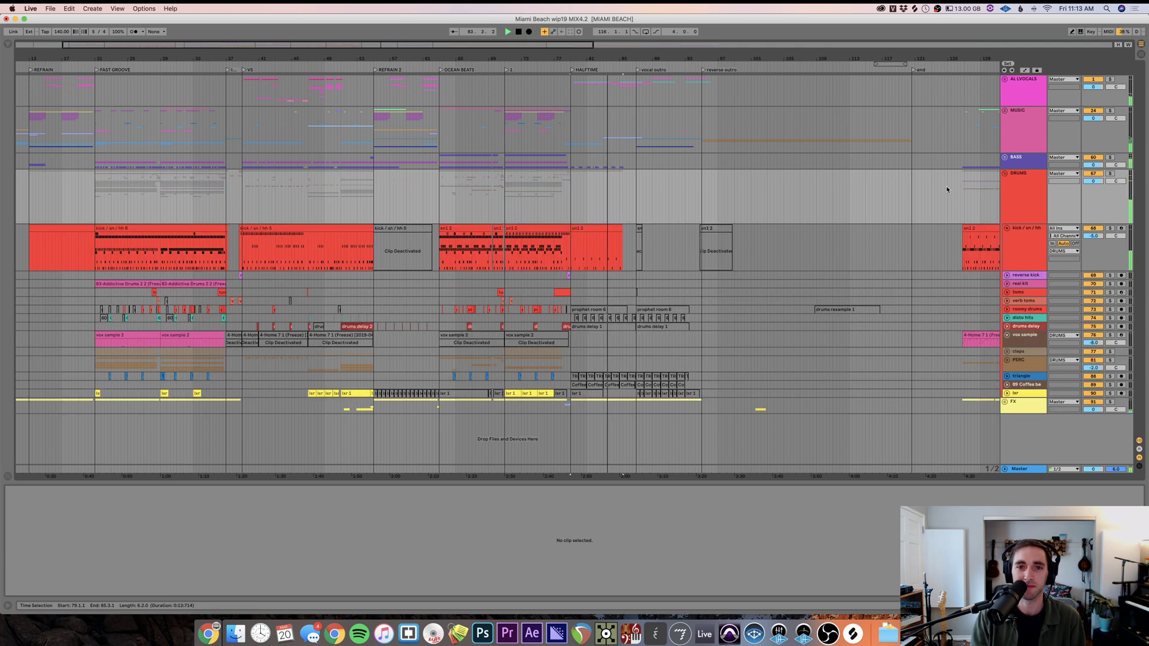
{"action": "left_click", "coordinate": [591, 94]}
{"action": "key", "text": "space"}
{"action": "key", "text": "u"}
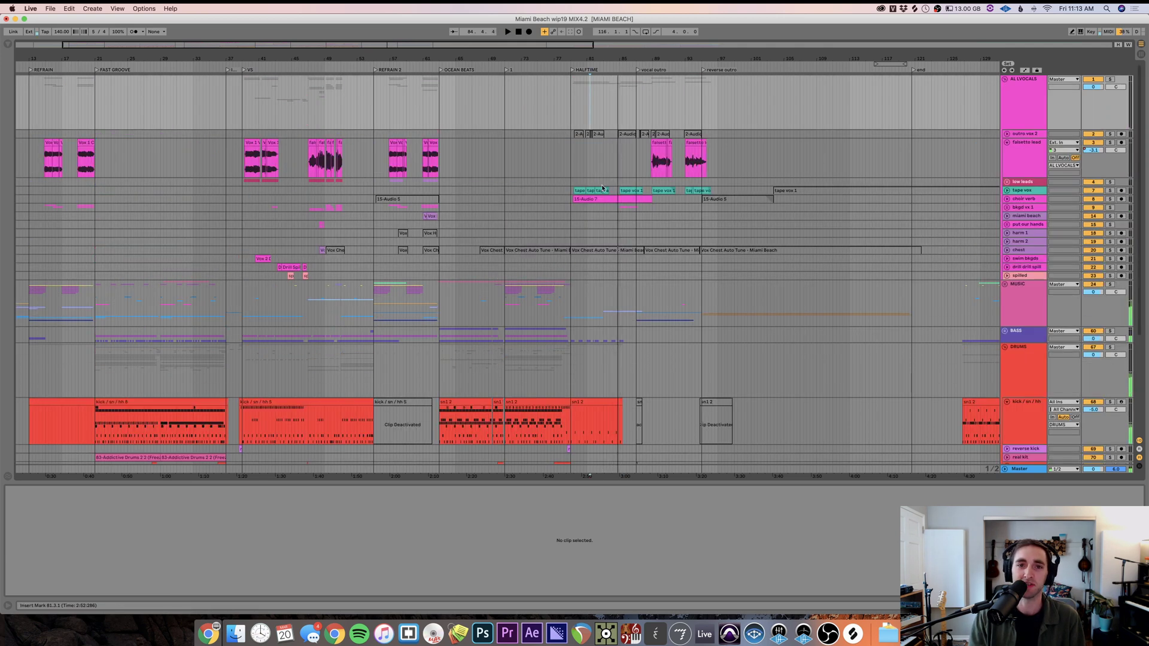
{"action": "scroll", "coordinate": [594, 178], "scroll_direction": "up", "scroll_amount": 8, "text": "super"}
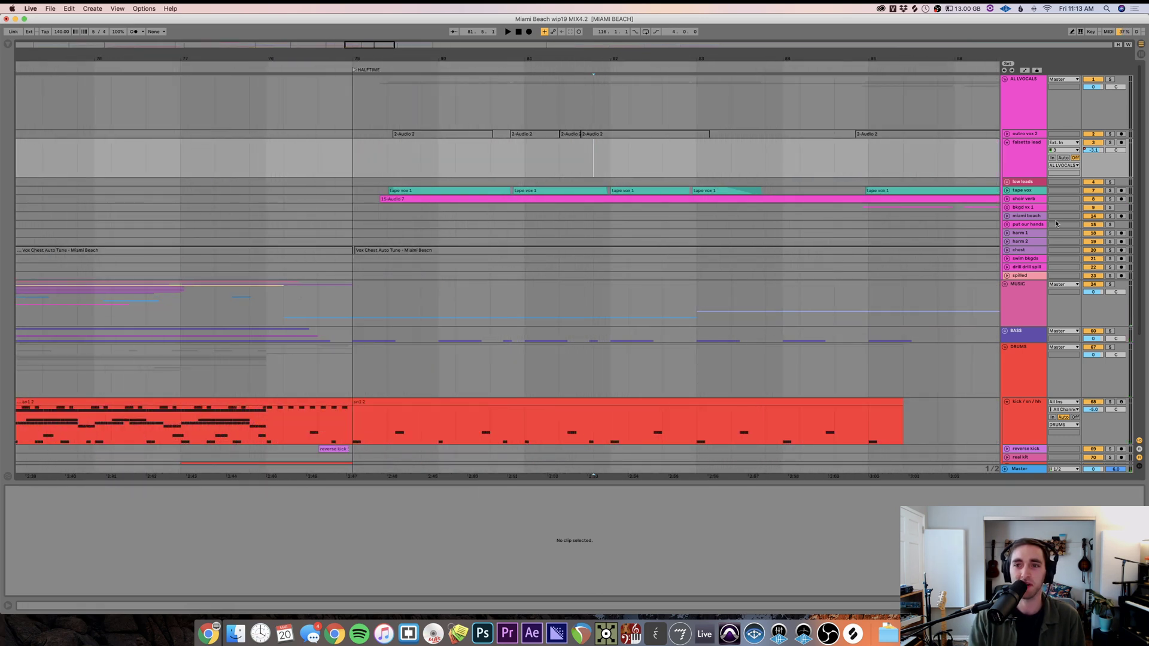
- Expand the choir verb and tape vox tracks, solo tape vox, and audition it from the start of HALFTIME at 79.1.1
{"action": "left_click", "coordinate": [1007, 199]}
{"action": "left_click", "coordinate": [1007, 190]}
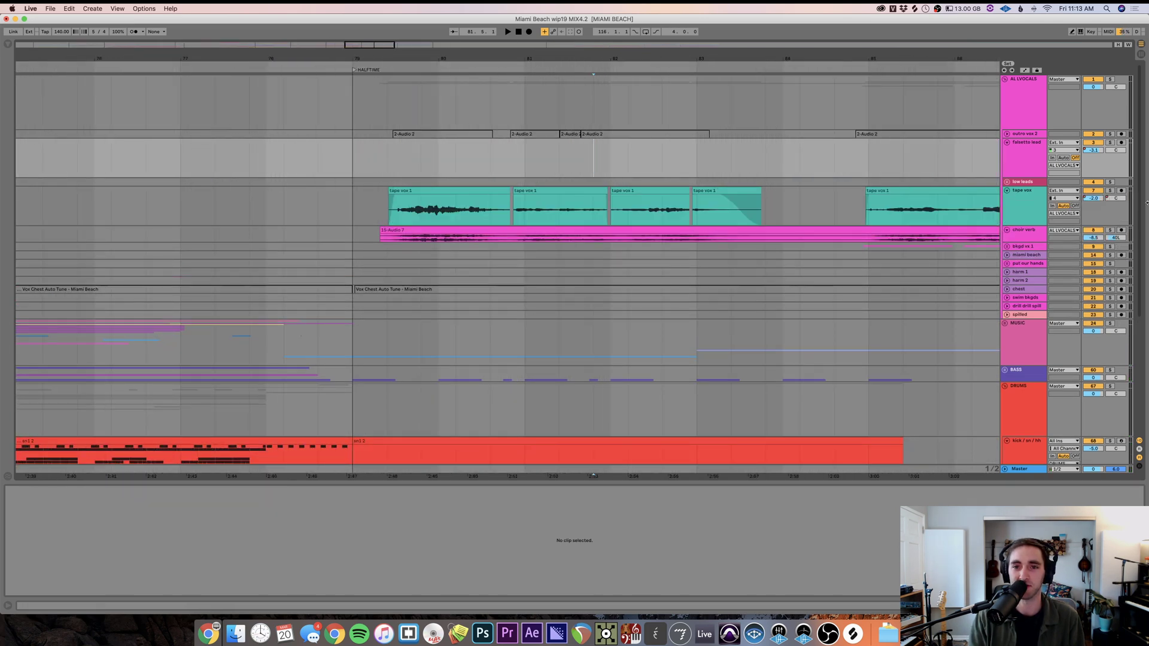
{"action": "left_click", "coordinate": [1110, 191]}
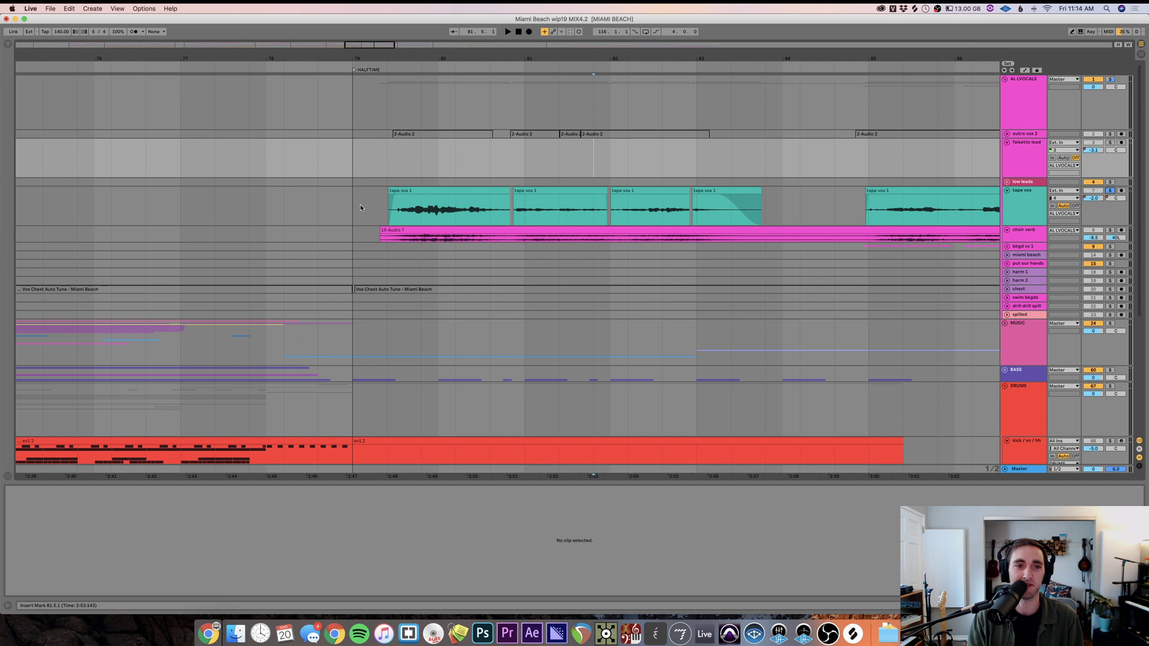
{"action": "left_click", "coordinate": [353, 208]}
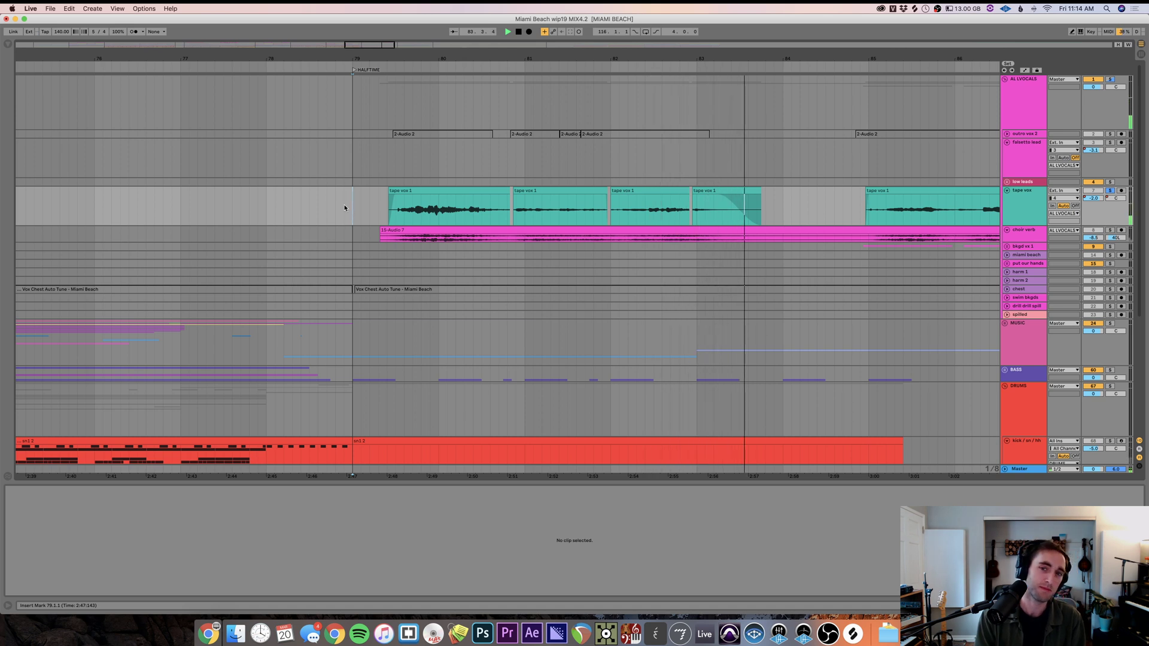
- Audition the tape vox phrases from inside the third clip and again from the beginning of the first clip
{"action": "left_click", "coordinate": [674, 215]}
{"action": "key", "text": "space"}
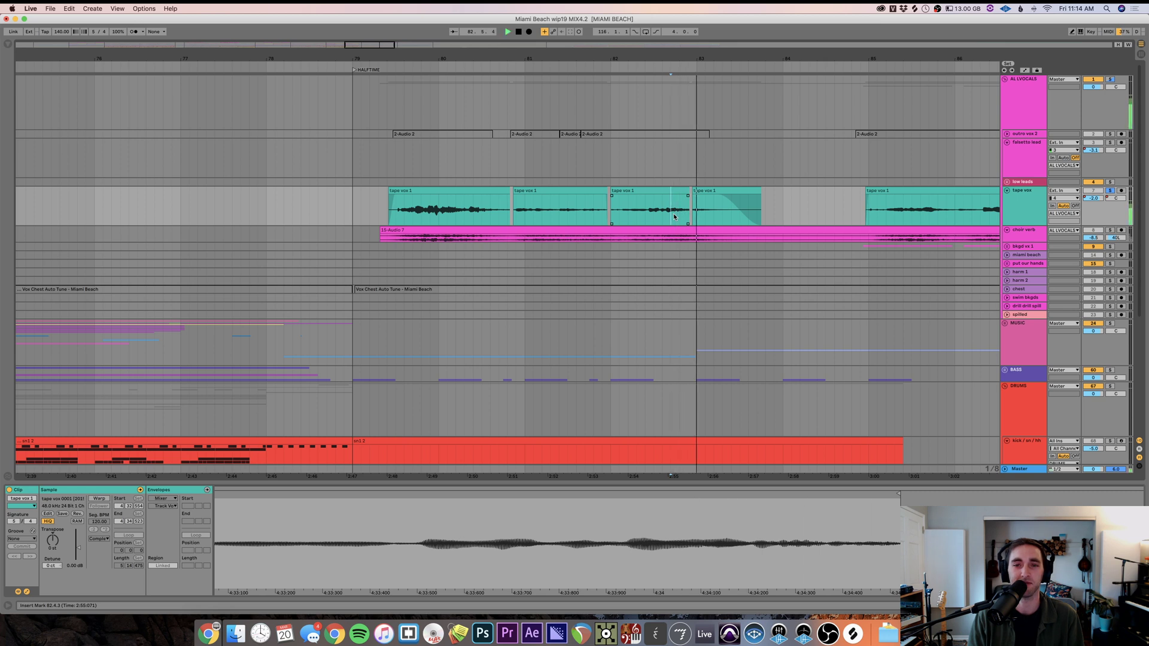
{"action": "left_click", "coordinate": [395, 212]}
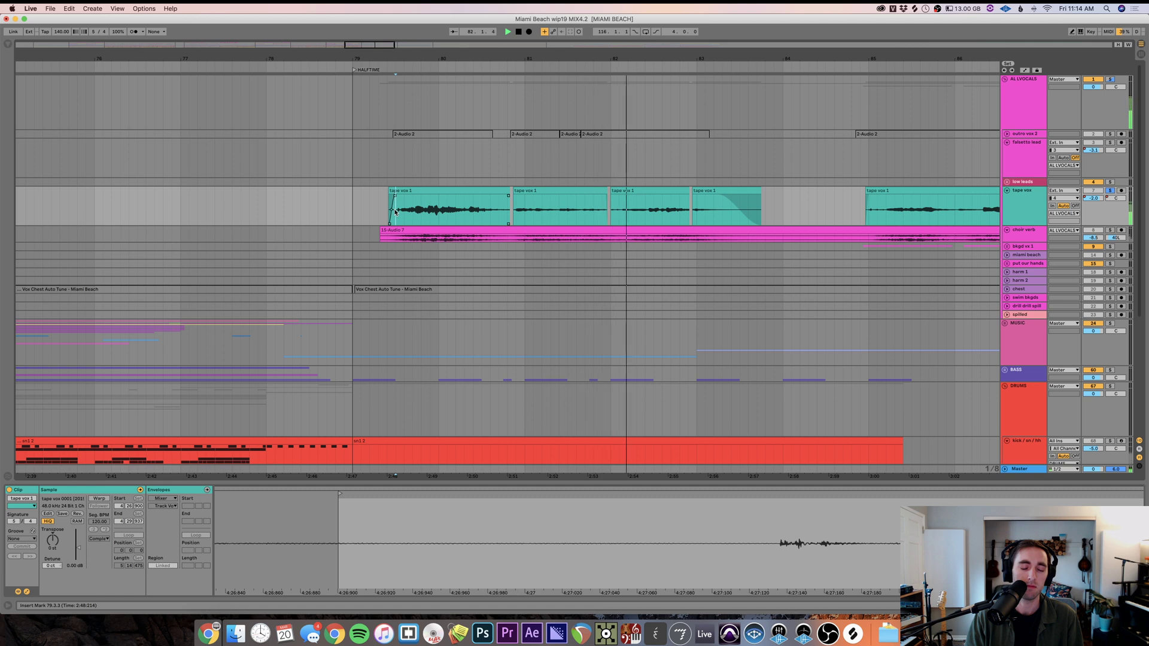
- Show the tape vox device chain and examine the vocal clips from HALFTIME through the vocal outro
{"action": "key", "text": "shift+Tab"}
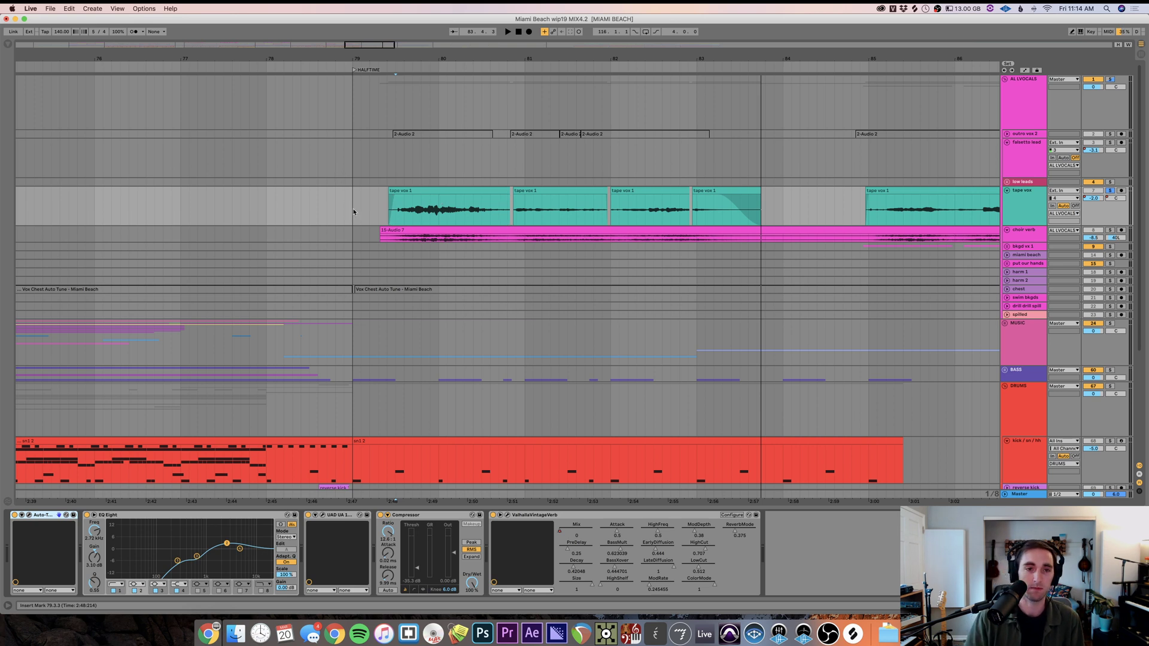
{"action": "left_click", "coordinate": [368, 219]}
{"action": "key", "text": "minus"}
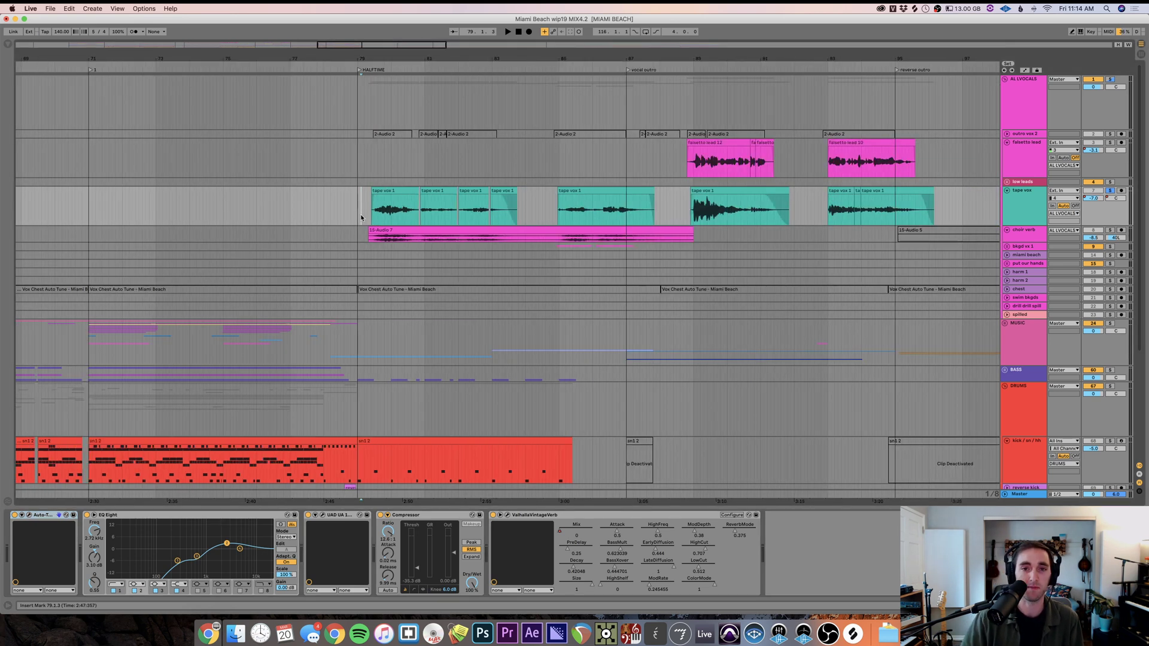
{"action": "left_click", "coordinate": [677, 216]}
{"action": "scroll", "coordinate": [678, 215], "scroll_direction": "right", "scroll_amount": 10}
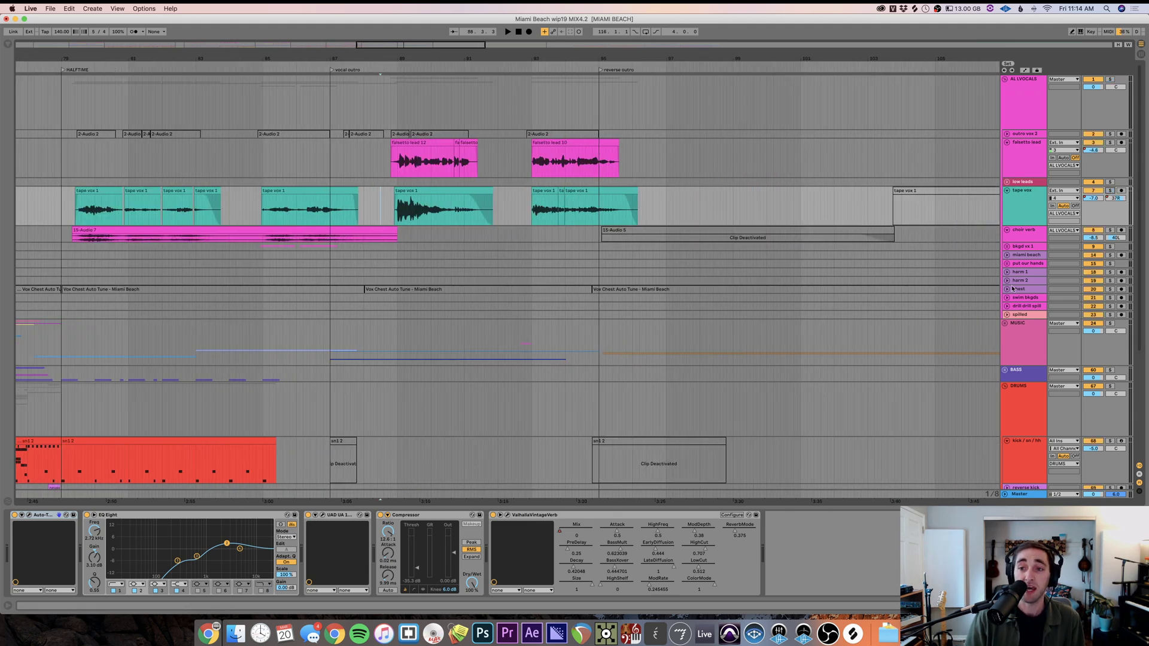
- Unfold the MUSIC group and play the arrangement from just before the reverse outro
{"action": "left_click", "coordinate": [1006, 316]}
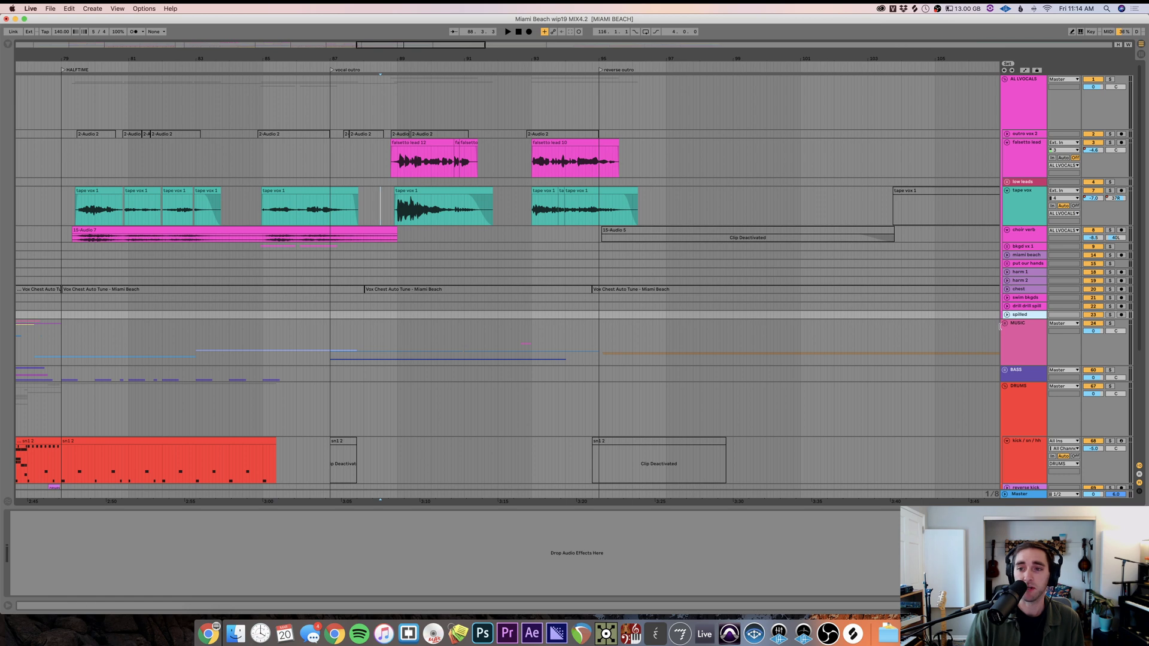
{"action": "left_click", "coordinate": [1005, 323]}
{"action": "left_click", "coordinate": [560, 374]}
{"action": "key", "text": "space"}
{"action": "scroll", "coordinate": [617, 359], "scroll_direction": "down", "scroll_amount": 5}
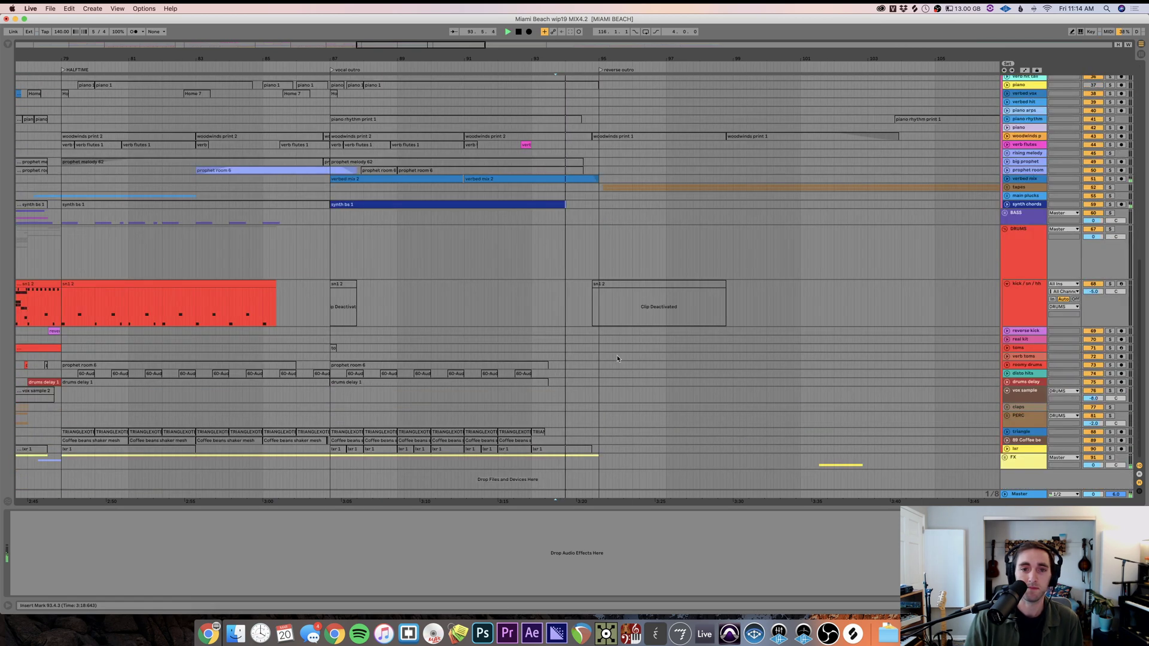
- Unfold the tapes group, examine its two tape loop tracks across the reverse outro, and stop playback
{"action": "left_click", "coordinate": [1008, 189]}
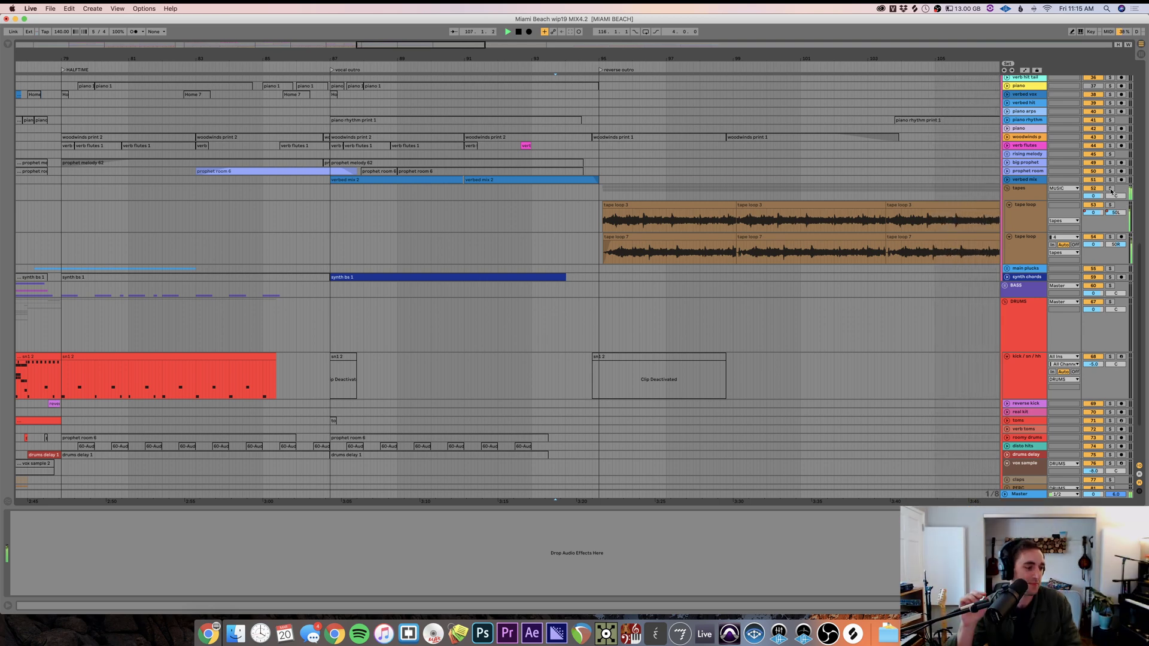
{"action": "scroll", "coordinate": [1146, 91], "scroll_direction": "down", "scroll_amount": 1}
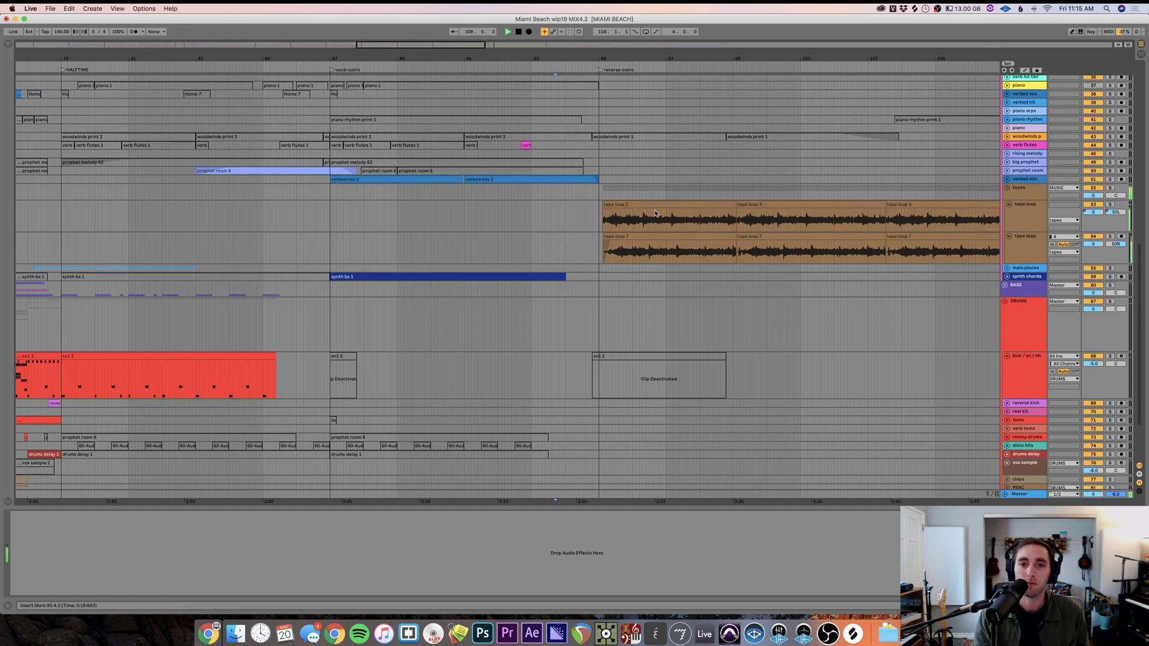
{"action": "left_click", "coordinate": [597, 219]}
{"action": "scroll", "coordinate": [597, 218], "scroll_direction": "down", "scroll_amount": 2}
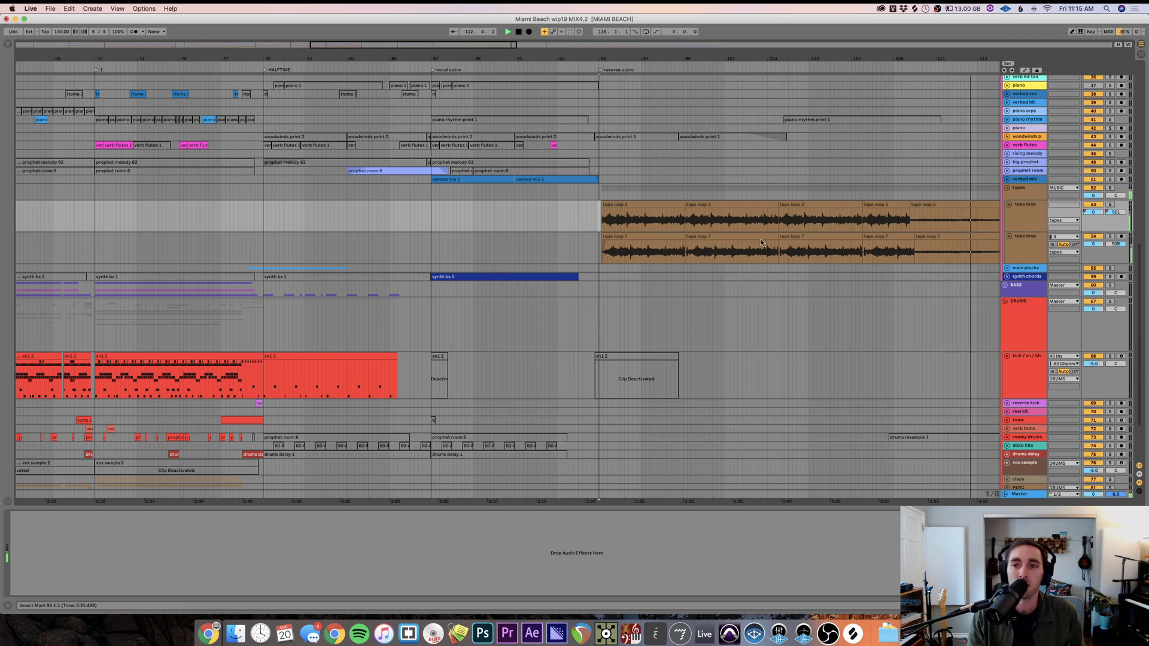
{"action": "left_click", "coordinate": [592, 219]}
{"action": "key", "text": "space"}
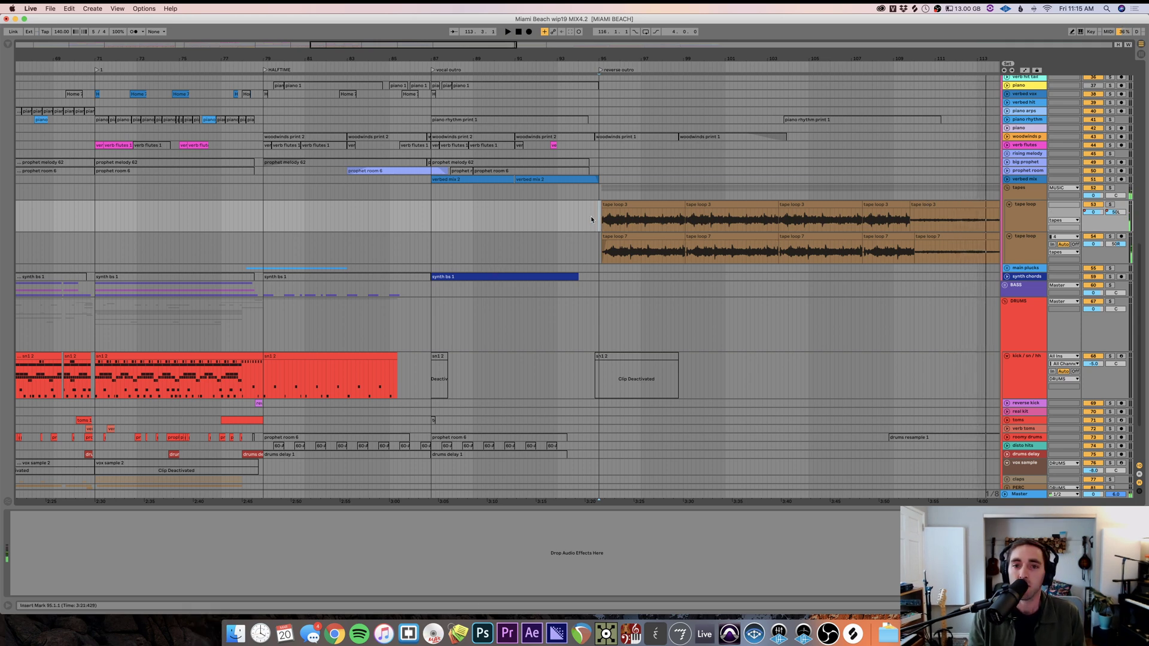
- Audition the upper tape loop track in solo from the start of the reverse outro, pausing between passes
{"action": "scroll", "coordinate": [603, 218], "scroll_direction": "up", "scroll_amount": 5}
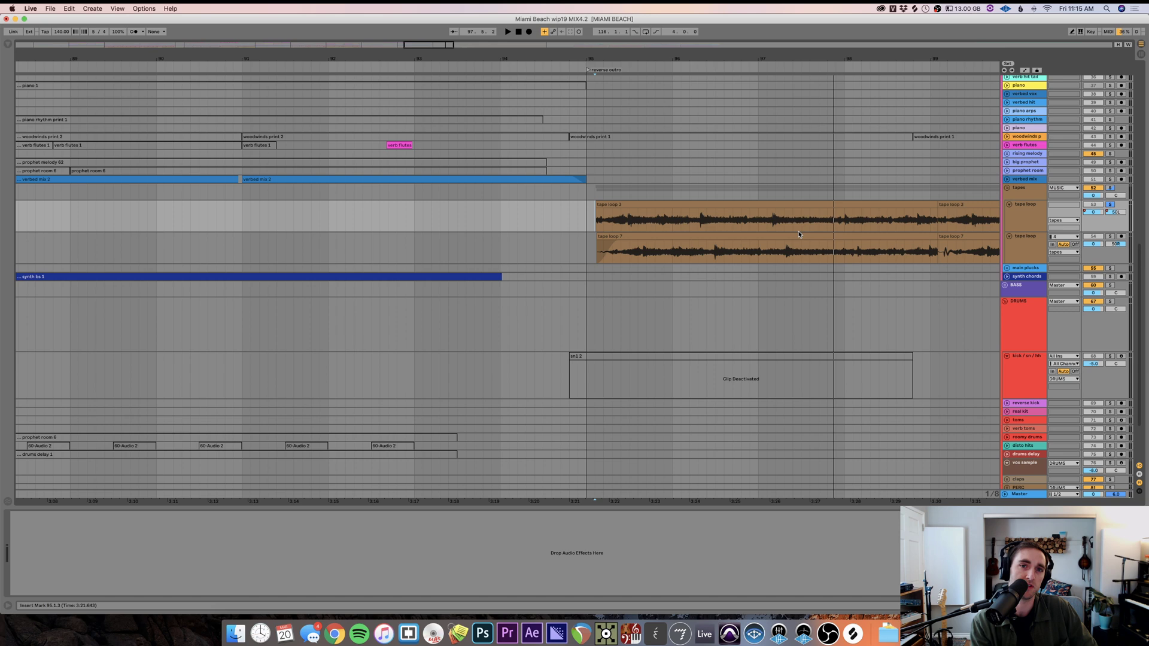
{"action": "key", "text": "minus"}
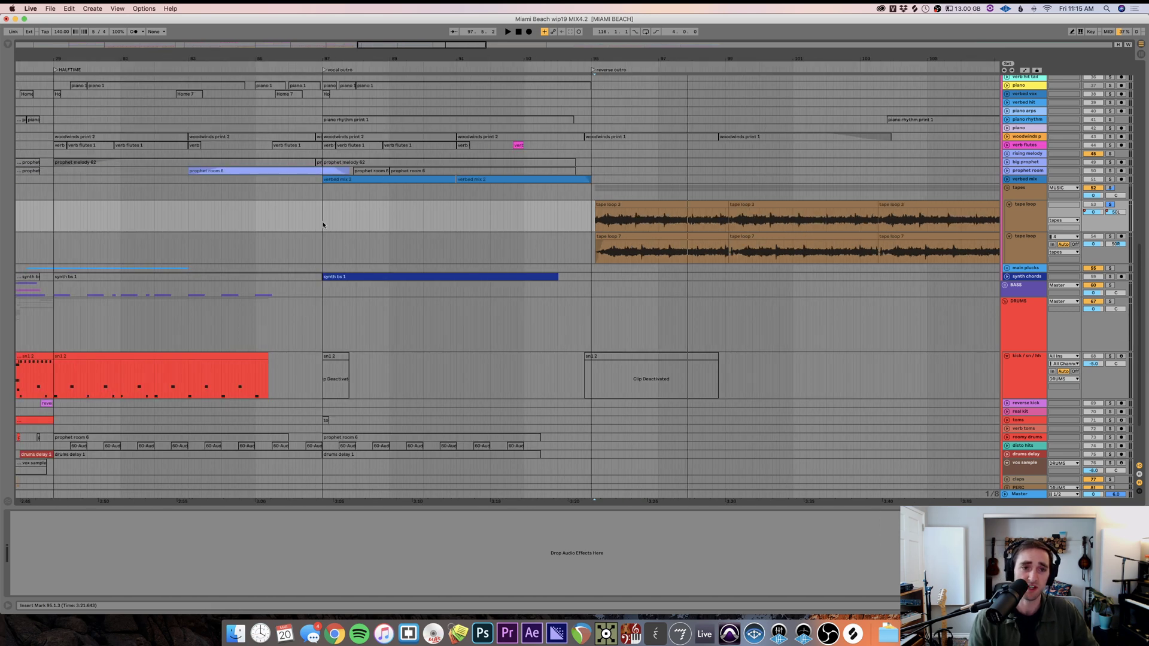
{"action": "key", "text": "space"}
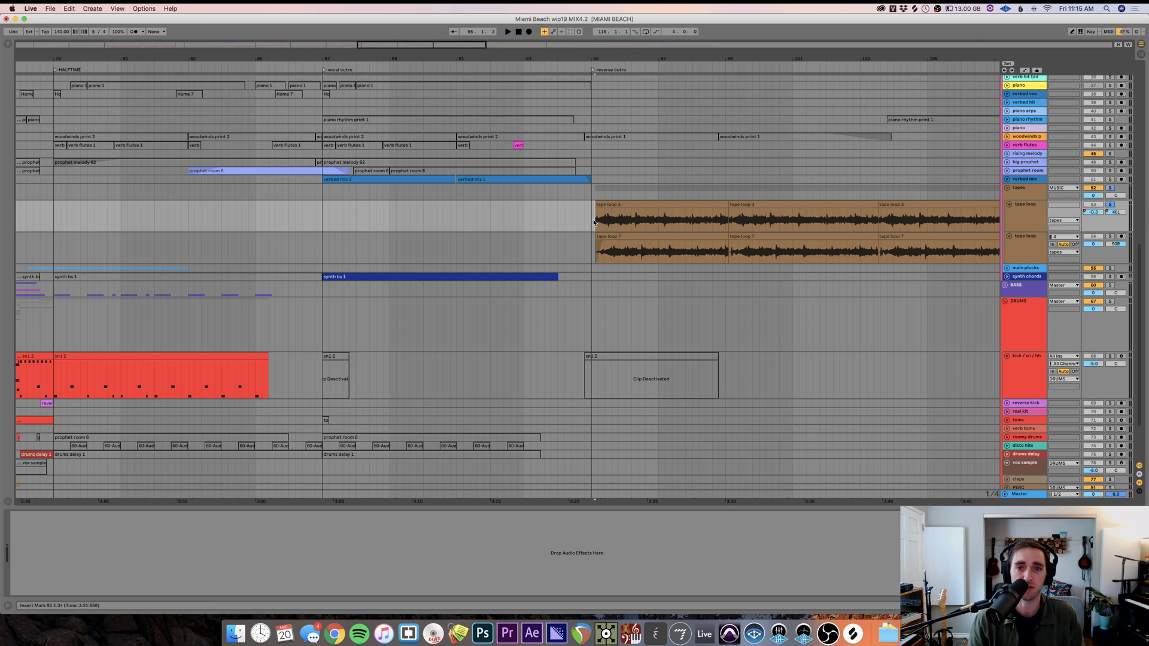
{"action": "key", "text": "space"}
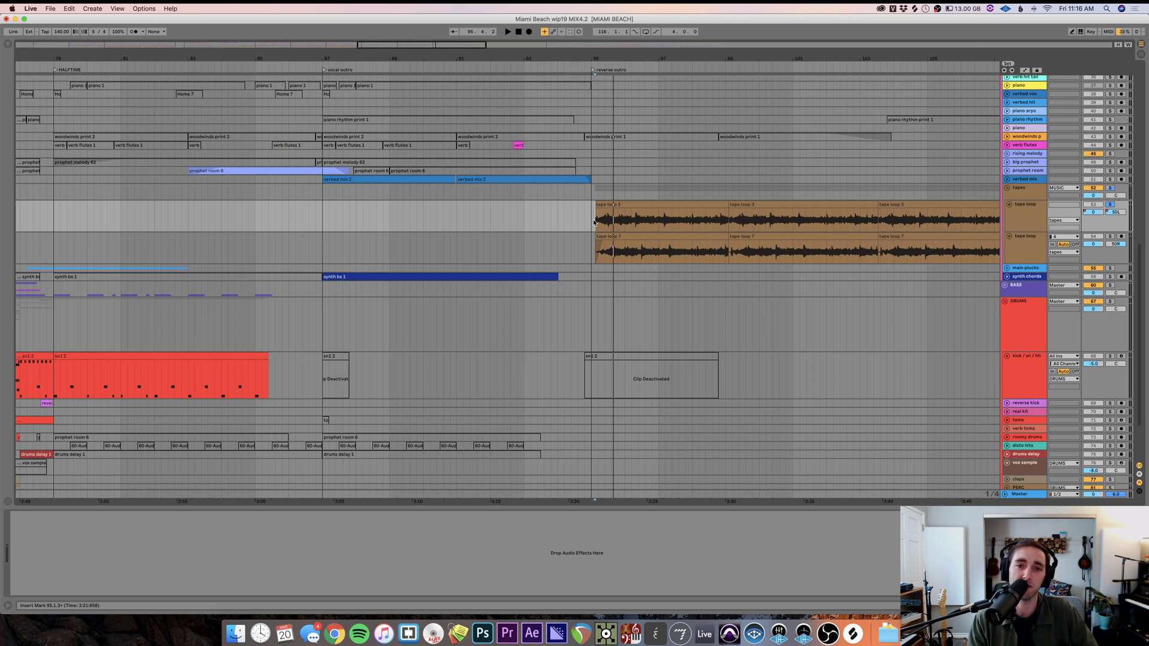
{"action": "key", "text": "space"}
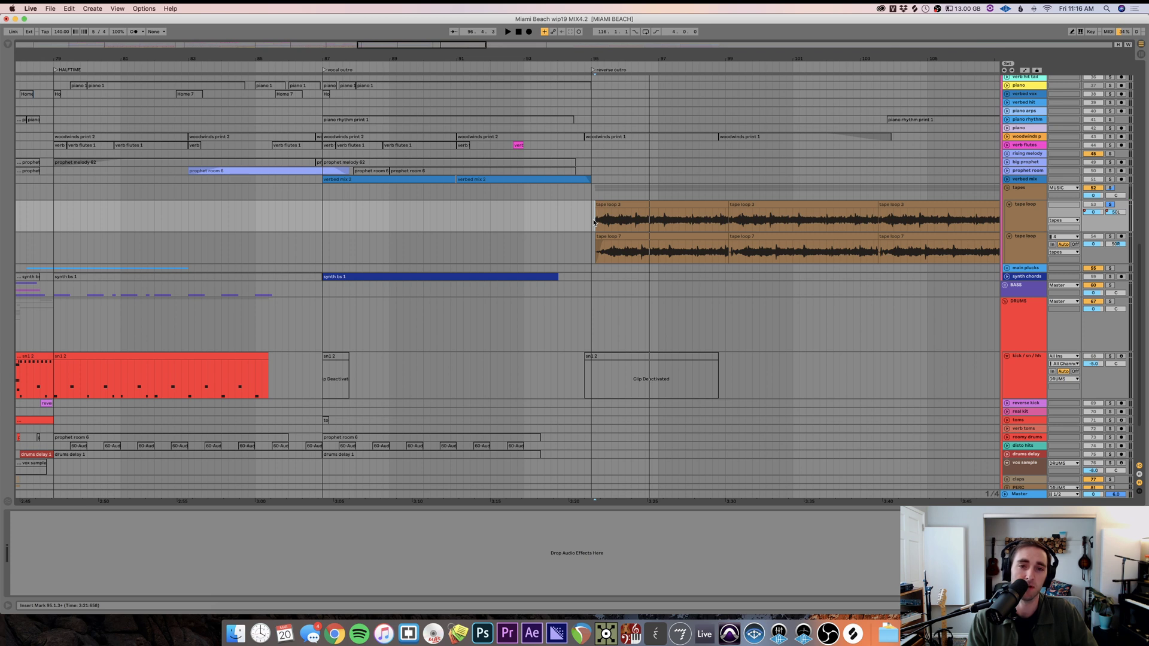
{"action": "key", "text": "space"}
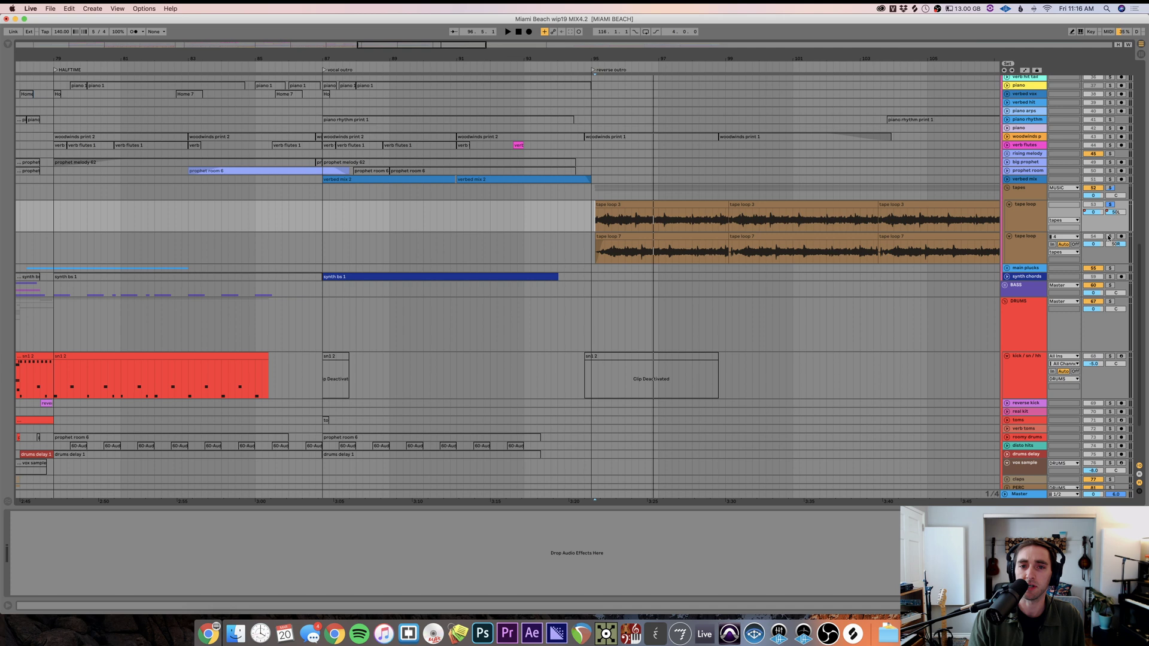
- Audition the lower tape loop track in solo, followed by both tape loop tracks together
{"action": "key", "text": "space"}
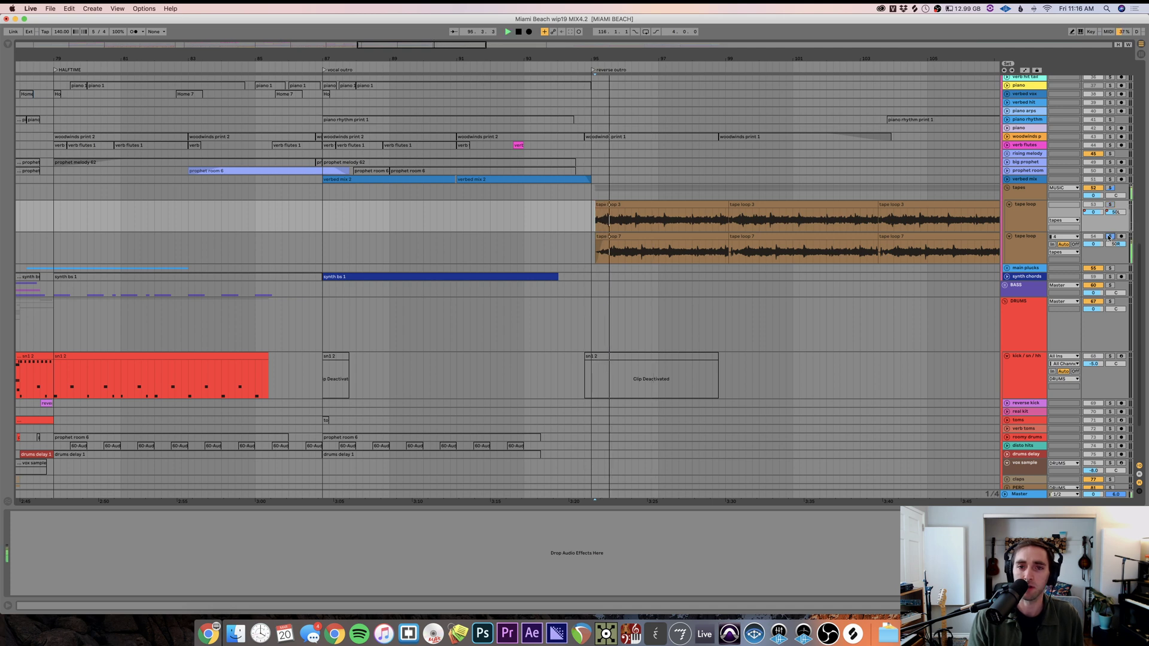
{"action": "key", "text": "space"}
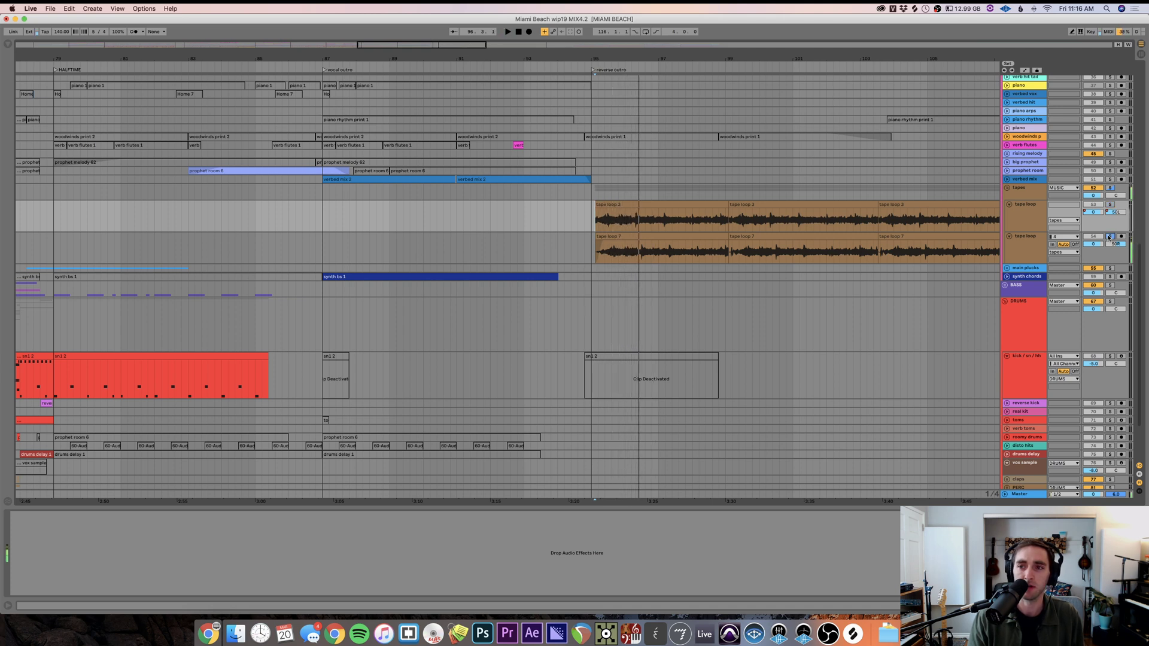
{"action": "key", "text": "space"}
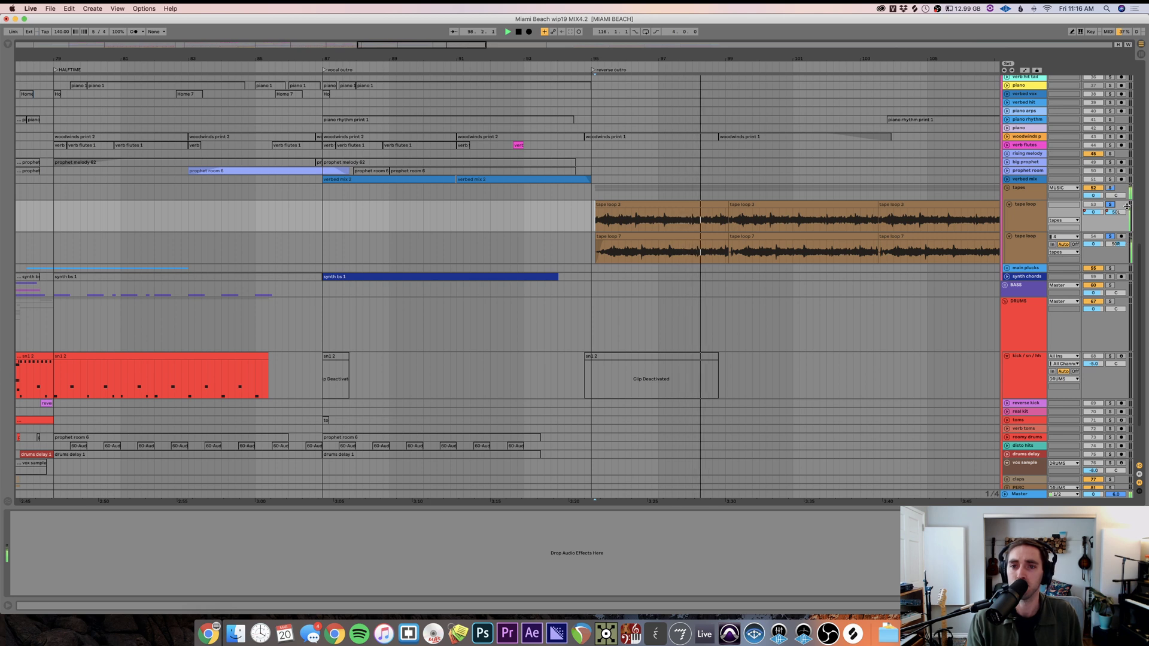
- Select the second clip on both tape loop tracks in the reverse outro
{"action": "key", "text": "super+Tab"}
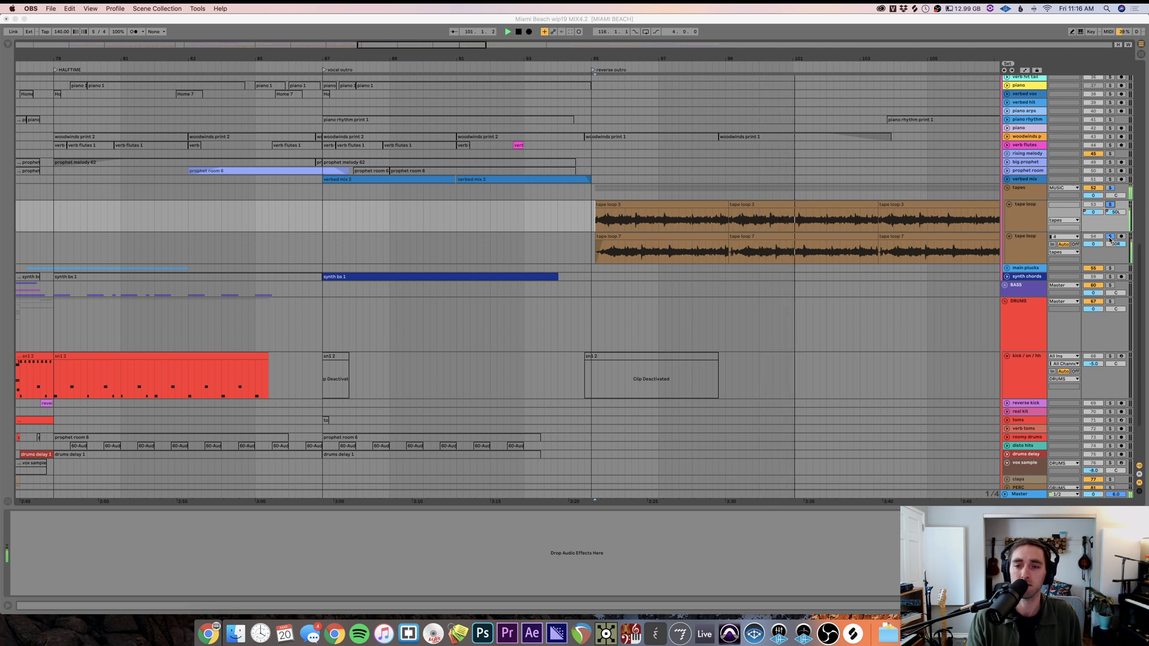
{"action": "left_click", "coordinate": [781, 235]}
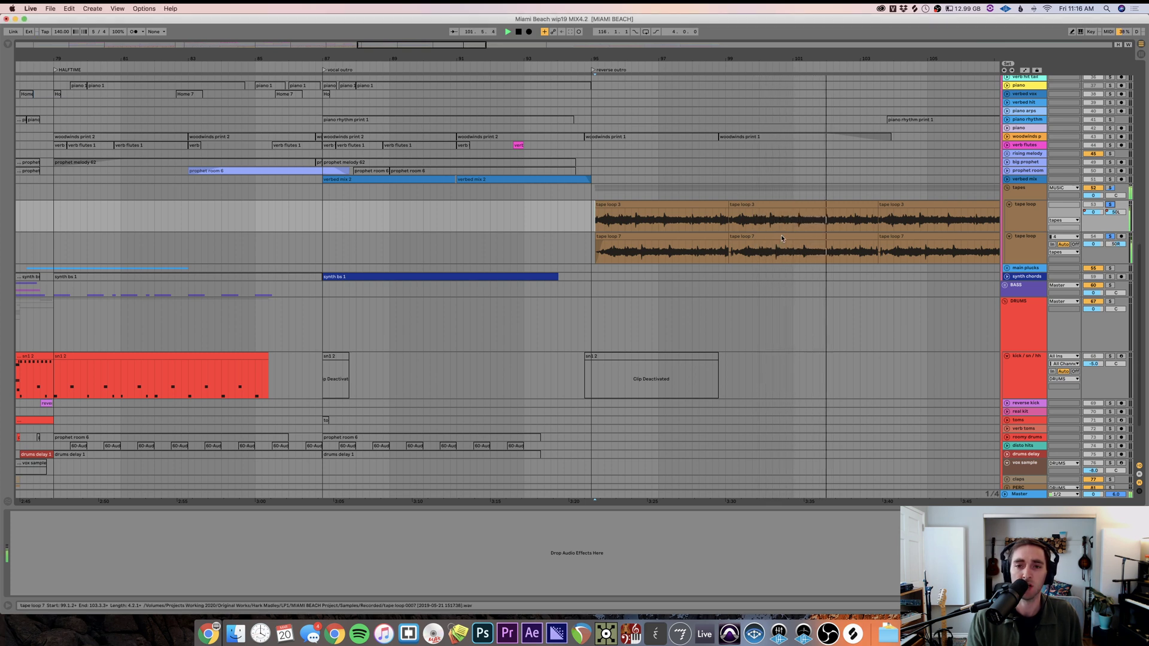
{"action": "left_click", "coordinate": [781, 224], "text": "shift"}
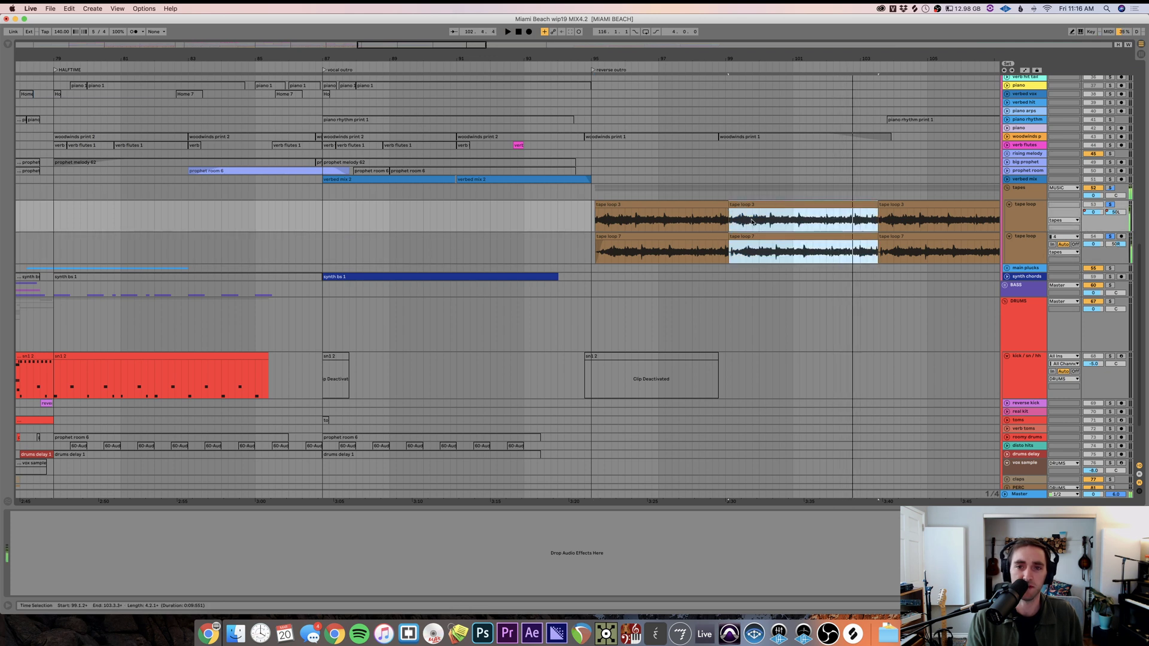
- Stop playback and compare the Transpose settings of the first and second clip pairs on both tape loop tracks
{"action": "key", "text": "space"}
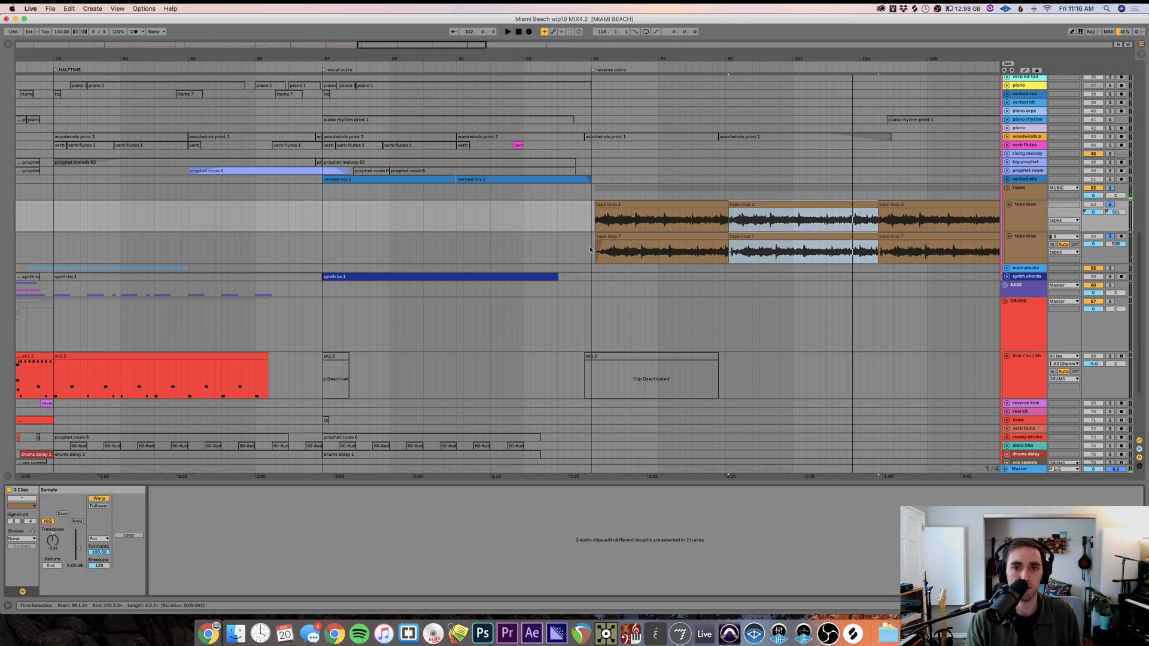
{"action": "left_click", "coordinate": [623, 221]}
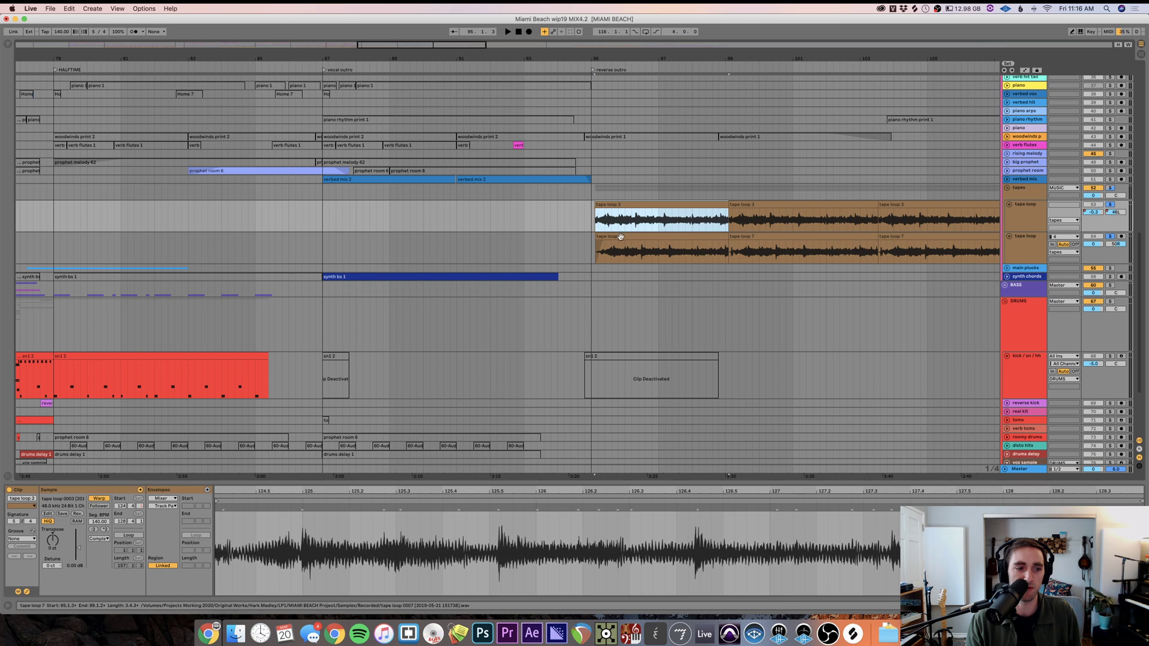
{"action": "left_click", "coordinate": [622, 246], "text": "shift"}
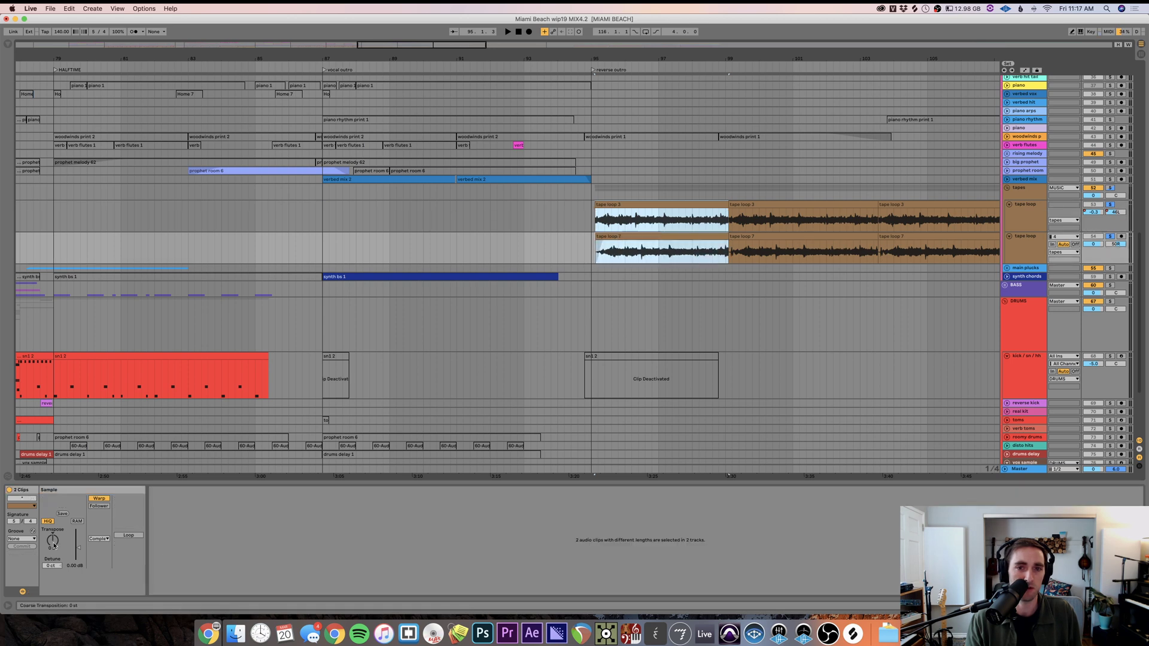
{"action": "left_click", "coordinate": [790, 248]}
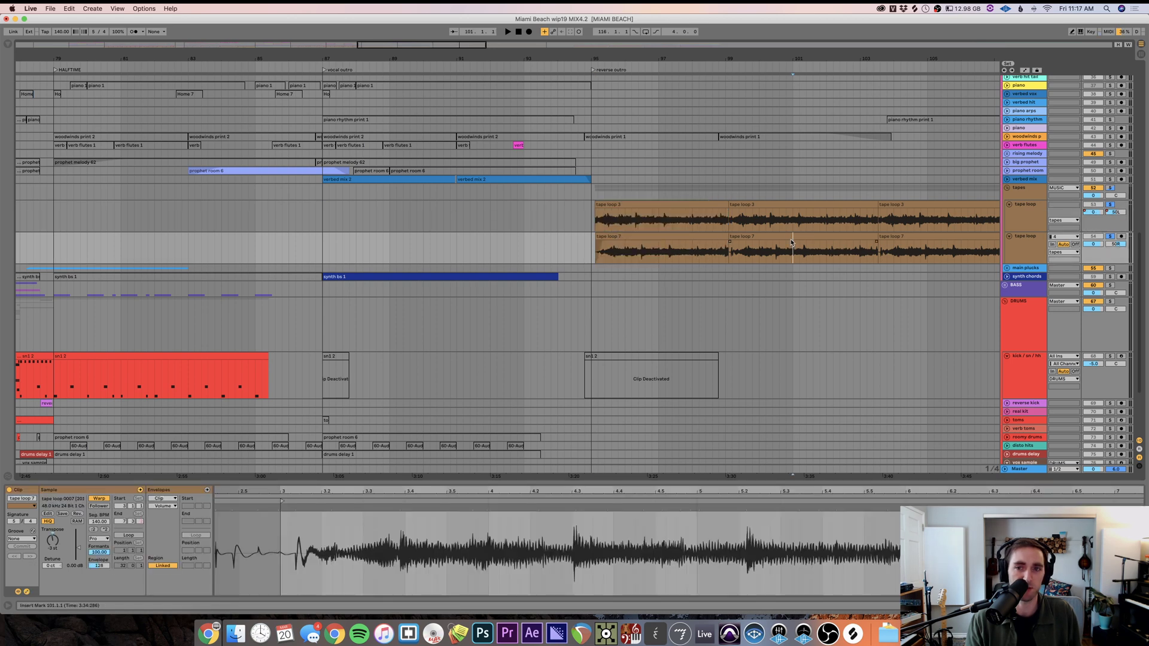
{"action": "left_click", "coordinate": [791, 222], "text": "shift"}
{"action": "left_click_drag", "start_coordinate": [53, 539], "coordinate": [57, 544]}
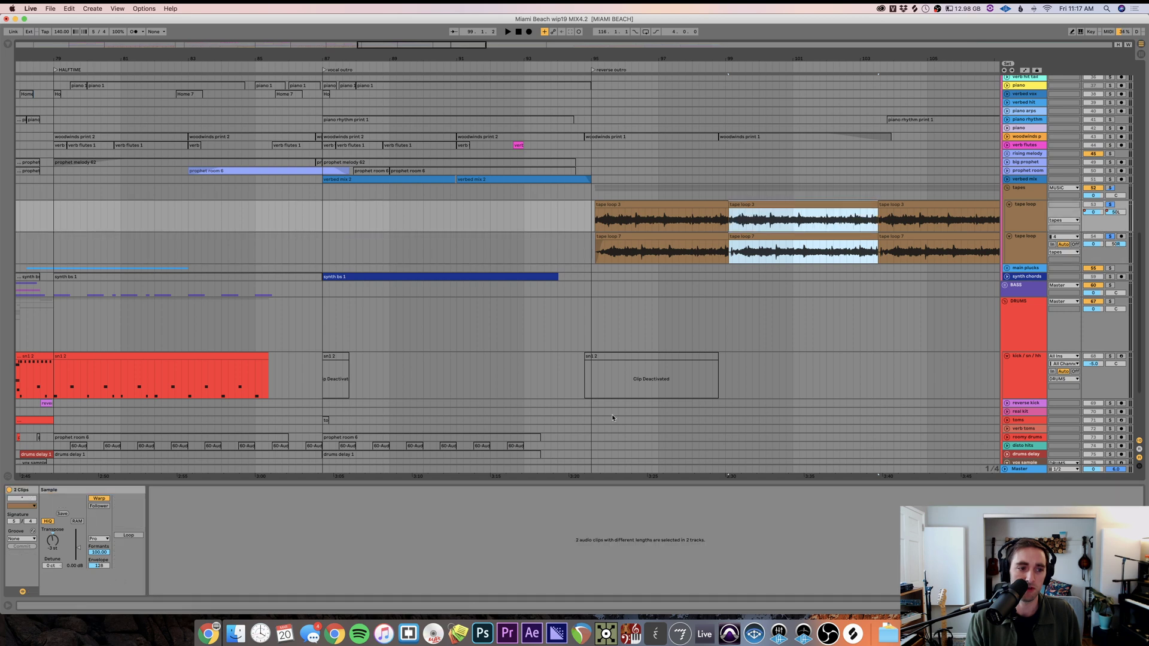
- Examine the repeated clips and long final clips of both tape loop tracks across the reverse outro
{"action": "scroll", "coordinate": [740, 291], "scroll_direction": "right", "scroll_amount": 5}
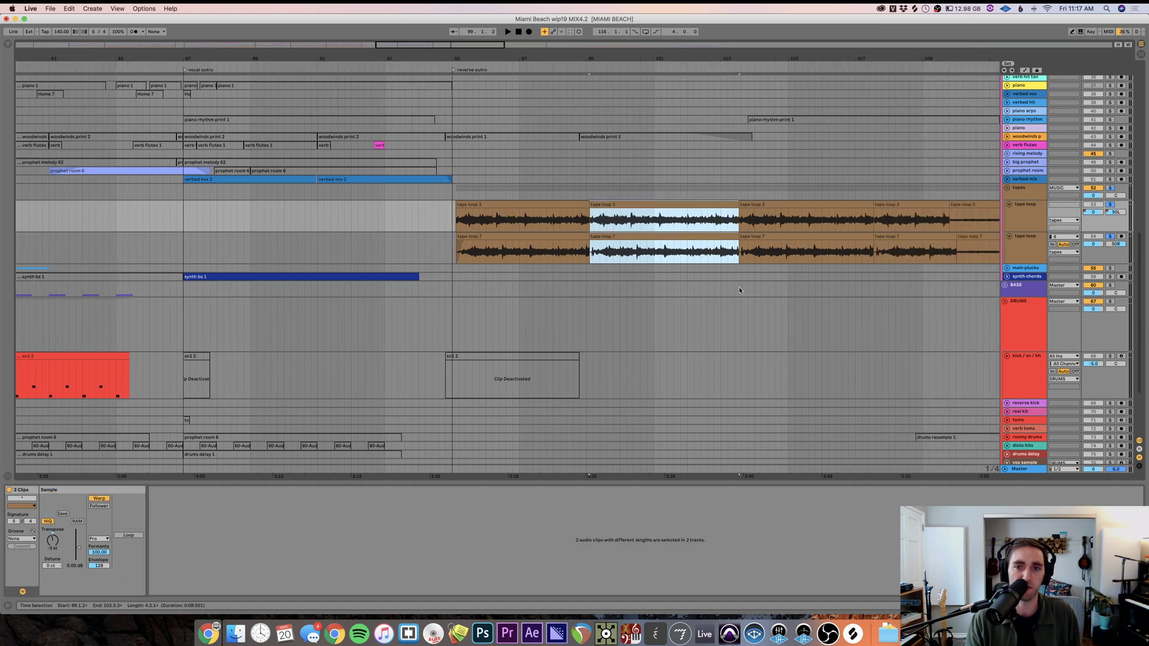
{"action": "left_click_drag", "start_coordinate": [540, 239], "coordinate": [737, 238]}
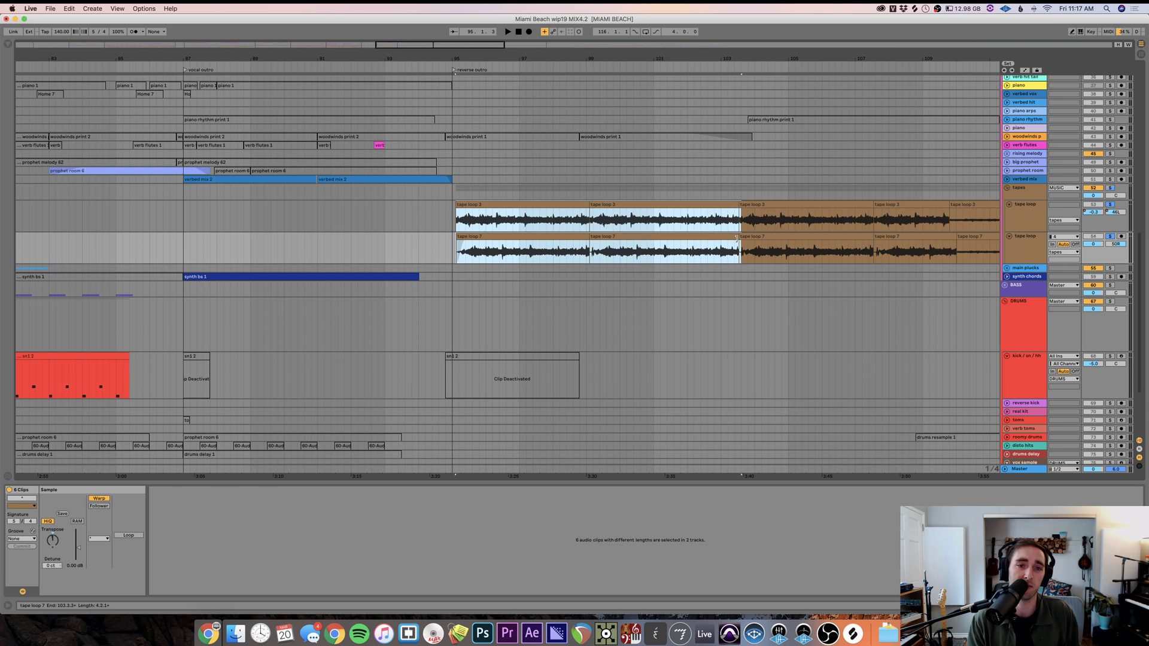
{"action": "left_click", "coordinate": [455, 227]}
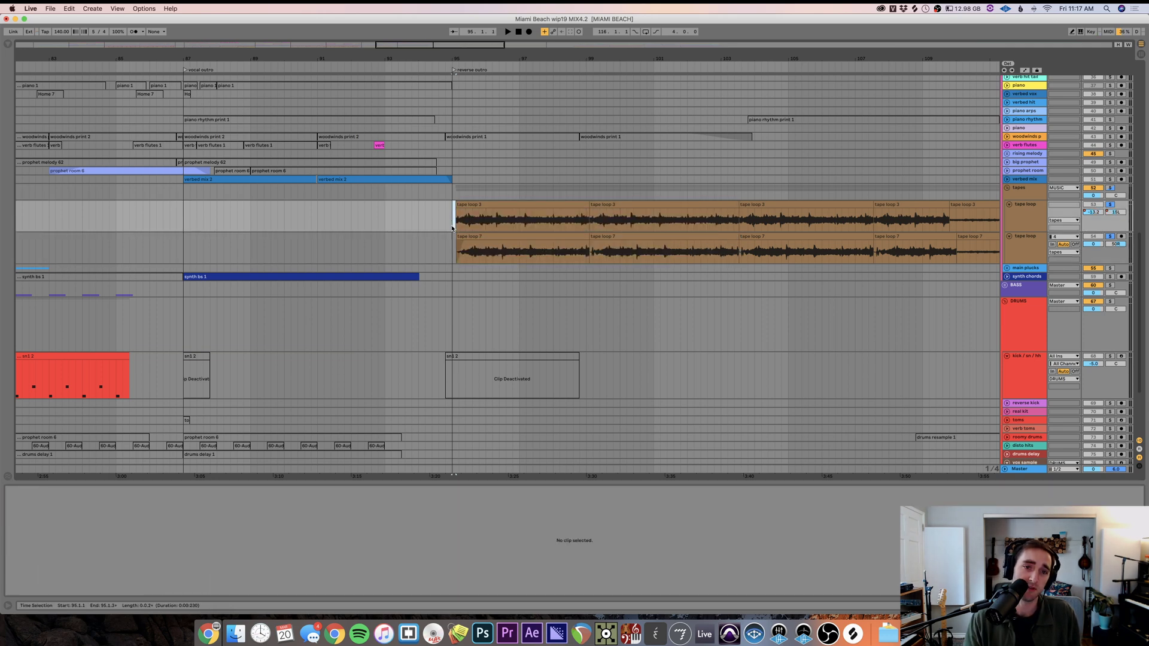
{"action": "key", "text": "minus"}
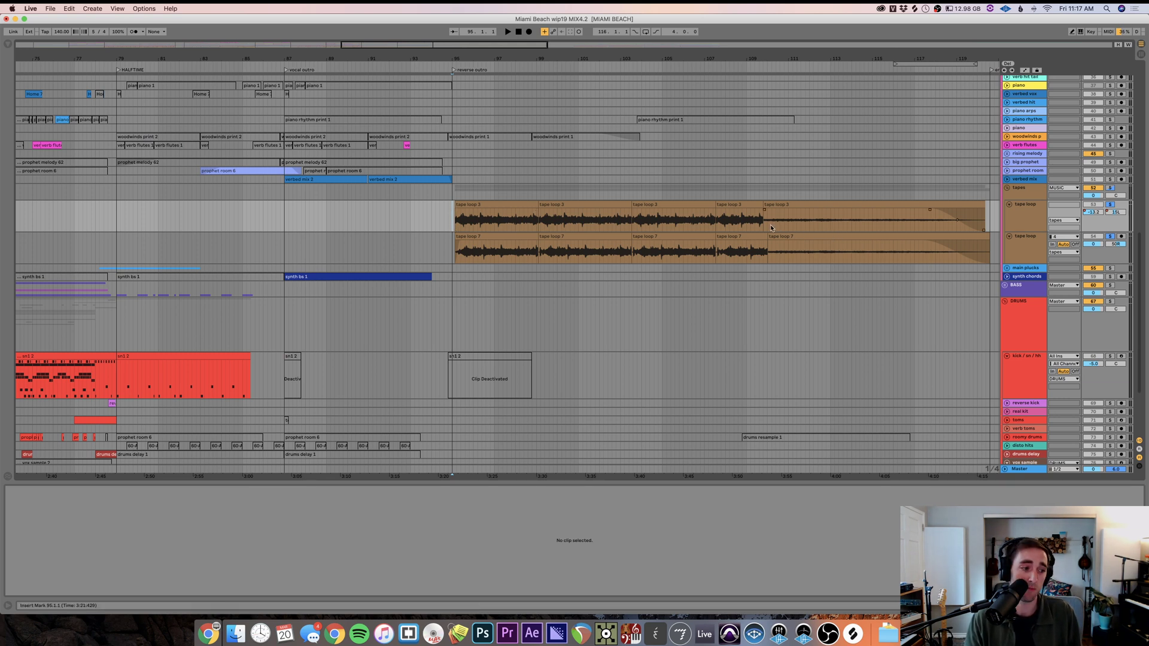
{"action": "left_click_drag", "start_coordinate": [770, 227], "coordinate": [832, 258]}
{"action": "left_click", "coordinate": [751, 226]}
- Play both tape loops from just before their fourth clips, inspect the lower track's fourth clip, and stop playback
{"action": "left_click", "coordinate": [709, 228]}
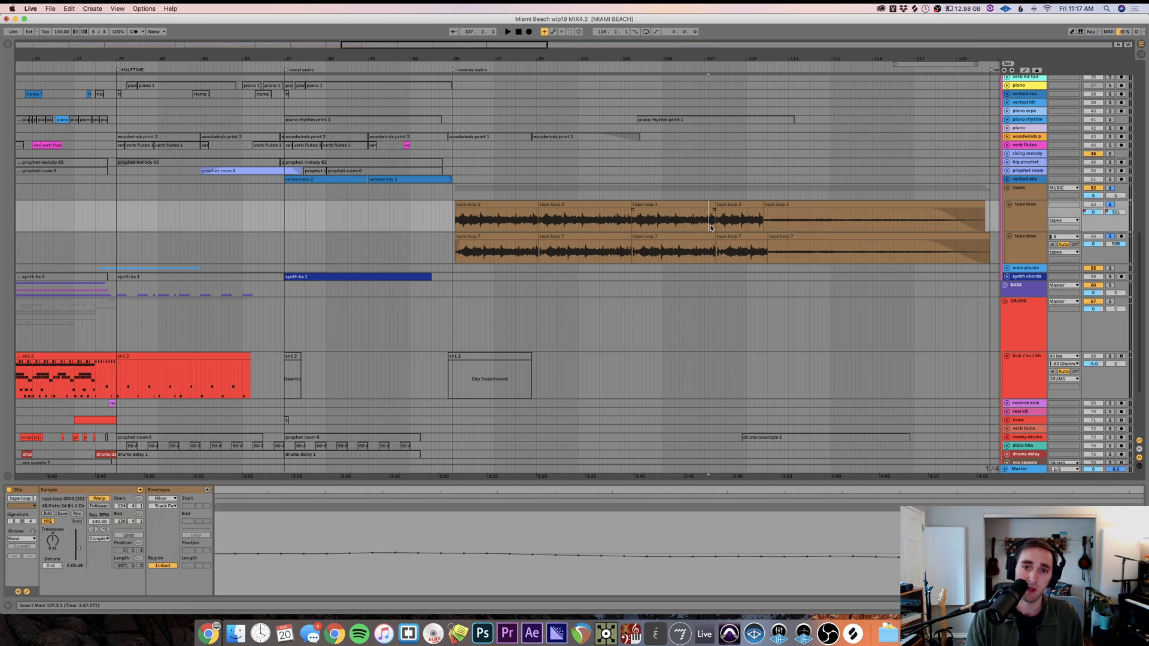
{"action": "key", "text": "space"}
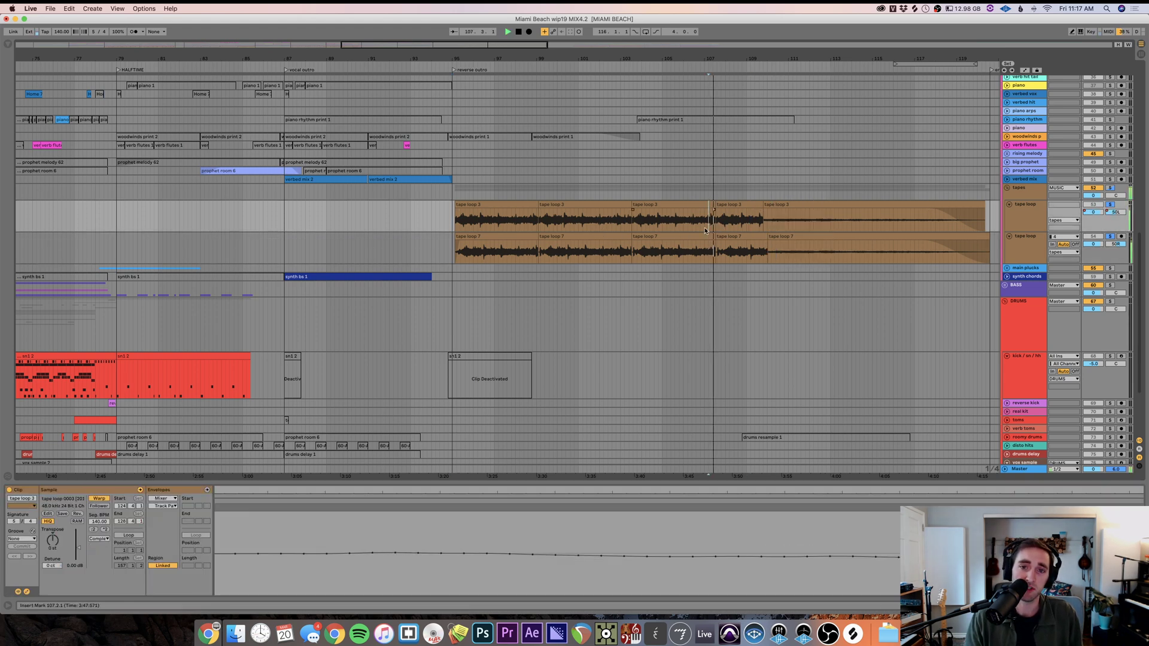
{"action": "left_click", "coordinate": [757, 235]}
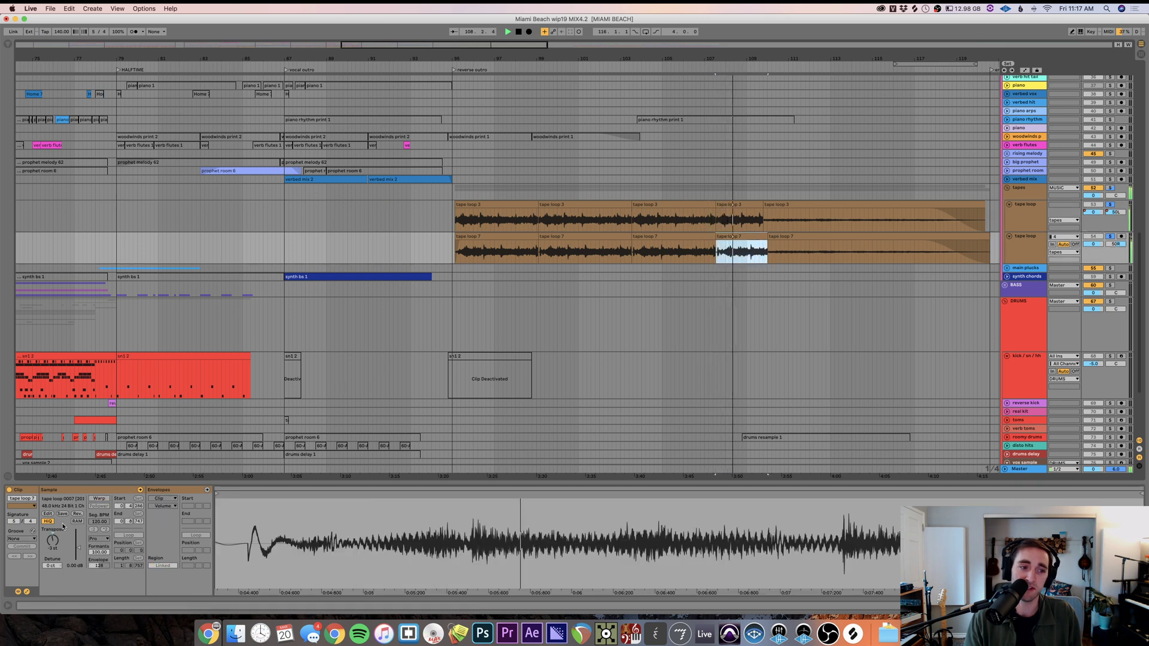
{"action": "key", "text": "space"}
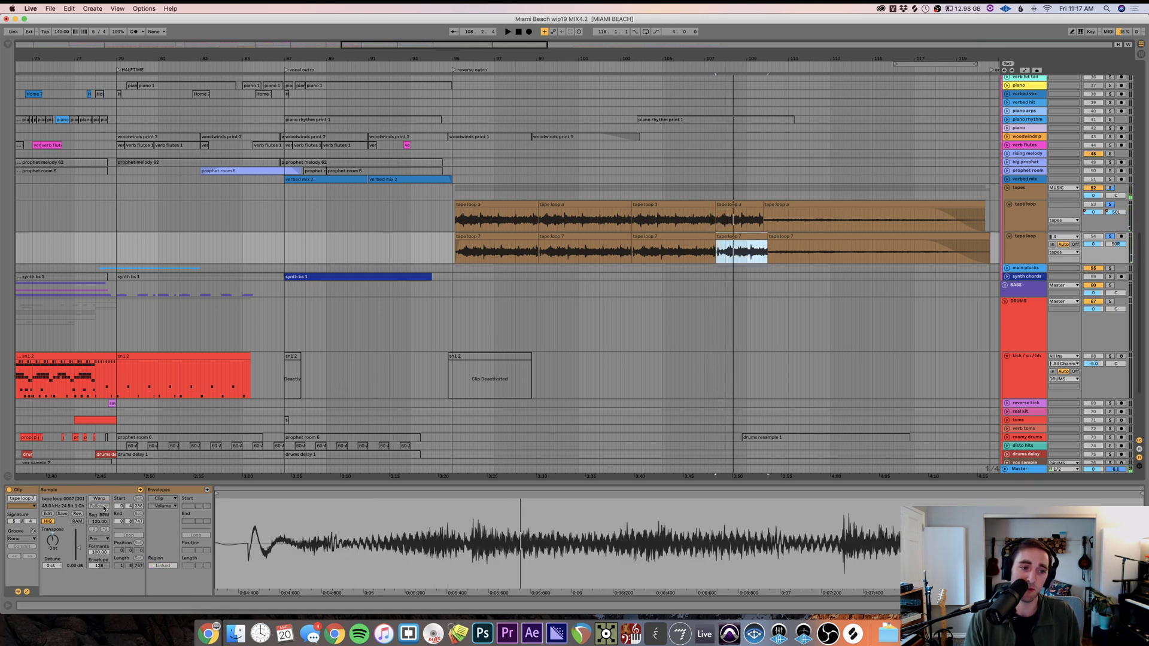
- Audition both tape loop tracks from the start of their third clips through the long final clips
{"action": "left_click", "coordinate": [705, 253]}
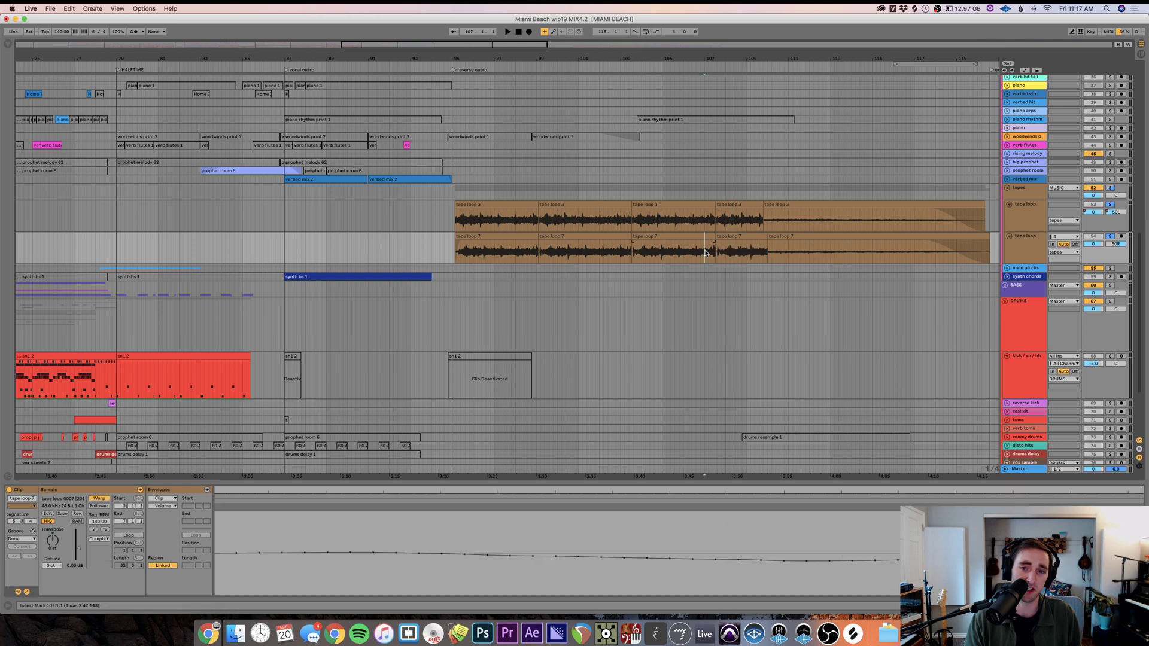
{"action": "left_click", "coordinate": [642, 258]}
{"action": "key", "text": "space"}
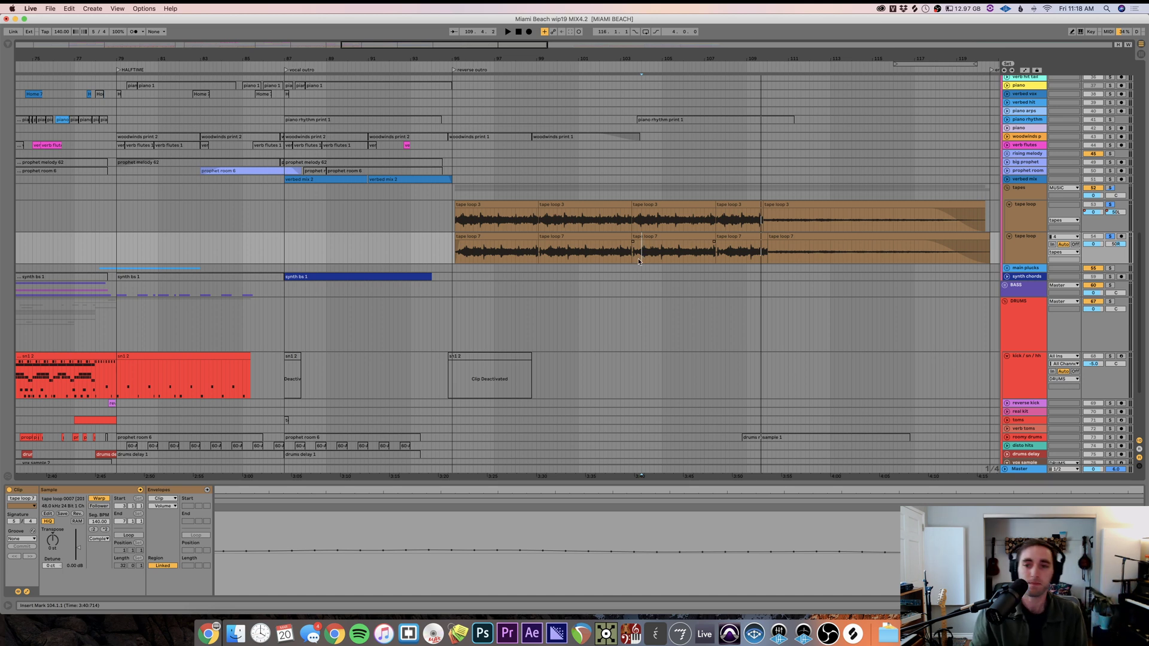
{"action": "key", "text": "space"}
{"action": "left_click", "coordinate": [758, 225]}
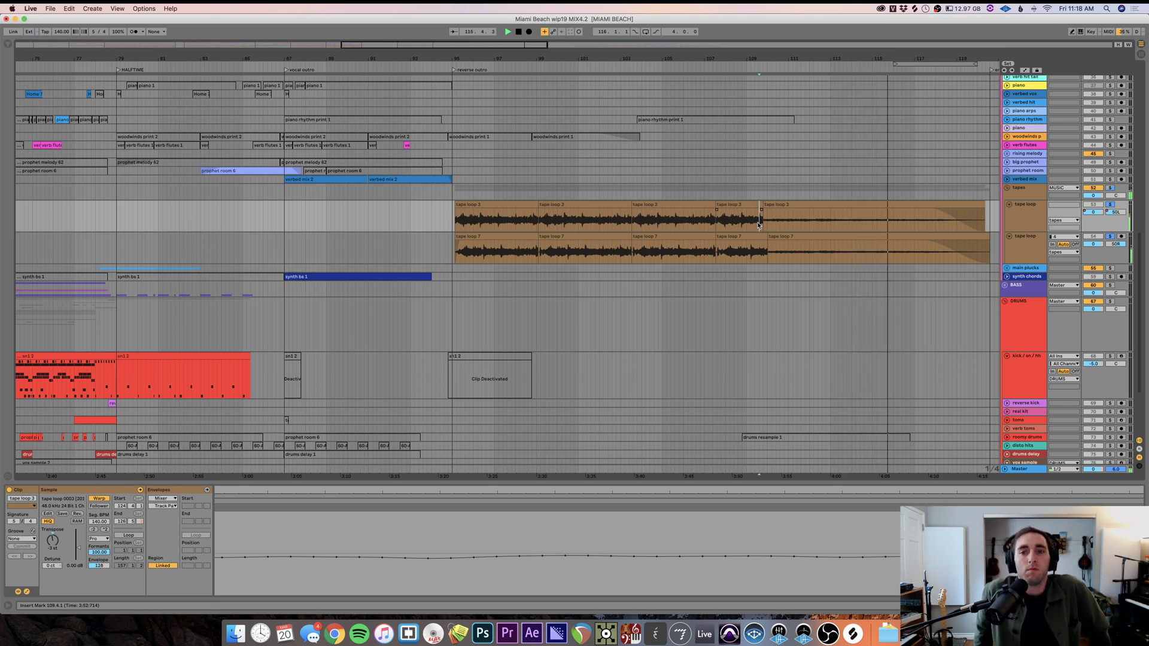
{"action": "left_click", "coordinate": [810, 261]}
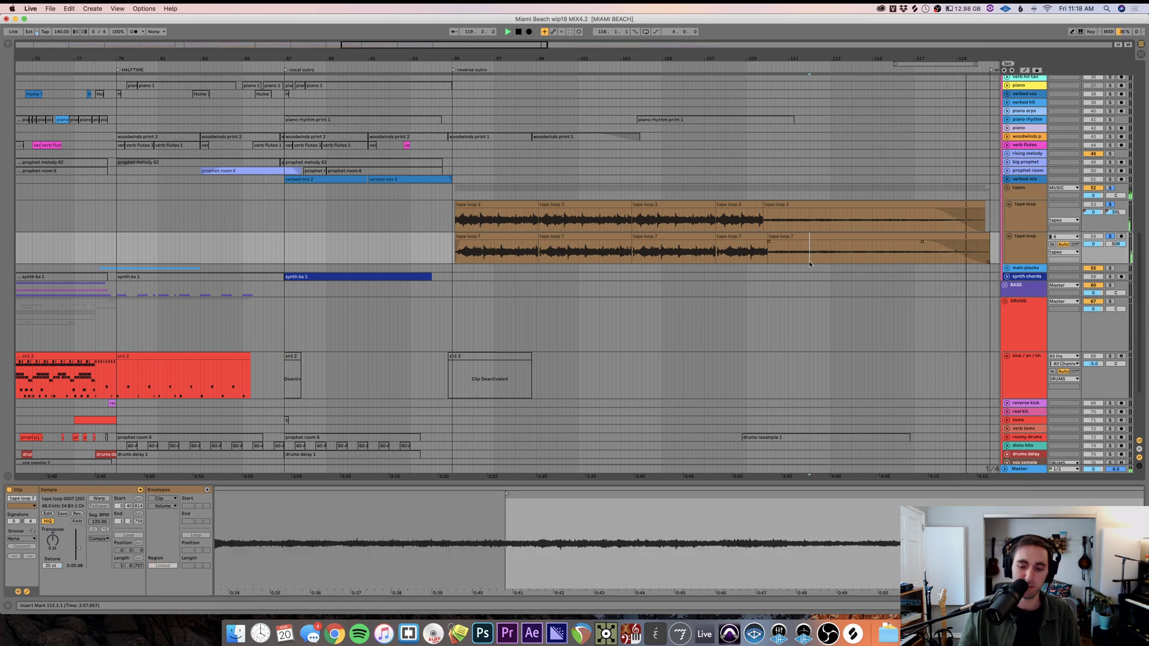
- Stop playback and take both tape loop tracks out of solo
{"action": "scroll", "coordinate": [809, 260], "scroll_direction": "down", "scroll_amount": 5}
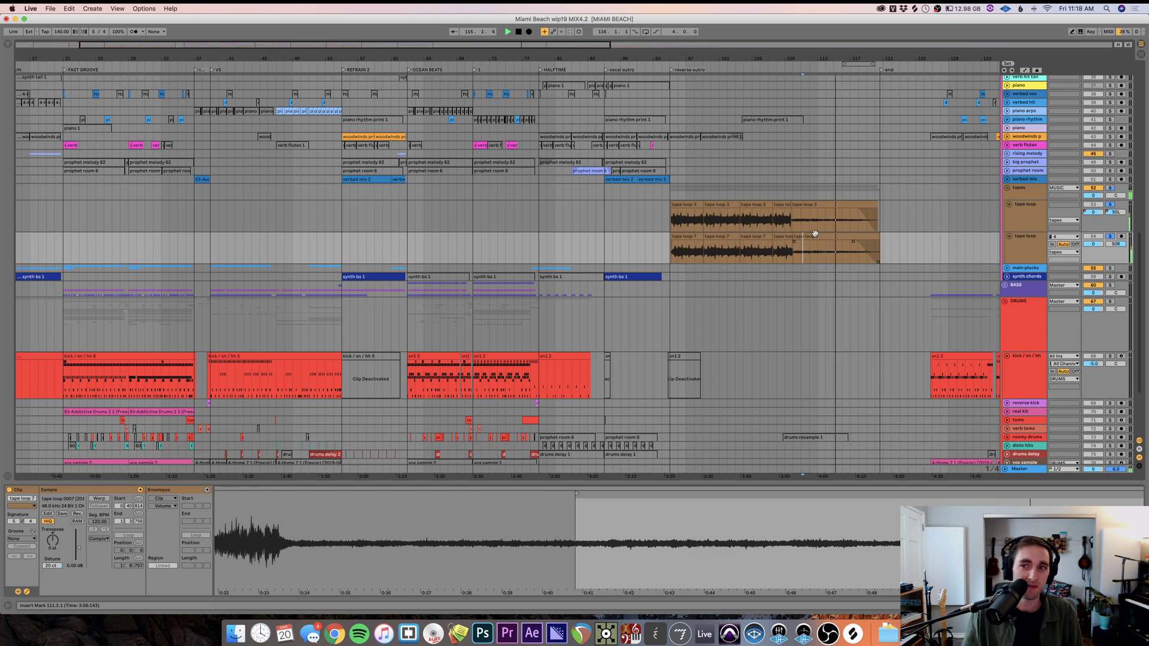
{"action": "key", "text": "space"}
{"action": "left_click", "coordinate": [1117, 207]}
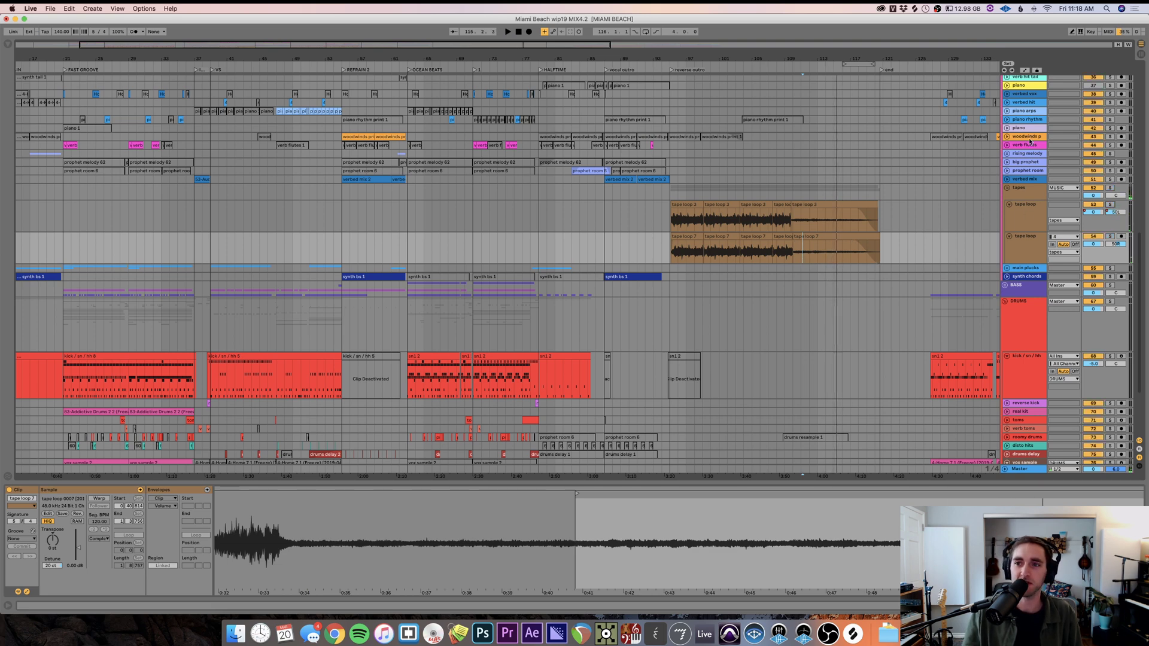
- Unfold and enlarge the woodwinds print track, and activate its clips from HALFTIME through the reverse outro
{"action": "left_click", "coordinate": [1008, 137]}
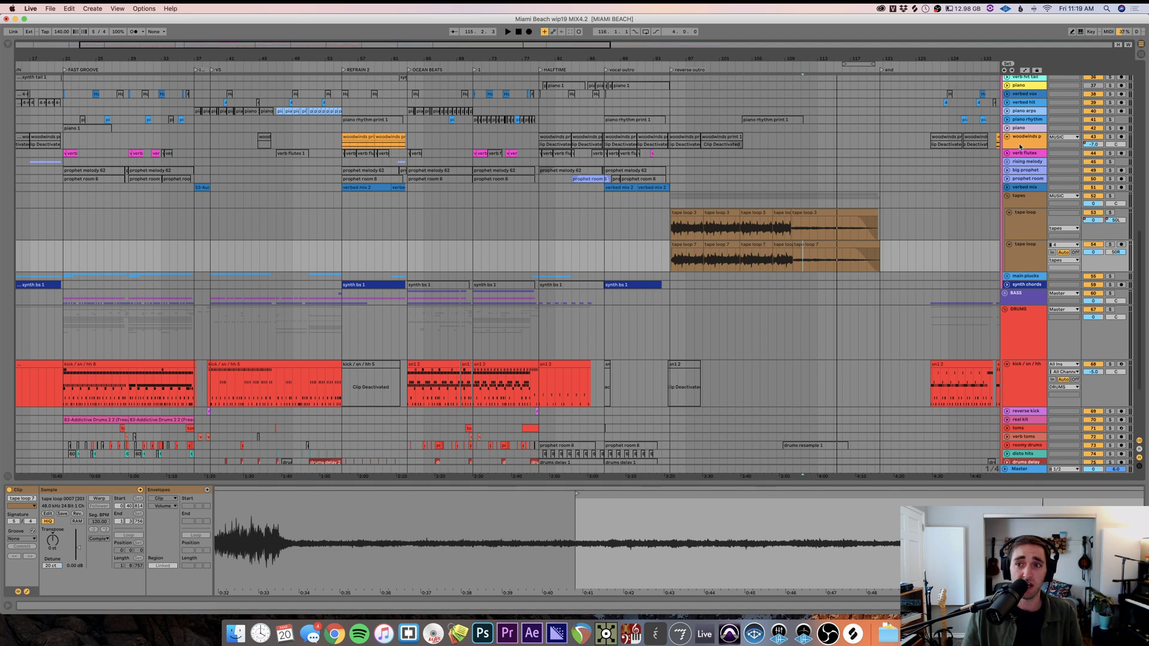
{"action": "left_click_drag", "start_coordinate": [1016, 148], "coordinate": [1016, 172]}
{"action": "left_click", "coordinate": [537, 155]}
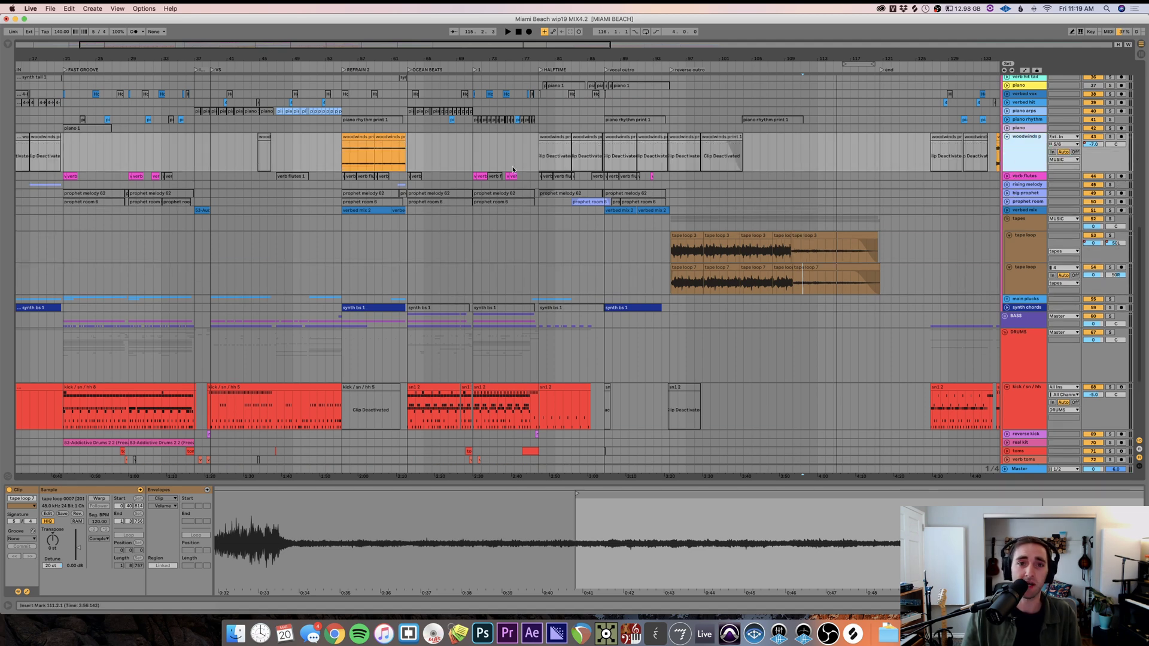
{"action": "left_click", "coordinate": [767, 163], "text": "shift"}
{"action": "key", "text": "z"}
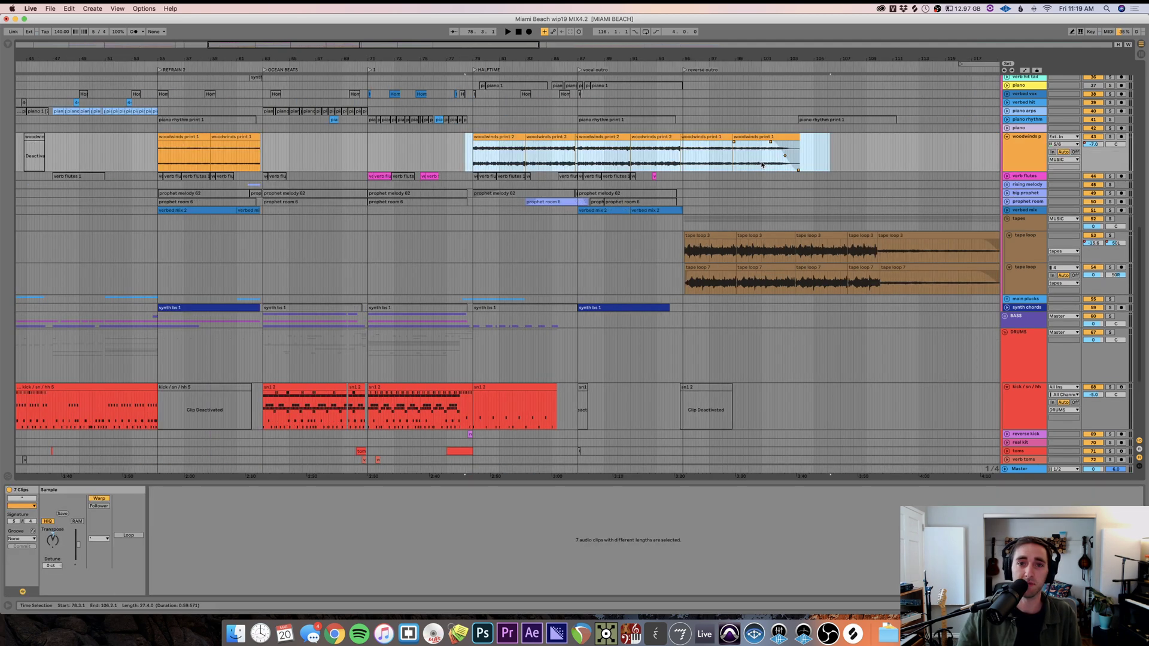
- Solo the woodwinds print track and audition its clips from the start of HALFTIME
{"action": "left_click", "coordinate": [1110, 137]}
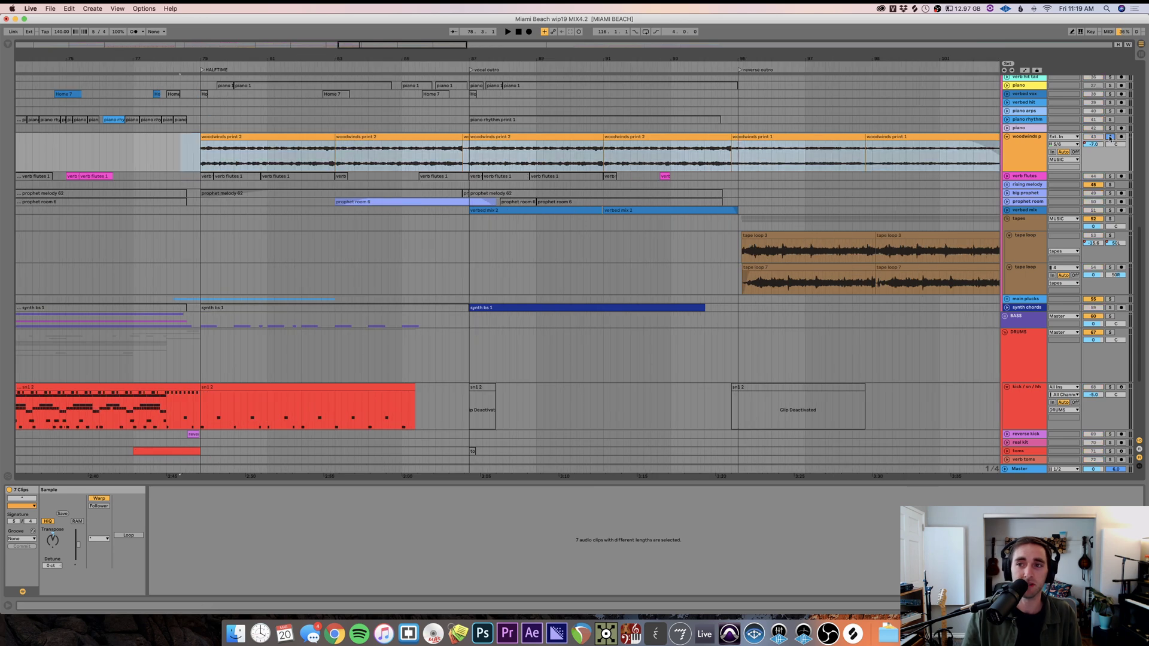
{"action": "key", "text": "space"}
{"action": "left_click", "coordinate": [200, 161]}
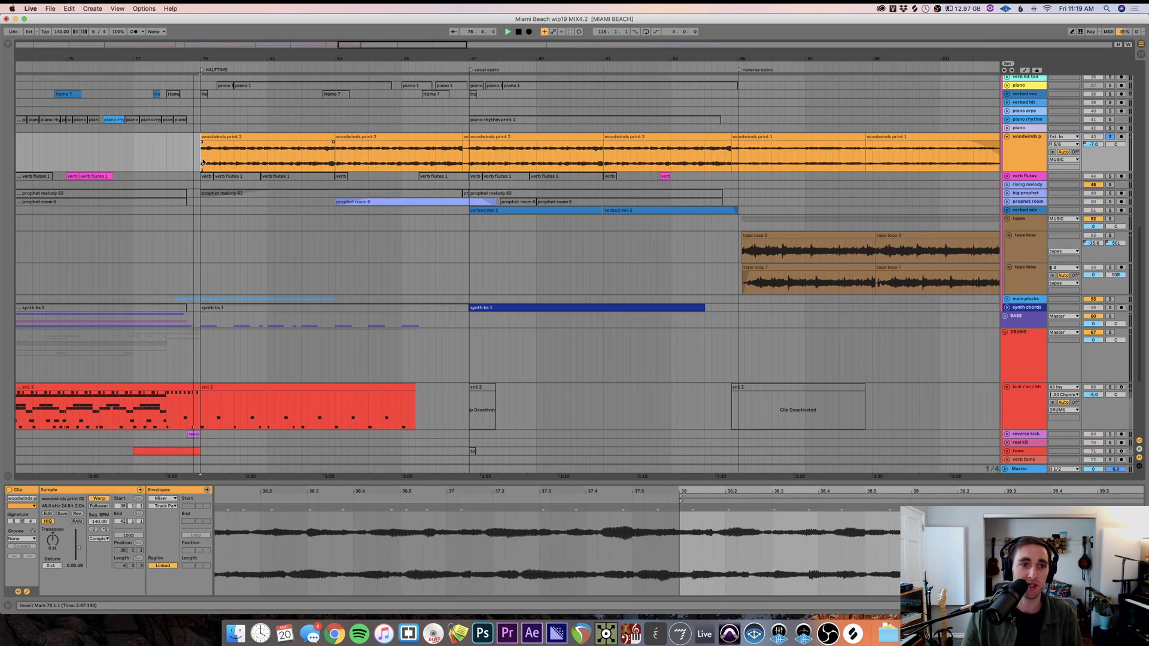
{"action": "key", "text": "x"}
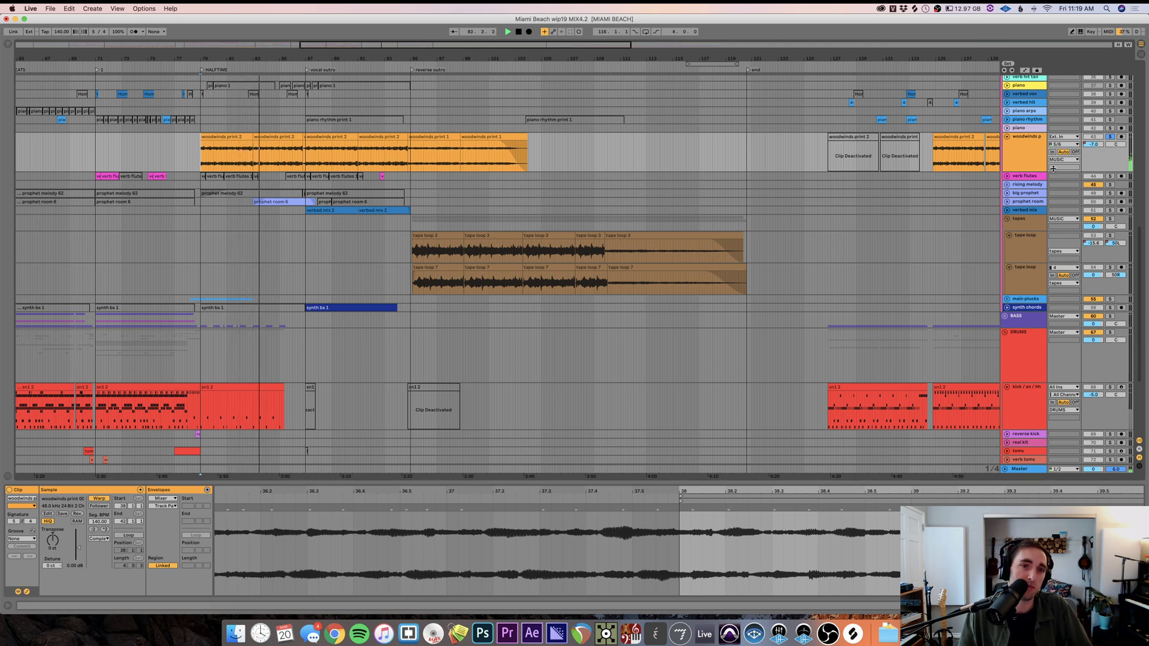
- Fold the woodwinds print track and the tapes group, stop playback, and place the insert marker at the start of the reverse outro
{"action": "left_click", "coordinate": [266, 273]}
{"action": "key", "text": "minus"}
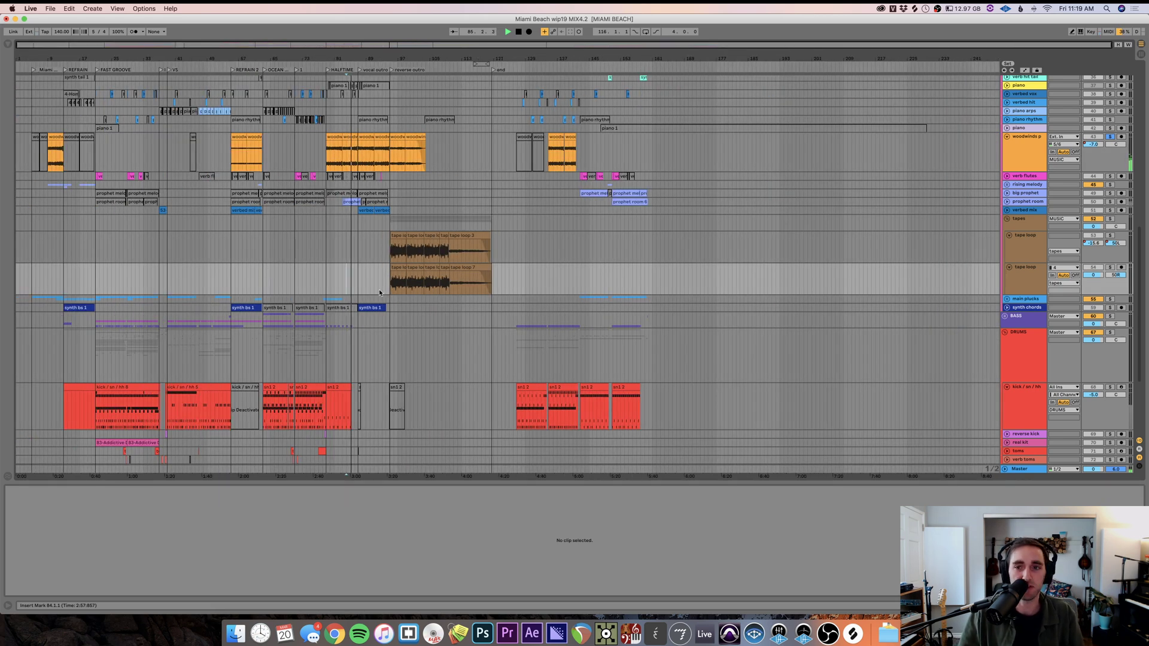
{"action": "left_click", "coordinate": [1007, 219]}
{"action": "left_click", "coordinate": [1007, 245]}
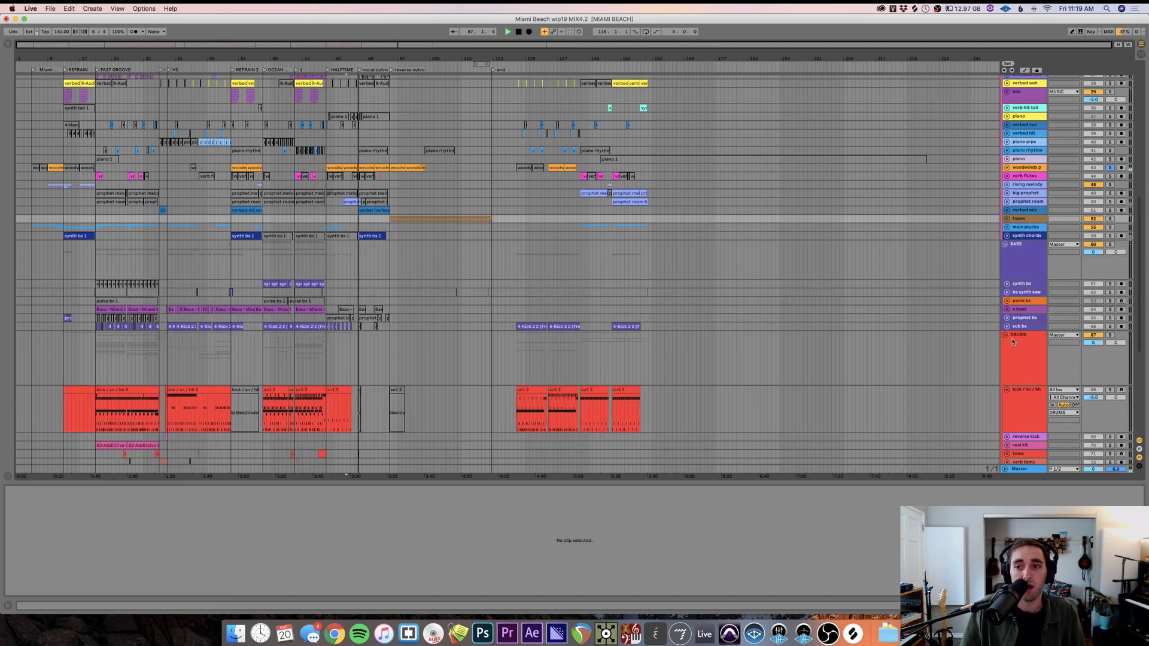
{"action": "scroll", "coordinate": [692, 343], "scroll_direction": "down", "scroll_amount": 3}
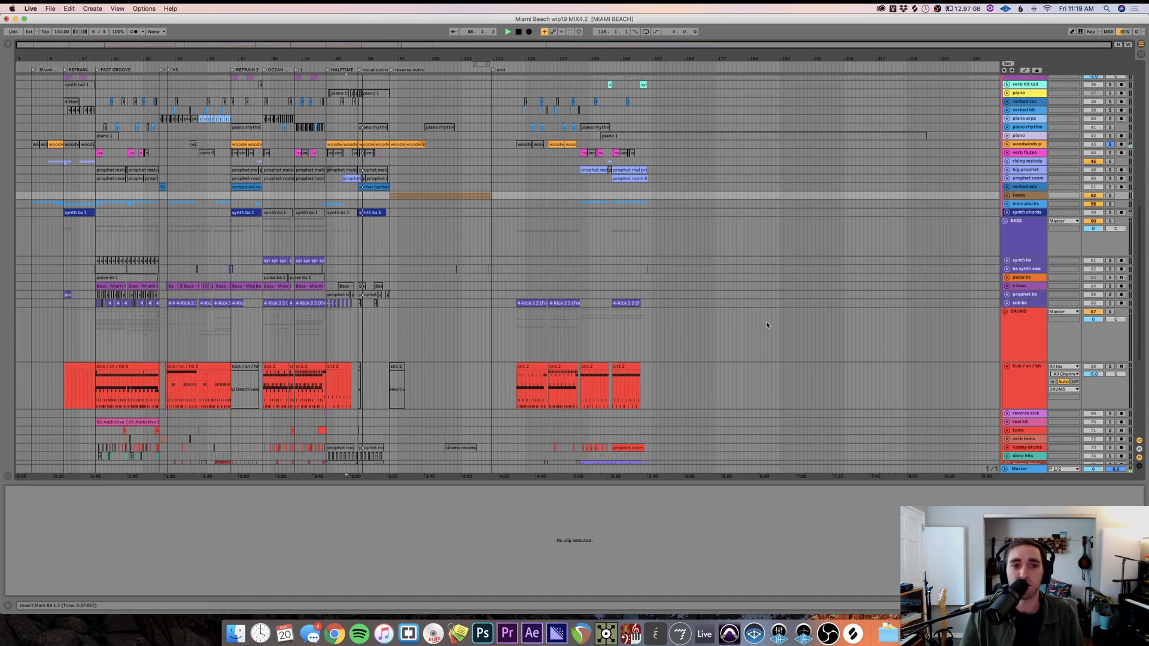
{"action": "key", "text": "space"}
{"action": "left_click", "coordinate": [394, 228]}
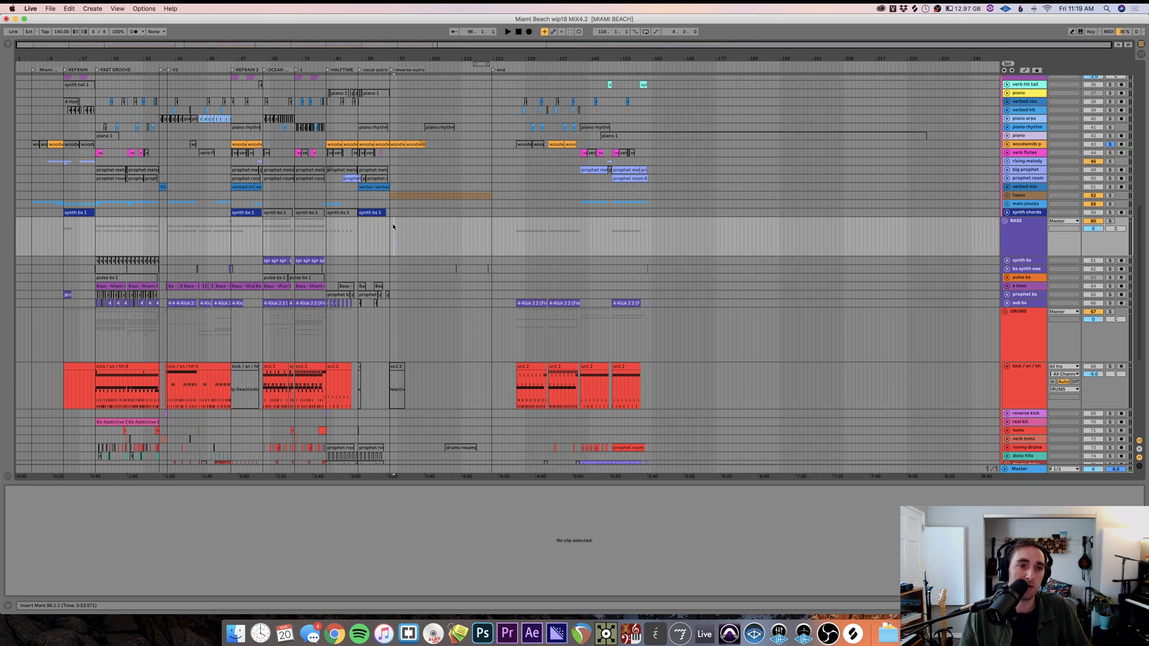
- Place the insert marker at the start of OCEAN BEATS and unfold the piano arps track
{"action": "scroll", "coordinate": [394, 227], "scroll_direction": "up", "scroll_amount": 10}
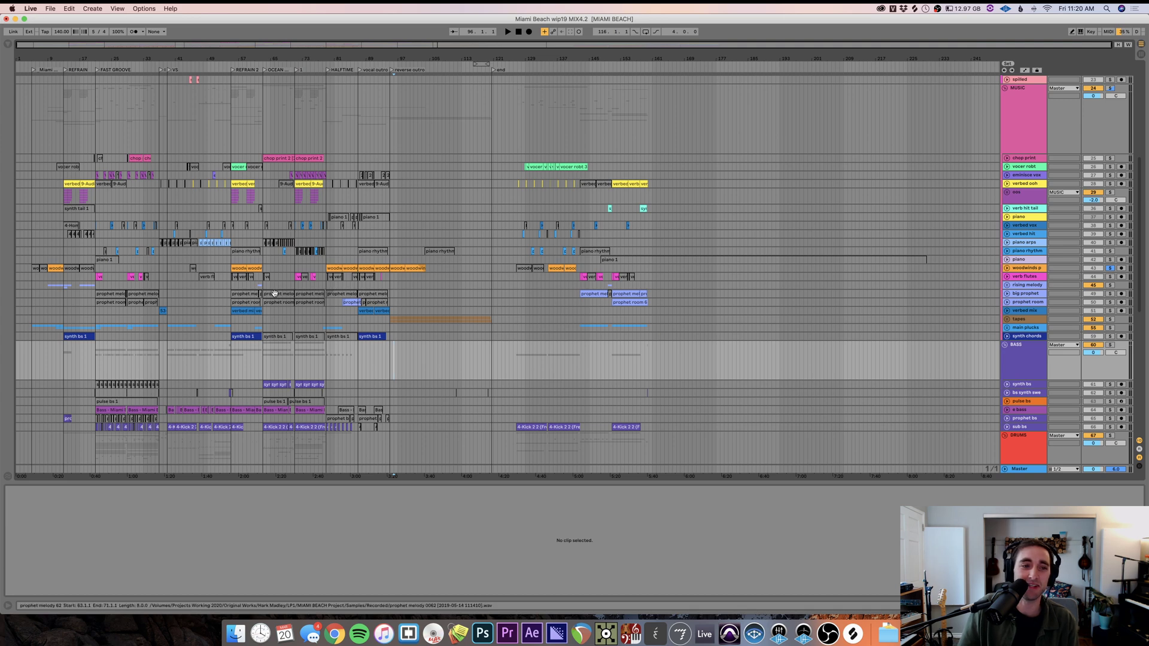
{"action": "left_click", "coordinate": [262, 242]}
{"action": "scroll", "coordinate": [262, 242], "scroll_direction": "up", "scroll_amount": 5}
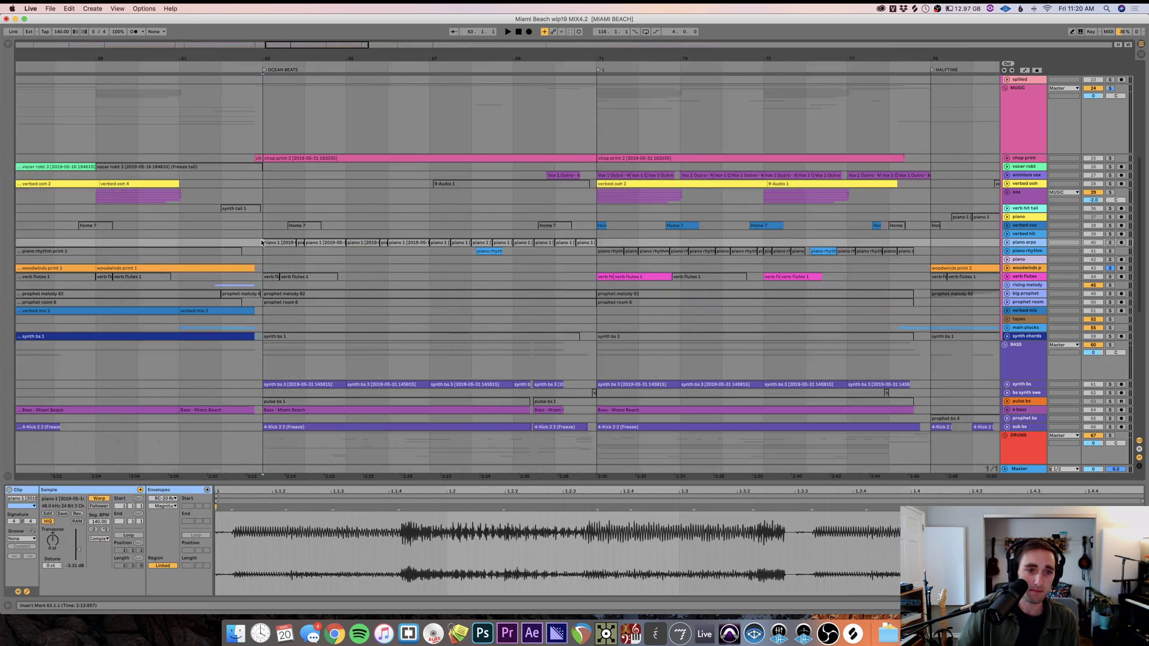
{"action": "key", "text": "super+1"}
{"action": "key", "text": "super+1"}
{"action": "key", "text": "super+1"}
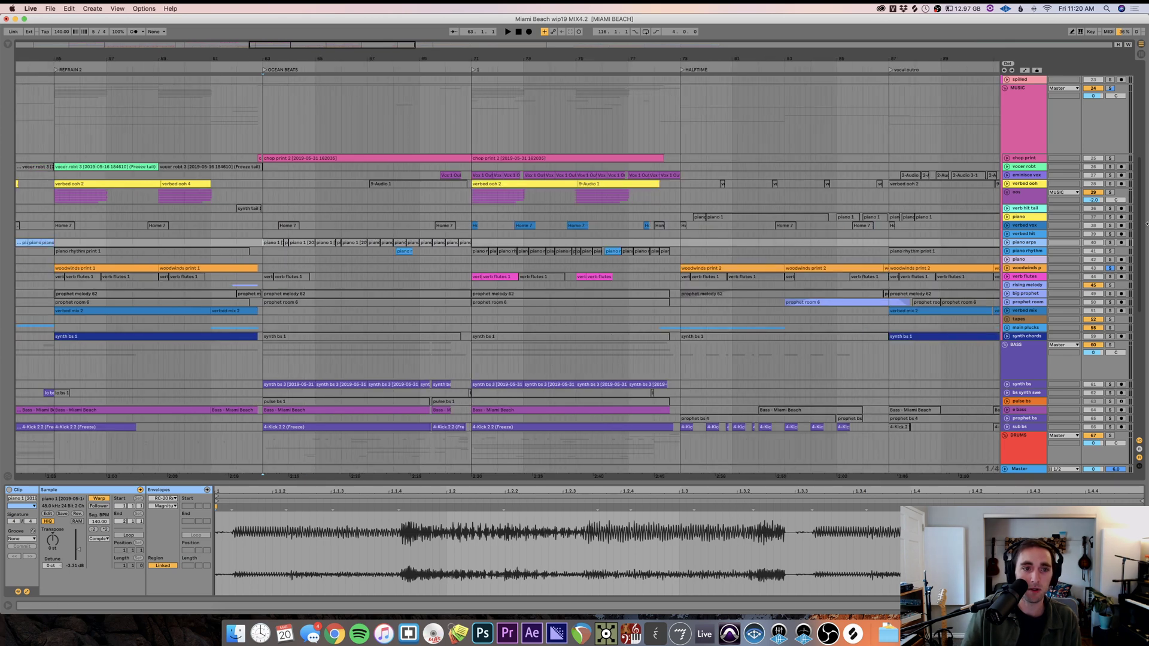
{"action": "left_click", "coordinate": [1007, 243]}
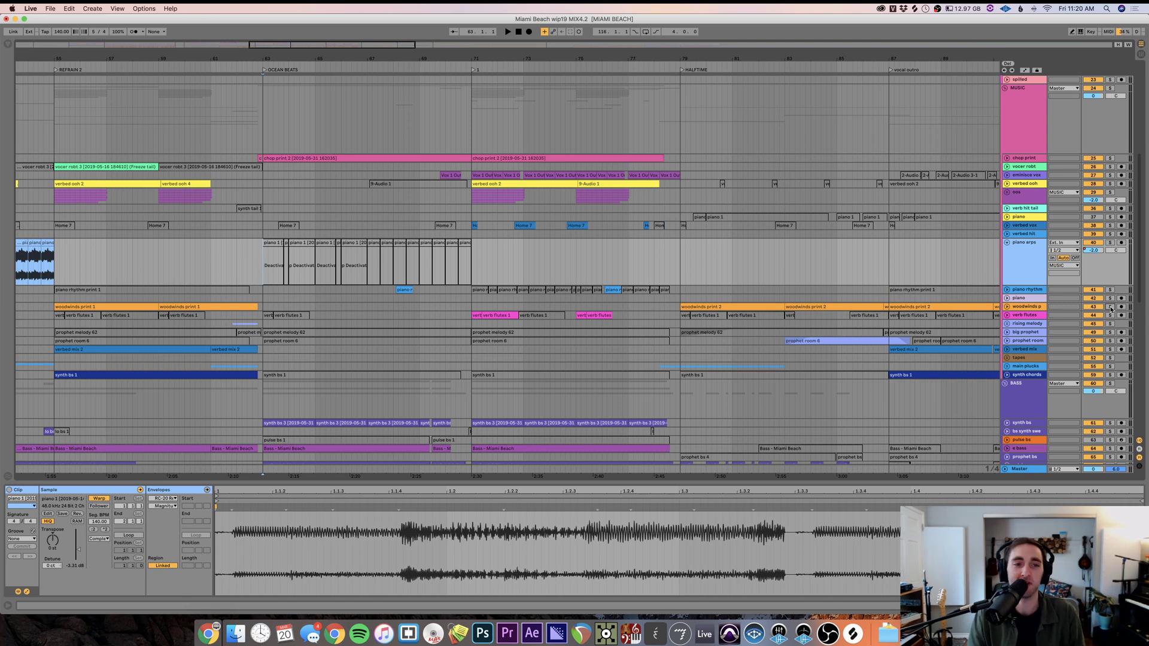
- Fold the DRUMS and BASS groups, followed by all remaining groups, leaving only the top-level group tracks across the arrangement
{"action": "left_click", "coordinate": [271, 332]}
{"action": "key", "text": "minus"}
{"action": "key", "text": "minus"}
{"action": "key", "text": "minus"}
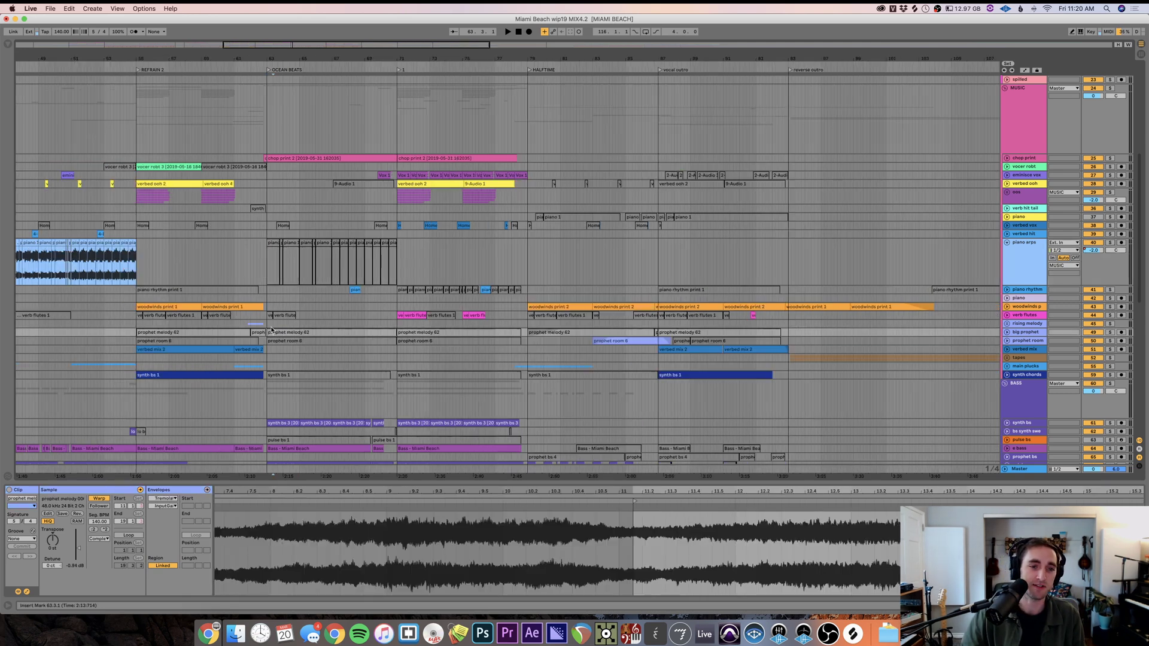
{"action": "scroll", "coordinate": [718, 270], "scroll_direction": "down", "scroll_amount": 5}
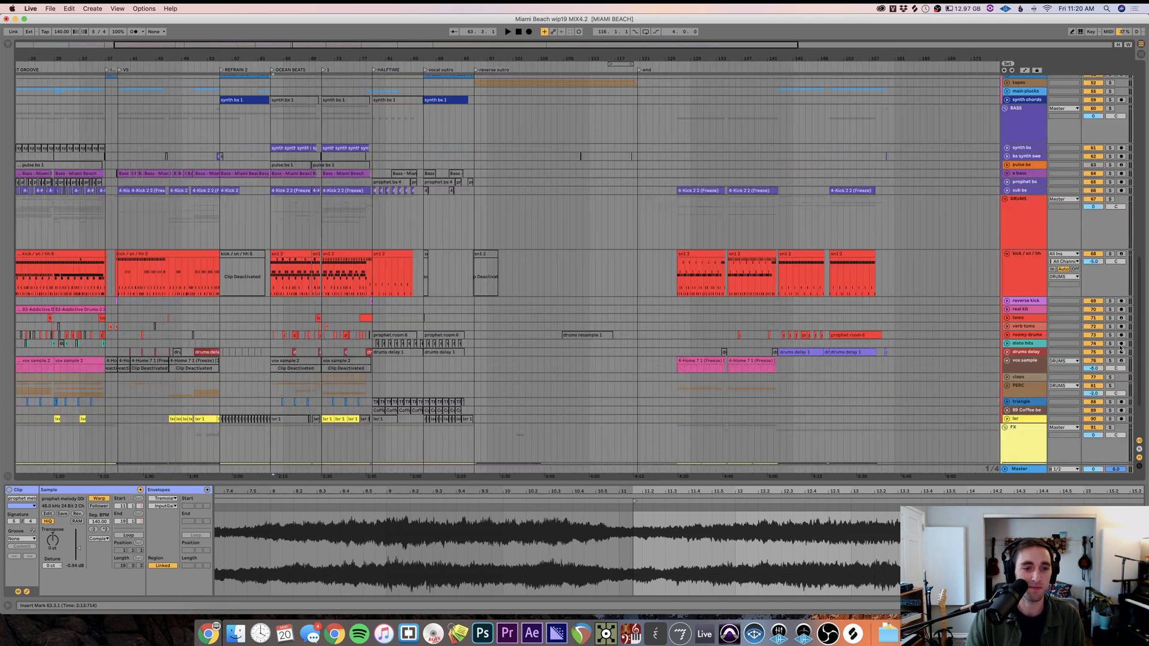
{"action": "left_click", "coordinate": [1004, 199]}
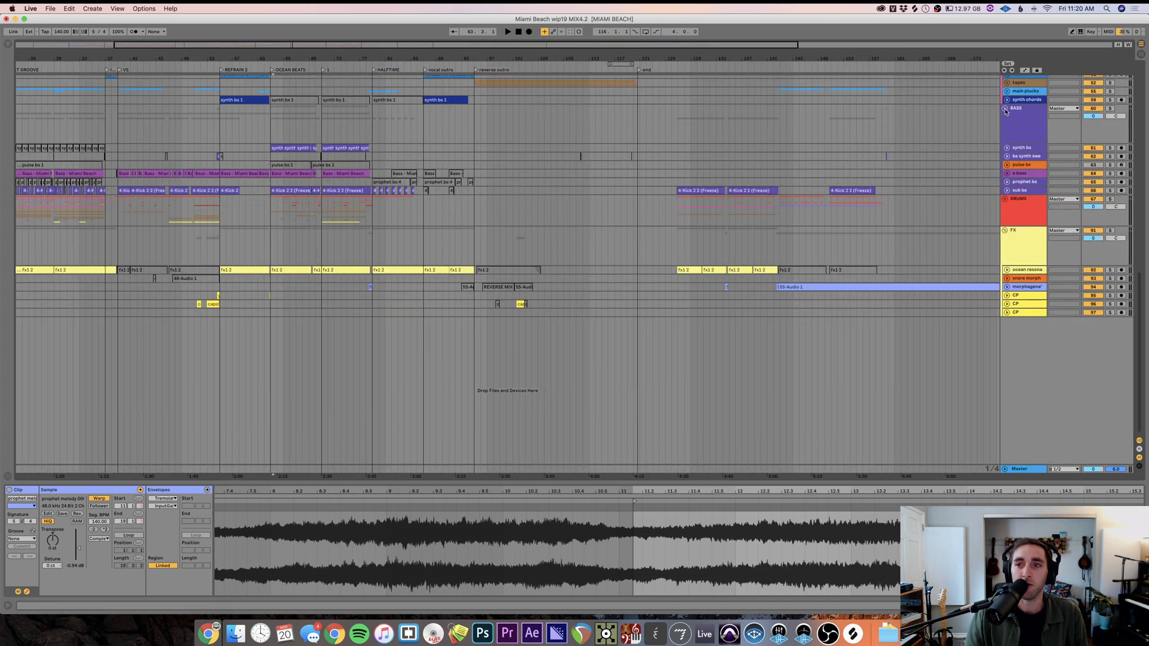
{"action": "left_click", "coordinate": [1005, 108]}
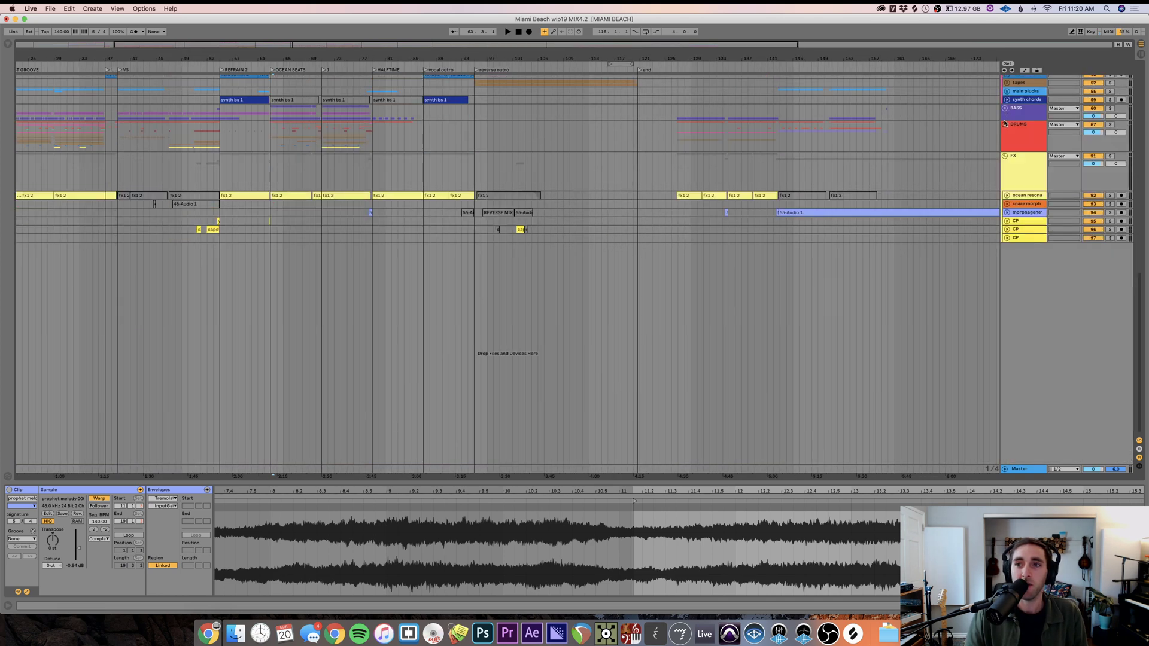
{"action": "left_click", "coordinate": [1005, 157], "text": "alt"}
{"action": "scroll", "coordinate": [706, 186], "scroll_direction": "left", "scroll_amount": 5}
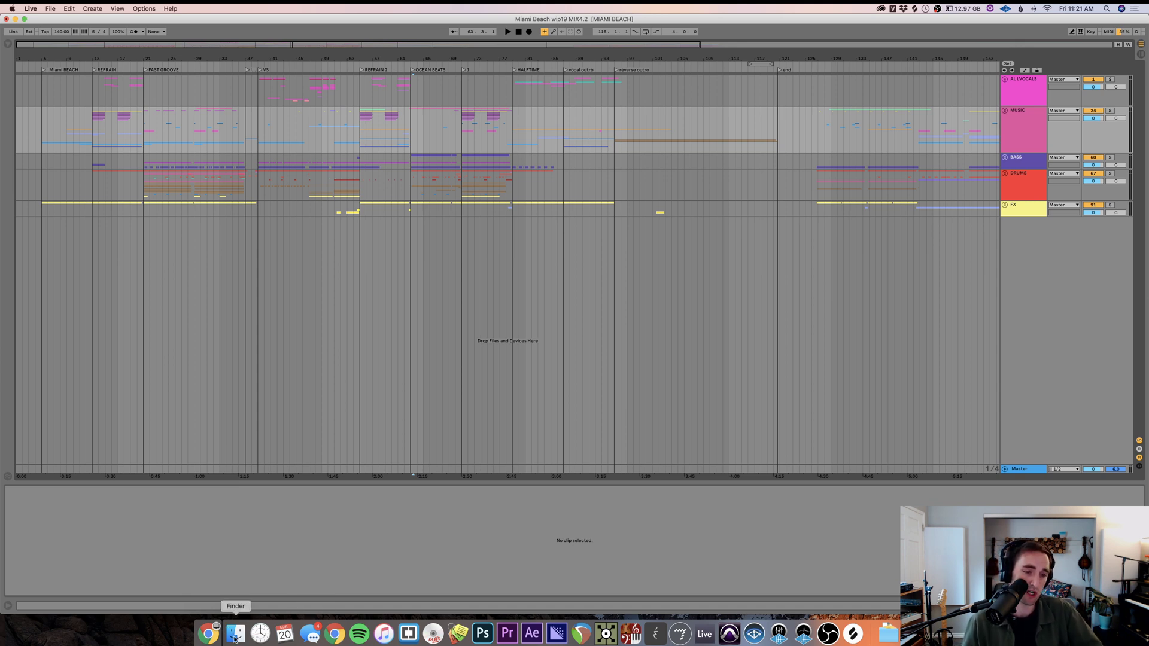
- Show the browser, widen it to reveal the modification dates, and expand the Old Sessions folder of the MIAMI BEACH Project
{"action": "key", "text": "super+alt+b"}
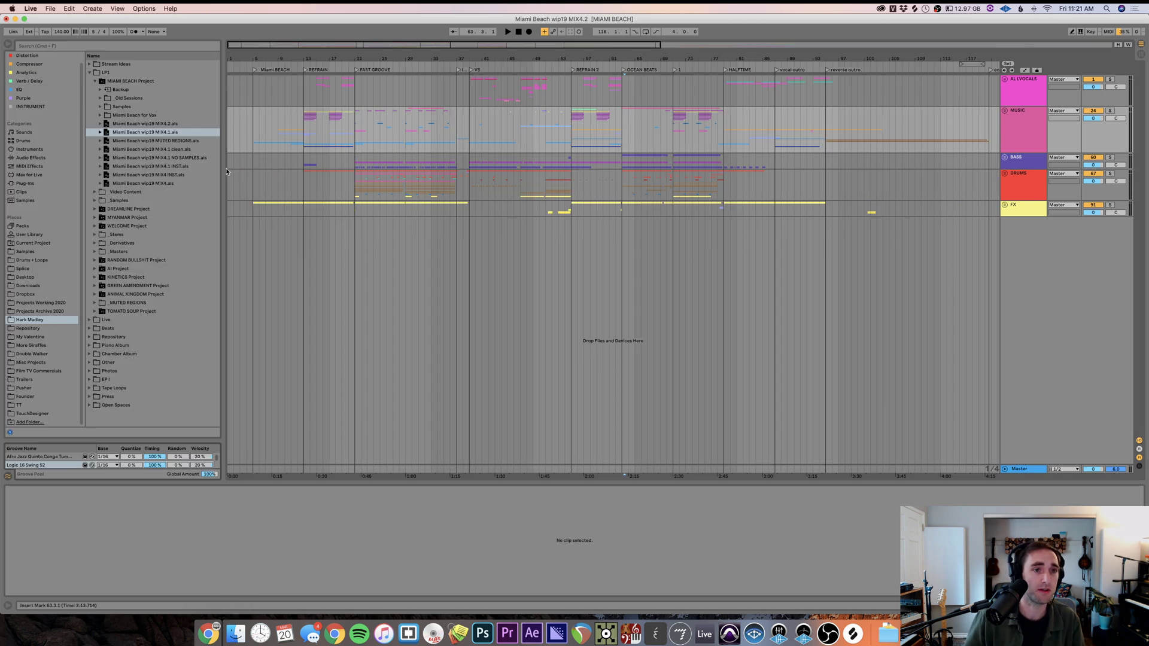
{"action": "left_click_drag", "start_coordinate": [223, 170], "coordinate": [327, 171]}
{"action": "left_click", "coordinate": [101, 99]}
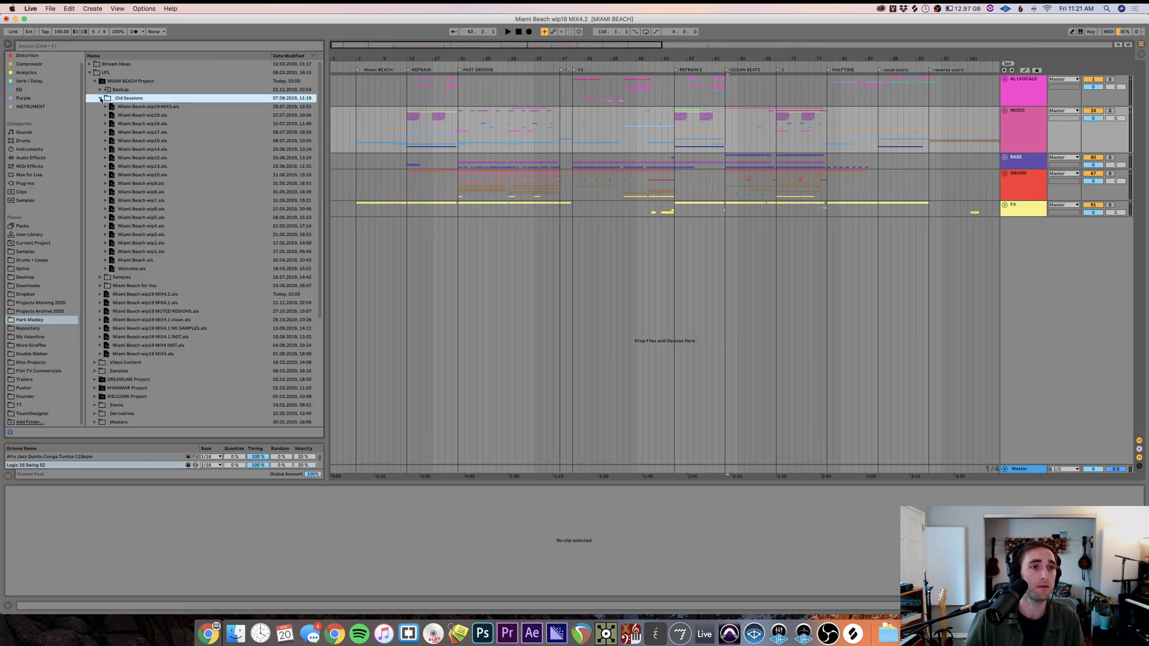
- Compare the dates of Miami Beach.als and Welcome.als, and open the old session Miami Beach.als
{"action": "left_click", "coordinate": [224, 262]}
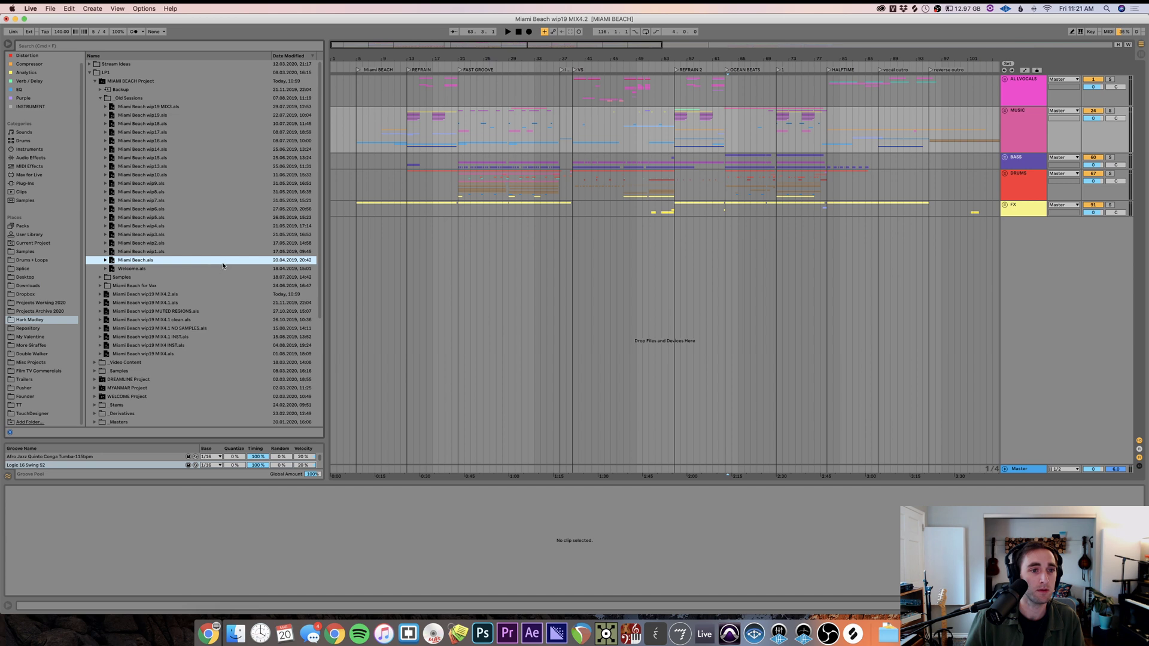
{"action": "left_click", "coordinate": [206, 270]}
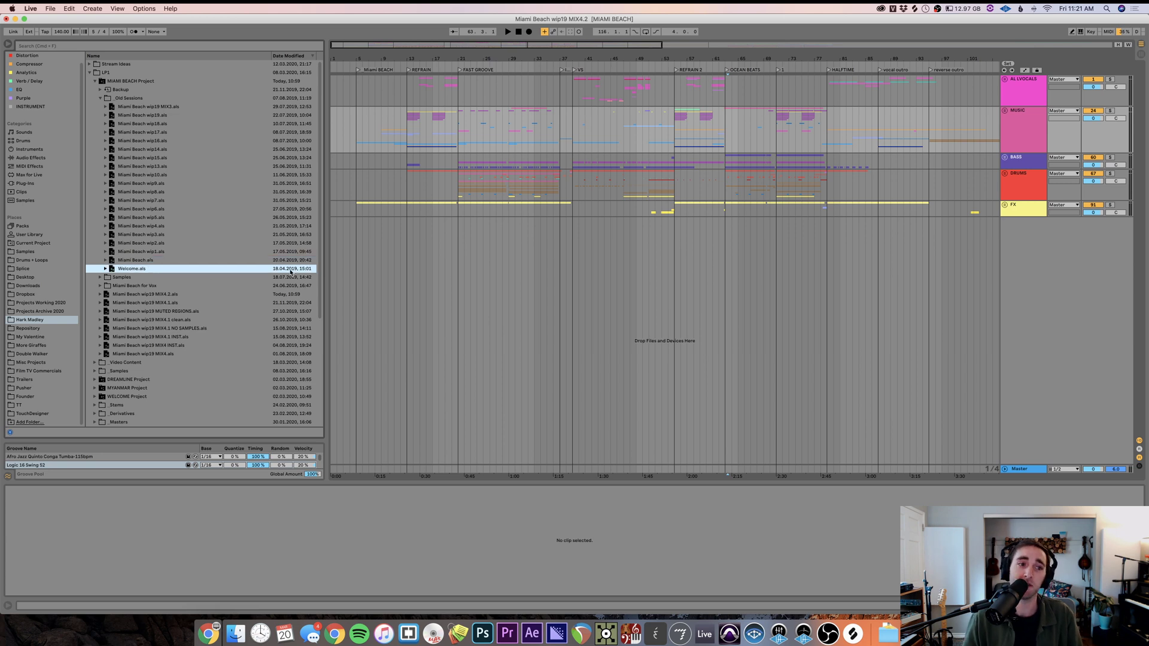
{"action": "left_click", "coordinate": [196, 261]}
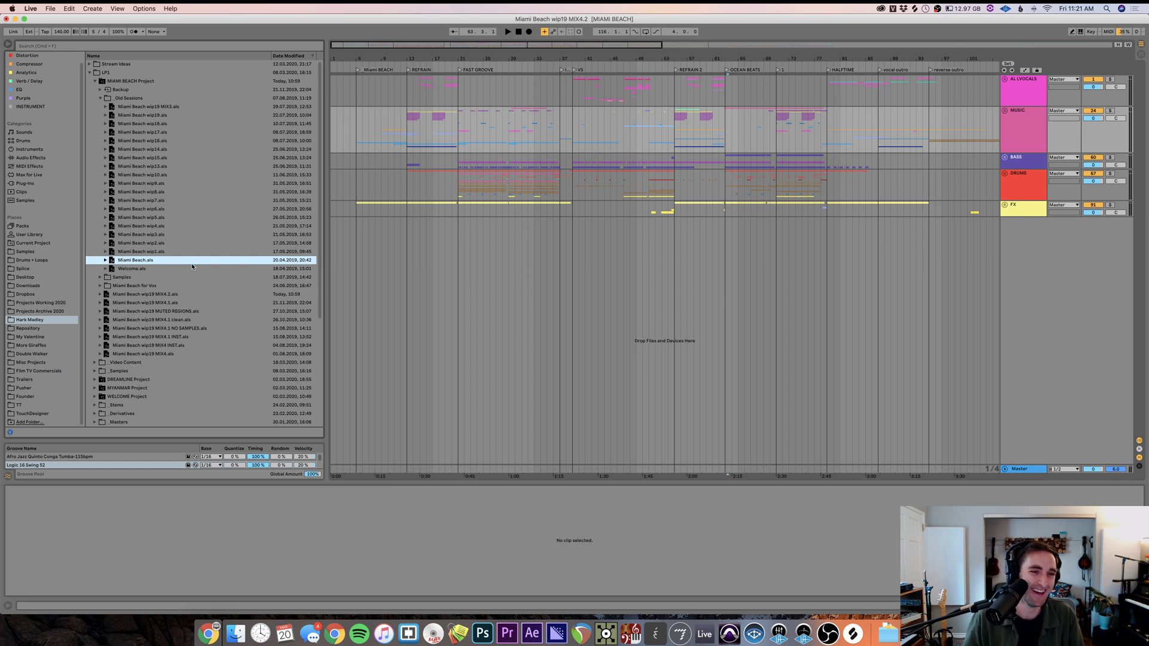
{"action": "double_click", "coordinate": [191, 262]}
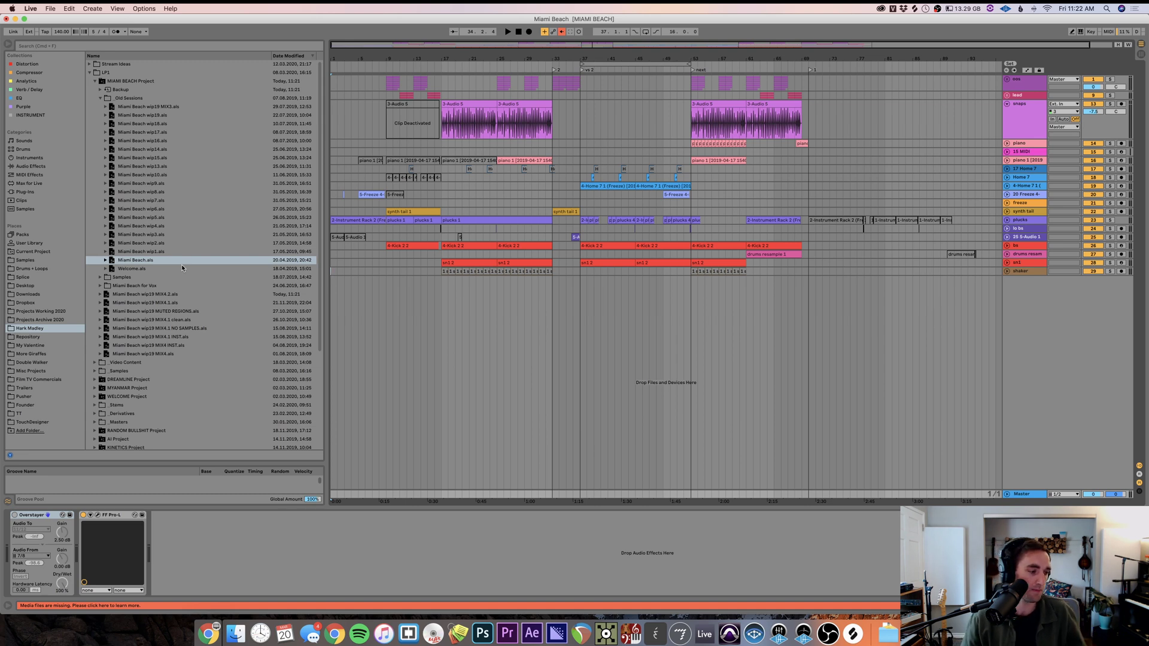
- Play the old Miami Beach session from bar 1 and switch to OBS during playback
{"action": "left_click", "coordinate": [333, 187]}
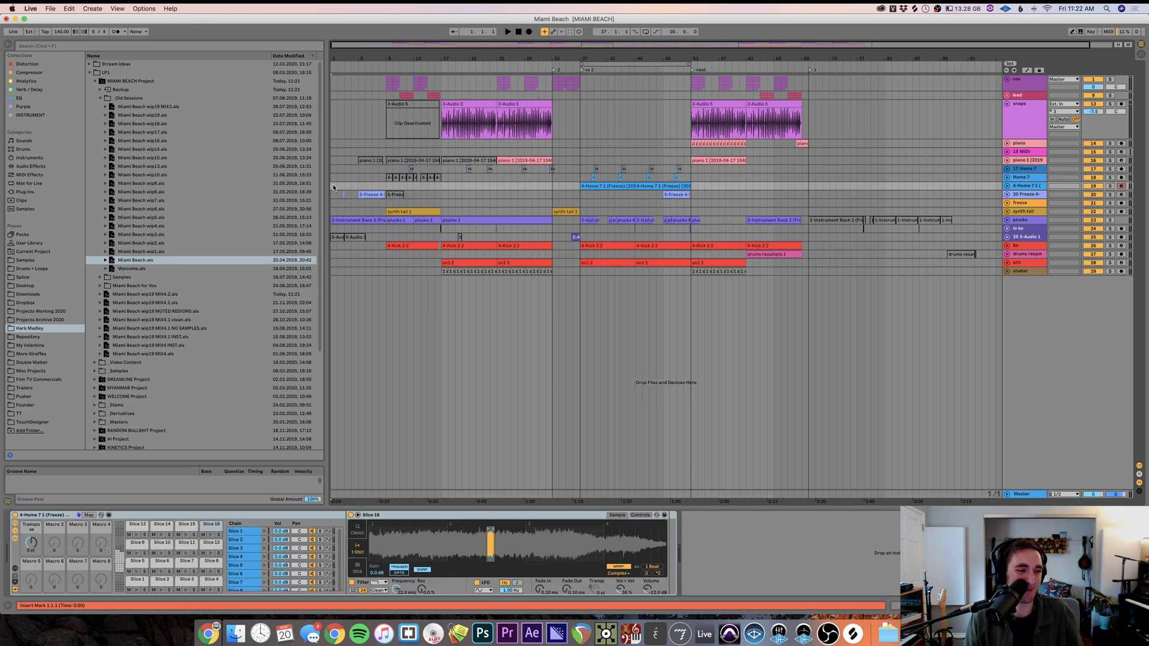
{"action": "key", "text": "space"}
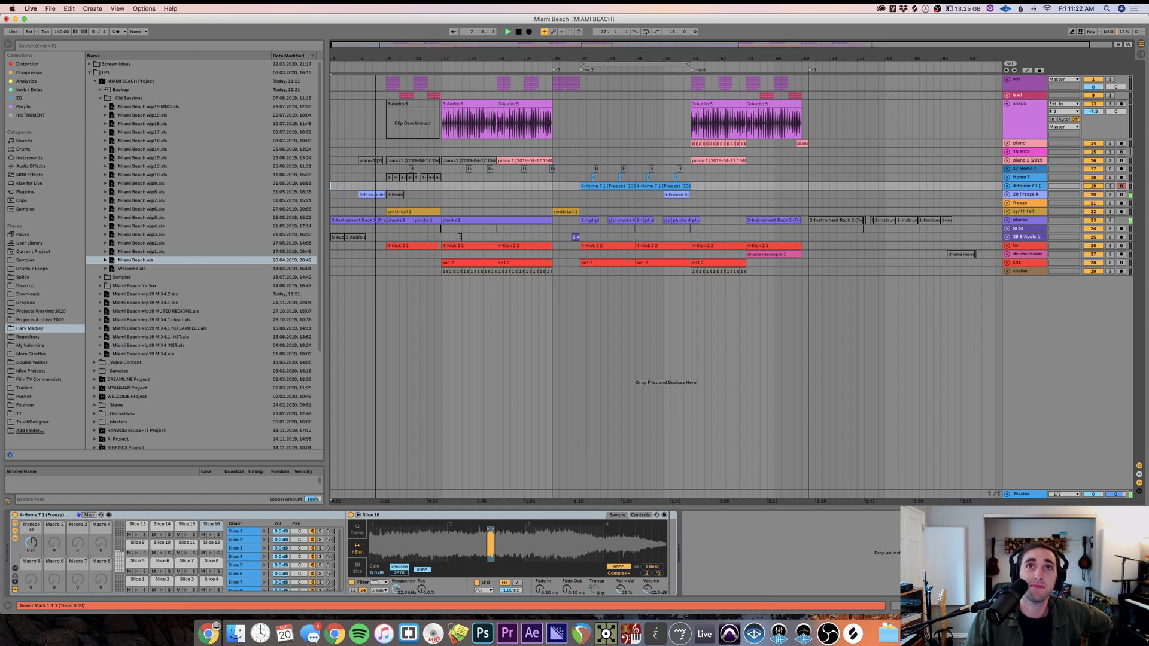
{"action": "left_click", "coordinate": [828, 634]}
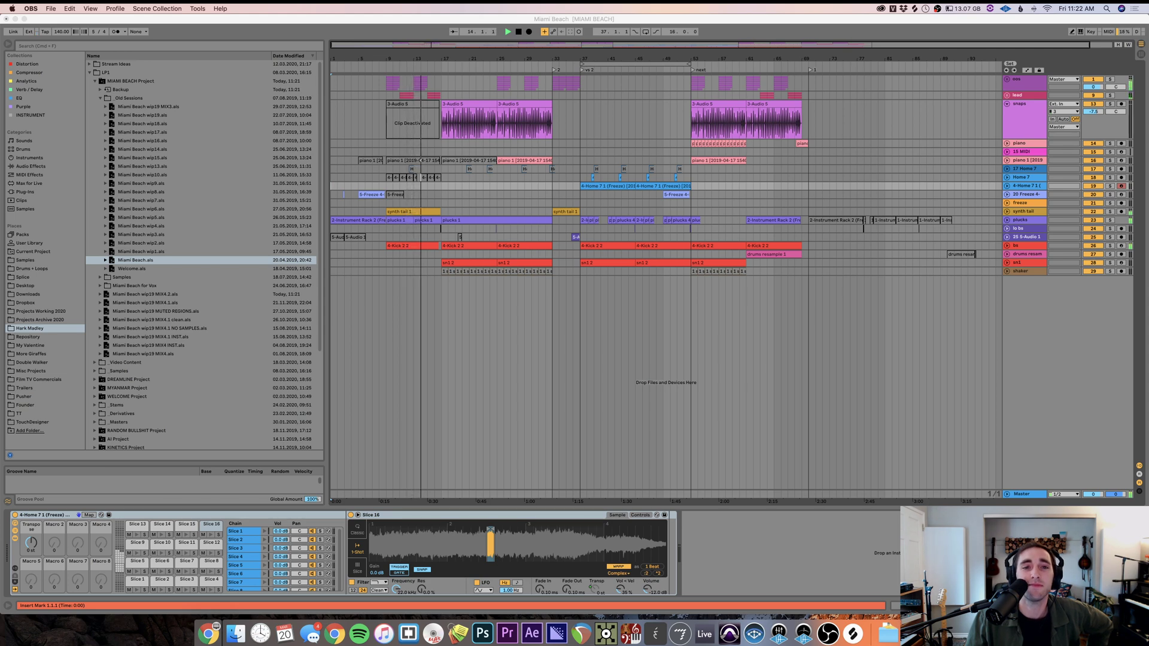
- Switch back to Live and hide the browser and the device view
{"action": "left_click", "coordinate": [475, 182]}
{"action": "key", "text": "cmd+alt+b"}
{"action": "key", "text": "cmd+alt+l"}
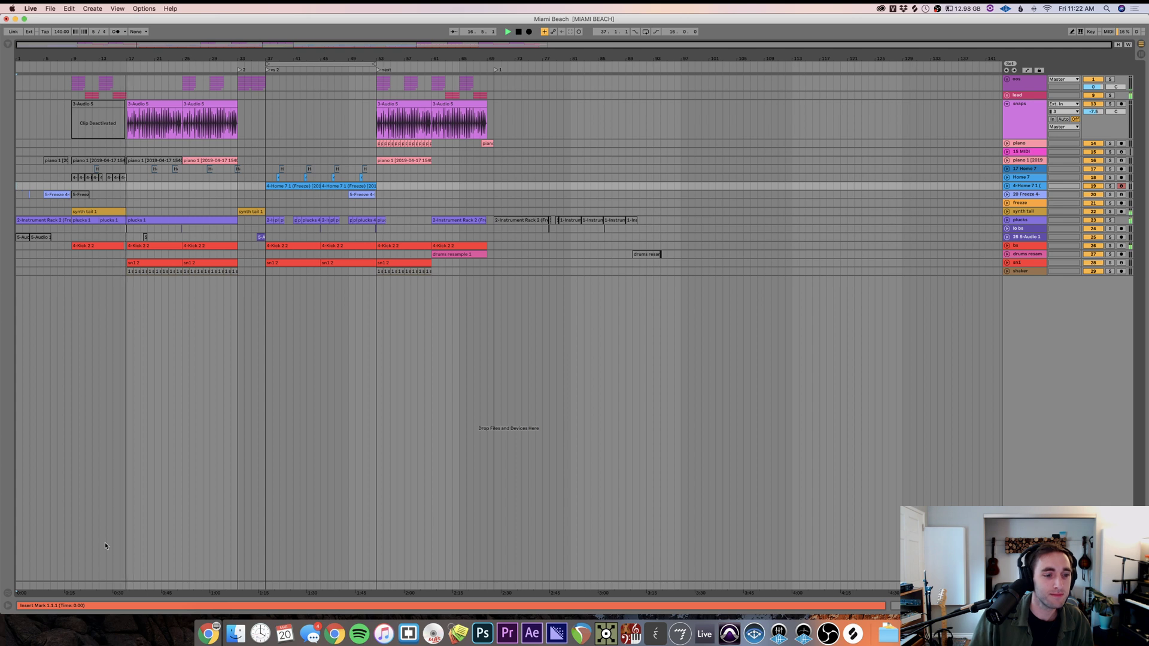
- Examine the old arrangement around bars 16 and 17 during playback, placing the insert marker at bar 17 on the shaker track
{"action": "left_click", "coordinate": [122, 189]}
{"action": "key", "text": "plus"}
{"action": "key", "text": "plus"}
{"action": "key", "text": "plus"}
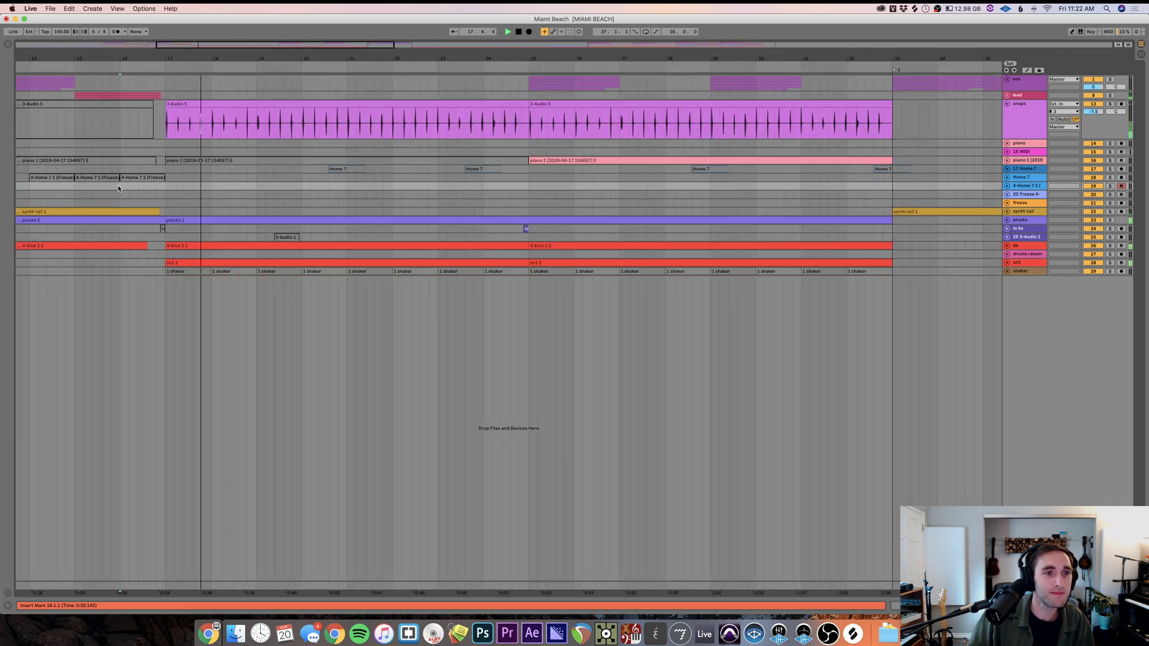
{"action": "key", "text": "minus"}
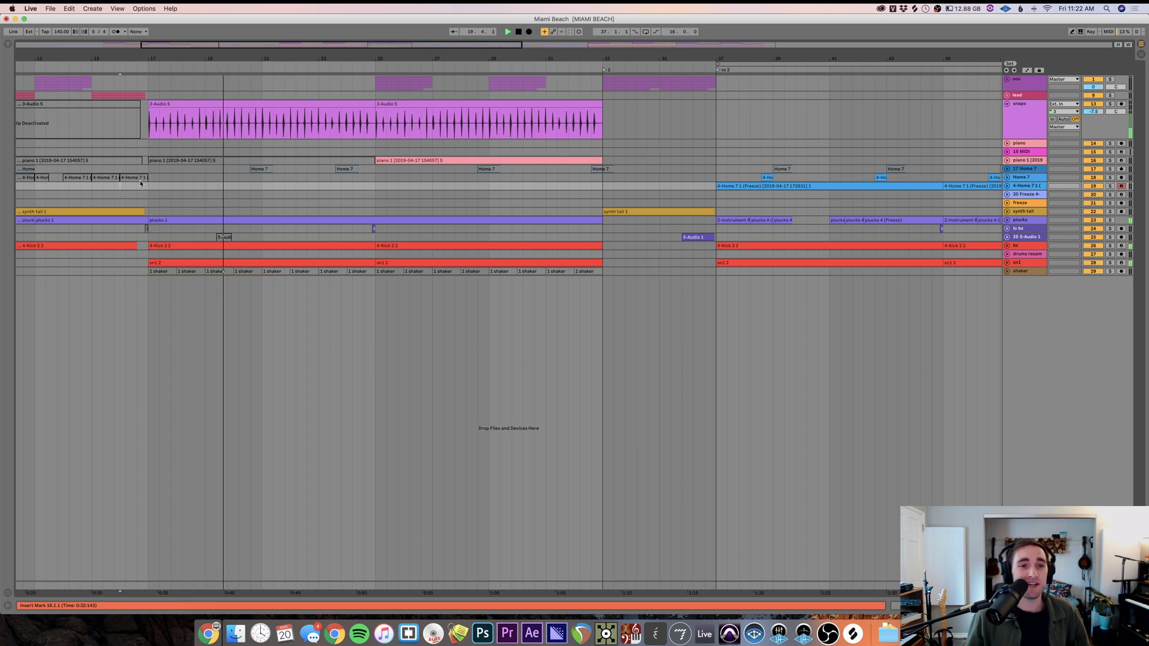
{"action": "left_click", "coordinate": [154, 287]}
{"action": "key", "text": "minus"}
{"action": "key", "text": "minus"}
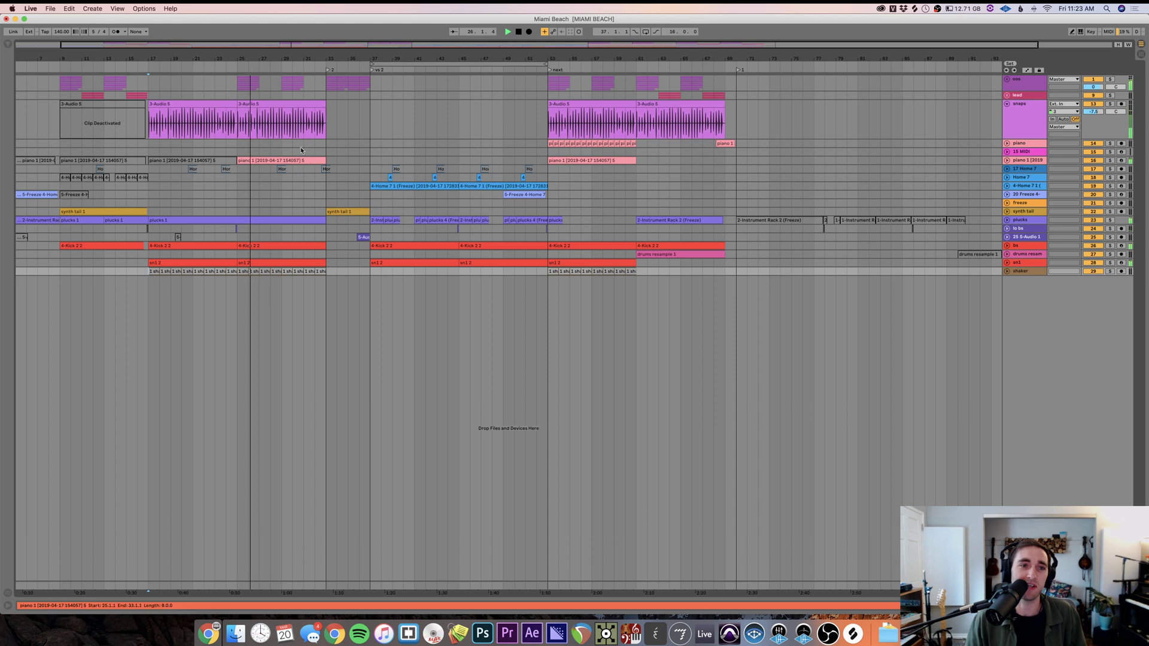
- Unfold the piano 1 track, toggle its solo to audition it, and stop playback
{"action": "left_click", "coordinate": [1008, 161]}
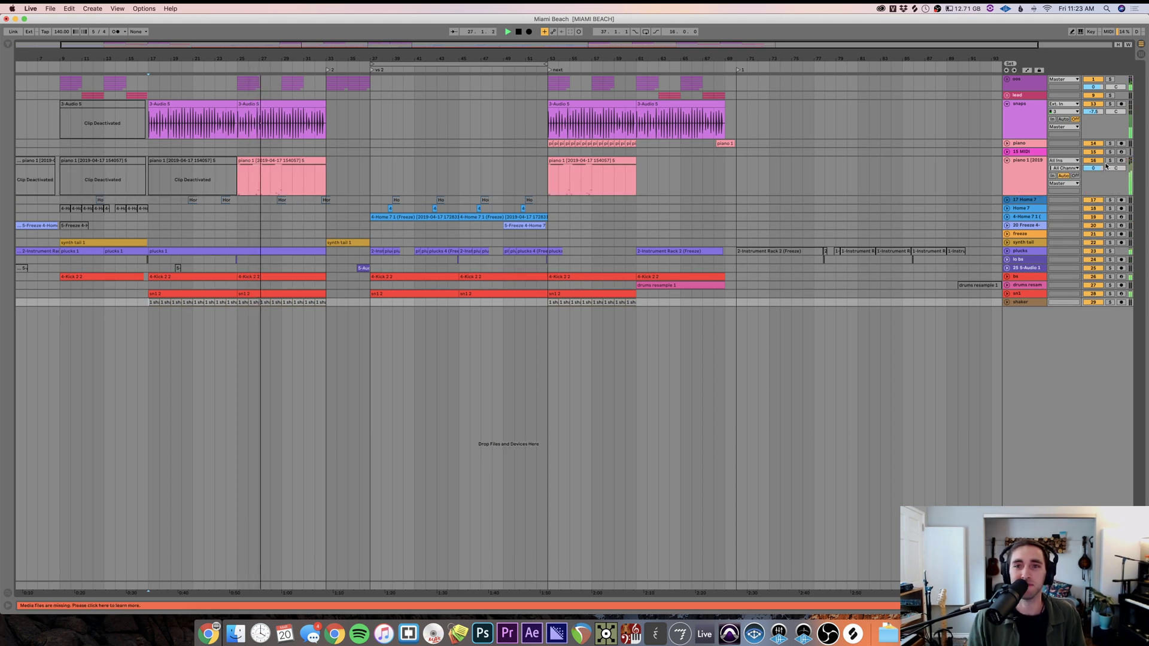
{"action": "left_click", "coordinate": [1111, 161]}
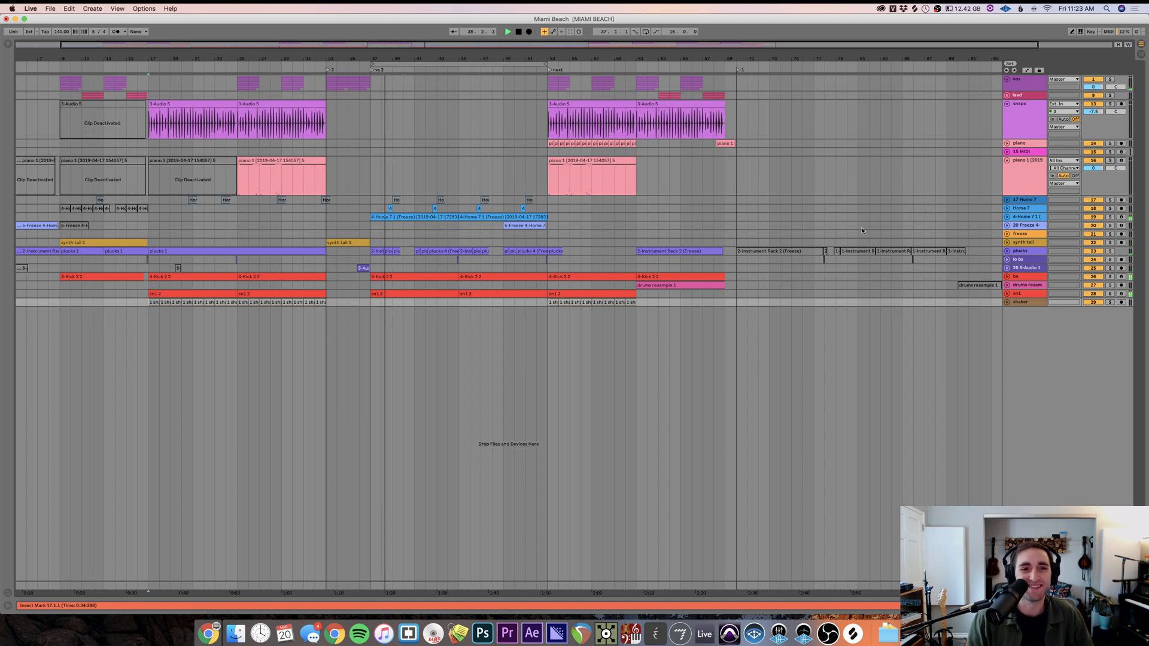
{"action": "key", "text": "space"}
- Try to save the old session, and cancel saving it as a new file
{"action": "key", "text": "super+s"}
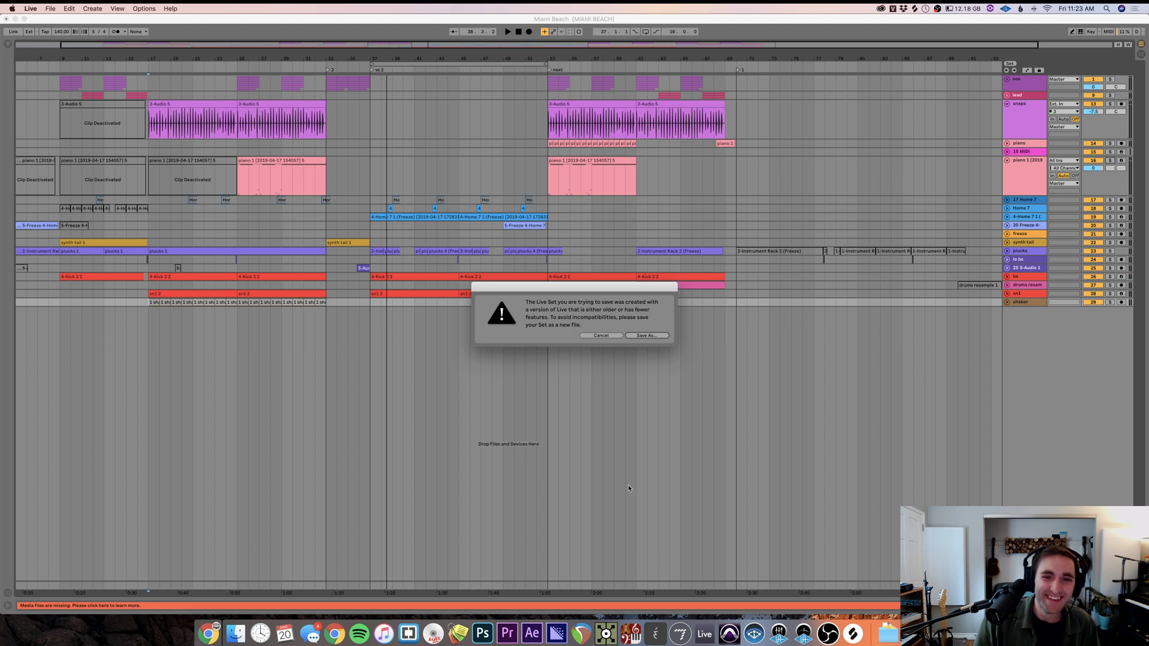
{"action": "left_click", "coordinate": [604, 336]}
- Show the browser again, narrow it, and collapse the MIAMI BEACH Project folder
{"action": "key", "text": "super+alt+b"}
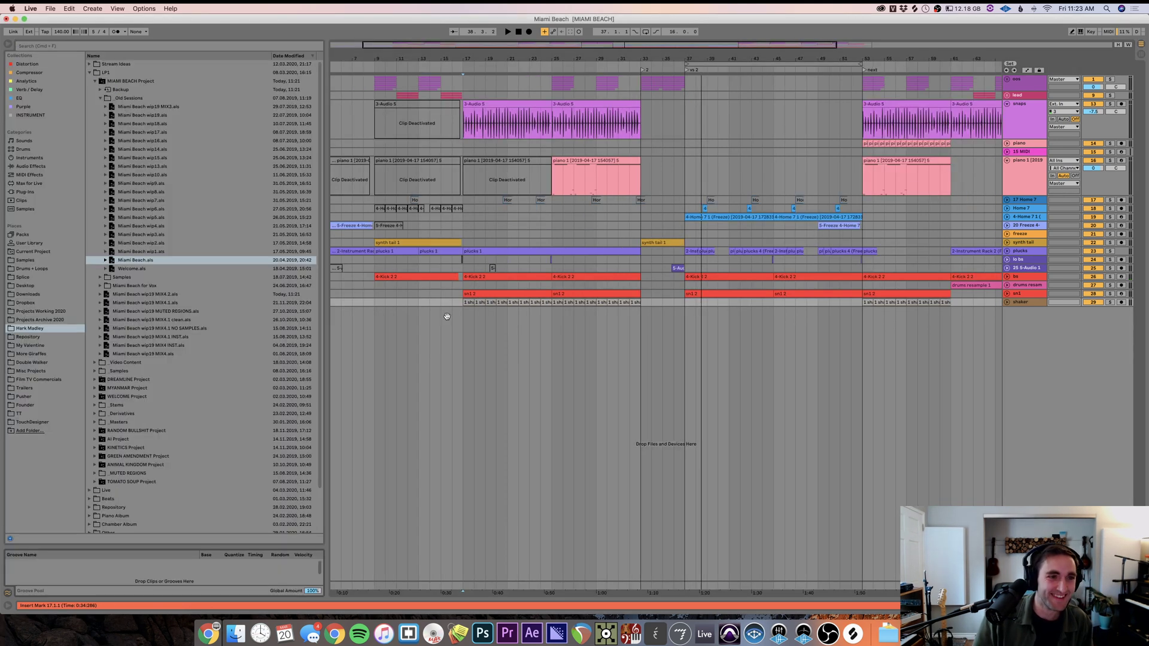
{"action": "left_click_drag", "start_coordinate": [325, 232], "coordinate": [211, 224]}
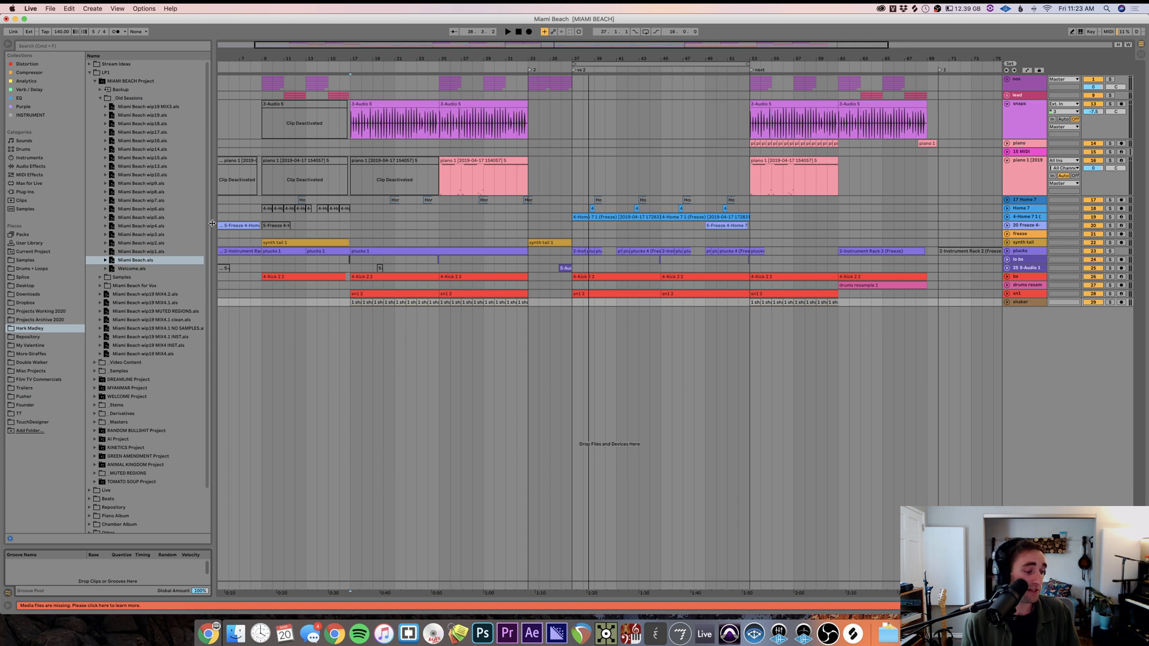
{"action": "left_click", "coordinate": [246, 294]}
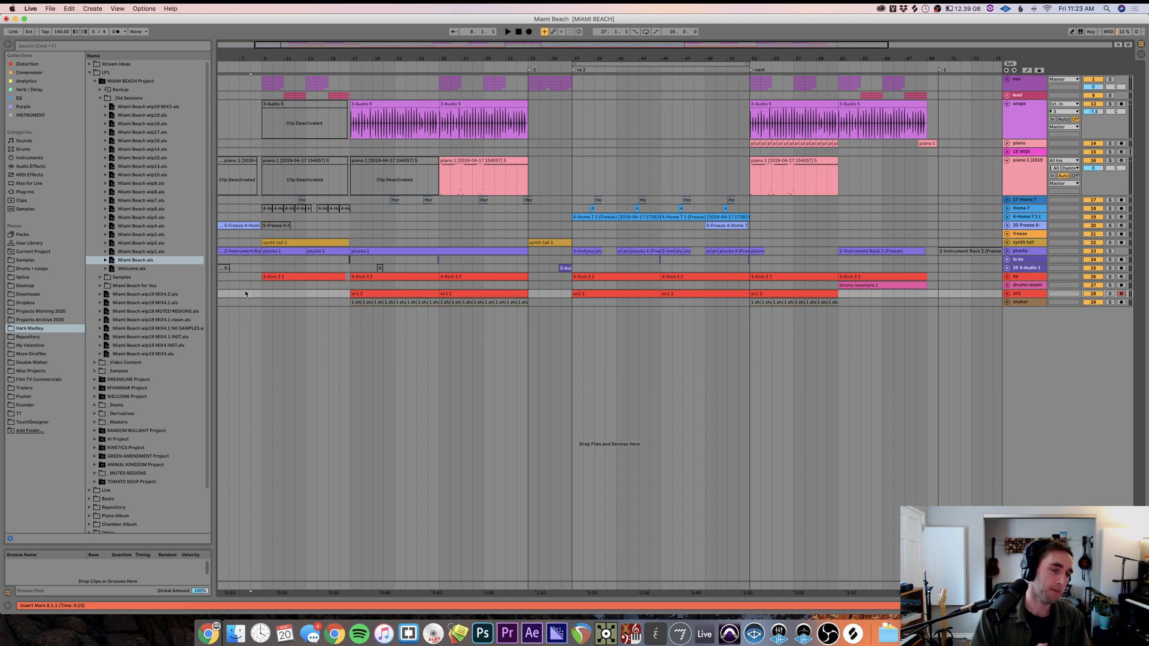
{"action": "left_click", "coordinate": [94, 81]}
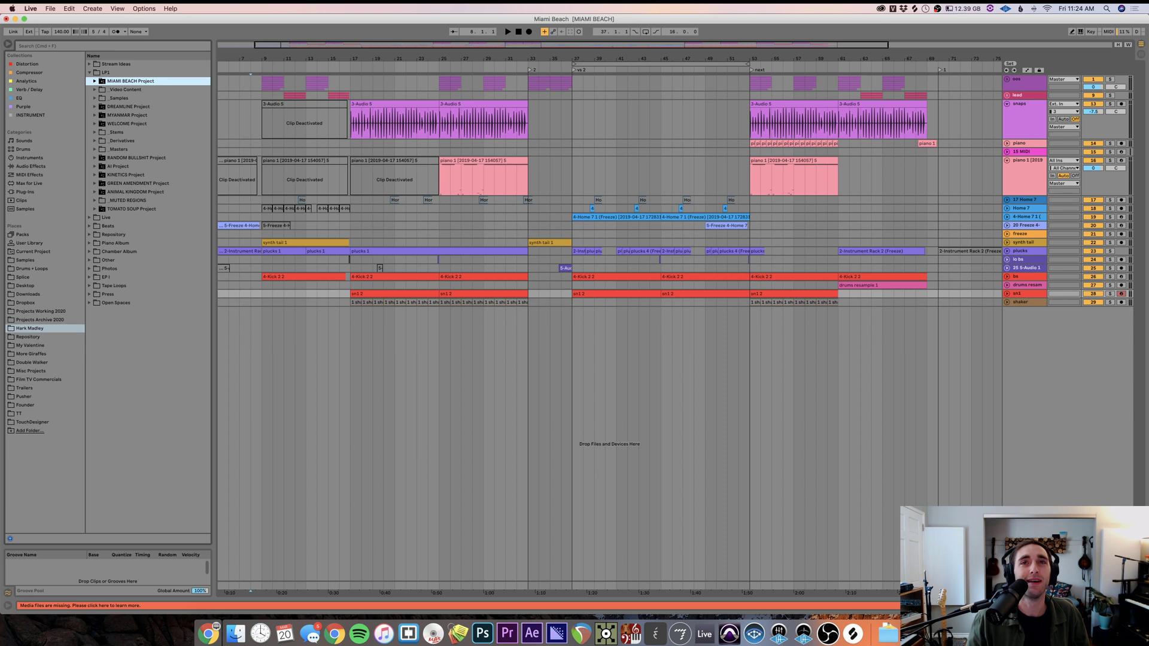
- Open Stardust (fka Myanmar) wip10 MIX4.1.als from the MYANMAR Project folder, discarding the changes to Miami Beach
{"action": "key", "text": "super+Tab"}
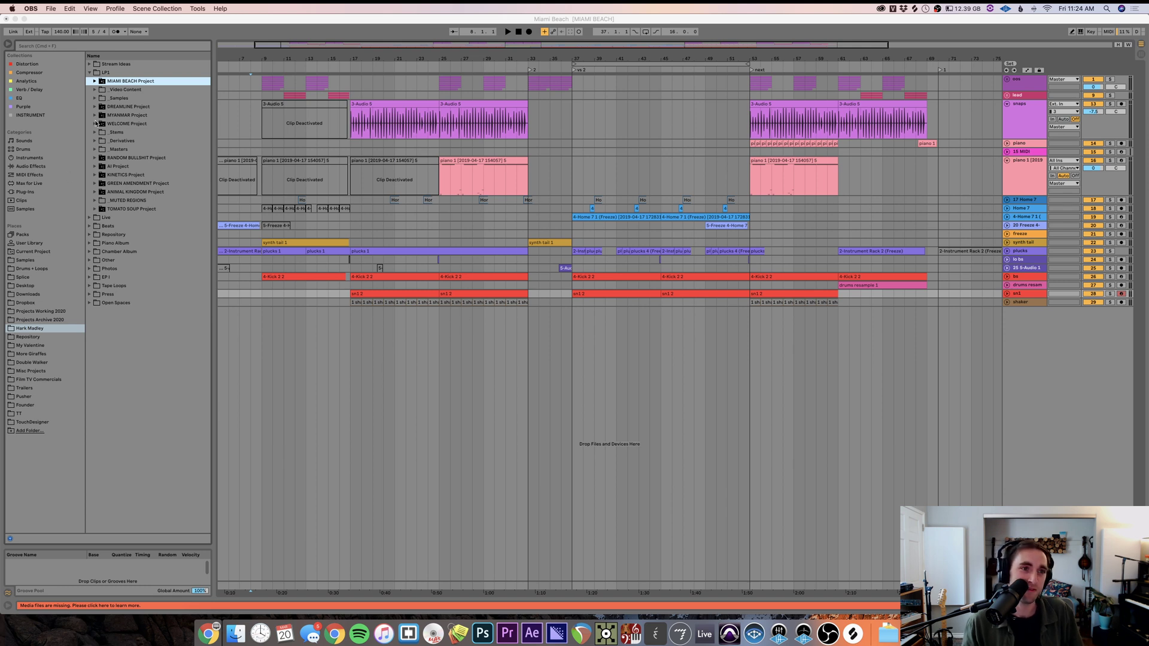
{"action": "left_click", "coordinate": [90, 76]}
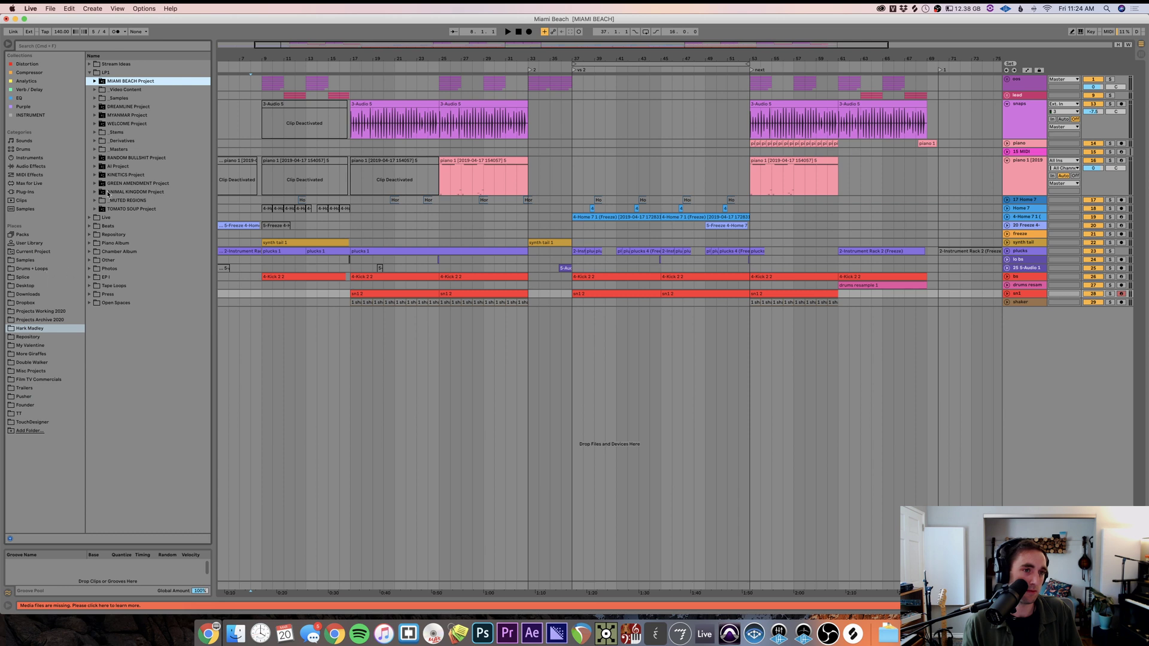
{"action": "left_click", "coordinate": [94, 115]}
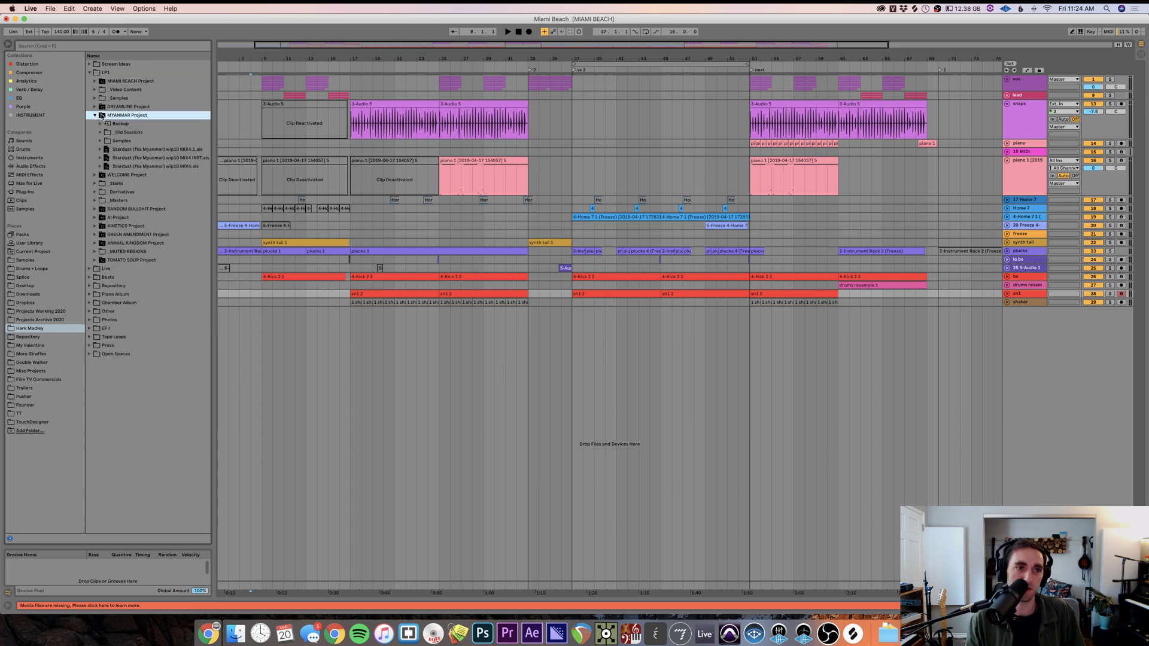
{"action": "right_click", "coordinate": [198, 152]}
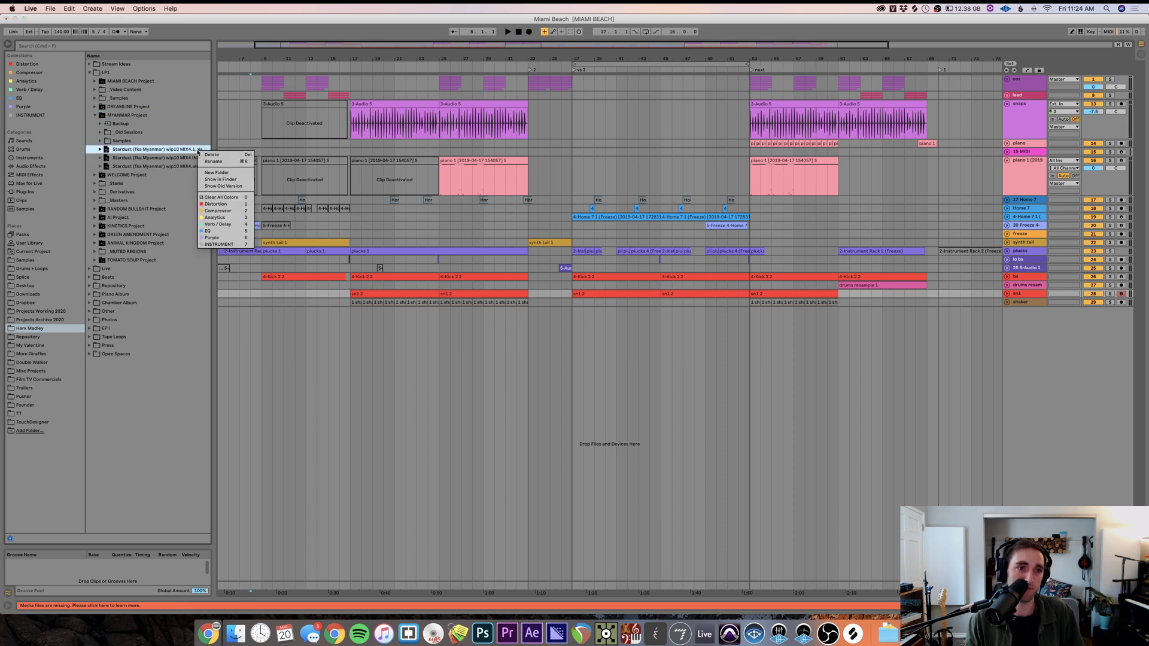
{"action": "left_click", "coordinate": [132, 152]}
{"action": "double_click", "coordinate": [132, 152]}
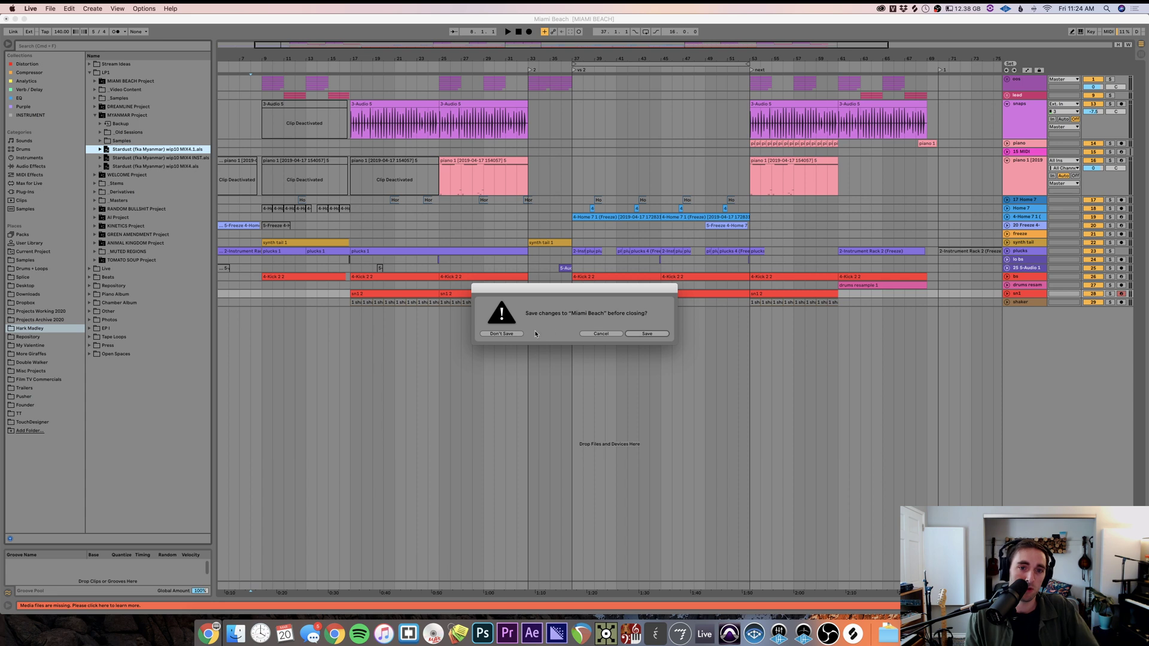
{"action": "left_click", "coordinate": [510, 334]}
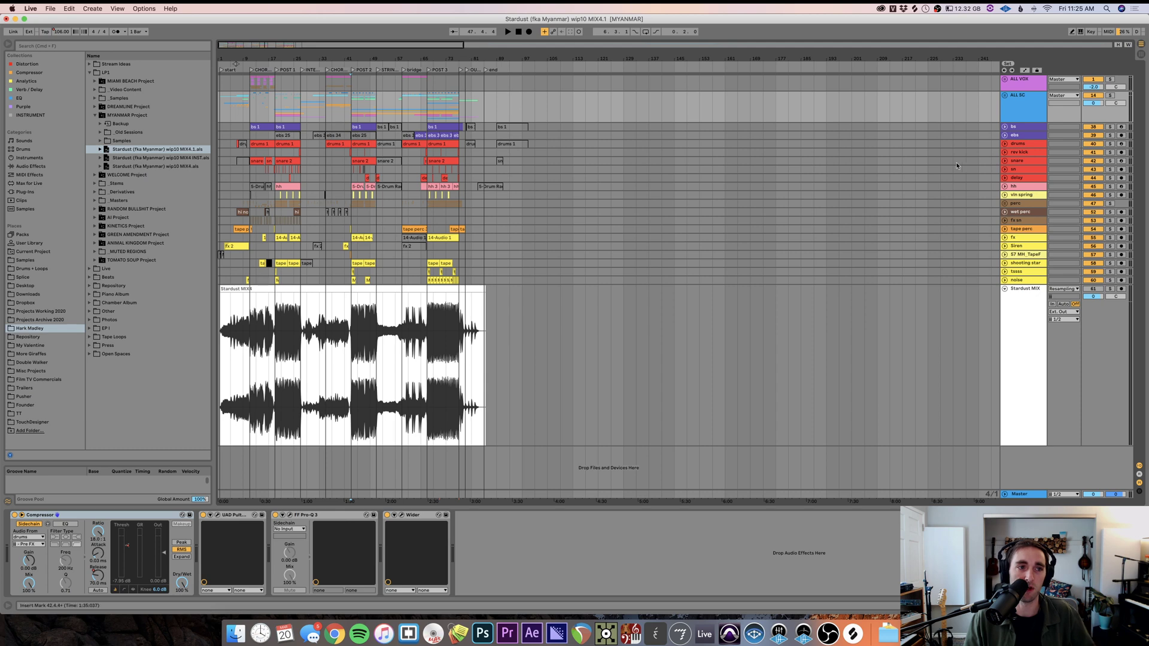
- Fold the Stardust MIX4 reference track and place the insert marker near the start of the arrangement on the noise track
{"action": "left_click", "coordinate": [1005, 289]}
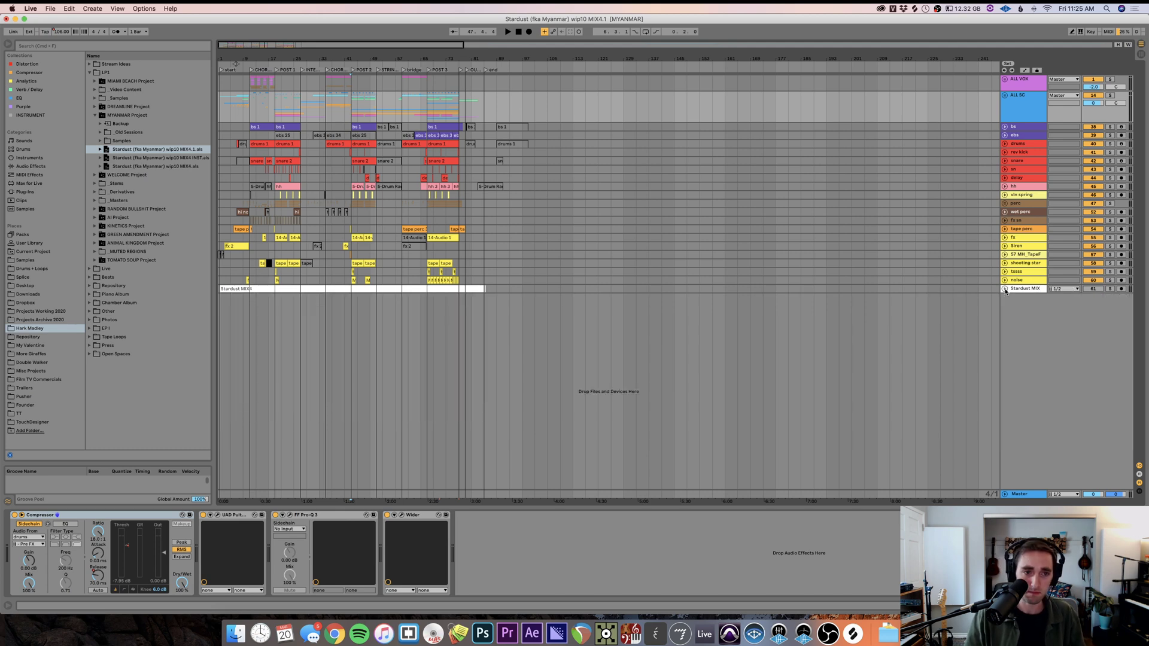
{"action": "left_click", "coordinate": [223, 283]}
{"action": "key", "text": "plus"}
{"action": "key", "text": "plus"}
{"action": "key", "text": "plus"}
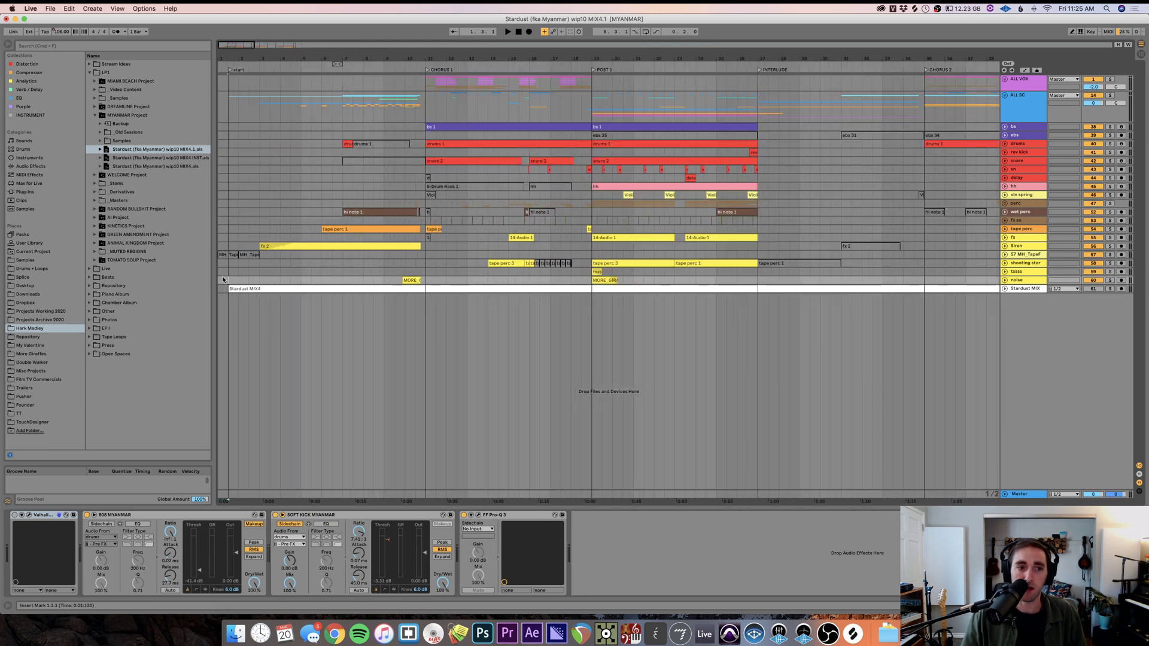
- Show the INSTRUMENT collection in the browser and select Wavetable
{"action": "left_click", "coordinate": [47, 115]}
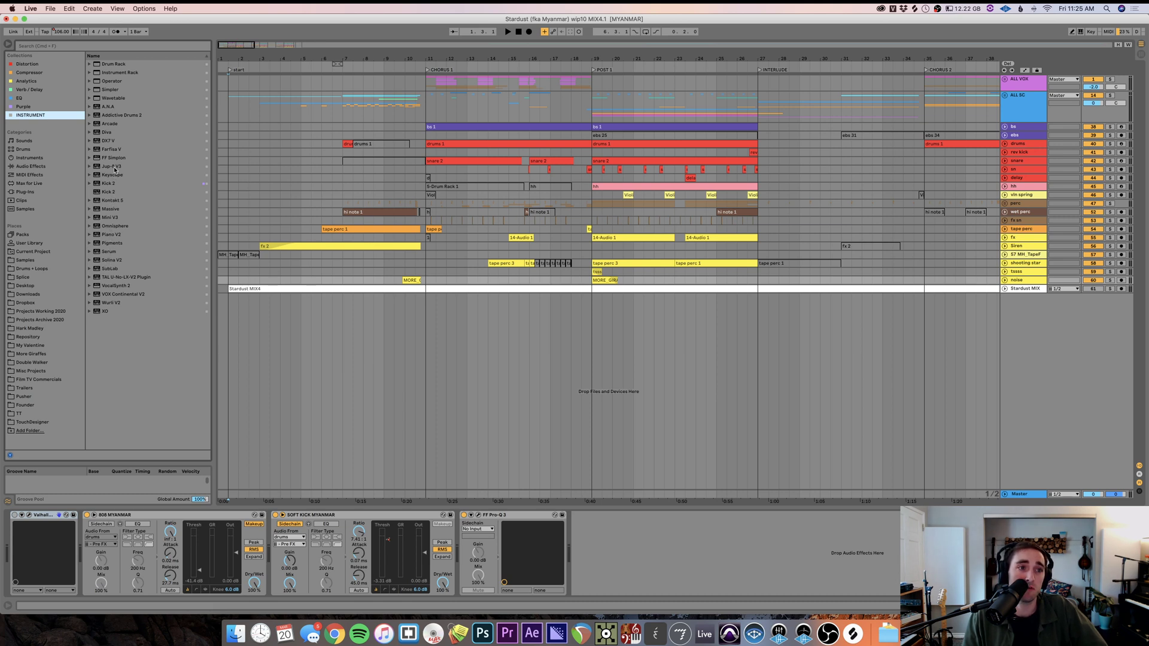
{"action": "left_click", "coordinate": [112, 100]}
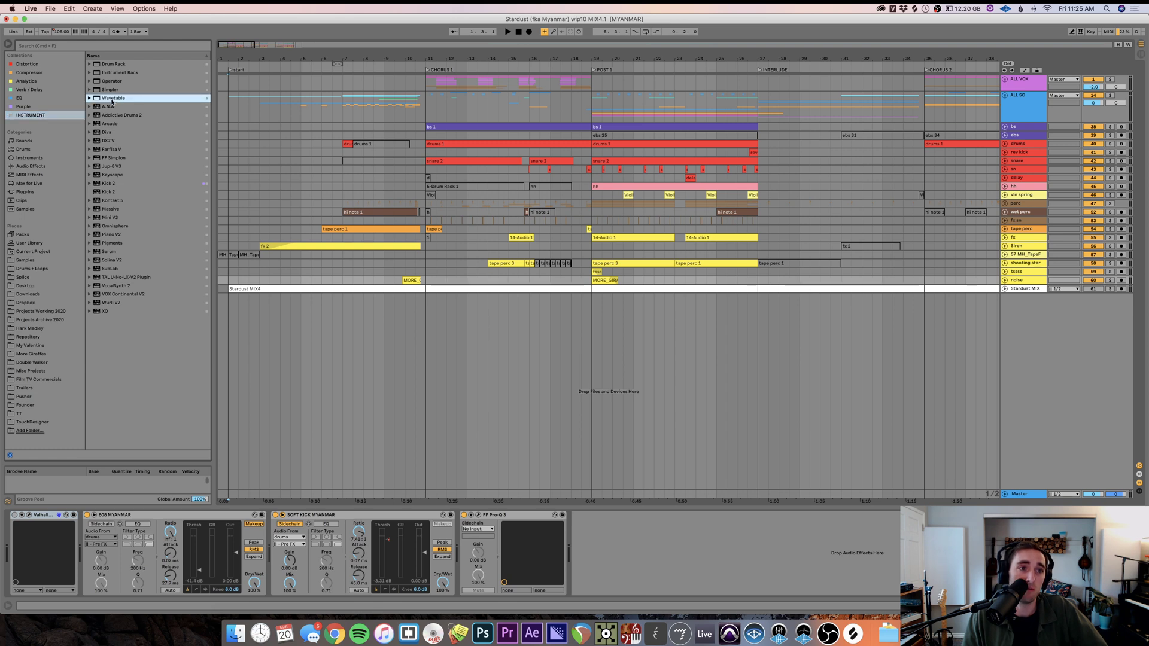
- Select SubLab and Serum in the instrument list, and place the insert marker at the arrangement's start on the noise track
{"action": "left_click", "coordinate": [111, 271]}
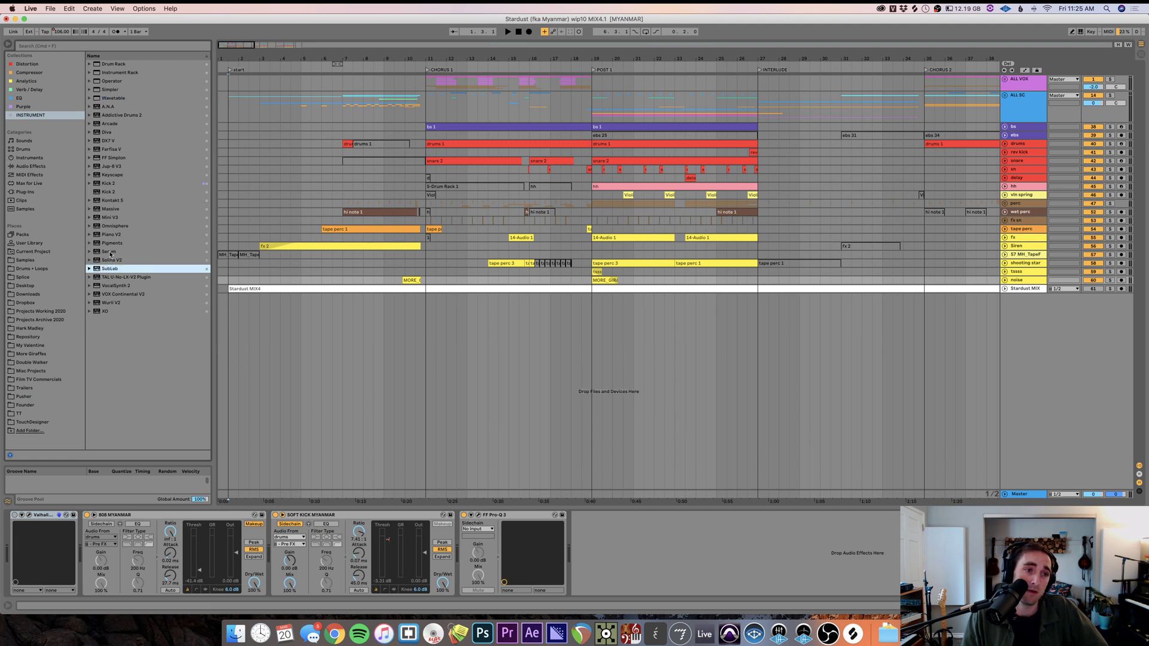
{"action": "left_click", "coordinate": [110, 252]}
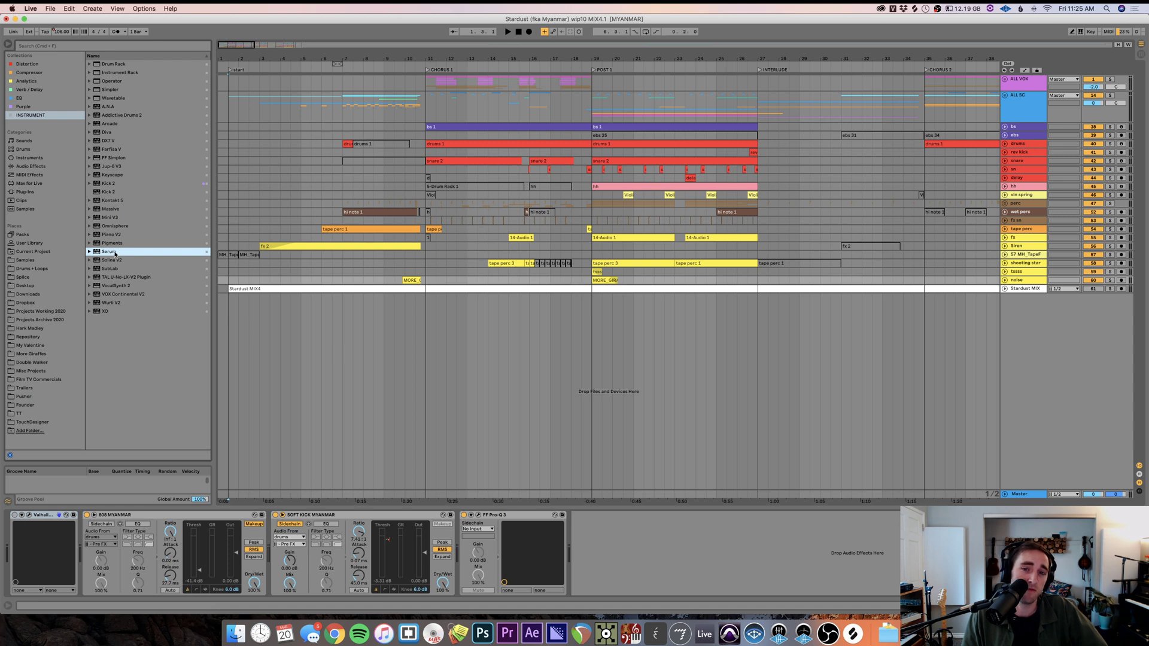
{"action": "left_click", "coordinate": [229, 284]}
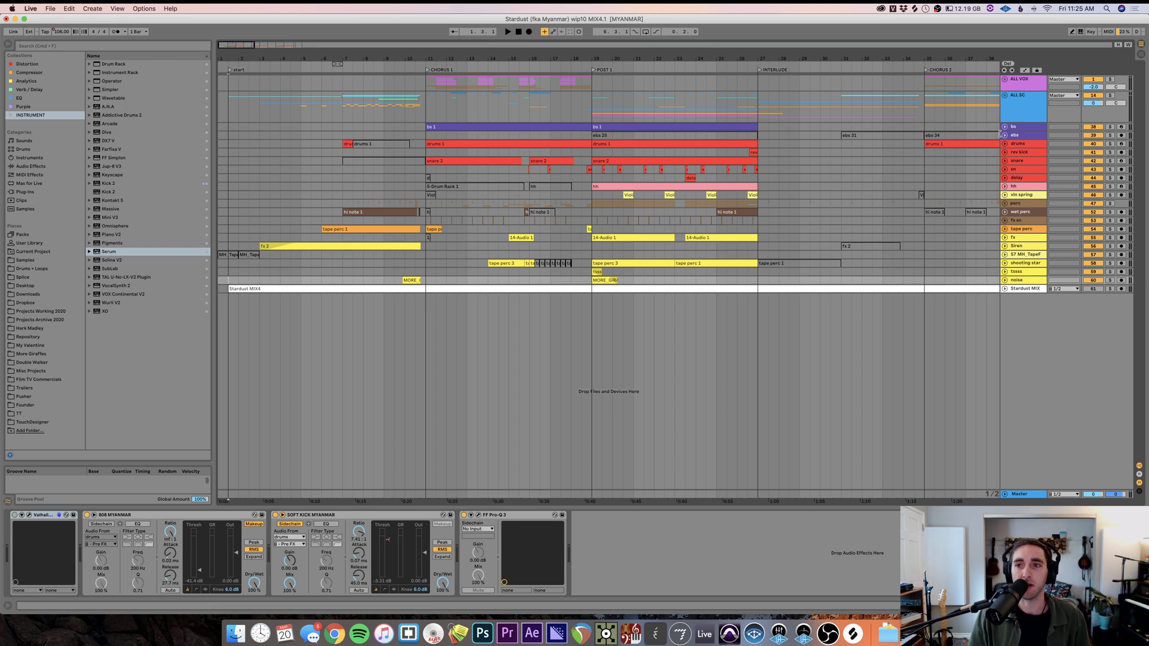
- Play the song from the start and show the Master track's effect chain
{"action": "left_click", "coordinate": [1005, 95]}
{"action": "left_click", "coordinate": [1004, 96]}
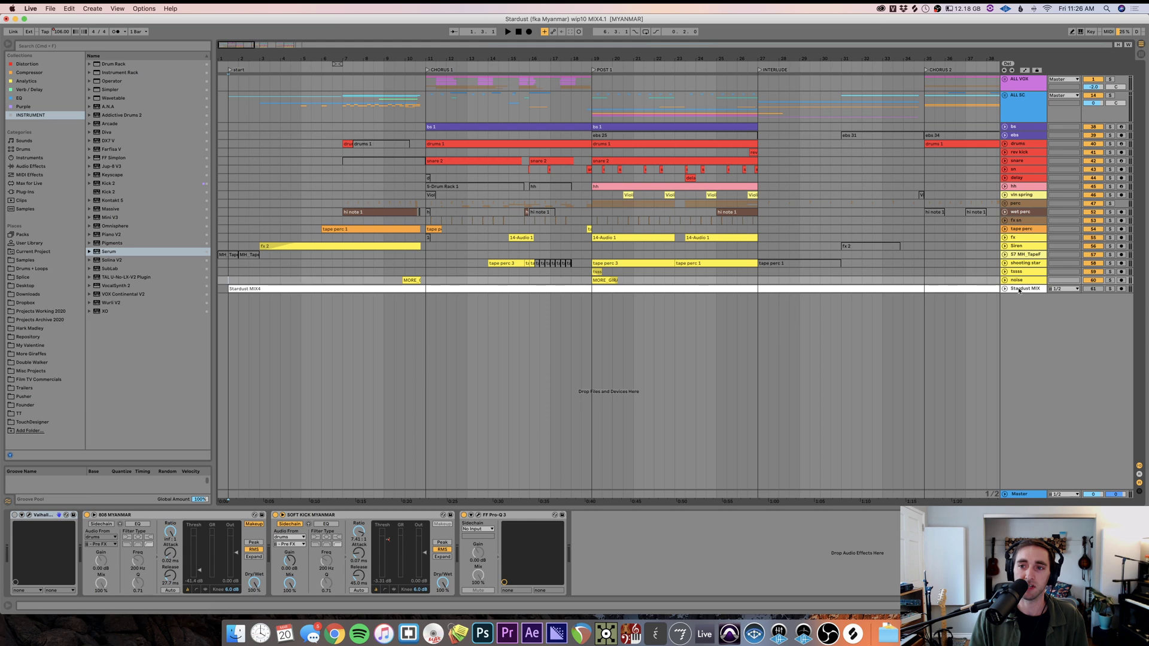
{"action": "left_click", "coordinate": [1005, 290]}
{"action": "left_click", "coordinate": [1006, 290]}
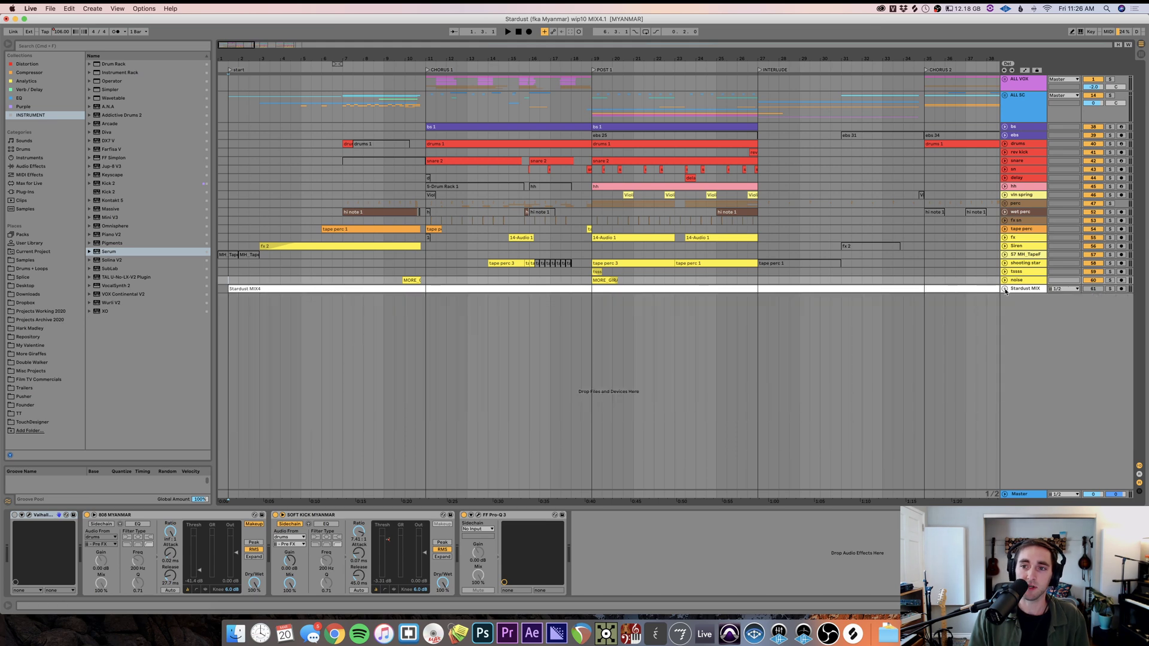
{"action": "key", "text": "space"}
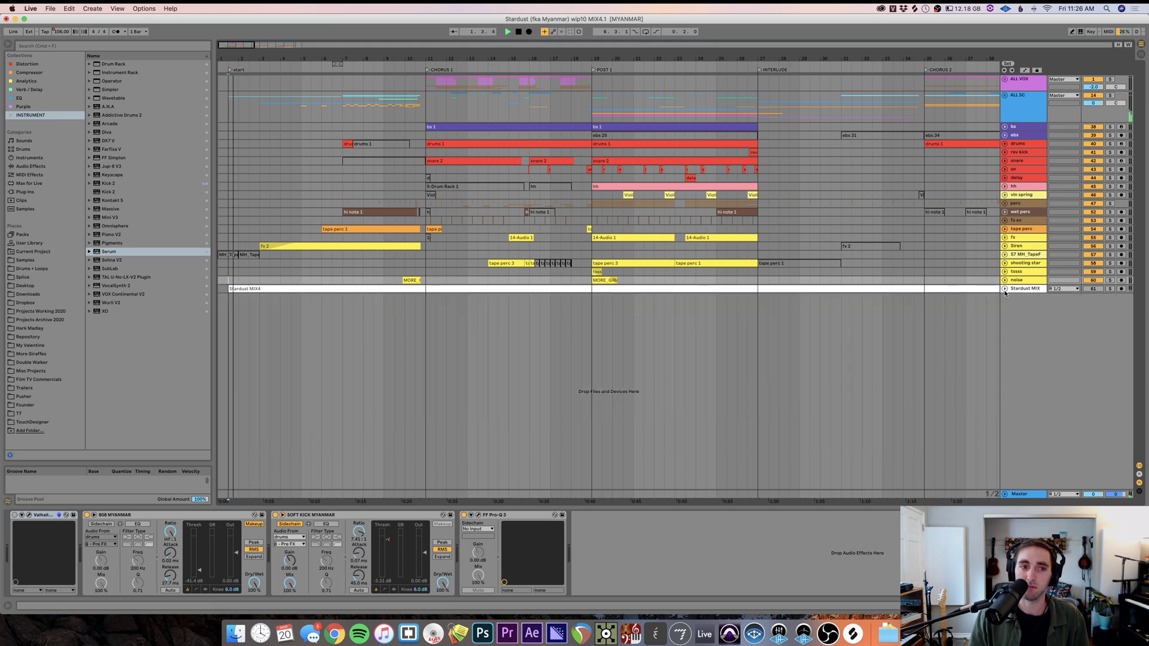
{"action": "left_click", "coordinate": [1024, 494]}
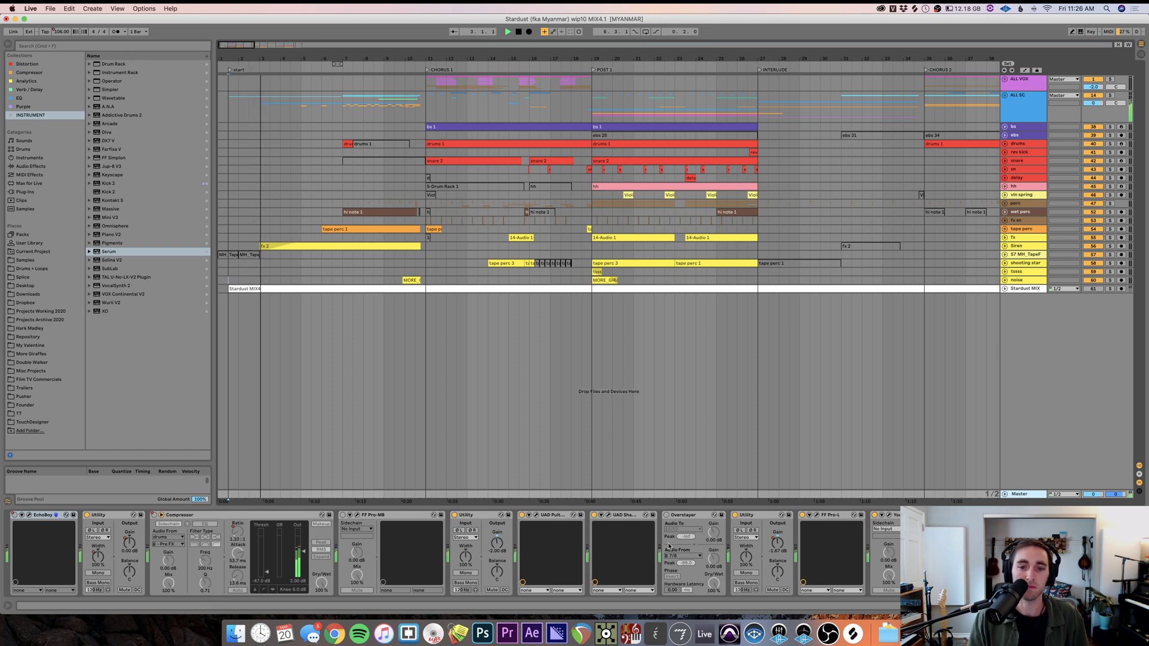
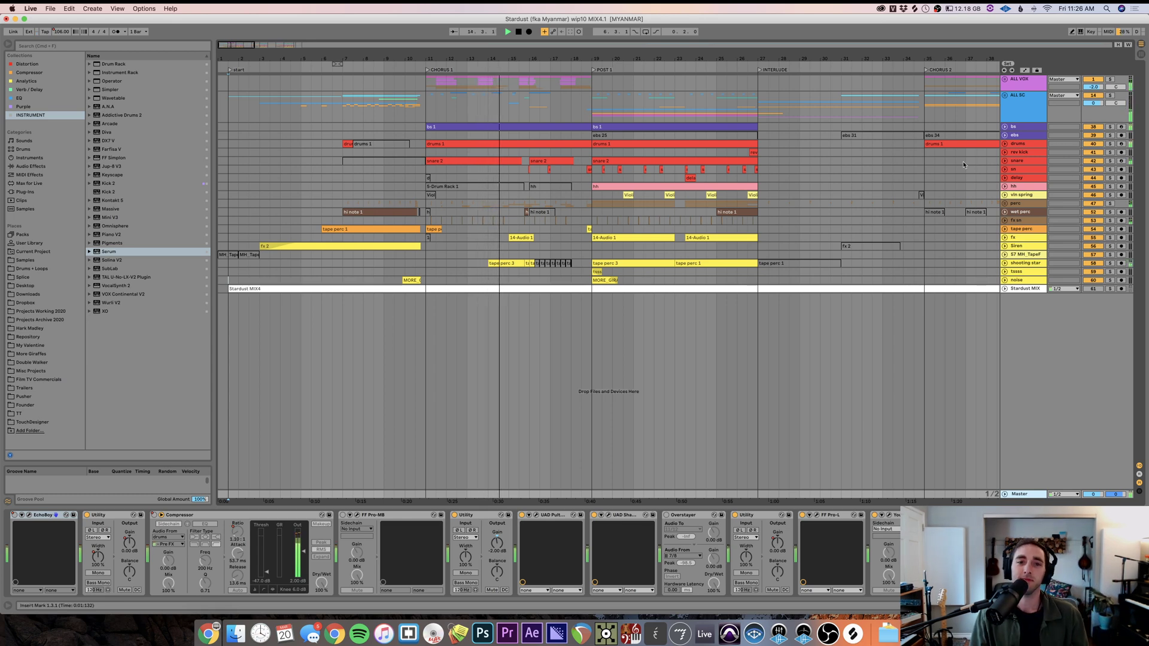
- Unfold the ALL VOX group and zoom in on the Chorus 1 vocal clips
{"action": "left_click", "coordinate": [1005, 79]}
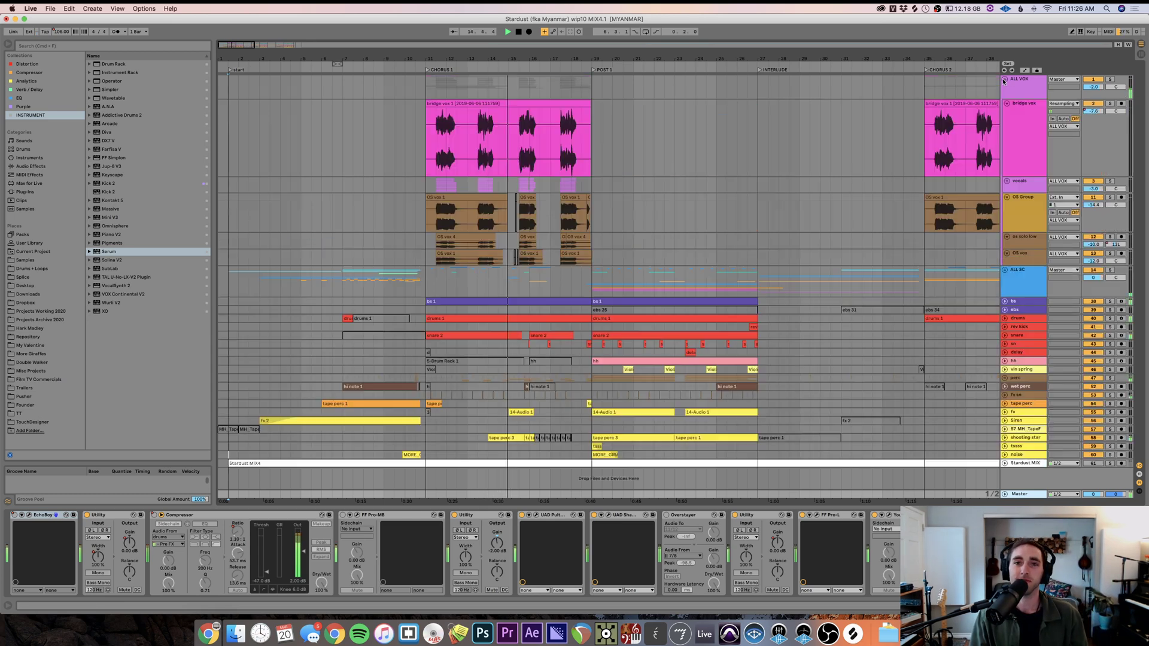
{"action": "left_click", "coordinate": [469, 213]}
{"action": "key", "text": "plus"}
{"action": "key", "text": "plus"}
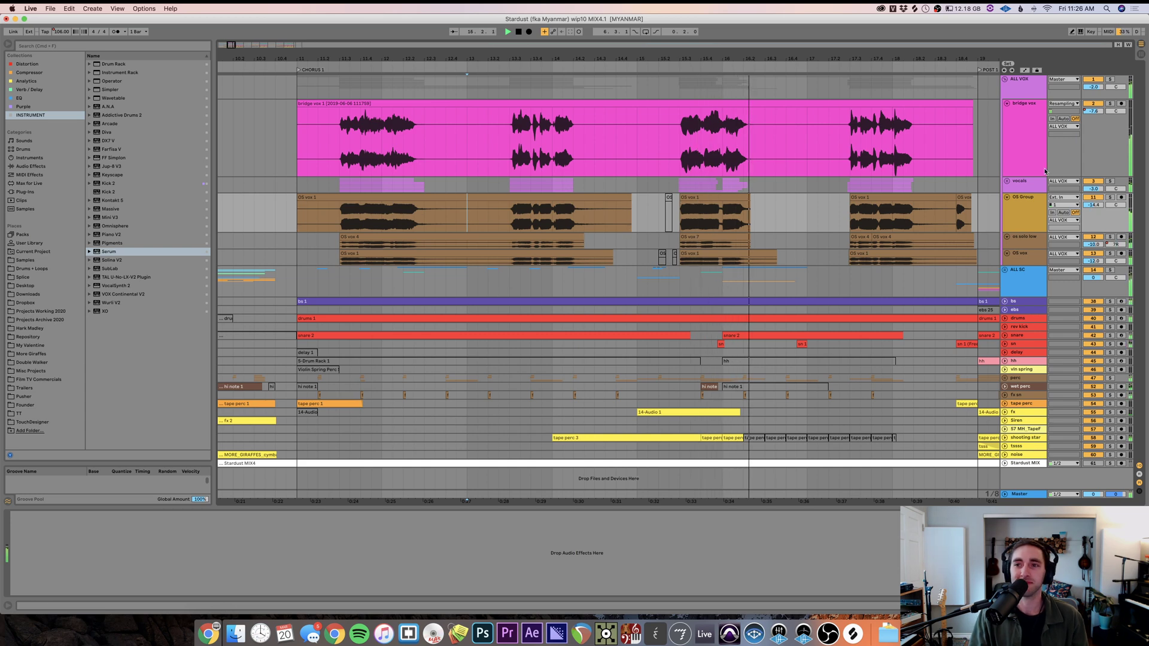
- Reduce the height of the bridge vox track and unfold the vocals group
{"action": "left_click_drag", "start_coordinate": [1038, 177], "coordinate": [1038, 146]}
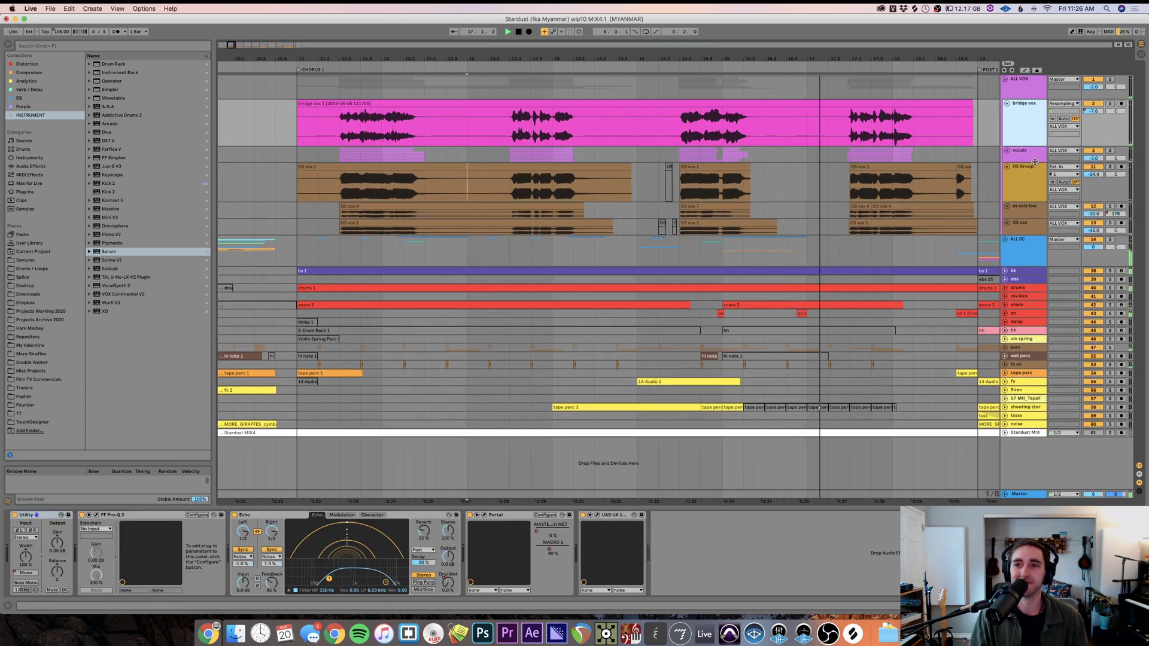
{"action": "left_click", "coordinate": [1034, 155]}
{"action": "key", "text": "Right"}
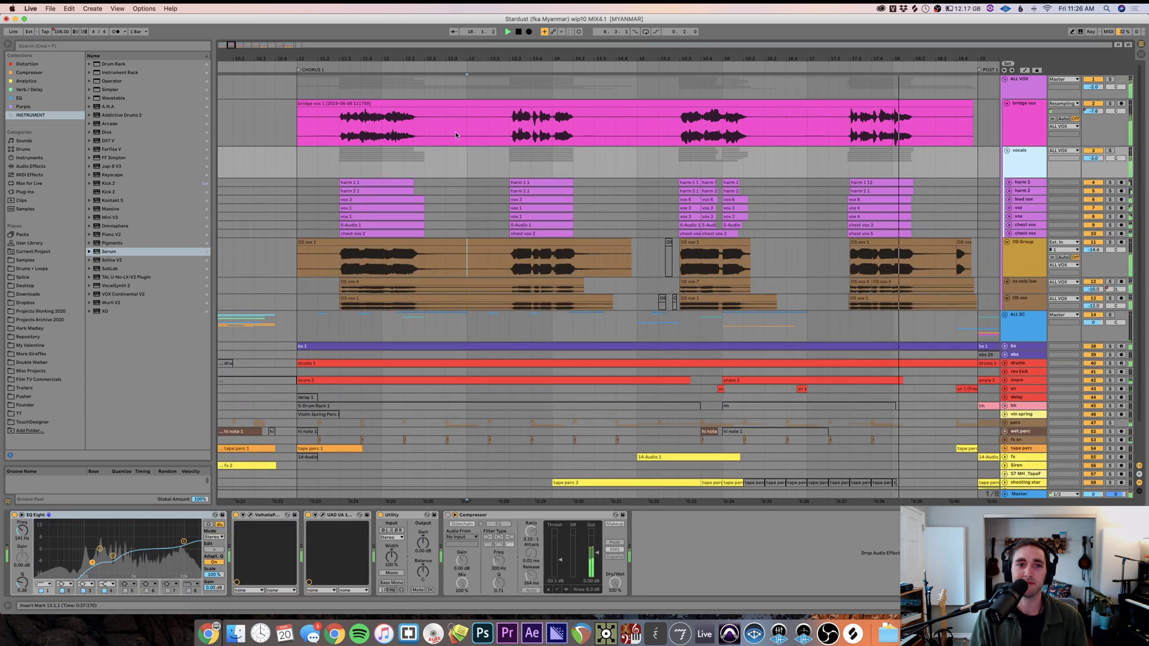
- Place the insert marker at the start of Chorus 1 on the bridge vox track and unfold the ALL SC group
{"action": "left_click", "coordinate": [301, 132]}
{"action": "left_click", "coordinate": [1006, 347]}
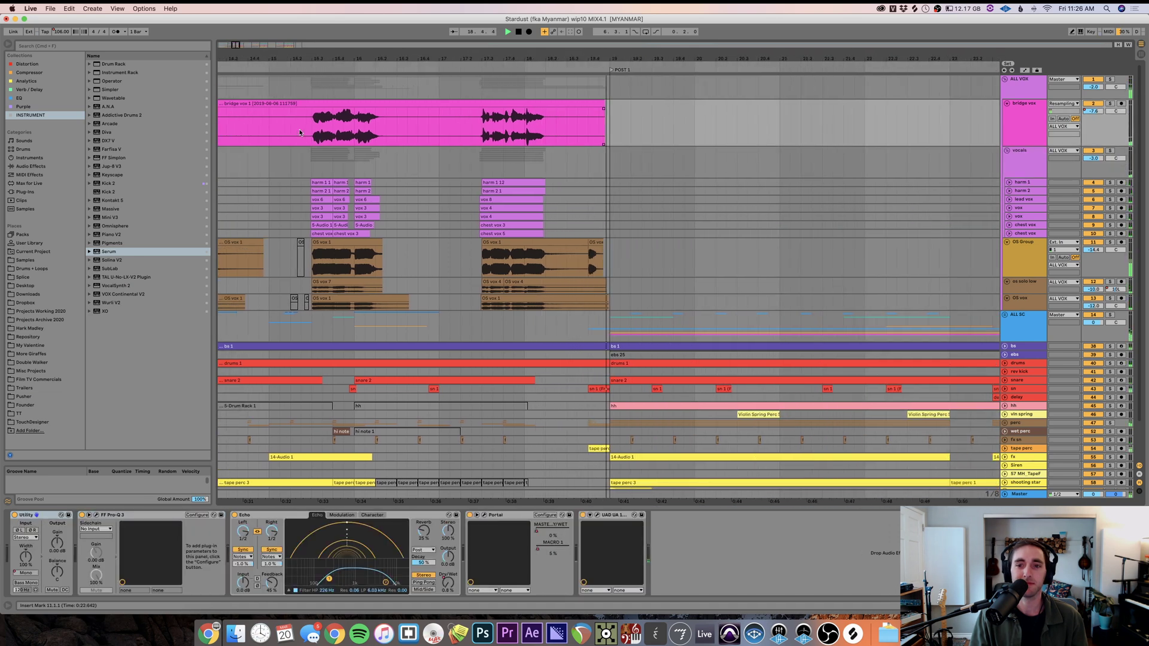
{"action": "left_click", "coordinate": [1005, 315]}
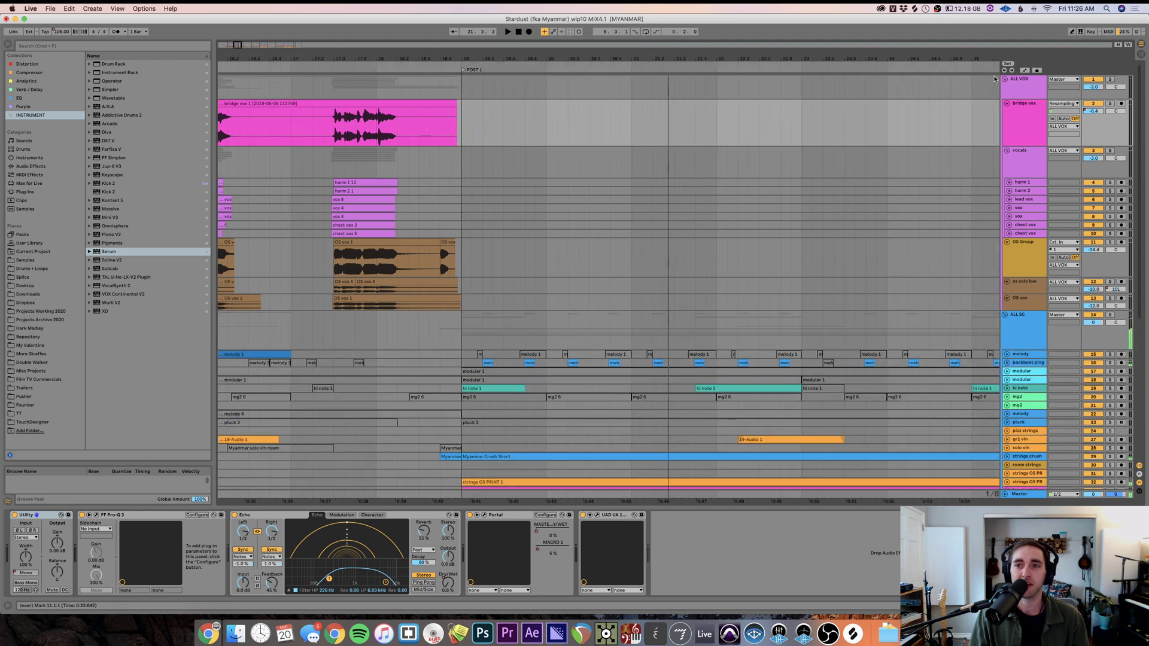
- Fold the ALL VOX and ALL SC groups, and select the Overstayer device in the Master effect chain
{"action": "left_click", "coordinate": [1006, 81]}
{"action": "left_click", "coordinate": [1006, 96]}
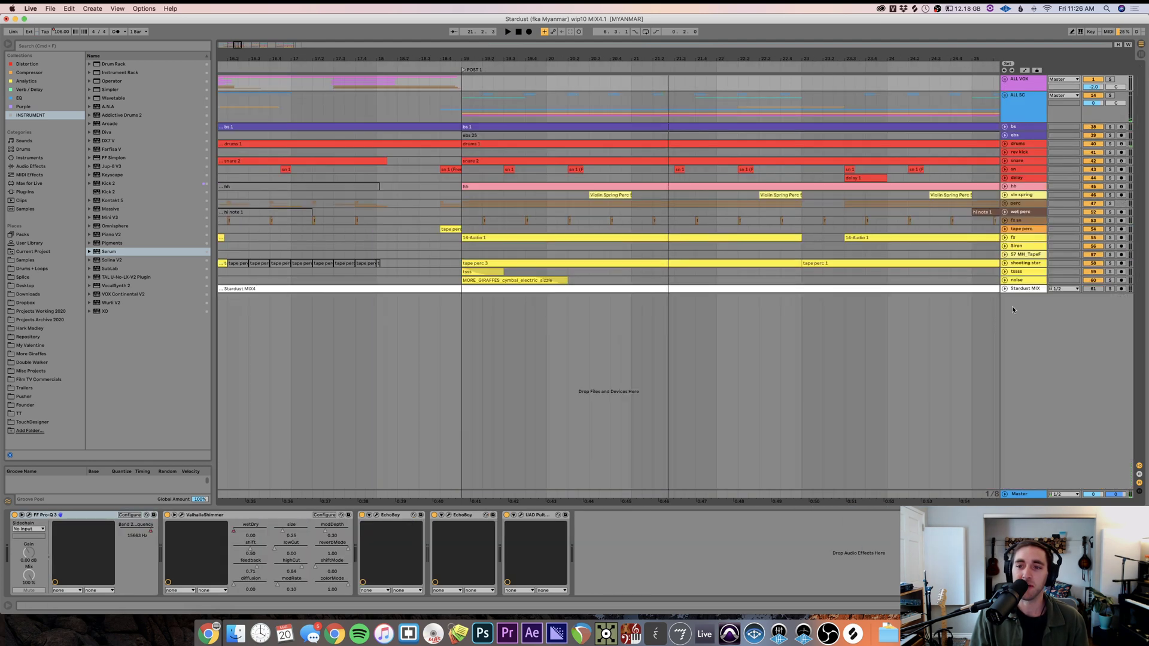
{"action": "left_click", "coordinate": [1025, 494]}
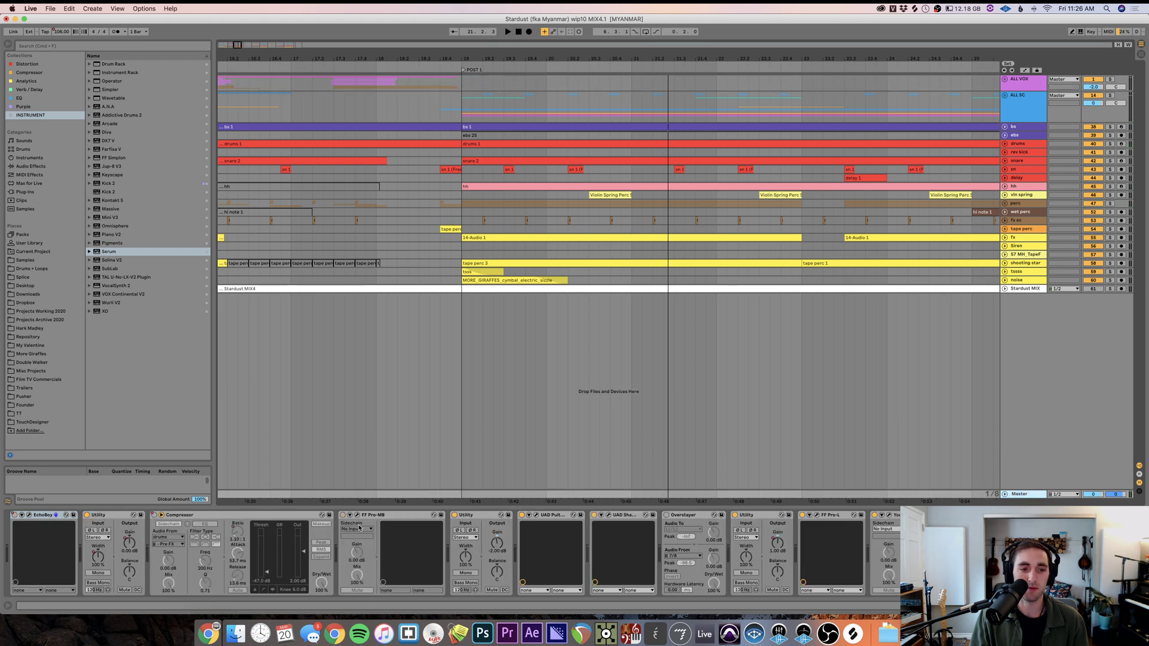
{"action": "left_click", "coordinate": [705, 516]}
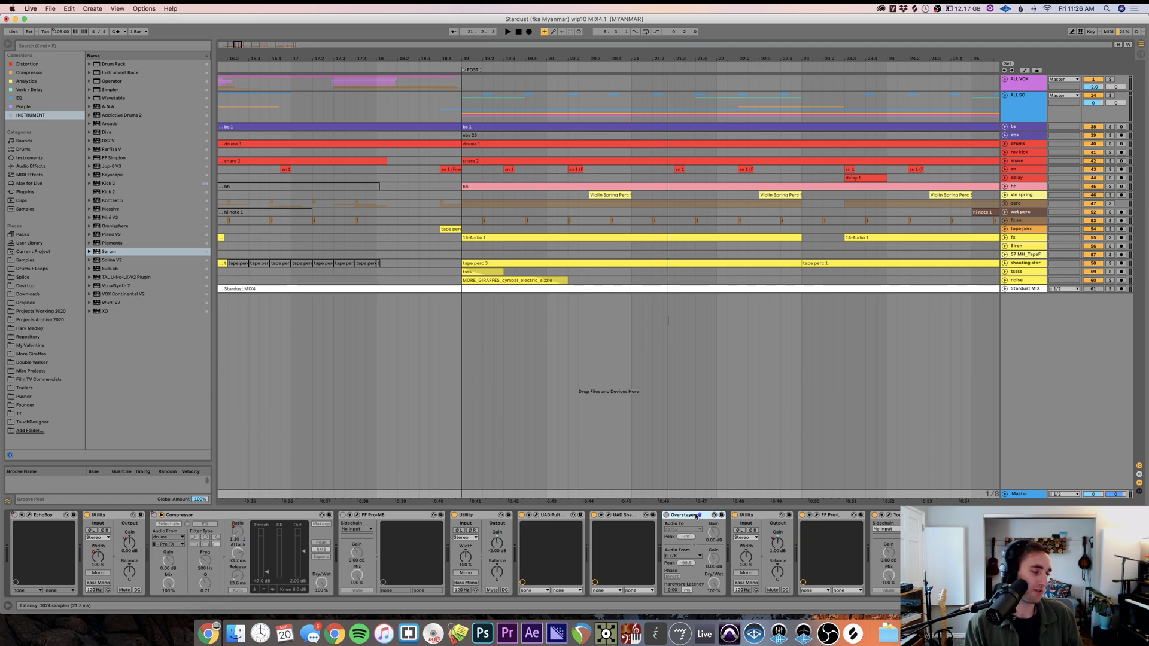
- Place the insert marker at the start of POST 1 on the ALL SC group and select the group's track
{"action": "left_click", "coordinate": [437, 246]}
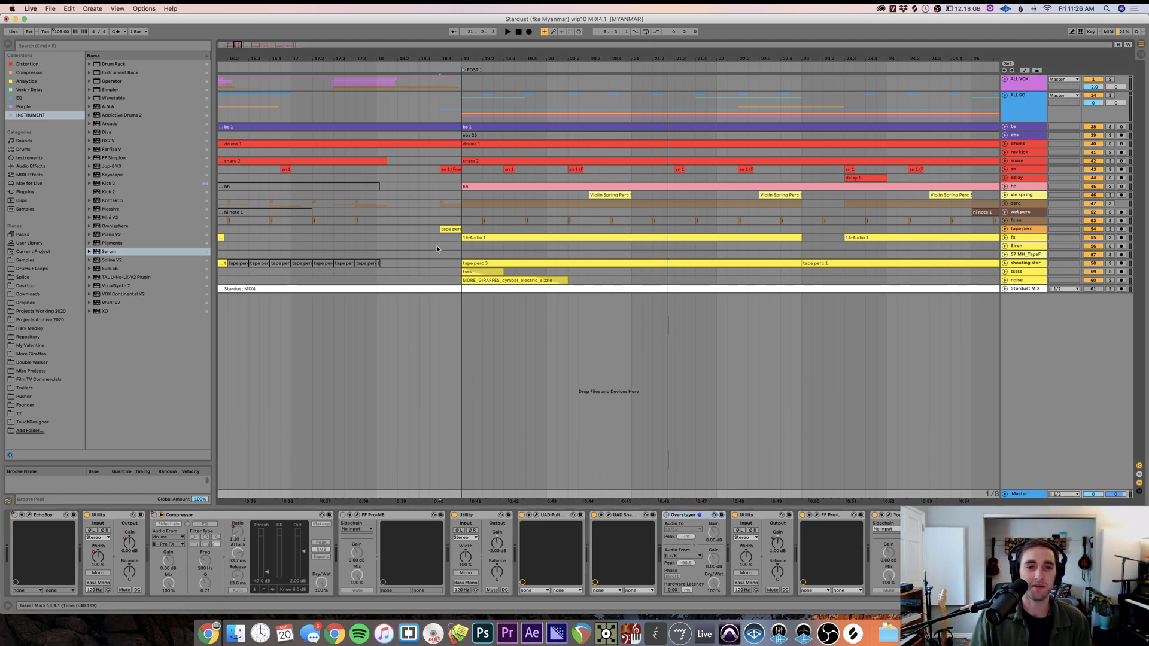
{"action": "scroll", "coordinate": [436, 246], "scroll_direction": "down", "scroll_amount": 5}
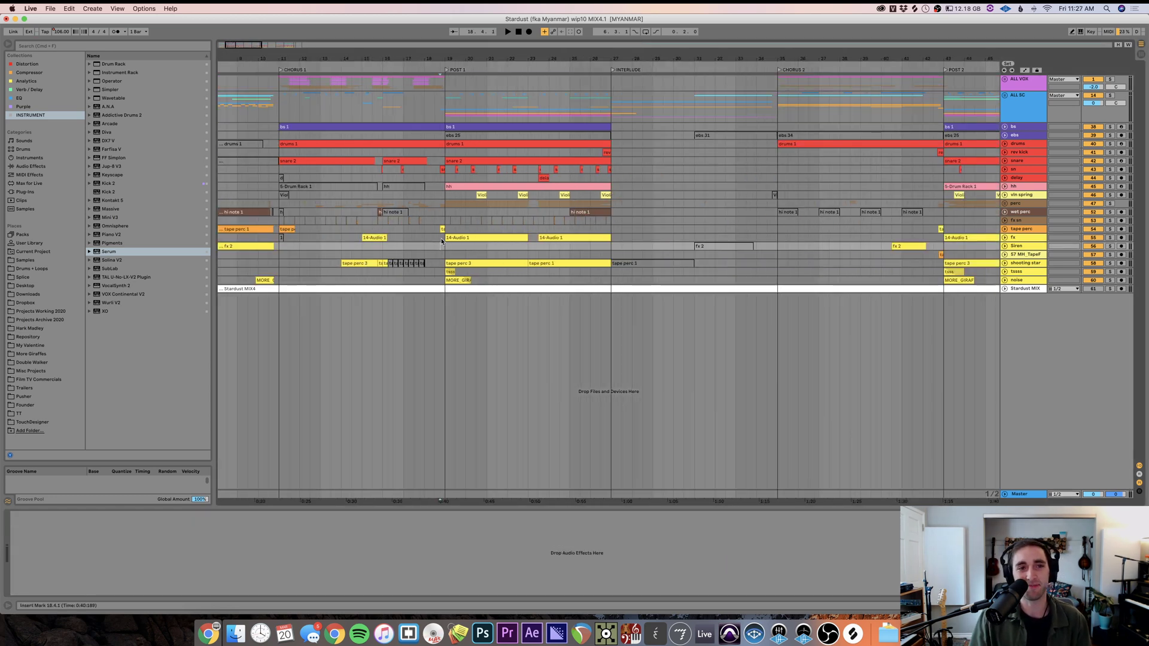
{"action": "left_click", "coordinate": [446, 112]}
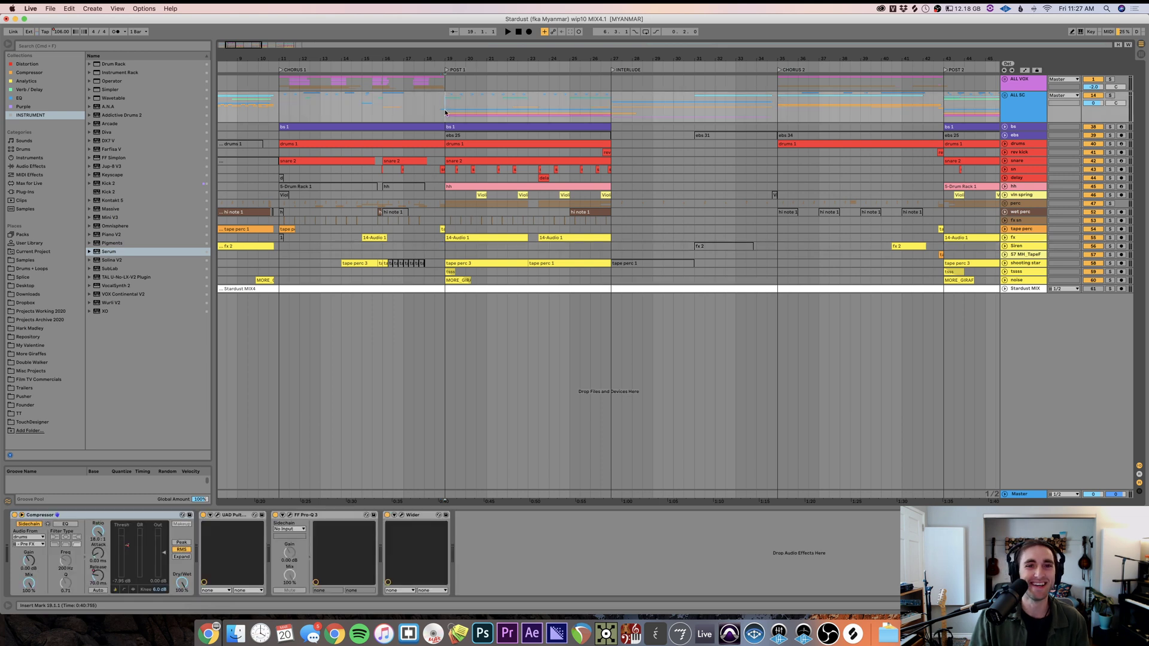
{"action": "left_click", "coordinate": [1019, 89]}
{"action": "left_click", "coordinate": [1018, 97]}
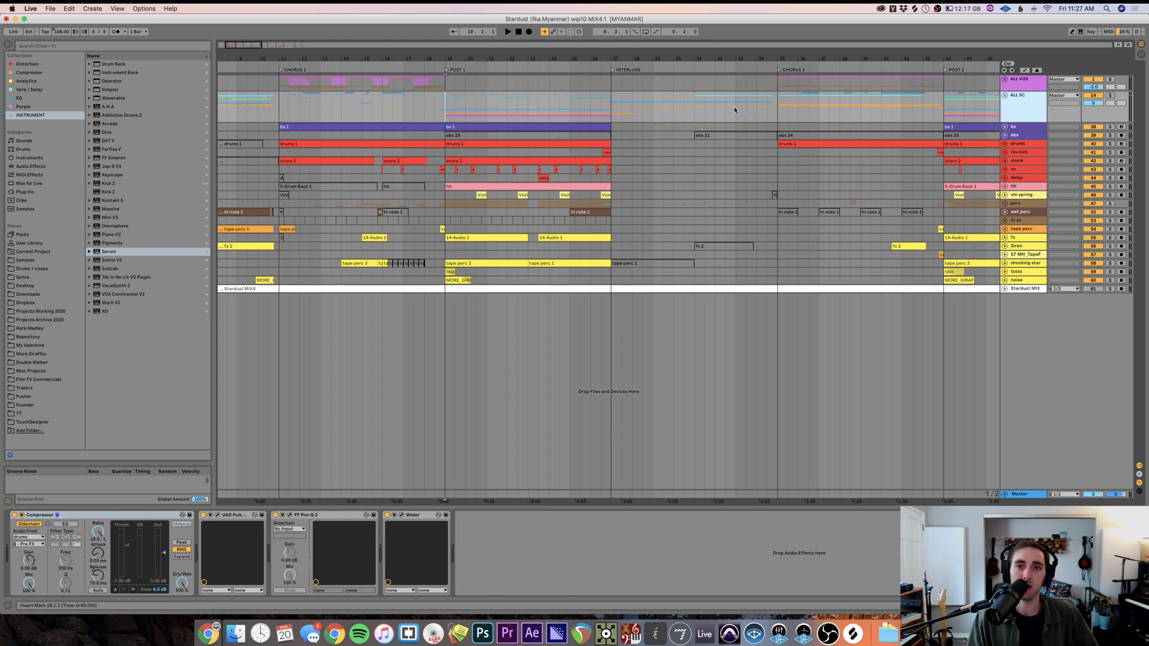
- Play the soloed ALL SC group from bar 75 in POST 3 and select its sidechain Compressor
{"action": "scroll", "coordinate": [709, 119], "scroll_direction": "right", "scroll_amount": 15}
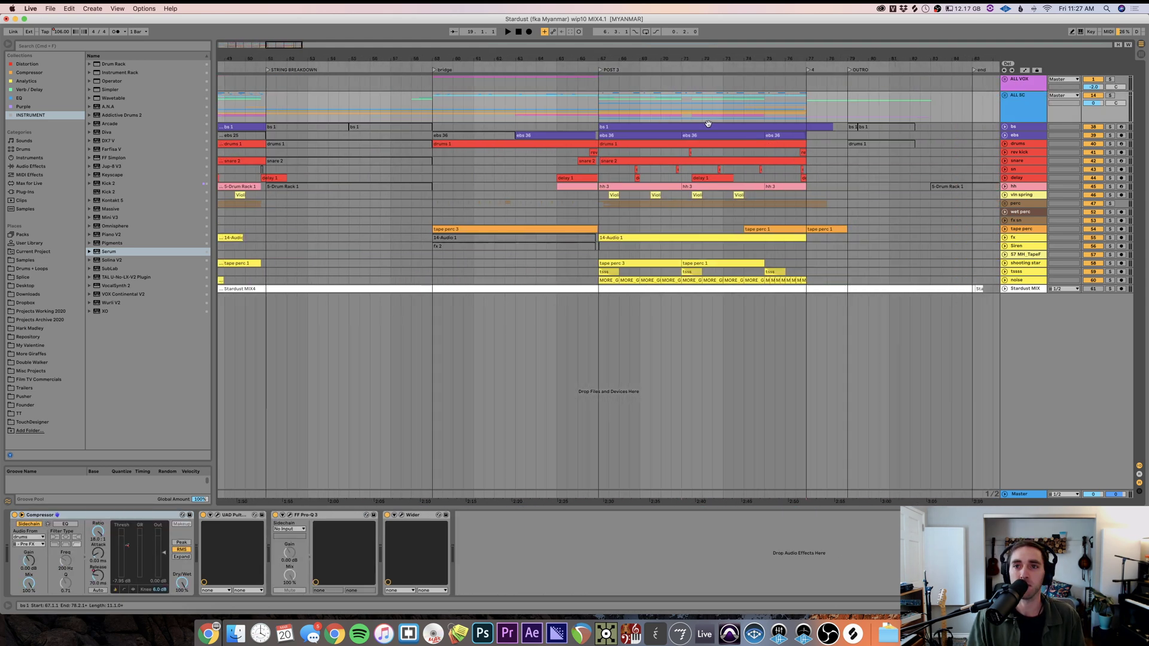
{"action": "scroll", "coordinate": [708, 124], "scroll_direction": "right", "scroll_amount": 6}
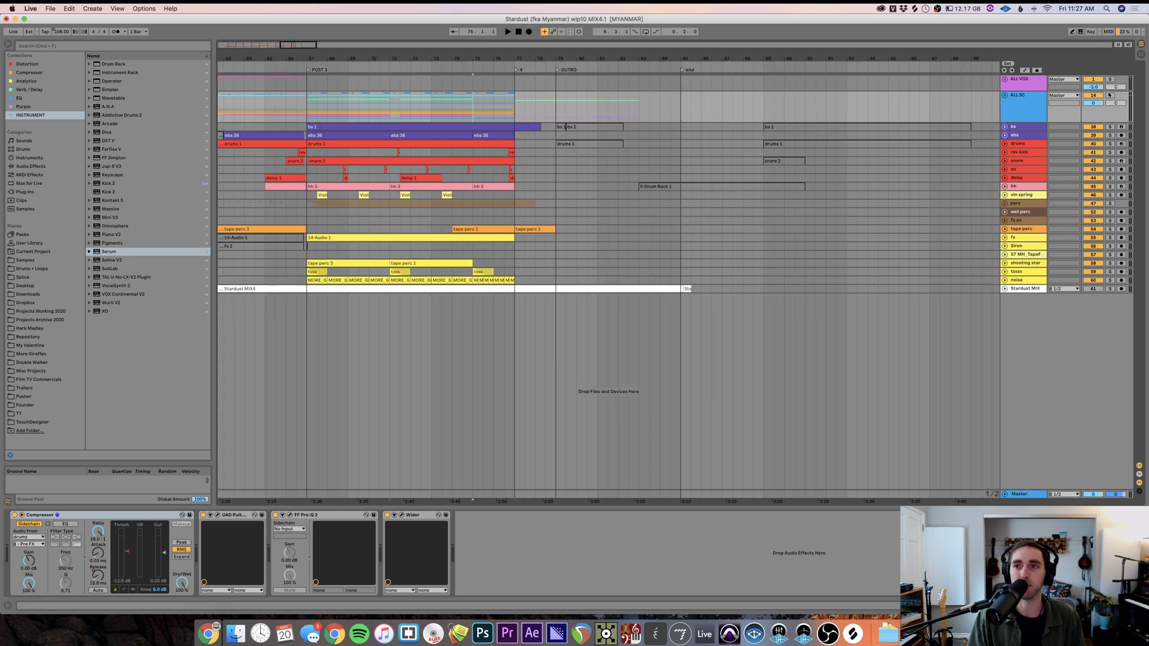
{"action": "key", "text": "space"}
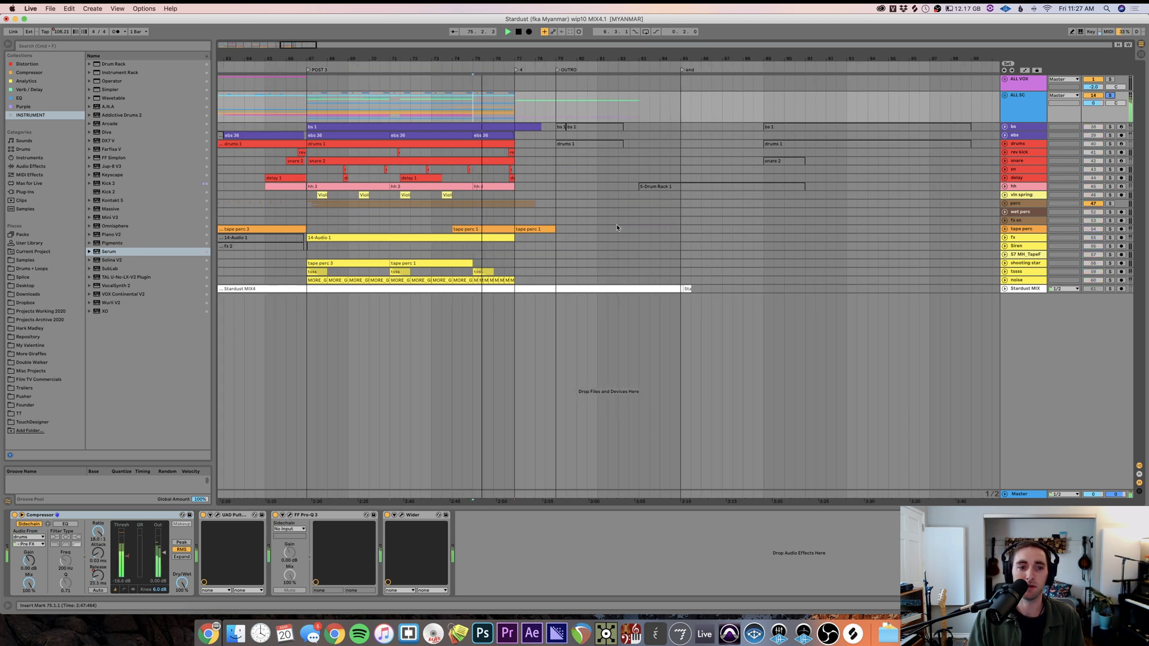
{"action": "left_click", "coordinate": [1025, 103]}
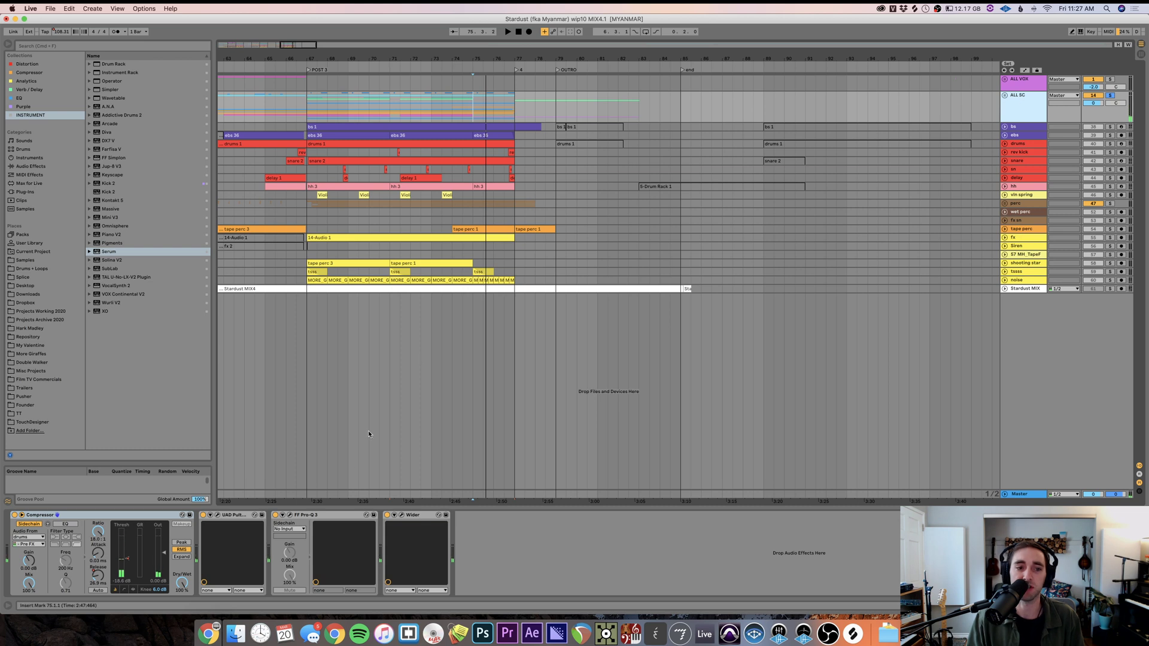
{"action": "left_click", "coordinate": [75, 523]}
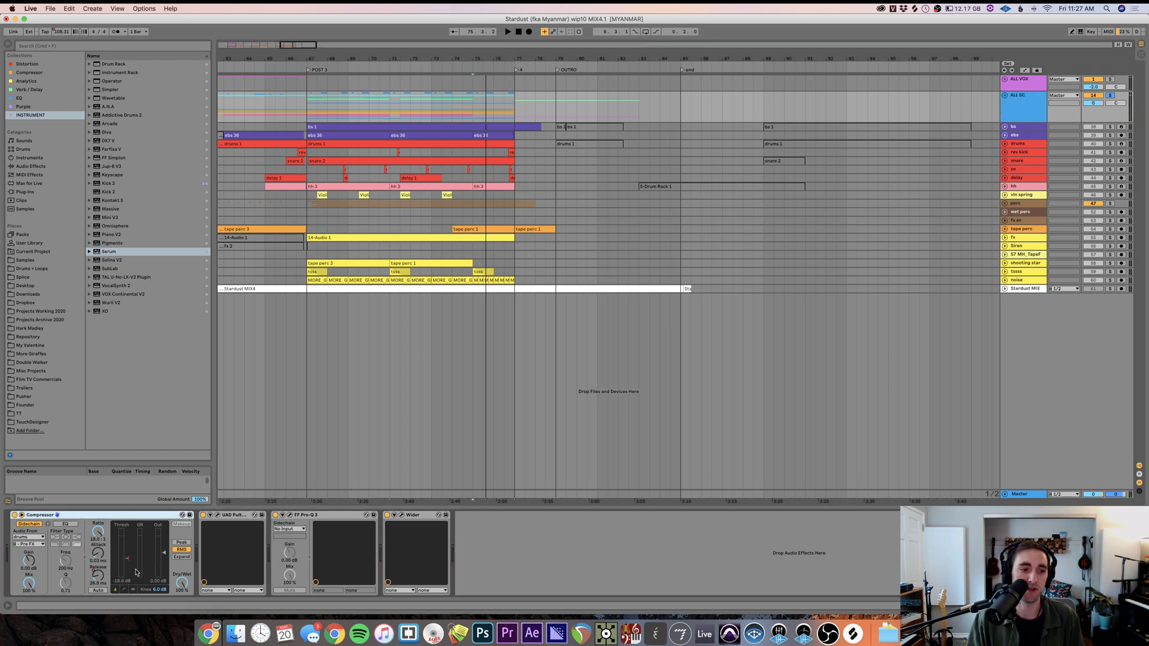
- Show the ALL SC Compressor's Release automation in the unfolded group and play the transition out of POST 3
{"action": "key", "text": "a"}
{"action": "left_click", "coordinate": [1005, 96]}
{"action": "left_click", "coordinate": [467, 143]}
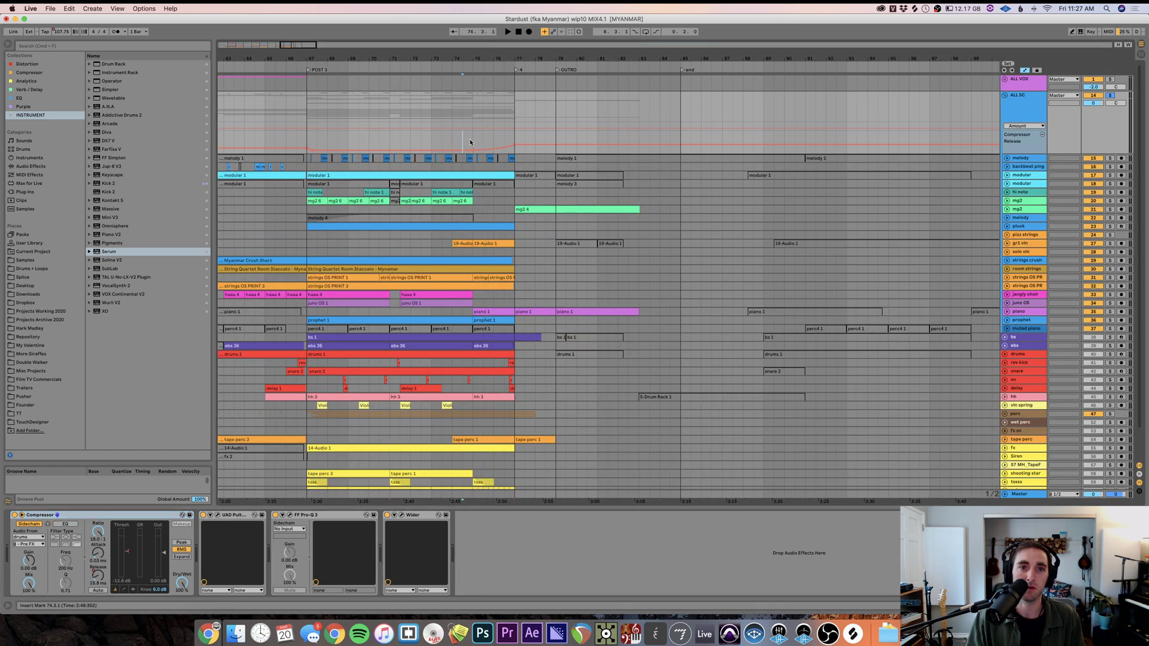
{"action": "scroll", "coordinate": [471, 142], "scroll_direction": "up", "scroll_amount": 5}
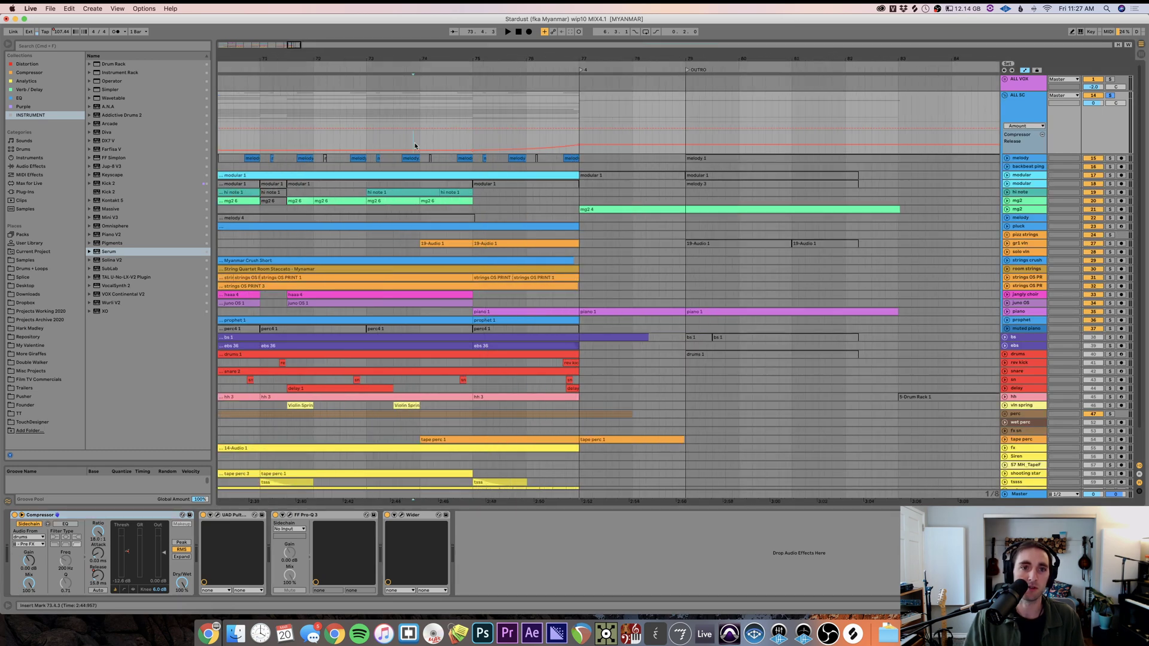
{"action": "key", "text": "space"}
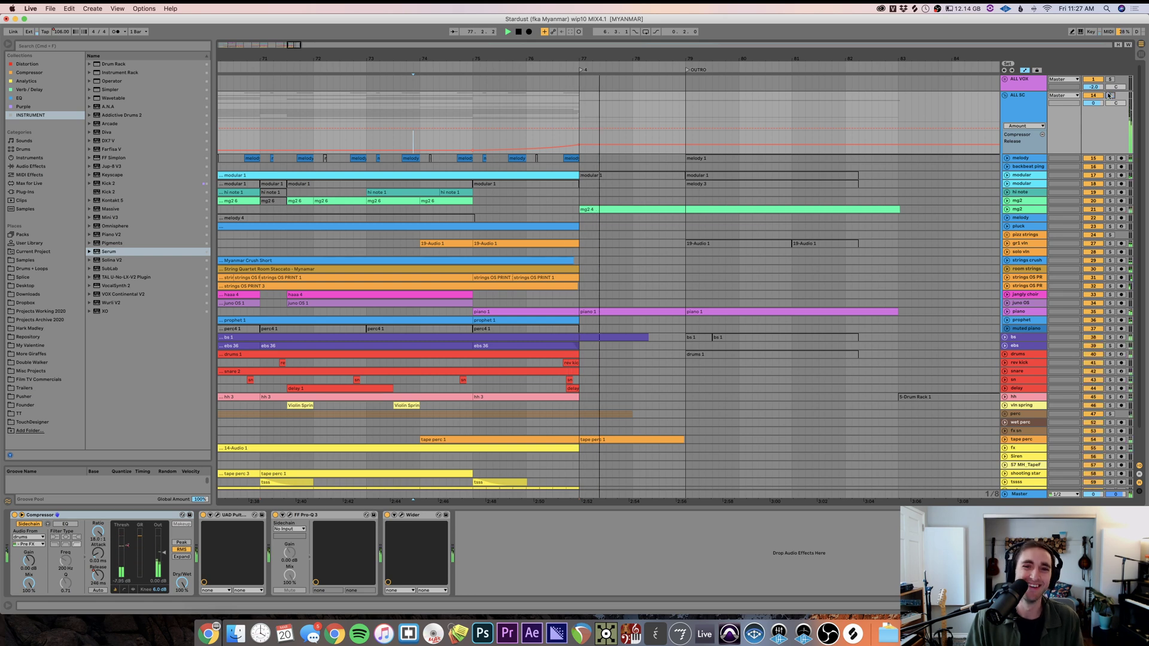
- Show the perc track's effect chain and fold the ALL SC group in the wider arrangement view
{"action": "left_click", "coordinate": [450, 413]}
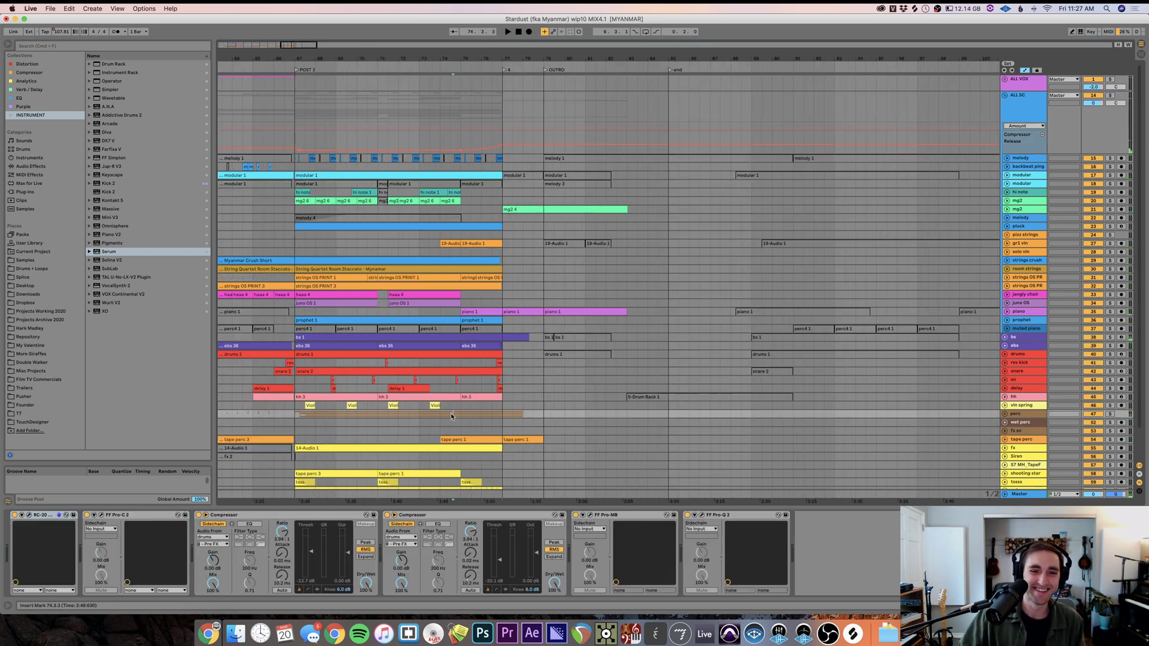
{"action": "key", "text": "minus"}
{"action": "key", "text": "minus"}
{"action": "key", "text": "minus"}
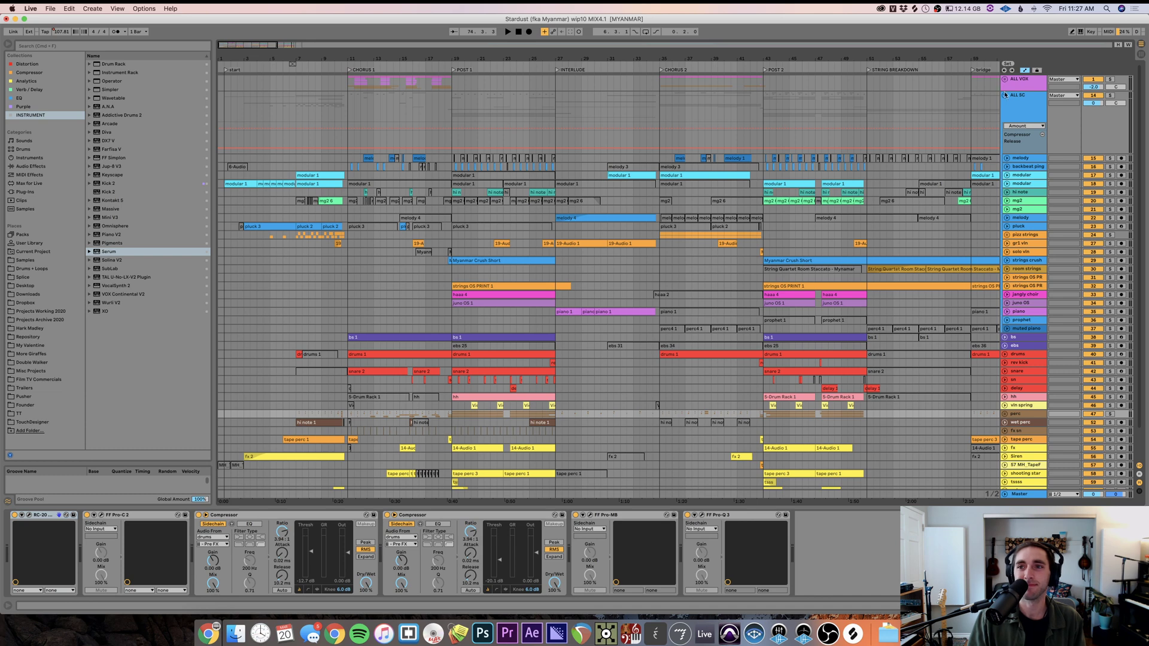
{"action": "left_click", "coordinate": [1006, 96]}
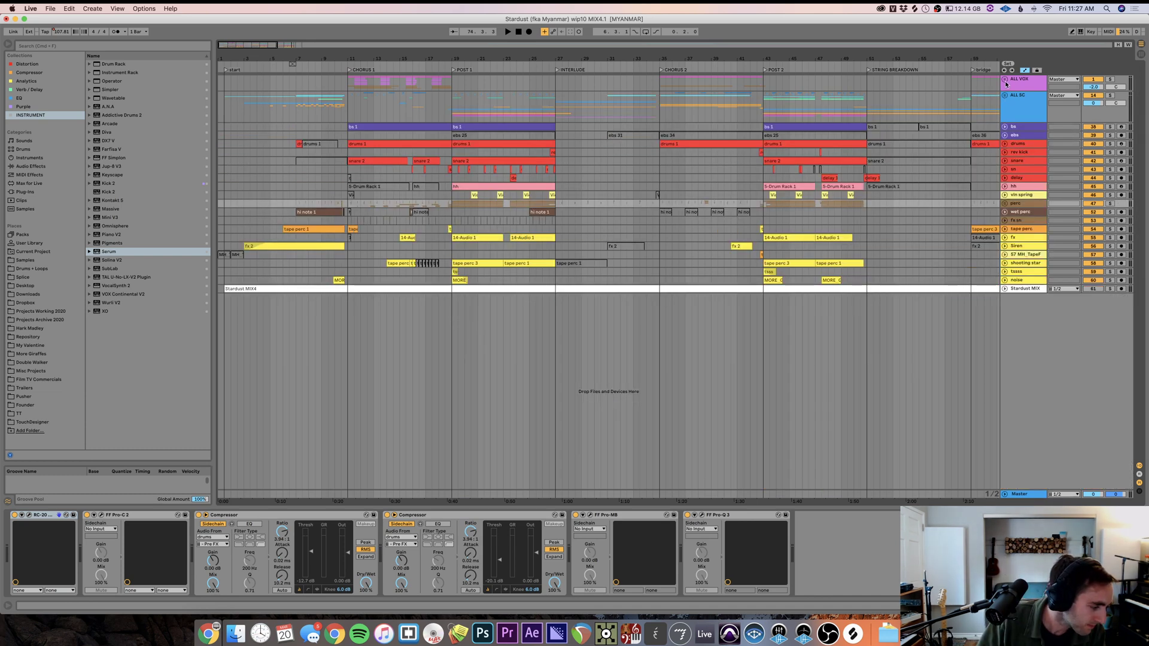
- Unfold ALL VOX, place the insert marker at the start of Chorus 1 on bridge vox, and select the OS vox track
{"action": "left_click", "coordinate": [1005, 80]}
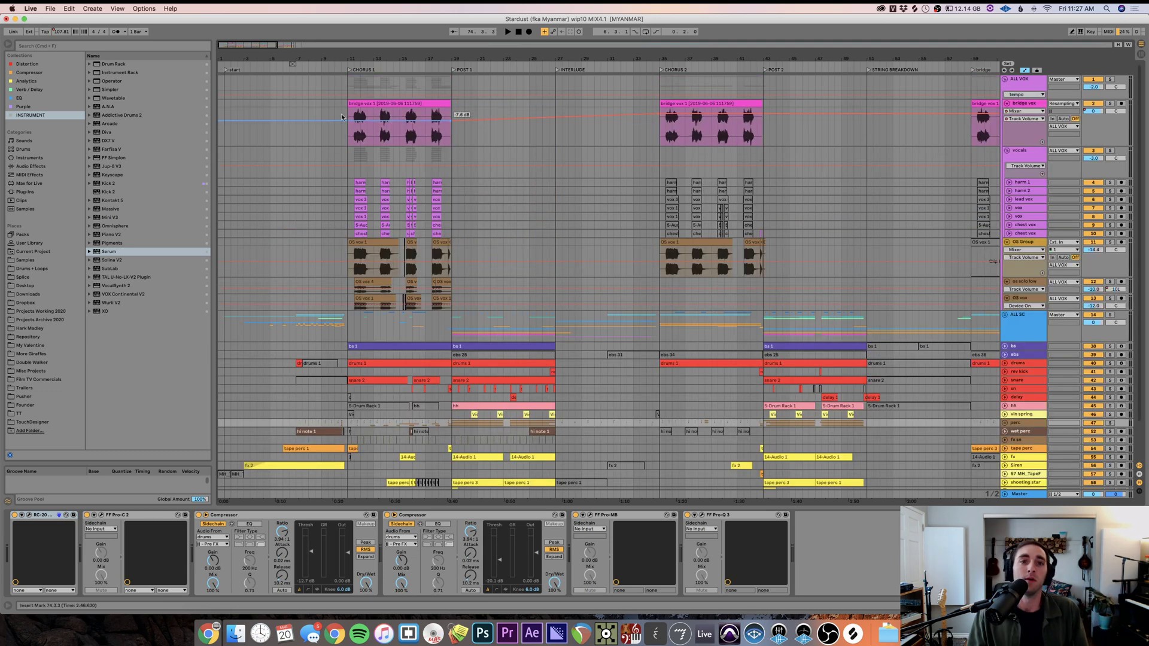
{"action": "left_click", "coordinate": [349, 142]}
{"action": "scroll", "coordinate": [349, 141], "scroll_direction": "up", "scroll_amount": 3}
{"action": "scroll", "coordinate": [350, 141], "scroll_direction": "up", "scroll_amount": 5}
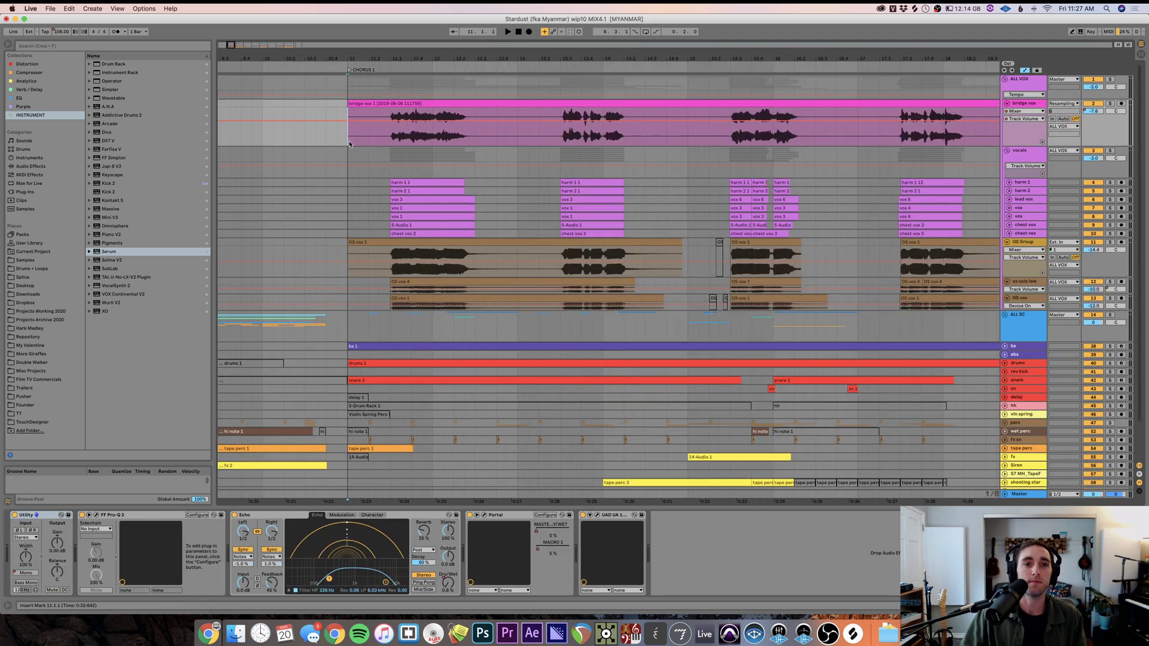
{"action": "left_click", "coordinate": [1031, 294]}
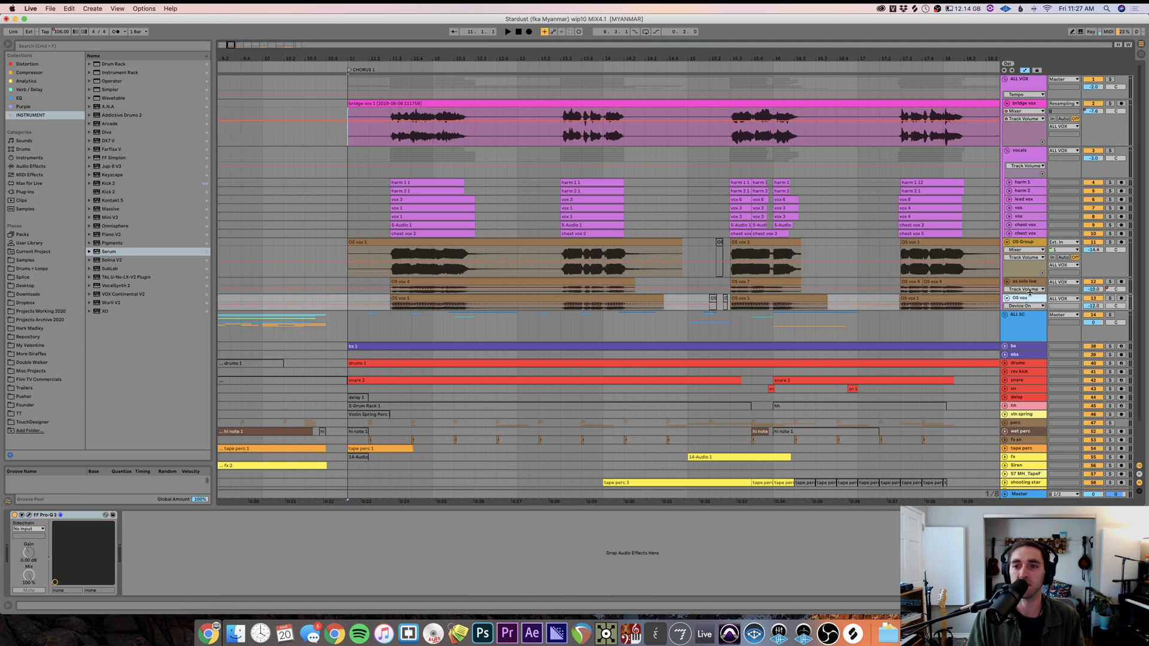
- Enlarge the os solo low and OS vox tracks and place the insert marker at OS Group's first phrase in Chorus 1
{"action": "left_click", "coordinate": [1031, 287], "text": "shift"}
{"action": "left_click_drag", "start_coordinate": [1030, 295], "coordinate": [1028, 314]}
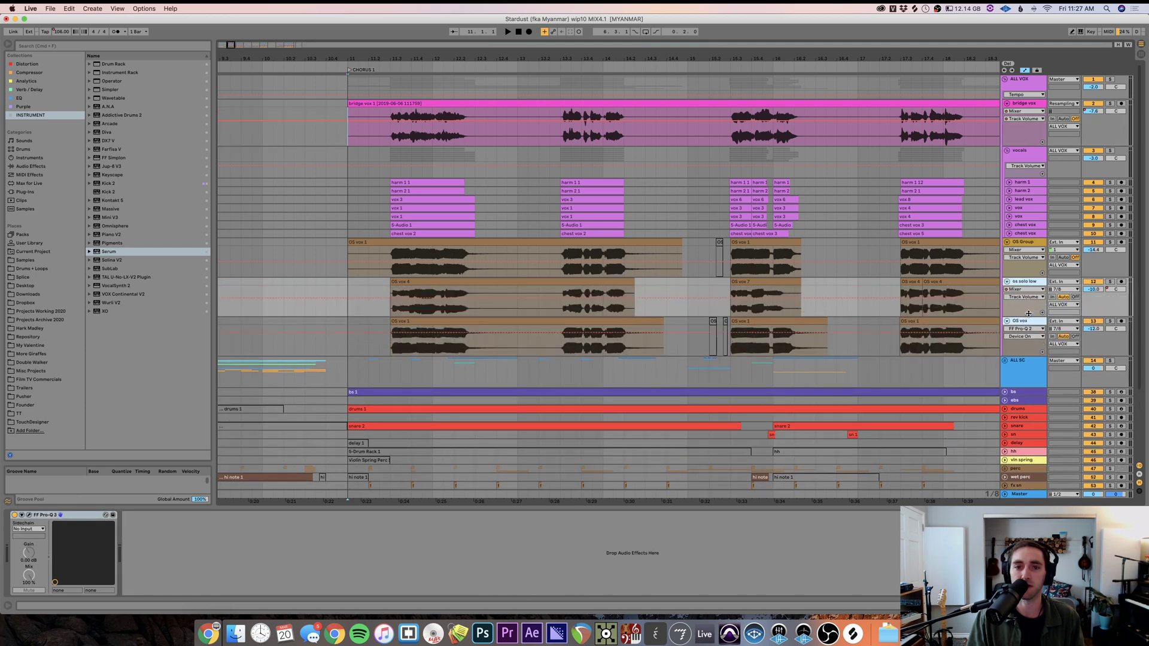
{"action": "left_click", "coordinate": [384, 265]}
{"action": "scroll", "coordinate": [410, 259], "scroll_direction": "right", "scroll_amount": 5}
{"action": "scroll", "coordinate": [410, 258], "scroll_direction": "left", "scroll_amount": 3}
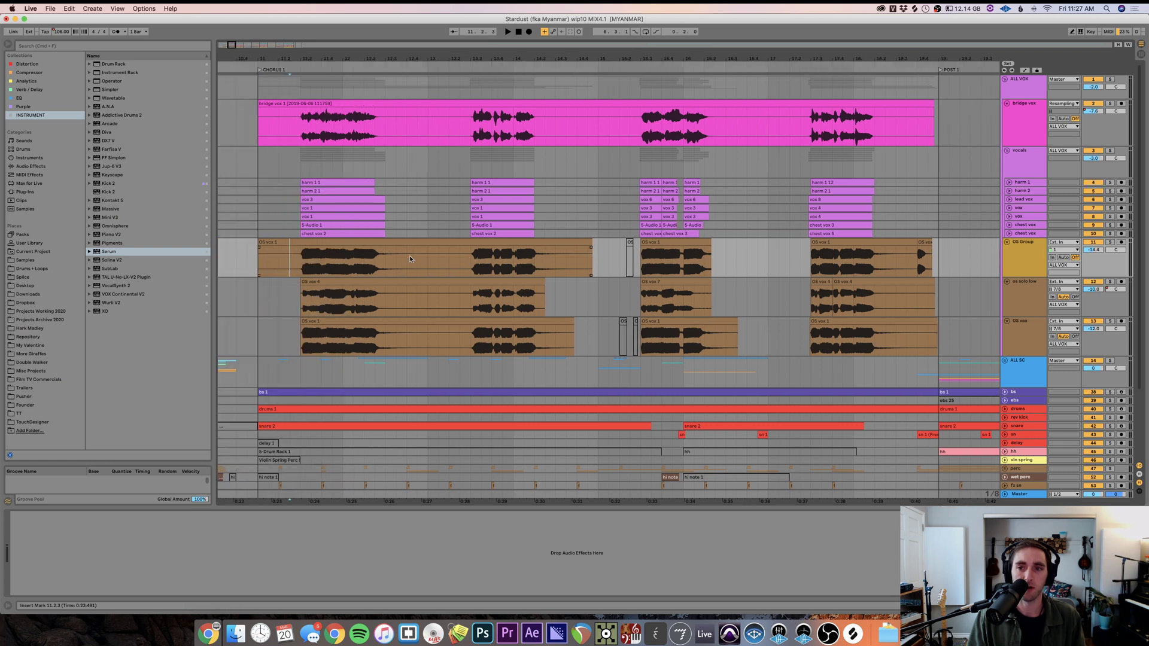
{"action": "left_click", "coordinate": [301, 260]}
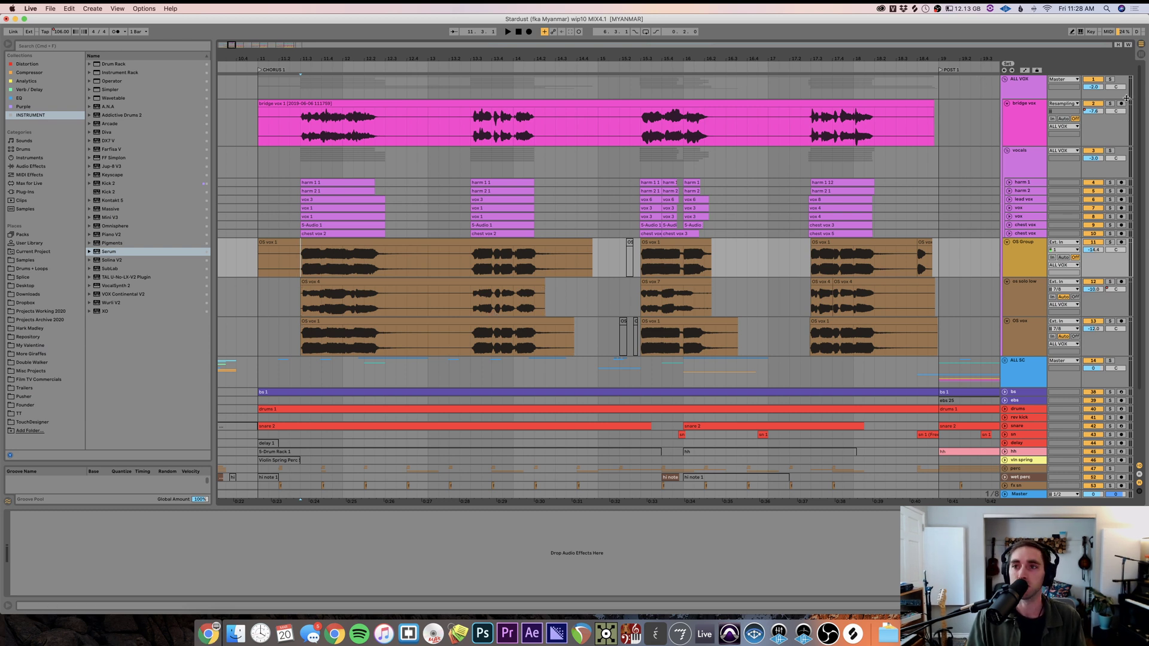
- Play the Chorus 1 vocals with ALL VOX soloed, then with only bridge vox soloed
{"action": "key", "text": "space"}
{"action": "left_click", "coordinate": [1110, 80]}
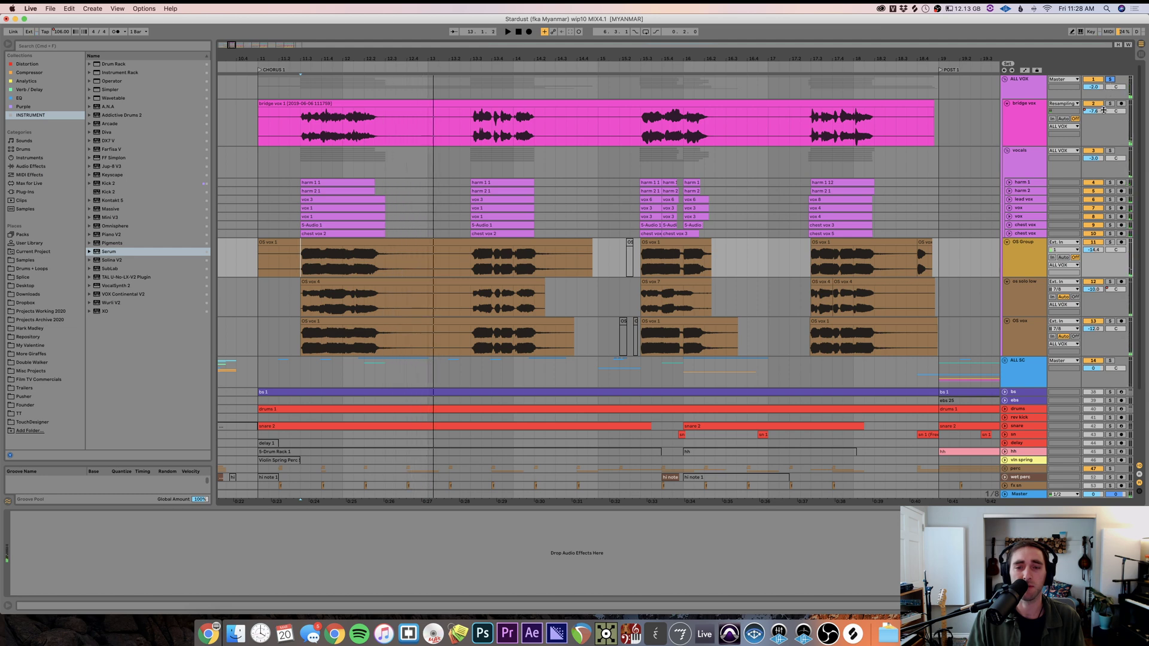
{"action": "left_click", "coordinate": [295, 133]}
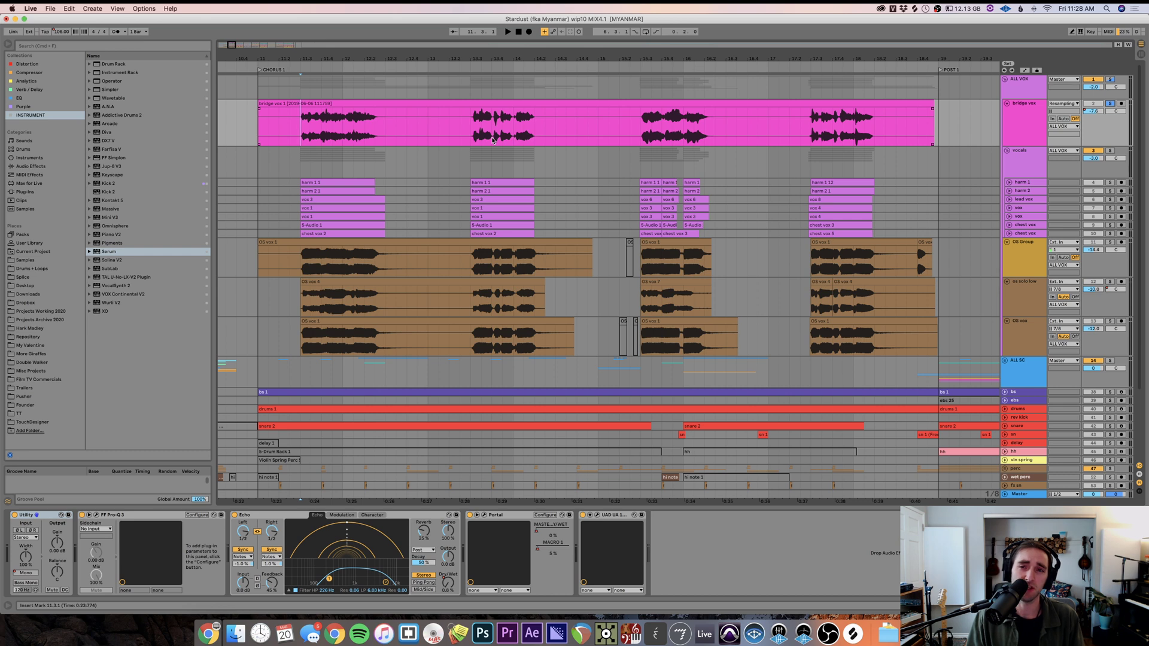
{"action": "key", "text": "space"}
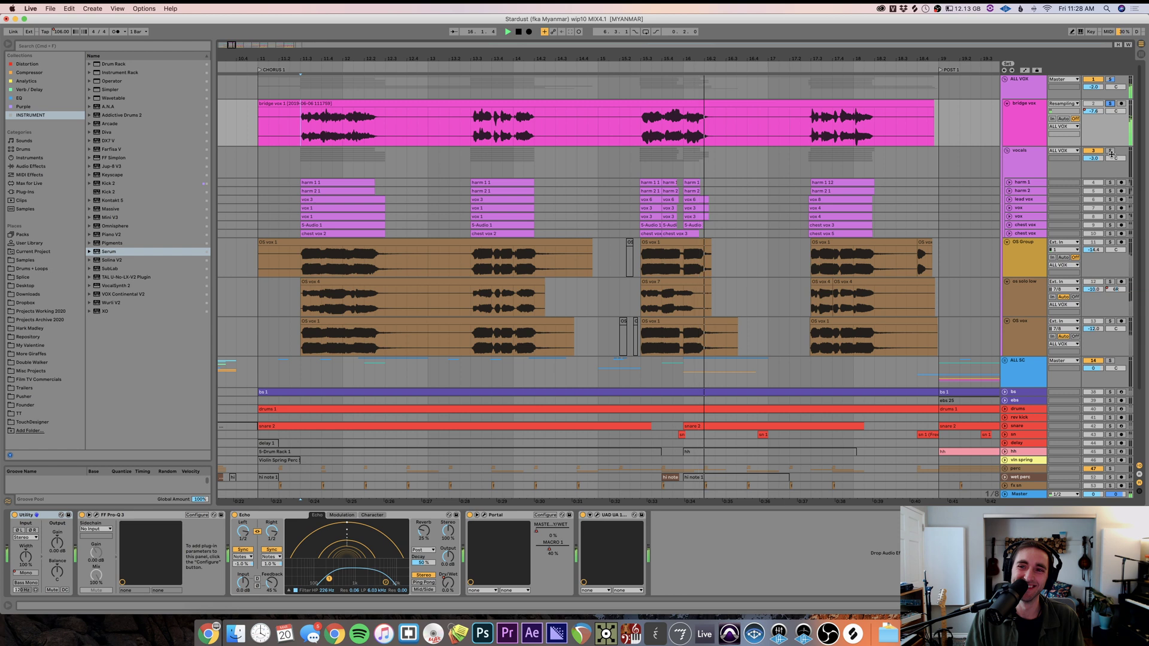
{"action": "key", "text": "space"}
- Play Chorus 1 from the bridge vox clip, soloing vocals, OS Group, os solo low and OS vox in turn
{"action": "left_click", "coordinate": [489, 110]}
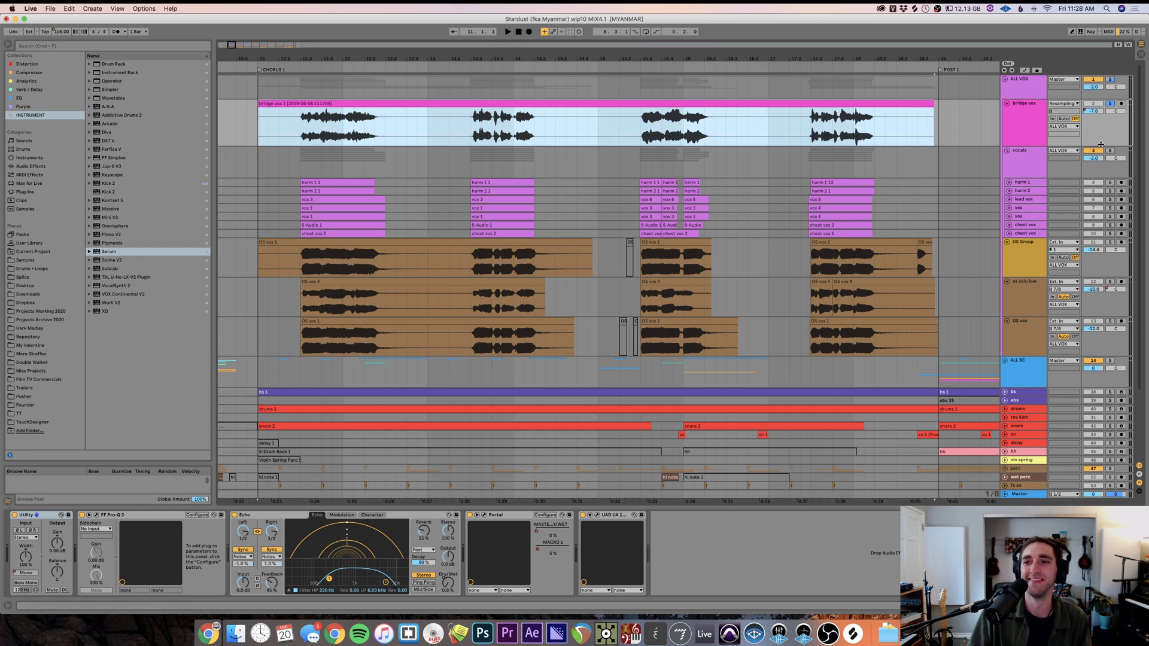
{"action": "key", "text": "space"}
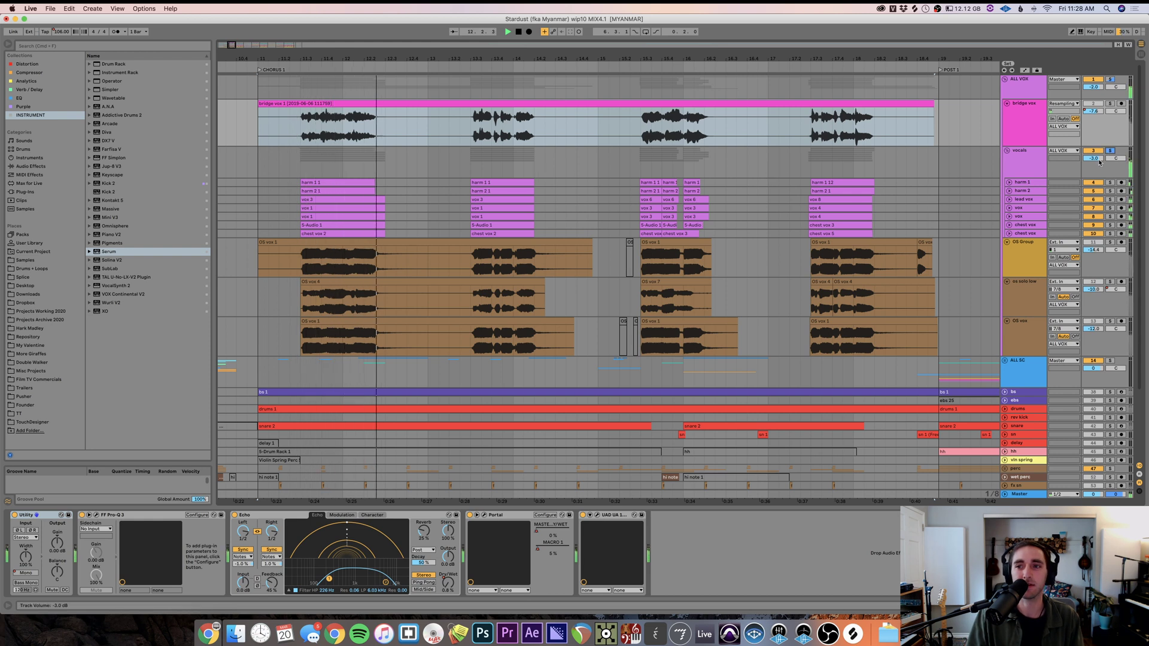
{"action": "left_click", "coordinate": [1110, 243]}
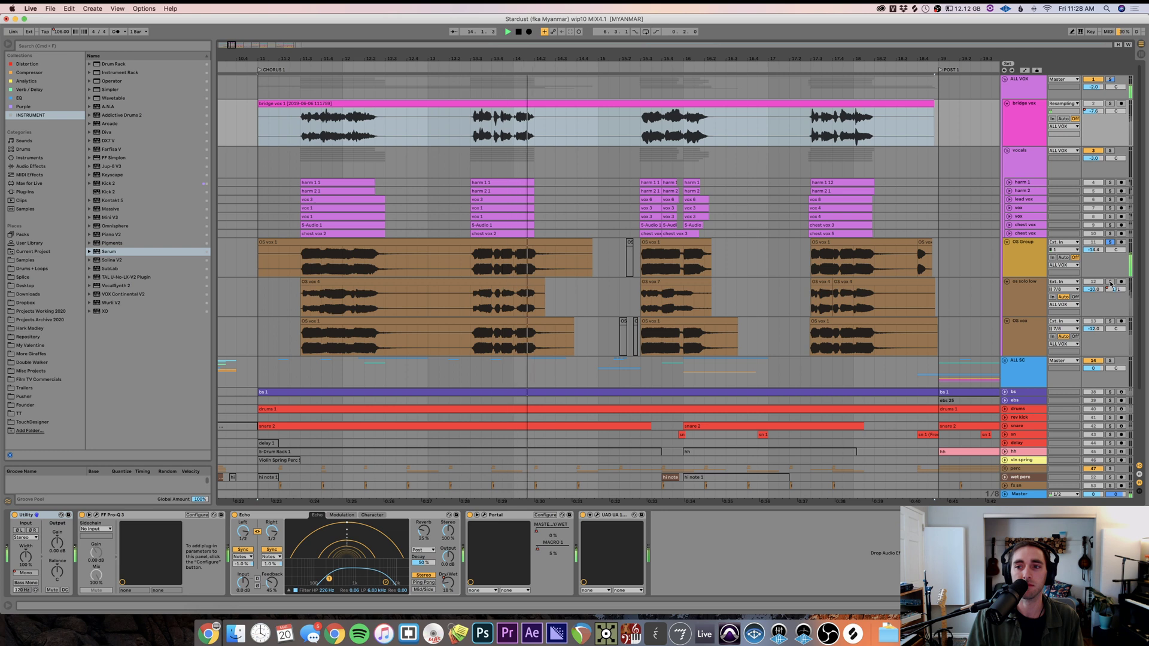
{"action": "left_click", "coordinate": [1110, 282]}
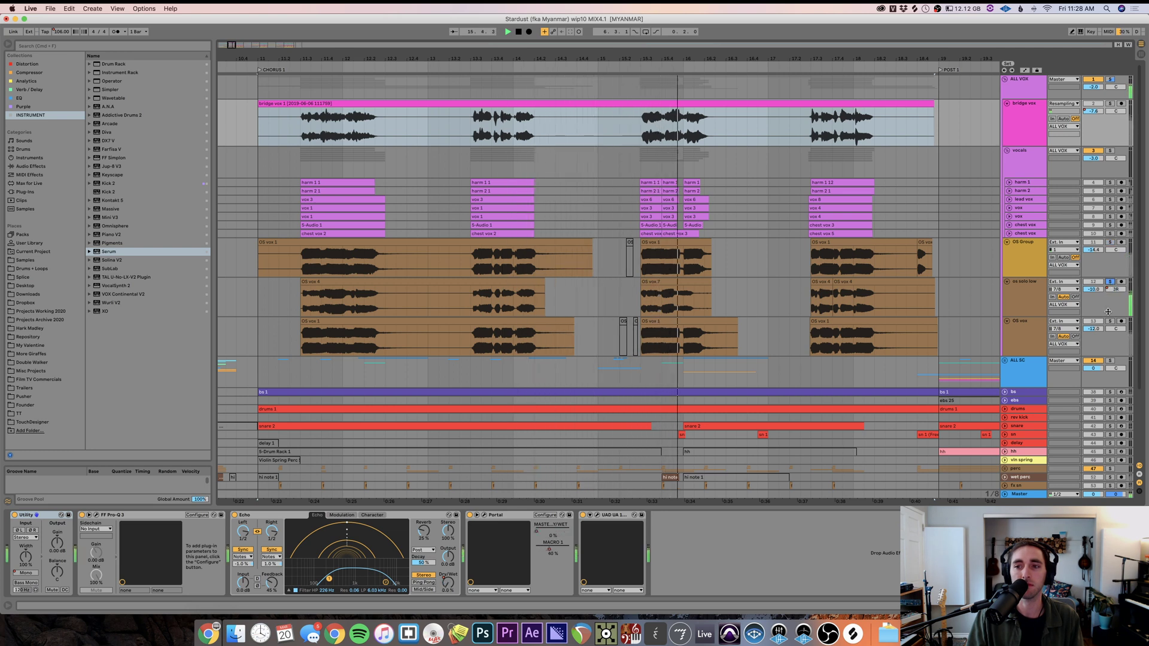
{"action": "left_click", "coordinate": [1111, 322]}
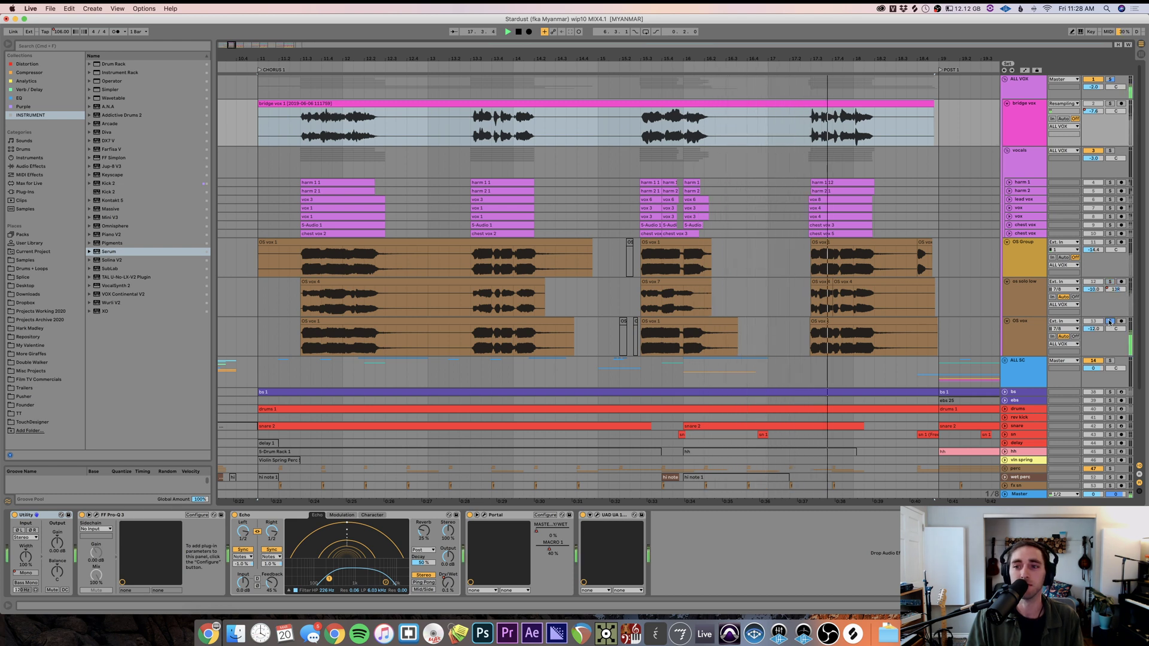
- Solo OS Group and play its short OS vox clip at the end of Chorus 1
{"action": "left_click", "coordinate": [1111, 242]}
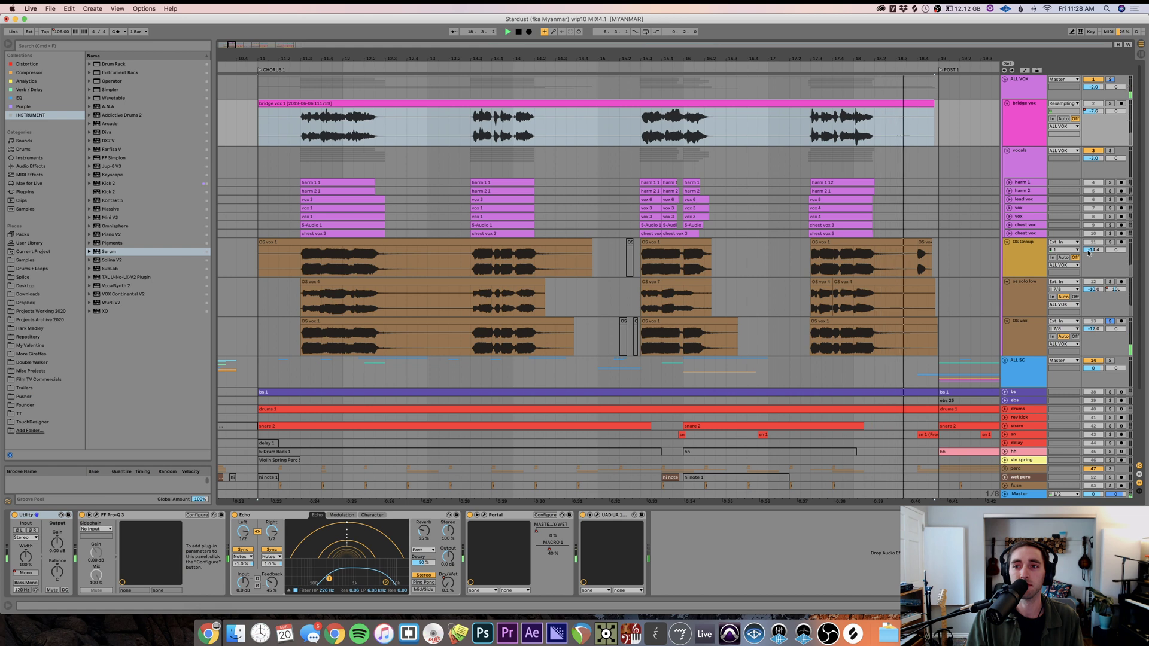
{"action": "key", "text": "space"}
{"action": "left_click", "coordinate": [928, 259]}
{"action": "left_click", "coordinate": [921, 241]}
{"action": "key", "text": "space"}
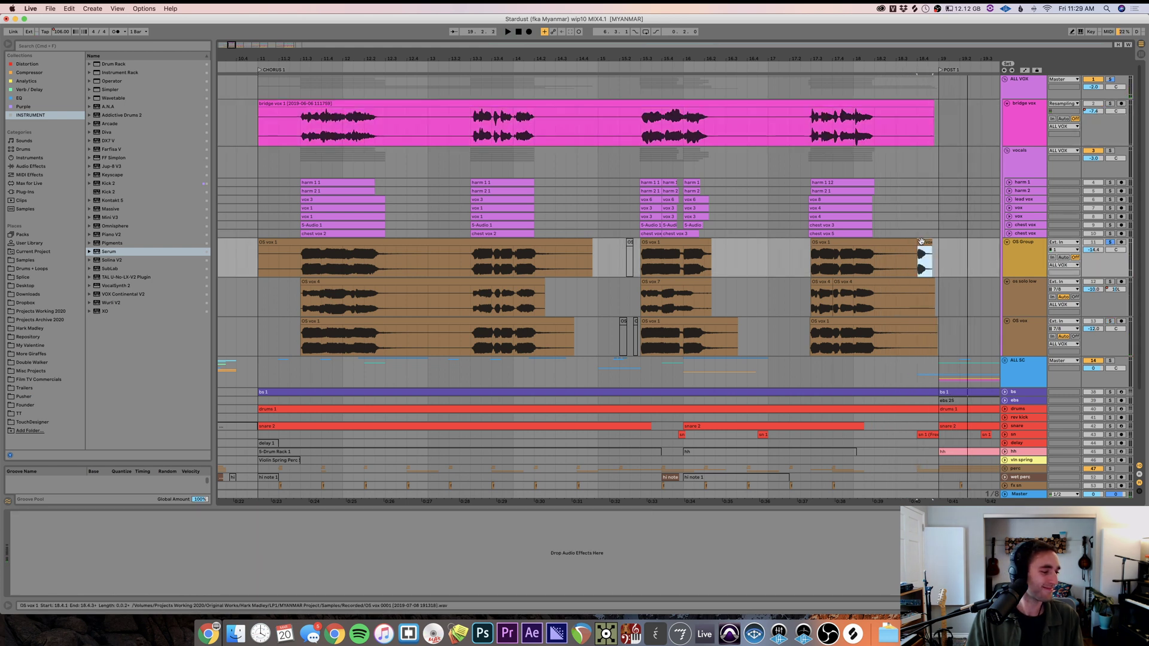
- Fold the ALL VOX group and unfold the ALL SC group in a wider arrangement view
{"action": "key", "text": "minus"}
{"action": "key", "text": "minus"}
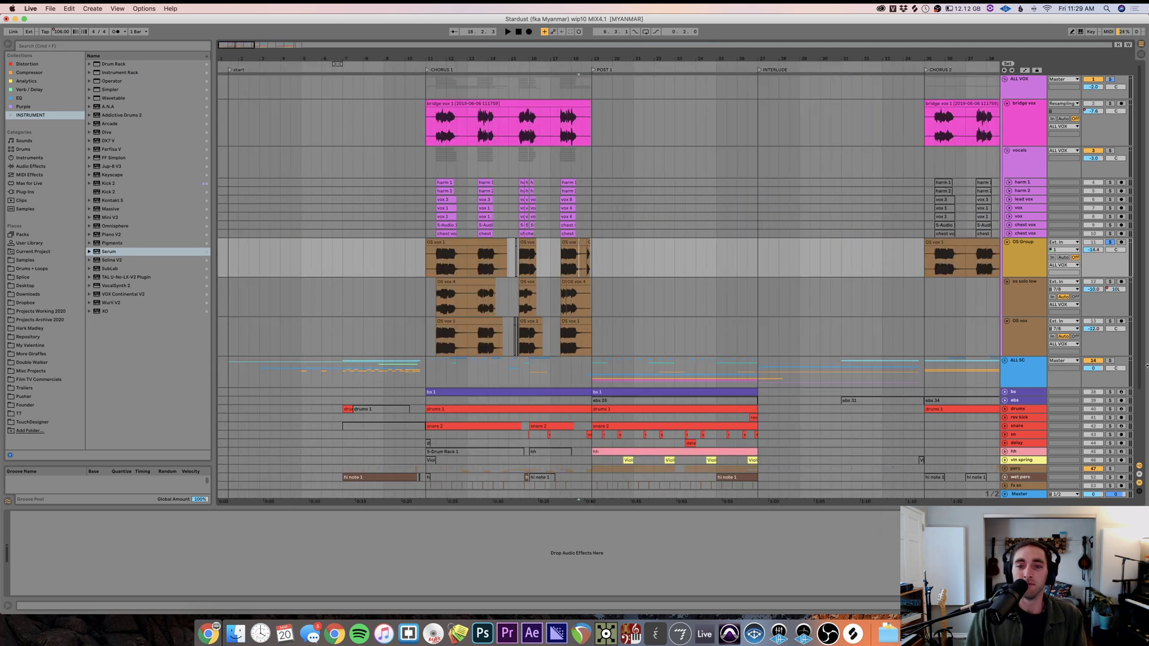
{"action": "left_click", "coordinate": [1005, 84]}
{"action": "left_click", "coordinate": [1005, 80]}
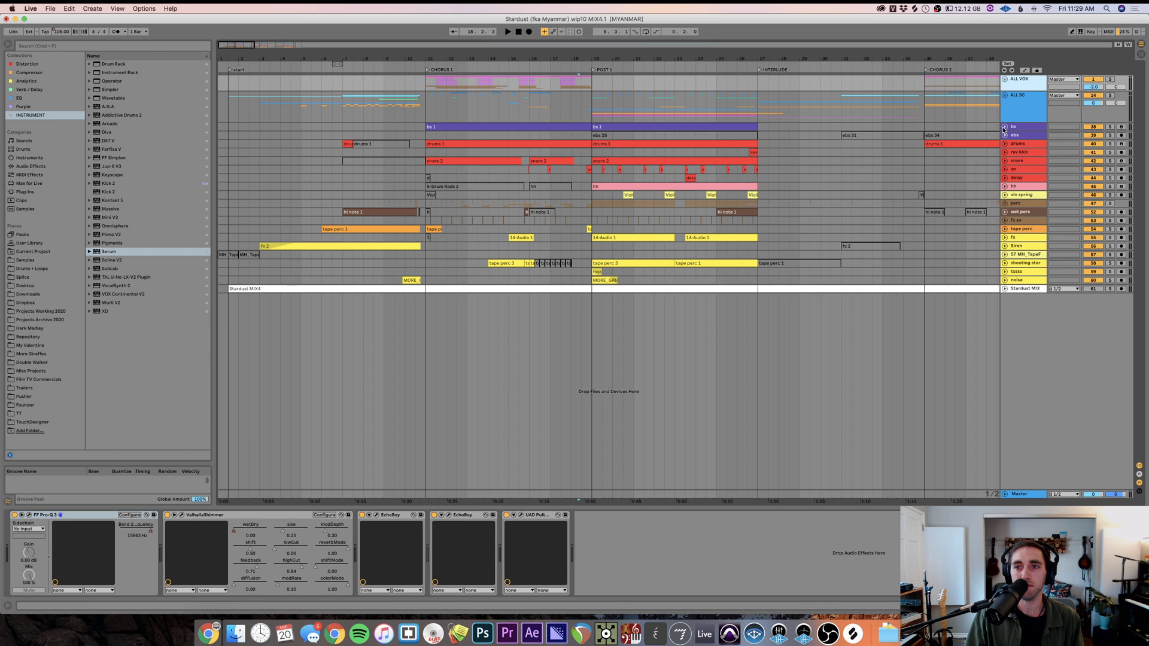
{"action": "left_click", "coordinate": [1004, 96]}
{"action": "left_click", "coordinate": [1010, 98]}
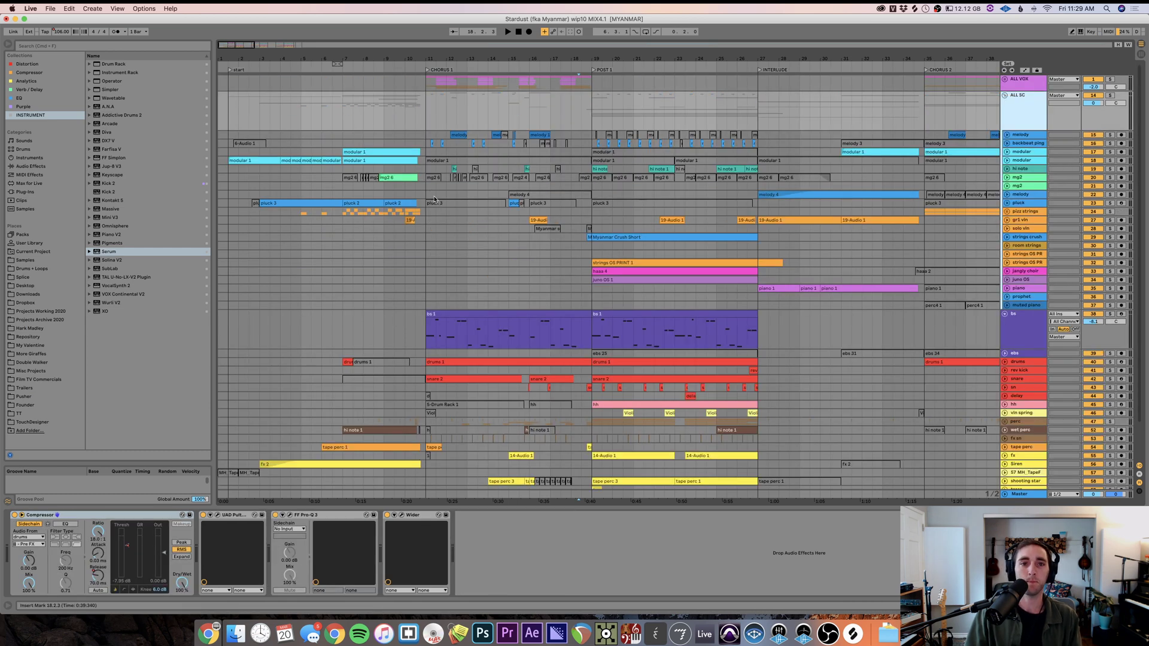
- Play the soloed ALL SC group from the start of Chorus 1 and select its tracks from melody to muted piano
{"action": "left_click", "coordinate": [424, 137]}
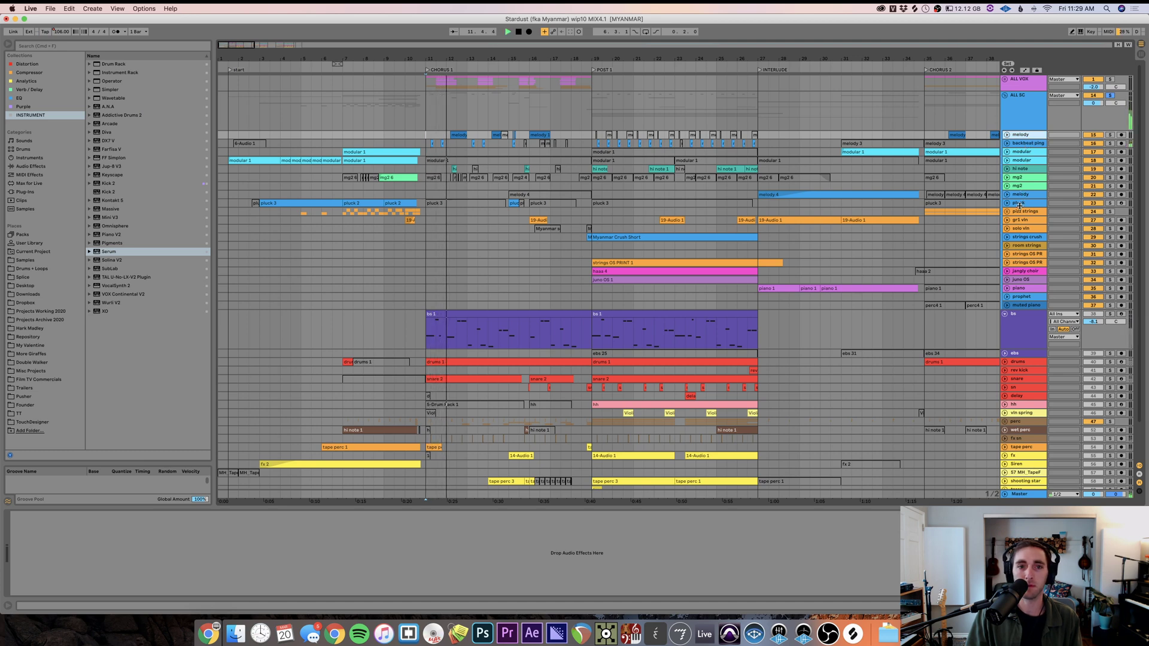
{"action": "left_click", "coordinate": [1022, 212]}
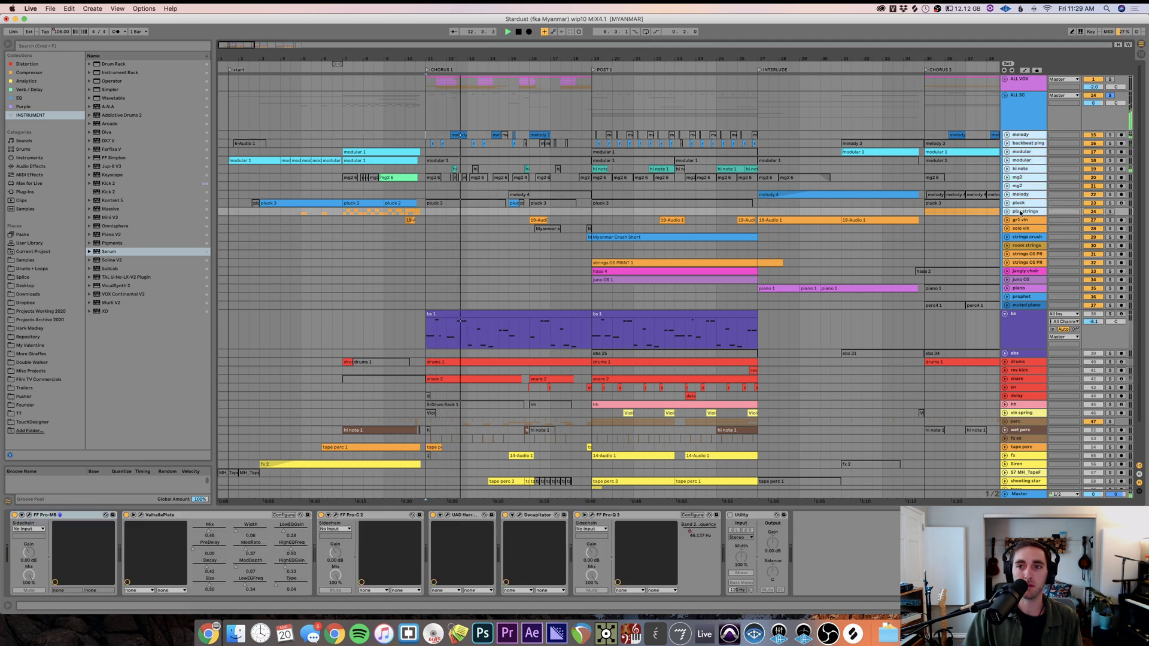
{"action": "left_click", "coordinate": [1033, 306], "text": "shift"}
- Enlarge the selected ALL SC tracks to a uniform height that shows their clip contents
{"action": "key", "text": "h"}
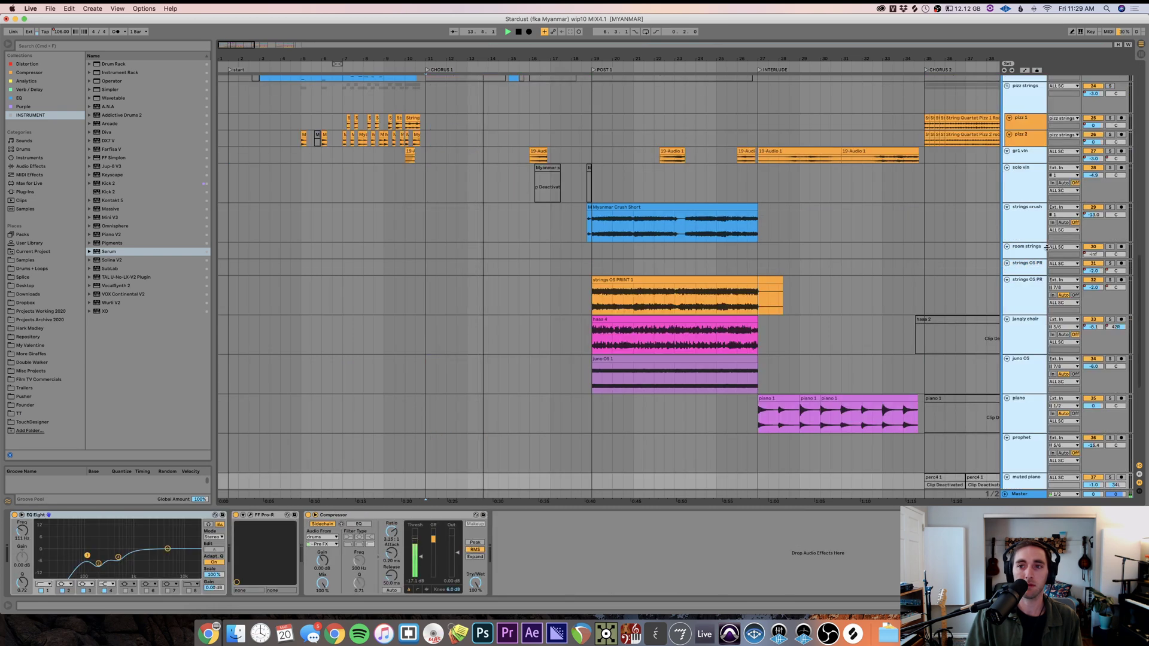
{"action": "key", "text": "h"}
{"action": "scroll", "coordinate": [1030, 208], "scroll_direction": "down", "scroll_amount": 5}
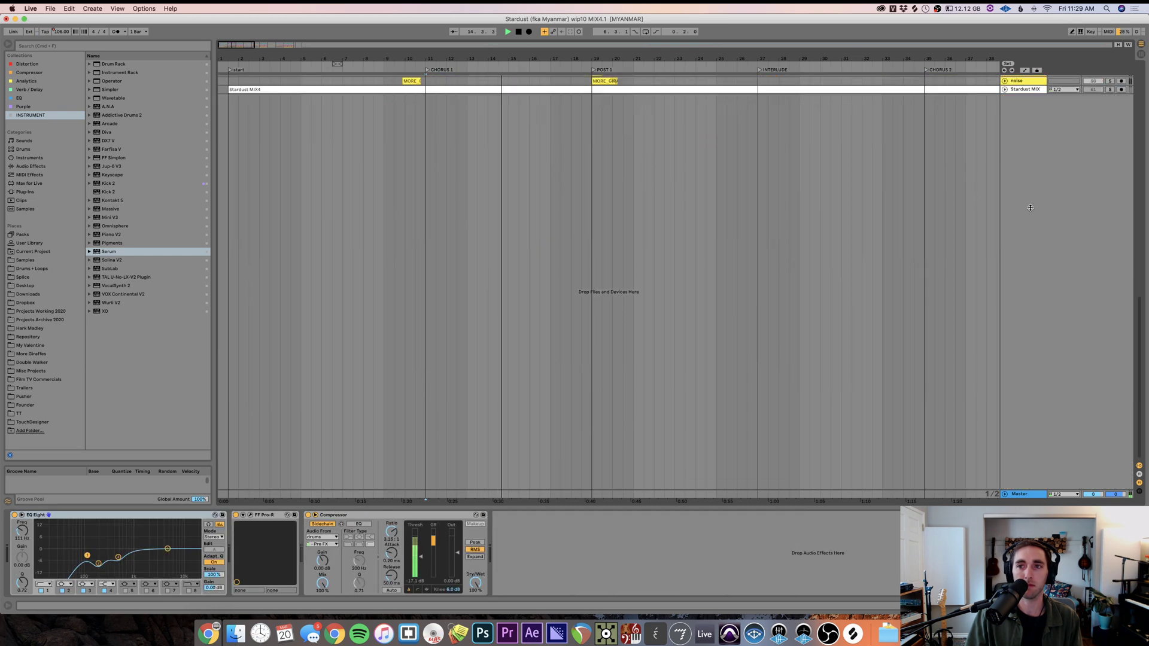
{"action": "scroll", "coordinate": [1030, 207], "scroll_direction": "up", "scroll_amount": 10}
{"action": "scroll", "coordinate": [1026, 158], "scroll_direction": "down", "scroll_amount": 4}
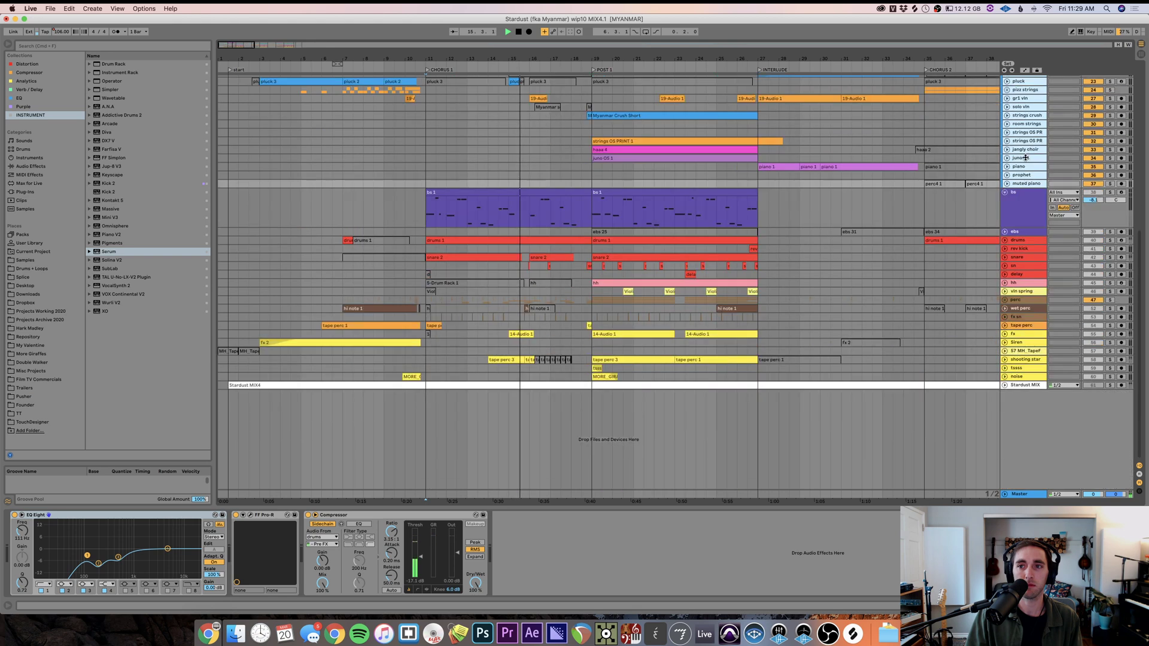
{"action": "scroll", "coordinate": [1026, 157], "scroll_direction": "down", "scroll_amount": 2}
{"action": "scroll", "coordinate": [1024, 221], "scroll_direction": "up", "scroll_amount": 10}
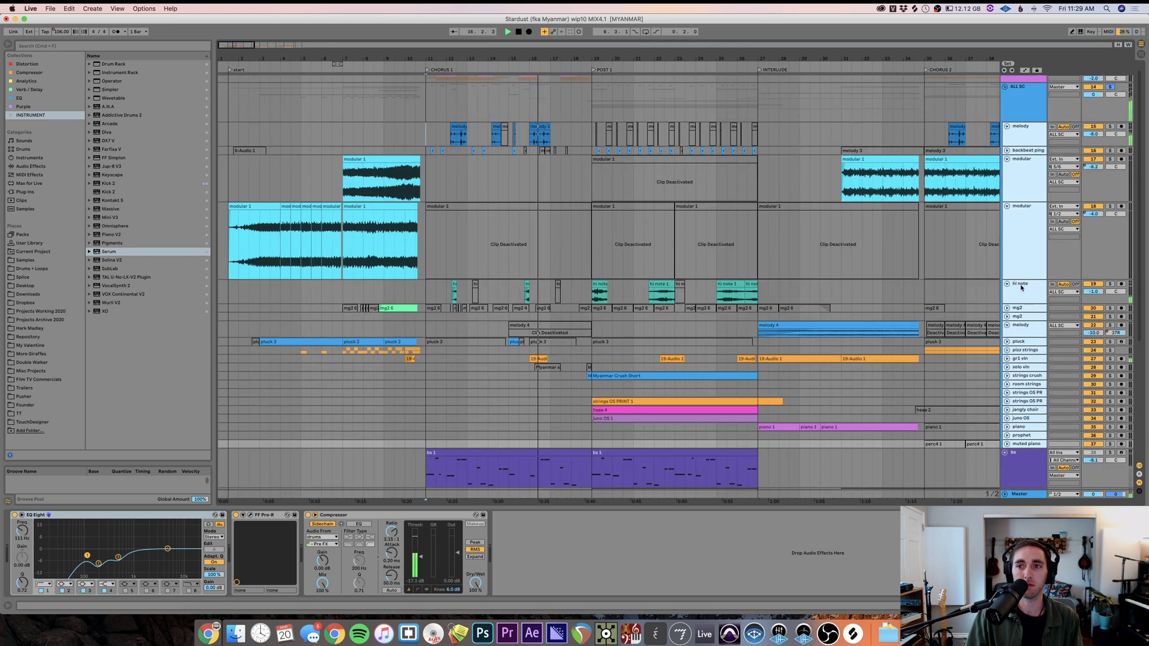
{"action": "key", "text": "h"}
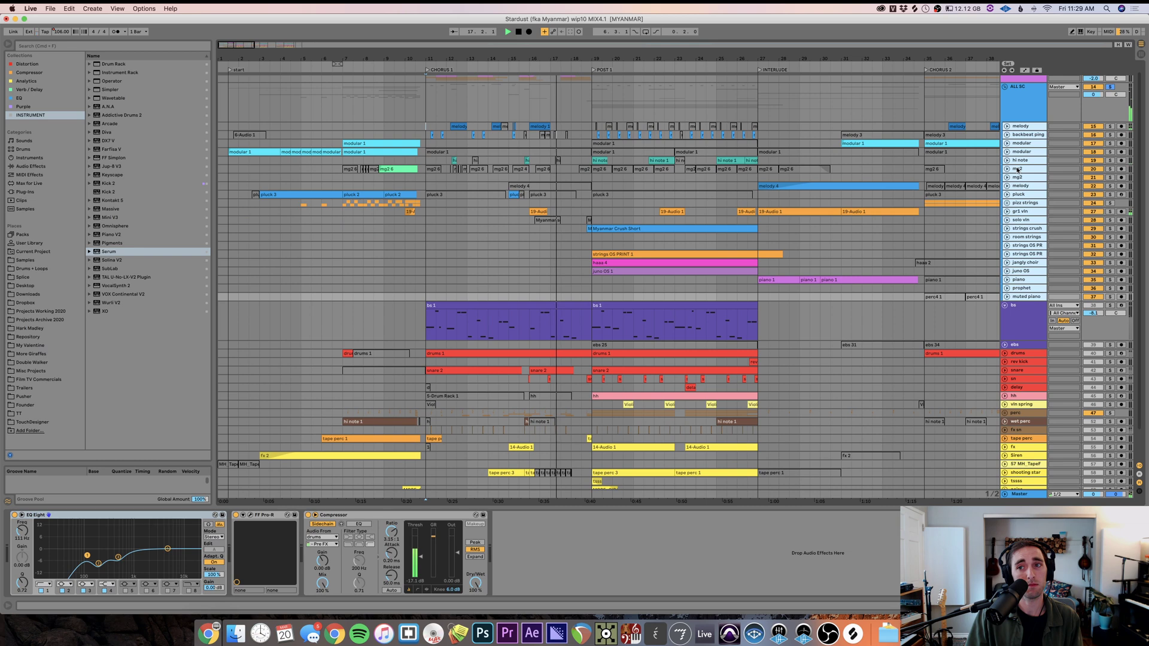
{"action": "key", "text": "h"}
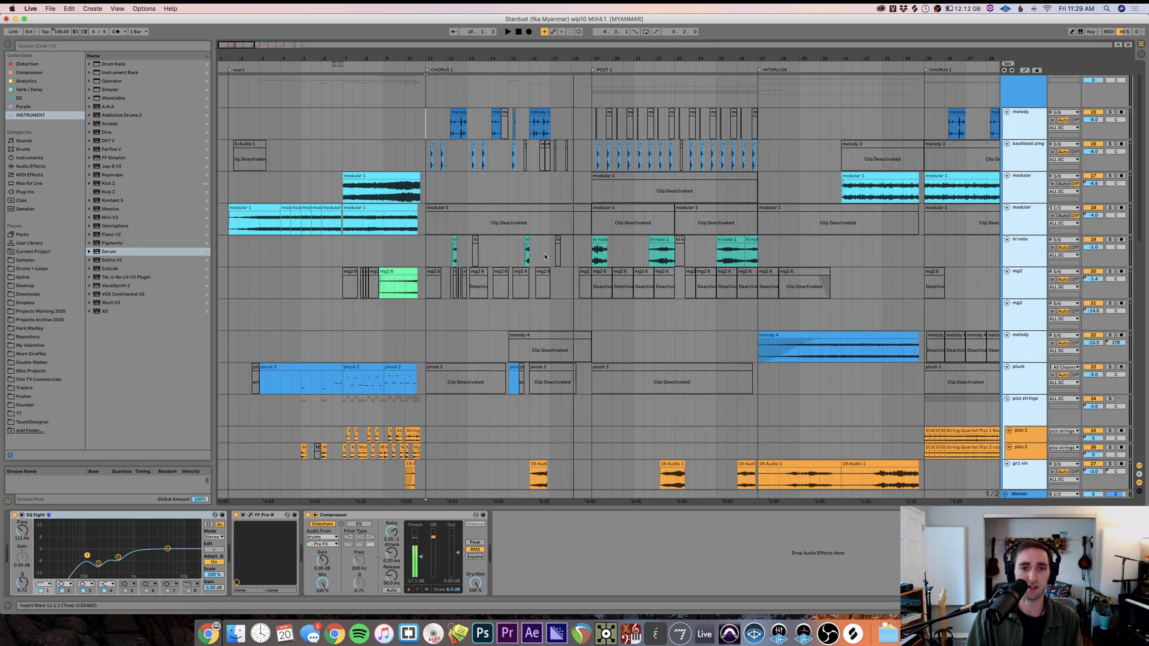
- Solo the gr1 vln track and play its 19-Audio 1 clip from bar 16 in Chorus 1
{"action": "scroll", "coordinate": [545, 257], "scroll_direction": "up", "scroll_amount": 6}
{"action": "scroll", "coordinate": [545, 259], "scroll_direction": "down", "scroll_amount": 8}
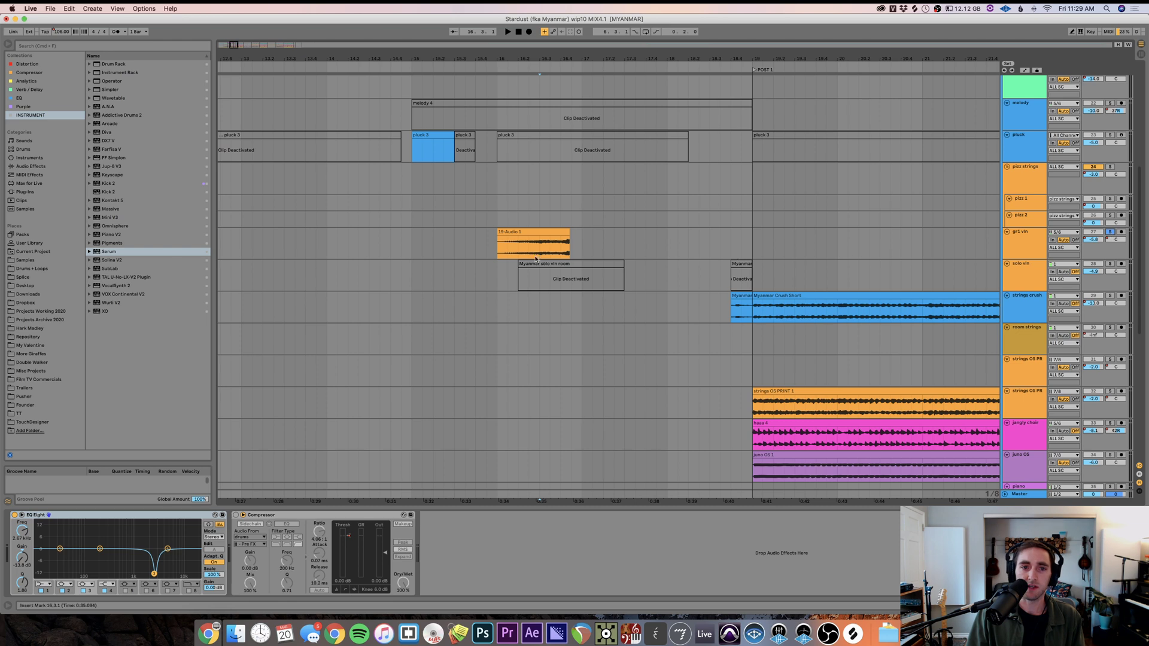
{"action": "left_click", "coordinate": [493, 252]}
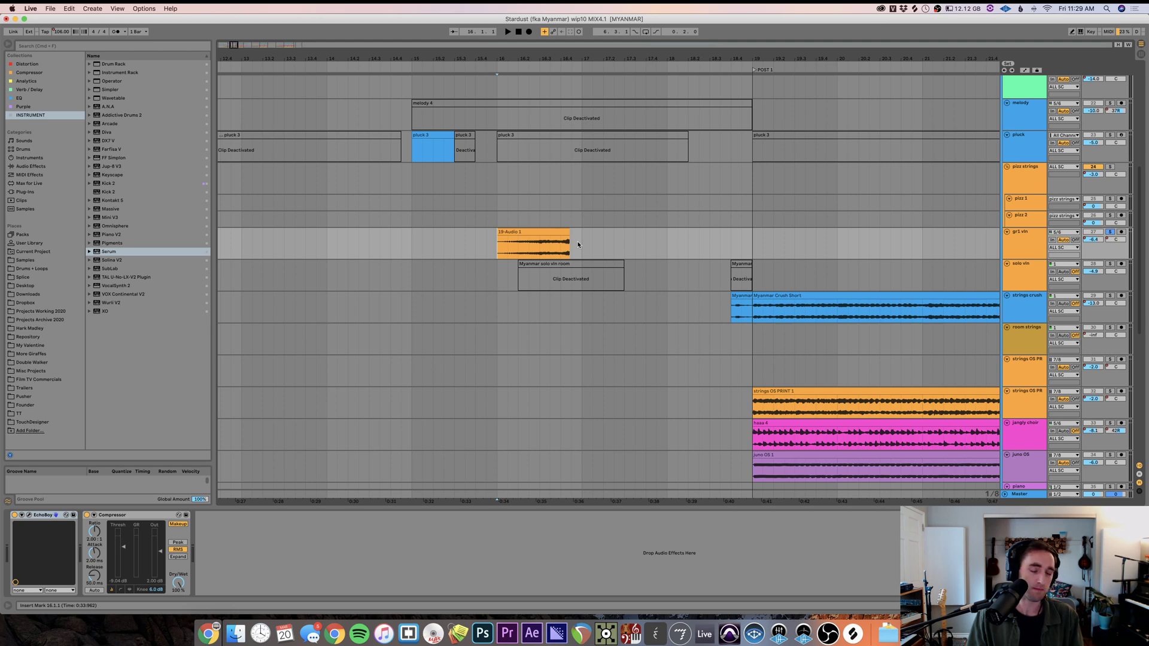
{"action": "key", "text": "space"}
{"action": "key", "text": "minus"}
{"action": "key", "text": "minus"}
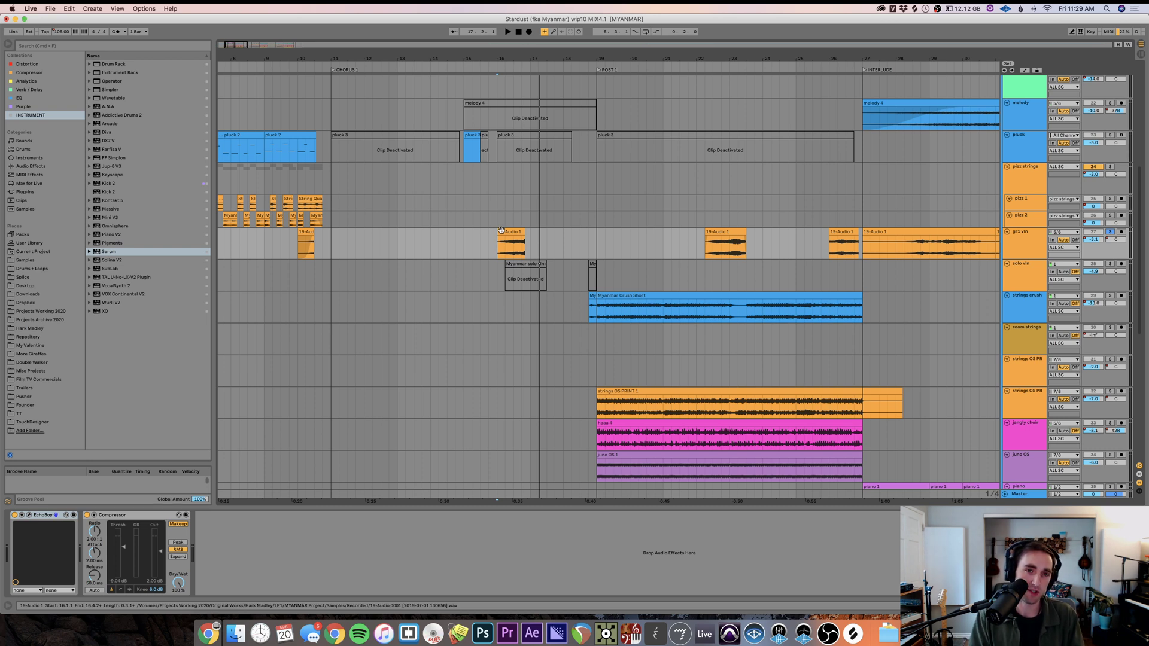
- Copy the gr1 vln clip at bar 16 to bar 141, beyond the deactivated 19-Audio 1 clip after the song's end
{"action": "key", "text": "minus"}
{"action": "key", "text": "minus"}
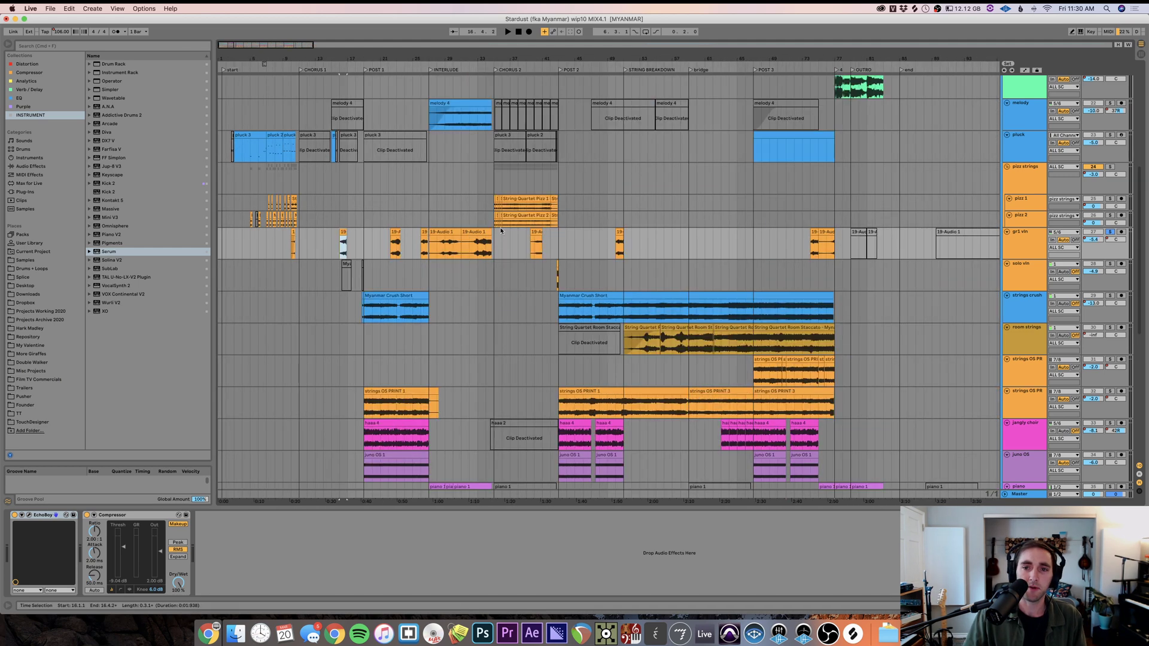
{"action": "key", "text": "minus"}
{"action": "key", "text": "minus"}
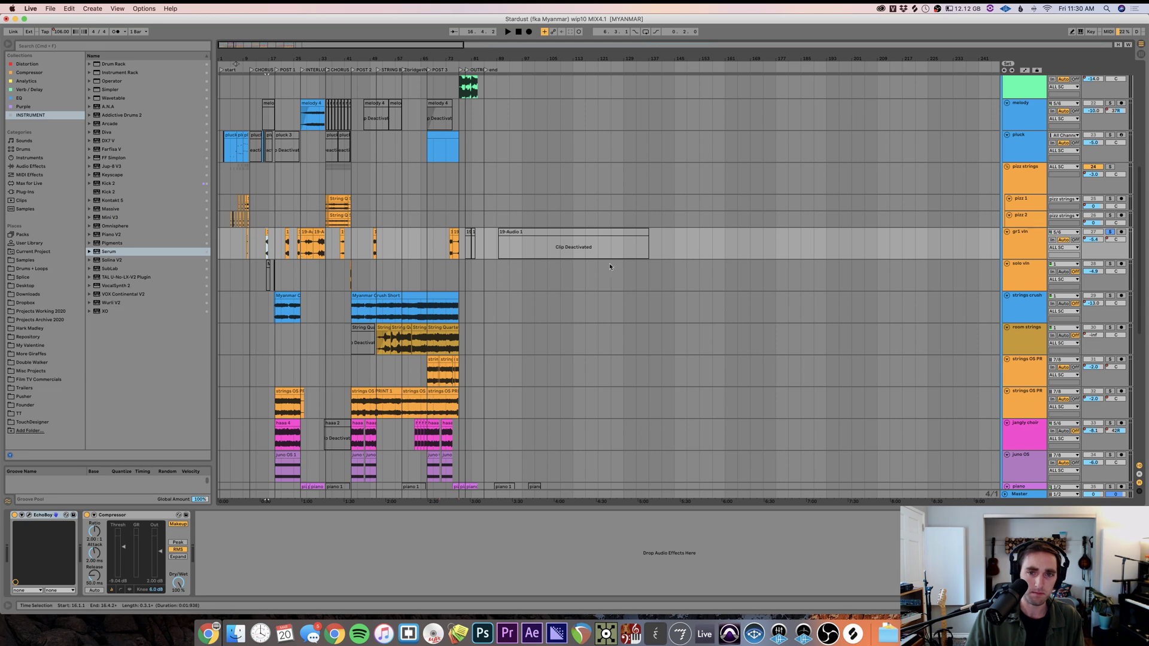
{"action": "left_click", "coordinate": [535, 232]}
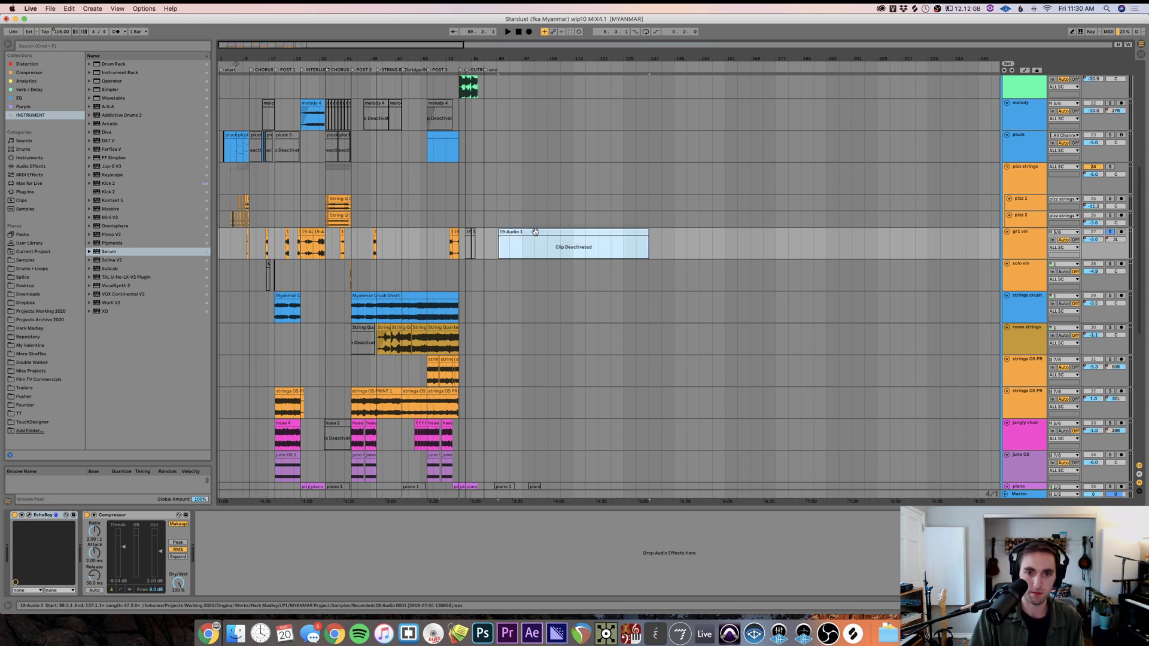
{"action": "left_click", "coordinate": [650, 249]}
{"action": "scroll", "coordinate": [656, 246], "scroll_direction": "up", "scroll_amount": 10}
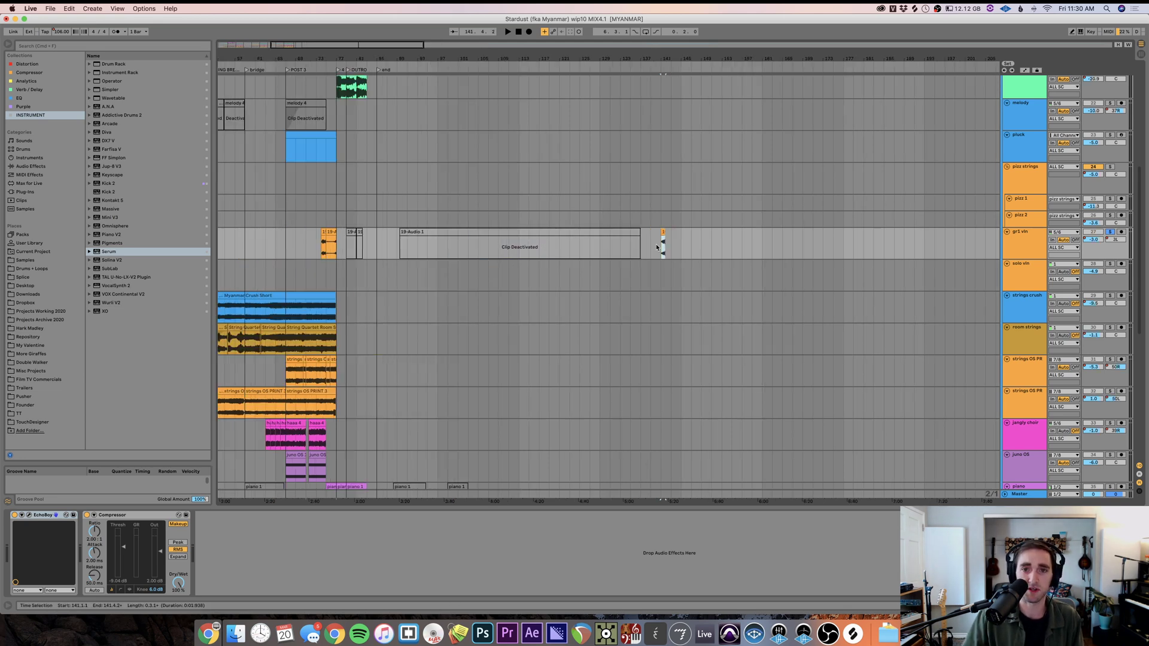
- Extend both ends of the copied gr1 vln clip so it spans 131.4.3 to 208.1.1, exposing more of the original recording
{"action": "left_click", "coordinate": [661, 246]}
{"action": "scroll", "coordinate": [656, 247], "scroll_direction": "down", "scroll_amount": 4}
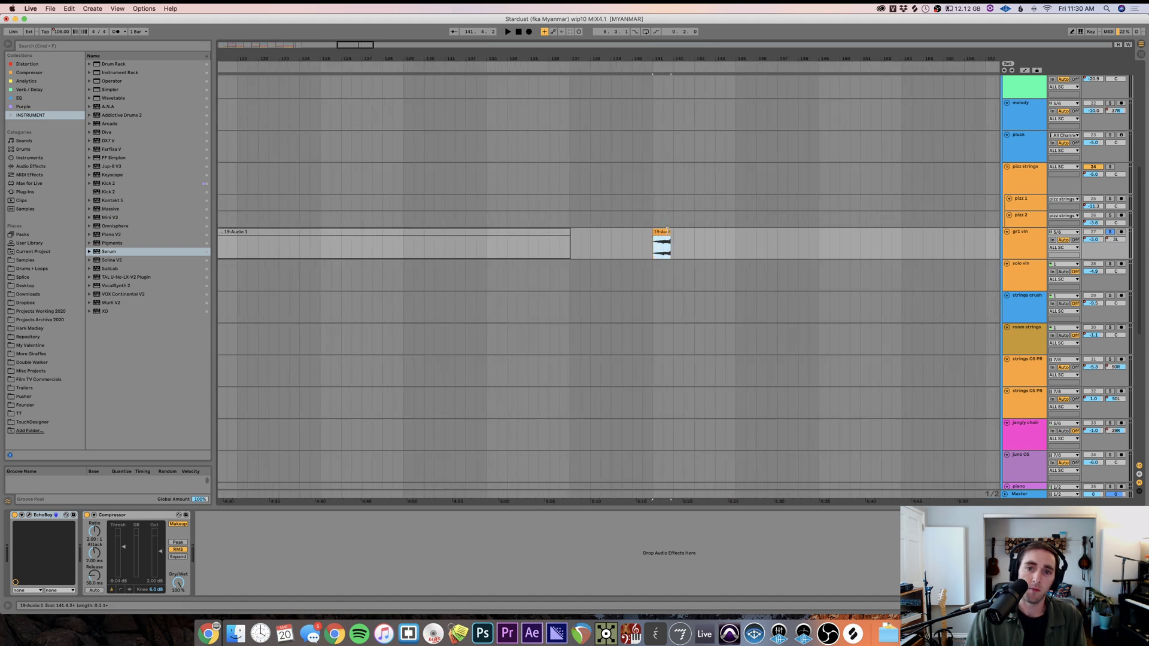
{"action": "left_click_drag", "start_coordinate": [671, 245], "coordinate": [1053, 245]}
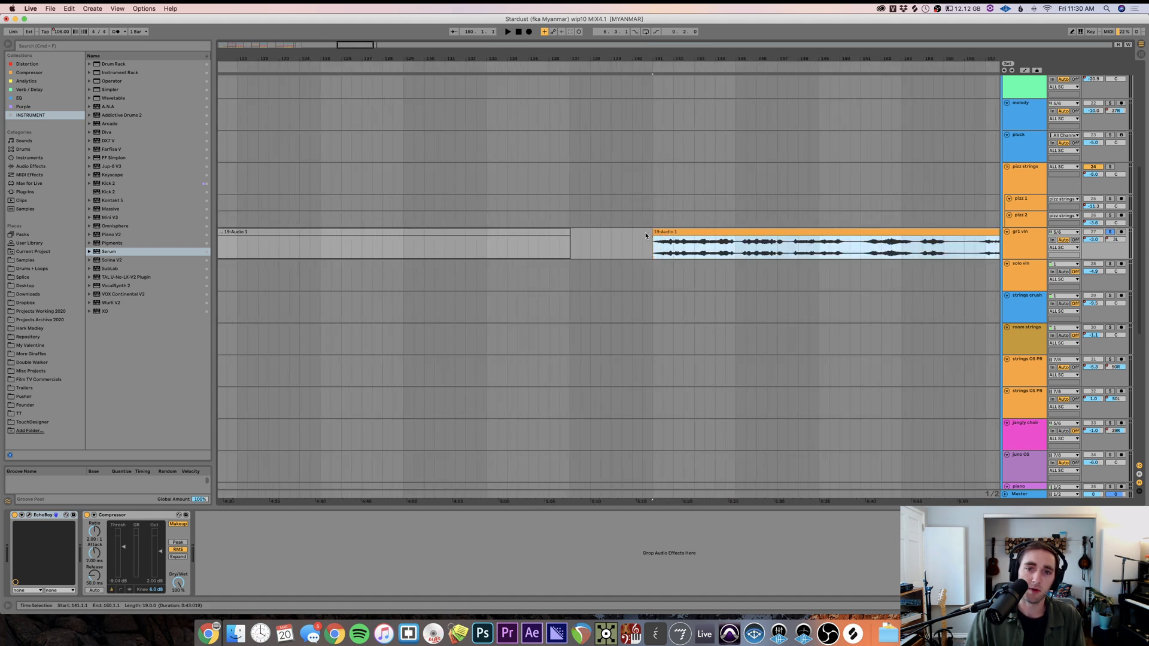
{"action": "left_click_drag", "start_coordinate": [646, 233], "coordinate": [466, 233]}
{"action": "scroll", "coordinate": [580, 246], "scroll_direction": "down", "scroll_amount": 8}
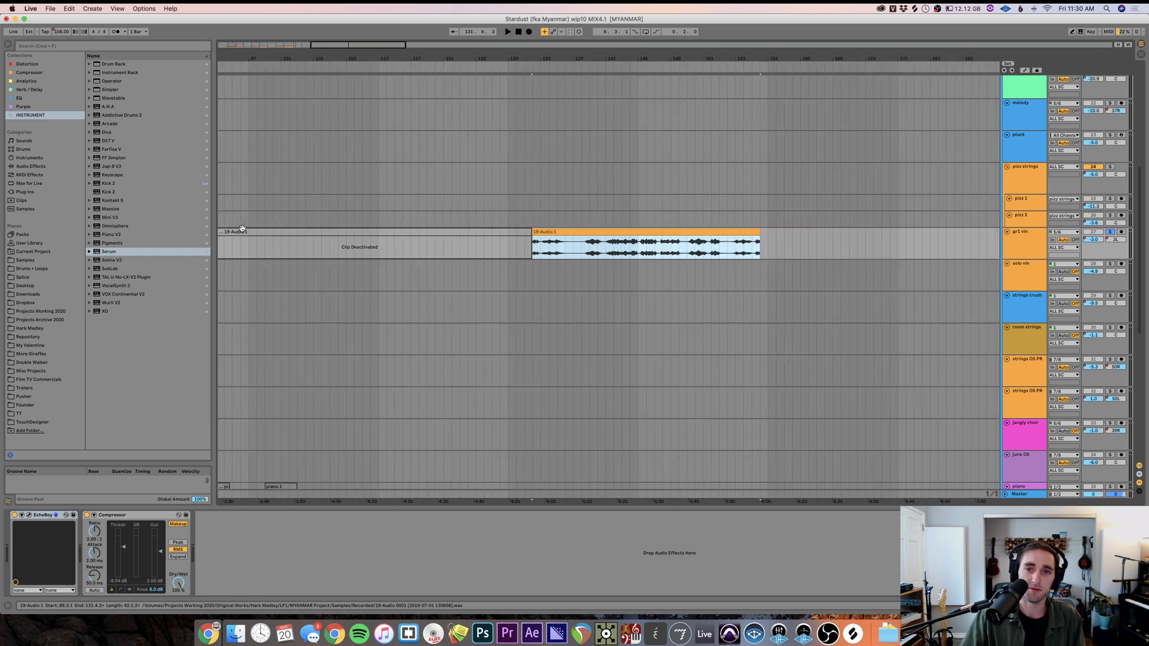
{"action": "left_click_drag", "start_coordinate": [759, 240], "coordinate": [966, 250]}
{"action": "scroll", "coordinate": [966, 250], "scroll_direction": "down", "scroll_amount": 5}
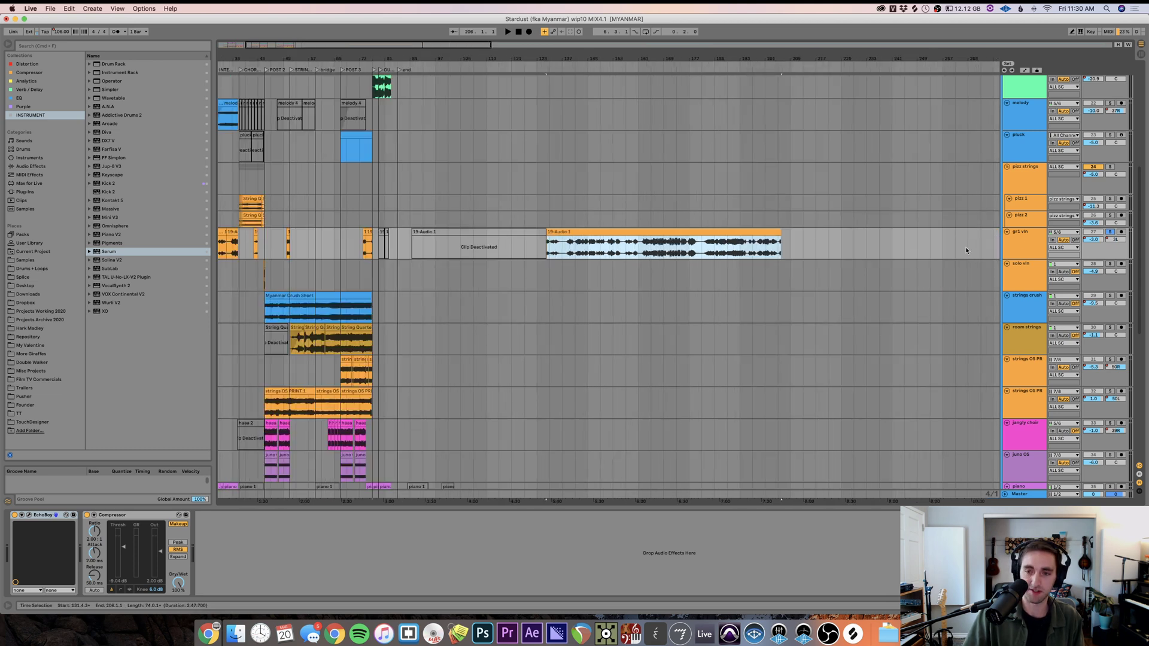
- Extend the end of the copied gr1 vln clip further and play the recording from 145.1.1
{"action": "left_click_drag", "start_coordinate": [780, 234], "coordinate": [803, 232]}
{"action": "left_click", "coordinate": [589, 247]}
{"action": "scroll", "coordinate": [591, 247], "scroll_direction": "up", "scroll_amount": 5}
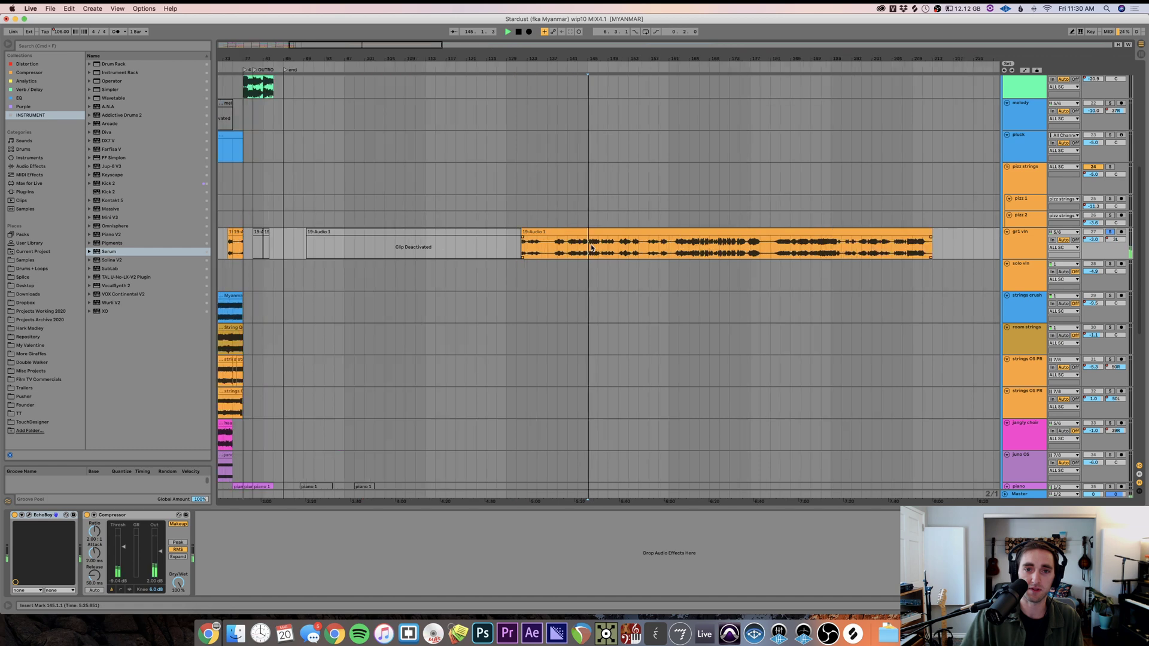
{"action": "key", "text": "space"}
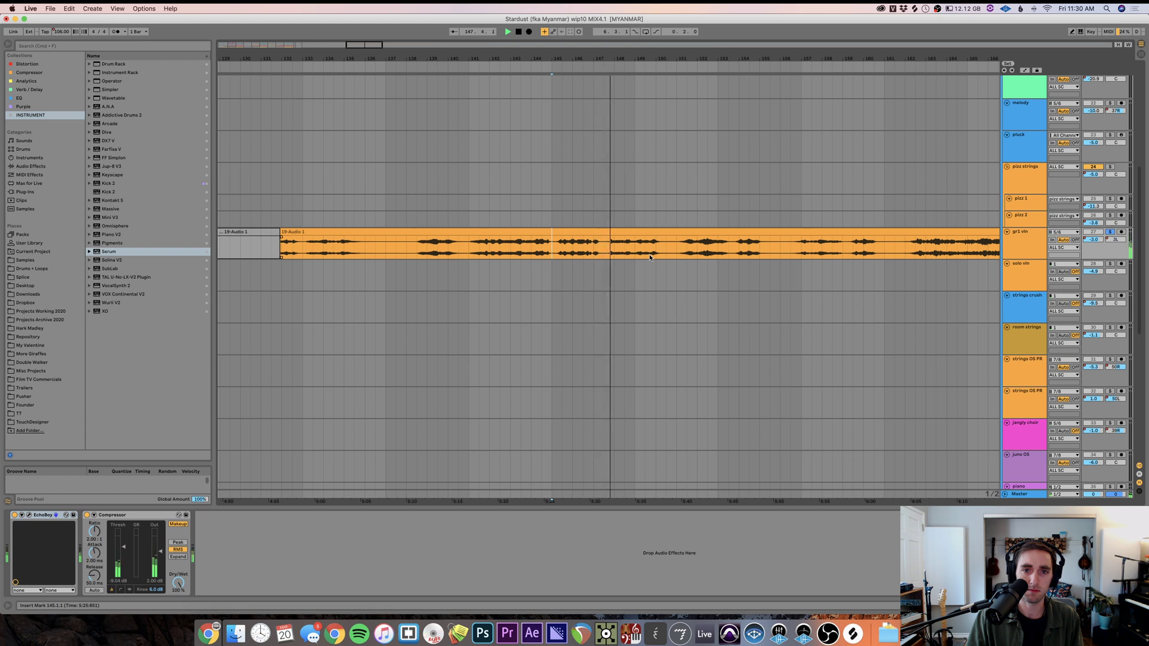
- Enlarge the gr1 vln track and audition the long recording at several points between bars 162 and 204
{"action": "left_click", "coordinate": [1028, 261]}
{"action": "left_click_drag", "start_coordinate": [1029, 262], "coordinate": [1028, 294]}
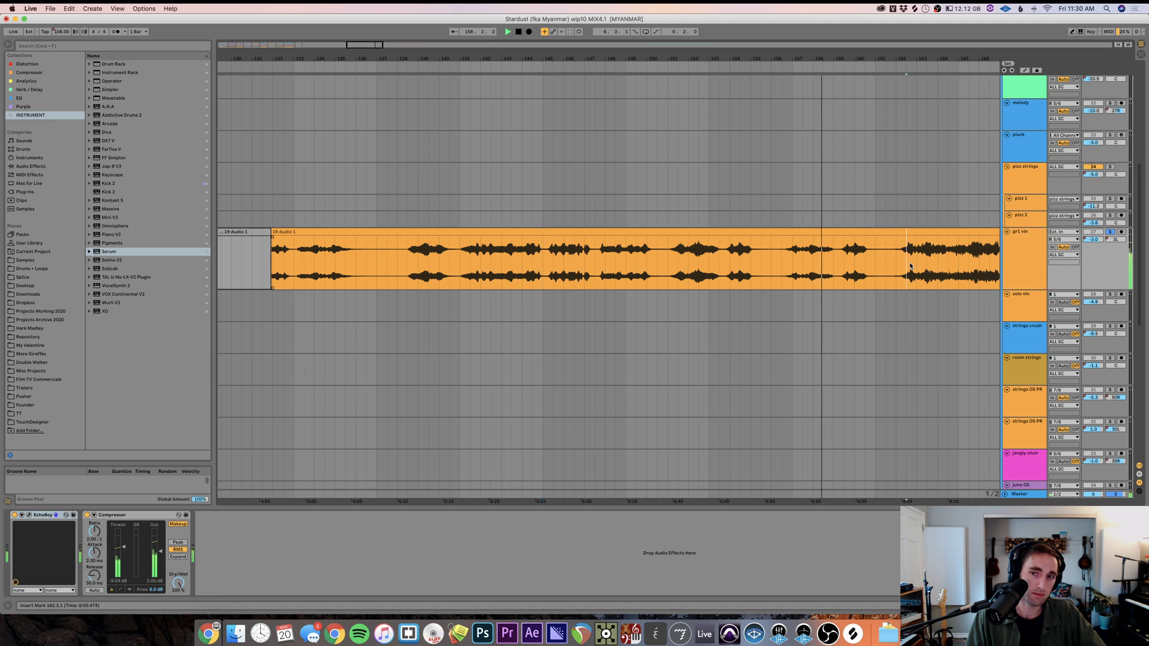
{"action": "scroll", "coordinate": [911, 267], "scroll_direction": "down", "scroll_amount": 3}
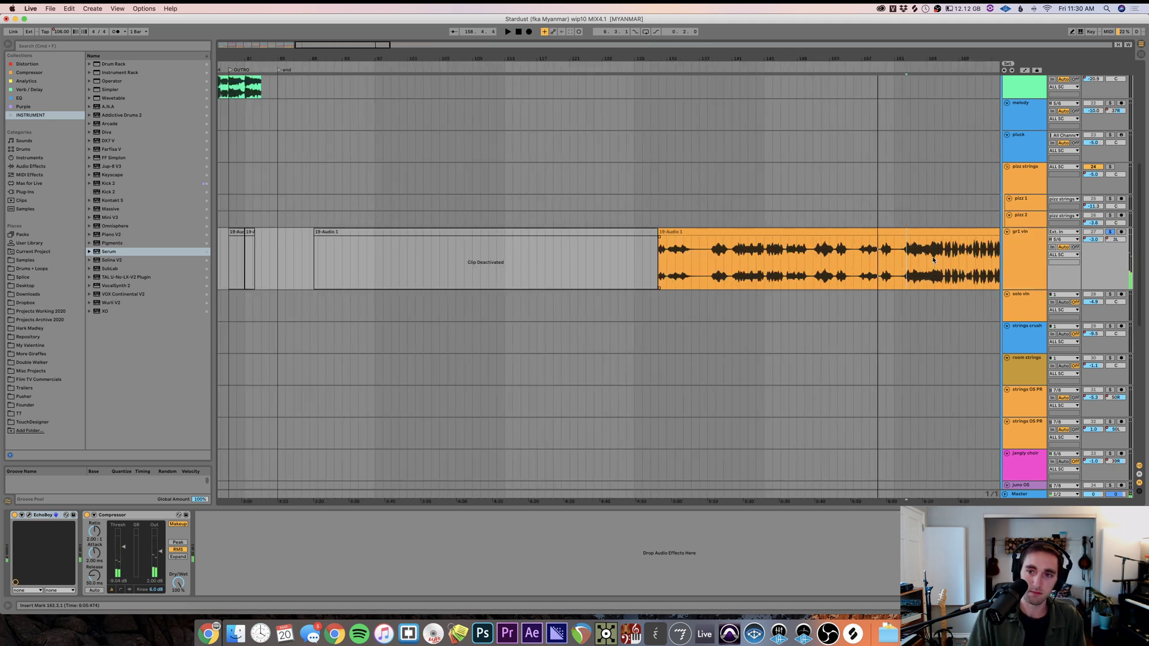
{"action": "scroll", "coordinate": [934, 259], "scroll_direction": "right", "scroll_amount": 10}
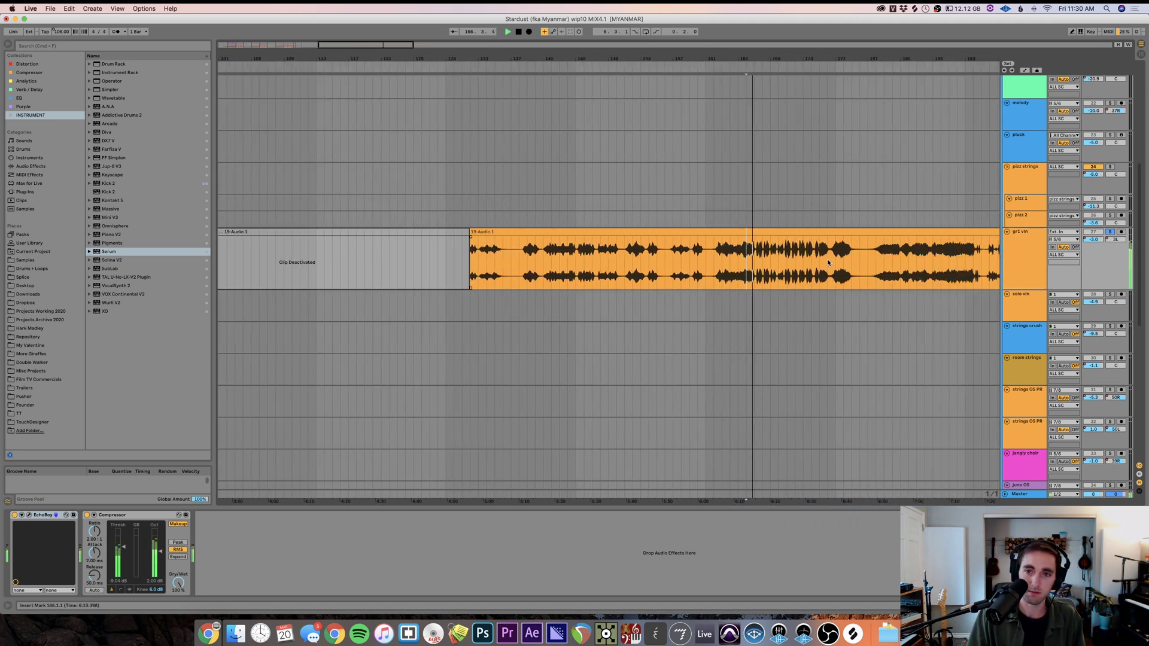
{"action": "scroll", "coordinate": [829, 263], "scroll_direction": "right", "scroll_amount": 4}
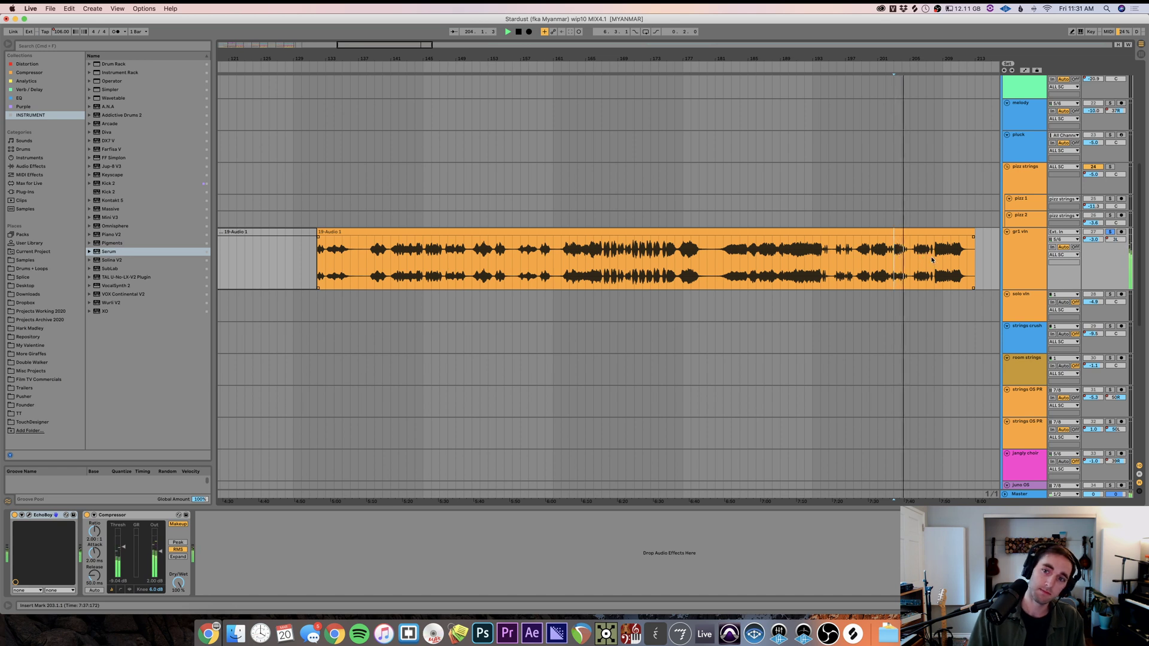
{"action": "left_click", "coordinate": [864, 269]}
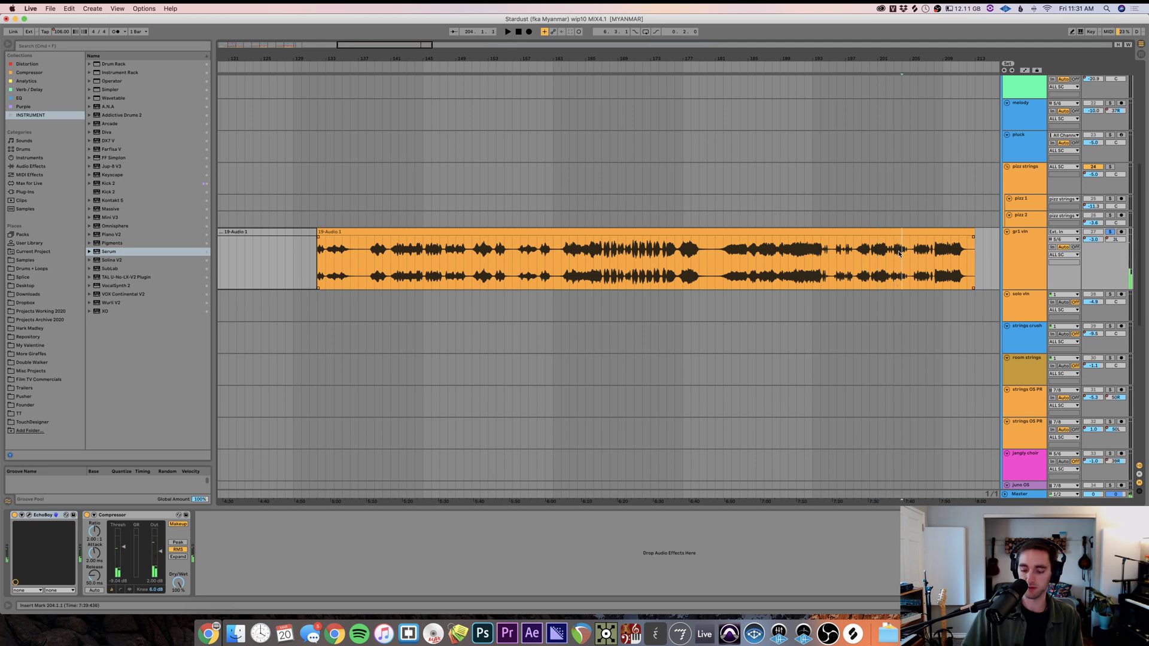
- Select the short violin phrase from 202.1.3 to 203.1.1 in the gr1 vln clip and loop it
{"action": "key", "text": "plus"}
{"action": "key", "text": "plus"}
{"action": "key", "text": "plus"}
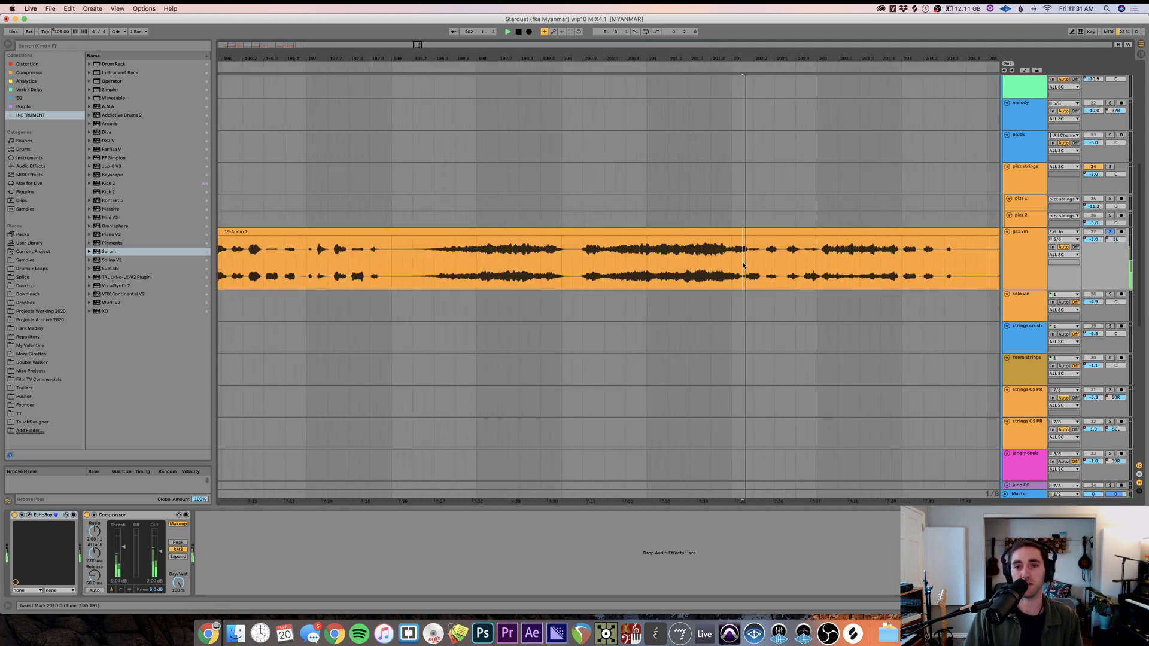
{"action": "left_click_drag", "start_coordinate": [744, 265], "coordinate": [815, 262]}
{"action": "key", "text": "super+l"}
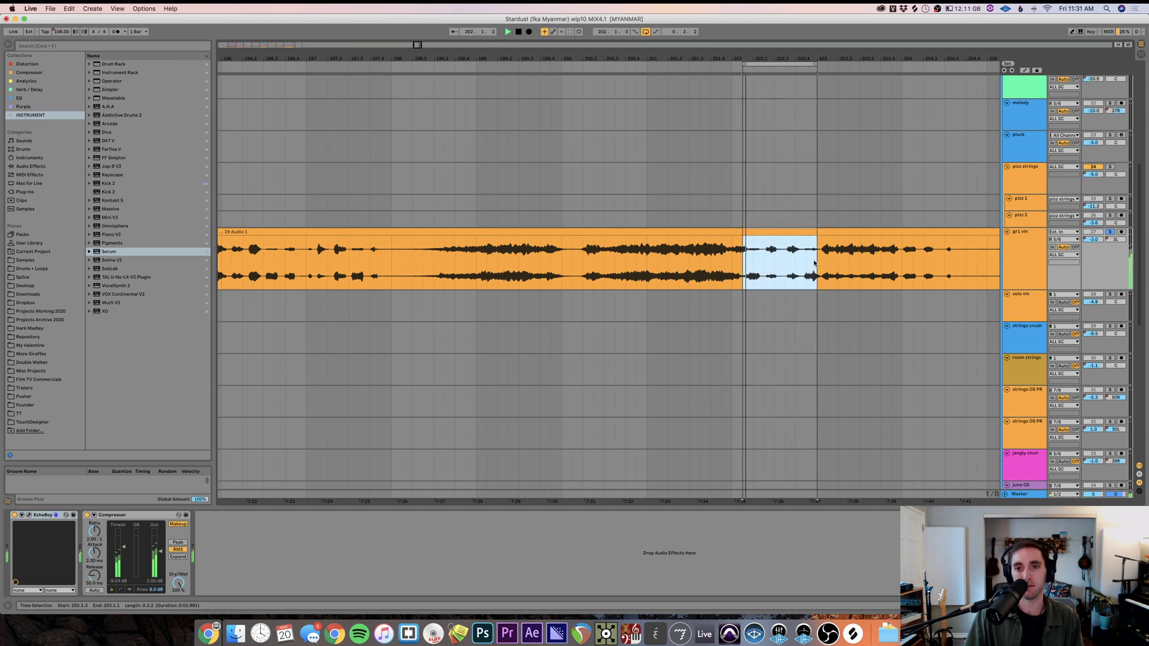
- Split the looped violin phrase into its own clip and trim its start to 202.2.3, looping the trimmed phrase
{"action": "key", "text": "super+e"}
{"action": "left_click_drag", "start_coordinate": [745, 232], "coordinate": [765, 230]}
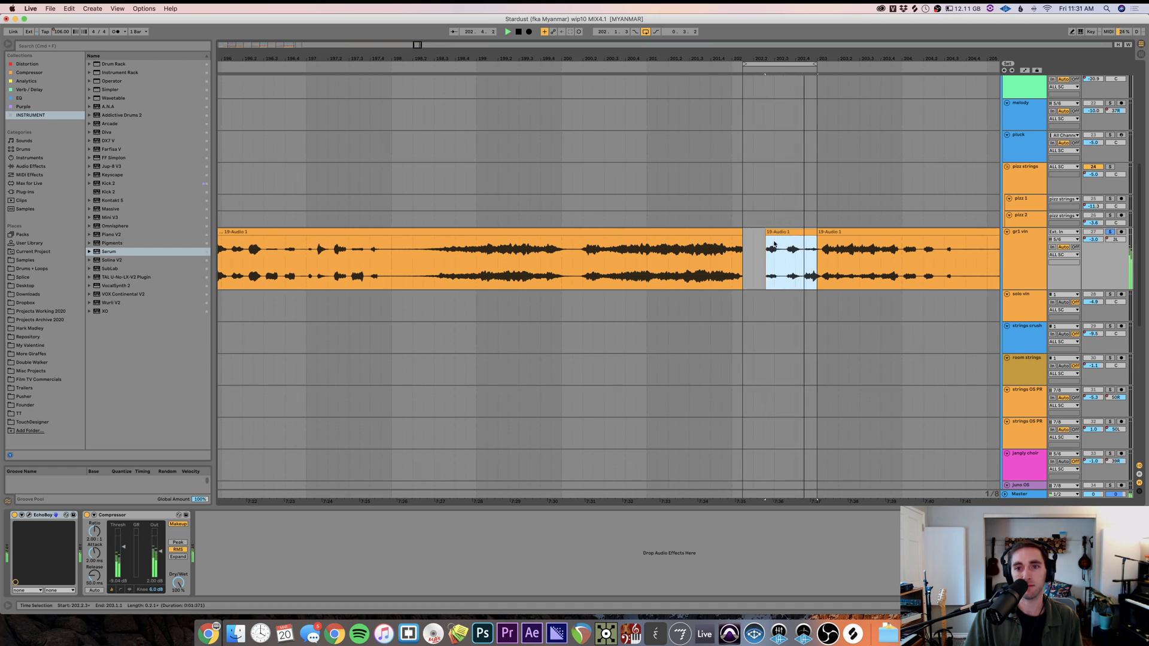
{"action": "key", "text": "super+l"}
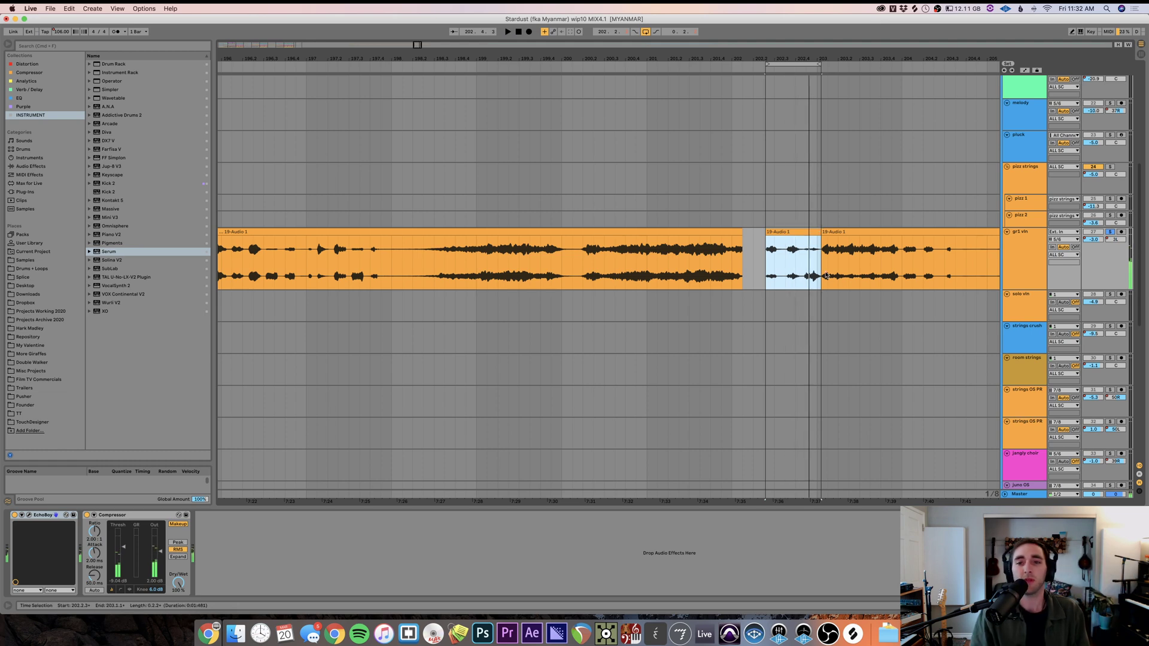
- Stop playback, fold all tracks to their compact height and unsolo gr1 vln
{"action": "key", "text": "space"}
{"action": "left_click", "coordinate": [794, 276]}
{"action": "scroll", "coordinate": [794, 276], "scroll_direction": "down", "scroll_amount": 5}
{"action": "key", "text": "0"}
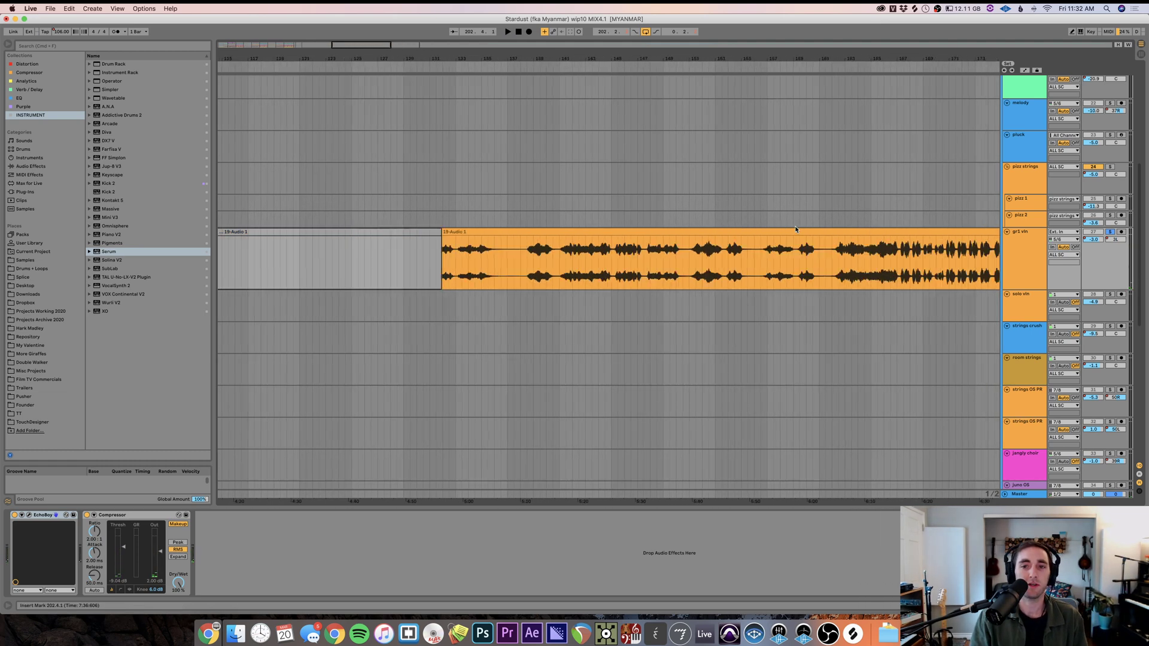
{"action": "scroll", "coordinate": [529, 242], "scroll_direction": "left", "scroll_amount": 10}
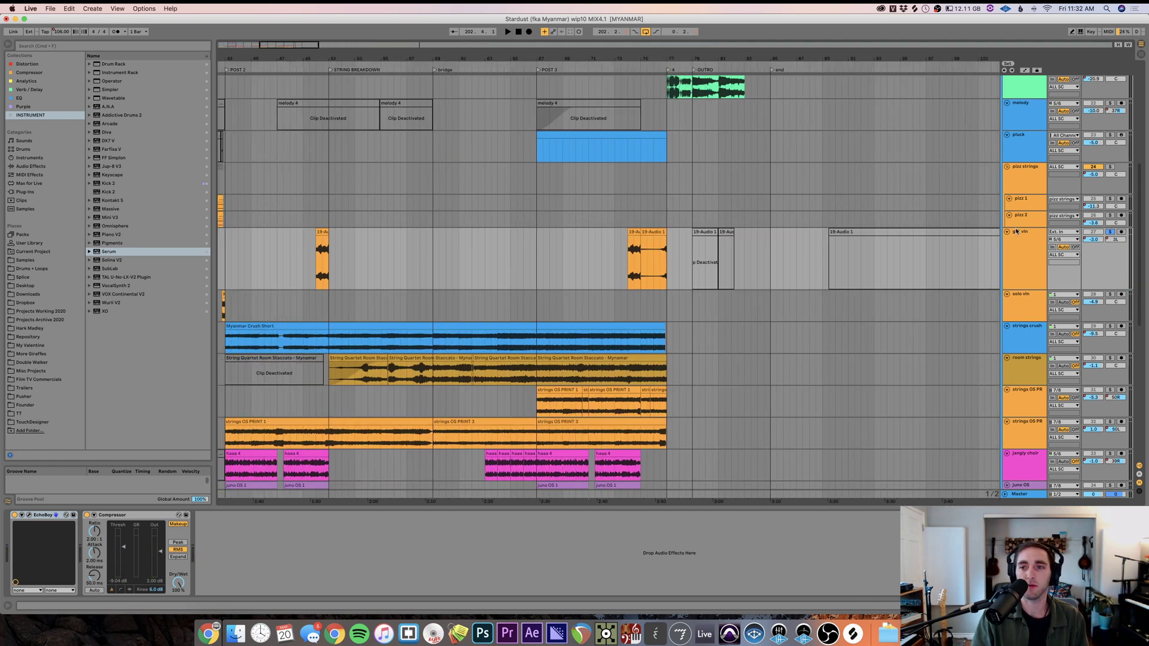
{"action": "left_click", "coordinate": [1007, 234], "text": "alt"}
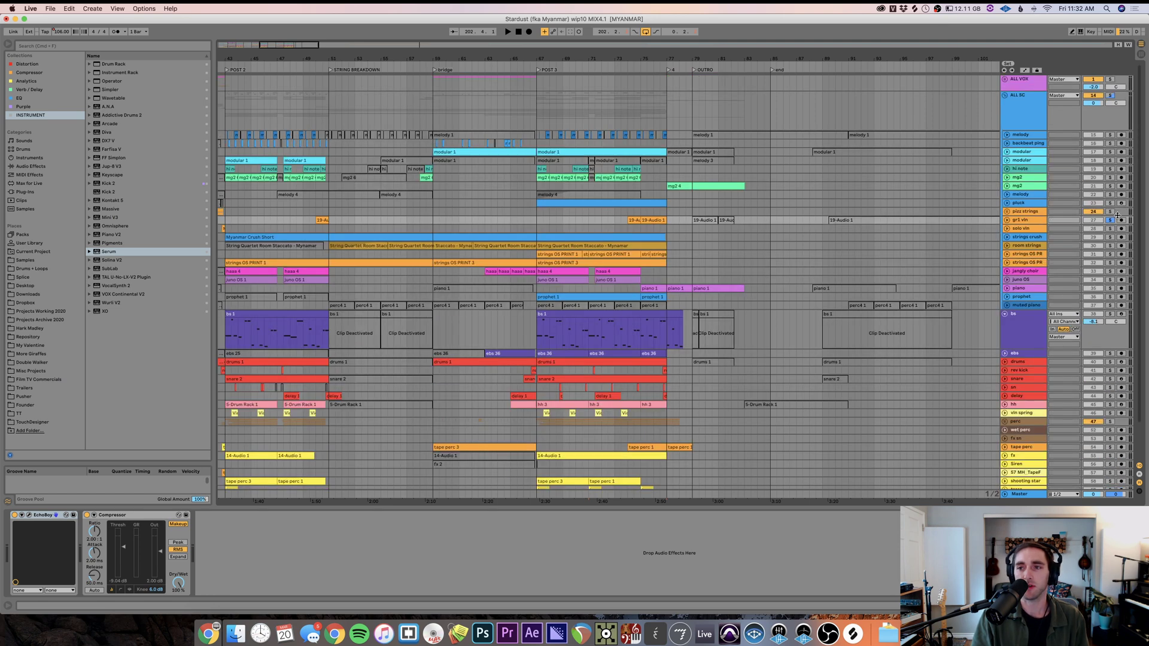
{"action": "scroll", "coordinate": [639, 265], "scroll_direction": "left", "scroll_amount": 8}
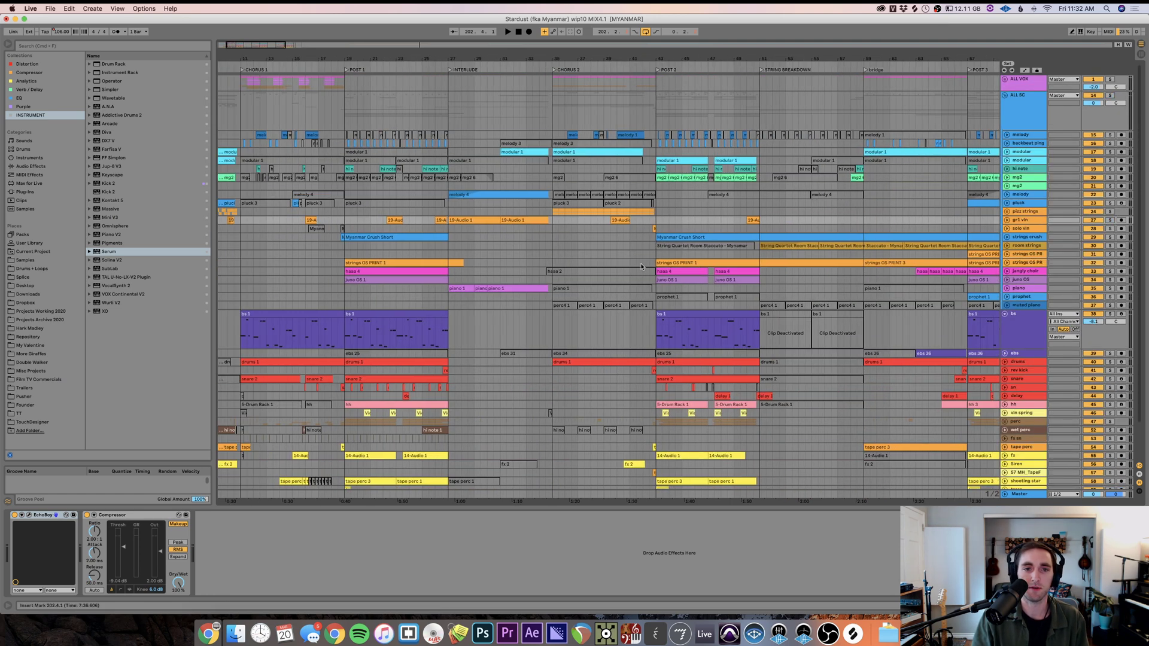
- Solo and unfold the strings crush through jangly choir tracks plus juno OS, playing Post 1 from 19.1.1
{"action": "left_click", "coordinate": [449, 258]}
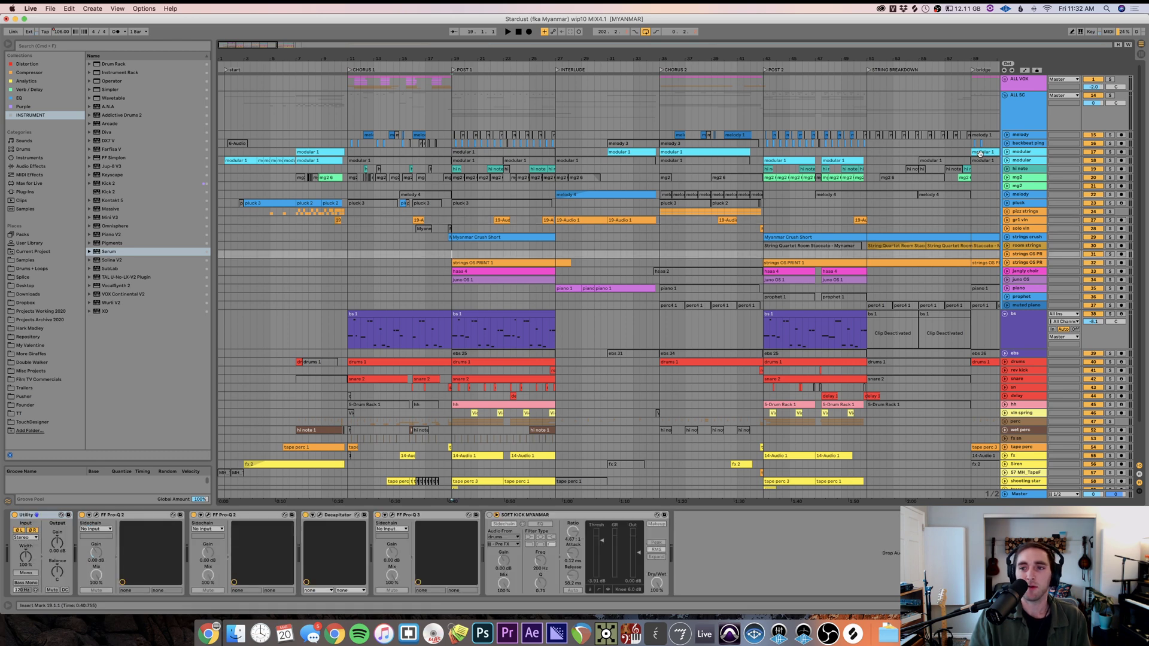
{"action": "left_click", "coordinate": [1020, 237]}
{"action": "left_click", "coordinate": [1022, 272]}
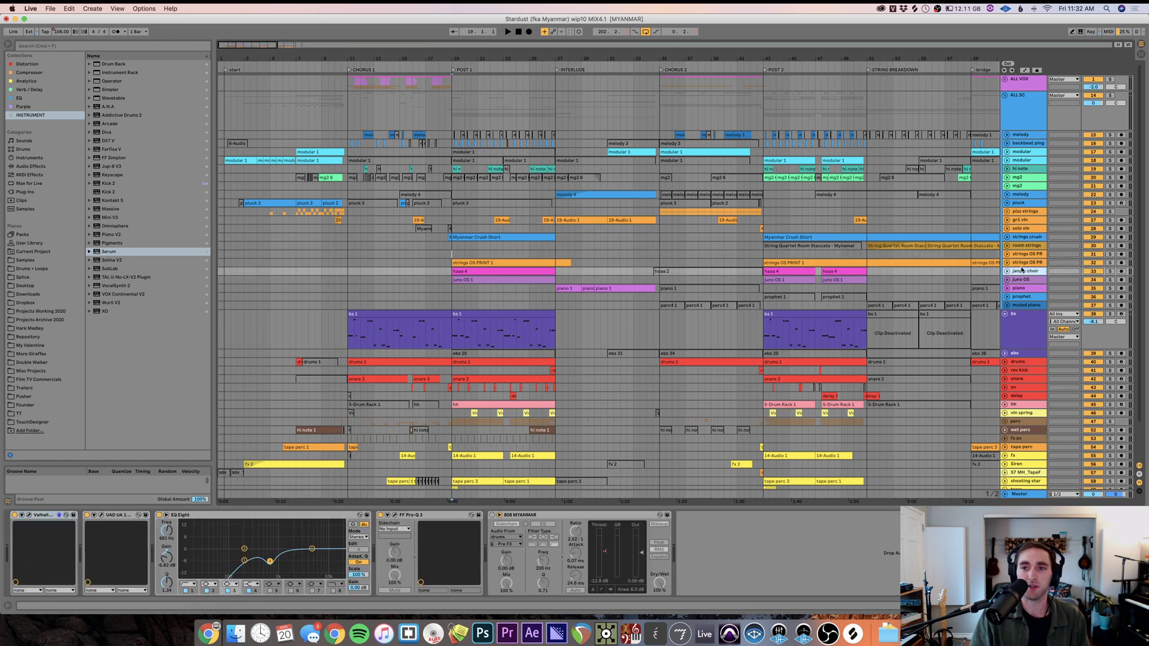
{"action": "left_click", "coordinate": [1022, 230]}
{"action": "left_click", "coordinate": [1023, 239]}
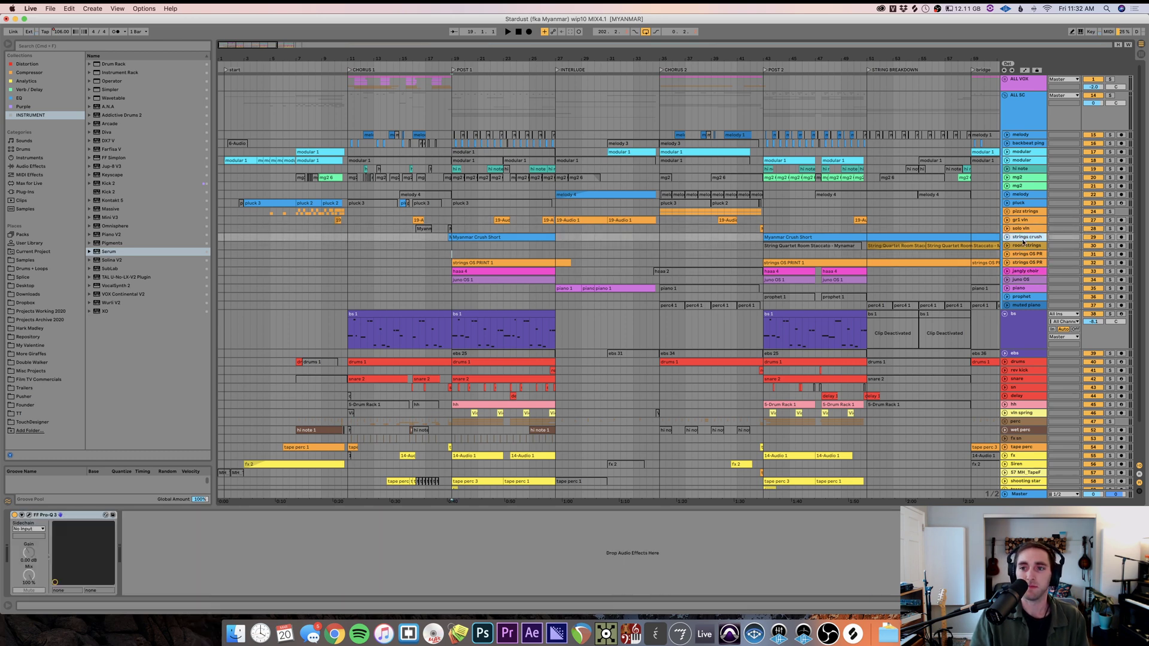
{"action": "left_click", "coordinate": [1024, 272]}
{"action": "left_click", "coordinate": [1024, 238]}
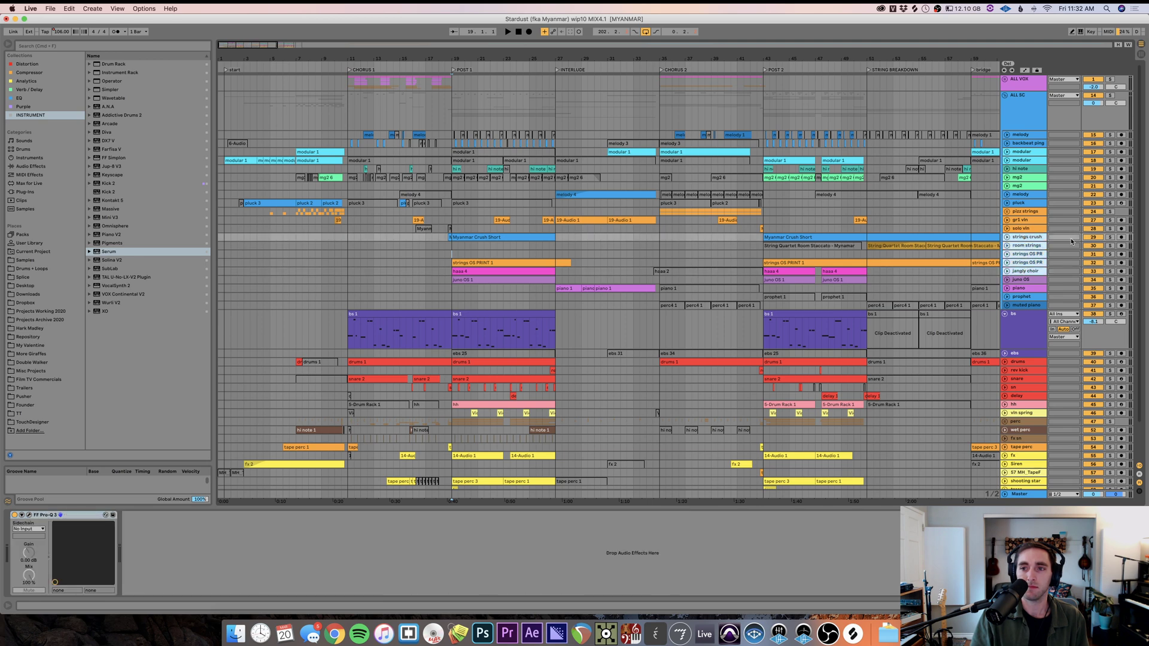
{"action": "left_click", "coordinate": [1109, 238]}
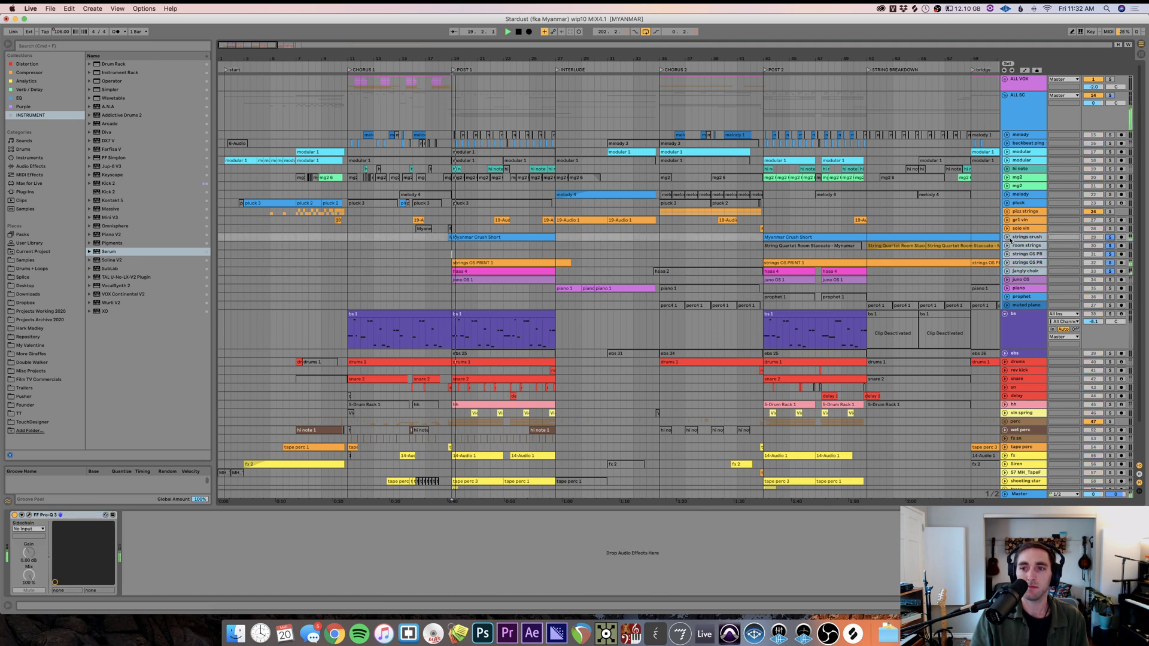
{"action": "key", "text": "Right"}
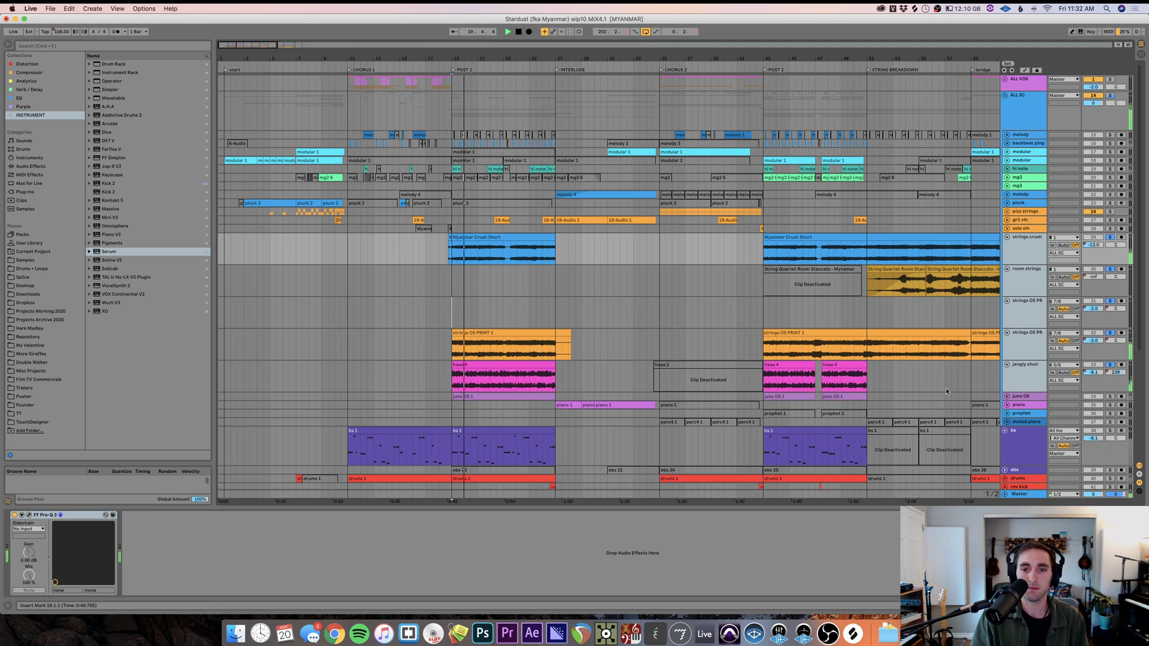
{"action": "left_click", "coordinate": [1007, 396]}
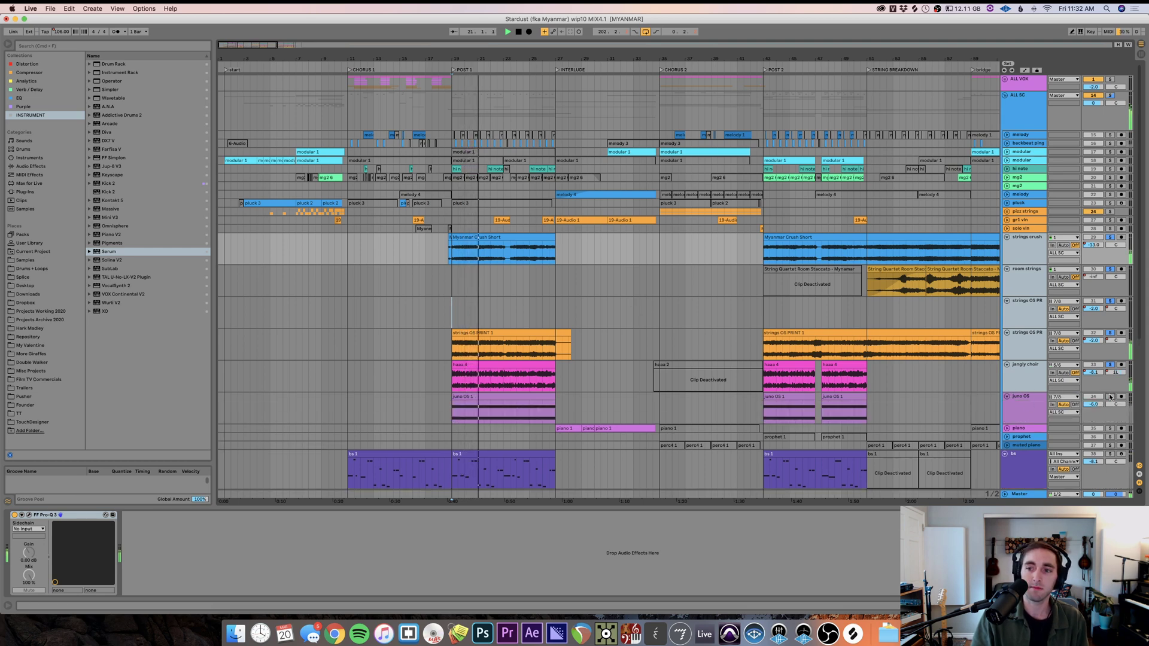
- Select the juno OS clip across Post 1, from 19.1.1 to 27.1.1
{"action": "left_click", "coordinate": [452, 416]}
{"action": "key", "text": "plus"}
{"action": "key", "text": "plus"}
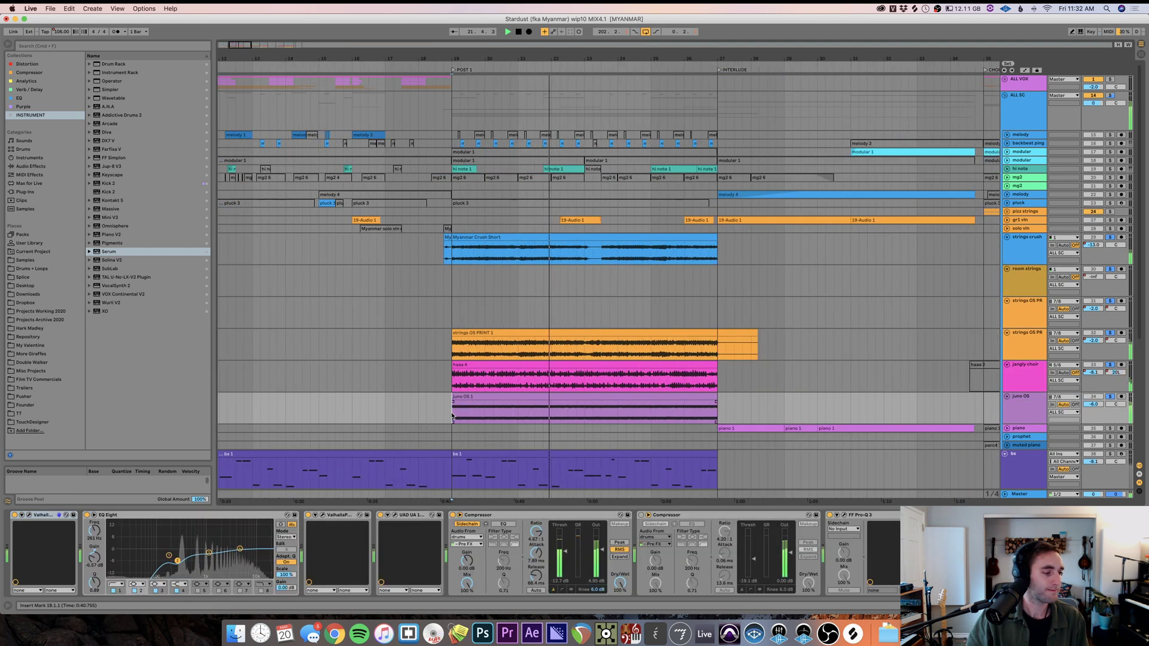
{"action": "scroll", "coordinate": [599, 419], "scroll_direction": "right", "scroll_amount": 3}
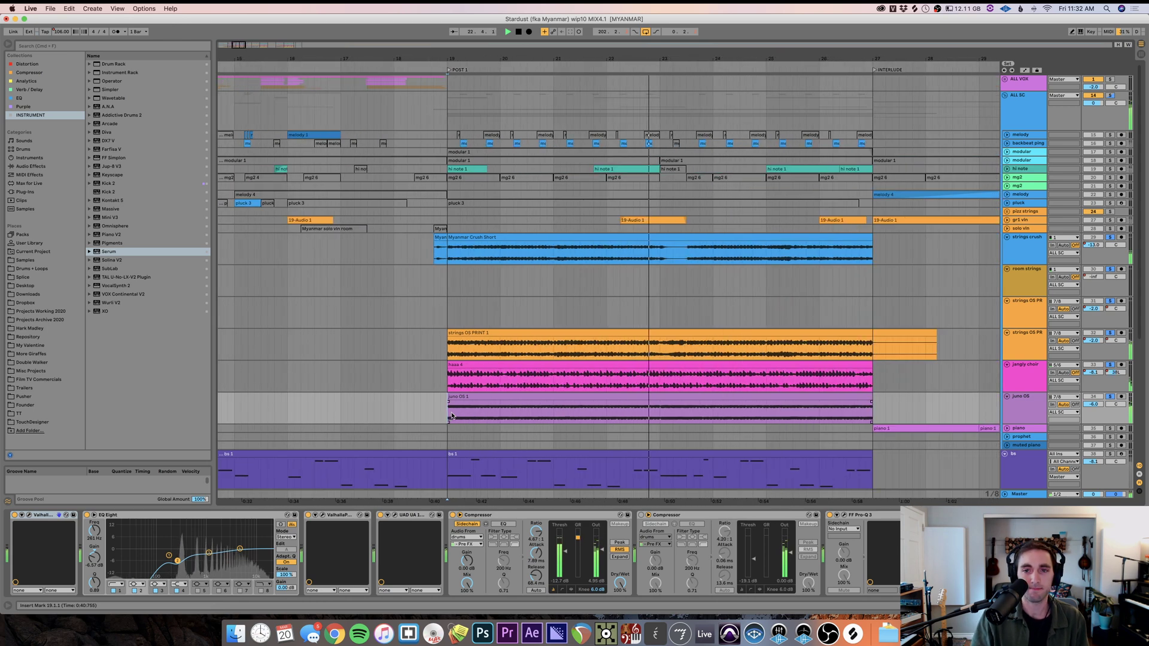
{"action": "left_click", "coordinate": [782, 415], "text": "shift"}
{"action": "left_click", "coordinate": [780, 413], "text": "shift"}
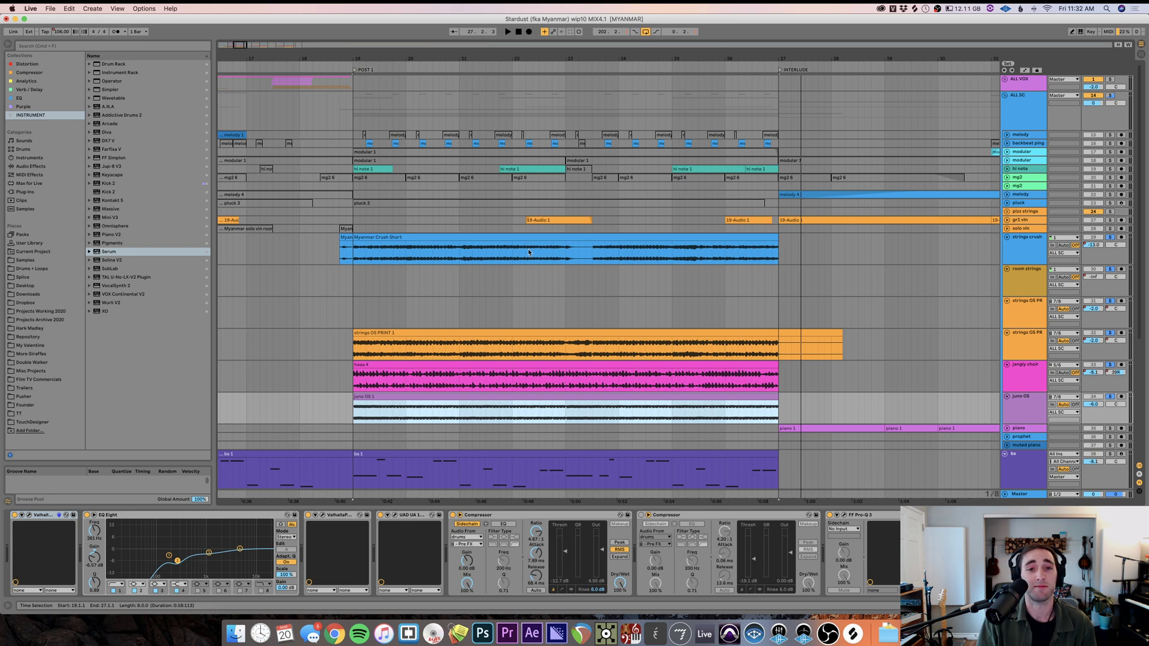
- Unfold and solo the tape perc track and play its clip before Chorus 1 from 6.1.3
{"action": "scroll", "coordinate": [274, 335], "scroll_direction": "left", "scroll_amount": 10}
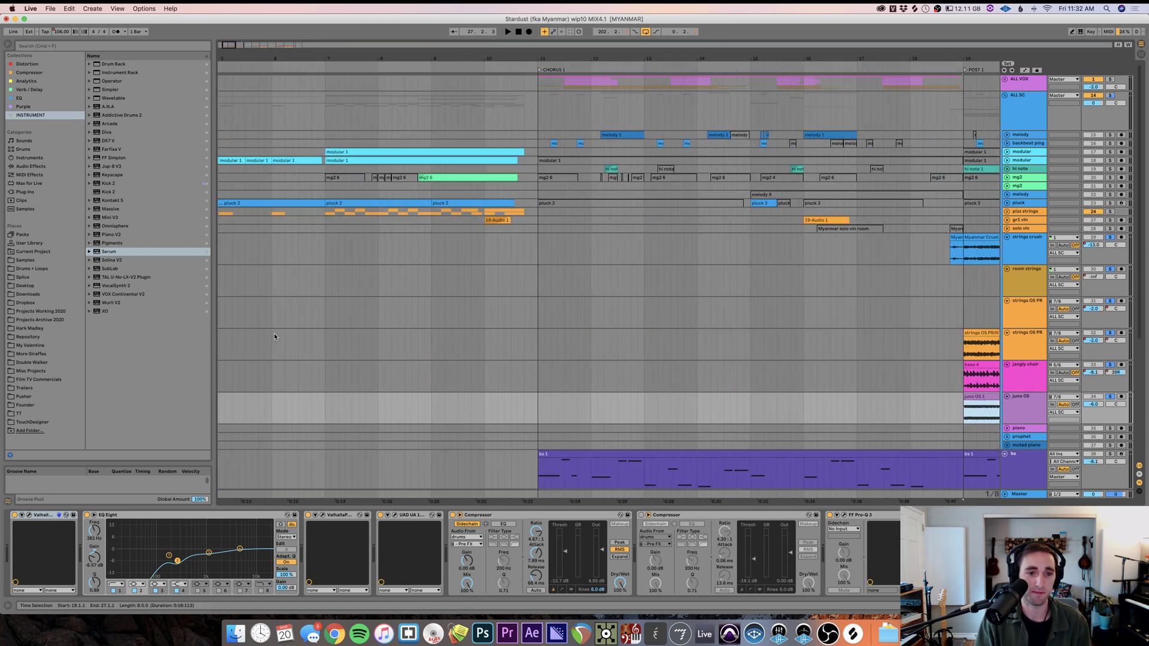
{"action": "scroll", "coordinate": [274, 337], "scroll_direction": "down", "scroll_amount": 6}
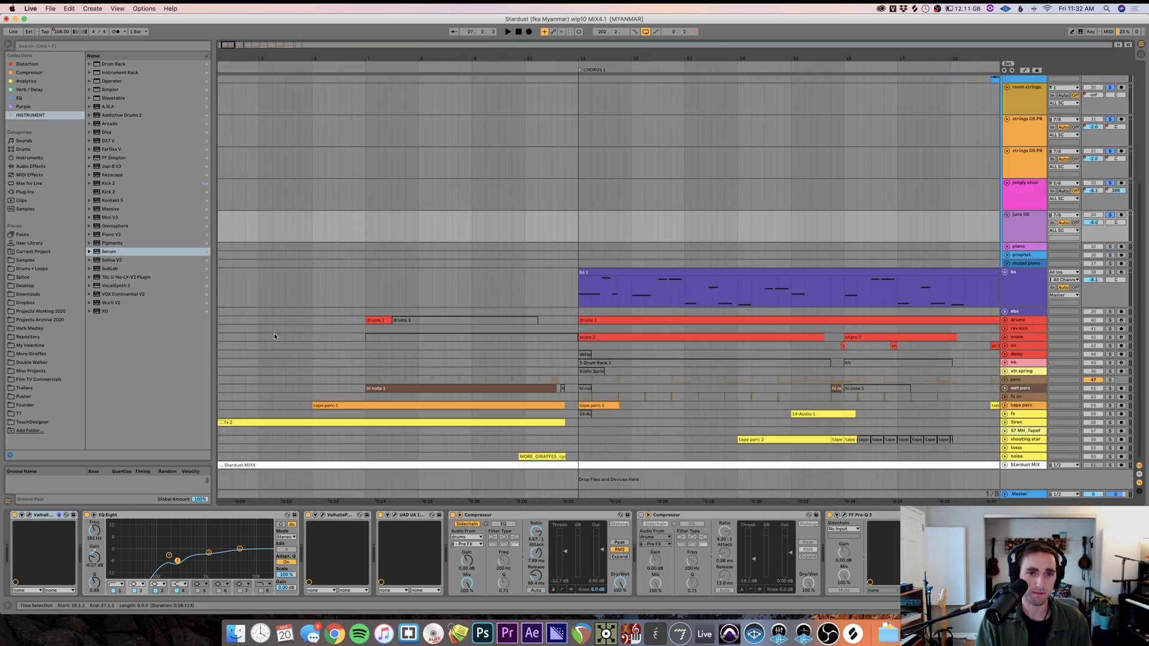
{"action": "left_click", "coordinate": [1005, 406]}
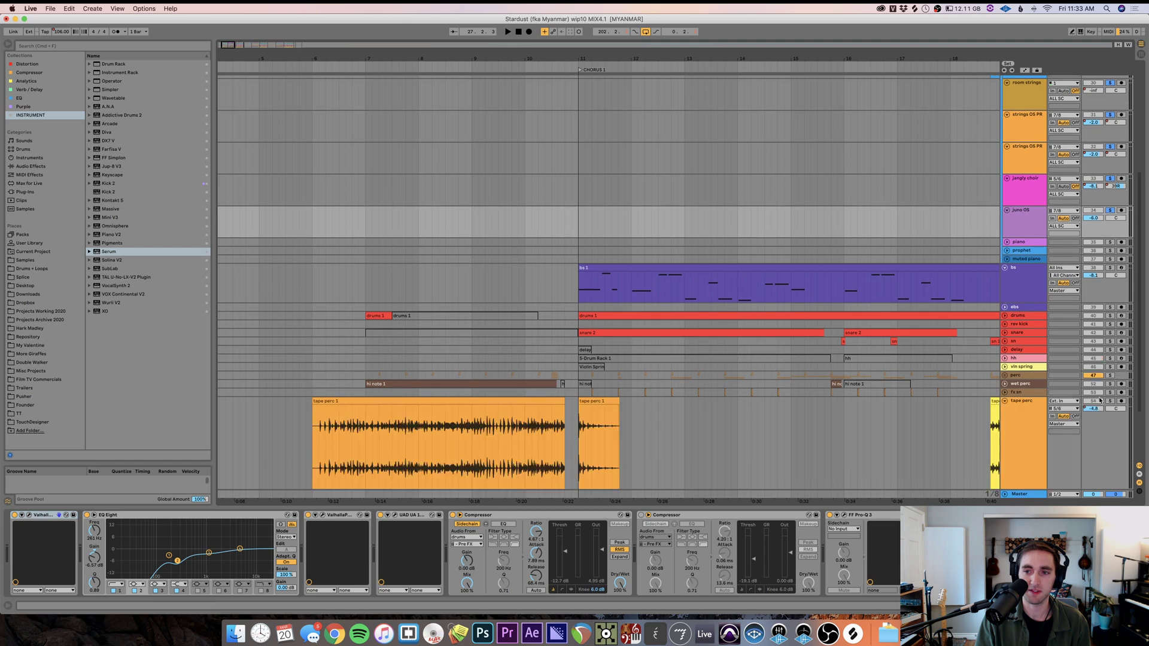
{"action": "left_click", "coordinate": [317, 438]}
{"action": "key", "text": "space"}
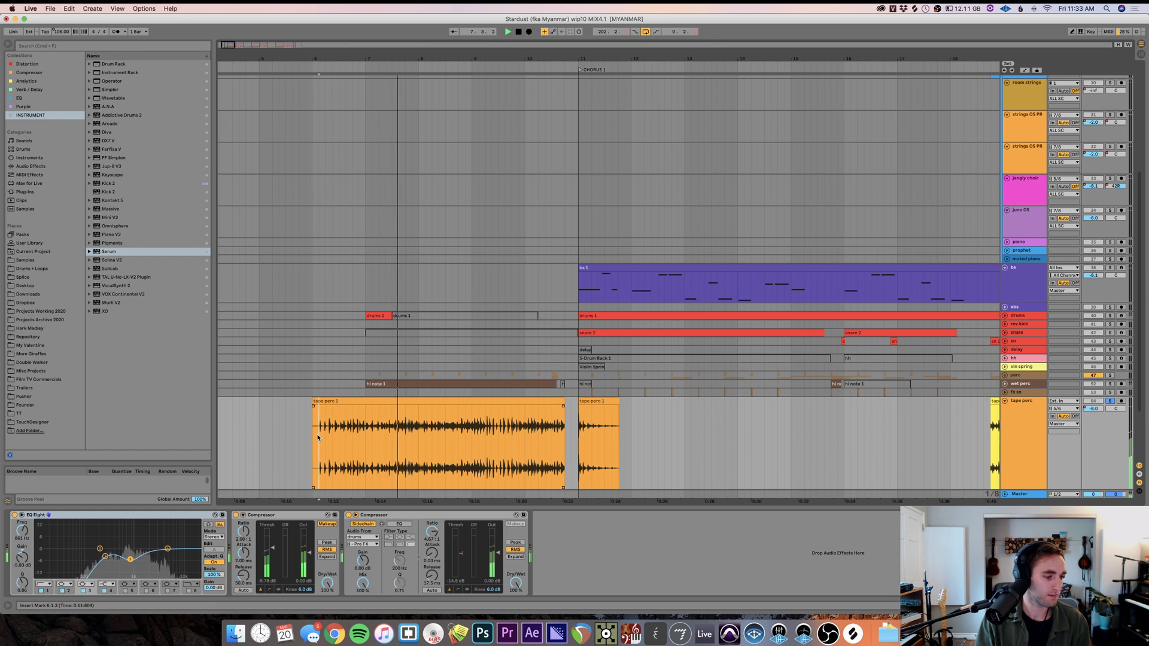
- Loop the tape perc clip from 6.1.3 to 10.4.1 and play the looped section
{"action": "left_click", "coordinate": [566, 461], "text": "shift"}
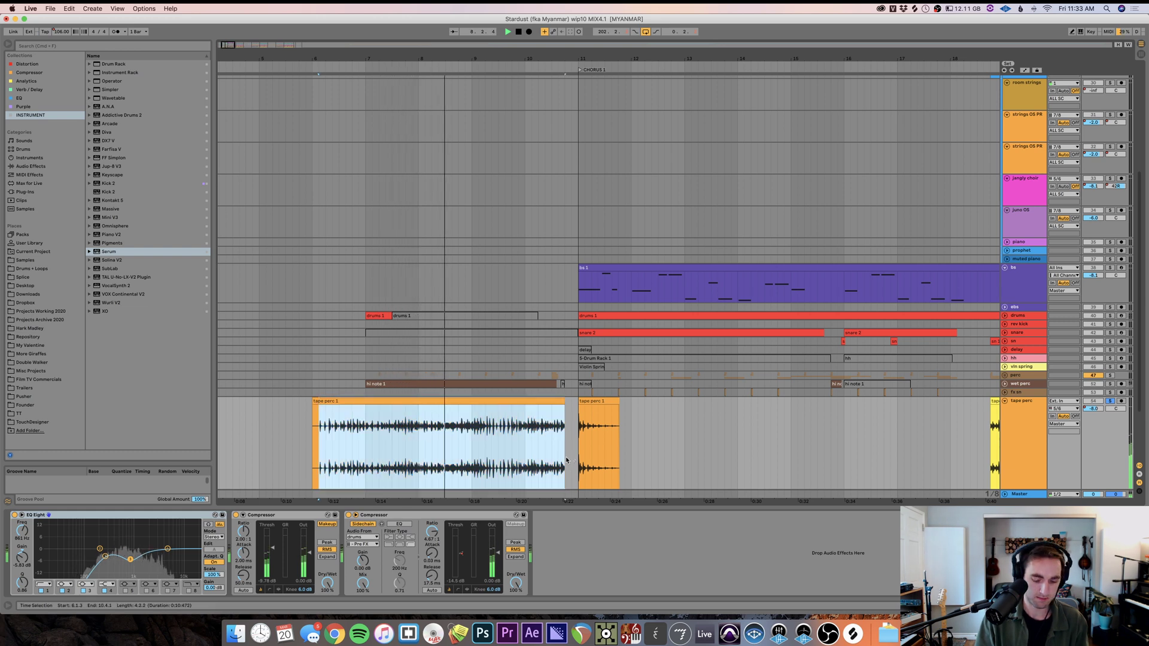
{"action": "key", "text": "super+l"}
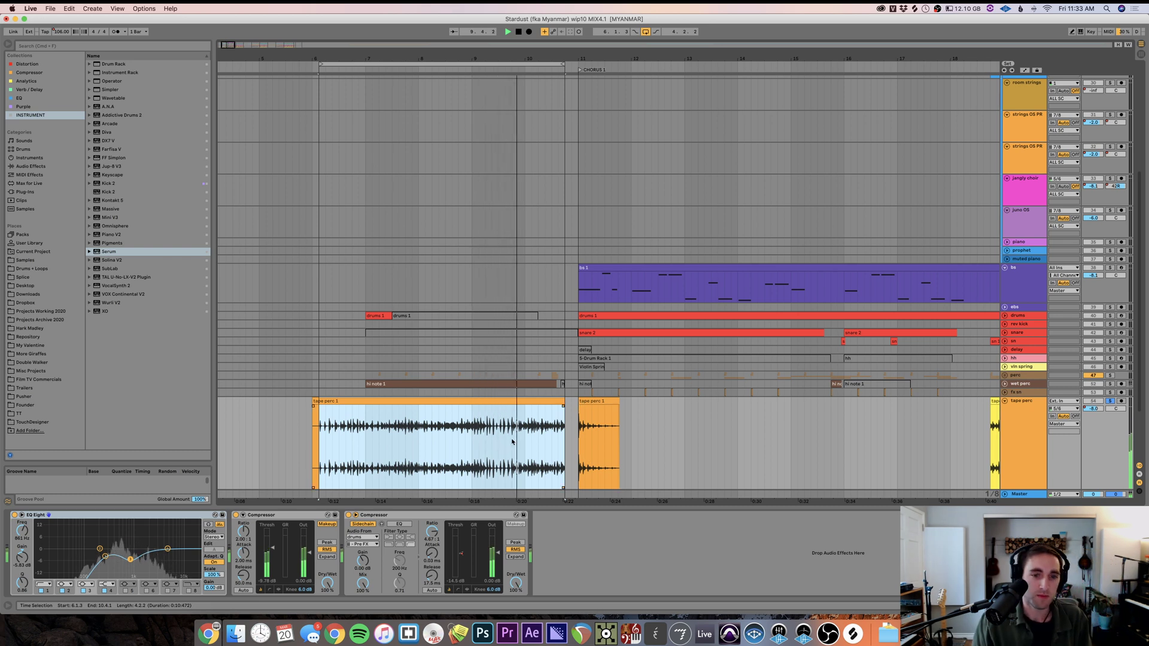
{"action": "left_click", "coordinate": [445, 450]}
{"action": "key", "text": "space"}
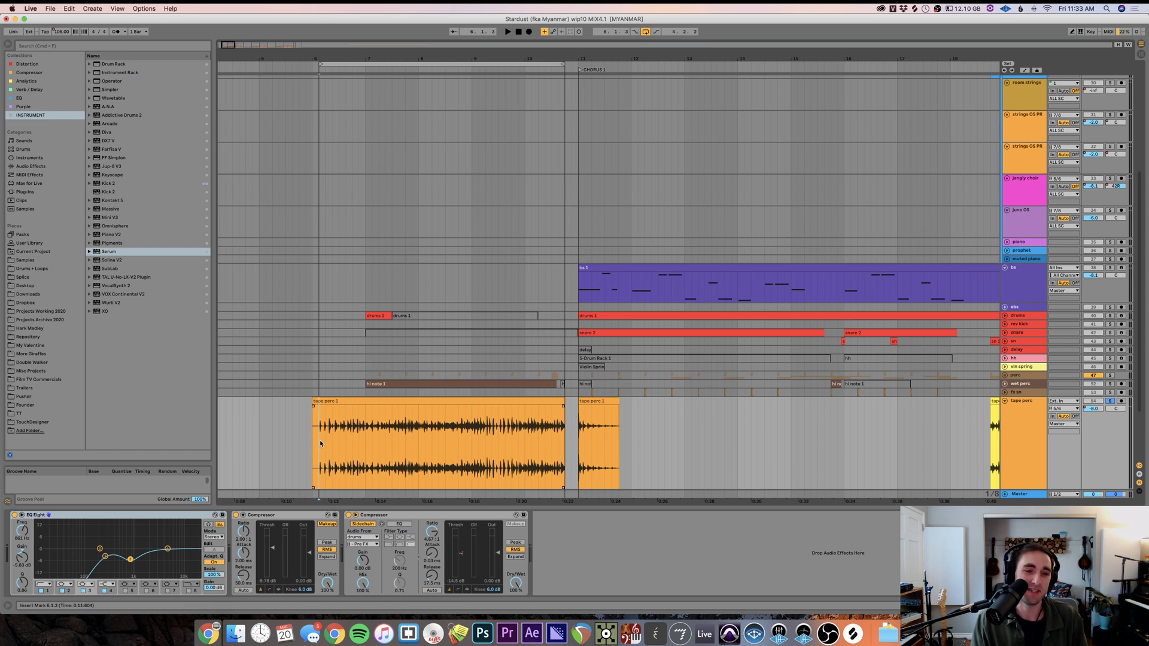
{"action": "key", "text": "space"}
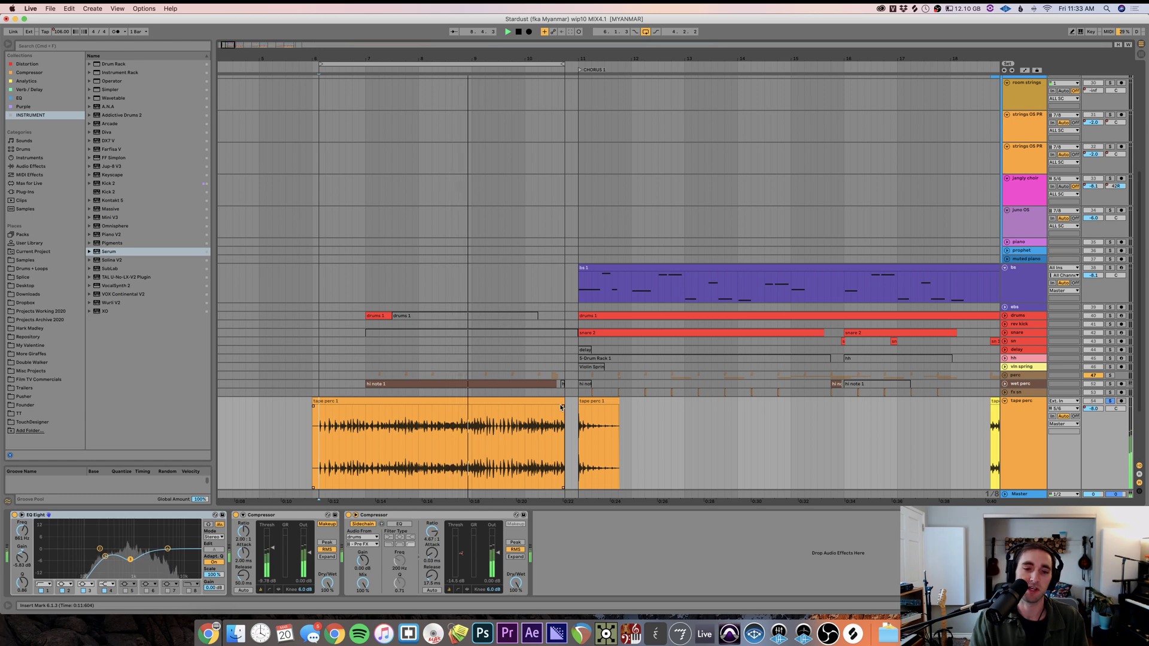
- Stop playback and extend the start of the tape perc clip before Chorus 1 back to 3.4.1
{"action": "key", "text": "space"}
{"action": "key", "text": "minus"}
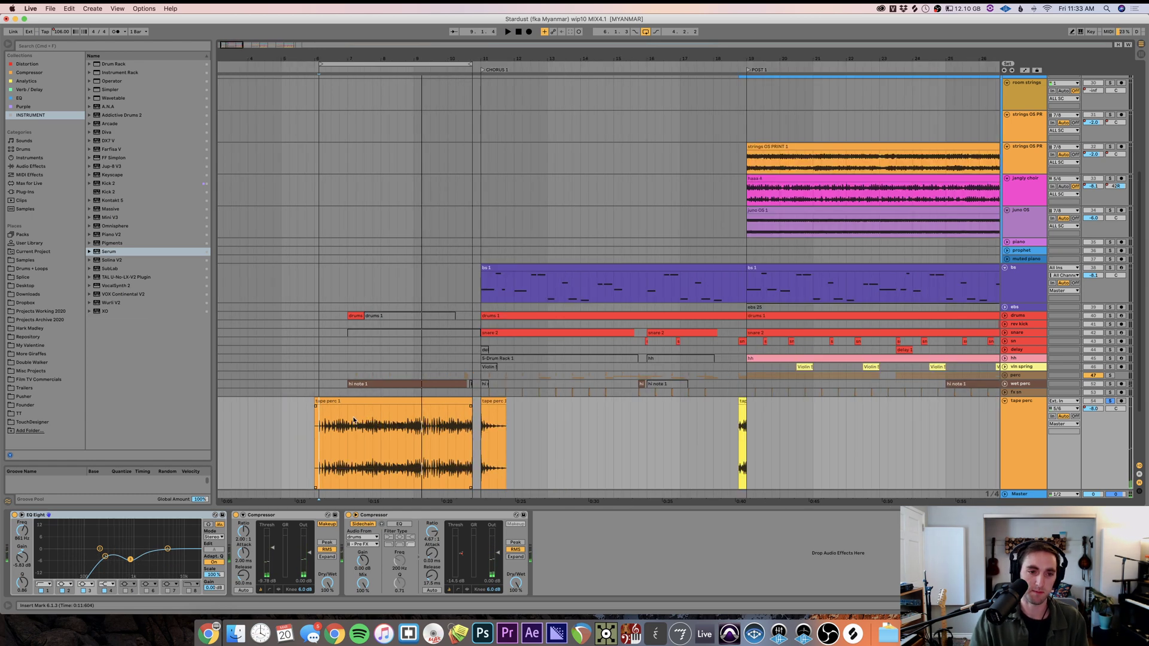
{"action": "left_click_drag", "start_coordinate": [320, 402], "coordinate": [228, 402]}
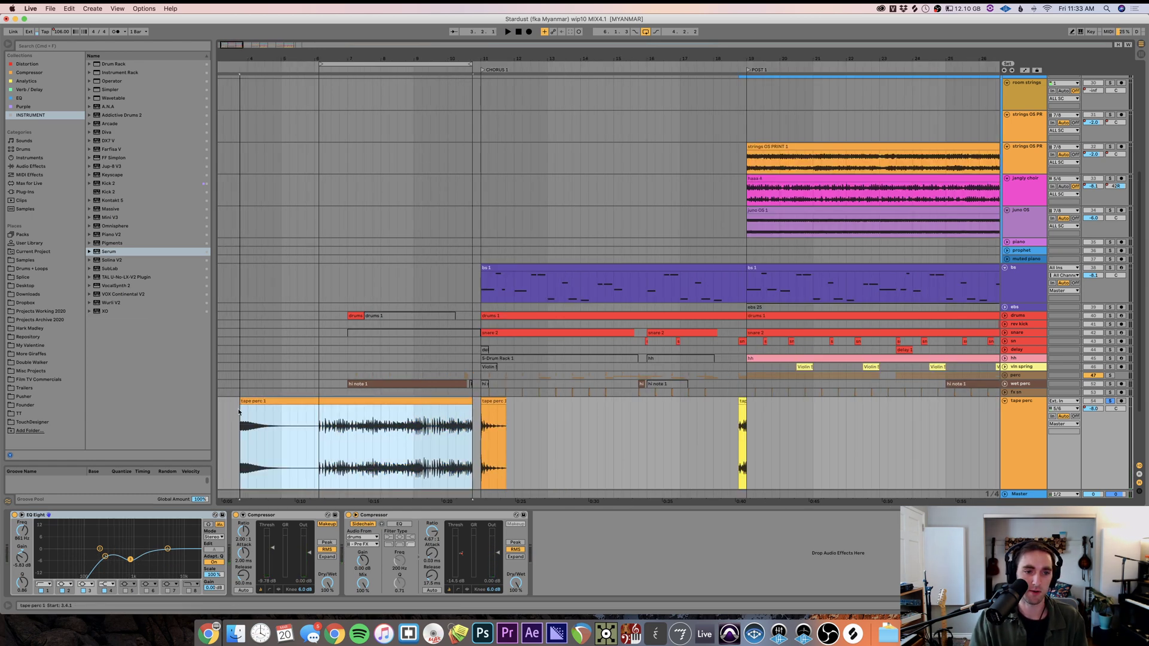
- Extend the start of the first tape perc clip back to 1.1.1 and play it from 1.3.1
{"action": "scroll", "coordinate": [281, 419], "scroll_direction": "left", "scroll_amount": 3}
{"action": "left_click_drag", "start_coordinate": [310, 403], "coordinate": [171, 407]}
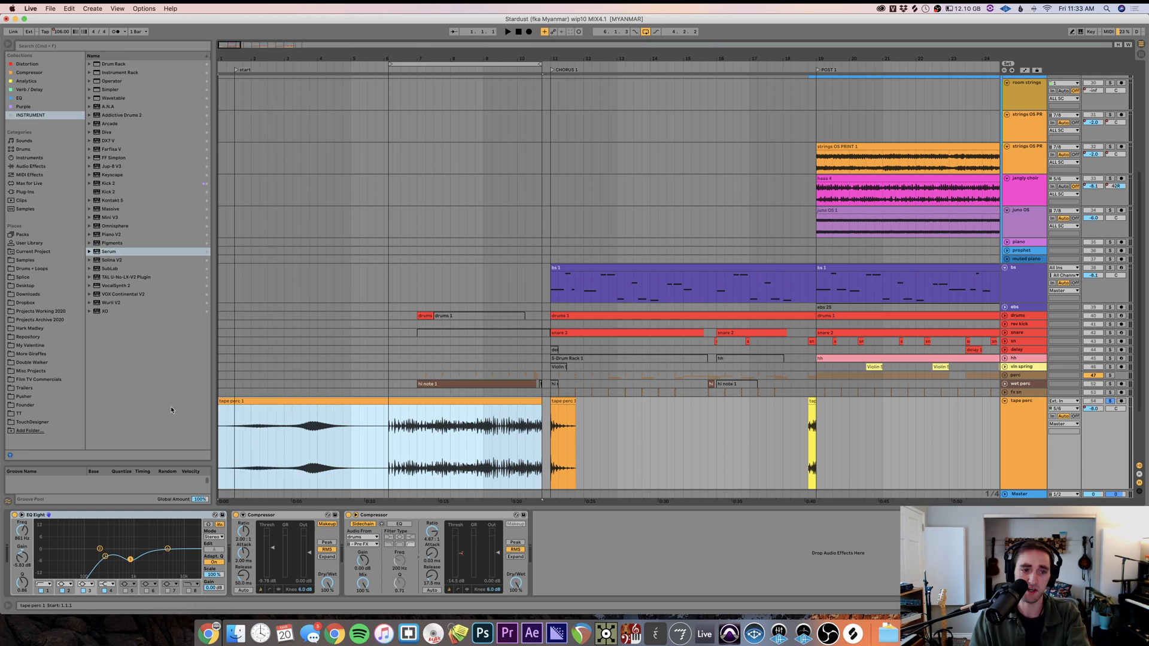
{"action": "left_click", "coordinate": [235, 442]}
{"action": "key", "text": "space"}
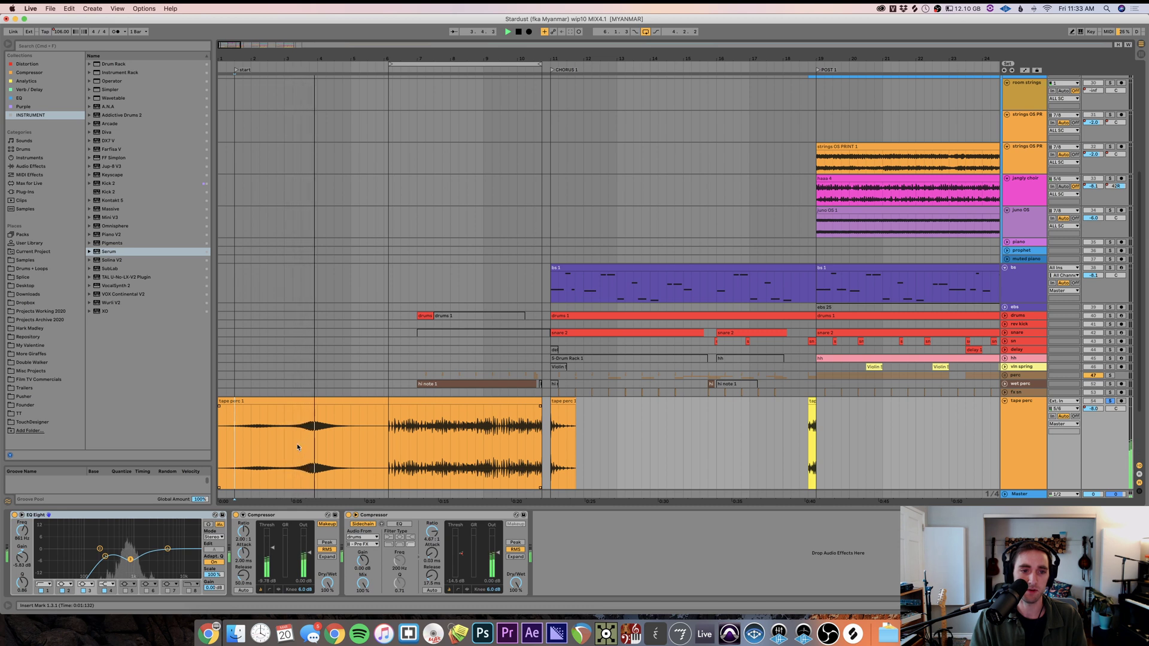
{"action": "key", "text": "space"}
- Trim the first tape perc clip's start to about bar 6, and try extending the Chorus 1 tape perc clip's end to 17.1.1
{"action": "left_click_drag", "start_coordinate": [219, 446], "coordinate": [385, 445]}
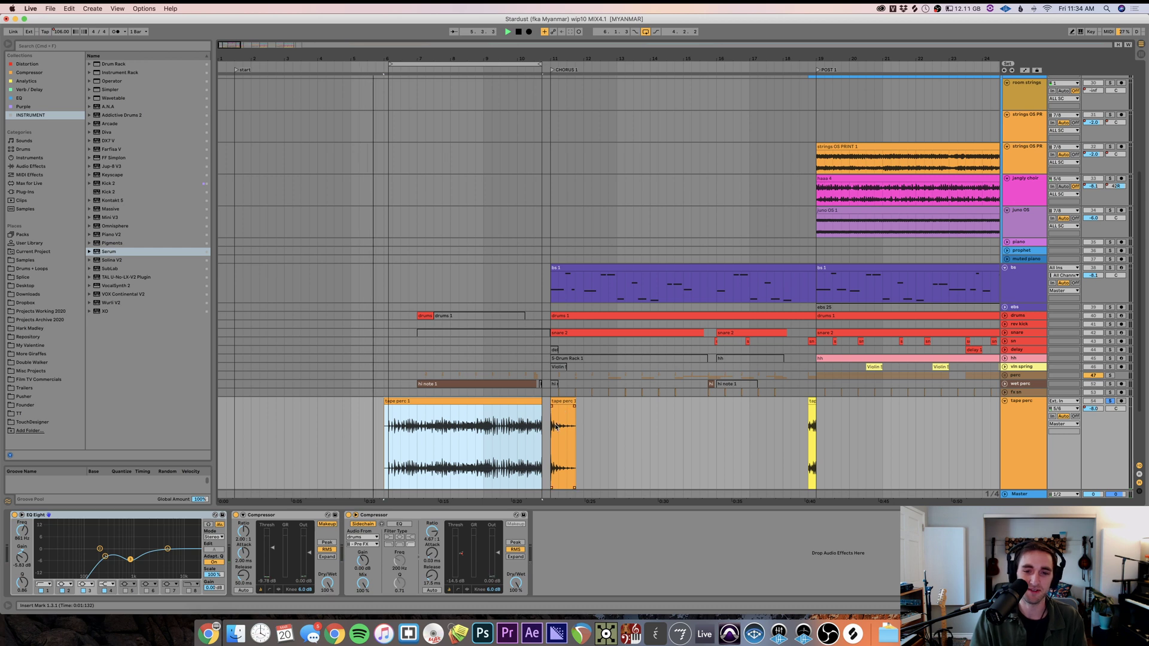
{"action": "left_click_drag", "start_coordinate": [575, 412], "coordinate": [652, 419]}
{"action": "left_click_drag", "start_coordinate": [748, 421], "coordinate": [750, 423]}
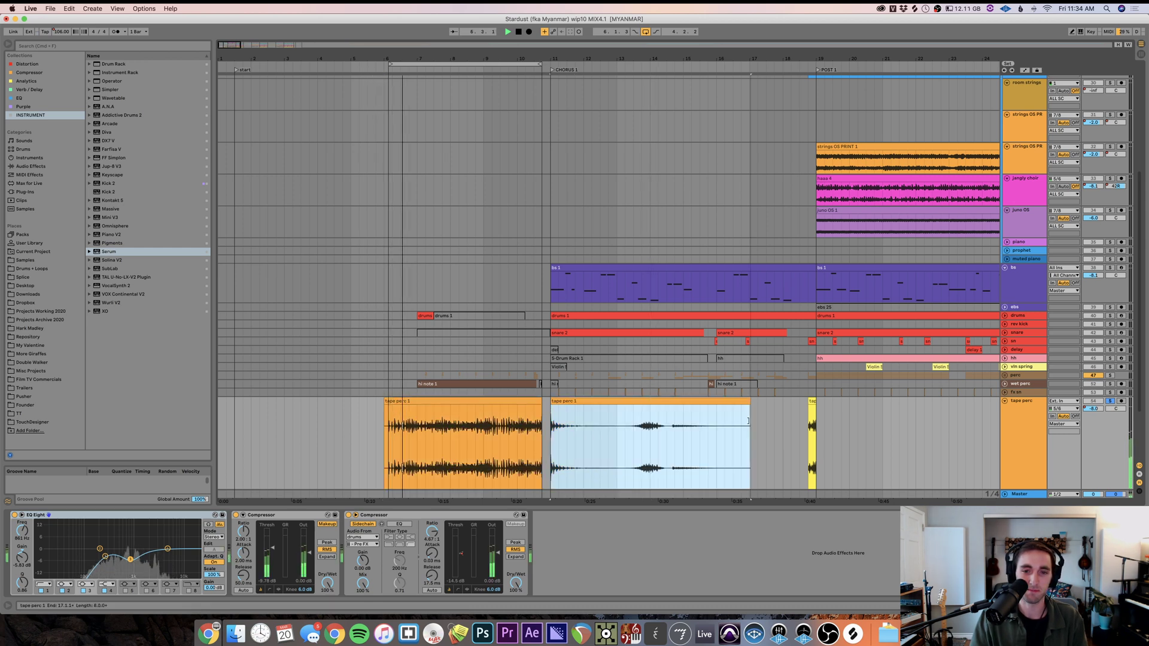
{"action": "key", "text": "super+z"}
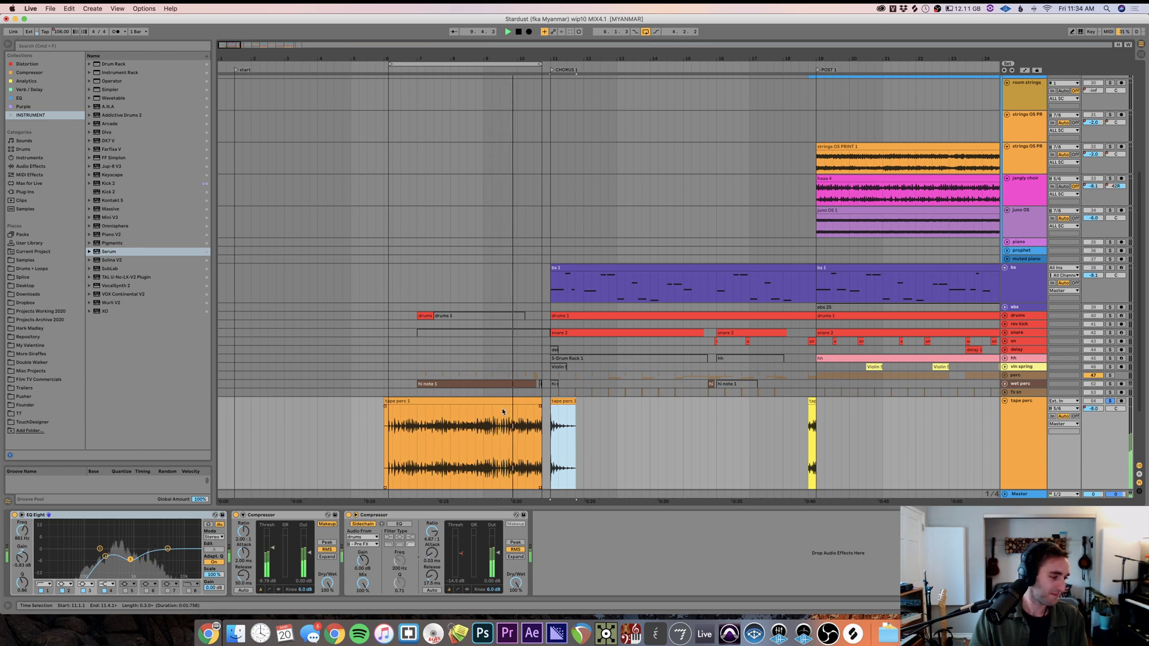
- Unfold the MH_Tape and Siren tracks below tape perc and increase the Siren track's height
{"action": "left_click", "coordinate": [519, 432]}
{"action": "key", "text": "minus"}
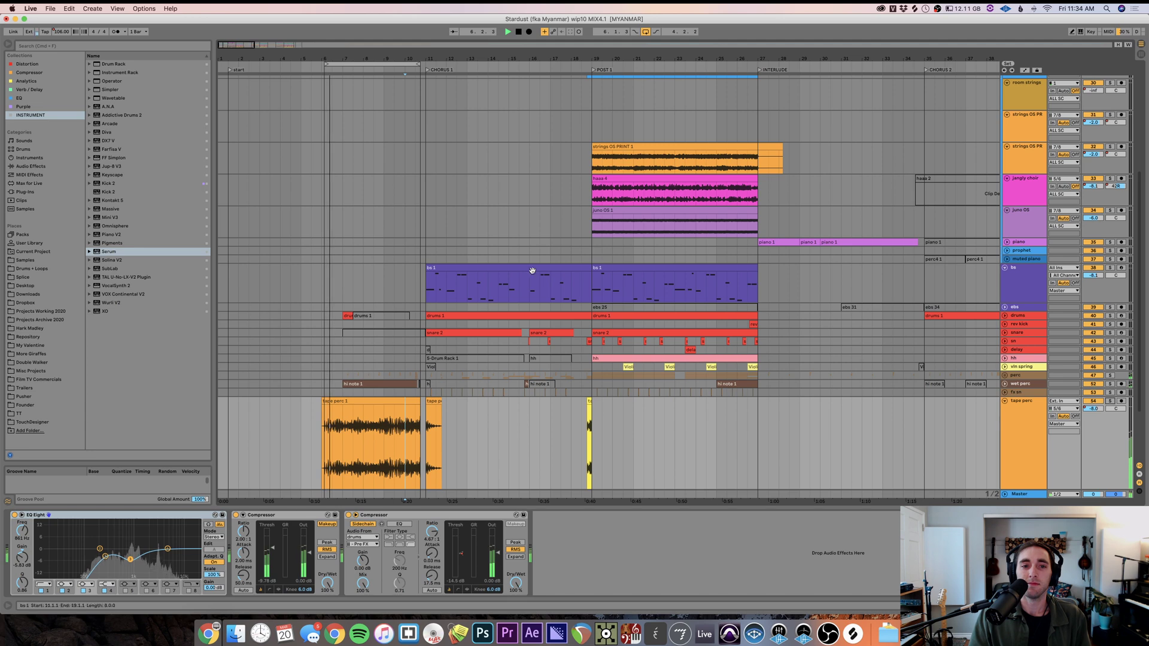
{"action": "scroll", "coordinate": [437, 352], "scroll_direction": "down", "scroll_amount": 4}
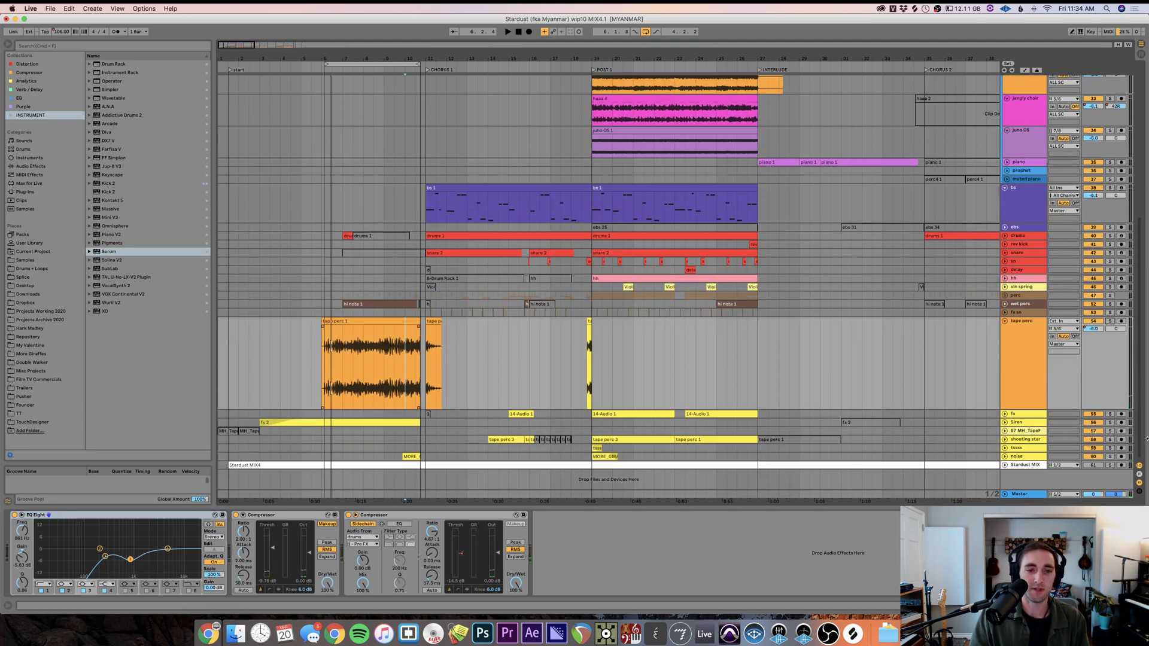
{"action": "left_click", "coordinate": [1005, 431]}
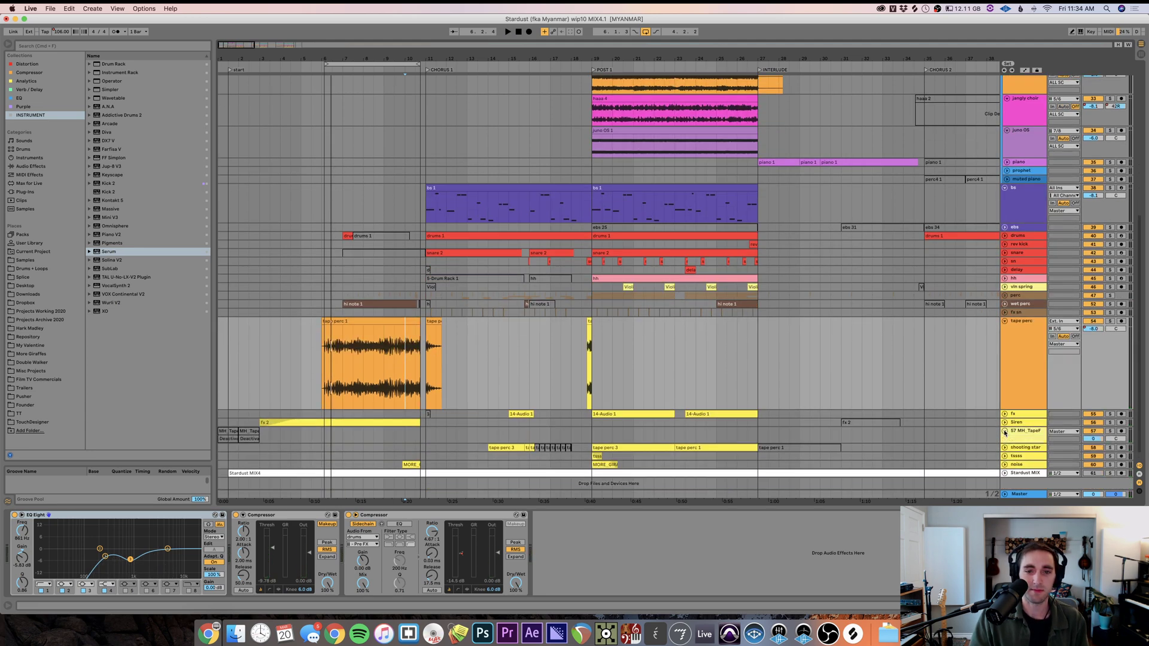
{"action": "left_click", "coordinate": [1005, 422]}
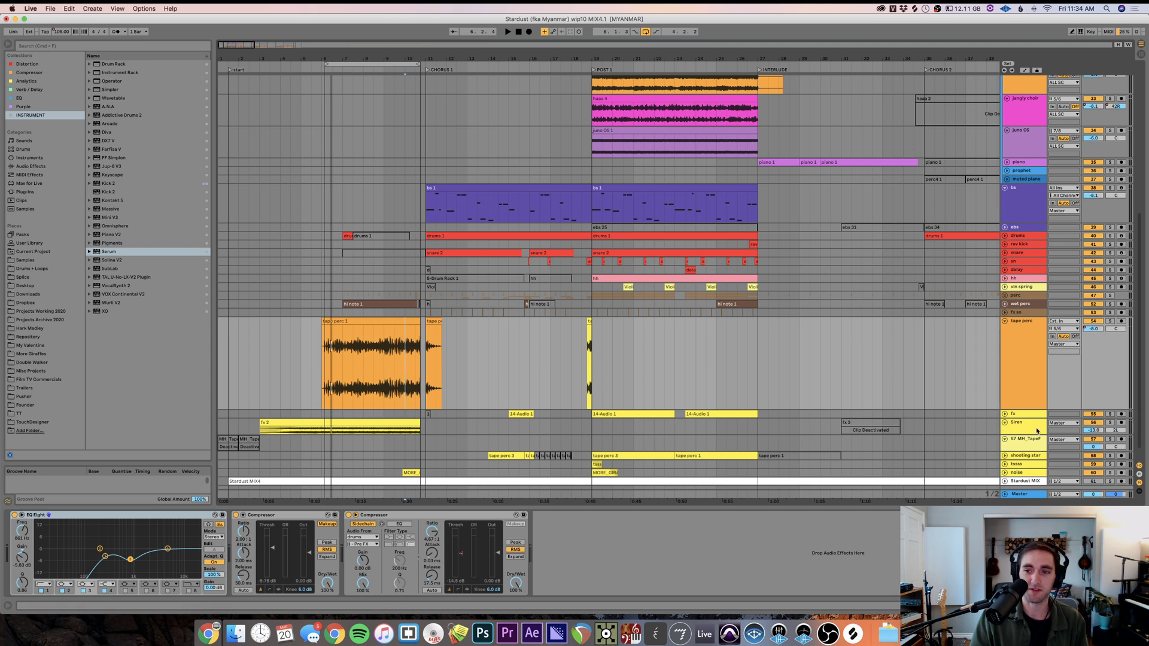
{"action": "left_click_drag", "start_coordinate": [1034, 432], "coordinate": [1039, 449]}
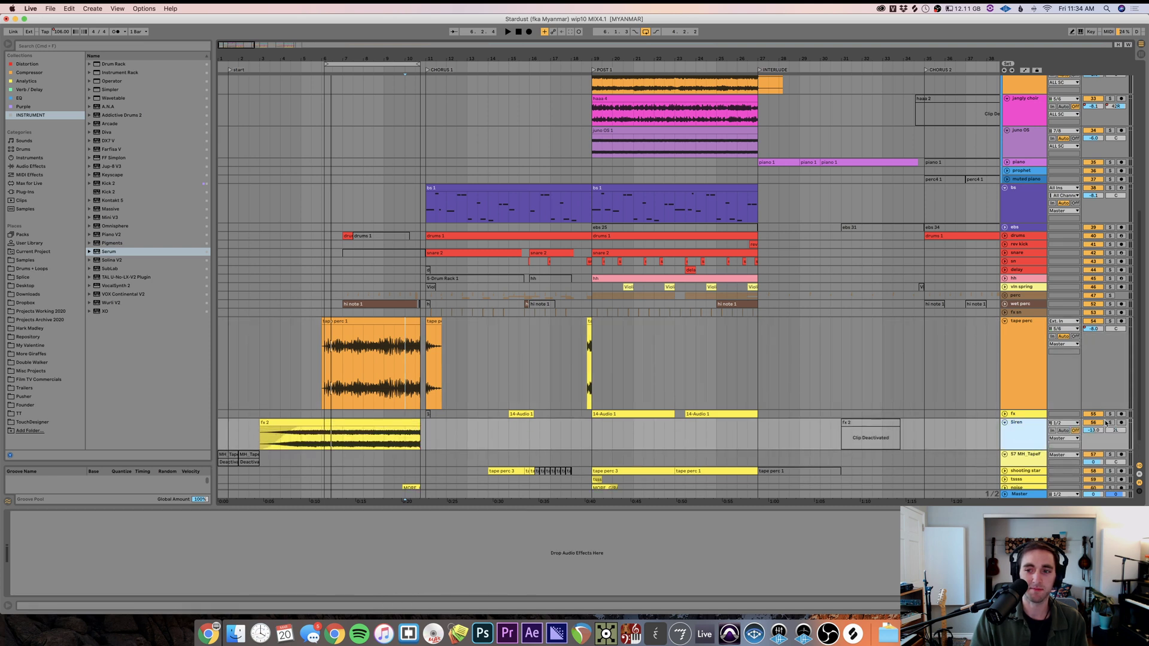
- Play the soloed Siren track from 4.2.3, and shorten the end of its fx 2 clip to where the tape perc clip starts
{"action": "left_click", "coordinate": [289, 446]}
{"action": "key", "text": "space"}
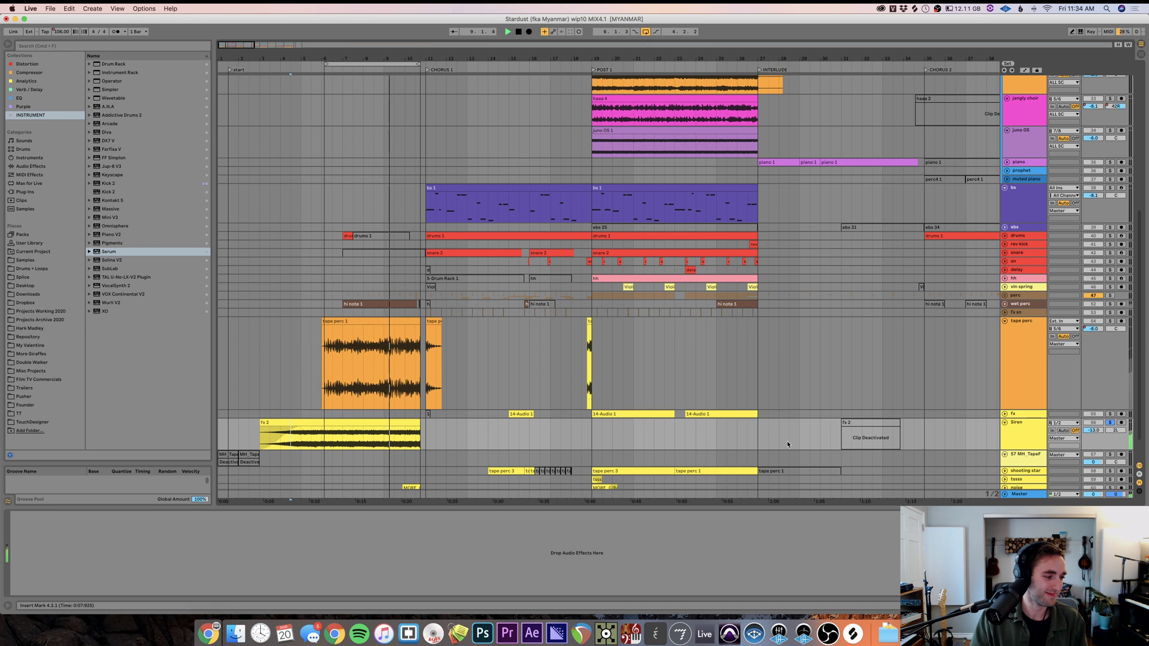
{"action": "key", "text": "space"}
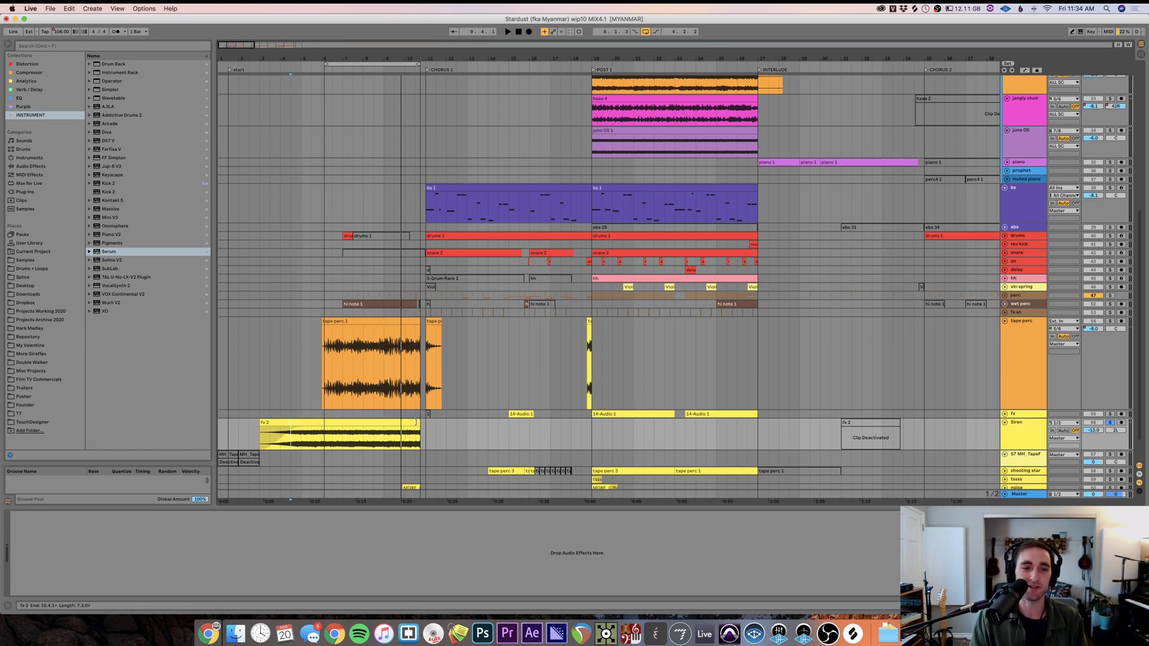
{"action": "left_click_drag", "start_coordinate": [416, 429], "coordinate": [322, 427]}
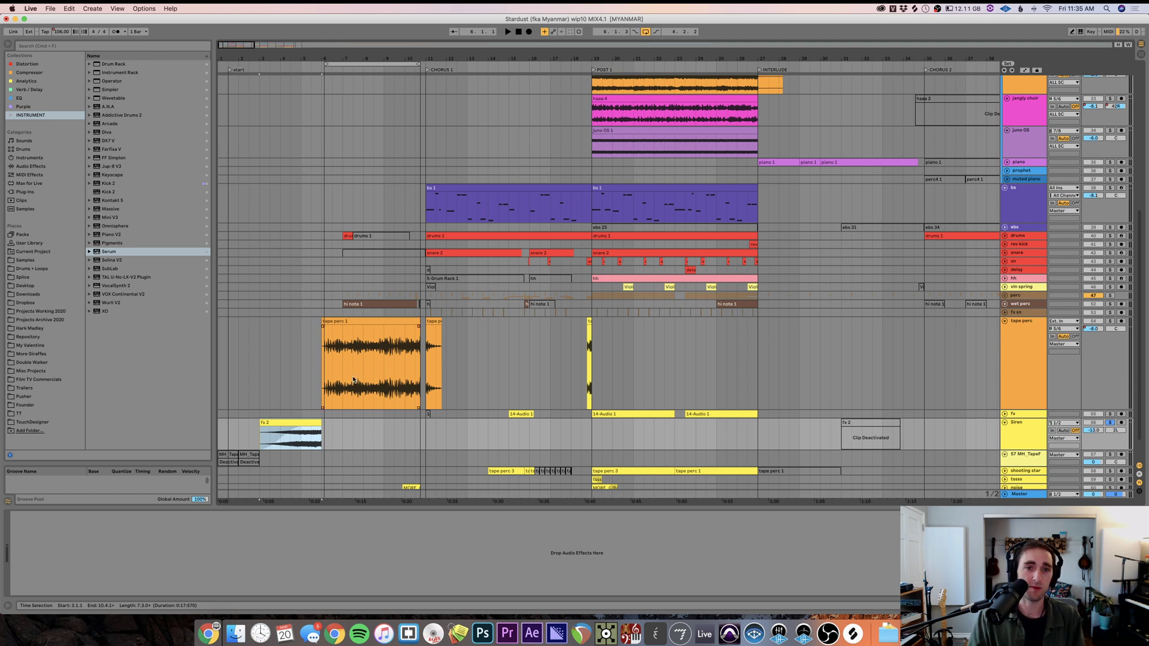
- Place the playback start on the juno OS track at the beginning of Post 1
{"action": "scroll", "coordinate": [639, 179], "scroll_direction": "up", "scroll_amount": 5}
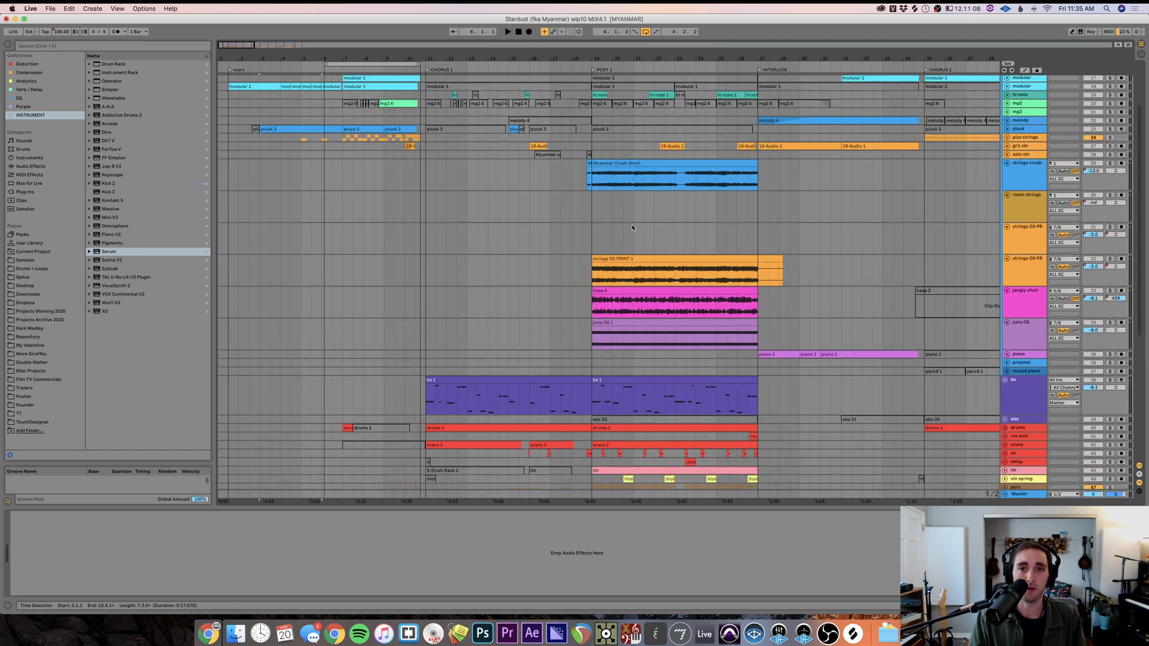
{"action": "left_click", "coordinate": [594, 401]}
{"action": "left_click", "coordinate": [596, 340]}
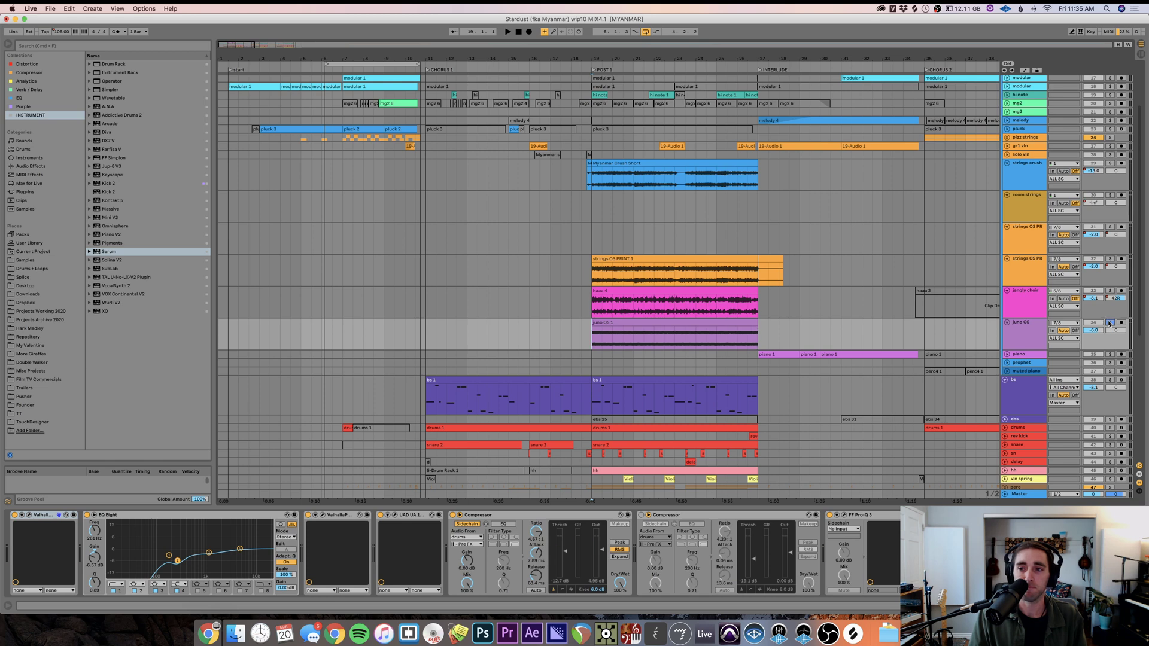
- Play the POST 1 section and audition the juno OS, jangly choir and lower strings OS PR tracks soloed one after another
{"action": "key", "text": "space"}
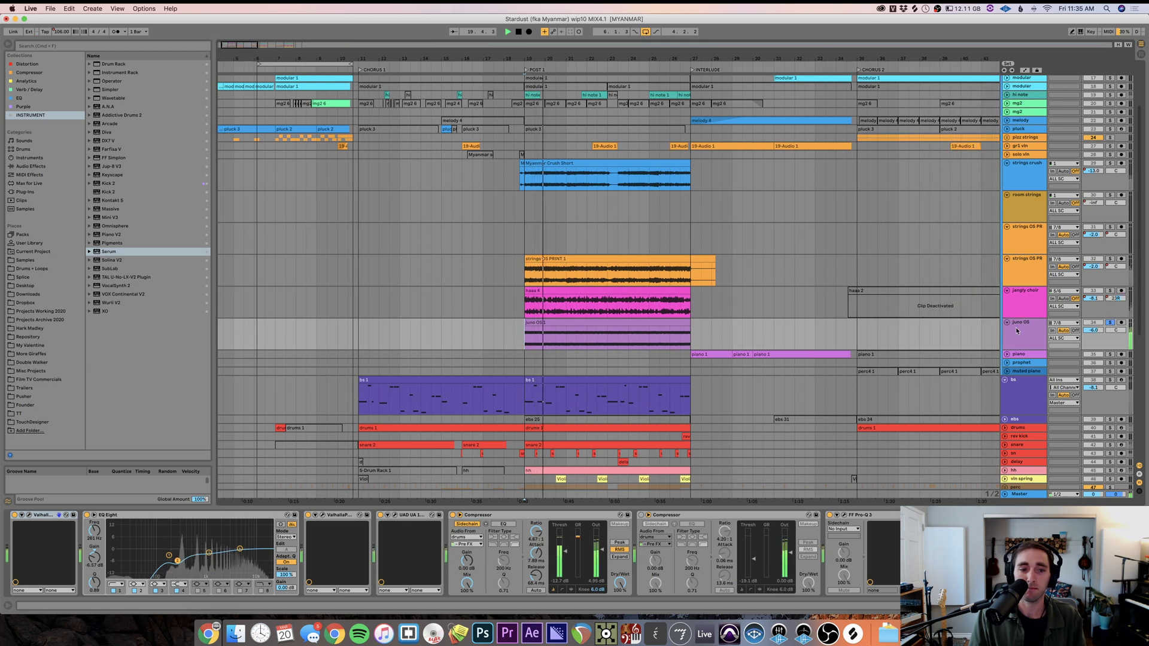
{"action": "left_click", "coordinate": [1016, 330]}
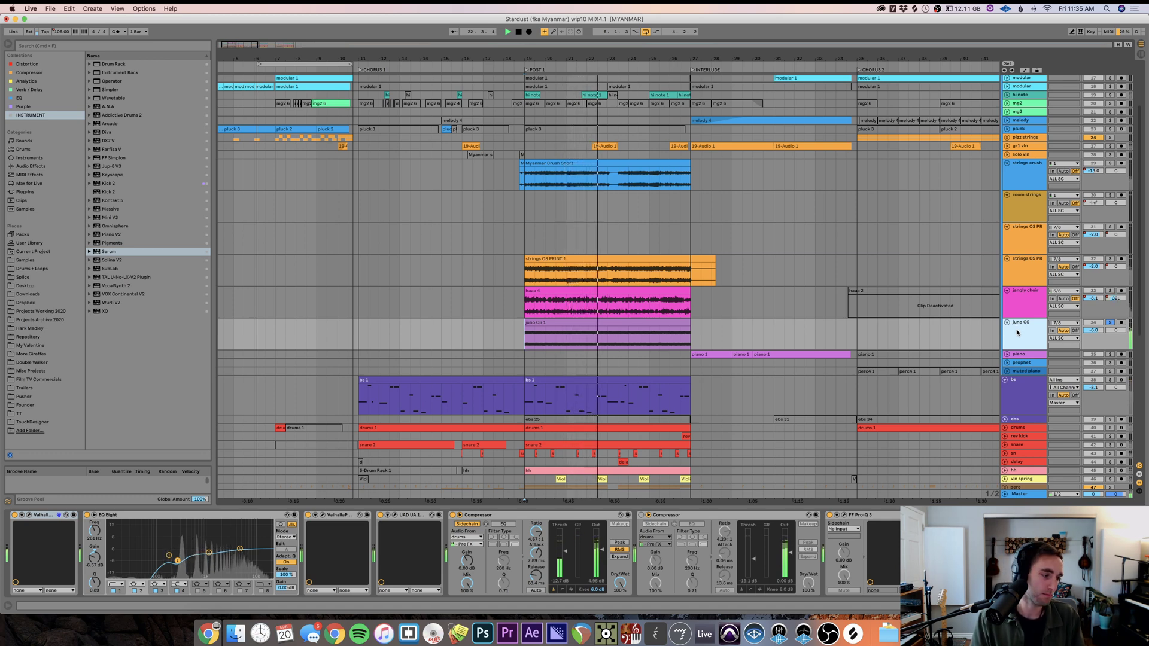
{"action": "left_click", "coordinate": [1112, 291]}
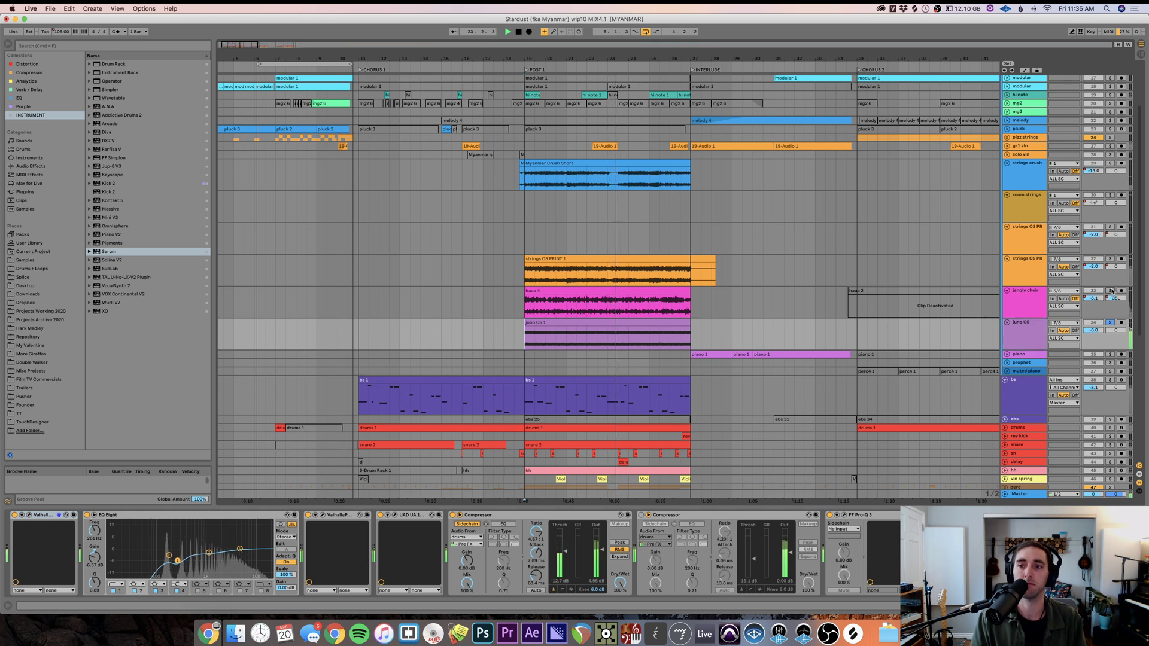
{"action": "left_click", "coordinate": [1111, 291]}
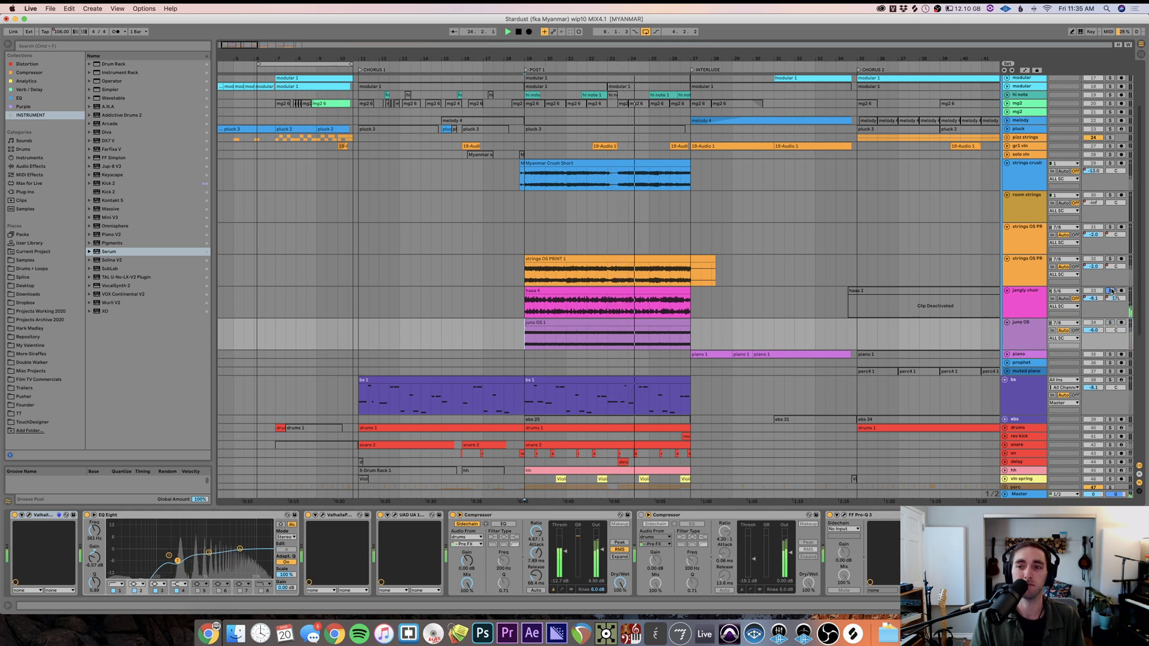
{"action": "left_click_drag", "start_coordinate": [1112, 294], "coordinate": [1111, 259]}
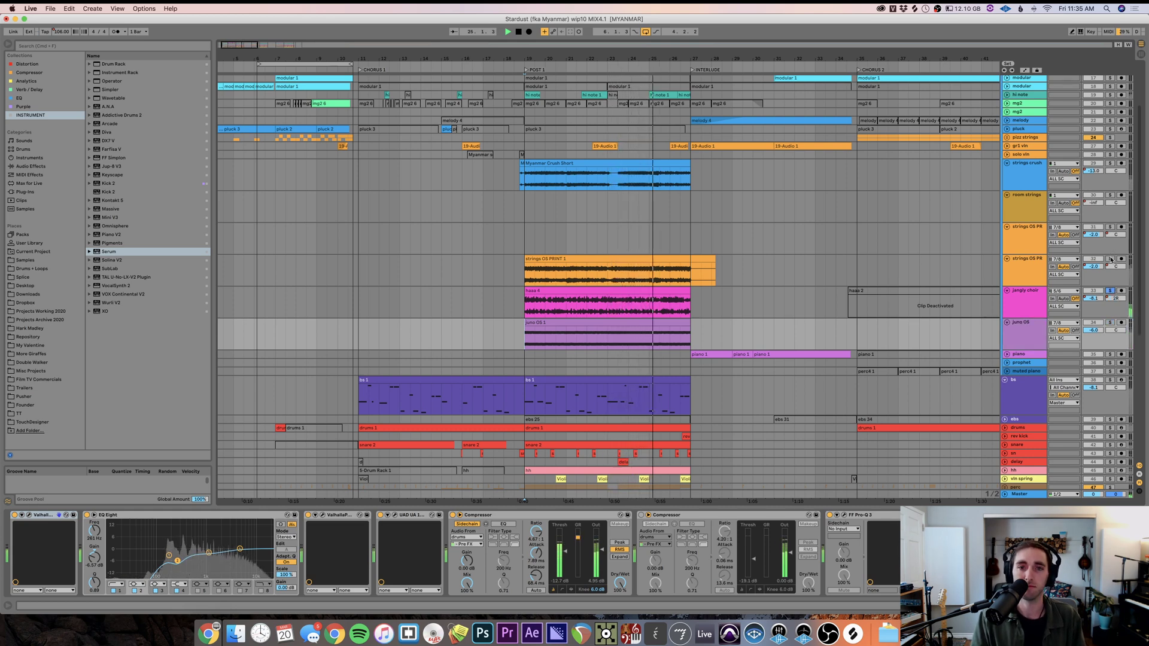
{"action": "left_click", "coordinate": [1111, 259]}
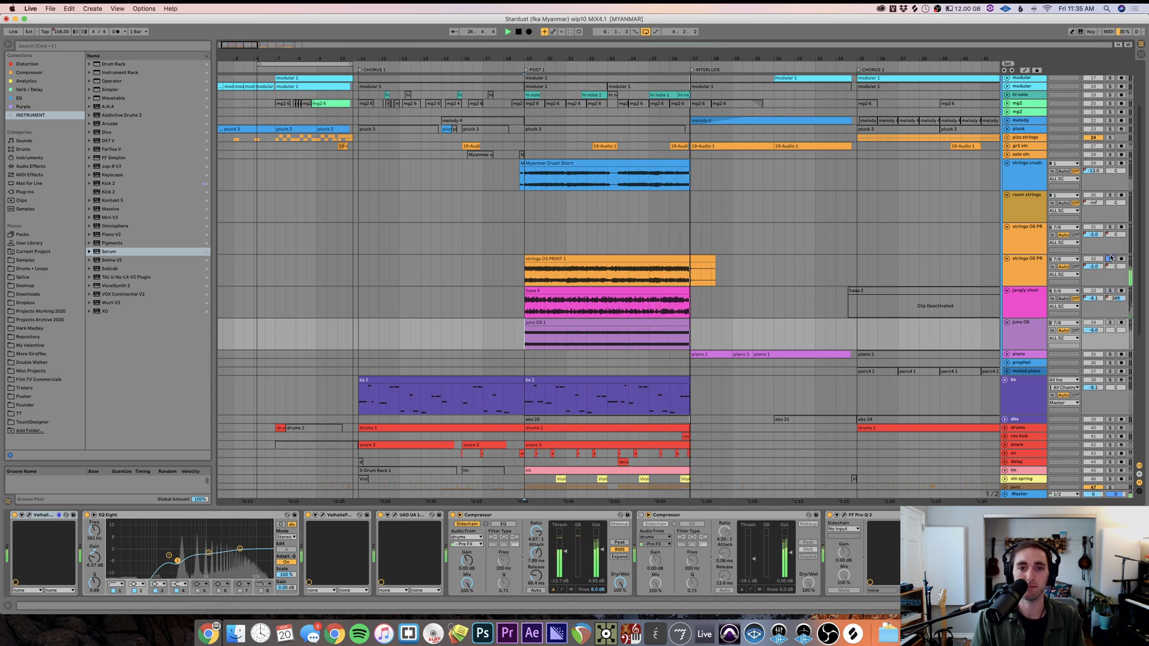
{"action": "left_click", "coordinate": [521, 281]}
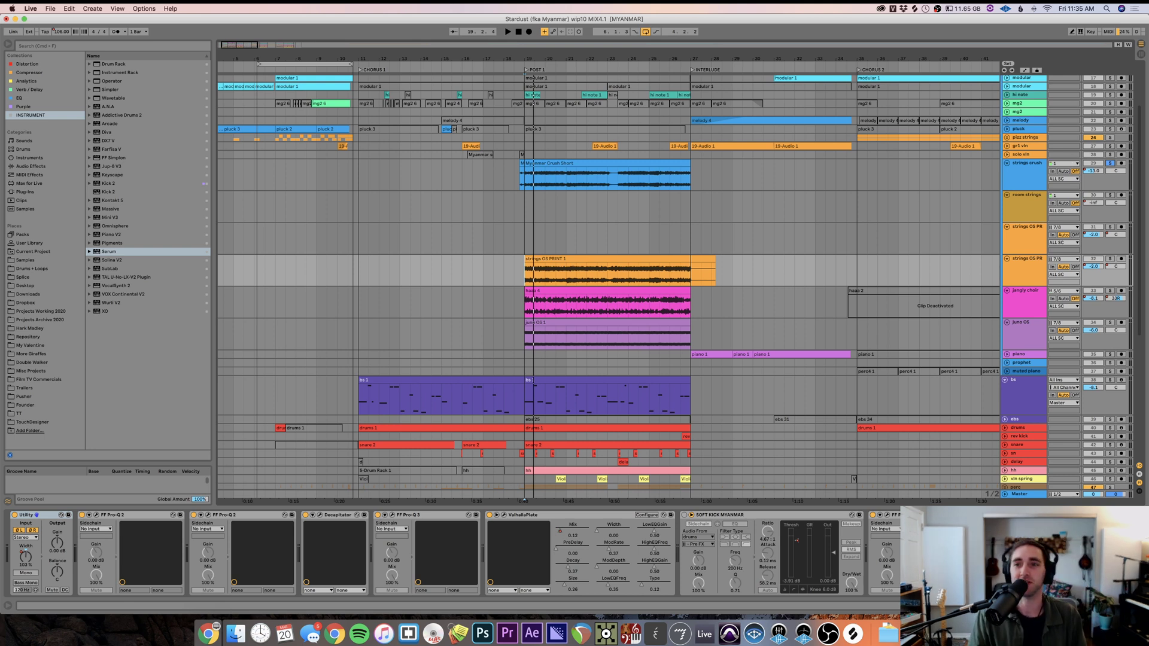
- Unfold the strings crush, room strings and both strings OS PR tracks in the arrangement
{"action": "left_click", "coordinate": [1007, 163]}
{"action": "scroll", "coordinate": [956, 184], "scroll_direction": "right", "scroll_amount": 15}
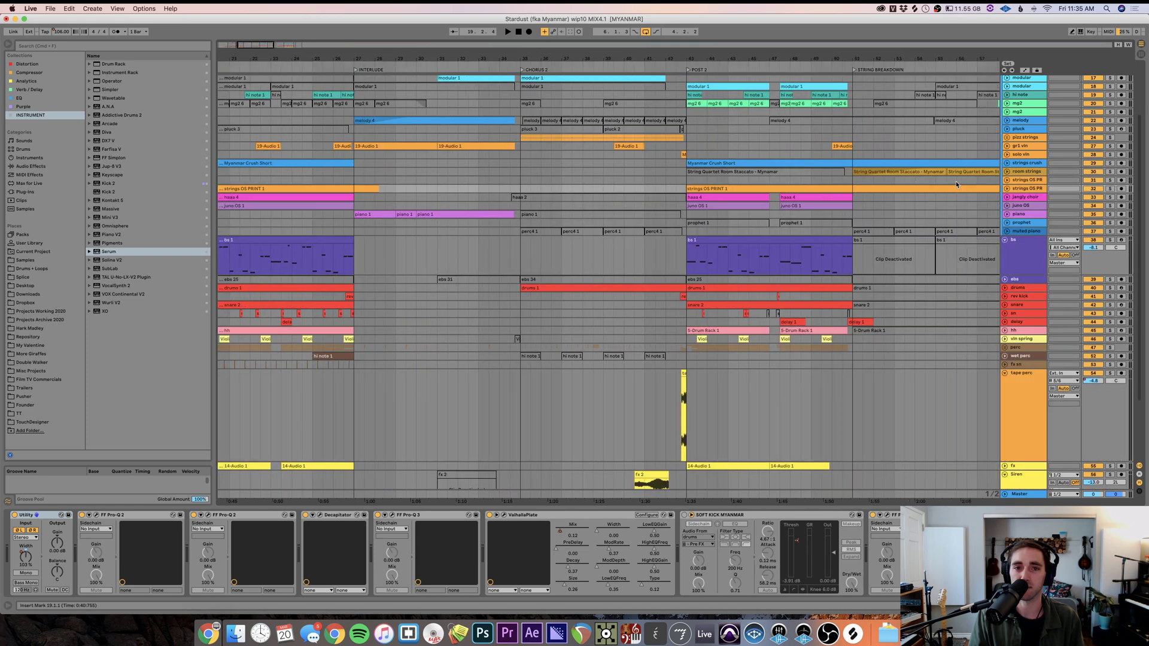
{"action": "left_click", "coordinate": [1007, 189]}
{"action": "left_click", "coordinate": [1006, 180]}
{"action": "left_click", "coordinate": [1007, 171]}
{"action": "left_click", "coordinate": [1006, 163]}
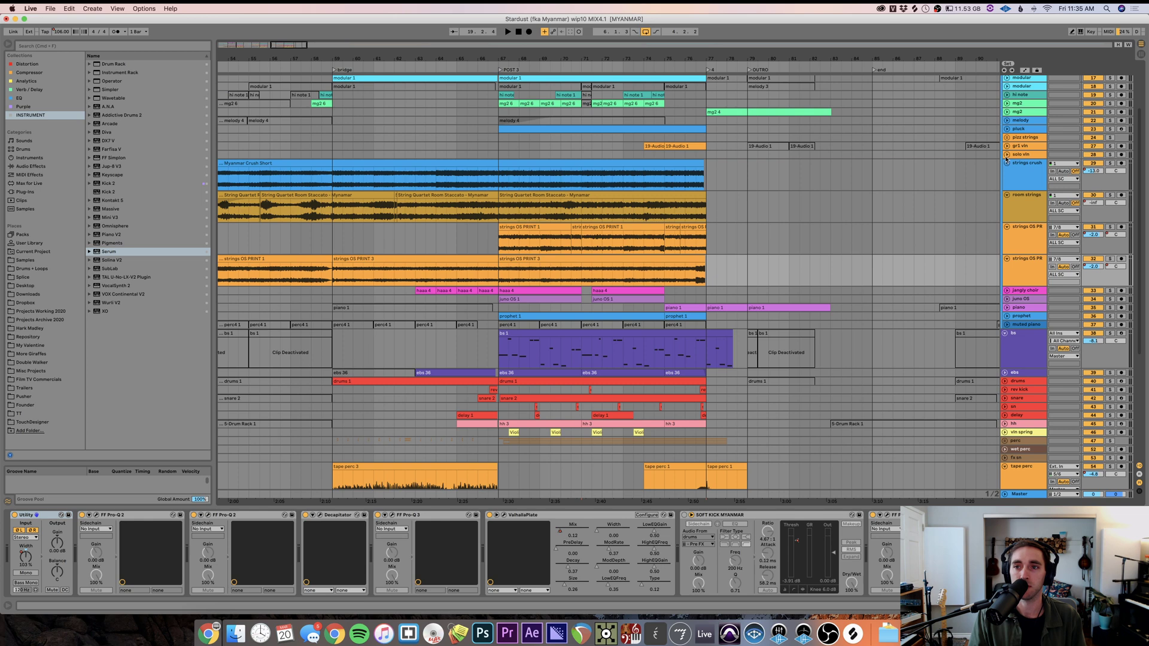
- Unfold the solo vln, gr2 vln and pizz strings tracks and reduce the gr2 vln track's height
{"action": "left_click", "coordinate": [1007, 154]}
{"action": "left_click", "coordinate": [1007, 146]}
{"action": "left_click", "coordinate": [1007, 138]}
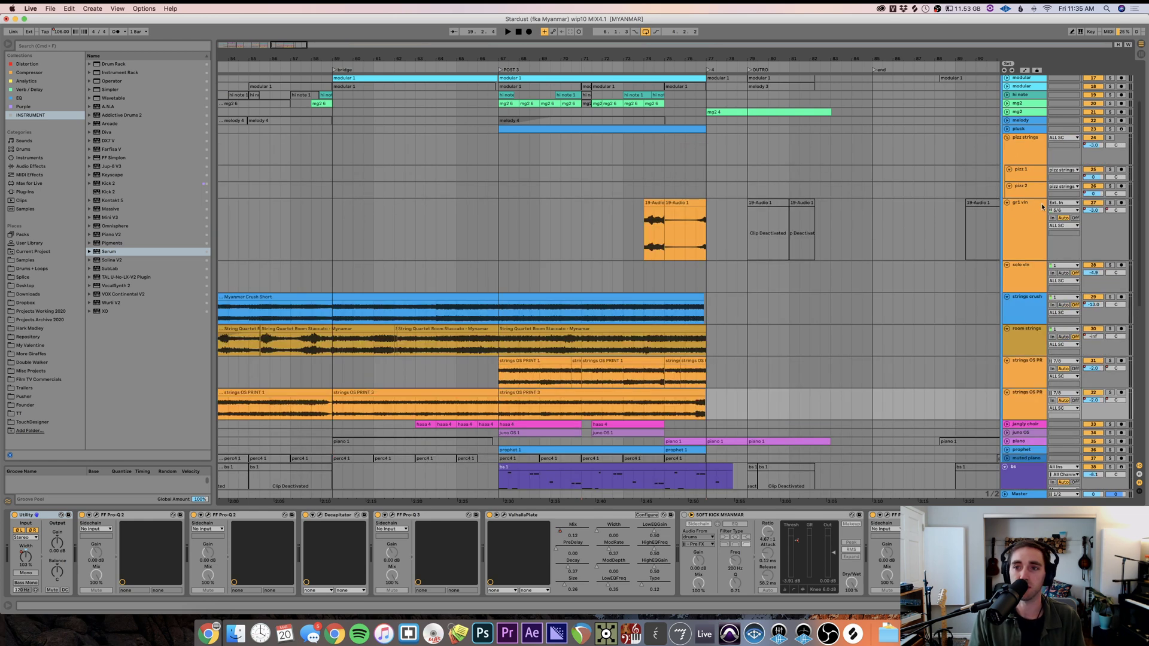
{"action": "left_click_drag", "start_coordinate": [1026, 260], "coordinate": [1026, 222]}
- Play from the bridge and audition the strings OS PR, room strings and strings crush tracks in solo
{"action": "scroll", "coordinate": [673, 333], "scroll_direction": "left", "scroll_amount": 8}
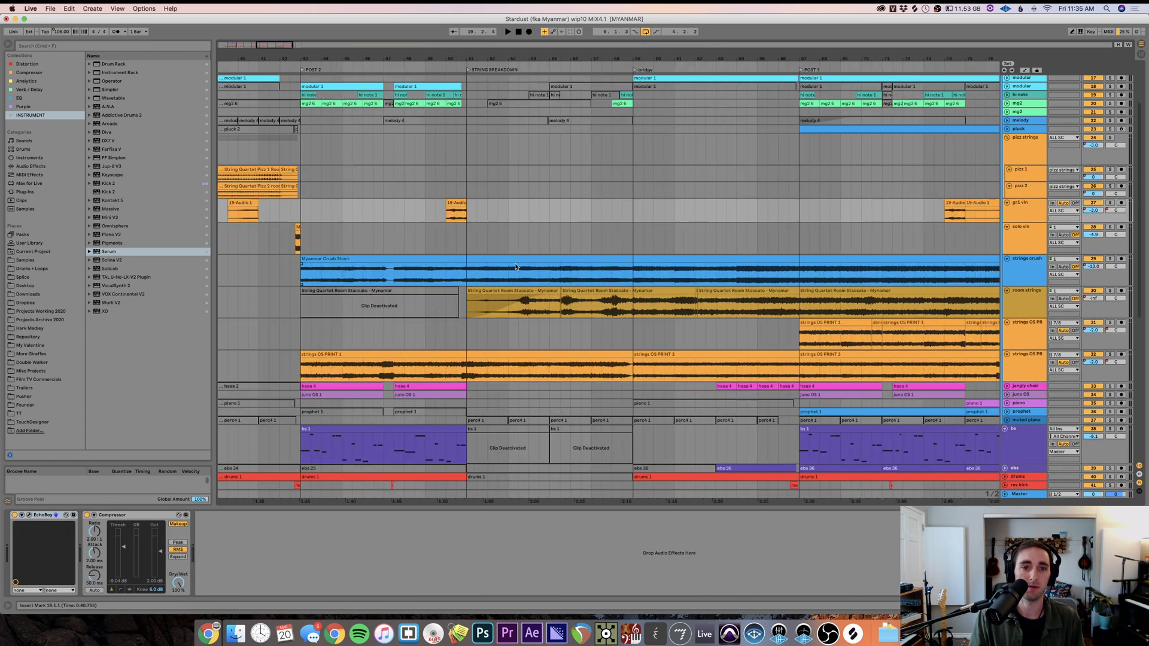
{"action": "scroll", "coordinate": [673, 334], "scroll_direction": "right", "scroll_amount": 3}
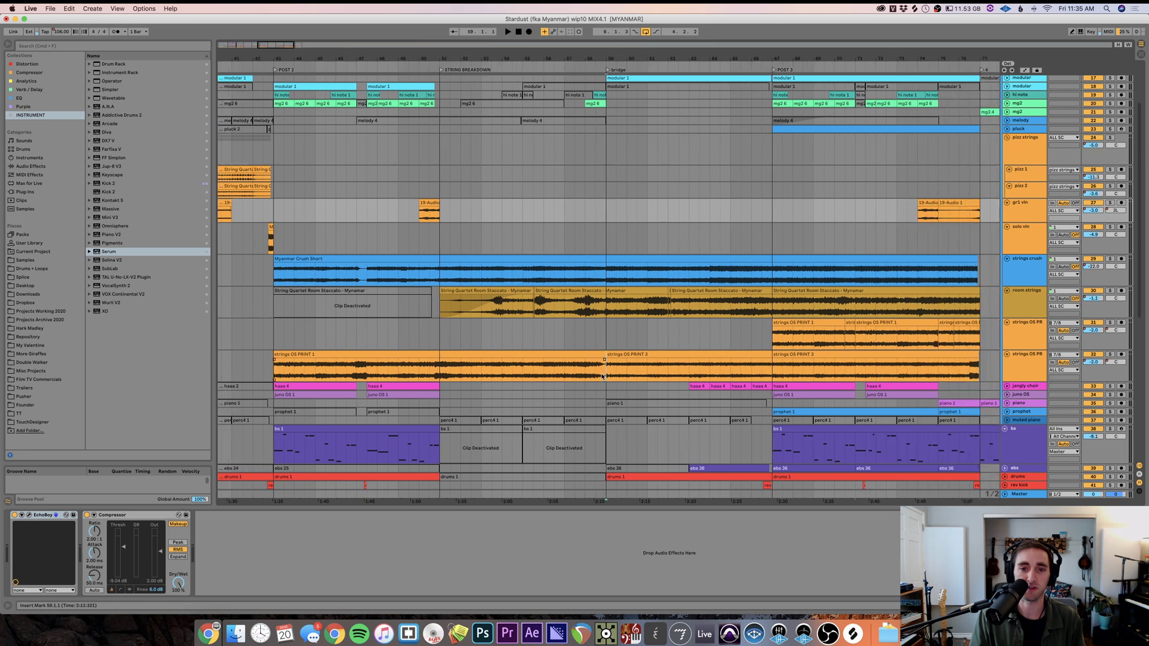
{"action": "left_click", "coordinate": [603, 376]}
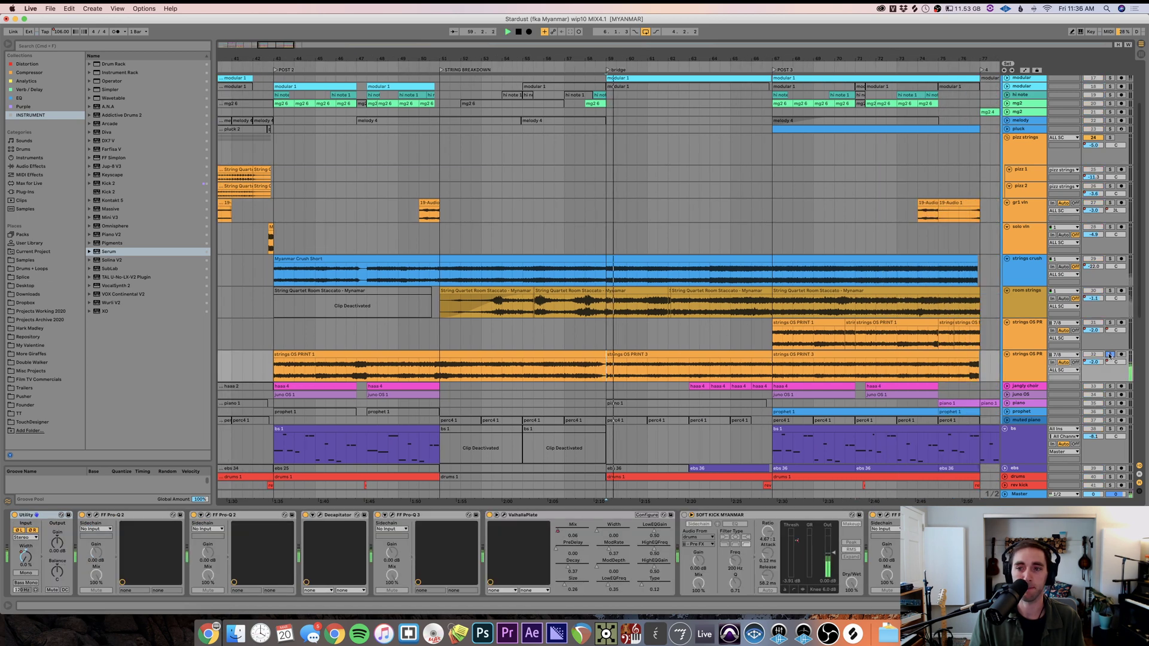
{"action": "left_click", "coordinate": [1111, 290]}
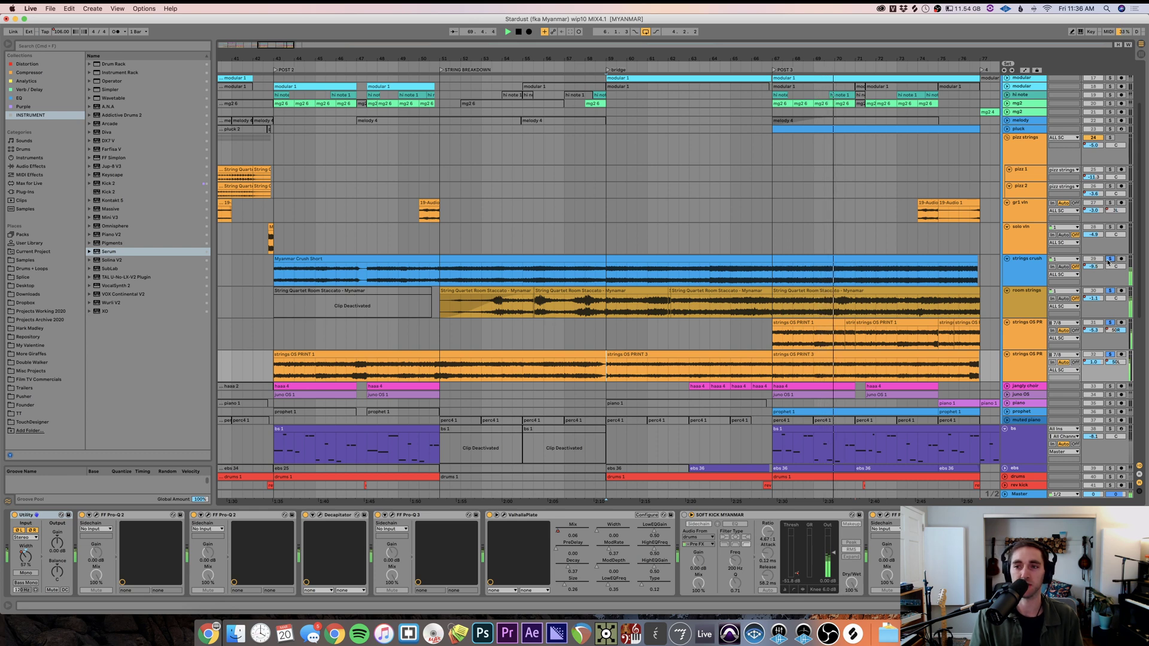
{"action": "left_click", "coordinate": [1111, 259]}
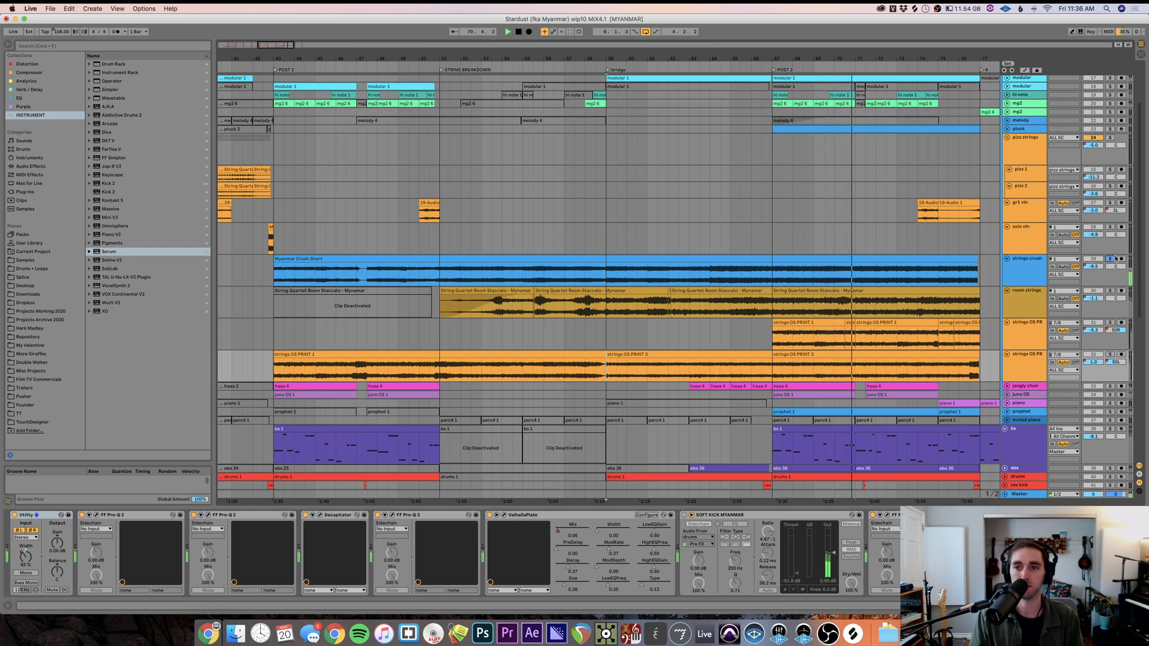
- Play the soloed strings crush track from the start of POST 2 and inspect its FabFilter Pro-Q 3 curve
{"action": "left_click", "coordinate": [754, 278]}
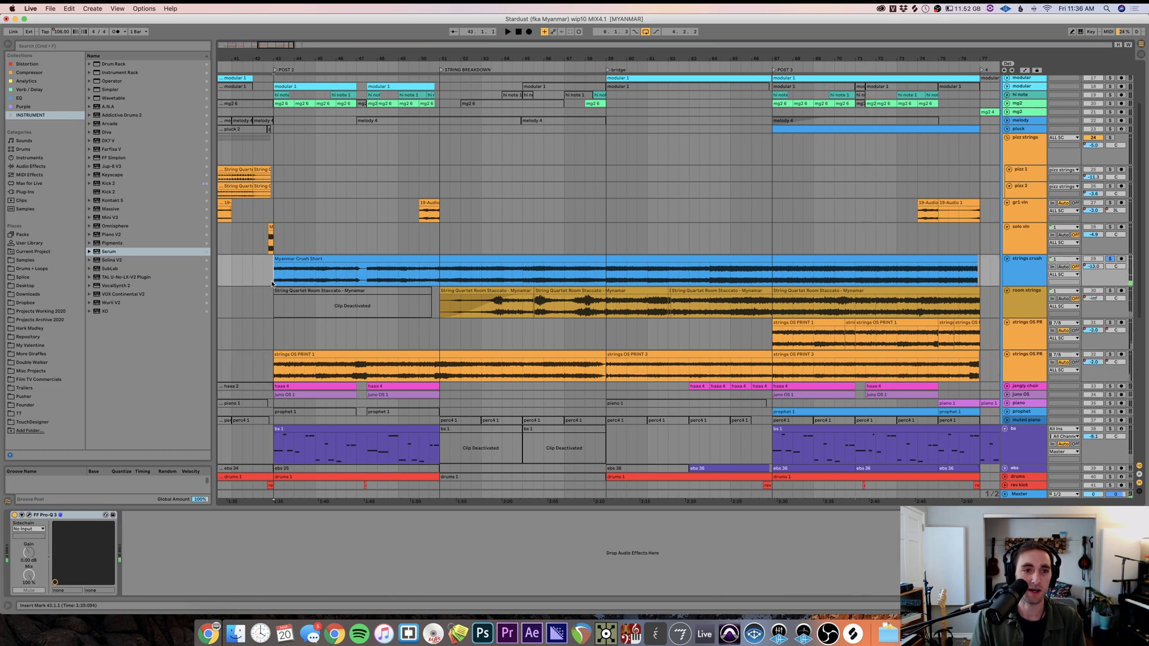
{"action": "key", "text": "space"}
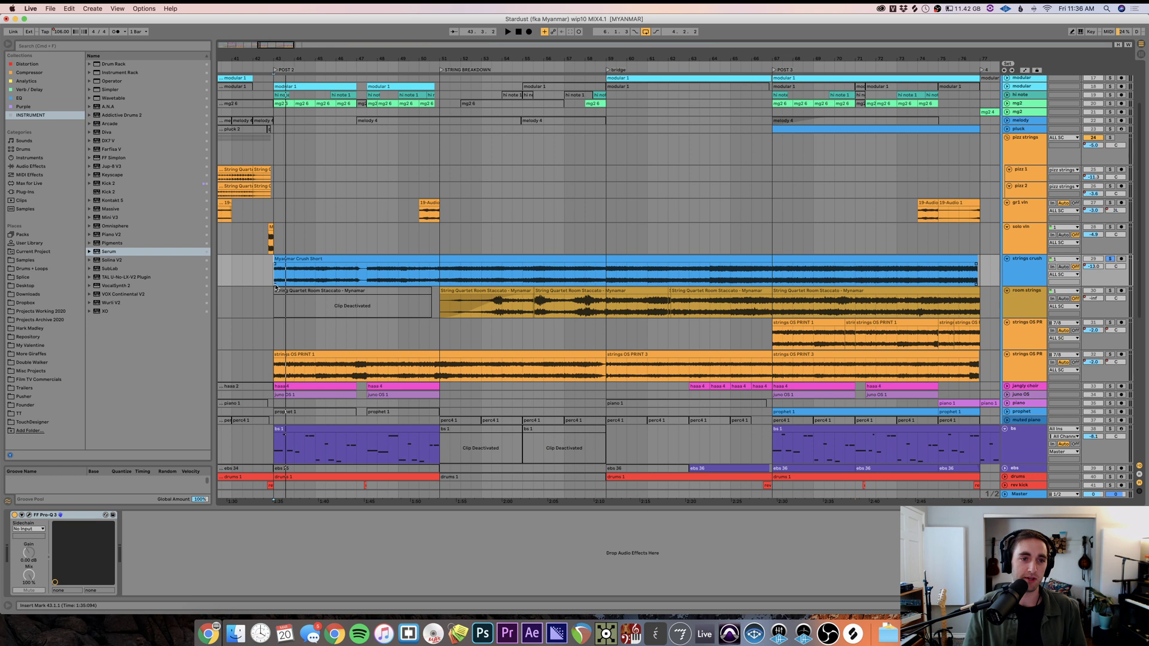
{"action": "key", "text": "space"}
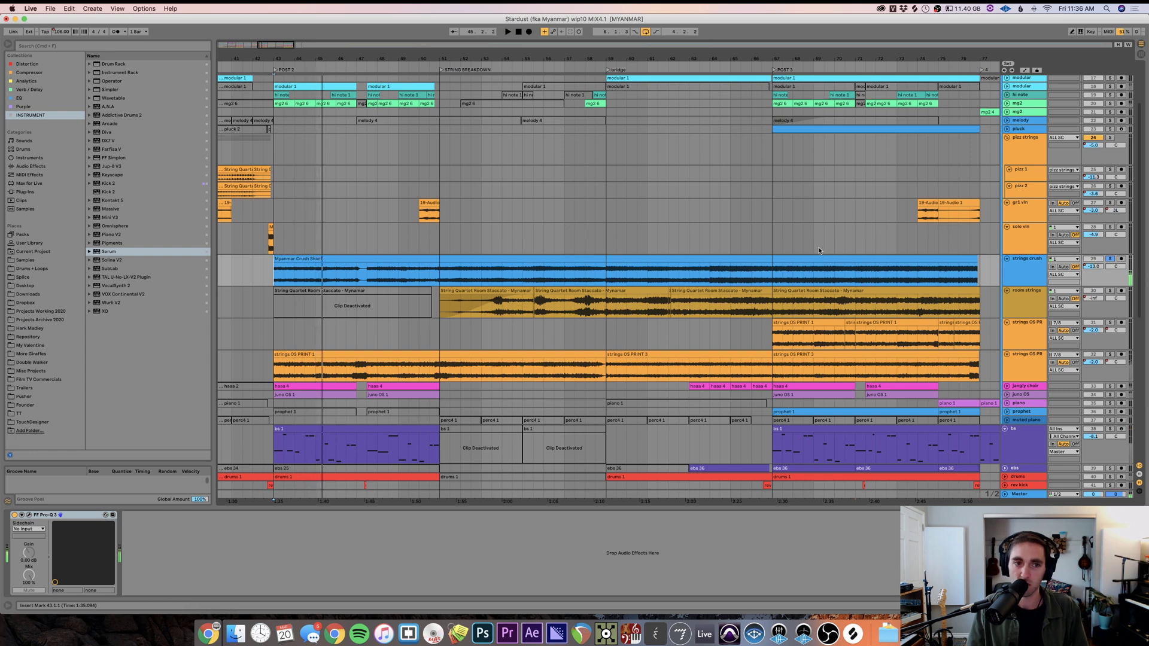
{"action": "left_click", "coordinate": [28, 516]}
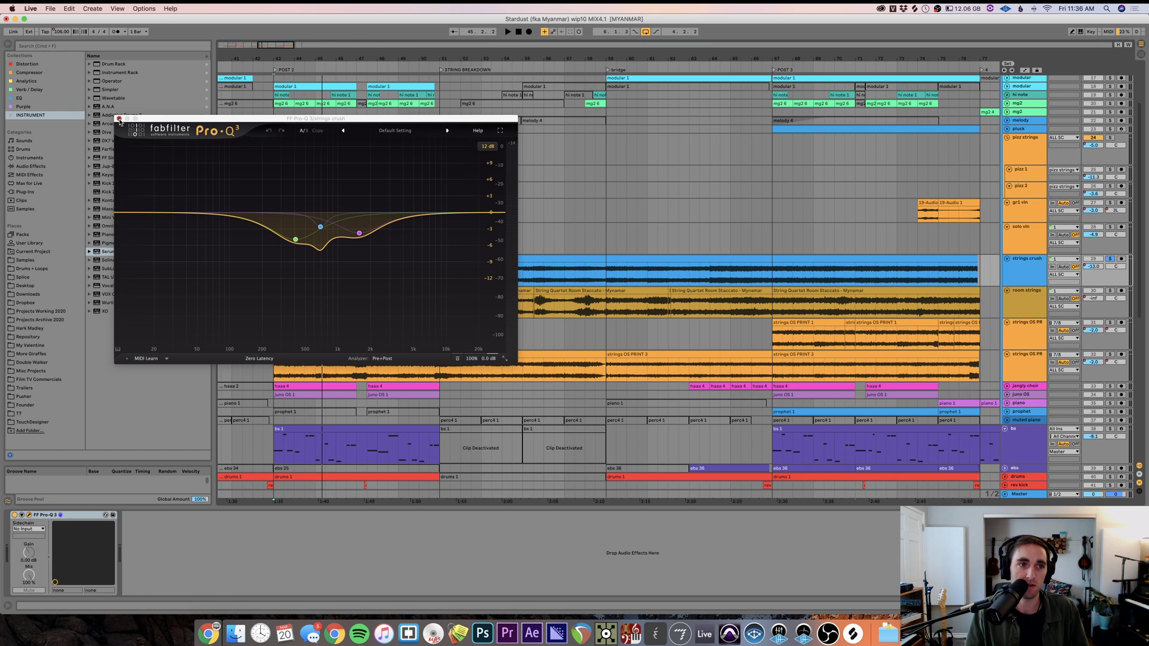
{"action": "left_click", "coordinate": [119, 119]}
- Mark the POST 2 portion of the strings crush clip and replay the track from bar 43
{"action": "left_click", "coordinate": [447, 275], "text": "shift"}
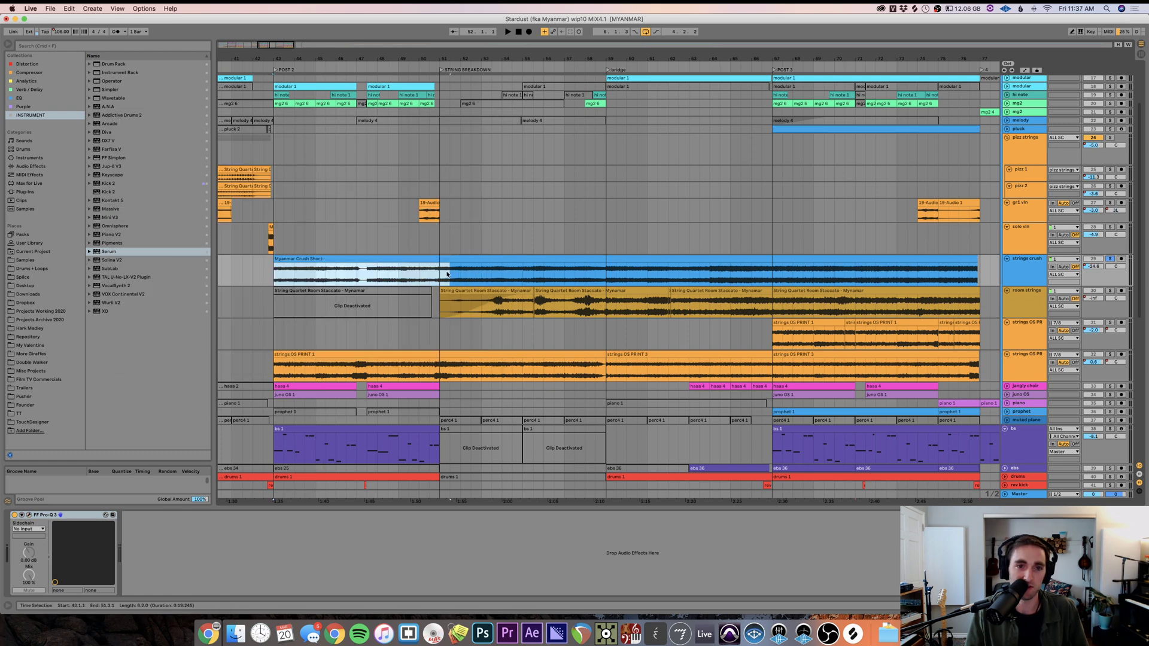
{"action": "left_click", "coordinate": [269, 281]}
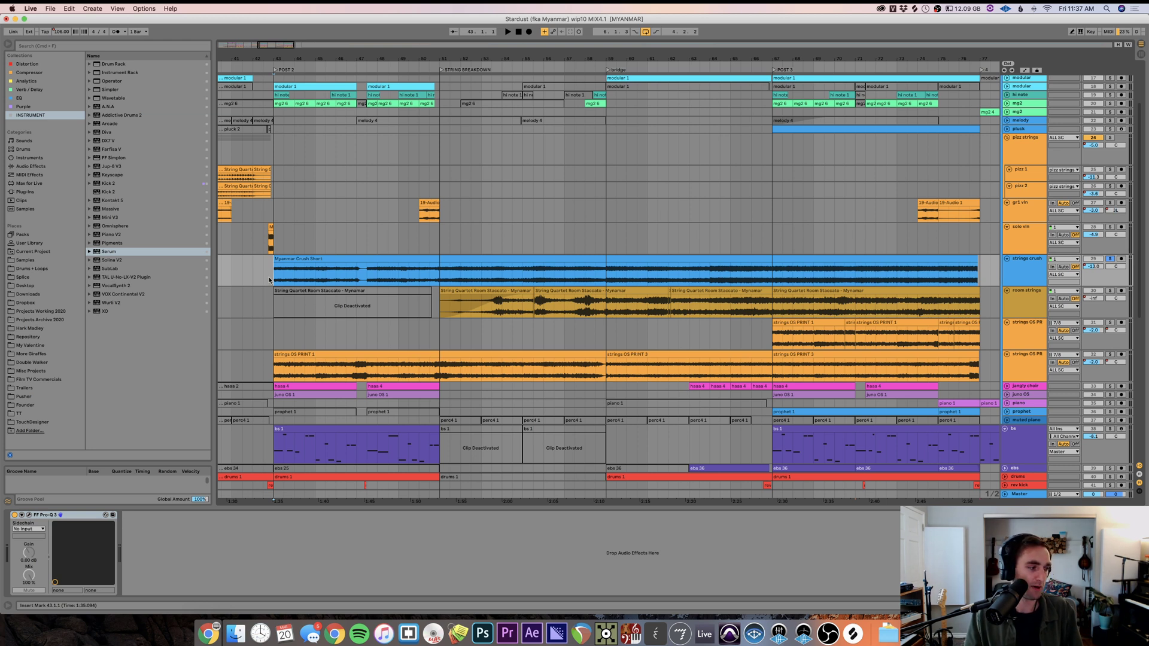
{"action": "key", "text": "space"}
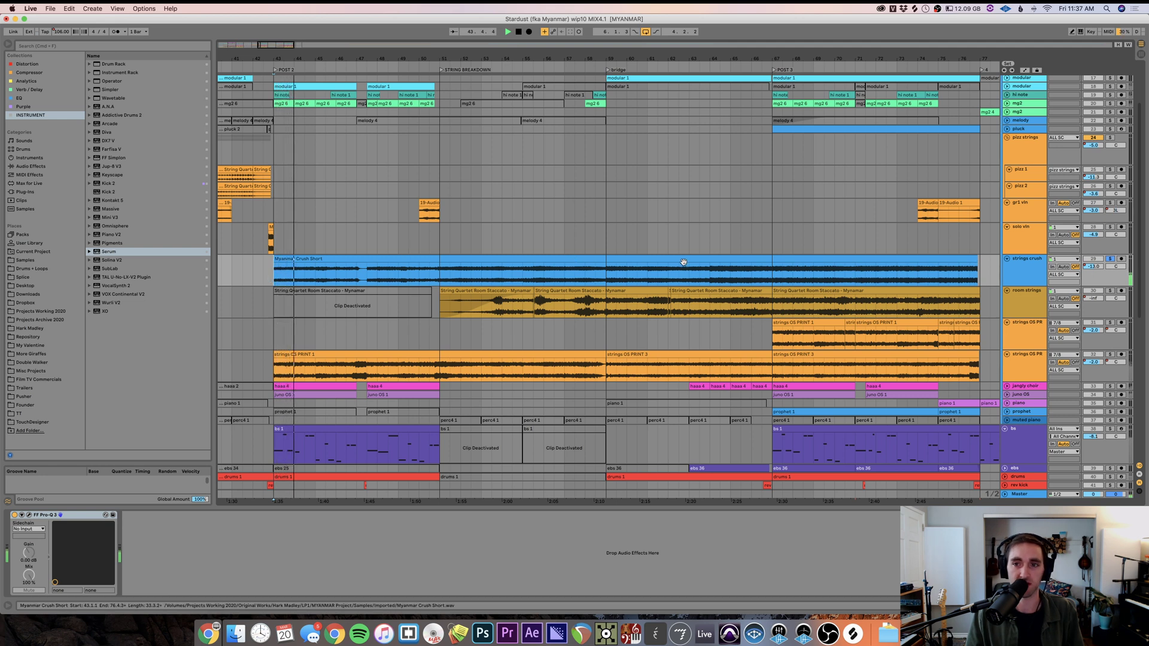
- Stop playback and select the bridge portion of the strings crush clip, from bar 59 to bar 67
{"action": "left_click", "coordinate": [606, 280]}
{"action": "key", "text": "space"}
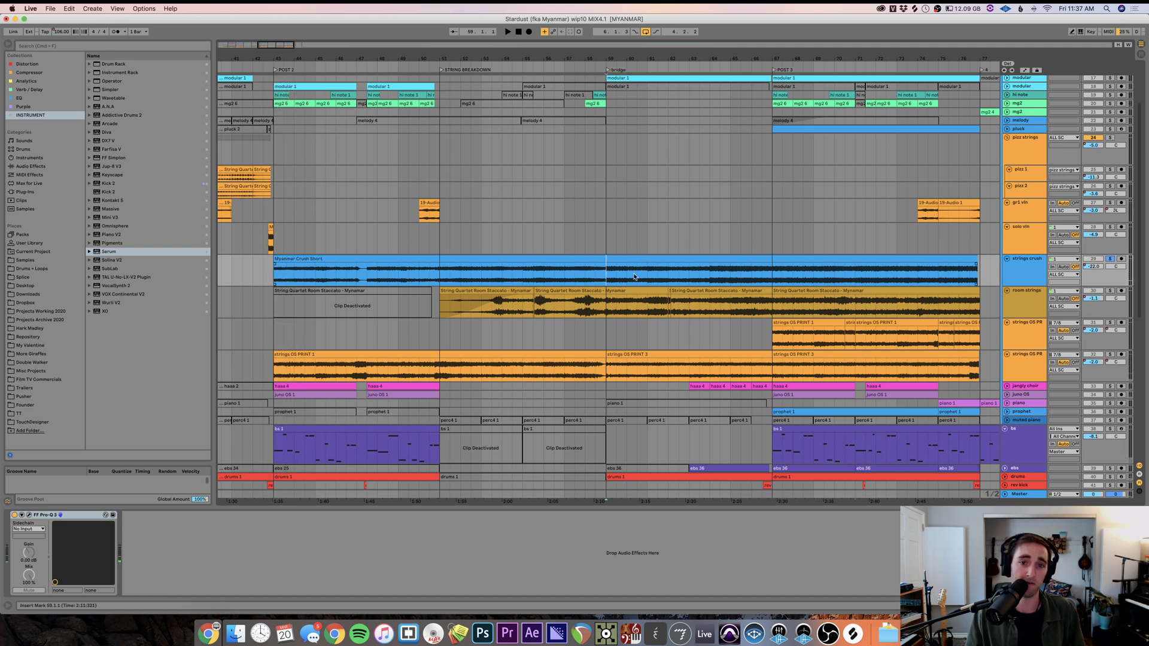
{"action": "left_click", "coordinate": [771, 271], "text": "shift"}
{"action": "key", "text": "minus"}
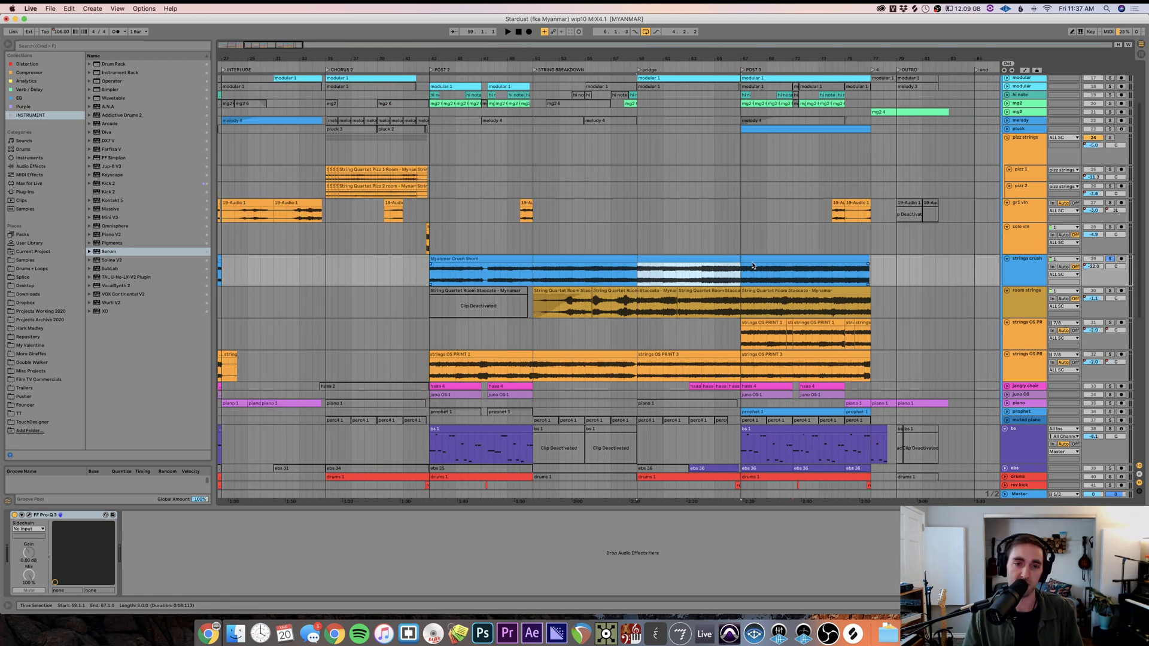
- Select the strings crush clip from bar 67 to bar 77 in the last POST section and play it
{"action": "left_click", "coordinate": [742, 278]}
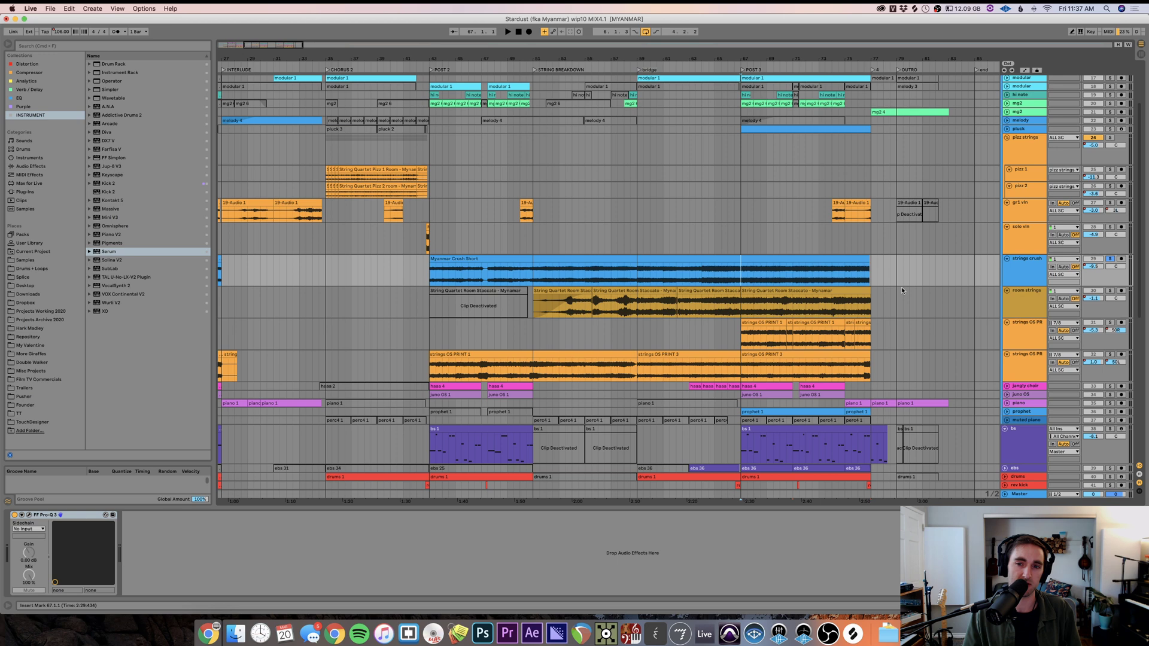
{"action": "left_click", "coordinate": [874, 278], "text": "shift"}
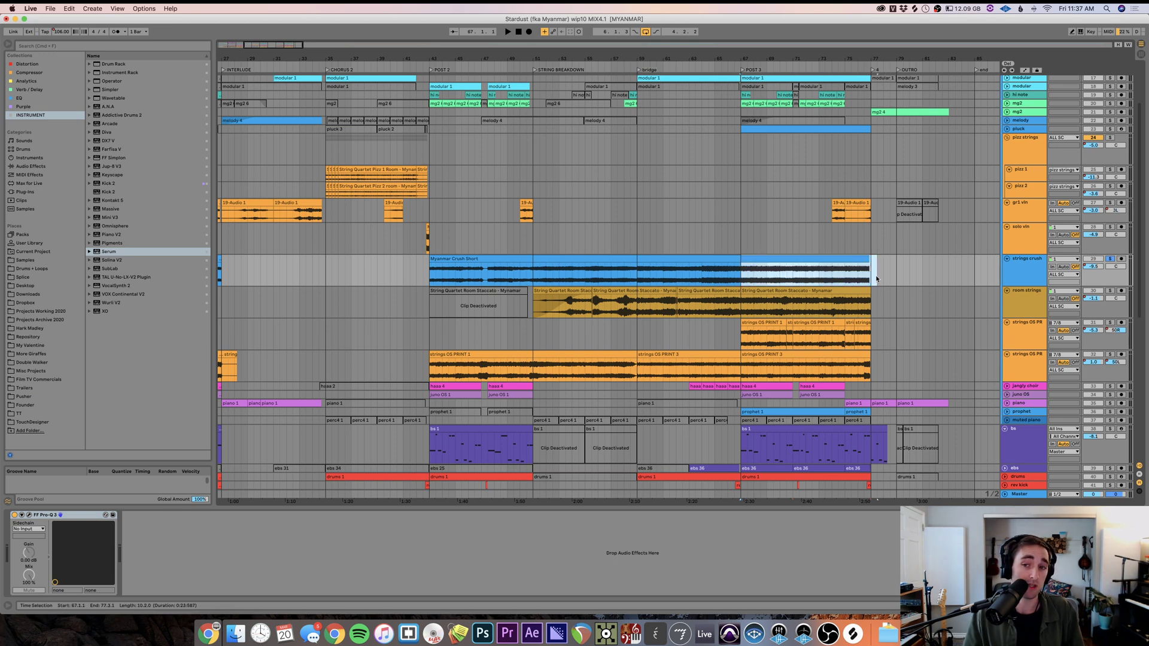
{"action": "left_click", "coordinate": [872, 279], "text": "shift"}
{"action": "key", "text": "space"}
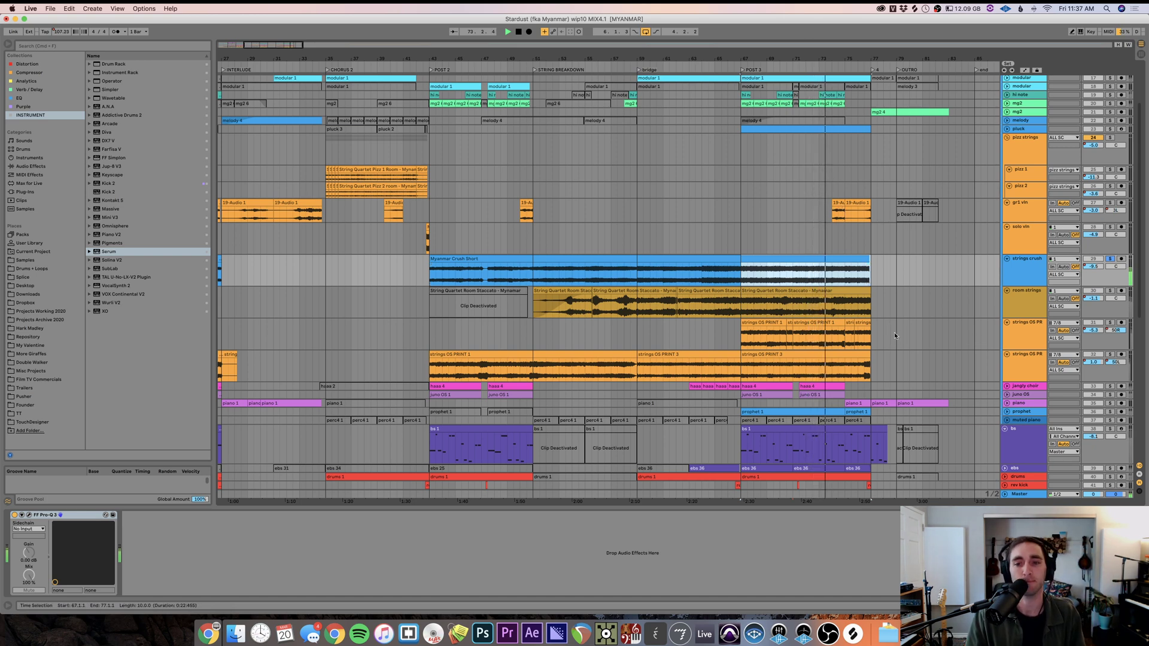
- Solo the lower strings OS PR track and play it from the start of POST 2
{"action": "scroll", "coordinate": [655, 263], "scroll_direction": "down", "scroll_amount": 5}
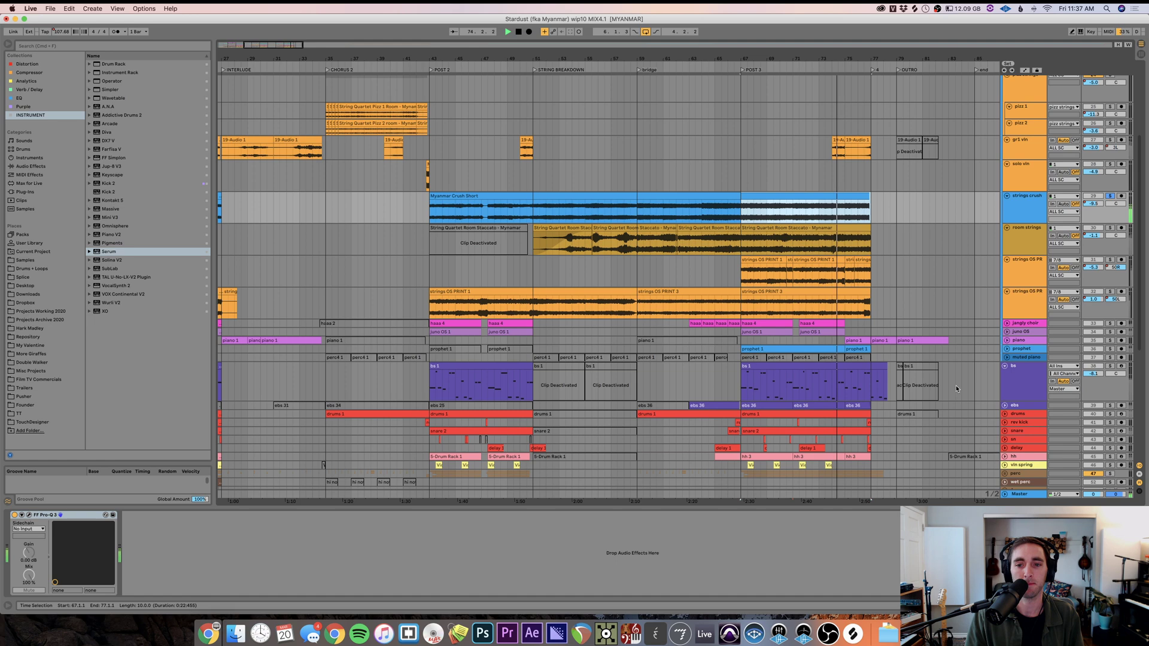
{"action": "scroll", "coordinate": [396, 196], "scroll_direction": "left", "scroll_amount": 10}
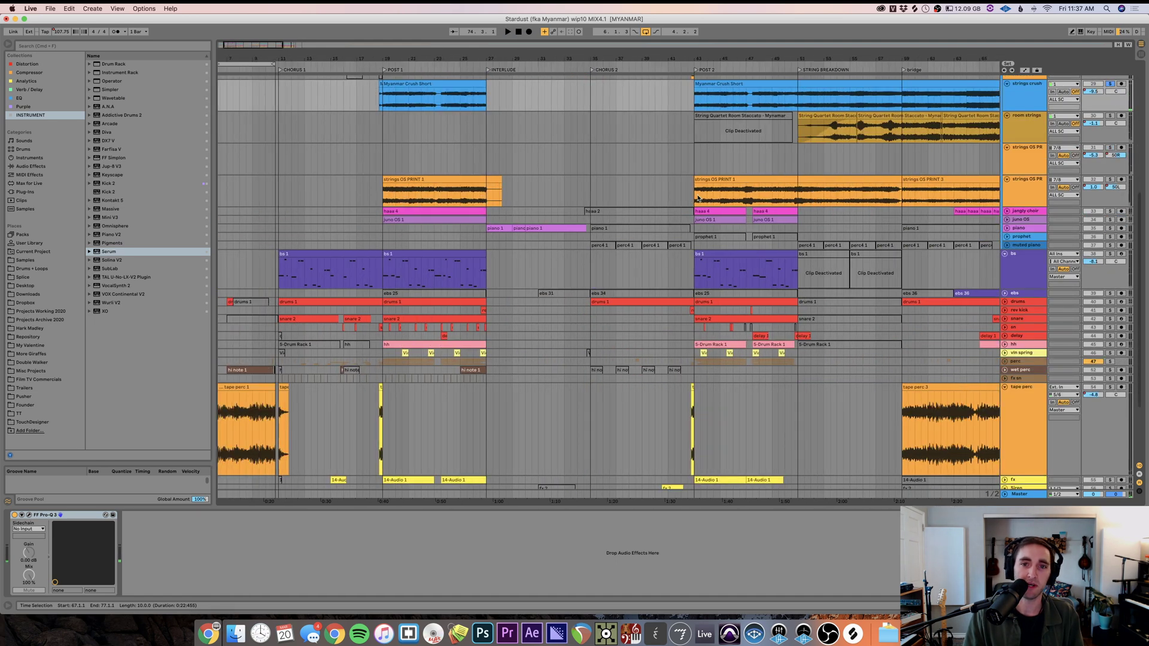
{"action": "left_click_drag", "start_coordinate": [683, 191], "coordinate": [699, 194]}
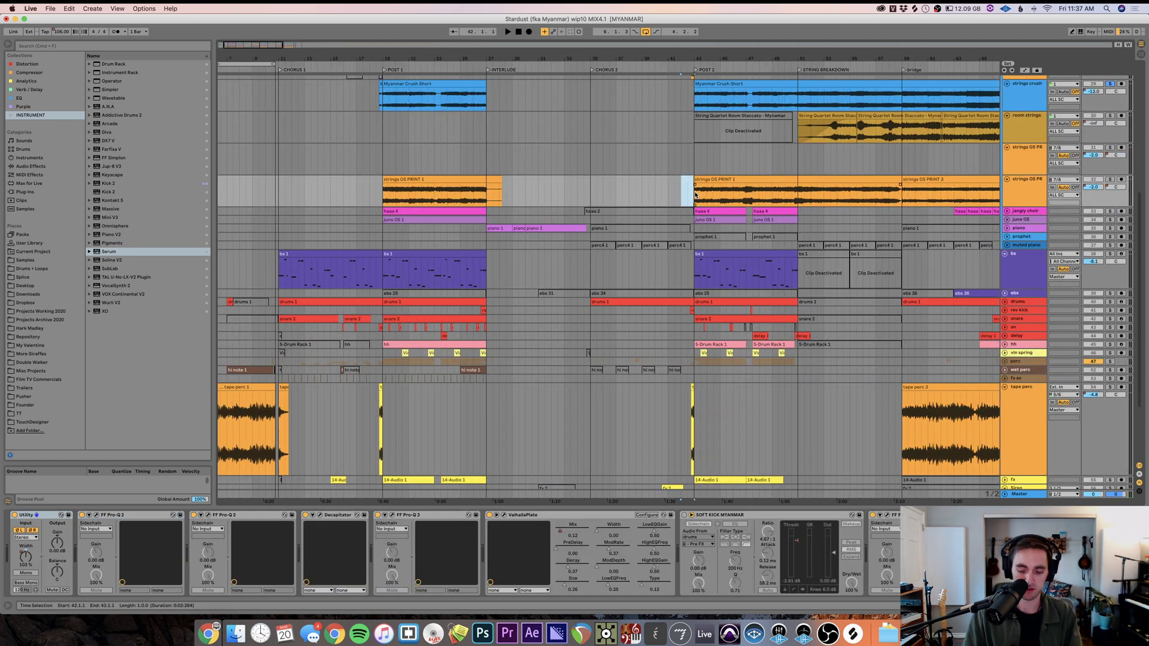
{"action": "left_click", "coordinate": [695, 193]}
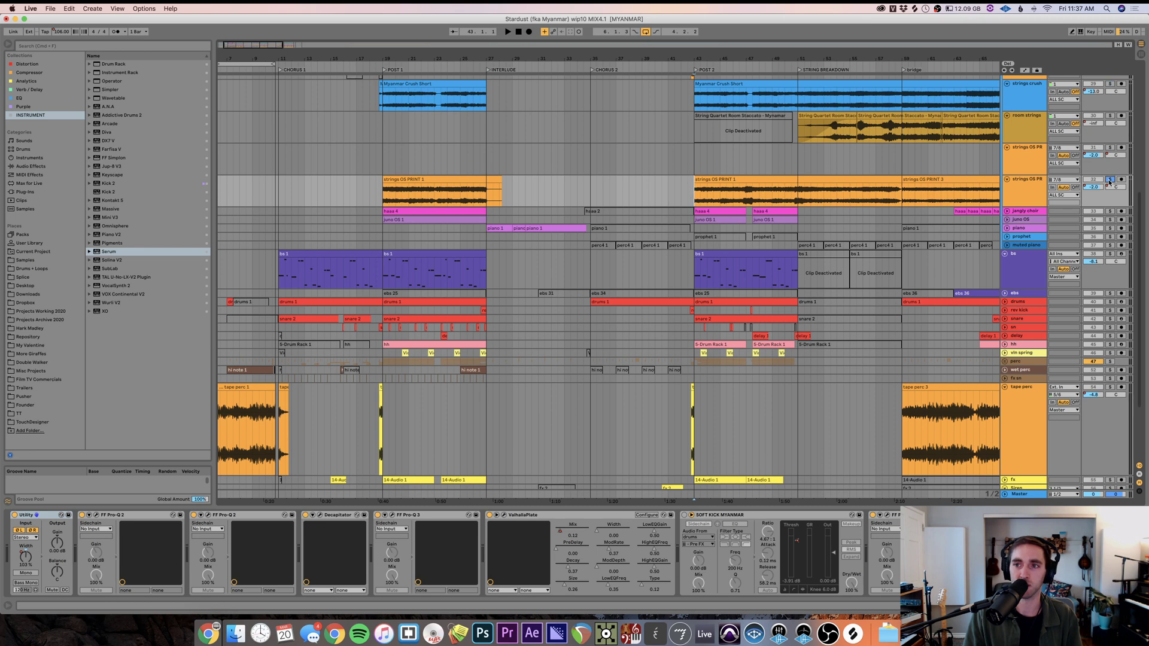
{"action": "key", "text": "space"}
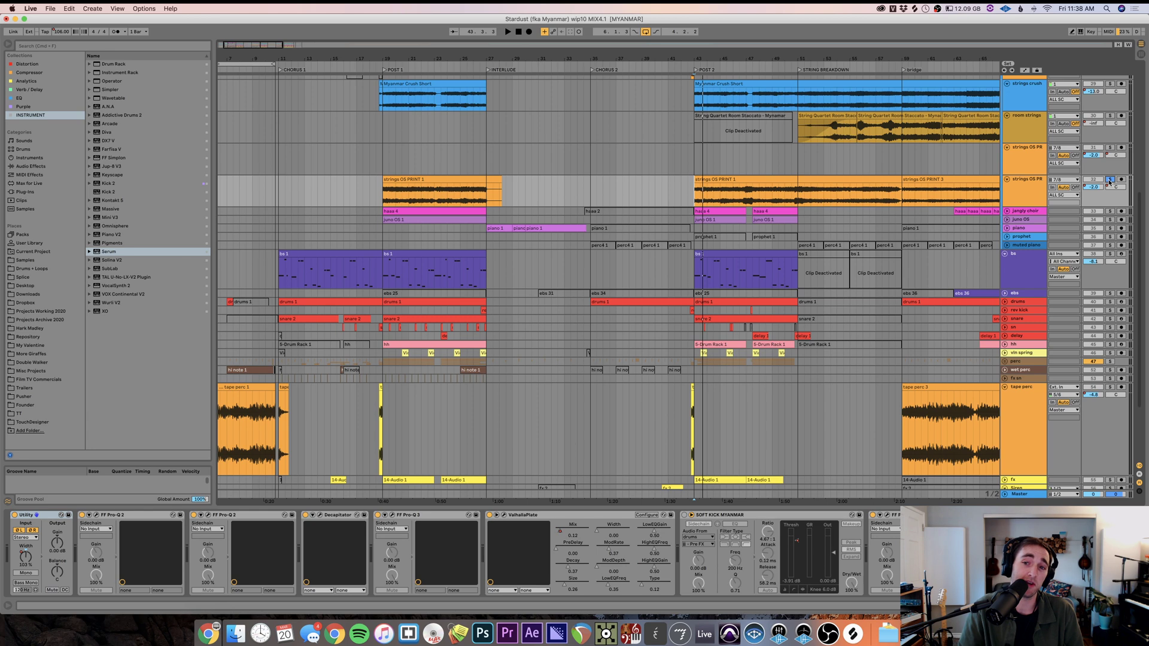
{"action": "key", "text": "space"}
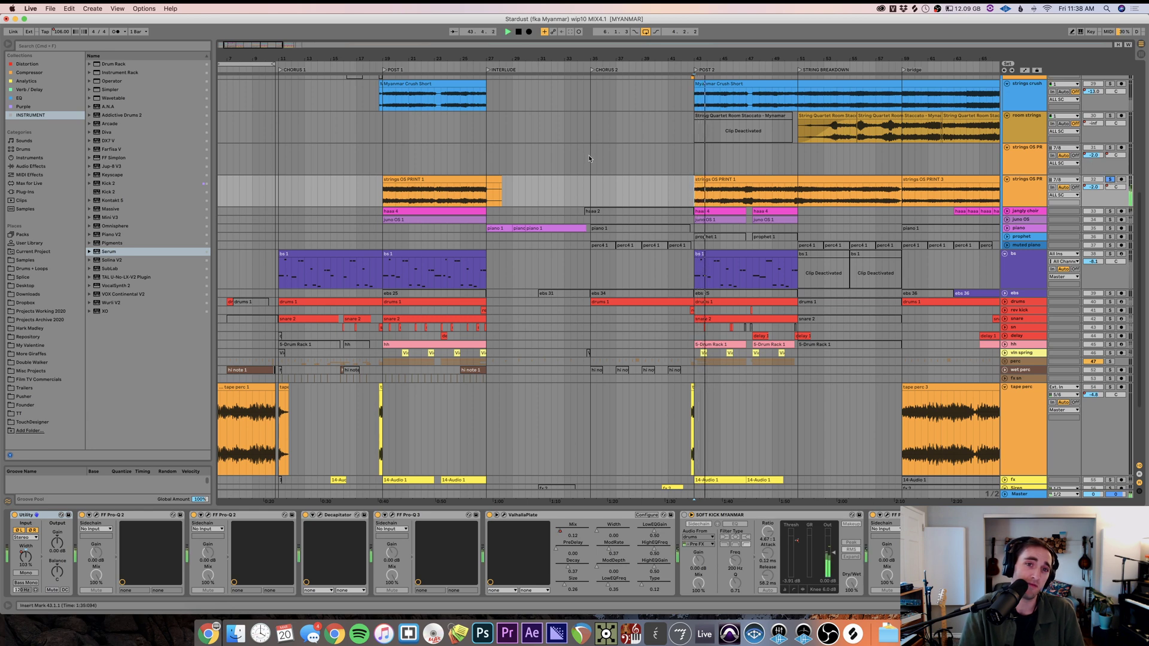
- Stop playback, unsolo the lower strings OS PR track and play the full mix from POST 2
{"action": "key", "text": "space"}
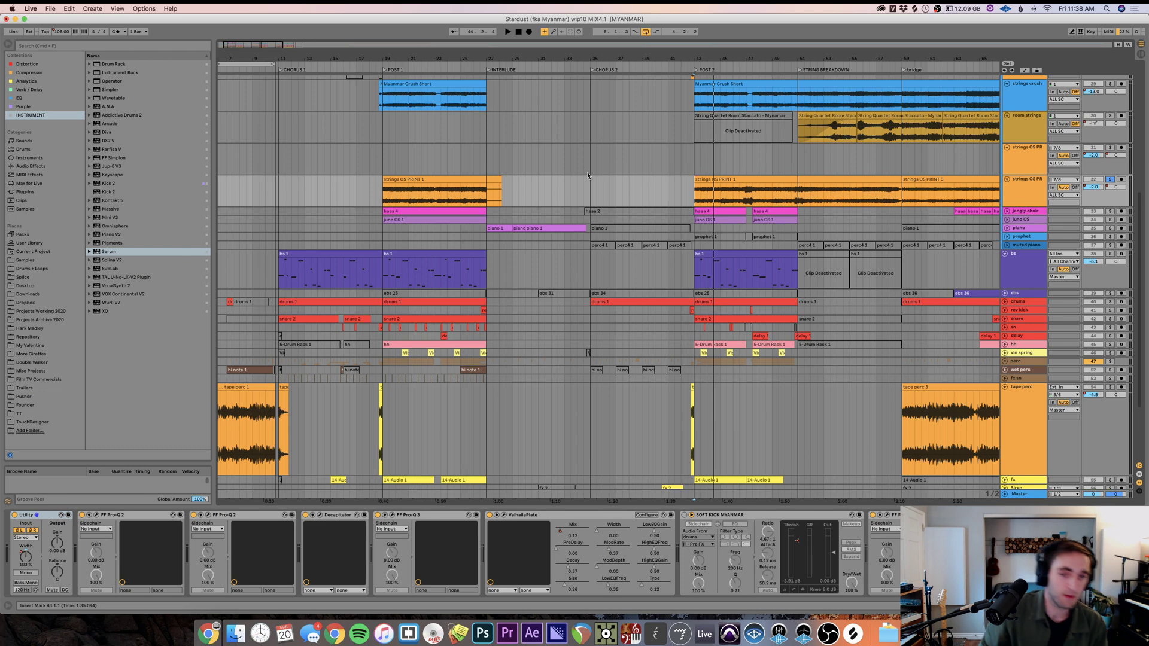
{"action": "left_click", "coordinate": [1110, 180]}
{"action": "key", "text": "space"}
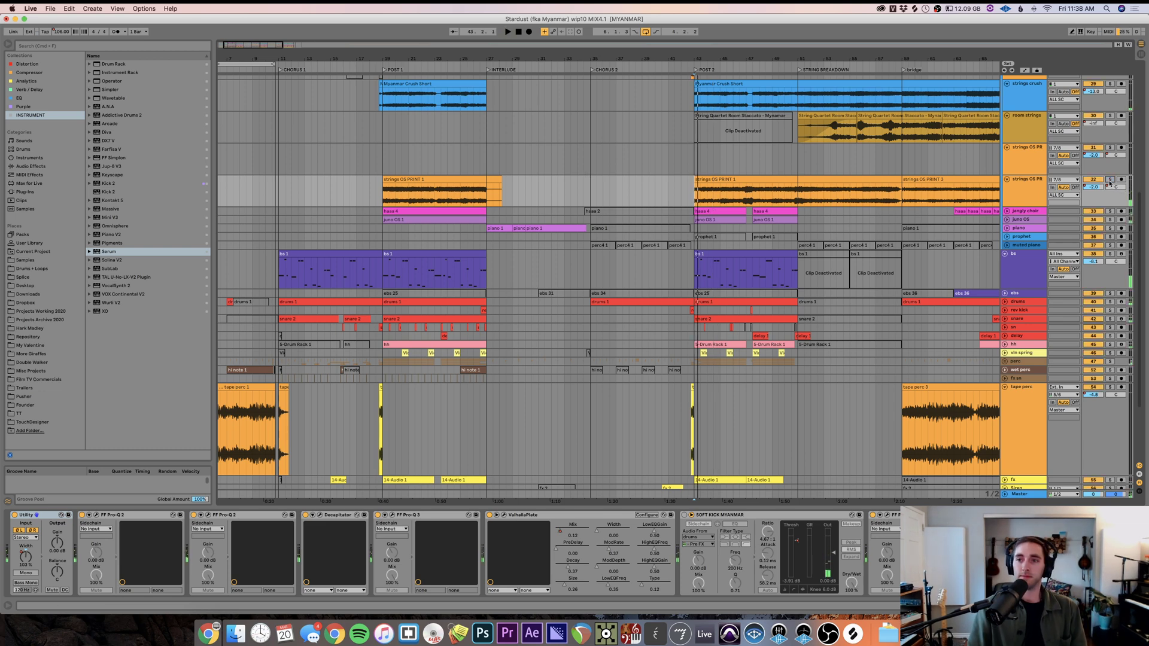
- Collapse the enlarged string tracks, solo the bs bass track and play it from the start of POST 2
{"action": "key", "text": "h"}
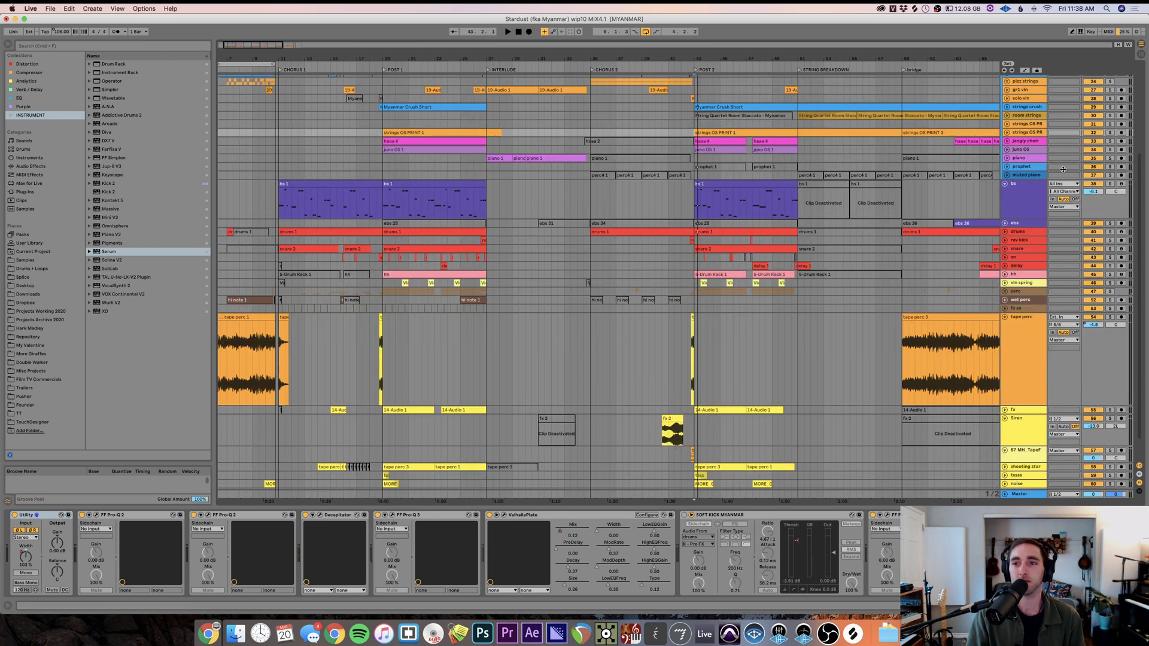
{"action": "left_click", "coordinate": [1112, 184]}
{"action": "scroll", "coordinate": [596, 212], "scroll_direction": "right", "scroll_amount": 5}
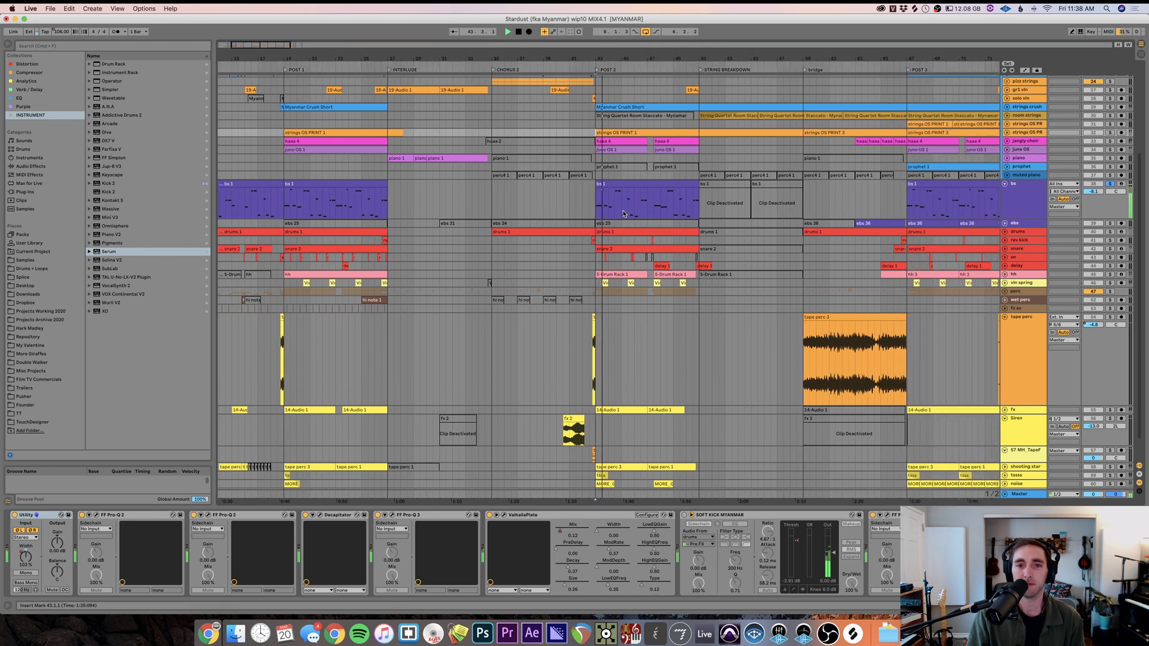
{"action": "left_click", "coordinate": [596, 211]}
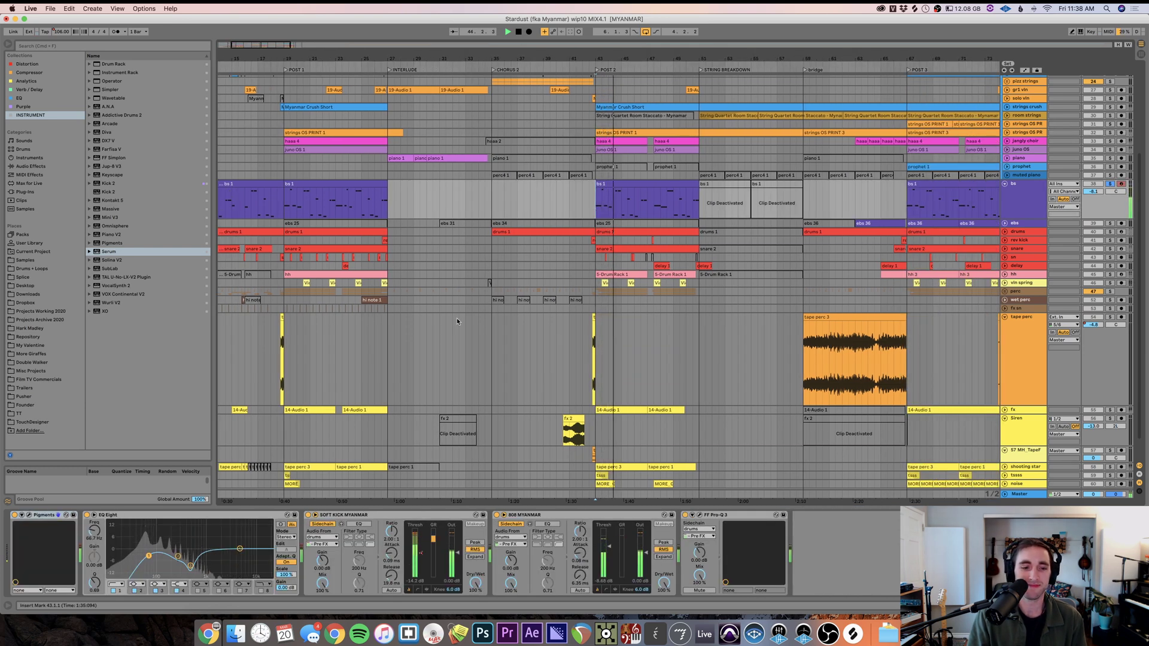
- Stop playback and examine the bs track's Pigments synth settings while replaying the bass from POST 2
{"action": "key", "text": "space"}
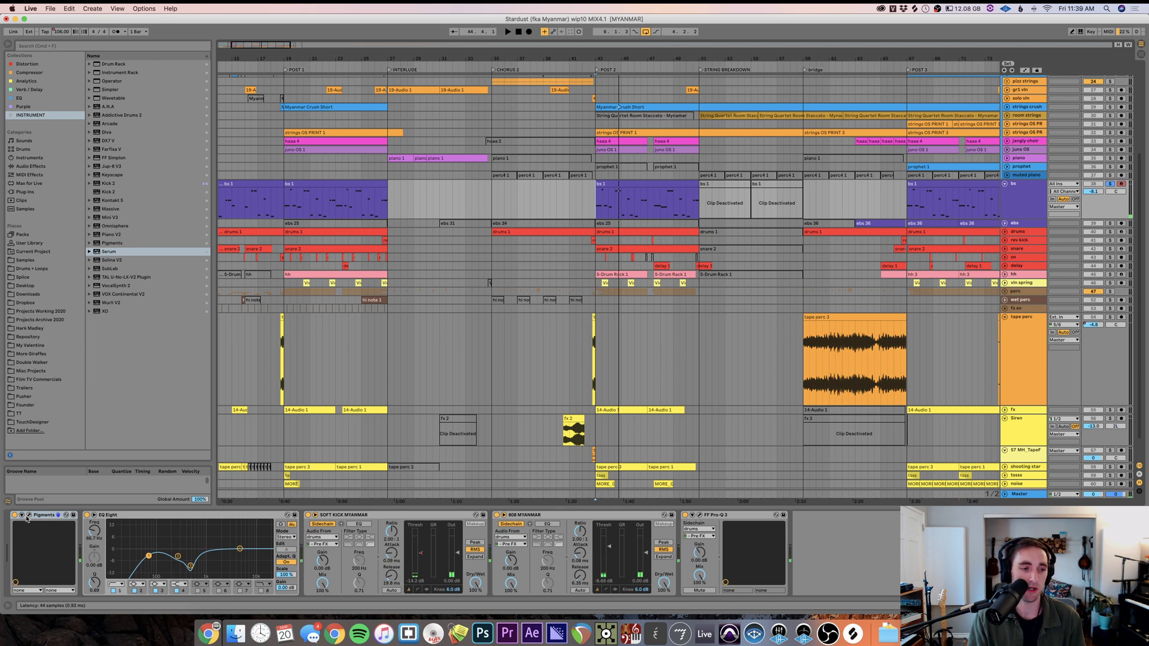
{"action": "left_click", "coordinate": [27, 516]}
{"action": "key", "text": "space"}
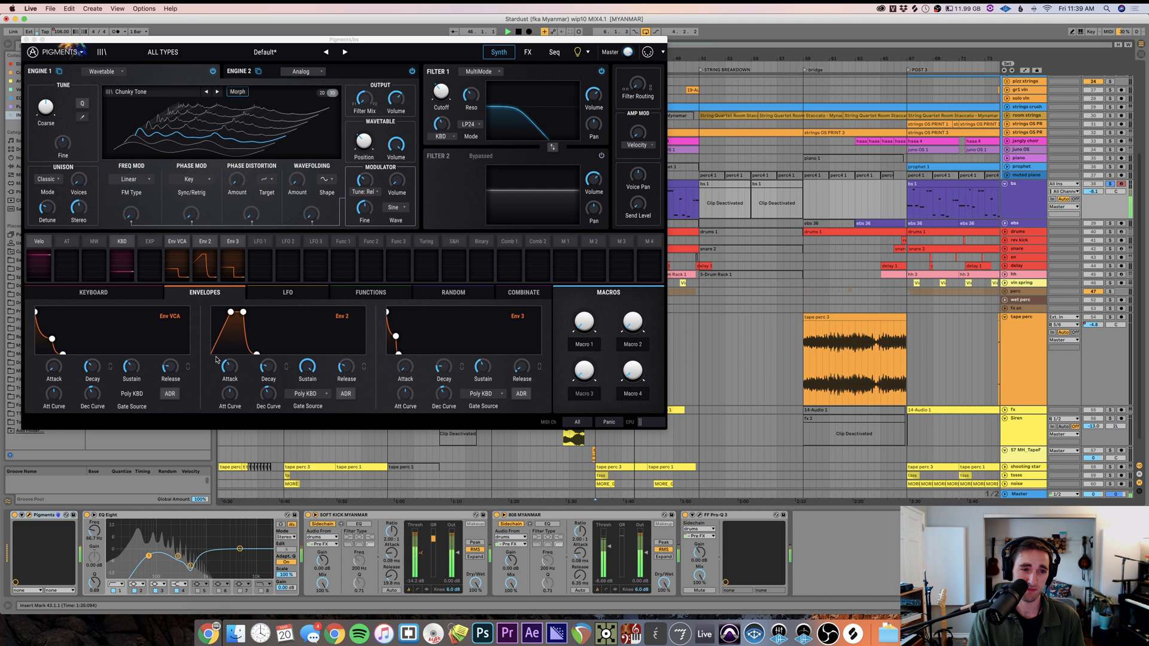
{"action": "left_click", "coordinate": [25, 41]}
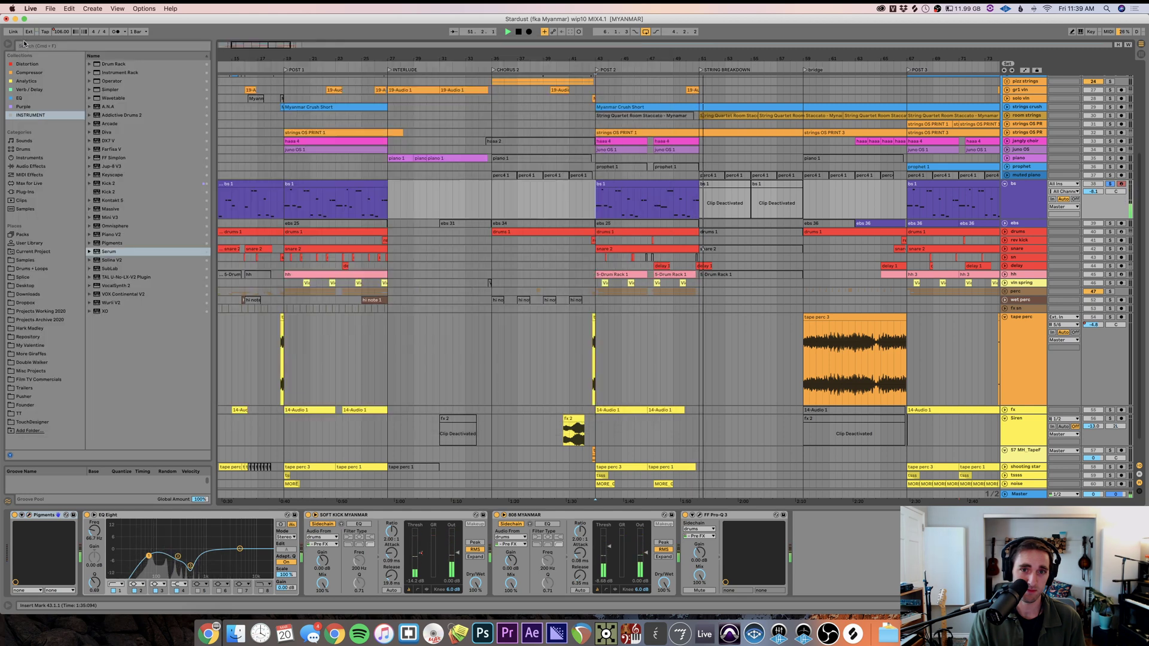
- Restart playback of the bass from POST 1 and switch the solo to the hh track
{"action": "key", "text": "space"}
{"action": "key", "text": "space"}
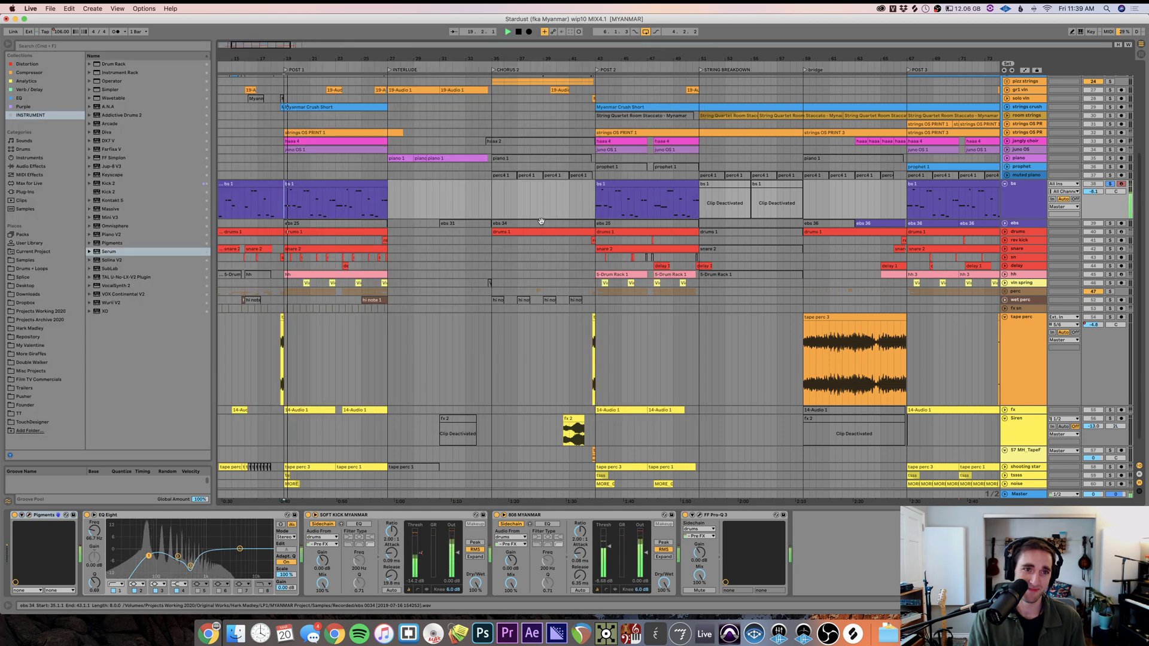
{"action": "left_click", "coordinate": [1111, 275]}
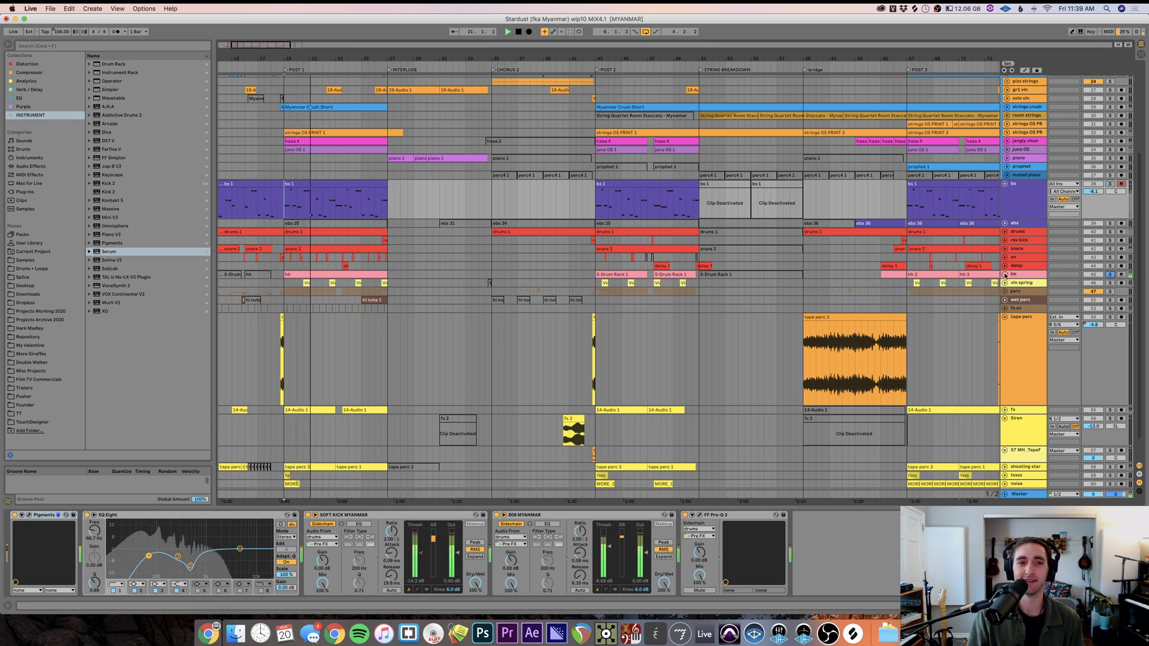
- Unfold the soloed perc group and expand its four tracks, glass1 through perc4, stopping playback
{"action": "left_click", "coordinate": [1006, 292]}
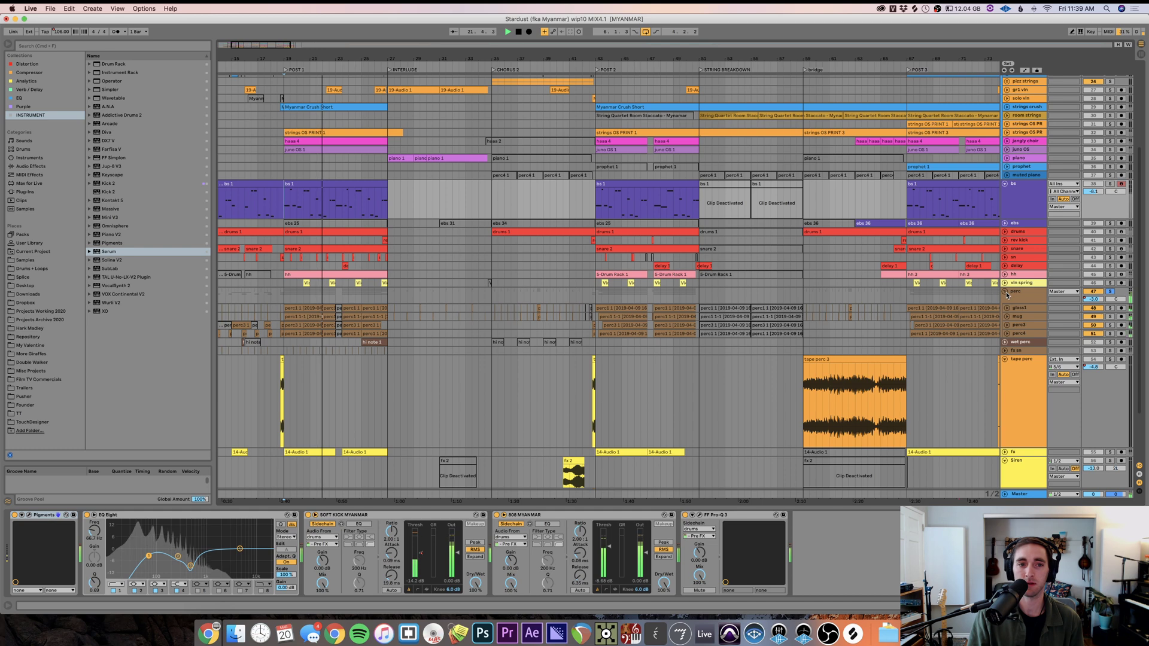
{"action": "left_click", "coordinate": [1021, 309]}
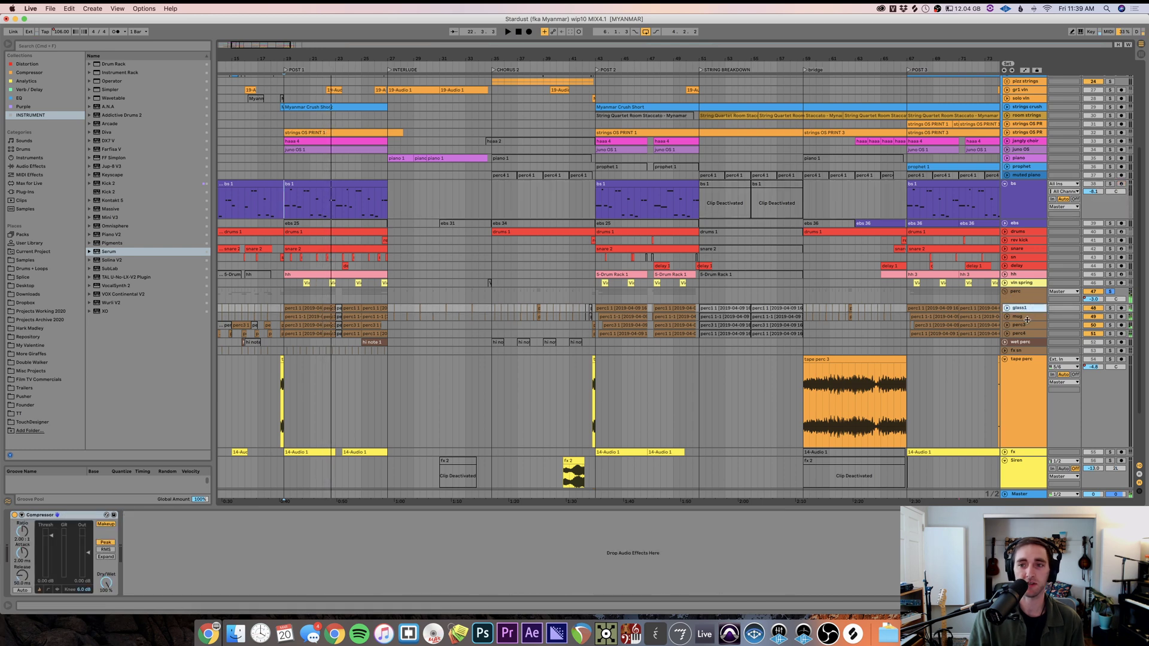
{"action": "left_click", "coordinate": [1026, 334], "text": "shift"}
{"action": "key", "text": "alt+plus"}
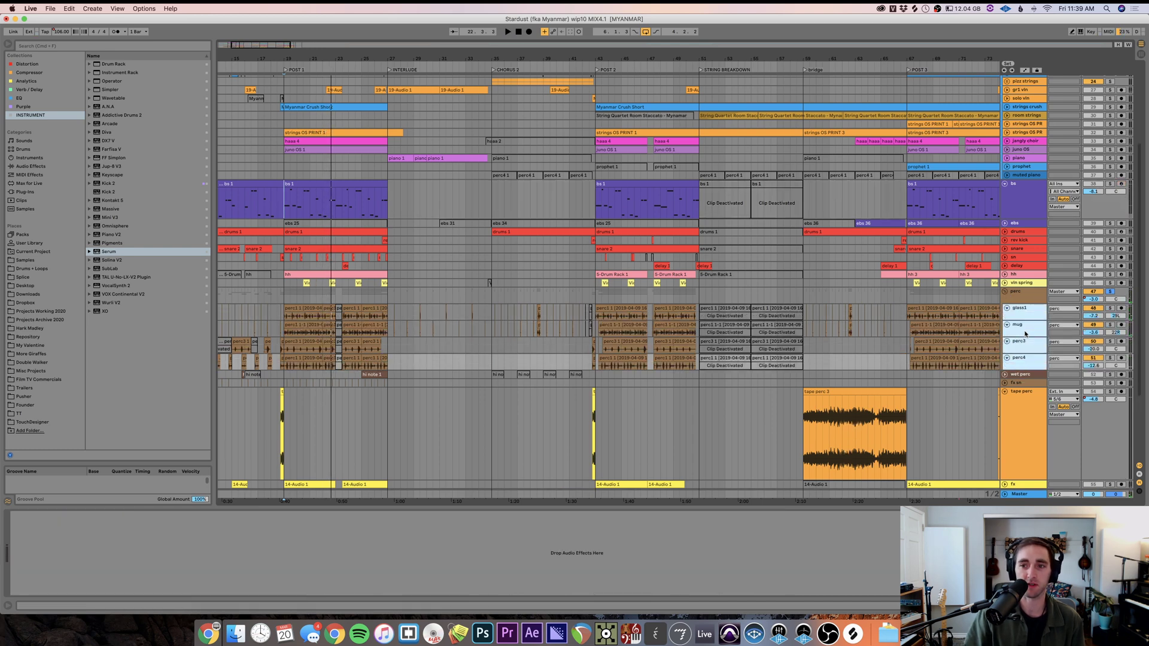
- Fold the tape perc, Siren and tape effect tracks and enlarge the four perc tracks' height
{"action": "left_click", "coordinate": [1007, 393]}
{"action": "left_click", "coordinate": [1005, 410]}
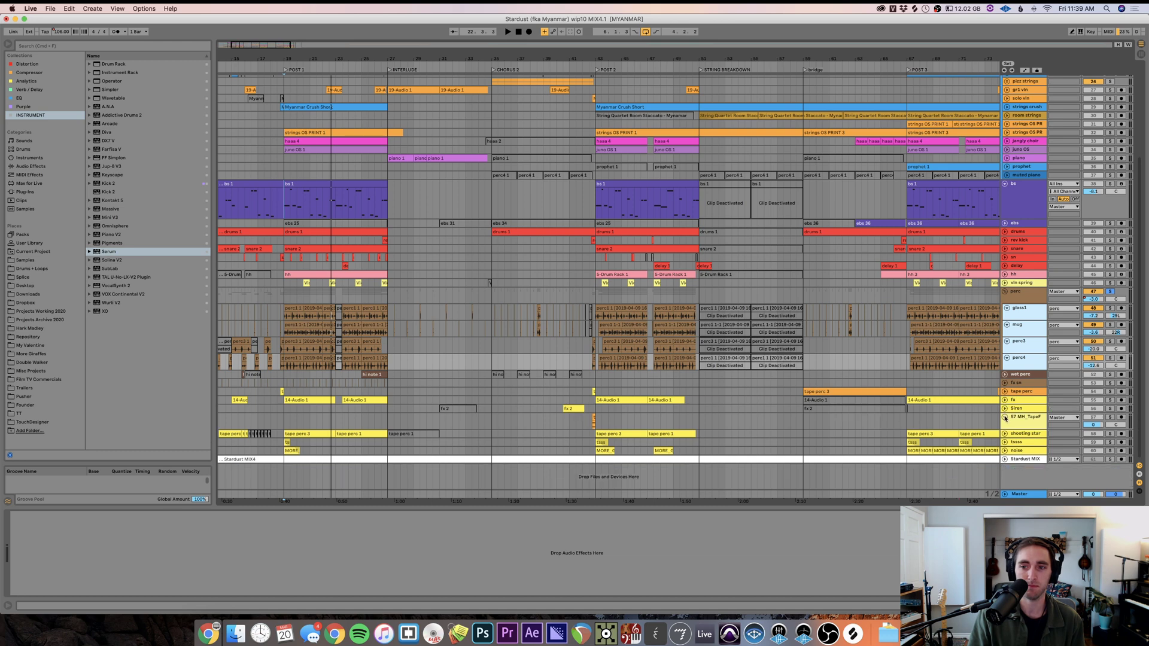
{"action": "left_click", "coordinate": [1005, 417]}
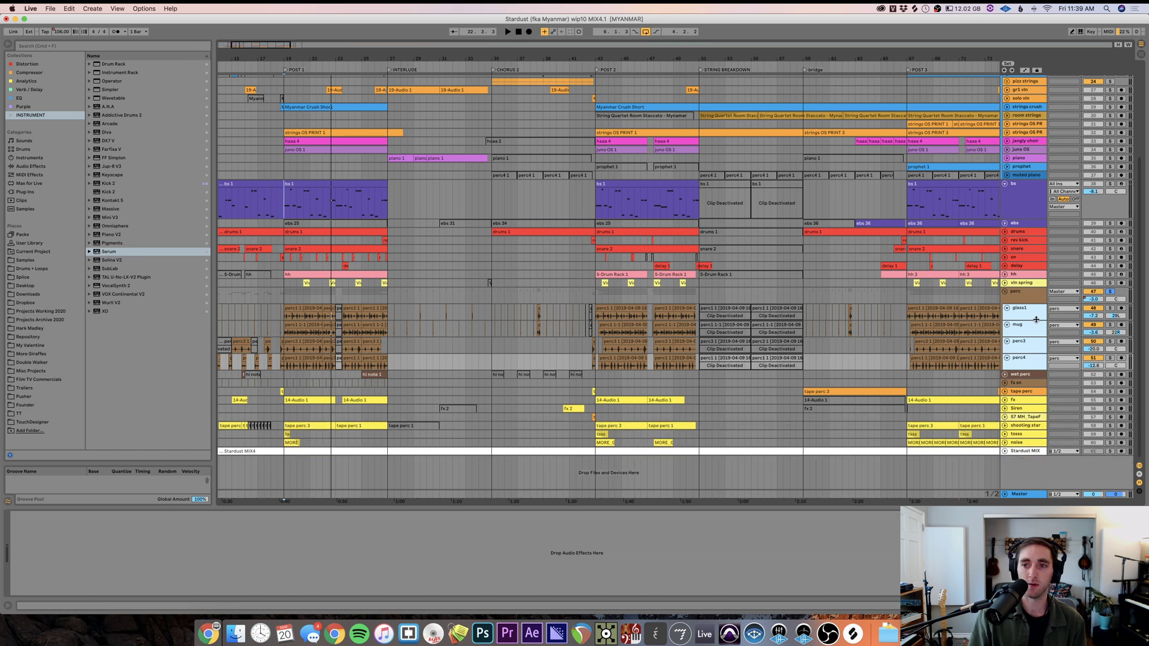
{"action": "left_click_drag", "start_coordinate": [1037, 319], "coordinate": [1037, 342]}
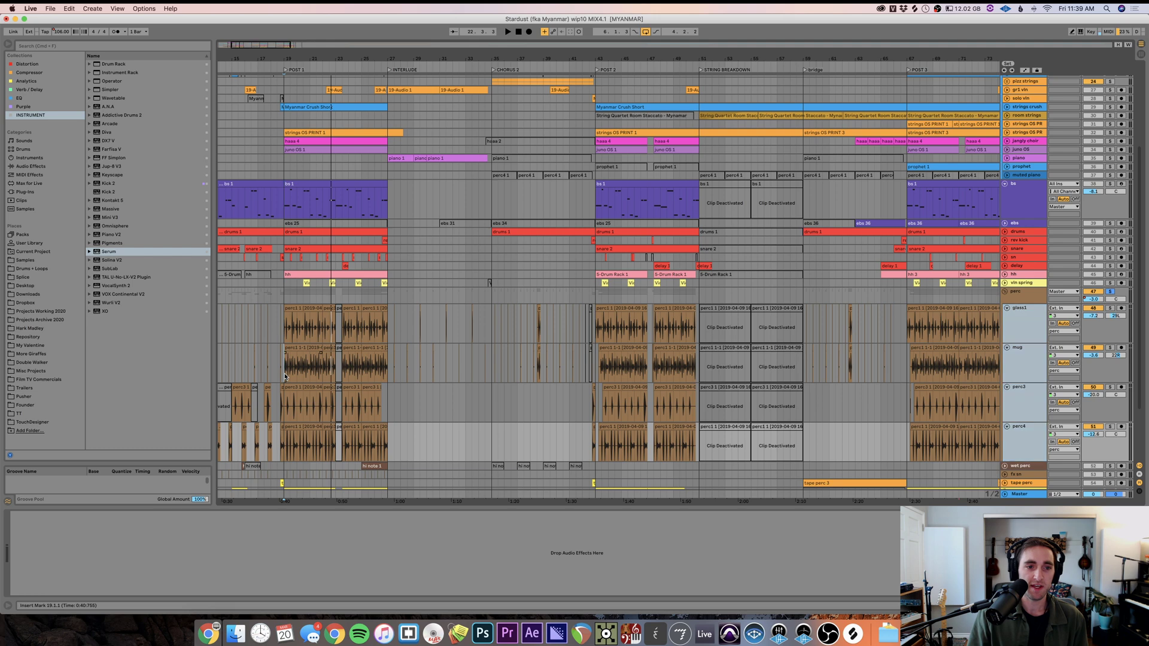
- Examine the opening of the perc3 and perc4 clips at POST 1 by selecting short stretches around bar 19
{"action": "scroll", "coordinate": [285, 377], "scroll_direction": "up", "scroll_amount": 10}
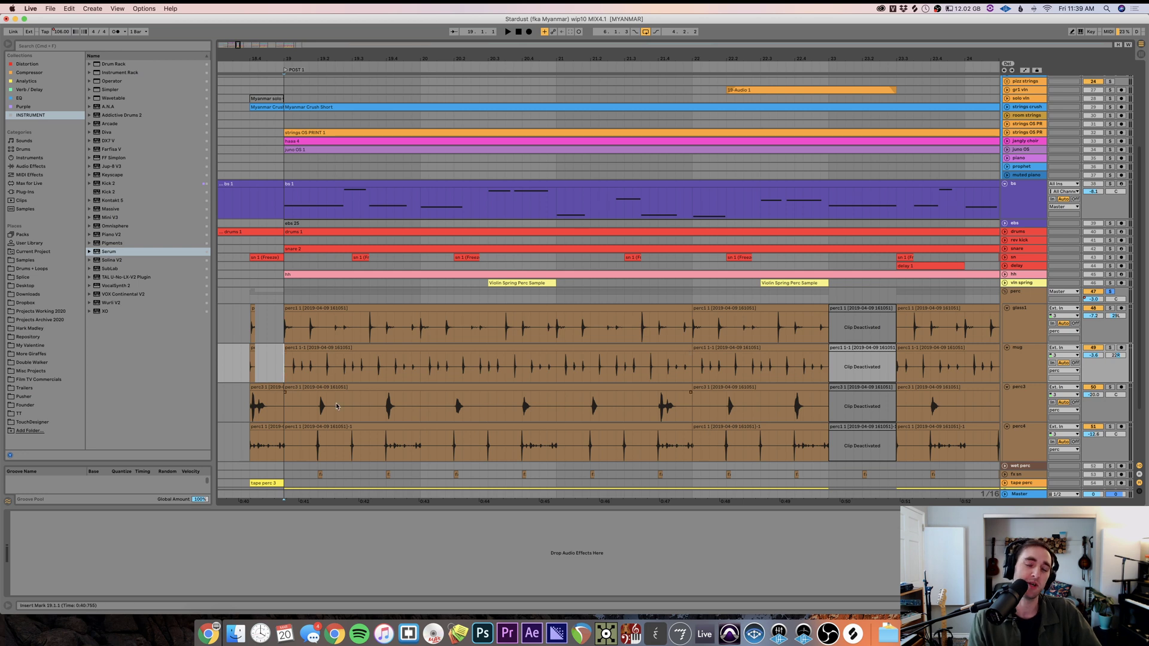
{"action": "left_click", "coordinate": [288, 416]}
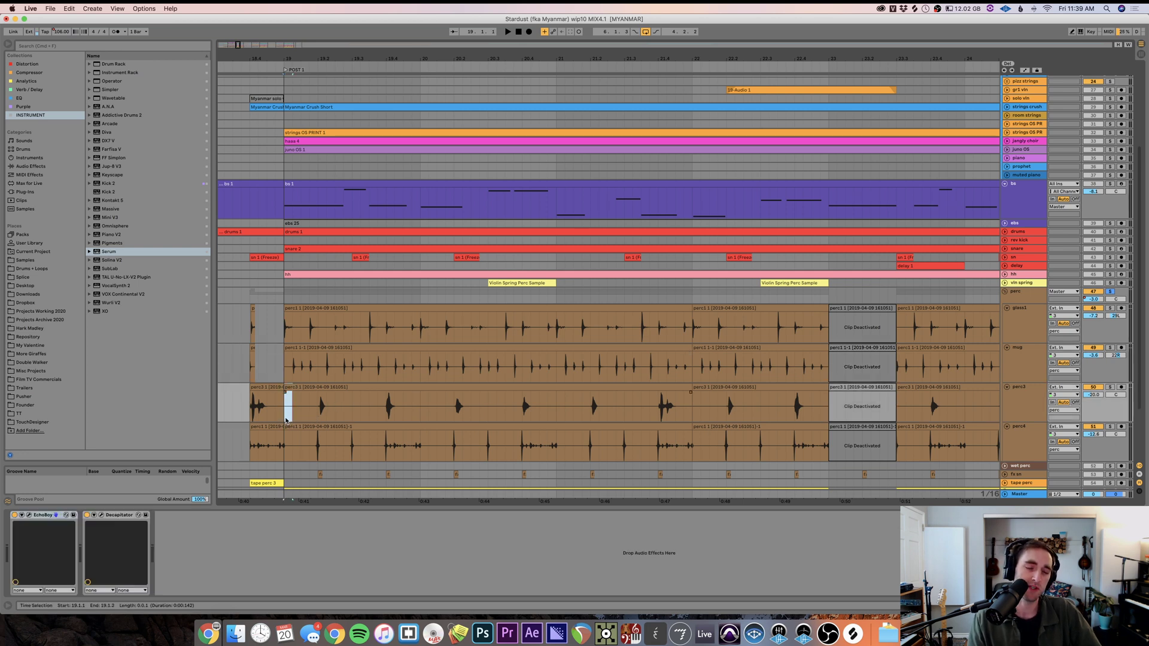
{"action": "left_click_drag", "start_coordinate": [287, 415], "coordinate": [310, 428]}
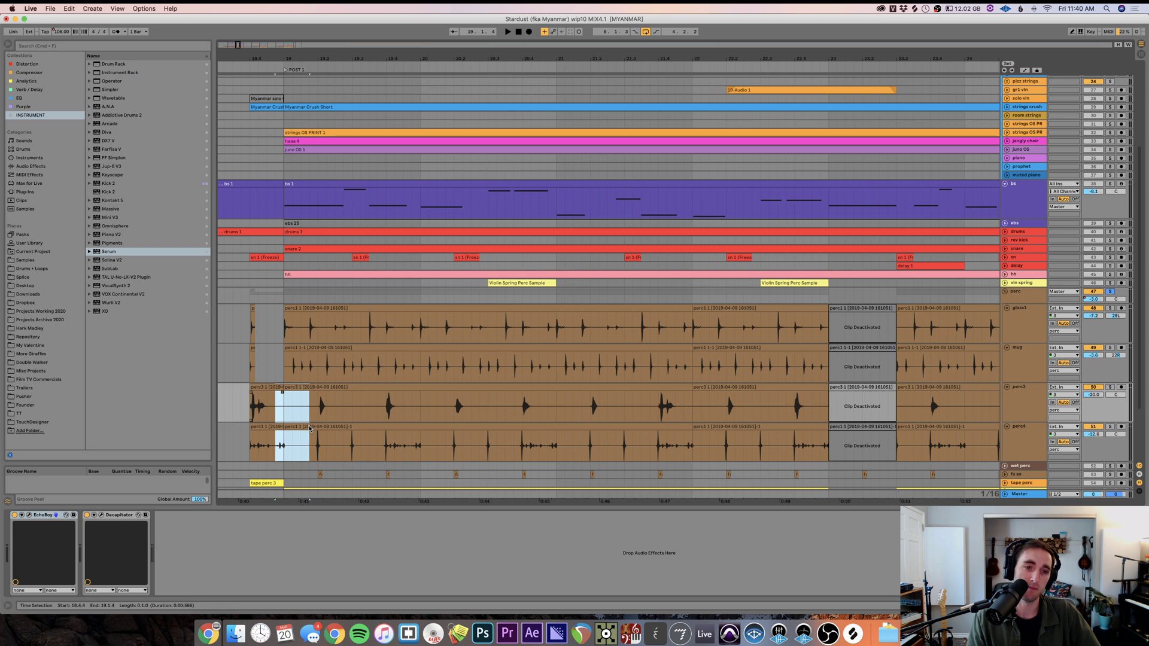
{"action": "left_click_drag", "start_coordinate": [309, 443], "coordinate": [287, 415]}
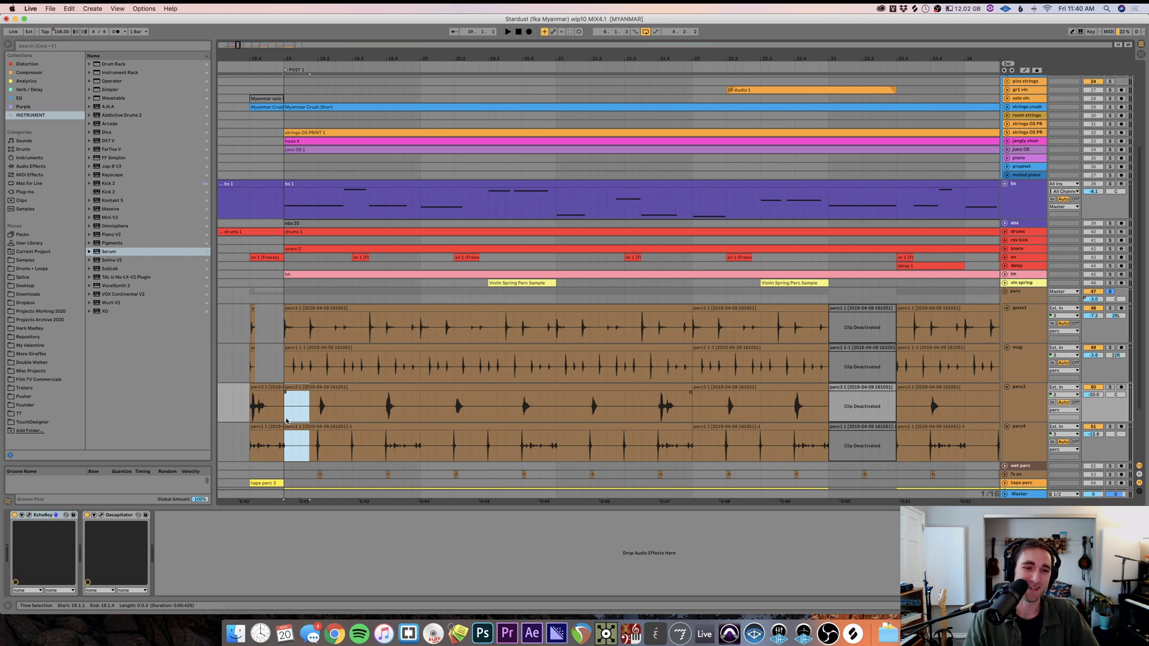
{"action": "left_click", "coordinate": [278, 413]}
- Start playback just before POST 1 and solo the mug track
{"action": "left_click", "coordinate": [241, 371]}
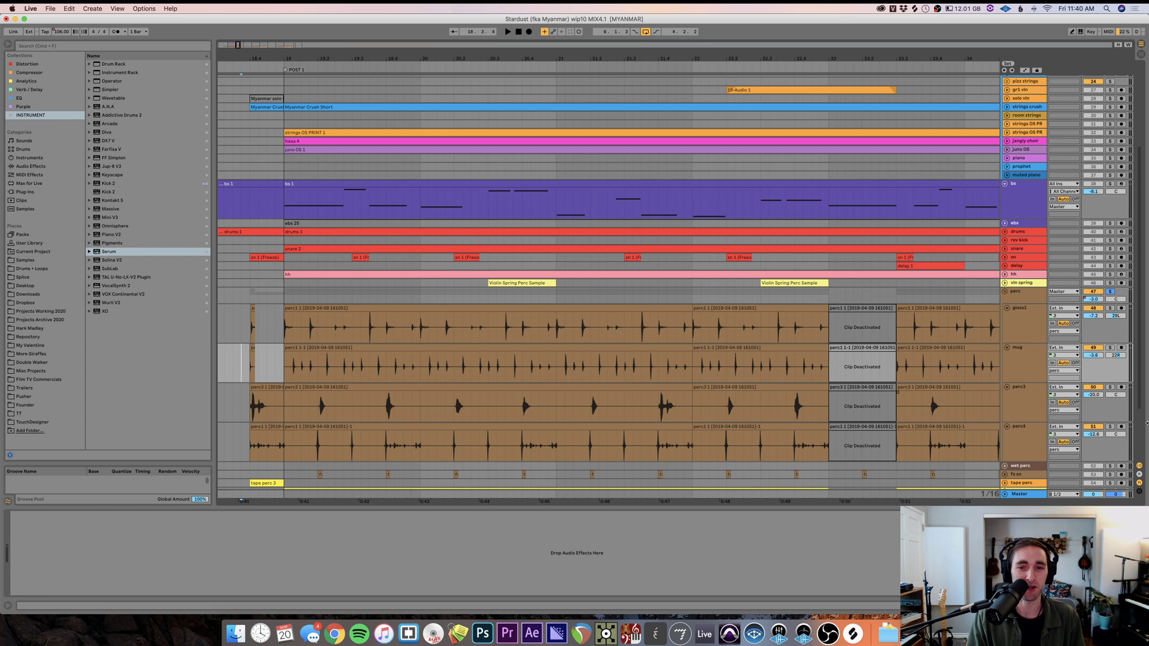
{"action": "key", "text": "space"}
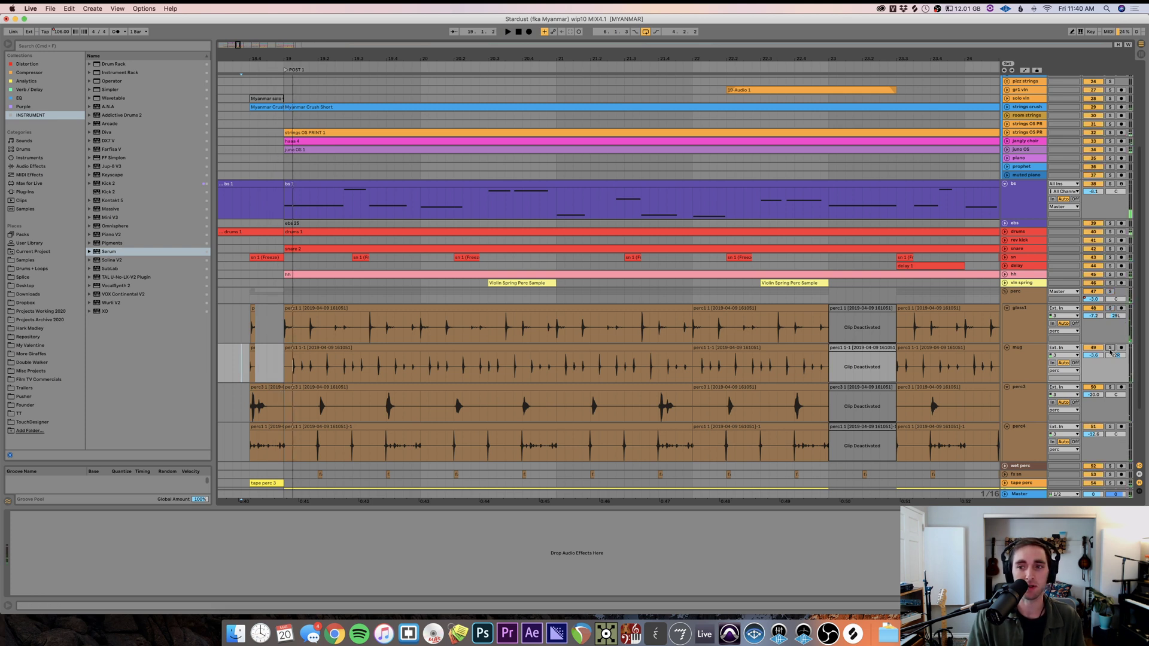
{"action": "left_click", "coordinate": [1111, 349]}
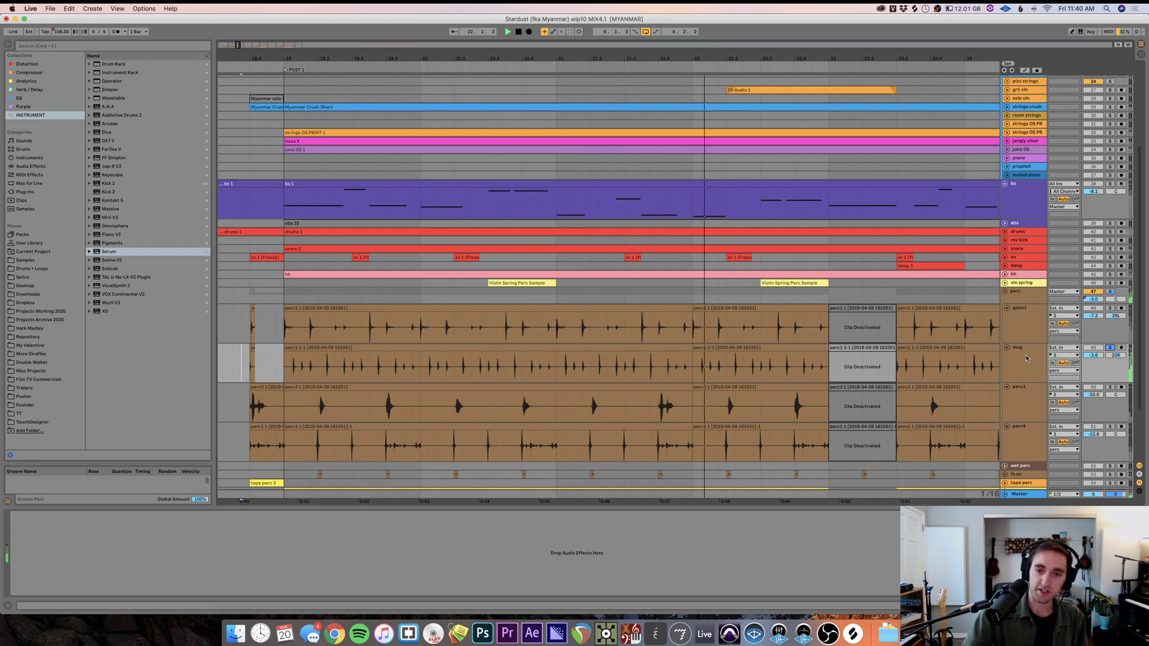
- Solo the glass1 and mug tracks together and loop their clips from bar 19 to bar 23
{"action": "left_click", "coordinate": [1111, 308]}
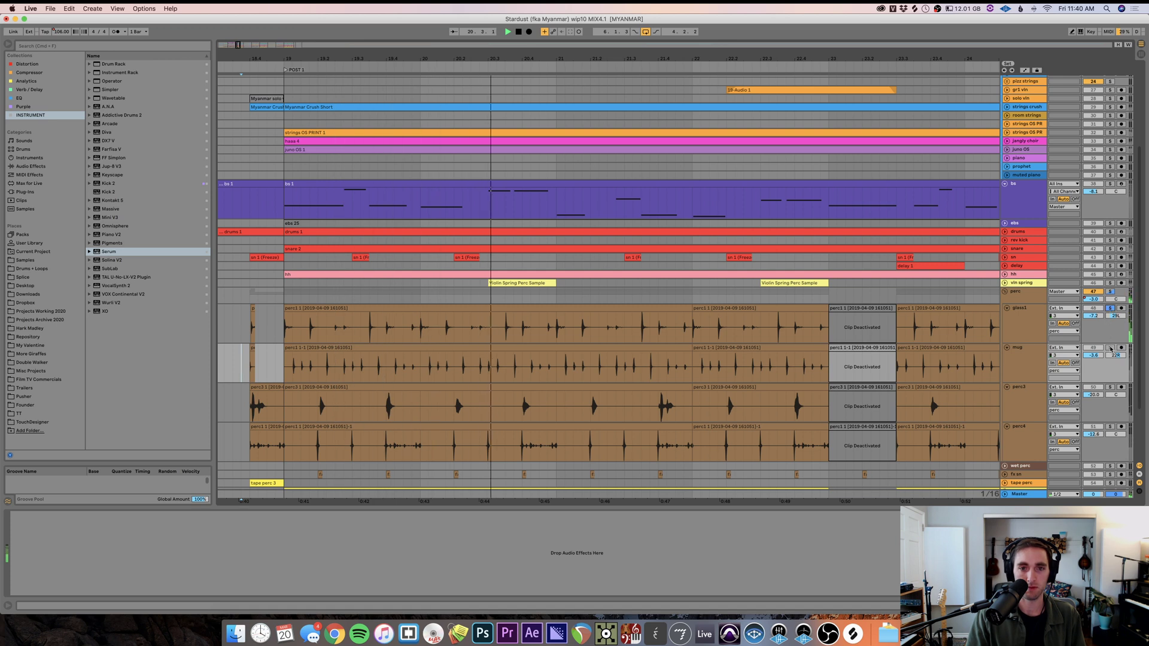
{"action": "left_click", "coordinate": [1111, 347], "text": "super"}
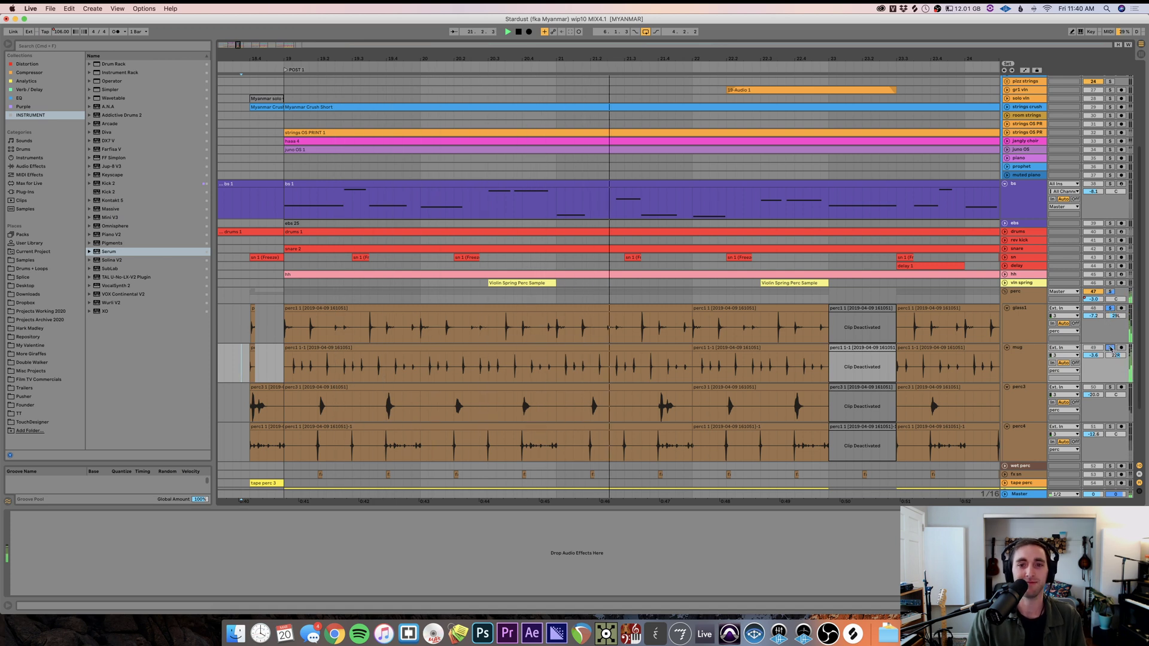
{"action": "left_click_drag", "start_coordinate": [289, 344], "coordinate": [831, 373]}
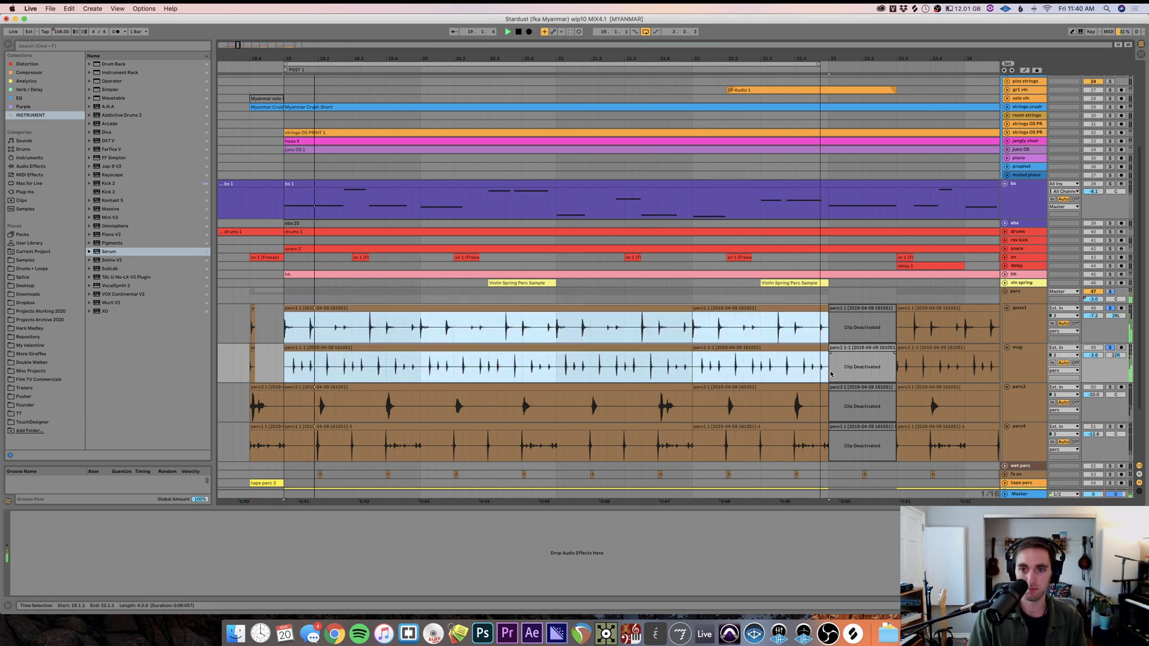
{"action": "key", "text": "super+l"}
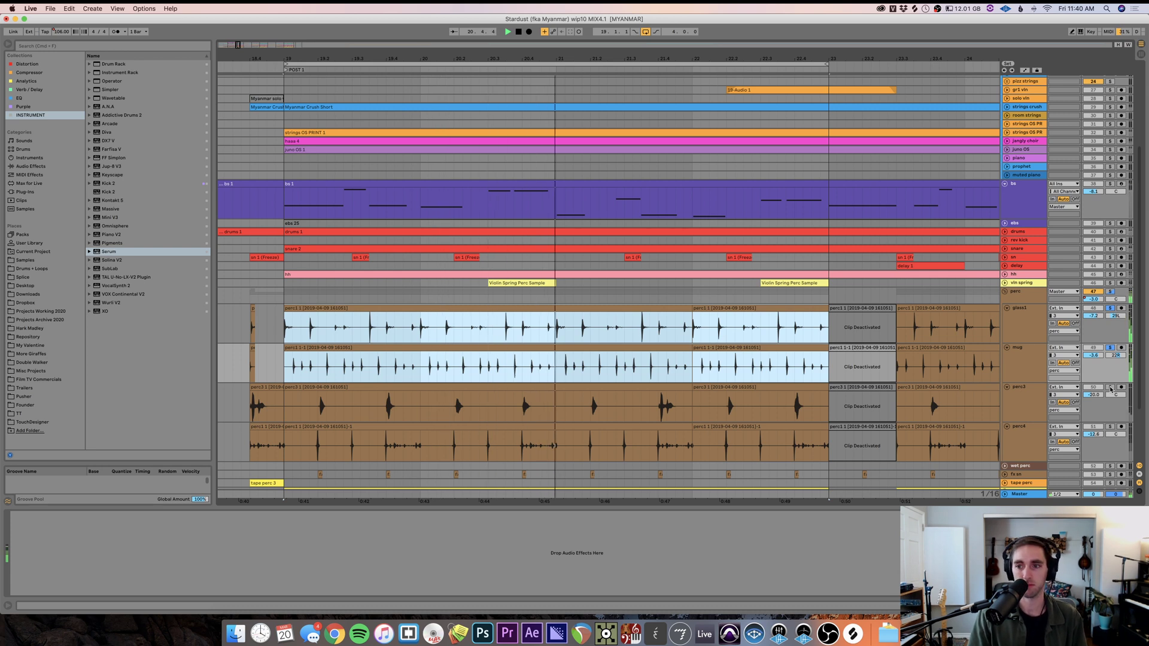
- Add perc4 and perc3 to the soloed tracks and display perc3's effects during playback
{"action": "left_click", "coordinate": [1110, 427]}
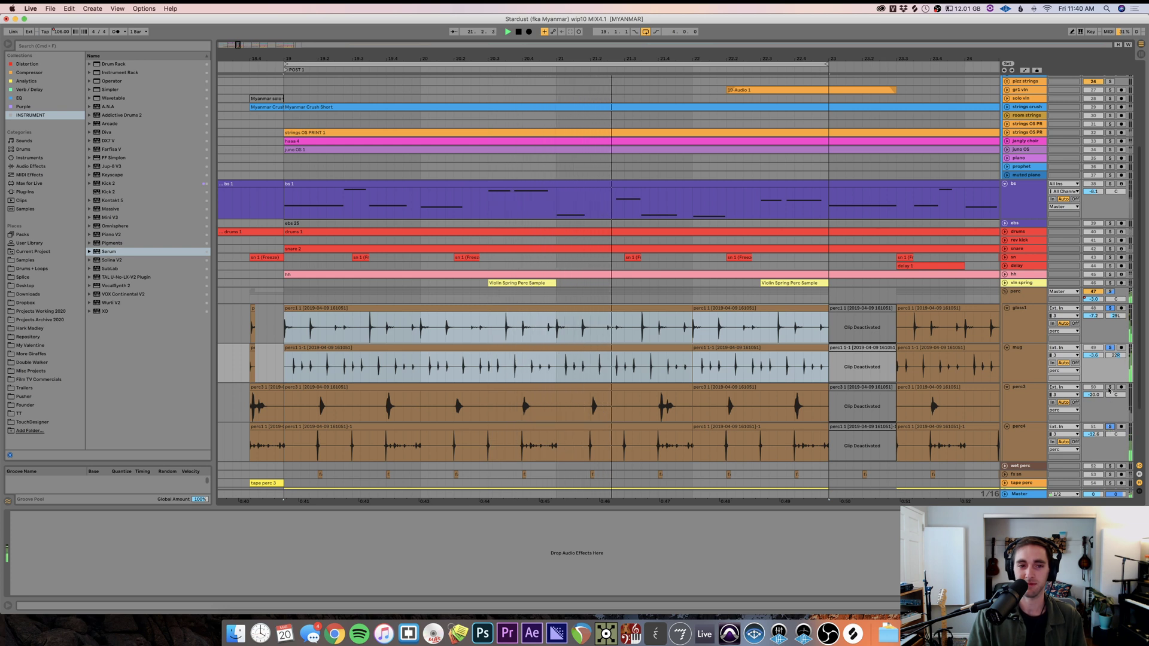
{"action": "left_click", "coordinate": [1110, 387]}
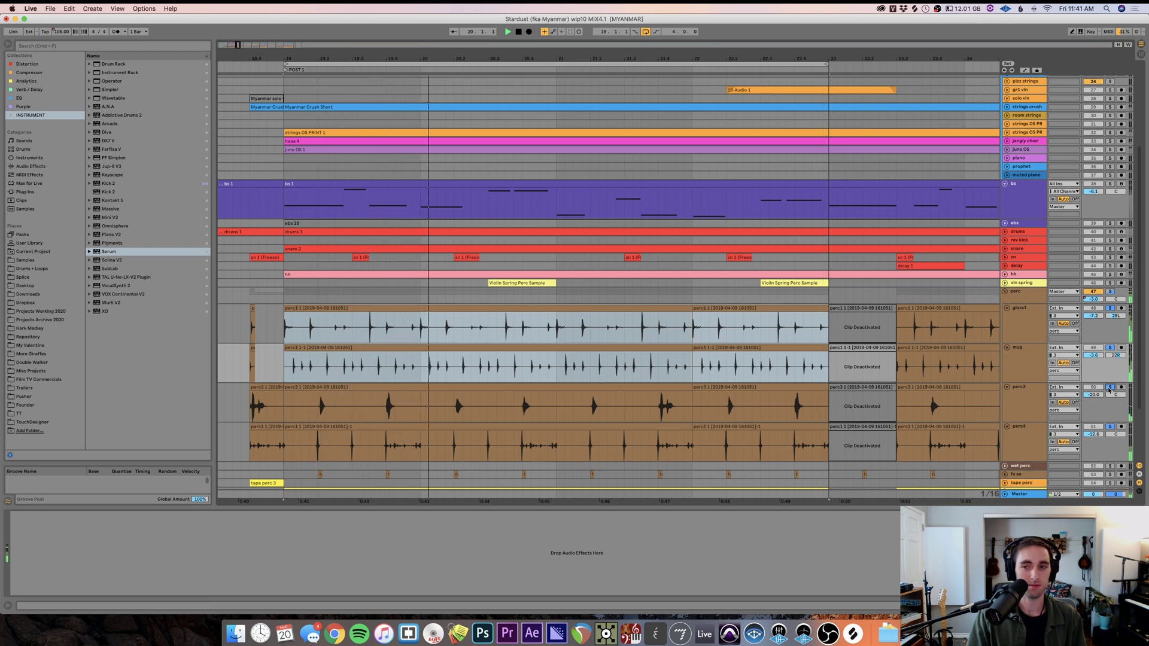
{"action": "left_click", "coordinate": [1025, 393]}
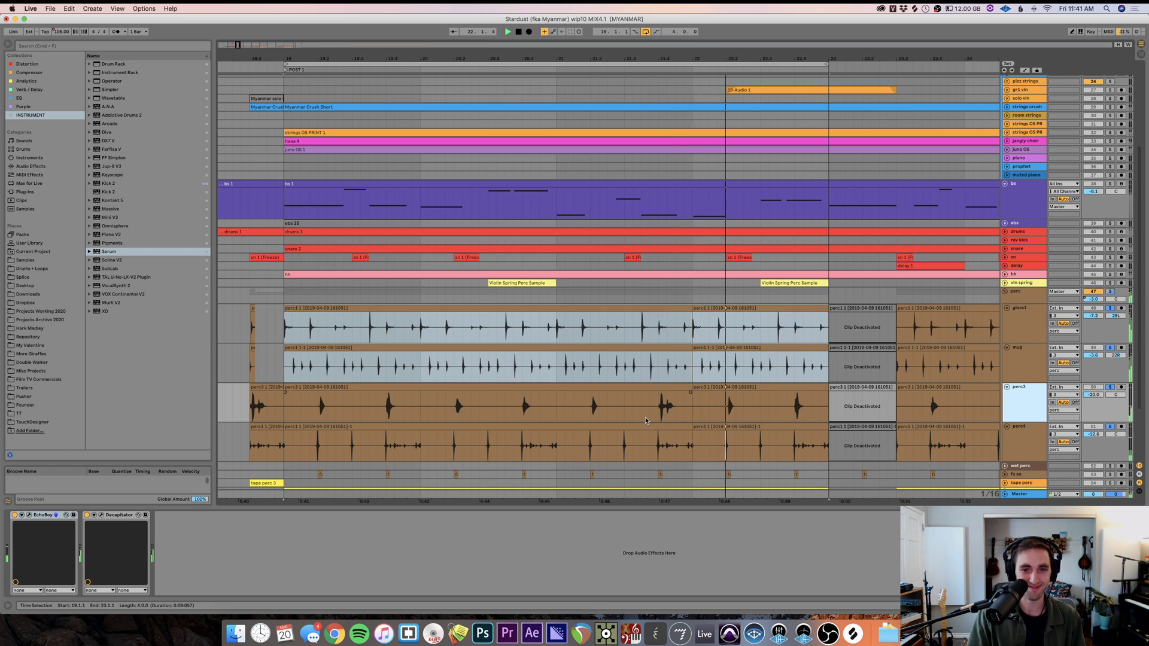
- Expand the vln spring track, solo it in place of the perc tracks and select its first clip in POST 1
{"action": "left_click", "coordinate": [1006, 283]}
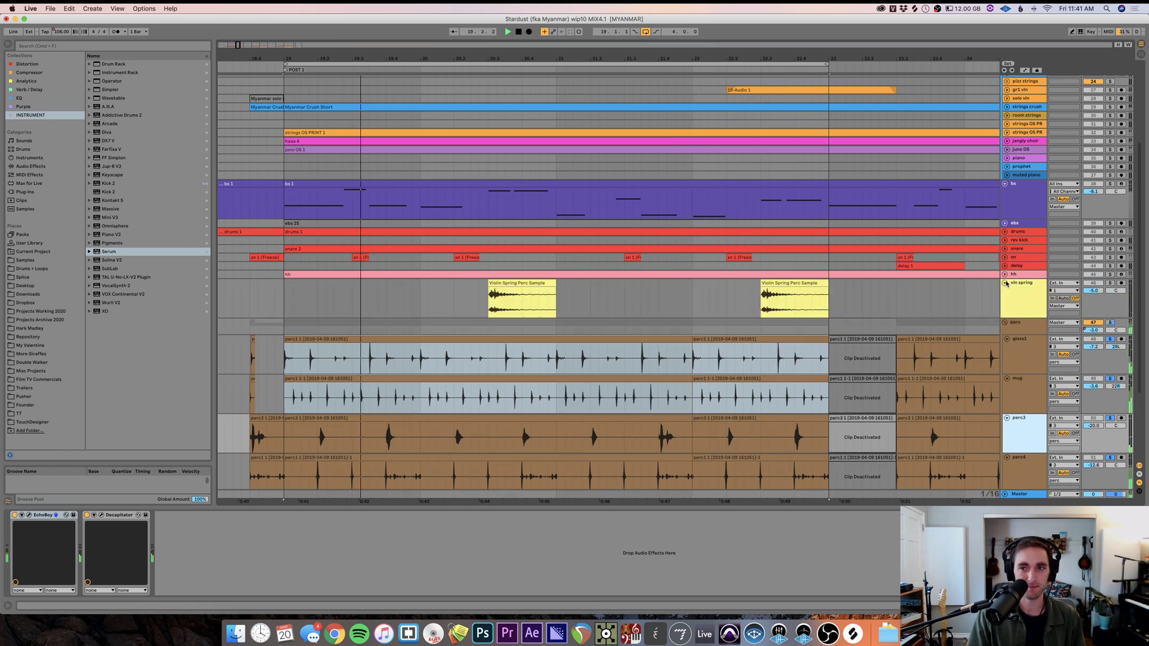
{"action": "left_click", "coordinate": [1111, 340]}
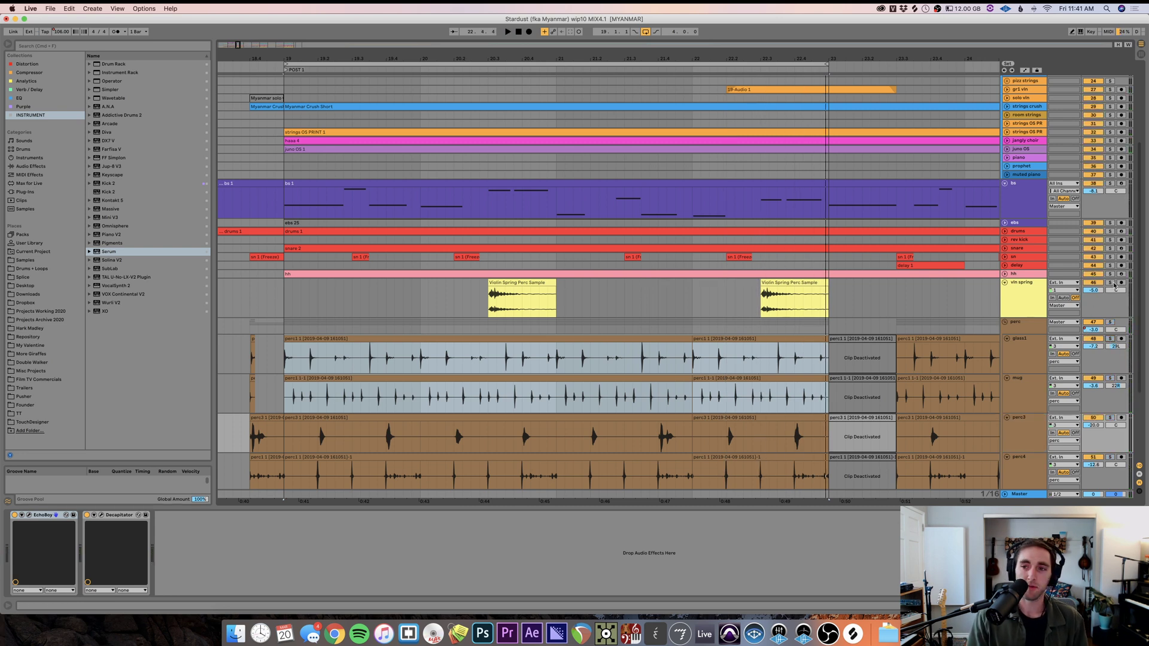
{"action": "left_click", "coordinate": [481, 303]}
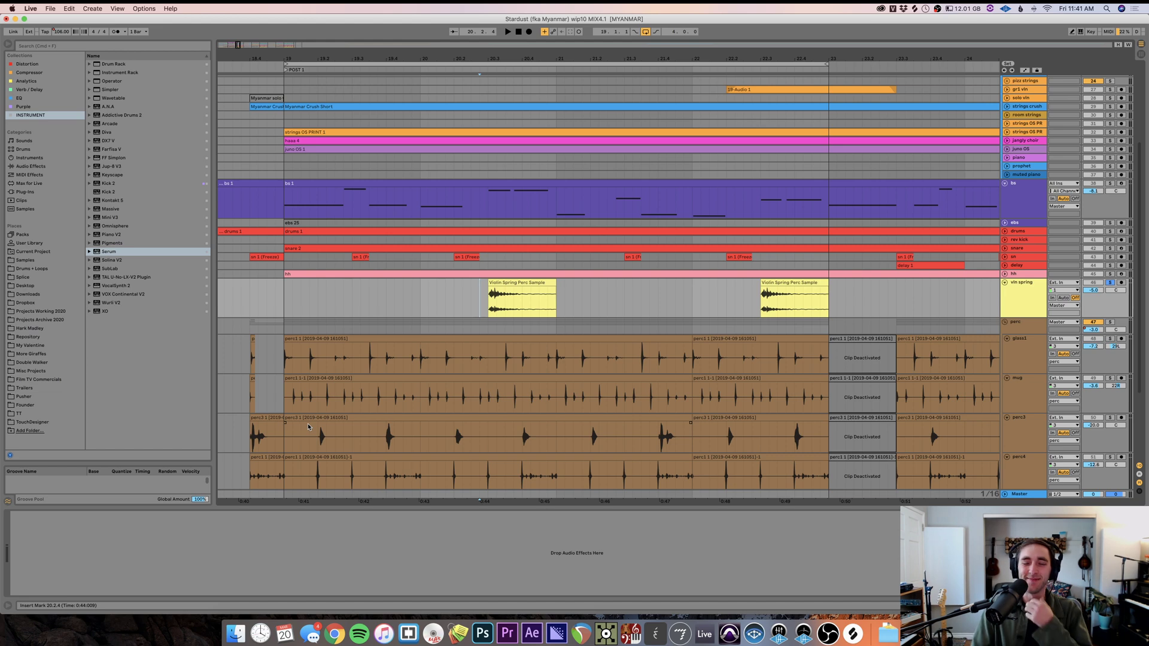
{"action": "left_click", "coordinate": [517, 289]}
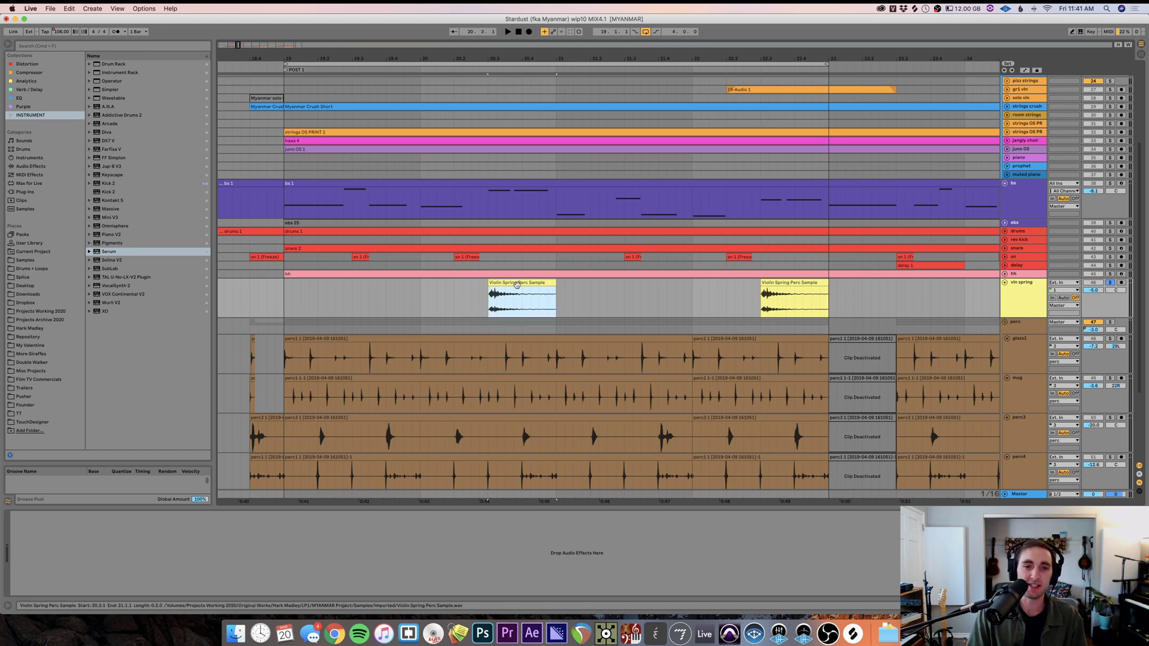
- Copy a Violin Spring Perc Sample clip into the interlude and extend its start to reveal more of the sample
{"action": "scroll", "coordinate": [519, 290], "scroll_direction": "down", "scroll_amount": 5}
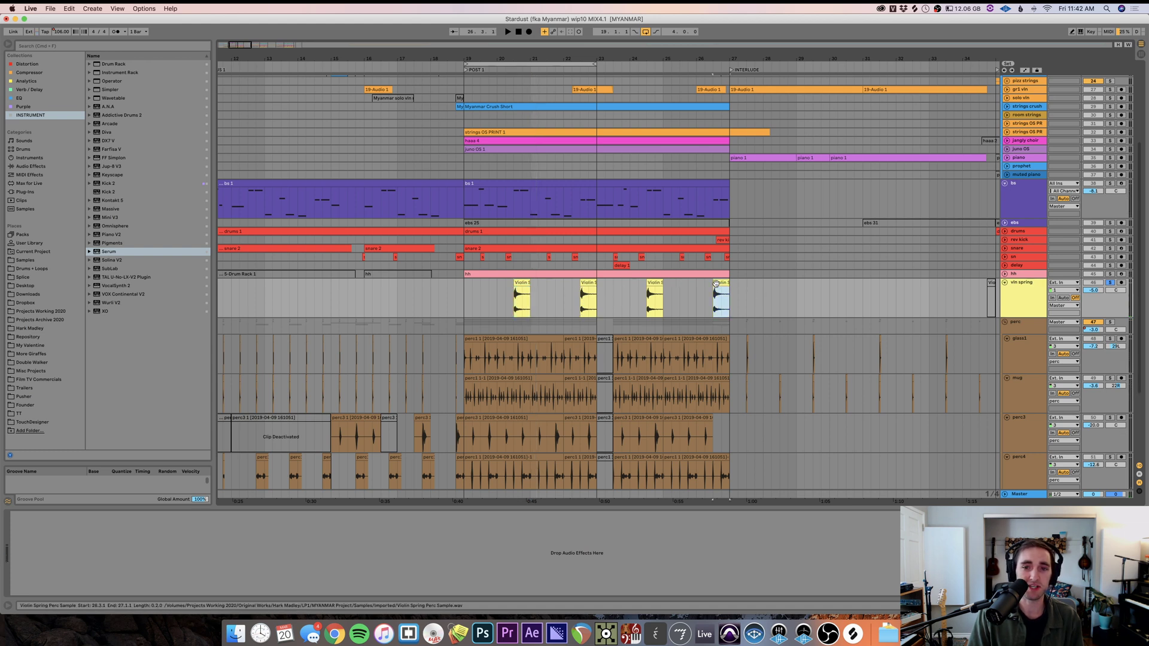
{"action": "left_click", "coordinate": [912, 297]}
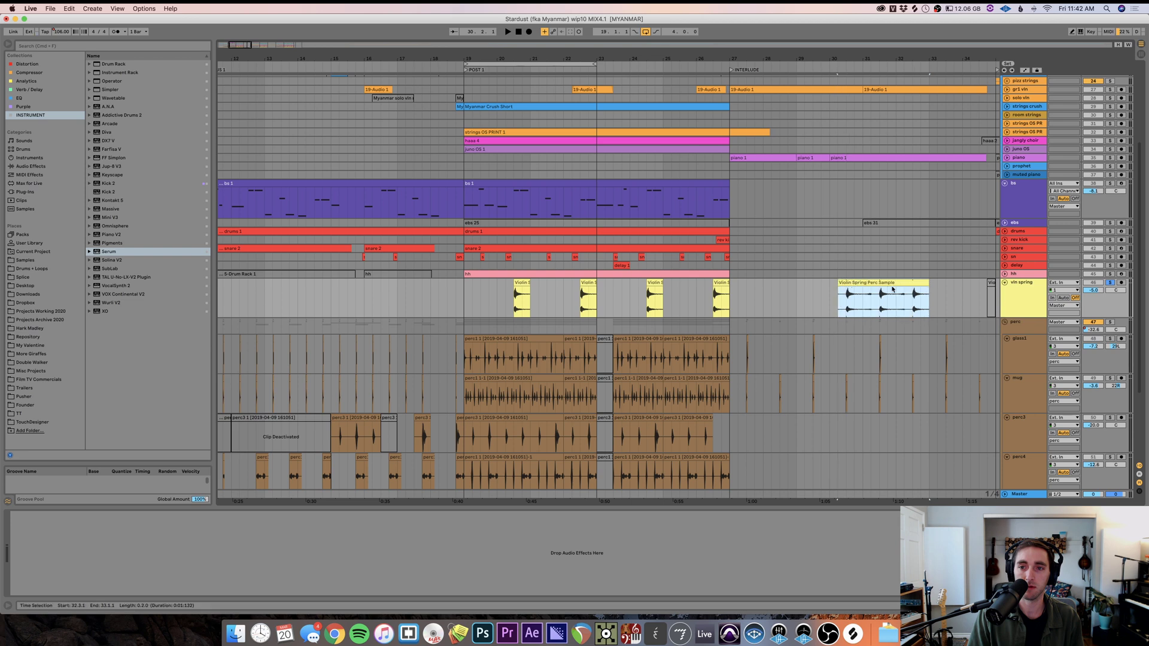
{"action": "left_click", "coordinate": [1017, 290]}
{"action": "left_click_drag", "start_coordinate": [1018, 290], "coordinate": [1020, 290]}
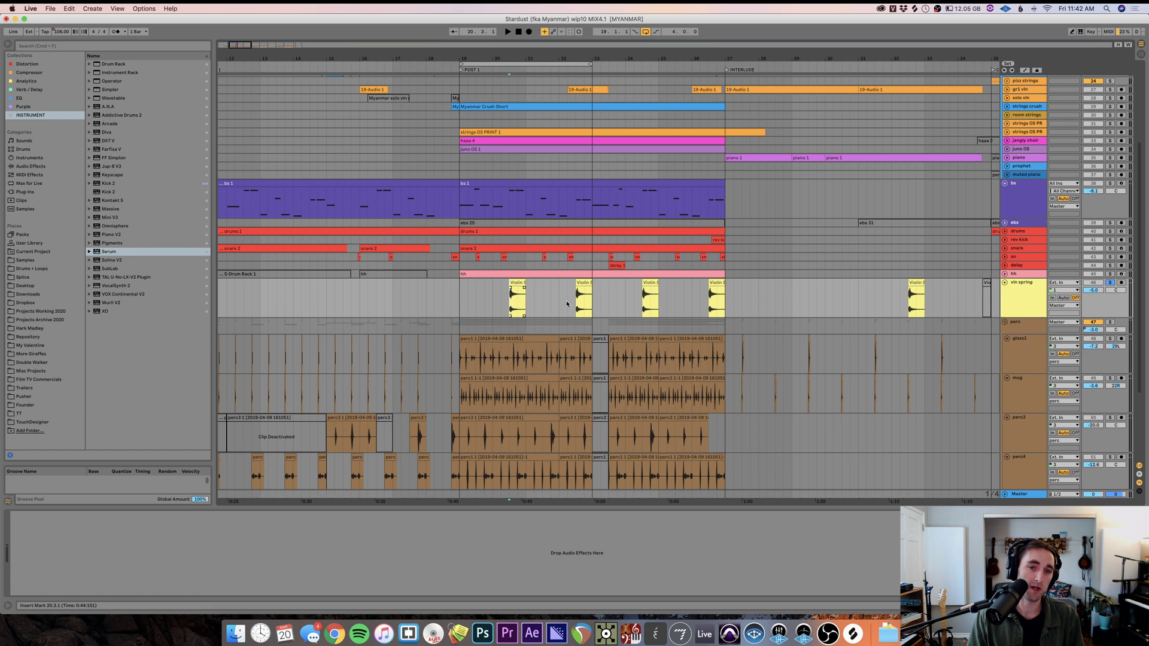
- Collapse the perc group and listen to the soloed vln spring track's clips in POST 1
{"action": "left_click", "coordinate": [1006, 322]}
{"action": "key", "text": "space"}
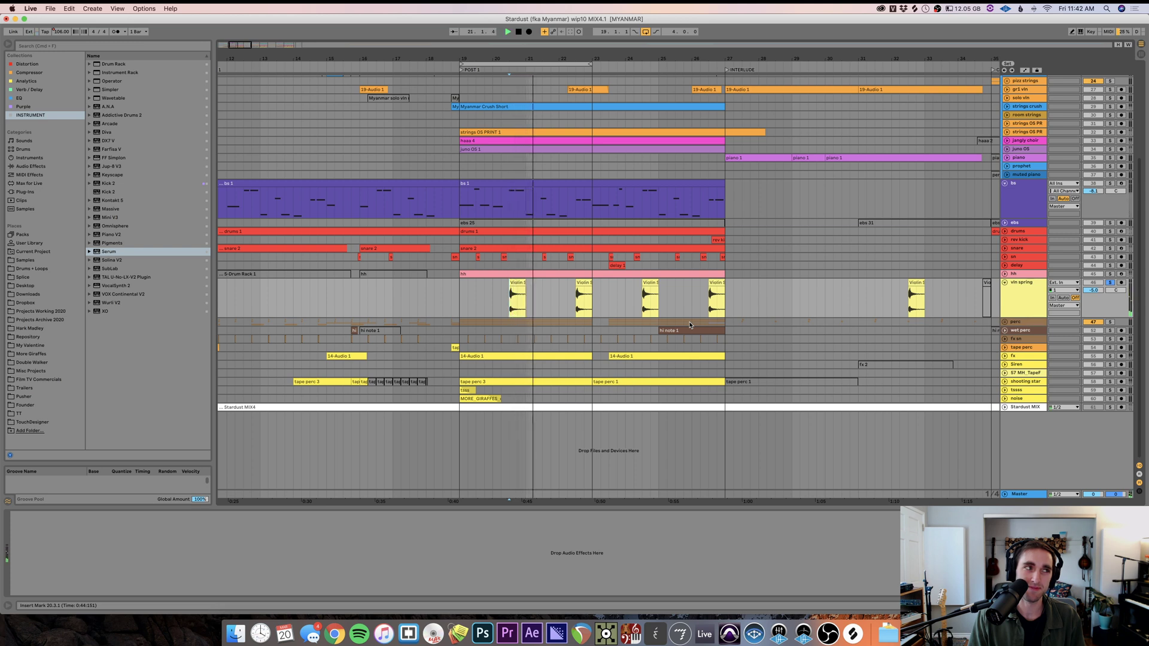
{"action": "key", "text": "space"}
{"action": "key", "text": "space"}
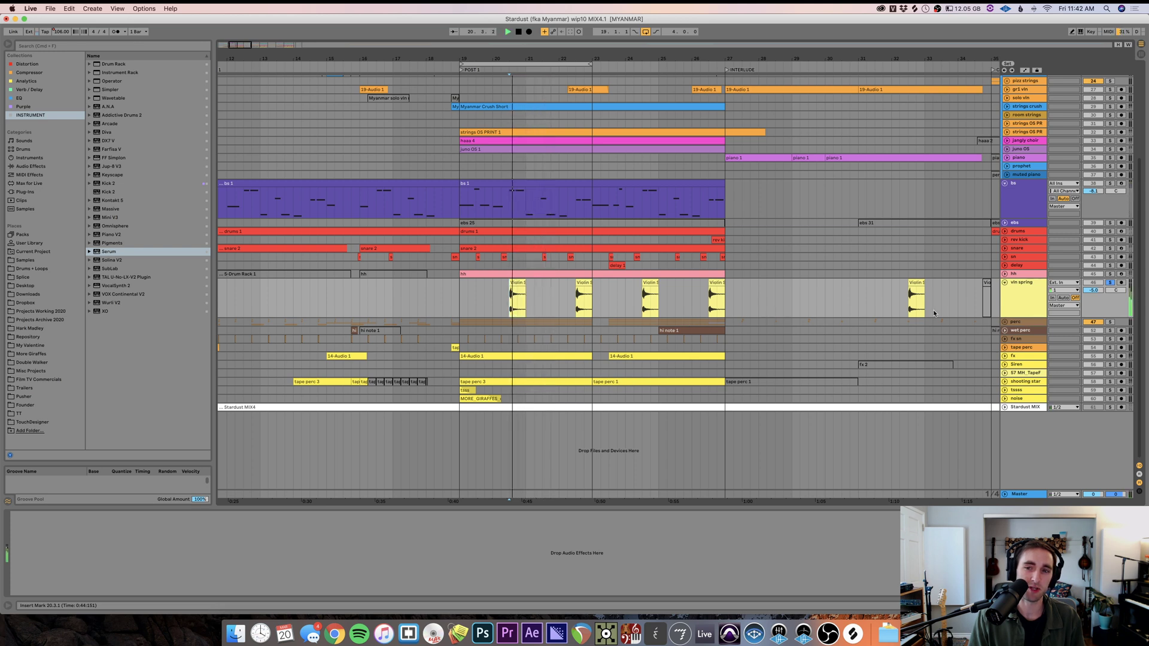
{"action": "key", "text": "space"}
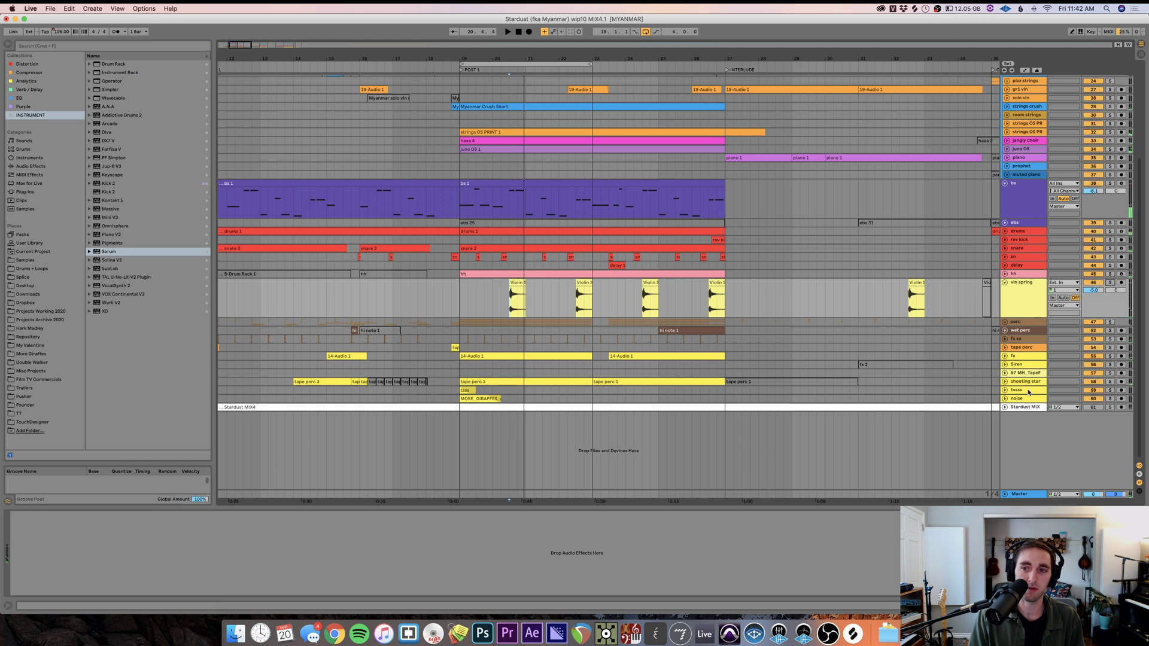
- Solo all tracks from drums through tape perc together and play them from the start of POST 1
{"action": "key", "text": "space"}
{"action": "left_click", "coordinate": [462, 69]}
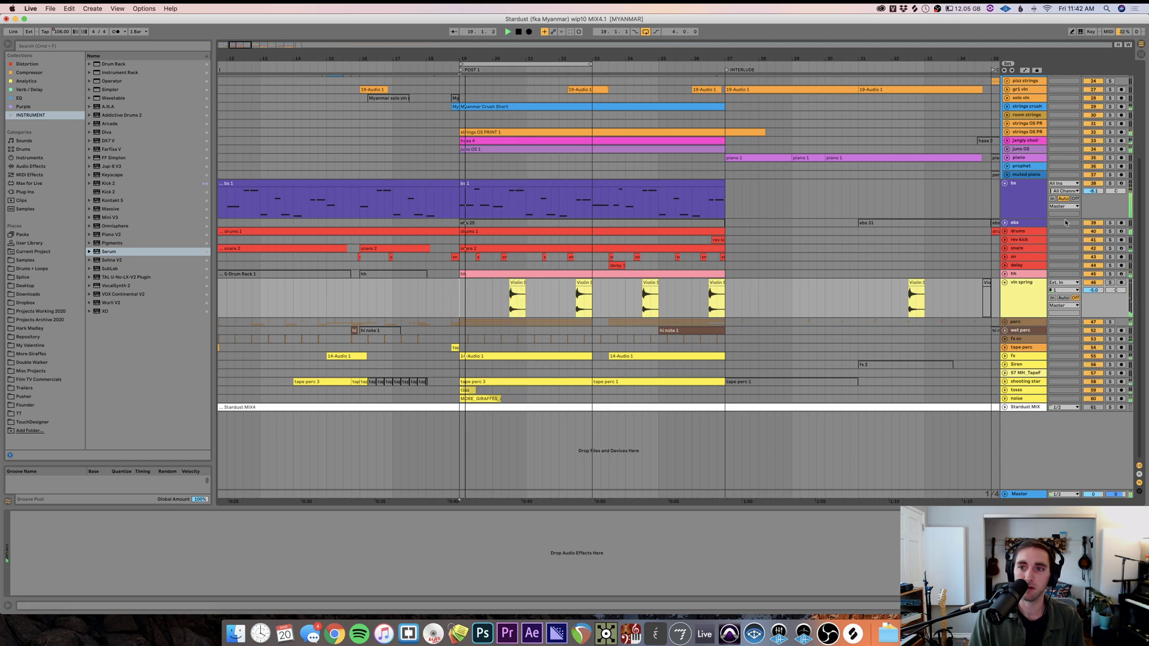
{"action": "left_click", "coordinate": [1020, 231]}
{"action": "left_click", "coordinate": [1026, 350]}
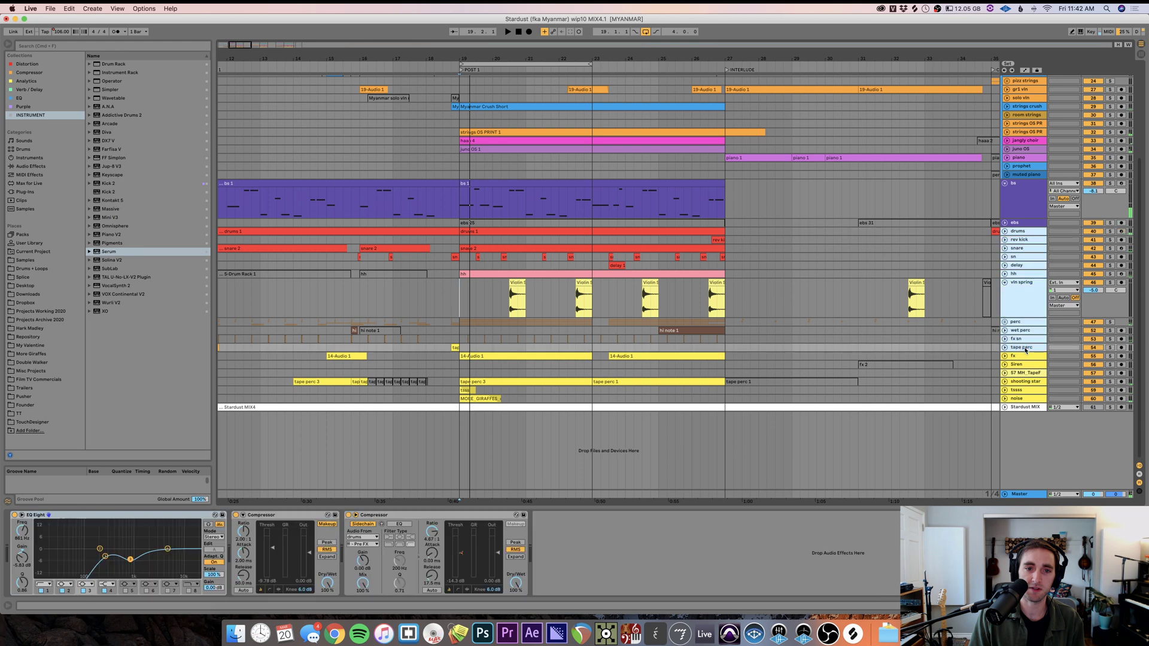
{"action": "left_click", "coordinate": [1108, 349]}
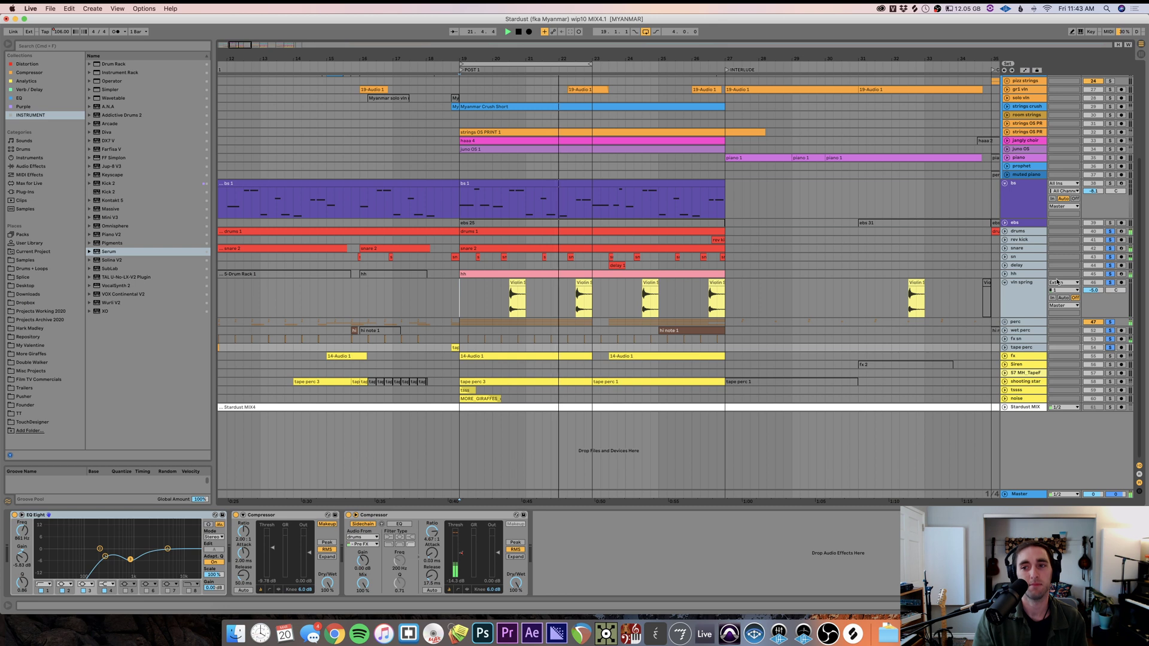
- Expand the perc group in place of vln spring and display perc3's EchoBoy plug-in over the arrangement
{"action": "left_click", "coordinate": [1006, 284]}
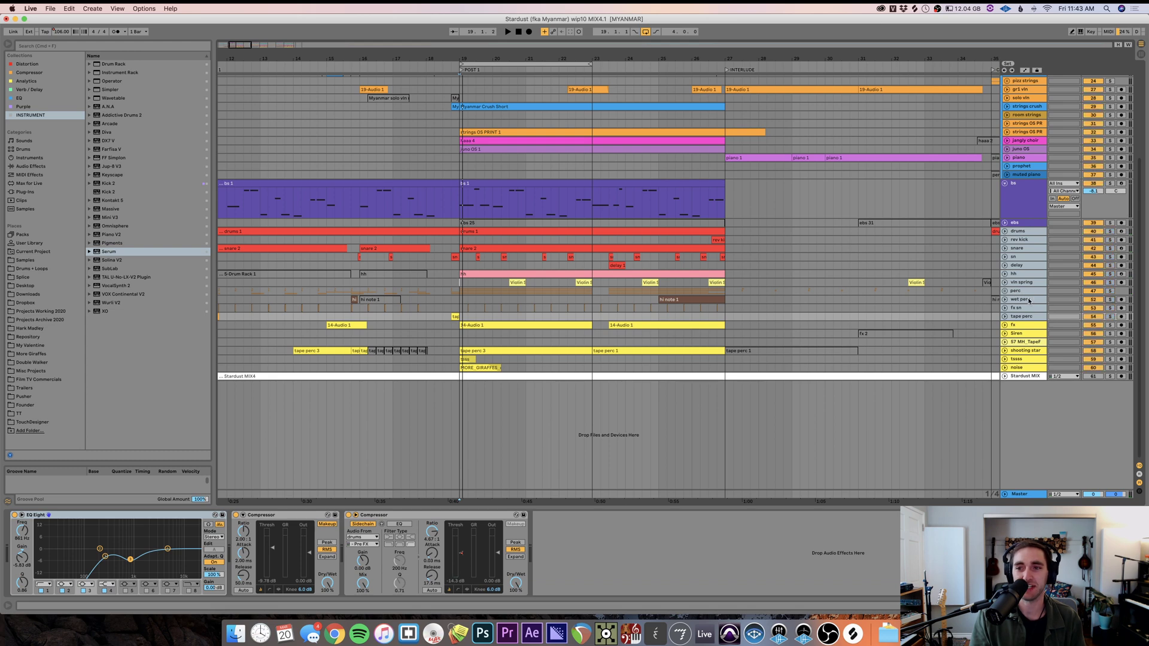
{"action": "left_click", "coordinate": [1024, 309]}
{"action": "left_click", "coordinate": [1007, 292]}
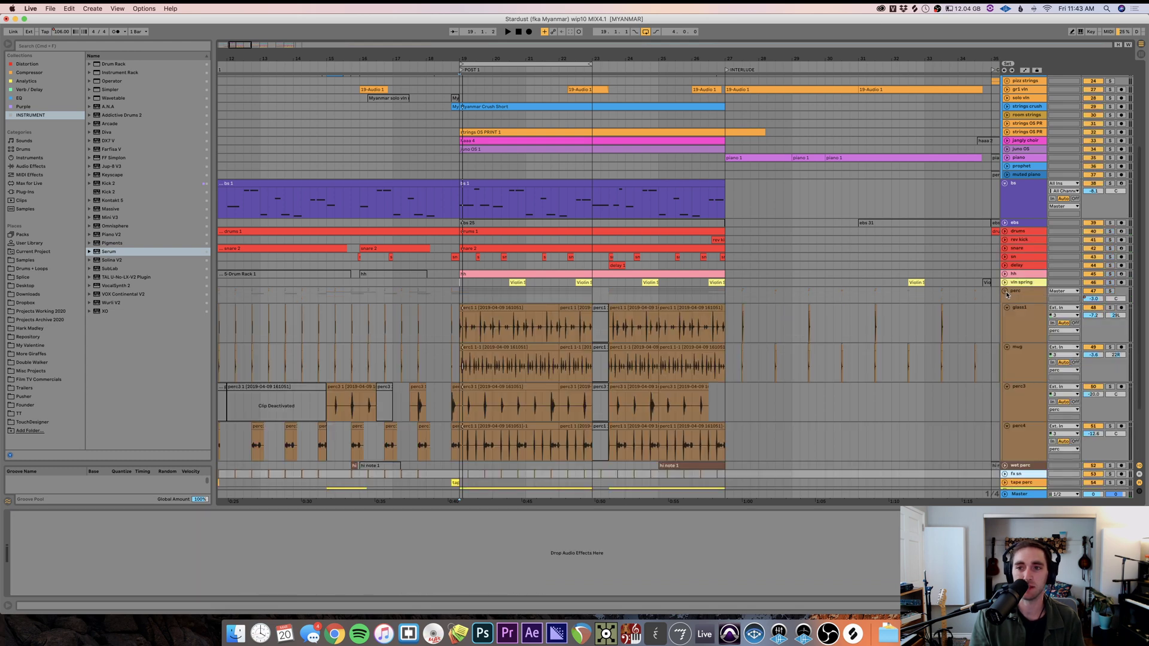
{"action": "left_click", "coordinate": [418, 405]}
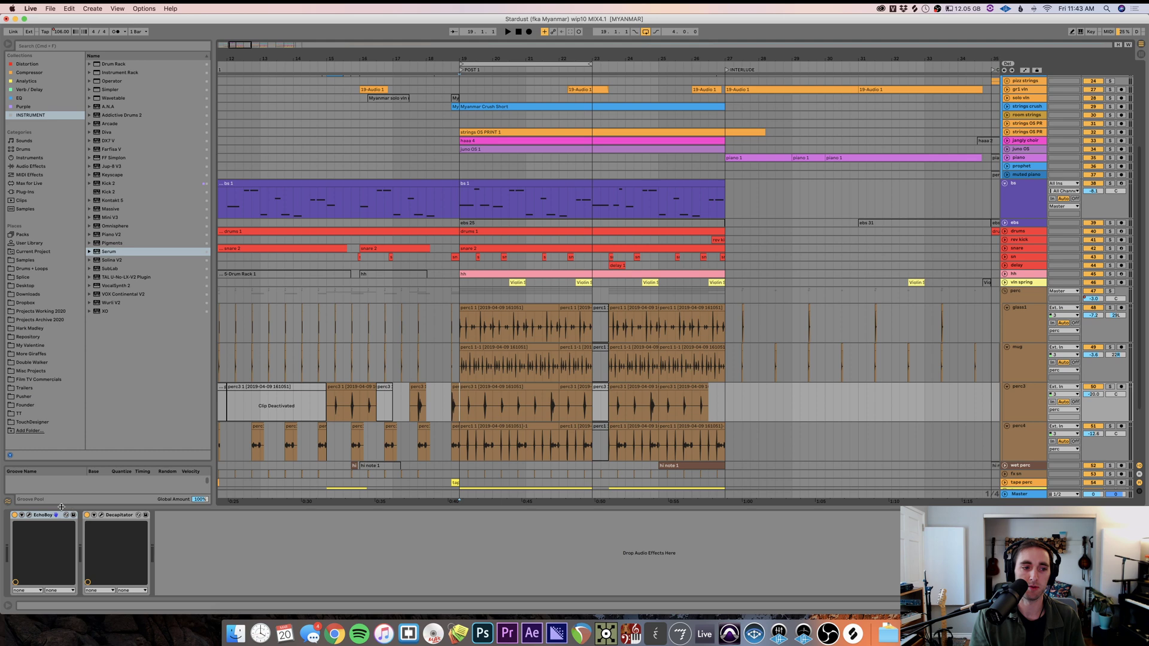
{"action": "left_click", "coordinate": [30, 518]}
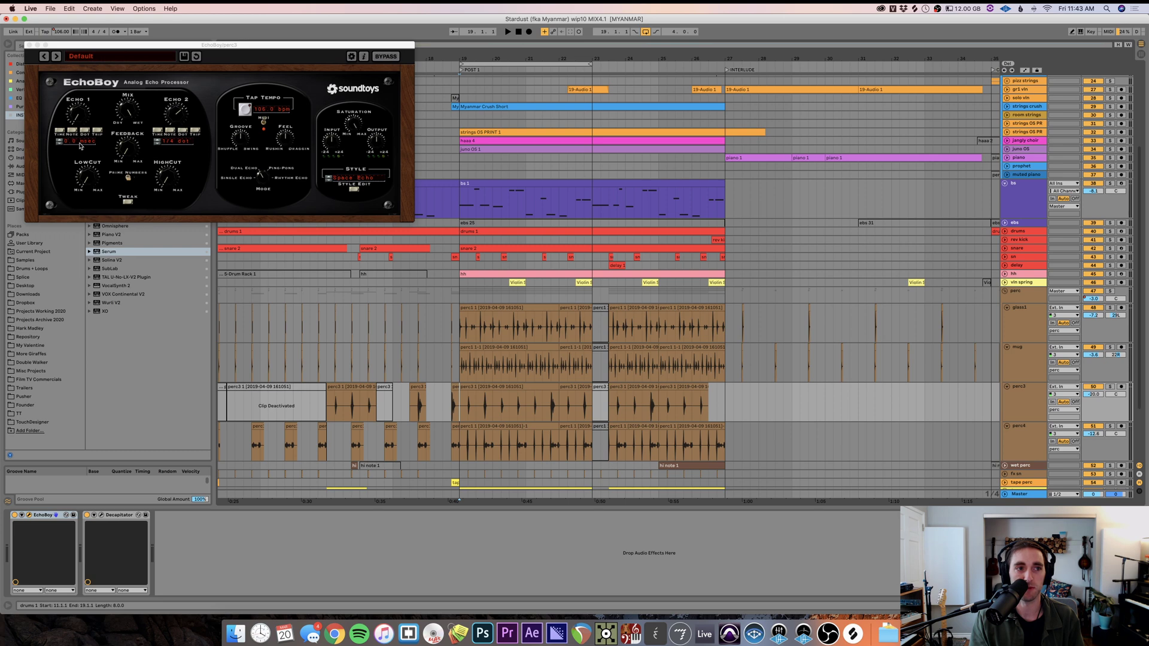
{"action": "left_click_drag", "start_coordinate": [202, 48], "coordinate": [550, 188]}
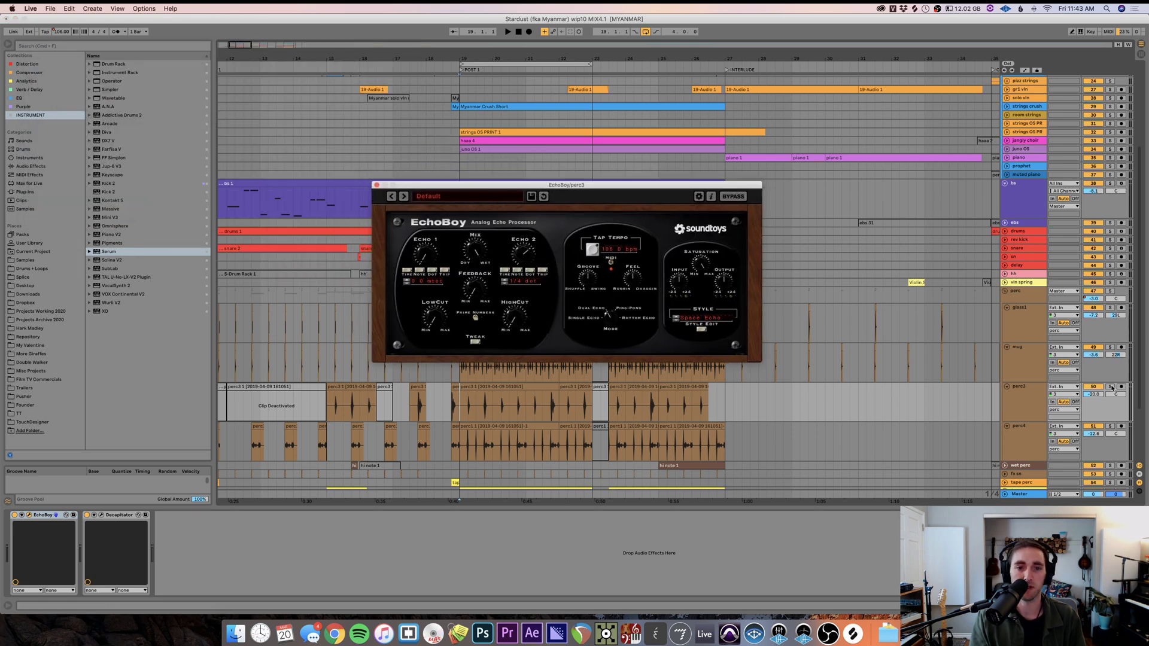
- Solo perc3 and compare its sound with EchoBoy switched off and on, playing from just before POST 1
{"action": "left_click", "coordinate": [1111, 387]}
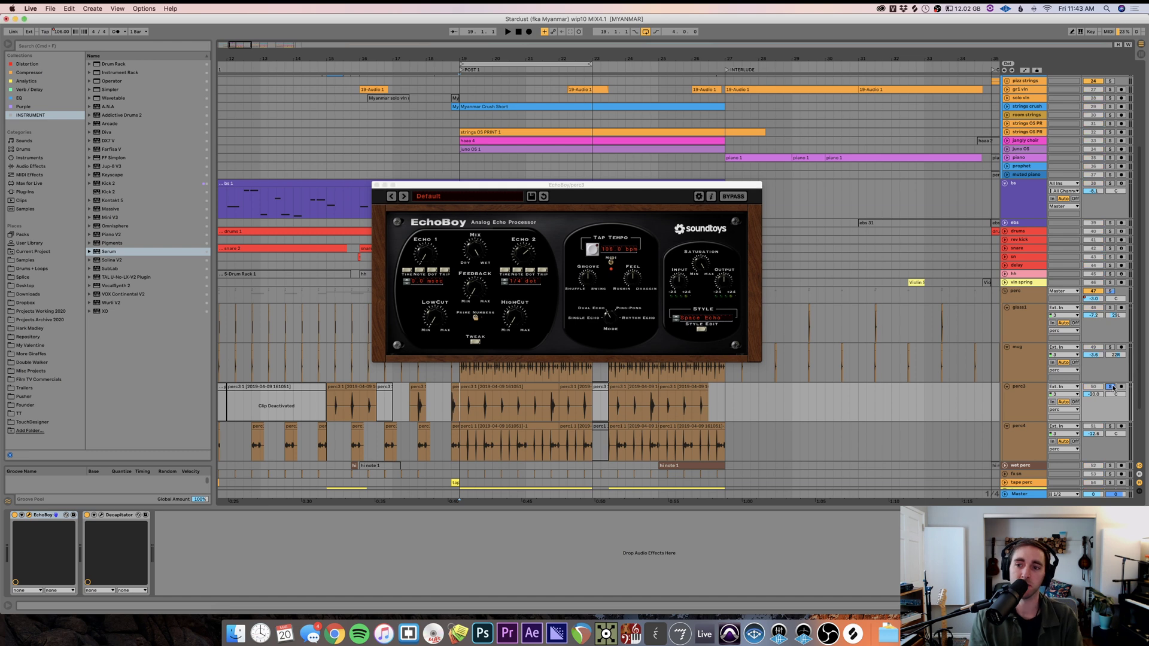
{"action": "left_click", "coordinate": [14, 515]}
{"action": "left_click", "coordinate": [451, 409]}
{"action": "key", "text": "space"}
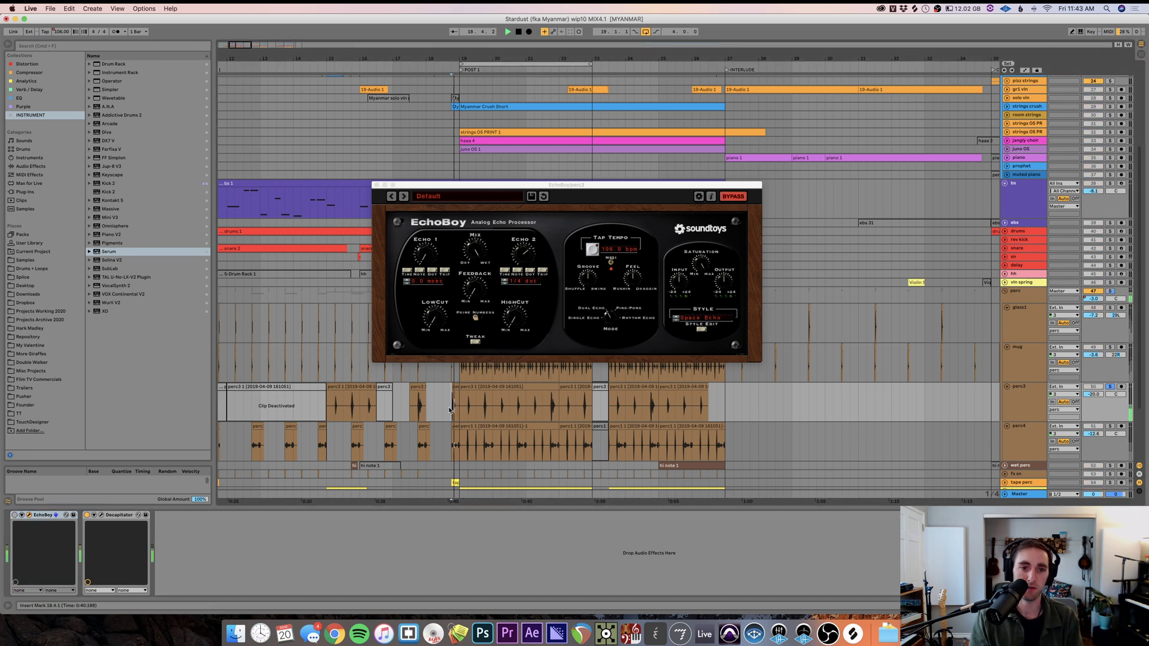
{"action": "left_click", "coordinate": [14, 515]}
{"action": "key", "text": "space"}
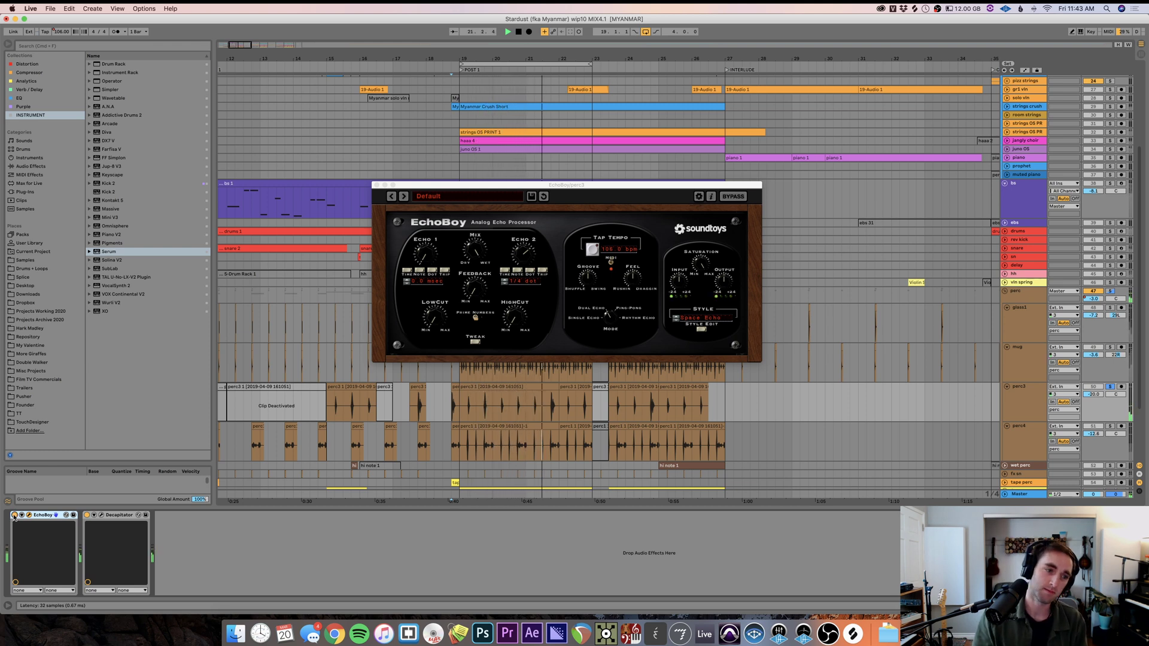
{"action": "left_click", "coordinate": [14, 515]}
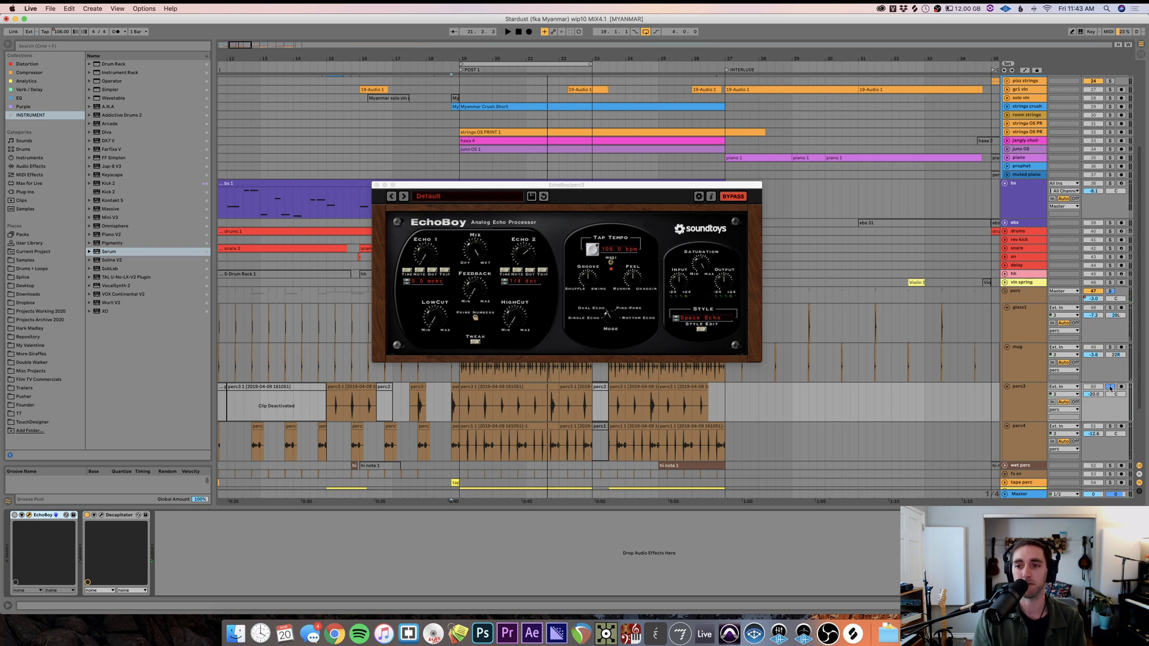
- Unsolo perc3, tidy away the perc group and EchoBoy window, and play the full mix from just before POST 1
{"action": "left_click", "coordinate": [1110, 387]}
{"action": "left_click", "coordinate": [1006, 292]}
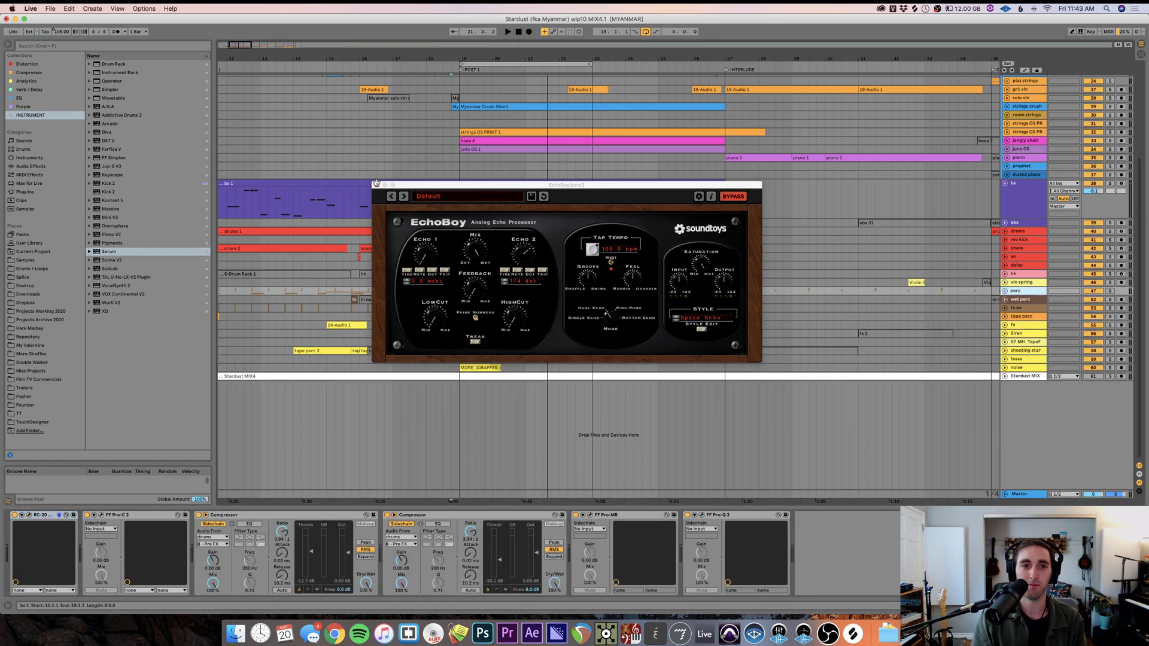
{"action": "left_click", "coordinate": [376, 184]}
{"action": "key", "text": "space"}
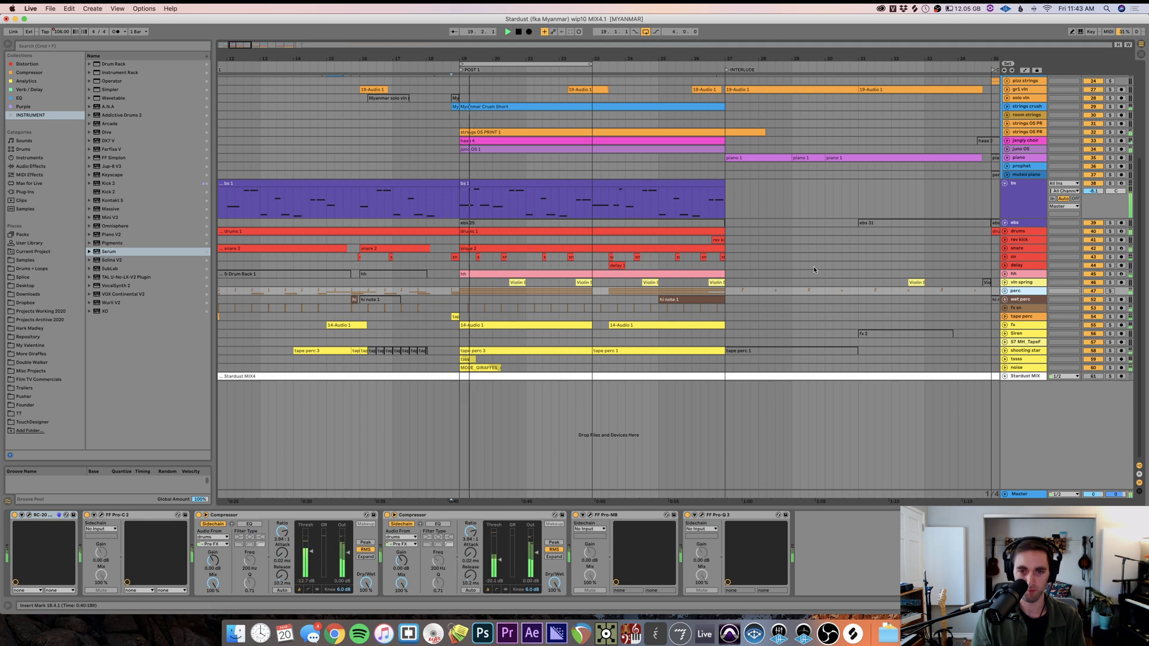
- Expand the solo vln track and play the full mix from bar 41 into POST 2
{"action": "scroll", "coordinate": [800, 274], "scroll_direction": "right", "scroll_amount": 5}
{"action": "scroll", "coordinate": [841, 262], "scroll_direction": "right", "scroll_amount": 8}
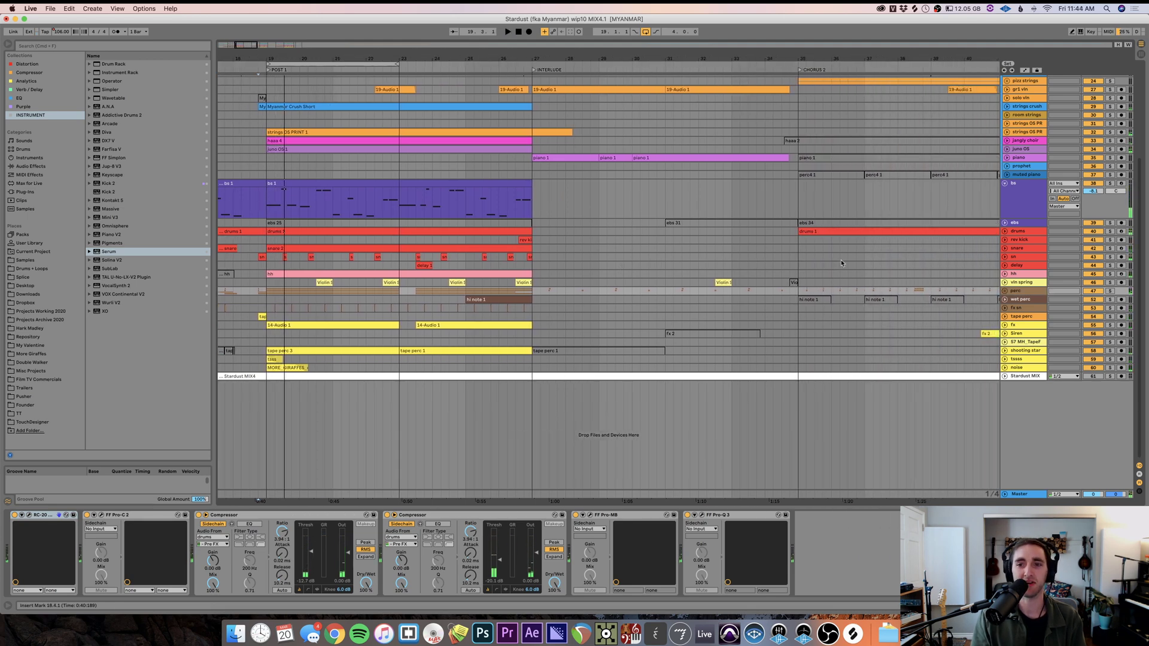
{"action": "left_click", "coordinate": [787, 92]}
{"action": "scroll", "coordinate": [1063, 214], "scroll_direction": "up", "scroll_amount": 5}
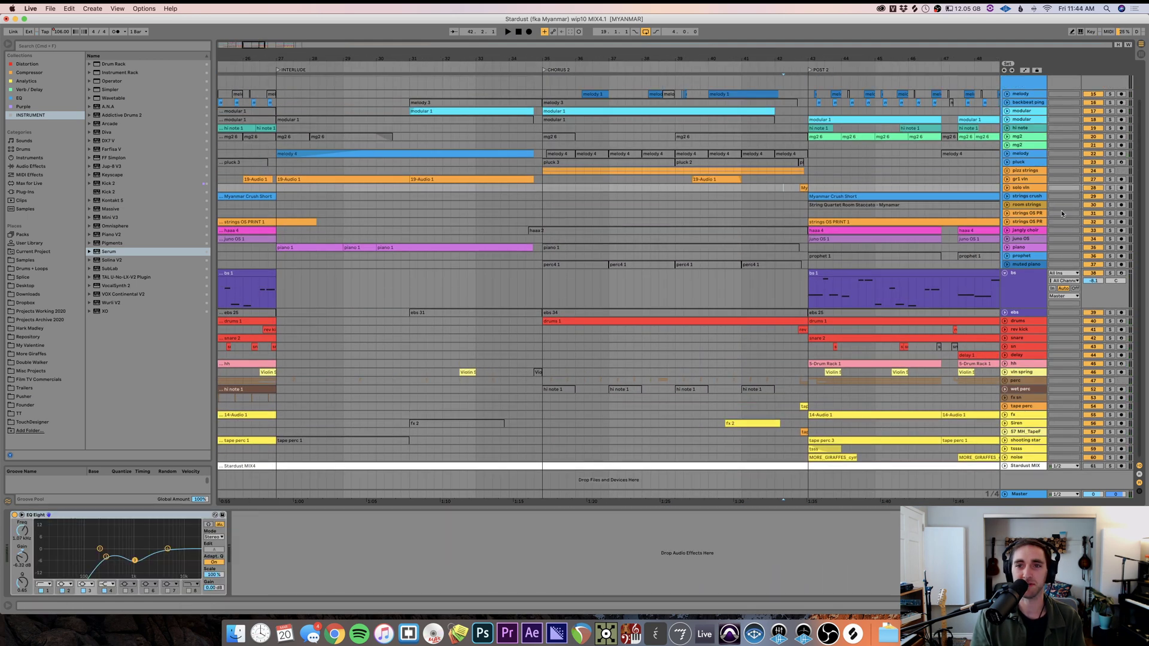
{"action": "left_click", "coordinate": [1007, 188]}
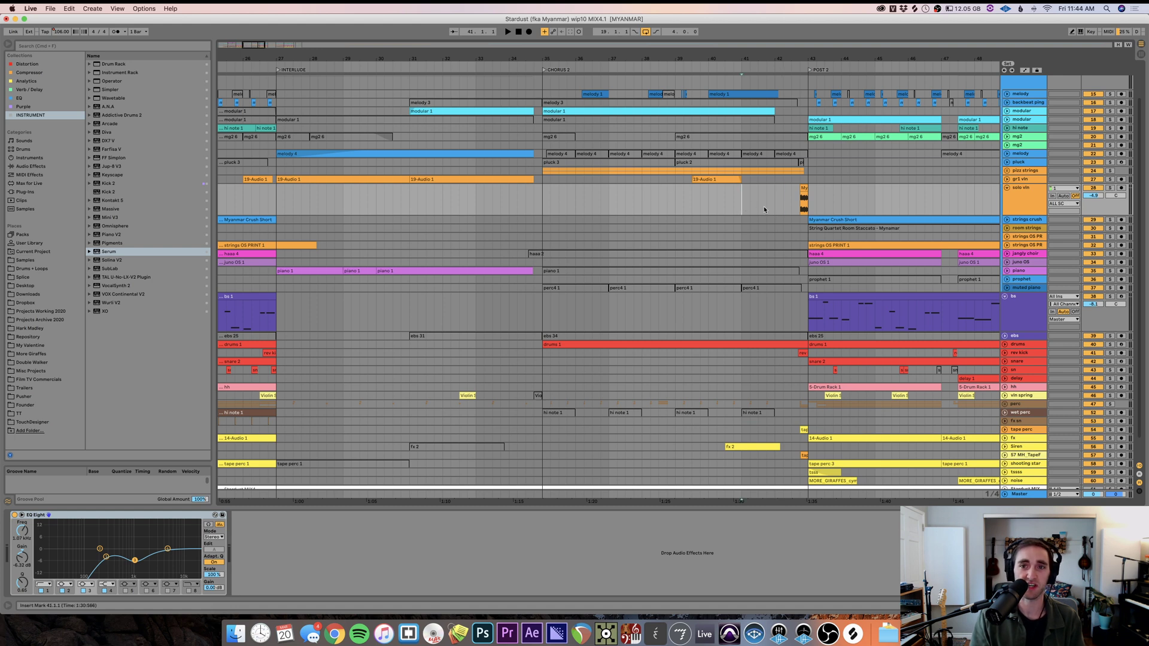
{"action": "key", "text": "space"}
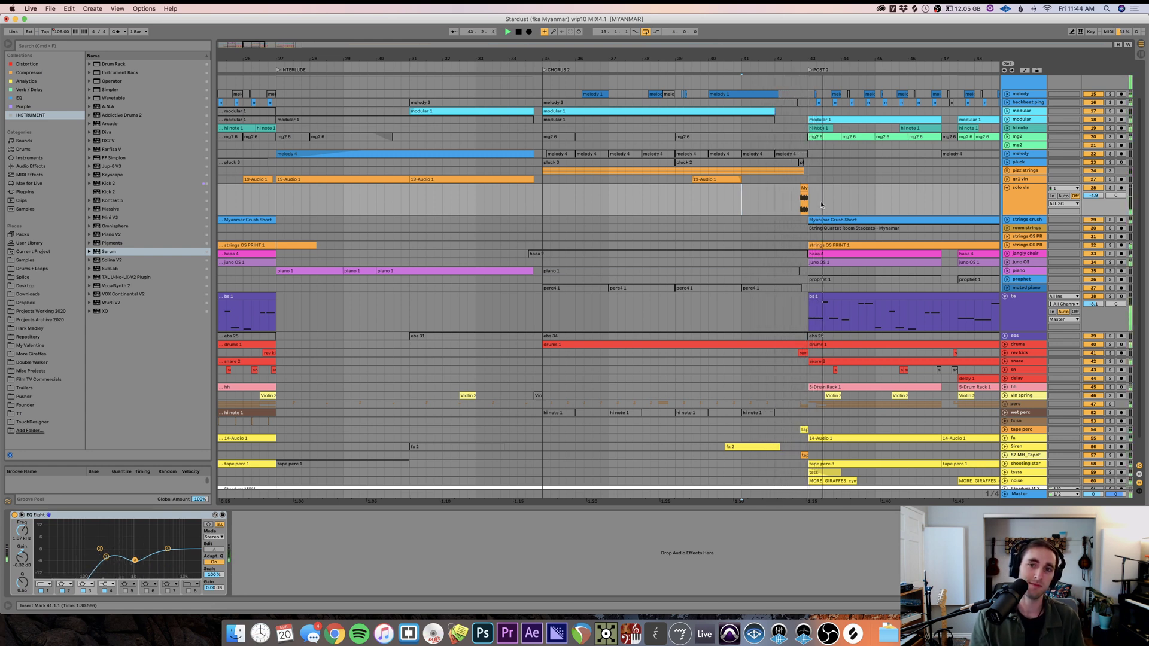
- Expand the ALL VOX group and play OS Group soloed over the transition from CHORUS 2 to POST 2
{"action": "scroll", "coordinate": [800, 210], "scroll_direction": "up", "scroll_amount": 3}
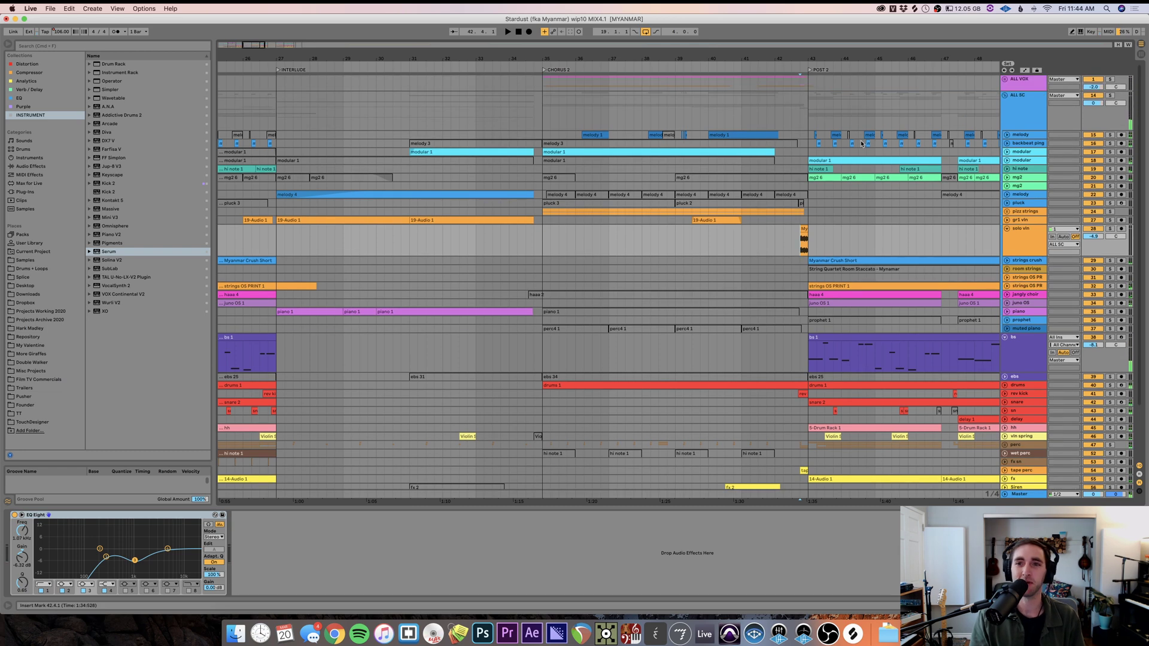
{"action": "left_click", "coordinate": [1011, 82]}
{"action": "left_click", "coordinate": [1005, 80]}
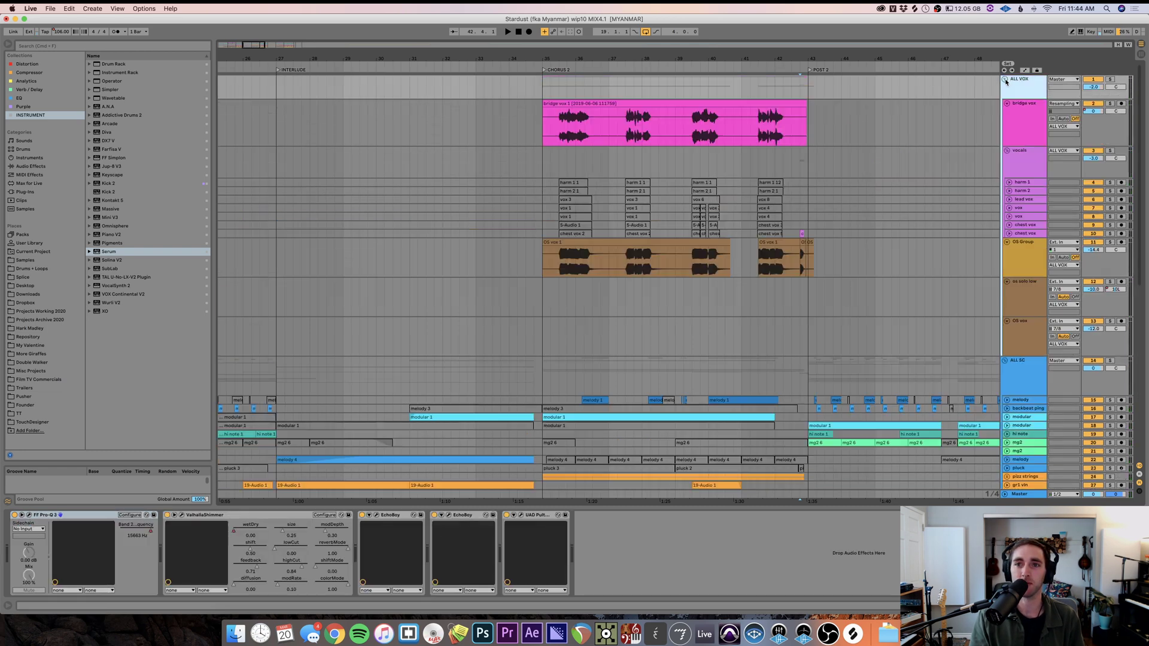
{"action": "left_click", "coordinate": [798, 235]}
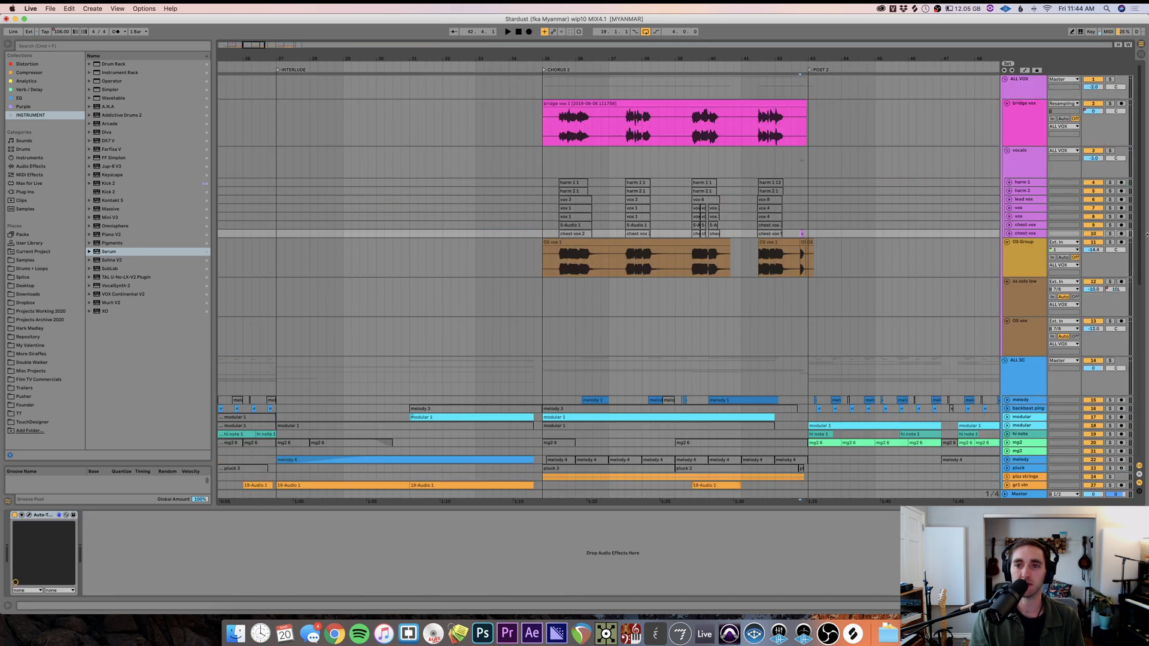
{"action": "left_click", "coordinate": [1110, 243]}
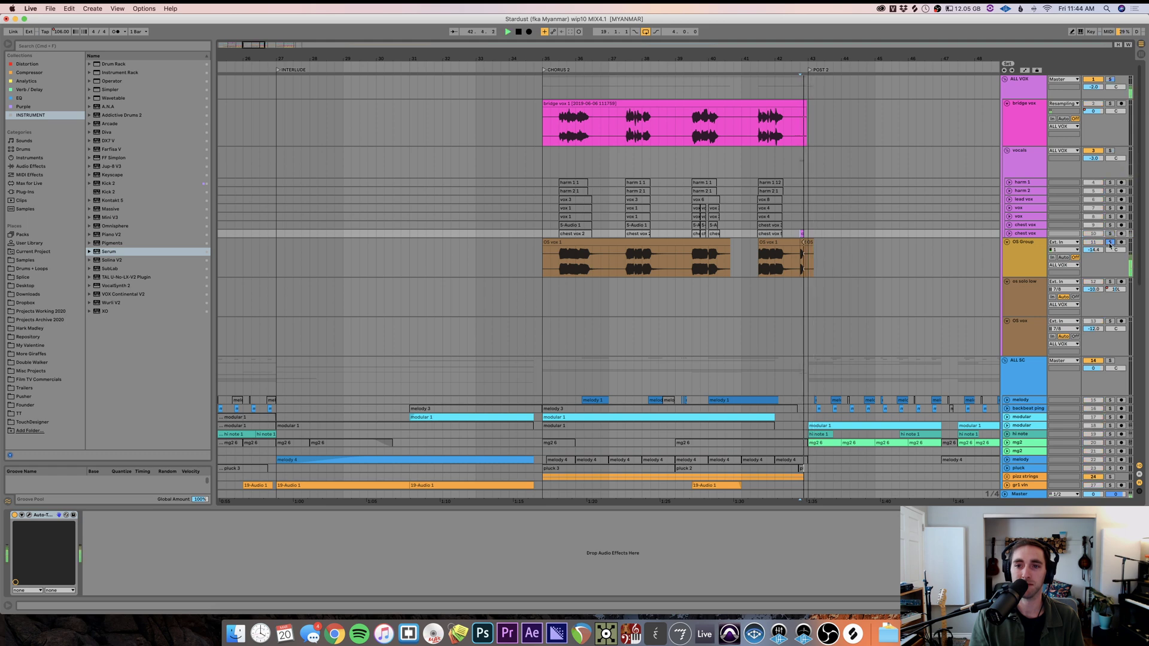
- Play the solo vln track on its own from its short clip leading into POST 2
{"action": "scroll", "coordinate": [957, 256], "scroll_direction": "down", "scroll_amount": 10}
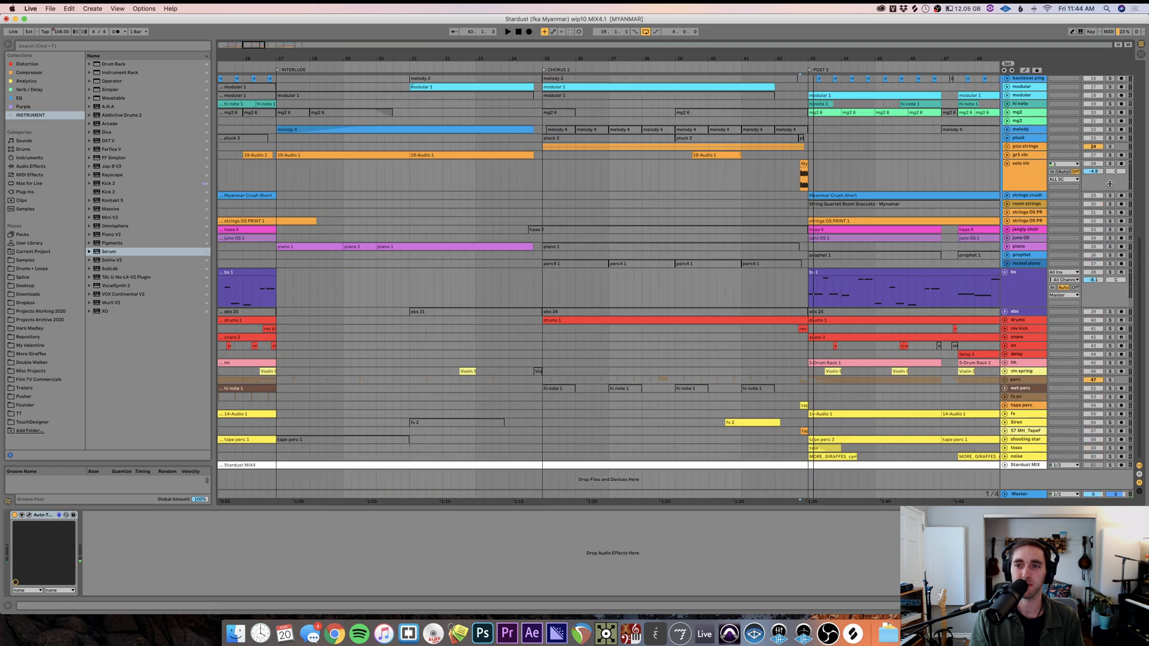
{"action": "left_click", "coordinate": [800, 184]}
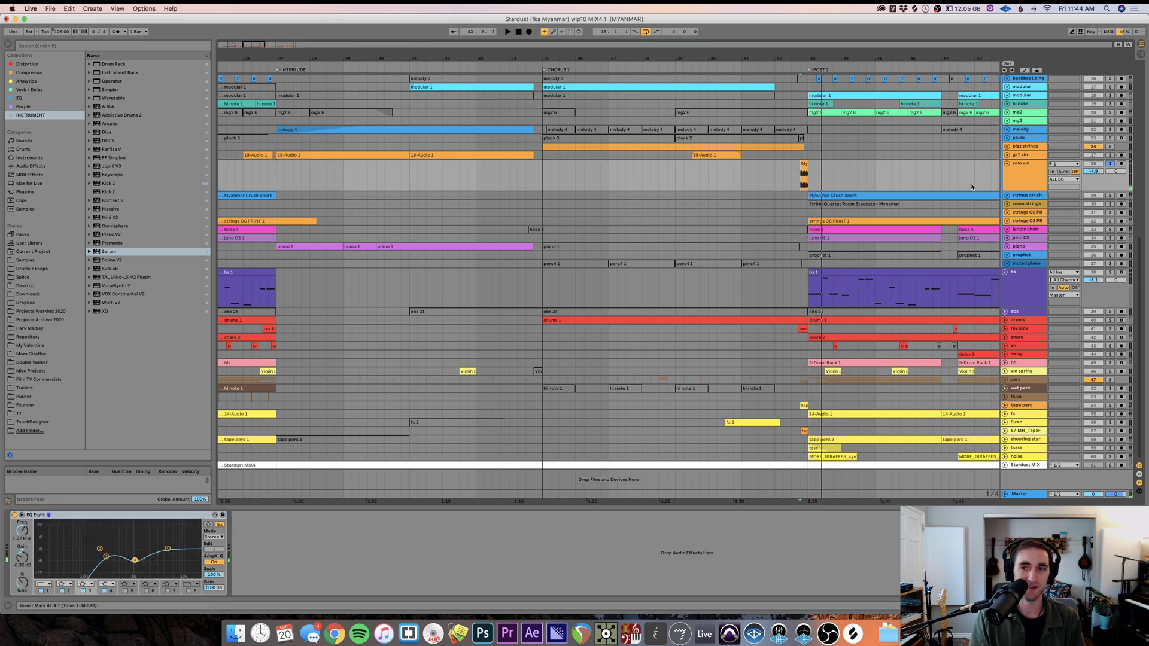
{"action": "key", "text": "space"}
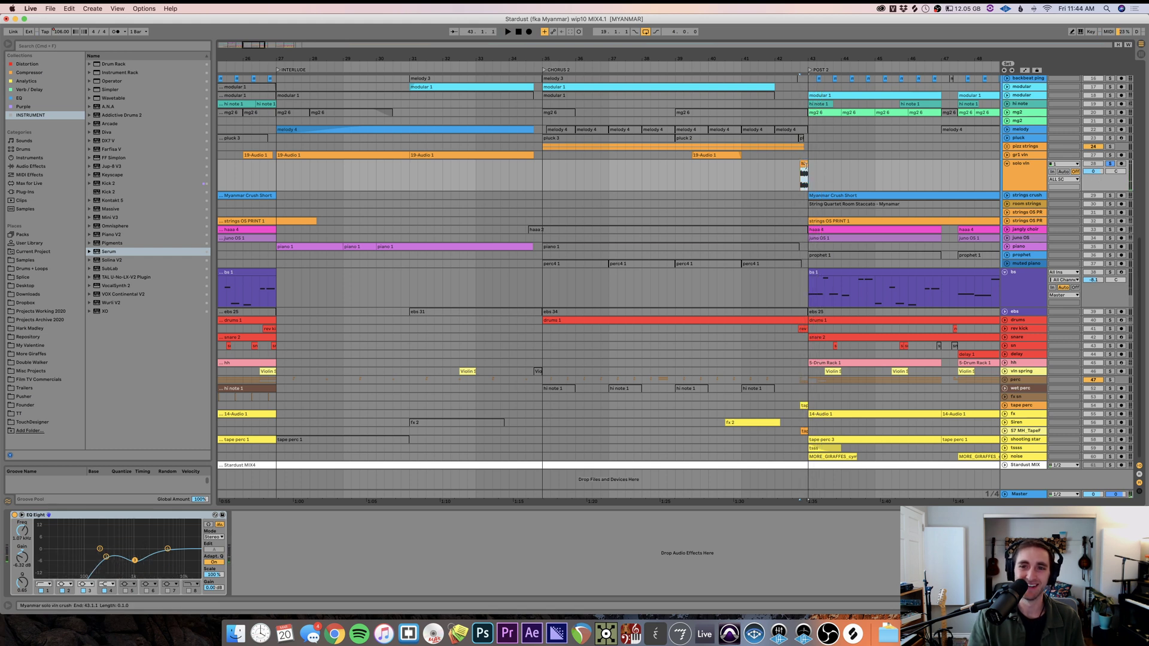
- Extend the end of the Myanmar solo vln crush clip to 43.4.1 and listen to the added audio
{"action": "left_click_drag", "start_coordinate": [806, 164], "coordinate": [832, 164]}
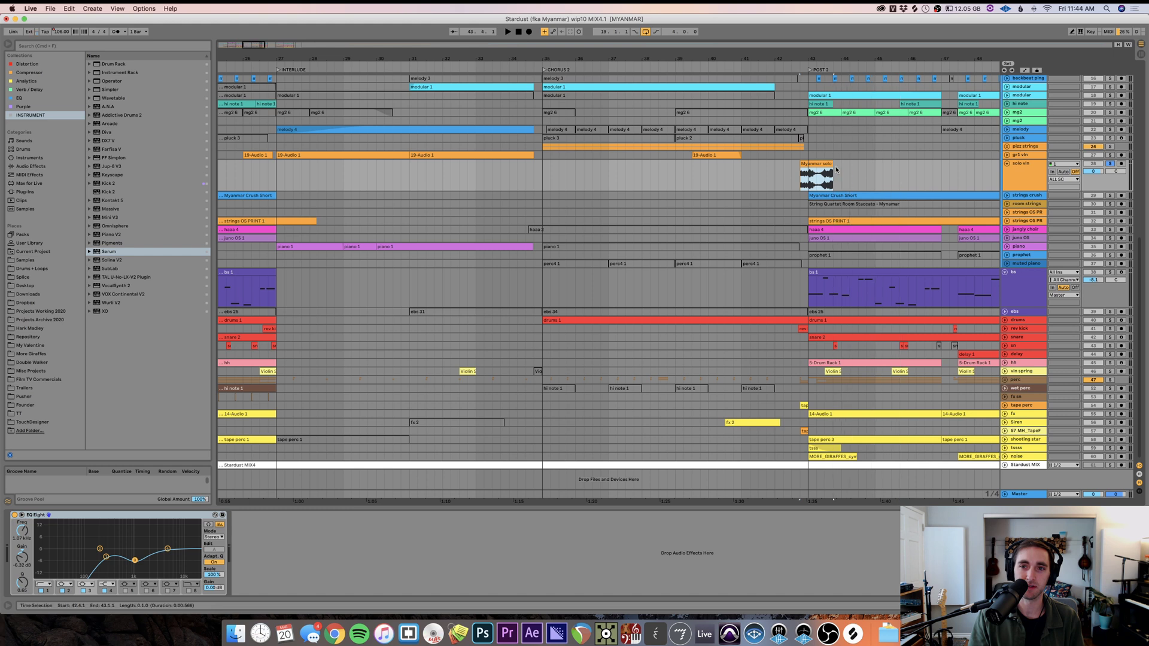
{"action": "key", "text": "space"}
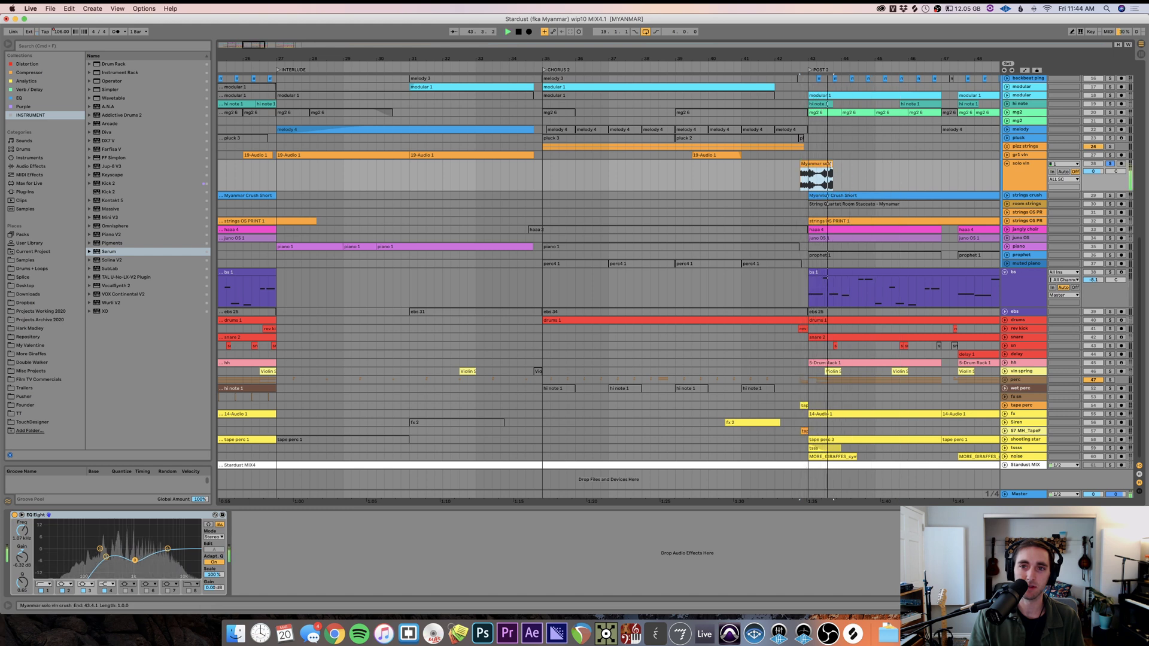
{"action": "key", "text": "space"}
- Trim the solo vln clip's end back to the start of POST 2, extend its start to 42.1.1 and play it
{"action": "left_click_drag", "start_coordinate": [831, 164], "coordinate": [808, 165]}
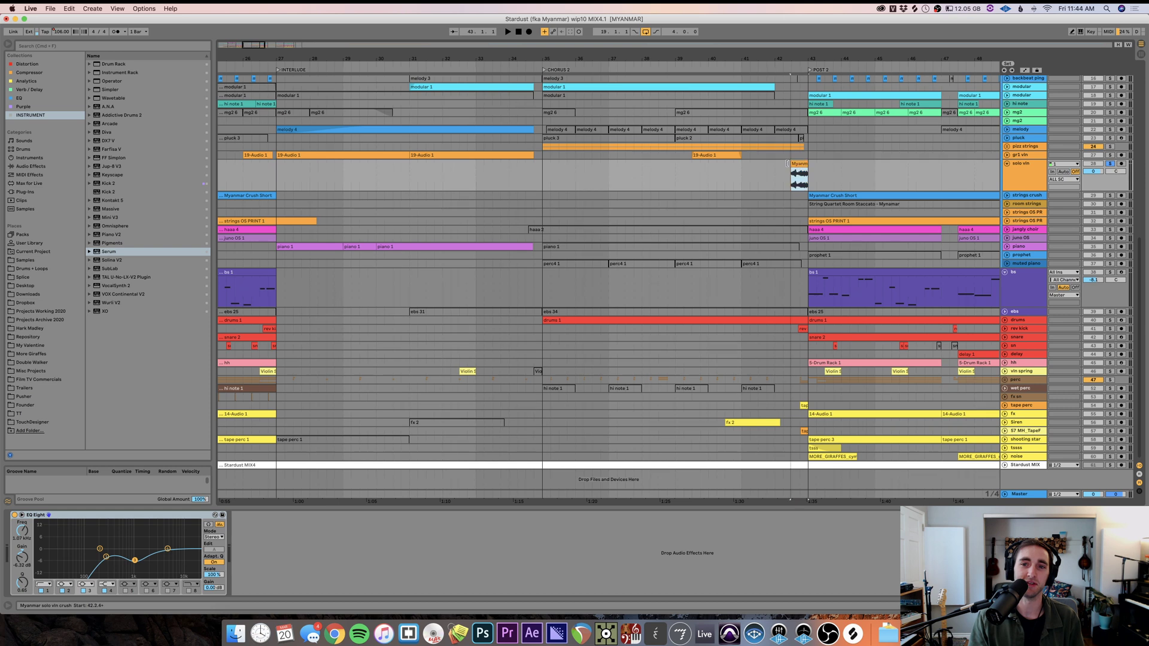
{"action": "key", "text": "space"}
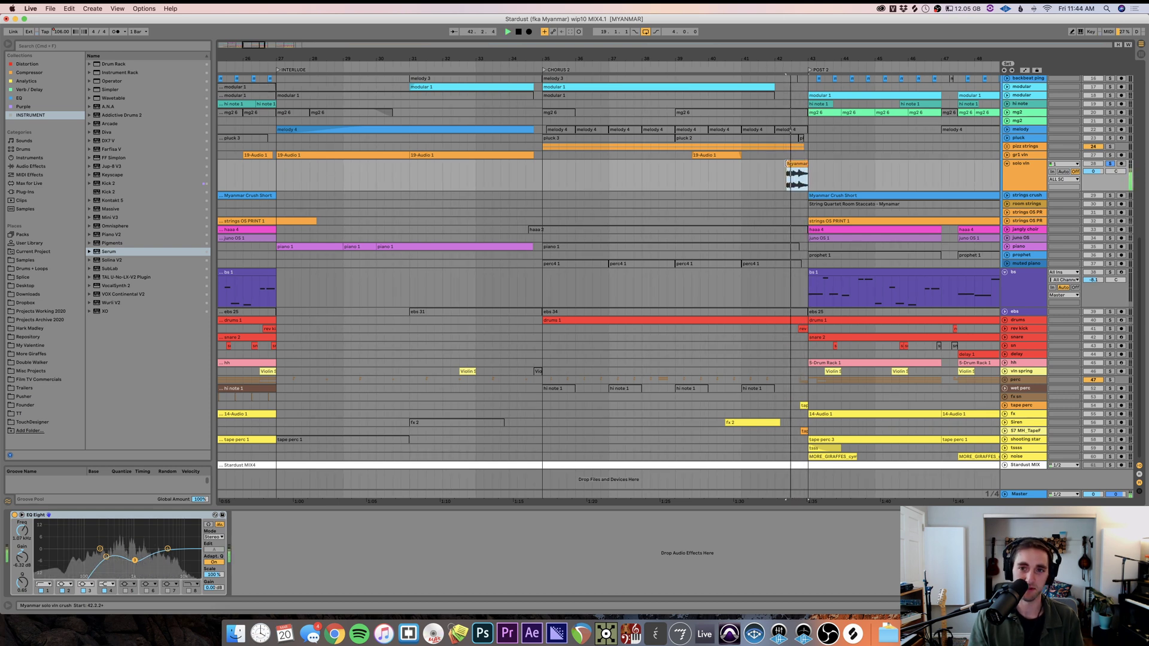
{"action": "key", "text": "Left"}
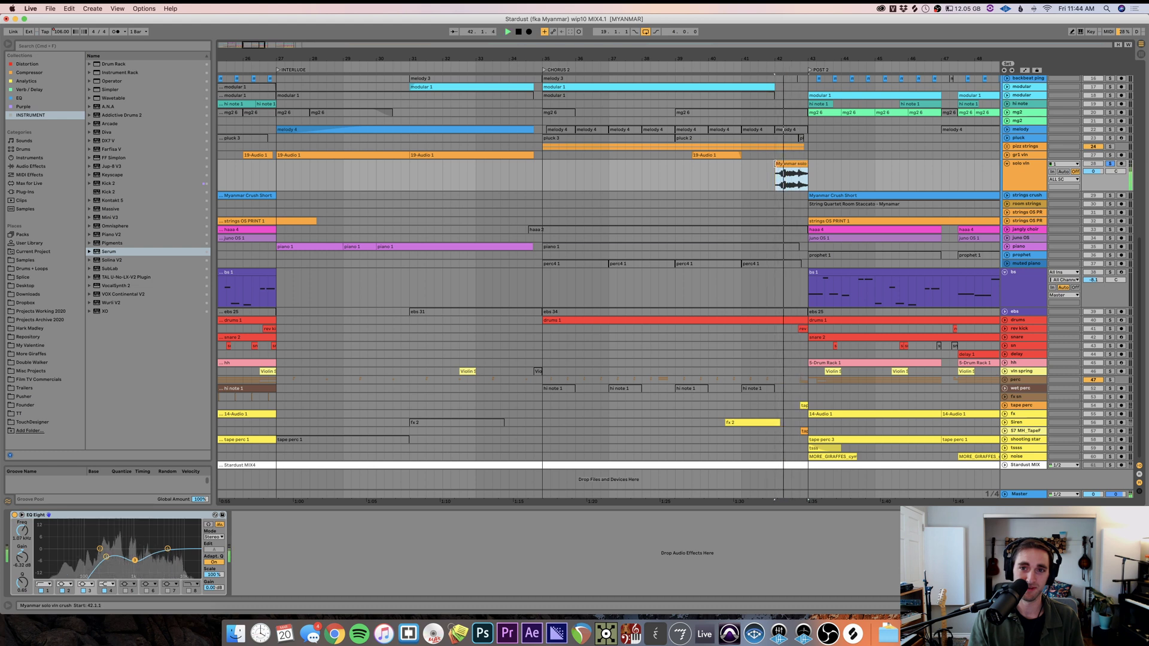
{"action": "key", "text": "space"}
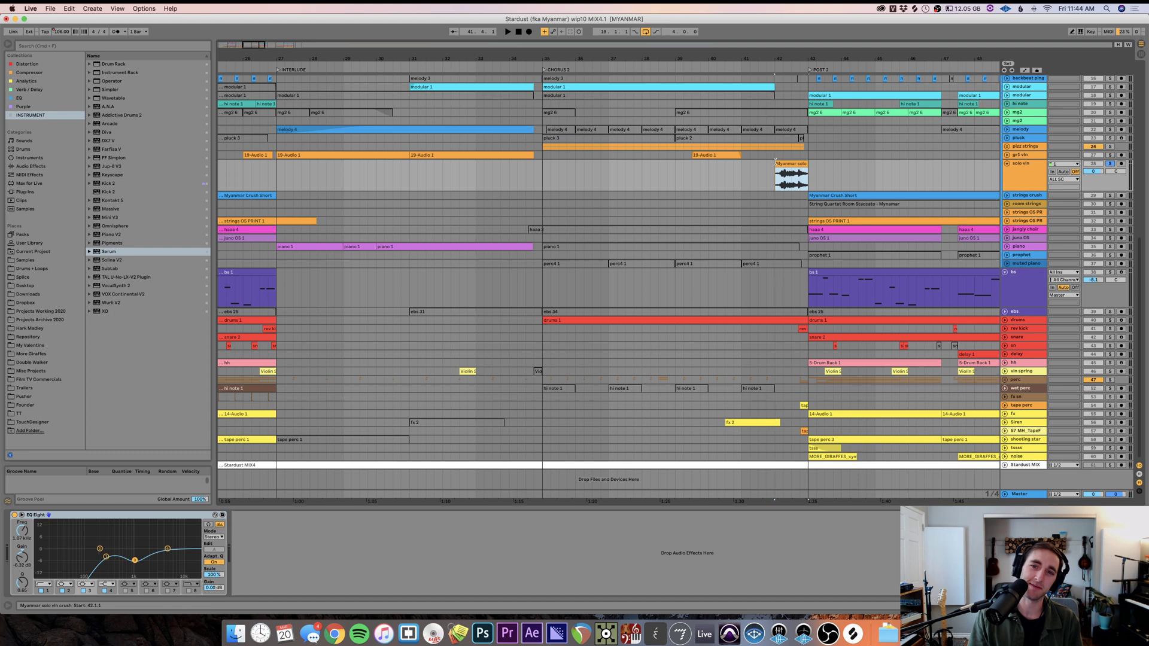
{"action": "key", "text": "space"}
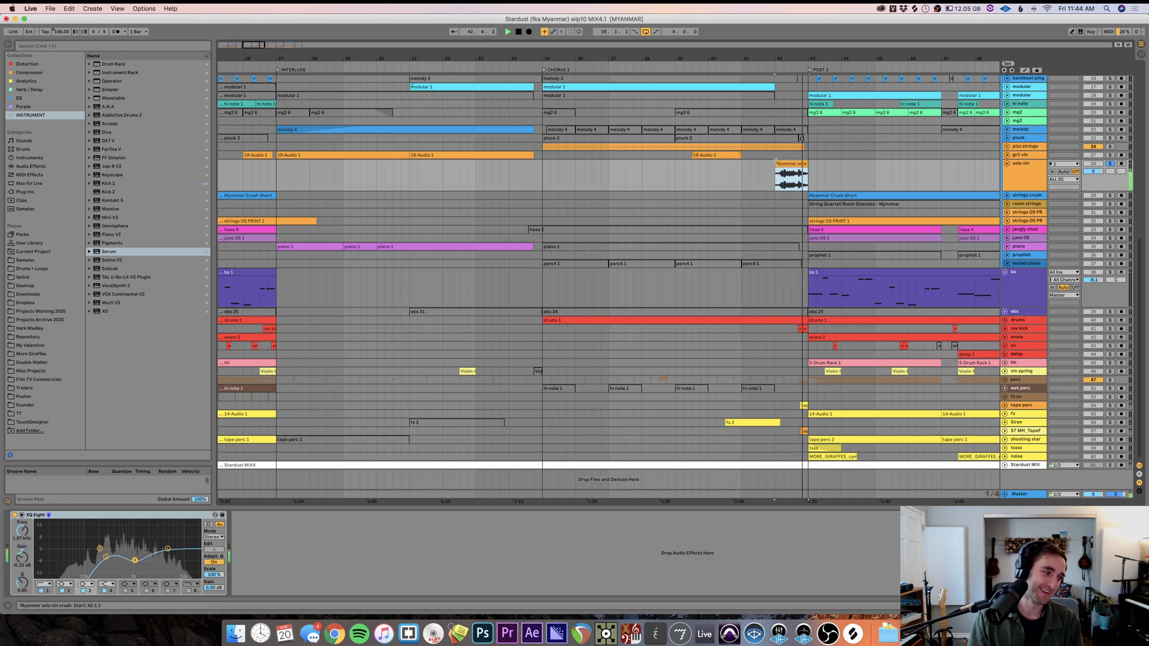
- Trim the solo vln clip's start back to a short slice just before POST 2 and play the full mix over the transition
{"action": "key", "text": "space"}
{"action": "left_click_drag", "start_coordinate": [777, 161], "coordinate": [787, 162]}
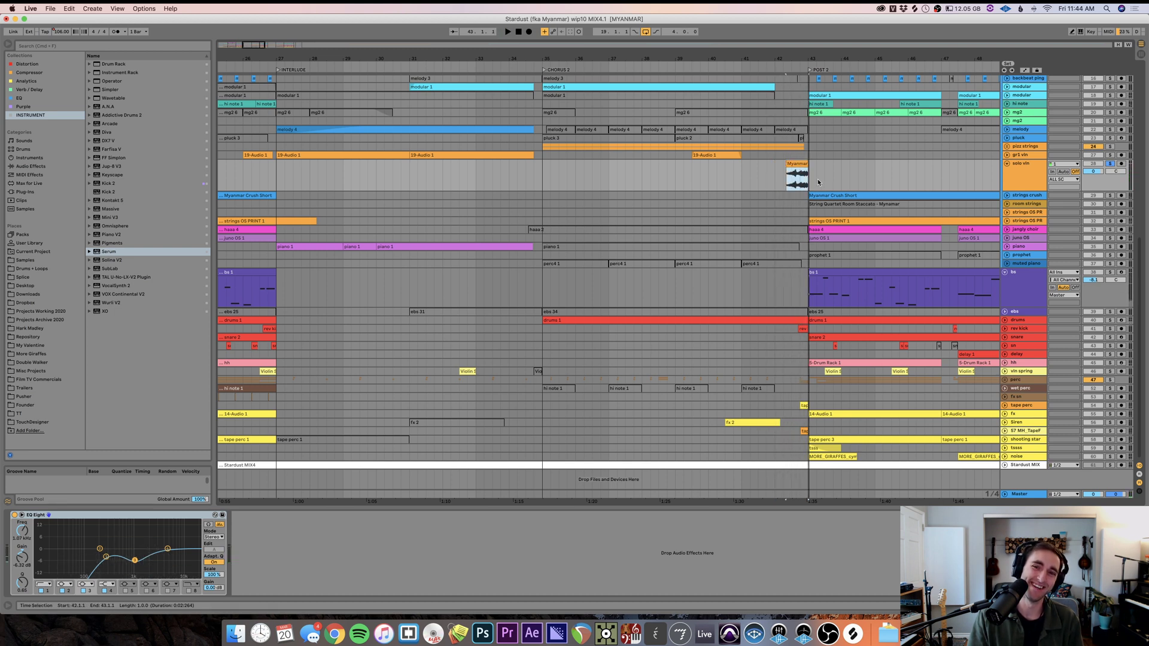
{"action": "left_click", "coordinate": [805, 177]}
{"action": "key", "text": "space"}
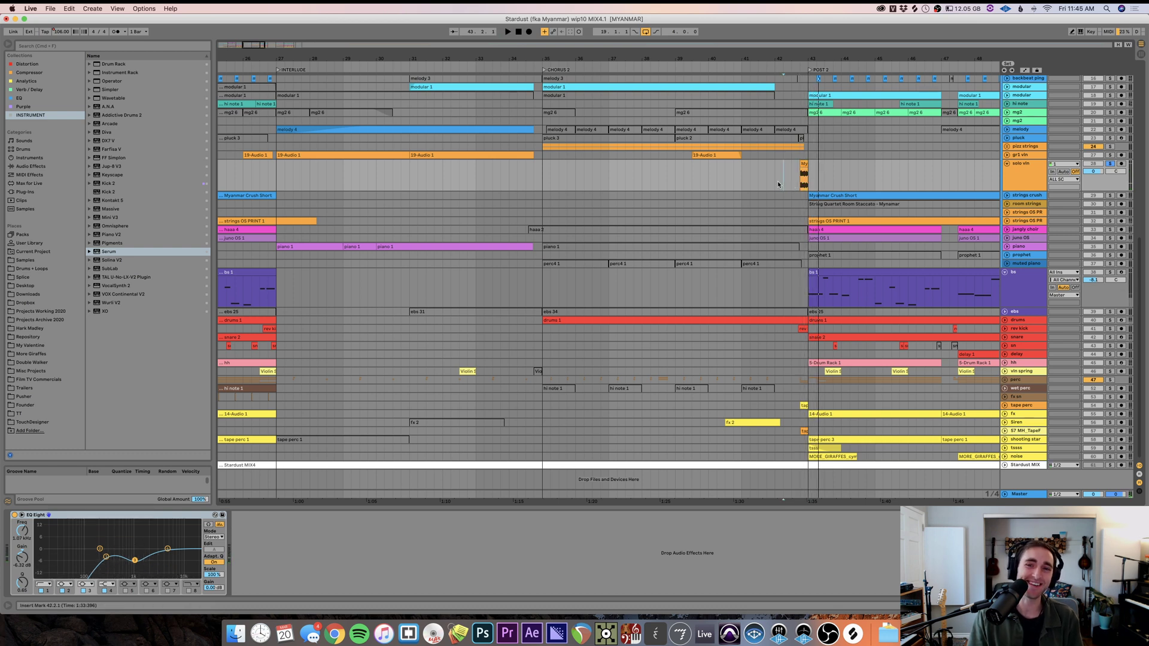
{"action": "key", "text": "space"}
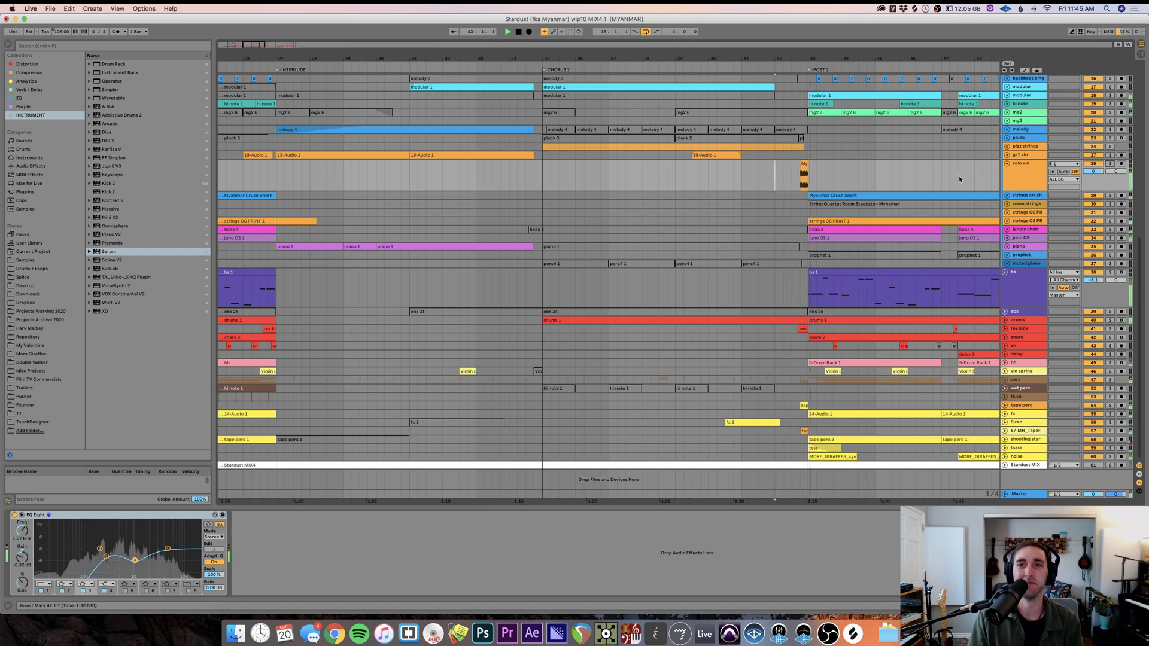
{"action": "scroll", "coordinate": [887, 188], "scroll_direction": "right", "scroll_amount": 5}
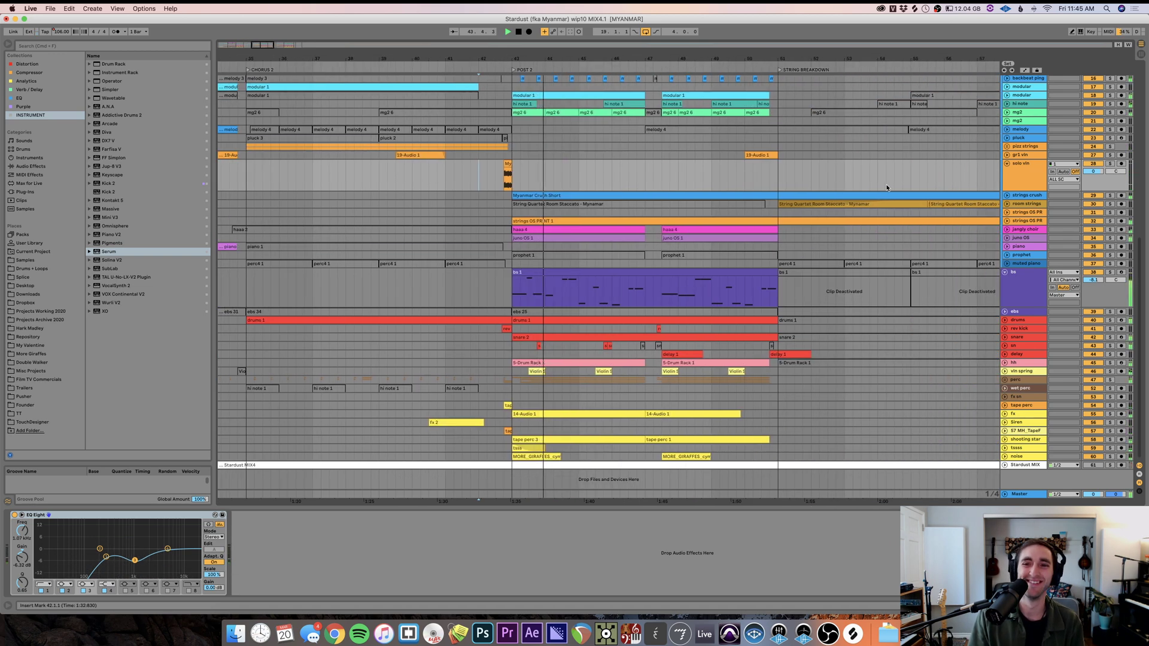
- Expand the drums track and play it soloed from the start of POST 2
{"action": "left_click", "coordinate": [1005, 321]}
{"action": "left_click", "coordinate": [519, 338]}
{"action": "key", "text": "space"}
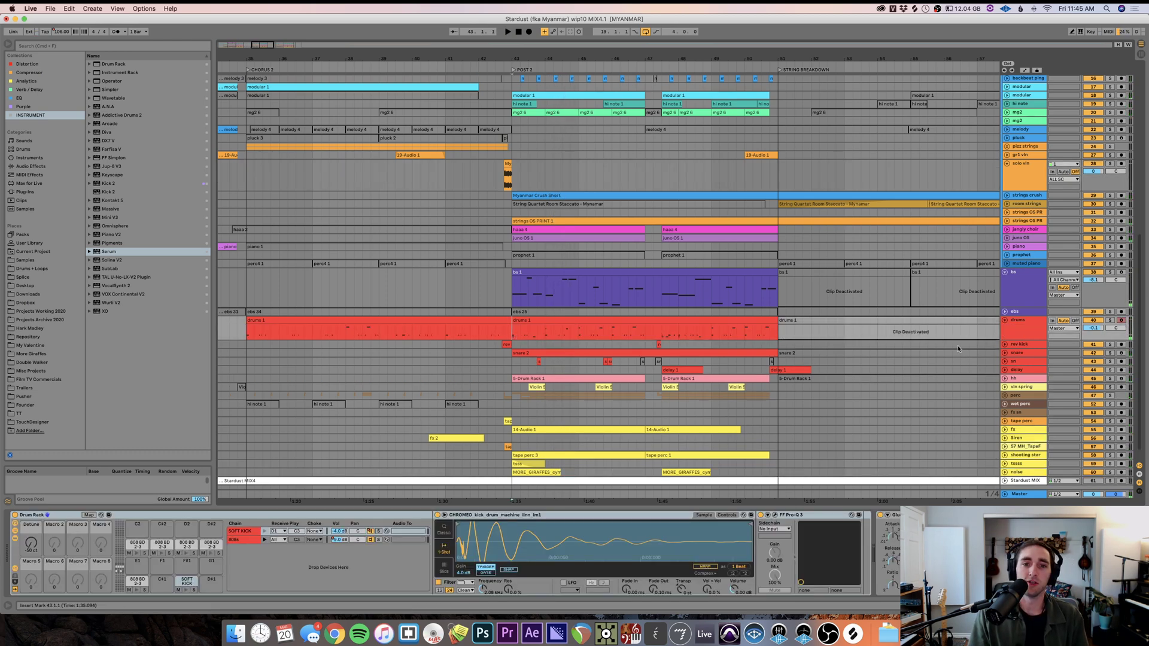
- Expand the snare track, show its devices and play it soloed from the start of POST 2
{"action": "left_click", "coordinate": [1005, 353]}
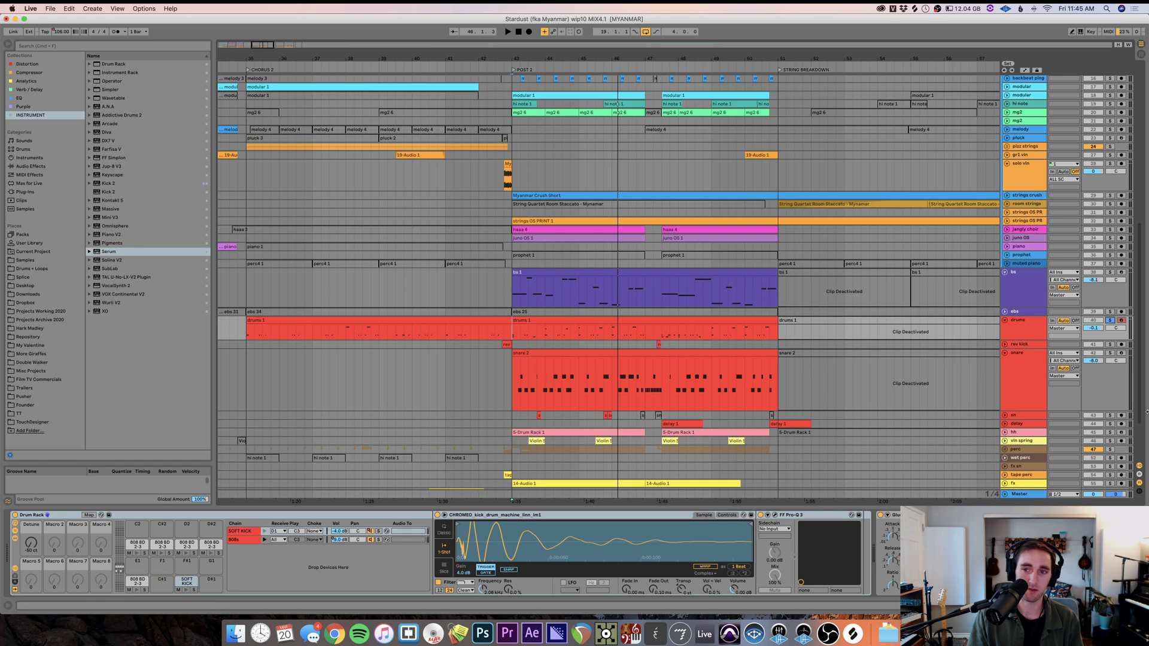
{"action": "left_click", "coordinate": [1039, 374]}
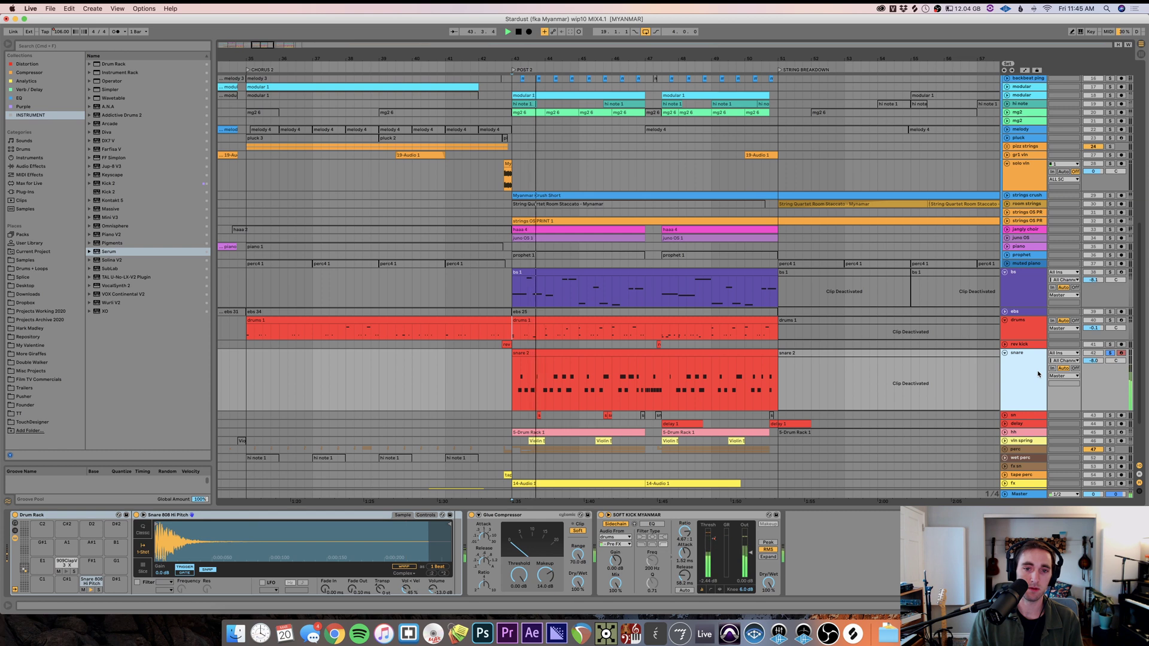
{"action": "left_click", "coordinate": [1111, 353]}
{"action": "key", "text": "space"}
- Solo all tracks from drums through tape perc together and listen to them over POST 2
{"action": "left_click", "coordinate": [1024, 327]}
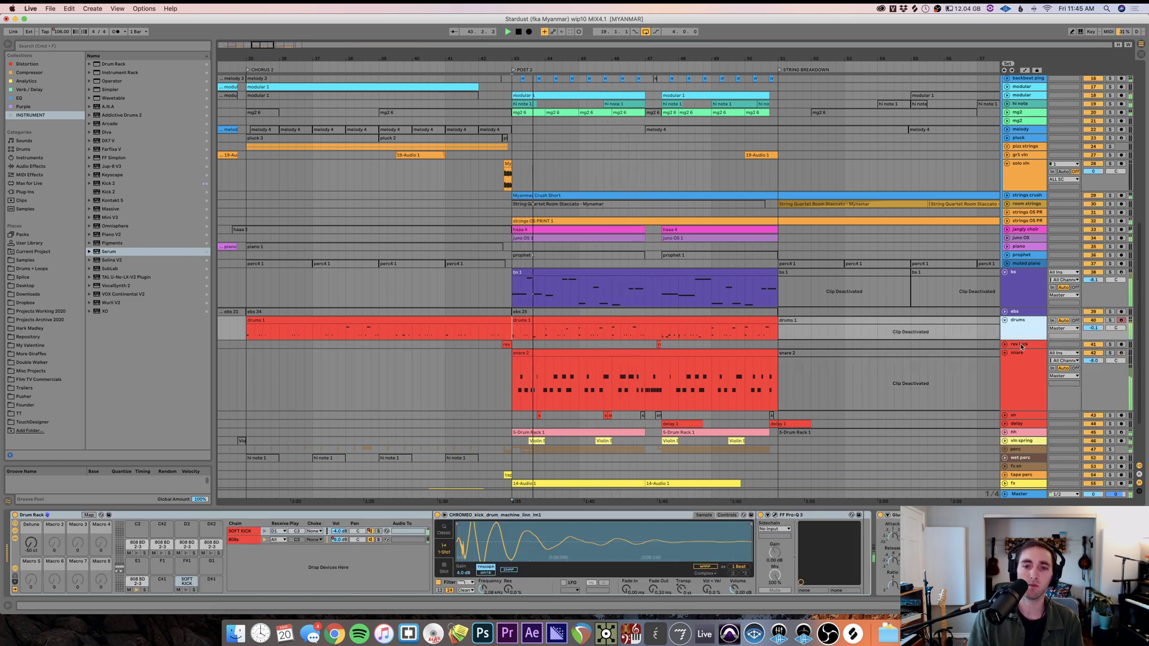
{"action": "scroll", "coordinate": [1020, 371], "scroll_direction": "down", "scroll_amount": 3}
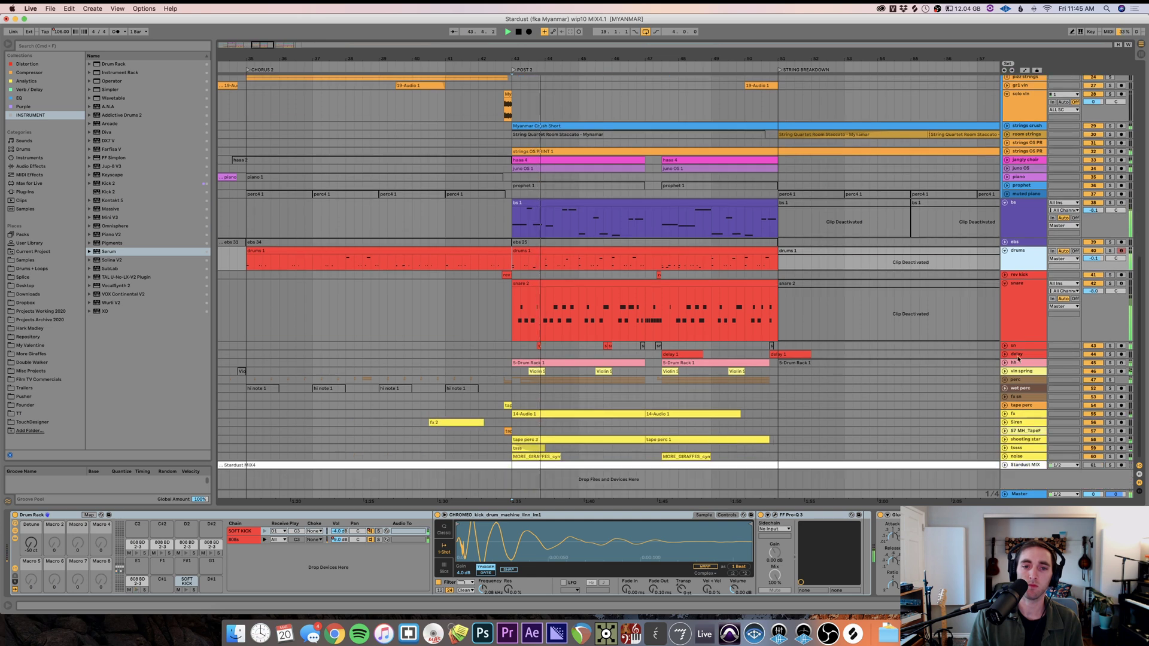
{"action": "left_click", "coordinate": [1021, 406], "text": "shift"}
{"action": "left_click", "coordinate": [1110, 405]}
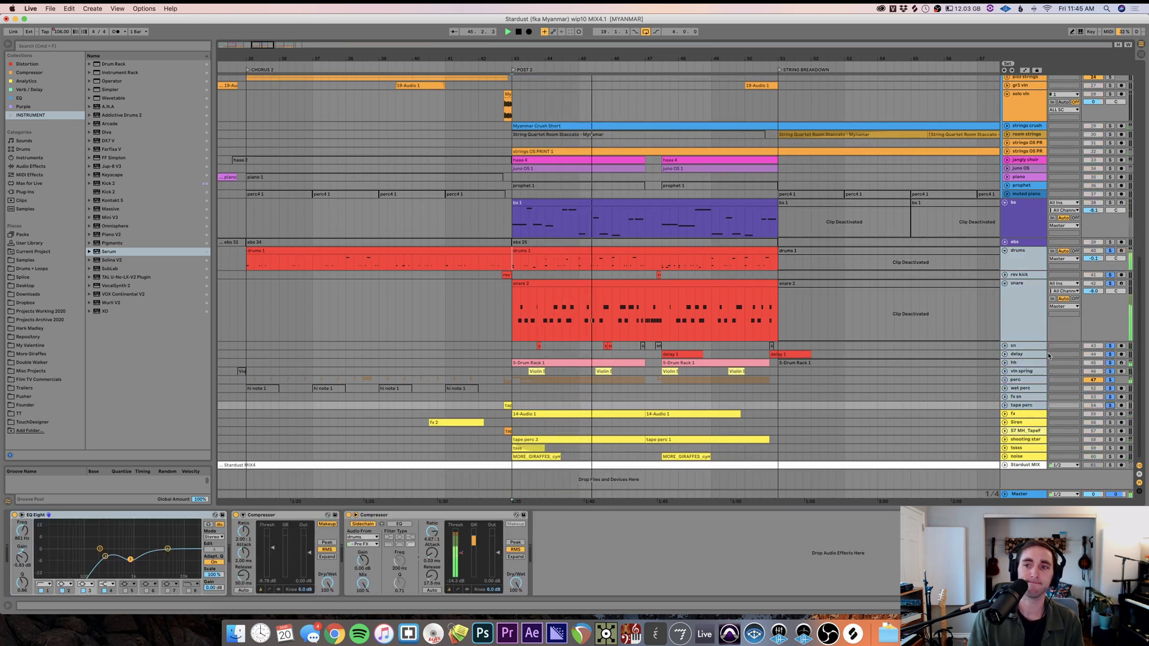
- Collapse the snare track and expand the track directly beneath it
{"action": "left_click", "coordinate": [1017, 283]}
{"action": "left_click", "coordinate": [1005, 283]}
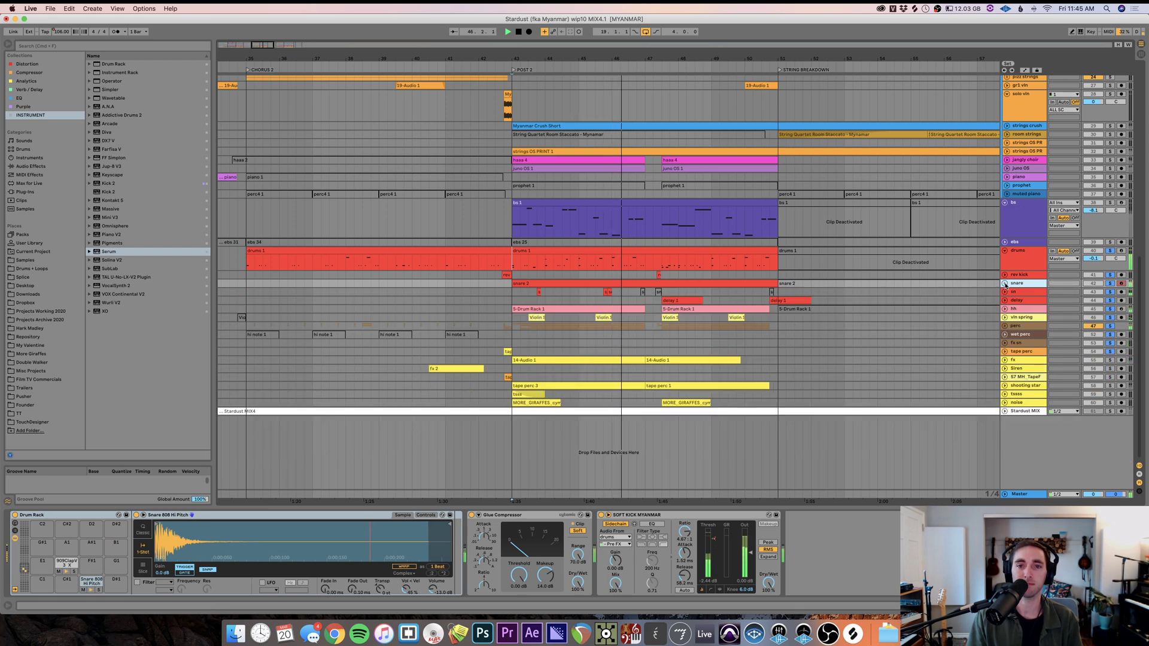
{"action": "left_click", "coordinate": [1005, 292]}
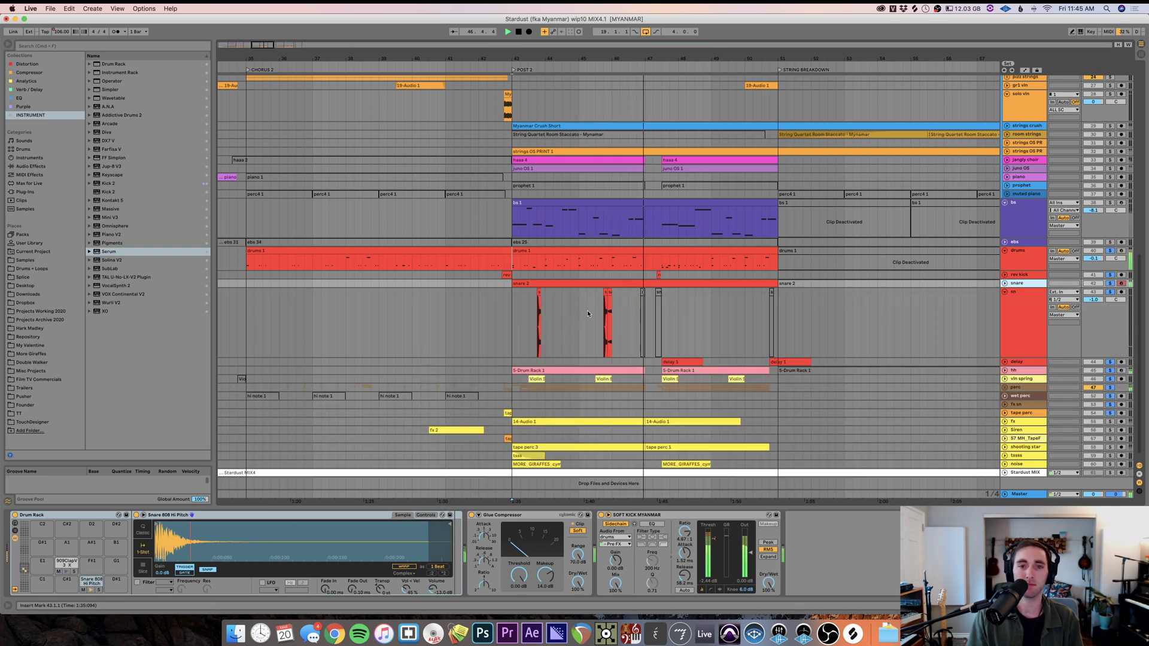
- Examine the short clips across POST 2 on the expanded track beneath the snare and play that track soloed
{"action": "left_click", "coordinate": [532, 326]}
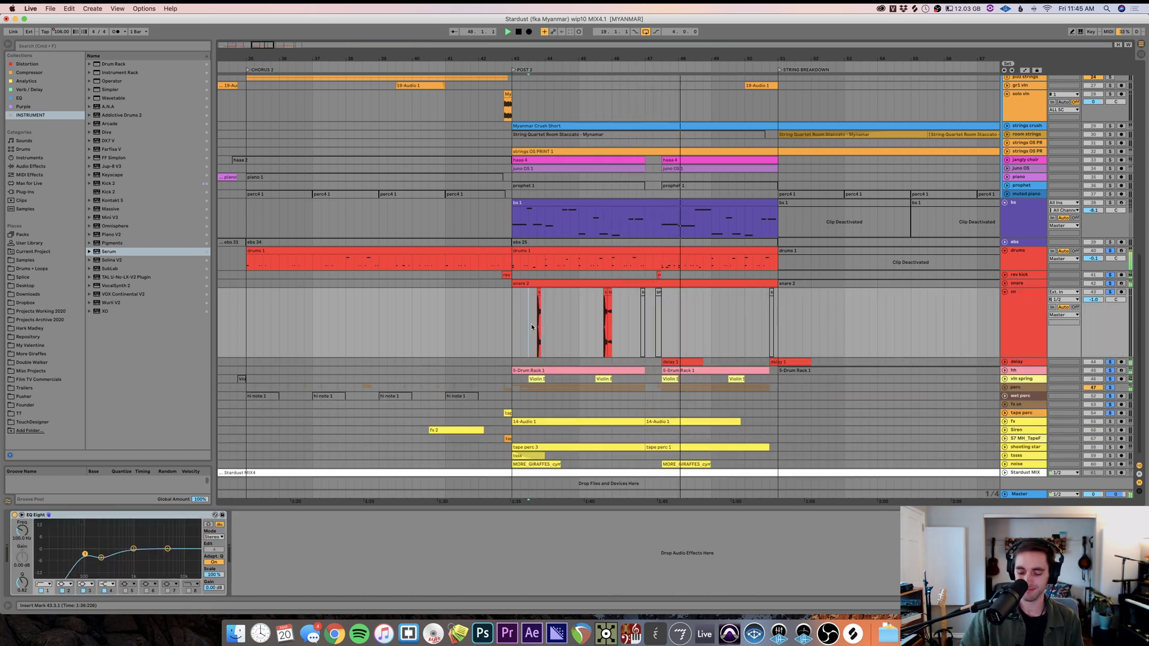
{"action": "key", "text": "plus"}
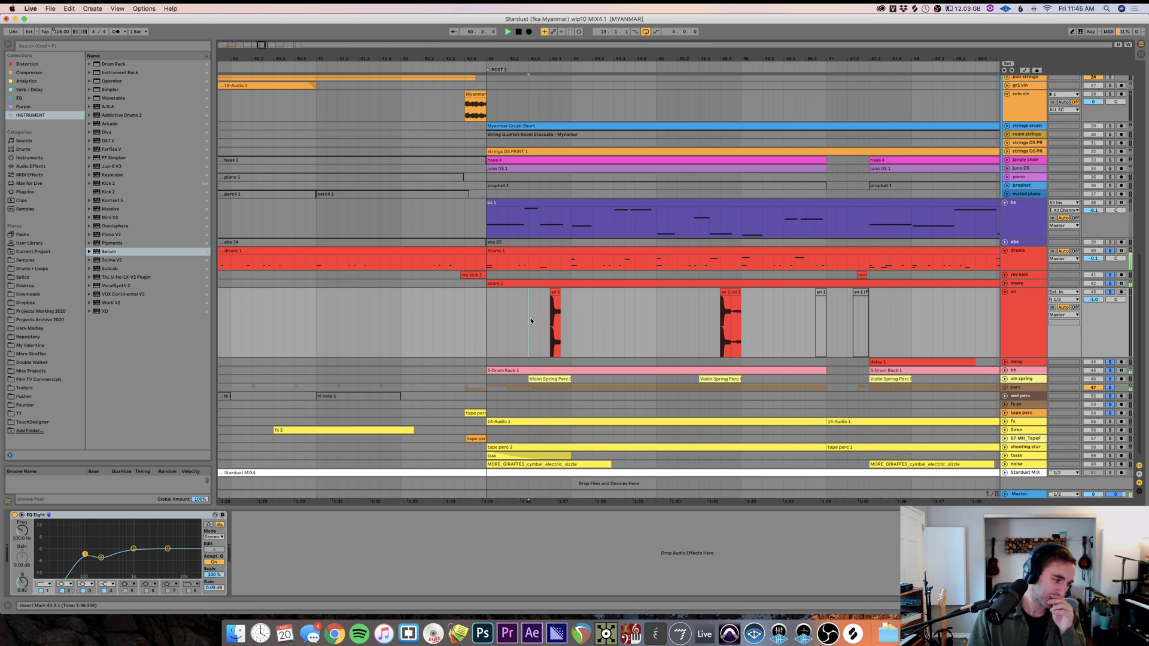
{"action": "key", "text": "minus"}
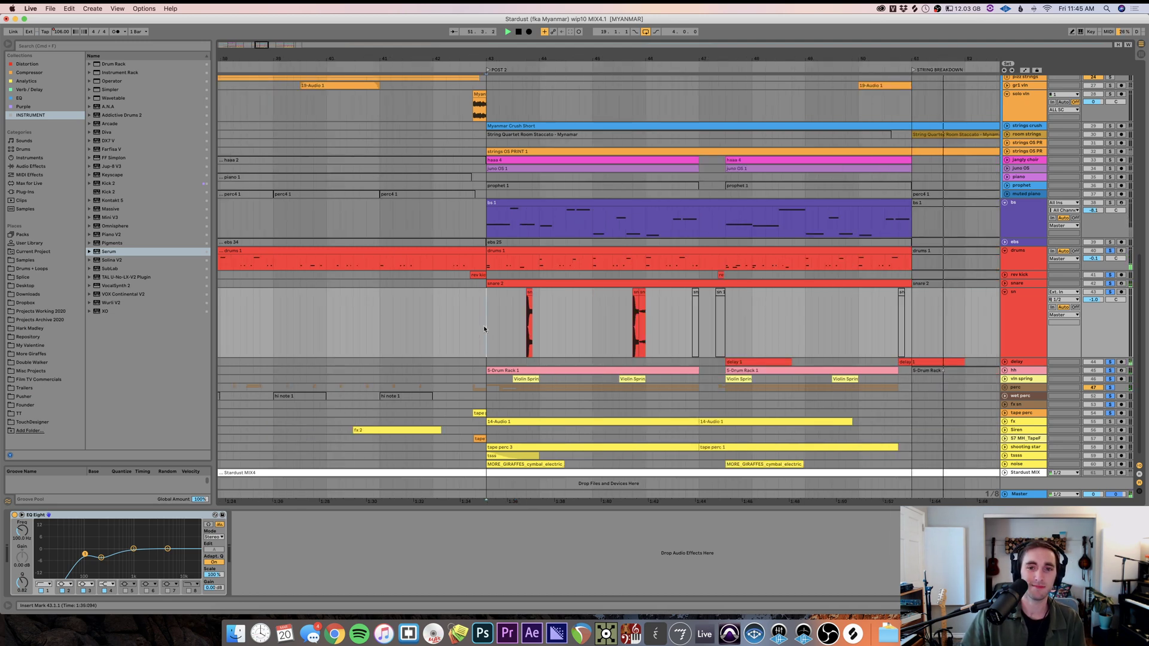
{"action": "left_click", "coordinate": [735, 300], "text": "shift"}
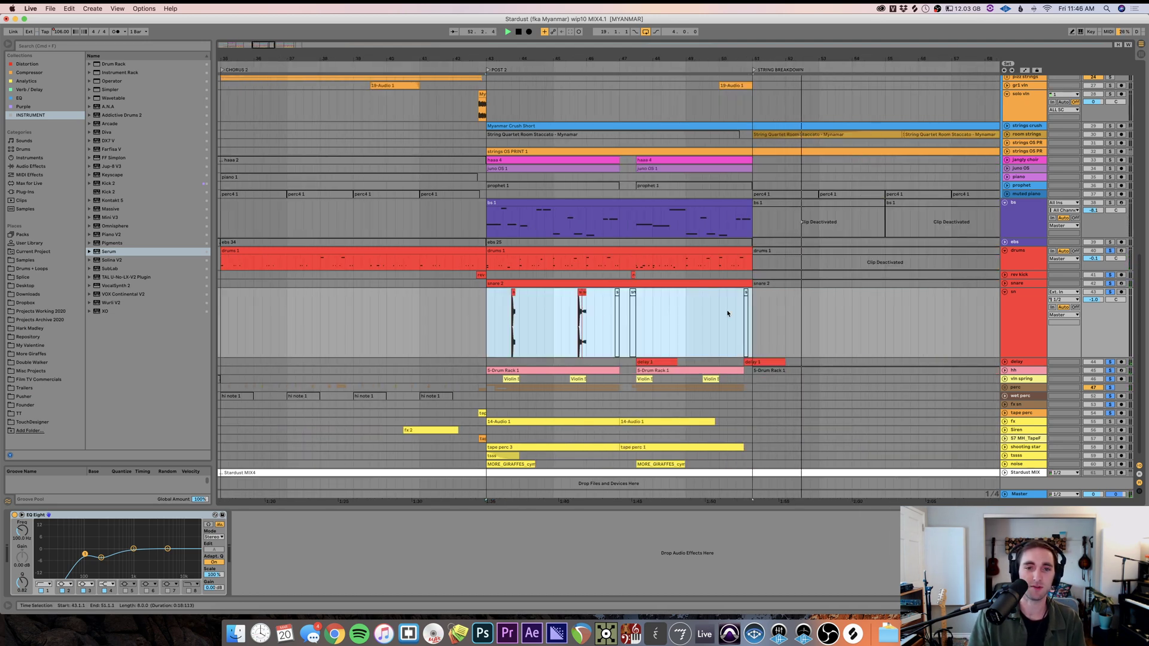
{"action": "left_click", "coordinate": [518, 316]}
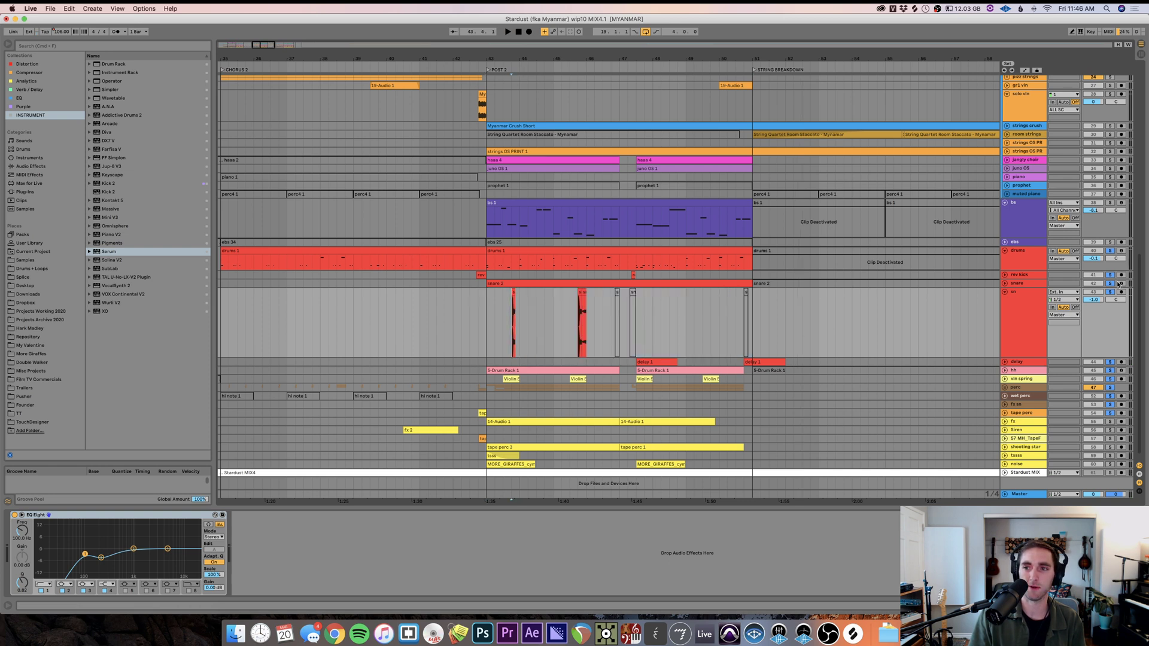
{"action": "key", "text": "space"}
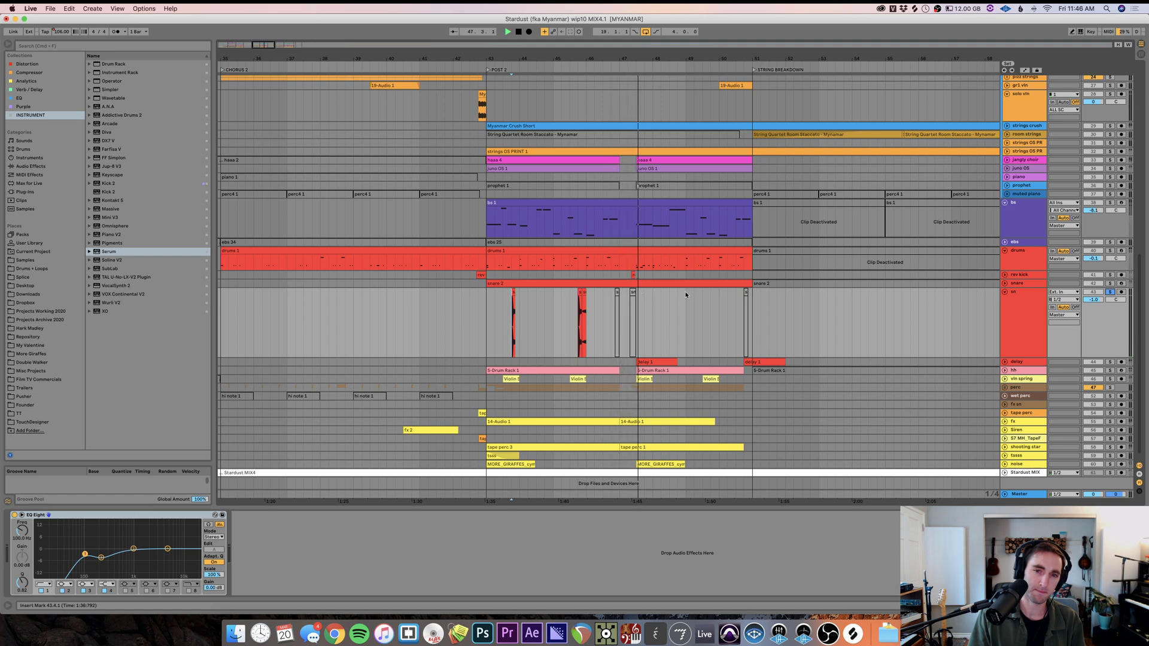
- Collapse all tracks and play the tracks from fx through noise soloed, starting just before POST 2
{"action": "left_click", "coordinate": [1005, 251], "text": "alt"}
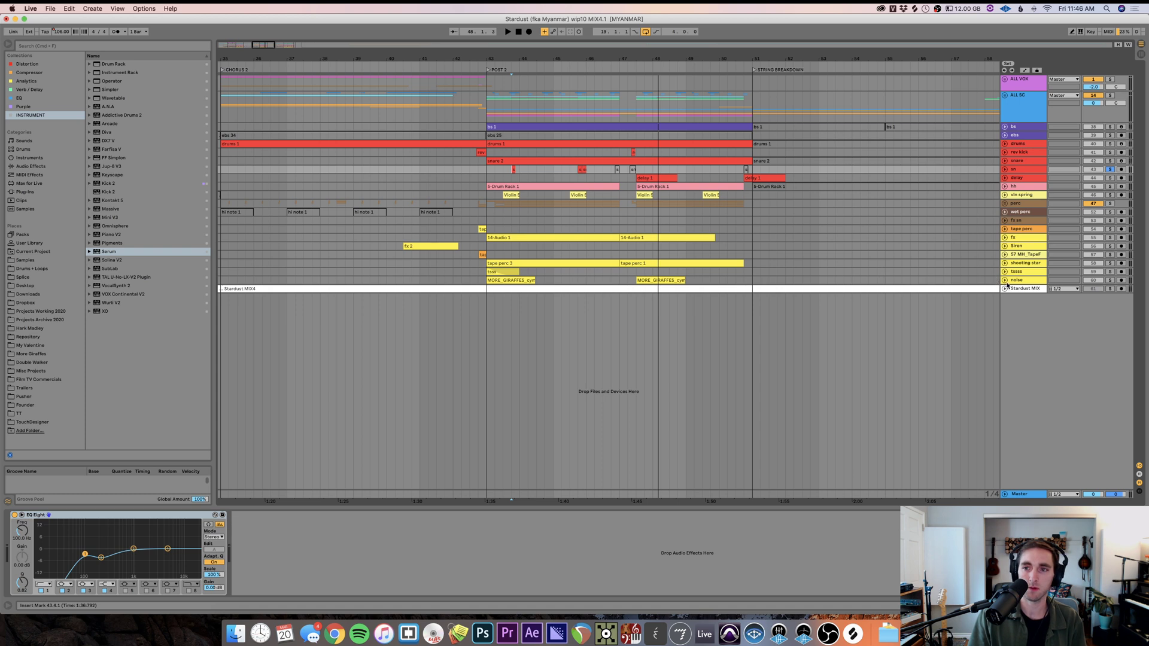
{"action": "left_click", "coordinate": [1030, 283]}
{"action": "left_click", "coordinate": [1024, 239], "text": "shift"}
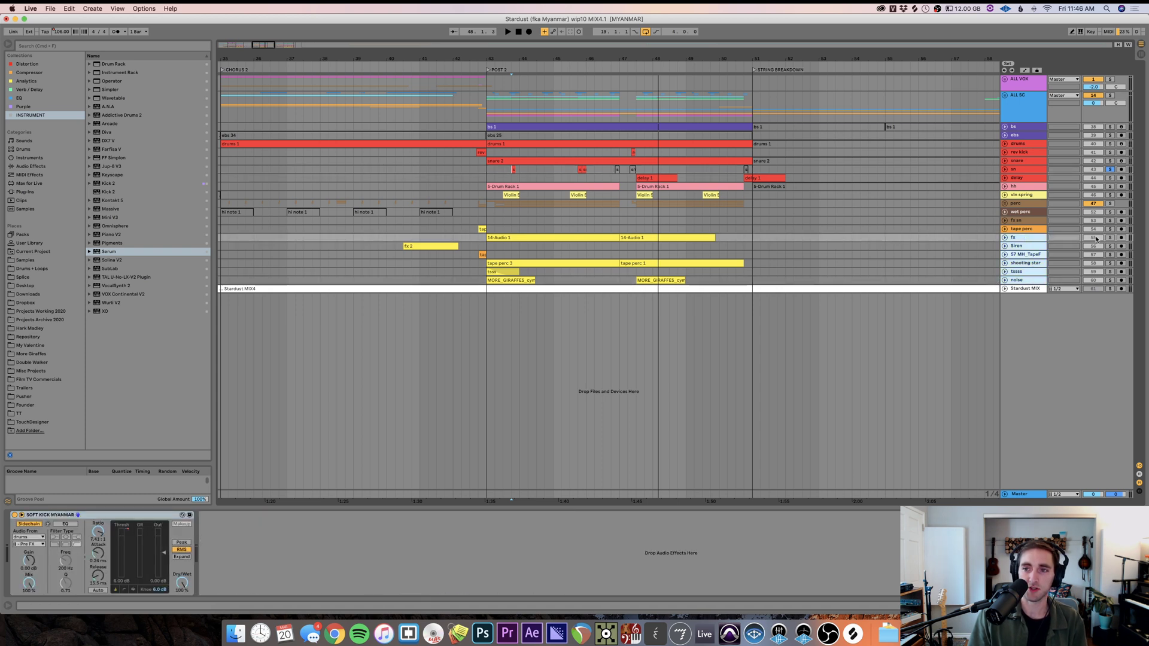
{"action": "left_click", "coordinate": [1110, 238]}
{"action": "left_click", "coordinate": [515, 242]}
{"action": "key", "text": "space"}
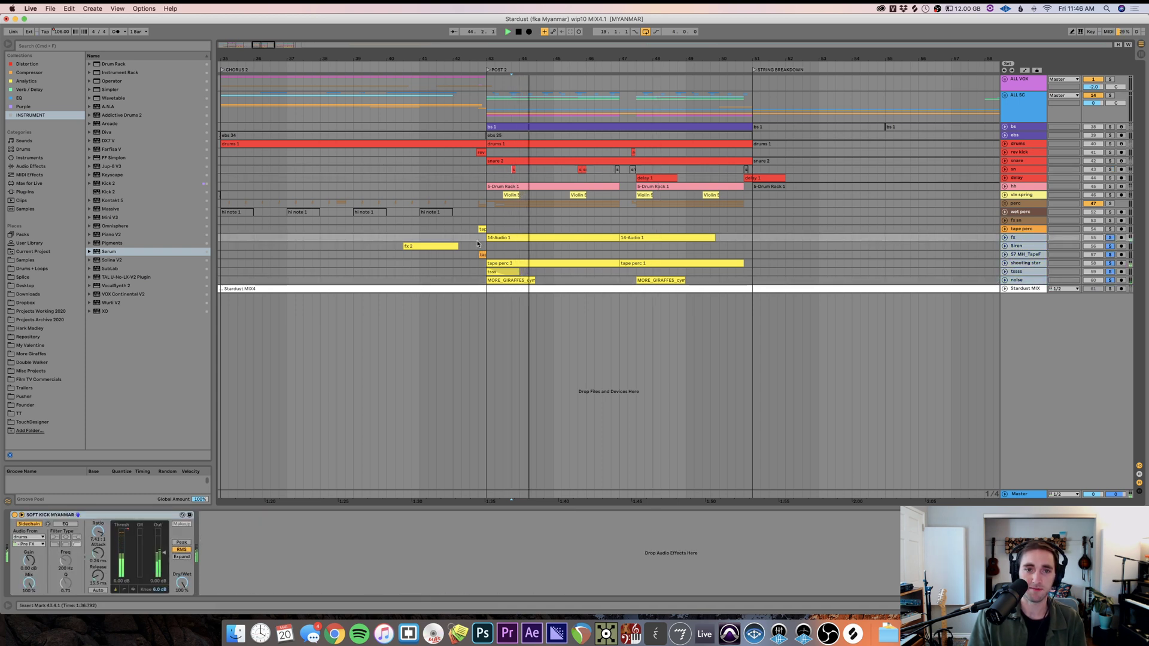
{"action": "left_click", "coordinate": [479, 244]}
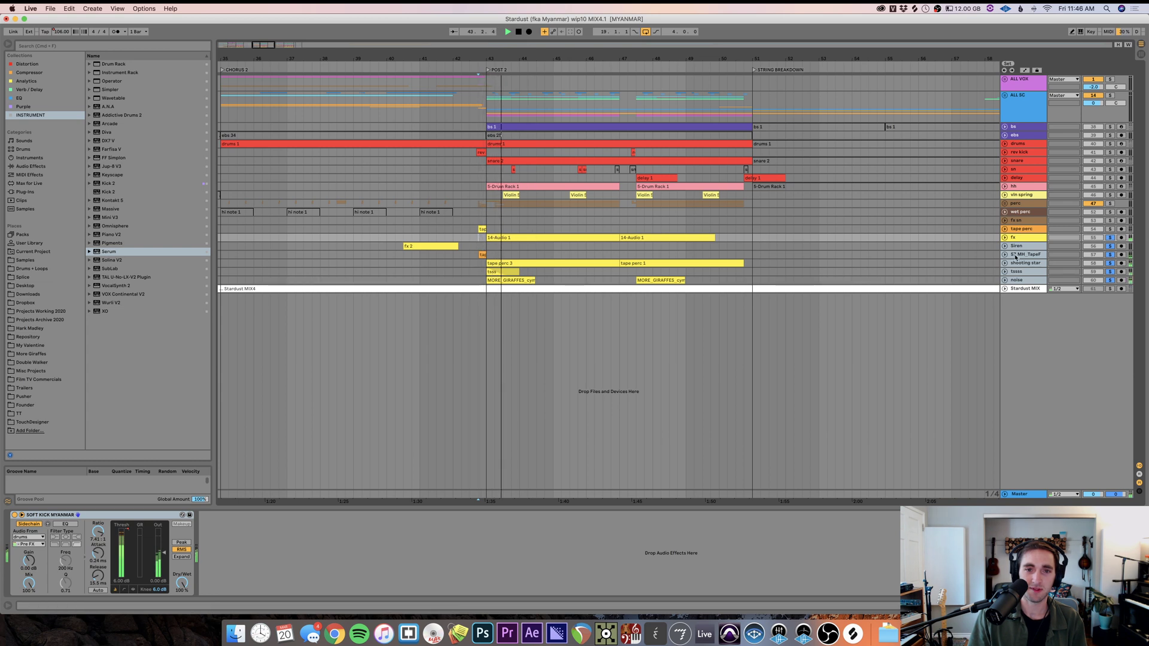
- Expand the noise track and play its MORE_GIRAFFES cymbal clip soloed from the start of POST 2
{"action": "left_click", "coordinate": [1006, 280]}
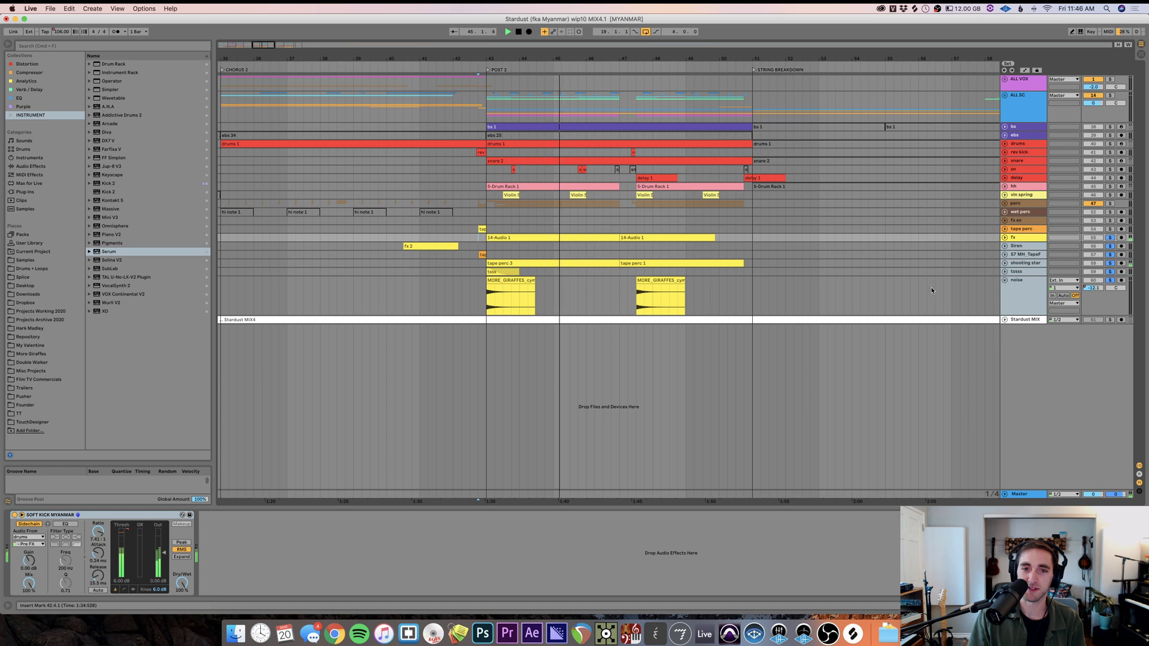
{"action": "left_click", "coordinate": [506, 303]}
{"action": "key", "text": "z"}
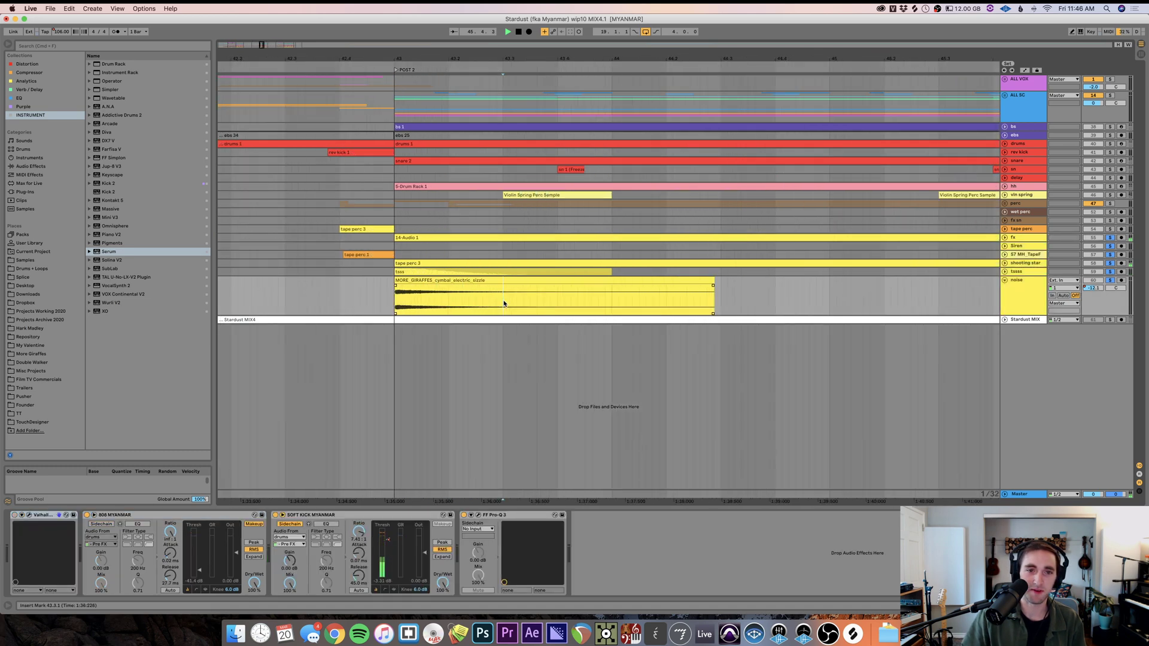
{"action": "left_click", "coordinate": [449, 282]}
{"action": "left_click", "coordinate": [1109, 281]}
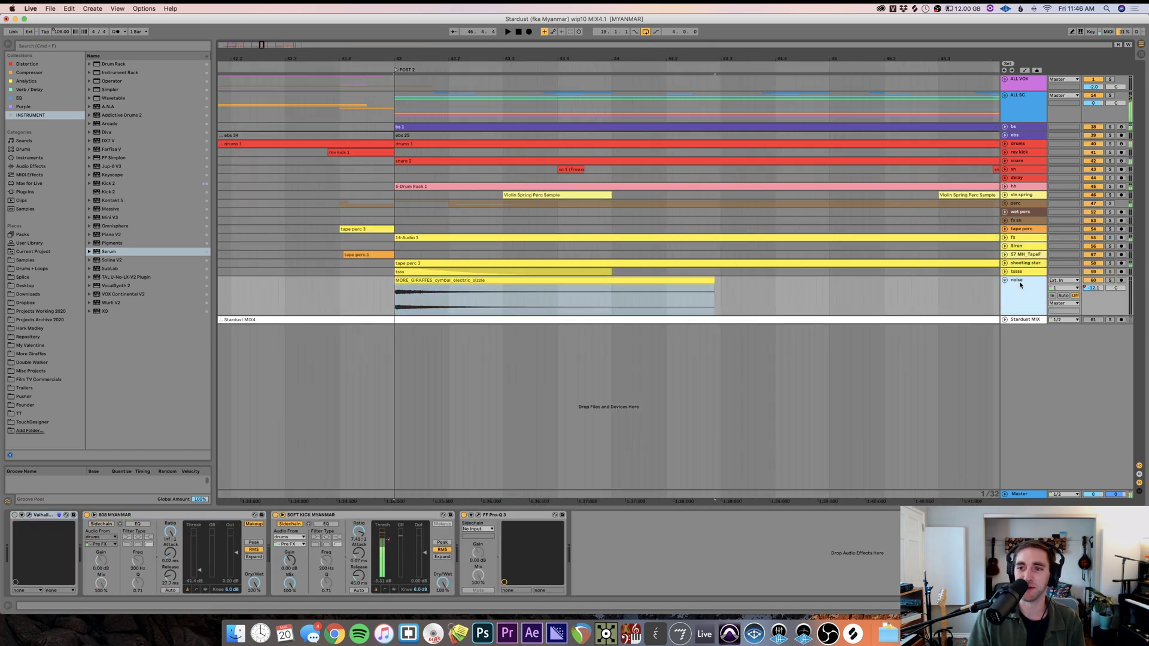
{"action": "key", "text": "space"}
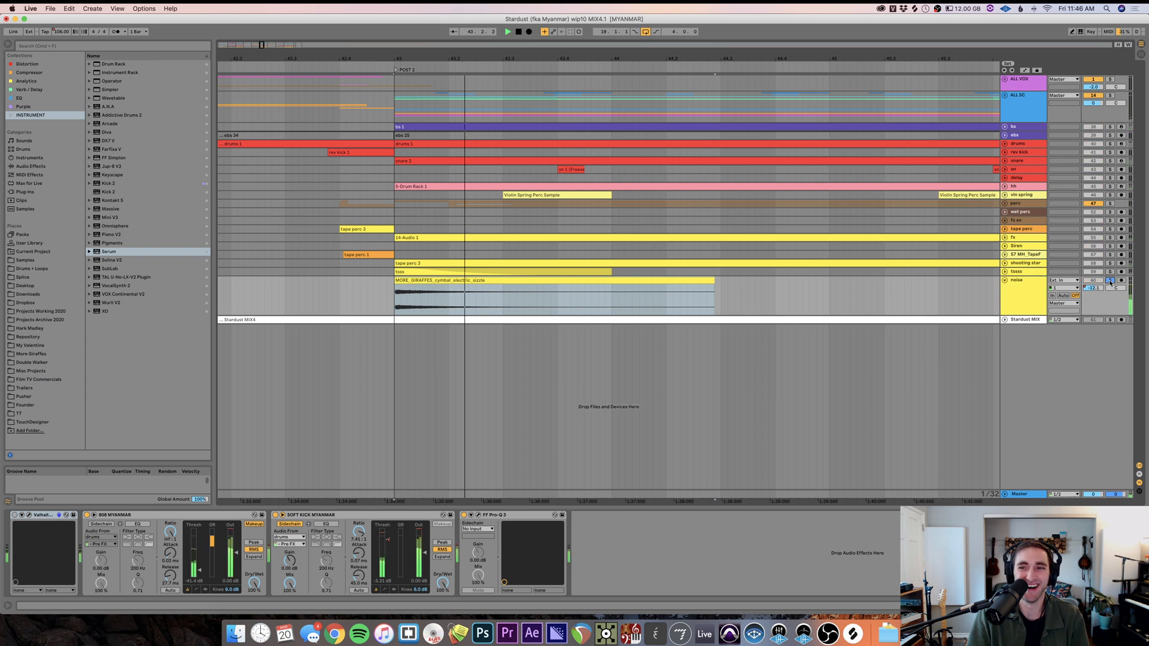
{"action": "left_click", "coordinate": [1110, 281]}
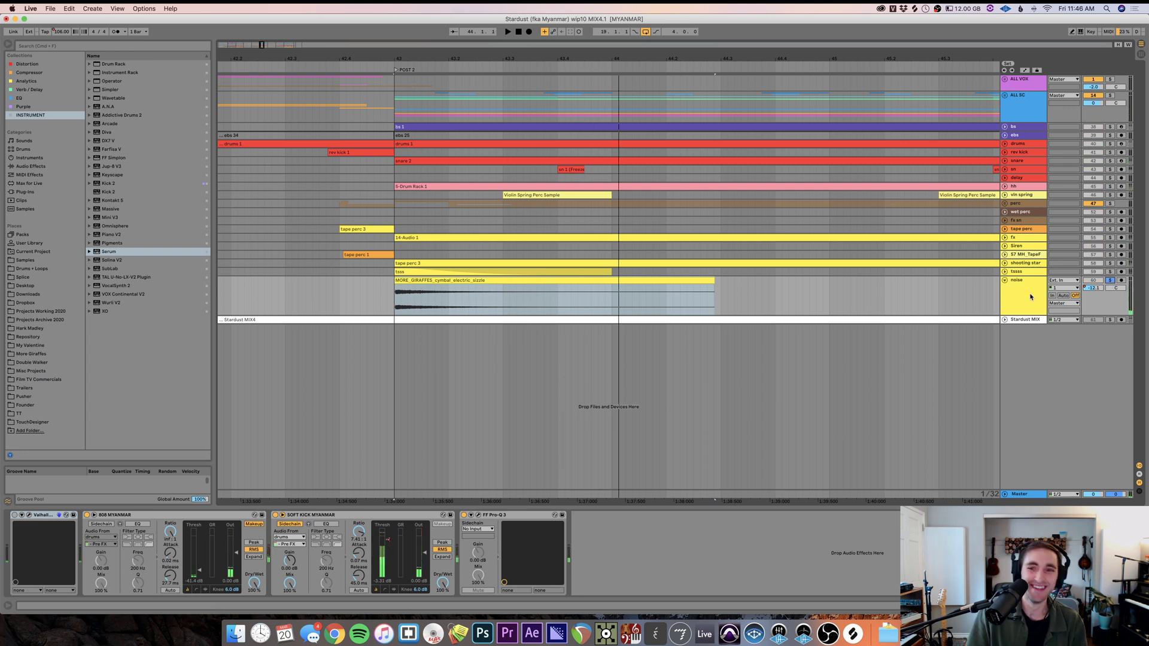
- Enlarge the noise track's height and compare its cymbal clip soloed and within the full mix
{"action": "left_click_drag", "start_coordinate": [1026, 314], "coordinate": [1026, 337]}
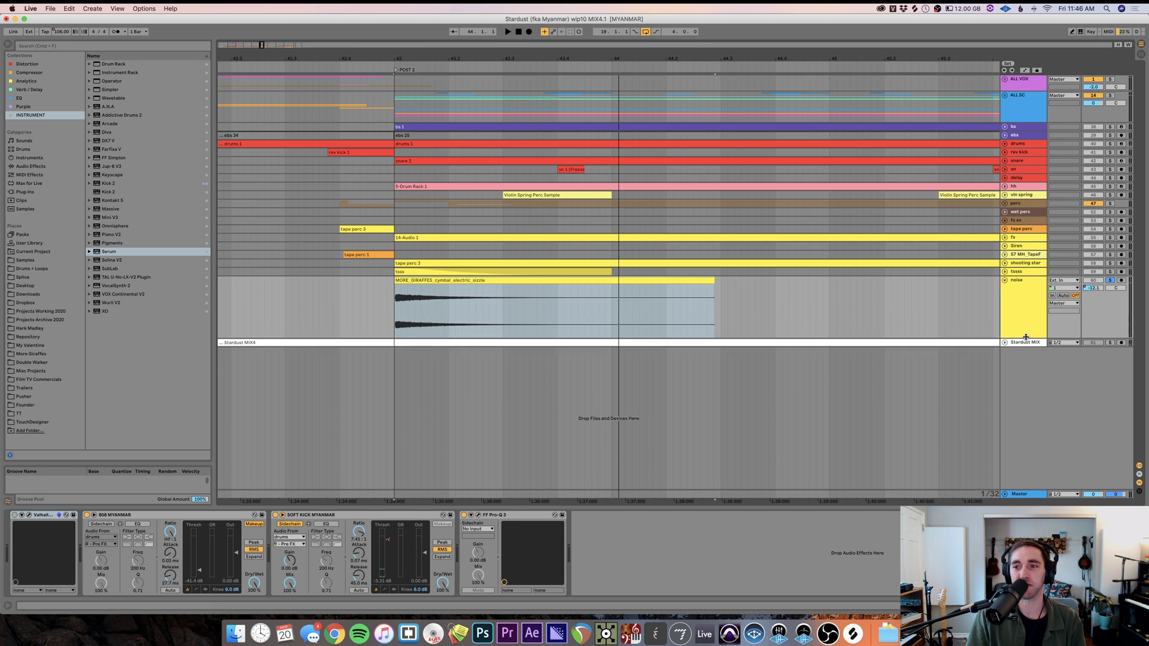
{"action": "key", "text": "space"}
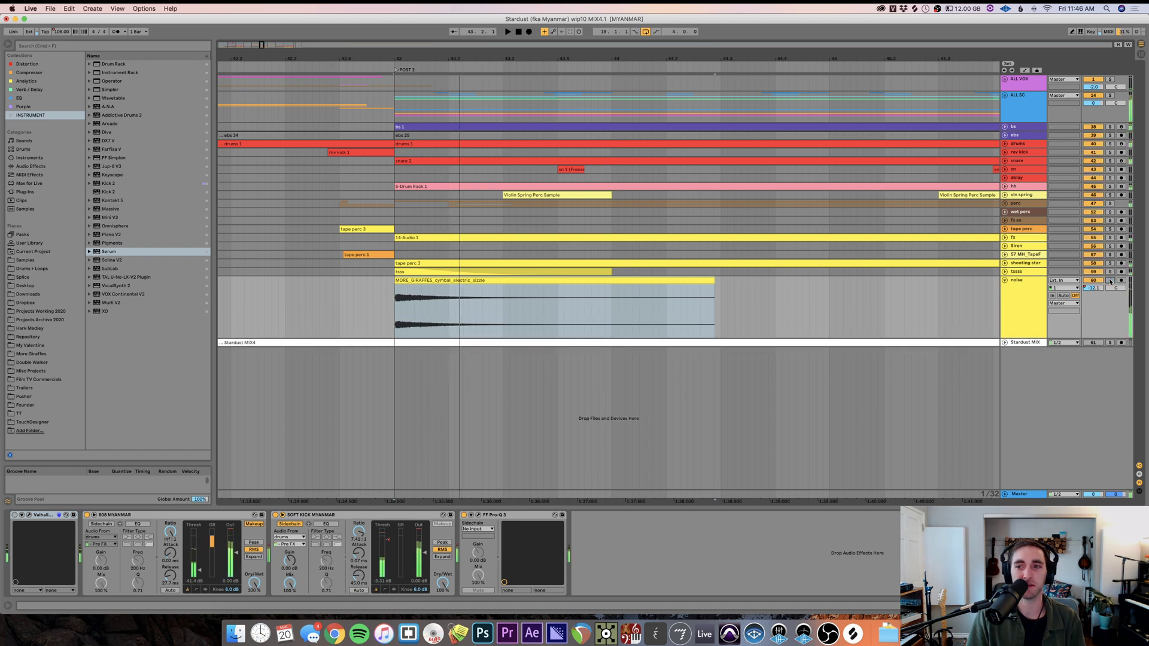
{"action": "left_click", "coordinate": [1111, 281]}
{"action": "key", "text": "space"}
{"action": "key", "text": "space"}
{"action": "left_click", "coordinate": [1111, 281]}
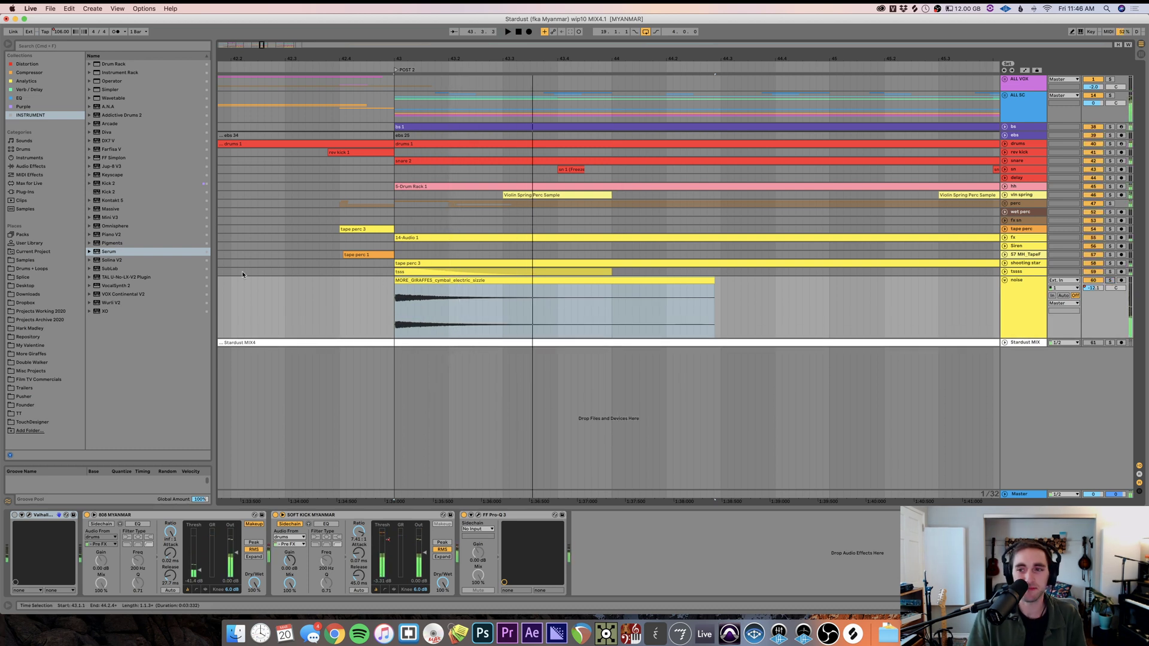
- Play the full mix from 42.4.1 into POST 2
{"action": "left_click", "coordinate": [339, 309]}
{"action": "key", "text": "space"}
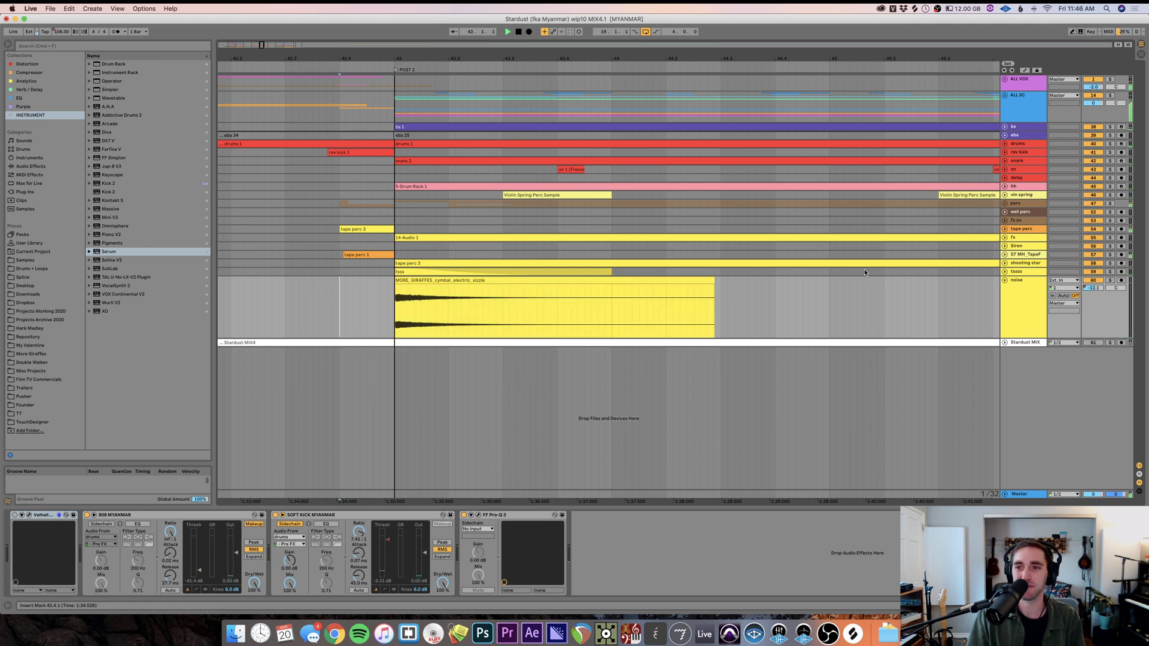
{"action": "key", "text": "space"}
- Expand the fx track and play its 14-Audio 1 clips soloed through POST 2
{"action": "left_click", "coordinate": [1017, 237]}
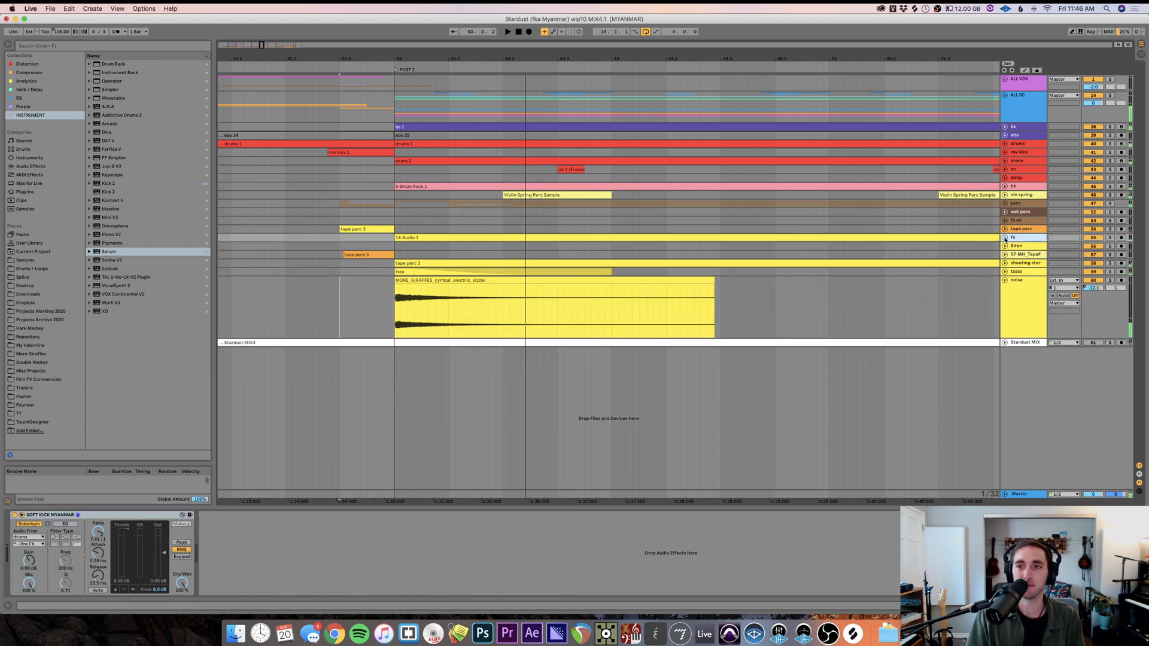
{"action": "left_click", "coordinate": [1006, 238]}
{"action": "left_click", "coordinate": [1110, 238]}
{"action": "key", "text": "space"}
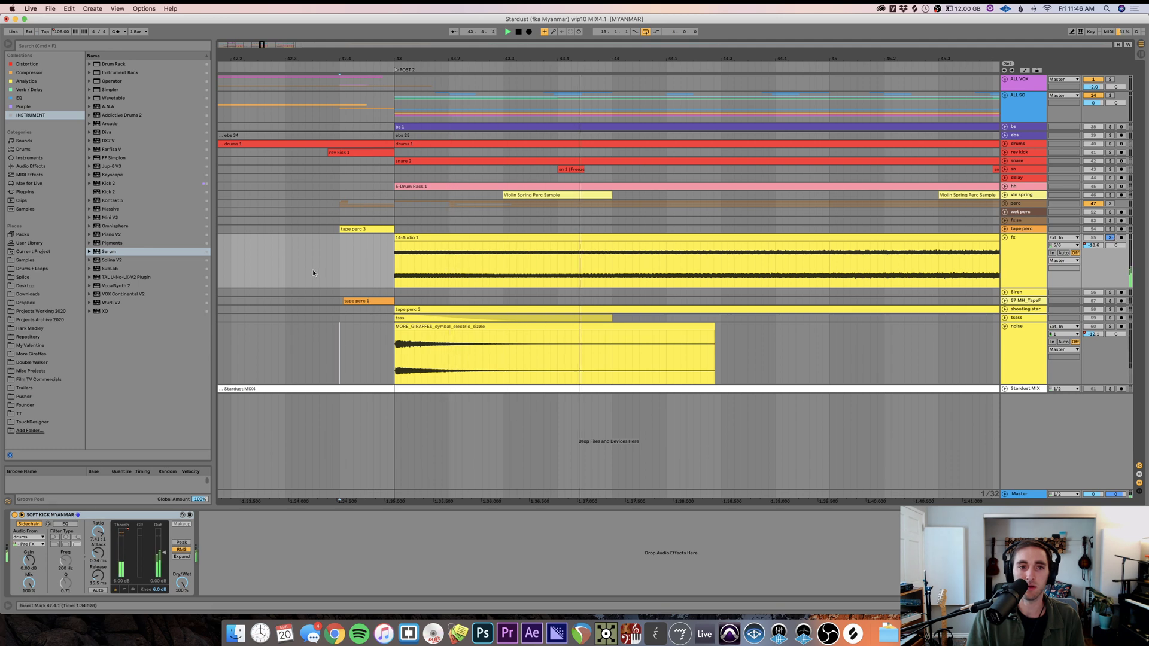
{"action": "scroll", "coordinate": [337, 259], "scroll_direction": "down", "scroll_amount": 5}
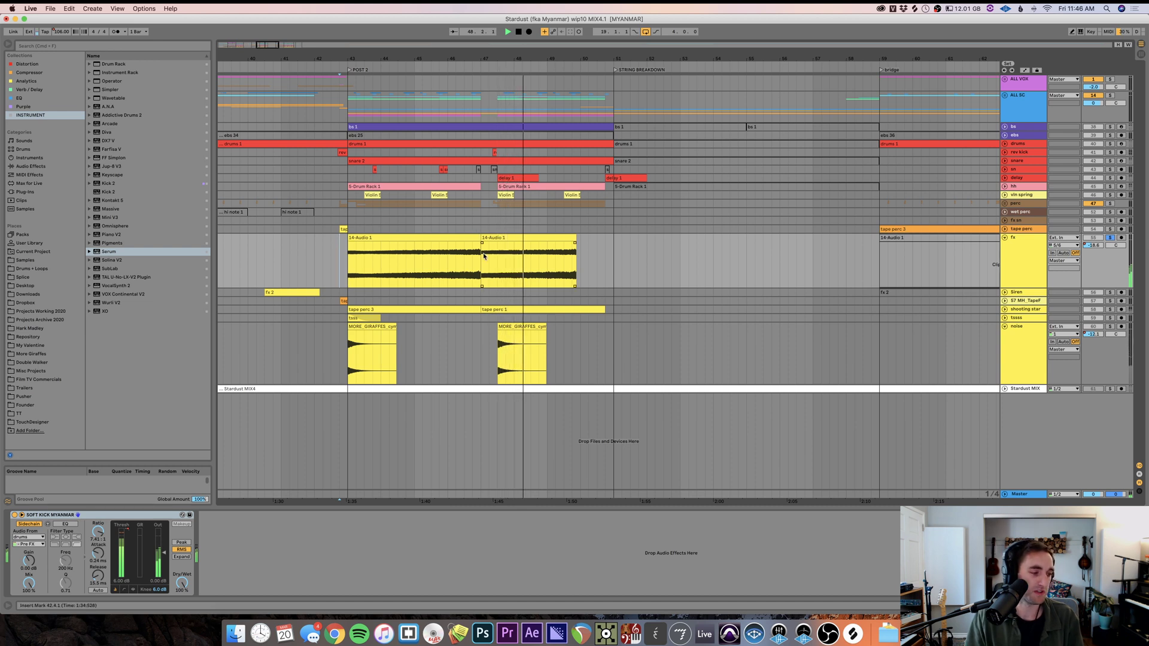
{"action": "key", "text": "space"}
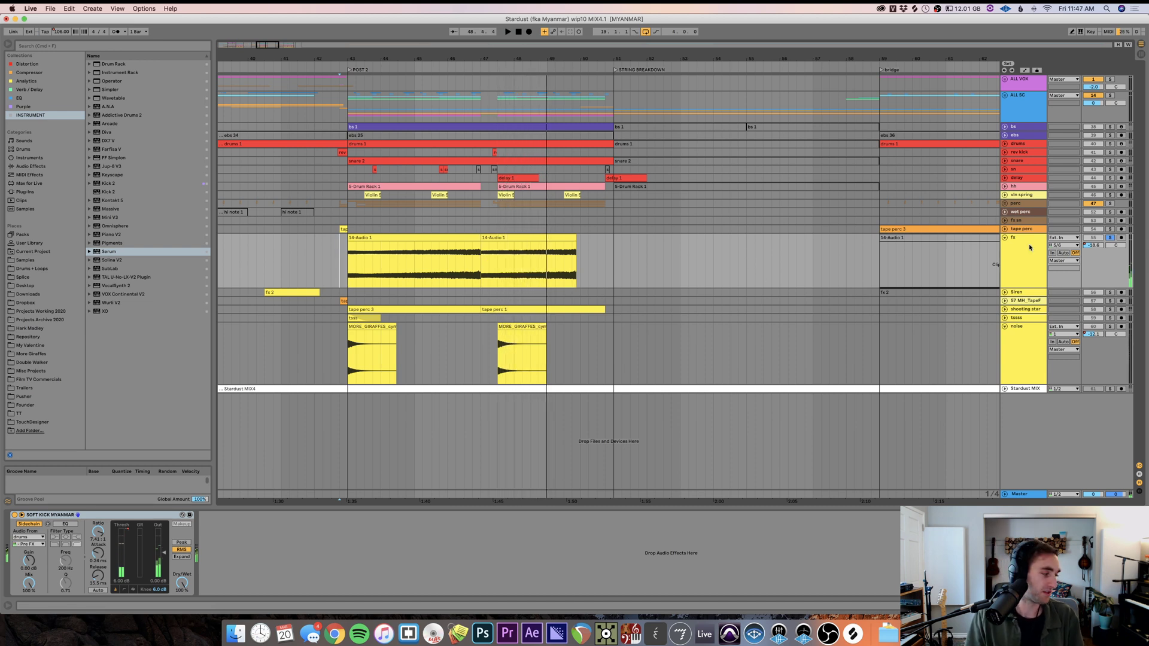
- Collapse the expanded fx and noise tracks and unfold the ALL SC group
{"action": "left_click", "coordinate": [1005, 238], "text": "alt"}
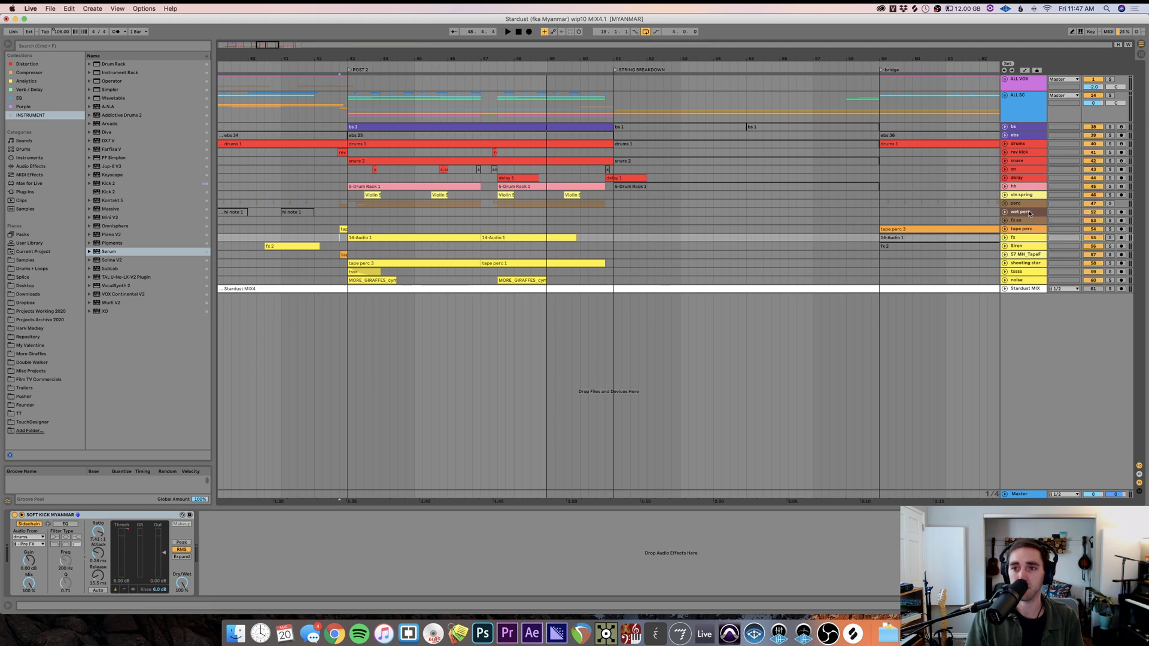
{"action": "left_click", "coordinate": [1006, 98]}
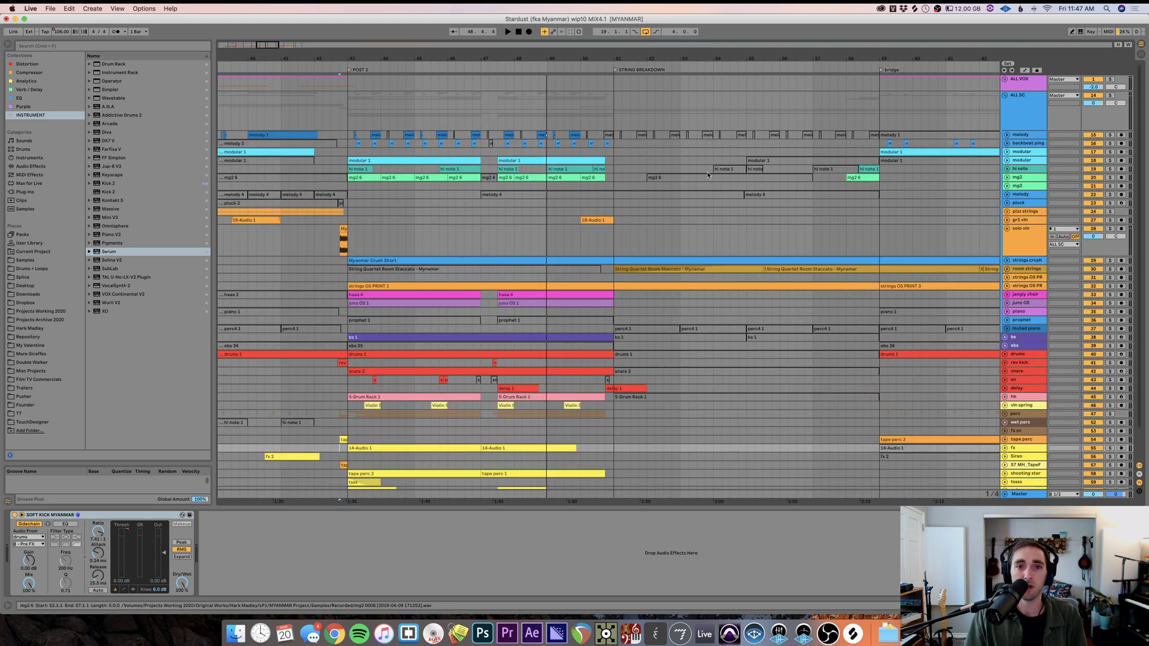
- Set the loop to the eight bars of POST 2 and play it with the modular, hi note and mg2 tracks soloed
{"action": "left_click_drag", "start_coordinate": [339, 159], "coordinate": [554, 184]}
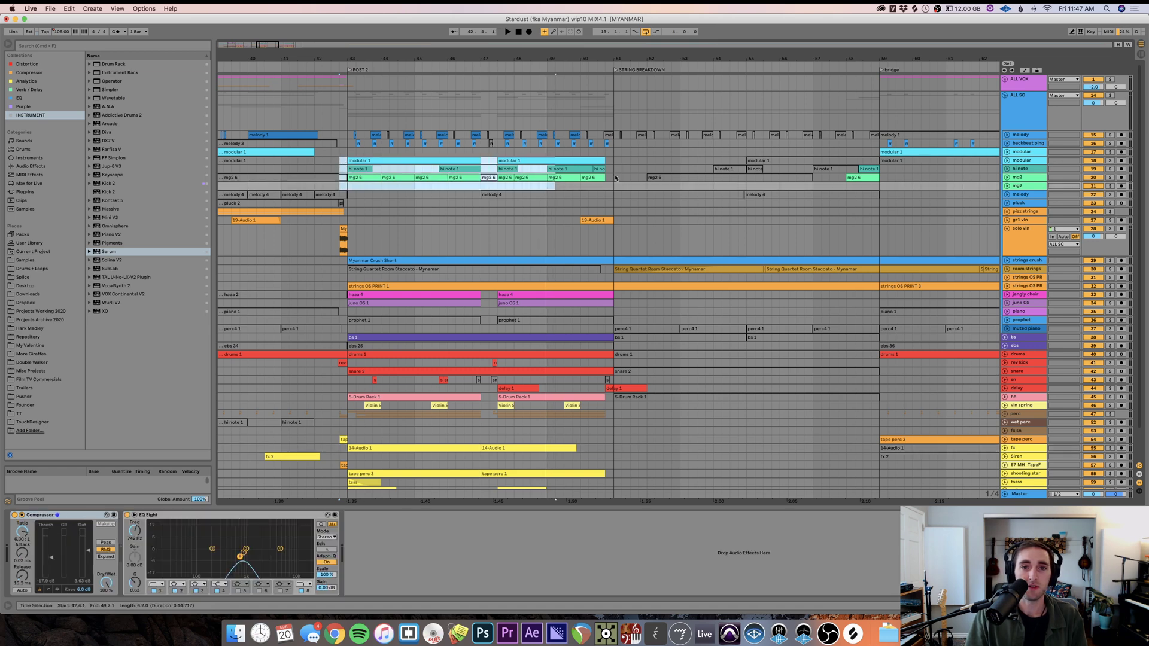
{"action": "left_click", "coordinate": [348, 160]}
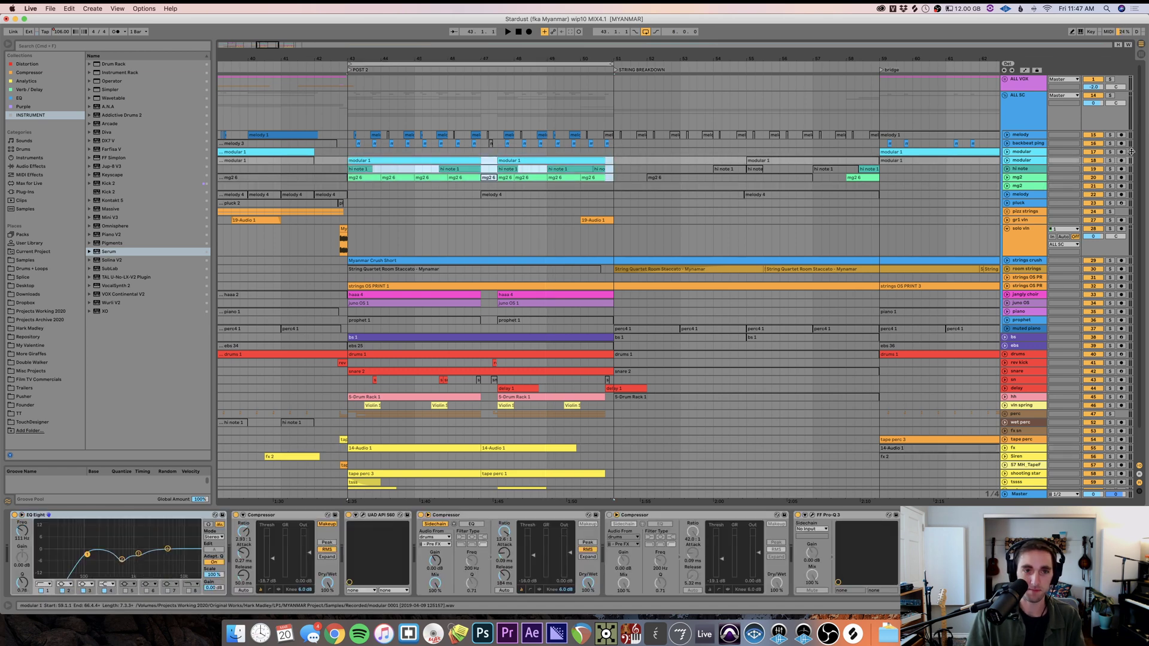
{"action": "key", "text": "super+l"}
{"action": "key", "text": "space"}
{"action": "left_click", "coordinate": [1111, 152]}
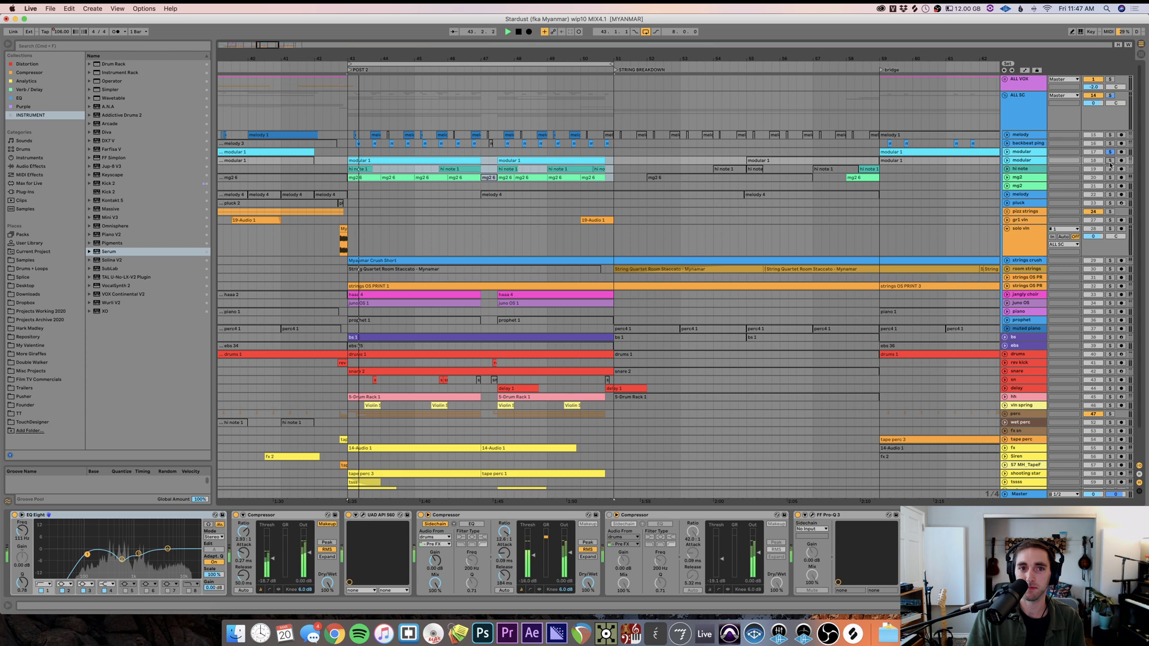
{"action": "left_click_drag", "start_coordinate": [1111, 152], "coordinate": [1111, 179]}
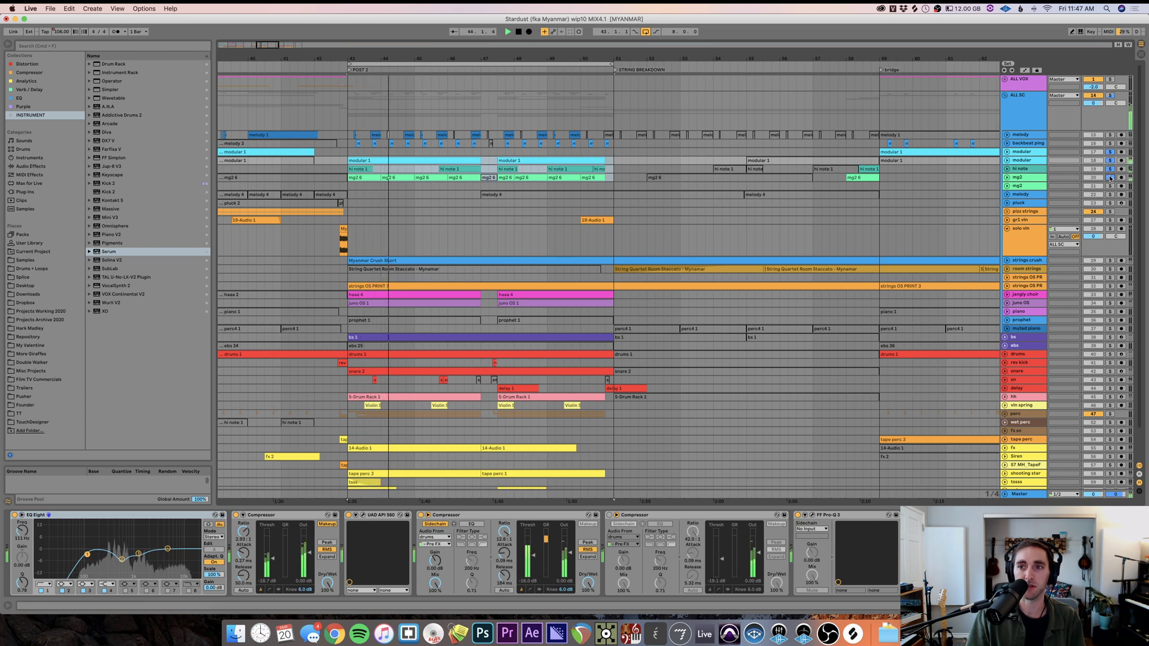
- Expand the two modular tracks, the hi note track and the upper mg2 track to show their waveforms
{"action": "left_click", "coordinate": [1031, 172]}
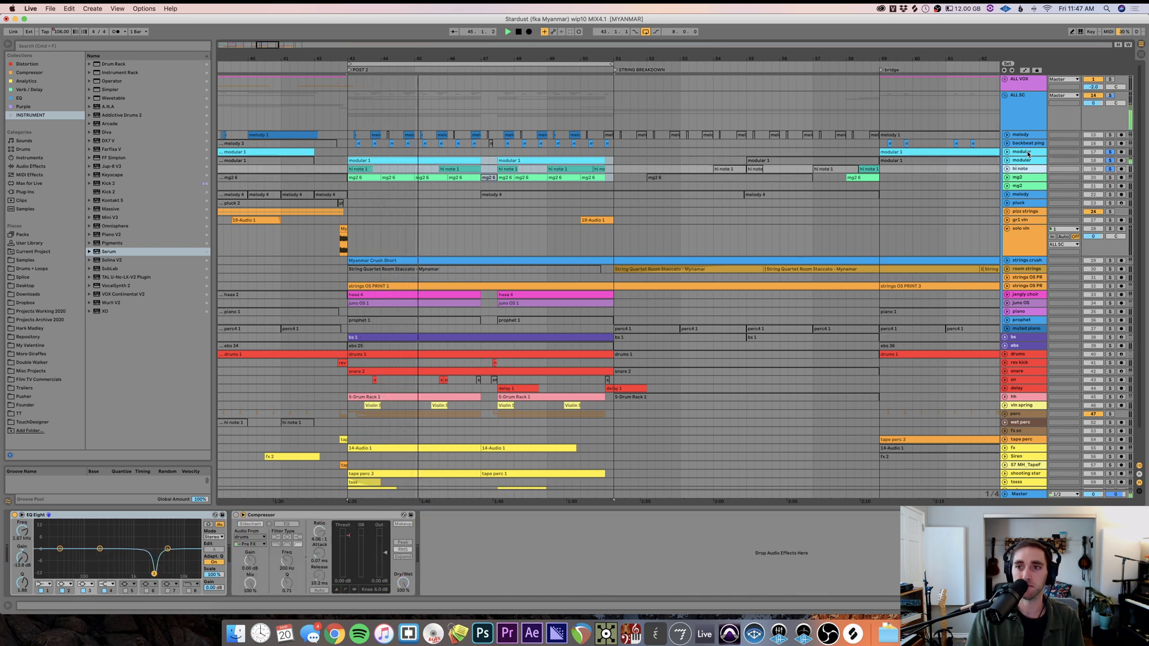
{"action": "left_click", "coordinate": [1028, 153], "text": "shift"}
{"action": "key", "text": "Right"}
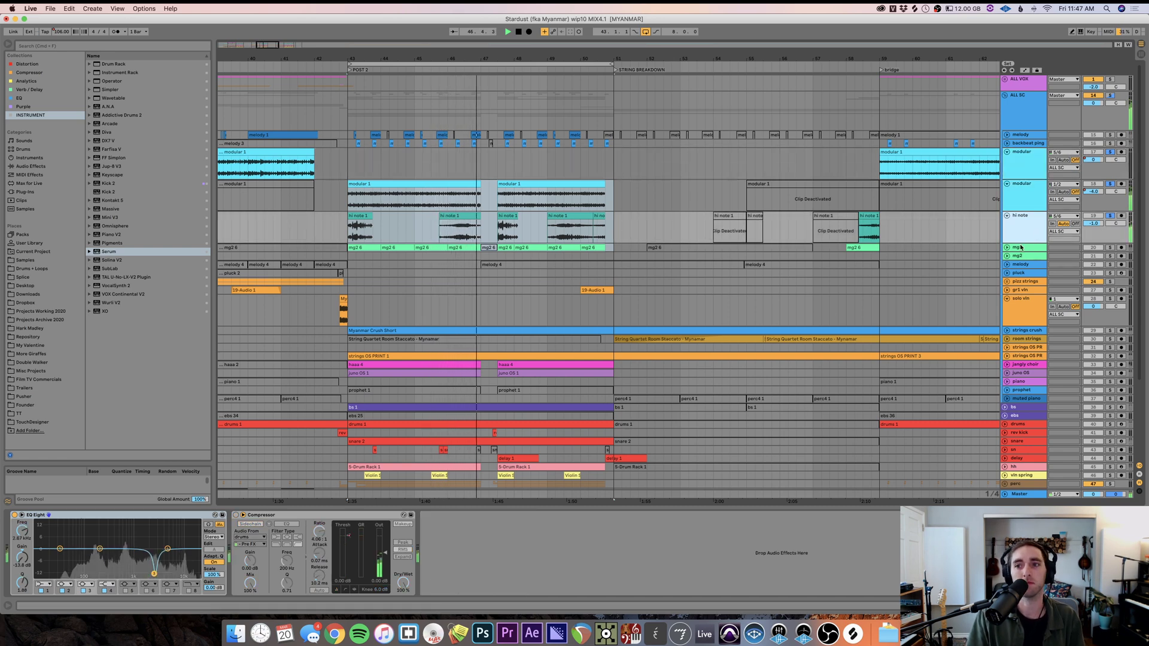
{"action": "left_click_drag", "start_coordinate": [786, 252], "coordinate": [786, 273]}
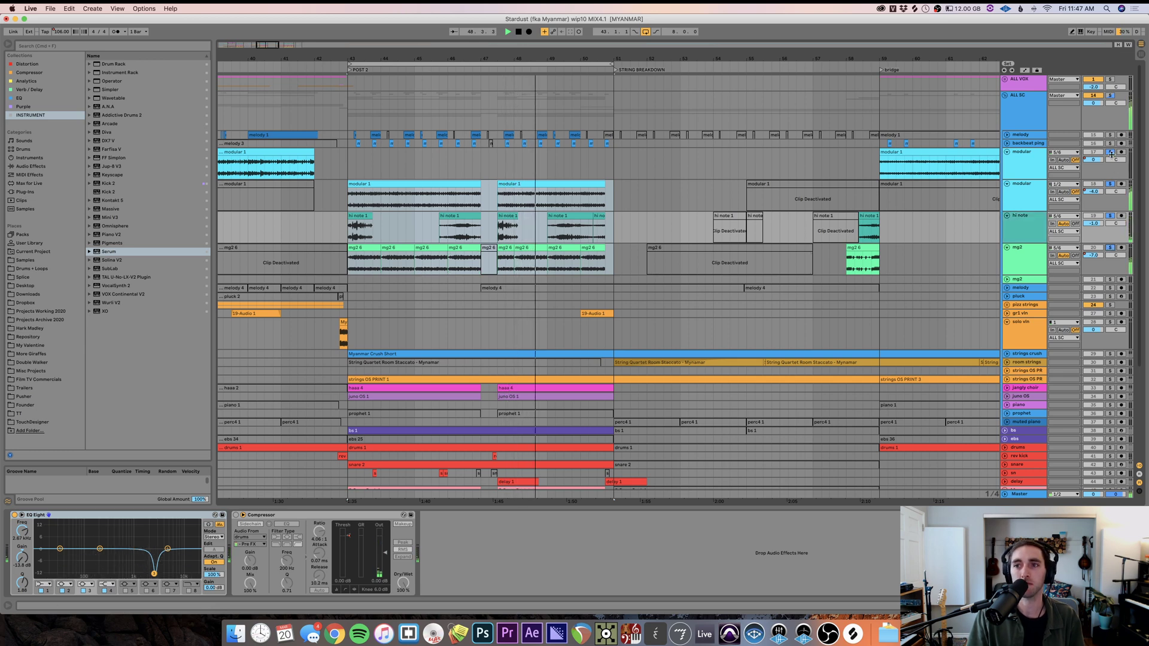
- Replay POST 2 from its start, adding strings crush, strings OS PR, jangly choir and juno OS to the solo, and stop playback
{"action": "left_click", "coordinate": [611, 205]}
{"action": "left_click_drag", "start_coordinate": [611, 205], "coordinate": [349, 206]}
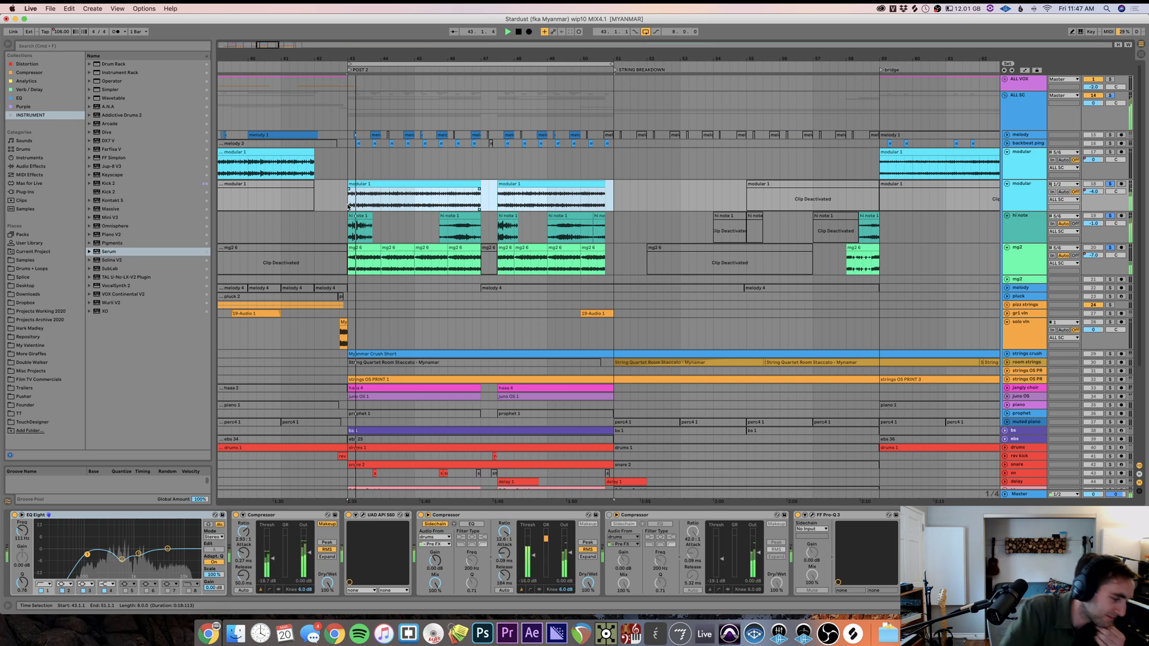
{"action": "left_click", "coordinate": [1110, 354]}
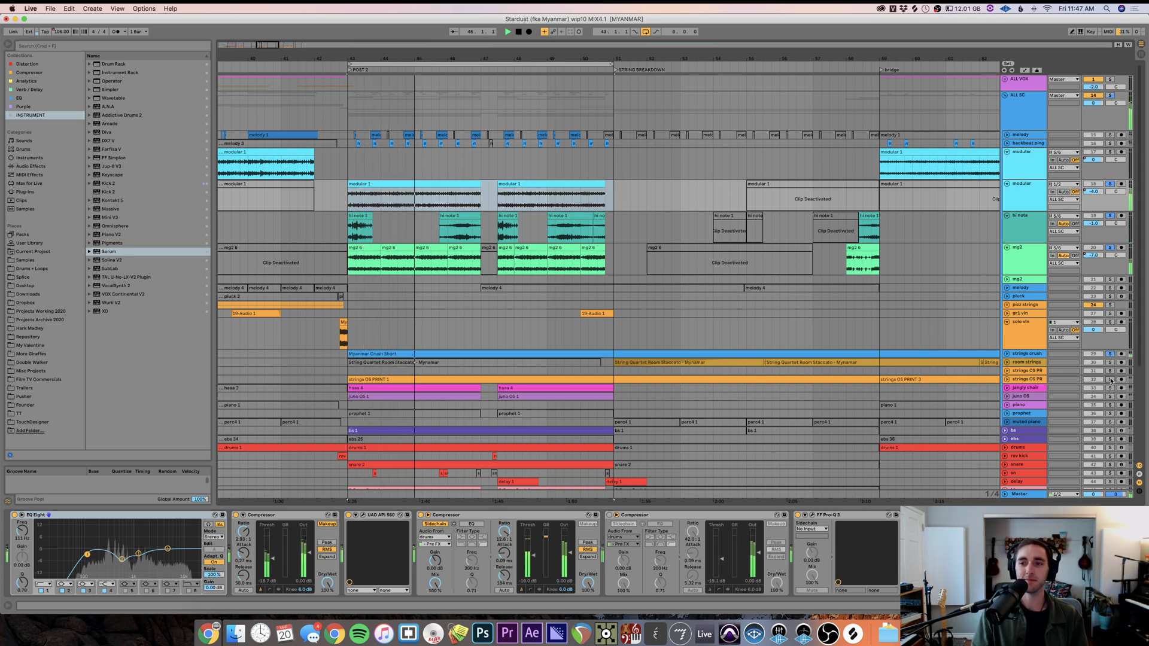
{"action": "left_click", "coordinate": [1110, 380]}
{"action": "left_click", "coordinate": [1111, 388]}
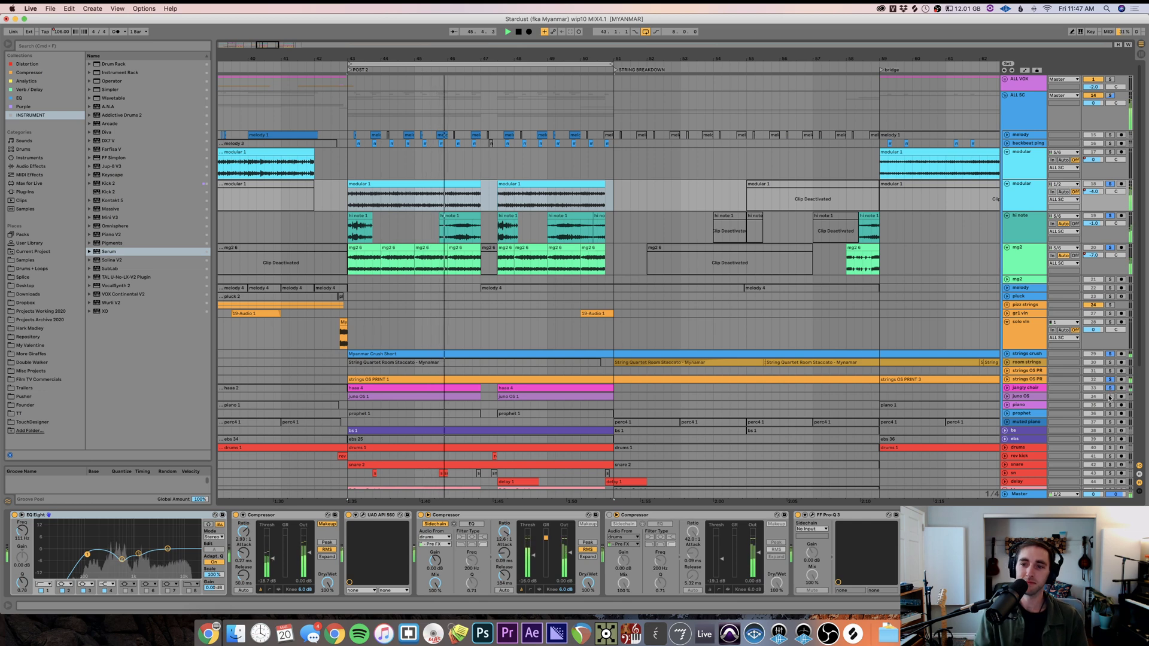
{"action": "left_click", "coordinate": [1110, 397]}
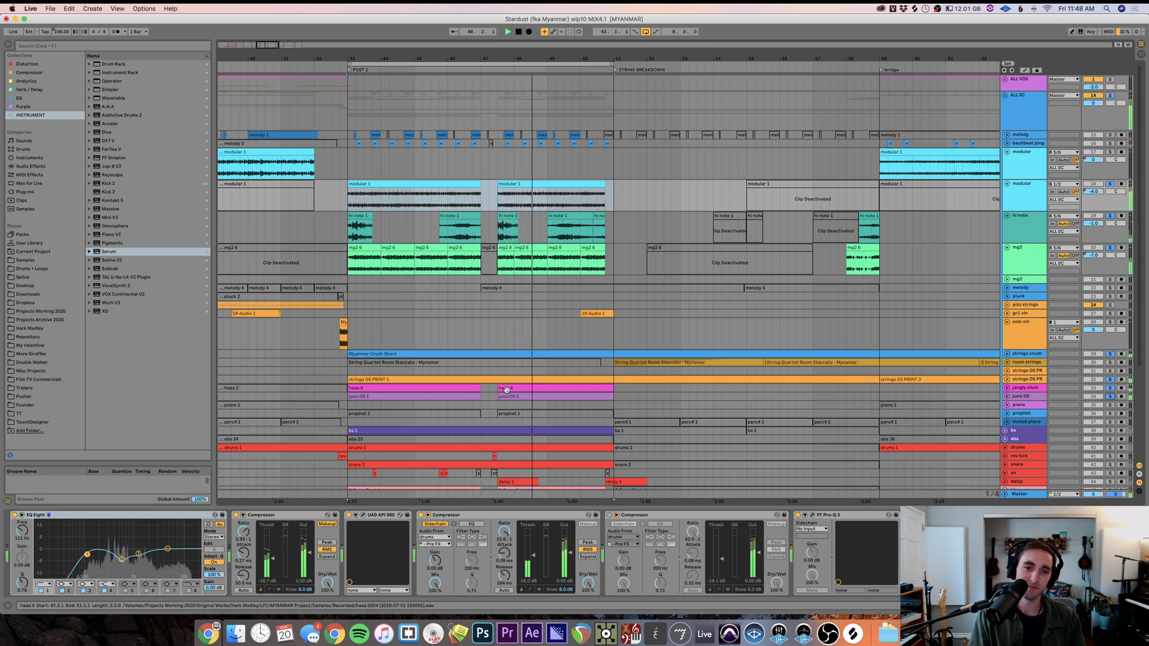
{"action": "left_click", "coordinate": [472, 411]}
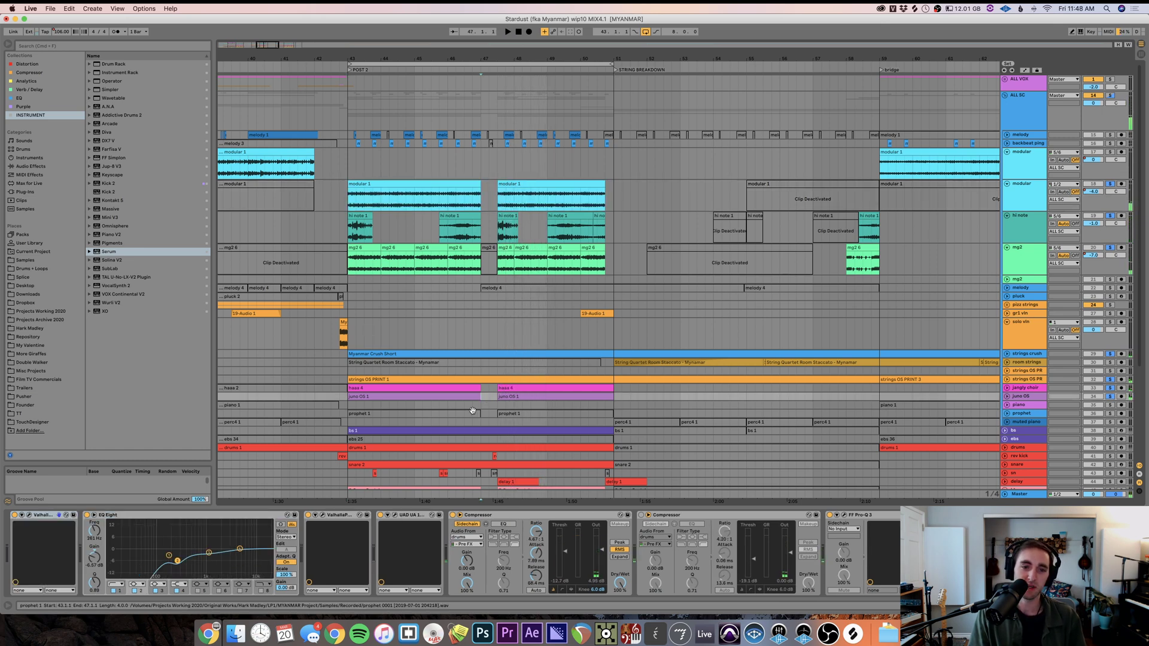
{"action": "key", "text": "space"}
- Solo and expand the gr1 vln track and play its first 19-Audio 1 clip in POST 1
{"action": "scroll", "coordinate": [738, 412], "scroll_direction": "left", "scroll_amount": 10}
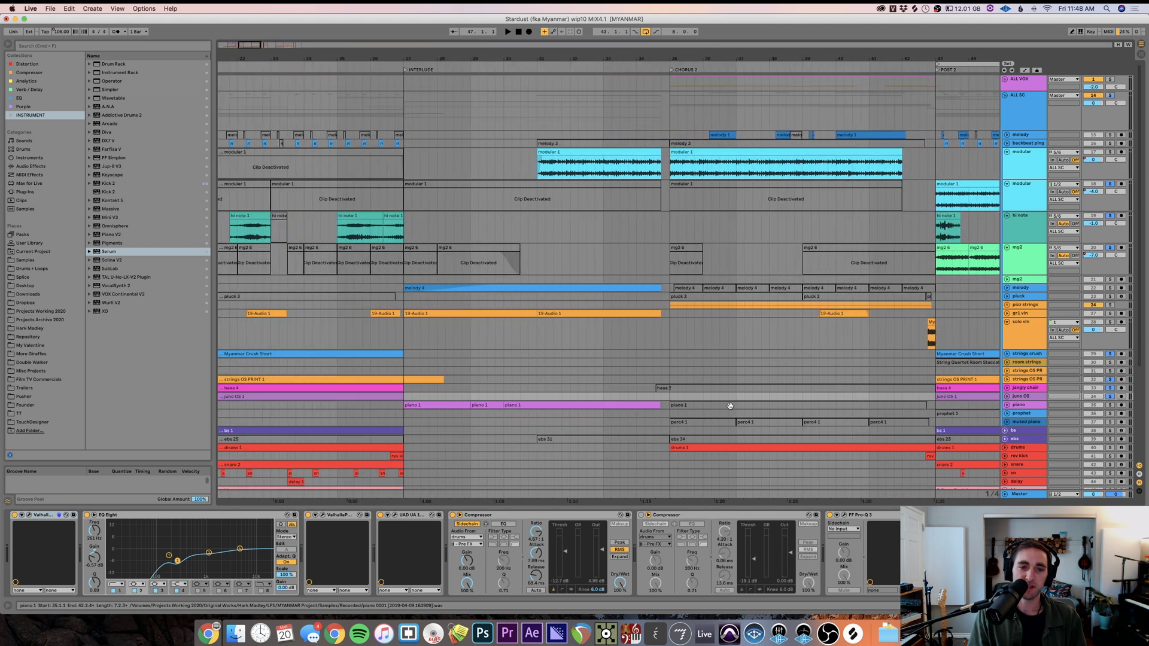
{"action": "left_click", "coordinate": [411, 371]}
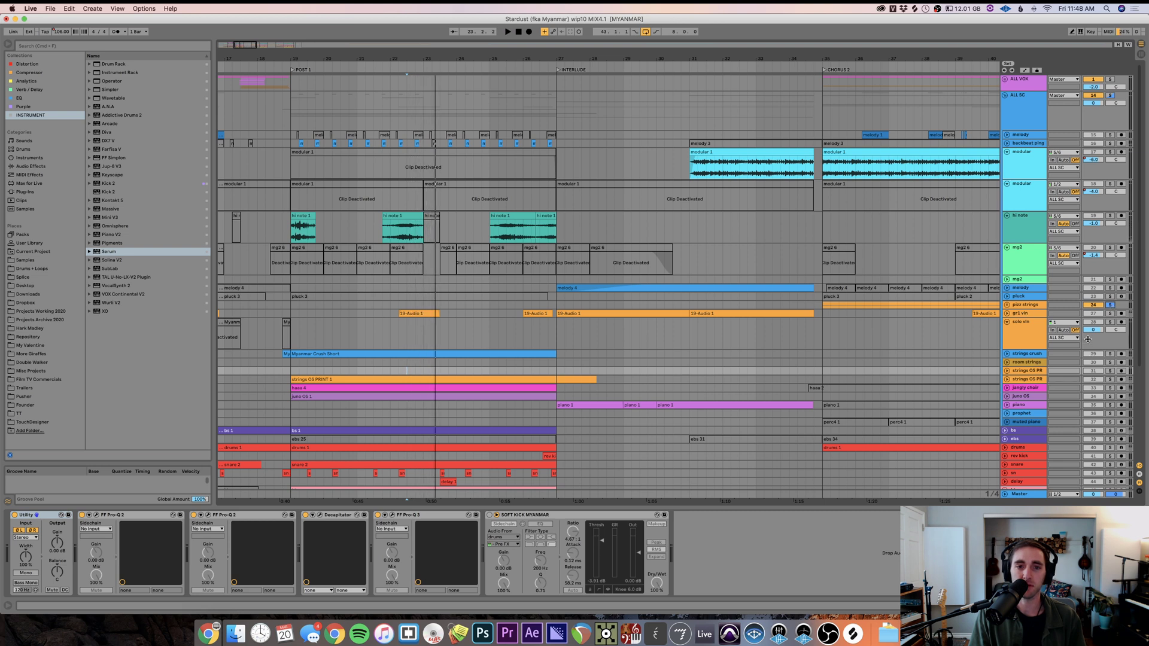
{"action": "key", "text": "space"}
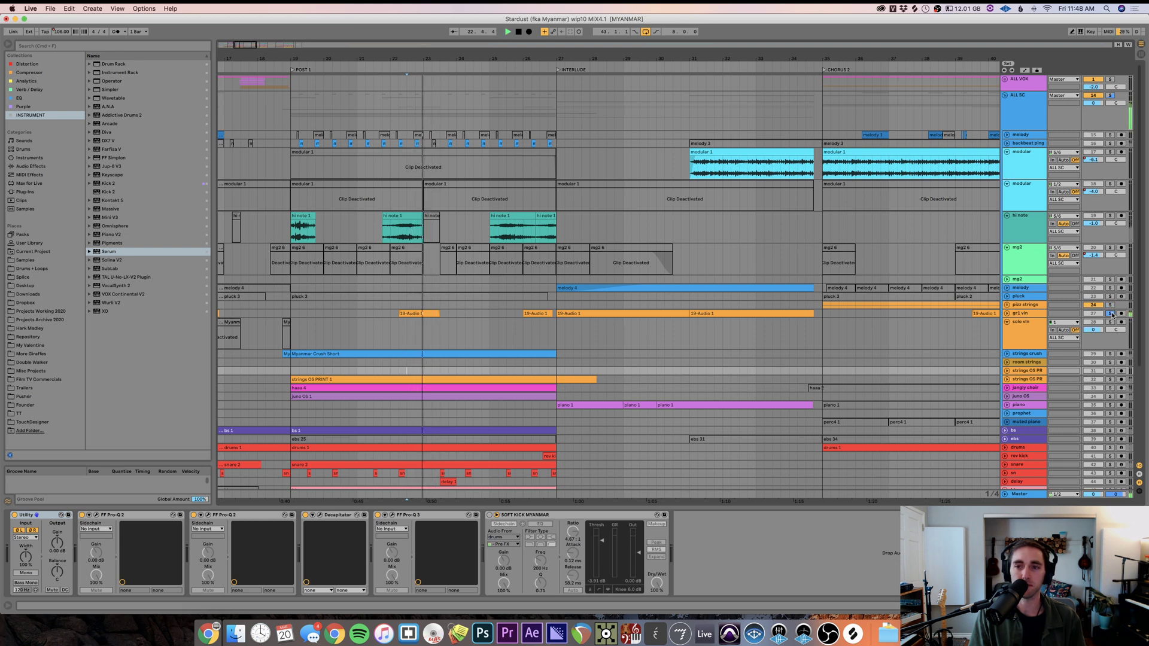
{"action": "left_click", "coordinate": [1109, 314]}
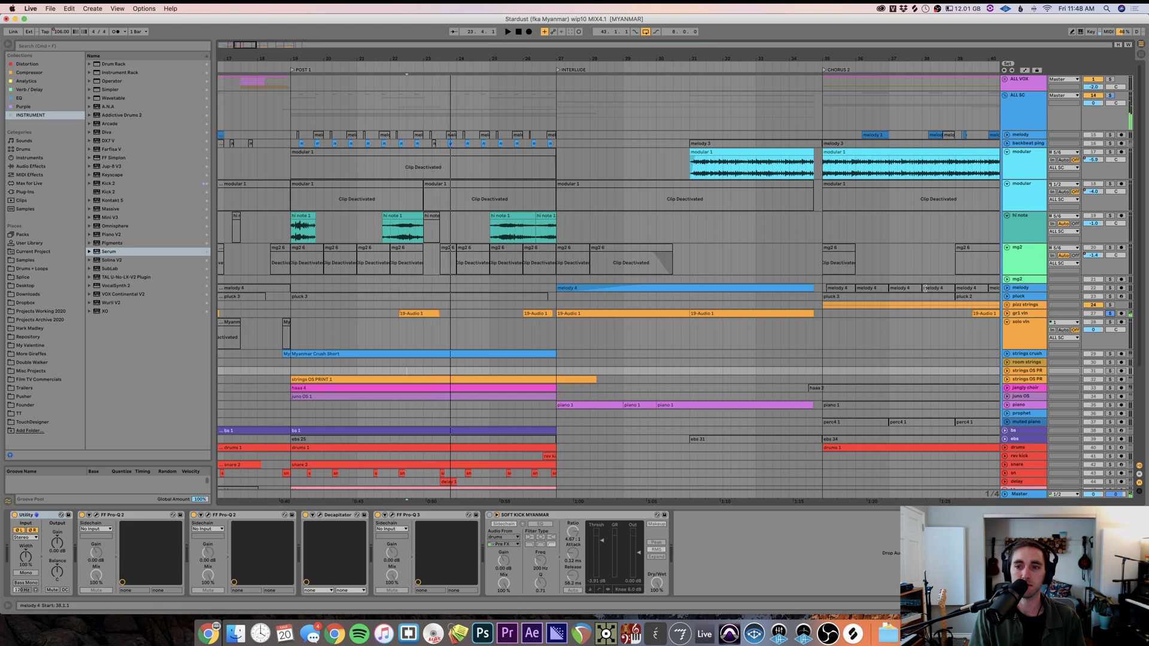
{"action": "left_click", "coordinate": [1006, 314]}
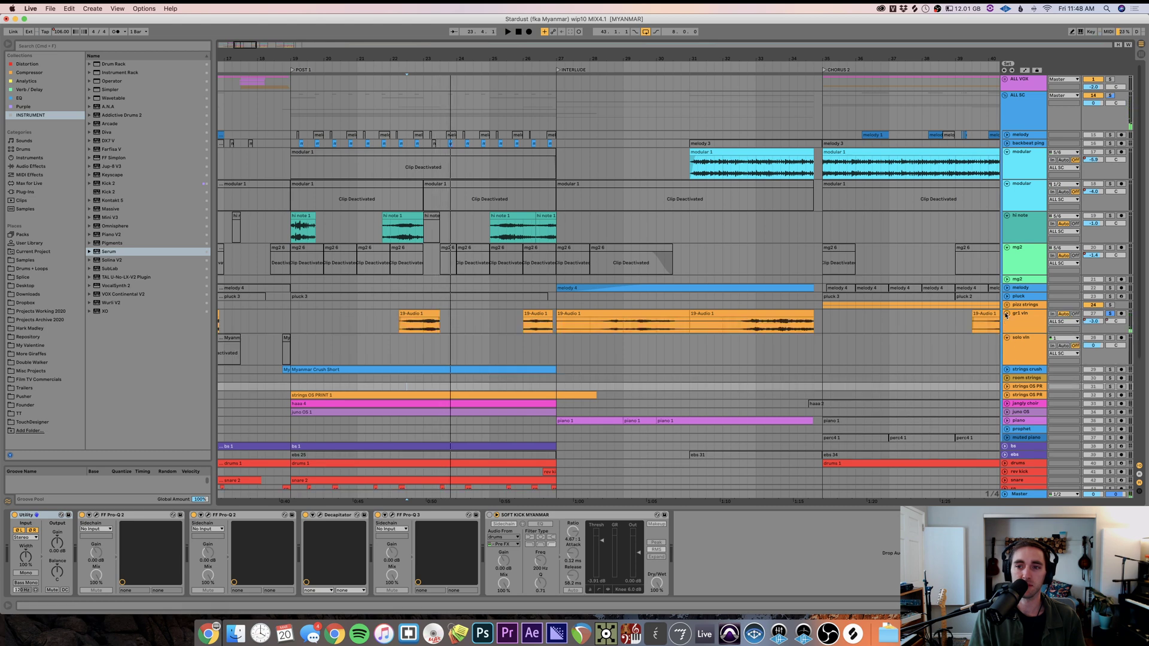
{"action": "left_click", "coordinate": [400, 326]}
- Expand the strings crush, room strings and both strings OS PR tracks and solo them together
{"action": "left_click", "coordinate": [1016, 395]}
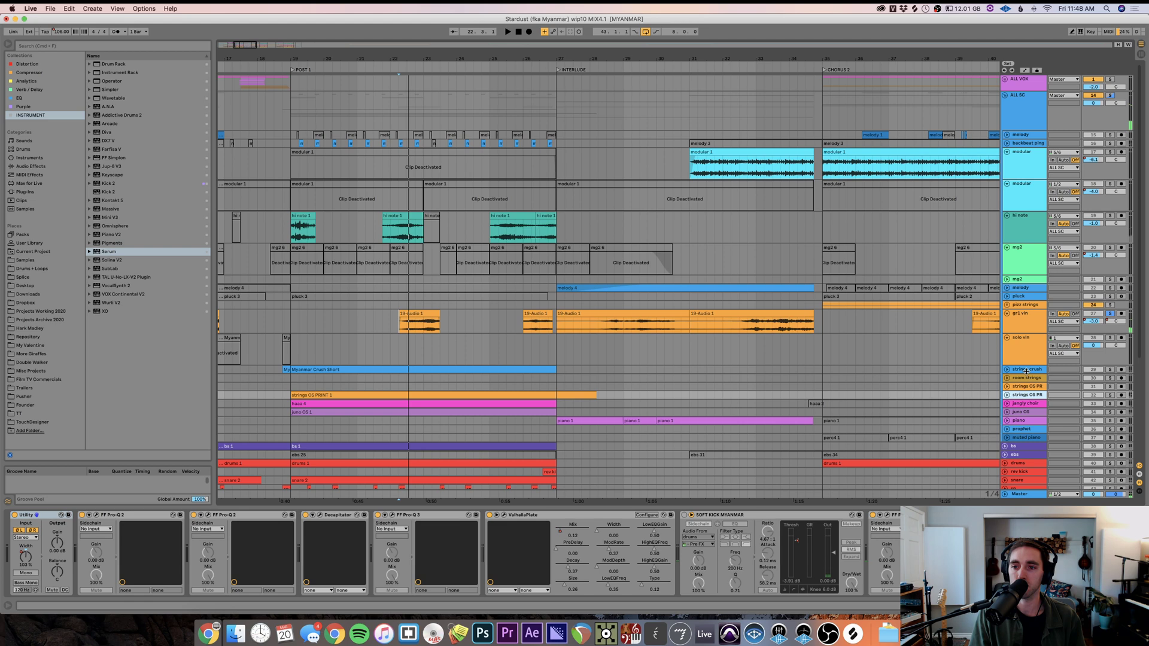
{"action": "left_click", "coordinate": [1026, 370]}
{"action": "left_click", "coordinate": [1023, 395], "text": "shift"}
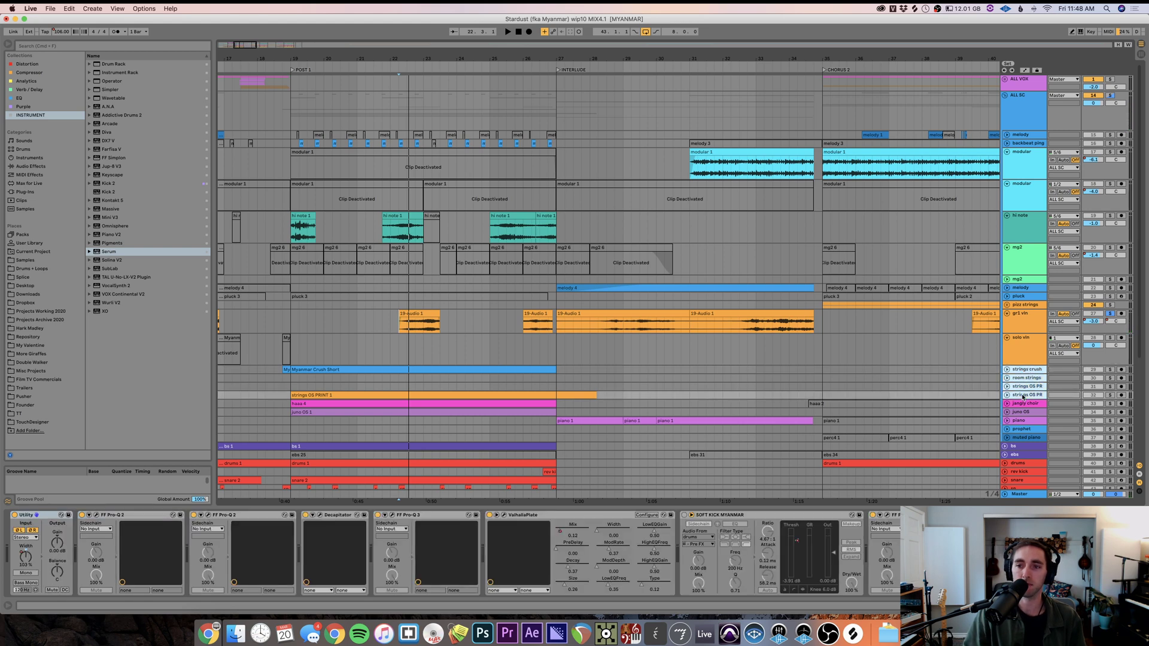
{"action": "key", "text": "u"}
{"action": "left_click", "coordinate": [1111, 370]}
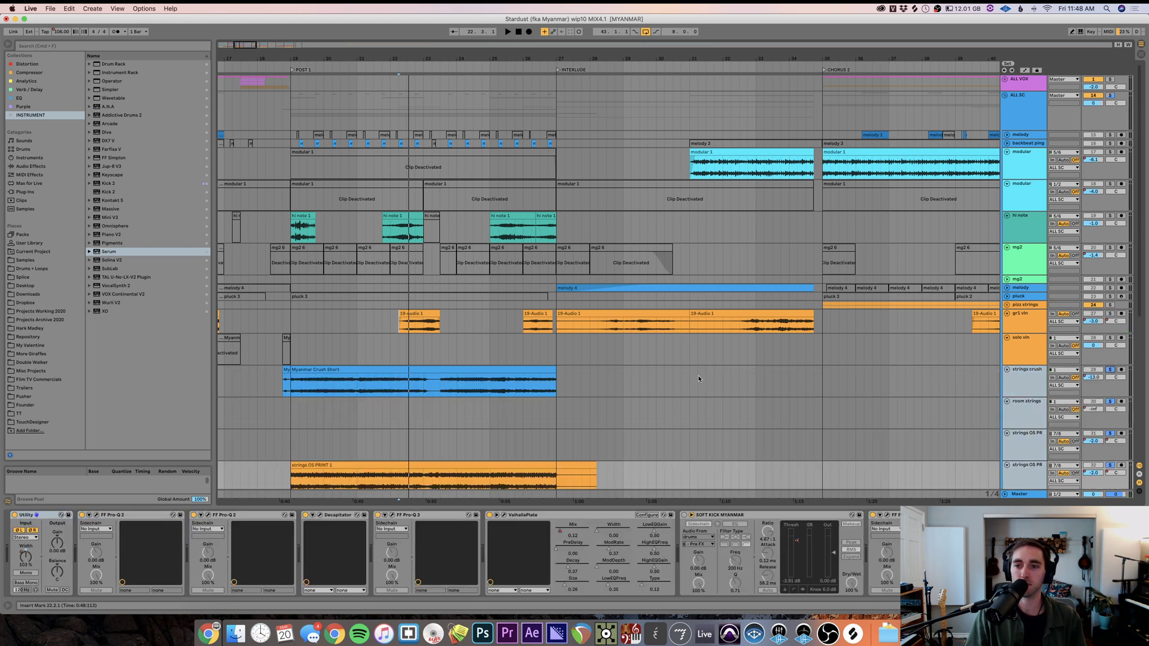
- Play the soloed string tracks from the middle of POST 1 and from bar 46 in POST 2
{"action": "scroll", "coordinate": [698, 376], "scroll_direction": "down", "scroll_amount": 4}
{"action": "key", "text": "space"}
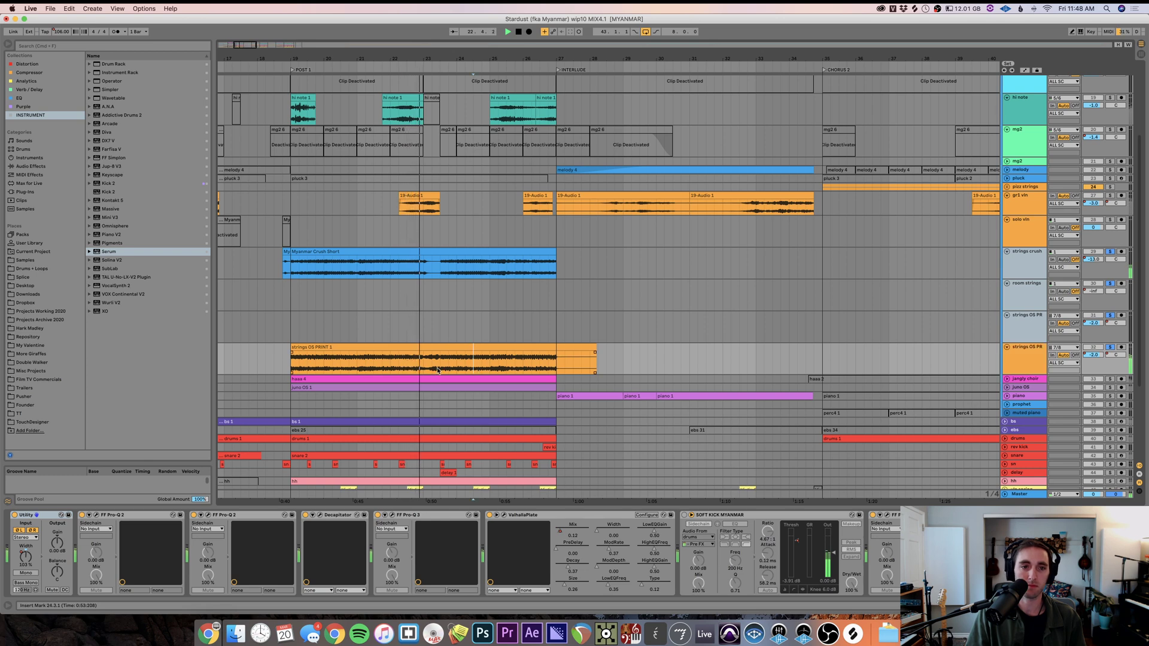
{"action": "left_click", "coordinate": [429, 369]}
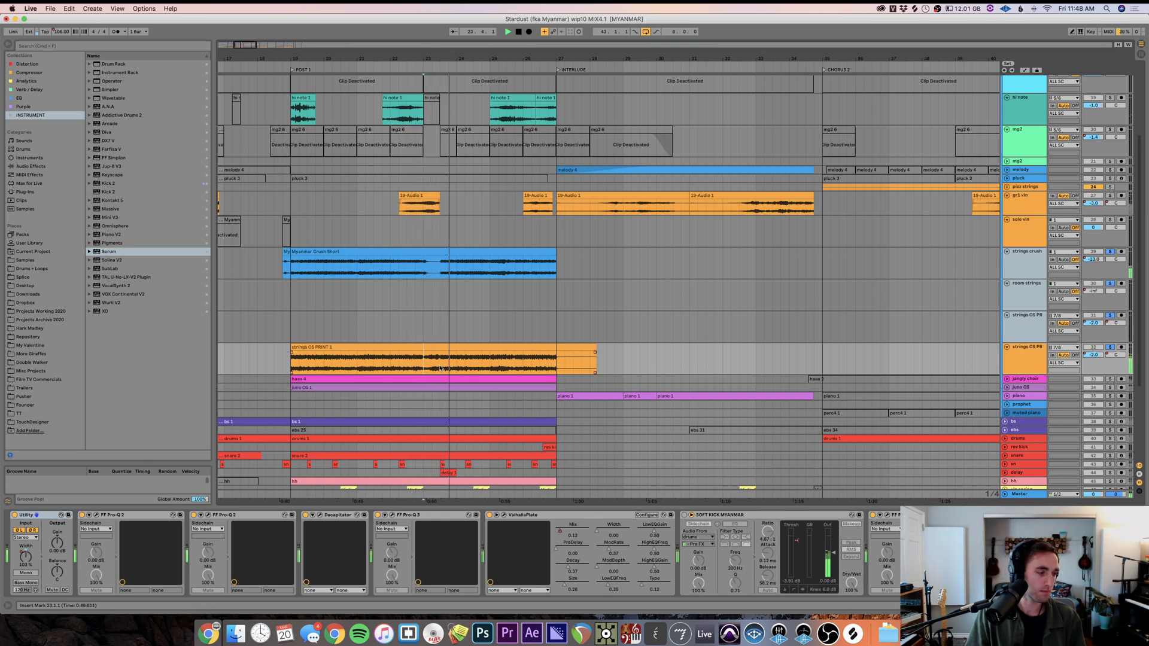
{"action": "scroll", "coordinate": [734, 281], "scroll_direction": "right", "scroll_amount": 10}
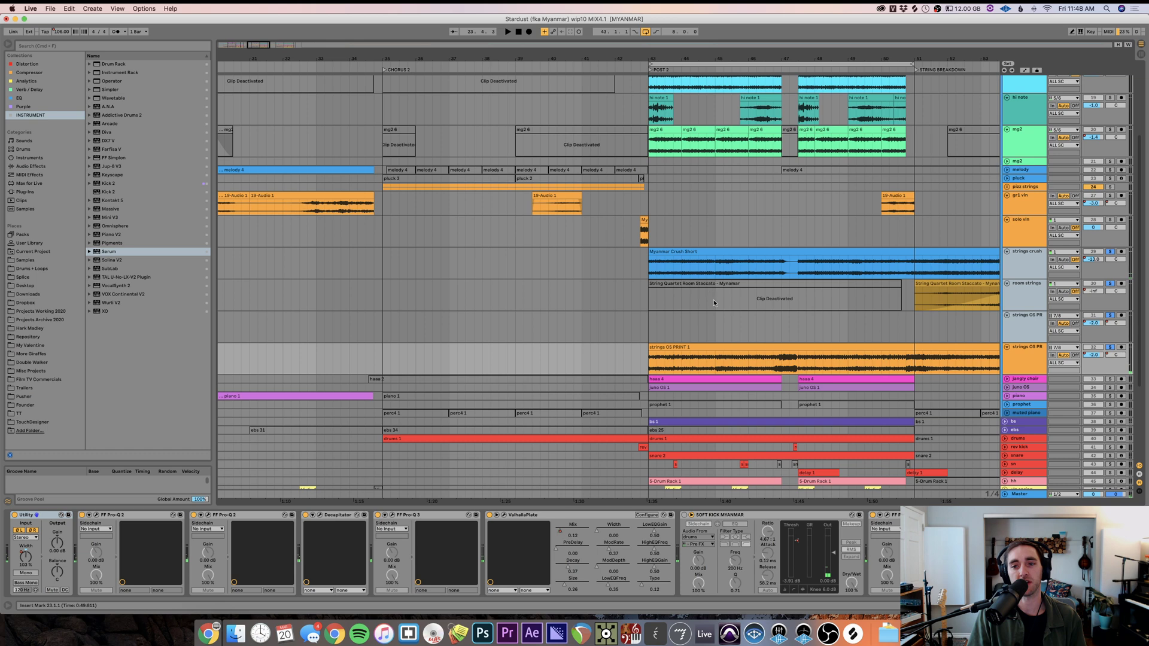
{"action": "left_click", "coordinate": [766, 370]}
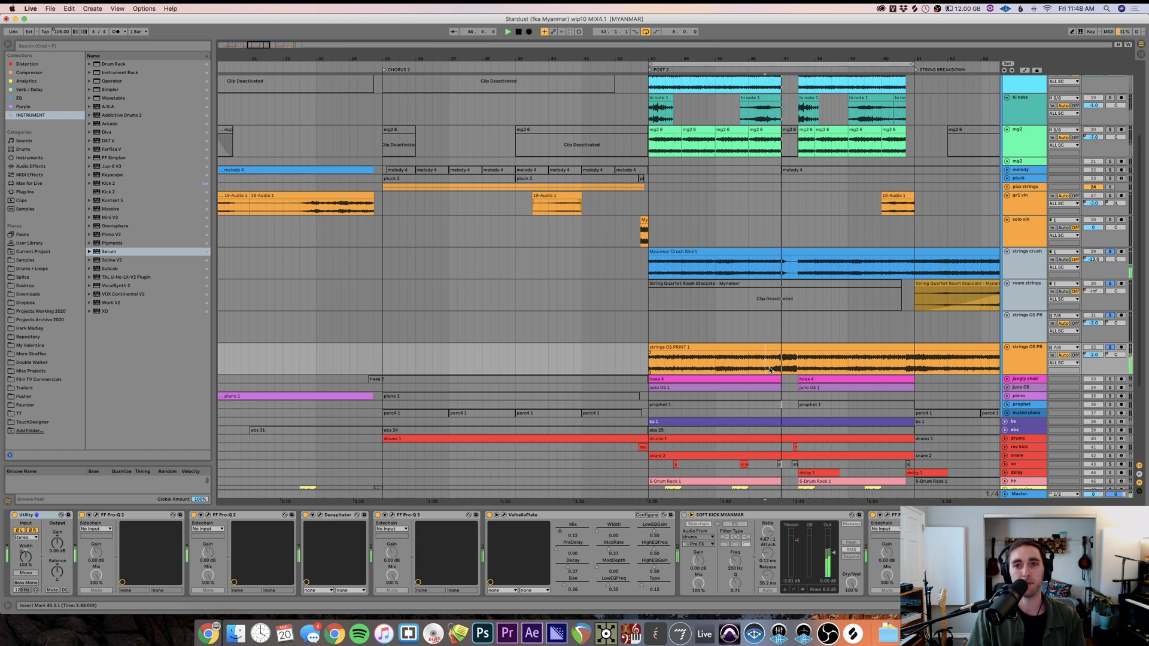
- Add gr1 vln to the soloed strings and play them from STRING BREAKDOWN through the bridge and POST 3
{"action": "scroll", "coordinate": [770, 370], "scroll_direction": "right", "scroll_amount": 10}
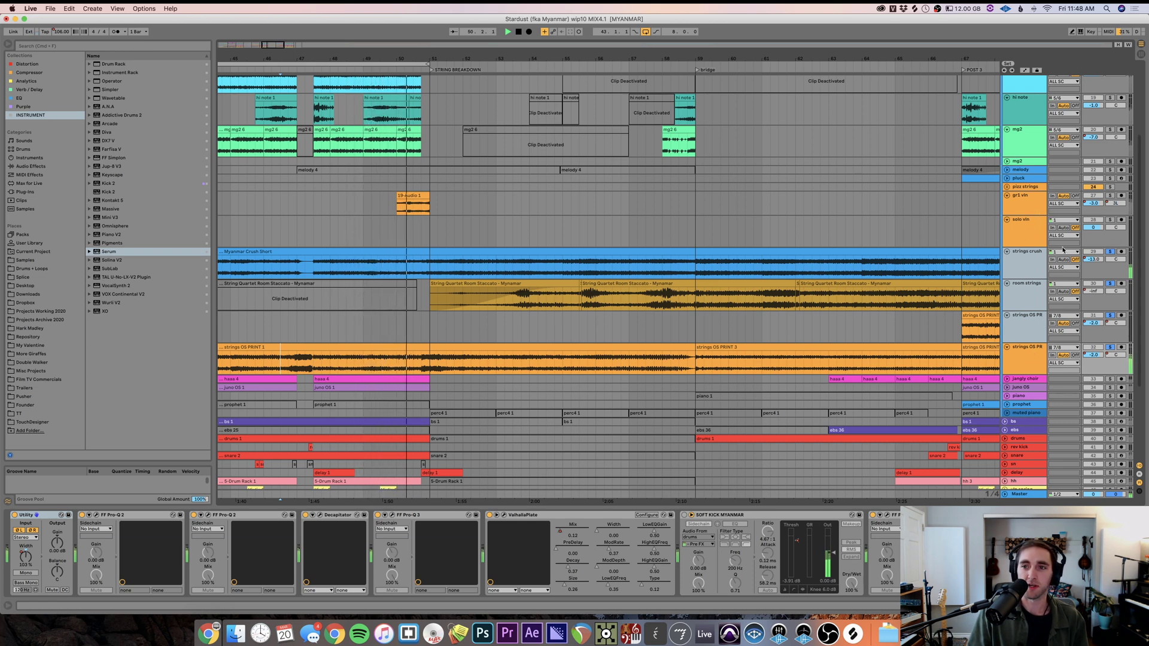
{"action": "left_click", "coordinate": [1110, 196]}
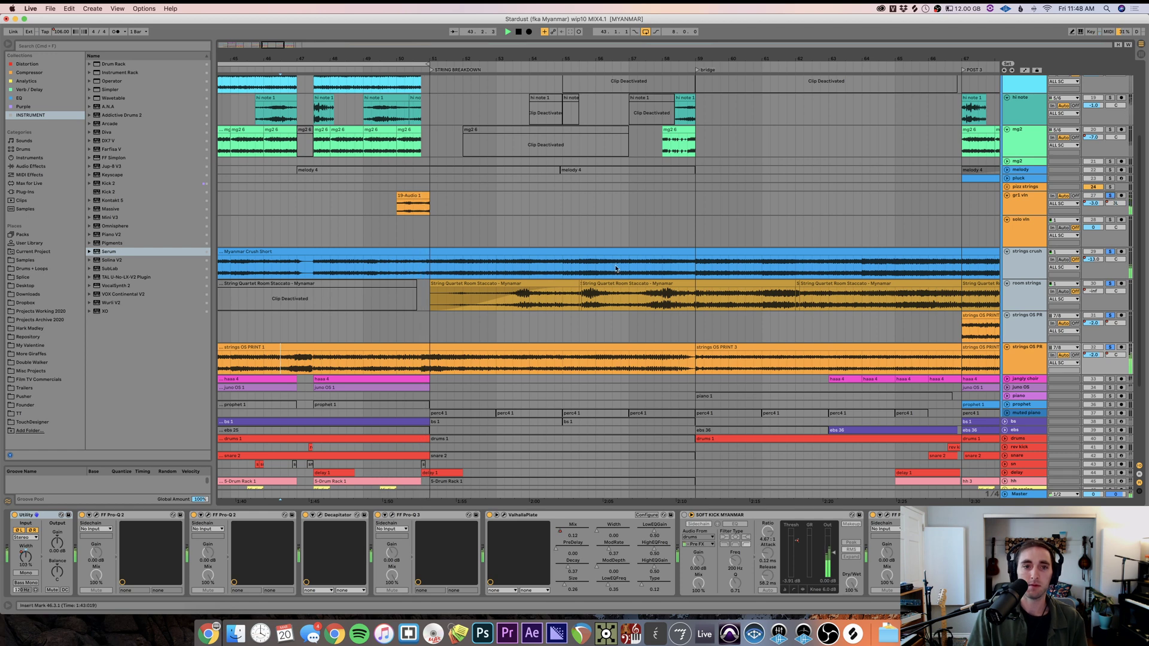
{"action": "left_click", "coordinate": [429, 236]}
{"action": "key", "text": "space"}
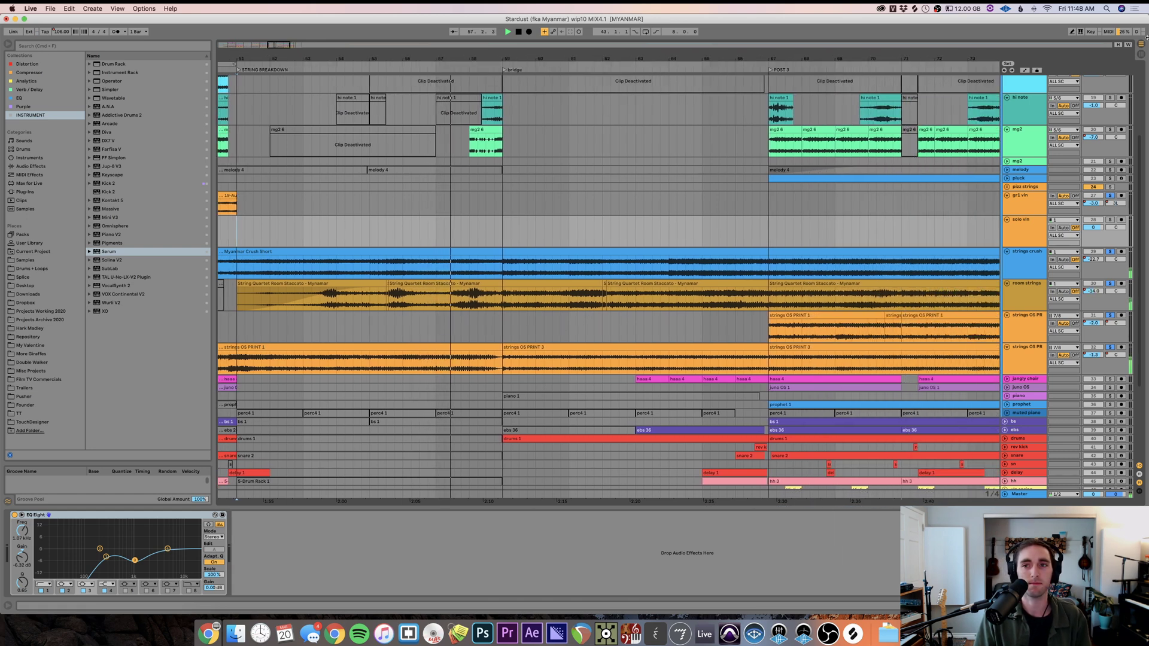
{"action": "scroll", "coordinate": [715, 191], "scroll_direction": "up", "scroll_amount": 4}
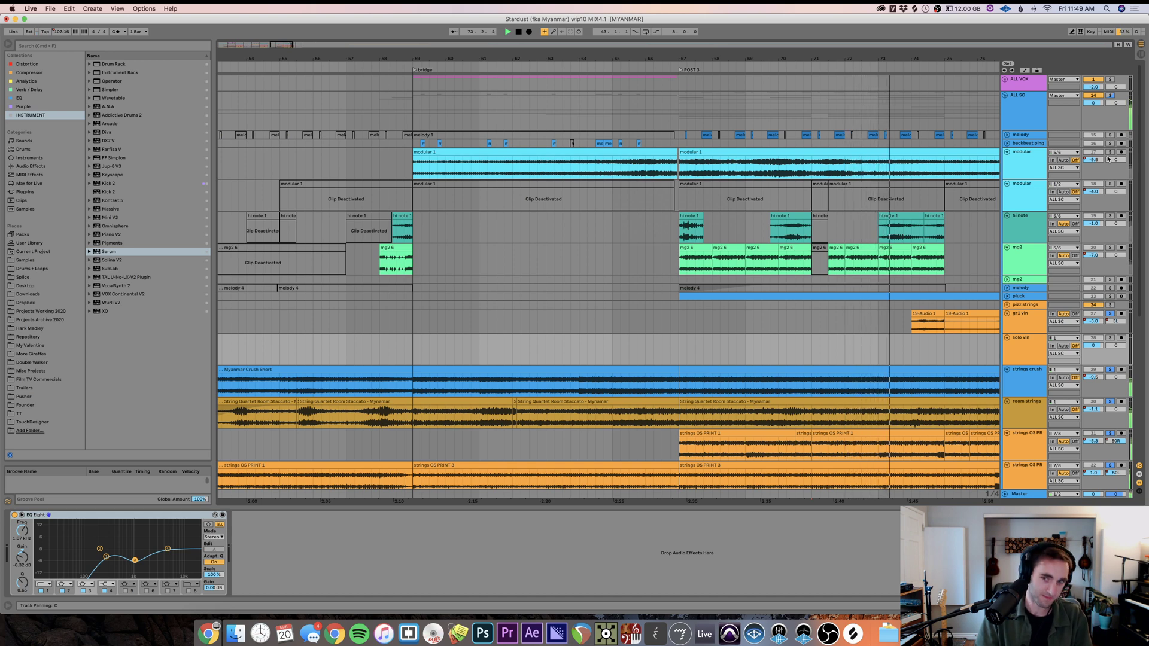
{"action": "scroll", "coordinate": [851, 353], "scroll_direction": "right", "scroll_amount": 8}
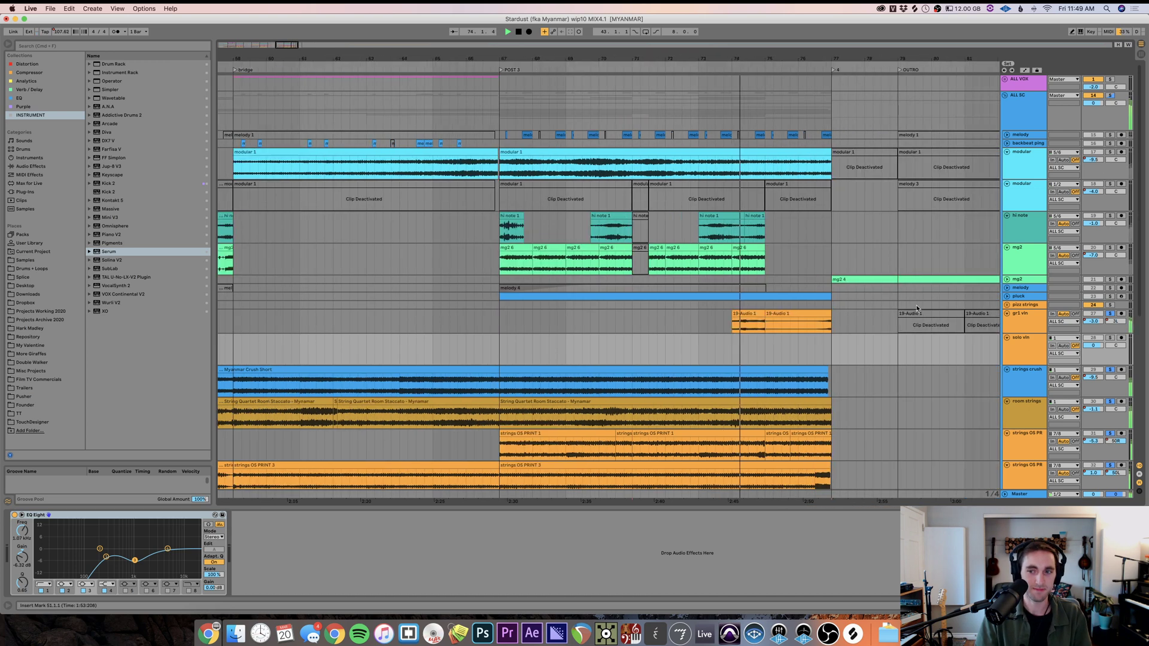
{"action": "scroll", "coordinate": [851, 353], "scroll_direction": "right", "scroll_amount": 3}
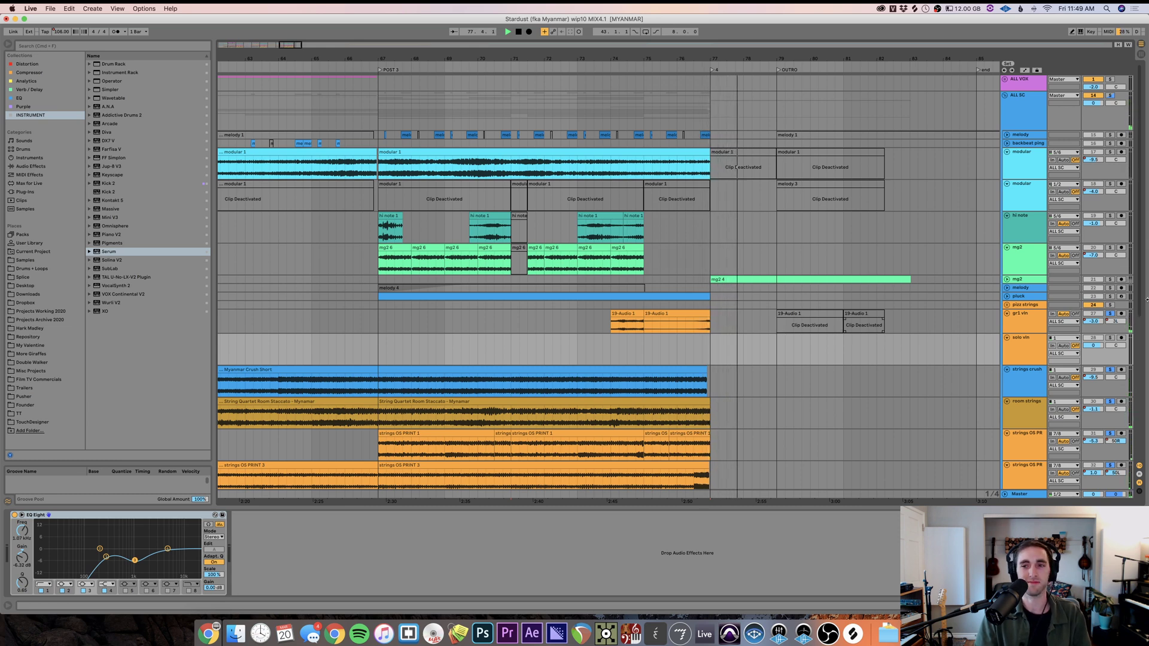
- Expand, solo and enlarge the mg2 track holding the ending clip, and play that clip from bar 77
{"action": "left_click", "coordinate": [1008, 280]}
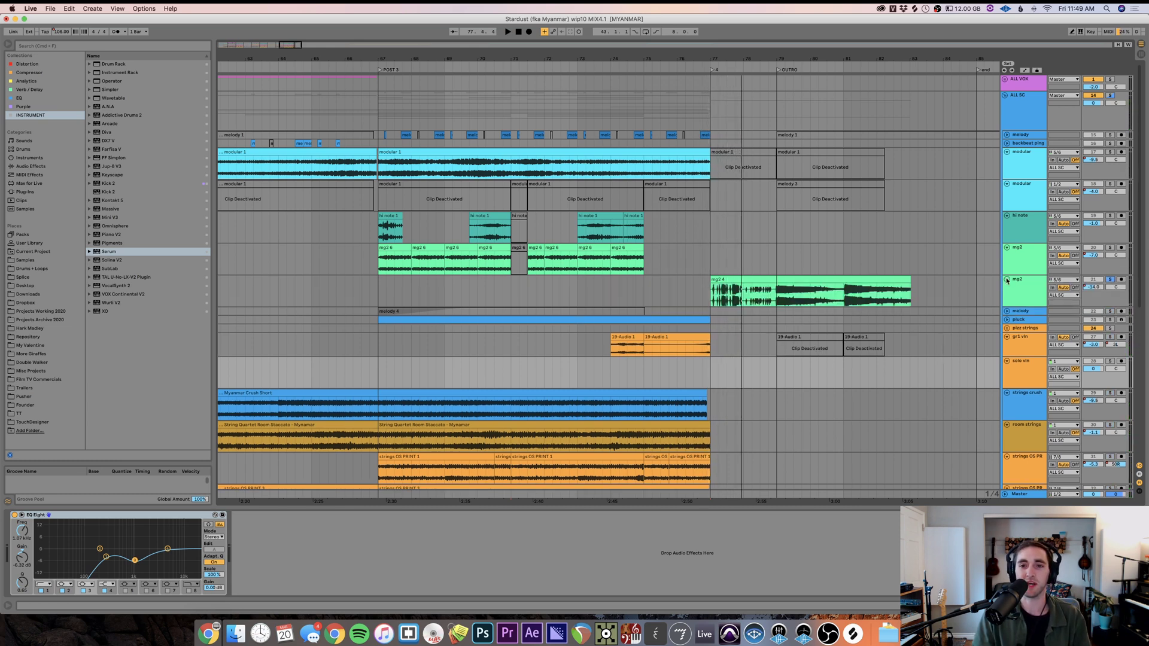
{"action": "left_click", "coordinate": [703, 300]}
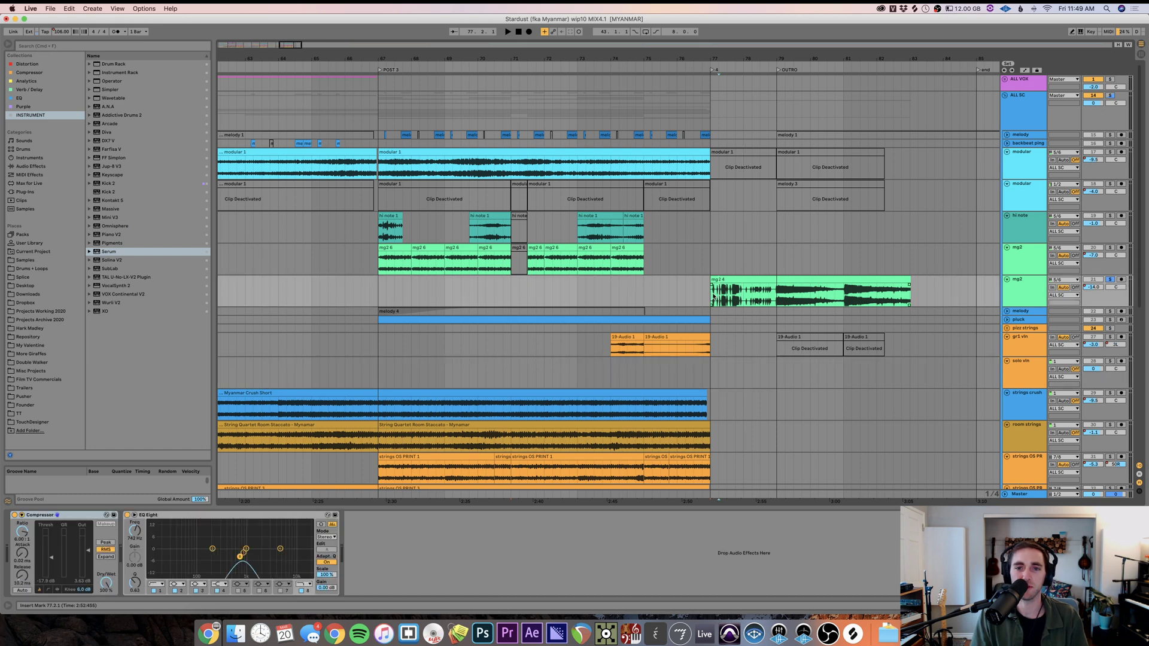
{"action": "scroll", "coordinate": [712, 298], "scroll_direction": "up", "scroll_amount": 5}
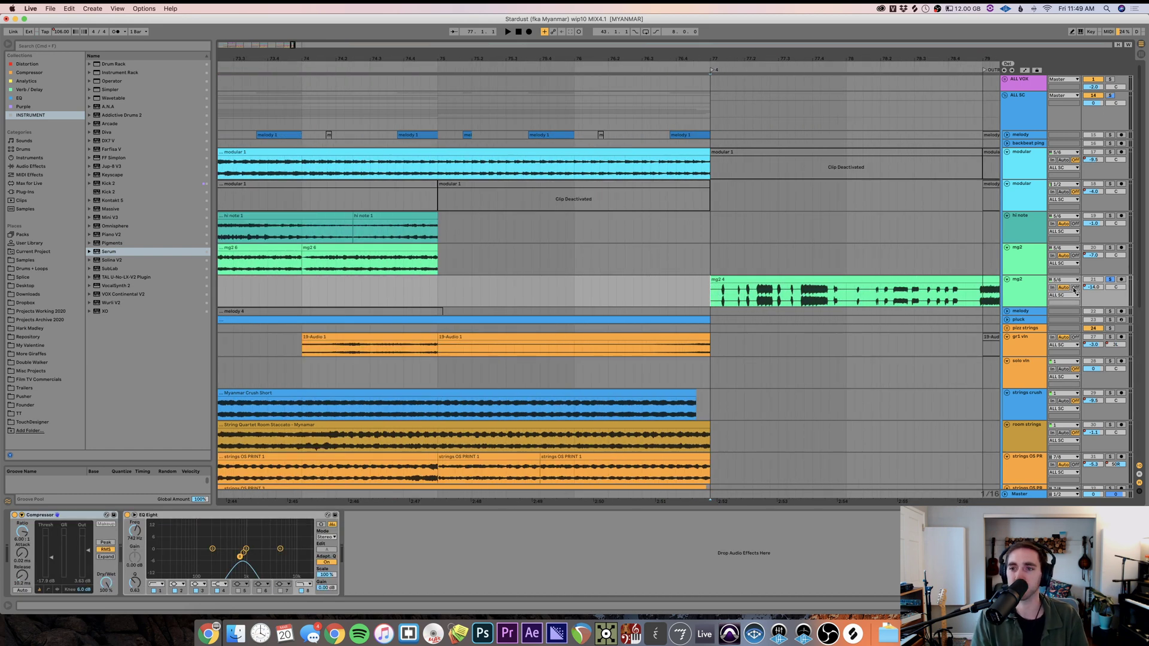
{"action": "left_click_drag", "start_coordinate": [1027, 305], "coordinate": [1028, 344]}
{"action": "key", "text": "space"}
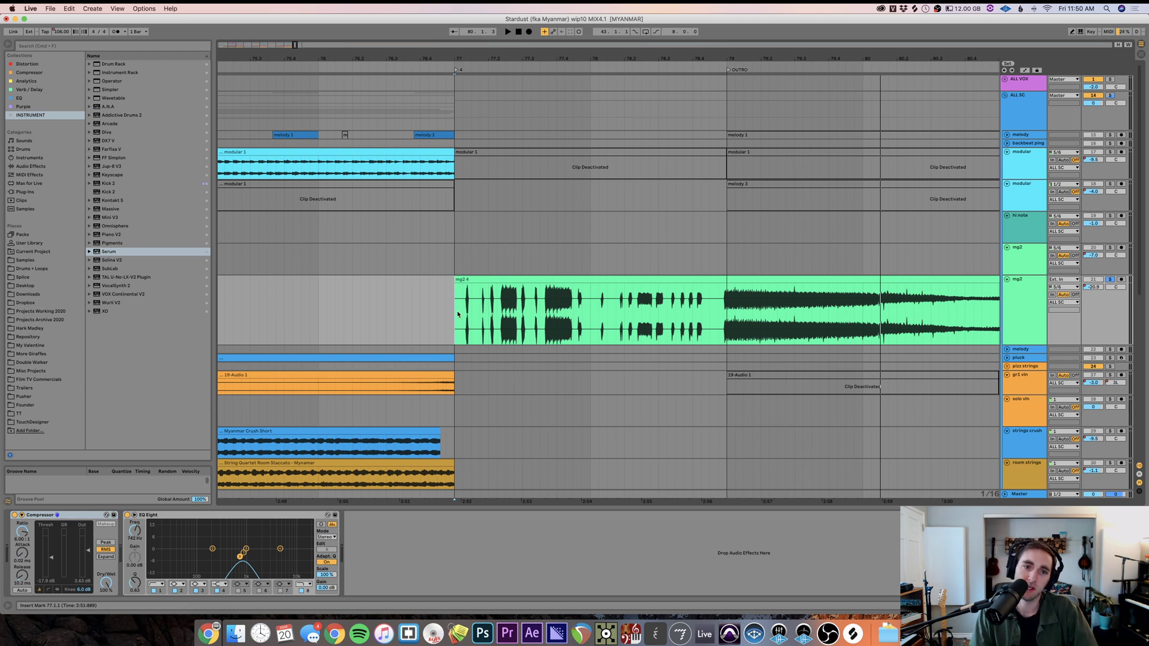
{"action": "key", "text": "space"}
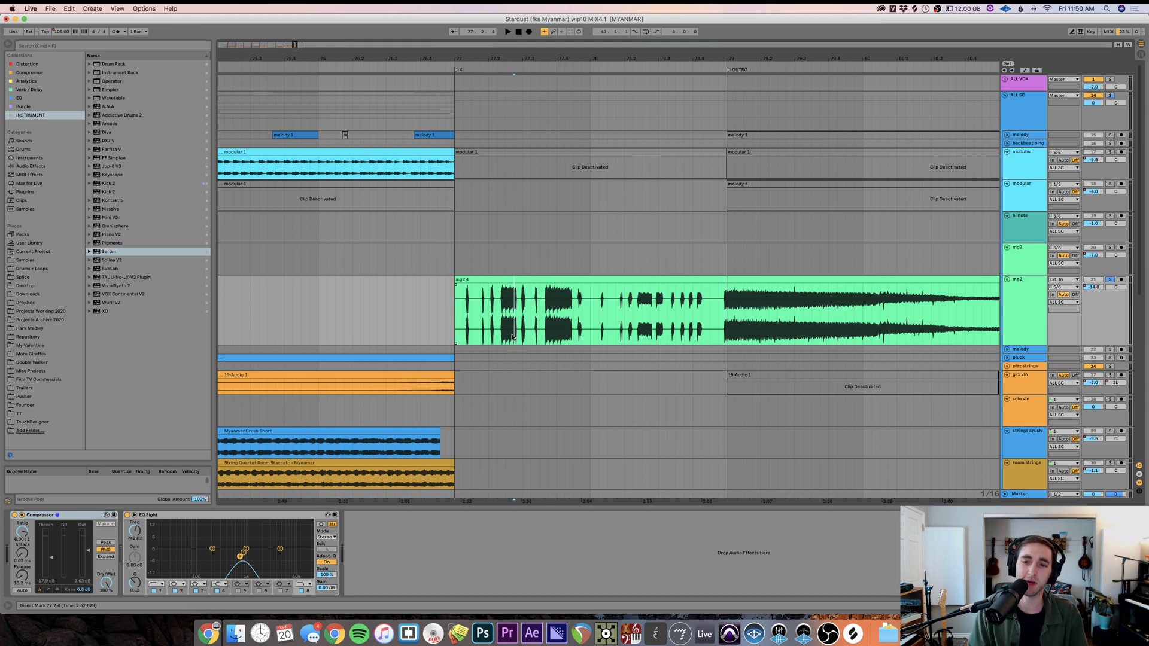
- Play the soloed mg2 clip from the start of the OUTRO section
{"action": "key", "text": "minus"}
{"action": "key", "text": "minus"}
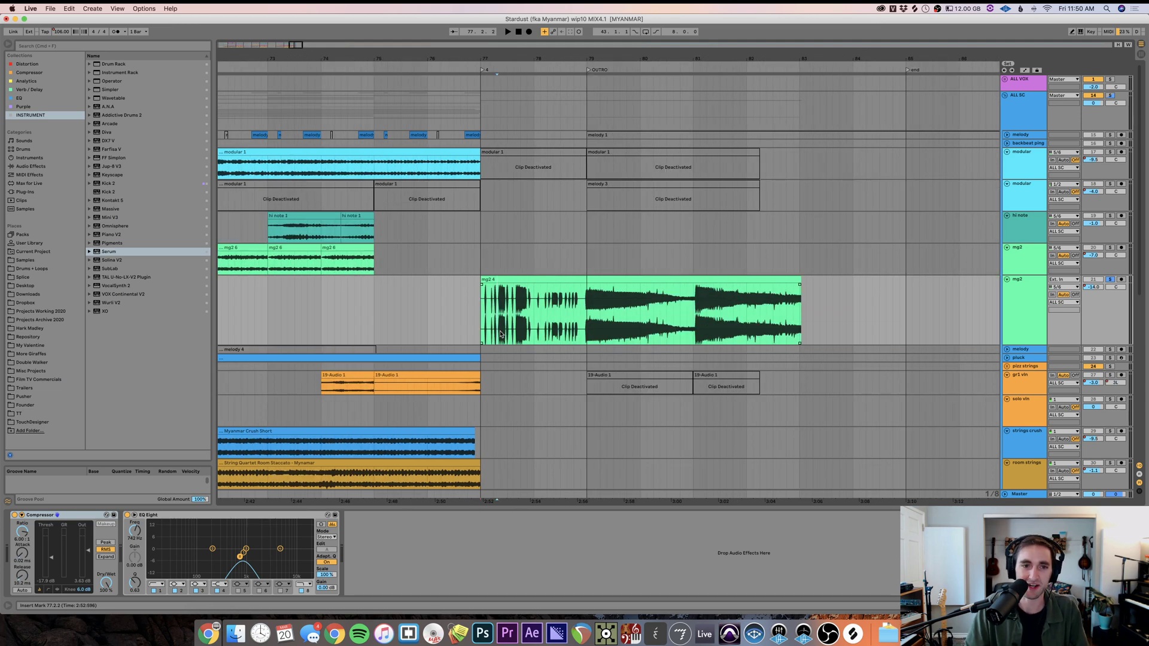
{"action": "key", "text": "minus"}
{"action": "key", "text": "minus"}
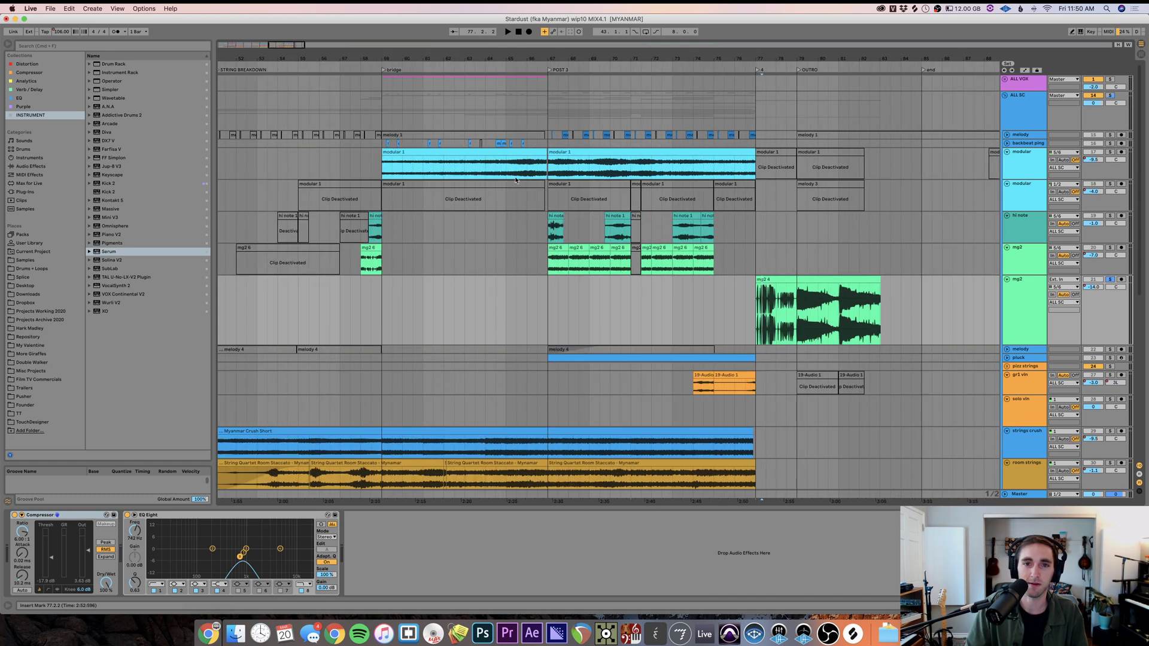
{"action": "left_click", "coordinate": [799, 318]}
{"action": "key", "text": "space"}
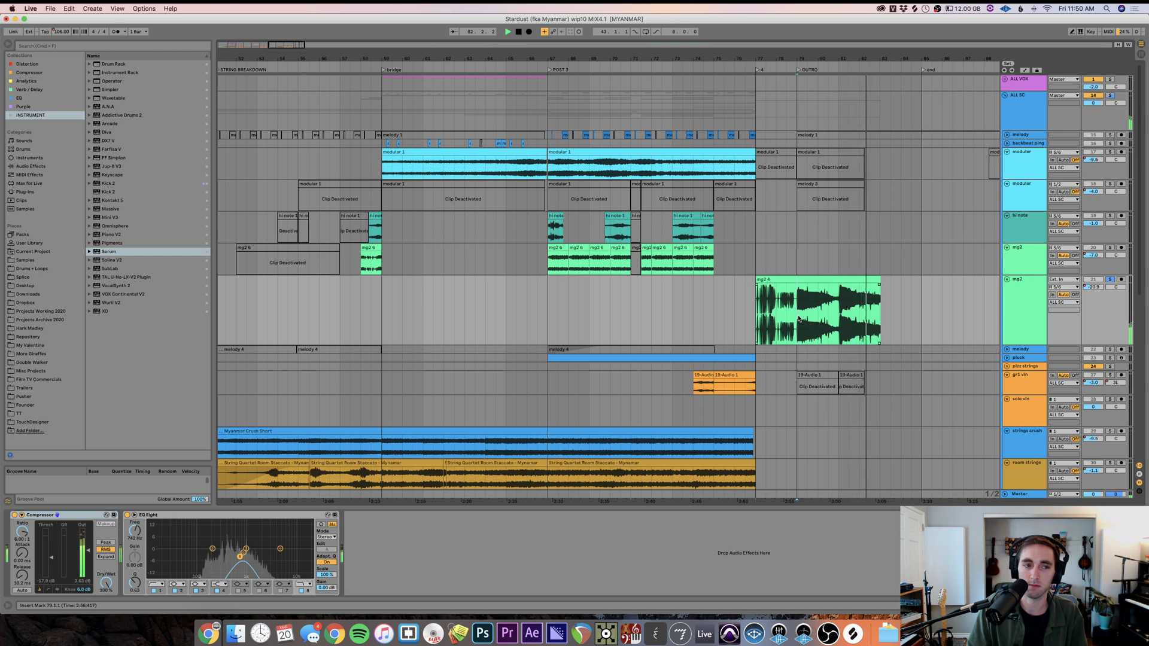
- Save the current set and open Tomato Soup wip10 MIX5.als from the TOMATO SOUP Project folder
{"action": "left_click", "coordinate": [30, 328]}
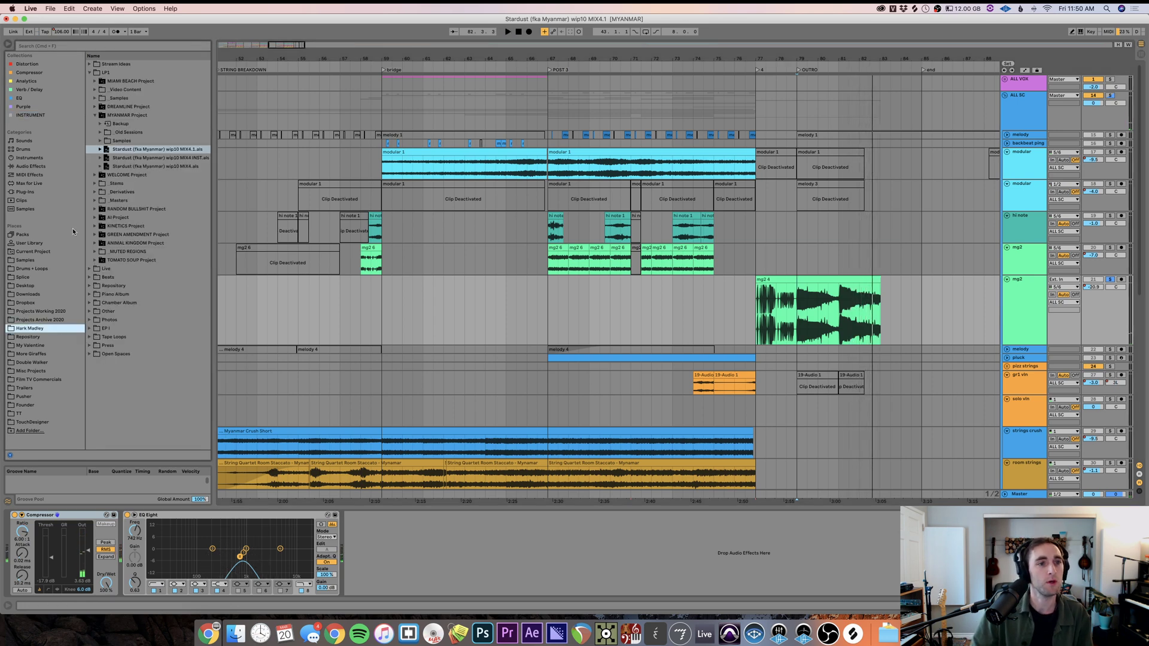
{"action": "key", "text": "super+s"}
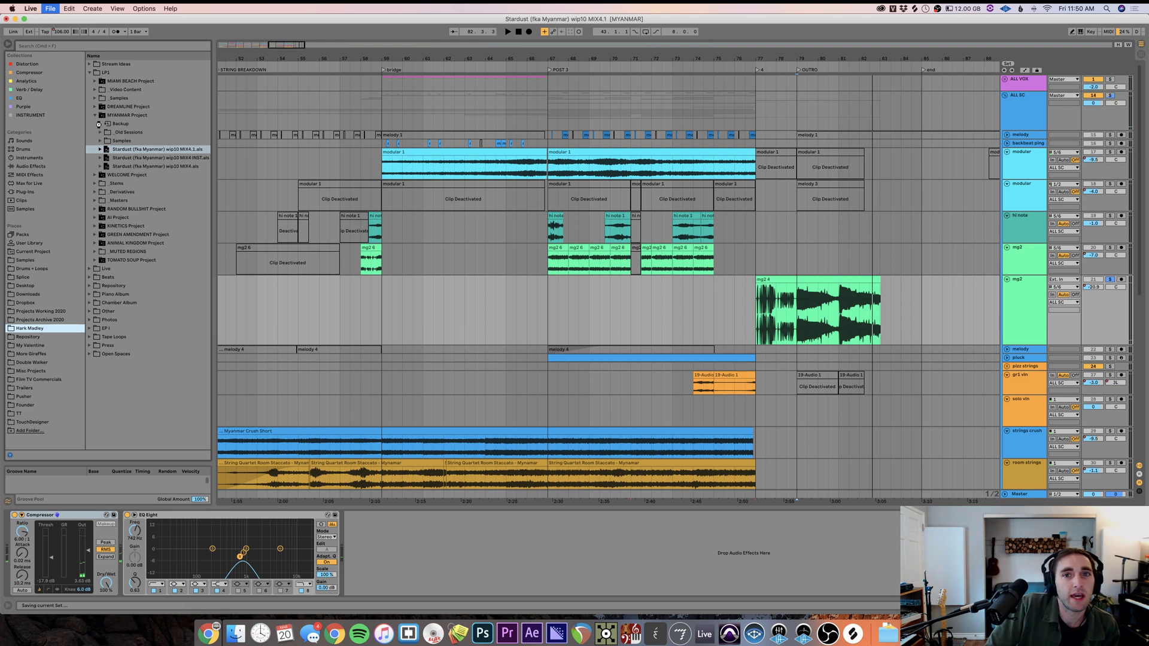
{"action": "left_click", "coordinate": [95, 260]}
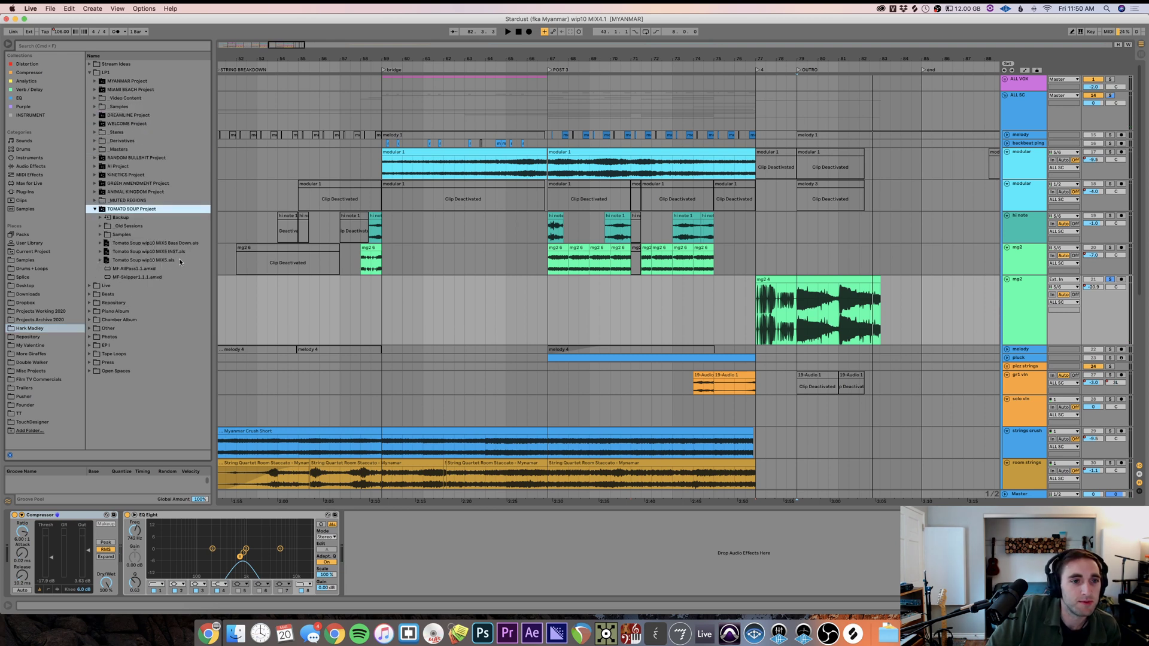
{"action": "double_click", "coordinate": [180, 260]}
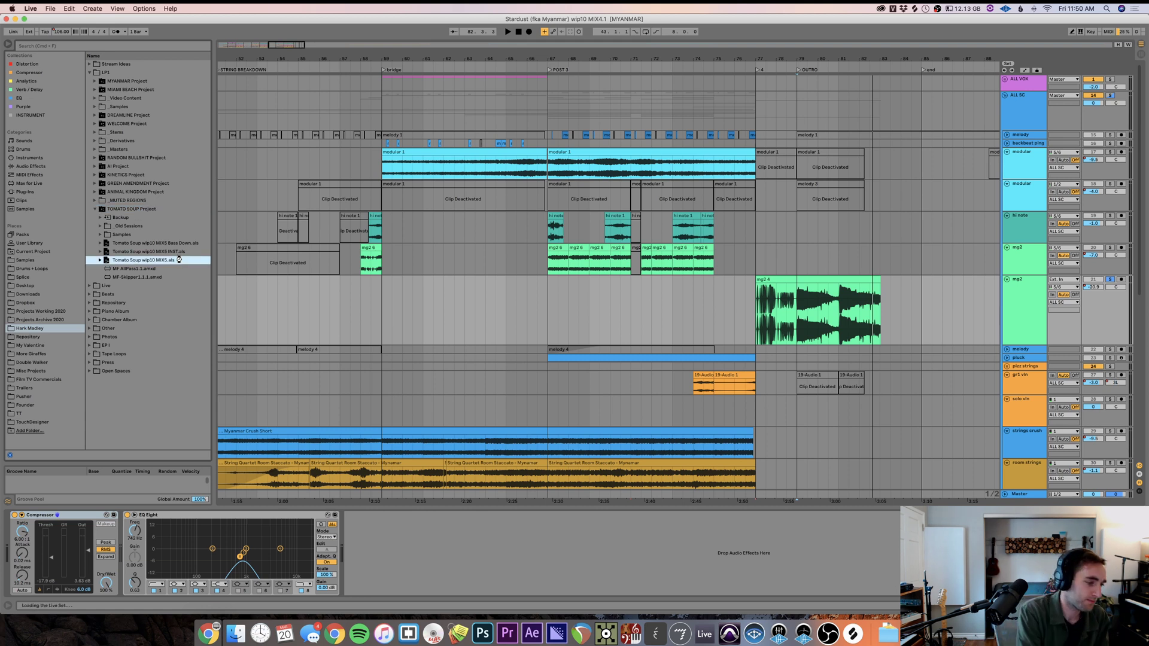
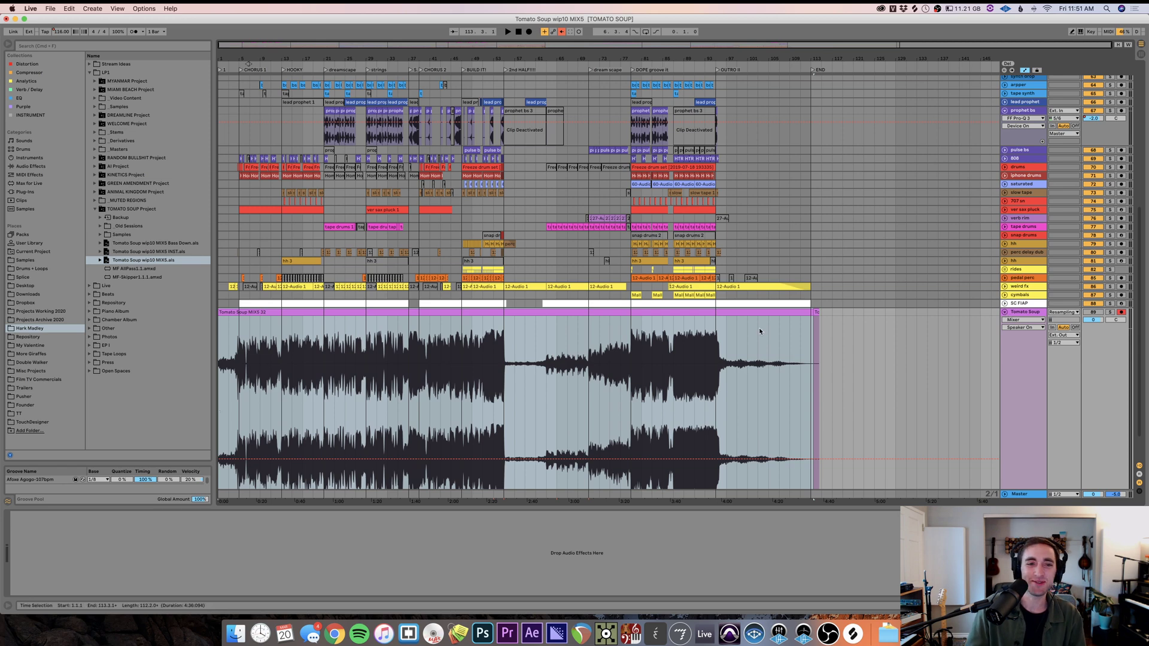
- Disarm the Tomato Soup resampling track below the SC track and collapse it
{"action": "scroll", "coordinate": [778, 330], "scroll_direction": "down", "scroll_amount": 2}
{"action": "left_click", "coordinate": [1123, 274]}
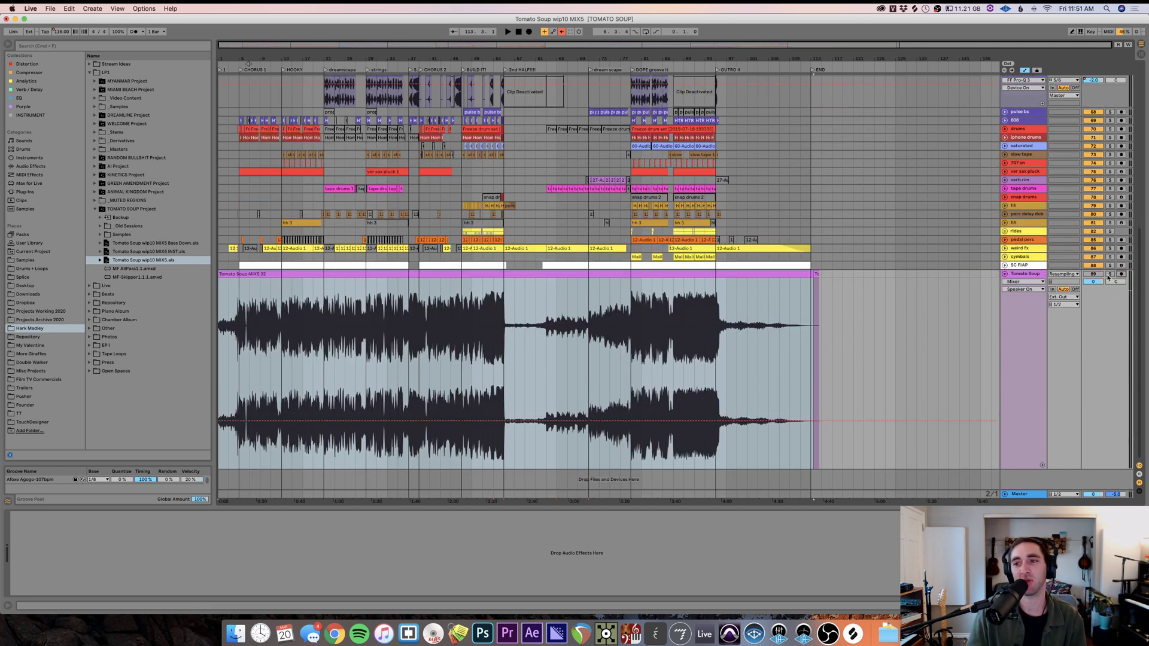
{"action": "left_click", "coordinate": [1005, 275]}
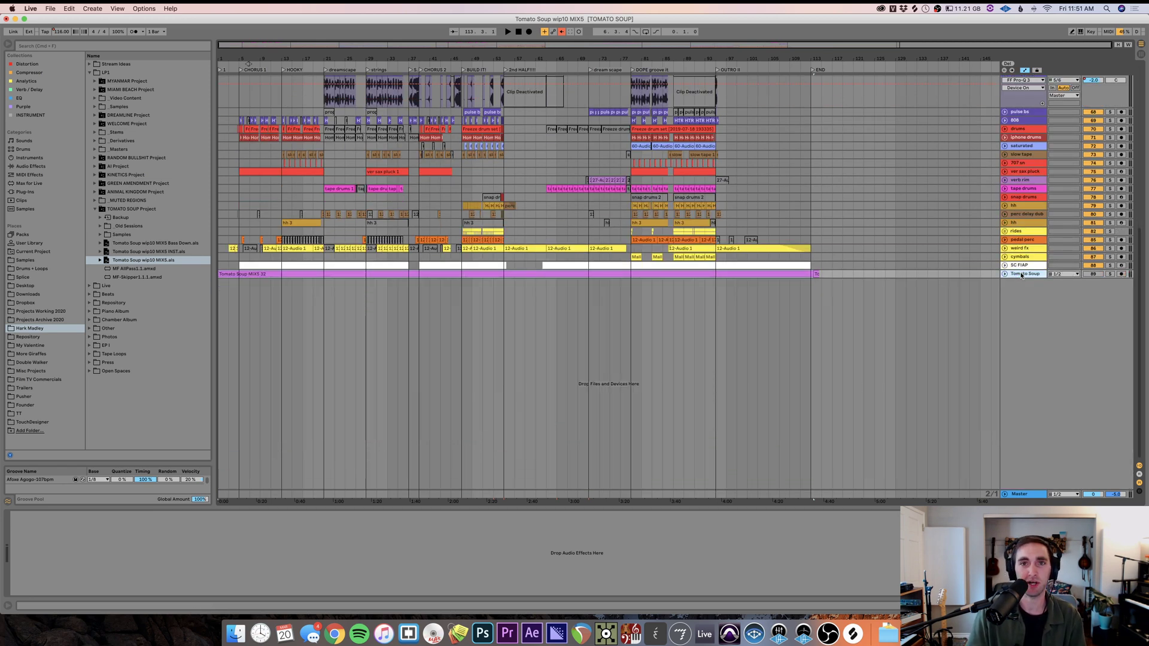
{"action": "left_click", "coordinate": [1022, 275]}
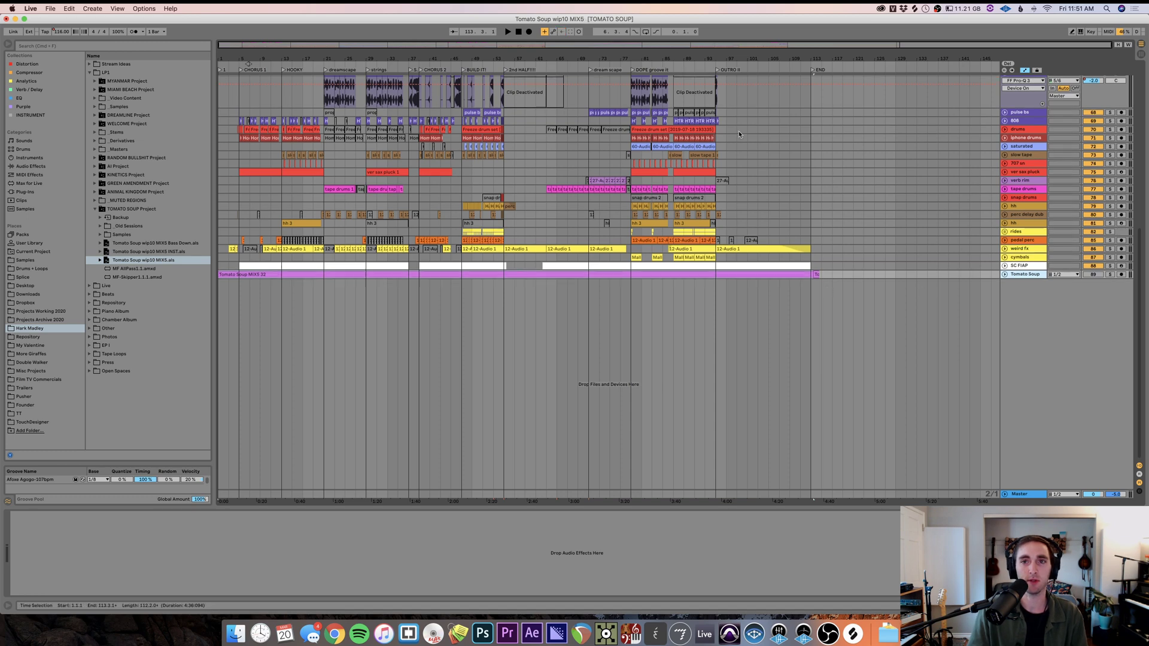
- Collapse the prophet bs and LOW PIANO tracks and hide the browser to widen the arrangement
{"action": "scroll", "coordinate": [740, 134], "scroll_direction": "up", "scroll_amount": 10}
{"action": "left_click", "coordinate": [1006, 373]}
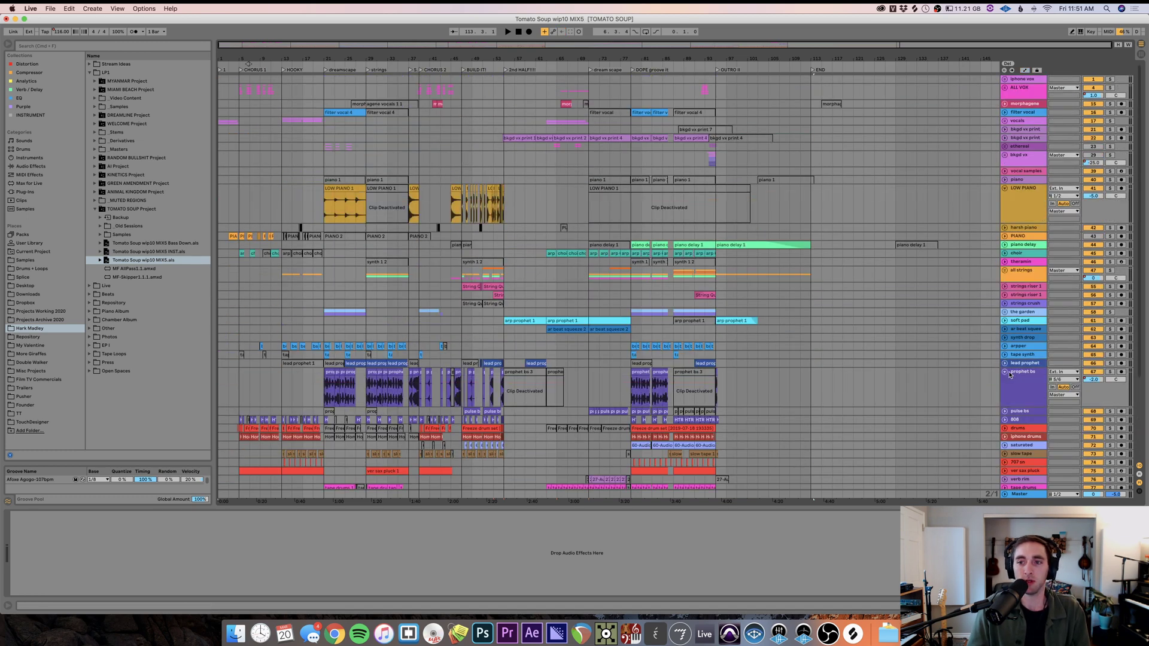
{"action": "left_click", "coordinate": [1007, 188]}
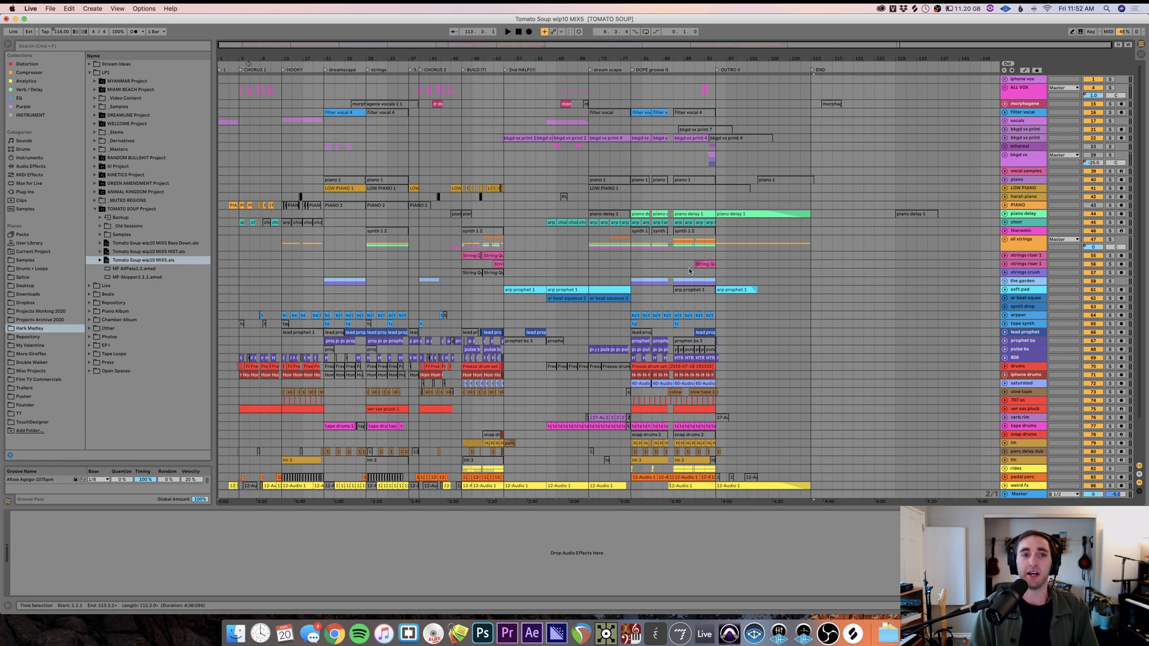
{"action": "key", "text": "super+alt+b"}
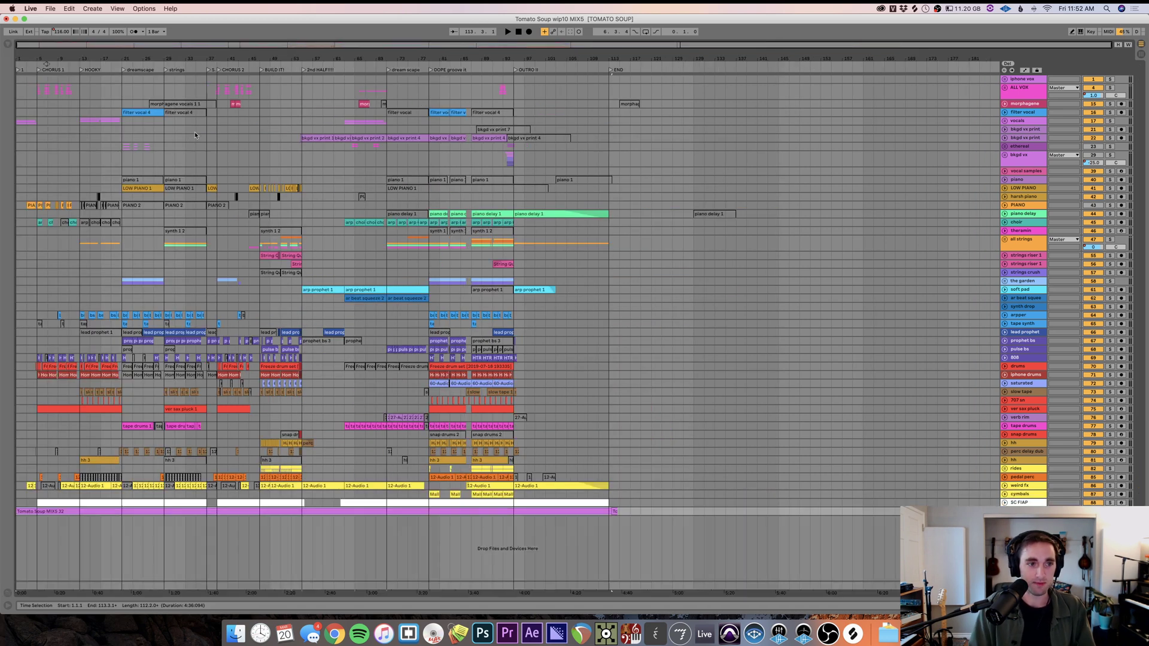
- Play a short stretch of the Tomato Soup arrangement from bar 1
{"action": "left_click", "coordinate": [19, 207]}
{"action": "key", "text": "space"}
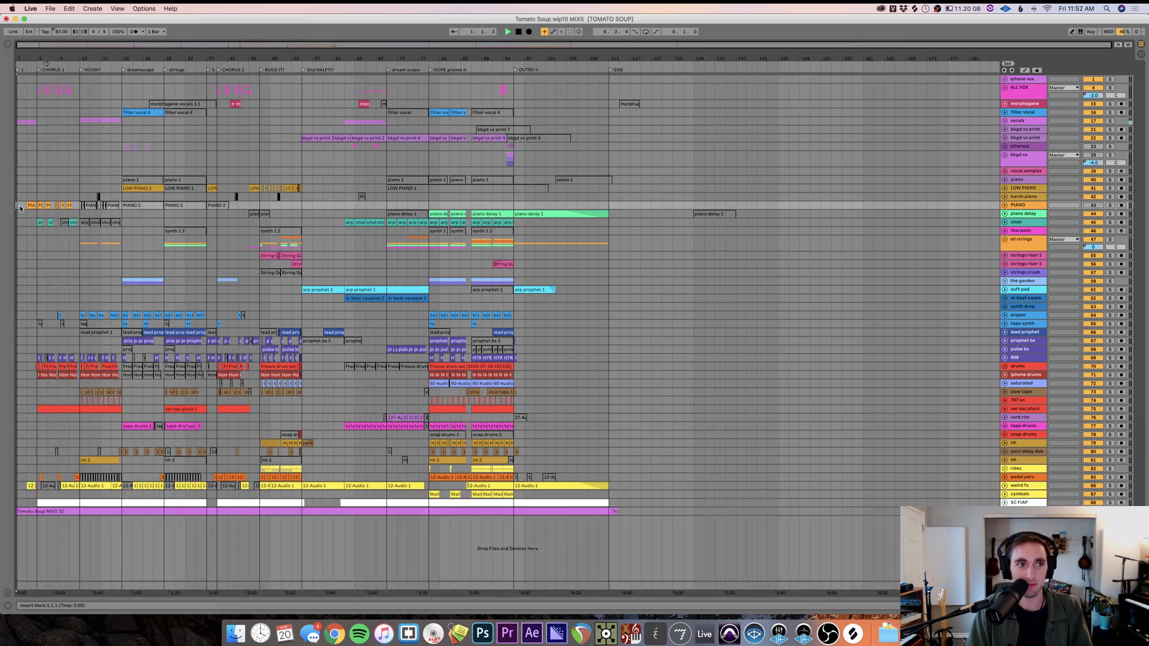
{"action": "key", "text": "space"}
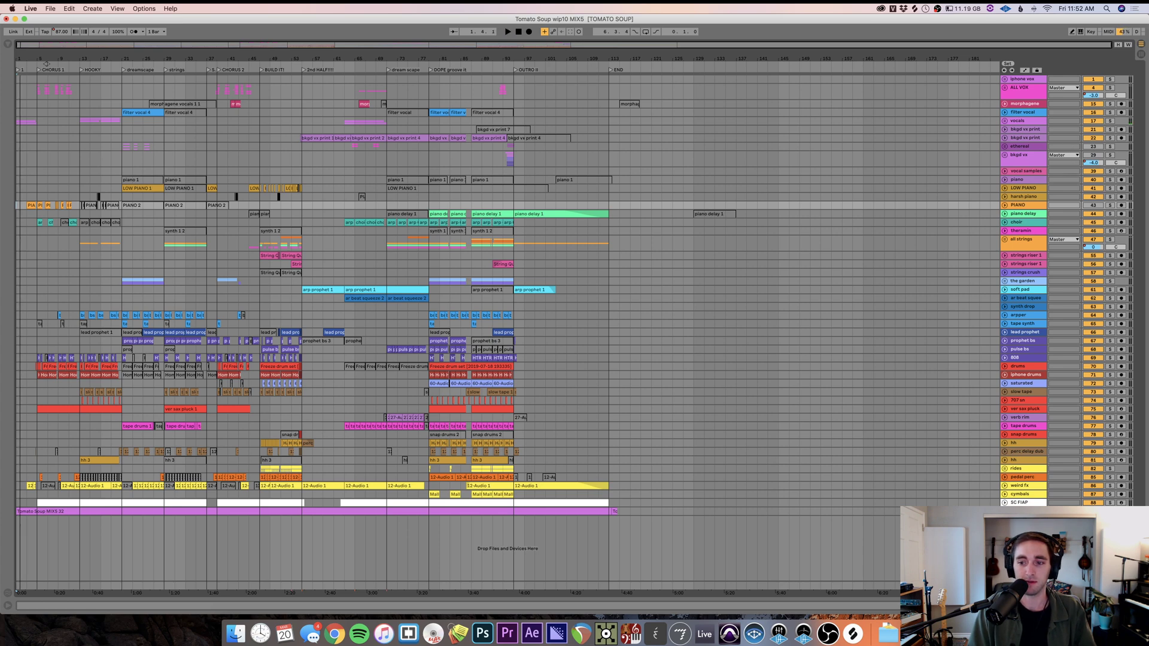
- Turn off the Overstayer external effect on the Master chain and restart playback from bar 1
{"action": "left_click", "coordinate": [338, 584]}
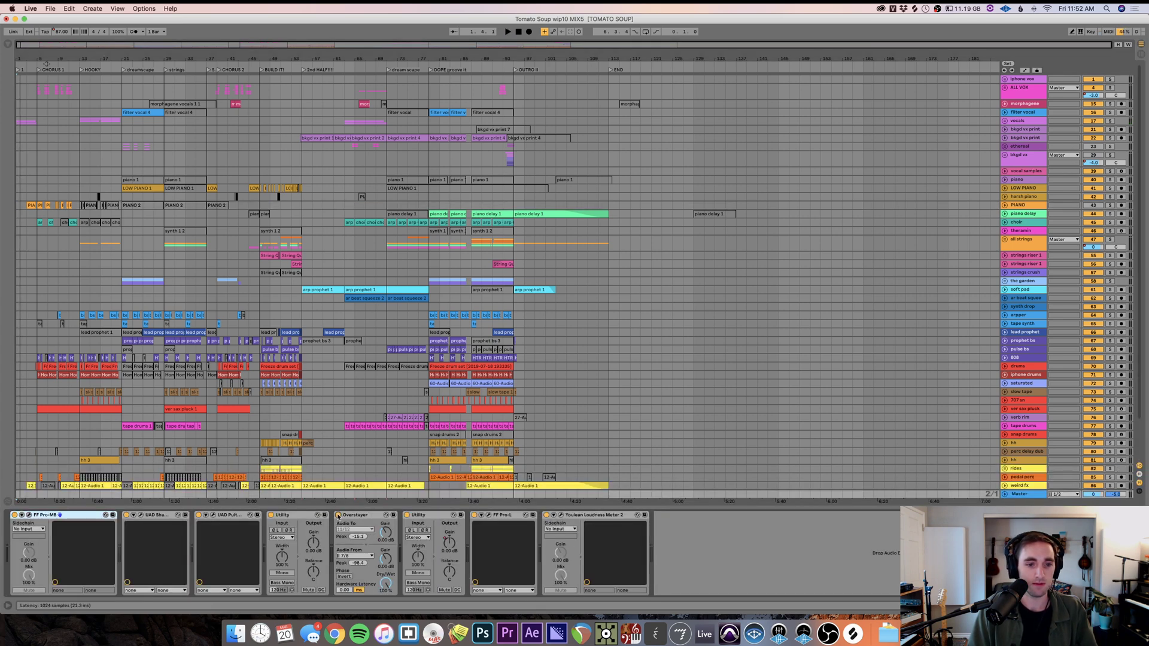
{"action": "left_click", "coordinate": [338, 515]}
{"action": "key", "text": "space"}
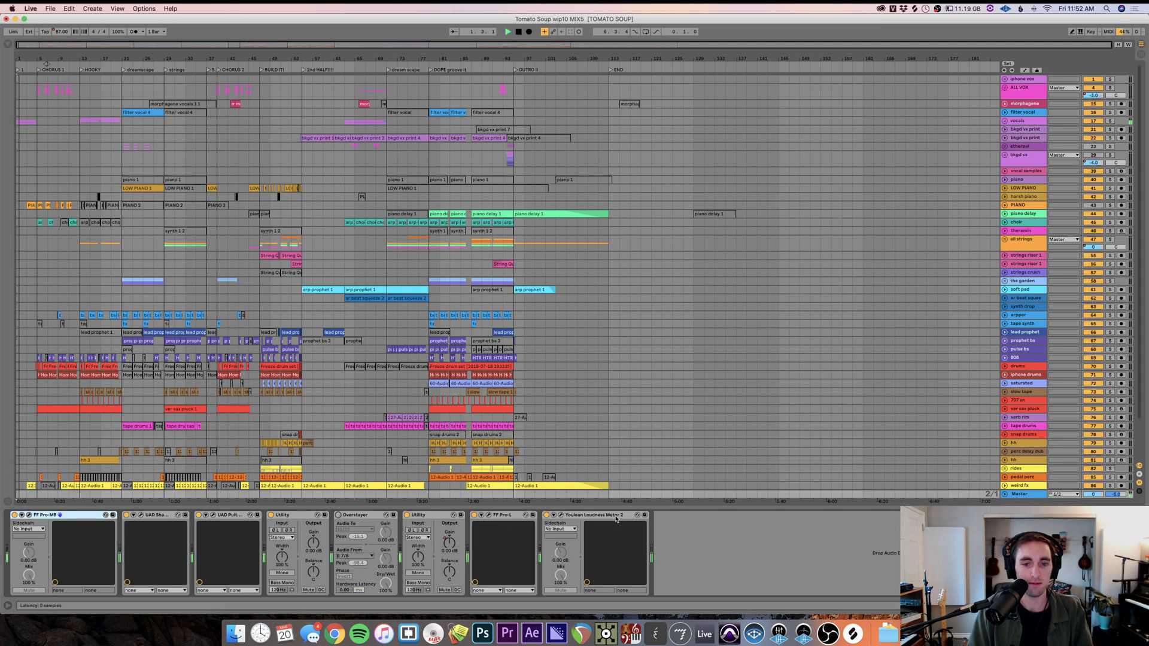
- Delete Youlean Loudness Meter 2 from the Master chain and hide the device view
{"action": "left_click", "coordinate": [617, 518]}
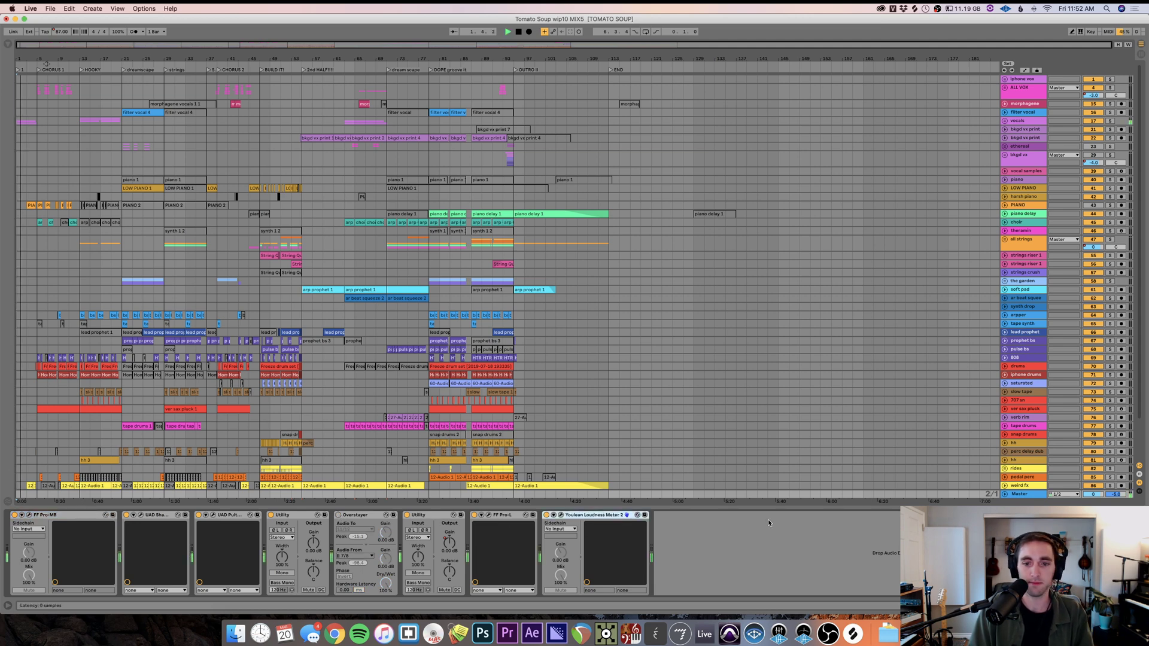
{"action": "key", "text": "Delete"}
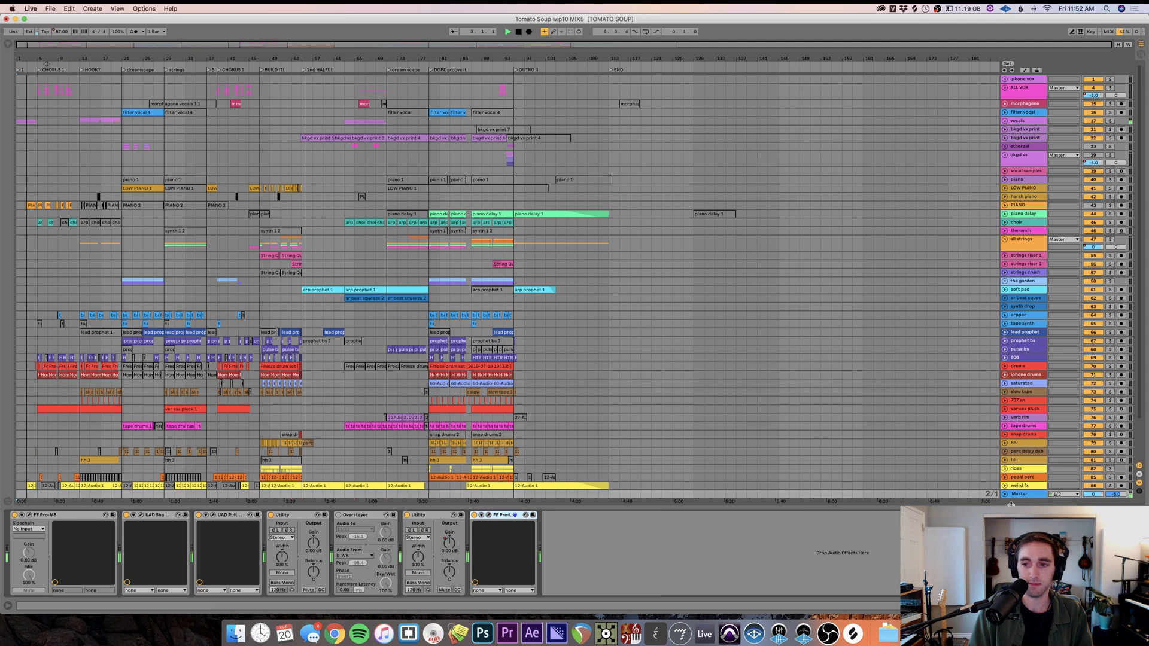
{"action": "key", "text": "super+alt+b"}
{"action": "key", "text": "super+alt+b"}
{"action": "key", "text": "super+alt+l"}
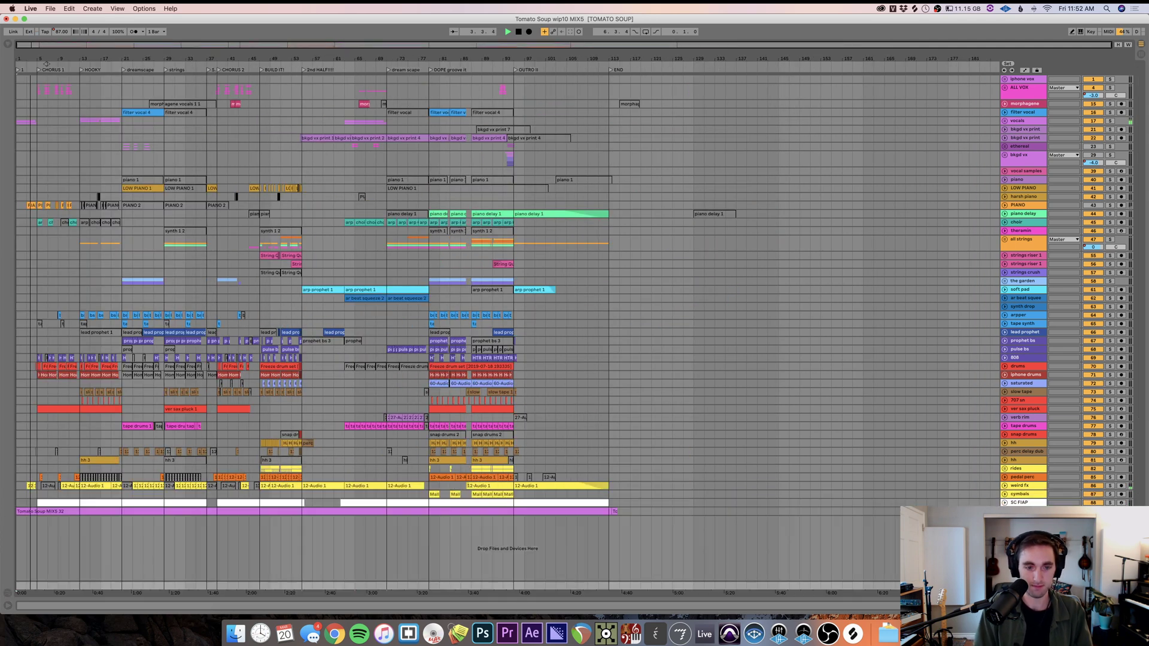
- Expand the drums and iphone drums tracks during playback and show the iphone drums device chain from its HOOKY clips
{"action": "left_click", "coordinate": [27, 234]}
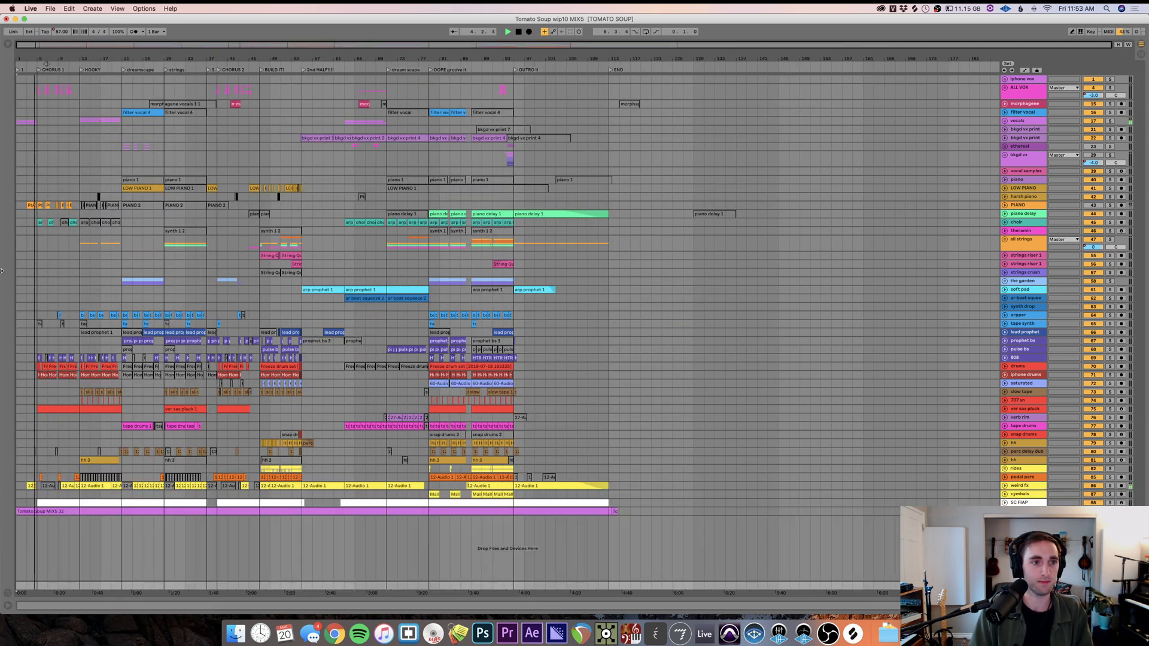
{"action": "key", "text": "plus"}
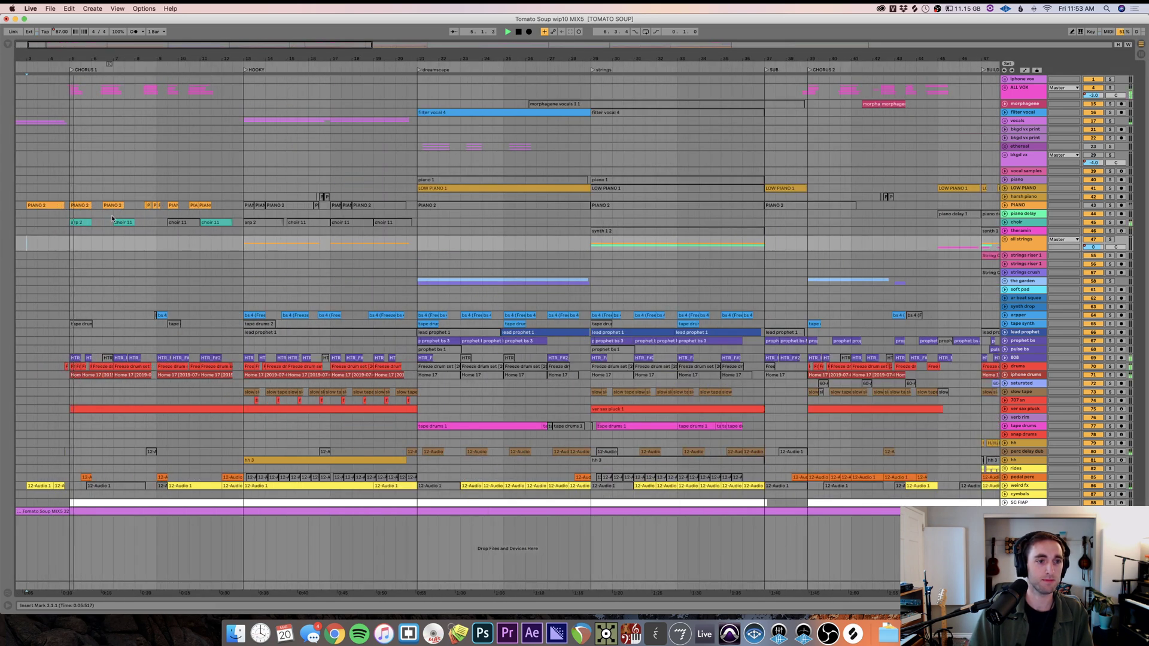
{"action": "scroll", "coordinate": [239, 204], "scroll_direction": "left", "scroll_amount": 2}
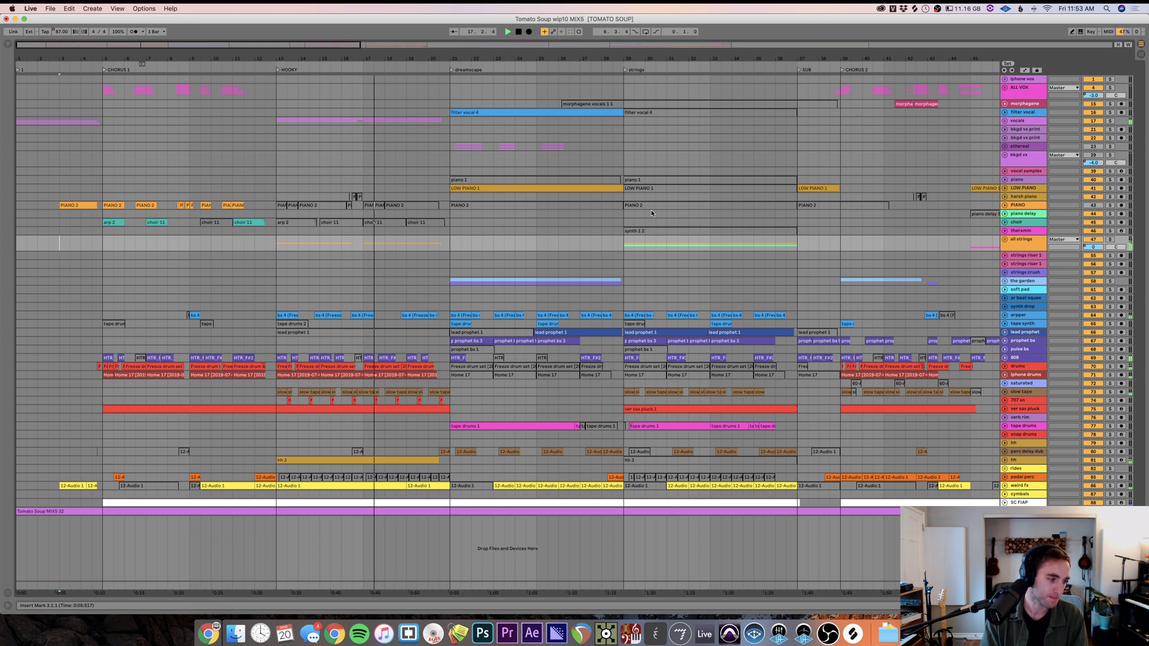
{"action": "left_click", "coordinate": [1019, 367]}
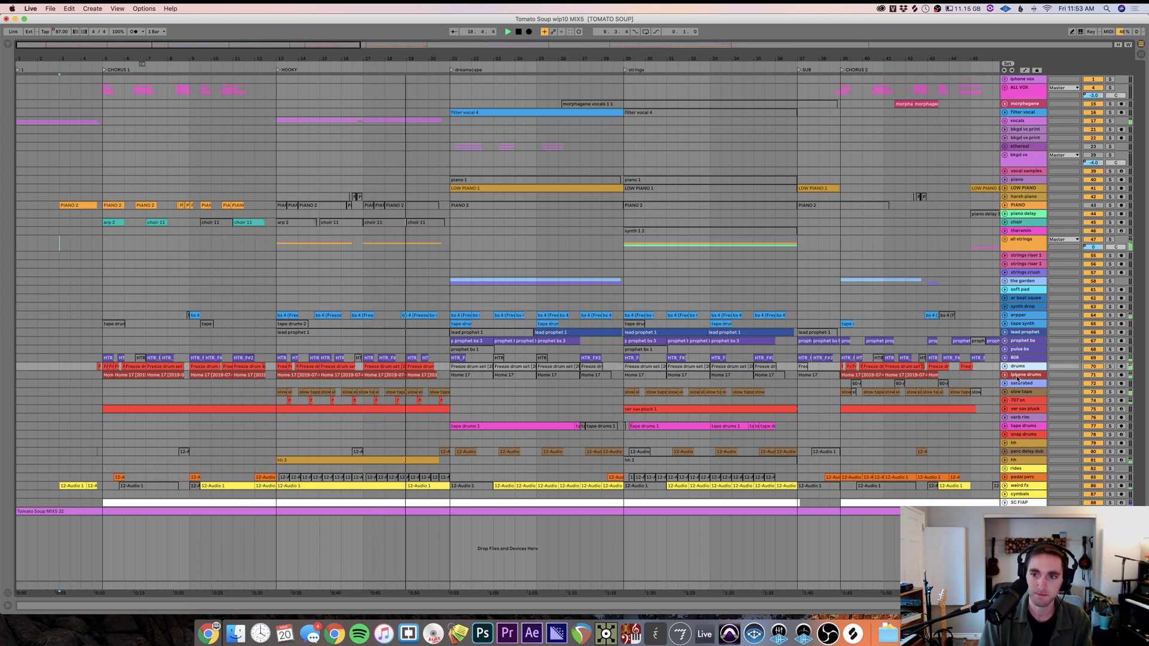
{"action": "left_click", "coordinate": [1018, 376], "text": "shift"}
{"action": "key", "text": "u"}
{"action": "key", "text": "shift+Tab"}
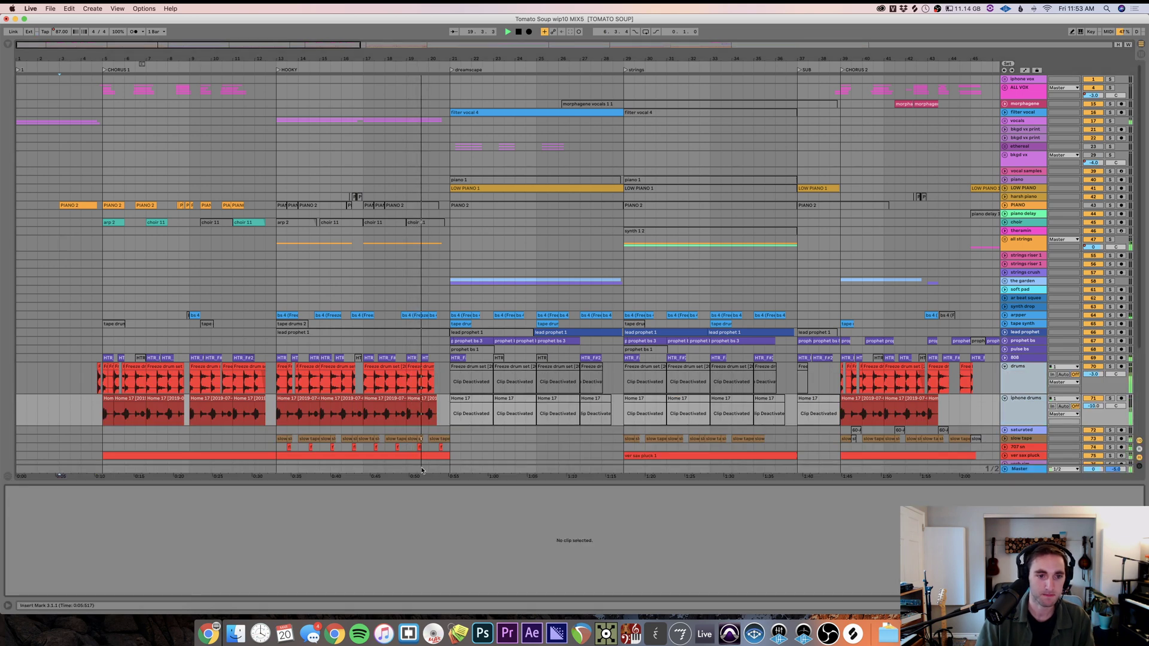
{"action": "left_click", "coordinate": [317, 418]}
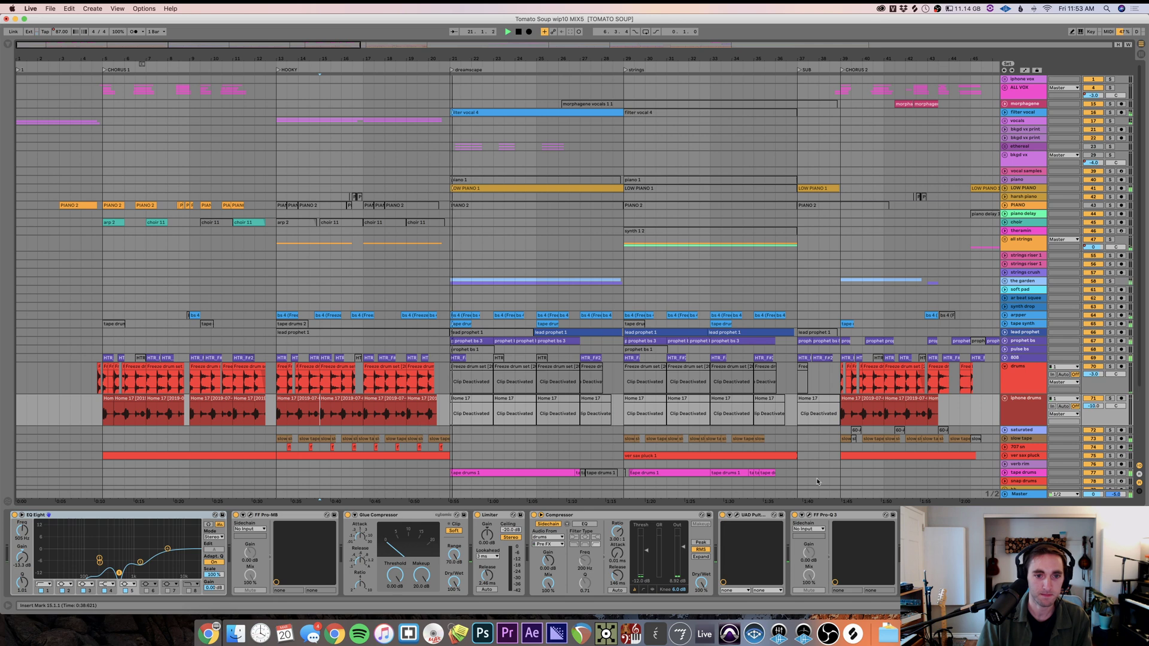
- Expand the slow tape, 707 sn and ver sax pluck tracks and show the ver sax pluck Drum Rack devices
{"action": "left_click", "coordinate": [1024, 455]}
{"action": "left_click", "coordinate": [1024, 442], "text": "shift"}
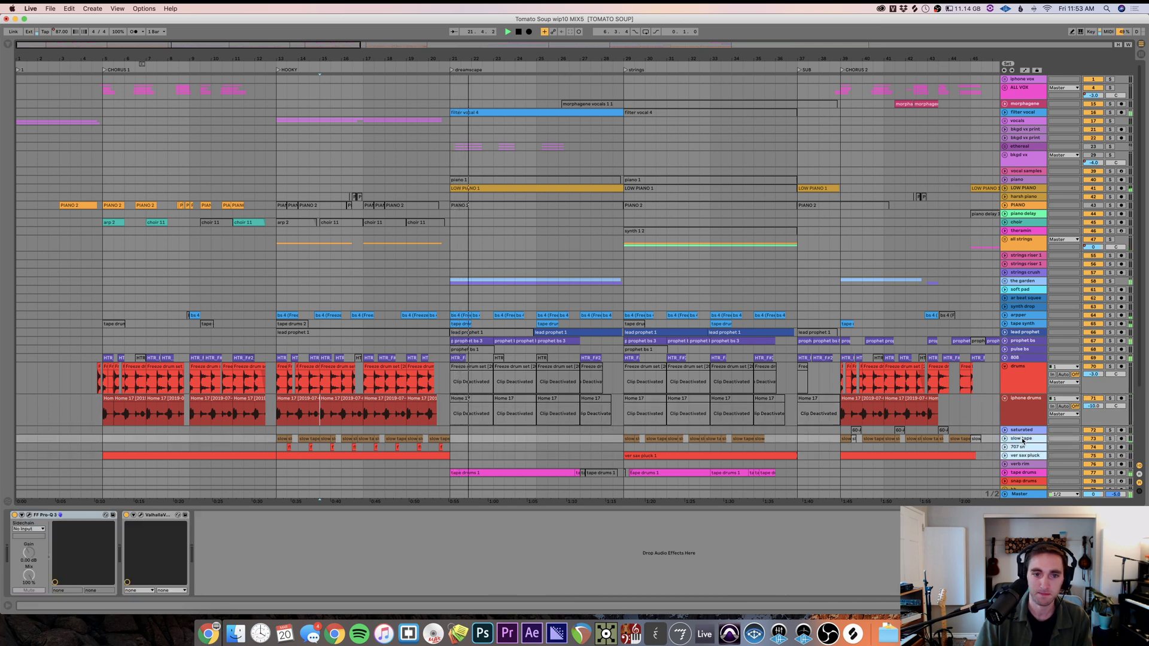
{"action": "key", "text": "Right"}
{"action": "scroll", "coordinate": [690, 427], "scroll_direction": "down", "scroll_amount": 4}
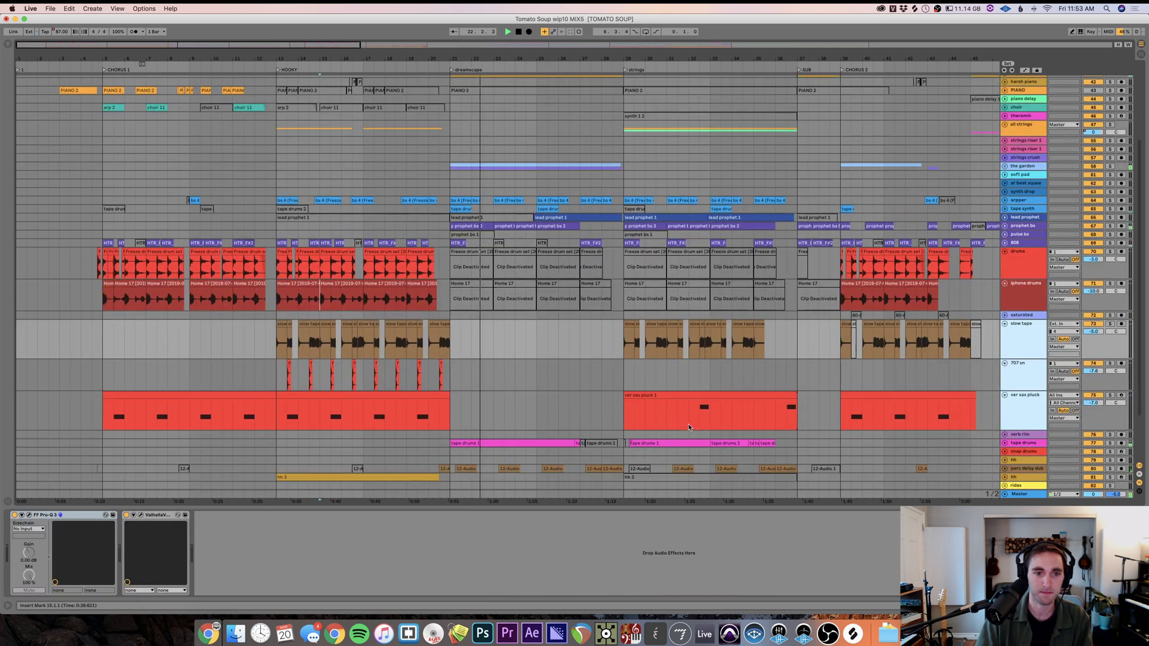
{"action": "left_click", "coordinate": [384, 423]}
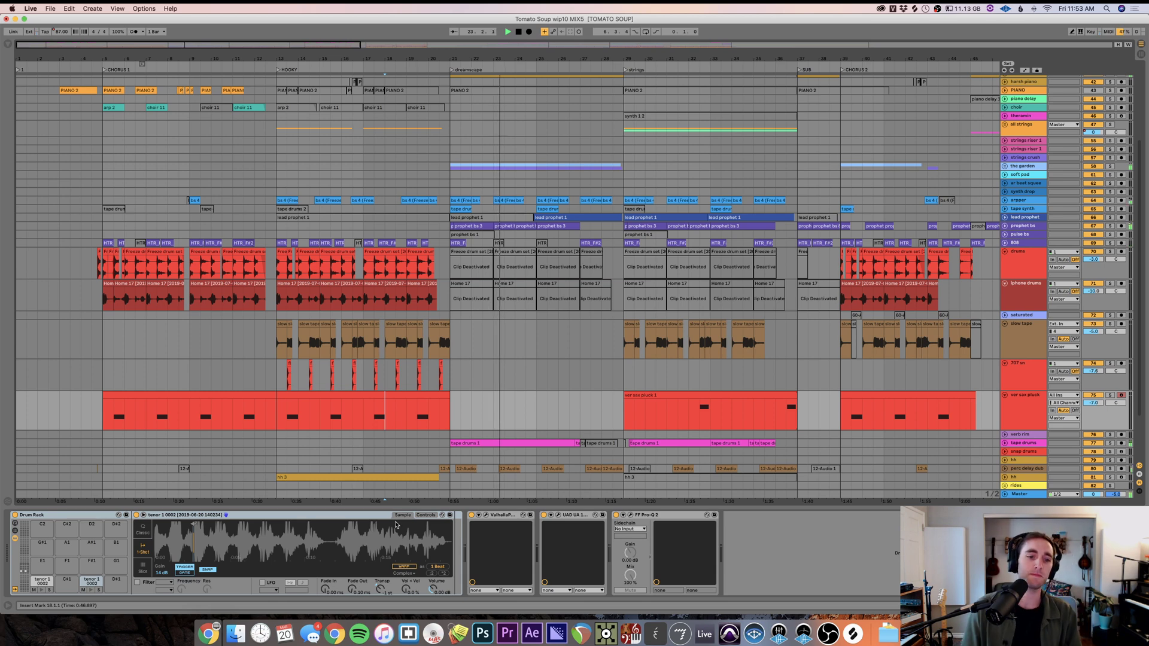
- Show the device chains of the 707 sn and slow tape tracks from the HOOKY section during playback
{"action": "left_click", "coordinate": [355, 384]}
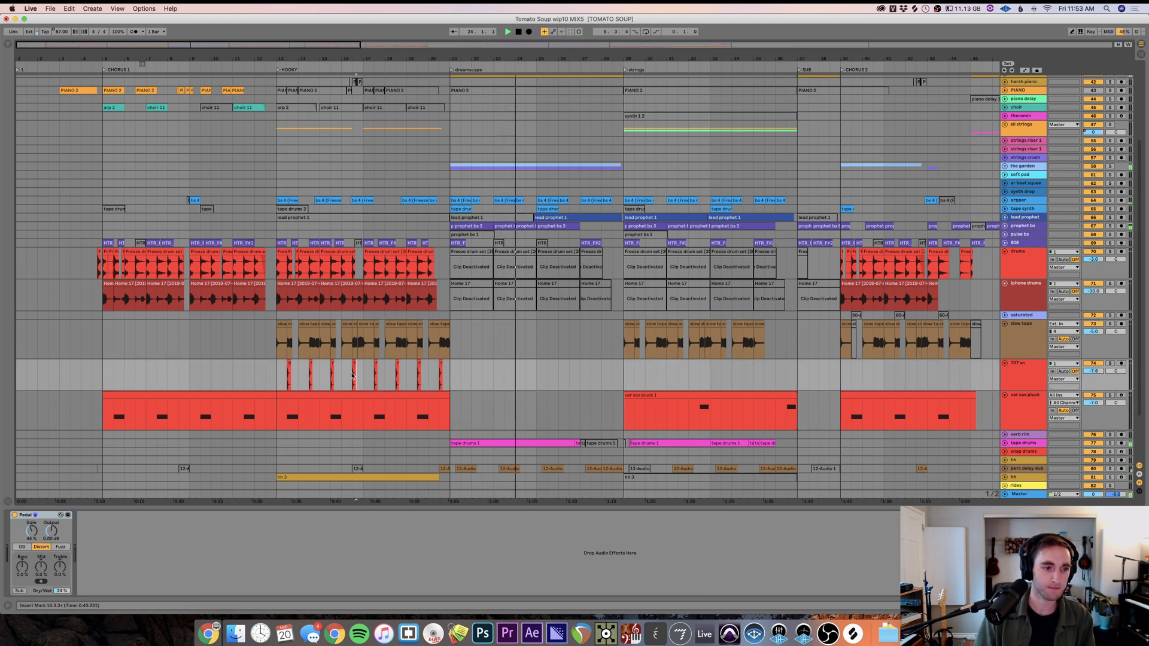
{"action": "left_click", "coordinate": [346, 352]}
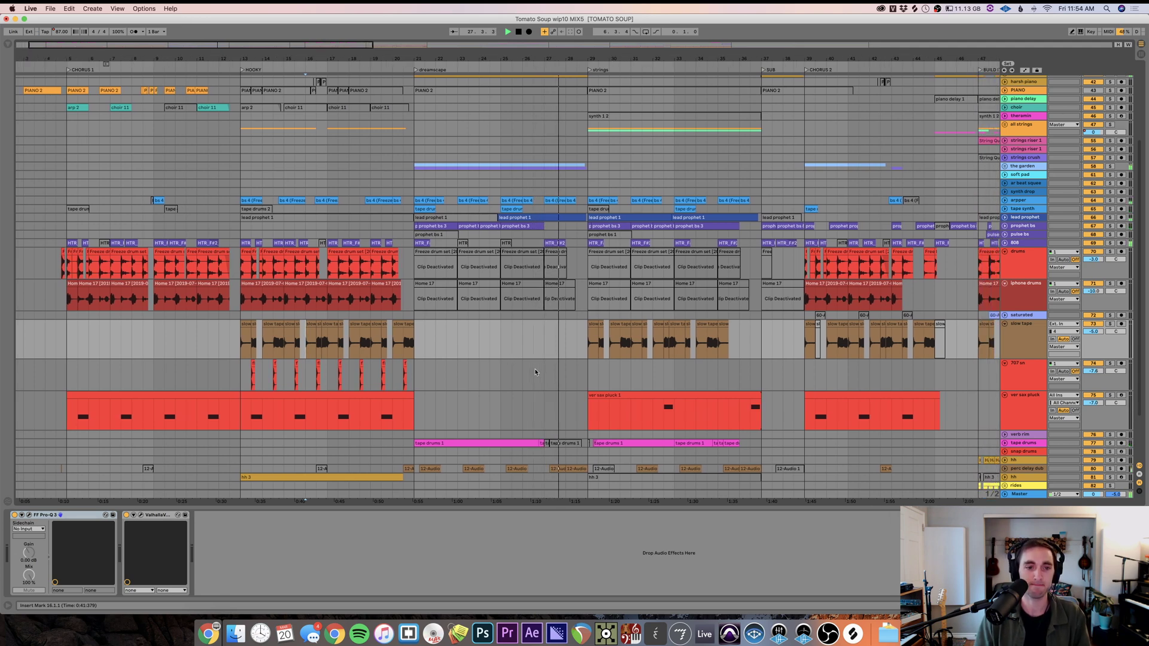
{"action": "scroll", "coordinate": [535, 373], "scroll_direction": "down", "scroll_amount": 4}
{"action": "scroll", "coordinate": [535, 373], "scroll_direction": "up", "scroll_amount": 2}
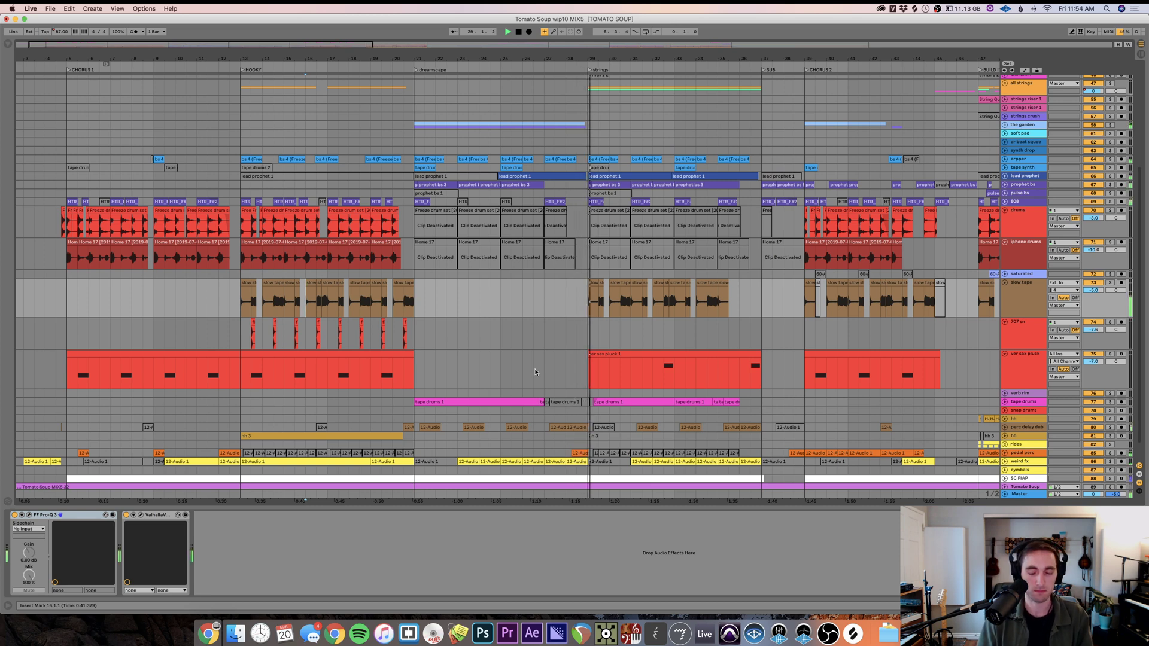
- Unfold the all strings group, show the strings xy devices and highlight both String Quartet clips in the strings section
{"action": "scroll", "coordinate": [535, 373], "scroll_direction": "up", "scroll_amount": 3}
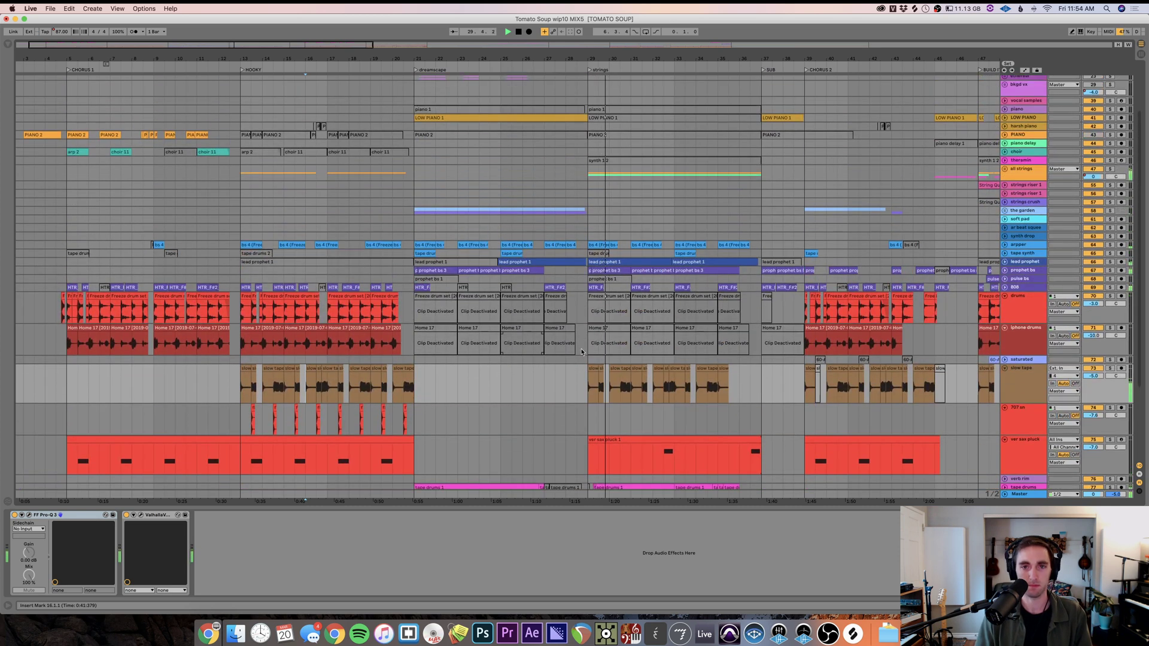
{"action": "key", "text": "Right"}
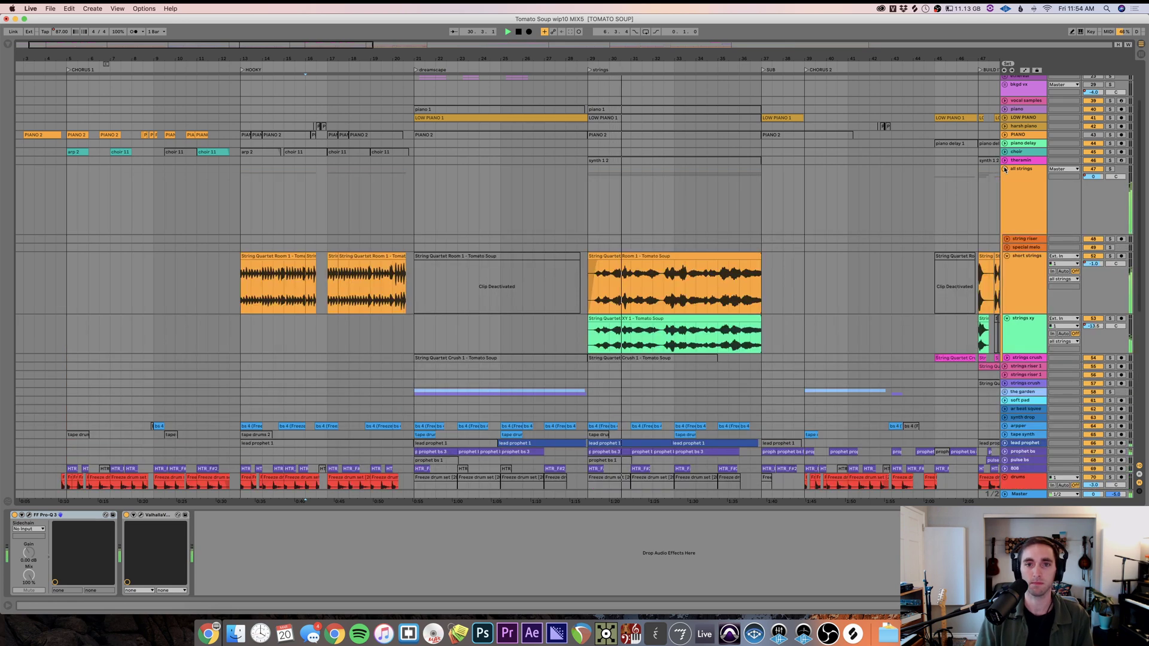
{"action": "left_click", "coordinate": [639, 338]}
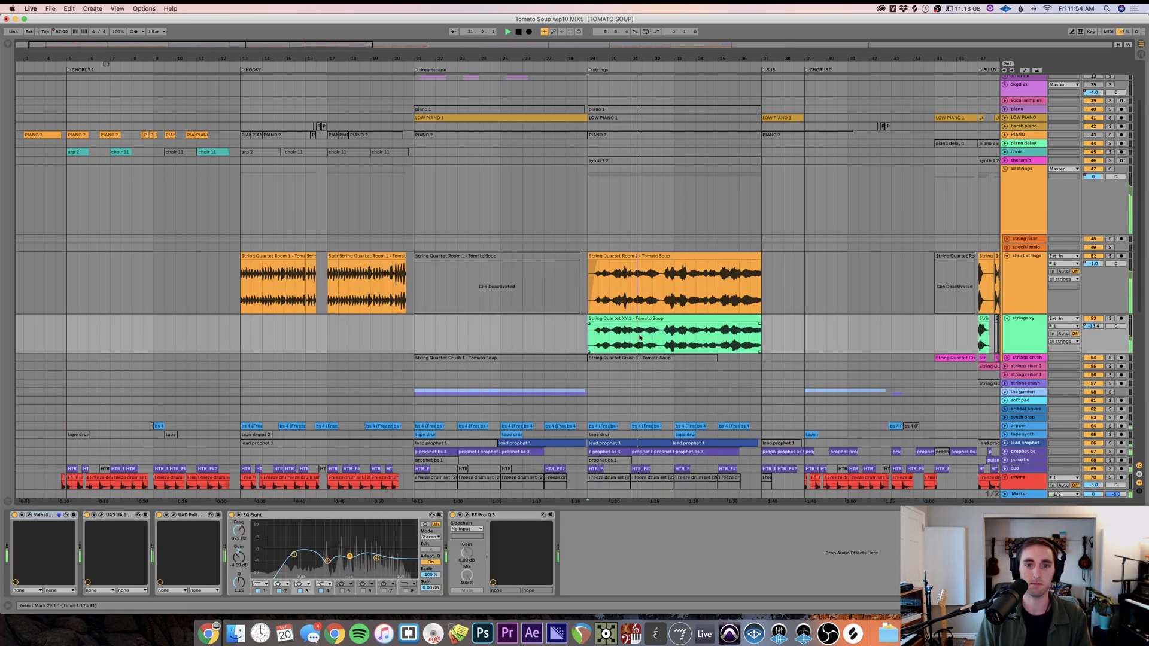
{"action": "scroll", "coordinate": [638, 335], "scroll_direction": "right", "scroll_amount": 5}
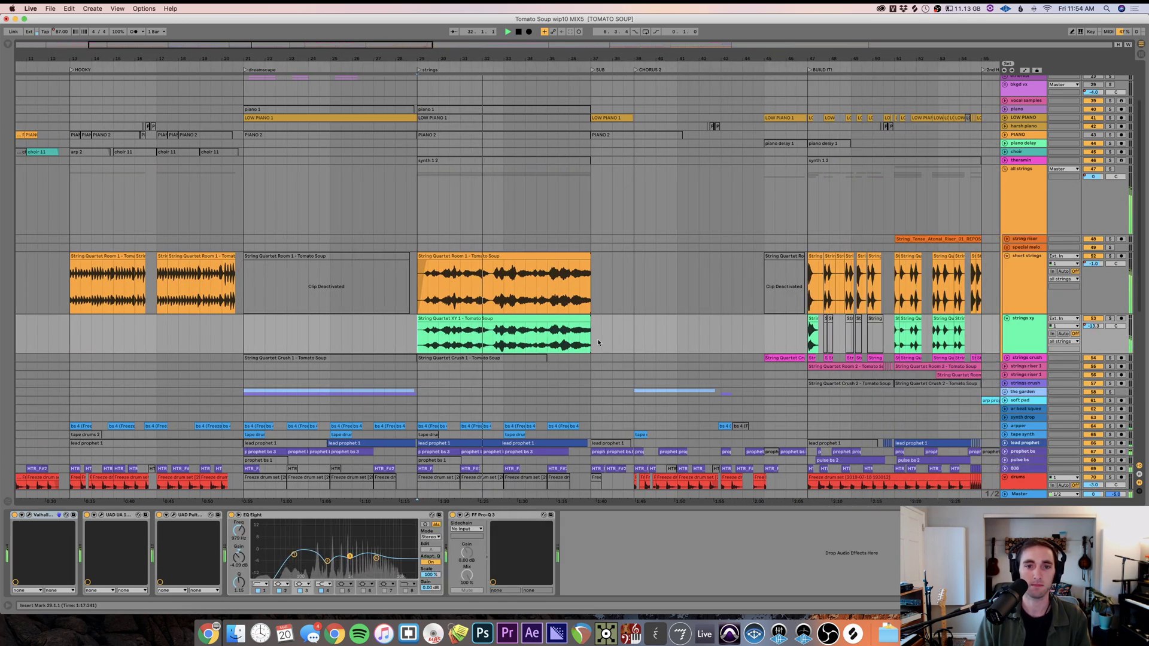
{"action": "left_click_drag", "start_coordinate": [575, 331], "coordinate": [418, 281]}
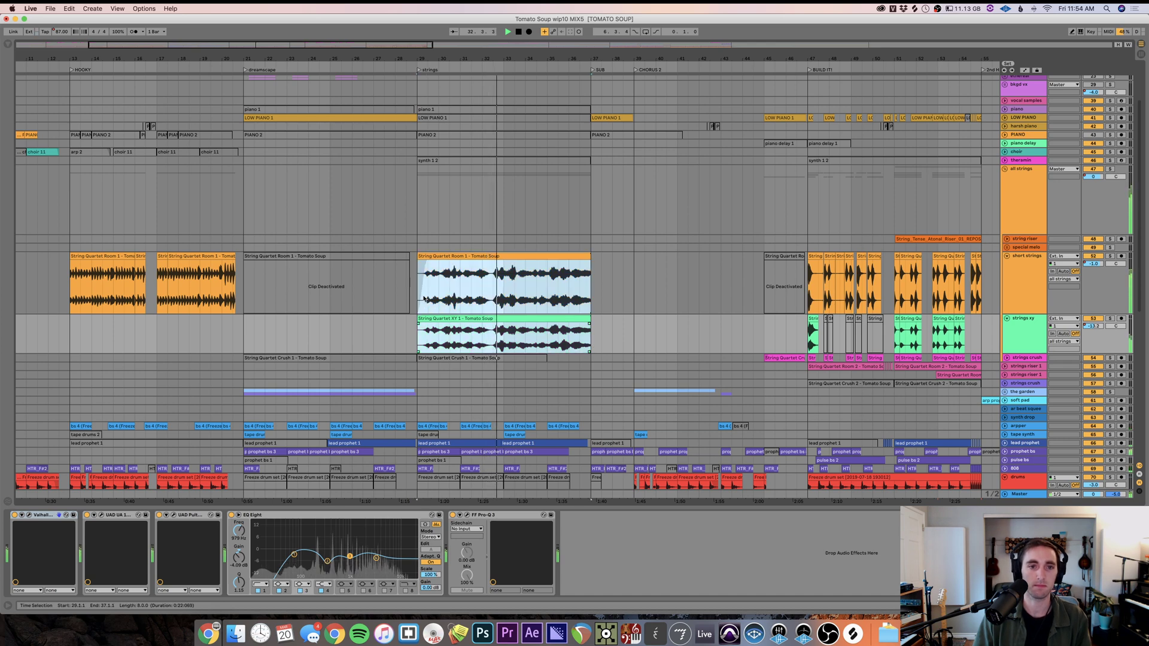
{"action": "left_click", "coordinate": [620, 335]}
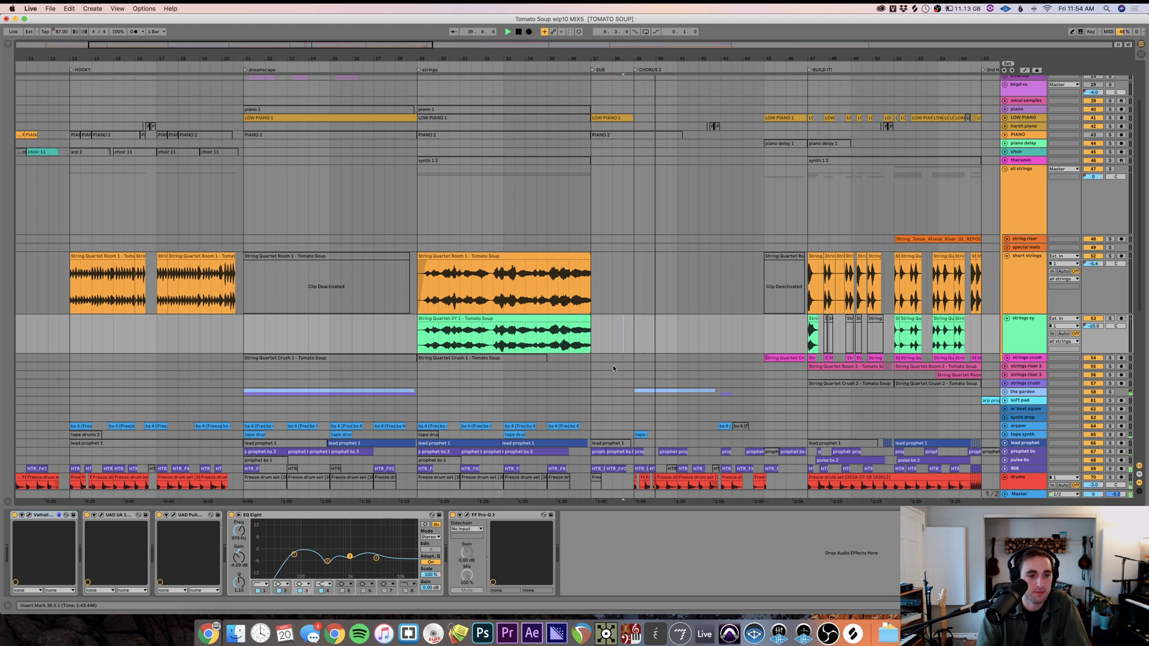
- Play from the start of the BUILD IT! section at bar 47 and look over all the layered tracks
{"action": "scroll", "coordinate": [614, 367], "scroll_direction": "down", "scroll_amount": 5}
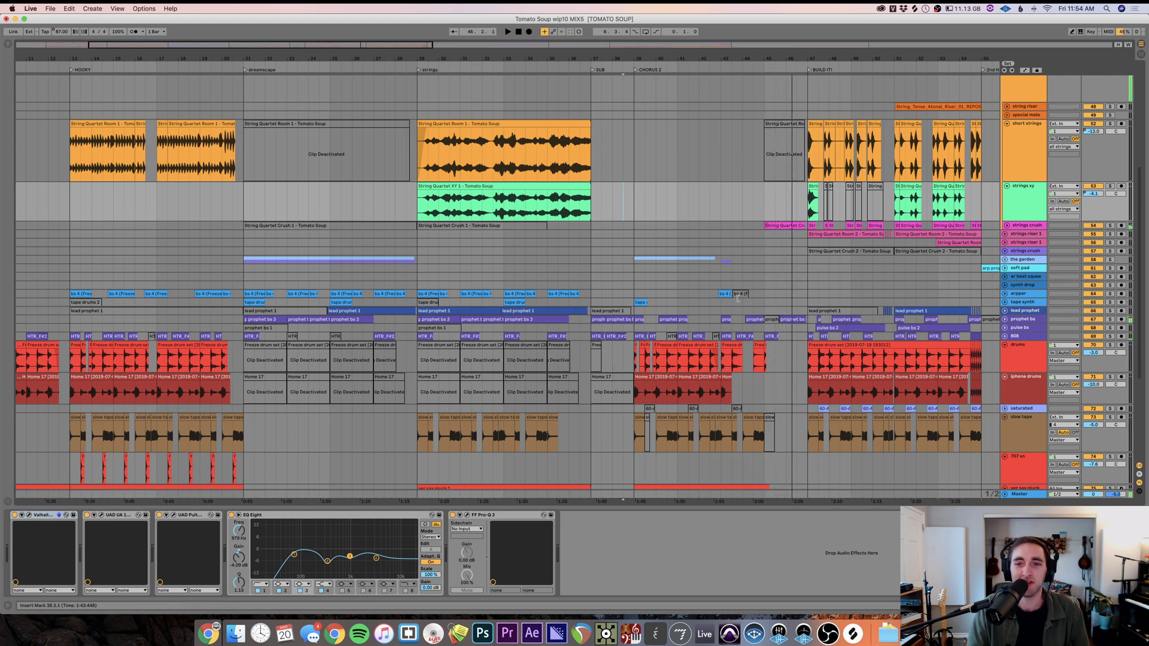
{"action": "left_click", "coordinate": [786, 269]}
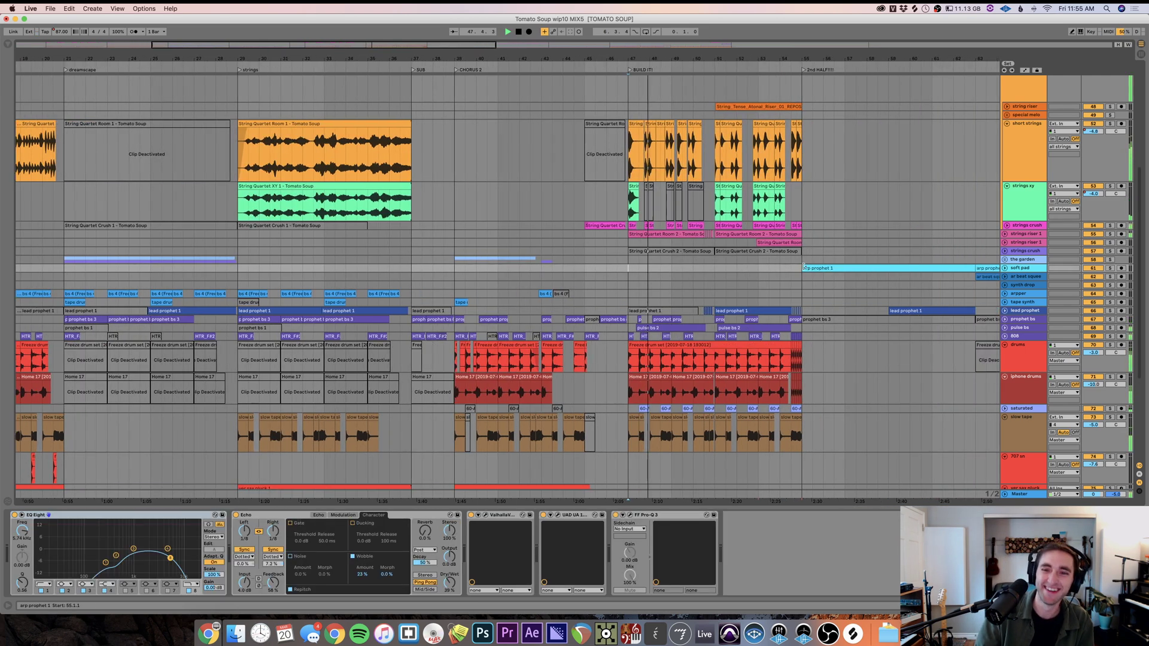
{"action": "scroll", "coordinate": [838, 272], "scroll_direction": "down", "scroll_amount": 5}
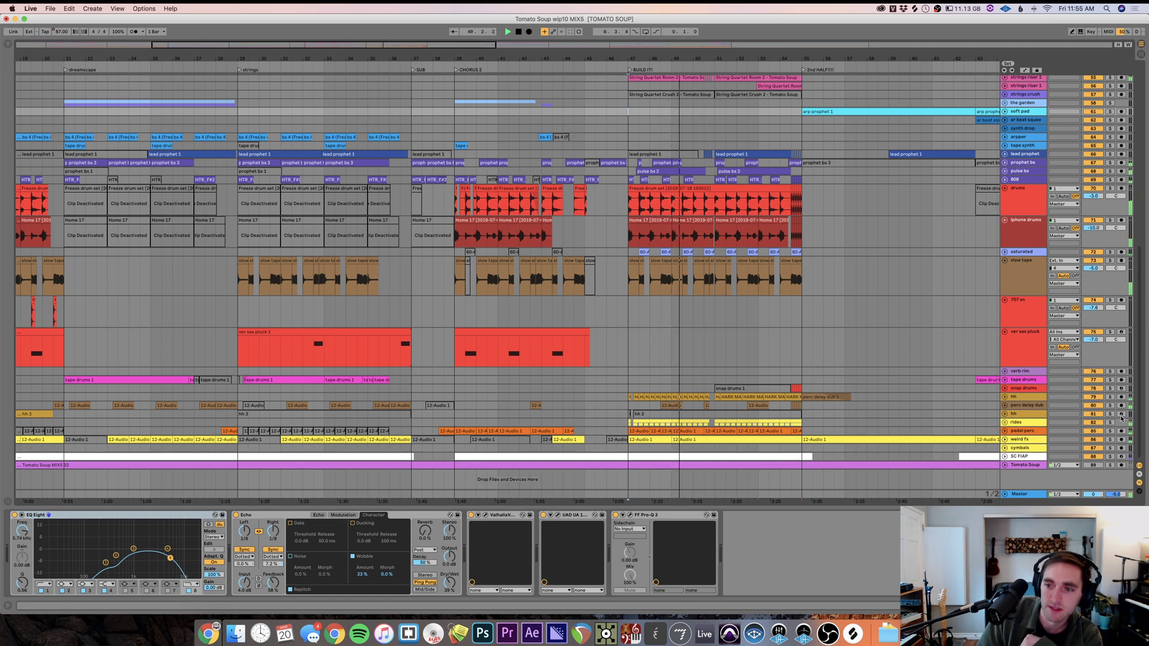
{"action": "scroll", "coordinate": [947, 410], "scroll_direction": "up", "scroll_amount": 7}
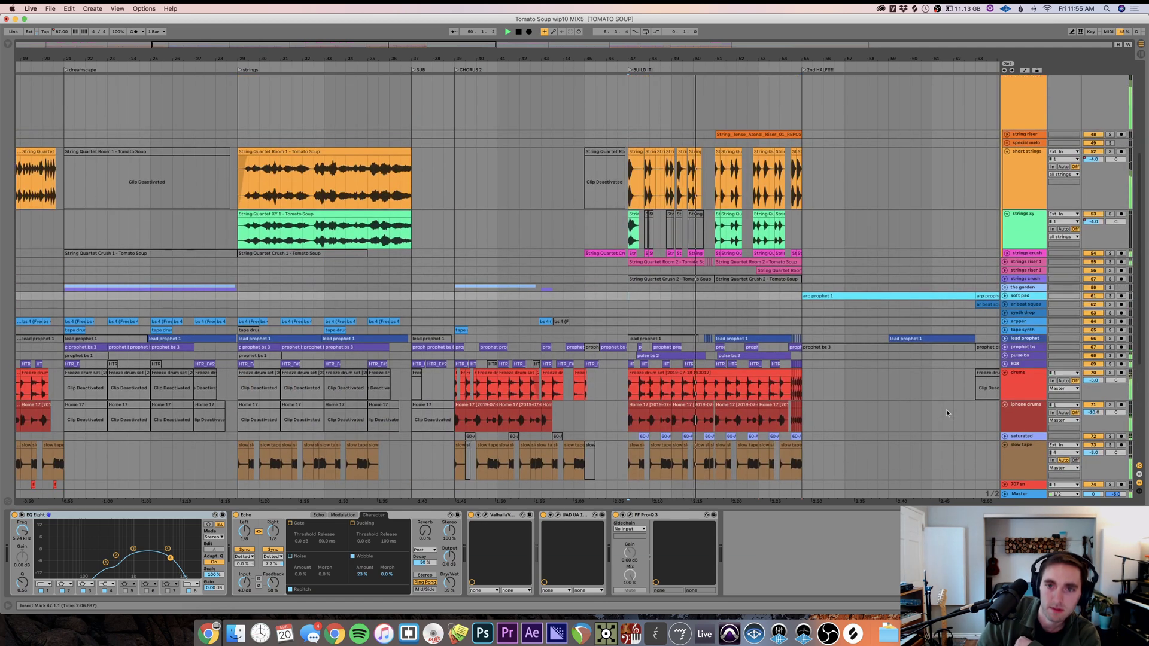
{"action": "scroll", "coordinate": [947, 412], "scroll_direction": "up", "scroll_amount": 5}
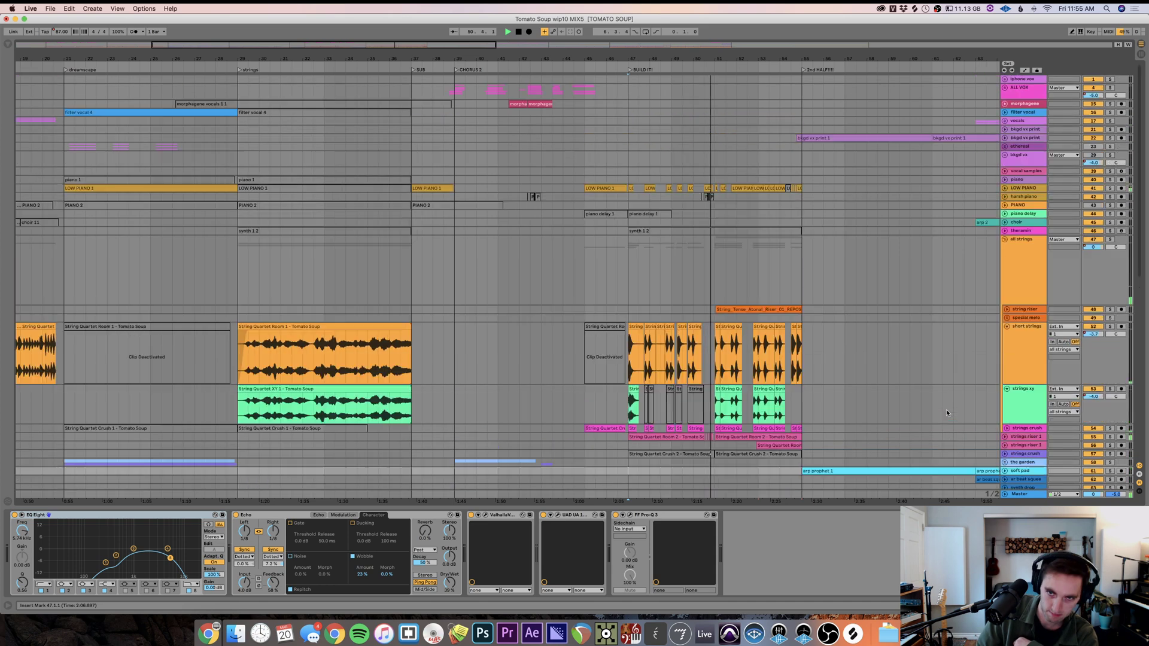
- Reduce the heights of the short strings and strings xy tracks while BUILD IT! plays into the 2nd half
{"action": "left_click", "coordinate": [1024, 389]}
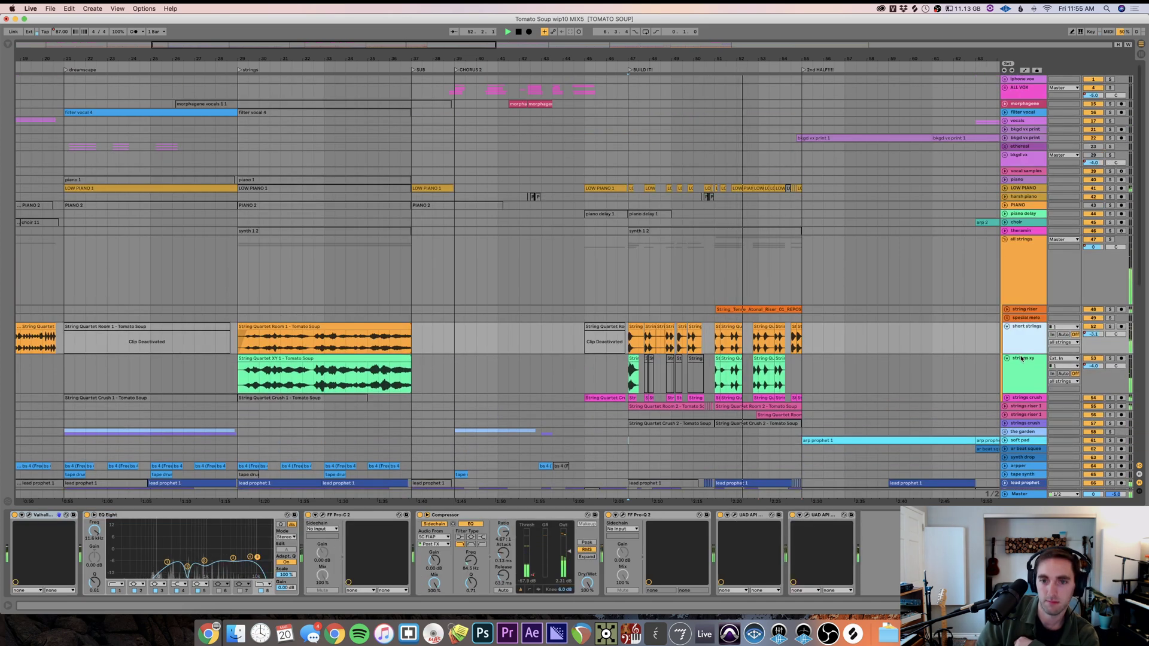
{"action": "left_click", "coordinate": [872, 367]}
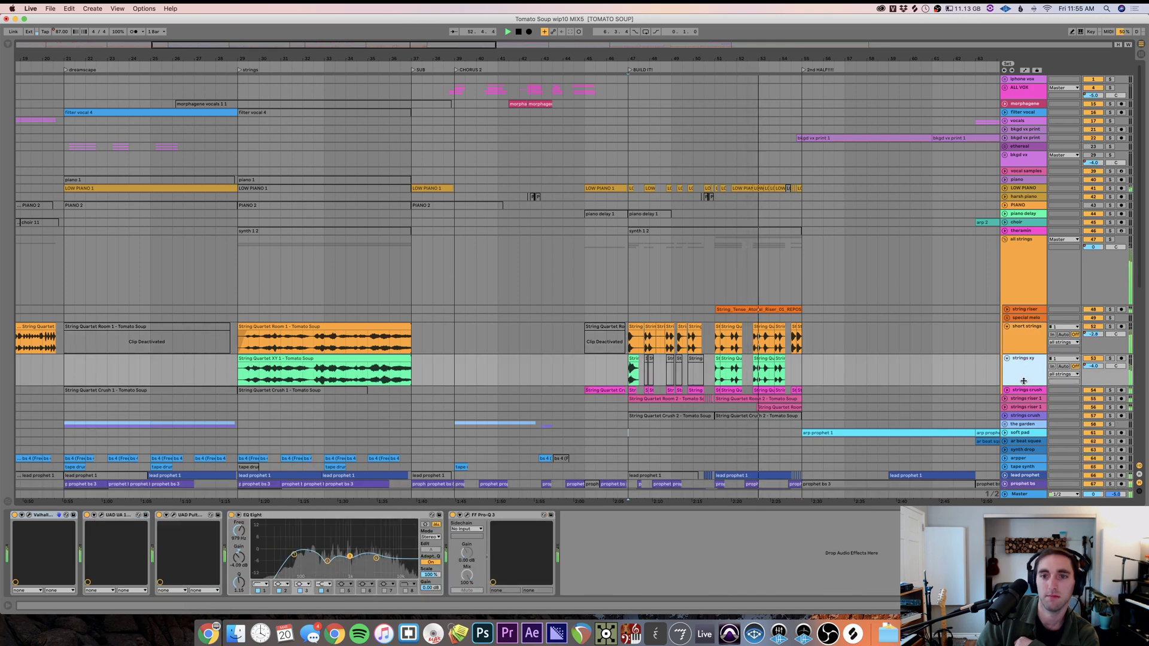
{"action": "scroll", "coordinate": [872, 367], "scroll_direction": "down", "scroll_amount": 8}
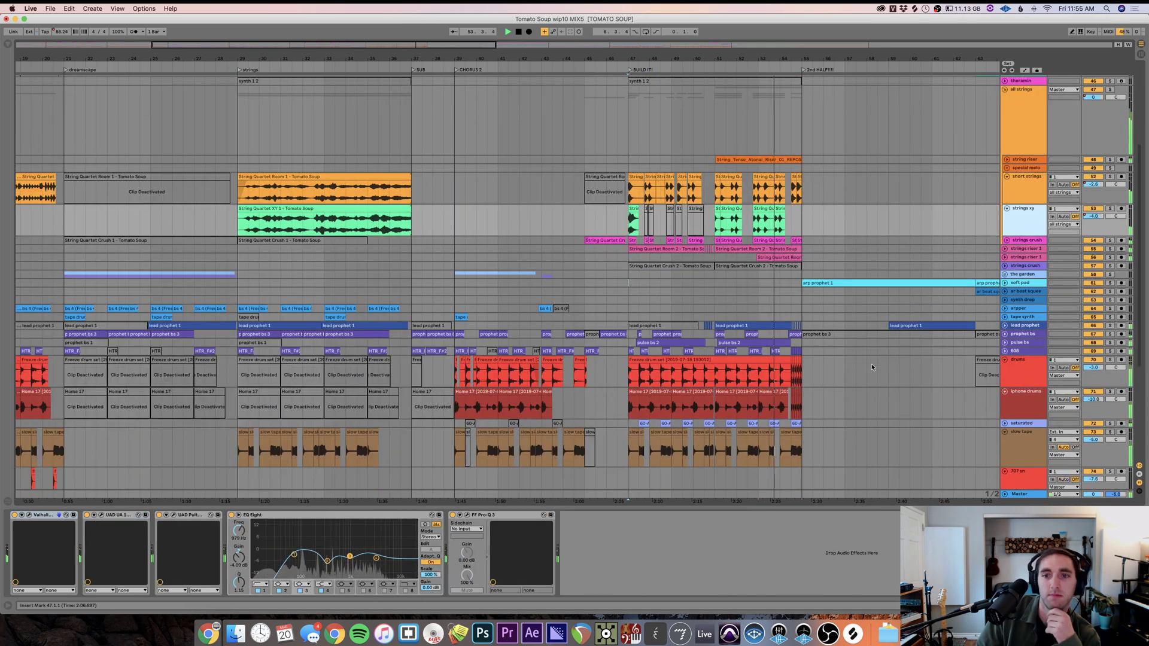
{"action": "scroll", "coordinate": [872, 367], "scroll_direction": "down", "scroll_amount": 2}
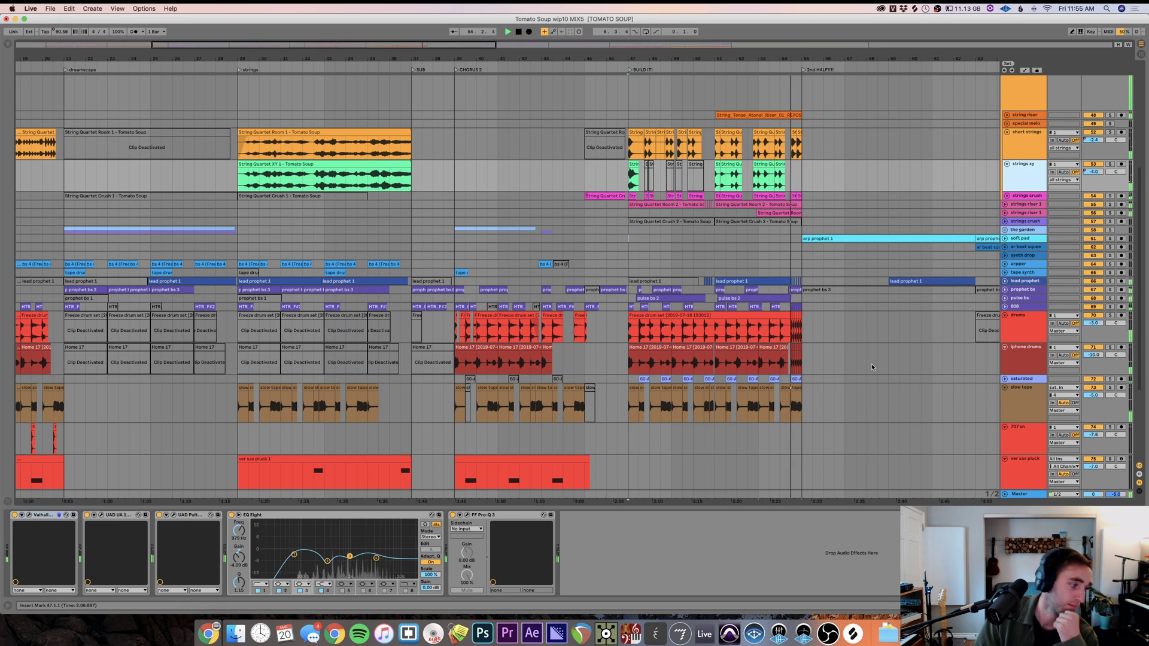
{"action": "scroll", "coordinate": [872, 367], "scroll_direction": "down", "scroll_amount": 2}
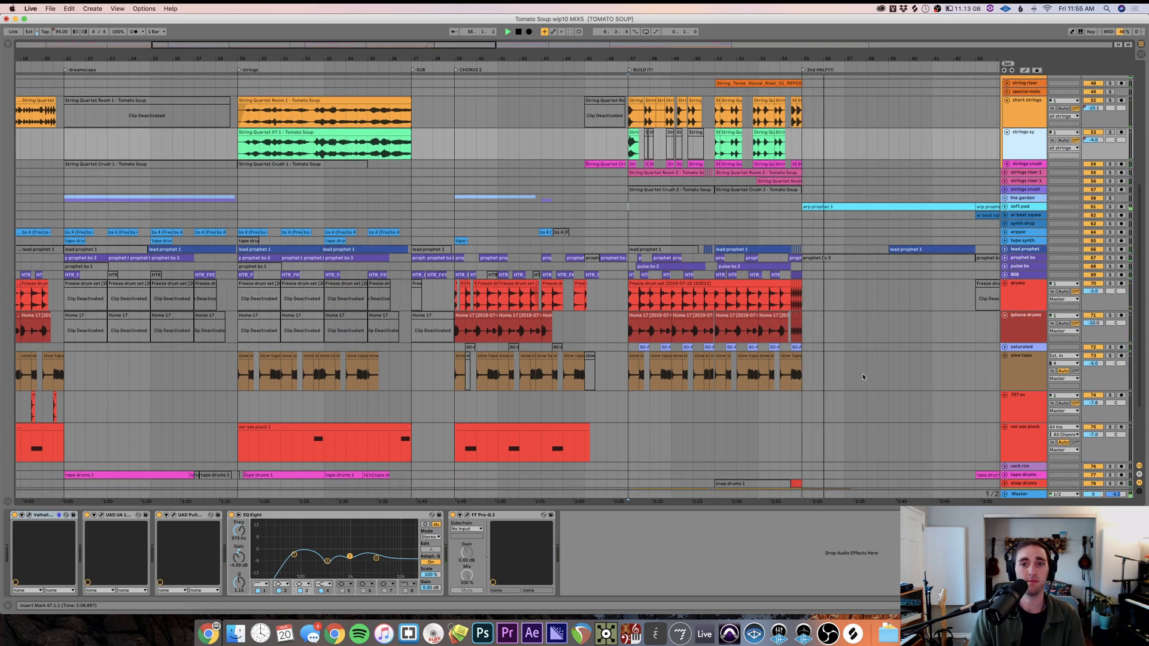
- Stop playback and play the soloed drums track from its pickup just before CHORUS 1
{"action": "scroll", "coordinate": [863, 373], "scroll_direction": "right", "scroll_amount": 2}
{"action": "scroll", "coordinate": [864, 374], "scroll_direction": "left", "scroll_amount": 4}
{"action": "scroll", "coordinate": [863, 373], "scroll_direction": "left", "scroll_amount": 6}
{"action": "key", "text": "space"}
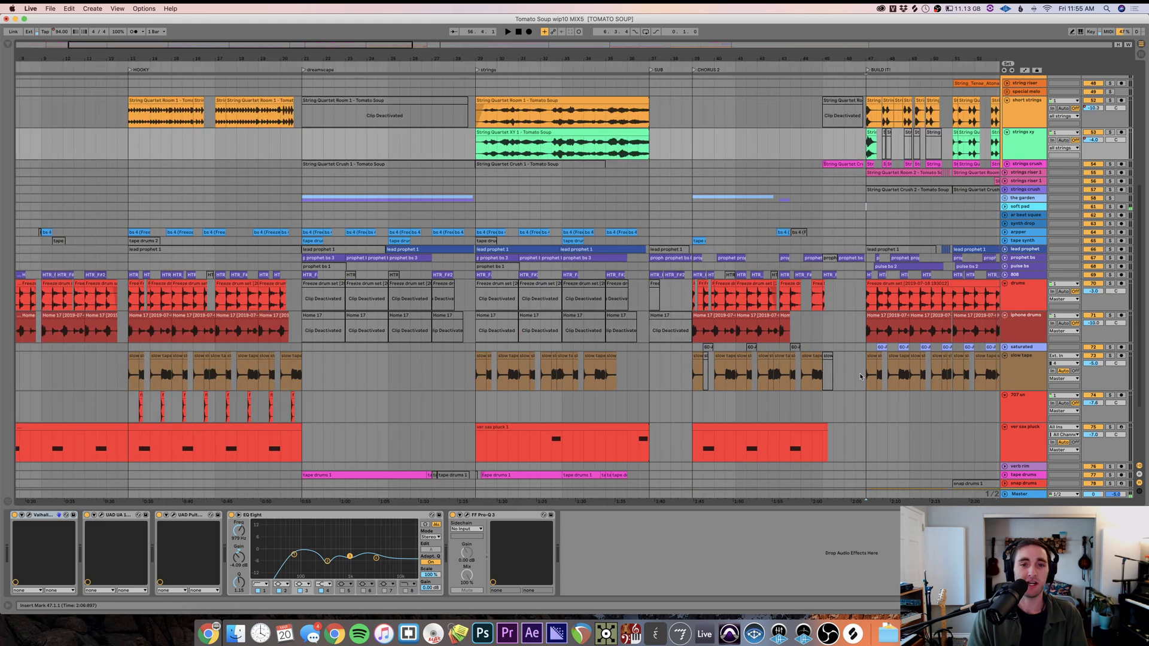
{"action": "left_click", "coordinate": [99, 304]}
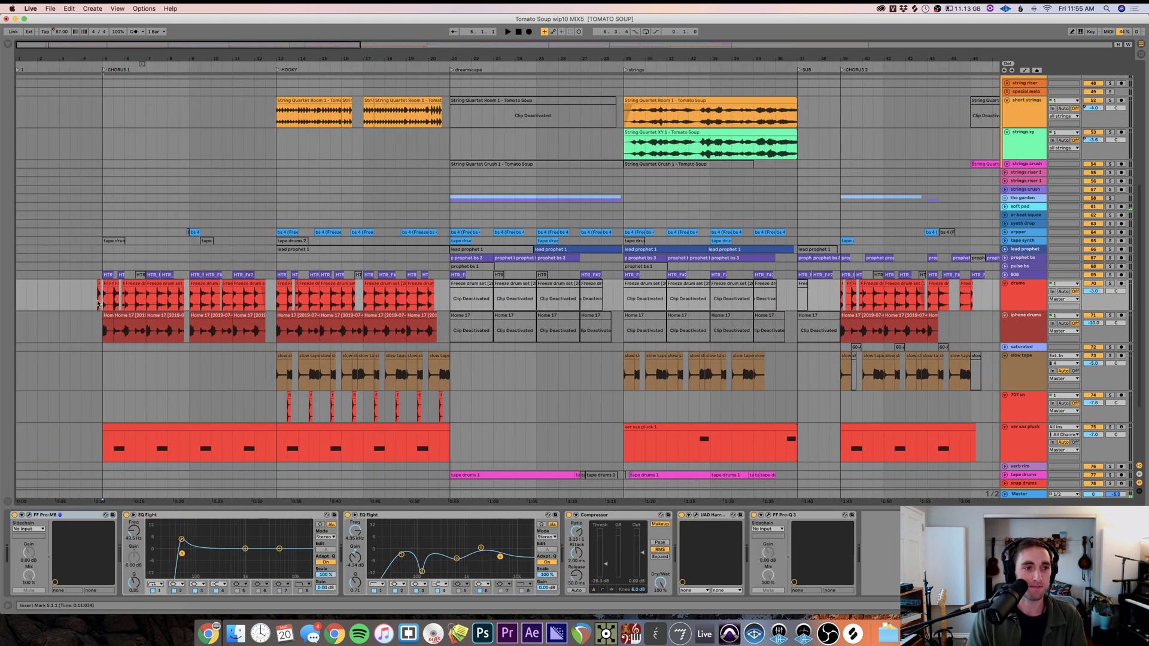
{"action": "key", "text": "plus"}
{"action": "key", "text": "plus"}
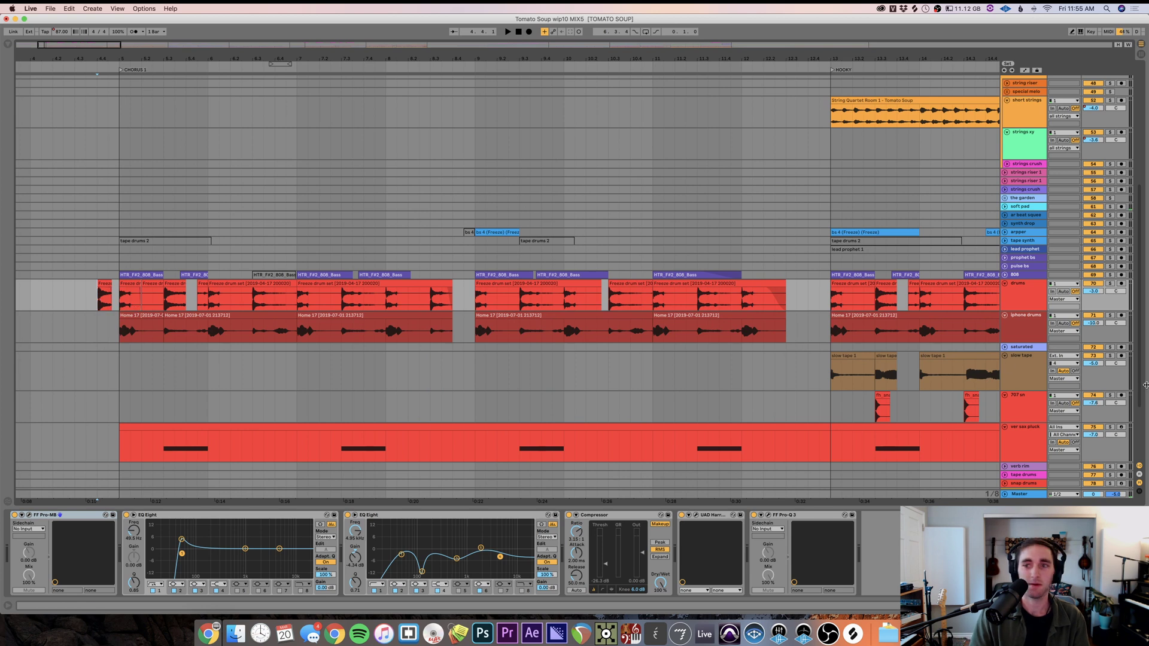
{"action": "key", "text": "space"}
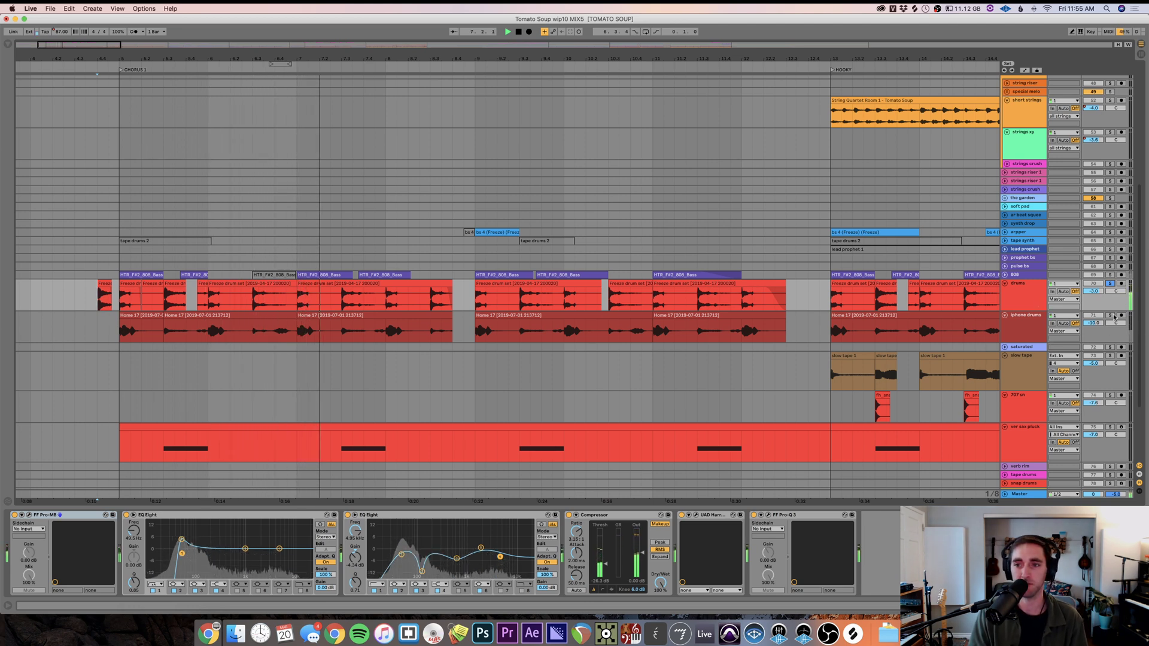
- Solo iphone drums with drums and on its own, then solo ver sax pluck and replay CHORUS 1
{"action": "left_click", "coordinate": [1111, 316]}
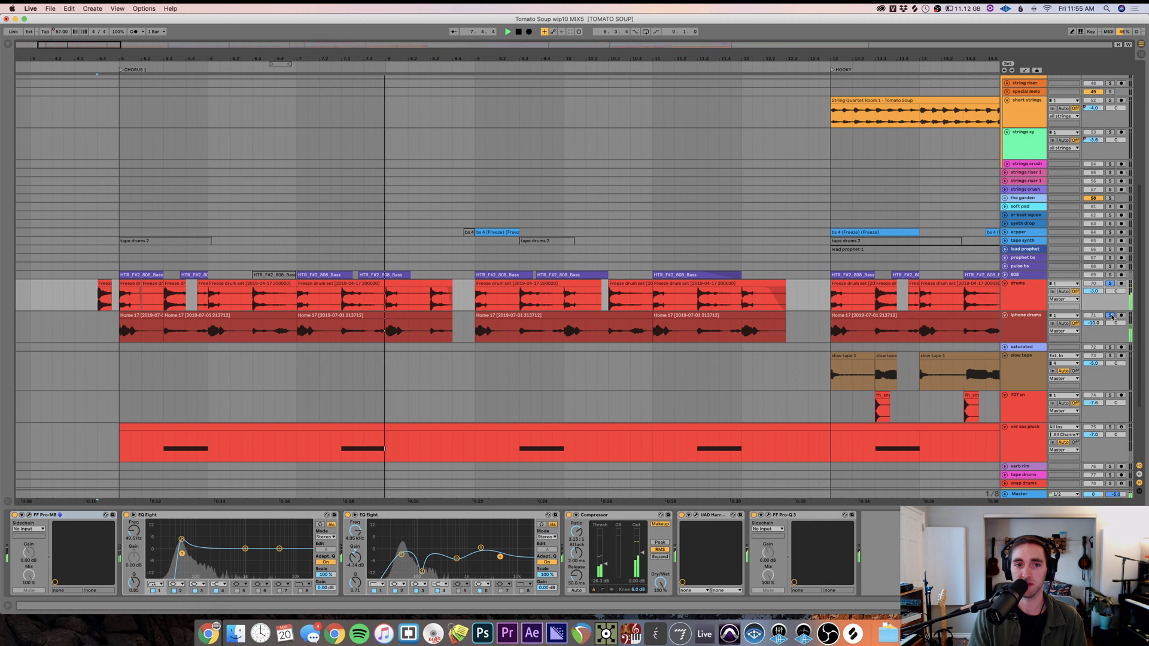
{"action": "left_click", "coordinate": [1110, 316]}
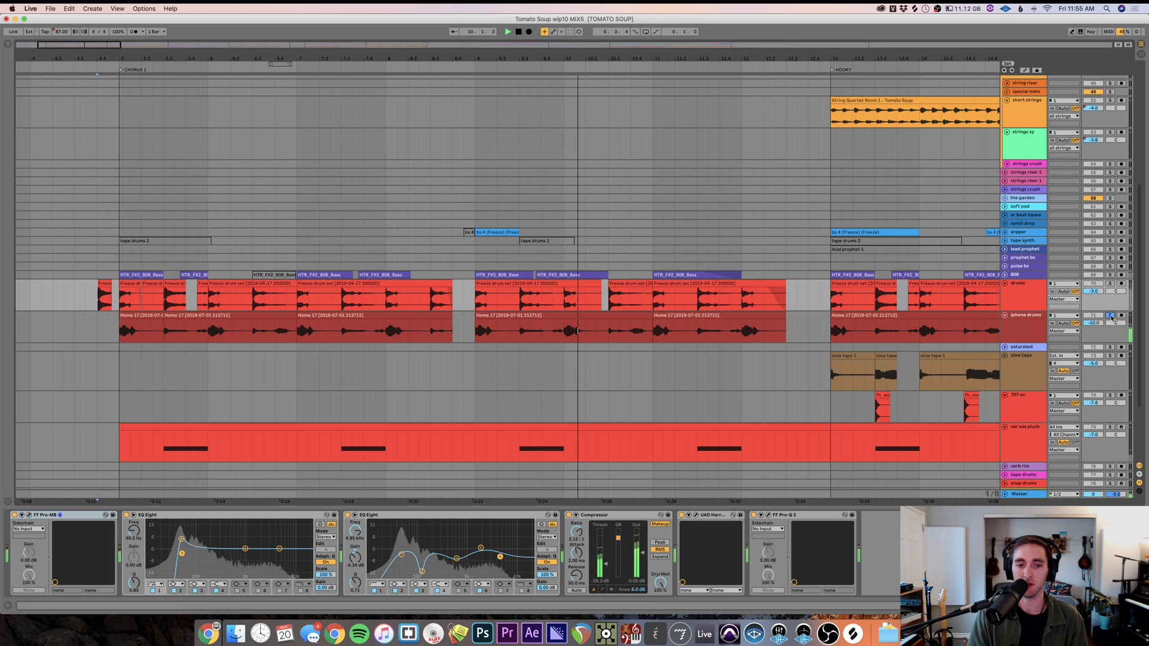
{"action": "left_click", "coordinate": [1111, 427]}
{"action": "key", "text": "space"}
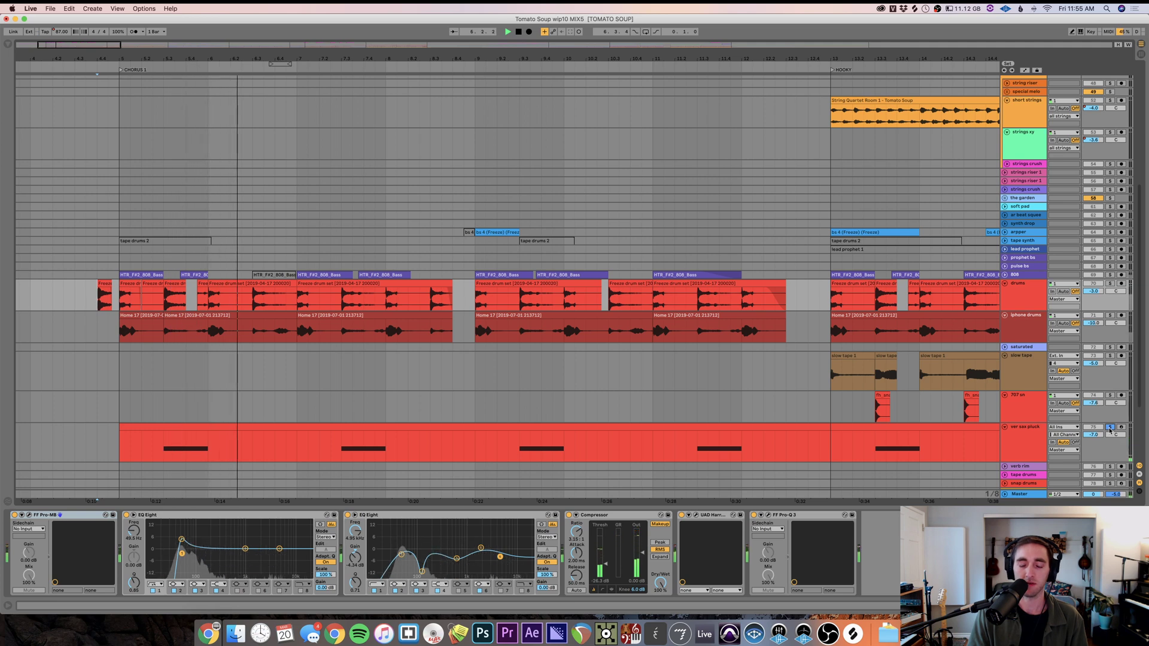
- Show the ver sax pluck Drum Rack and examine the tenor 1 0002 sample waveform while auditioning its notes
{"action": "left_click", "coordinate": [1032, 436]}
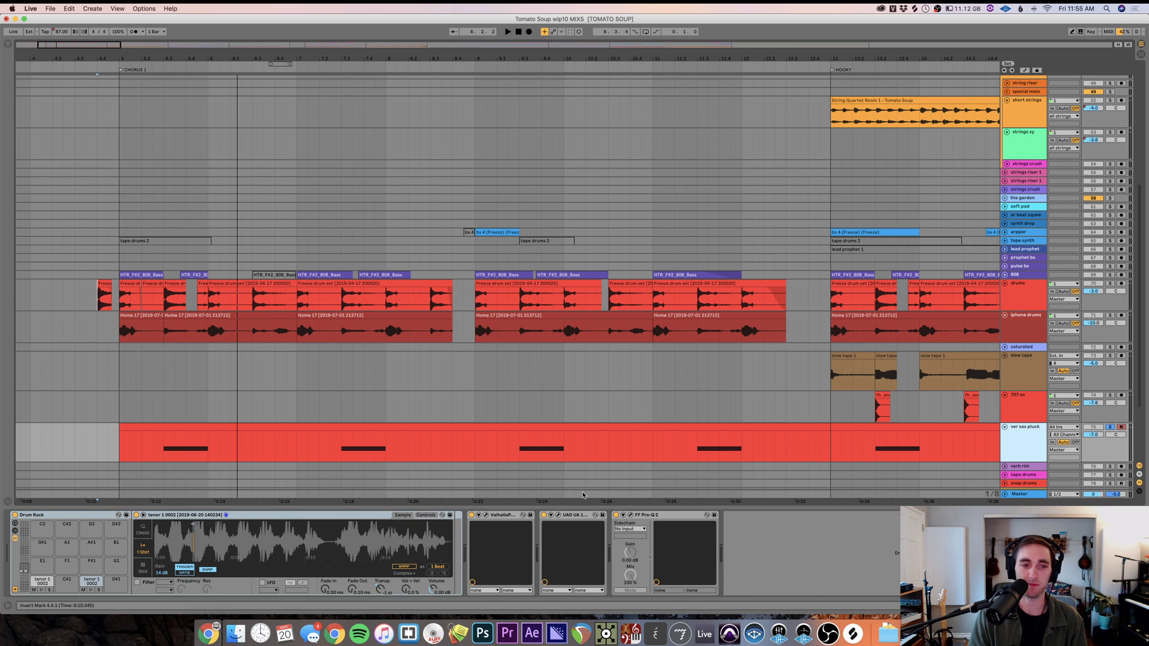
{"action": "scroll", "coordinate": [226, 541], "scroll_direction": "up", "scroll_amount": 3}
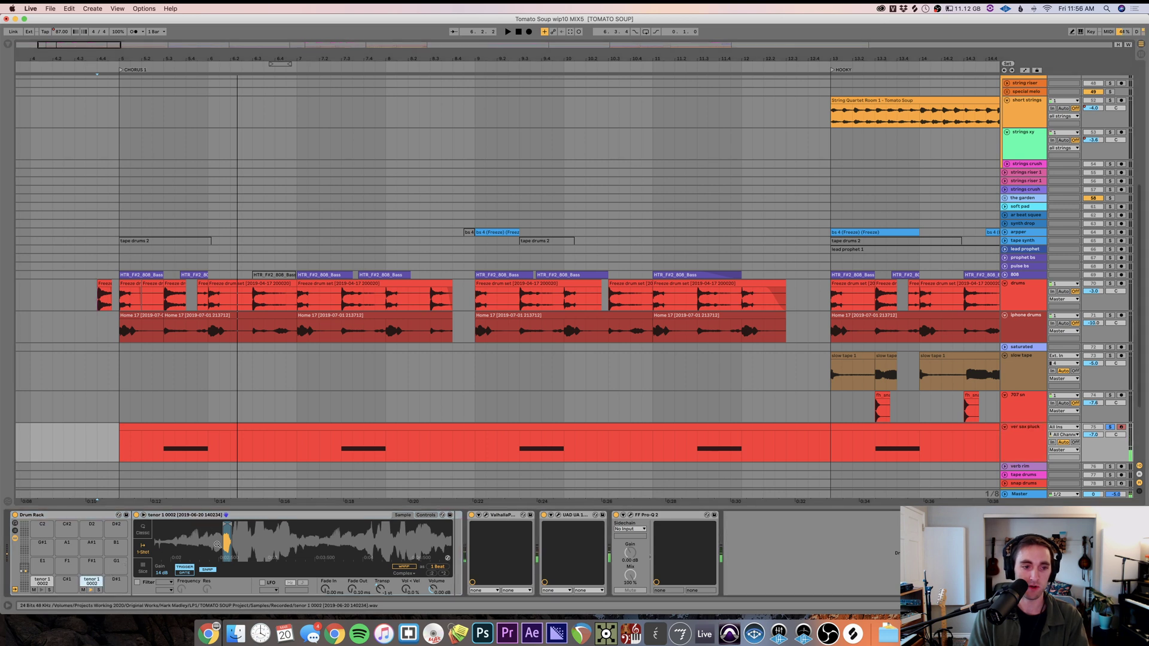
{"action": "left_click_drag", "start_coordinate": [217, 546], "coordinate": [219, 538]}
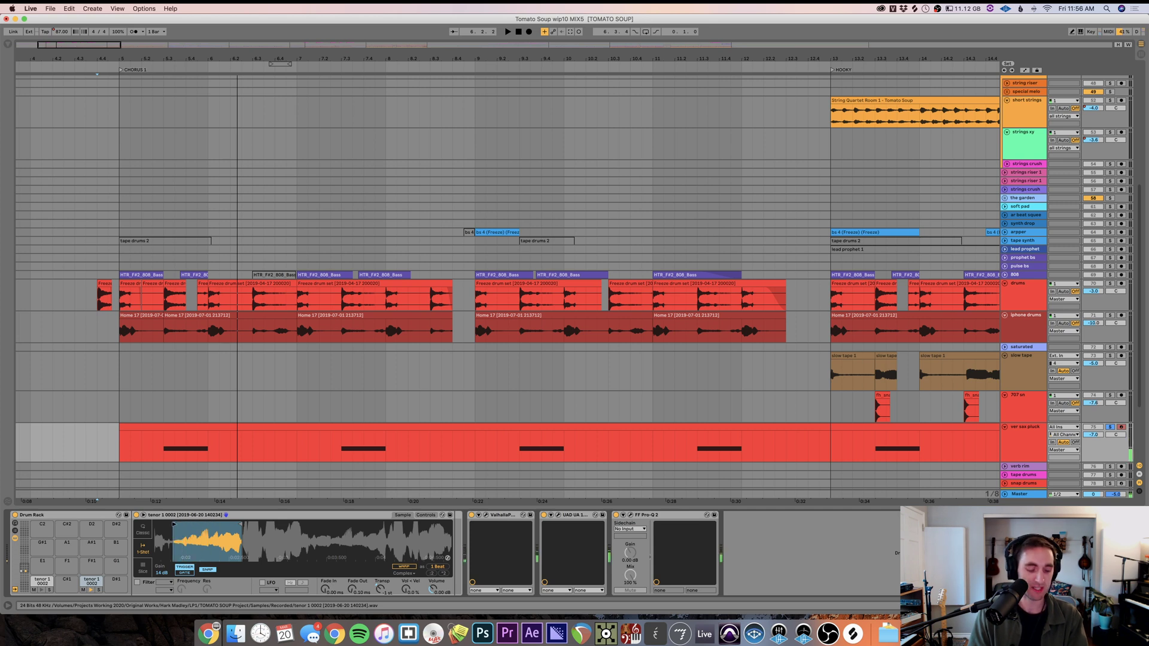
{"action": "key", "text": "super+z"}
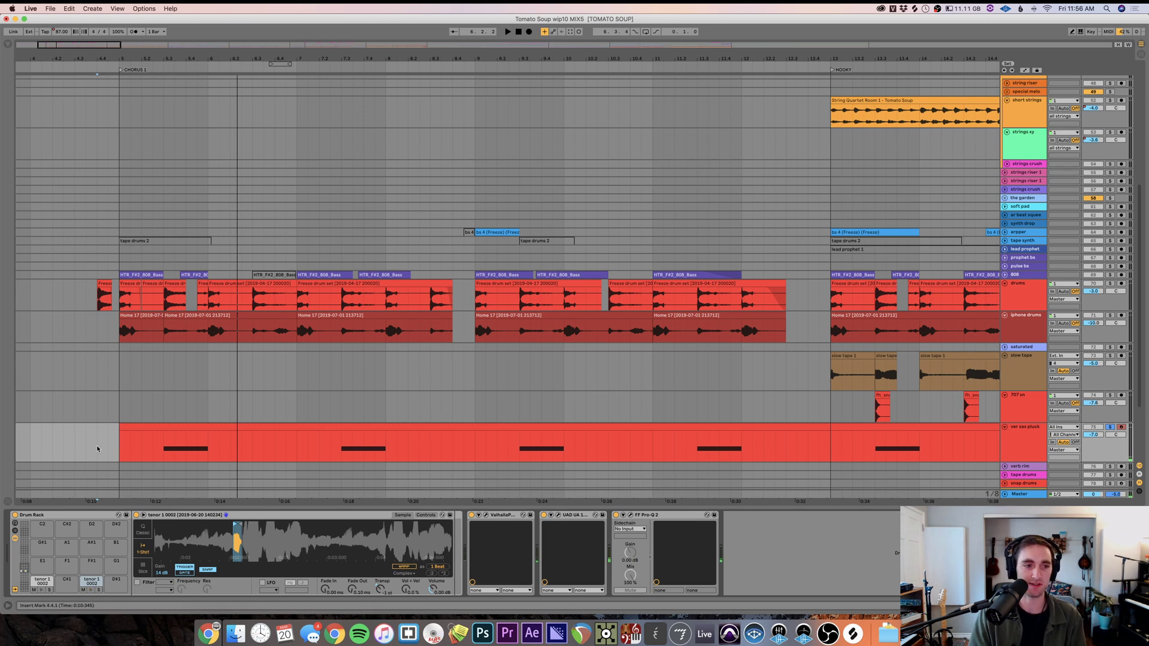
- Set the insert marker to the start of CHORUS 1 and fold the ver sax pluck and 707 sn tracks
{"action": "scroll", "coordinate": [97, 449], "scroll_direction": "down", "scroll_amount": 6}
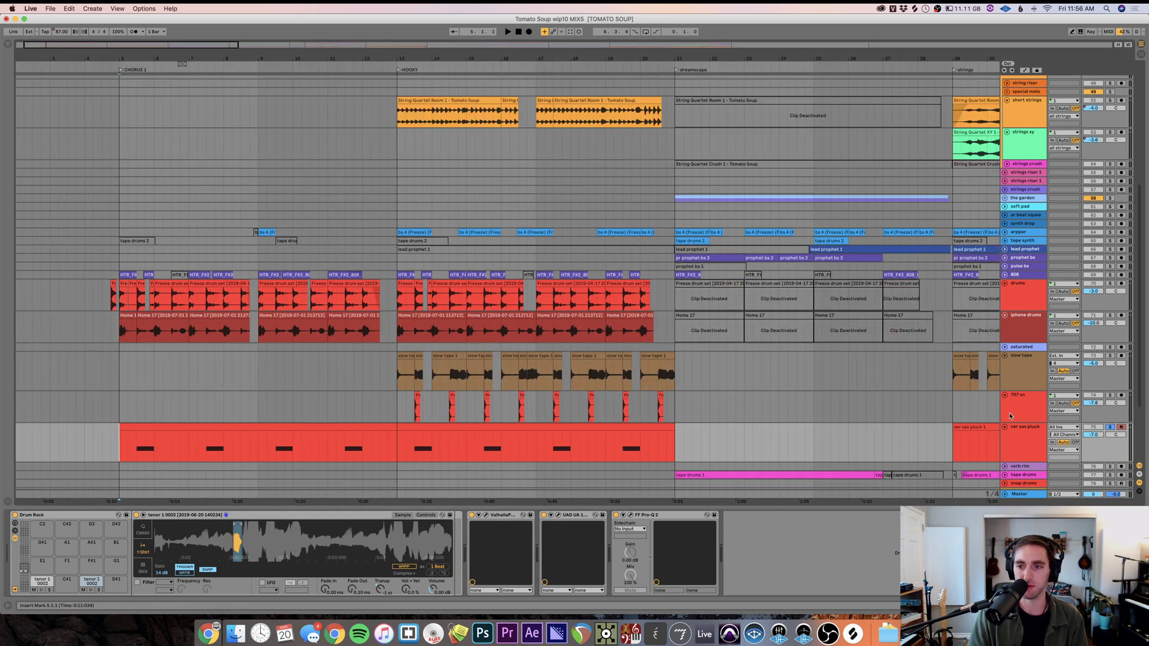
{"action": "left_click", "coordinate": [1005, 428]}
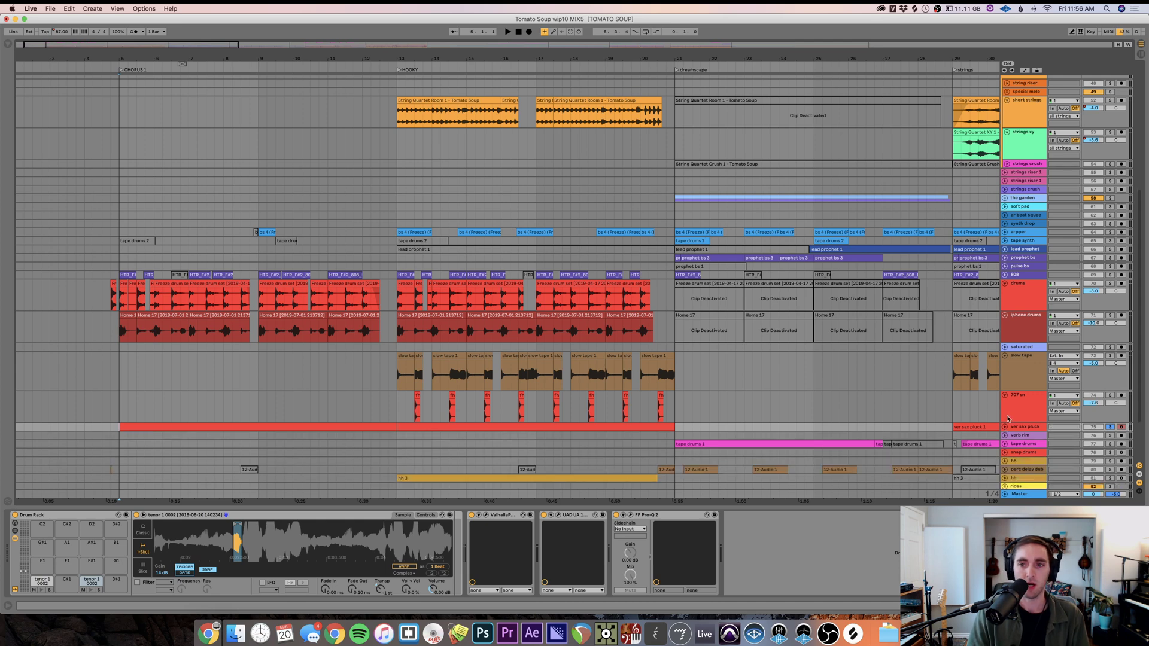
{"action": "left_click", "coordinate": [1008, 413]}
{"action": "left_click", "coordinate": [1005, 396]}
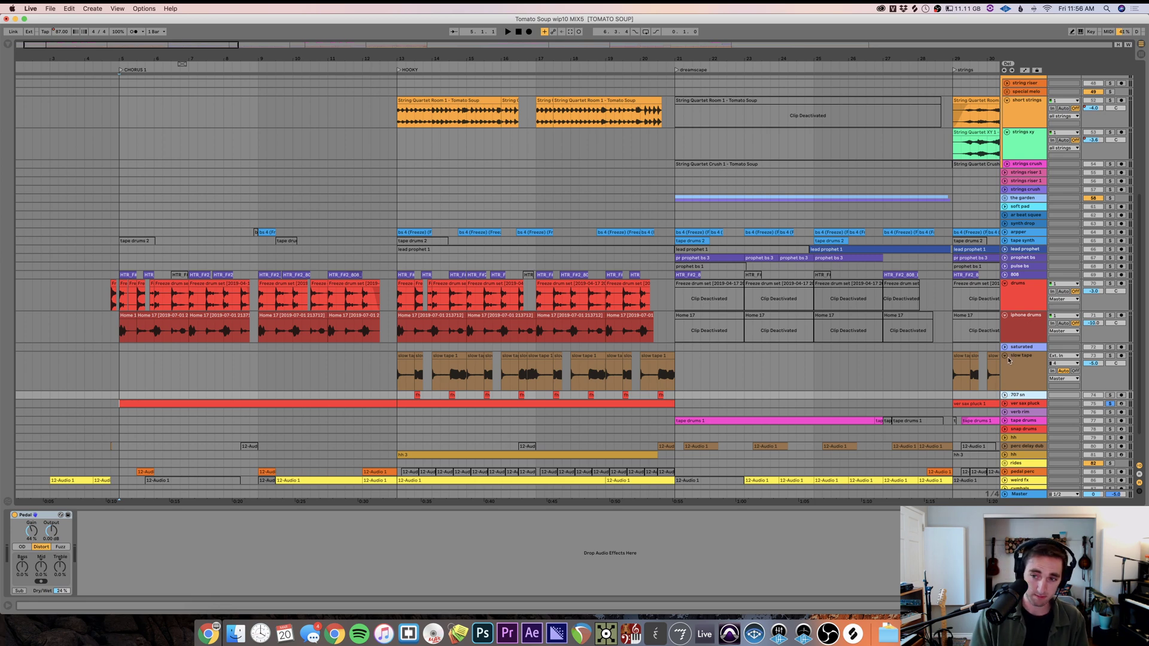
- Show the slow tape devices, unfold the saturated track and show the iphone drums device chain
{"action": "left_click", "coordinate": [1012, 370]}
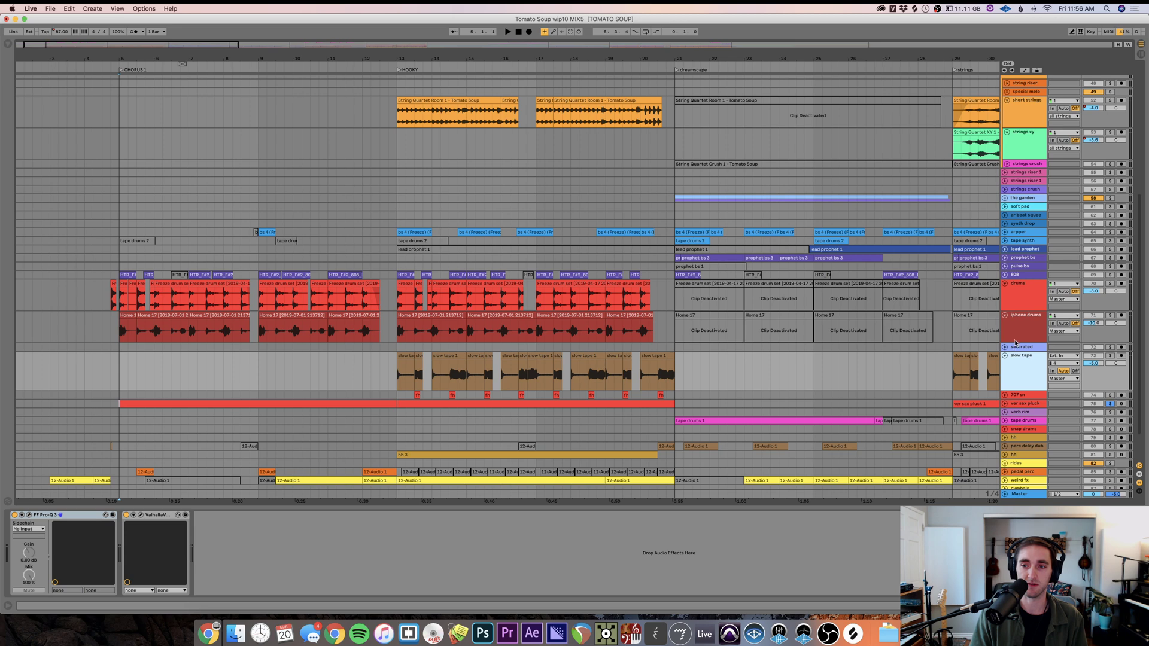
{"action": "left_click", "coordinate": [1006, 348]}
{"action": "left_click", "coordinate": [1015, 340]}
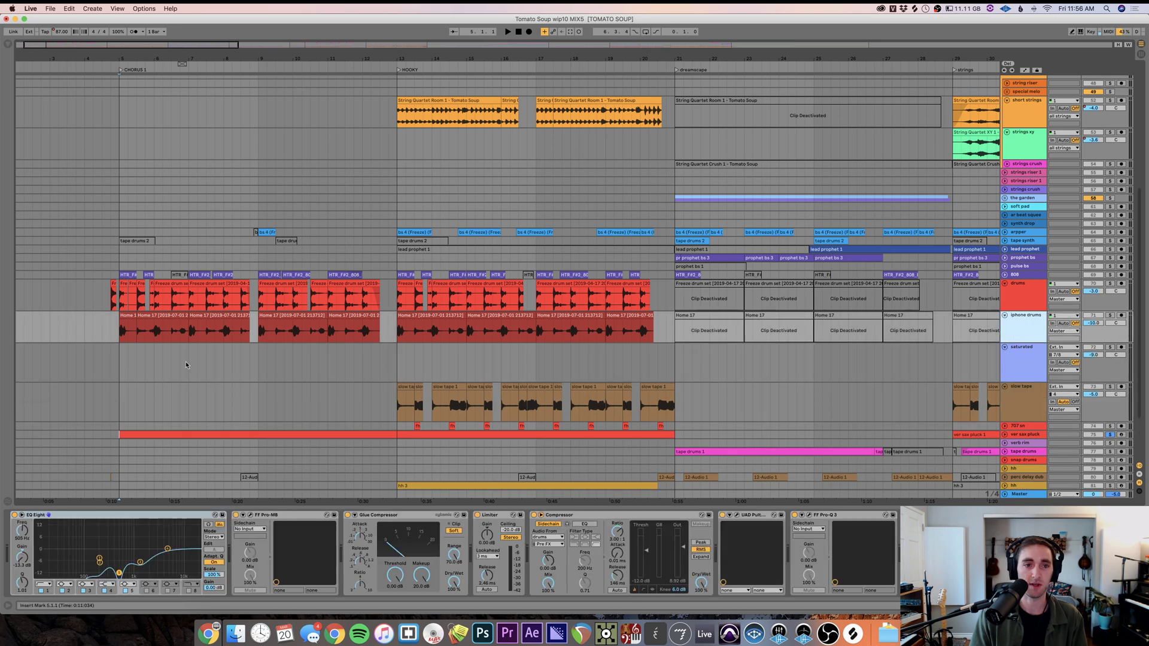
- Solo iphone drums, play it from just before CHORUS 1 and enlarge its track lane
{"action": "left_click", "coordinate": [110, 338]}
{"action": "scroll", "coordinate": [109, 337], "scroll_direction": "up", "scroll_amount": 3}
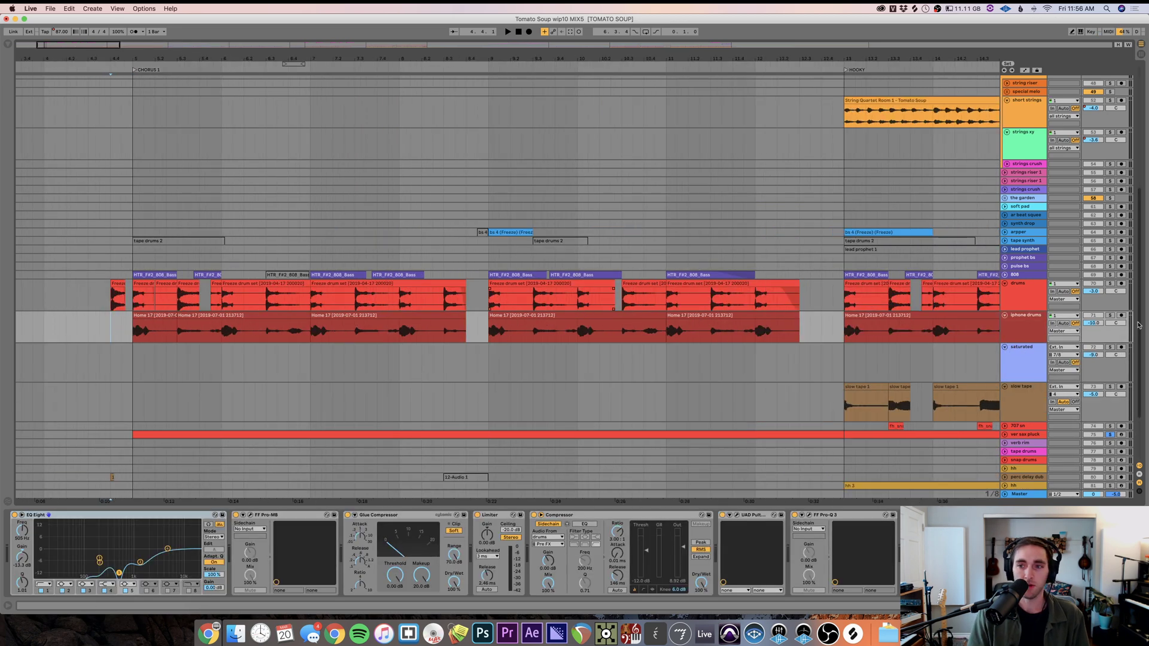
{"action": "left_click", "coordinate": [1111, 316]}
{"action": "key", "text": "space"}
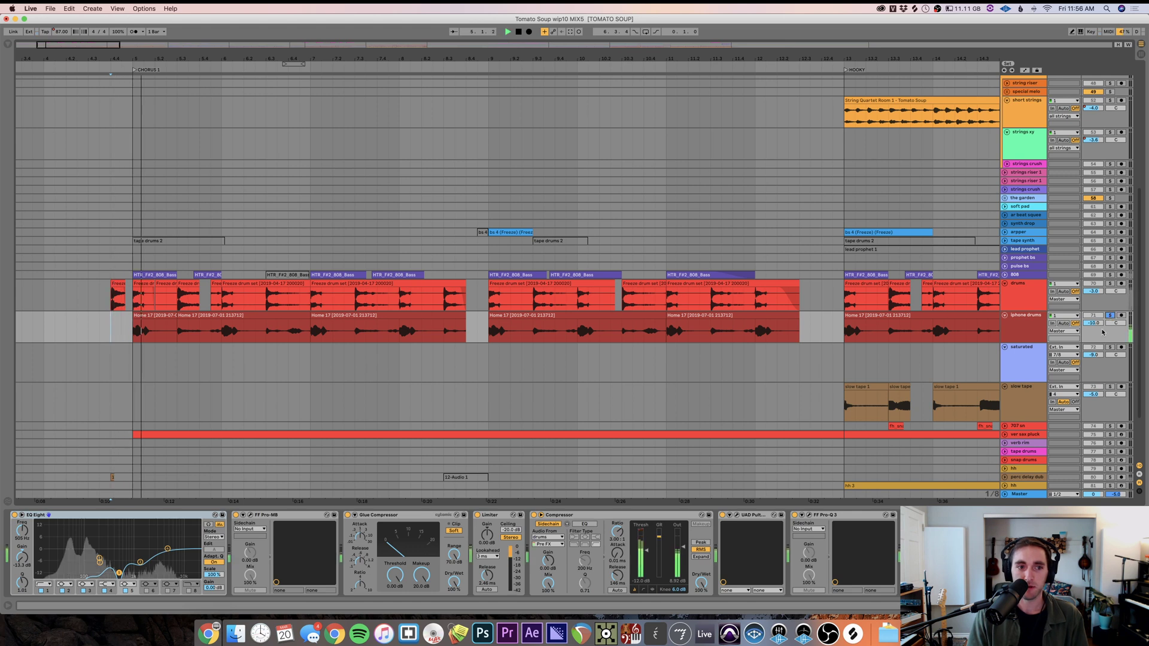
{"action": "left_click_drag", "start_coordinate": [1035, 342], "coordinate": [1035, 357]}
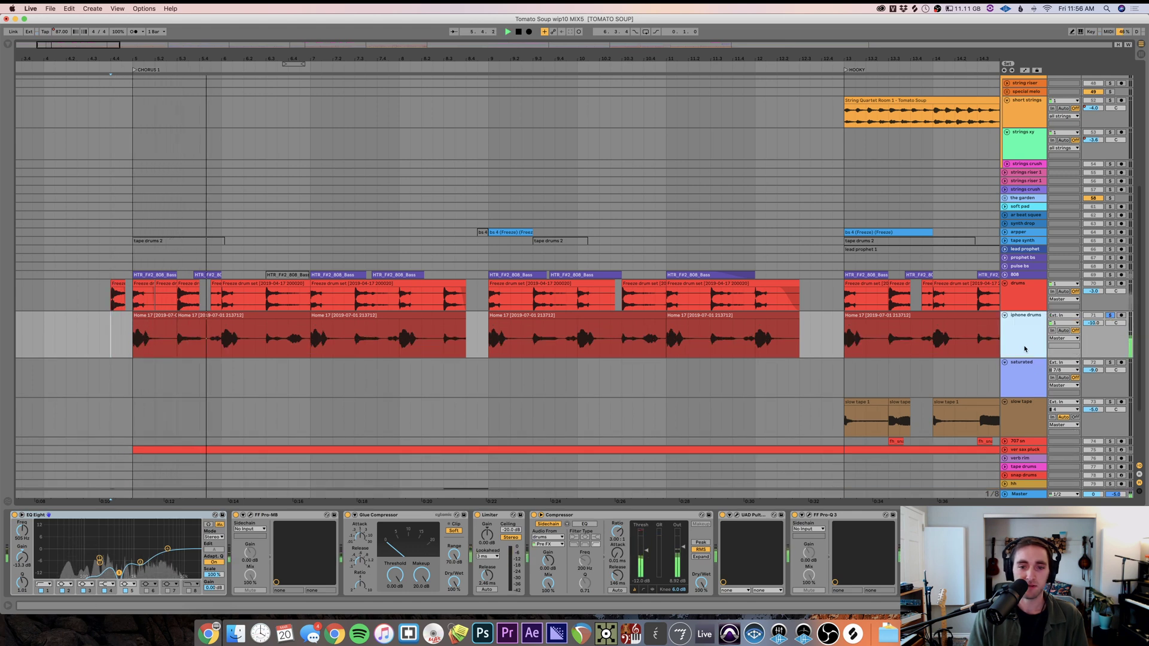
- Audition iphone drums with its sidechain Compressor off, its volume raised and its Limiter bypassed, then replay with the Compressor and Limiter on
{"action": "left_click", "coordinate": [534, 515]}
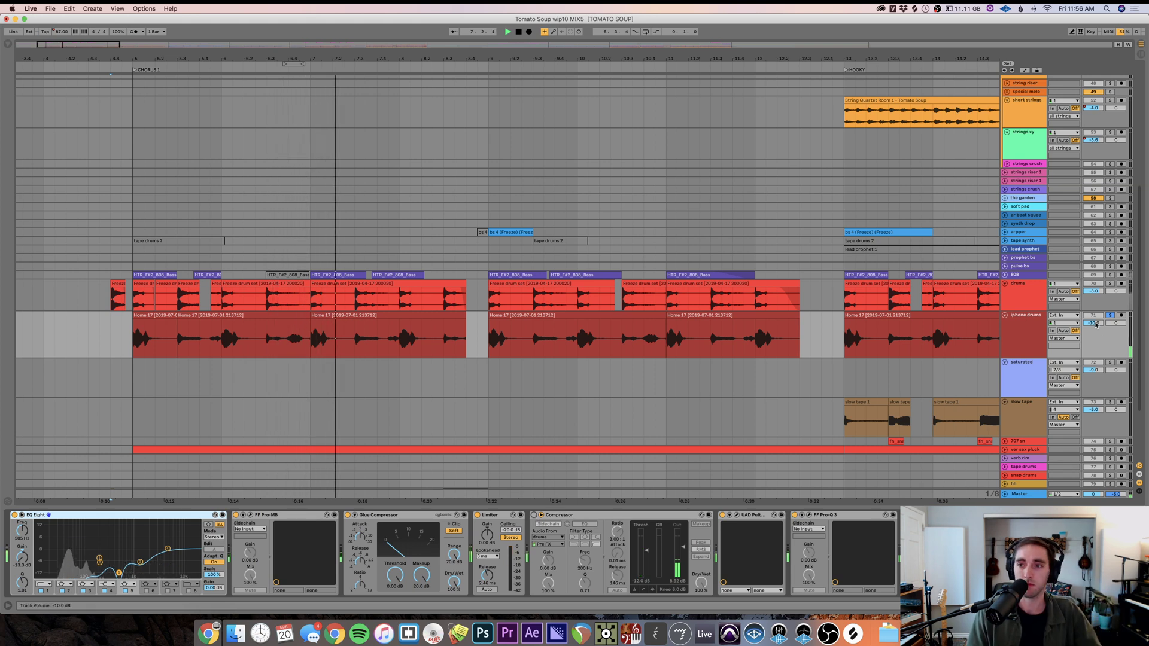
{"action": "left_click_drag", "start_coordinate": [1094, 323], "coordinate": [1095, 300]}
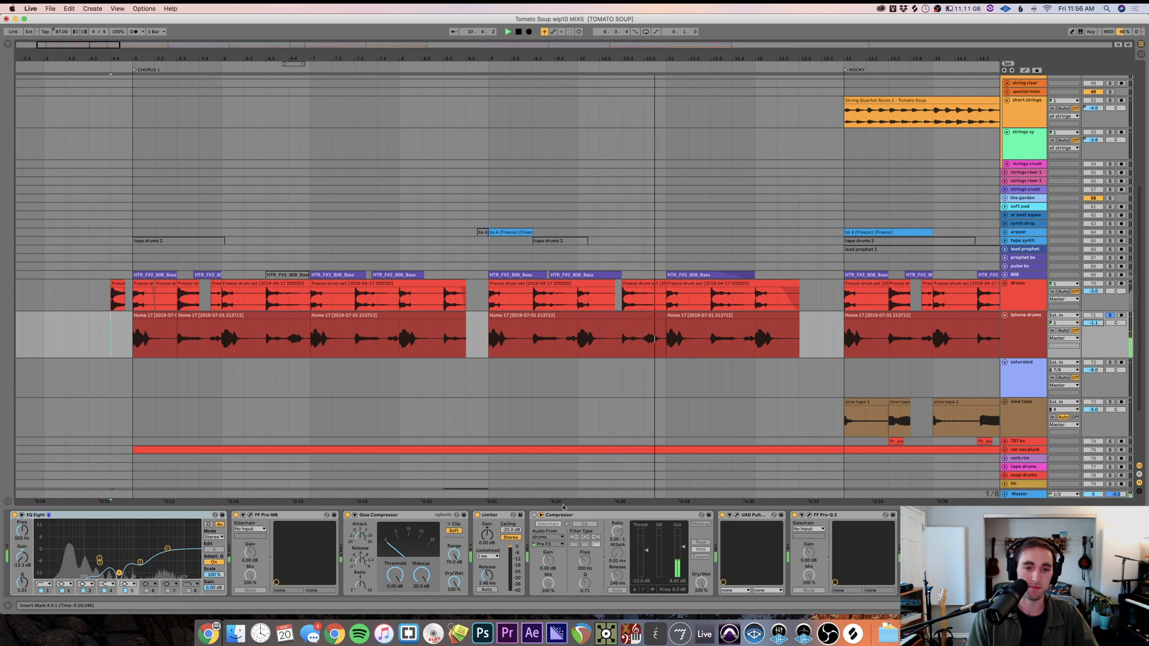
{"action": "left_click", "coordinate": [477, 515]}
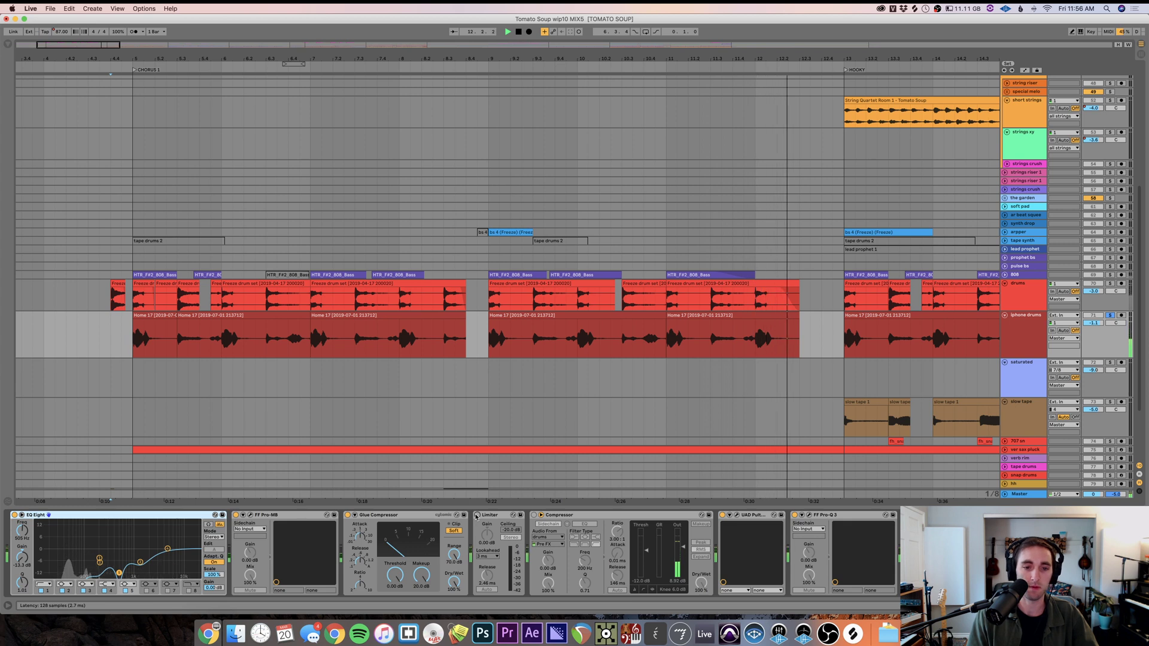
{"action": "left_click", "coordinate": [477, 516]}
{"action": "key", "text": "space"}
{"action": "key", "text": "space"}
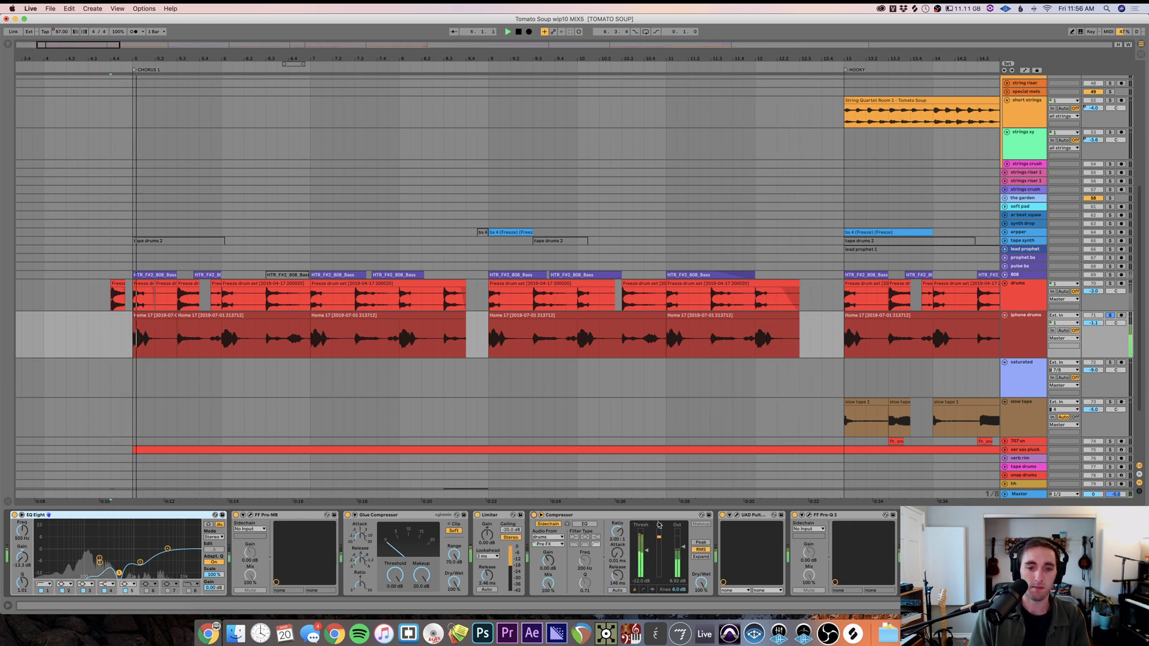
- Compare drums with iphone drums by soloing each track in turn and playing the start of CHORUS 1
{"action": "left_click", "coordinate": [1040, 328]}
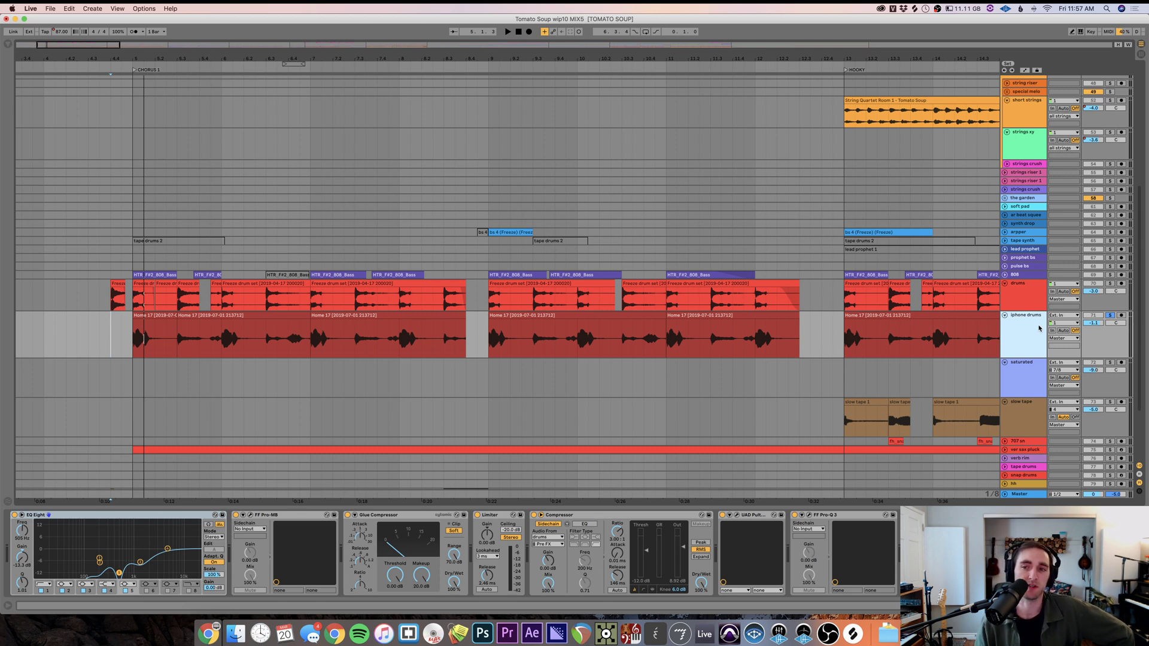
{"action": "key", "text": "space"}
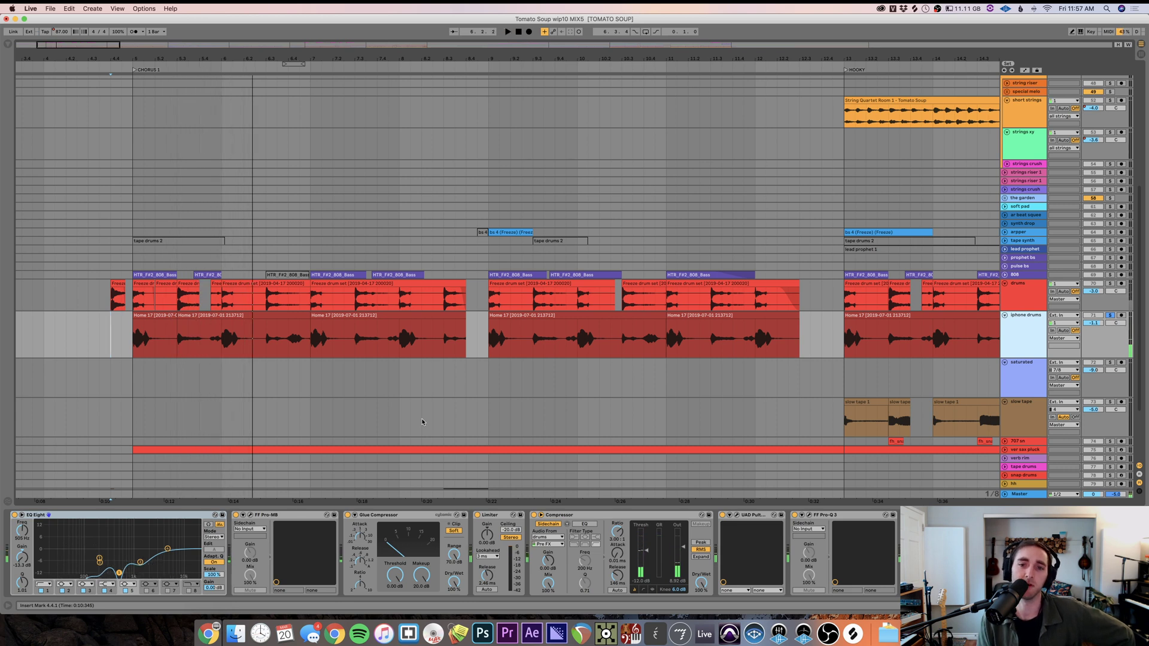
{"action": "left_click", "coordinate": [1111, 283]}
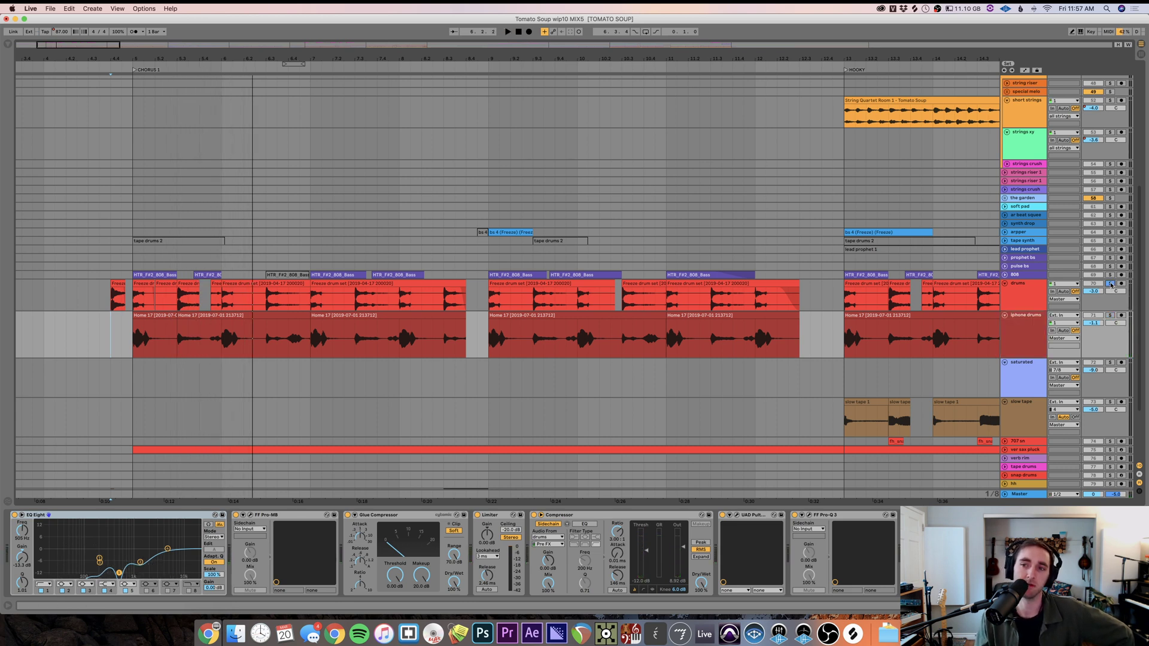
{"action": "key", "text": "space"}
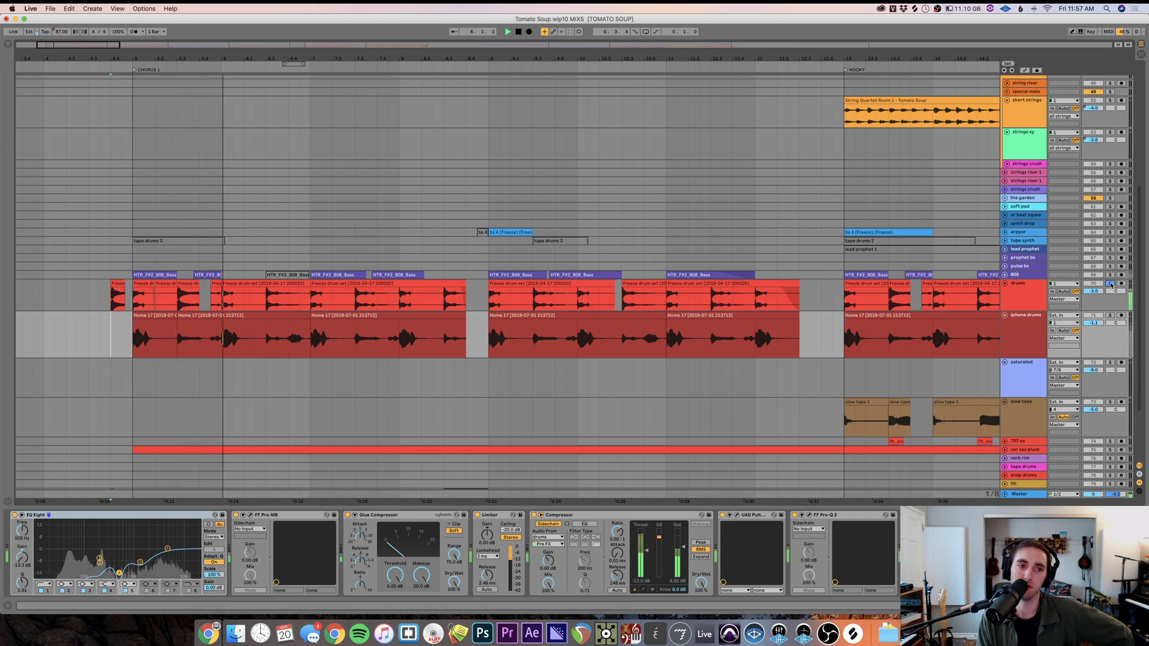
{"action": "key", "text": "space"}
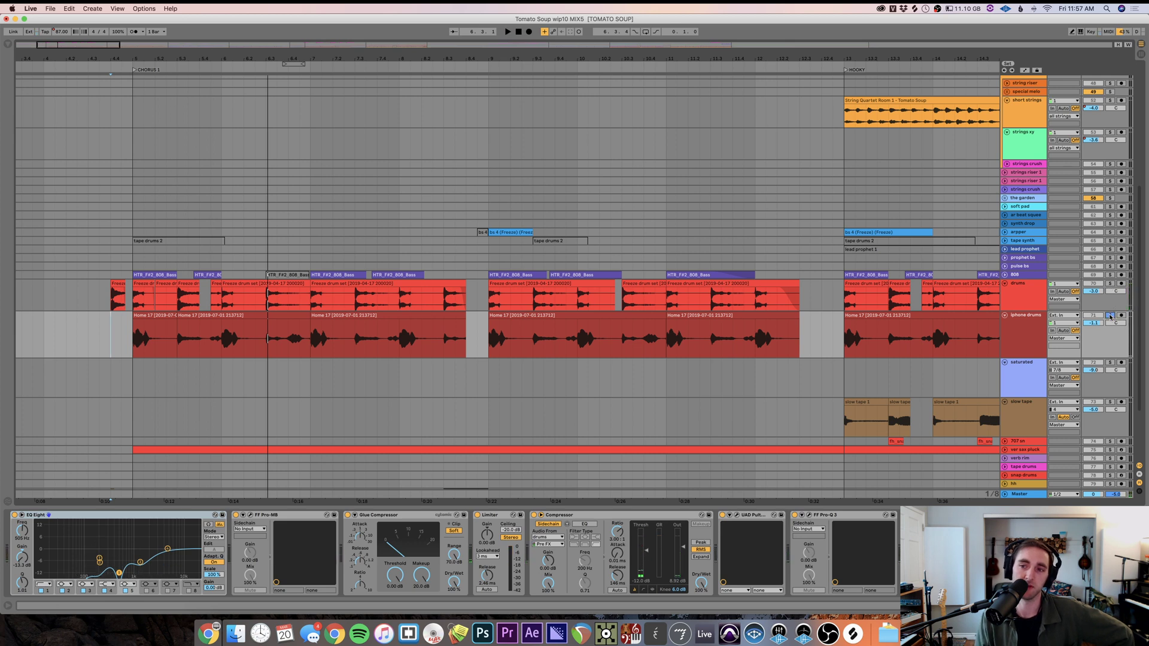
{"action": "left_click", "coordinate": [1110, 315]}
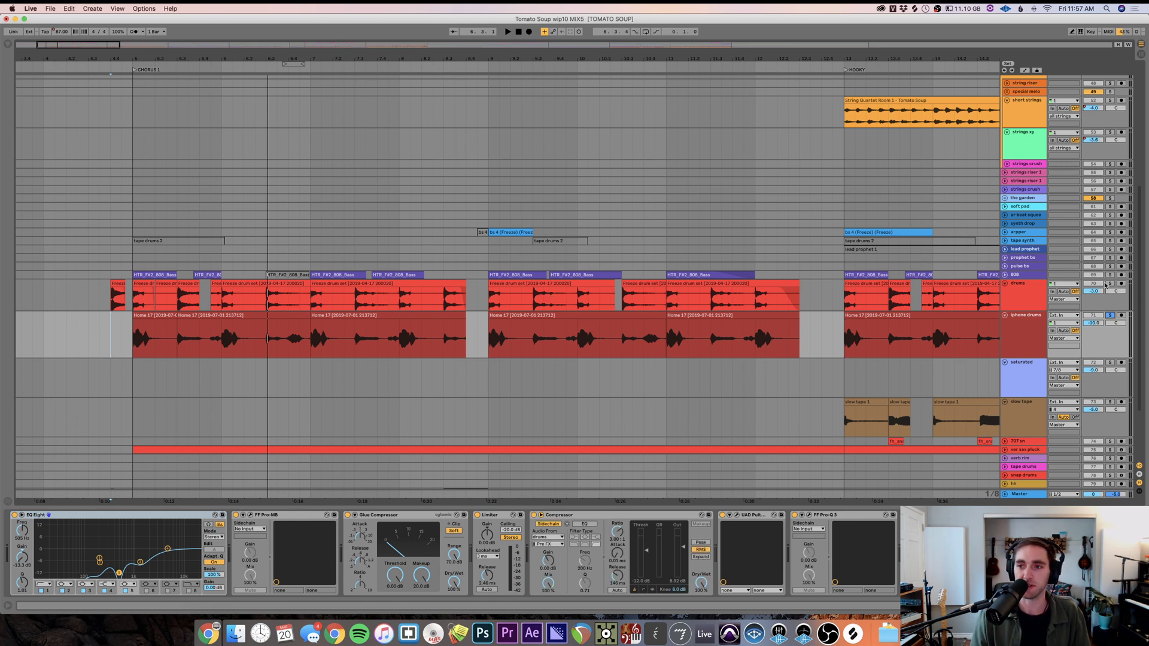
- Play the soloed drums track and examine its FF Pro-MB bands, comparing the plug-in bypassed and active, then close its window
{"action": "left_click", "coordinate": [111, 307]}
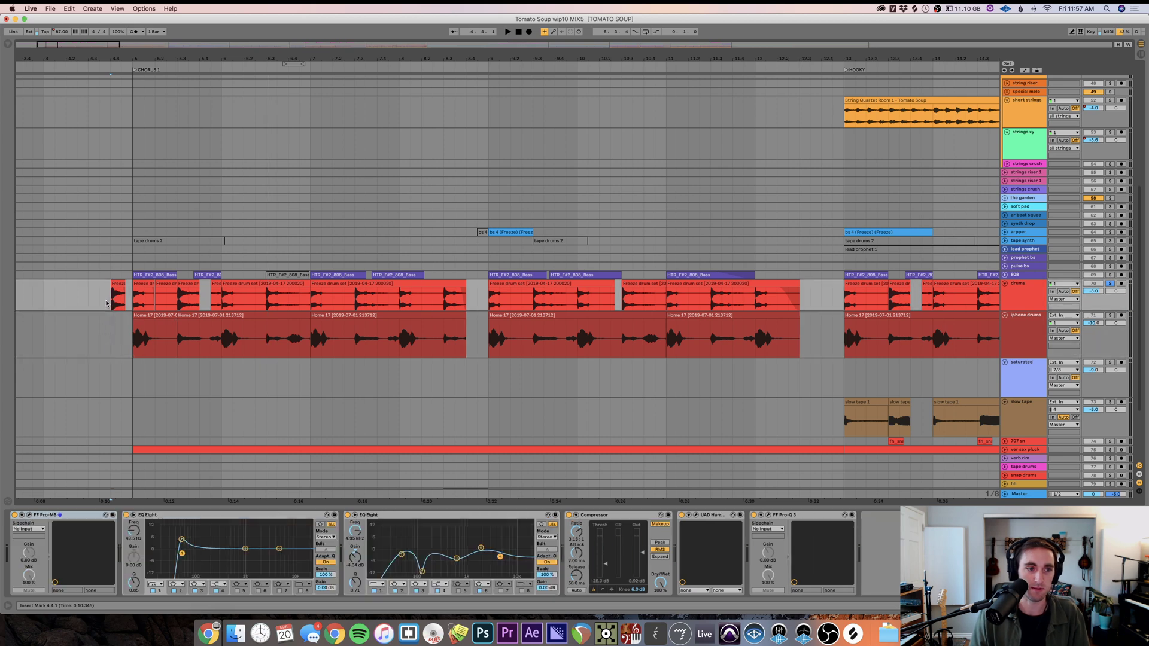
{"action": "key", "text": "space"}
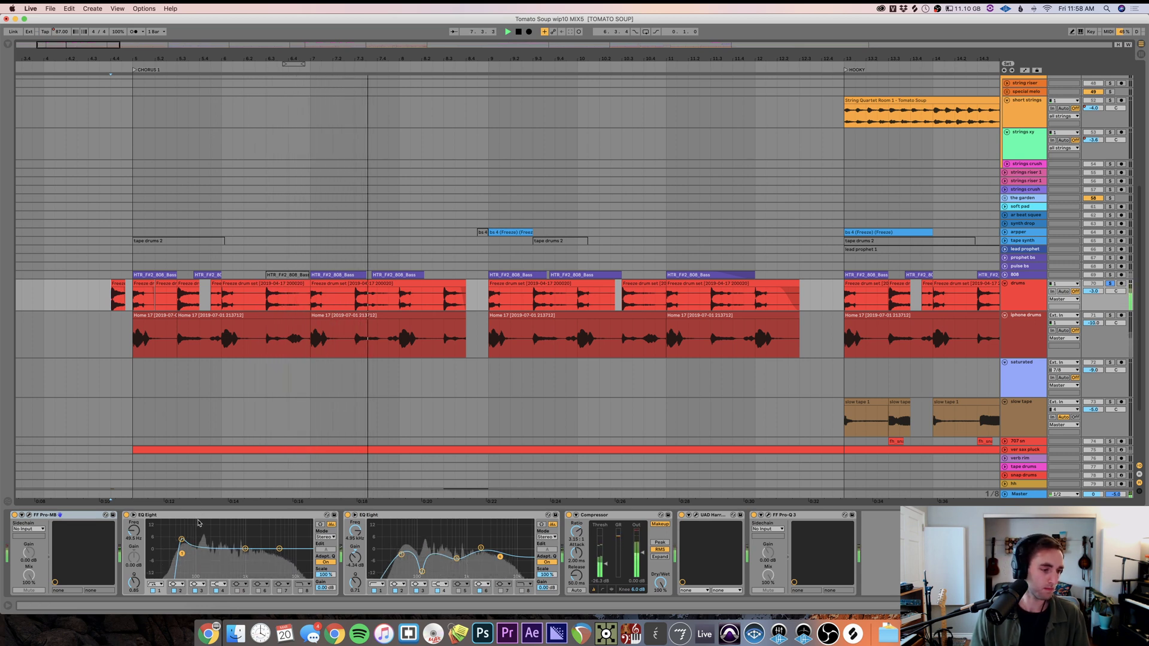
{"action": "left_click", "coordinate": [29, 516]}
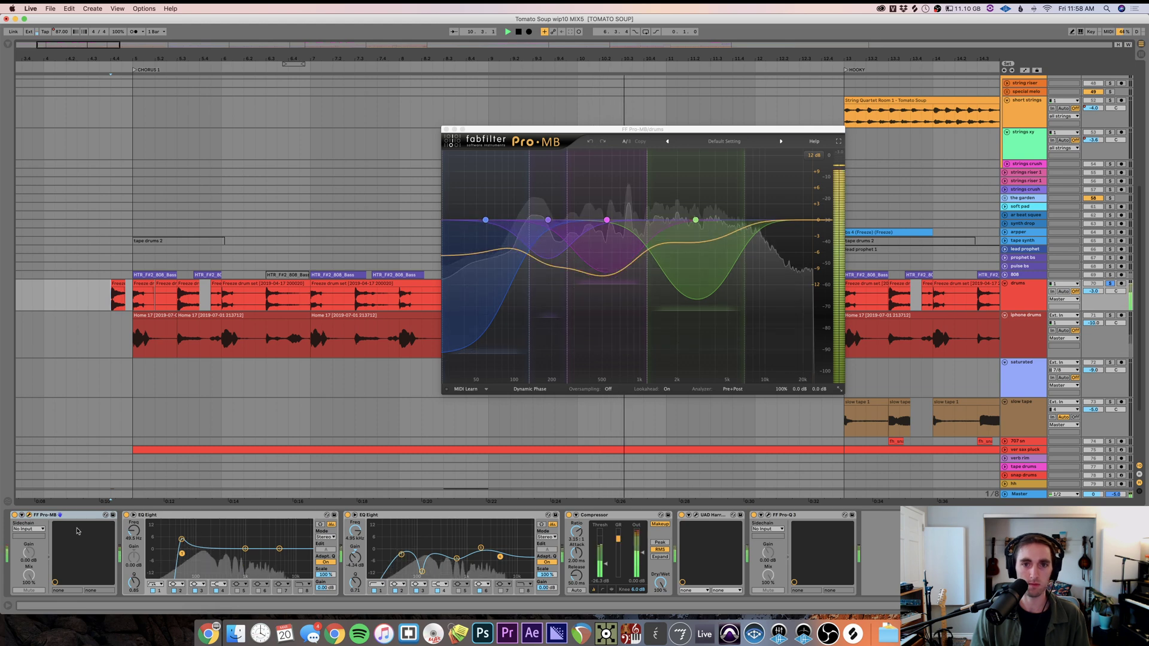
{"action": "key", "text": "space"}
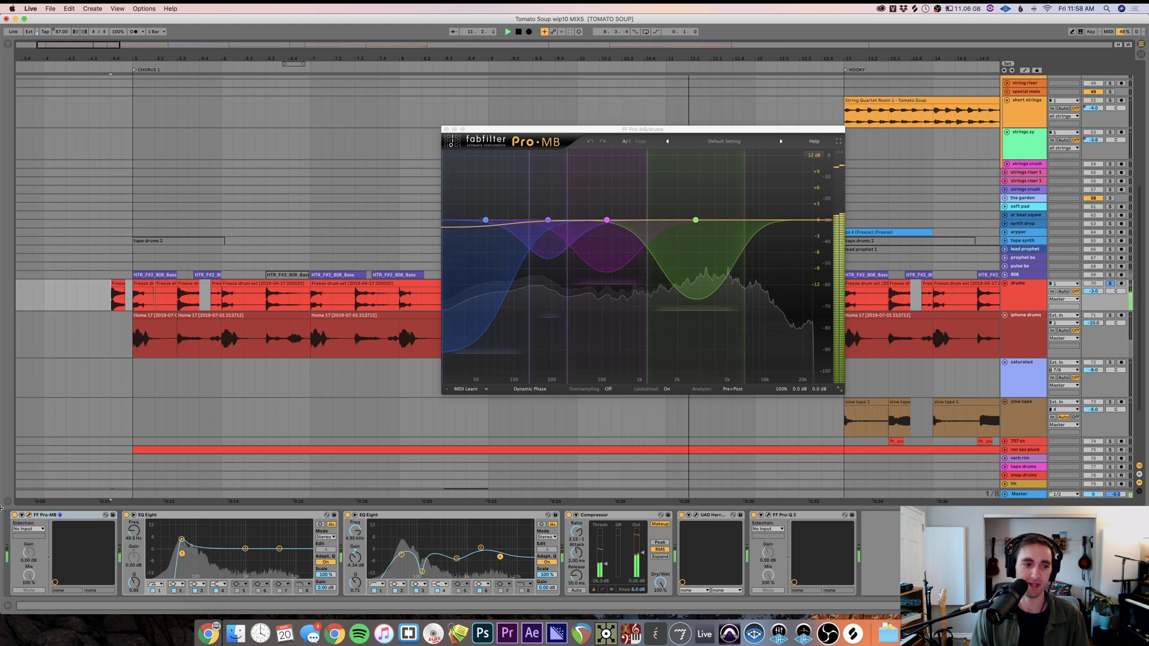
{"action": "key", "text": "space"}
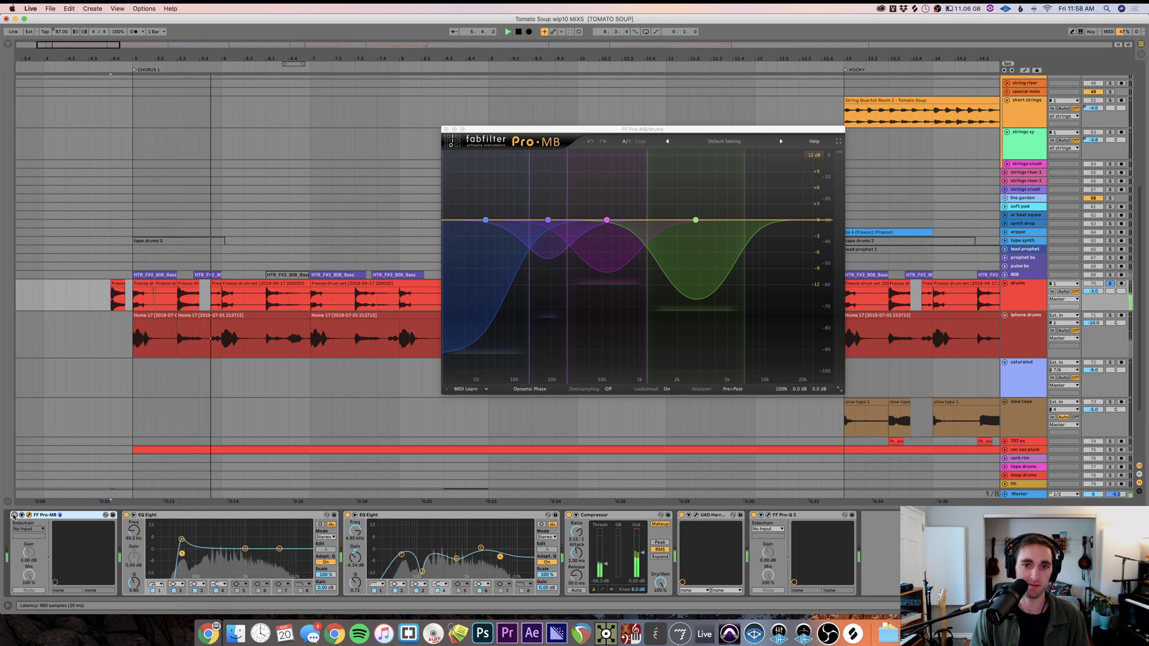
{"action": "left_click", "coordinate": [15, 515]}
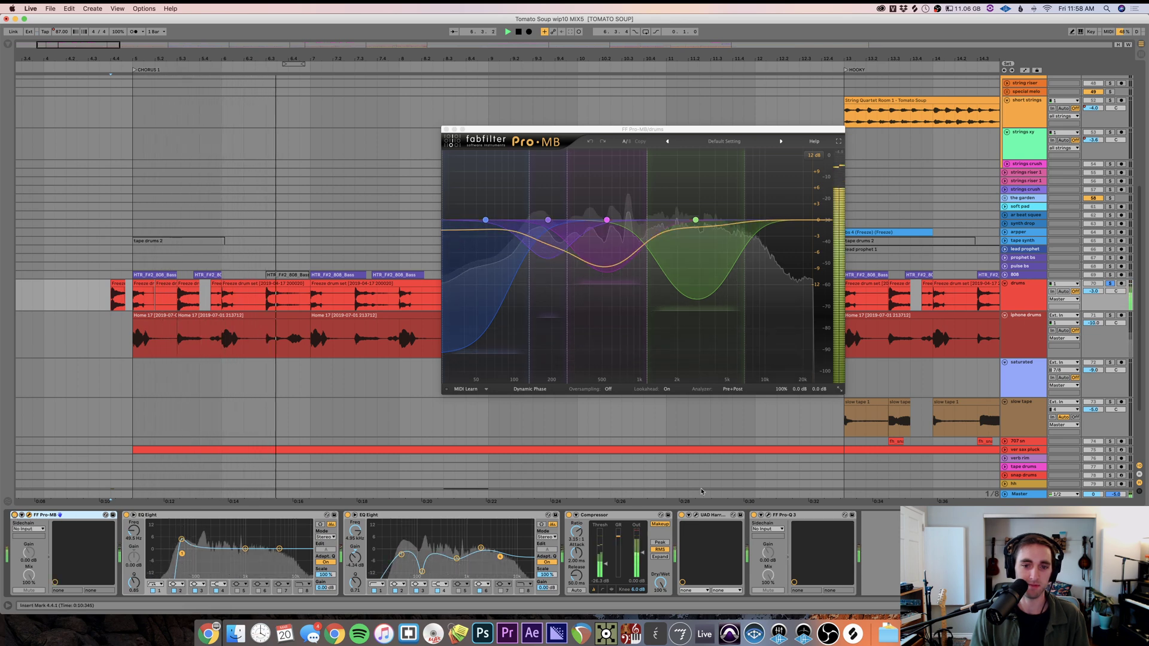
{"action": "left_click", "coordinate": [446, 130]}
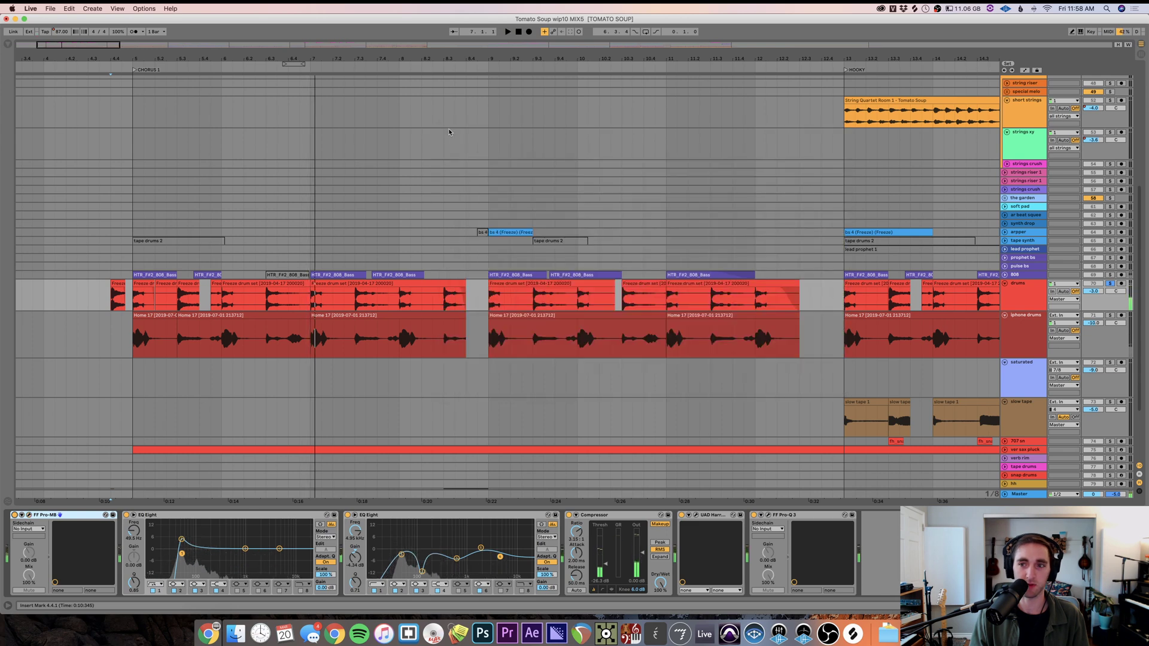
- Unsolo drums, play the full mix, unfold the 808 track and set the insert marker at CHORUS 1
{"action": "left_click", "coordinate": [1111, 283]}
{"action": "key", "text": "space"}
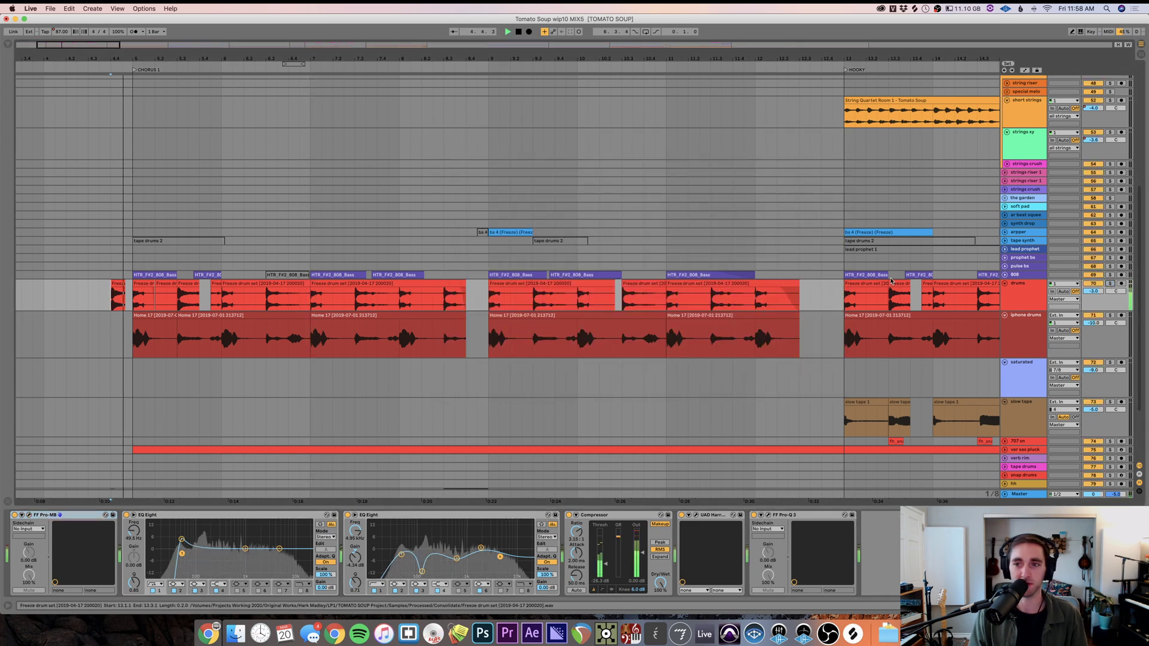
{"action": "left_click", "coordinate": [1005, 275]}
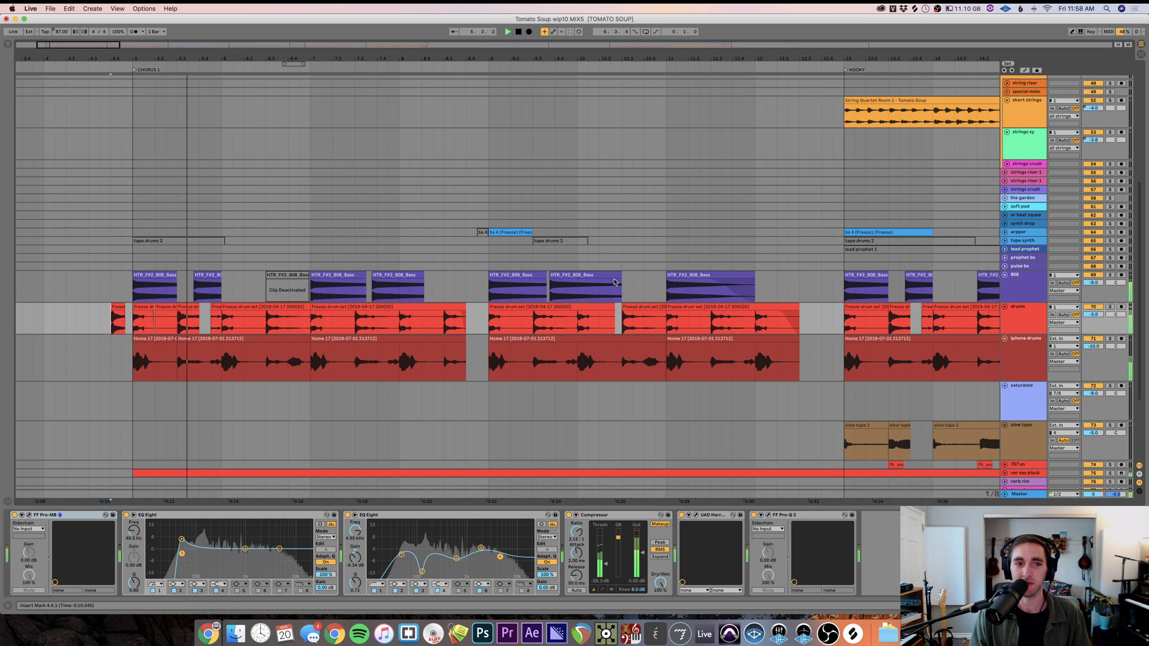
{"action": "key", "text": "space"}
{"action": "left_click", "coordinate": [138, 288]}
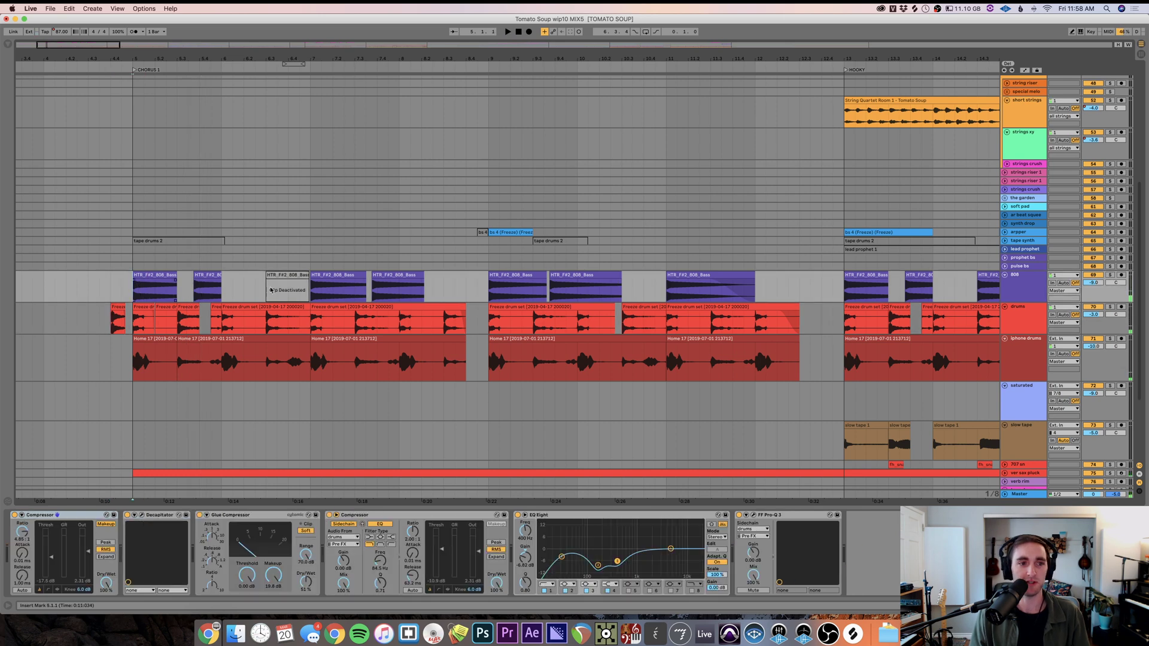
- Enlarge the 808 track and play it soloed from just before CHORUS 1, then unsolo it
{"action": "left_click", "coordinate": [1015, 305]}
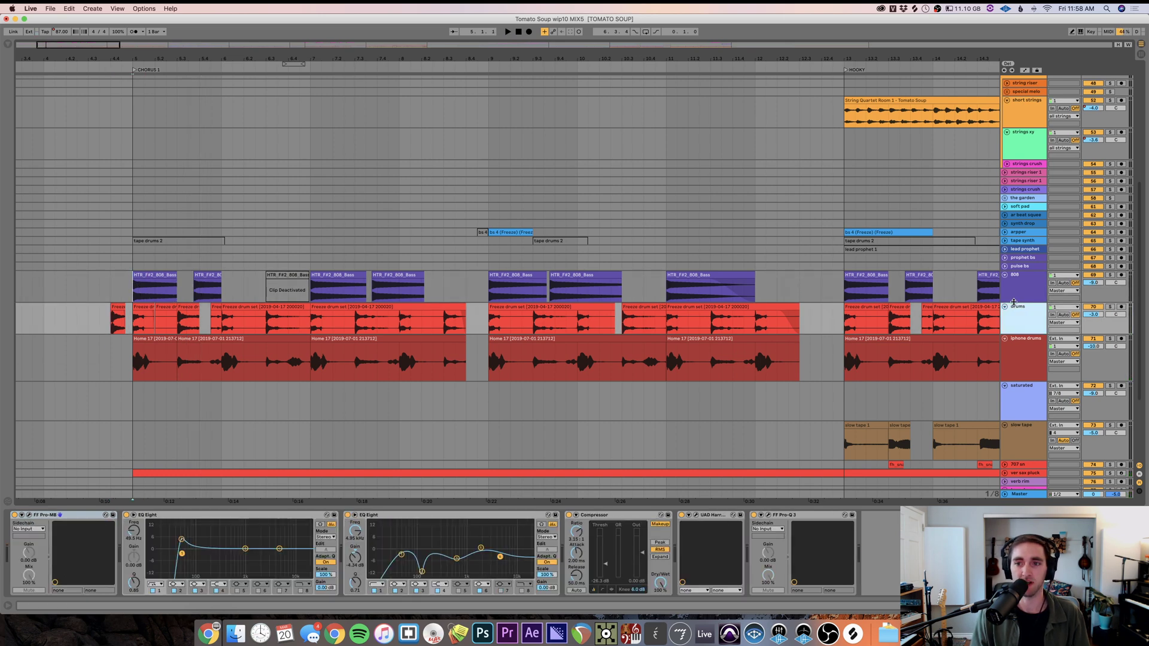
{"action": "left_click", "coordinate": [723, 296]}
{"action": "left_click", "coordinate": [126, 317]}
{"action": "key", "text": "plus"}
{"action": "key", "text": "plus"}
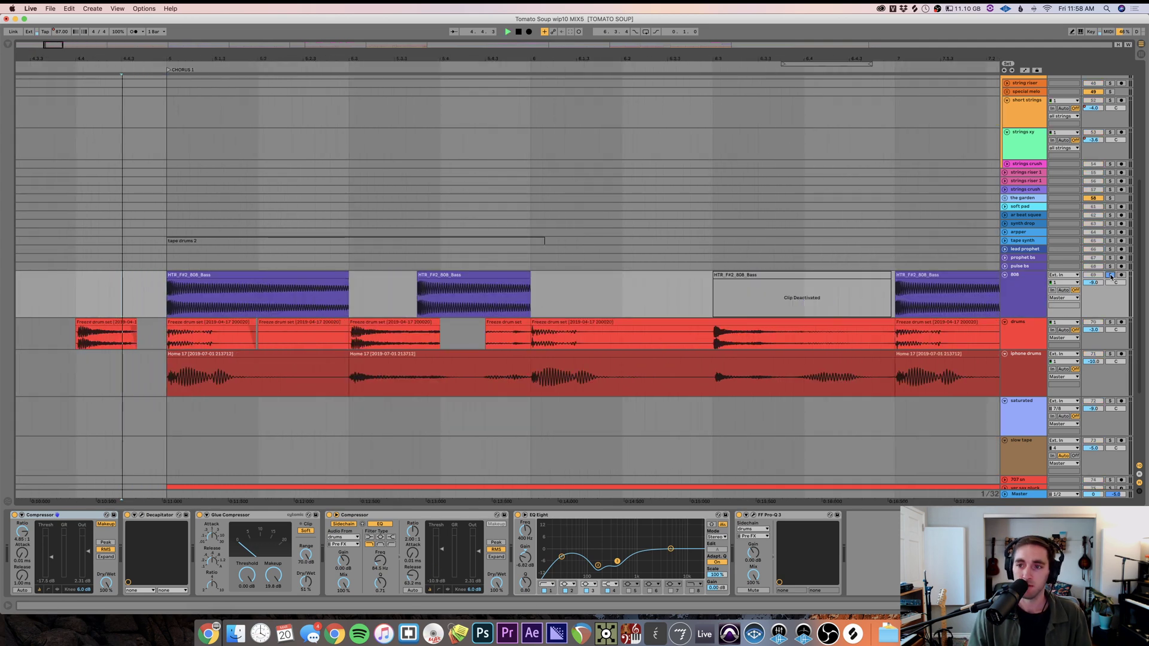
{"action": "key", "text": "space"}
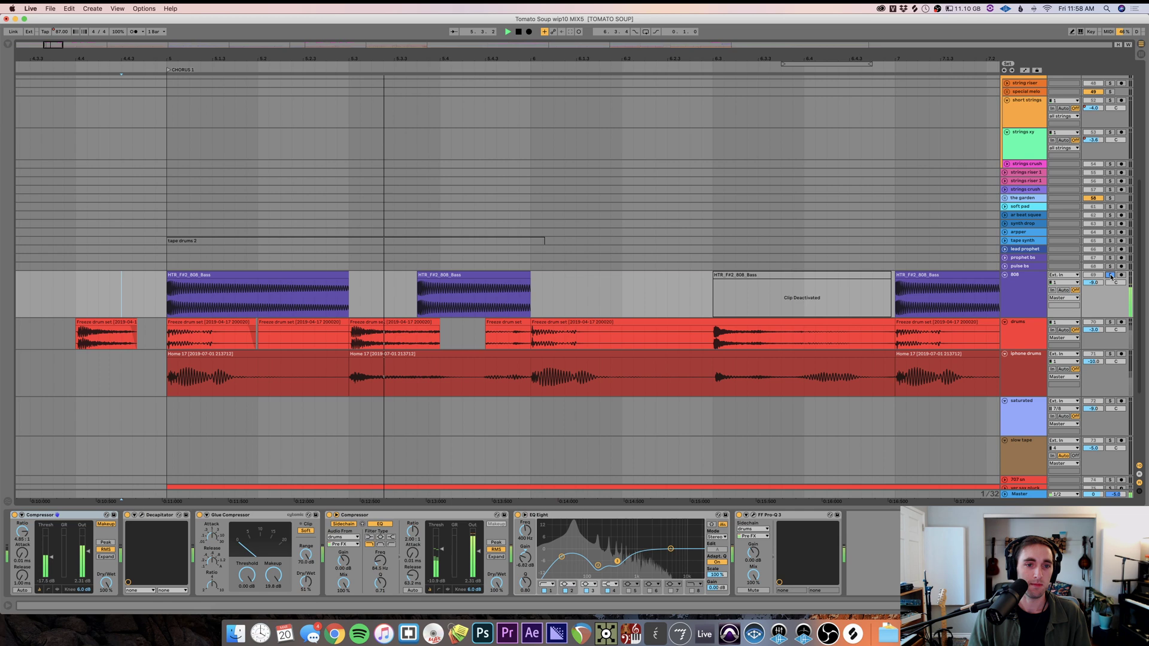
{"action": "left_click", "coordinate": [1112, 276]}
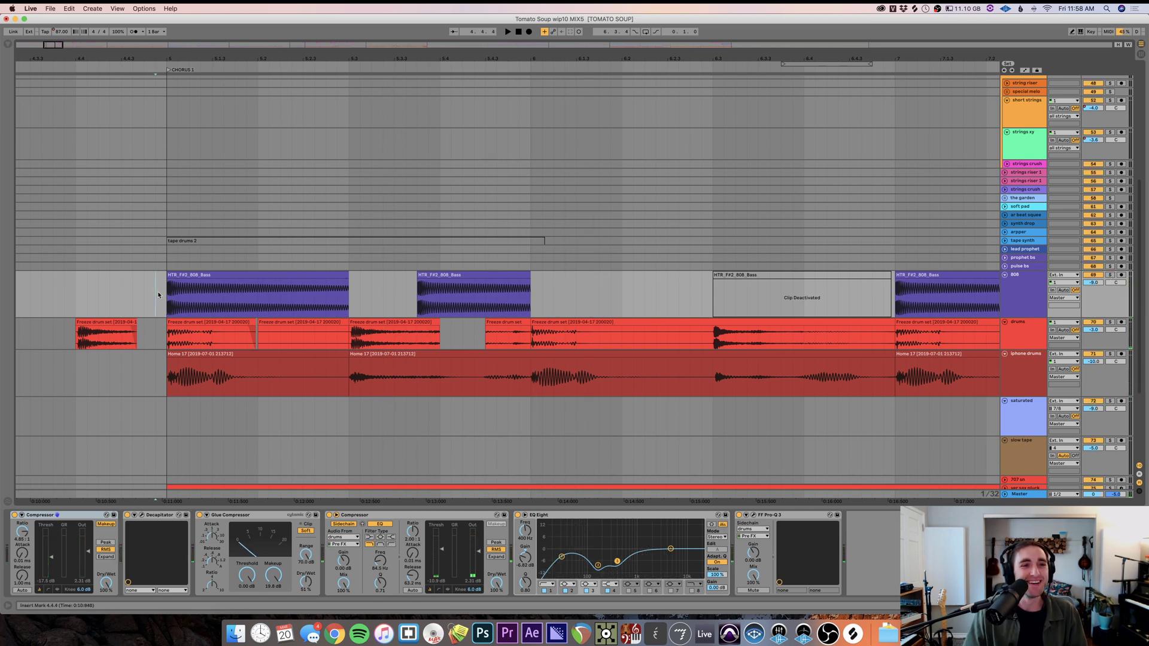
- Play the full mix from the CHORUS 1 pickup, then solo and play the choir track from just before CHORUS 1
{"action": "key", "text": "minus"}
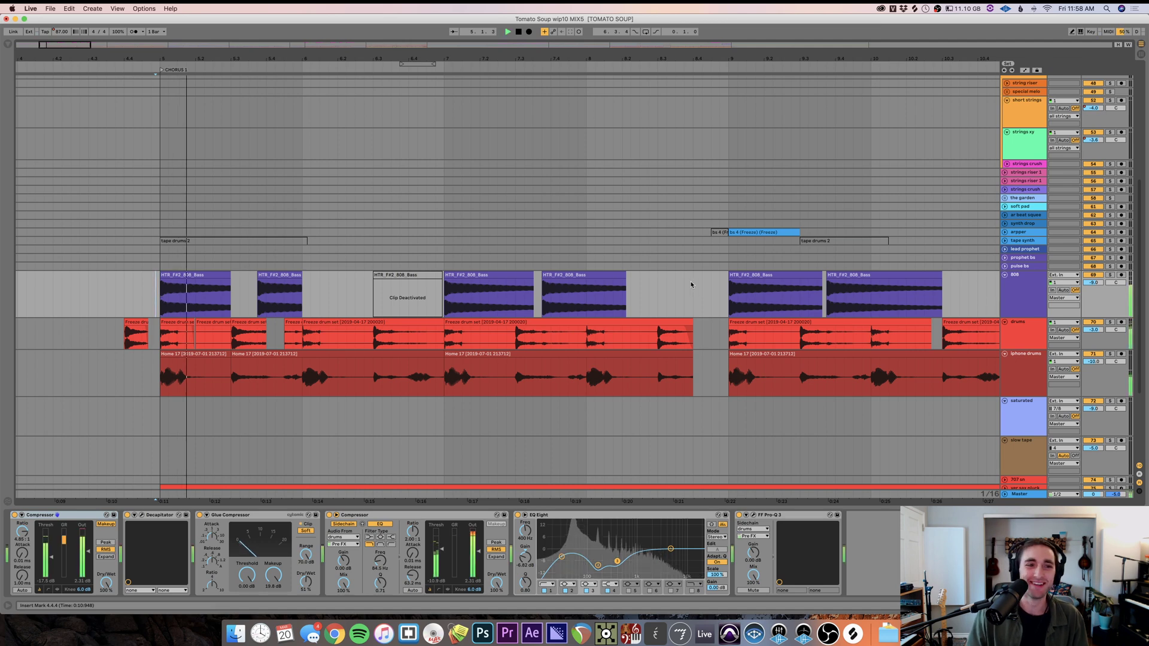
{"action": "key", "text": "minus"}
{"action": "scroll", "coordinate": [628, 314], "scroll_direction": "right", "scroll_amount": 2}
{"action": "key", "text": "minus"}
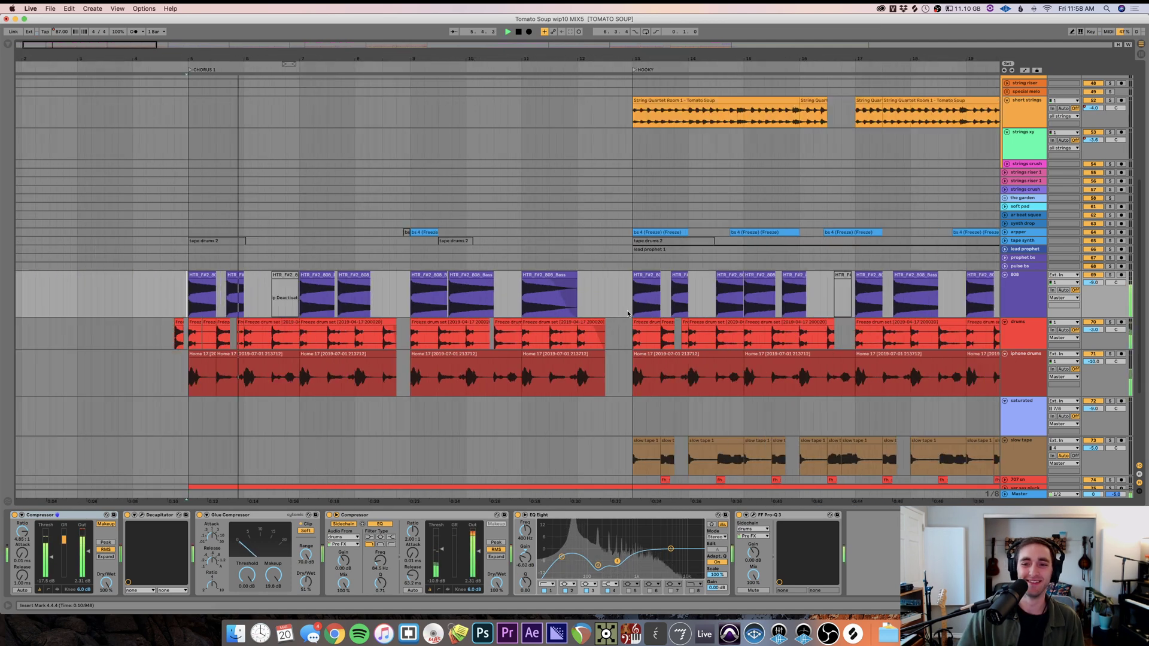
{"action": "scroll", "coordinate": [665, 273], "scroll_direction": "up", "scroll_amount": 3}
{"action": "scroll", "coordinate": [665, 274], "scroll_direction": "up", "scroll_amount": 5}
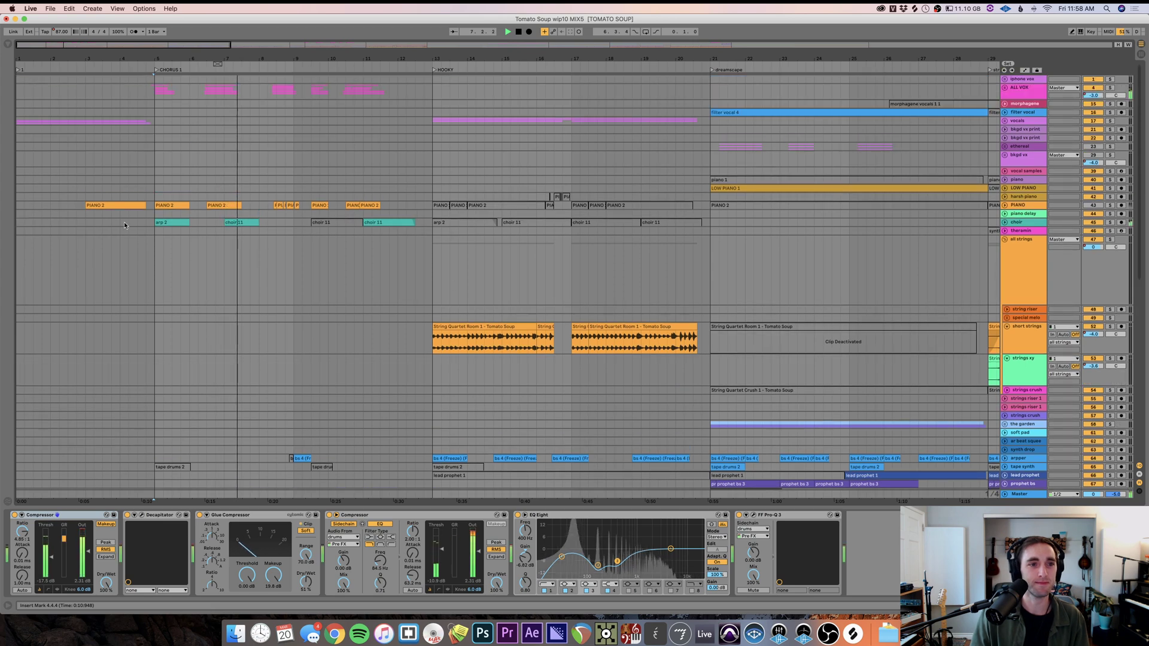
{"action": "left_click", "coordinate": [148, 224]}
{"action": "left_click", "coordinate": [1111, 222]}
{"action": "key", "text": "space"}
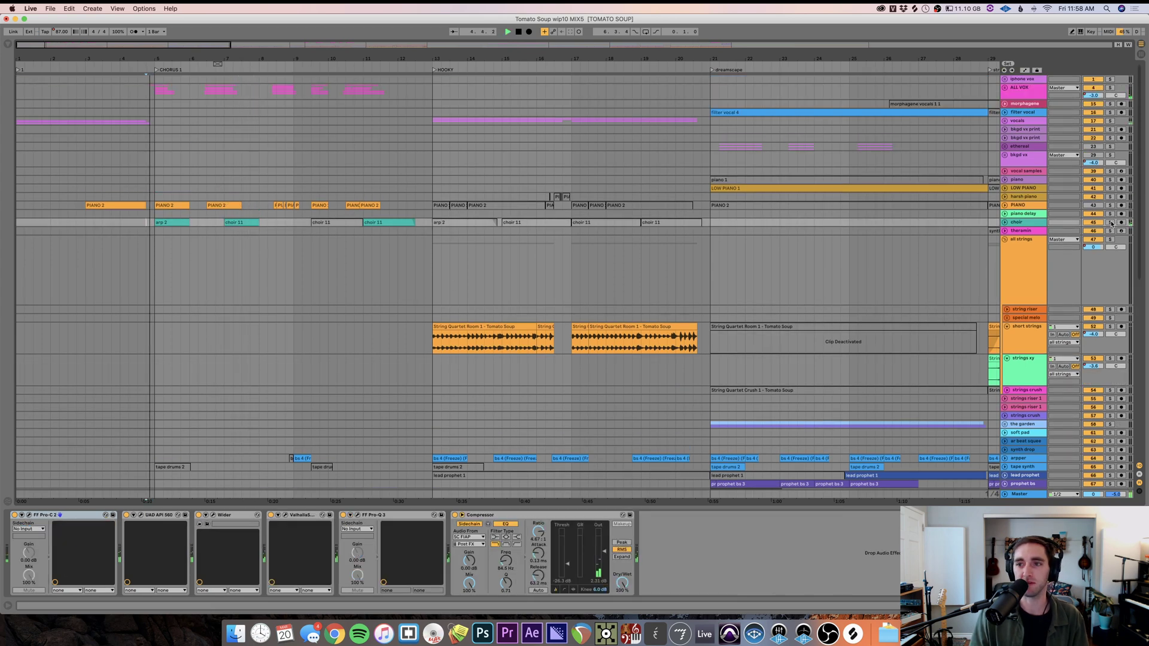
- Solo PIANO together with choir, unfold both tracks, then stop playback and clear the solos
{"action": "left_click", "coordinate": [1110, 206]}
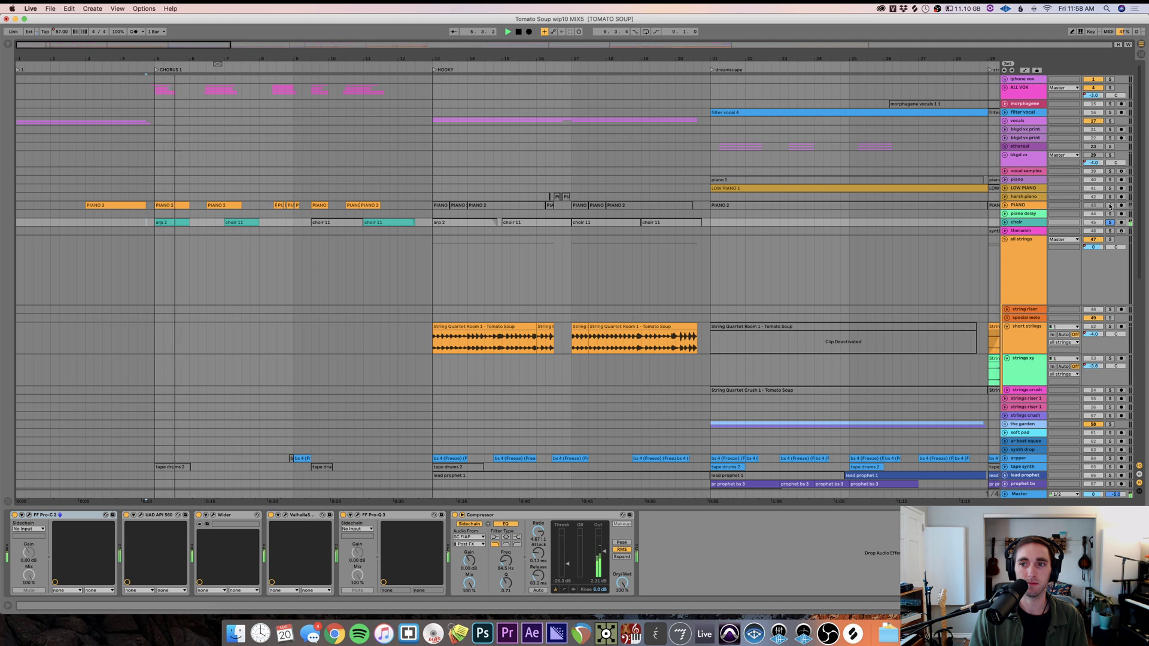
{"action": "left_click", "coordinate": [1005, 222]}
{"action": "left_click", "coordinate": [1005, 206]}
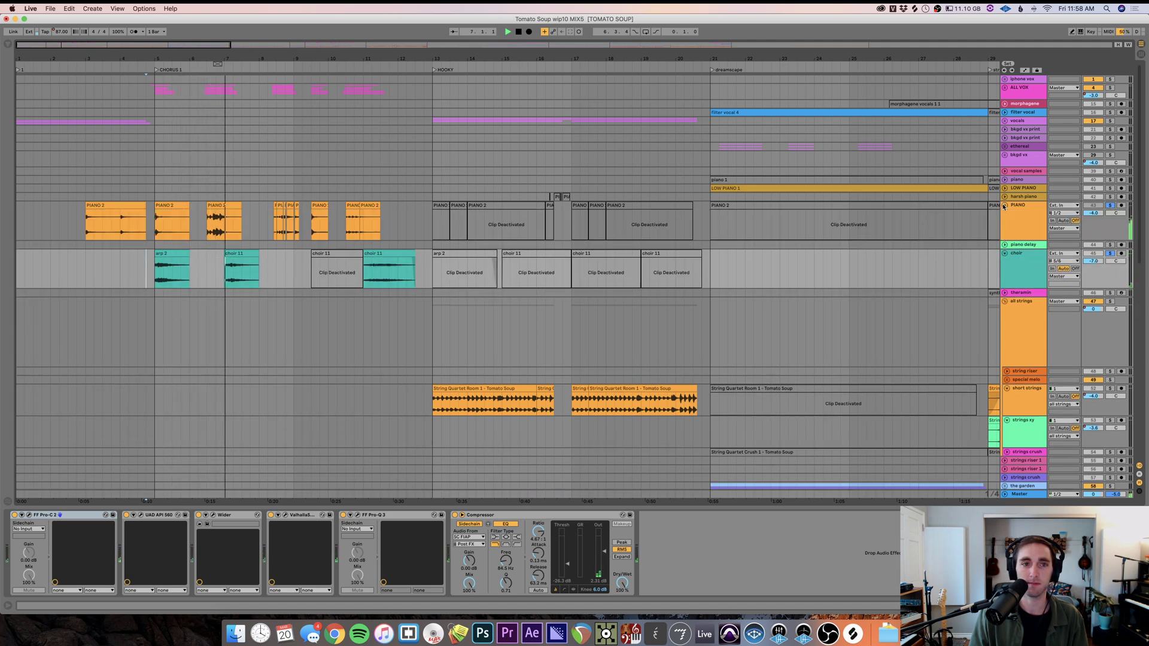
{"action": "key", "text": "space"}
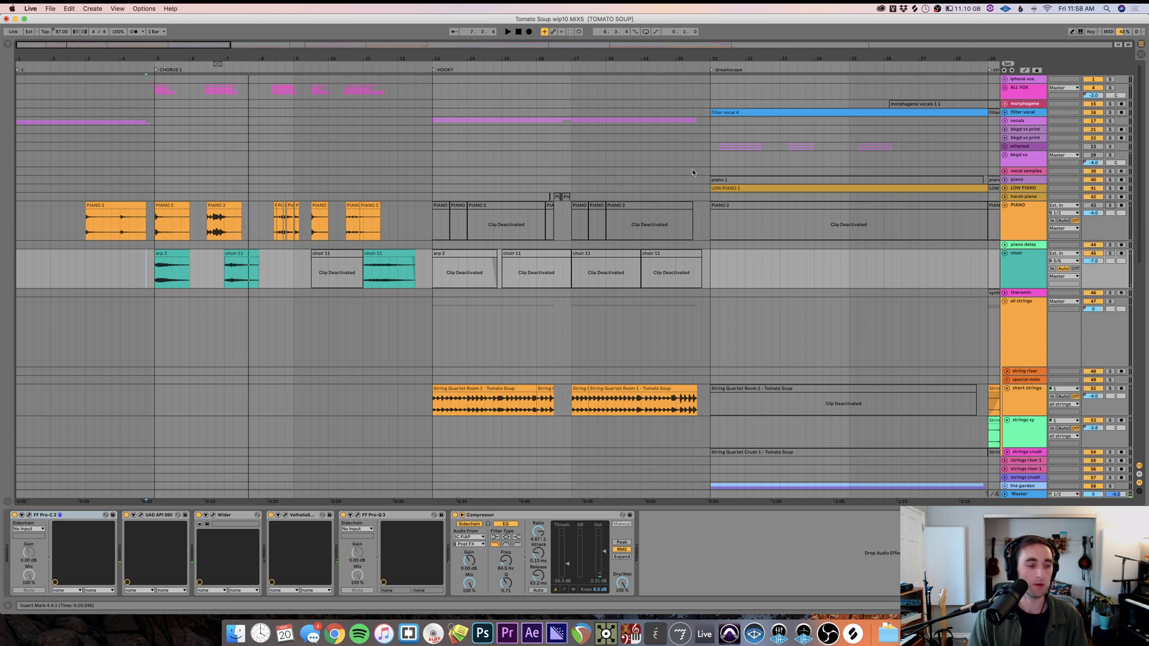
{"action": "scroll", "coordinate": [692, 202], "scroll_direction": "down", "scroll_amount": 10}
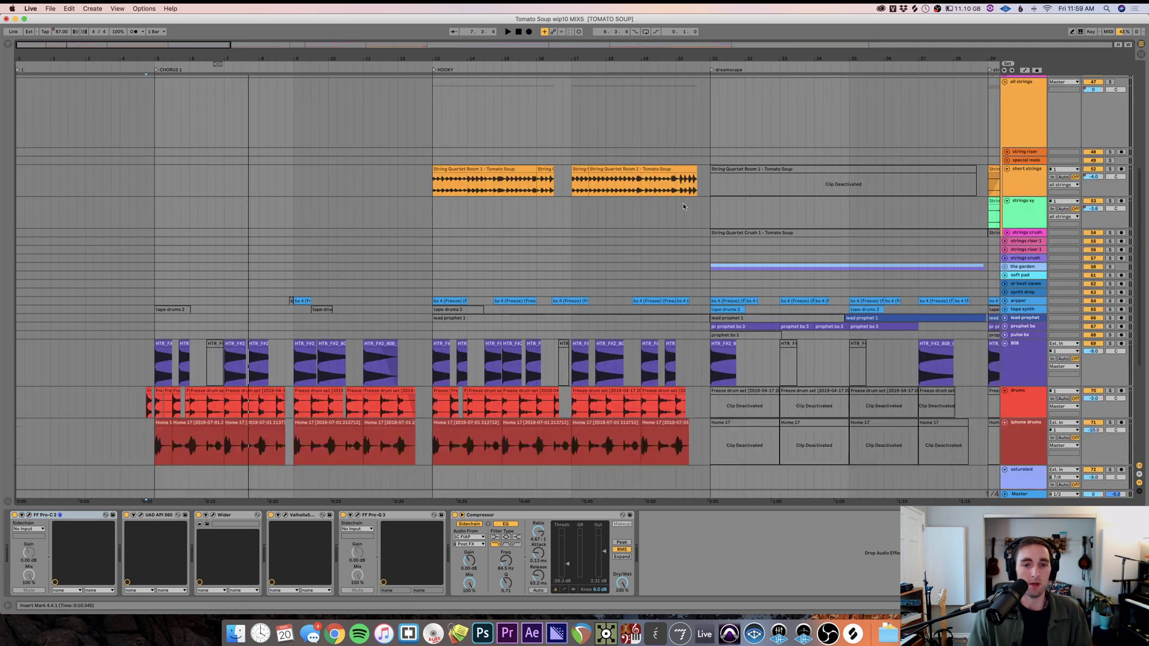
- Solo the short strings track and play it from just before HOOKY
{"action": "left_click", "coordinate": [429, 184]}
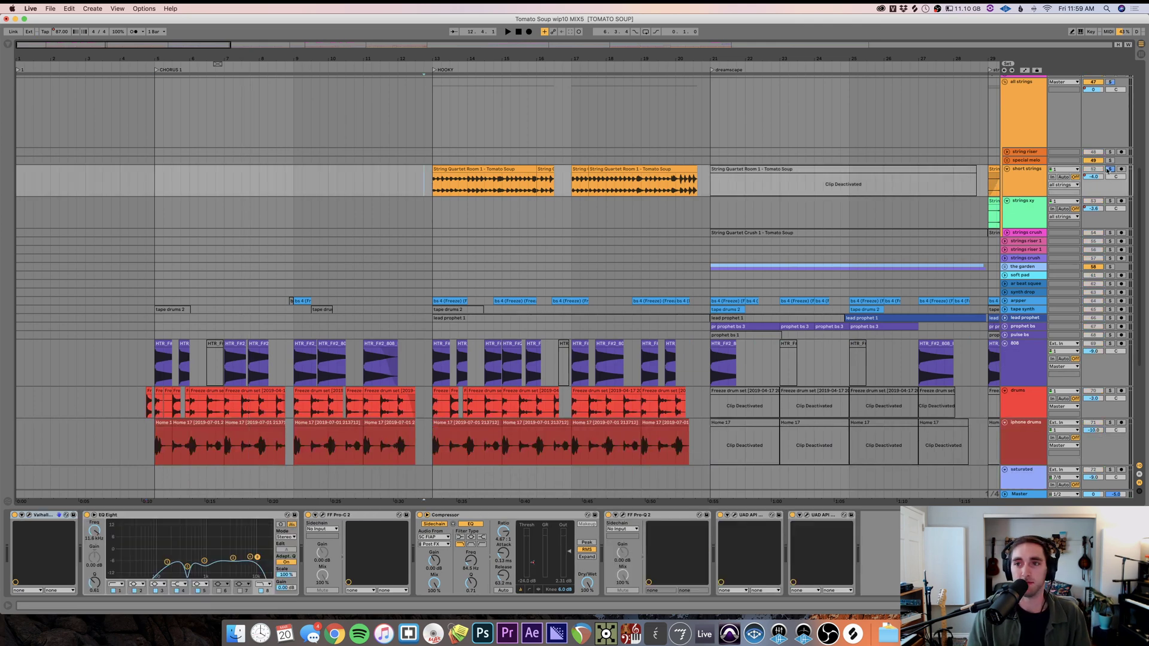
{"action": "key", "text": "space"}
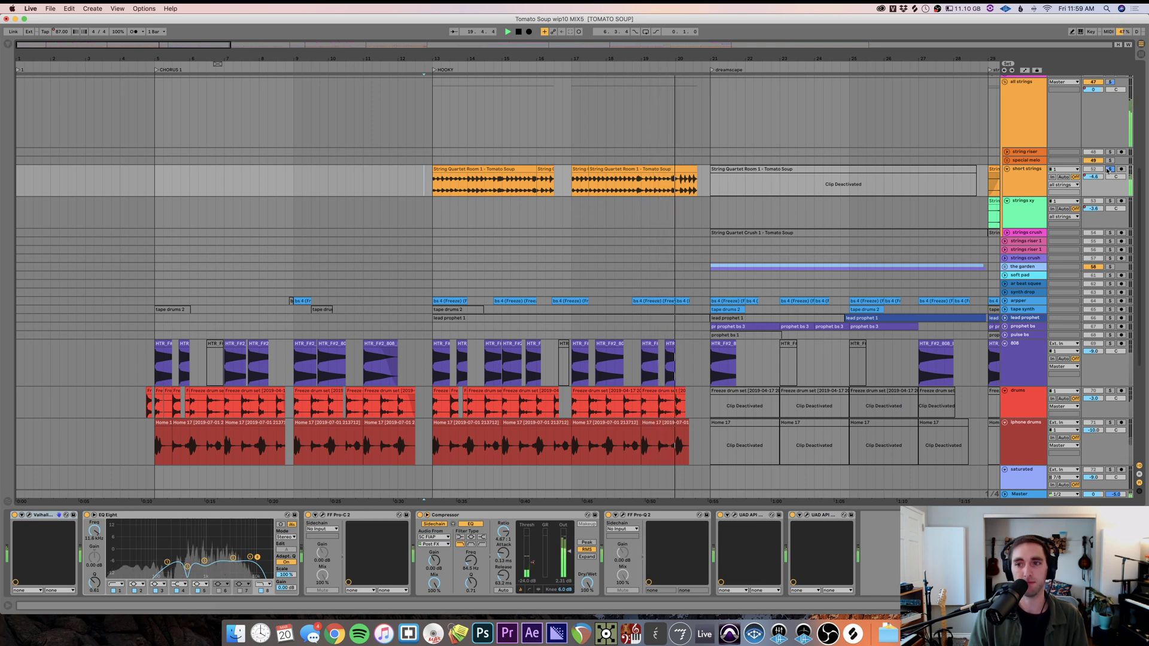
- Unfold the garden group, play it soloed from the start of dreamscape, and unsolo it
{"action": "left_click", "coordinate": [1005, 267]}
{"action": "scroll", "coordinate": [747, 335], "scroll_direction": "right", "scroll_amount": 10}
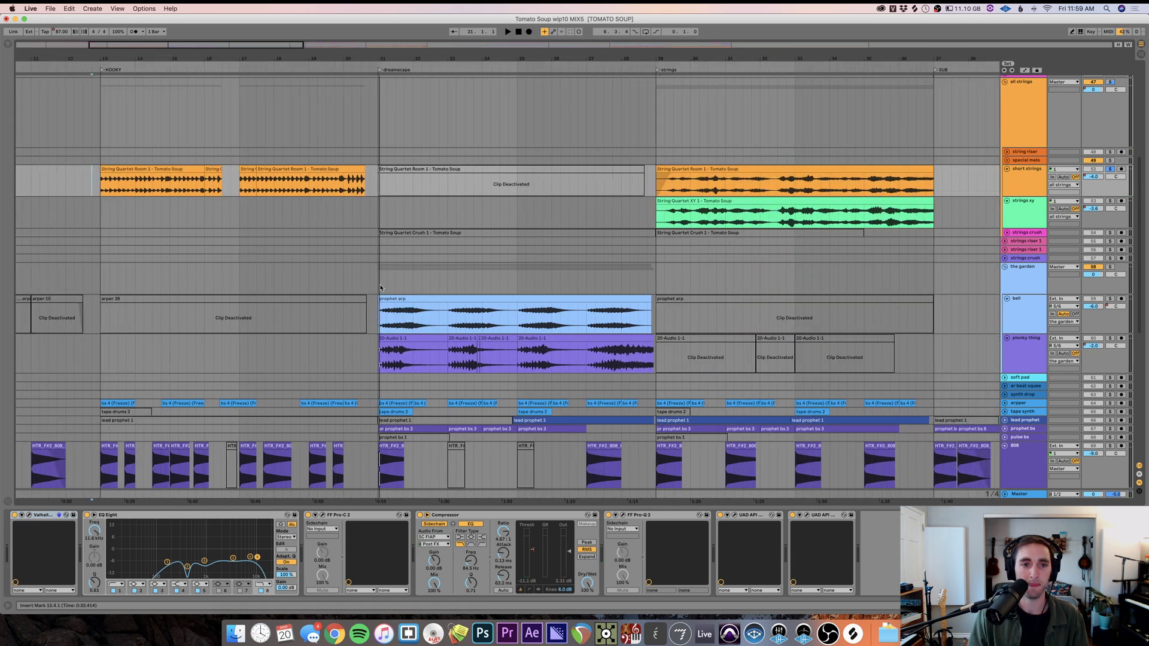
{"action": "left_click", "coordinate": [381, 288]}
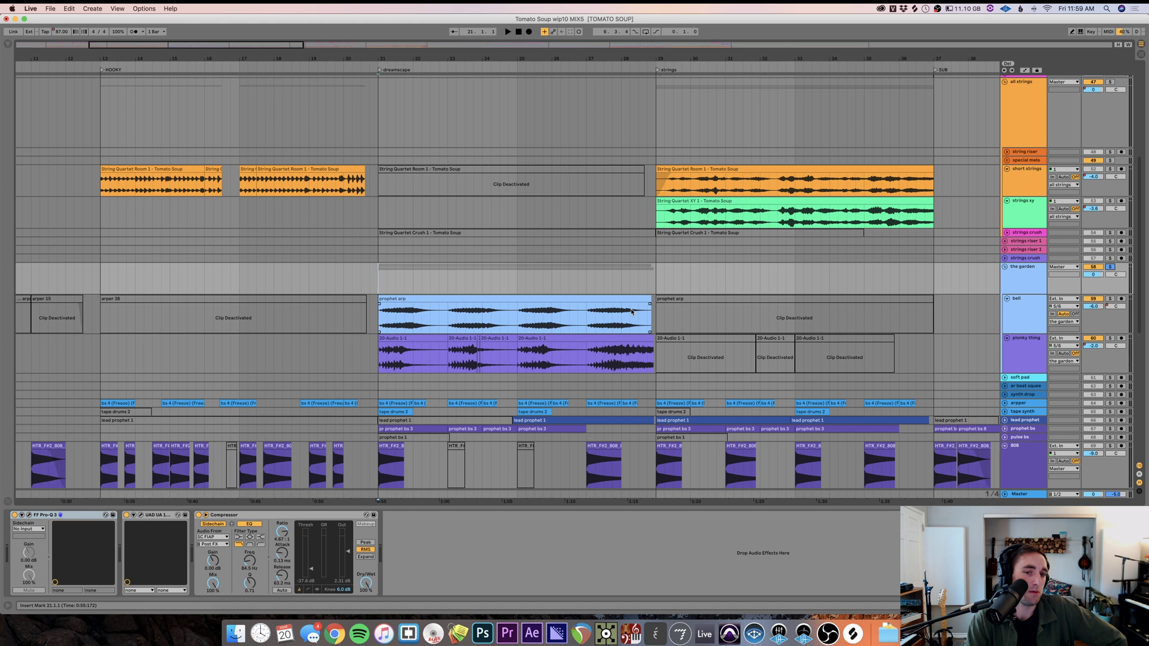
{"action": "key", "text": "space"}
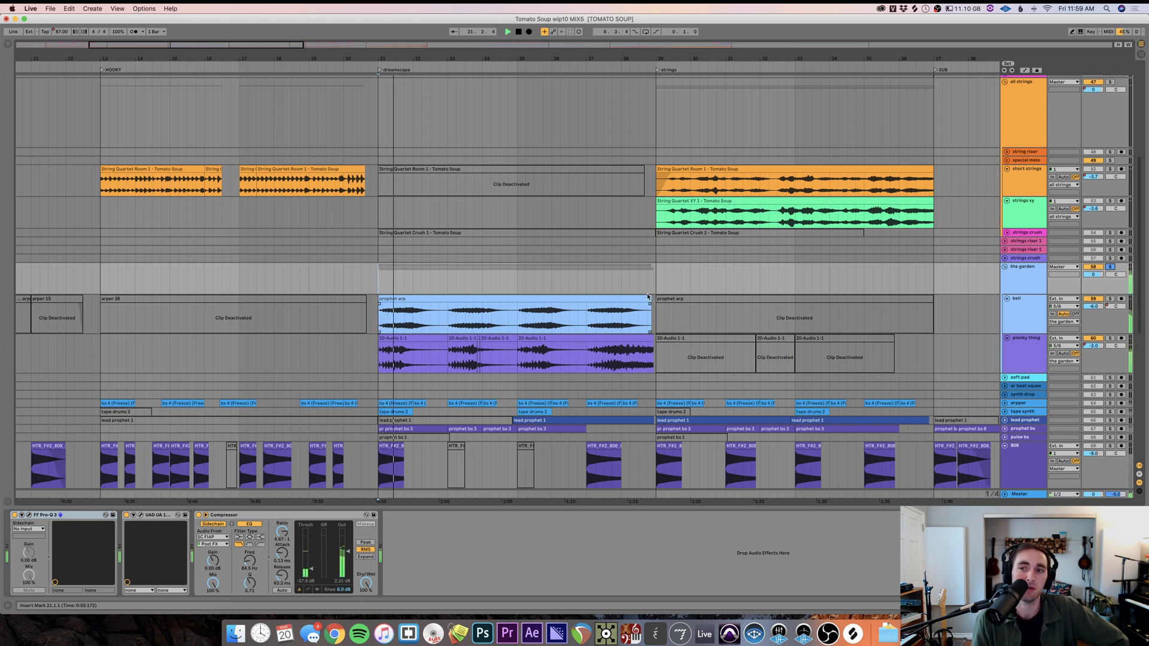
{"action": "left_click", "coordinate": [1111, 267]}
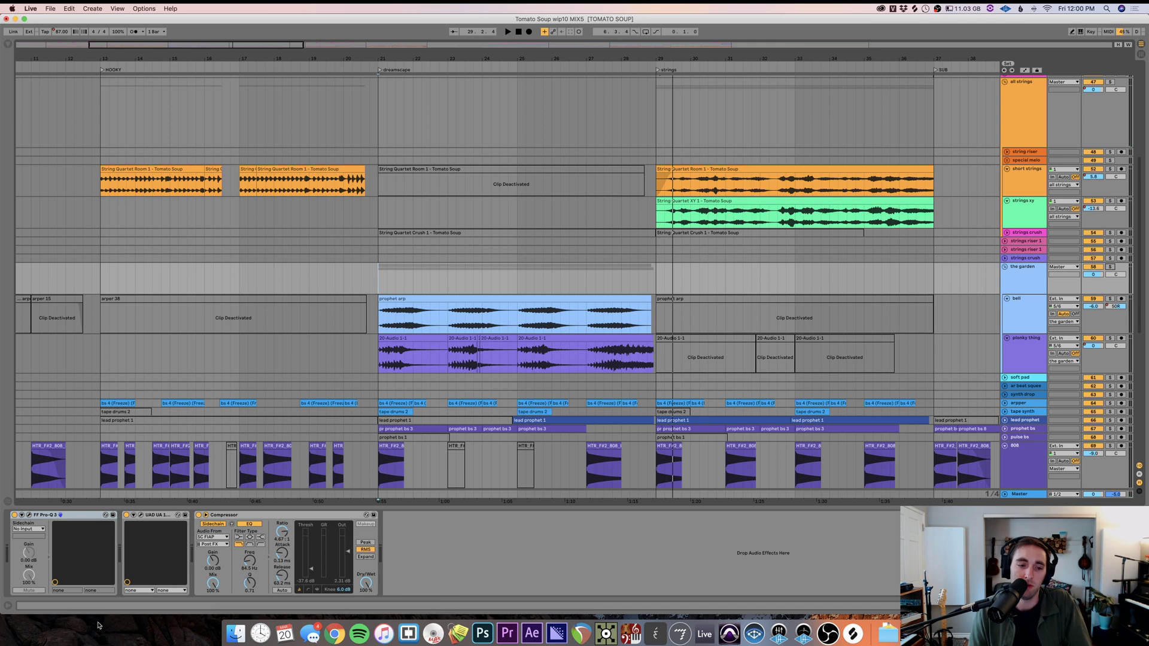
- Show the browser and make it narrower, and play the garden group soloed from dreamscape again
{"action": "key", "text": "super+alt+b"}
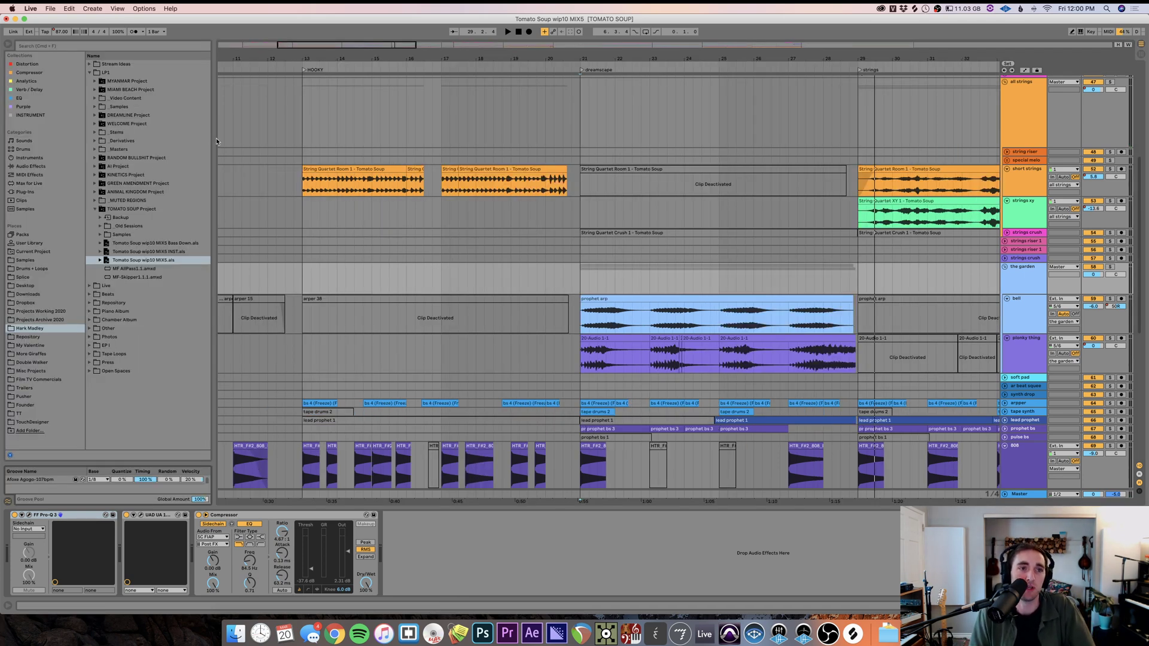
{"action": "mouse_move", "coordinate": [215, 139]}
{"action": "left_mouse_down"}
{"action": "mouse_move", "coordinate": [225, 141]}
{"action": "mouse_move", "coordinate": [202, 145]}
{"action": "left_mouse_up"}
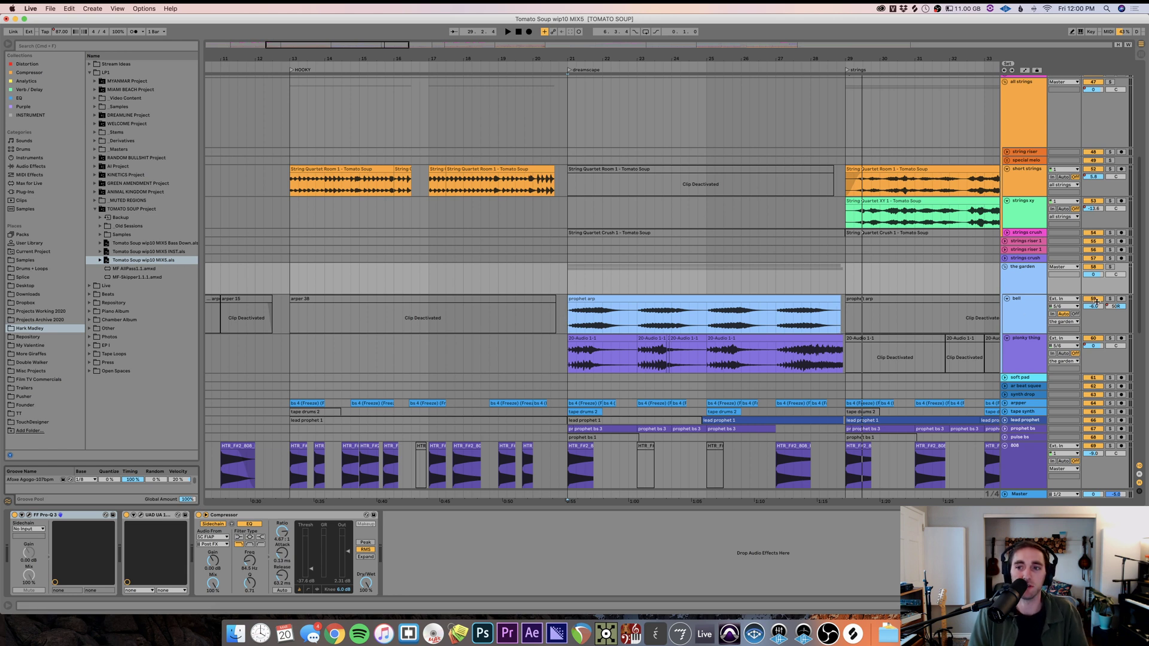
{"action": "left_click", "coordinate": [1109, 267]}
{"action": "key", "text": "space"}
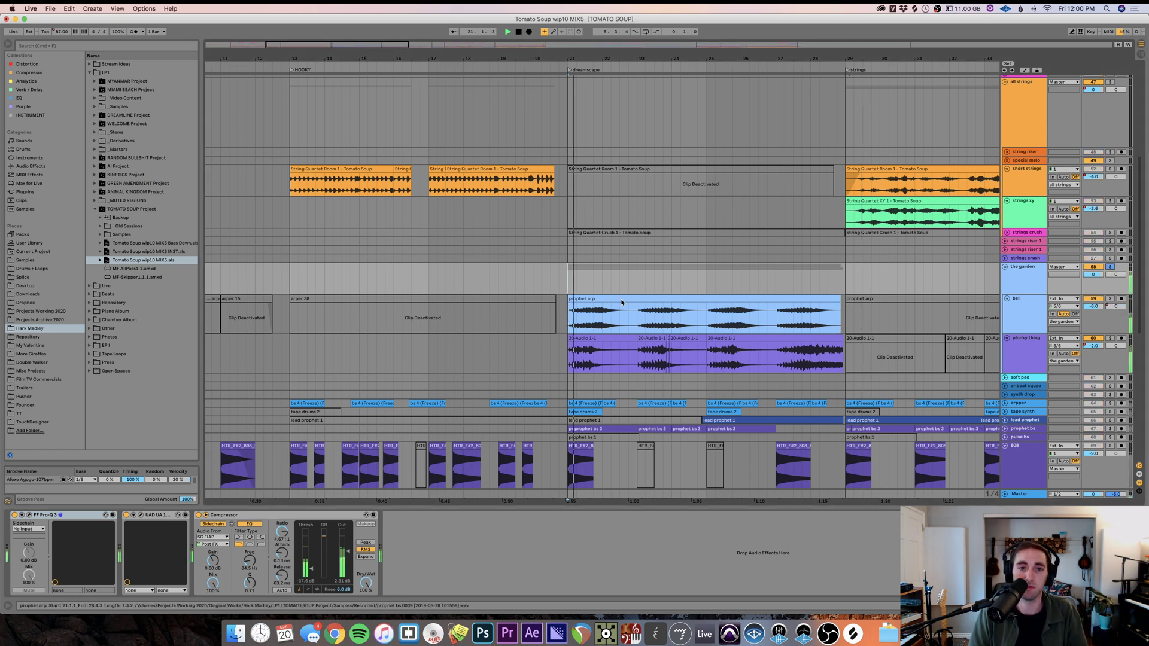
{"action": "left_click", "coordinate": [749, 339]}
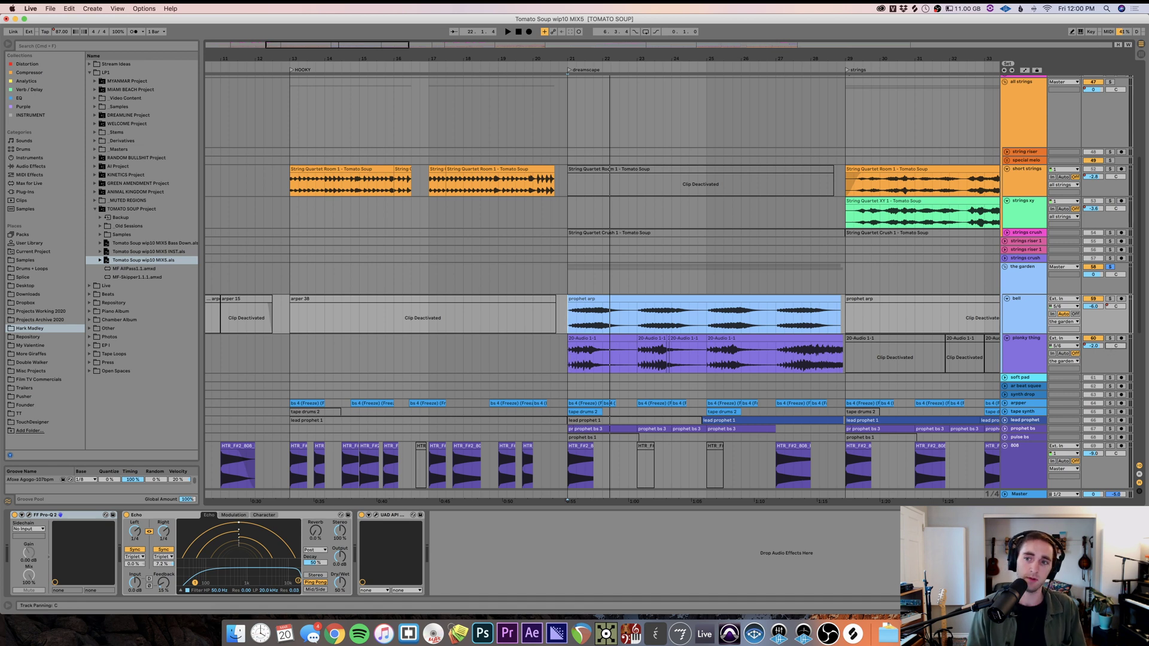
- Play the plonky thing track soloed in dreamscape, followed by the bell track on its own
{"action": "key", "text": "space"}
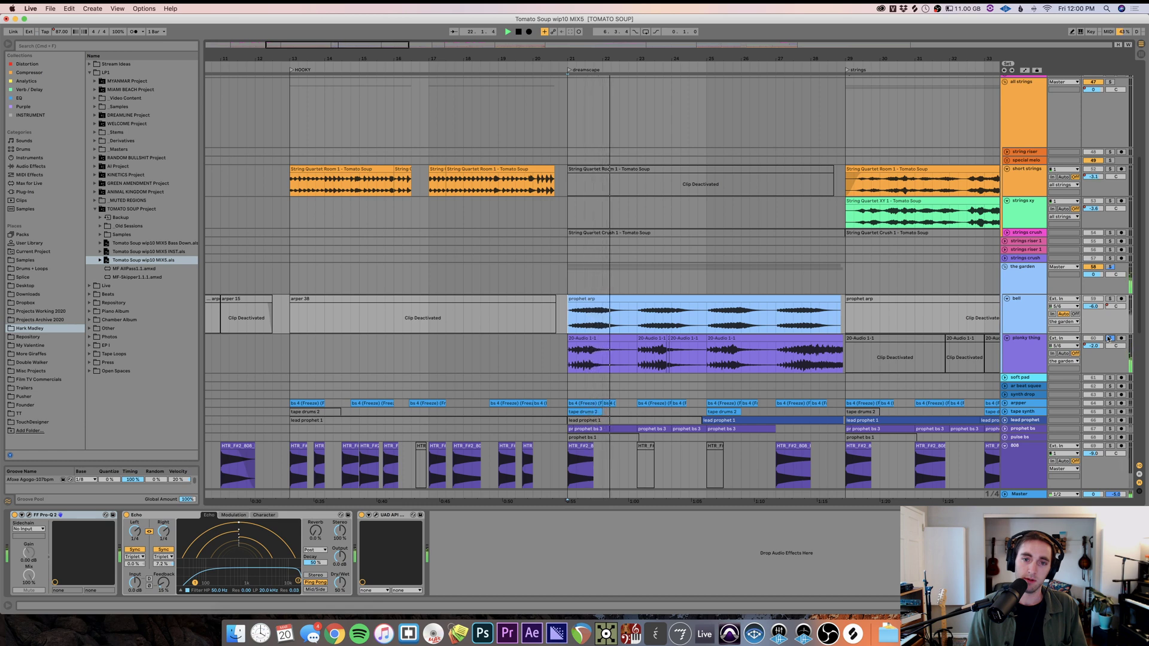
{"action": "key", "text": "space"}
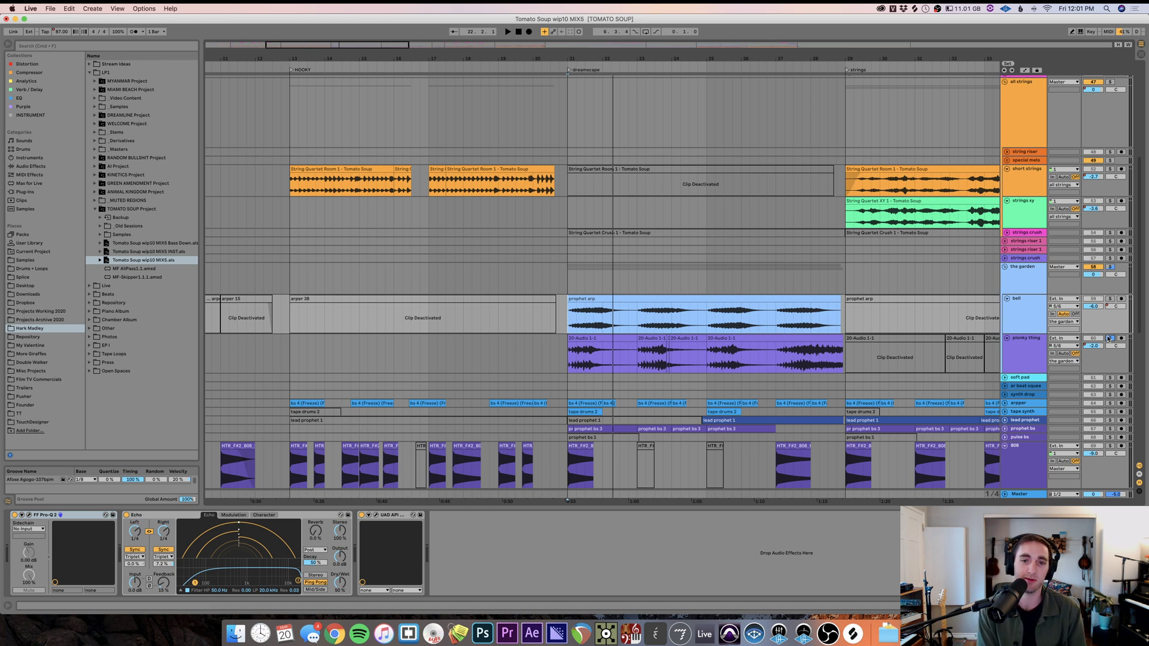
{"action": "key", "text": "space"}
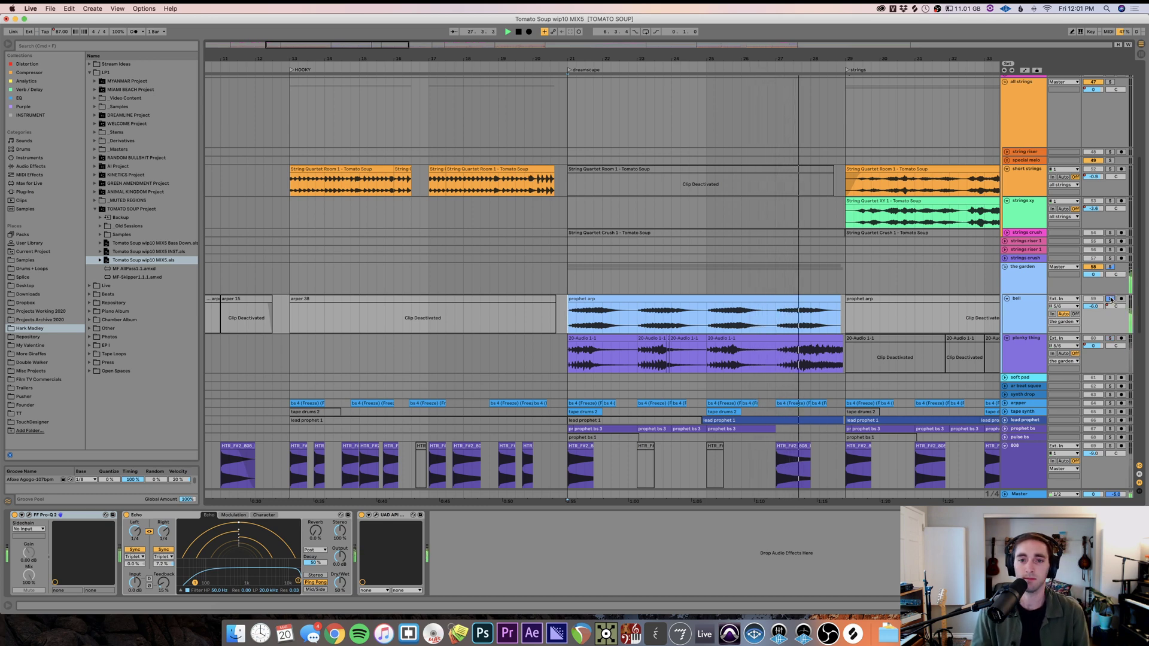
{"action": "key", "text": "space"}
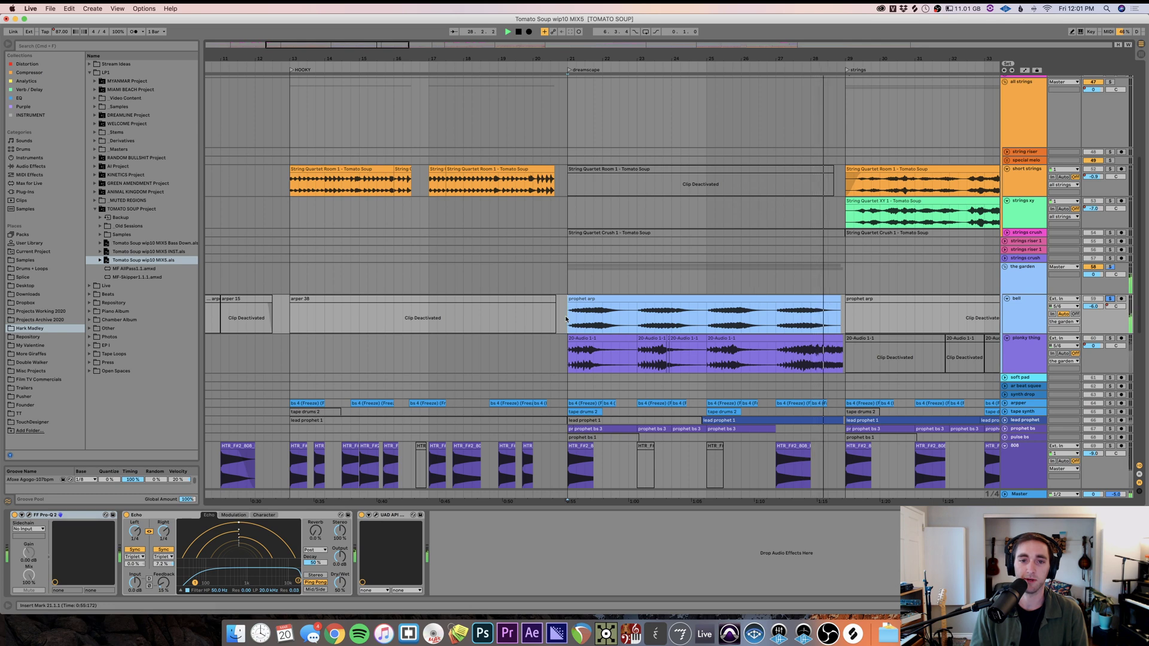
- Play the whole garden group soloed from dreamscape, adding tape synth, arpper and lead prophet to the solo
{"action": "key", "text": "space"}
{"action": "left_click", "coordinate": [1111, 299]}
{"action": "left_click", "coordinate": [1110, 267]}
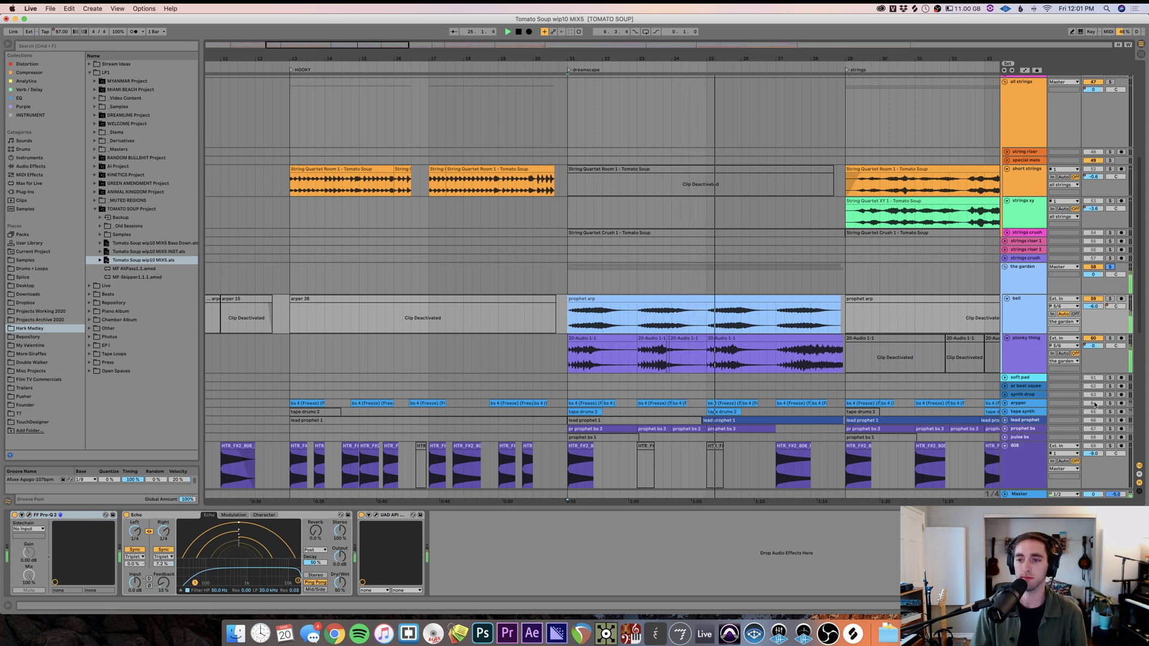
{"action": "left_click", "coordinate": [1111, 411]}
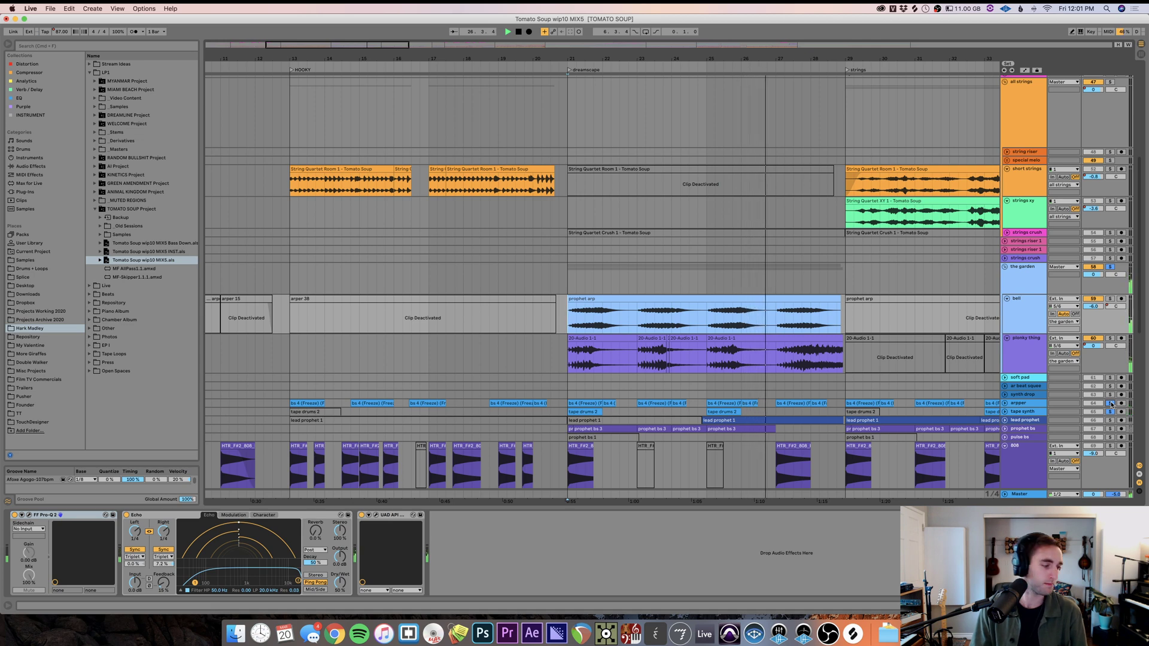
{"action": "left_click", "coordinate": [1111, 404]}
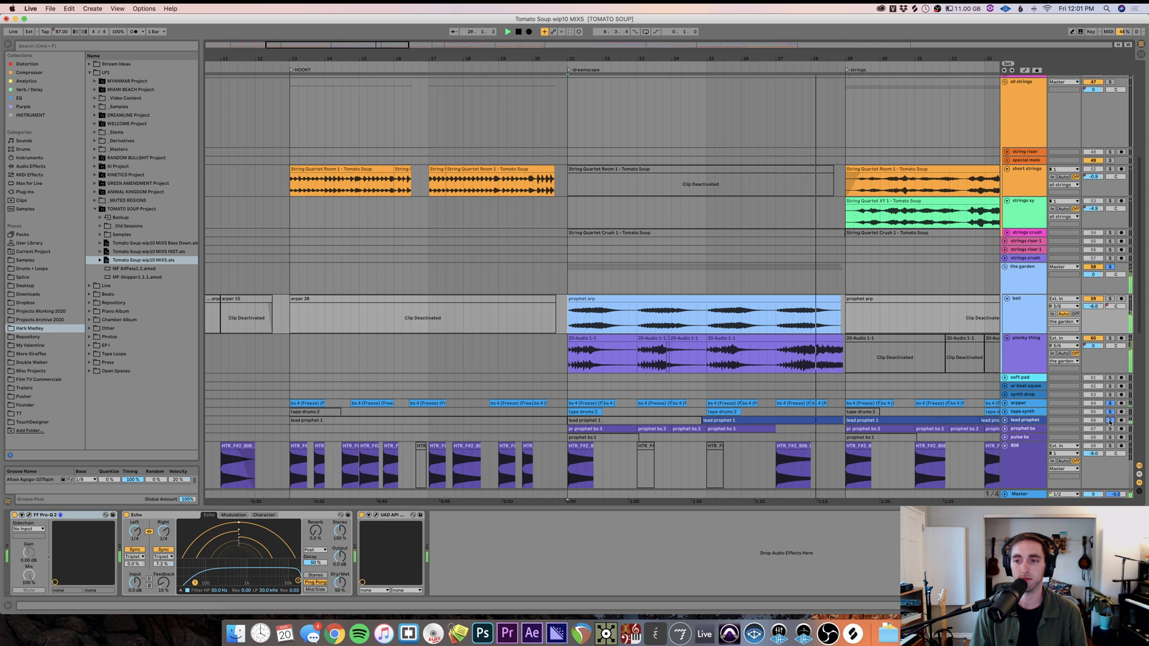
- Stop playback, set the insert marker at the start of the strings section on strings xy, and clear the solos
{"action": "scroll", "coordinate": [831, 400], "scroll_direction": "down", "scroll_amount": 3}
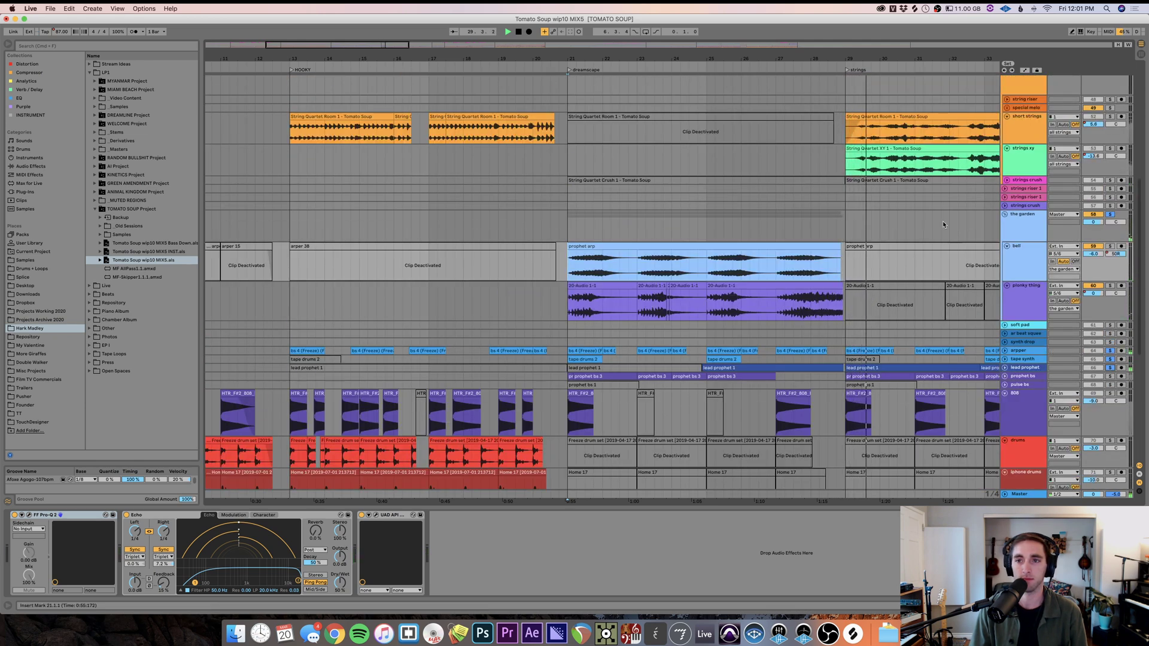
{"action": "key", "text": "space"}
{"action": "left_click", "coordinate": [851, 168]}
{"action": "scroll", "coordinate": [981, 150], "scroll_direction": "right", "scroll_amount": 5}
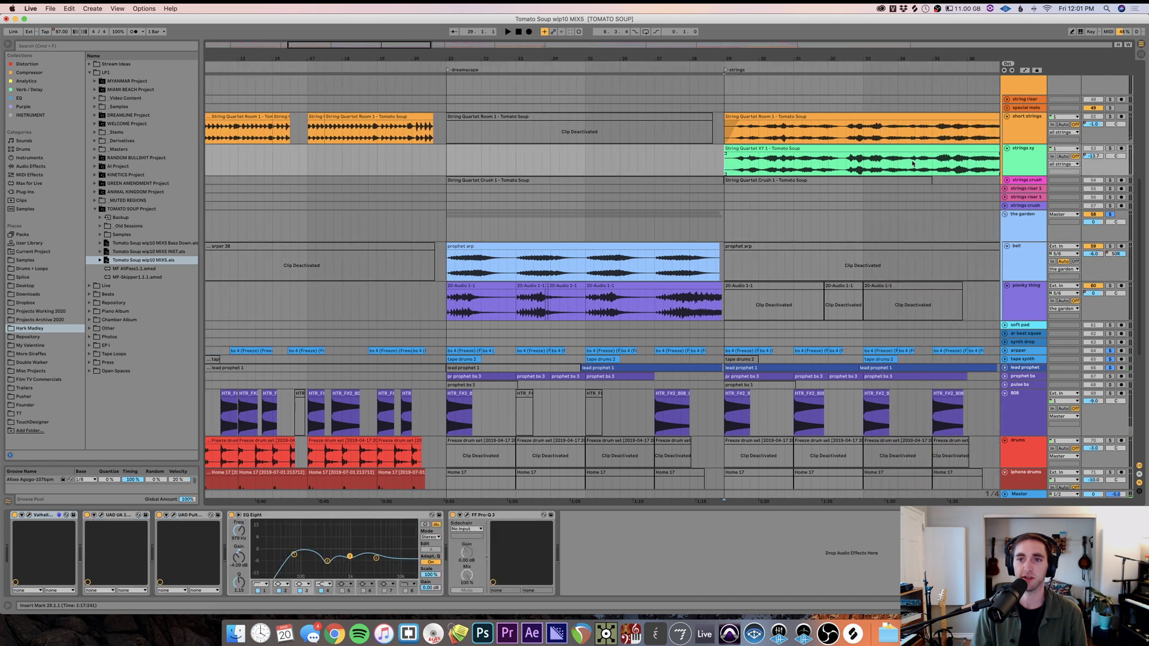
{"action": "scroll", "coordinate": [1112, 122], "scroll_direction": "up", "scroll_amount": 3}
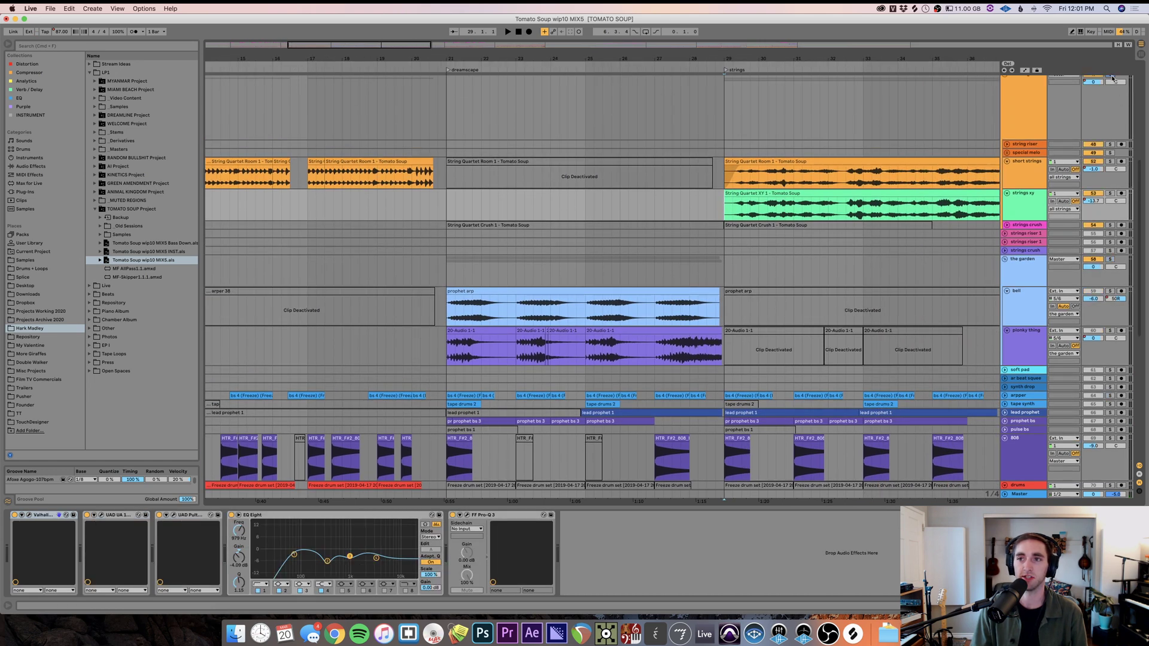
{"action": "left_click", "coordinate": [840, 168]}
{"action": "scroll", "coordinate": [781, 167], "scroll_direction": "right", "scroll_amount": 3}
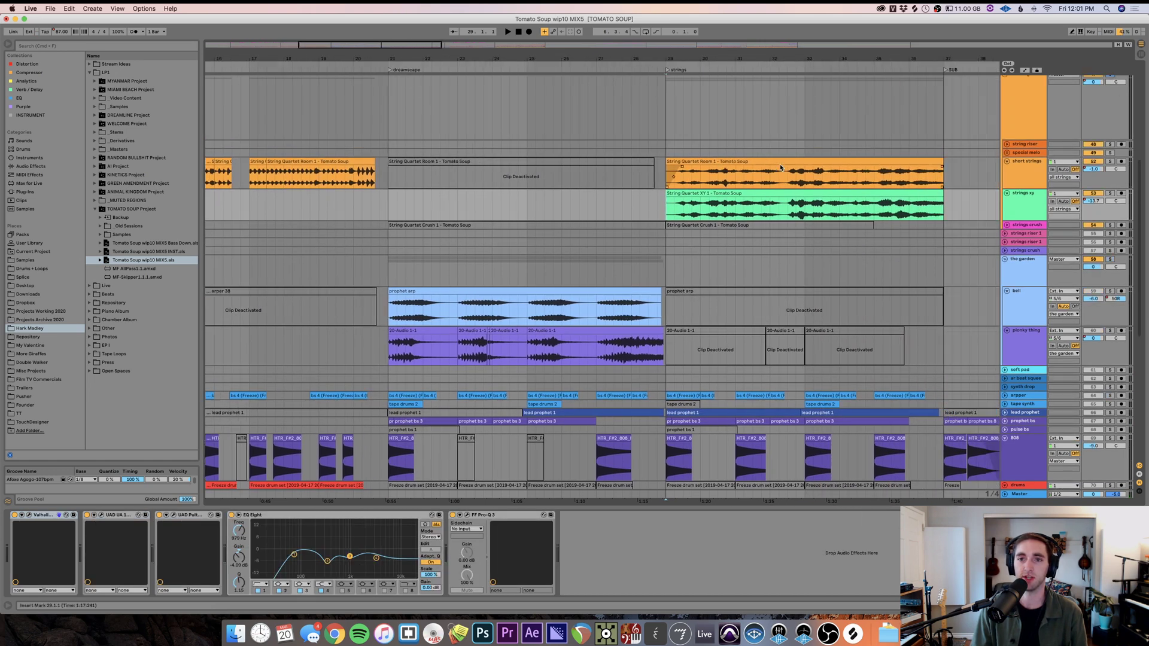
- Zoom in on the strings section and select the String Quartet XY 1 clip on the strings xy track
{"action": "left_click", "coordinate": [670, 185]}
{"action": "left_click", "coordinate": [708, 216]}
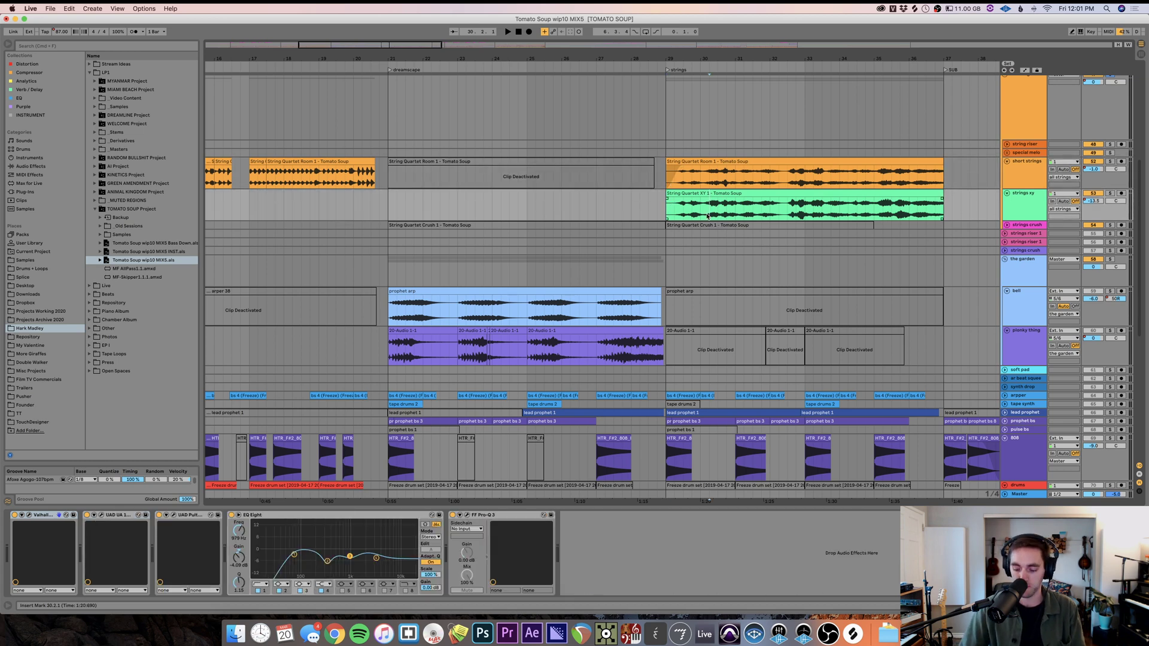
{"action": "key", "text": "plus"}
{"action": "key", "text": "plus"}
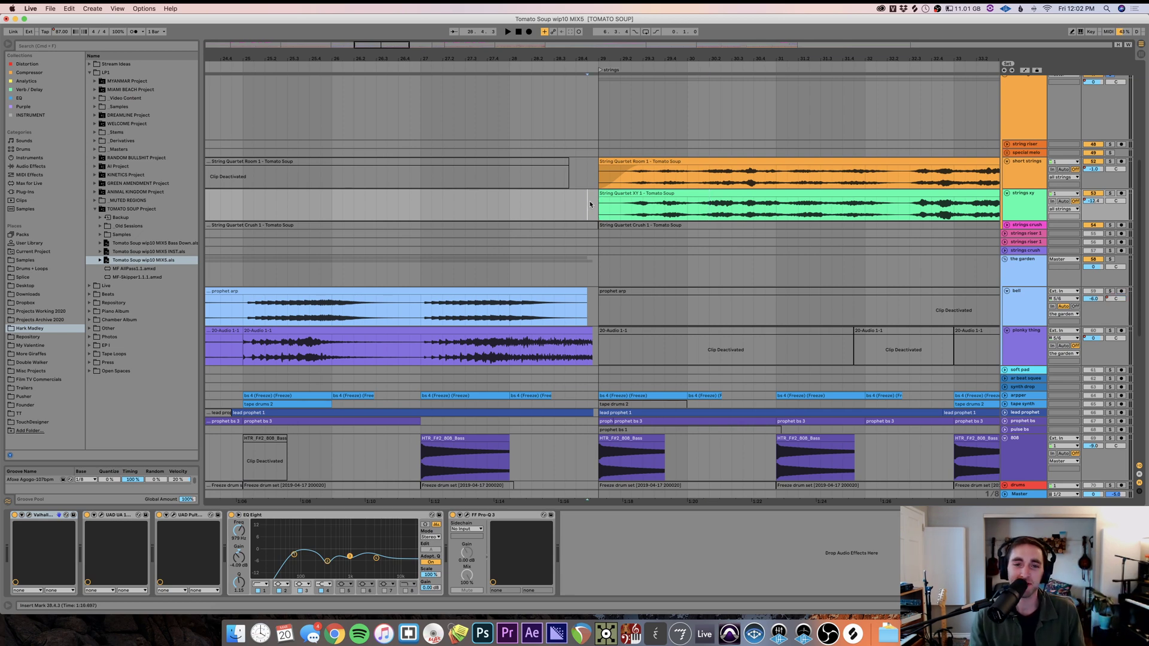
{"action": "scroll", "coordinate": [590, 204], "scroll_direction": "down", "scroll_amount": 5}
{"action": "scroll", "coordinate": [589, 207], "scroll_direction": "up", "scroll_amount": 8}
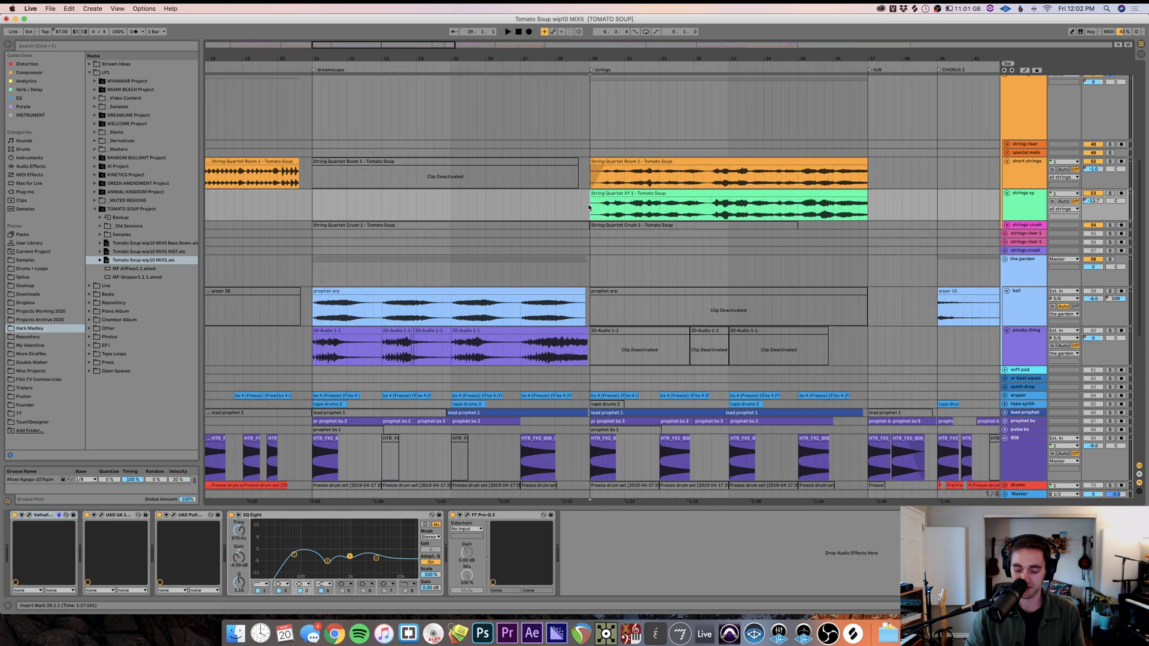
{"action": "scroll", "coordinate": [589, 207], "scroll_direction": "down", "scroll_amount": 4}
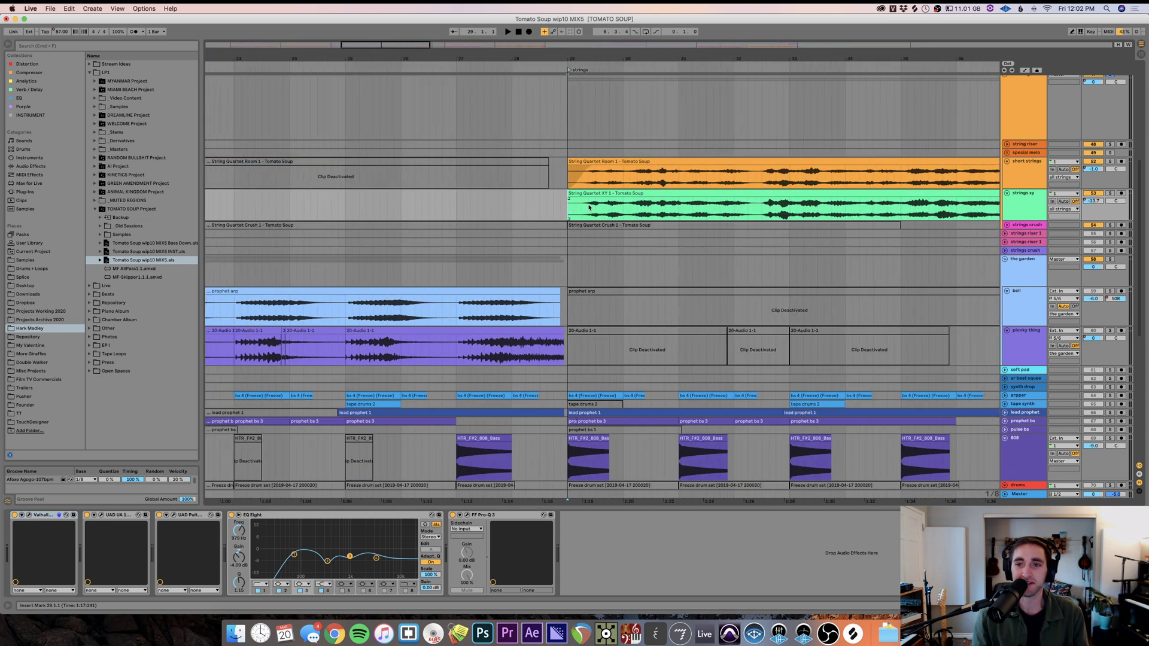
{"action": "scroll", "coordinate": [701, 190], "scroll_direction": "right", "scroll_amount": 5}
{"action": "left_click", "coordinate": [701, 192]}
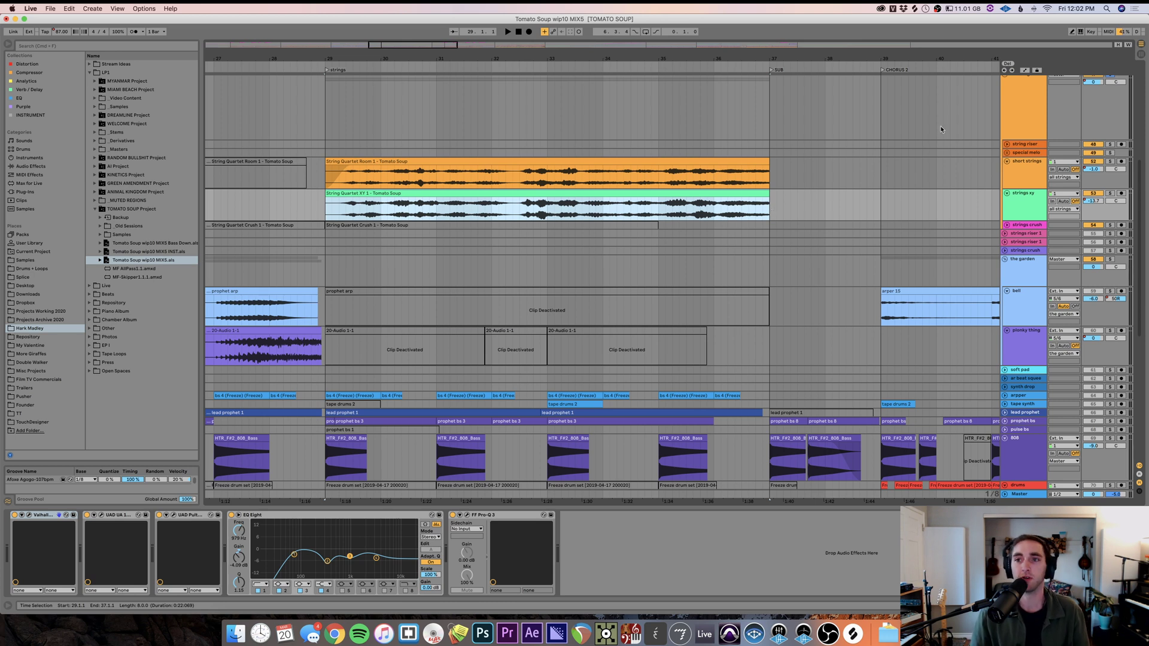
- Play strings xy soloed with its volume raised to 2.2 dB, then restore the volume and unsolo the track
{"action": "left_click", "coordinate": [1111, 194]}
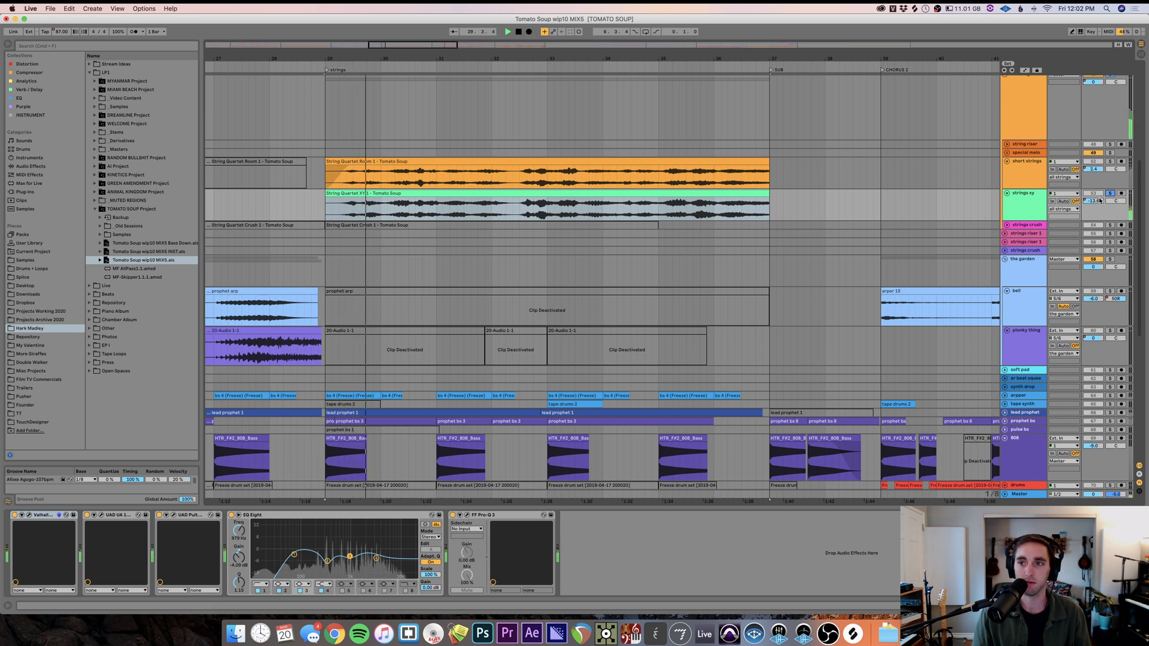
{"action": "left_click_drag", "start_coordinate": [1101, 201], "coordinate": [1100, 169]}
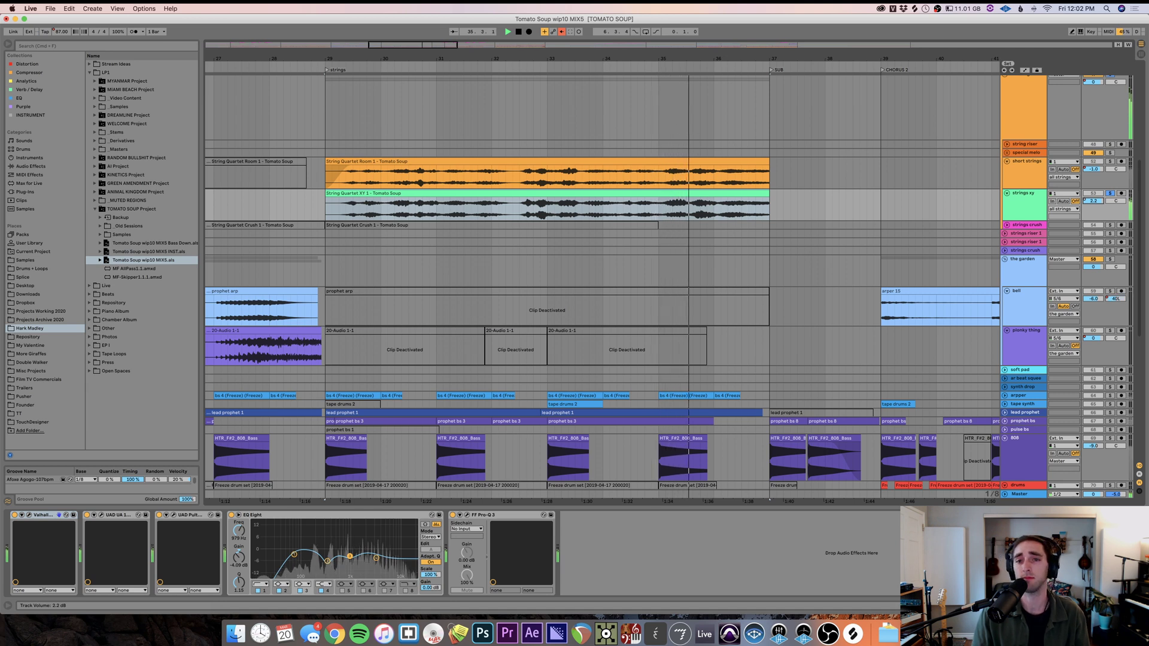
{"action": "key", "text": "Delete"}
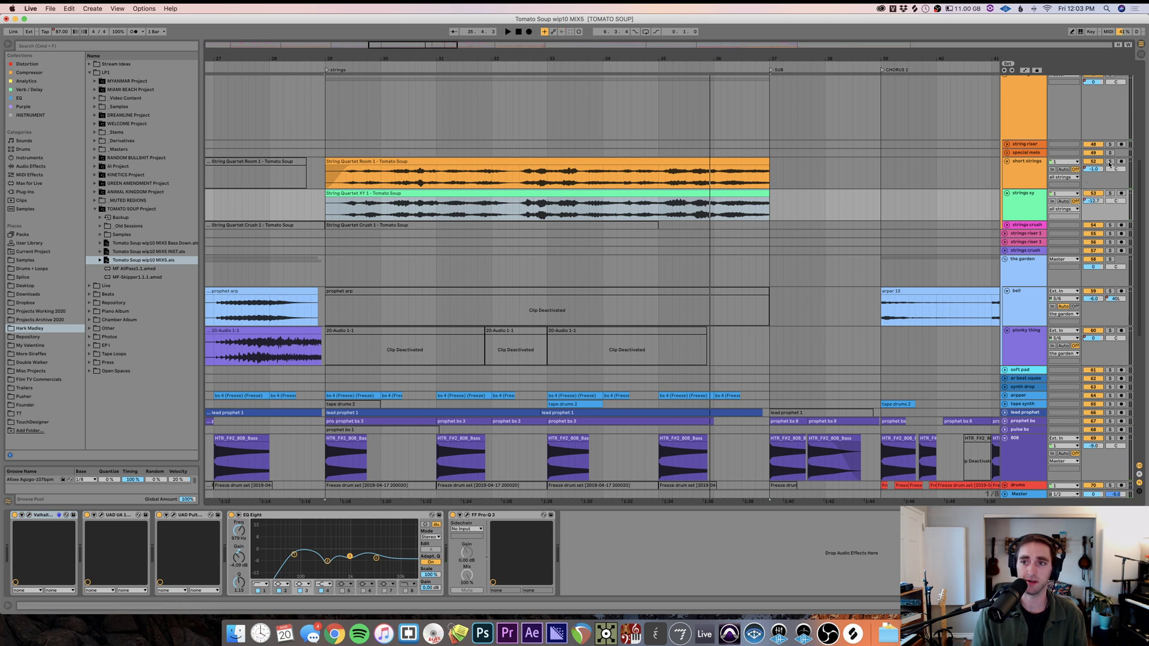
- Solo the short strings track, play it from the start of the strings section, and stop playback
{"action": "left_click", "coordinate": [1109, 162]}
{"action": "key", "text": "space"}
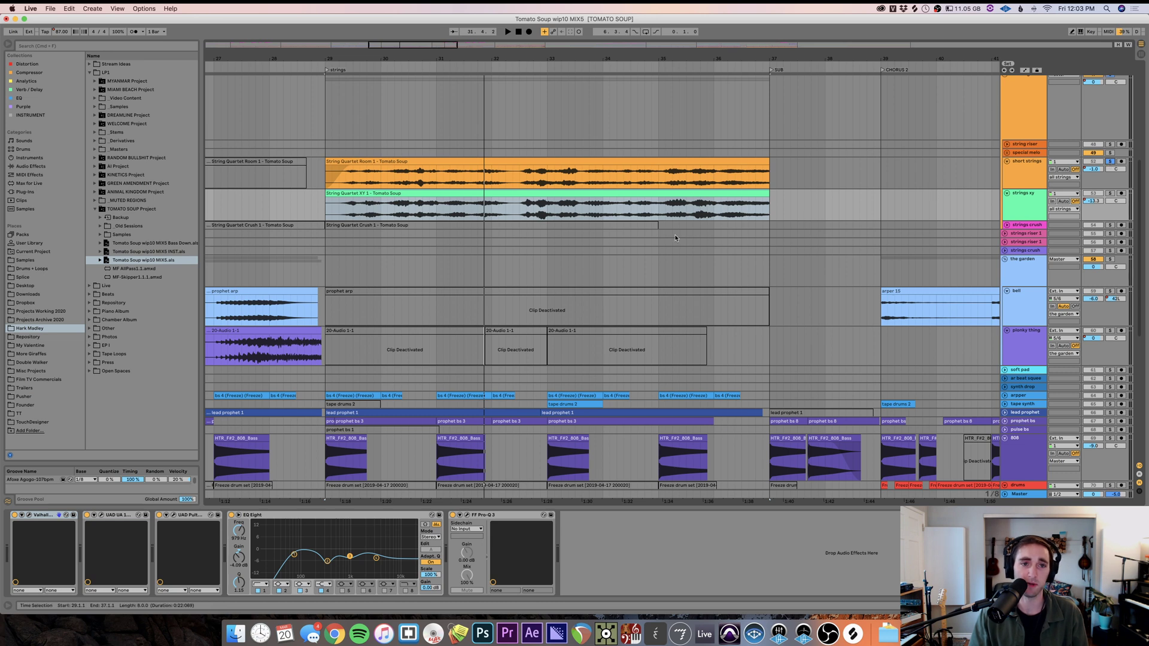
{"action": "key", "text": "space"}
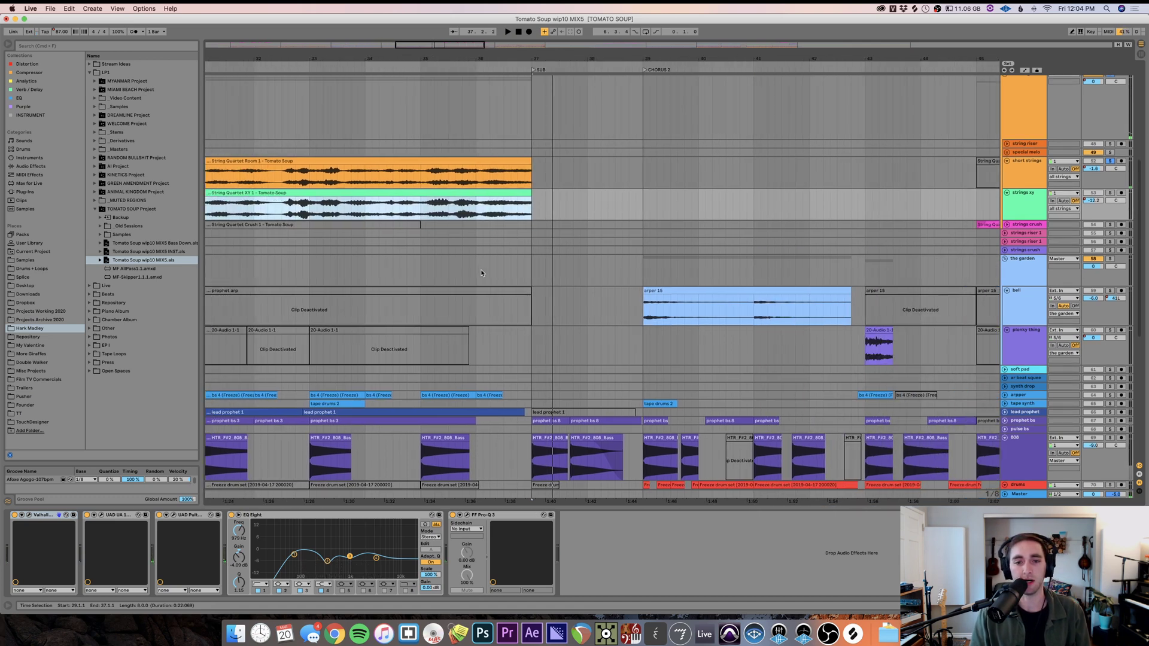
- Unfold the LOW PIANO track and play it soloed from the start of the SUB section
{"action": "scroll", "coordinate": [486, 254], "scroll_direction": "up", "scroll_amount": 10}
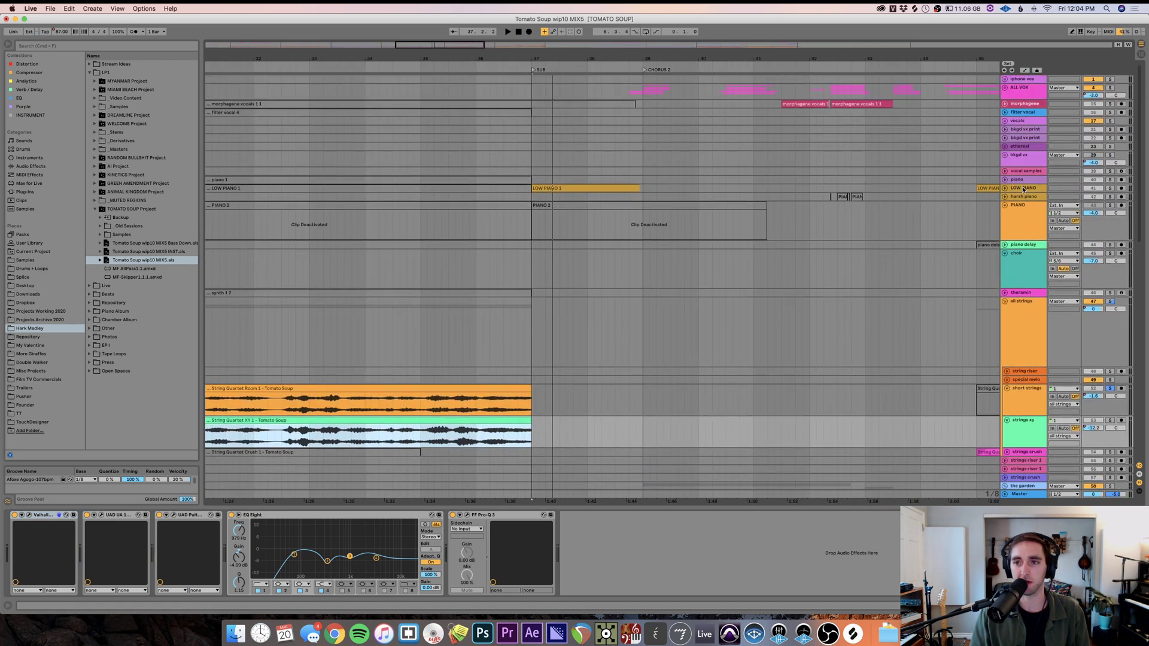
{"action": "left_click", "coordinate": [1005, 188]}
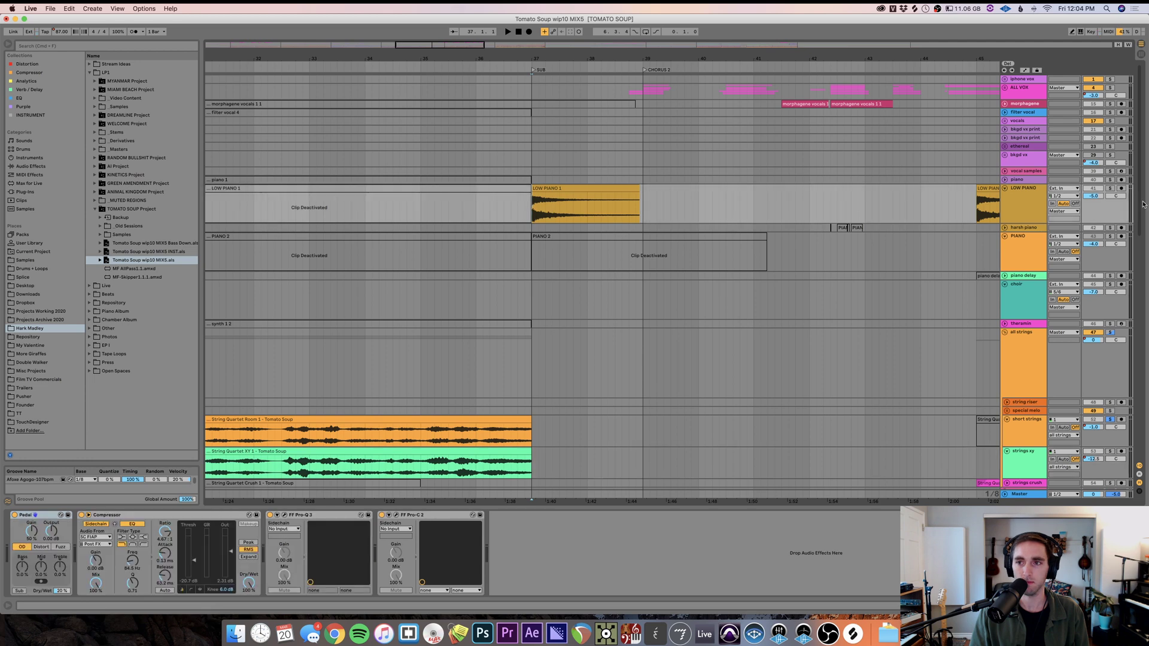
{"action": "left_click", "coordinate": [1111, 188]}
{"action": "key", "text": "space"}
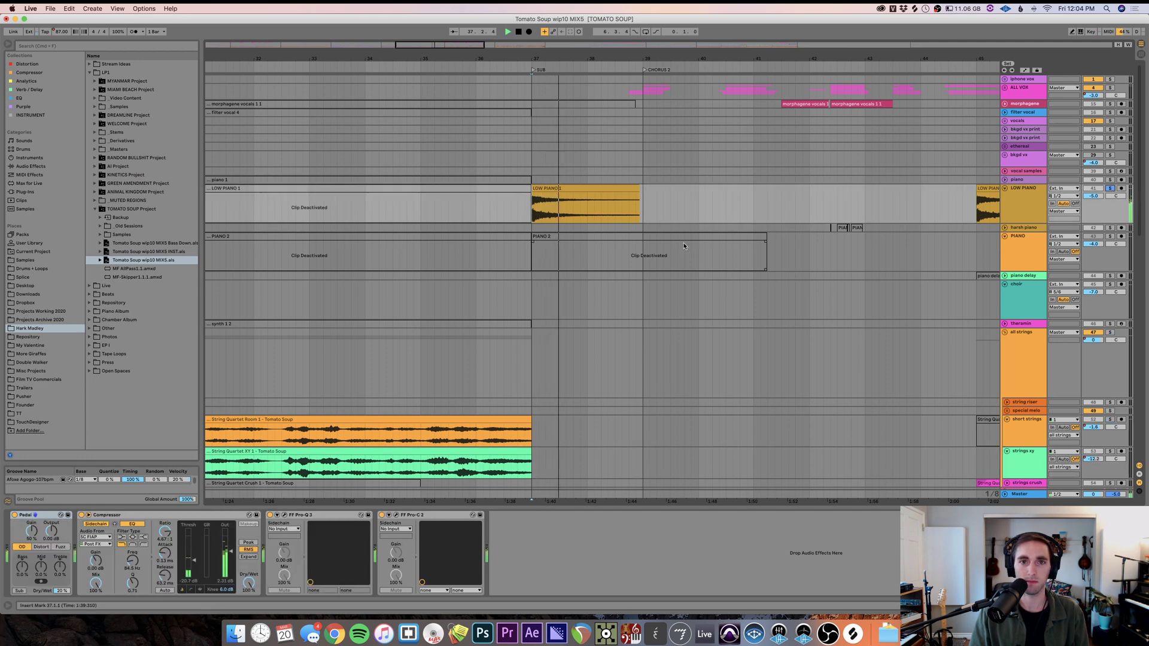
{"action": "scroll", "coordinate": [685, 245], "scroll_direction": "down", "scroll_amount": 15}
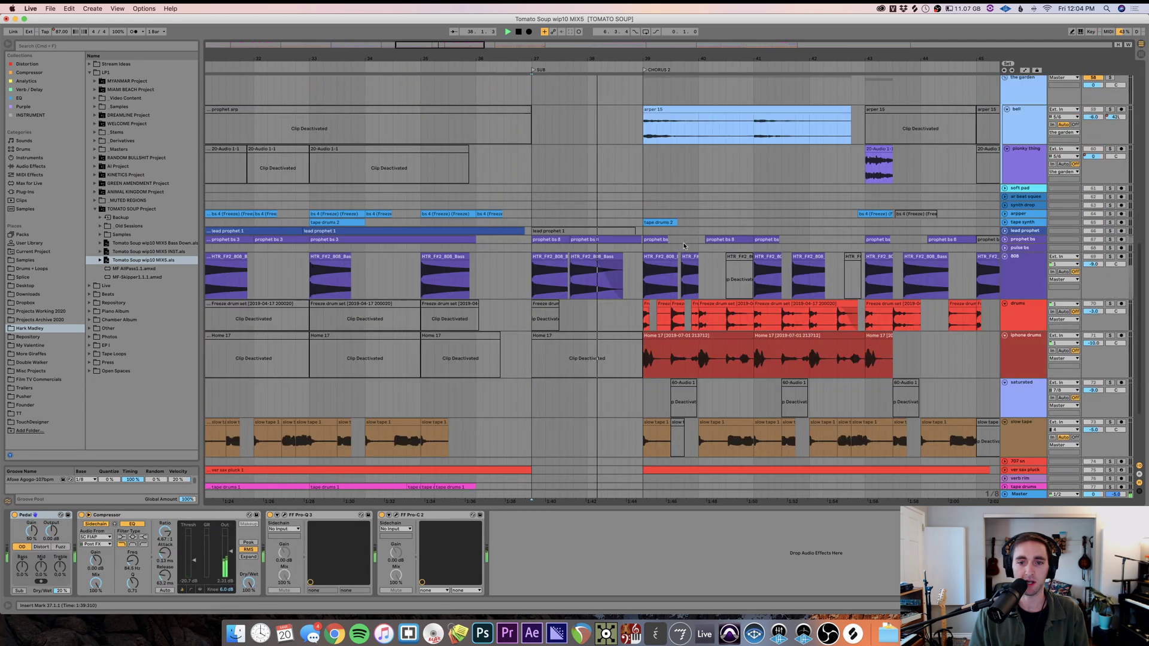
- Unfold the prophet bs track and play it soloed from the start of the SUB section
{"action": "scroll", "coordinate": [685, 245], "scroll_direction": "down", "scroll_amount": 2}
{"action": "scroll", "coordinate": [684, 246], "scroll_direction": "up", "scroll_amount": 6}
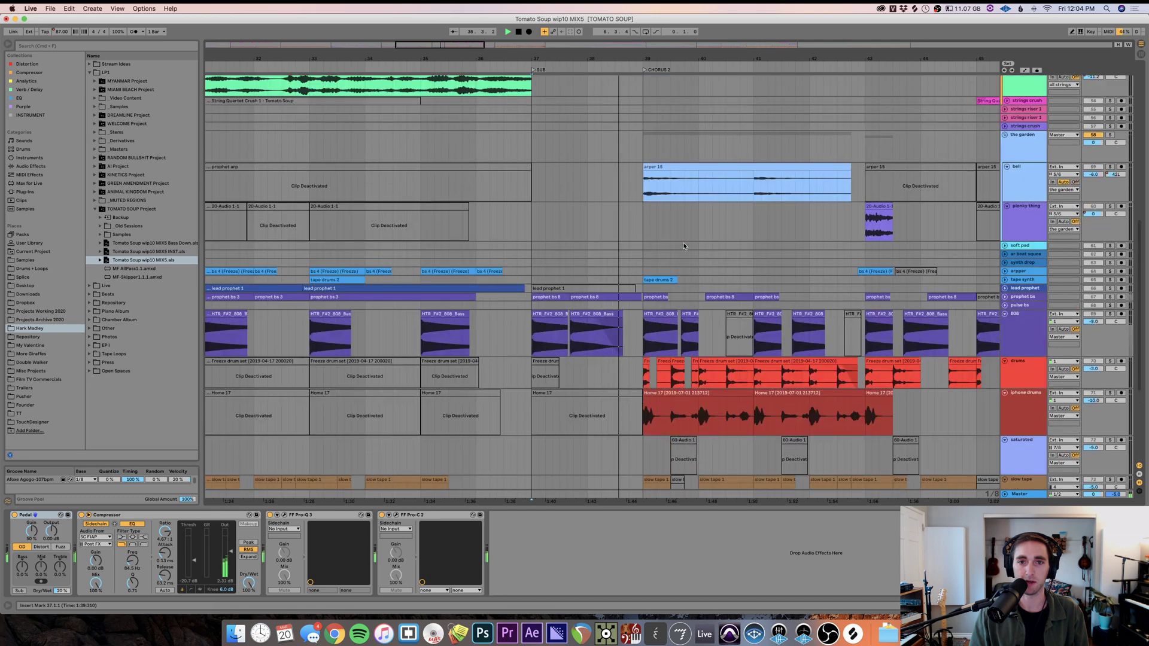
{"action": "left_click", "coordinate": [1005, 297]}
{"action": "key", "text": "space"}
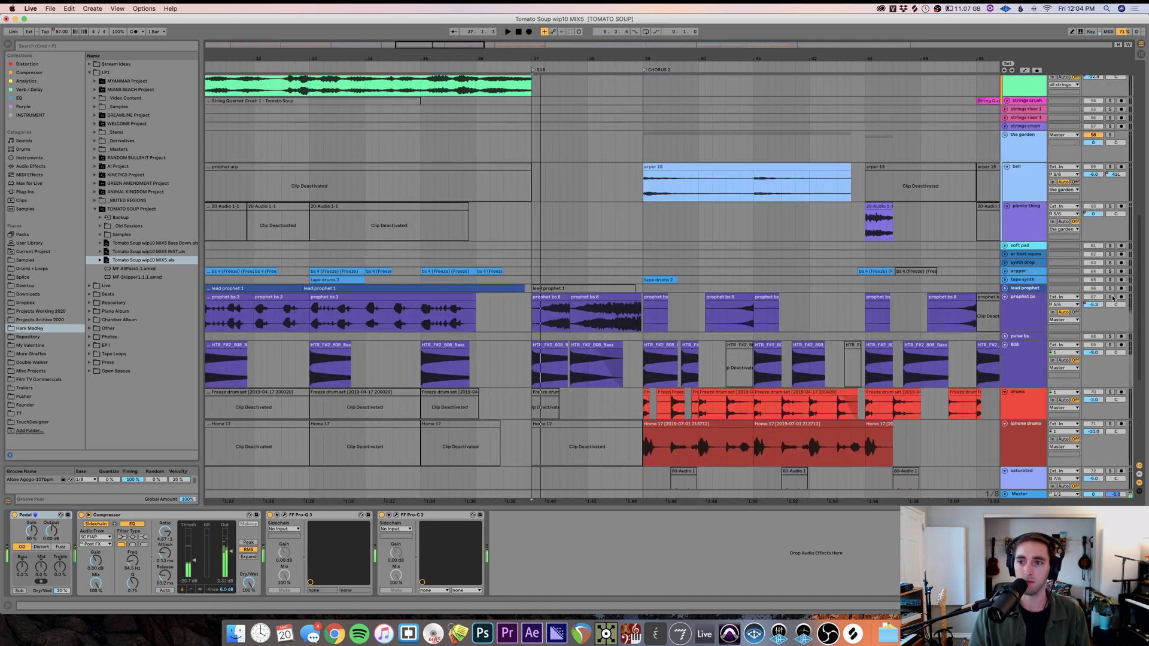
{"action": "left_click", "coordinate": [1111, 297]}
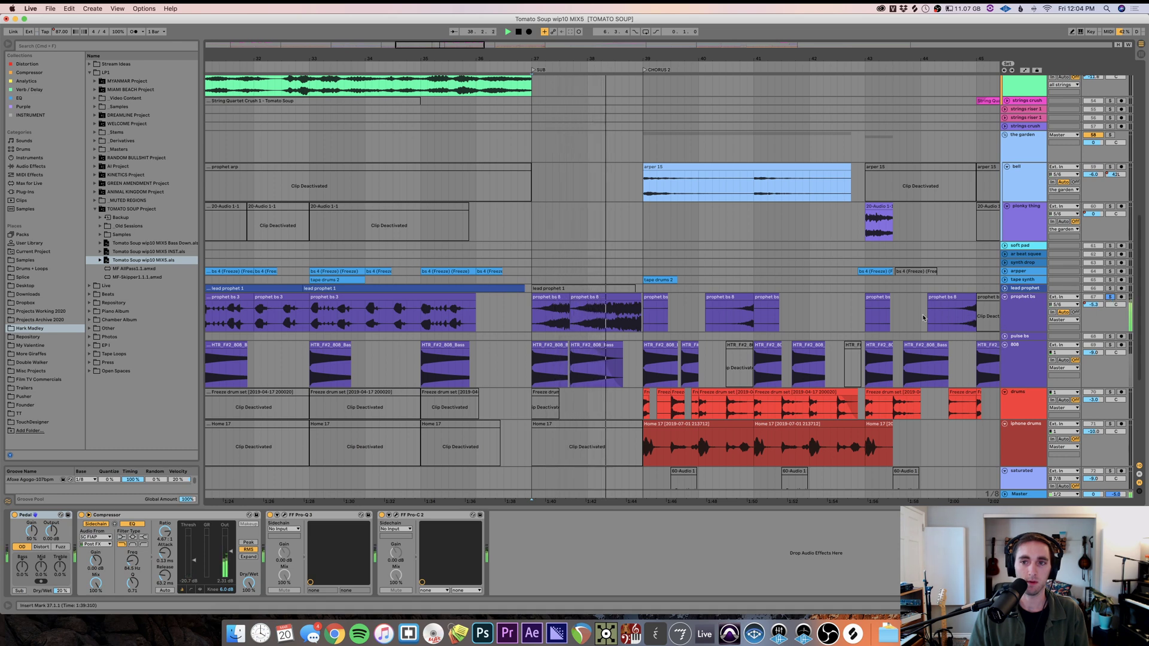
- Stop playback and unfold the two strings riser tracks near the end of the BUILD IT! section
{"action": "left_click", "coordinate": [816, 325]}
{"action": "scroll", "coordinate": [816, 325], "scroll_direction": "right", "scroll_amount": 5}
{"action": "key", "text": "minus"}
{"action": "scroll", "coordinate": [816, 325], "scroll_direction": "up", "scroll_amount": 5}
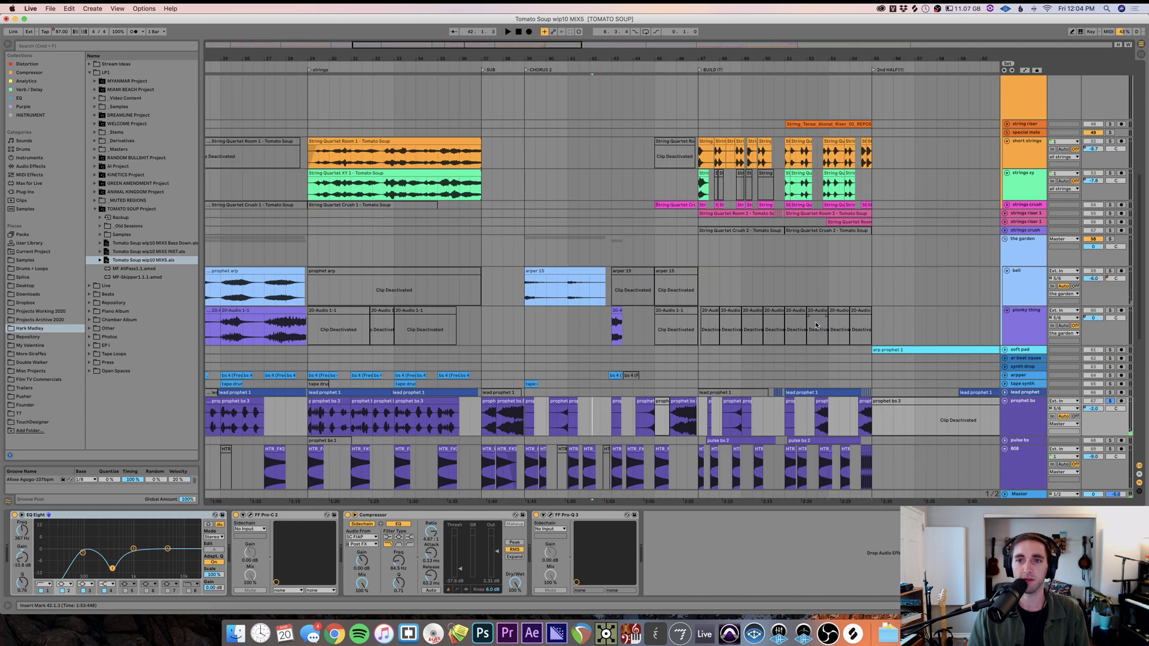
{"action": "scroll", "coordinate": [815, 325], "scroll_direction": "up", "scroll_amount": 5}
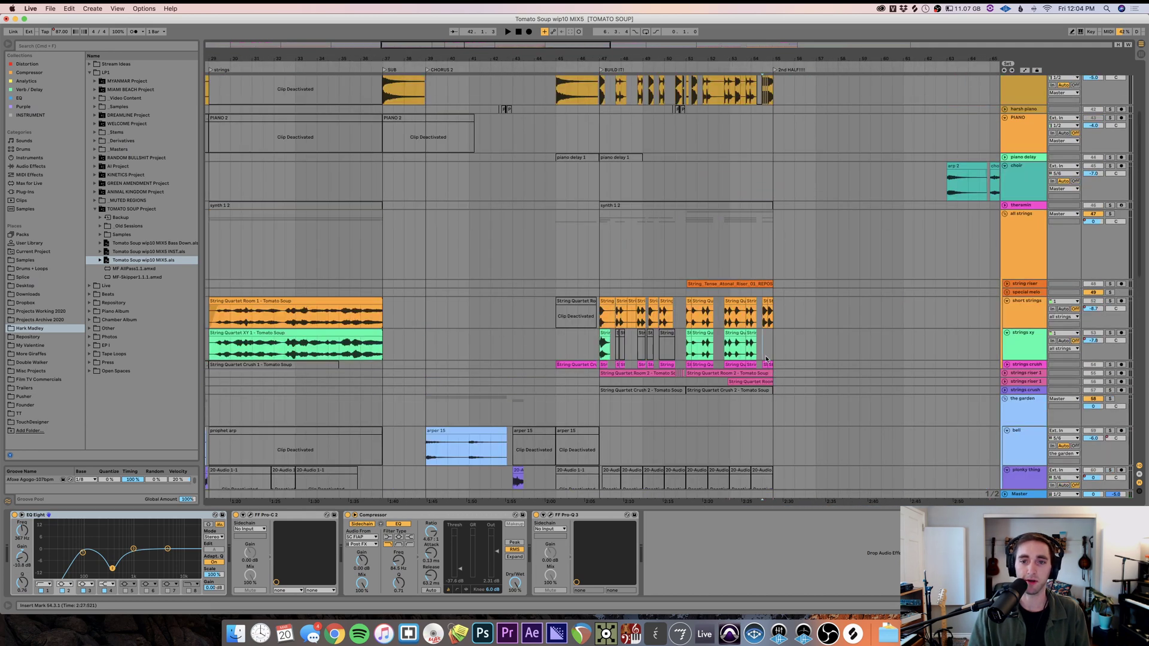
{"action": "key", "text": "plus"}
{"action": "left_click", "coordinate": [766, 360]}
{"action": "key", "text": "plus"}
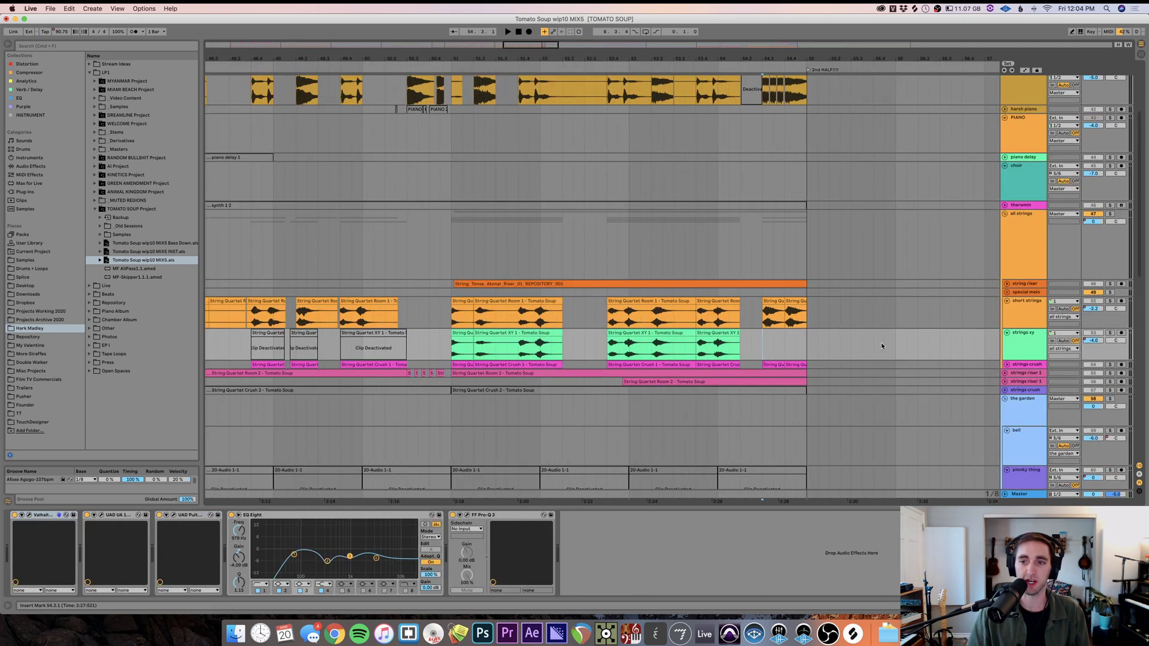
{"action": "left_click", "coordinate": [1019, 383]}
{"action": "key", "text": "Right"}
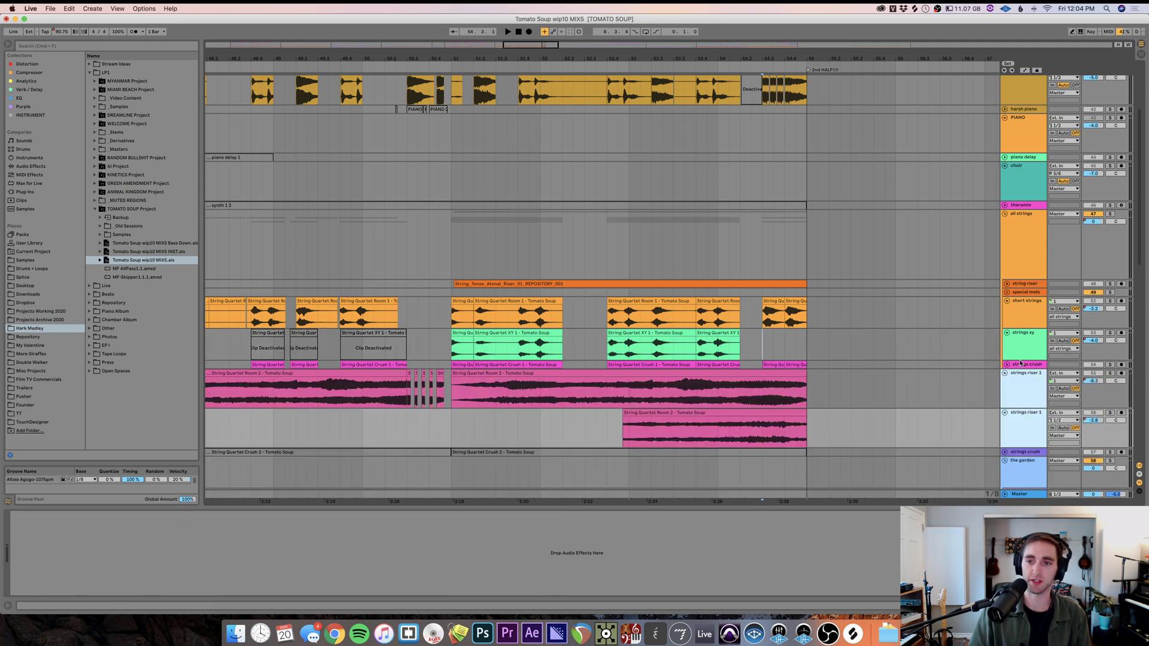
- Unfold the strings crush track and the string riser track to show their BUILD IT! clips
{"action": "left_click", "coordinate": [1022, 364]}
{"action": "key", "text": "Right"}
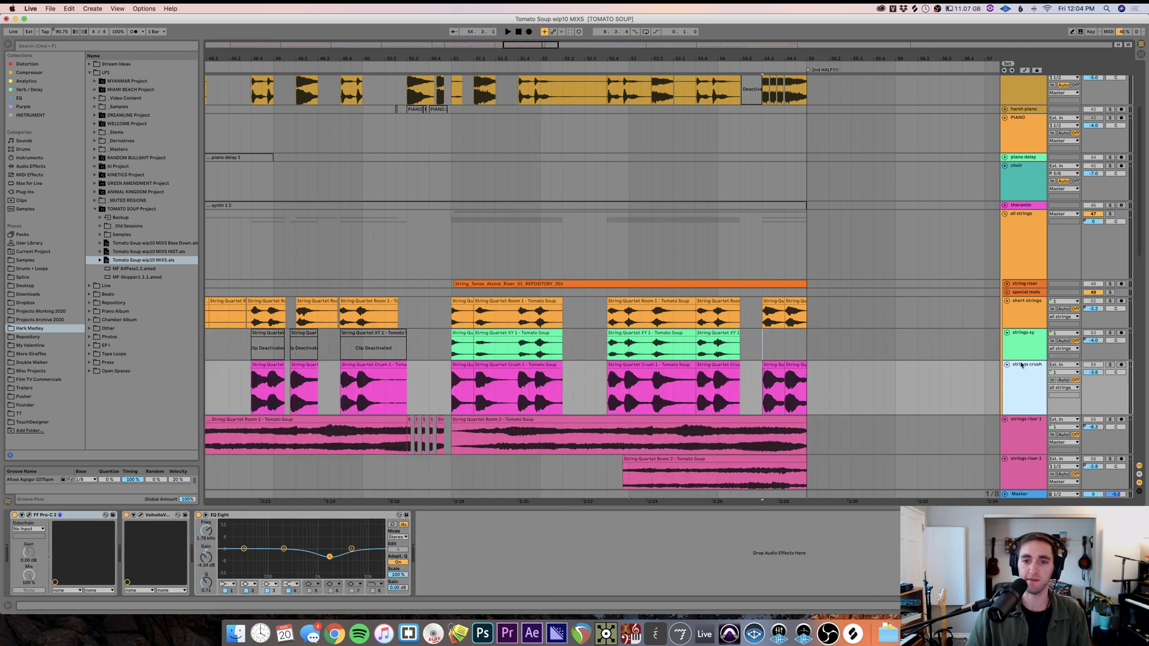
{"action": "left_click", "coordinate": [586, 404]}
{"action": "key", "text": "minus"}
{"action": "key", "text": "minus"}
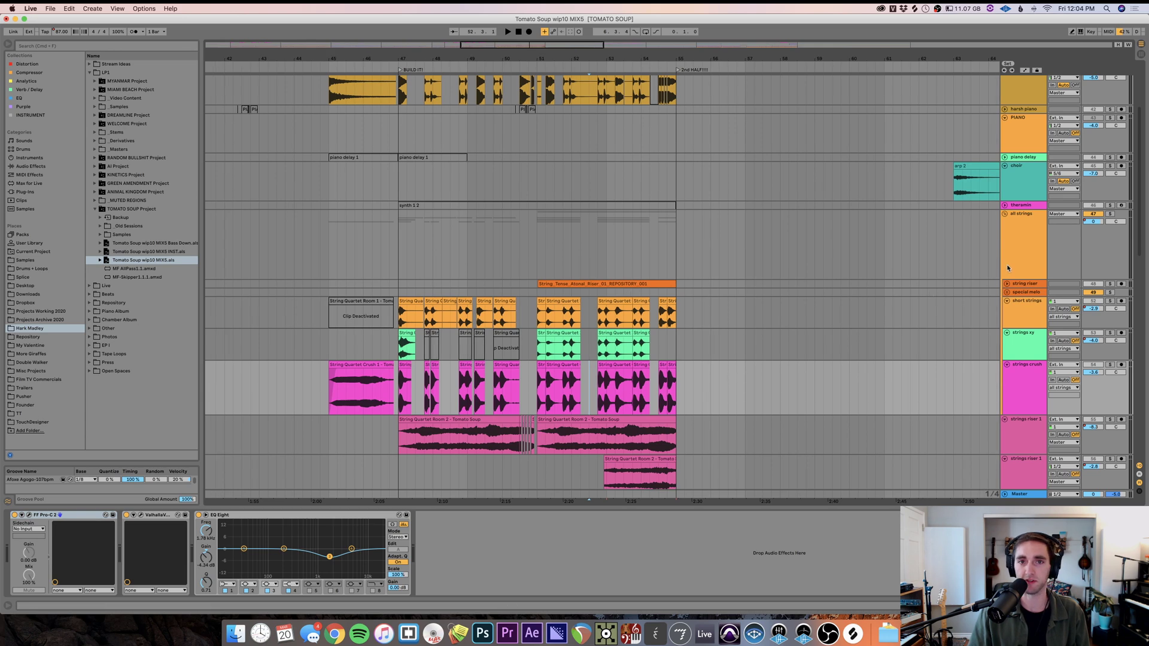
{"action": "left_click", "coordinate": [1007, 284]}
{"action": "scroll", "coordinate": [810, 266], "scroll_direction": "up", "scroll_amount": 5}
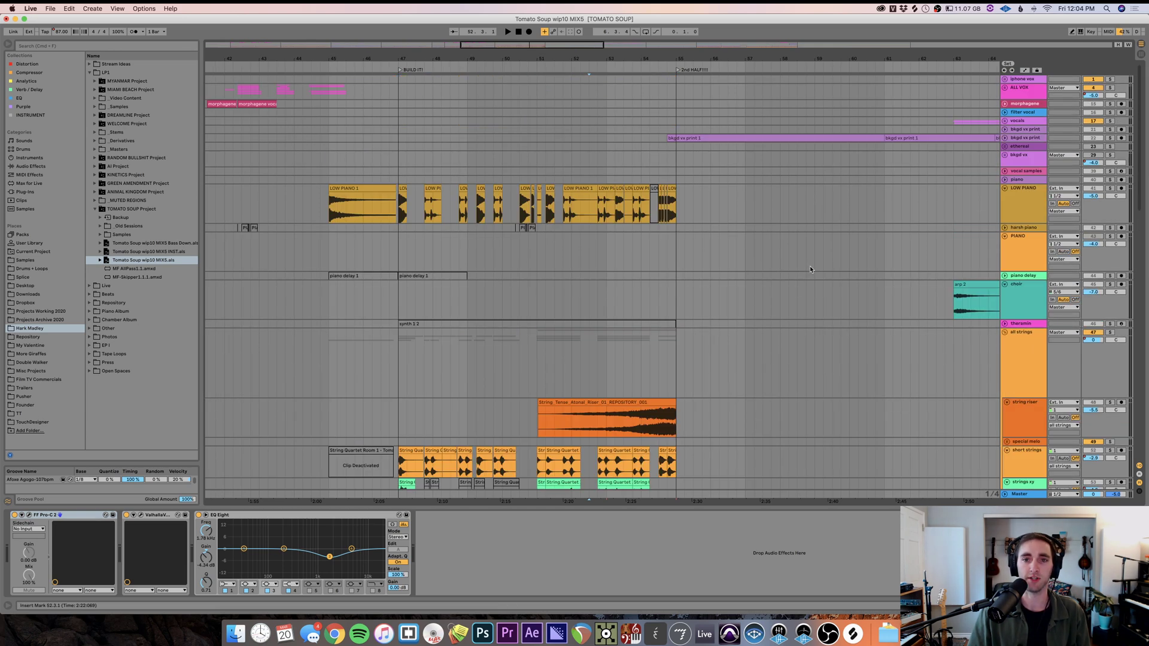
- Play the soloed all strings group from the start of BUILD IT! and add the upper strings riser 1 track to the solo
{"action": "scroll", "coordinate": [648, 341], "scroll_direction": "down", "scroll_amount": 4}
{"action": "scroll", "coordinate": [649, 345], "scroll_direction": "down", "scroll_amount": 3}
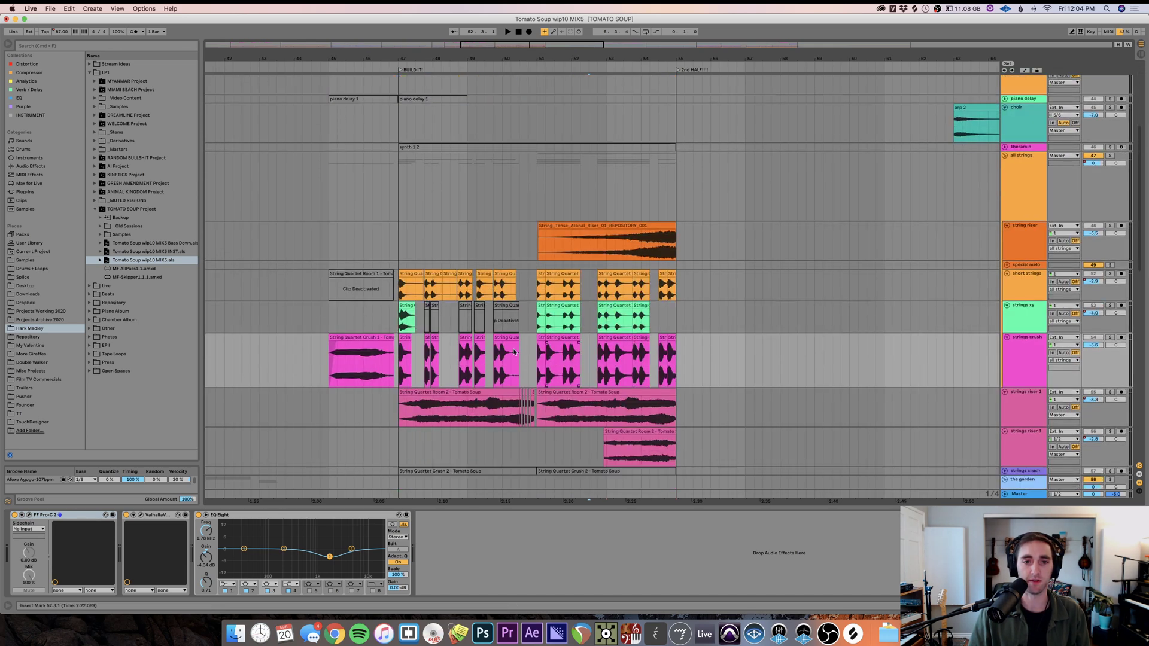
{"action": "left_click", "coordinate": [1027, 186]}
{"action": "left_click", "coordinate": [1113, 157]}
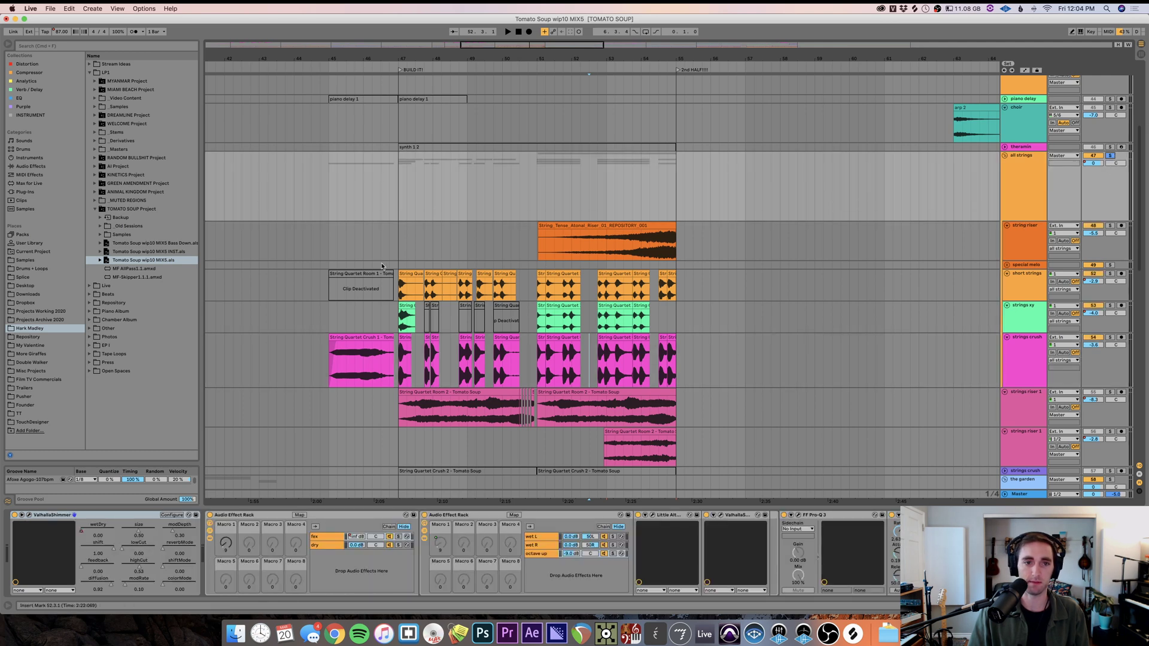
{"action": "left_click", "coordinate": [399, 252]}
{"action": "key", "text": "space"}
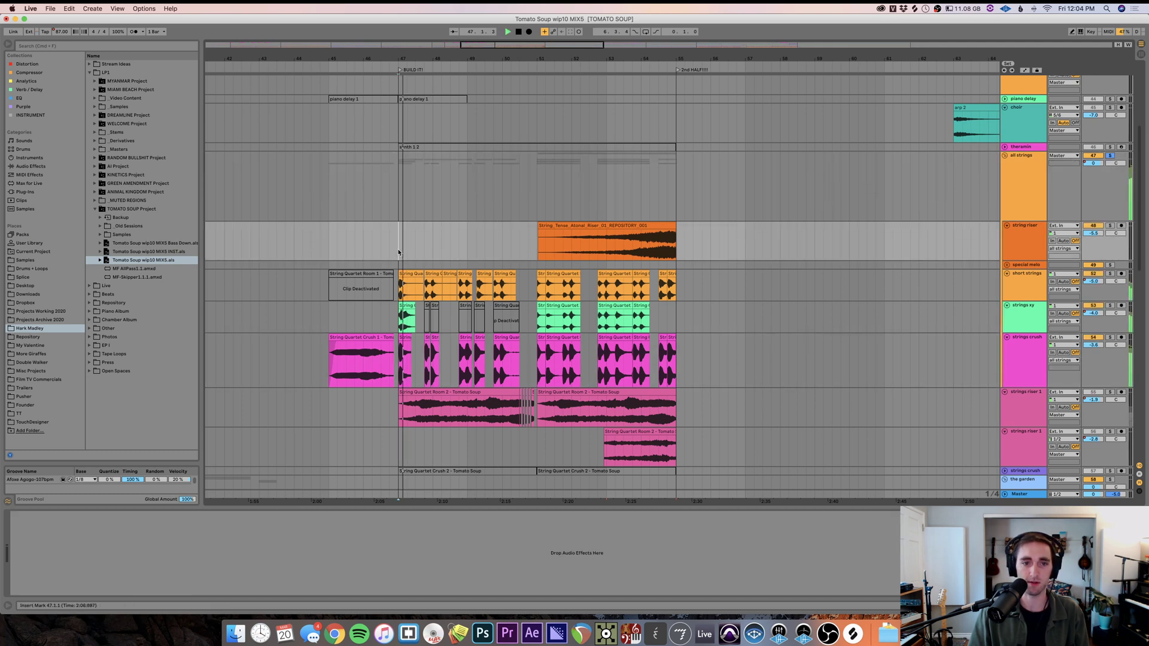
{"action": "left_click", "coordinate": [1110, 392]}
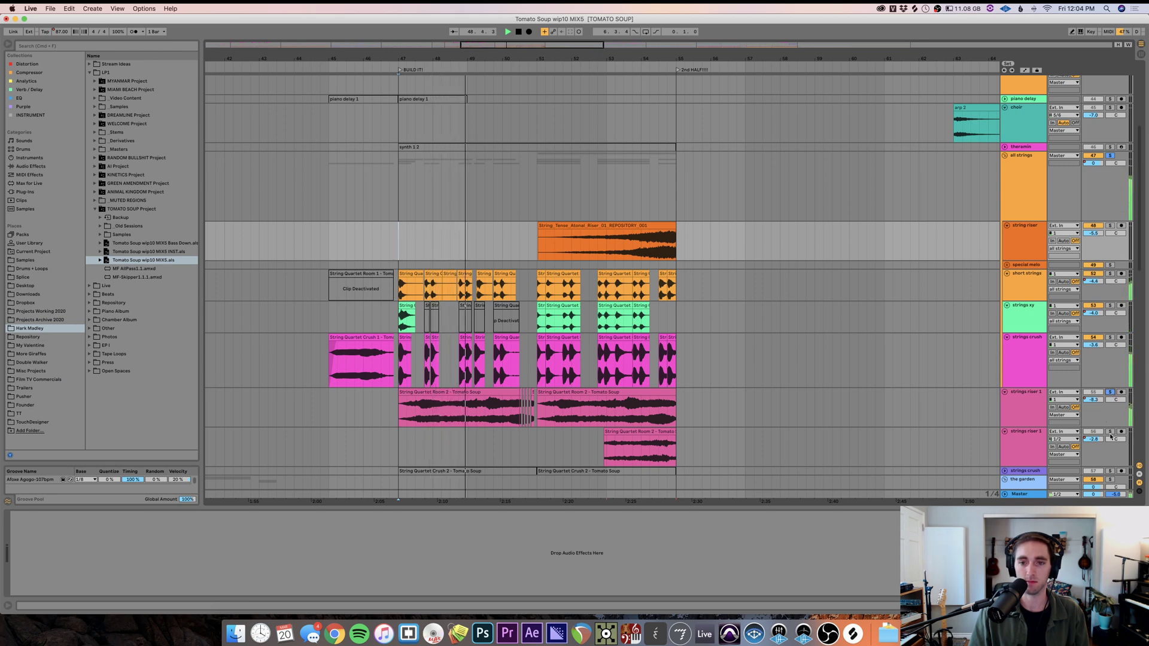
{"action": "scroll", "coordinate": [819, 406], "scroll_direction": "up", "scroll_amount": 5}
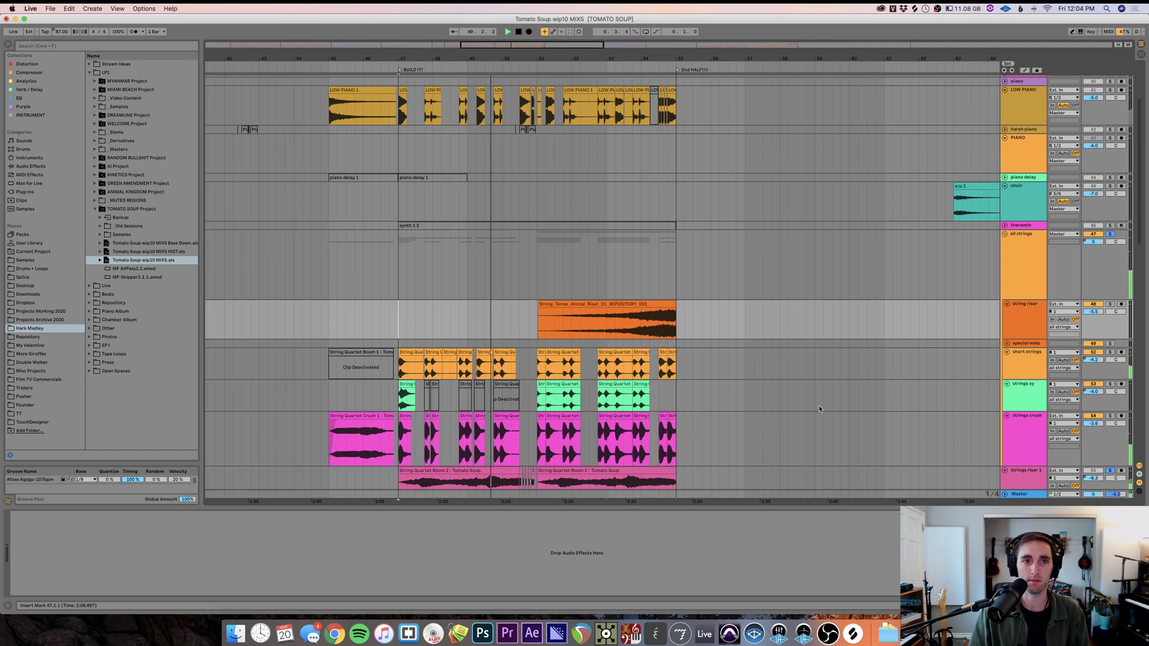
- Solo the string riser track and play its atonal riser clip leading up to the 2nd HALF!!!! marker
{"action": "scroll", "coordinate": [819, 407], "scroll_direction": "down", "scroll_amount": 5}
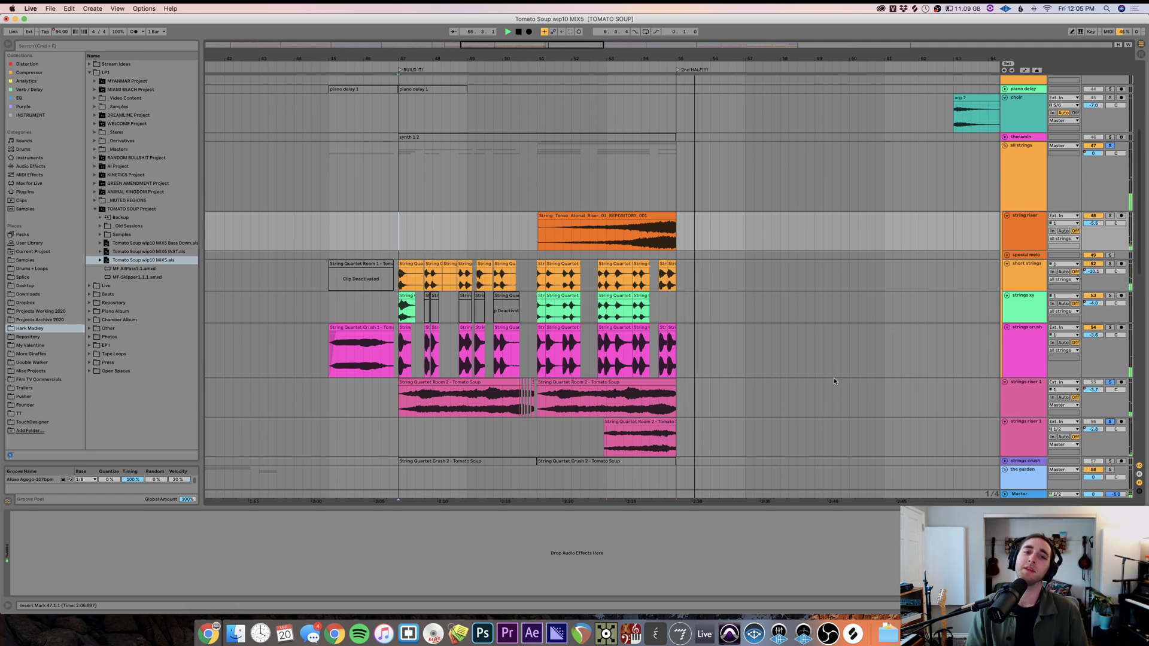
{"action": "key", "text": "space"}
{"action": "left_click", "coordinate": [603, 213]}
{"action": "key", "text": "z"}
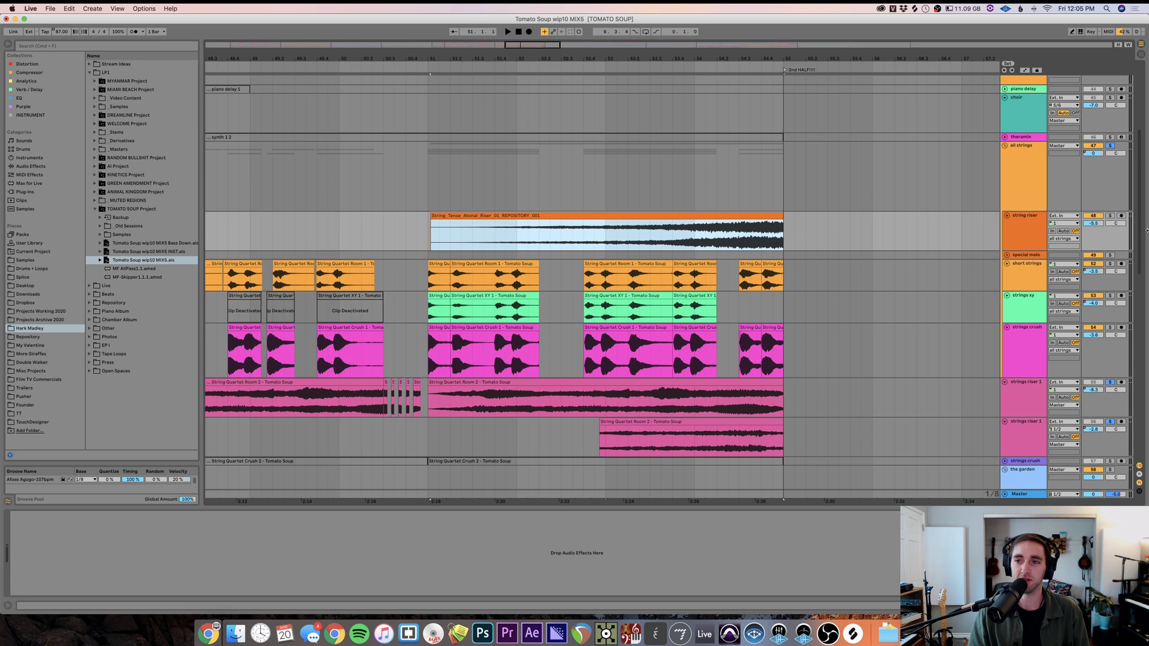
{"action": "left_click", "coordinate": [1110, 216]}
{"action": "left_click", "coordinate": [658, 242]}
{"action": "key", "text": "space"}
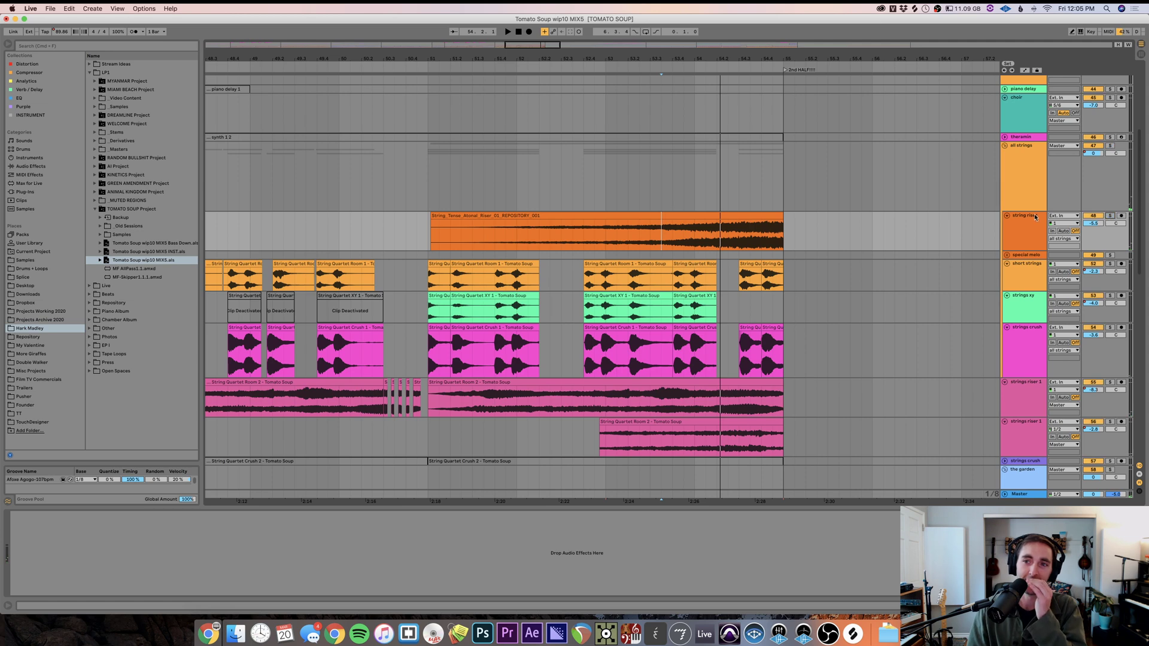
- Fold the string riser track and play the soloed short strings from the BUILD IT! marker at bar 47
{"action": "left_click", "coordinate": [1007, 216]}
{"action": "scroll", "coordinate": [705, 251], "scroll_direction": "left", "scroll_amount": 10}
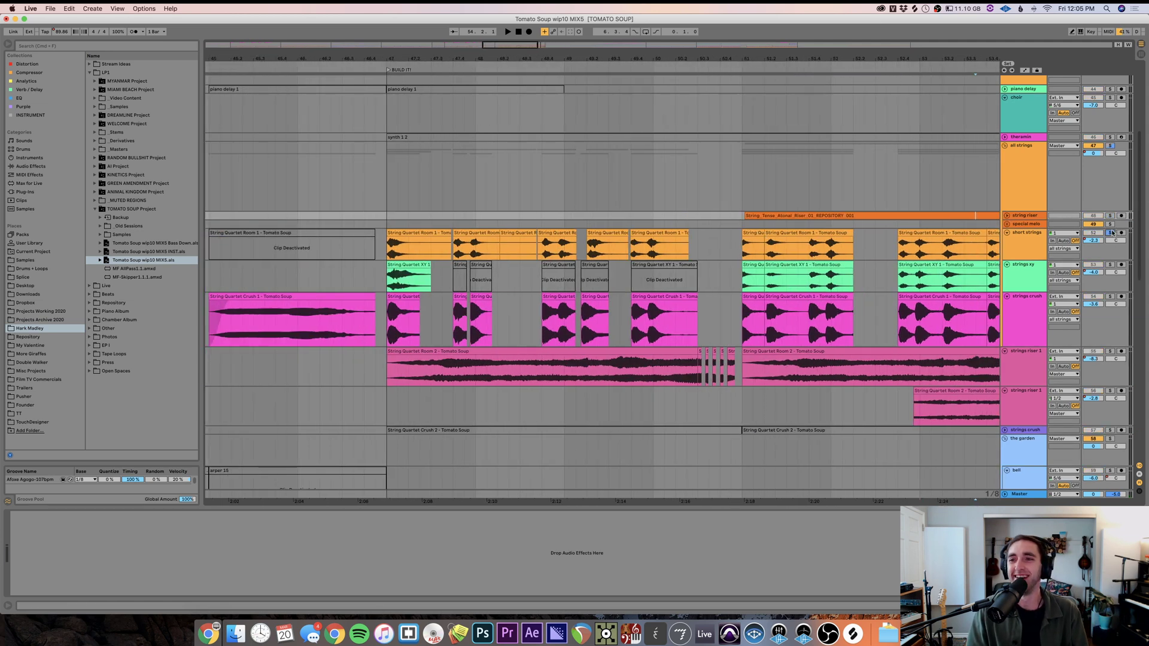
{"action": "left_click", "coordinate": [389, 250]}
{"action": "key", "text": "space"}
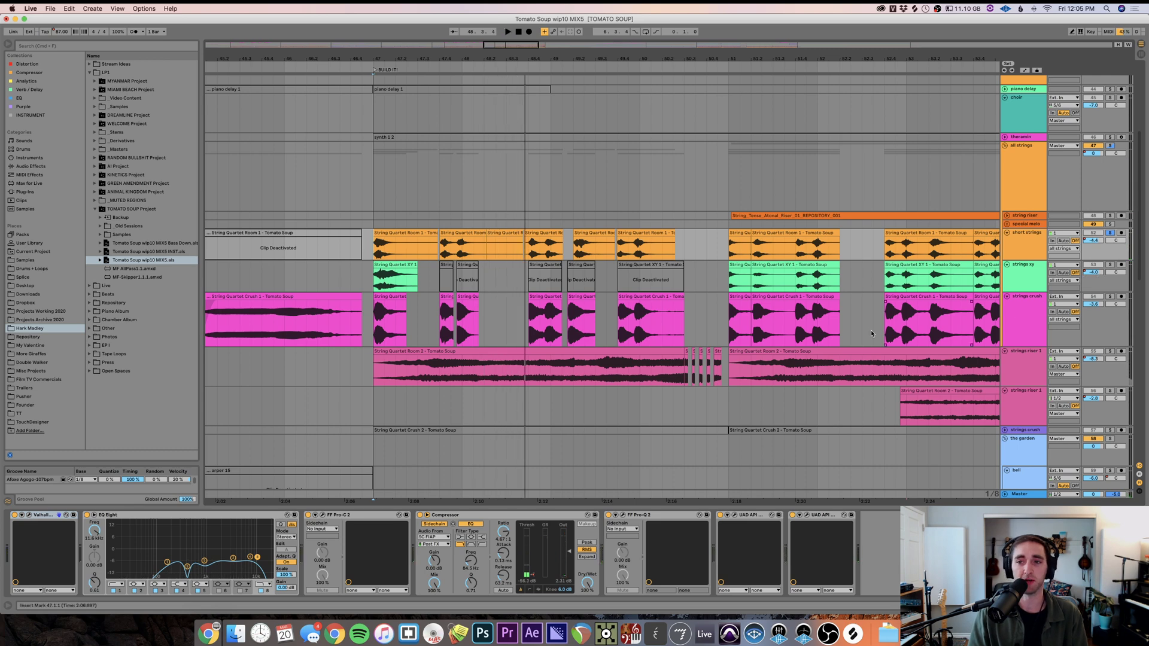
- Solo the strings crush track and listen to its clips through the build section, including those around bar 54
{"action": "scroll", "coordinate": [872, 333], "scroll_direction": "right", "scroll_amount": 3}
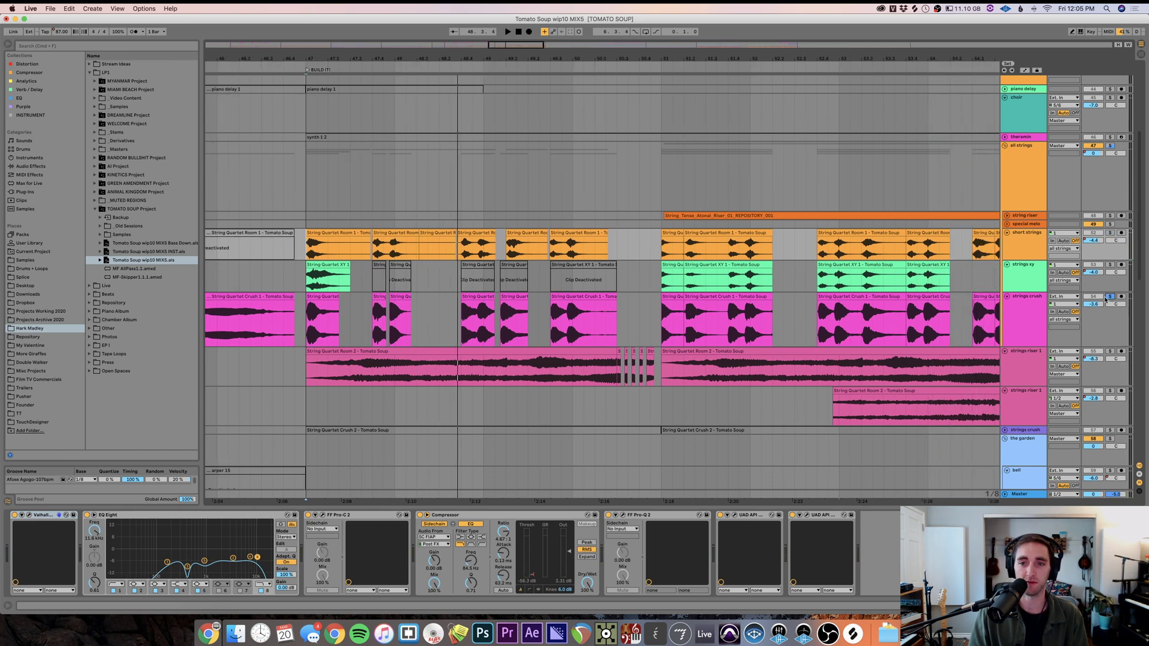
{"action": "key", "text": "space"}
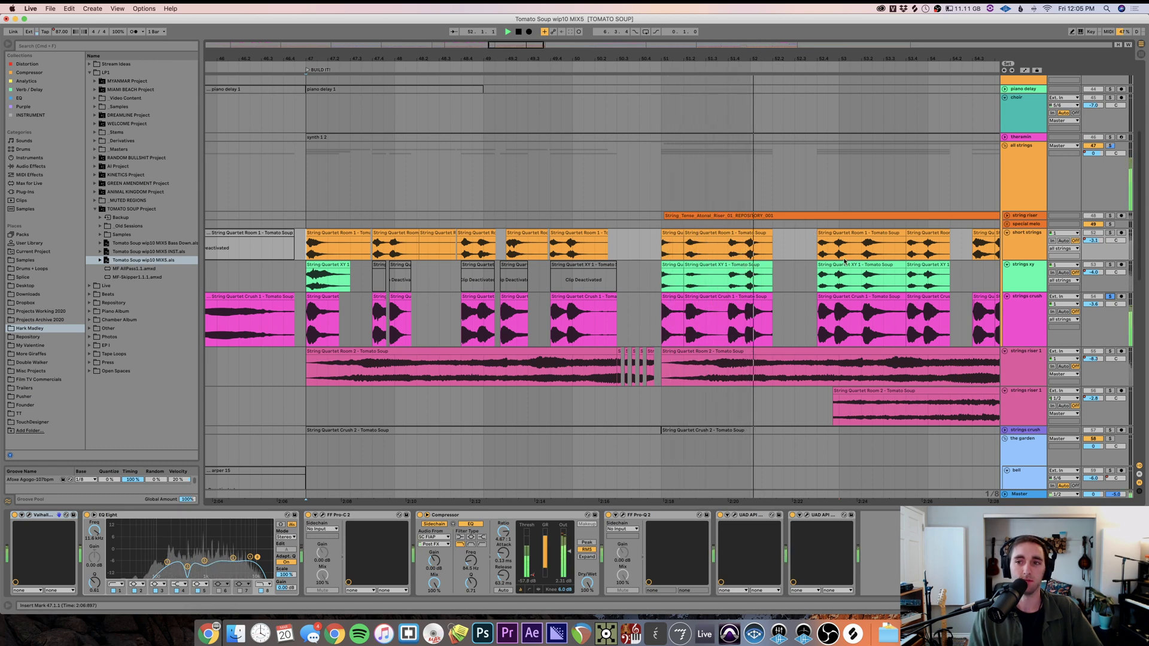
{"action": "left_click", "coordinate": [850, 321]}
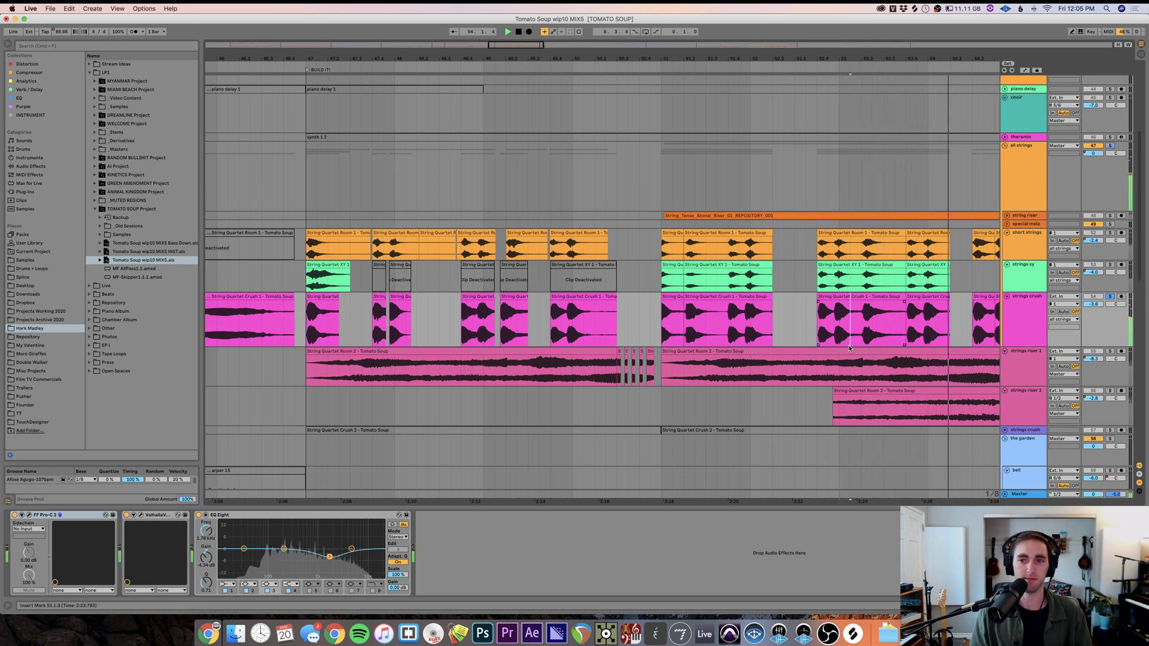
{"action": "left_click", "coordinate": [873, 335]}
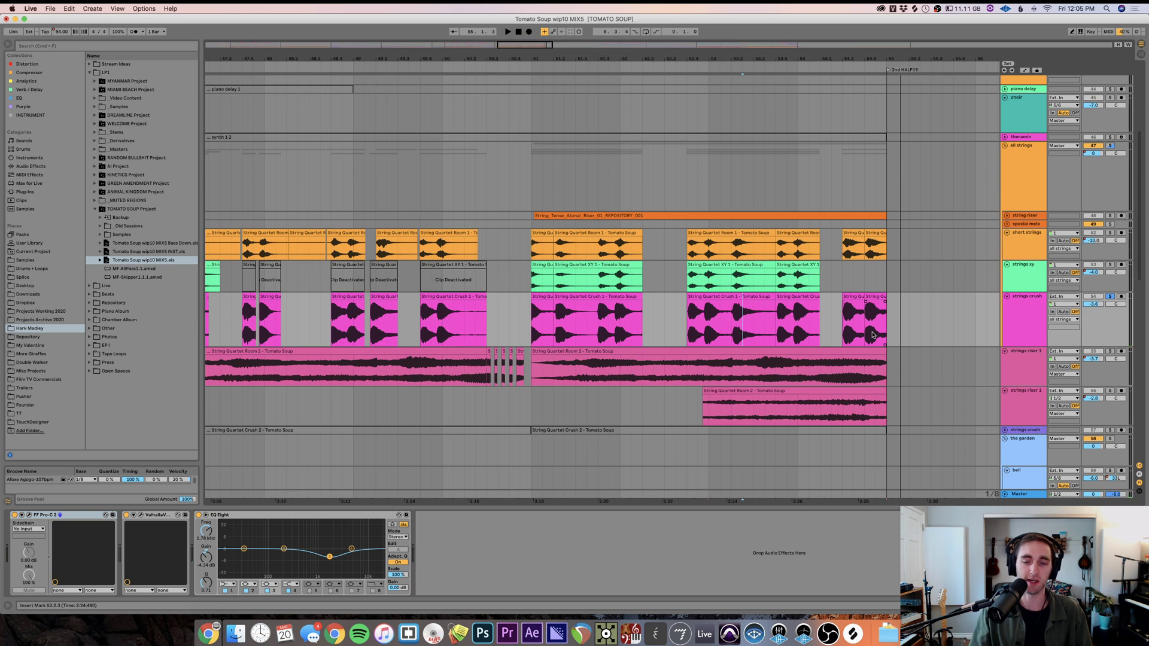
- Listen to the long strings crush clip starting at bar 45, just before the BUILD IT! marker
{"action": "left_click", "coordinate": [551, 367]}
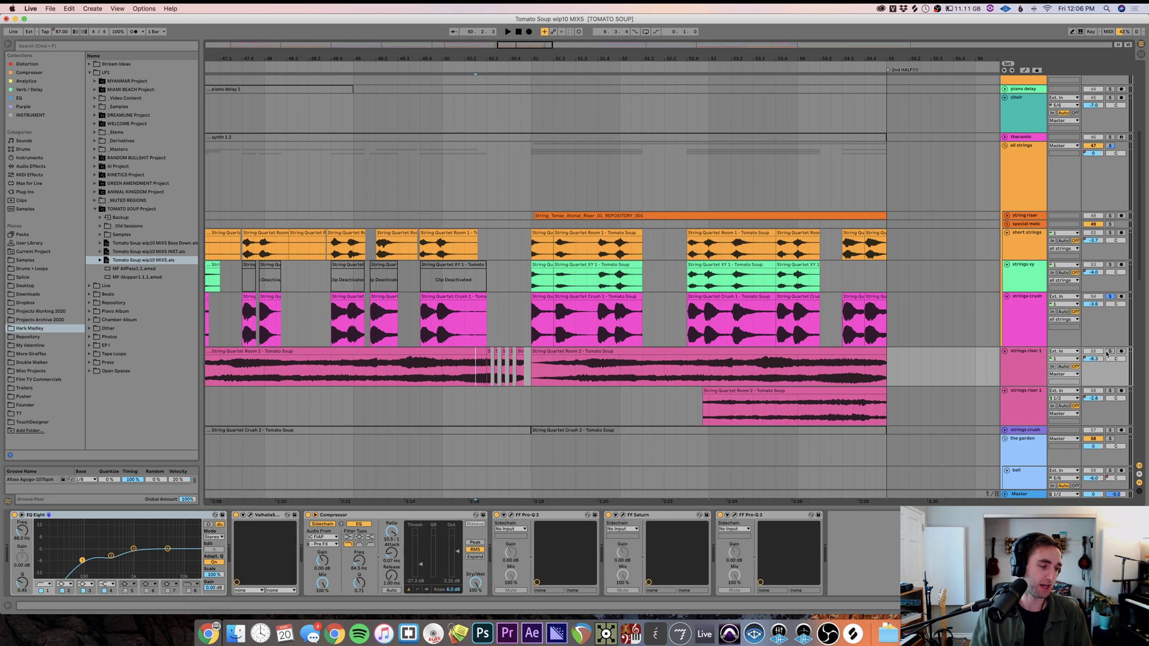
{"action": "left_click", "coordinate": [405, 338]}
{"action": "scroll", "coordinate": [405, 339], "scroll_direction": "down", "scroll_amount": 3}
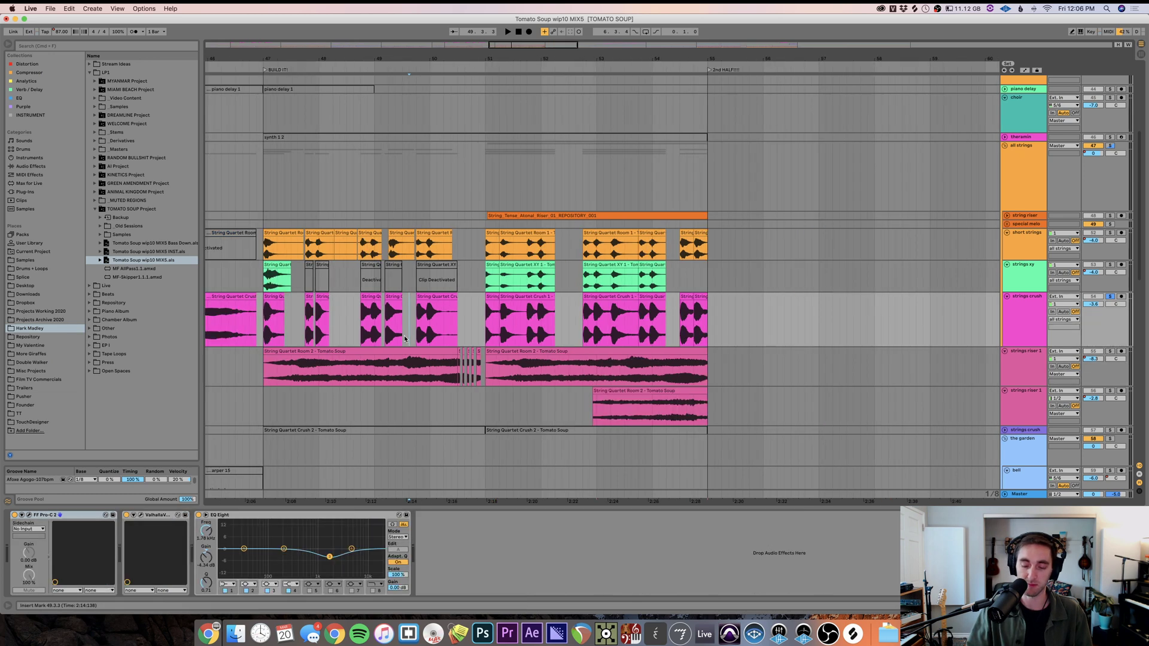
{"action": "scroll", "coordinate": [404, 339], "scroll_direction": "down", "scroll_amount": 2}
{"action": "scroll", "coordinate": [286, 335], "scroll_direction": "left", "scroll_amount": 3}
{"action": "left_click", "coordinate": [299, 336]}
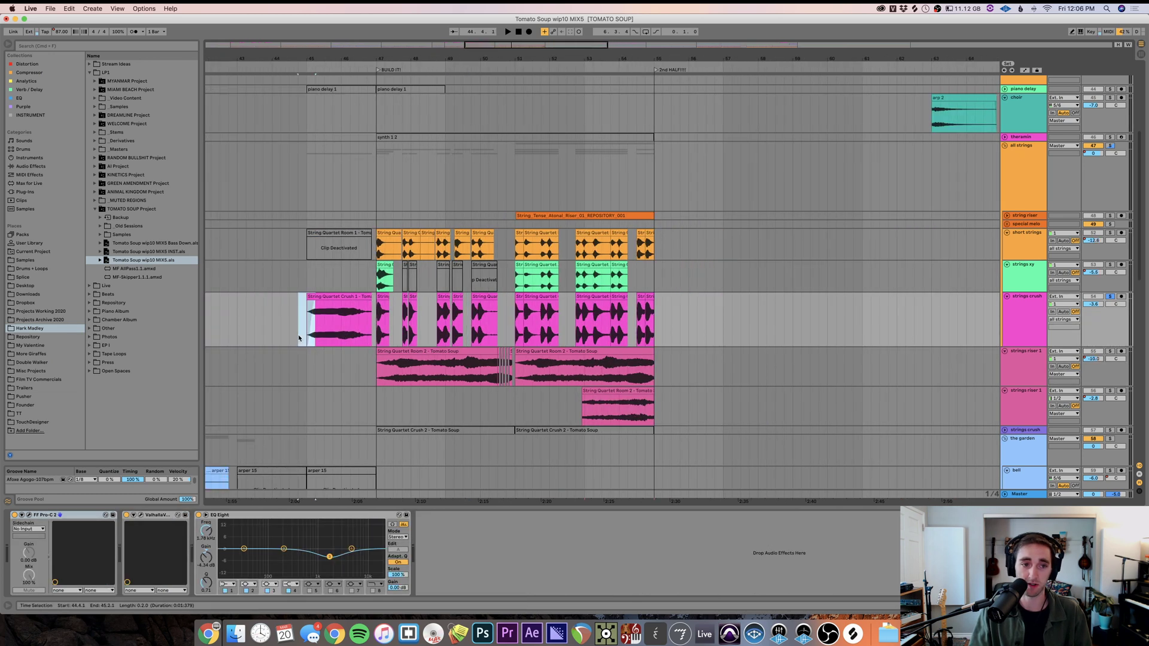
{"action": "scroll", "coordinate": [299, 336], "scroll_direction": "up", "scroll_amount": 3}
{"action": "left_click", "coordinate": [329, 318]}
{"action": "key", "text": "space"}
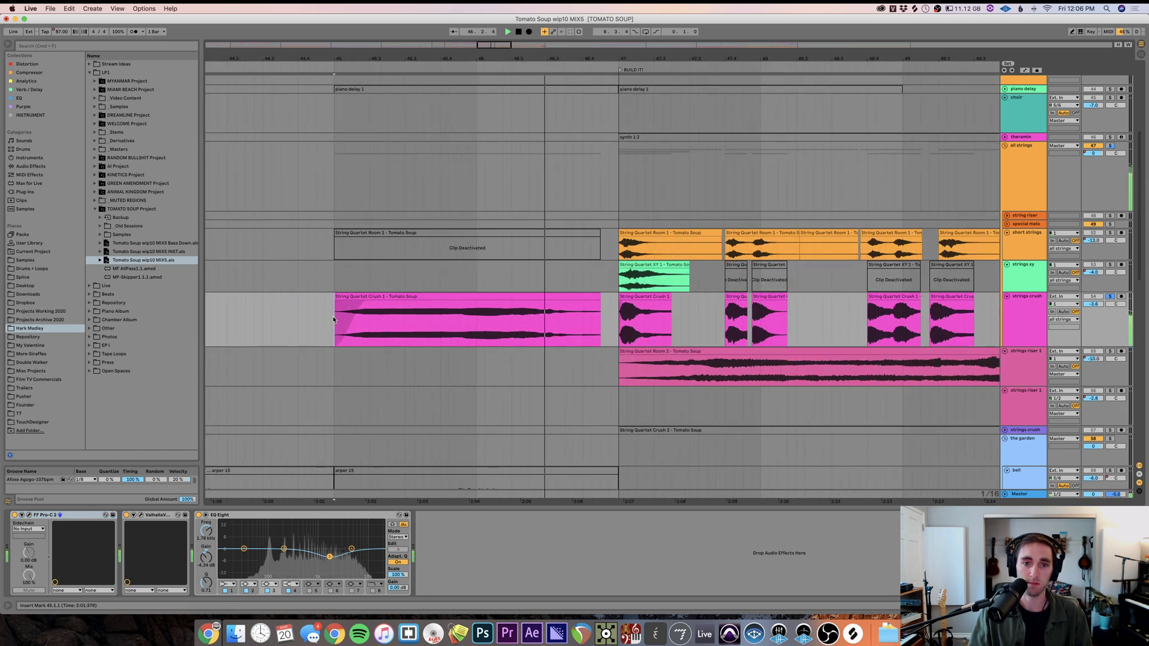
{"action": "left_click", "coordinate": [236, 322]}
{"action": "key", "text": "space"}
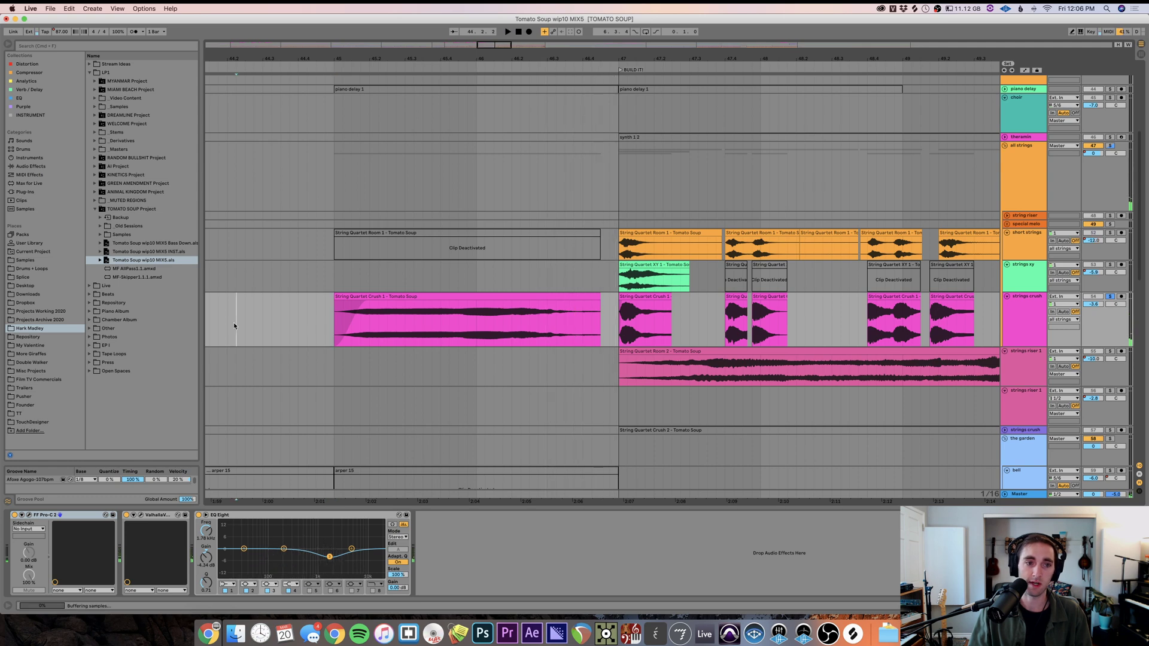
- Unsolo the strings crush track and play the full arrangement from bar 43 into the build section
{"action": "key", "text": "minus"}
{"action": "scroll", "coordinate": [248, 320], "scroll_direction": "left", "scroll_amount": 3}
{"action": "scroll", "coordinate": [248, 320], "scroll_direction": "left", "scroll_amount": 4}
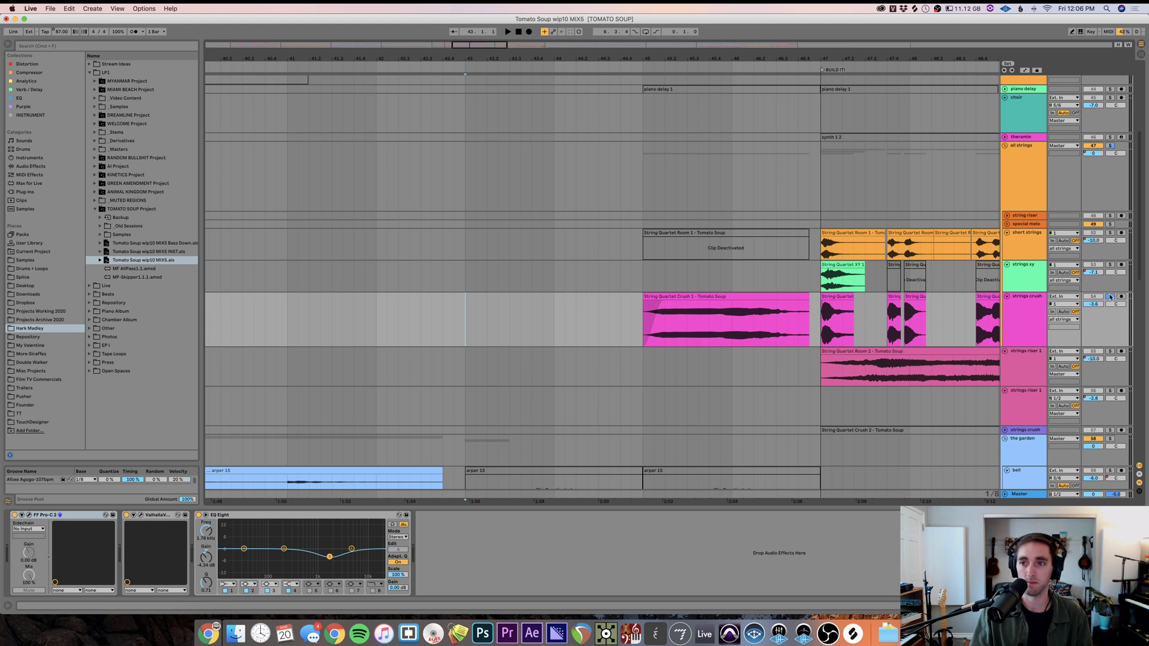
{"action": "key", "text": "space"}
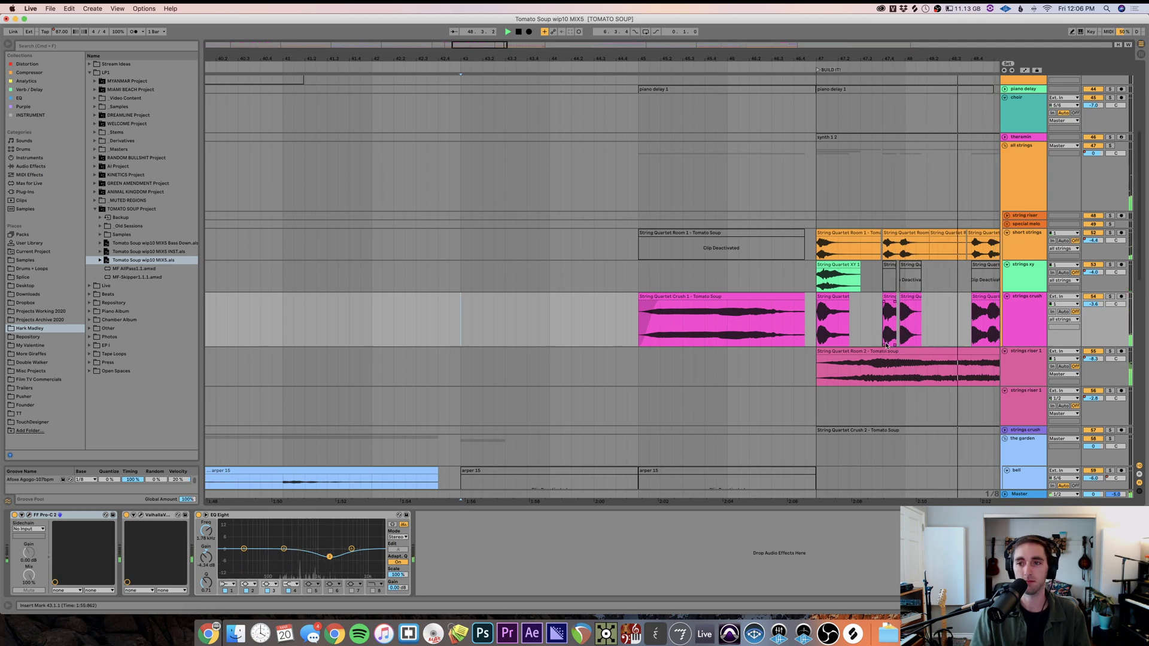
- Solo the first strings riser 1 track and play it from bar 47, following its stuttered cuts before bar 51
{"action": "left_click", "coordinate": [772, 366]}
{"action": "key", "text": "space"}
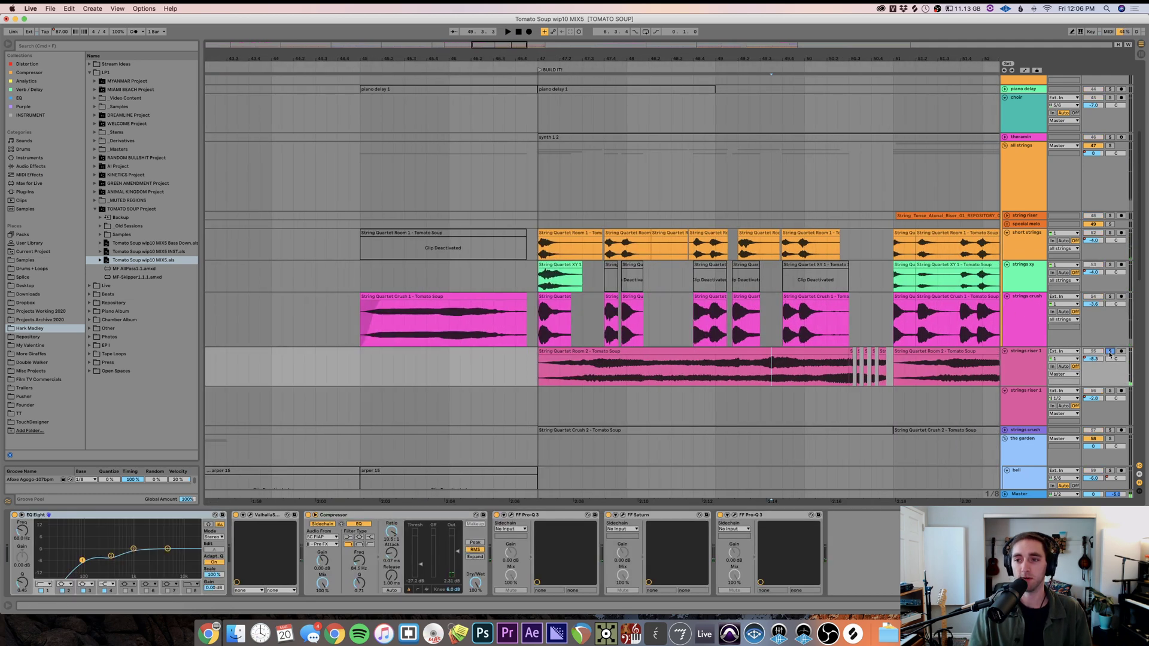
{"action": "key", "text": "space"}
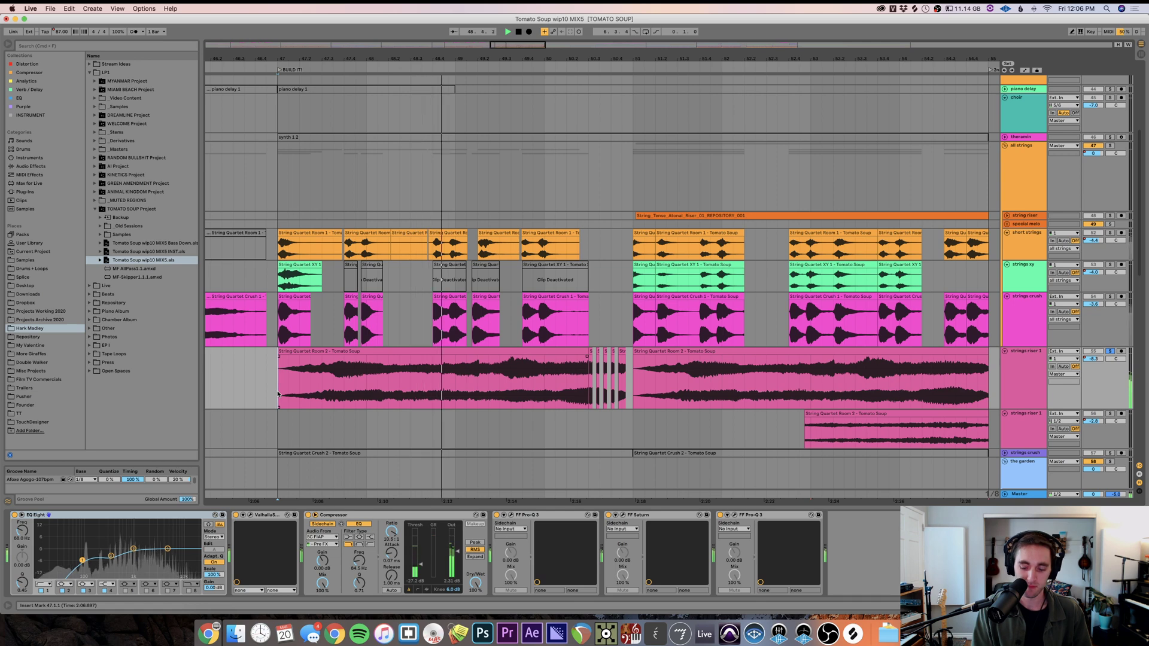
{"action": "key", "text": "minus"}
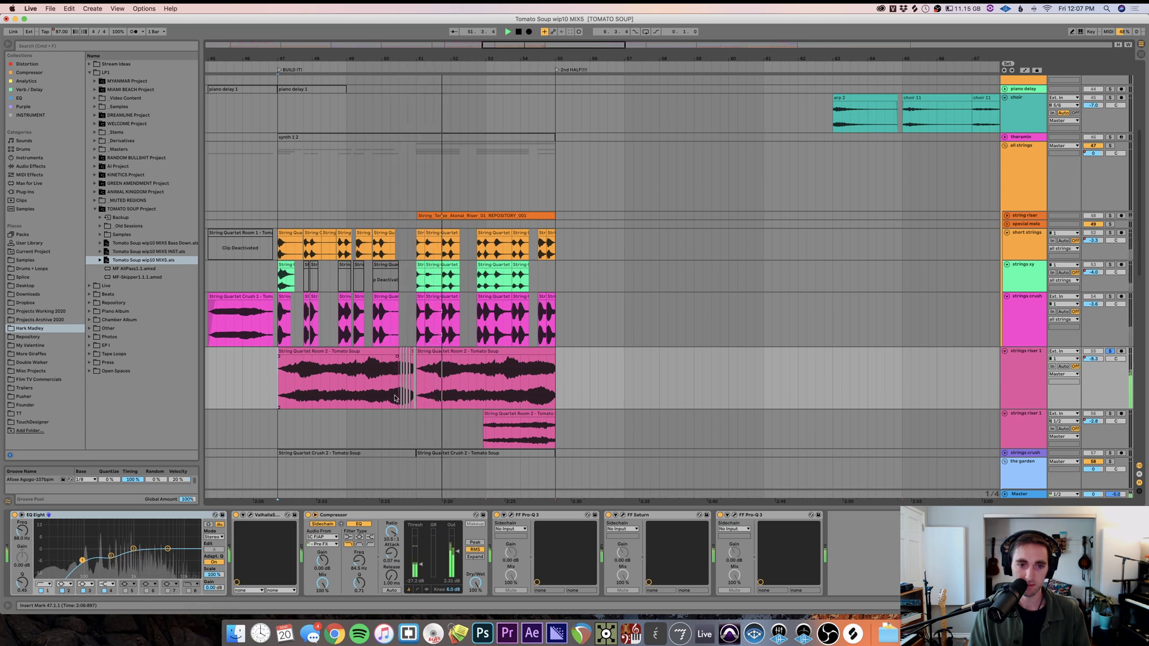
{"action": "scroll", "coordinate": [395, 398], "scroll_direction": "up", "scroll_amount": 5}
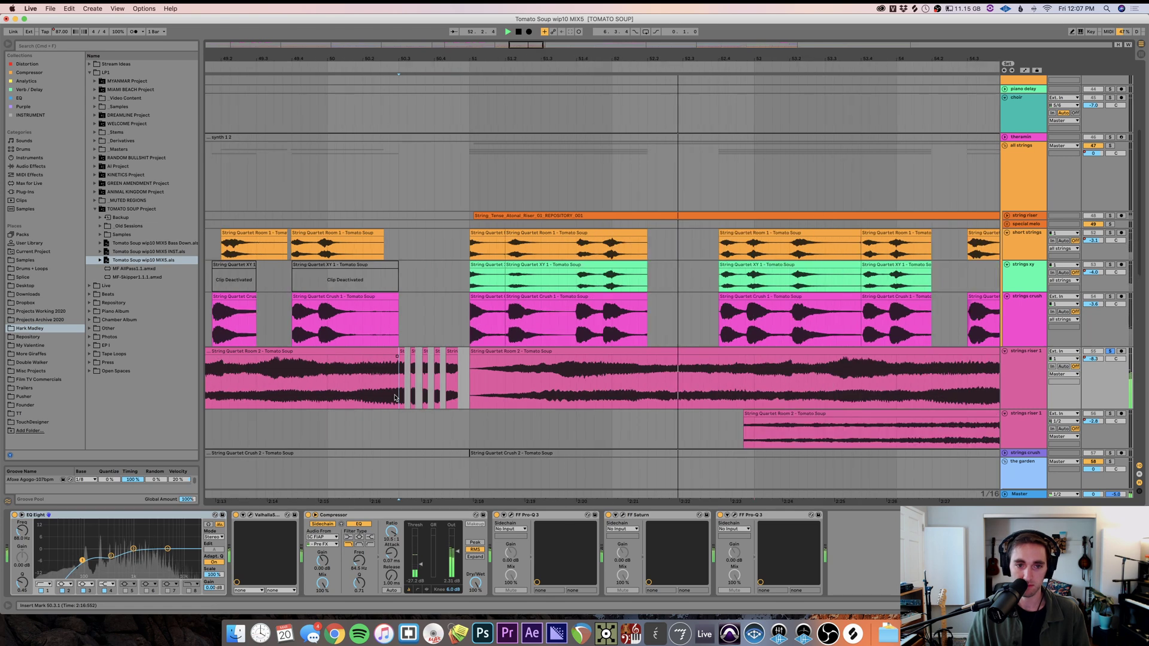
{"action": "scroll", "coordinate": [395, 398], "scroll_direction": "down", "scroll_amount": 2}
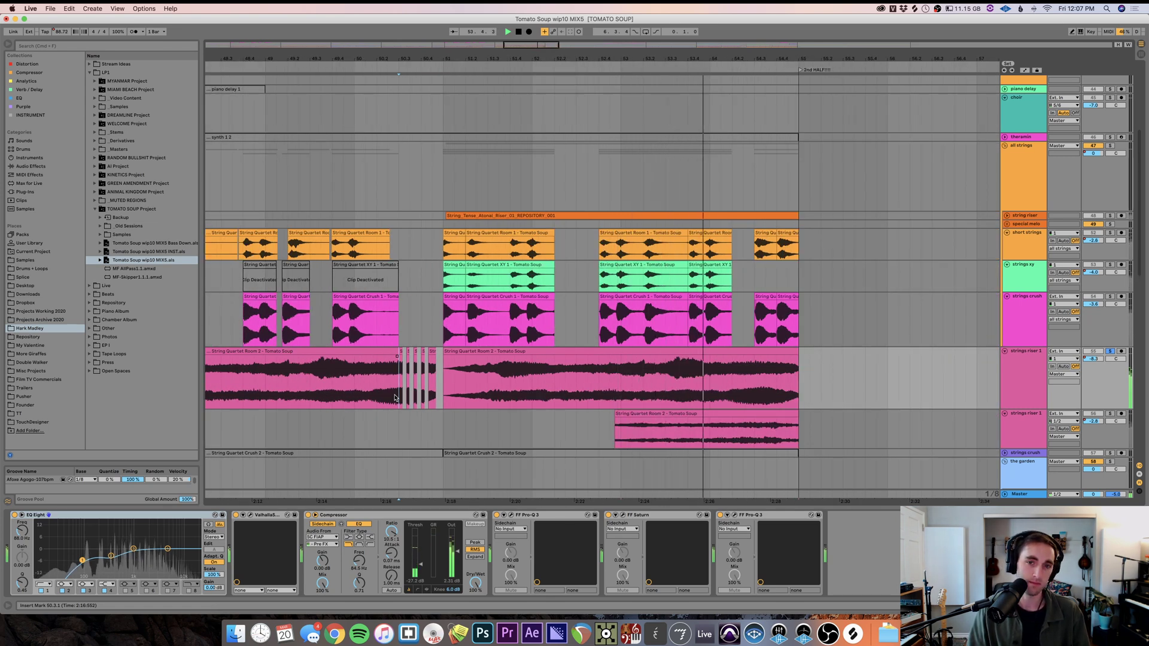
{"action": "scroll", "coordinate": [395, 398], "scroll_direction": "down", "scroll_amount": 2}
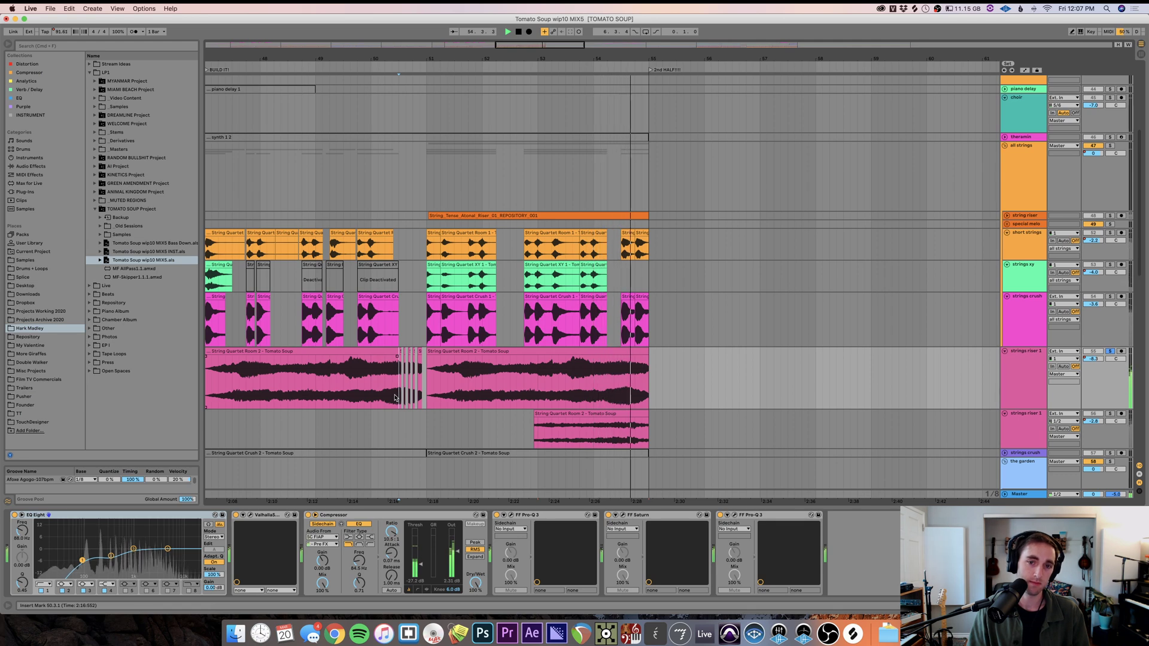
- Solo the second strings riser 1 track and play its clip up to the 2nd HALF!!!! marker
{"action": "key", "text": "space"}
{"action": "left_click", "coordinate": [524, 431]}
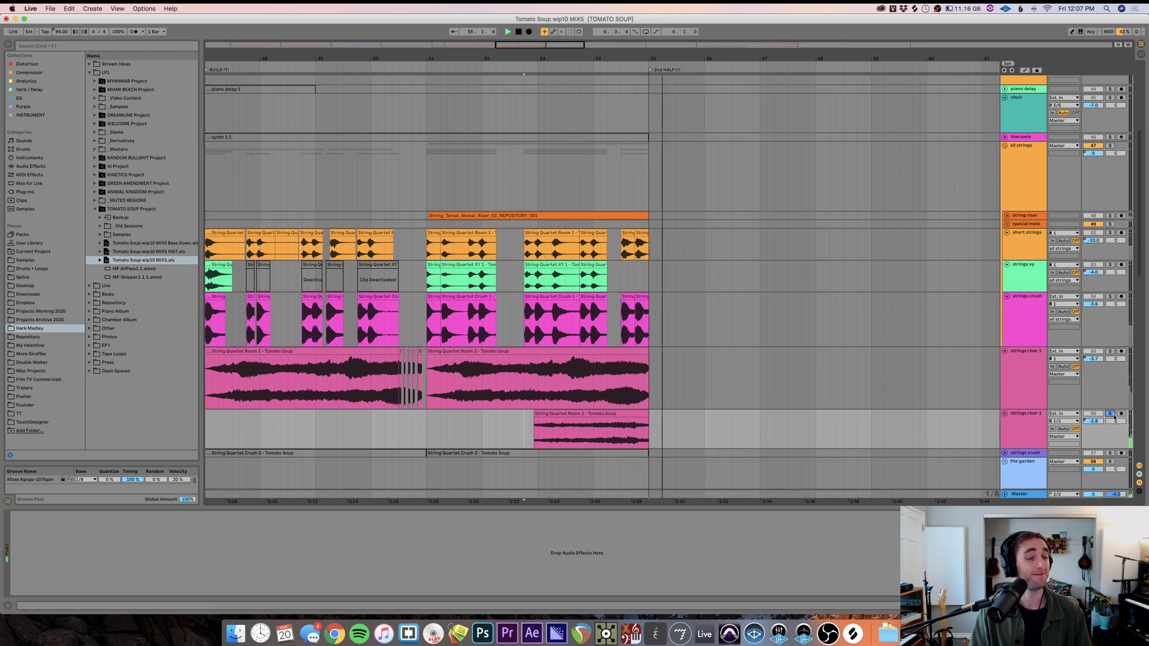
{"action": "scroll", "coordinate": [675, 429], "scroll_direction": "down", "scroll_amount": 3}
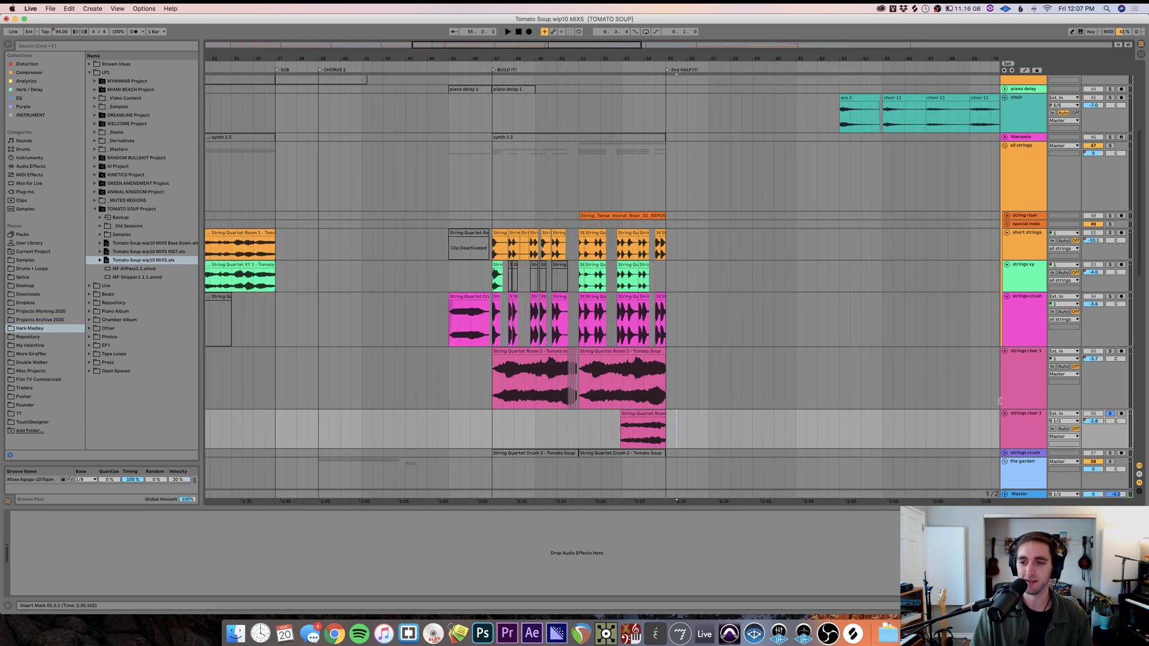
- Fold all tracks and play the whole build section from bar 46 into the second half
{"action": "left_click", "coordinate": [470, 382]}
{"action": "key", "text": "space"}
{"action": "left_click", "coordinate": [1007, 353], "text": "alt"}
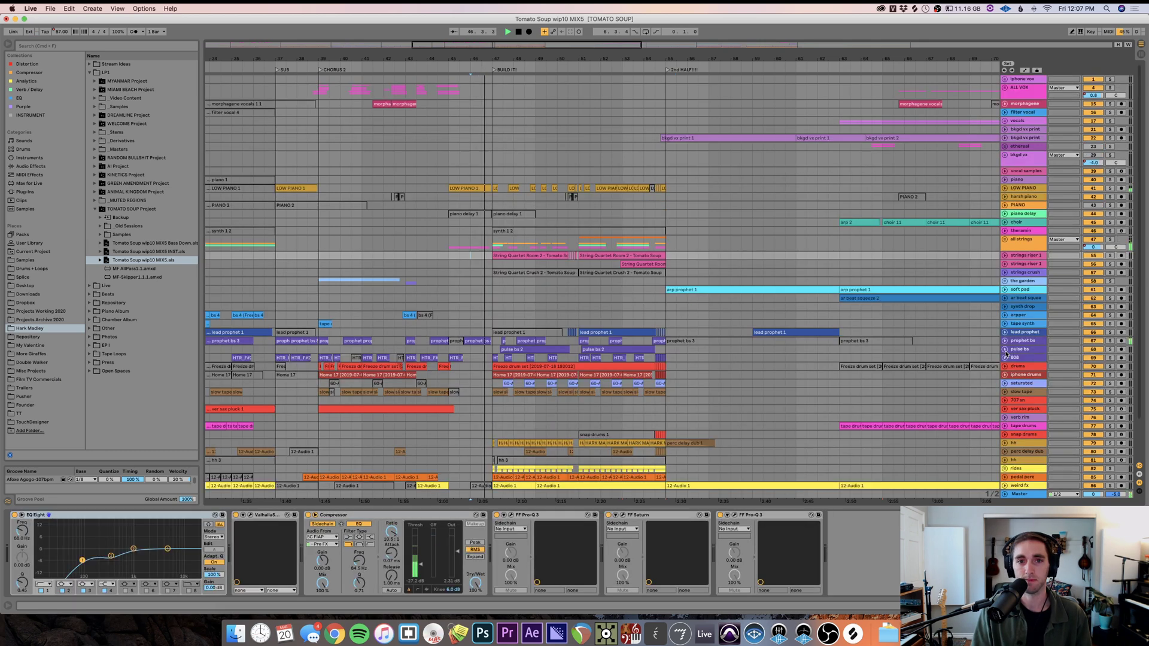
{"action": "scroll", "coordinate": [932, 345], "scroll_direction": "up", "scroll_amount": 2}
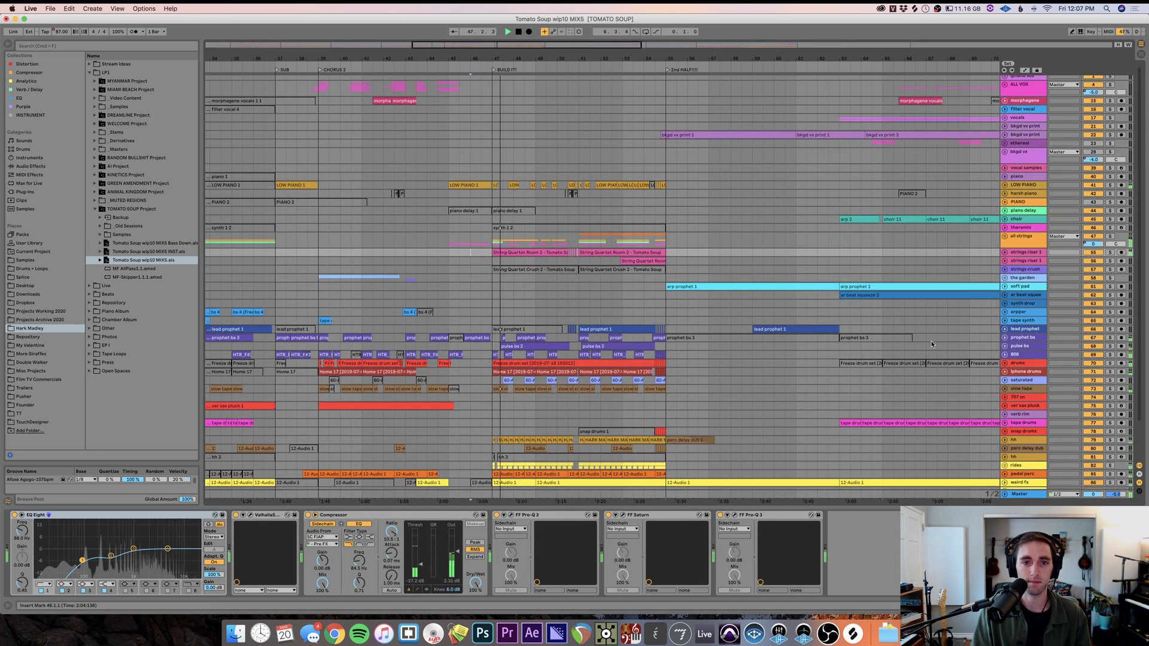
{"action": "scroll", "coordinate": [932, 345], "scroll_direction": "down", "scroll_amount": 1}
{"action": "scroll", "coordinate": [932, 344], "scroll_direction": "down", "scroll_amount": 1}
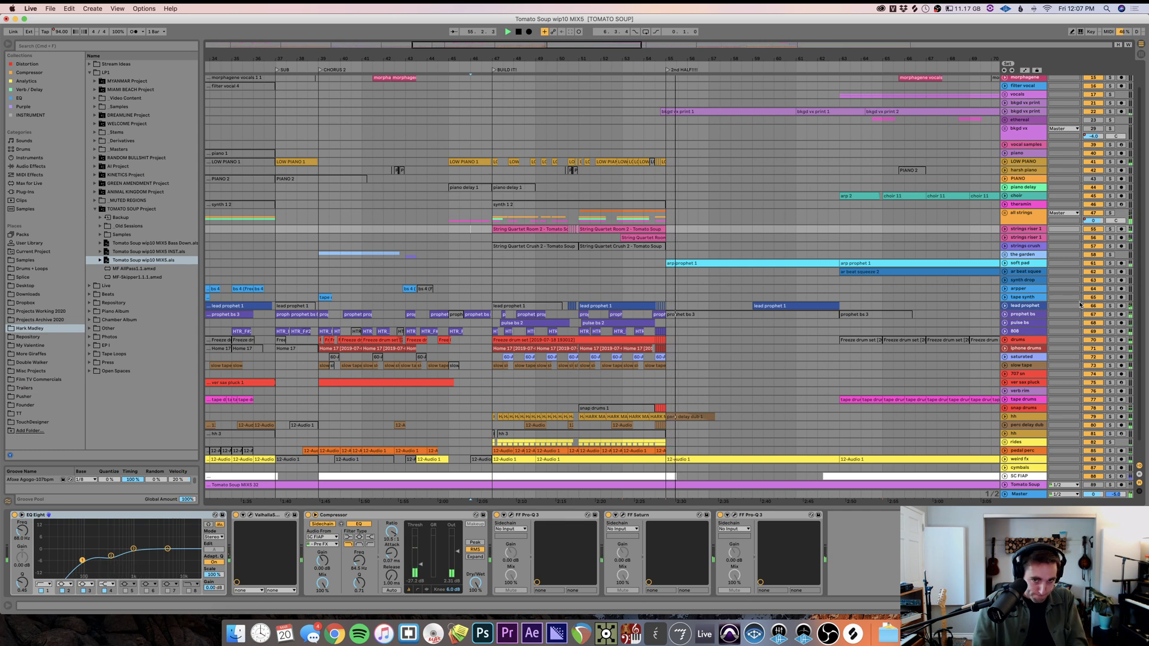
{"action": "key", "text": "space"}
- Select the empty range from bar 52 to bar 55 across the soft pad through tape synth tracks
{"action": "left_click", "coordinate": [626, 284]}
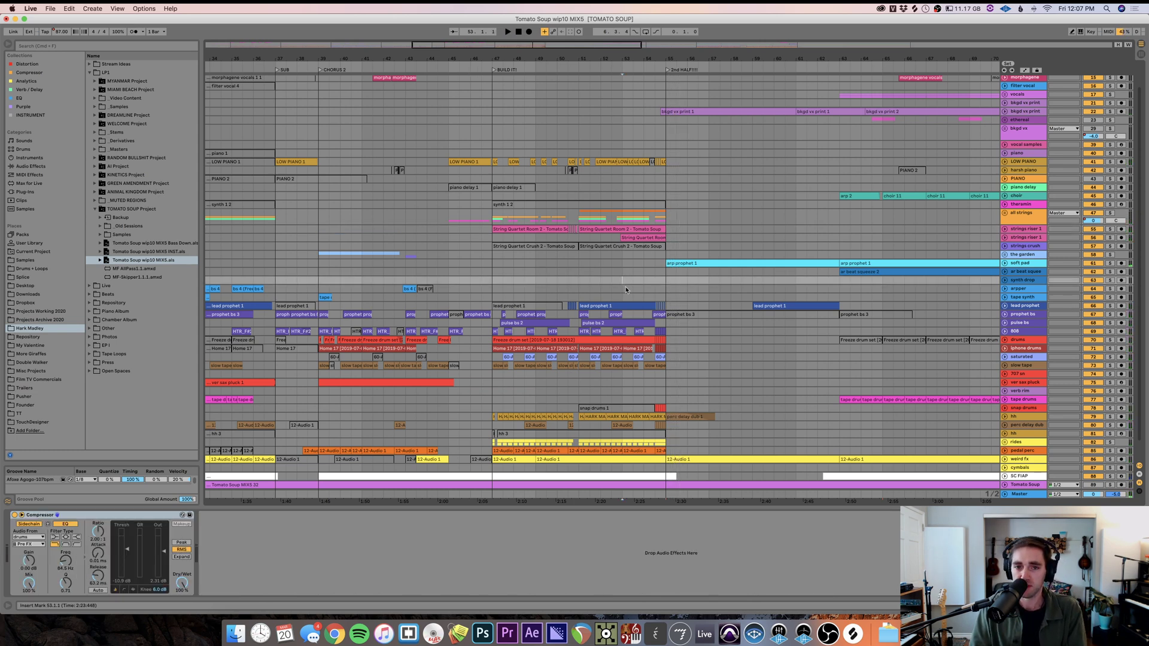
{"action": "left_click", "coordinate": [656, 296], "text": "shift"}
{"action": "left_click_drag", "start_coordinate": [664, 299], "coordinate": [602, 257]}
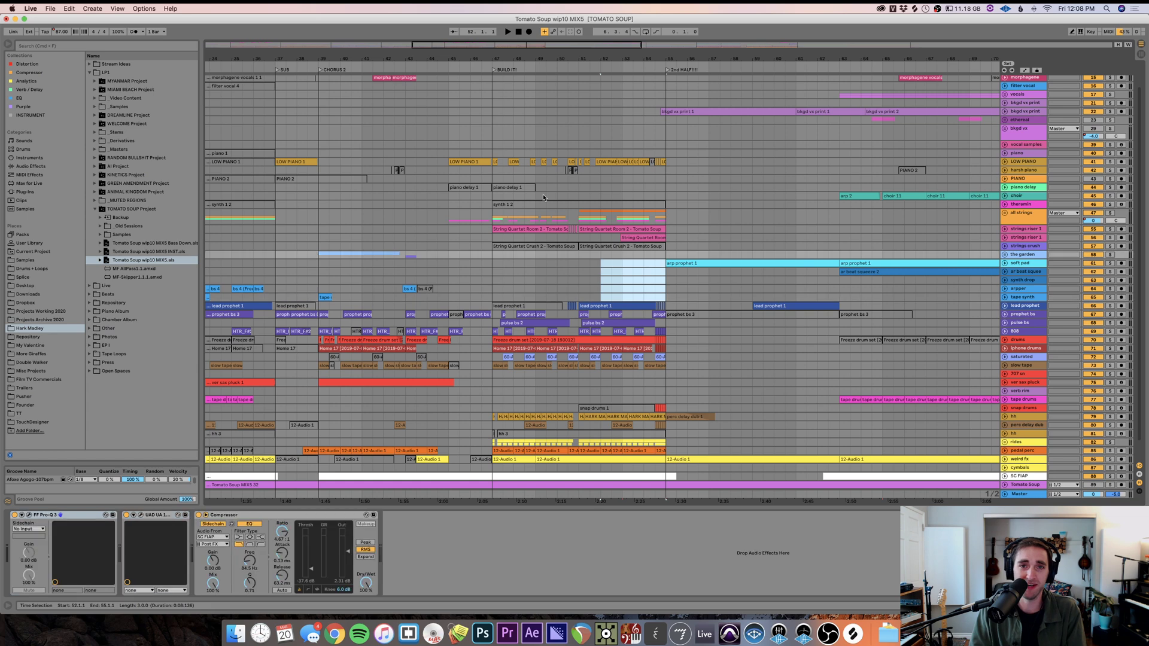
- Mark out the empty build section from bar 47 to bar 55 across the garden through tape synth tracks, then clear the selection
{"action": "left_click", "coordinate": [495, 85]}
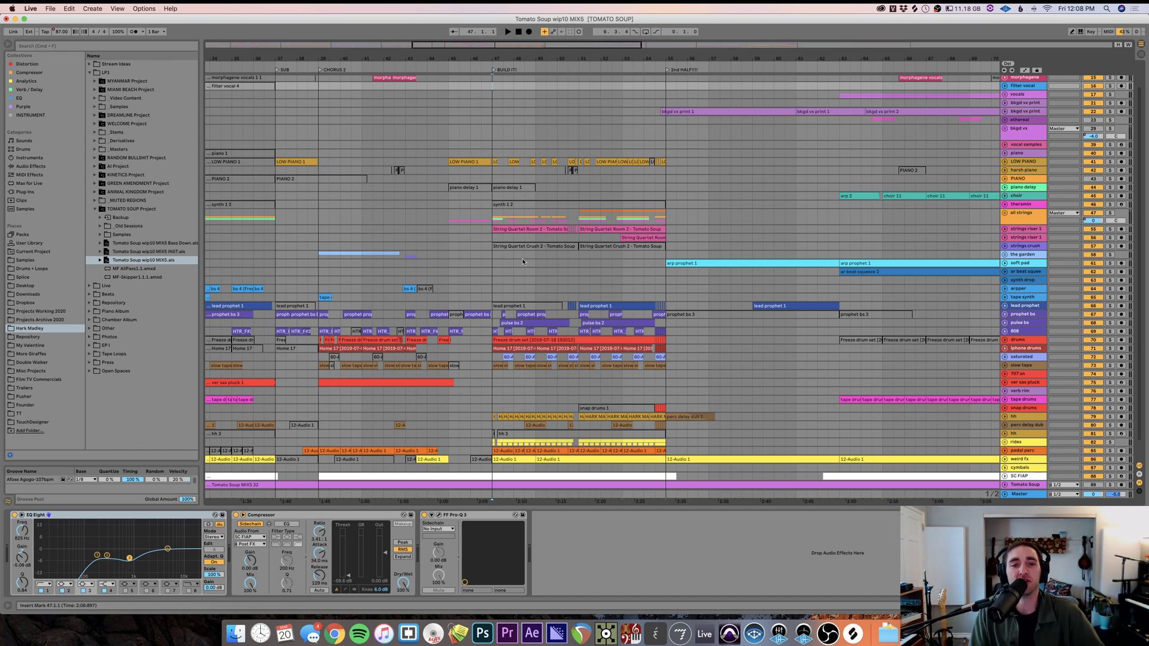
{"action": "left_click_drag", "start_coordinate": [493, 266], "coordinate": [665, 297]}
{"action": "left_click", "coordinate": [666, 297]}
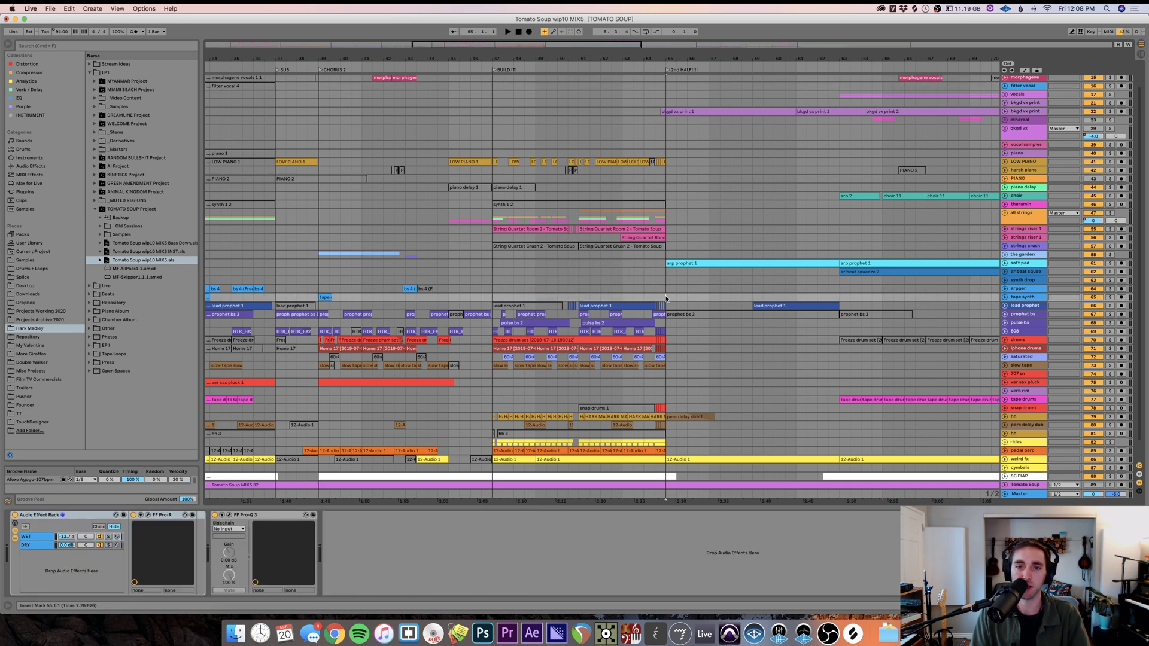
{"action": "mouse_move", "coordinate": [664, 298]}
{"action": "left_mouse_down"}
{"action": "mouse_move", "coordinate": [491, 258]}
{"action": "mouse_move", "coordinate": [504, 274]}
{"action": "mouse_move", "coordinate": [667, 296]}
{"action": "mouse_move", "coordinate": [498, 252]}
{"action": "mouse_move", "coordinate": [669, 297]}
{"action": "left_mouse_up"}
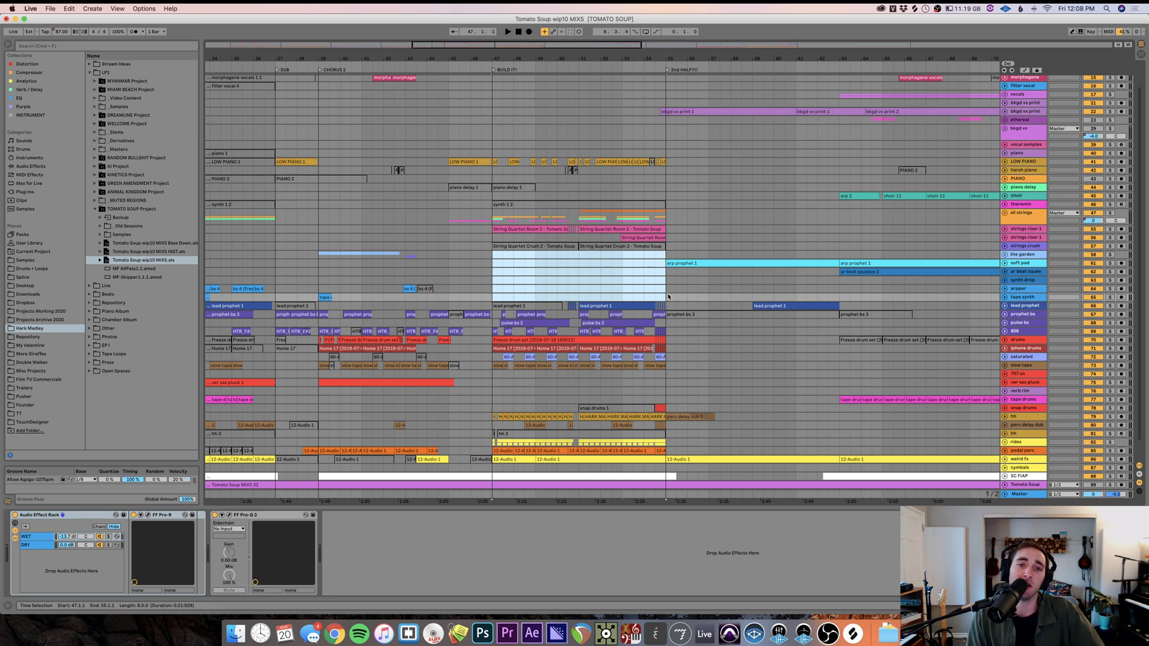
{"action": "left_click", "coordinate": [668, 297]}
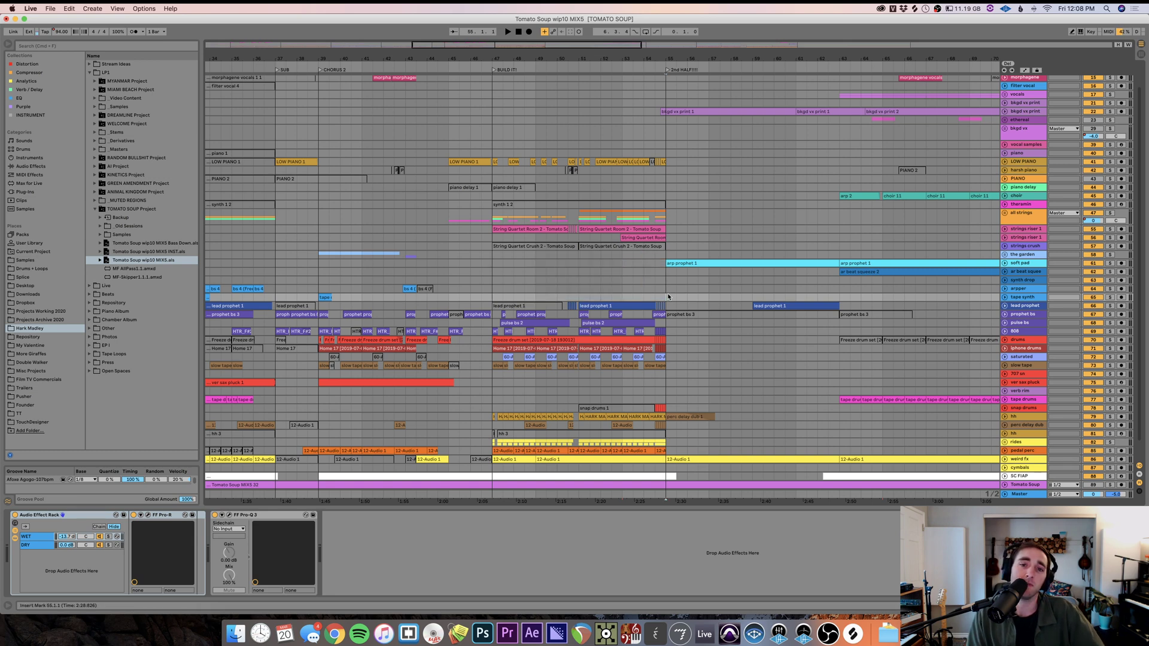
- Select bars 39 to 55, from CHORUS 2 to the 2nd HALF!!!! marker, across the arper through verb rim tracks
{"action": "key", "text": "minus"}
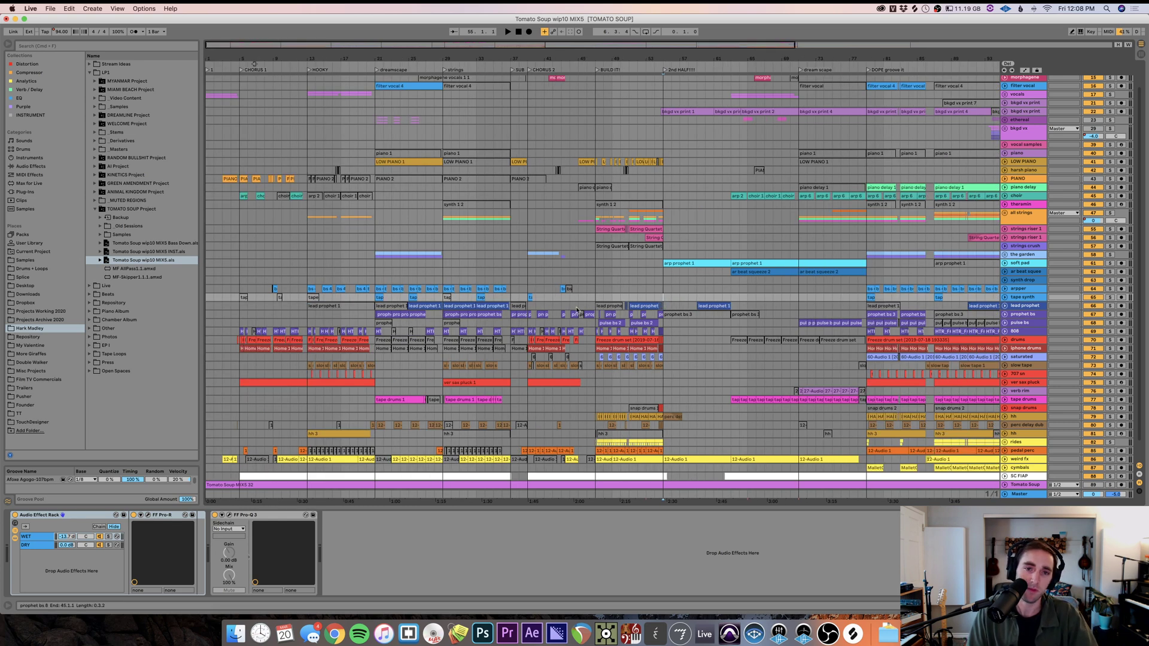
{"action": "left_click_drag", "start_coordinate": [529, 290], "coordinate": [665, 393]}
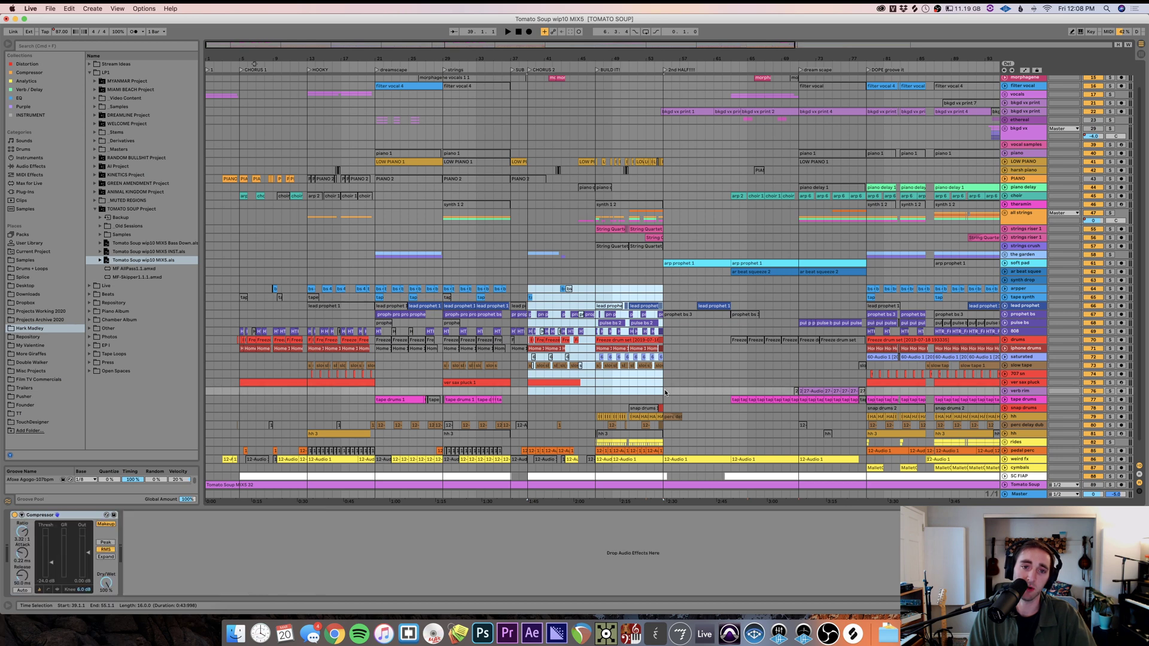
- Select bars 55 to 71 across the prophet bs through verb rim tracks, followed by bars 53 to 55 across the synth tracks above lead prophet
{"action": "left_click", "coordinate": [665, 393]}
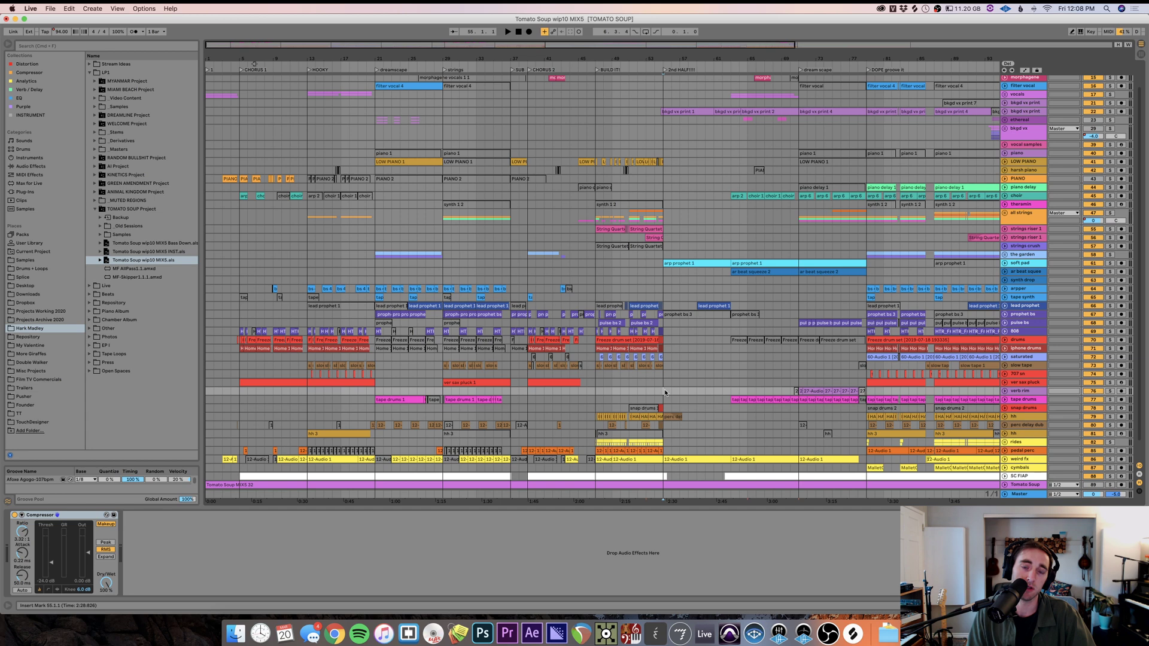
{"action": "left_click_drag", "start_coordinate": [665, 393], "coordinate": [803, 317]}
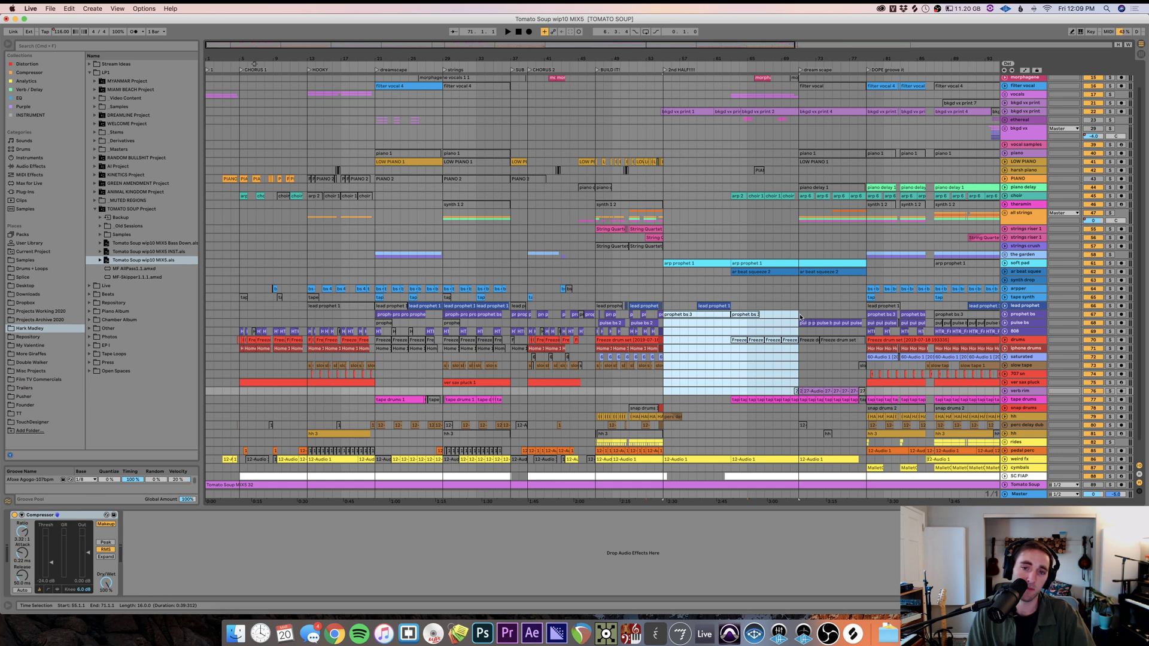
{"action": "left_click", "coordinate": [656, 298]}
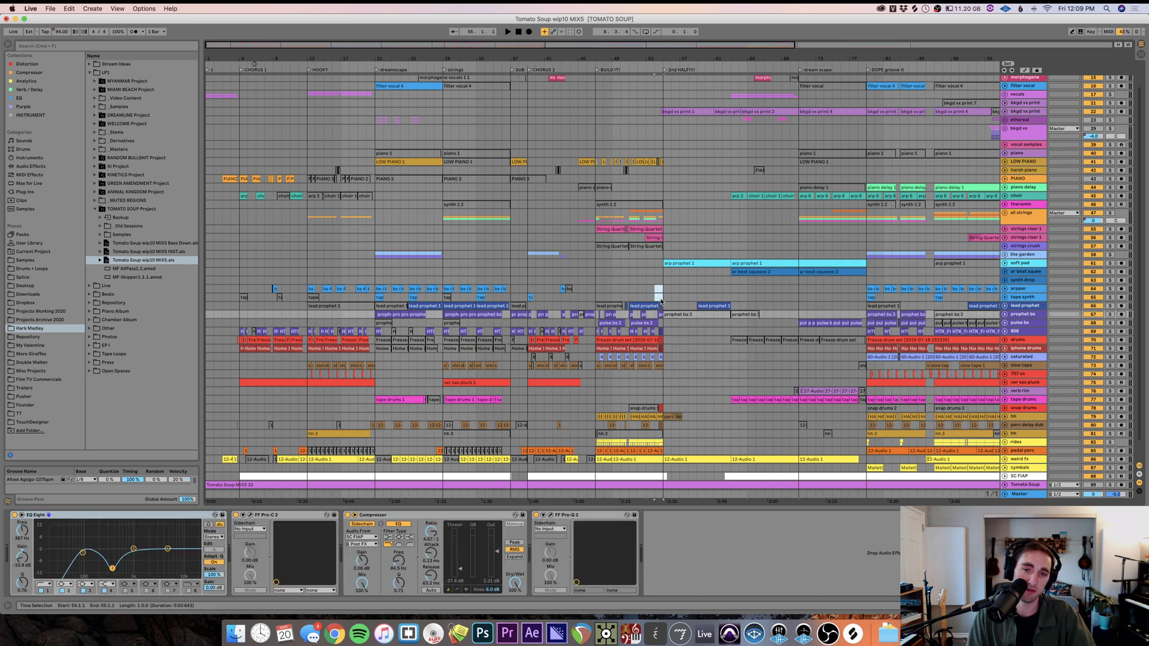
{"action": "left_click", "coordinate": [656, 297]}
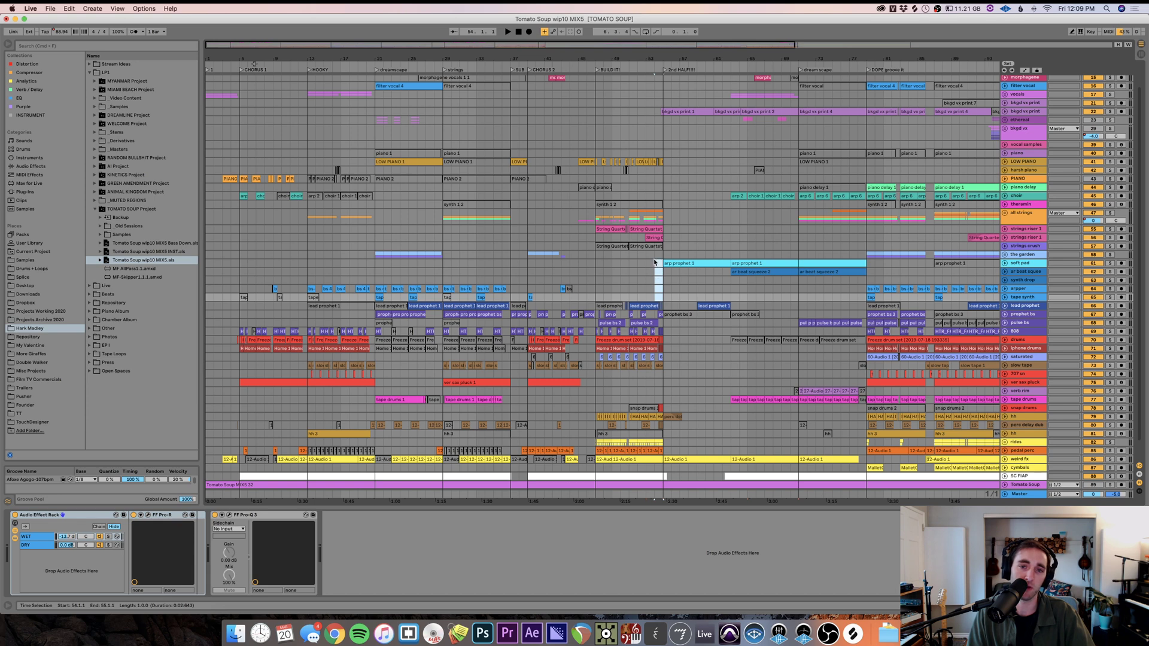
{"action": "left_click_drag", "start_coordinate": [652, 257], "coordinate": [648, 255]}
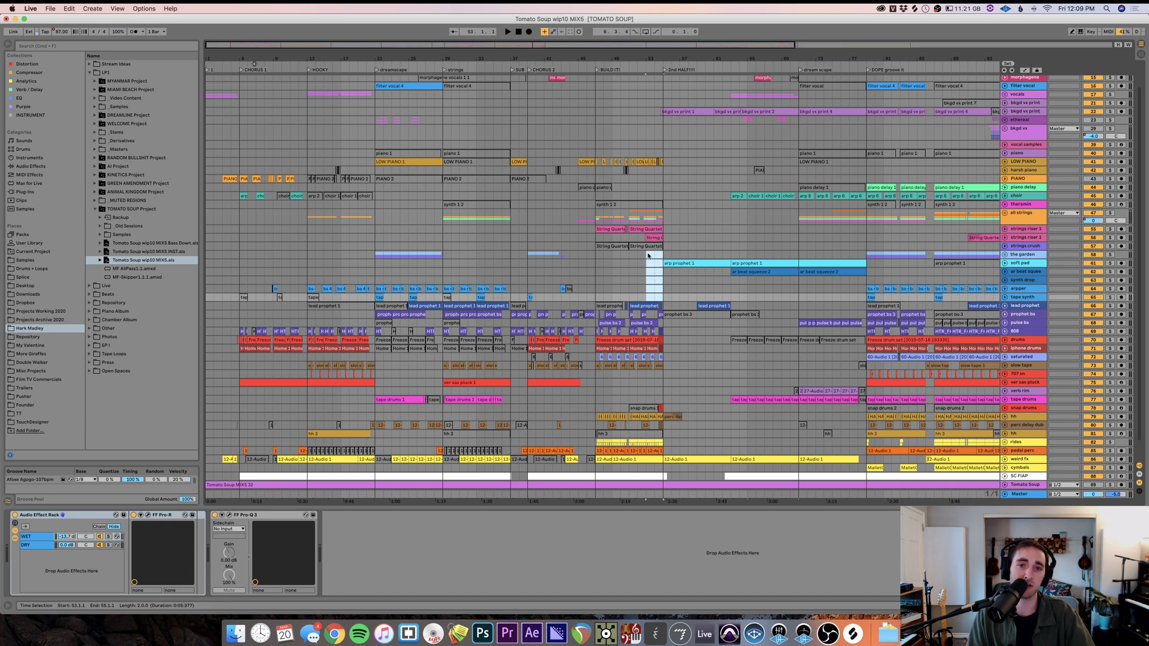
{"action": "left_click", "coordinate": [661, 306]}
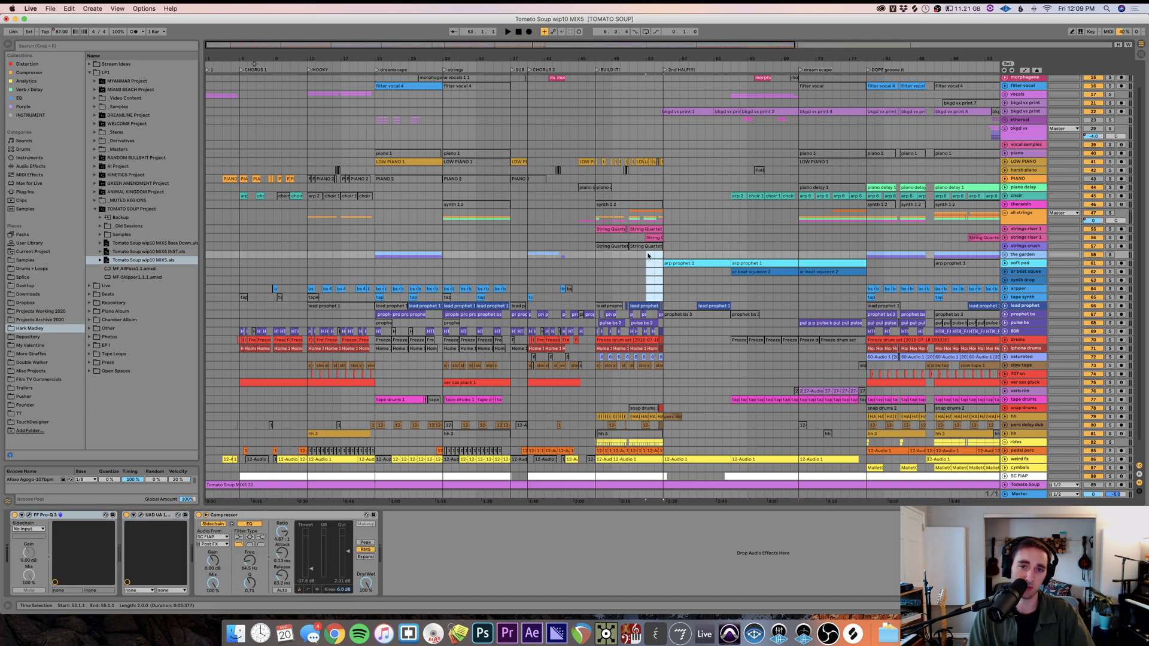
{"action": "left_click", "coordinate": [662, 306]}
- Play the second half from the 2nd HALF!!!! marker at bar 55 until the morphagene vocal enters, and stop playback
{"action": "left_click", "coordinate": [666, 278]}
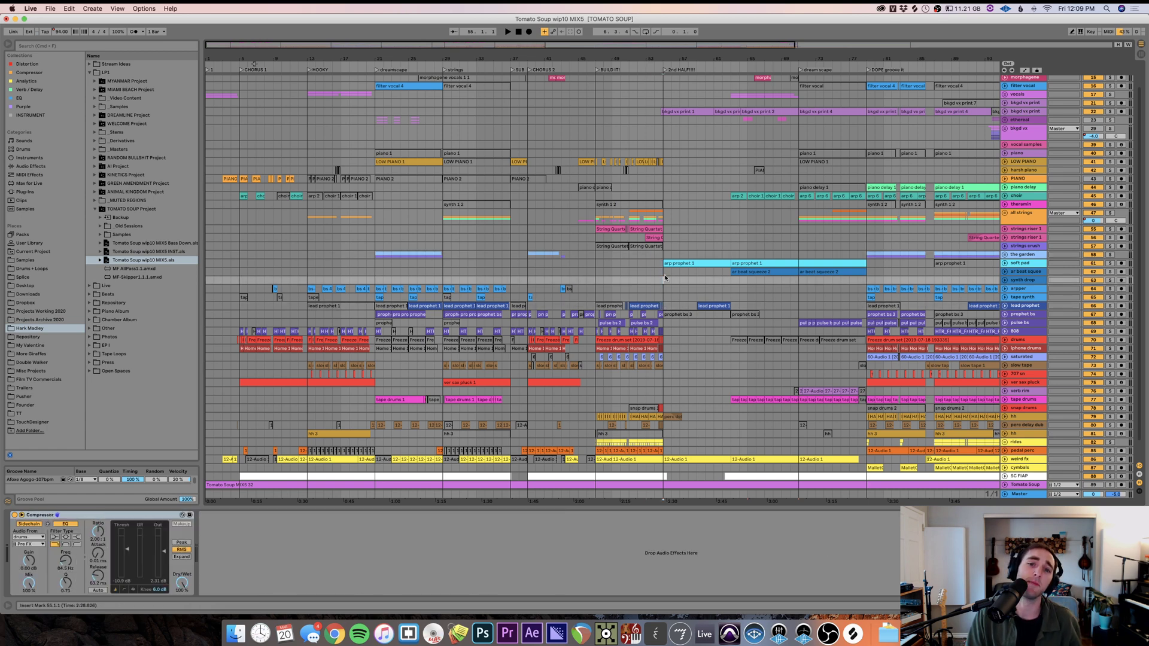
{"action": "key", "text": "space"}
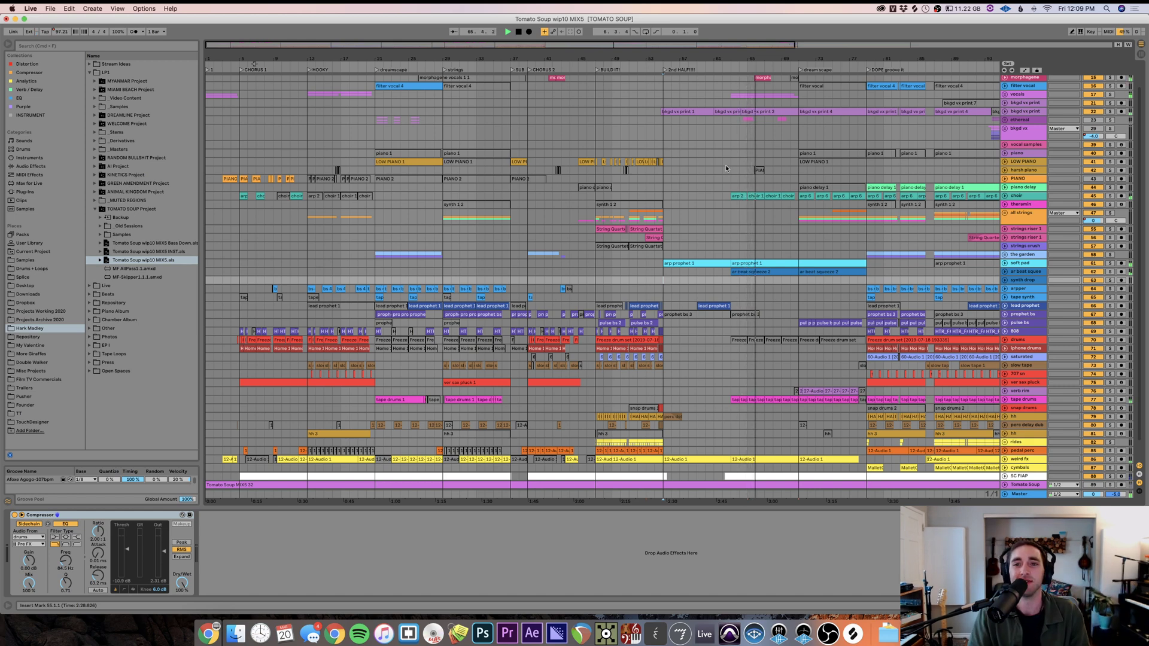
{"action": "scroll", "coordinate": [726, 164], "scroll_direction": "up", "scroll_amount": 3}
{"action": "key", "text": "space"}
- Unfold the morphagene track and the ALL VOX group to show their vocal clips before the dream scape marker
{"action": "left_click", "coordinate": [1005, 104]}
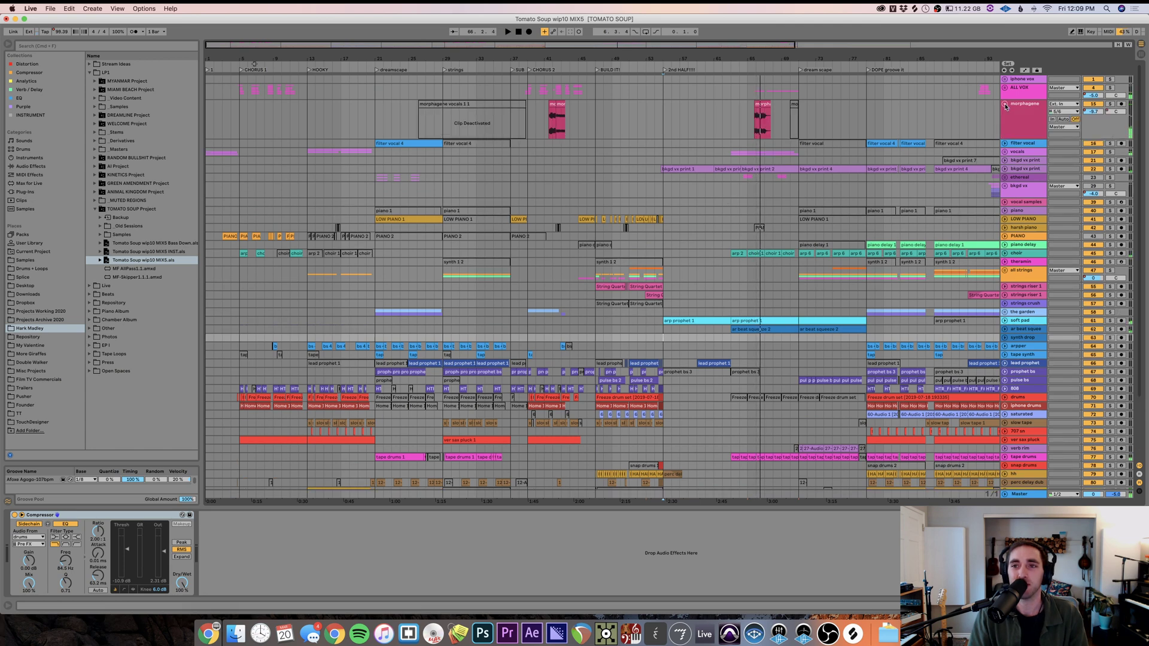
{"action": "key", "text": "plus"}
{"action": "key", "text": "plus"}
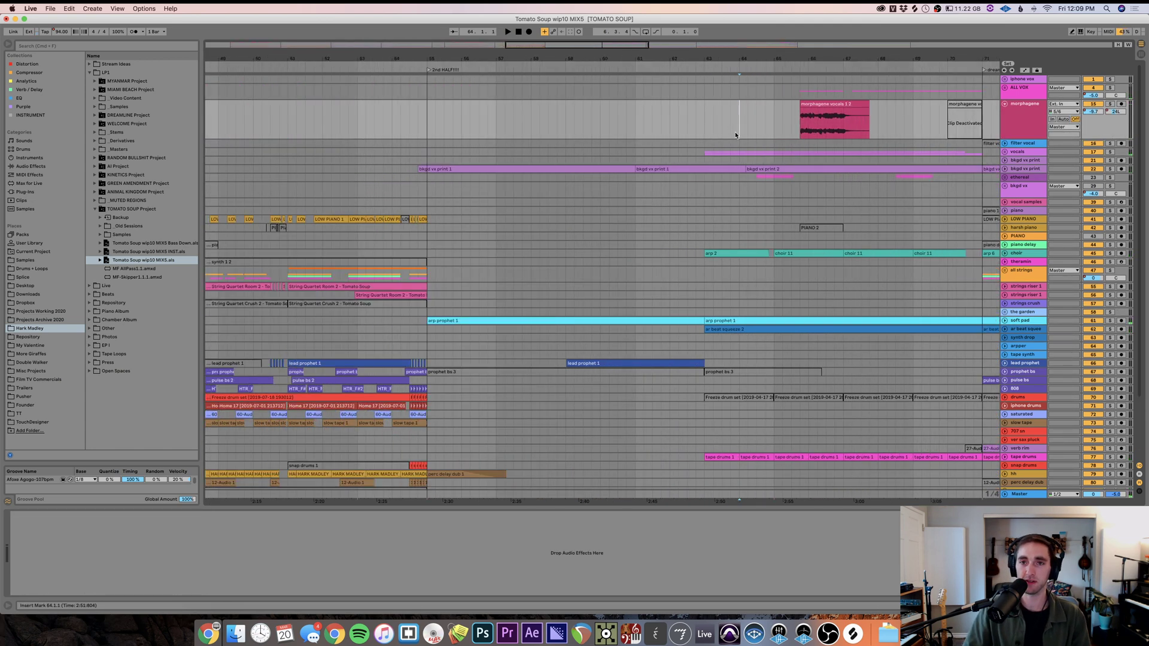
{"action": "left_click", "coordinate": [1005, 88]}
{"action": "scroll", "coordinate": [674, 419], "scroll_direction": "right", "scroll_amount": 3}
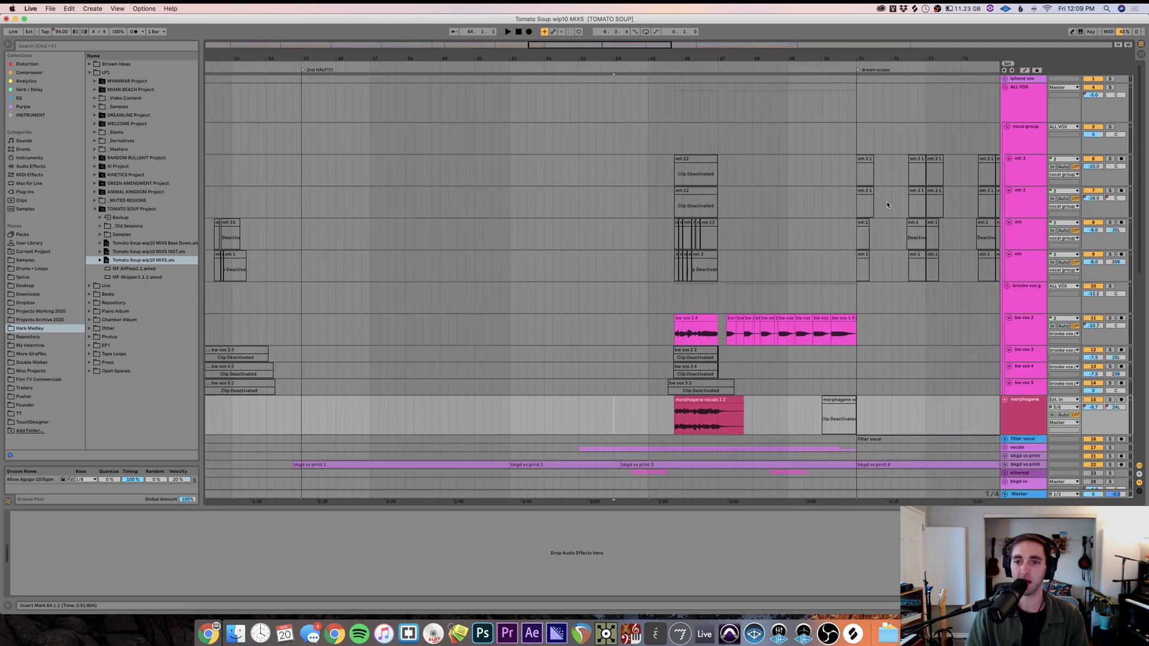
- Solo the morphagene track and play its vocal clip before the dream scape marker from the clip's start
{"action": "left_click", "coordinate": [675, 426]}
{"action": "key", "text": "plus"}
{"action": "key", "text": "plus"}
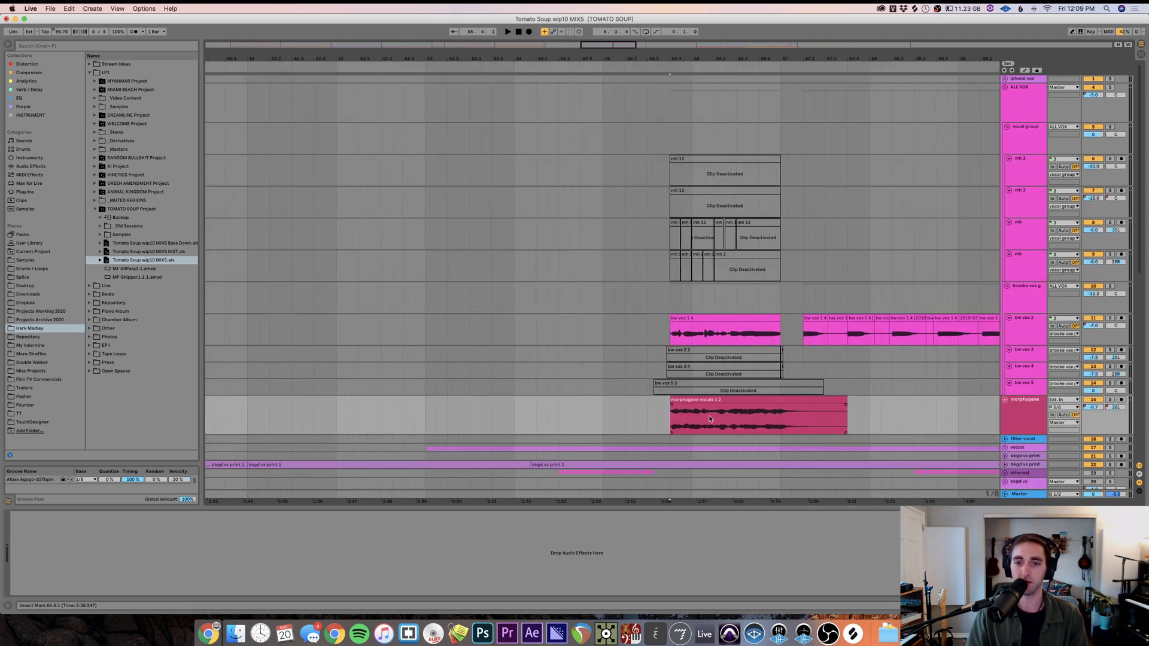
{"action": "left_click", "coordinate": [1111, 399]}
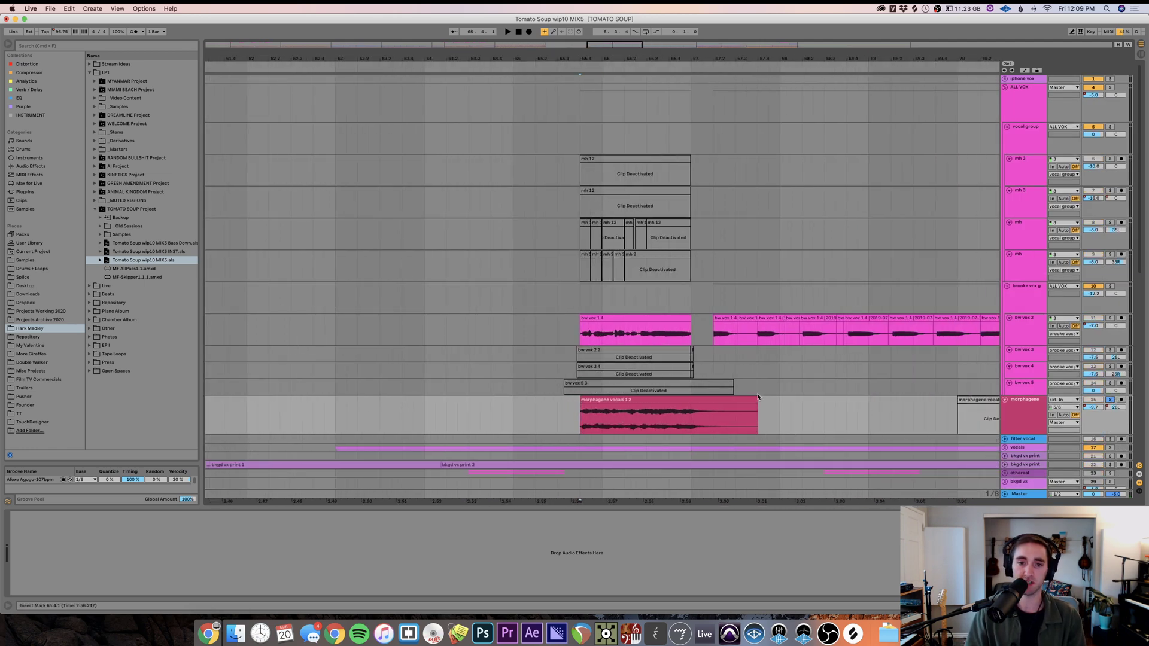
{"action": "key", "text": "space"}
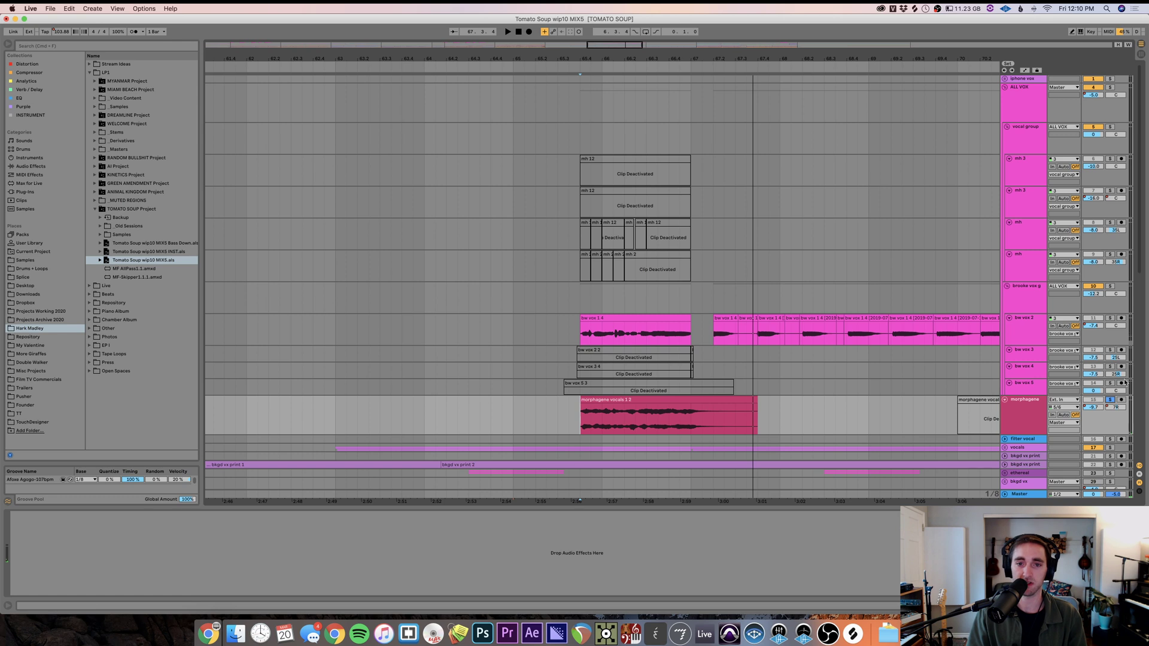
- Solo the bw vox 2 track and play its chopped vocal clips up to the dream scape section
{"action": "key", "text": "space"}
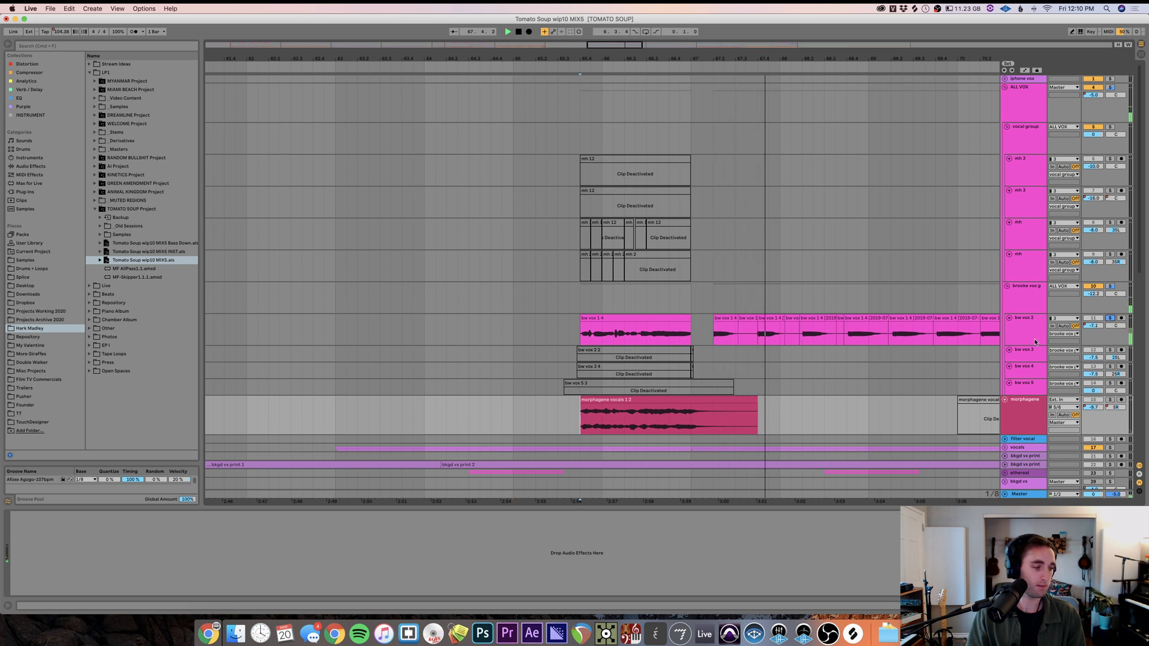
{"action": "left_click", "coordinate": [859, 411]}
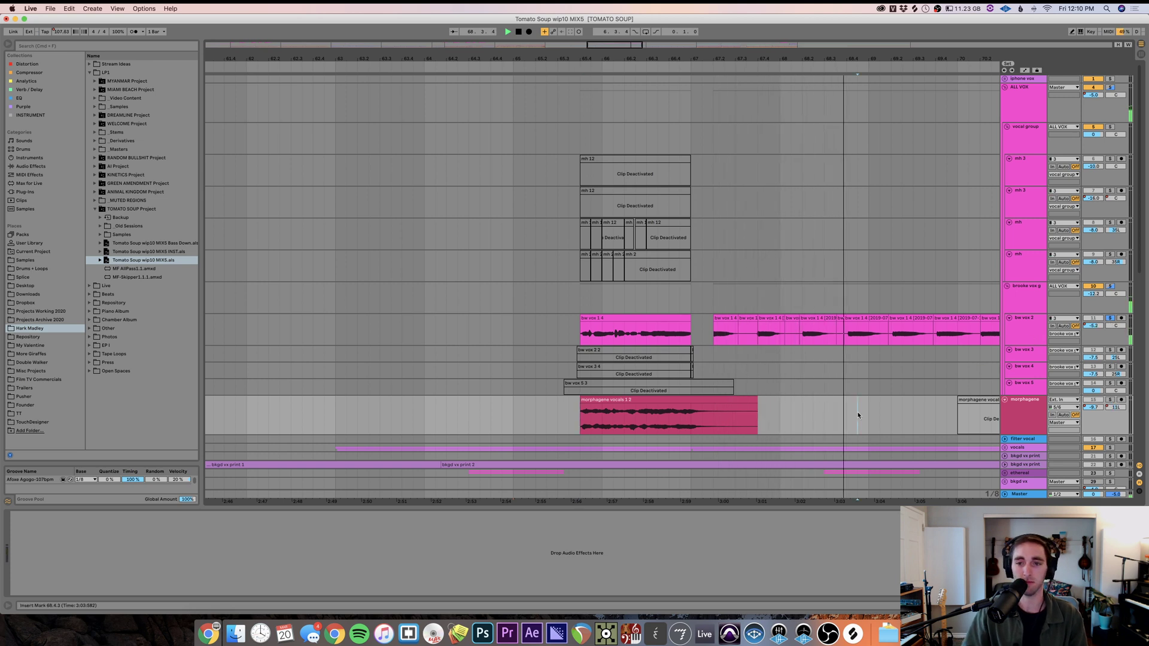
{"action": "key", "text": "minus"}
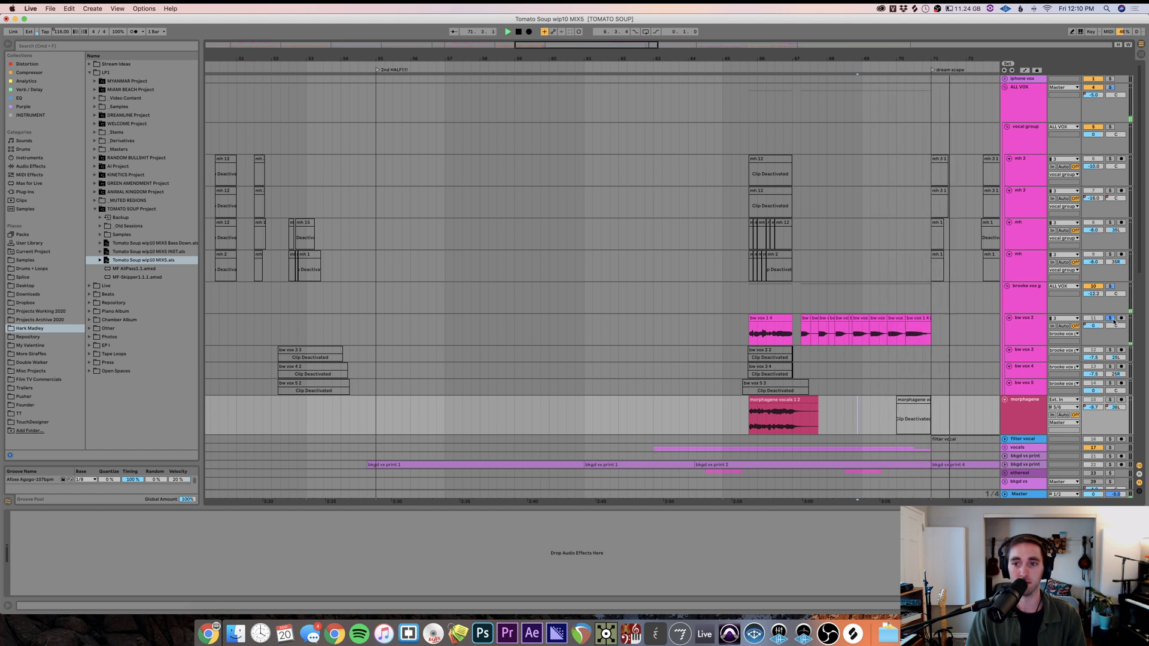
{"action": "key", "text": "space"}
{"action": "key", "text": "space"}
- Show the Master track's Song Tempo automation and highlight its ramps at bars 53 to 55 and bars 65 to 71
{"action": "scroll", "coordinate": [690, 422], "scroll_direction": "down", "scroll_amount": 3}
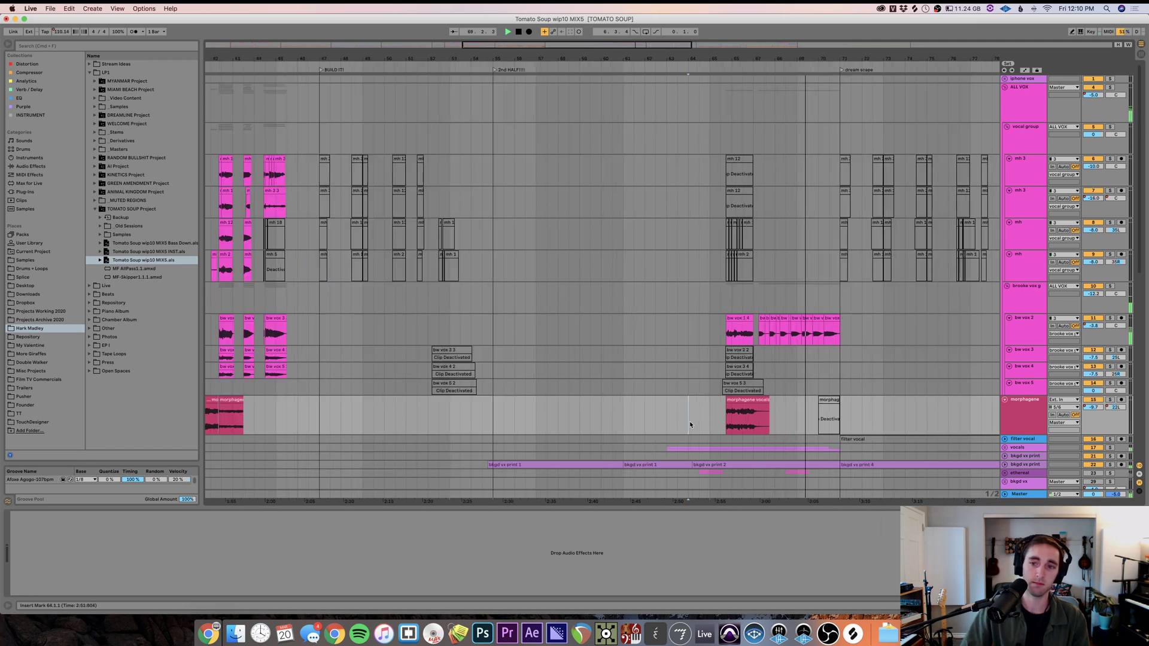
{"action": "scroll", "coordinate": [807, 381], "scroll_direction": "down", "scroll_amount": 5}
{"action": "scroll", "coordinate": [1015, 452], "scroll_direction": "down", "scroll_amount": 5}
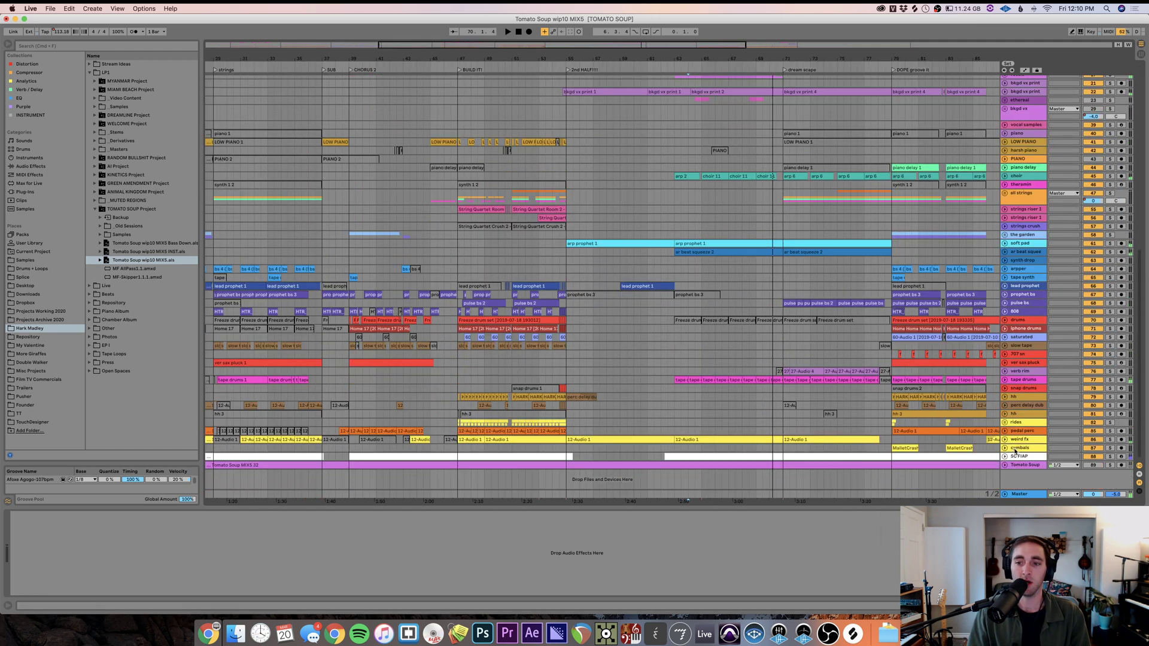
{"action": "left_click", "coordinate": [1006, 495]}
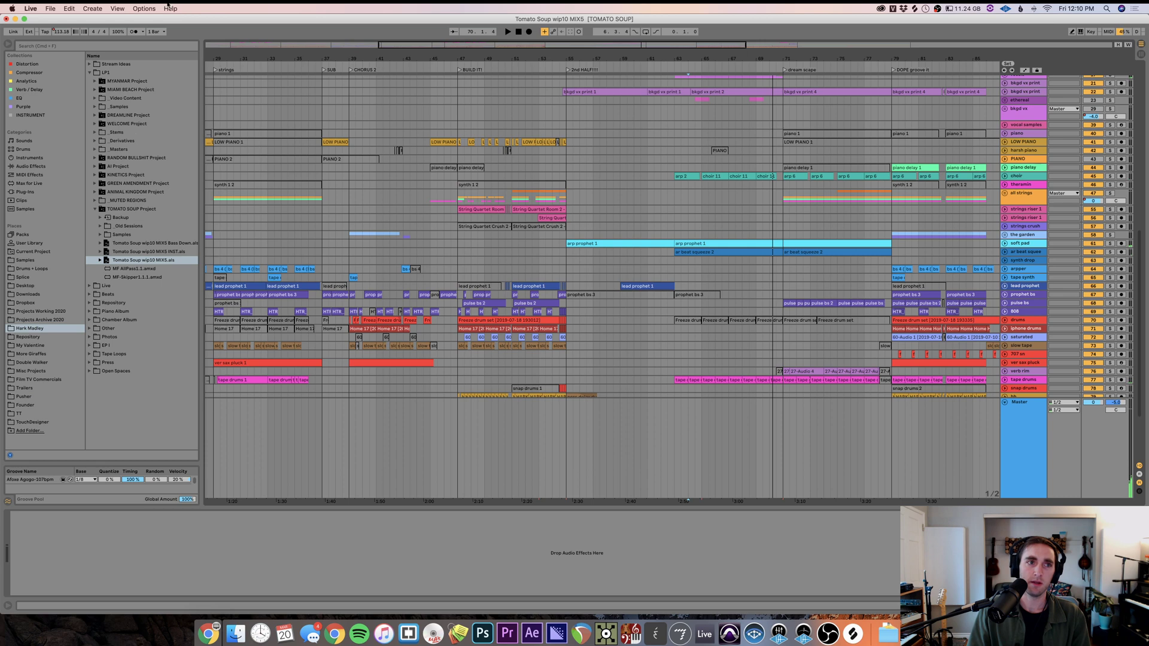
{"action": "key", "text": "a"}
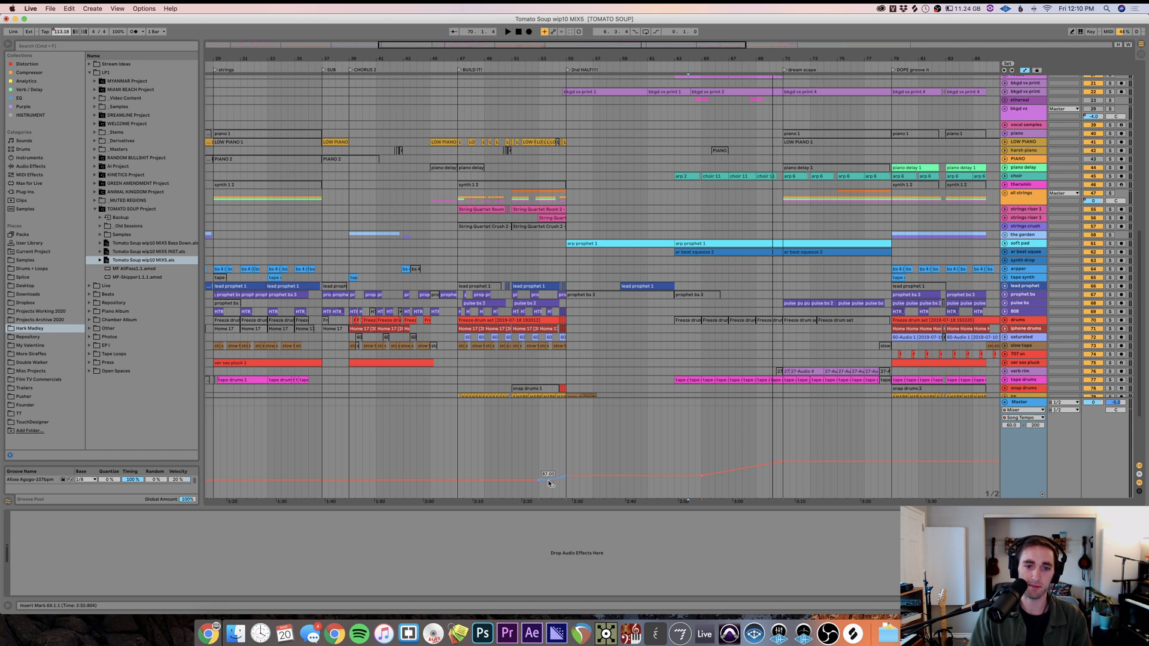
{"action": "left_click_drag", "start_coordinate": [539, 450], "coordinate": [568, 441]}
{"action": "left_click_drag", "start_coordinate": [702, 452], "coordinate": [782, 448]}
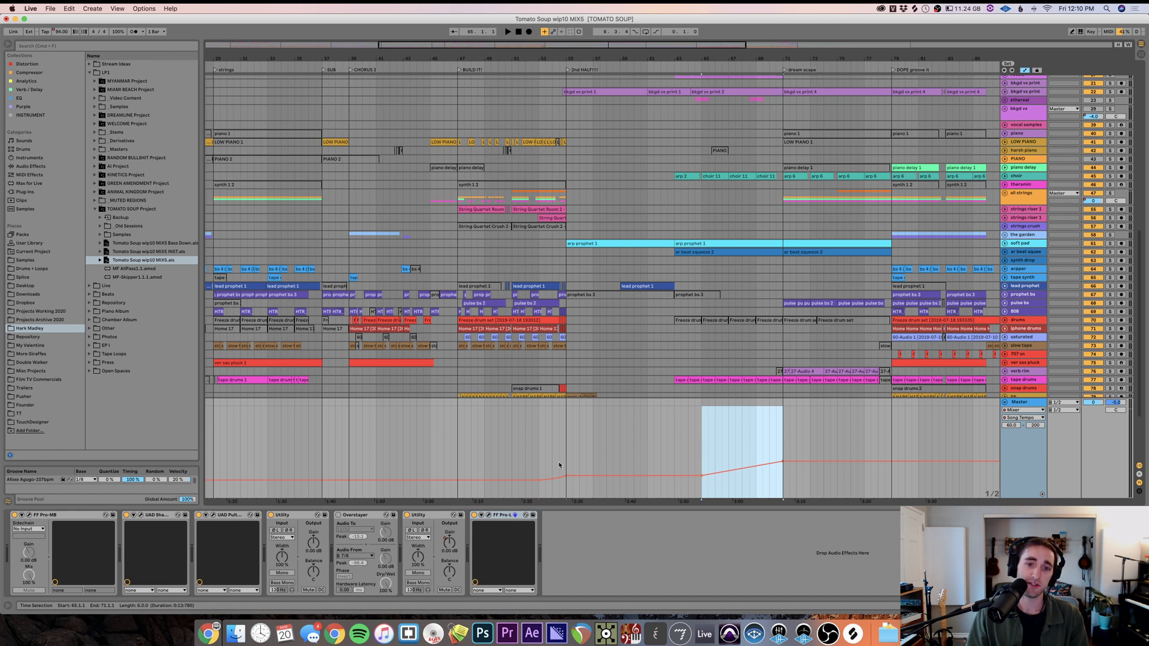
- Play back the tempo ramp from bar 53 and the one from bar 65 through to the DOPE groove II section
{"action": "left_click", "coordinate": [537, 445]}
{"action": "key", "text": "space"}
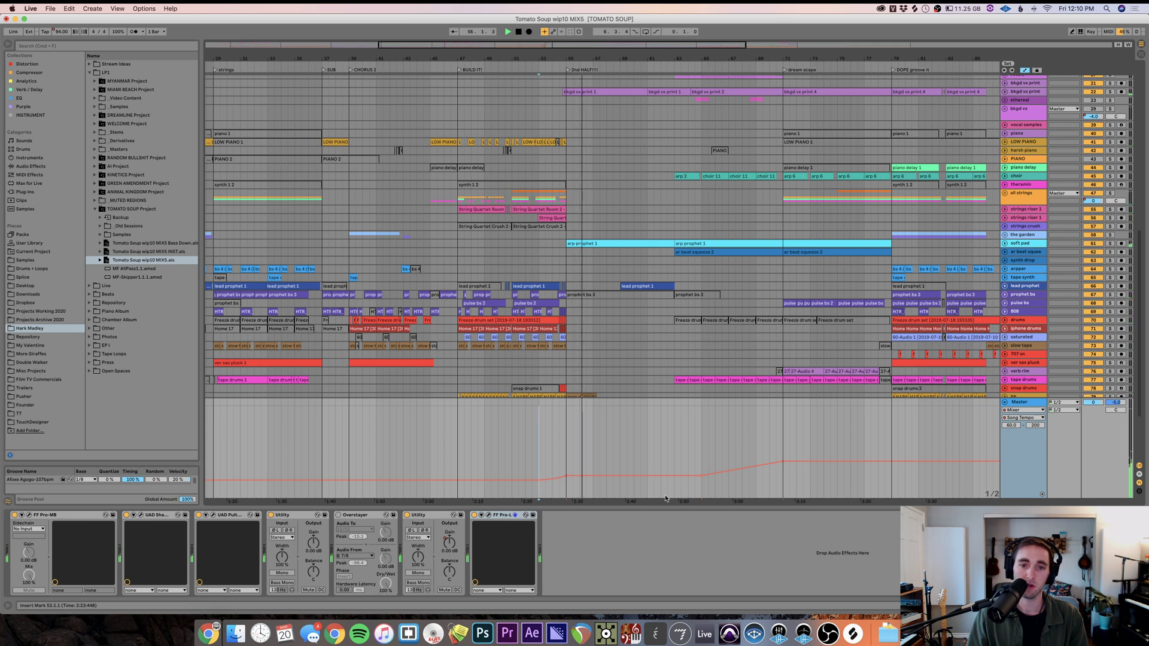
{"action": "left_click", "coordinate": [699, 449]}
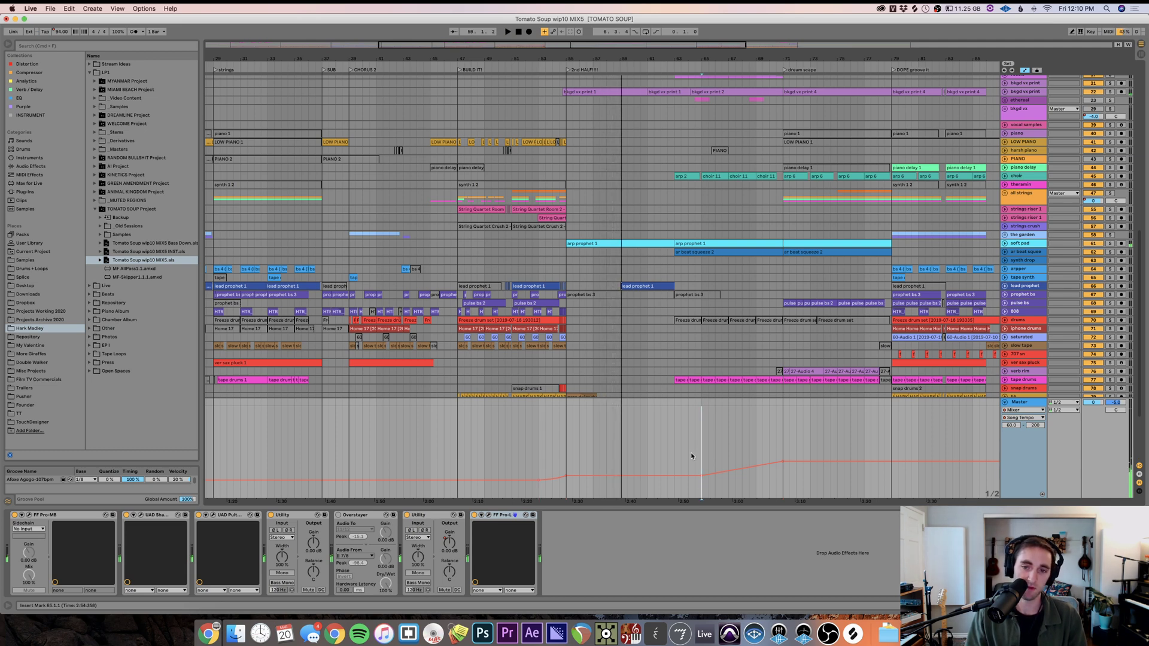
{"action": "key", "text": "space"}
{"action": "key", "text": "space"}
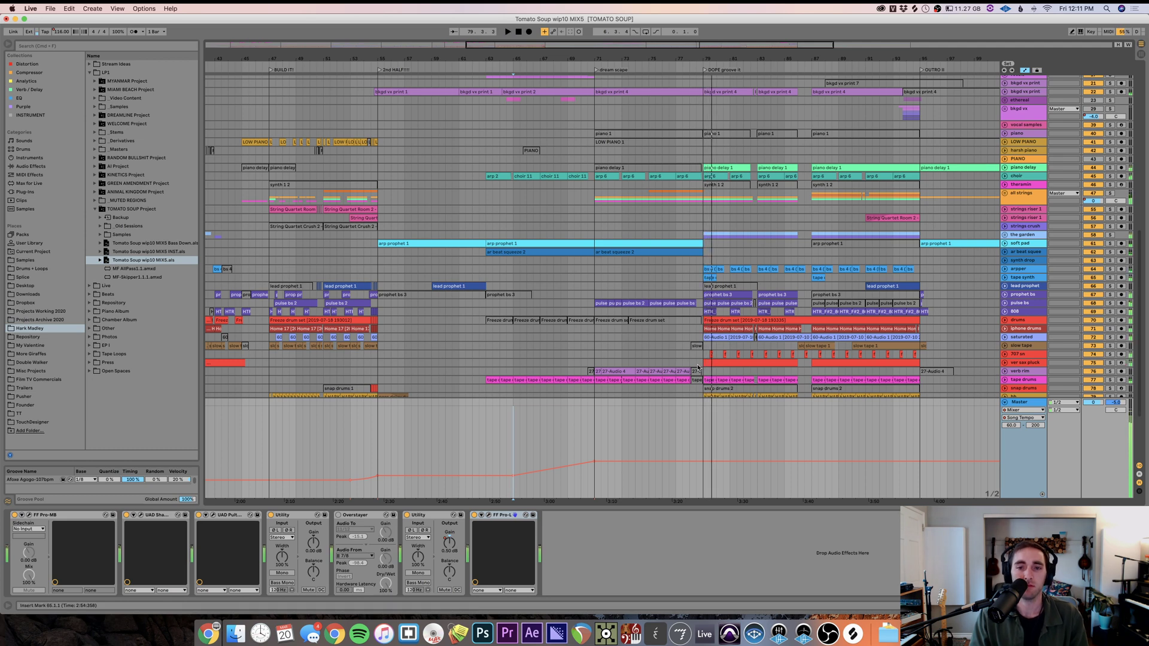
- Play the DOPE groove II section from bar 78 while reviewing its vocal, string and drum layers
{"action": "left_click", "coordinate": [693, 357]}
{"action": "scroll", "coordinate": [693, 359], "scroll_direction": "down", "scroll_amount": 2}
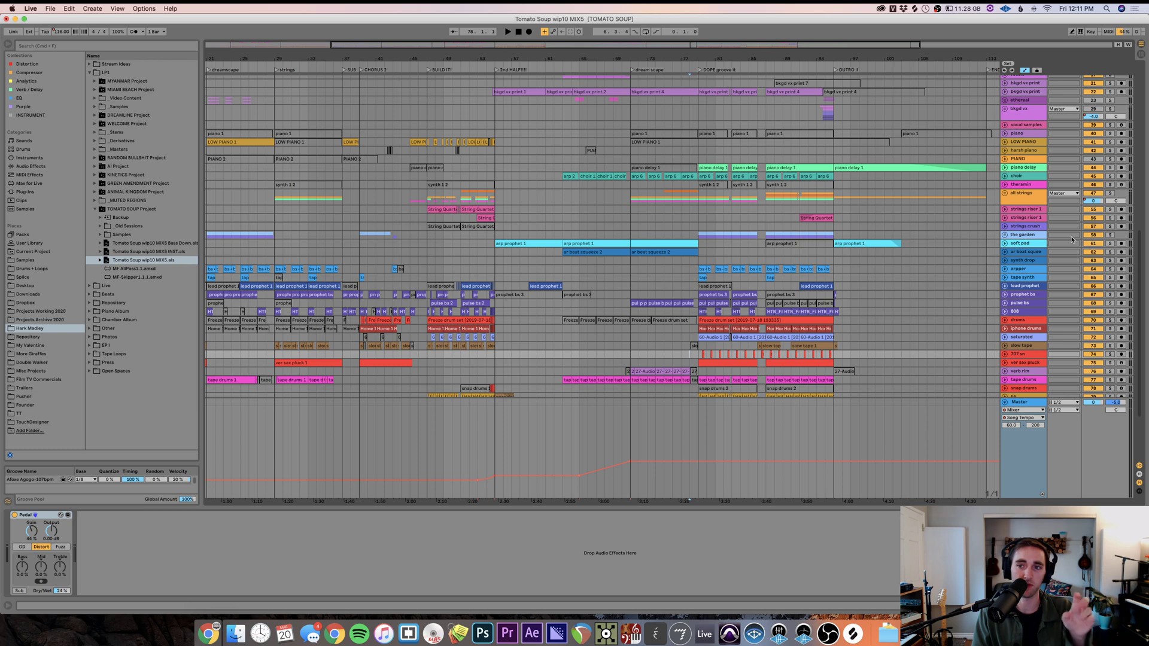
{"action": "left_click", "coordinate": [690, 228]}
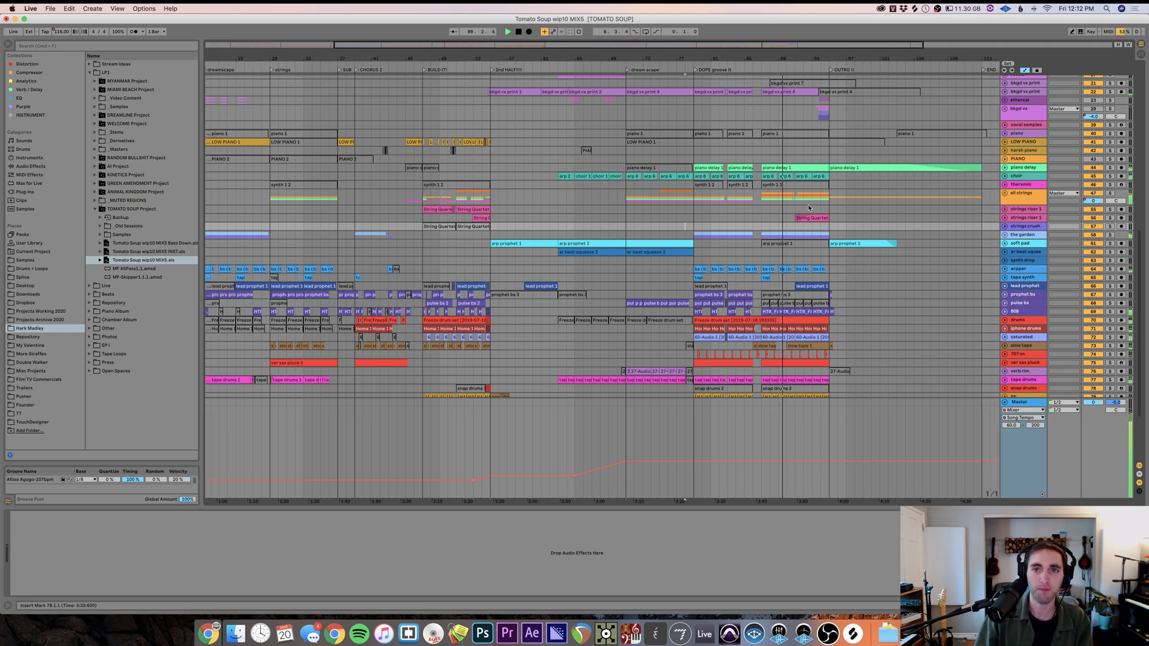
{"action": "scroll", "coordinate": [809, 208], "scroll_direction": "up", "scroll_amount": 5}
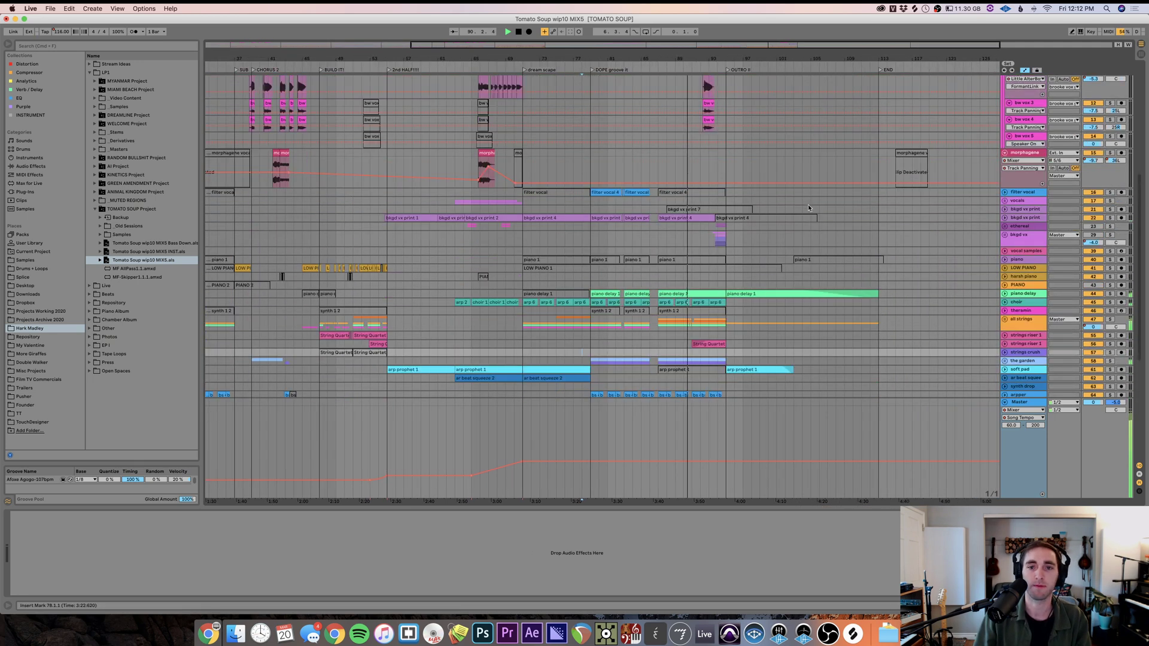
{"action": "scroll", "coordinate": [808, 207], "scroll_direction": "down", "scroll_amount": 3}
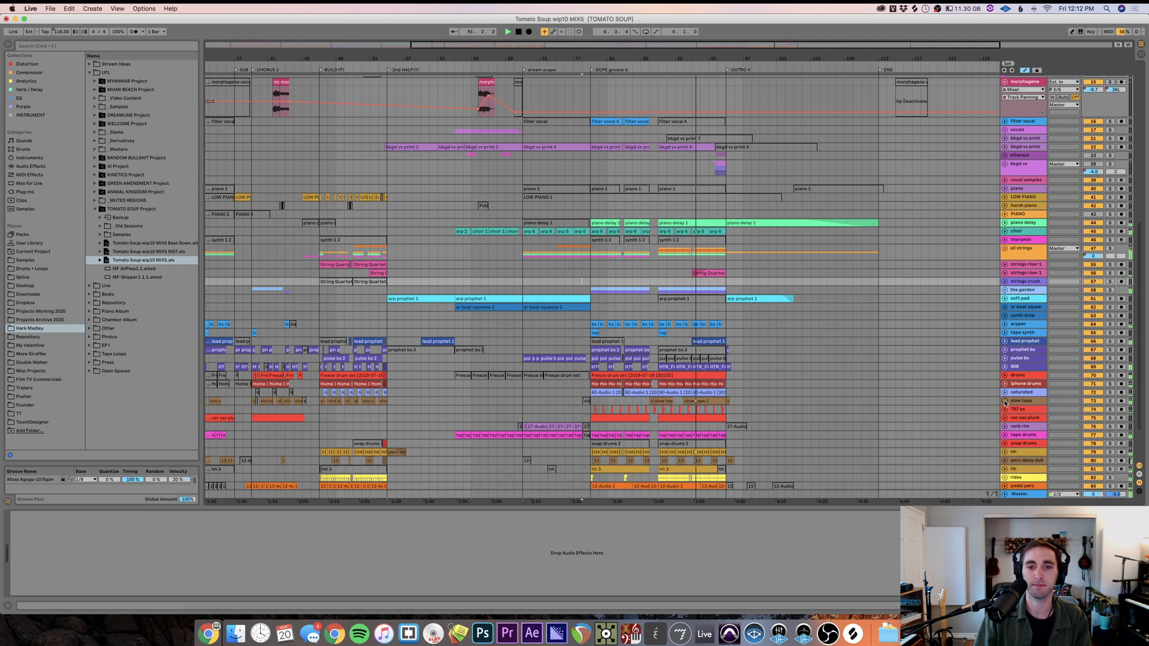
- Hide the browser and the detail view to enlarge the arrangement
{"action": "key", "text": "super+alt+b"}
{"action": "key", "text": "super+alt+l"}
{"action": "scroll", "coordinate": [797, 386], "scroll_direction": "left", "scroll_amount": 2}
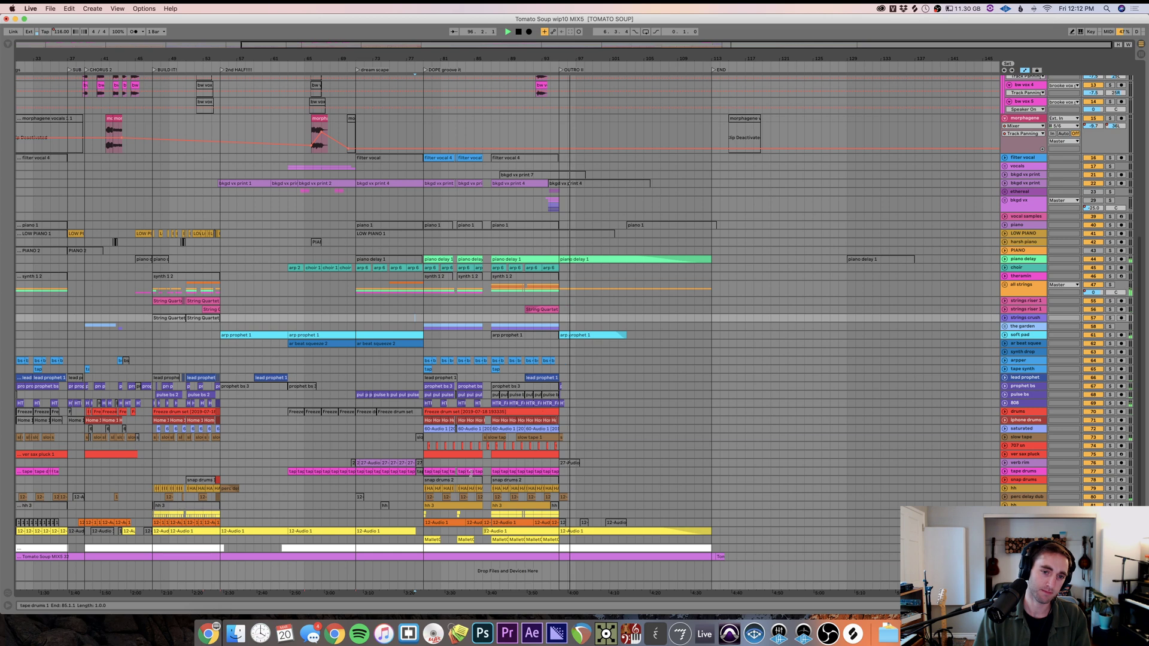
- Place the insert marker at bar 79, the start of DOPE groove II, and stop playback in the outro
{"action": "left_click", "coordinate": [422, 447]}
{"action": "key", "text": "plus"}
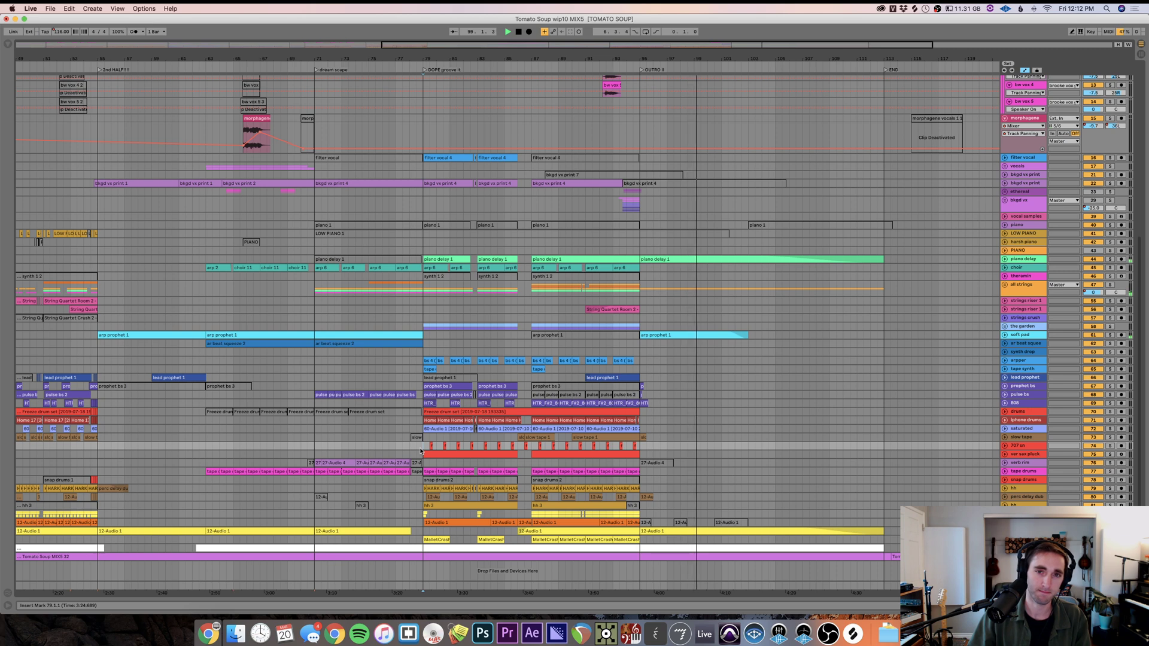
{"action": "key", "text": "minus"}
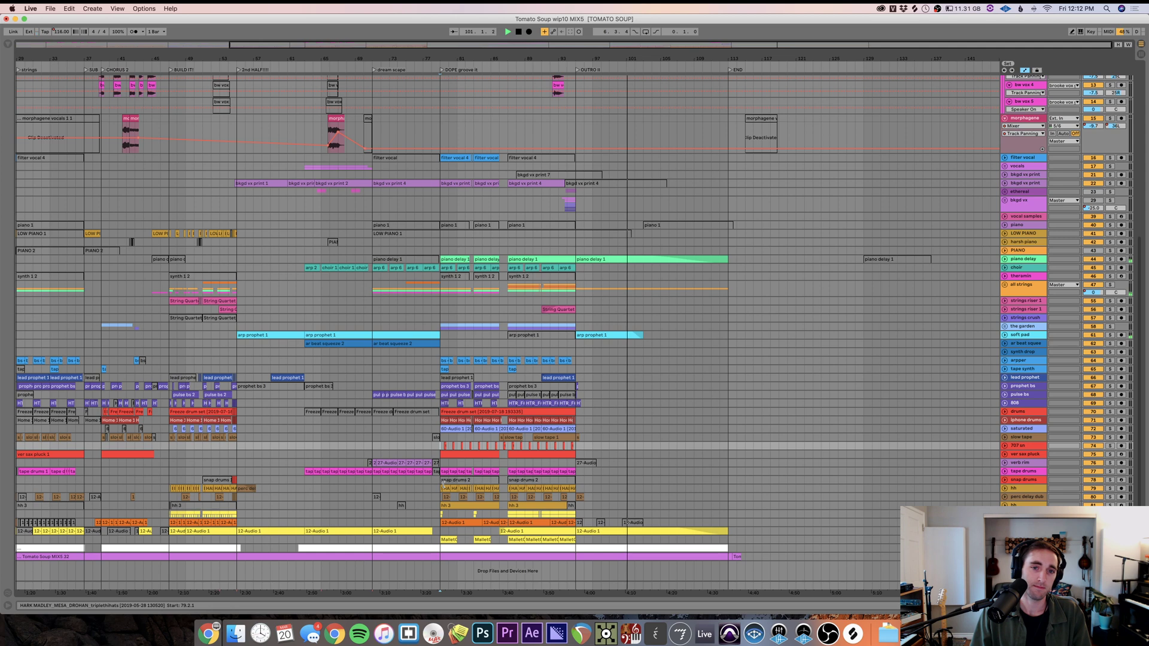
{"action": "key", "text": "space"}
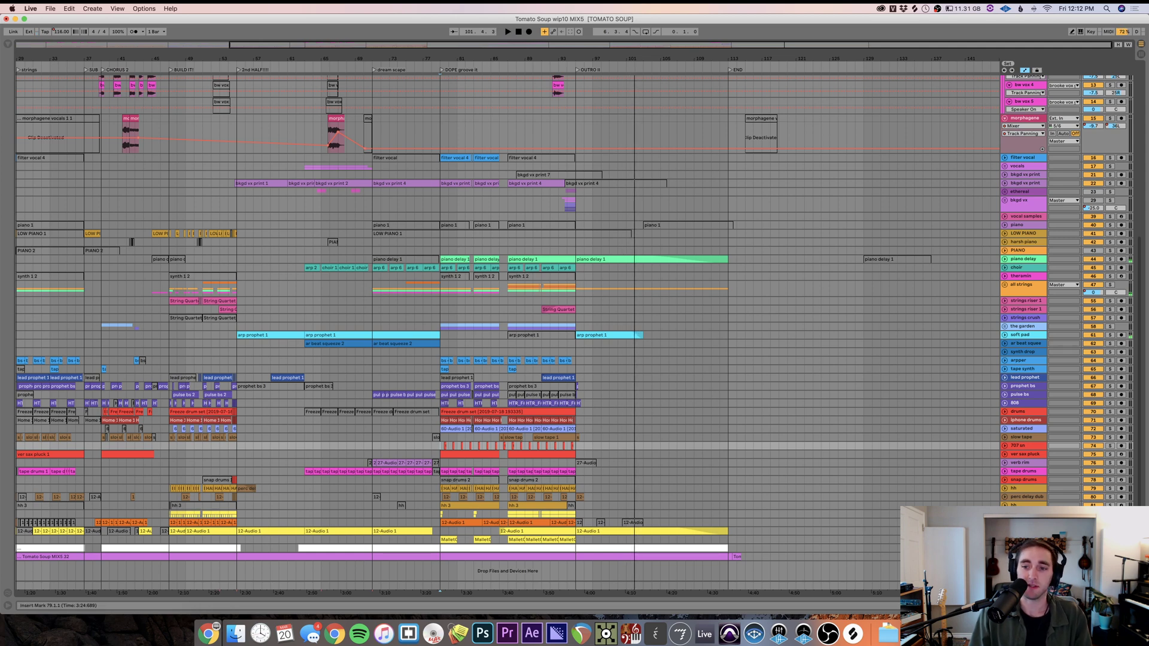
- Unfold the weird fx track and play its clip from shortly after the OUTRO II marker
{"action": "left_click", "coordinate": [737, 544]}
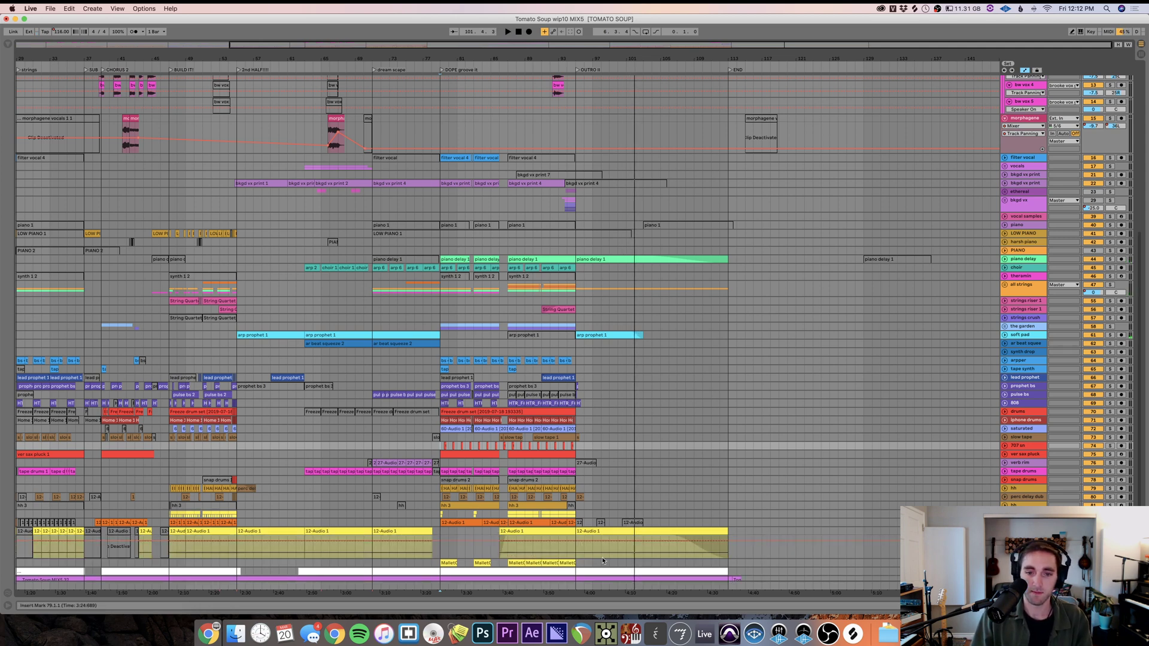
{"action": "left_click", "coordinate": [621, 553]}
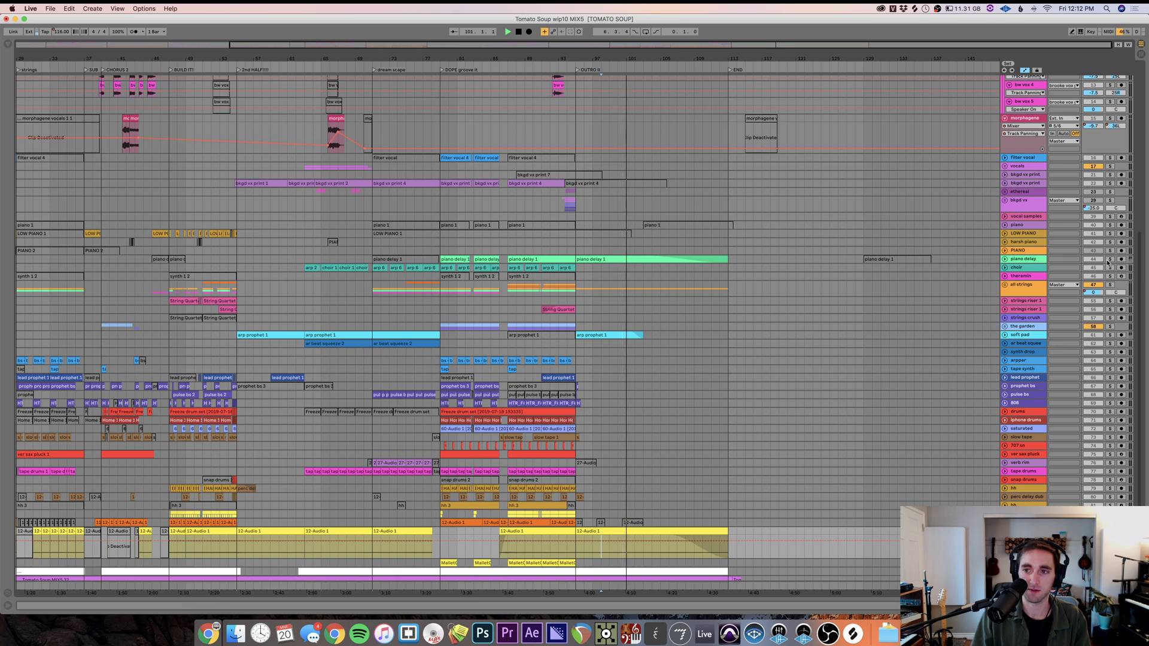
- Unfold and solo the piano delay track, then play its clips around bar 91 and from just before bar 87
{"action": "left_click", "coordinate": [1005, 260]}
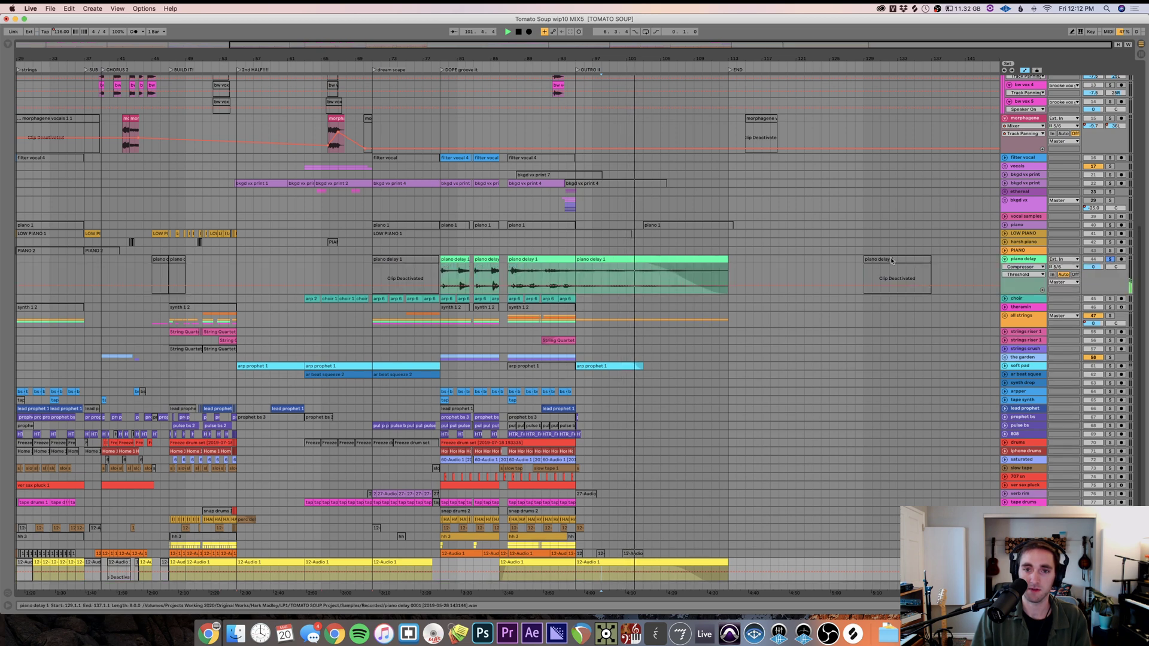
{"action": "key", "text": "space"}
{"action": "left_click", "coordinate": [546, 280]}
{"action": "key", "text": "equal"}
{"action": "key", "text": "equal"}
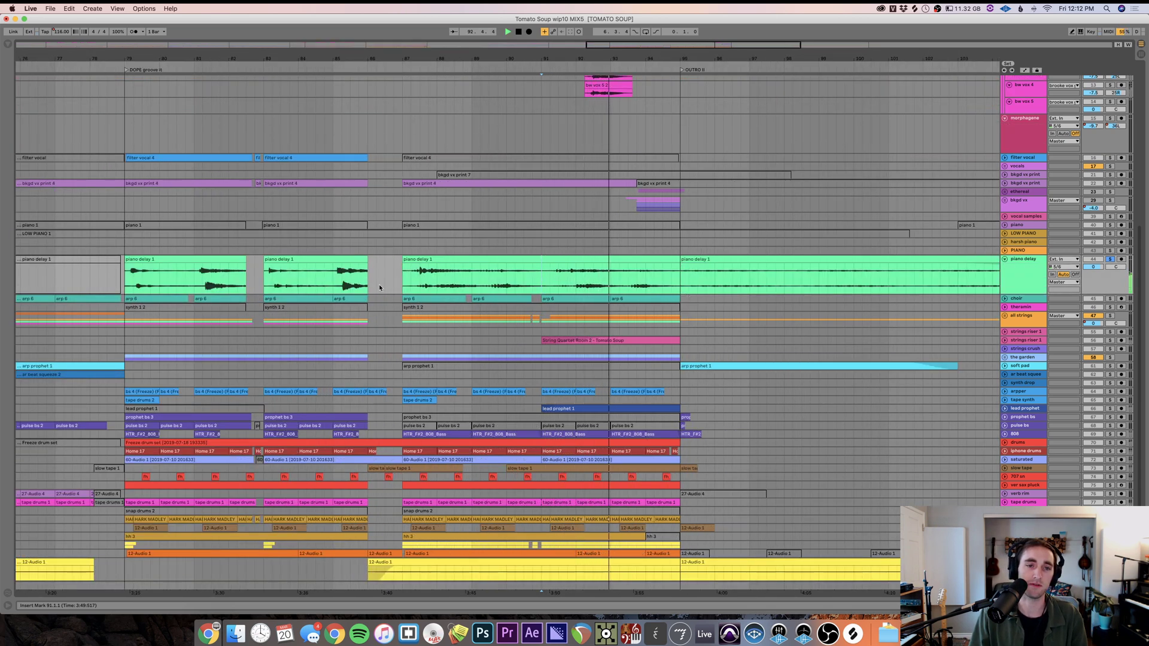
{"action": "left_click", "coordinate": [396, 281]}
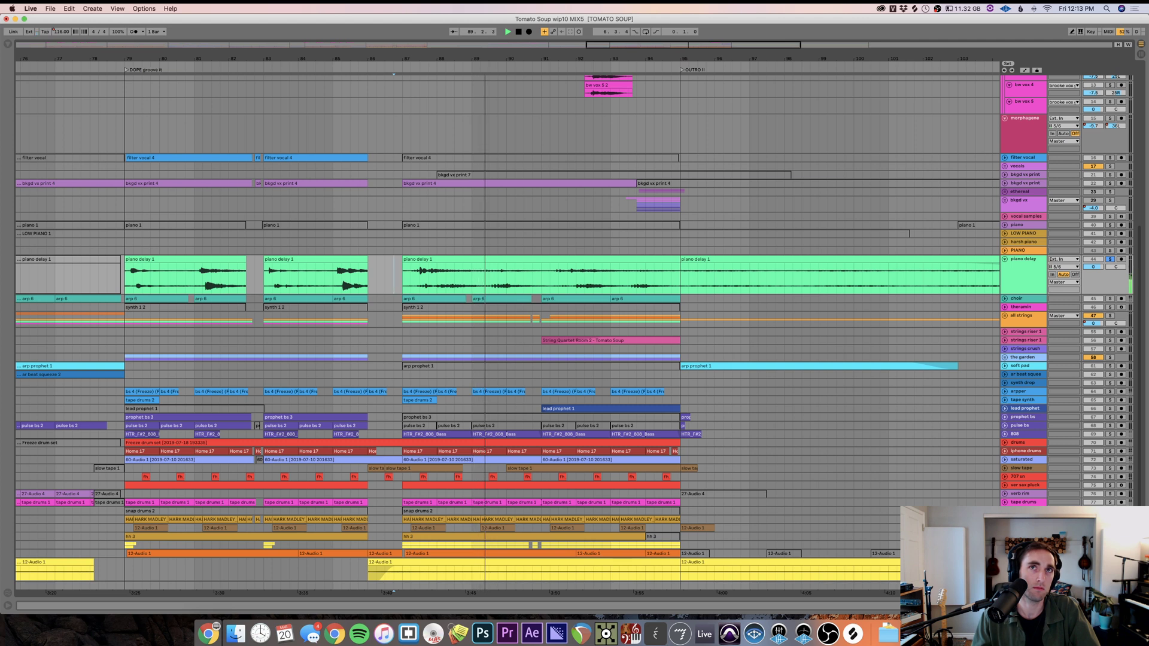
{"action": "key", "text": "super+Tab"}
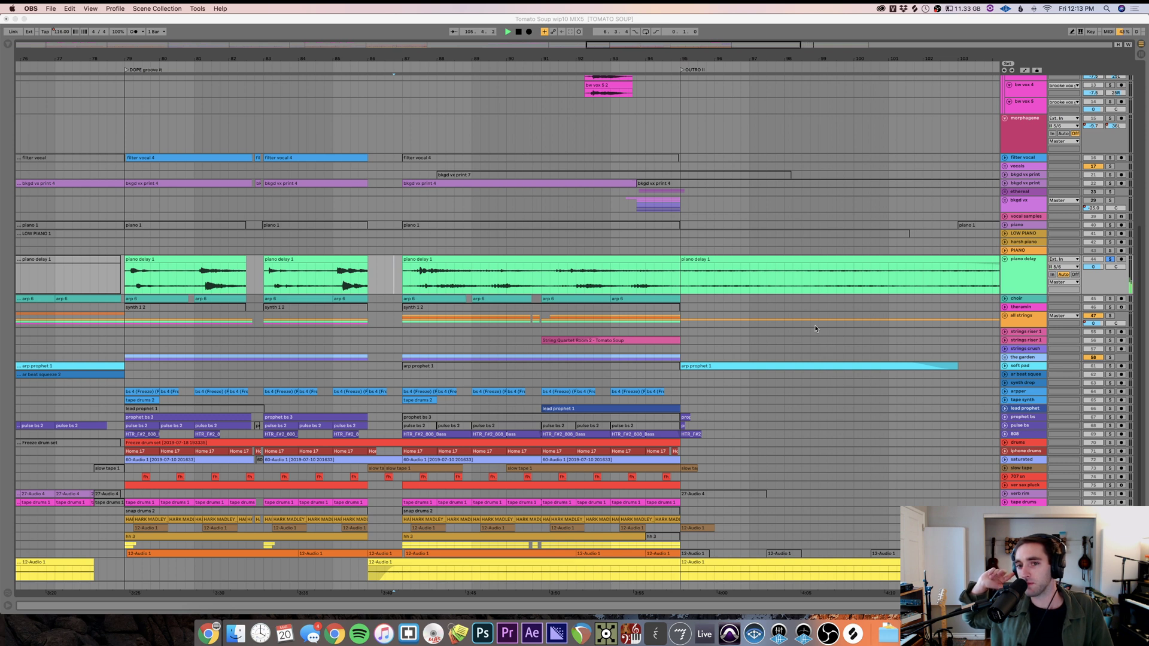
- Fade out the outro piano delay clip from just after the OUTRO II marker to its end, raising the fade curve slightly
{"action": "left_click", "coordinate": [685, 282]}
{"action": "key", "text": "minus"}
{"action": "key", "text": "minus"}
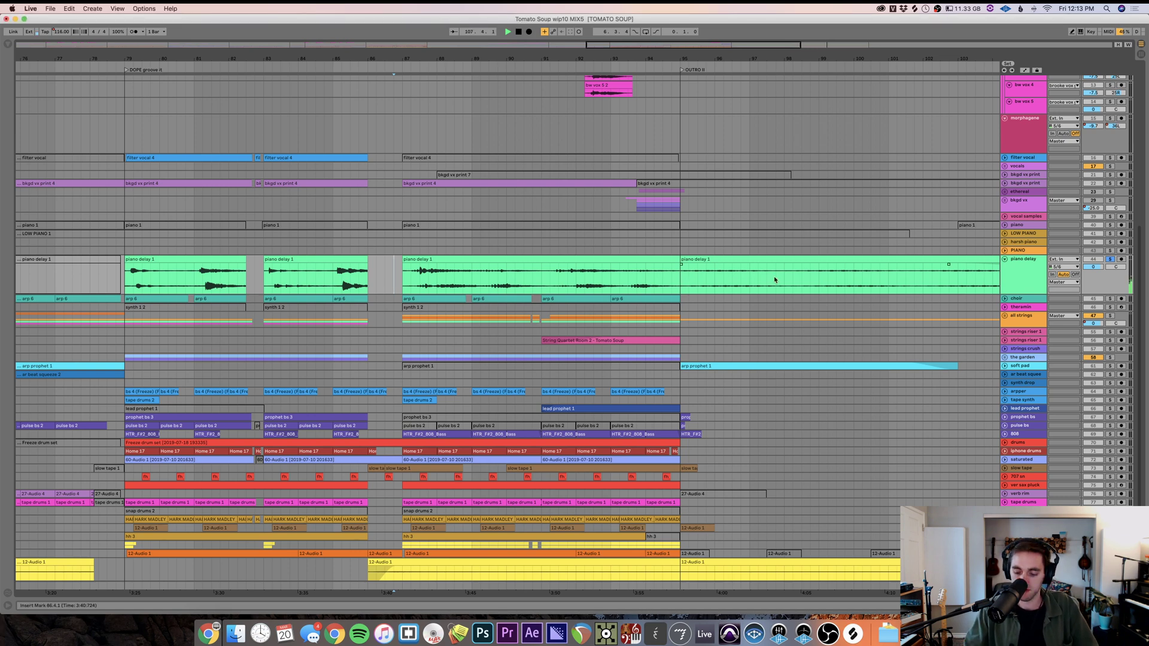
{"action": "left_click_drag", "start_coordinate": [608, 268], "coordinate": [733, 266]}
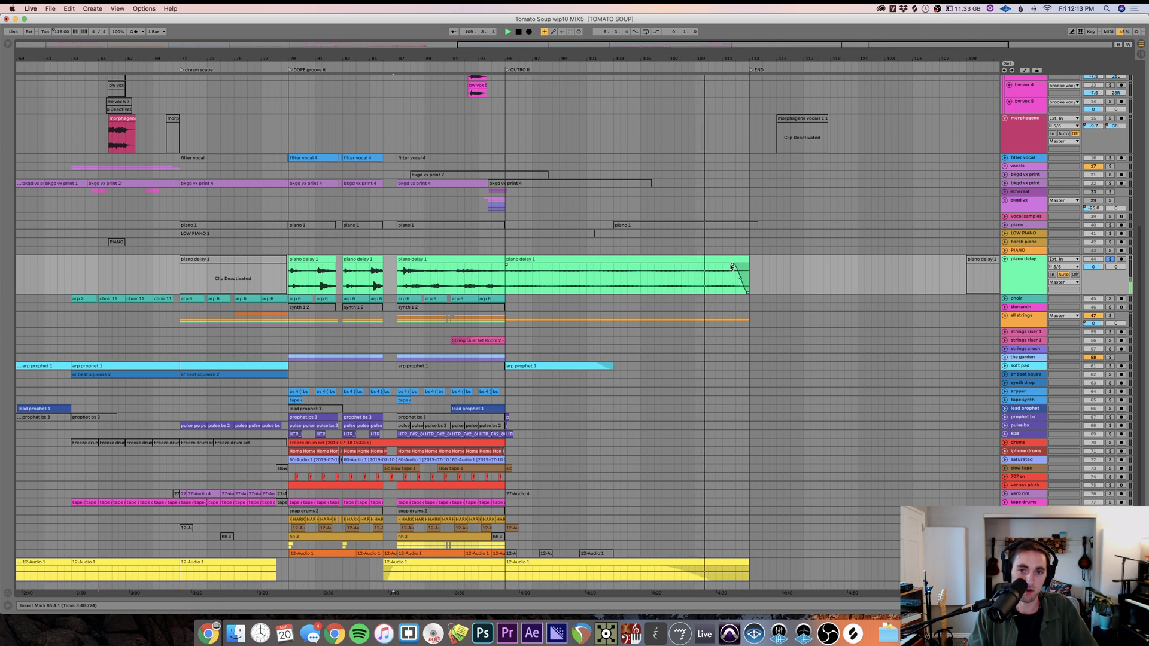
{"action": "left_click_drag", "start_coordinate": [733, 266], "coordinate": [748, 272]}
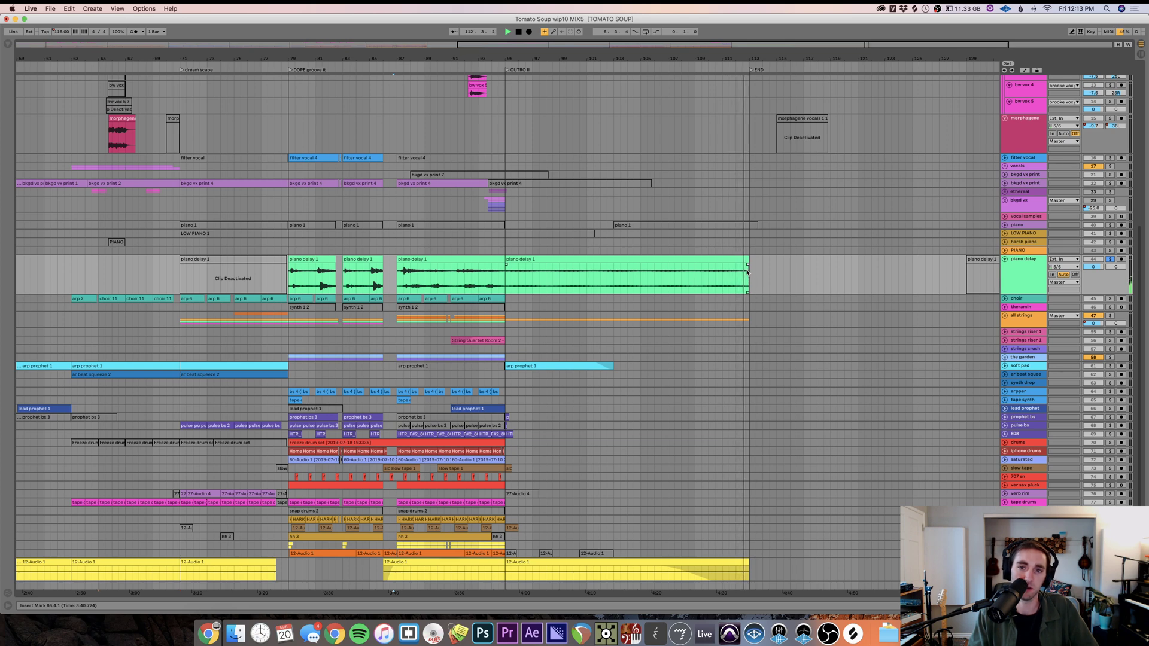
{"action": "left_click_drag", "start_coordinate": [747, 273], "coordinate": [512, 257]}
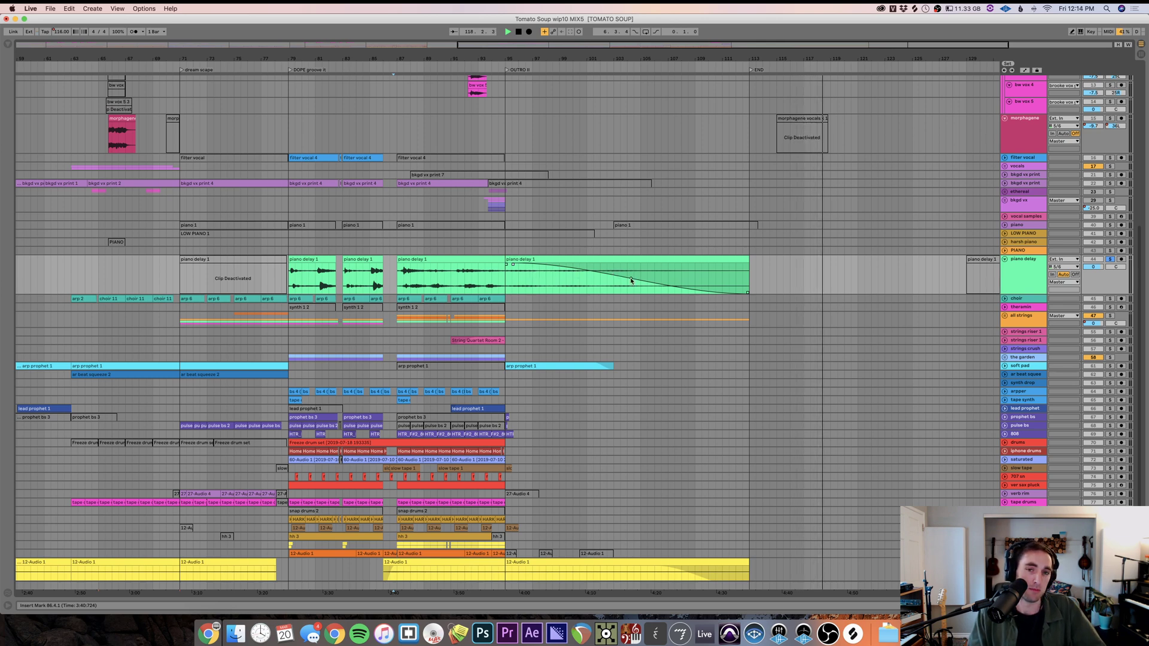
{"action": "left_click_drag", "start_coordinate": [631, 279], "coordinate": [629, 274]}
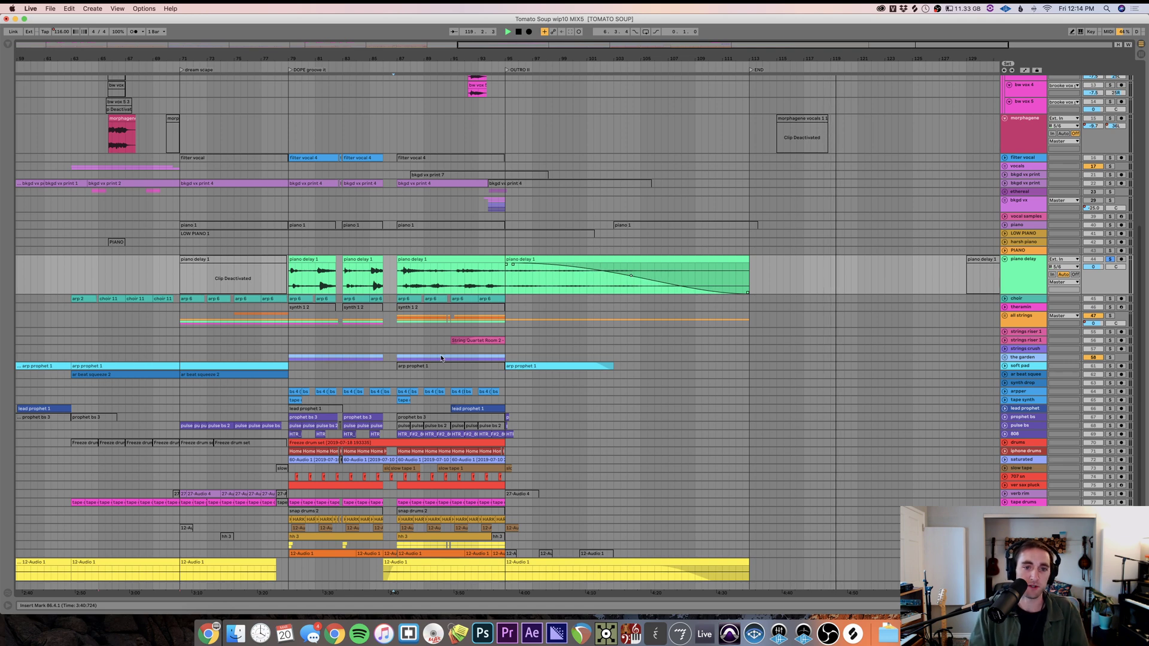
- Stop playback, return to the song's opening sections and save the set
{"action": "key", "text": "space"}
{"action": "scroll", "coordinate": [426, 369], "scroll_direction": "left", "scroll_amount": 15}
{"action": "key", "text": "super+s"}
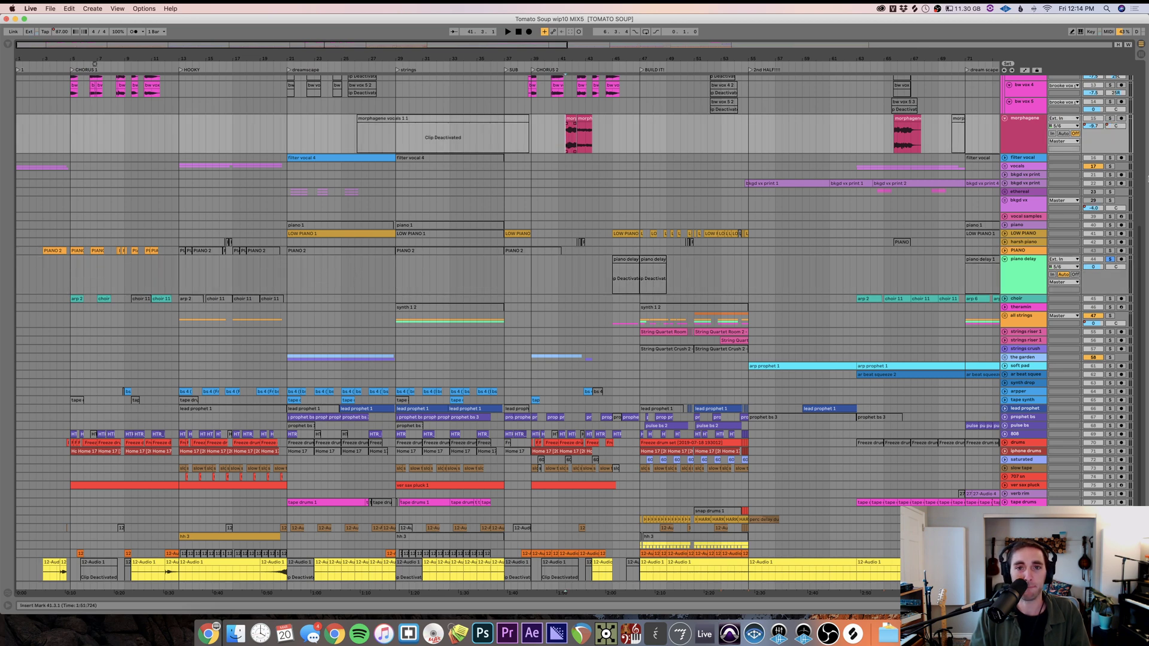
{"action": "key", "text": "space"}
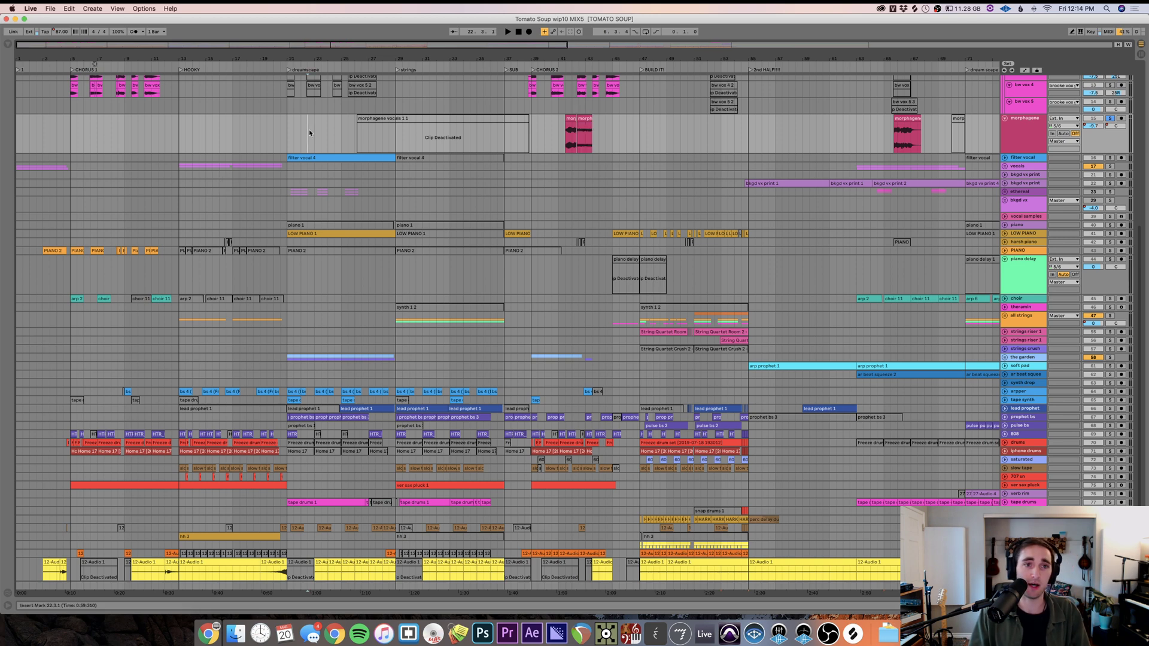
{"action": "left_click_drag", "start_coordinate": [160, 130], "coordinate": [1, 128]}
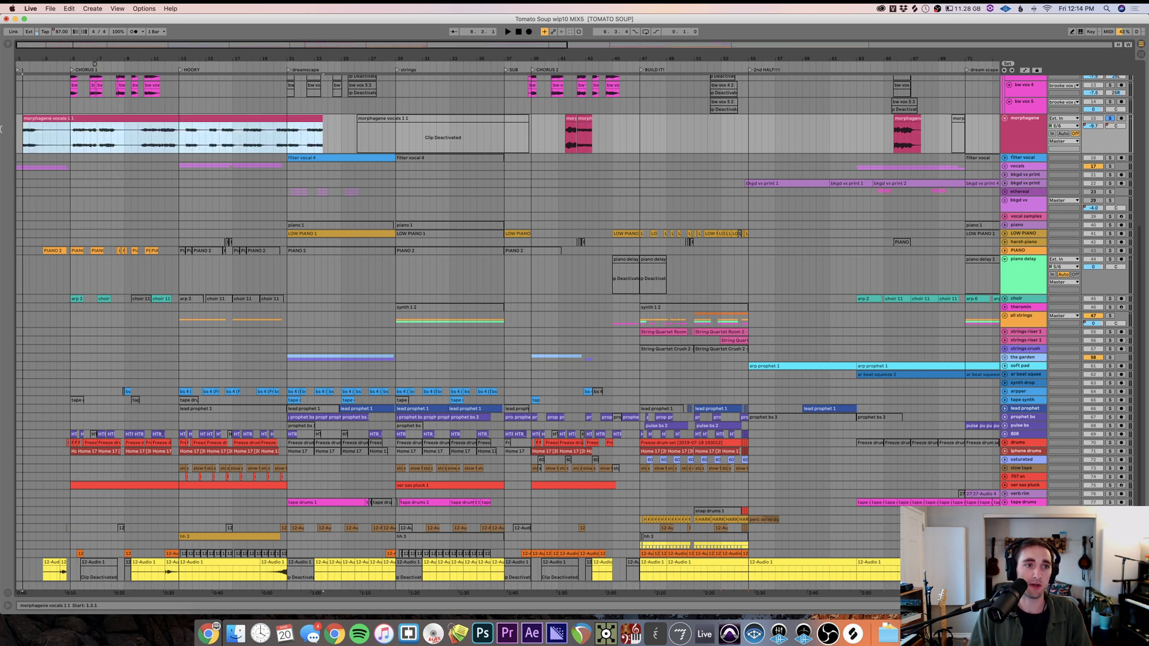
{"action": "left_click_drag", "start_coordinate": [110, 140], "coordinate": [139, 136]}
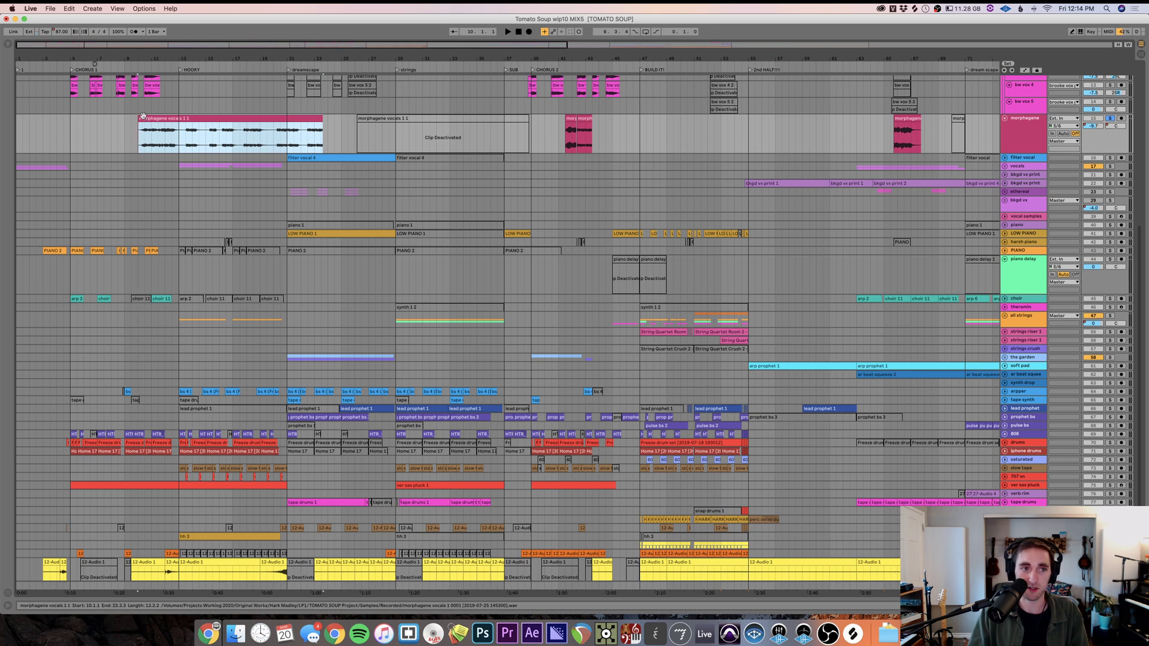
{"action": "key", "text": "super+z"}
{"action": "key", "text": "super+z"}
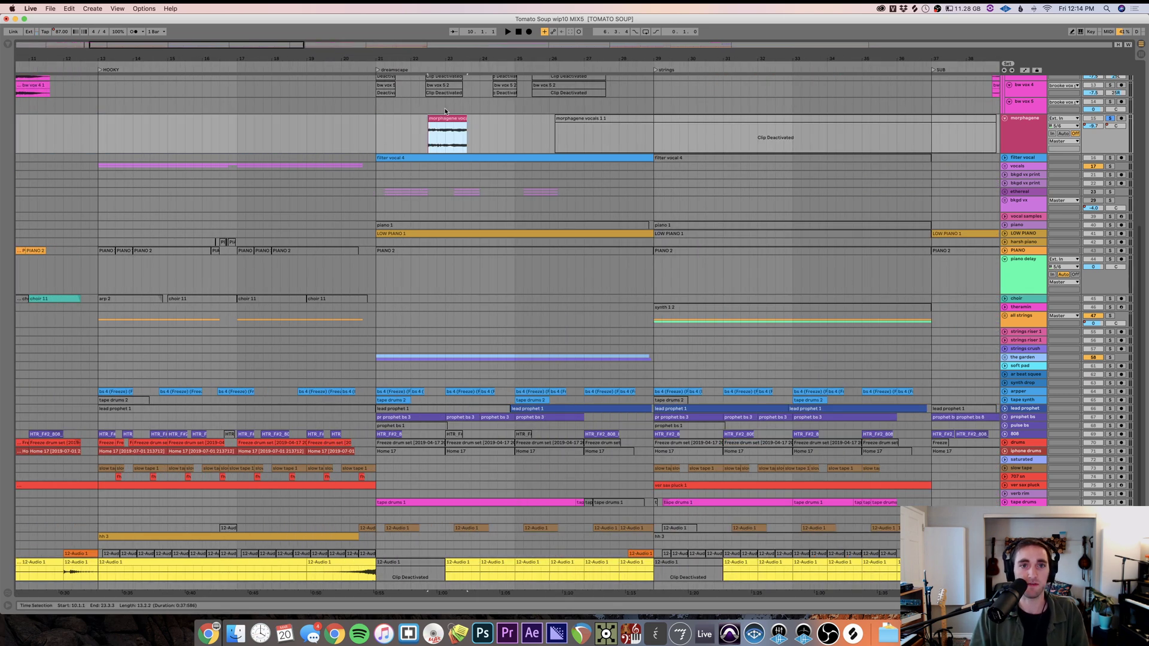
- Extend the short morphagene vocals clip back to bar 10, play it soloed, and undo the extension
{"action": "left_click_drag", "start_coordinate": [432, 118], "coordinate": [202, 133]}
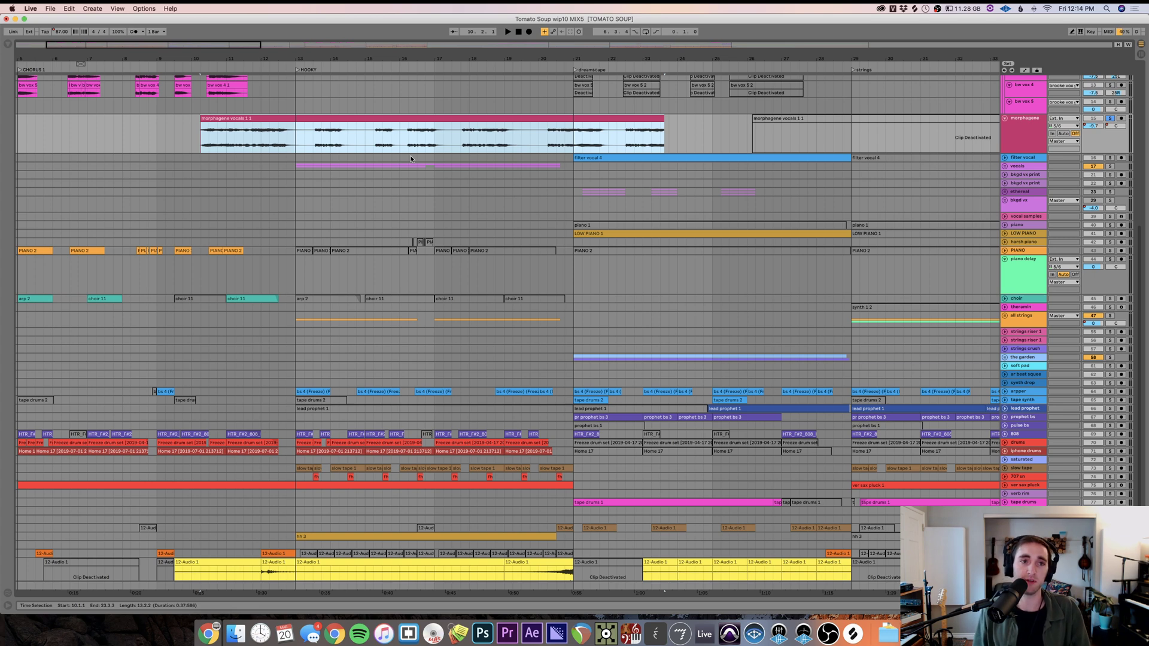
{"action": "key", "text": "space"}
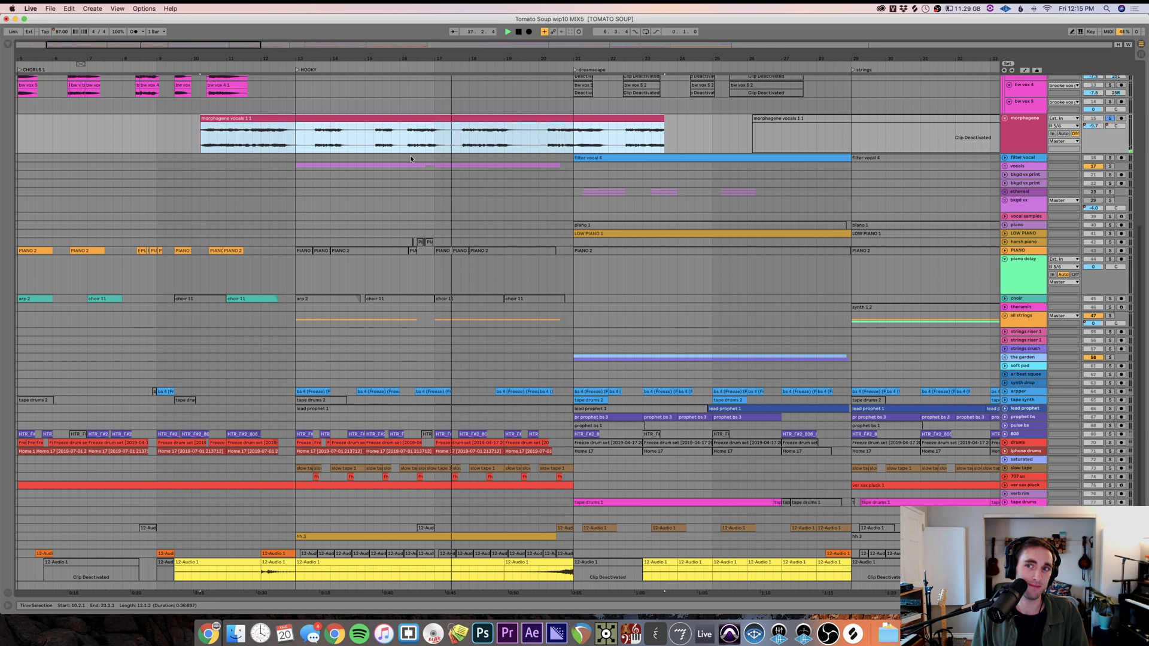
{"action": "key", "text": "super+s"}
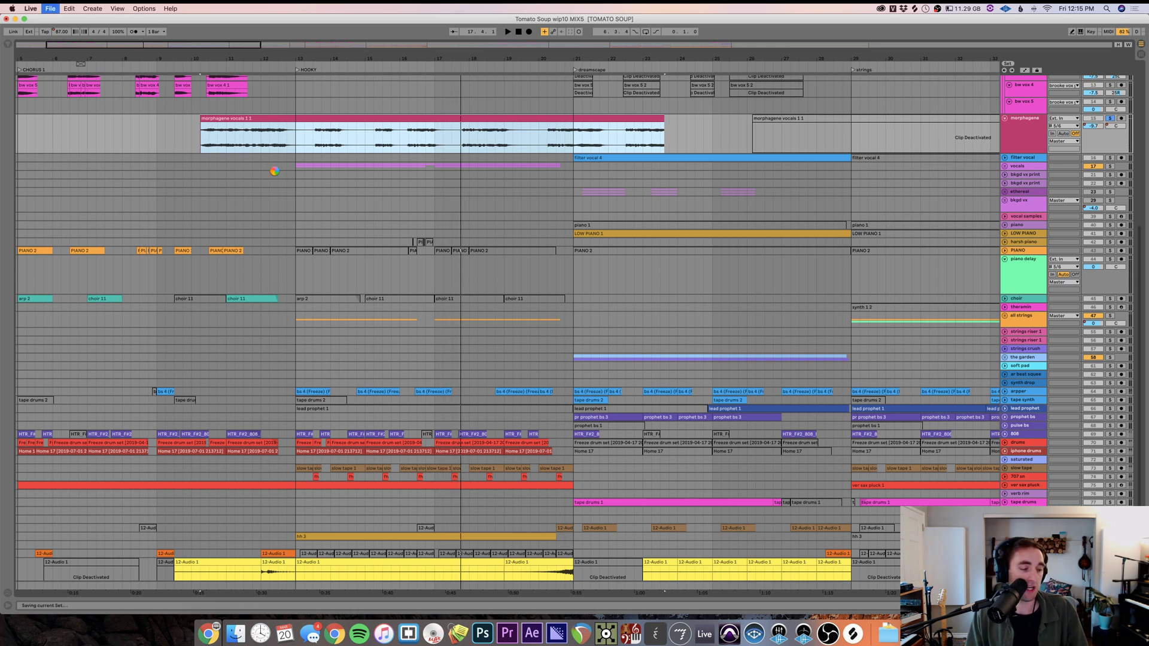
{"action": "key", "text": "Delete"}
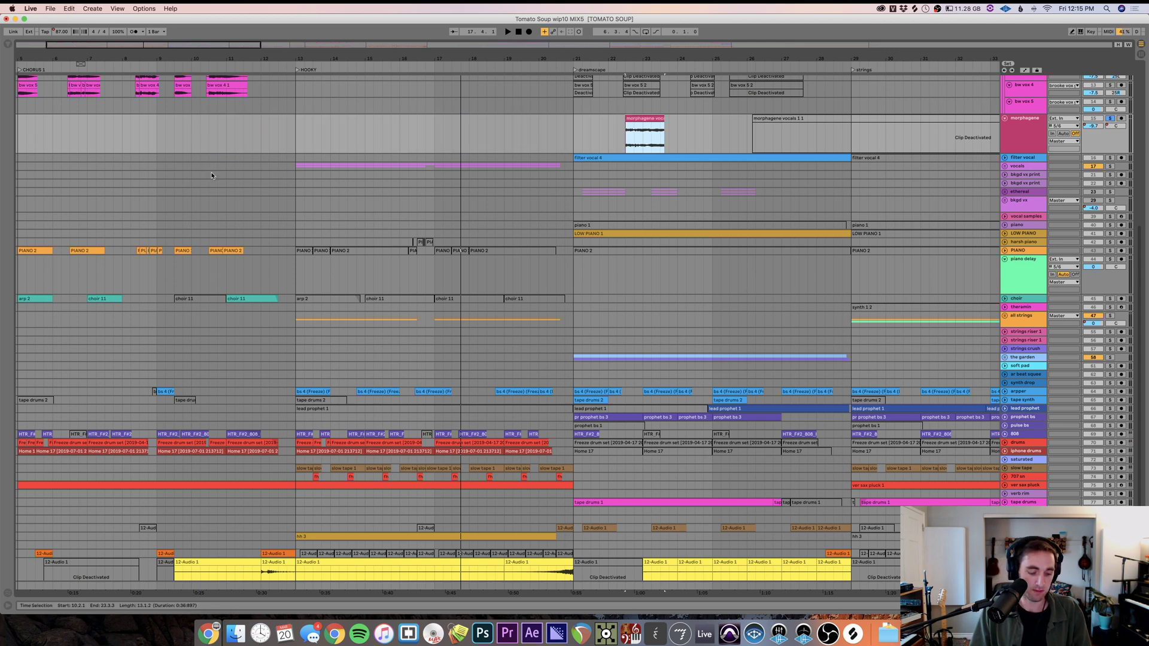
- Show the browser and open Kinetics wip8 MIX4.1.als from the KINETICS Project folder without saving the current set's changes
{"action": "key", "text": "super+alt+b"}
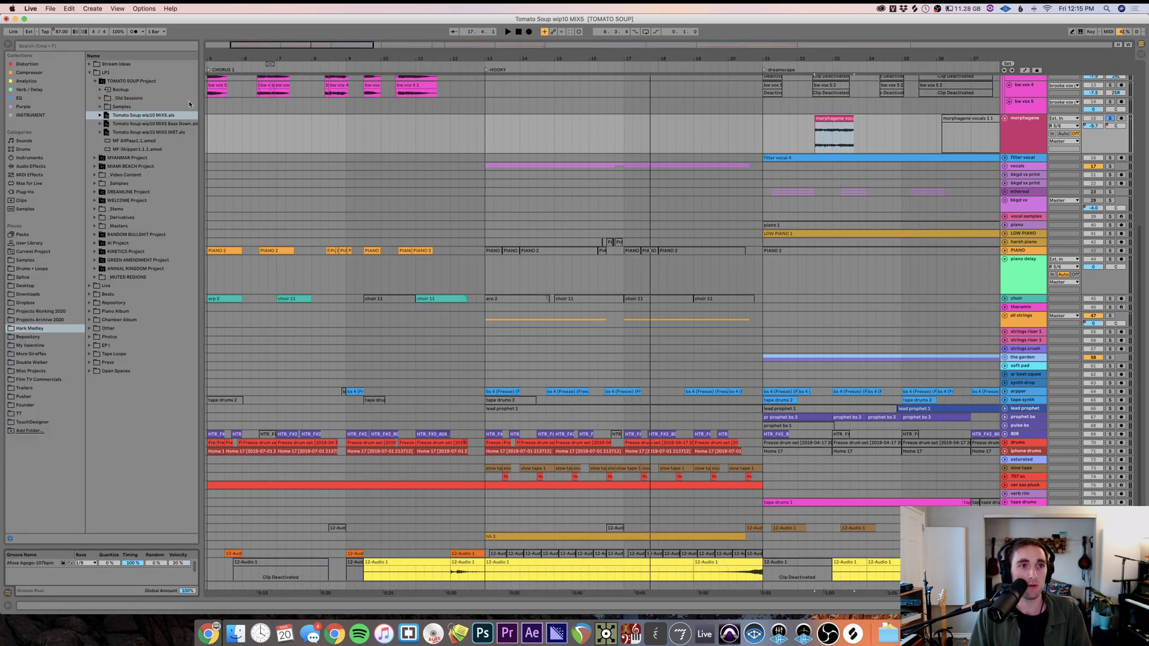
{"action": "left_click", "coordinate": [97, 82]}
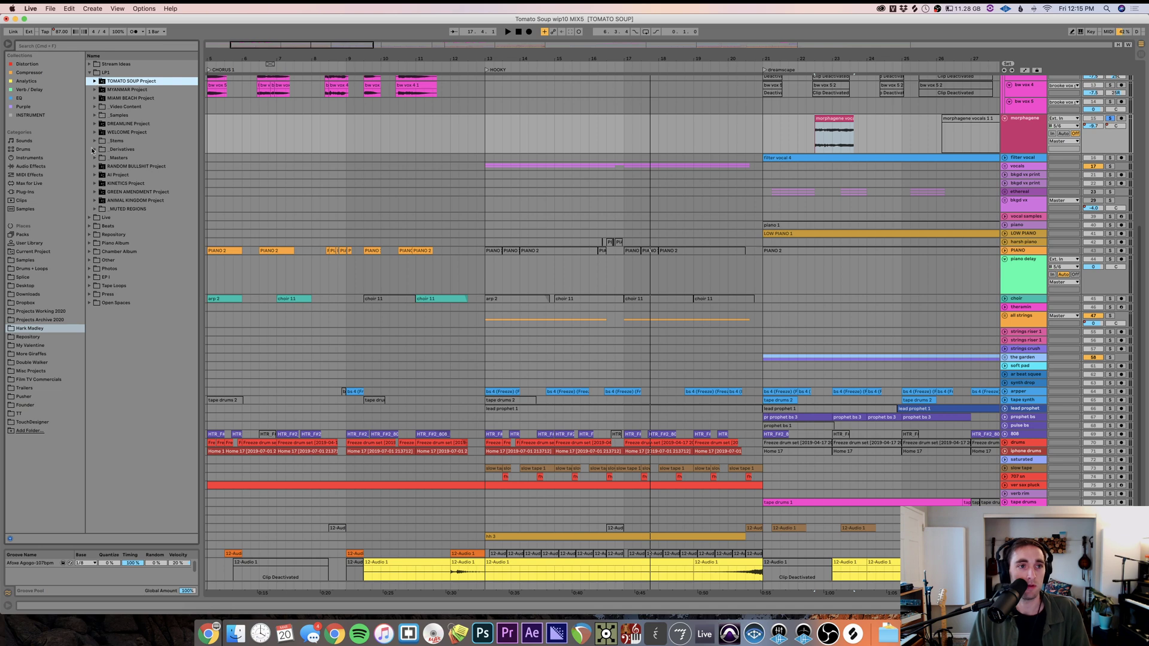
{"action": "left_click", "coordinate": [94, 184]}
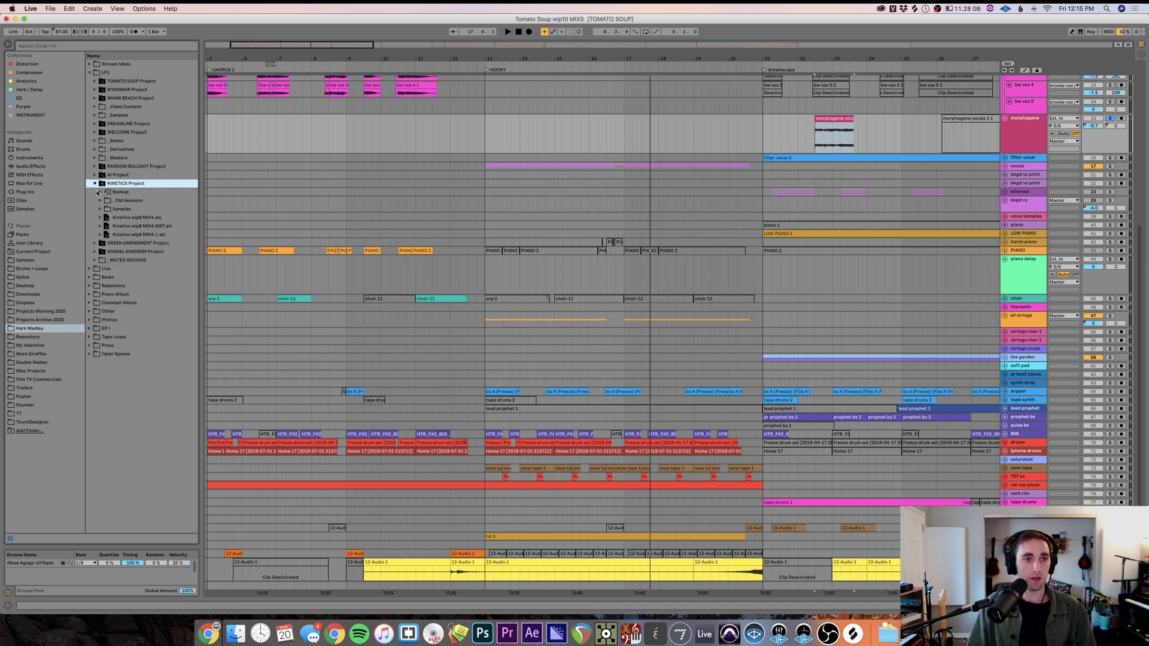
{"action": "double_click", "coordinate": [171, 235]}
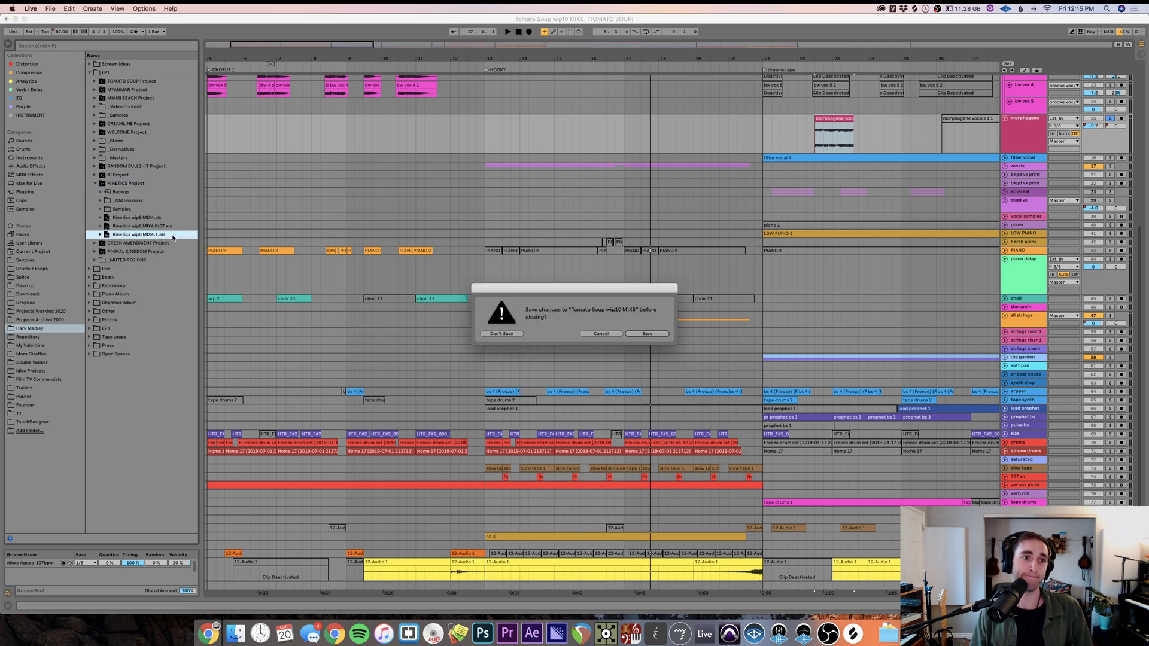
{"action": "left_click", "coordinate": [501, 334]}
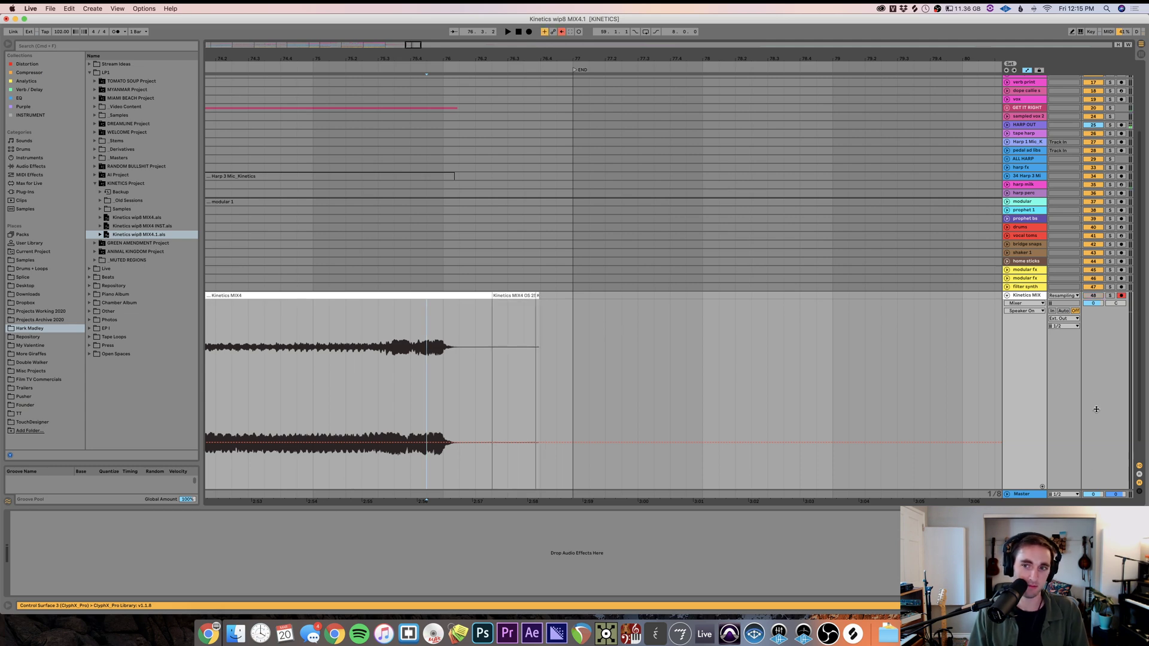
- Fold the Kinetics MIX track and place the insert marker at the beginning of the intro
{"action": "left_click", "coordinate": [1007, 296]}
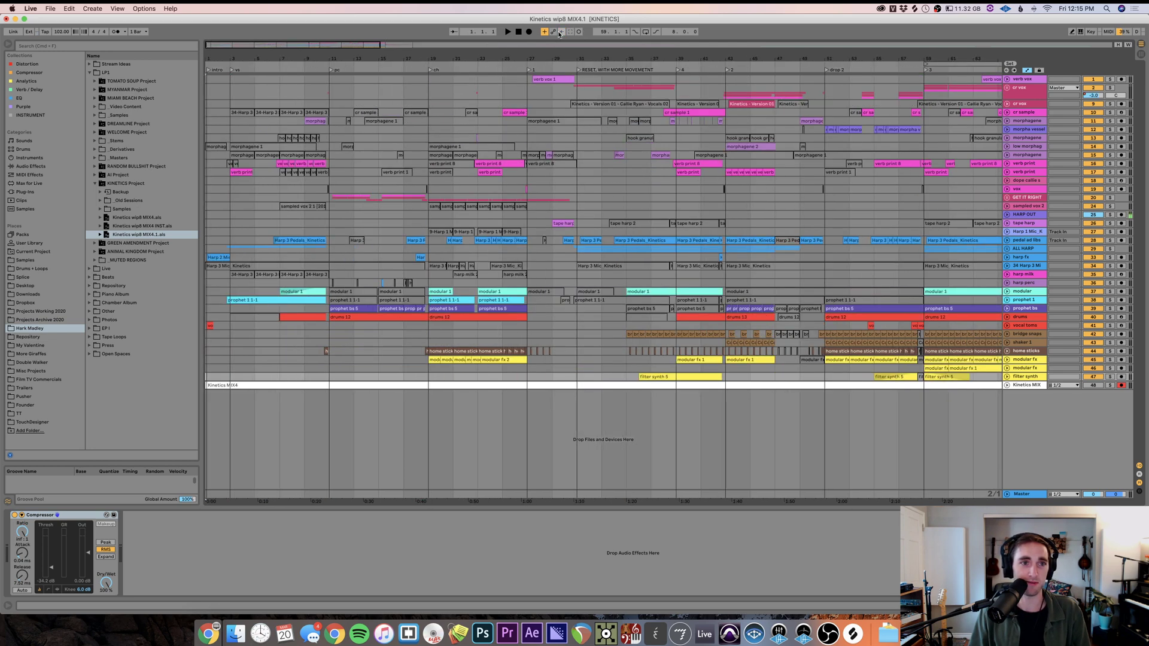
{"action": "key", "text": "plus"}
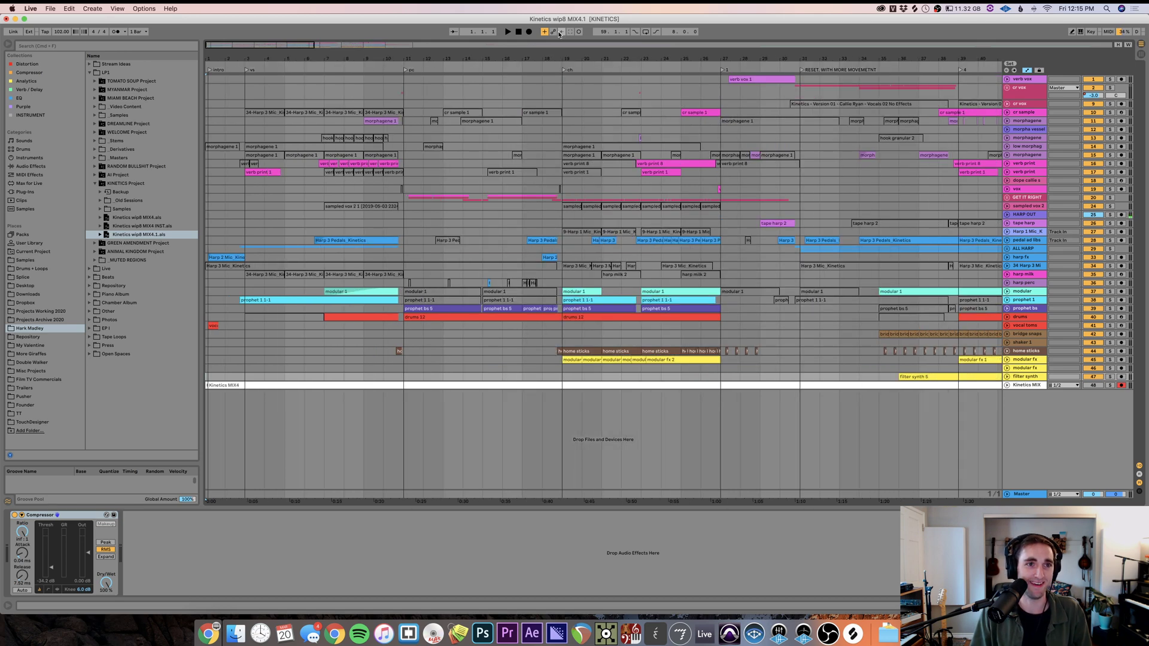
{"action": "left_click", "coordinate": [210, 93]}
{"action": "key", "text": "plus"}
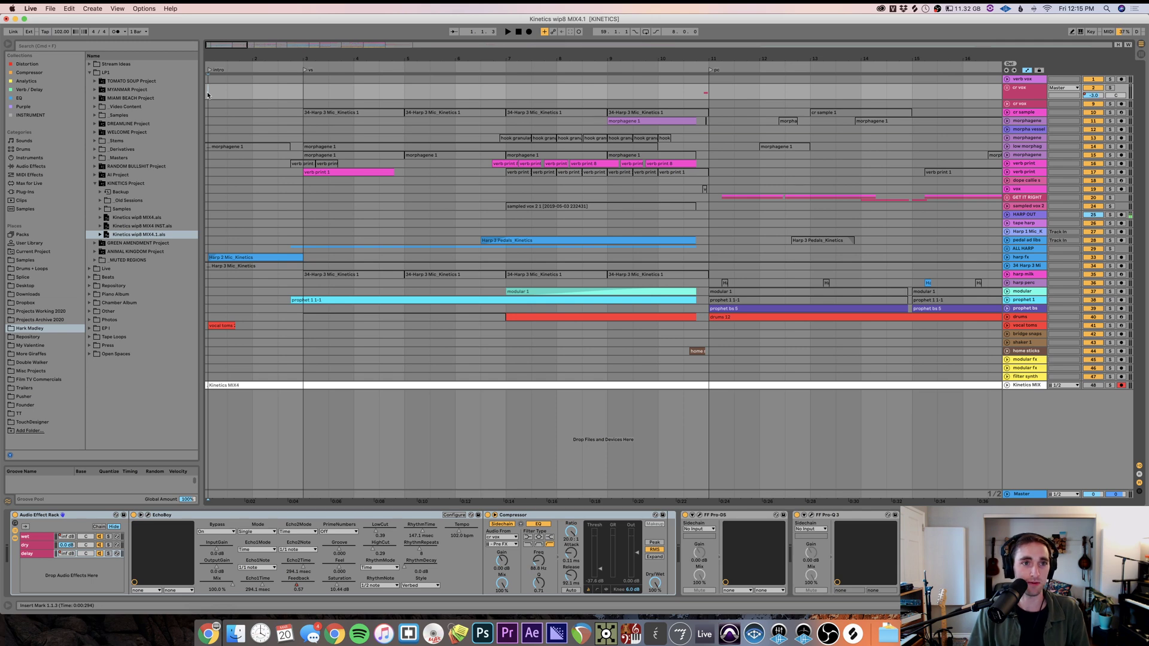
{"action": "key", "text": "minus"}
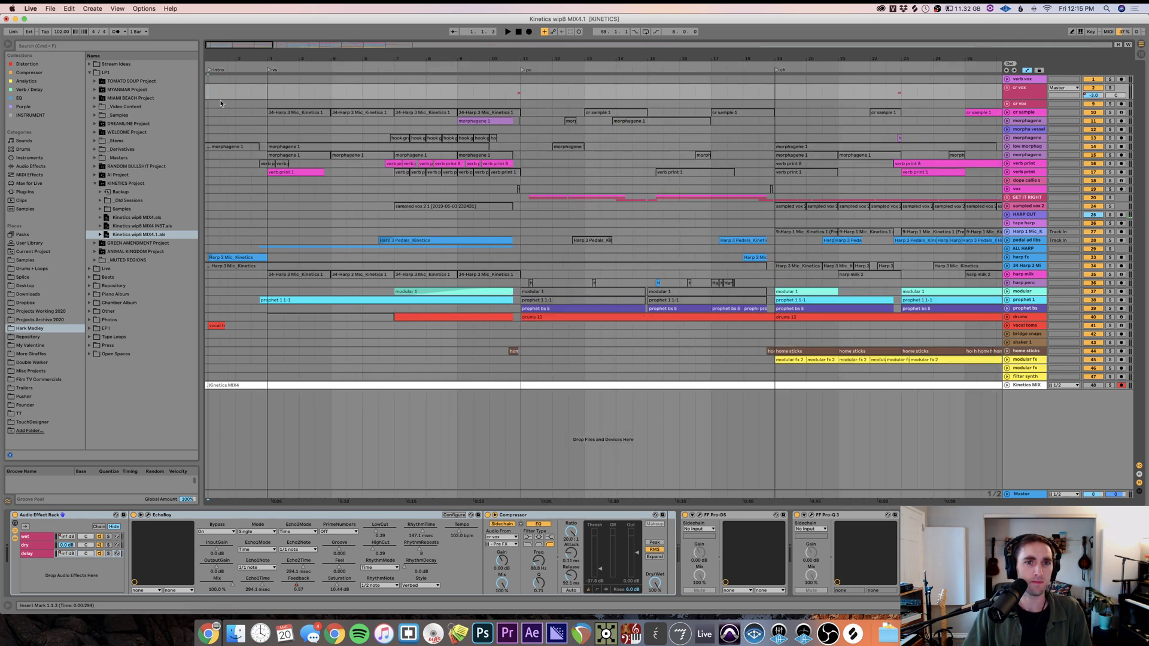
{"action": "left_click", "coordinate": [220, 103]}
{"action": "key", "text": "plus"}
{"action": "key", "text": "plus"}
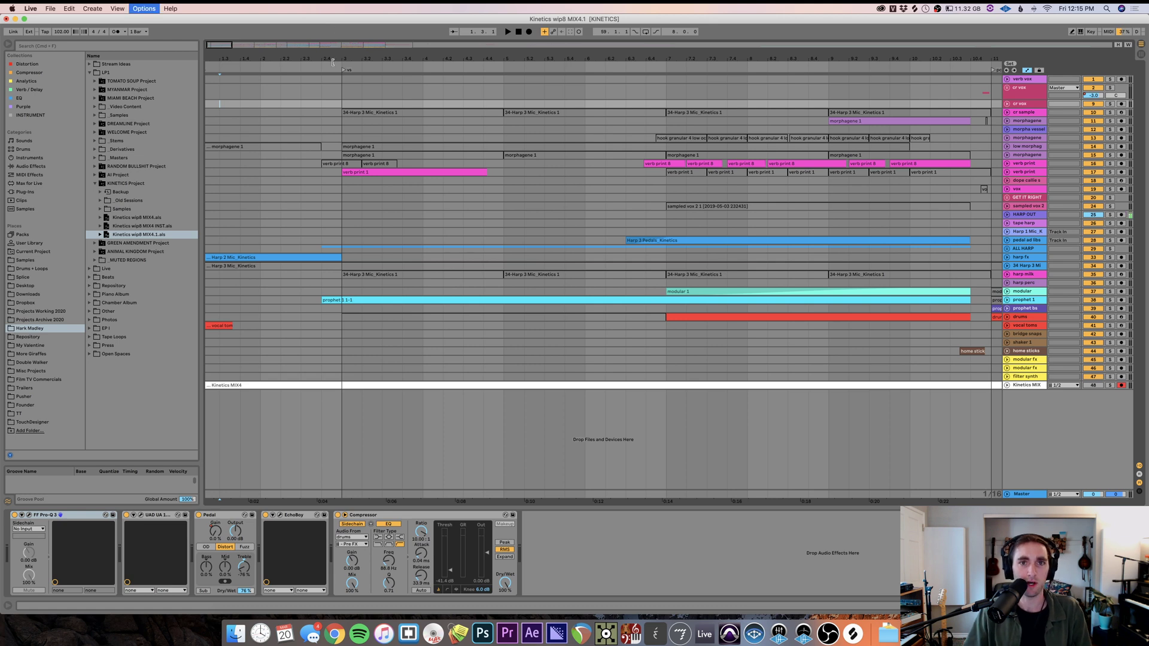
{"action": "left_click_drag", "start_coordinate": [333, 62], "coordinate": [357, 61]}
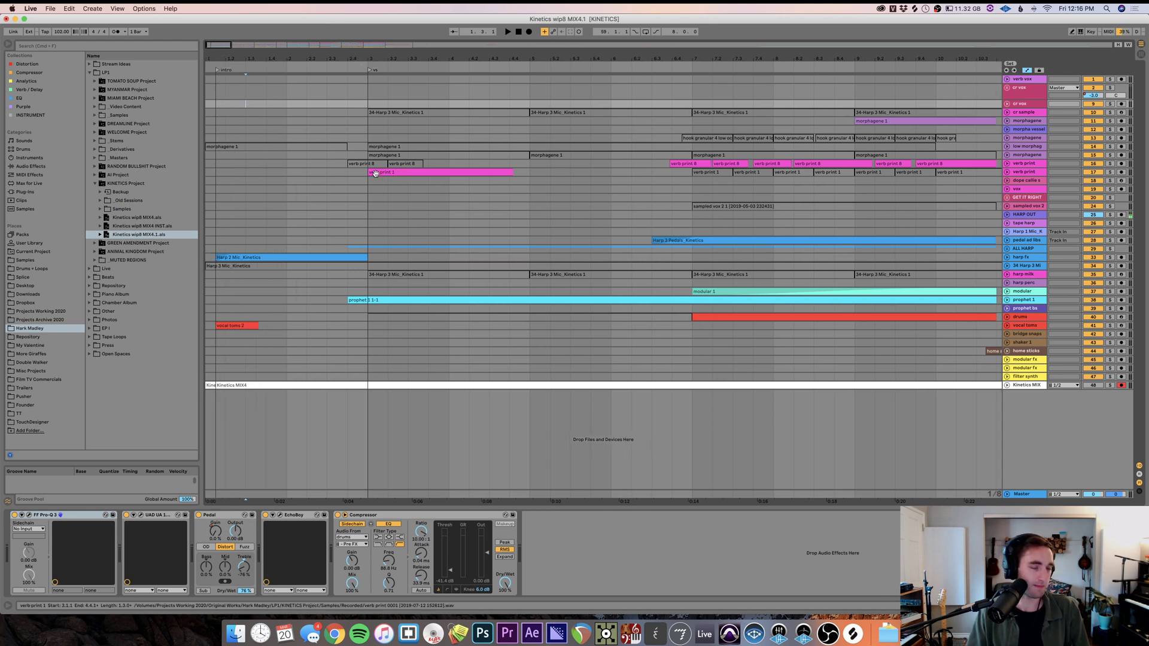
{"action": "left_click", "coordinate": [348, 188]}
{"action": "key", "text": "minus"}
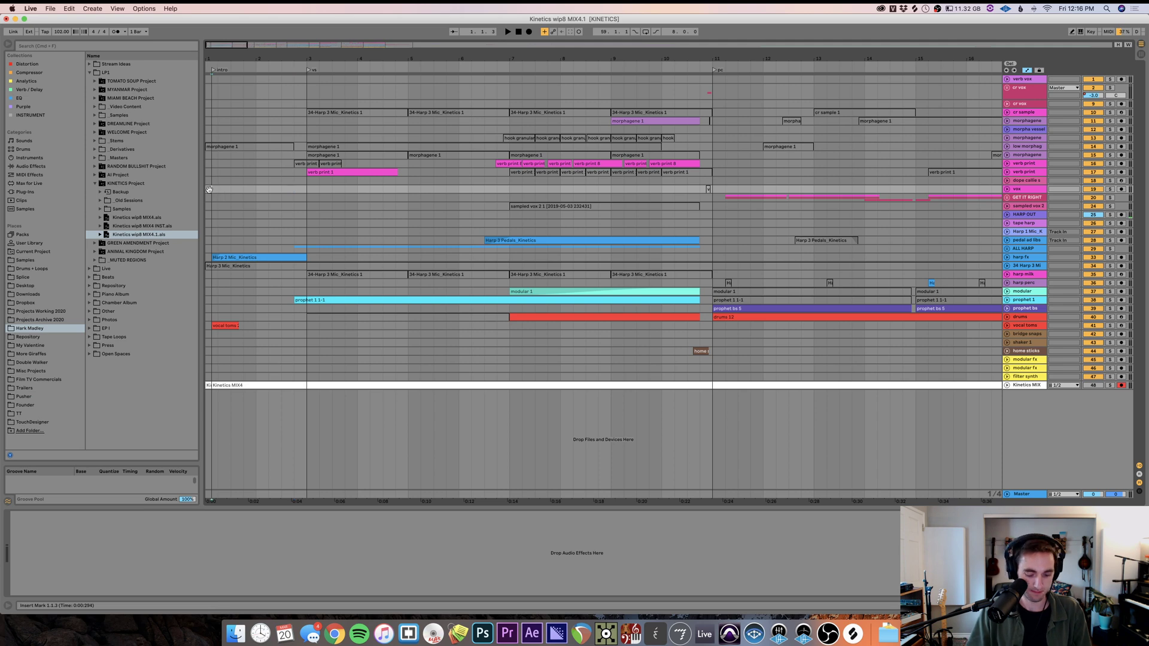
- Hide the browser and the detail view, and play the song from the intro
{"action": "key", "text": "super+alt+b"}
{"action": "key", "text": "super+alt+l"}
{"action": "key", "text": "space"}
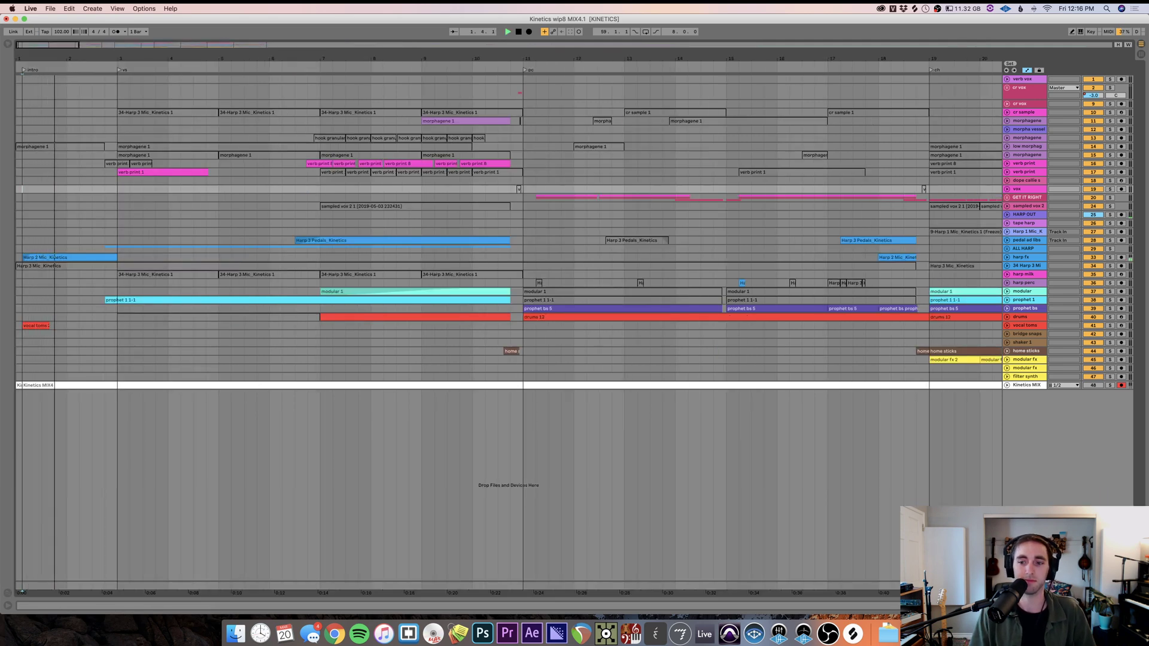
- Examine the master track's effect devices, hide them again, and play the song from the intro into the ch section
{"action": "key", "text": "space"}
{"action": "key", "text": "super+alt+l"}
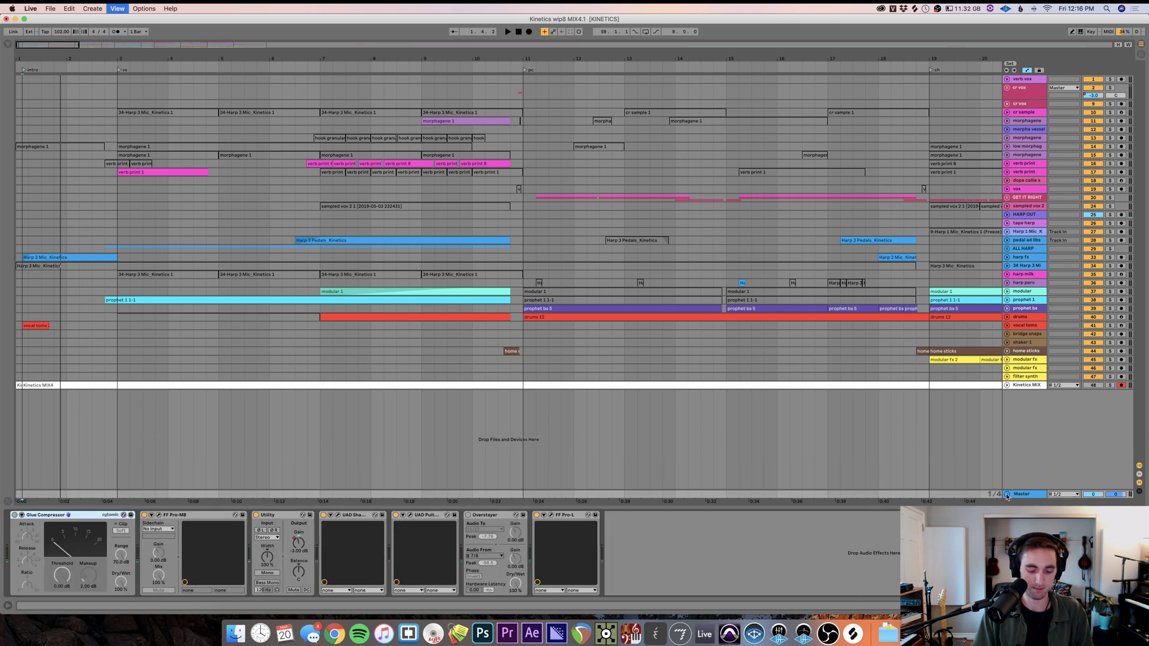
{"action": "key", "text": "super+alt+l"}
{"action": "key", "text": "space"}
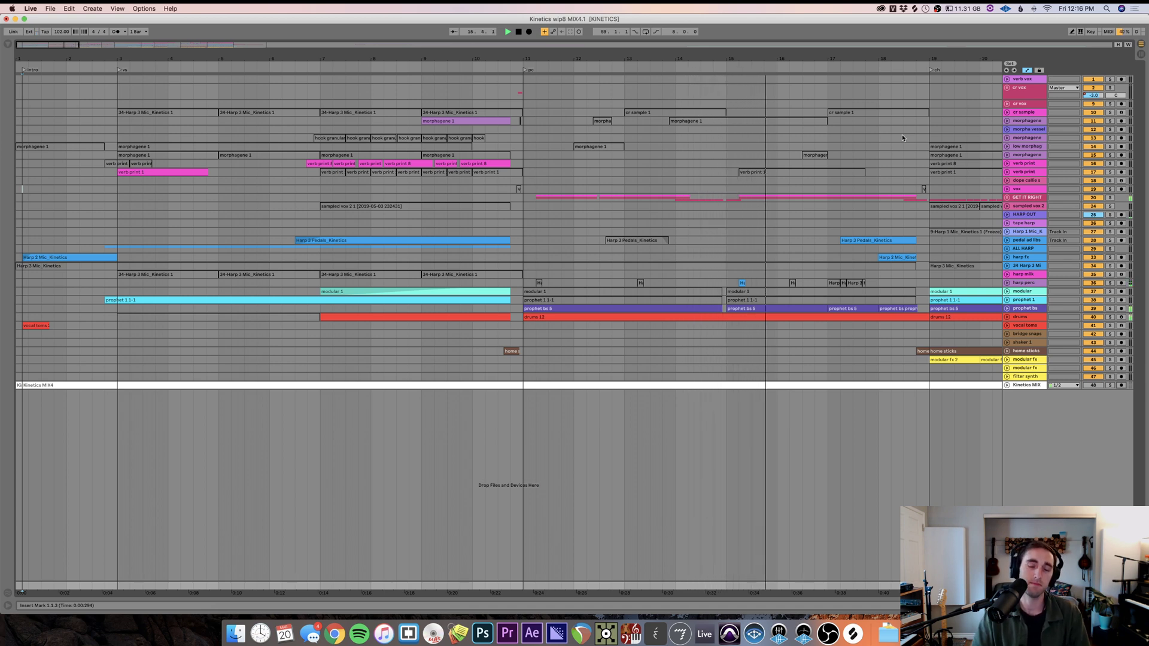
{"action": "scroll", "coordinate": [796, 384], "scroll_direction": "down", "scroll_amount": 8}
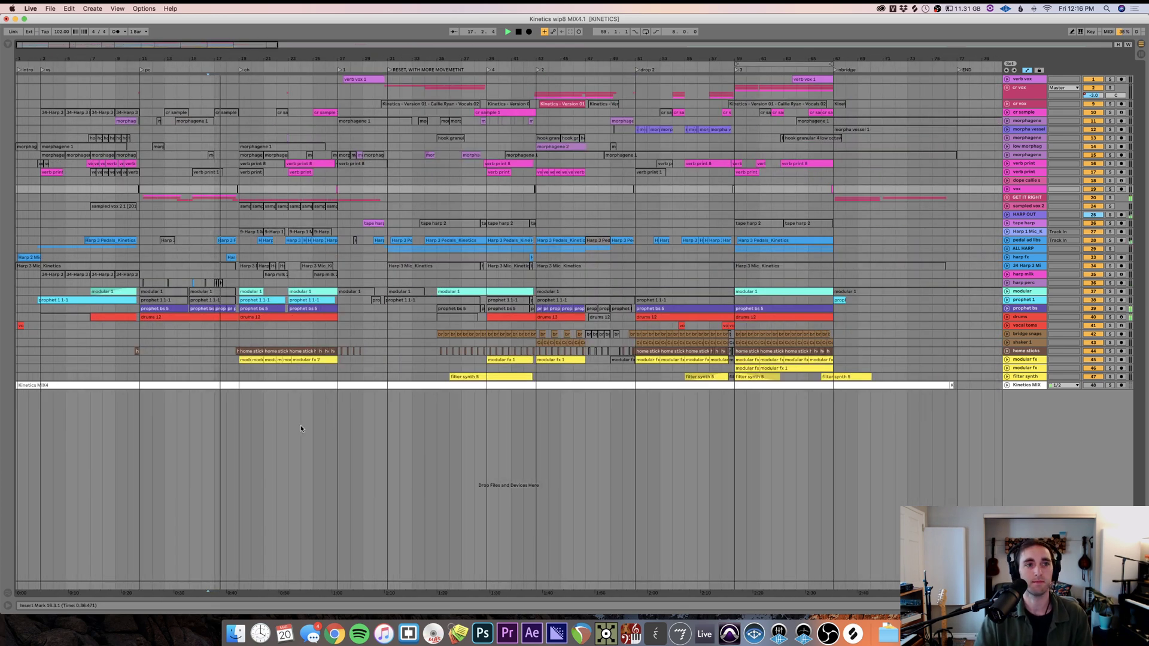
{"action": "left_click", "coordinate": [217, 368]}
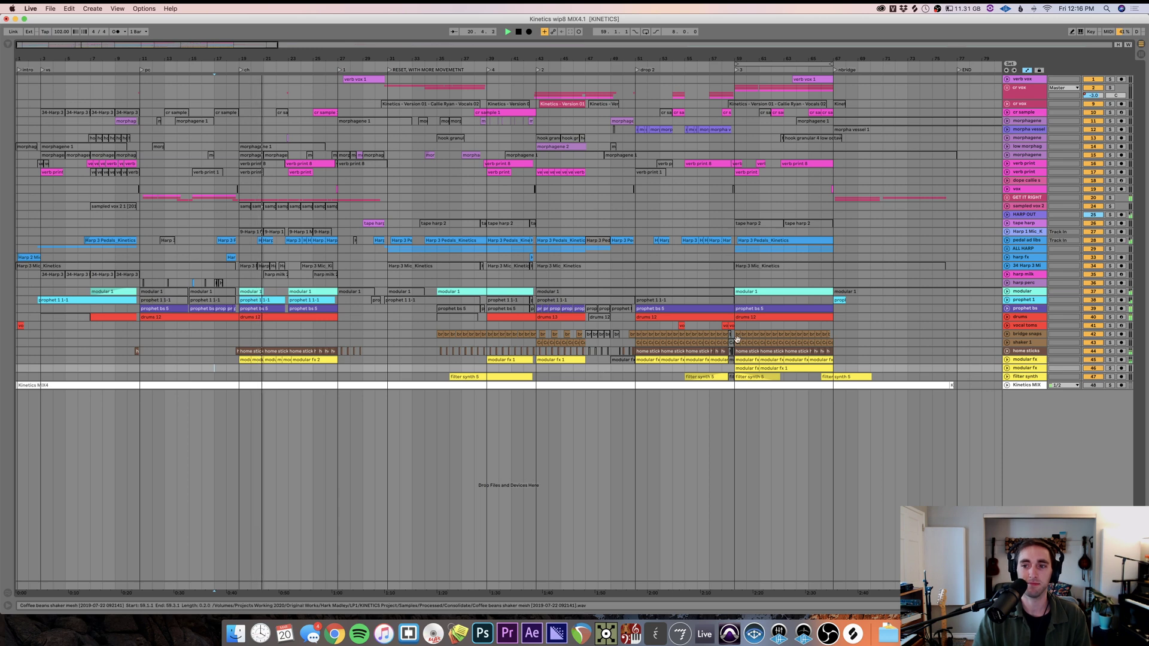
- Check the audio preferences and close them, and unfold the home sticks track to view its clips before folding it again
{"action": "key", "text": "super+comma"}
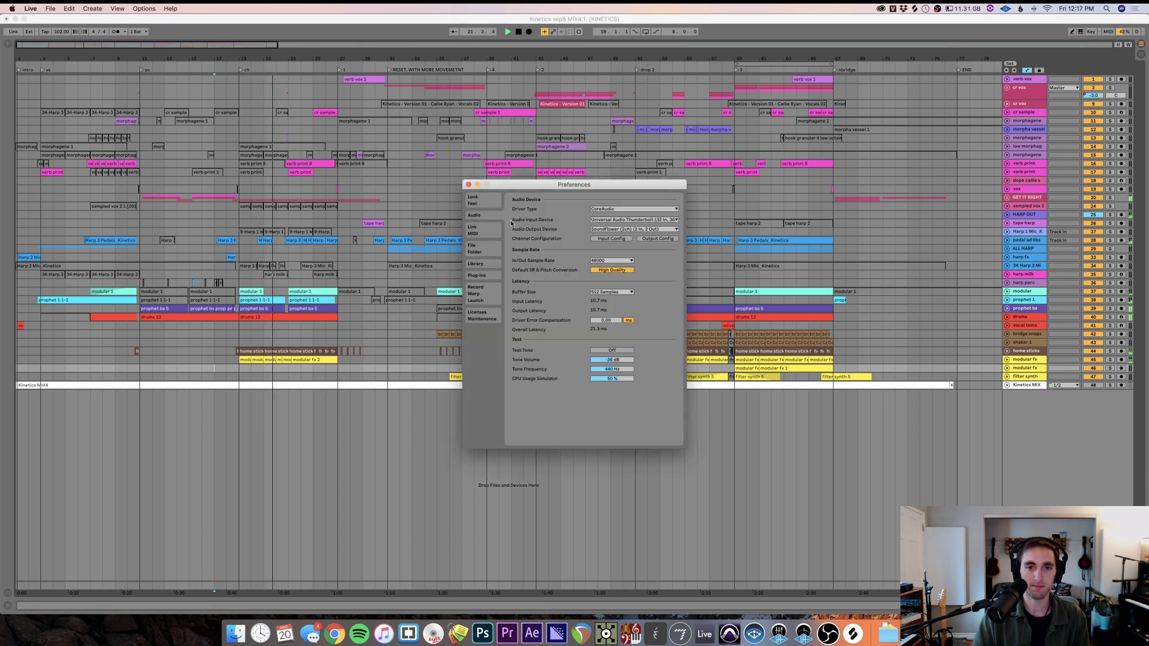
{"action": "left_click", "coordinate": [468, 185]}
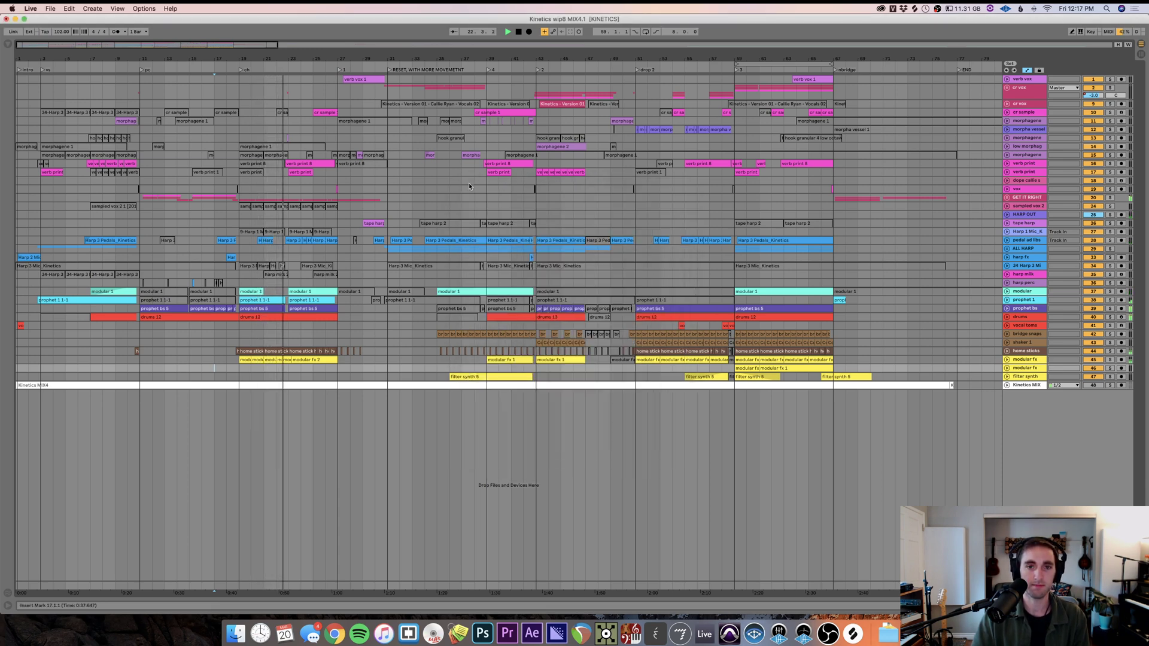
{"action": "left_click", "coordinate": [1017, 352]}
{"action": "left_click", "coordinate": [1007, 352]}
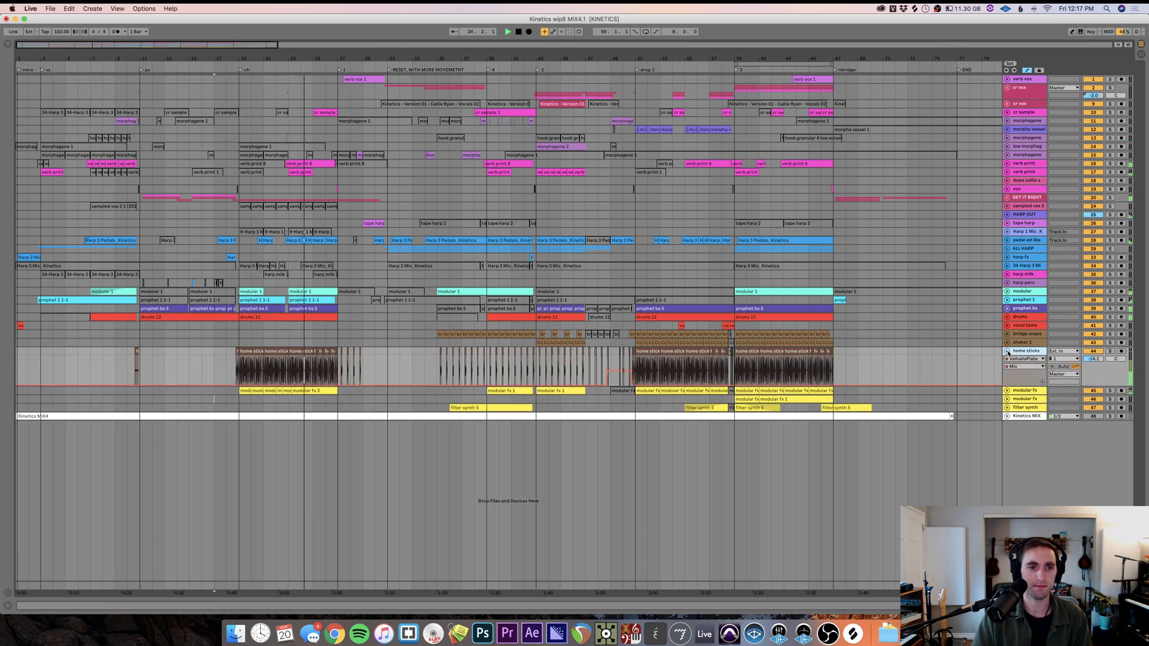
{"action": "left_click", "coordinate": [1007, 352]}
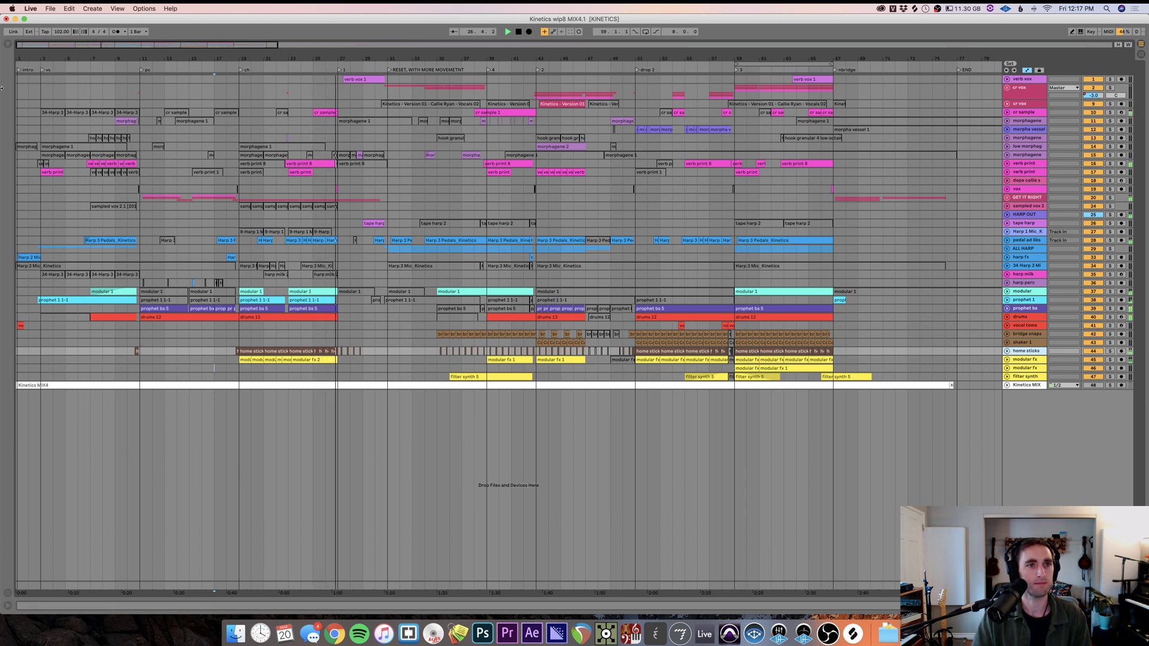
- Show the detail view, place the insert marker in the drop 2 section, and switch the detail view to the Kinetics MIX clip's waveform
{"action": "left_click", "coordinate": [147, 10]}
{"action": "left_click", "coordinate": [147, 10]}
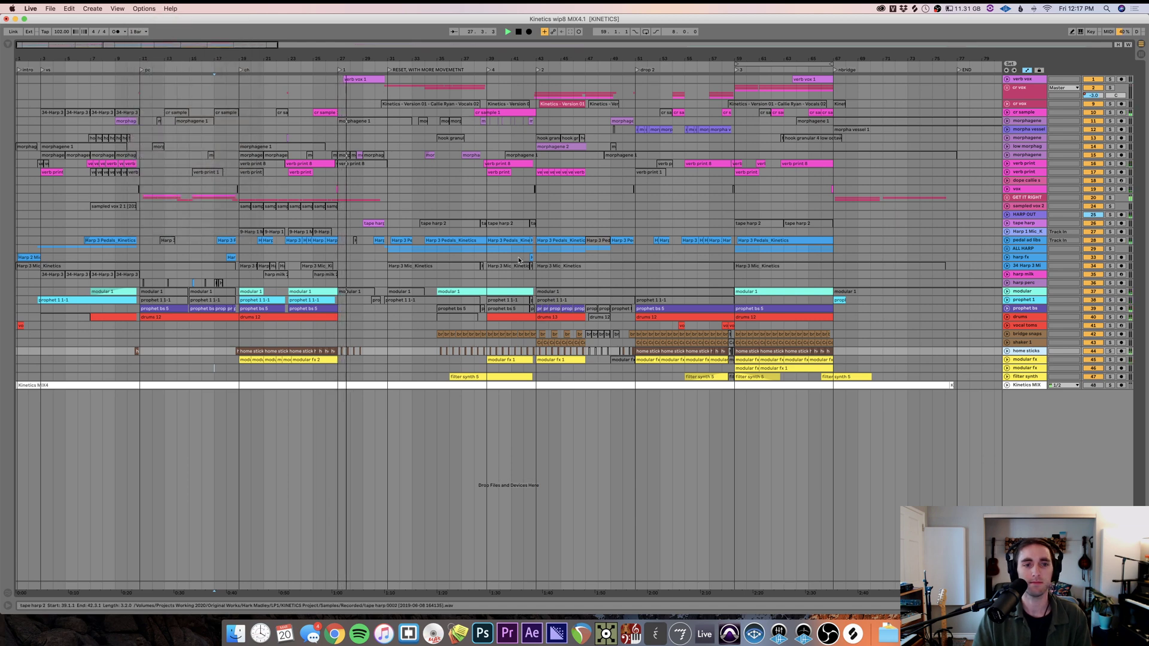
{"action": "key", "text": "super+alt+l"}
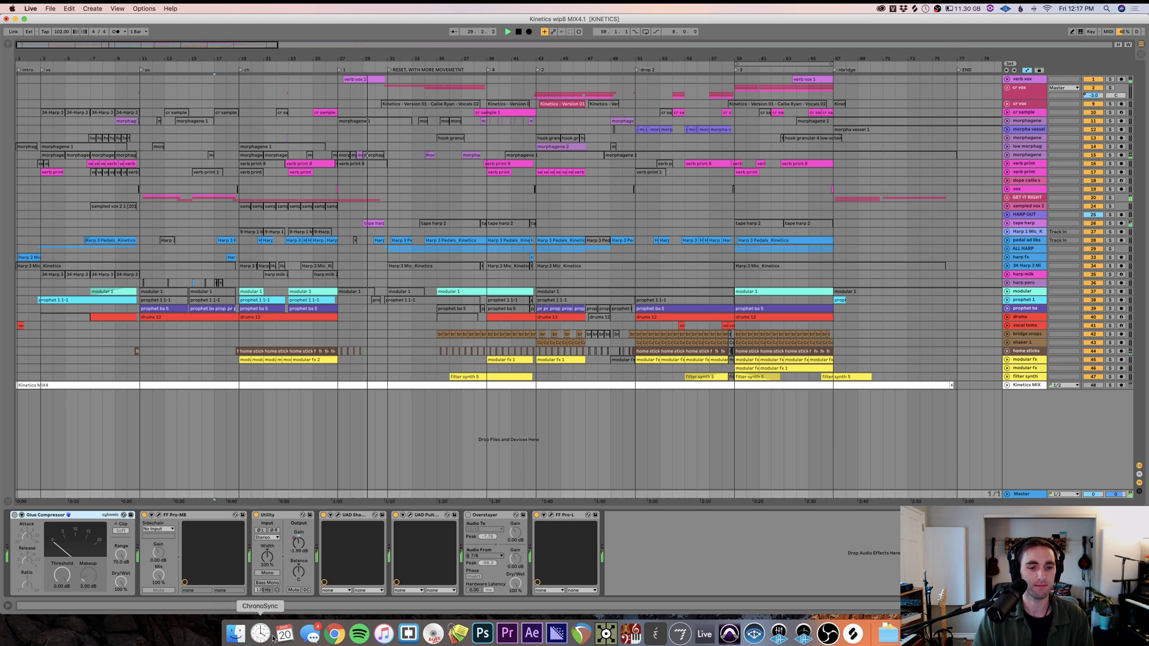
{"action": "left_click", "coordinate": [670, 477]}
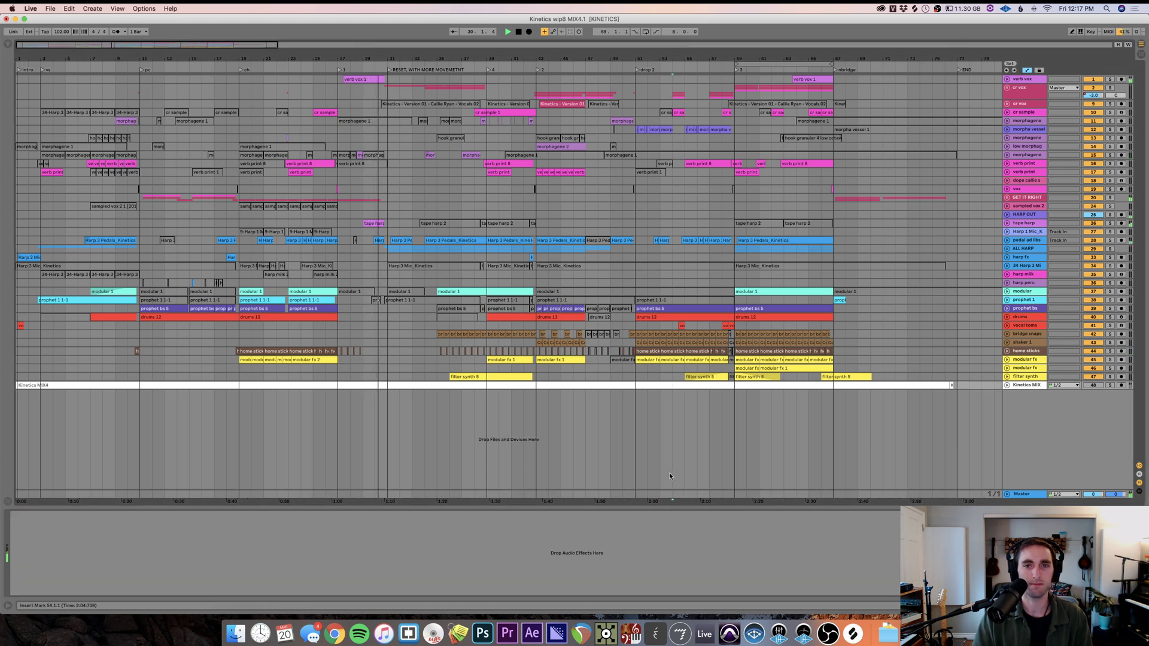
{"action": "key", "text": "shift+Tab"}
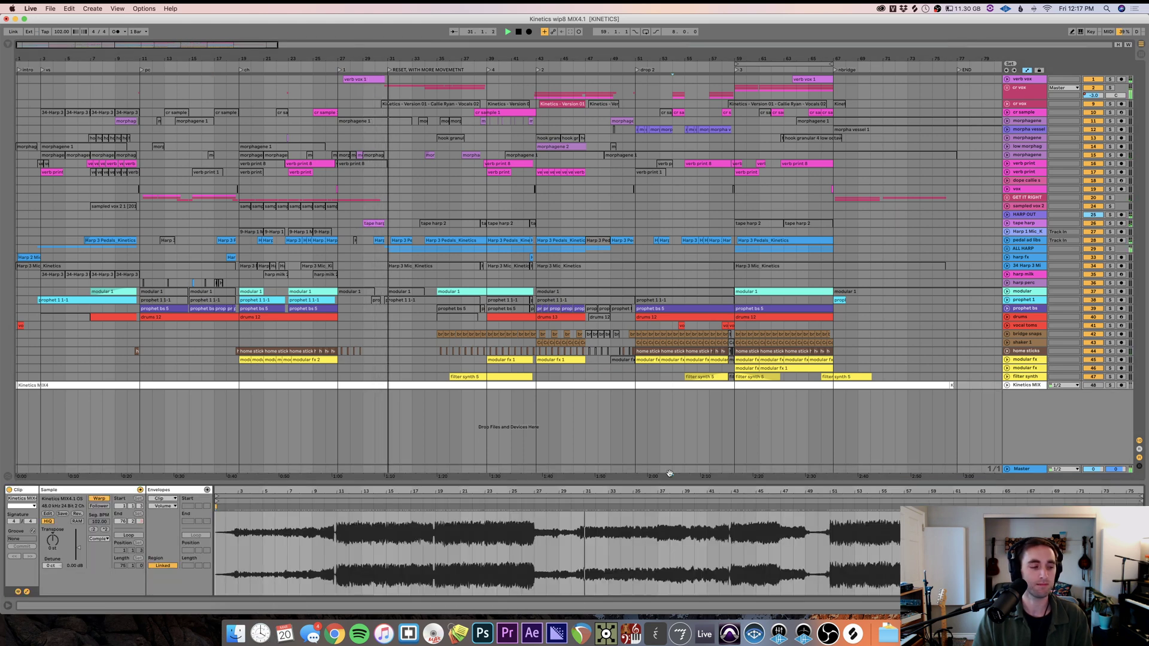
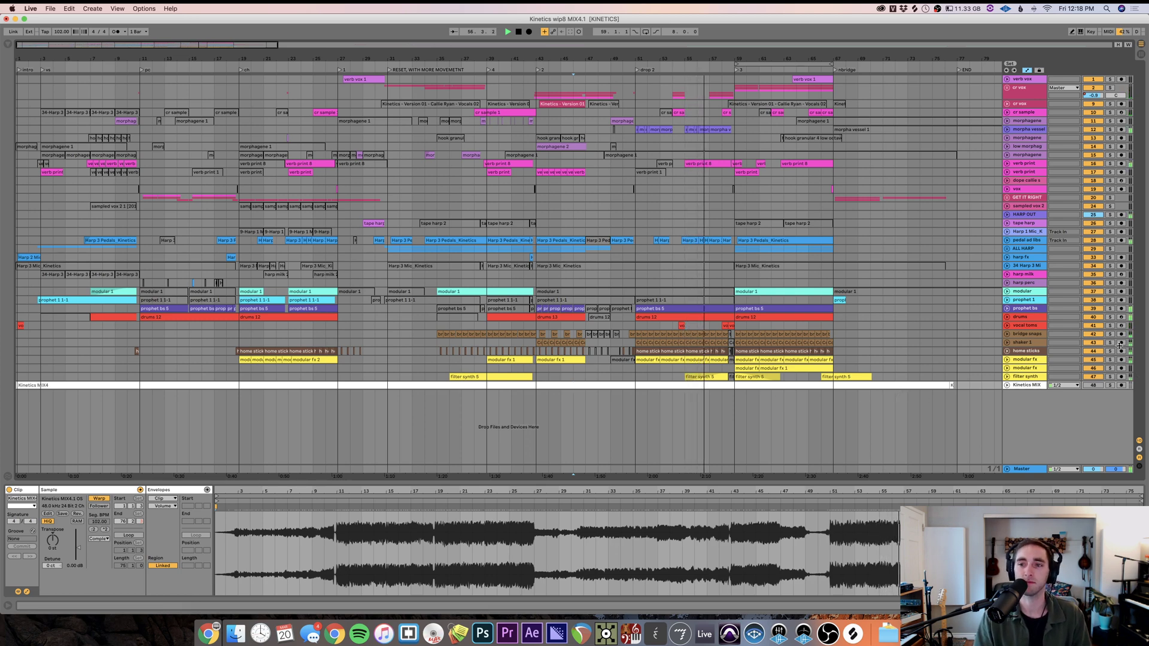
- Unfold the home sticks track and show its effect devices in the detail view
{"action": "left_click", "coordinate": [1024, 353]}
{"action": "key", "text": "shift+Tab"}
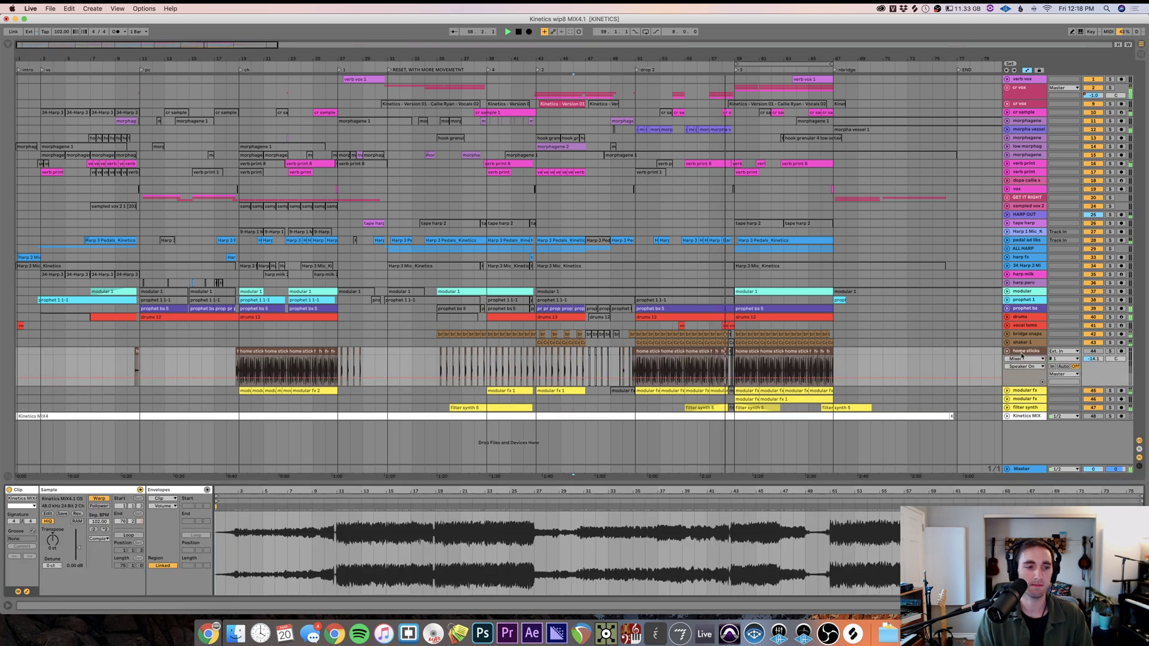
{"action": "key", "text": "shift+Tab"}
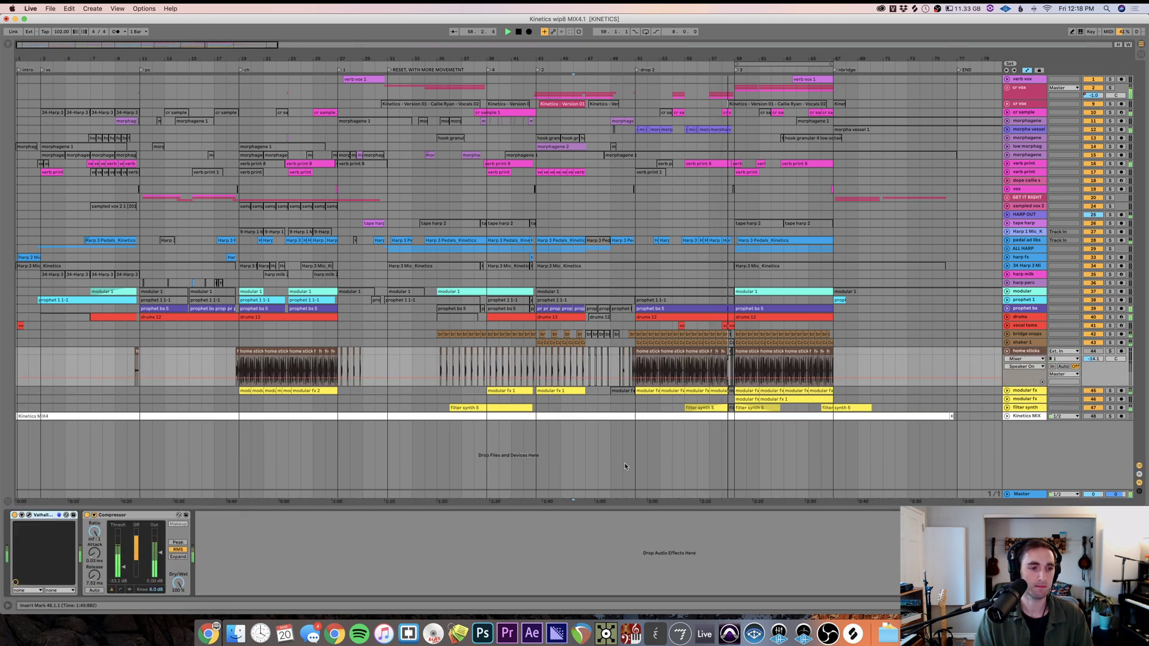
- Examine the ValhallaPlate plug-in and its Mix automation on the home sticks track, close the plug-in window, and fold the track
{"action": "left_click", "coordinate": [26, 516]}
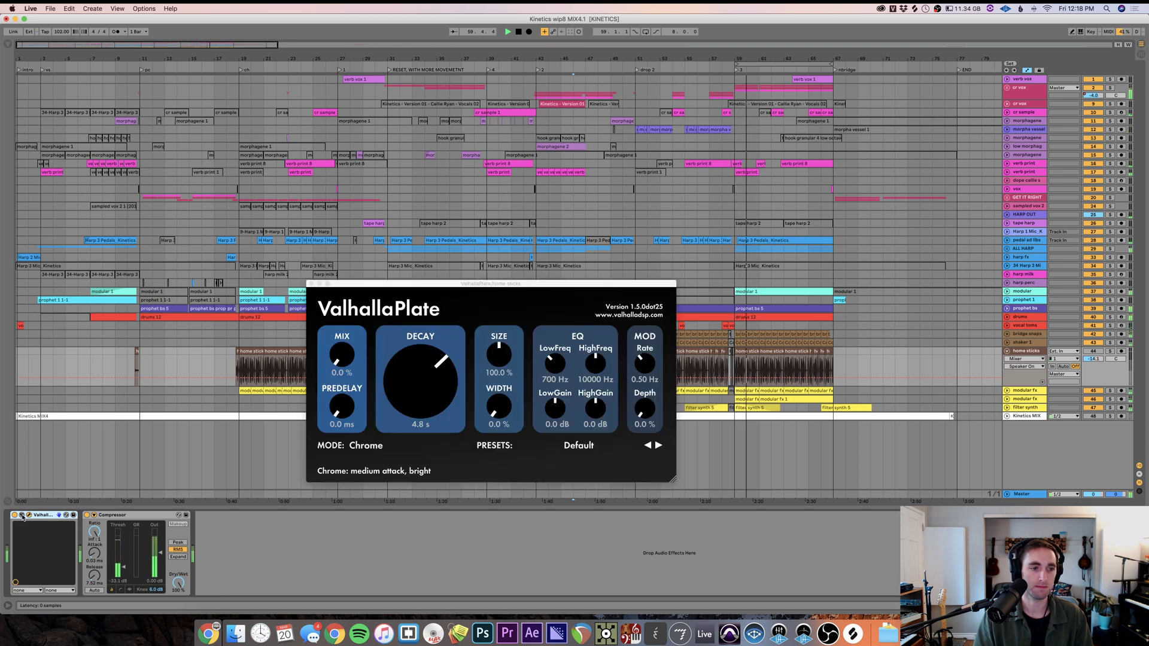
{"action": "left_click", "coordinate": [22, 515]}
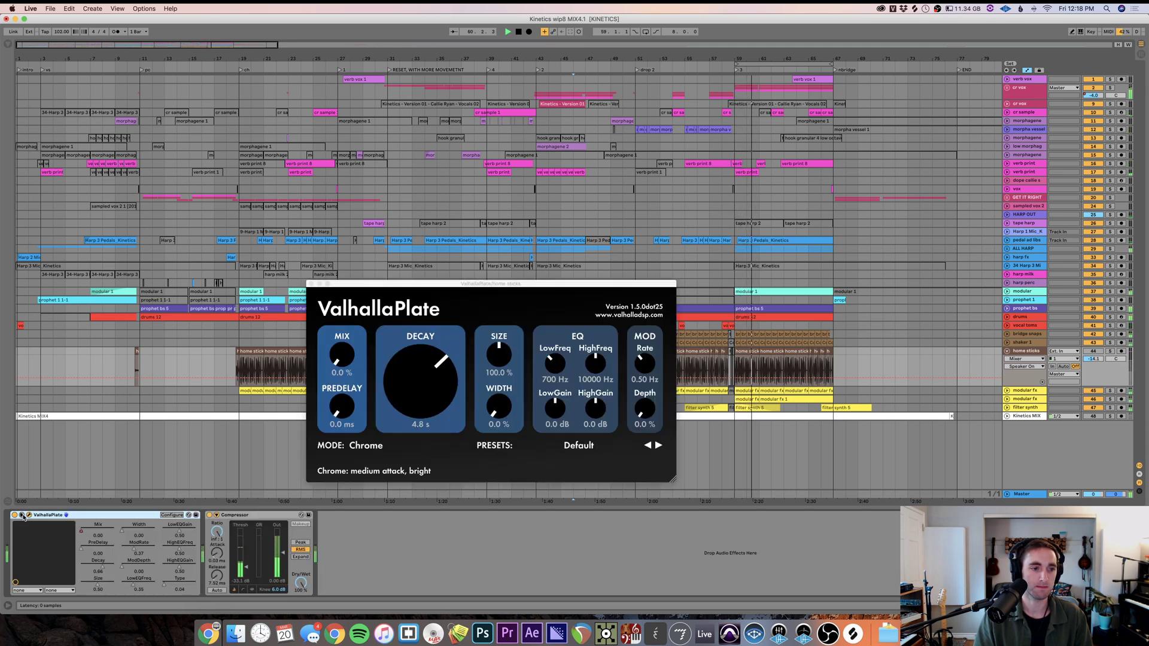
{"action": "left_click", "coordinate": [97, 525]}
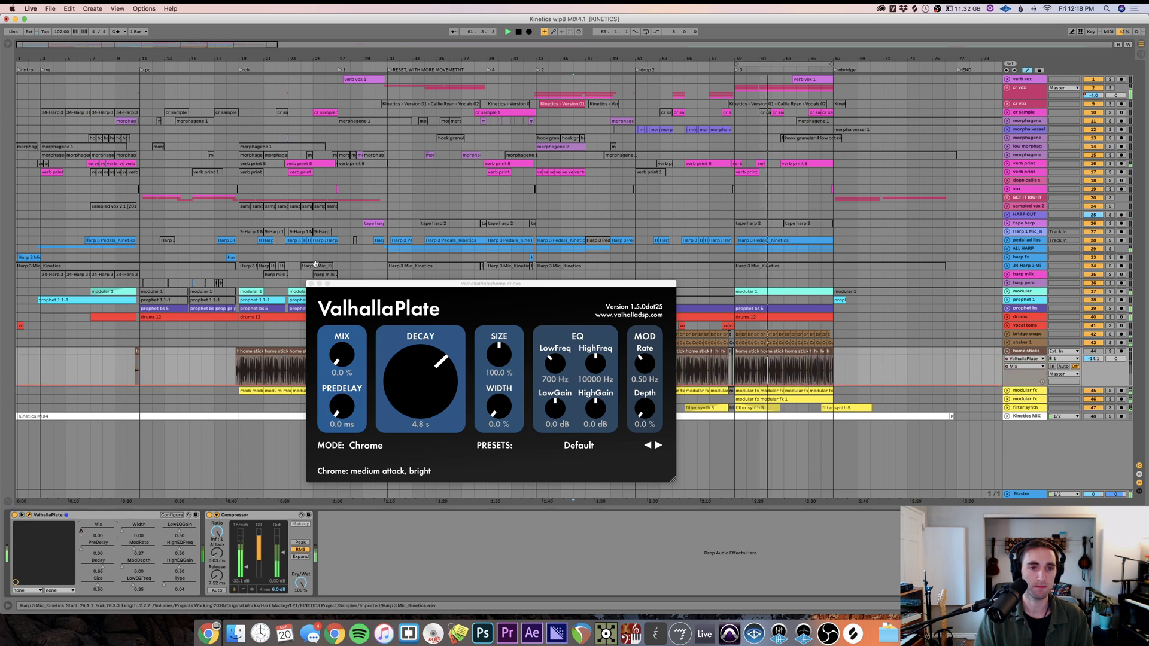
{"action": "left_click", "coordinate": [310, 284]}
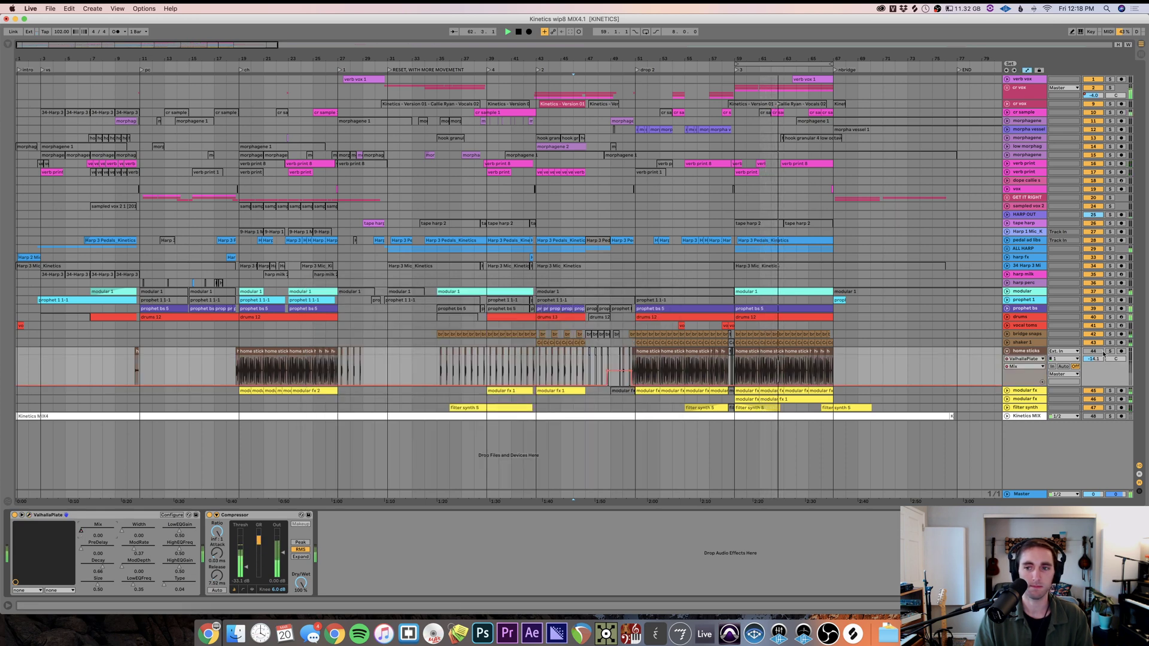
{"action": "left_click", "coordinate": [1007, 351]}
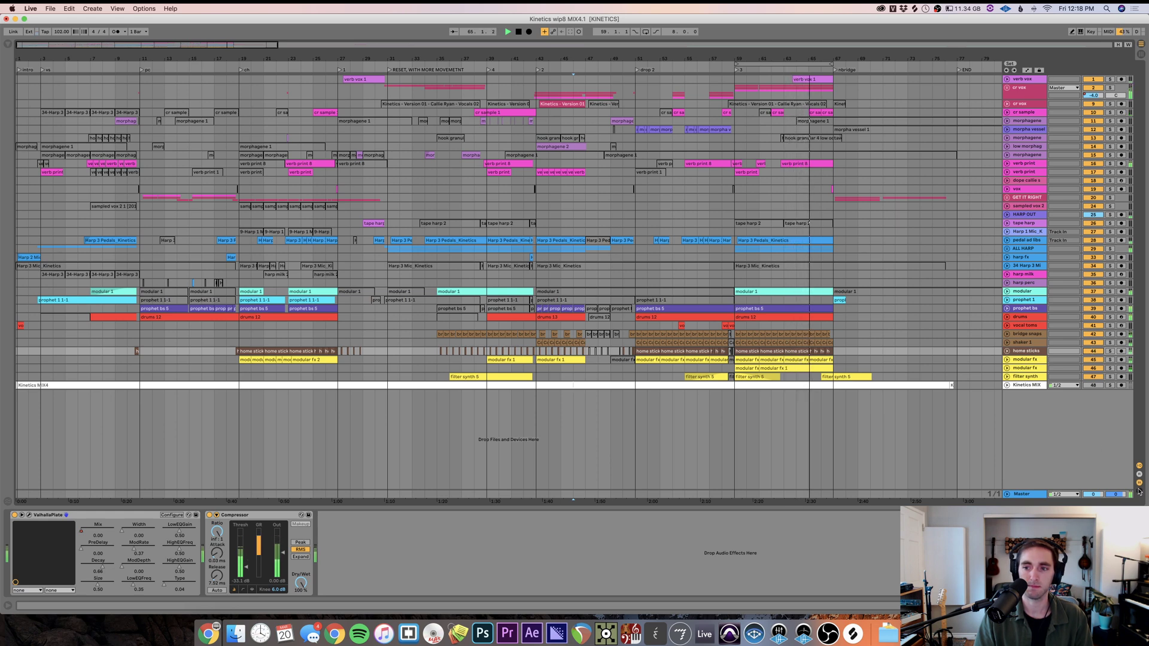
- Show the track delay settings briefly, hide them again, and stop playback
{"action": "left_click", "coordinate": [1139, 491]}
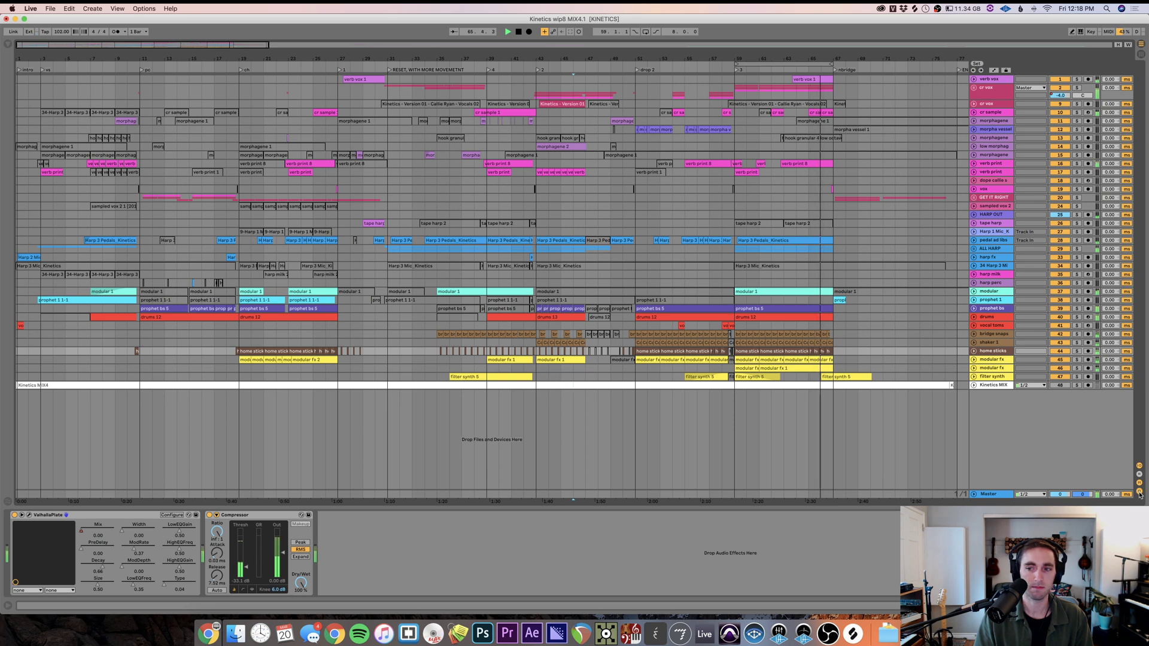
{"action": "left_click", "coordinate": [1140, 492]}
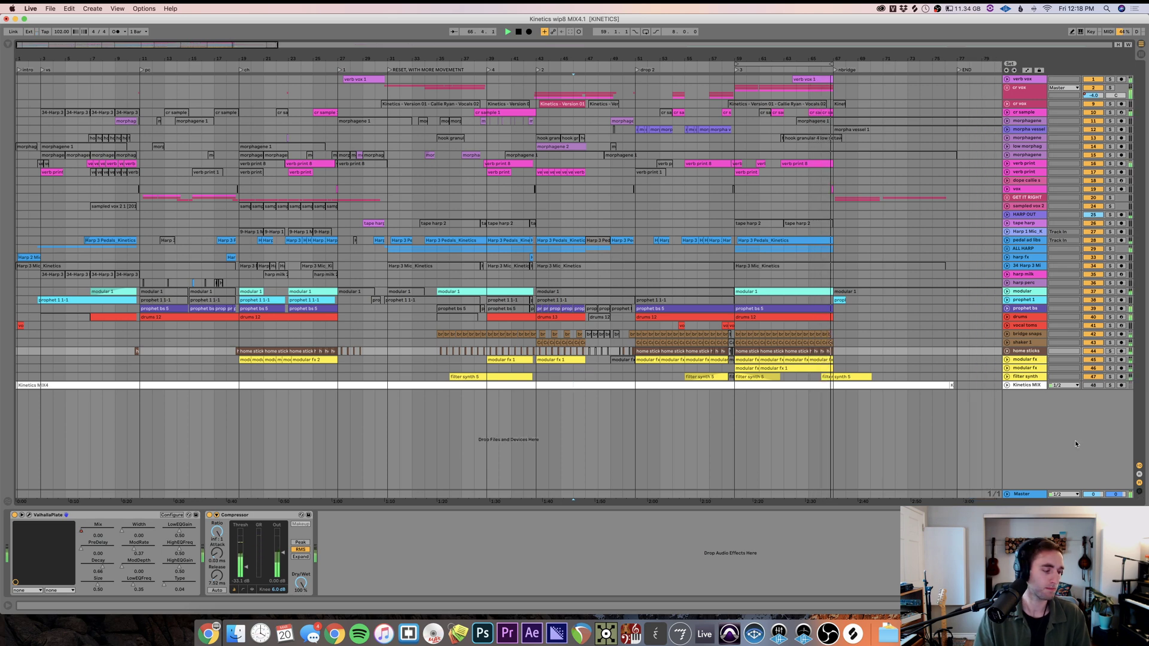
{"action": "key", "text": "space"}
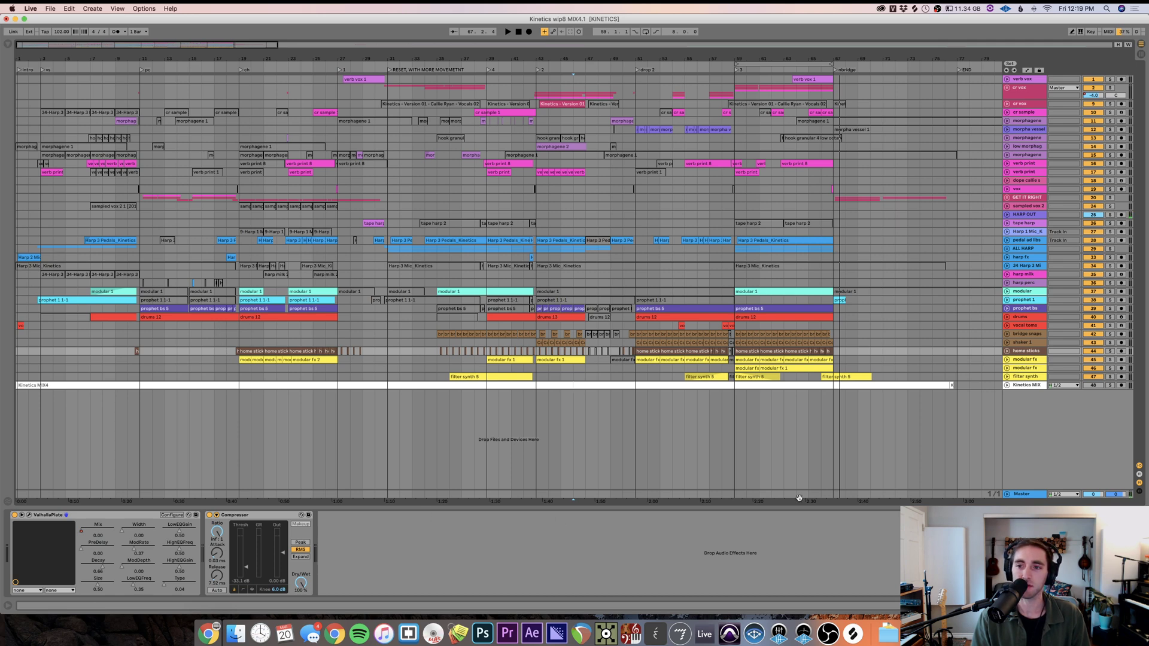
- Examine the master track's effect devices and the unfolded Kinetics MIX waveform, and fold the Kinetics MIX track again
{"action": "left_click", "coordinate": [1032, 496]}
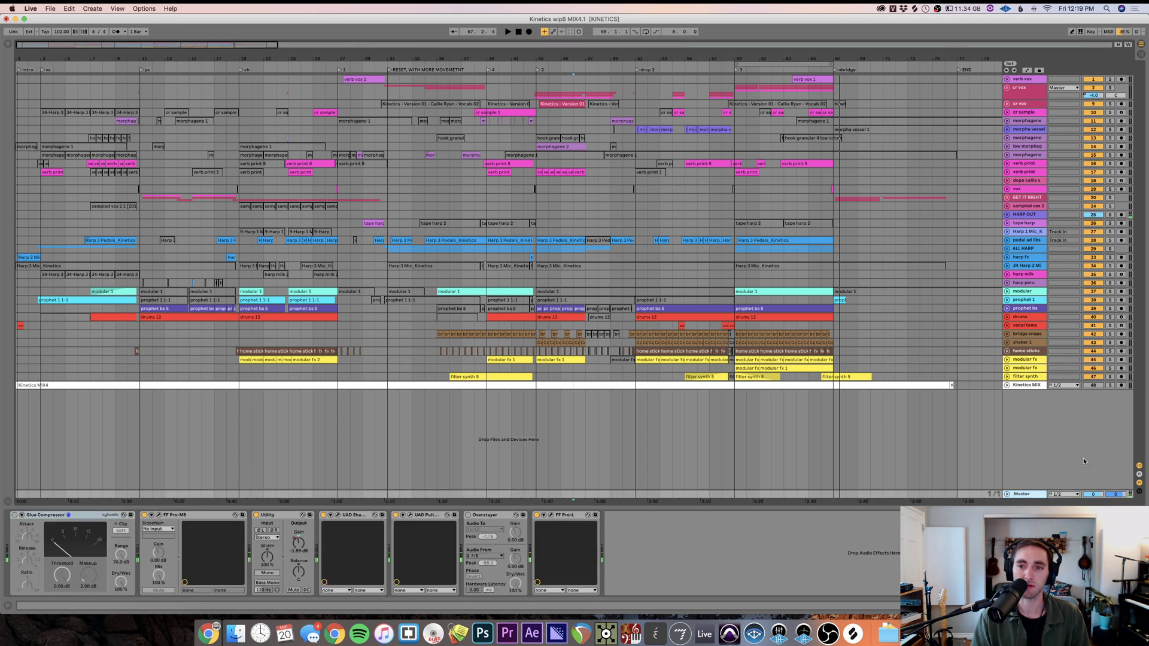
{"action": "left_click", "coordinate": [1007, 385]}
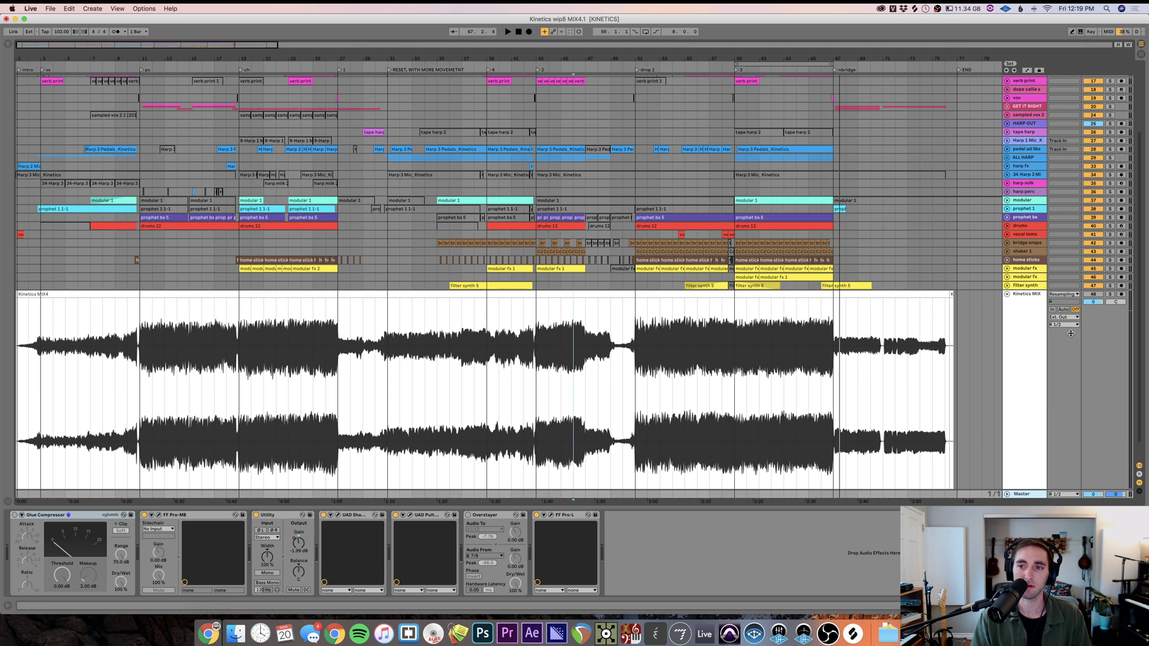
{"action": "left_click", "coordinate": [1012, 311]}
{"action": "scroll", "coordinate": [1012, 308], "scroll_direction": "up", "scroll_amount": 5}
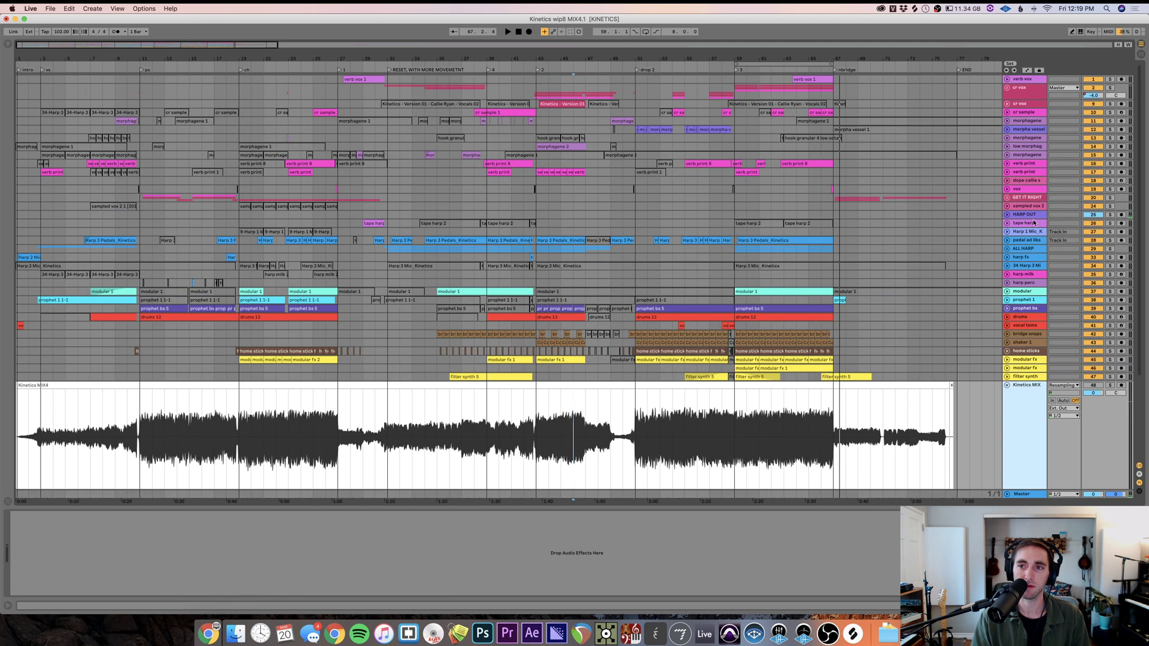
{"action": "left_click", "coordinate": [1090, 217]}
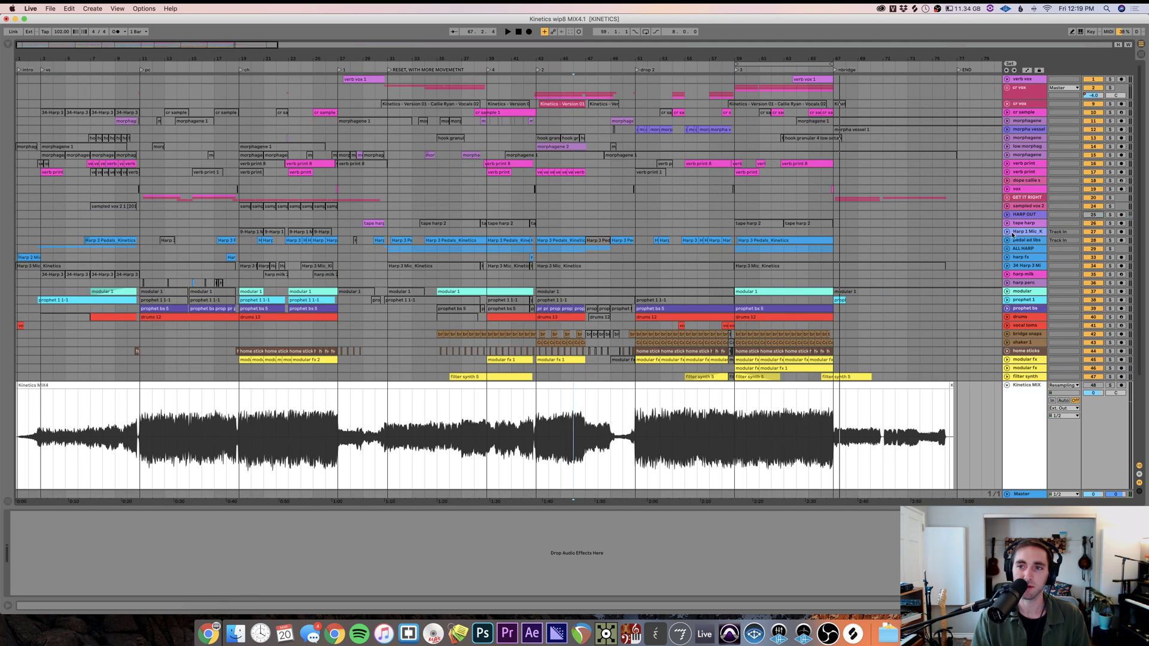
{"action": "left_click", "coordinate": [1008, 385]}
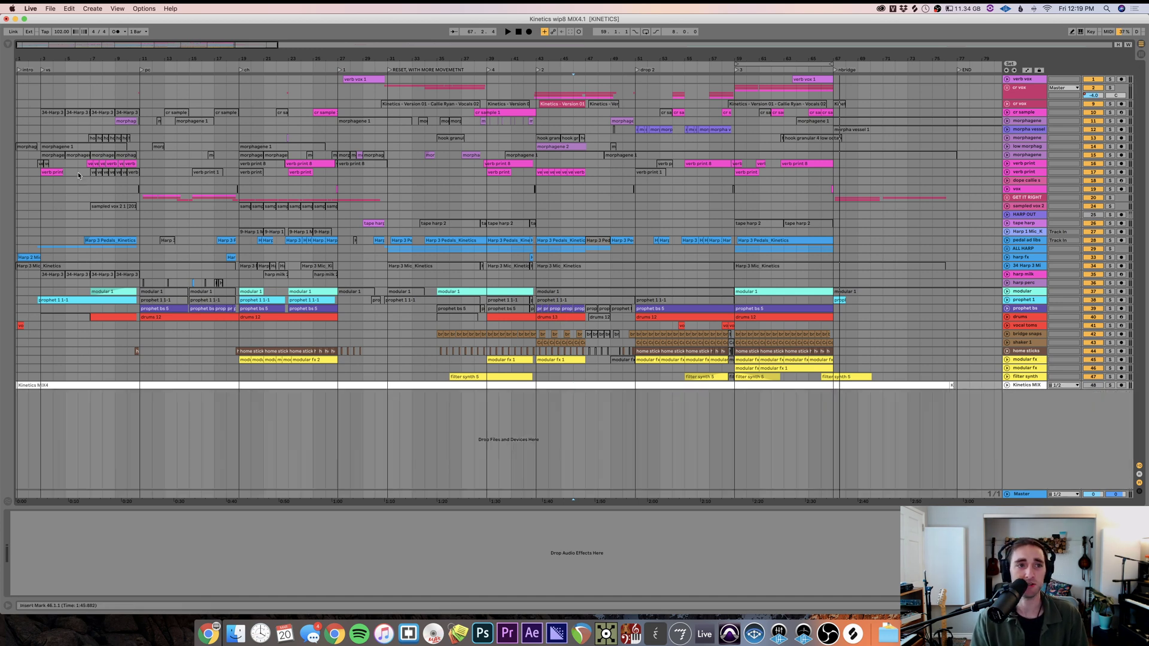
- Select all tracks from prophet bs through filter synth and unfold them together
{"action": "left_click", "coordinate": [575, 319]}
{"action": "left_click", "coordinate": [41, 323]}
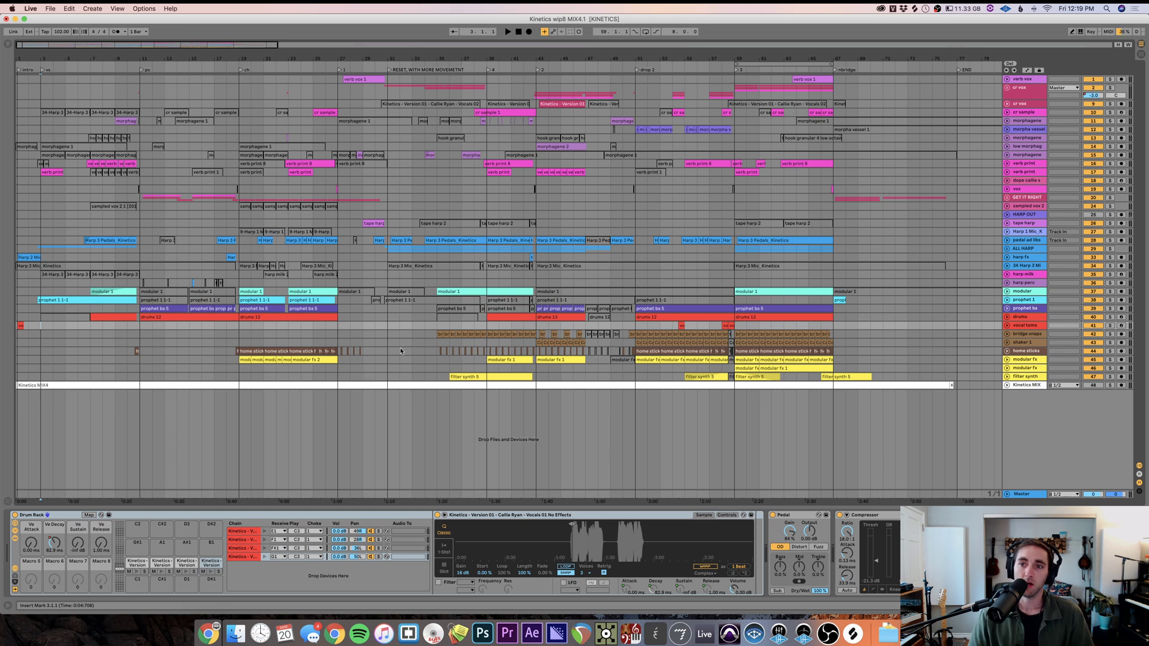
{"action": "left_click", "coordinate": [1021, 378]}
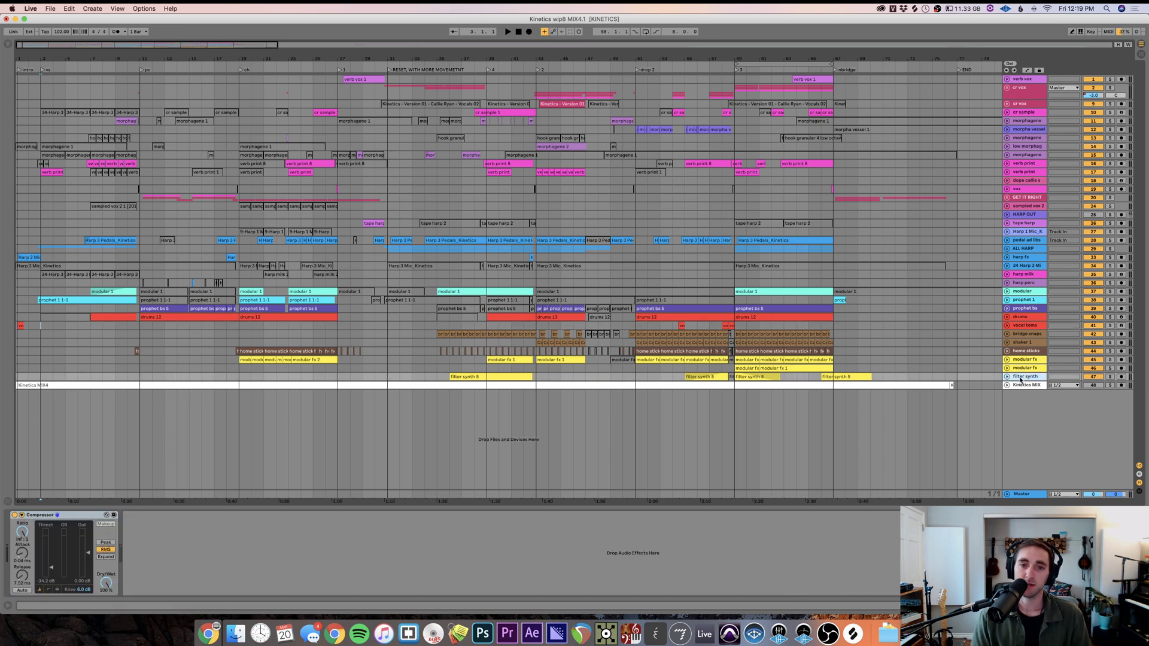
{"action": "left_click", "coordinate": [1017, 309], "text": "shift"}
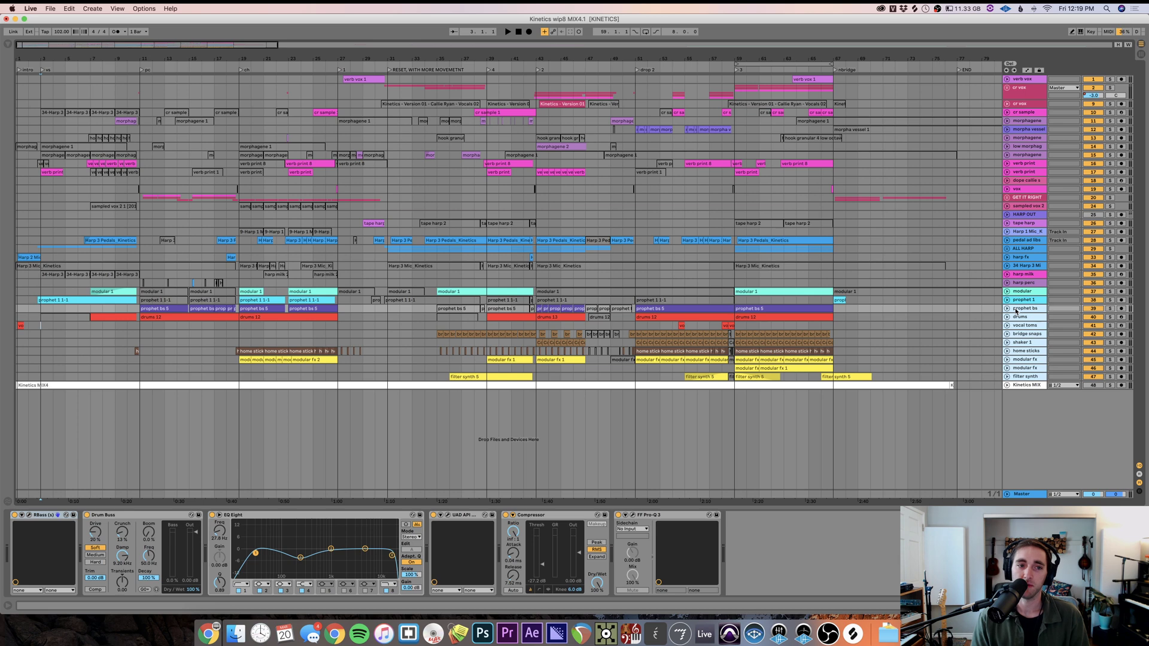
{"action": "left_click", "coordinate": [131, 329]}
{"action": "left_click", "coordinate": [1023, 352]}
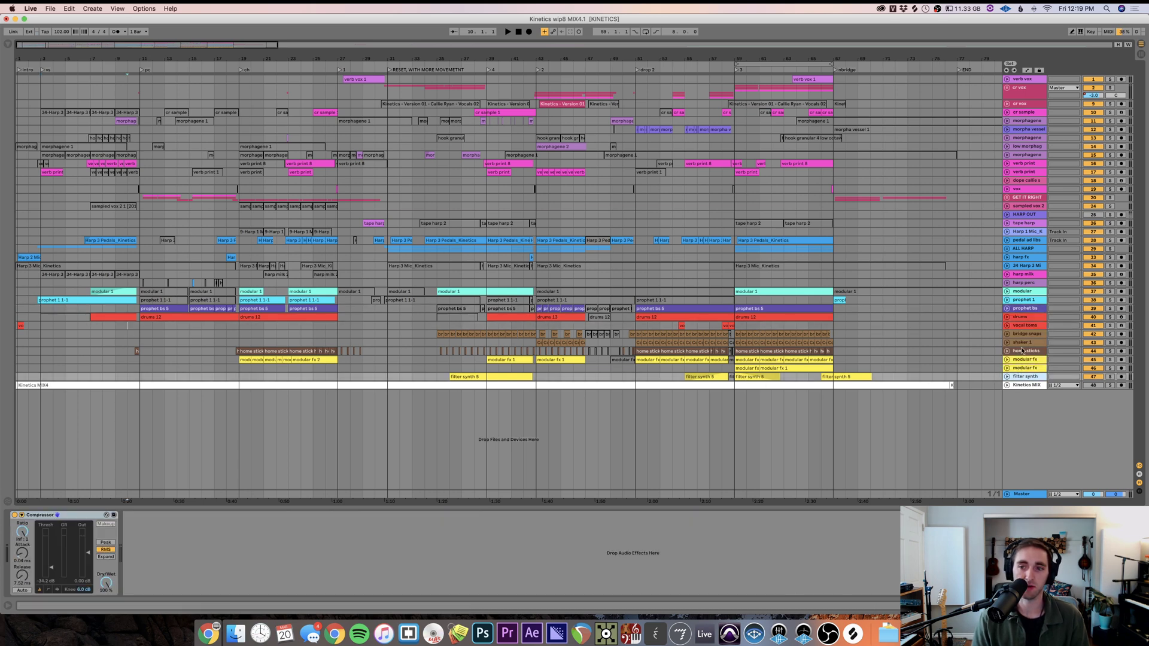
{"action": "left_click", "coordinate": [1019, 317]}
{"action": "key", "text": "alt+u"}
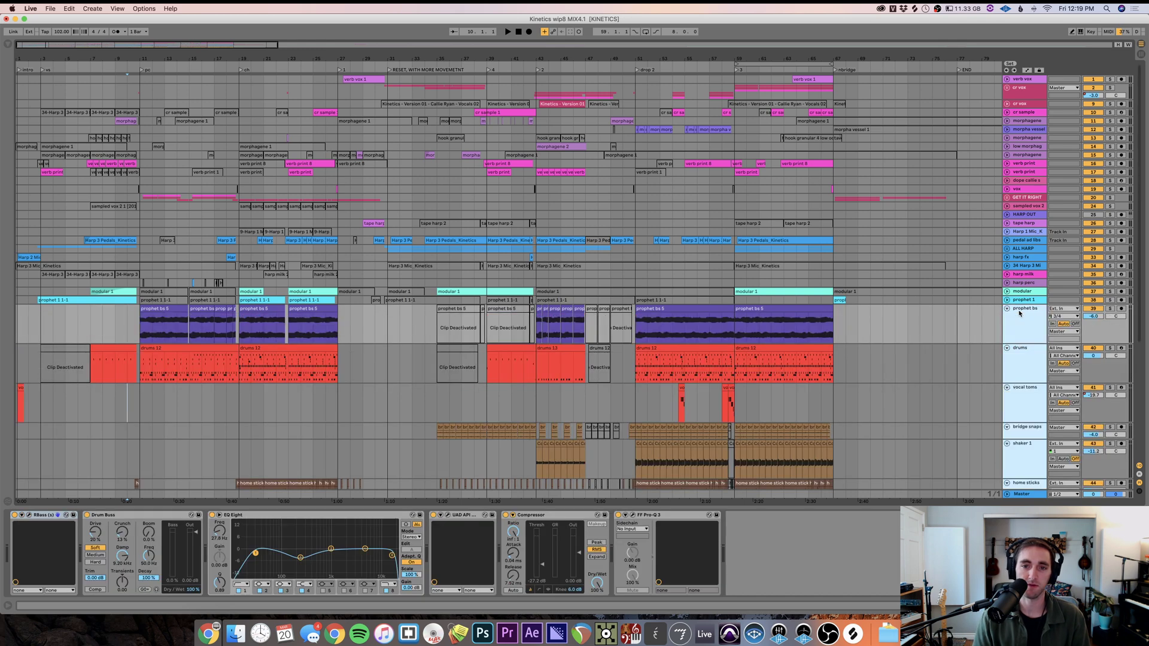
- Reduce the heights of the shaker 1 and home sticks tracks and select the upper modular fx track
{"action": "scroll", "coordinate": [903, 297], "scroll_direction": "down", "scroll_amount": 6}
{"action": "left_click", "coordinate": [966, 307]}
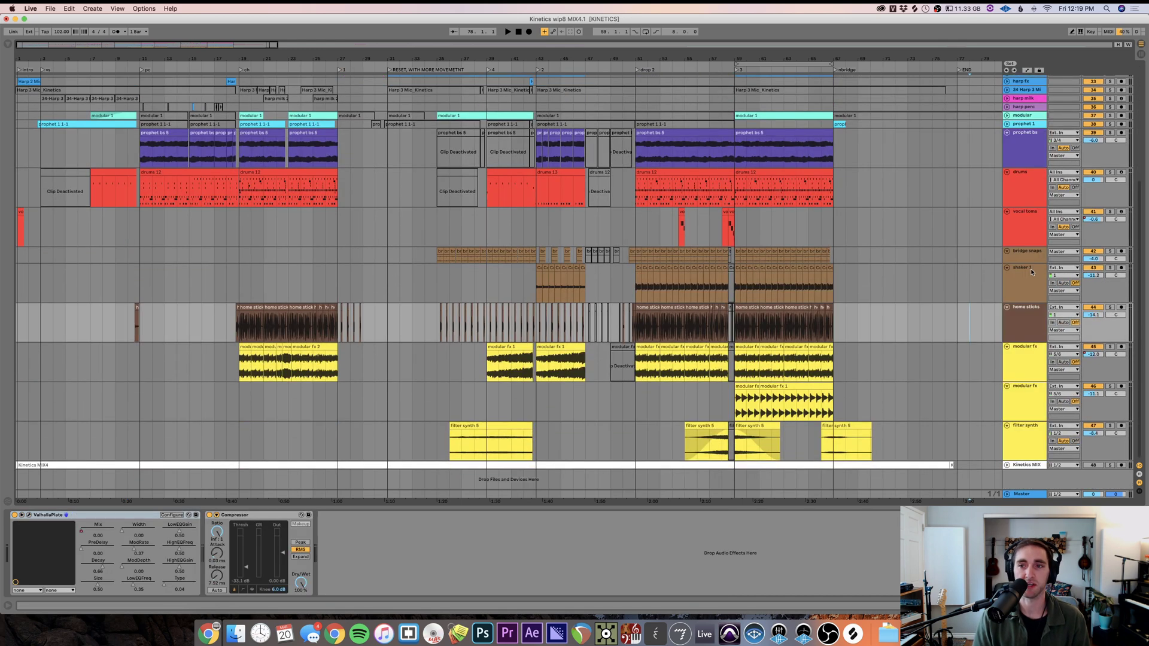
{"action": "left_click_drag", "start_coordinate": [1030, 262], "coordinate": [1031, 302]}
{"action": "left_click_drag", "start_coordinate": [1029, 342], "coordinate": [1027, 324]}
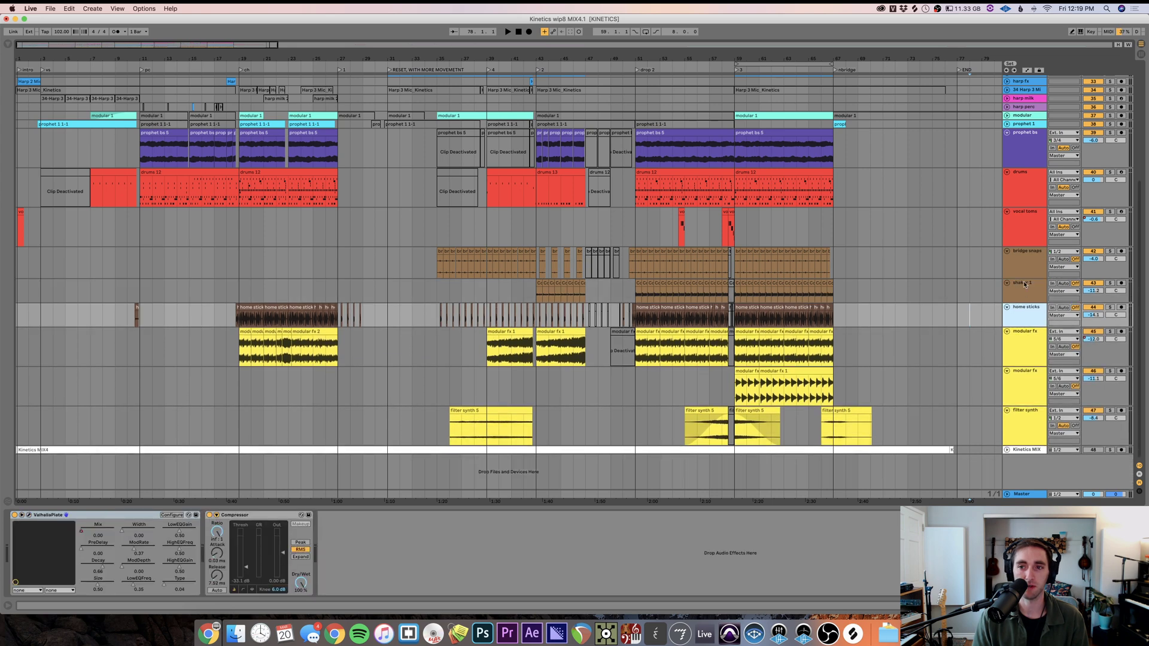
{"action": "left_click_drag", "start_coordinate": [1023, 280], "coordinate": [1024, 264]}
{"action": "left_click", "coordinate": [1029, 317]}
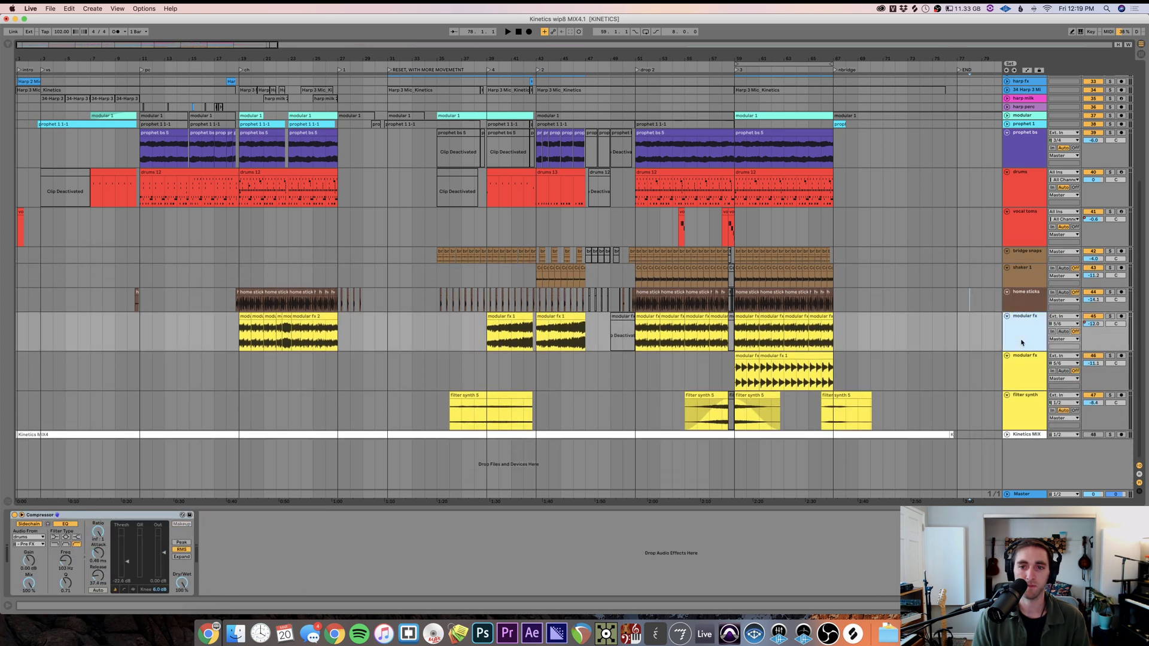
- Place the insert marker at 50.4.1 in home sticks, shorten the vocal toms track, heighten bridge snaps, and select the upper modular fx track
{"action": "left_click", "coordinate": [632, 296]}
{"action": "scroll", "coordinate": [632, 296], "scroll_direction": "up", "scroll_amount": 5}
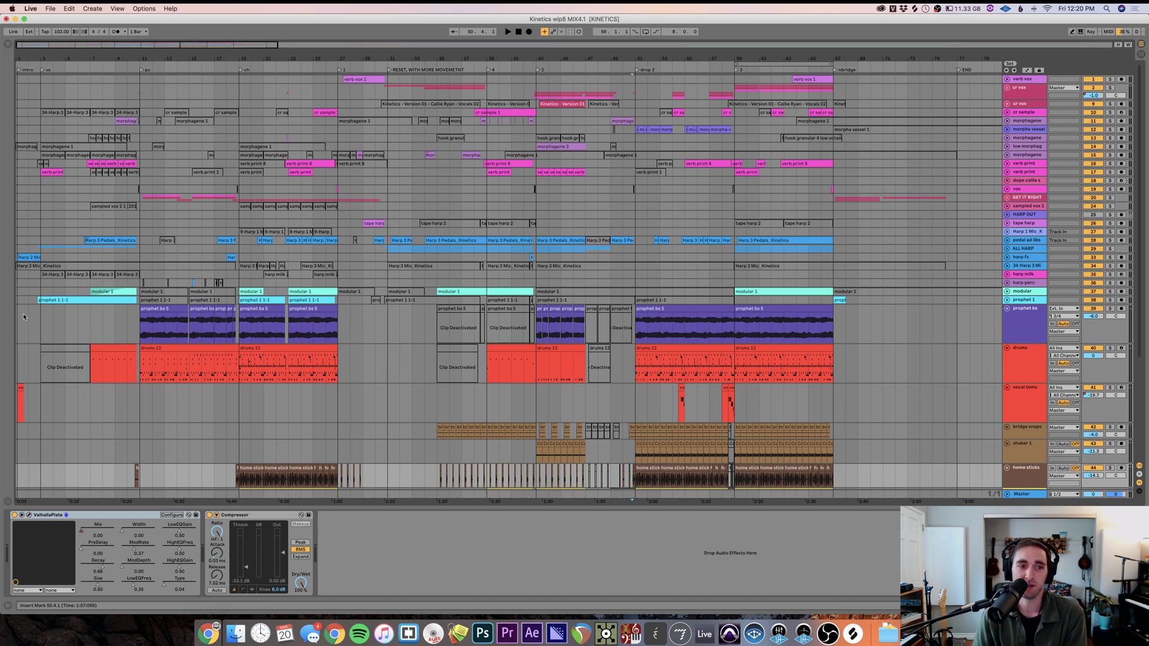
{"action": "scroll", "coordinate": [133, 407], "scroll_direction": "down", "scroll_amount": 5}
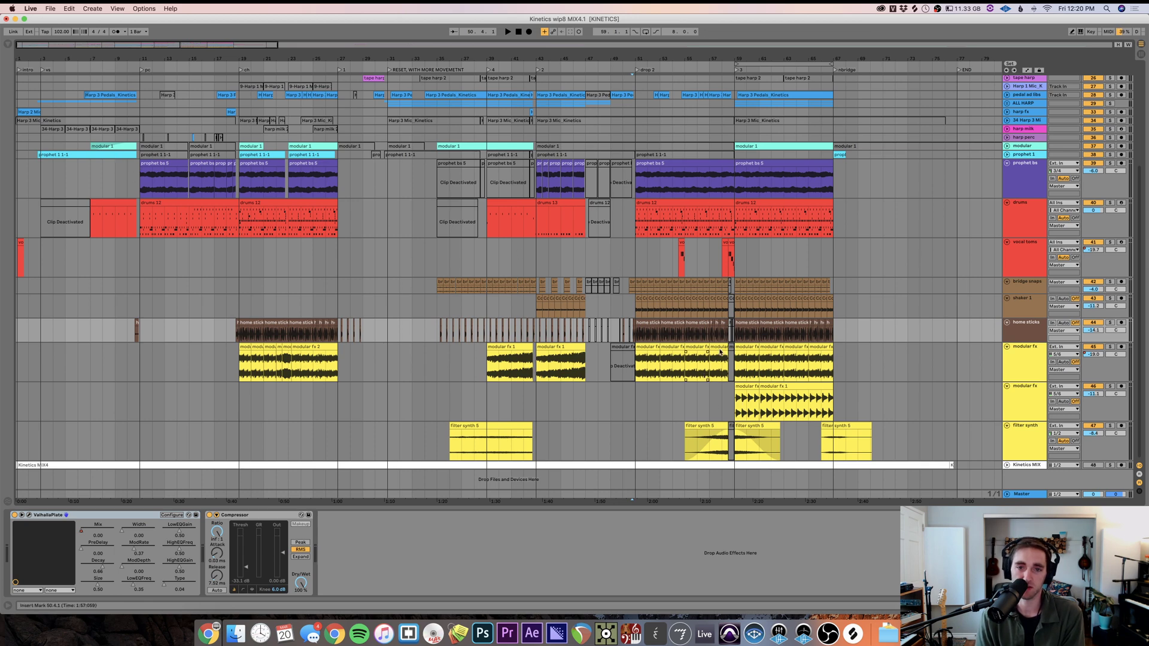
{"action": "mouse_move", "coordinate": [1018, 293]}
{"action": "left_mouse_down"}
{"action": "mouse_move", "coordinate": [1023, 302]}
{"action": "mouse_move", "coordinate": [1026, 262]}
{"action": "mouse_move", "coordinate": [1021, 287]}
{"action": "left_mouse_up"}
{"action": "left_click", "coordinate": [1021, 360]}
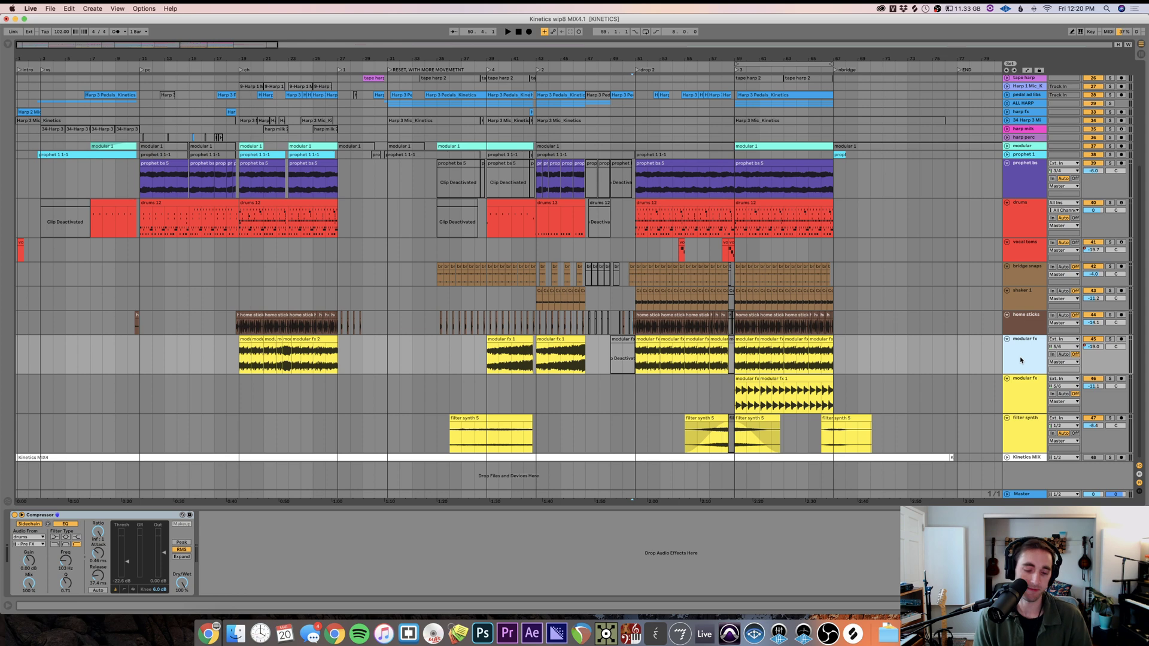
- Extend the selection from the upper modular fx track through filter synth and reduce the three tracks' heights together
{"action": "left_click", "coordinate": [1026, 419]}
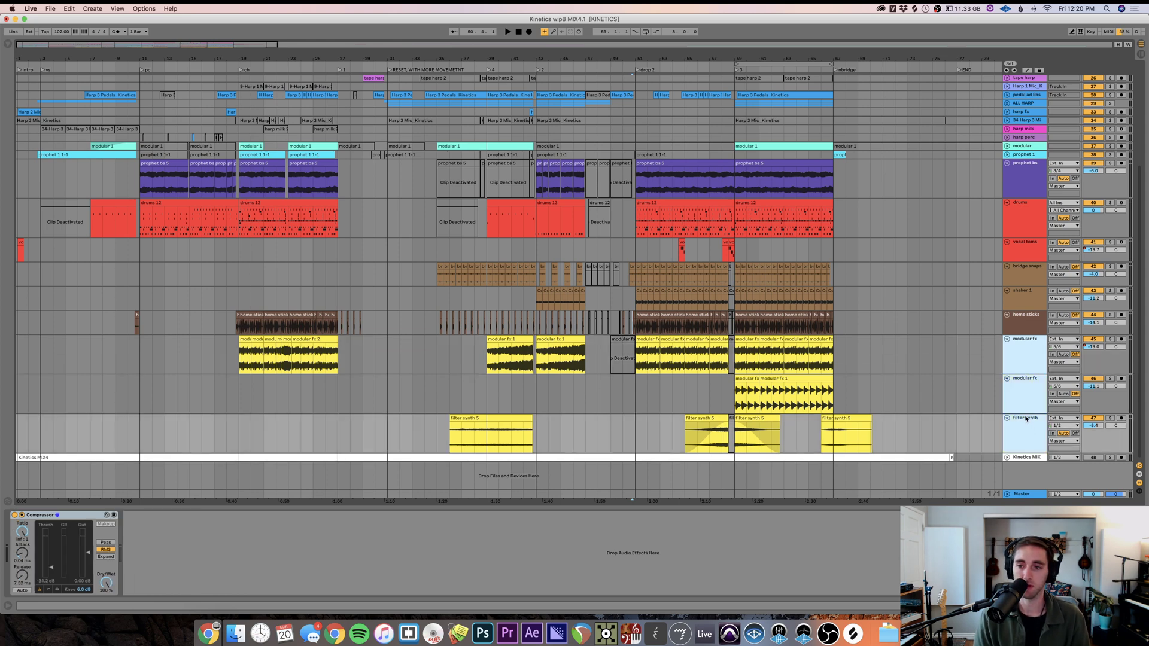
{"action": "left_click_drag", "start_coordinate": [1026, 413], "coordinate": [1020, 355]}
{"action": "scroll", "coordinate": [1019, 355], "scroll_direction": "up", "scroll_amount": 4}
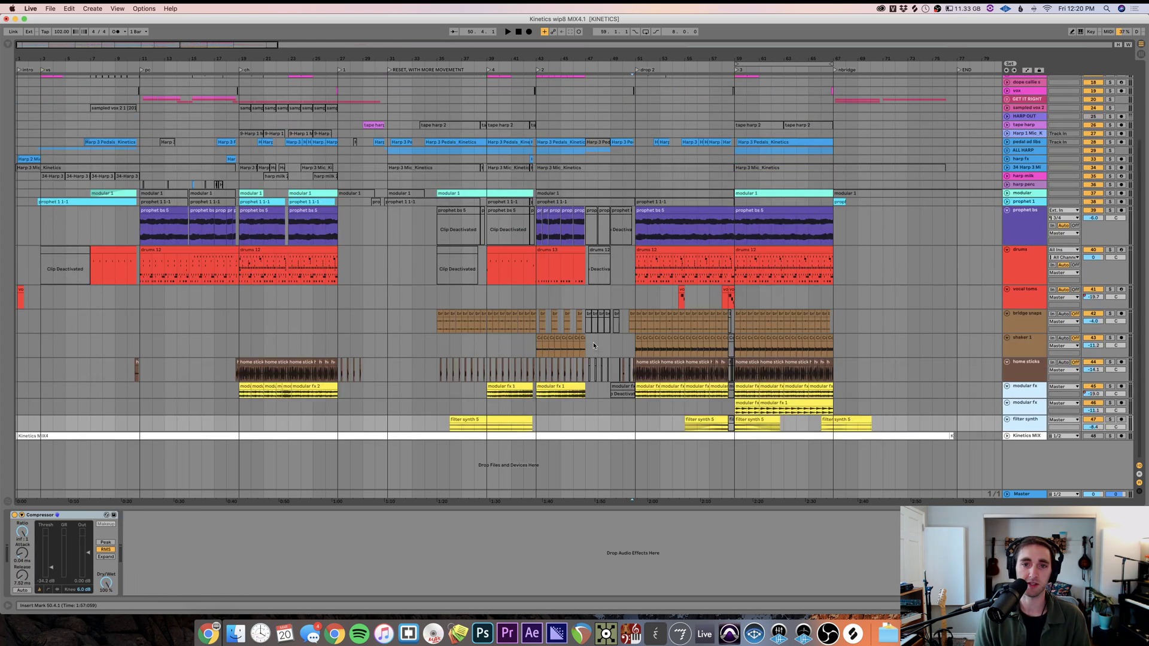
- Select the vocal toms track, then reduce the height of the drums track
{"action": "left_click", "coordinate": [1022, 332]}
{"action": "left_click", "coordinate": [1021, 346]}
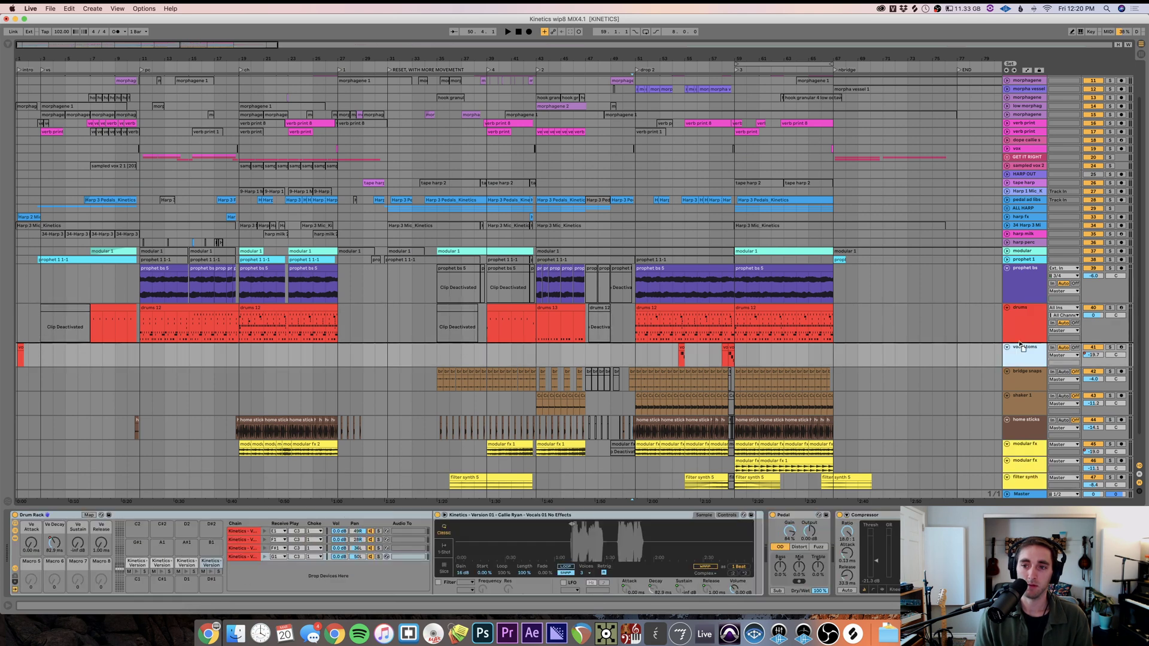
{"action": "left_click_drag", "start_coordinate": [1020, 343], "coordinate": [1021, 335]}
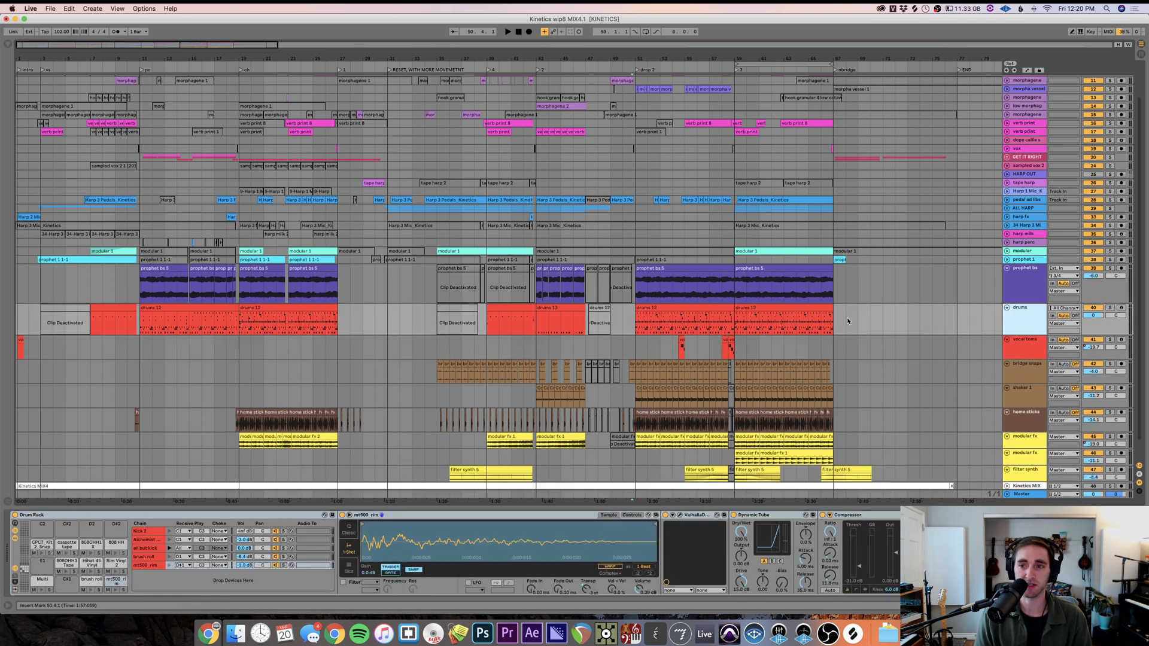
{"action": "left_click_drag", "start_coordinate": [1036, 331], "coordinate": [1035, 330]}
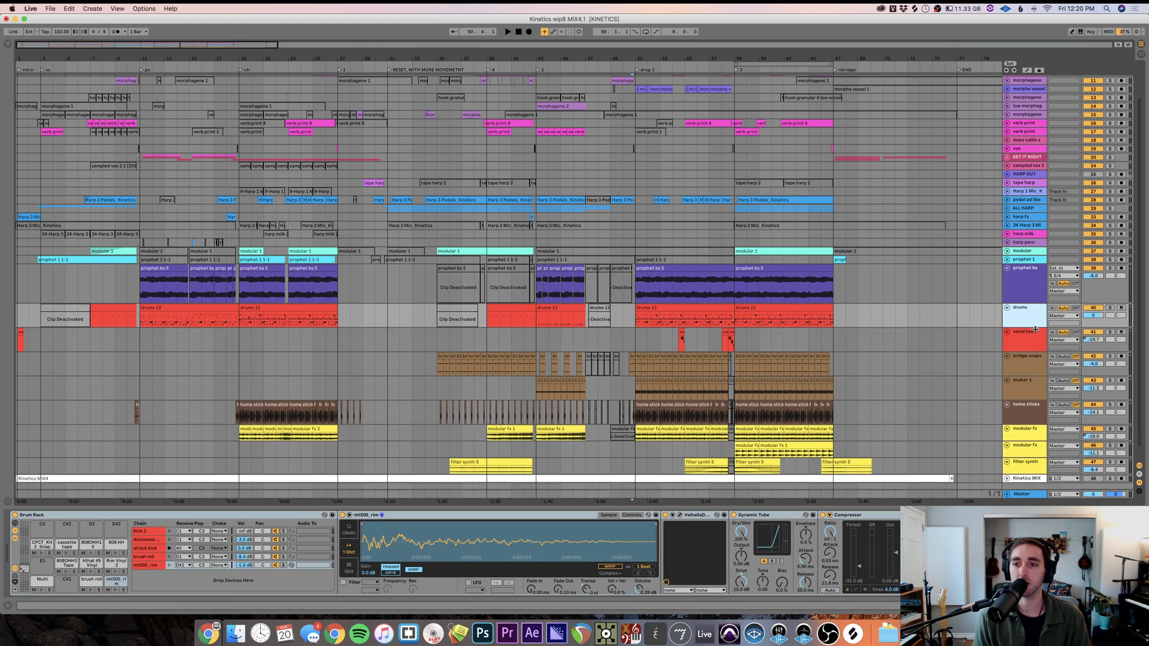
- Select all tracks from HARP OUT through the 34 Harp 3 Mic track and unfold them together
{"action": "scroll", "coordinate": [49, 179], "scroll_direction": "up", "scroll_amount": 3}
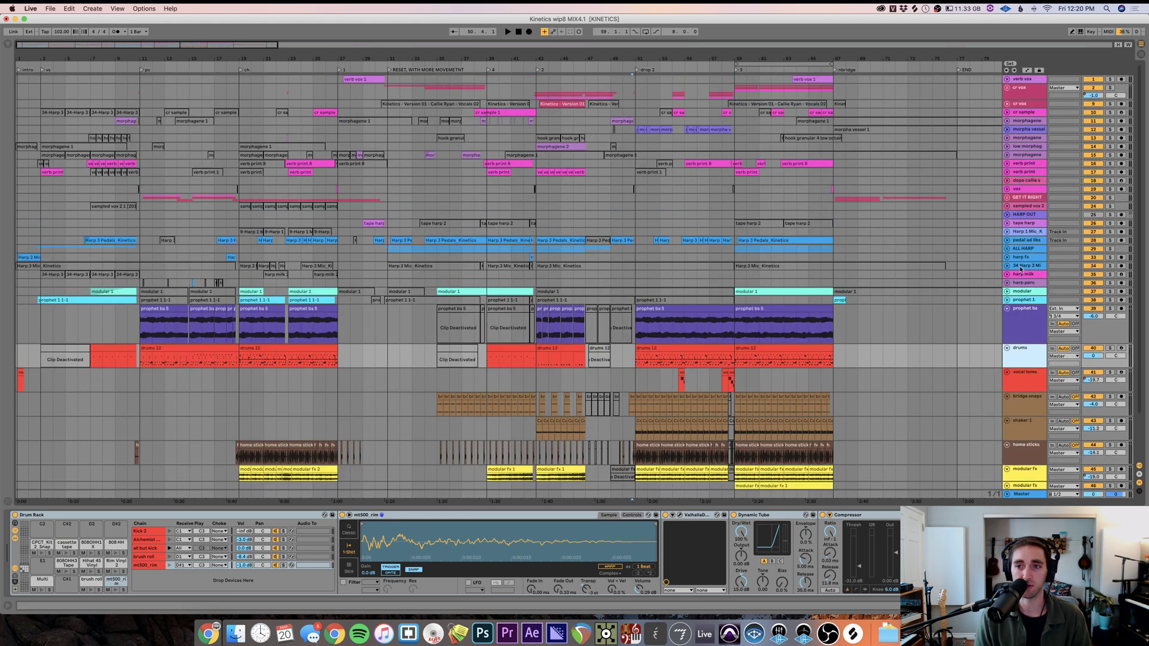
{"action": "left_click", "coordinate": [1024, 240]}
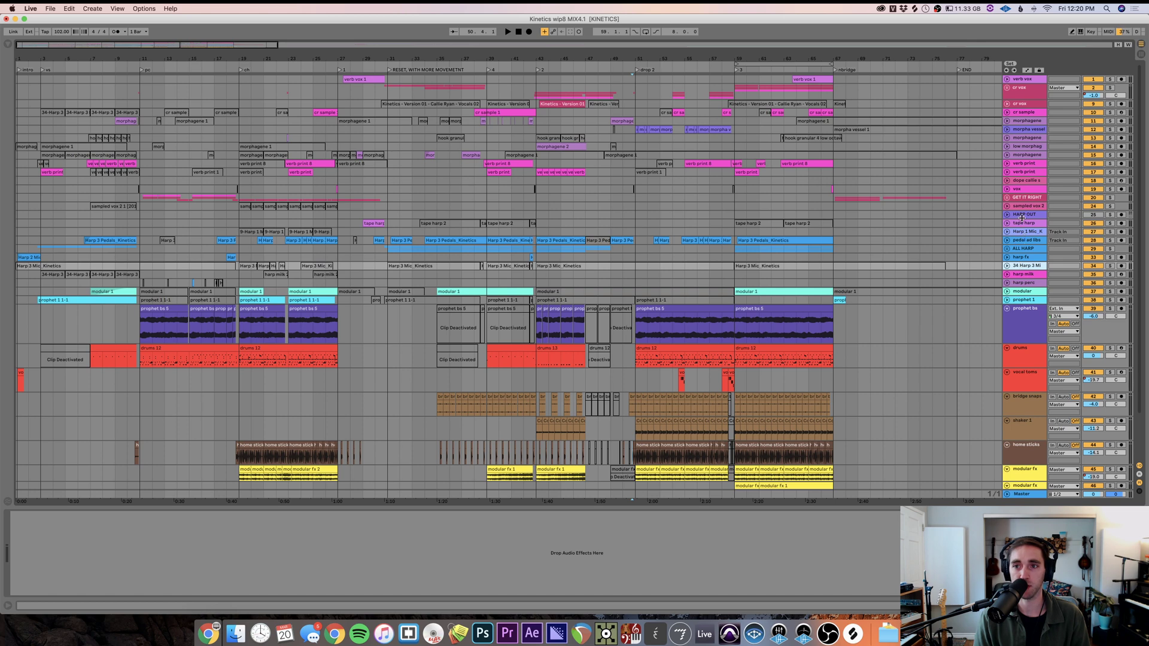
{"action": "left_click", "coordinate": [1023, 214]}
{"action": "key", "text": "u"}
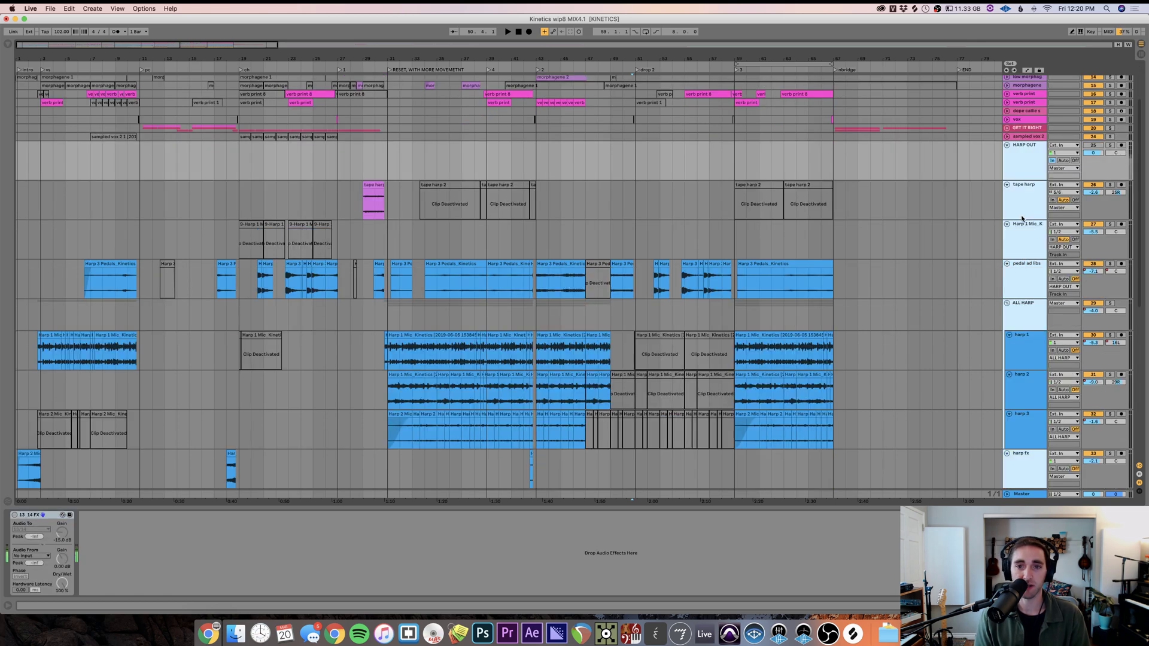
- Select only the empty HARP OUT track and delete it
{"action": "scroll", "coordinate": [888, 310], "scroll_direction": "up", "scroll_amount": 3}
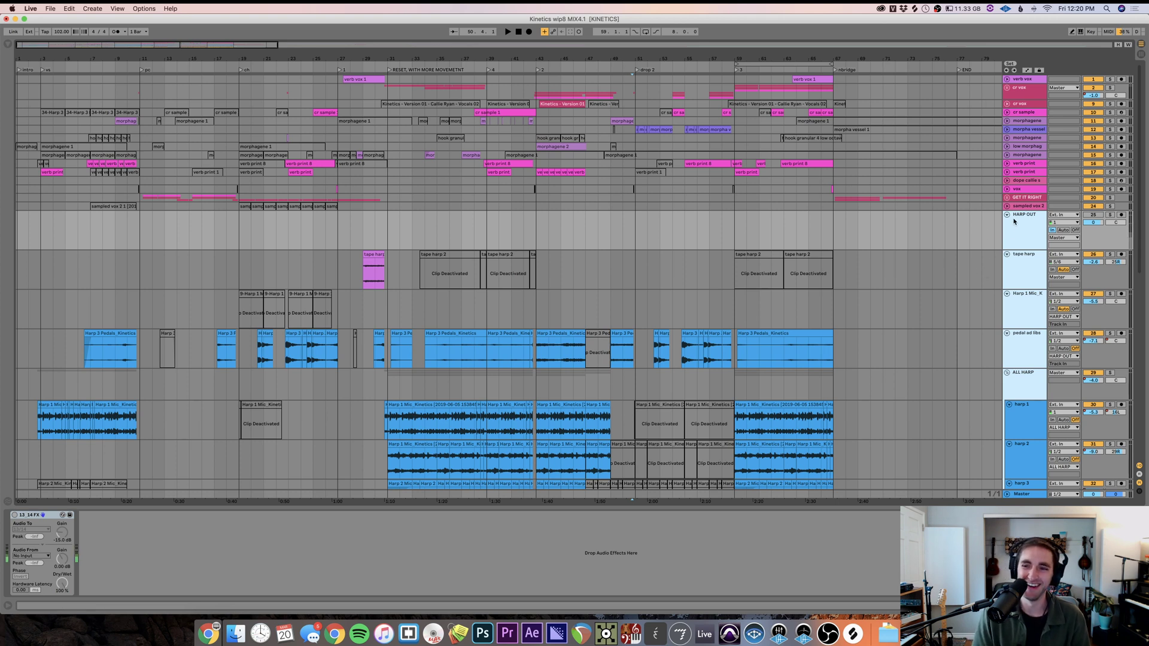
{"action": "left_click", "coordinate": [1031, 230]}
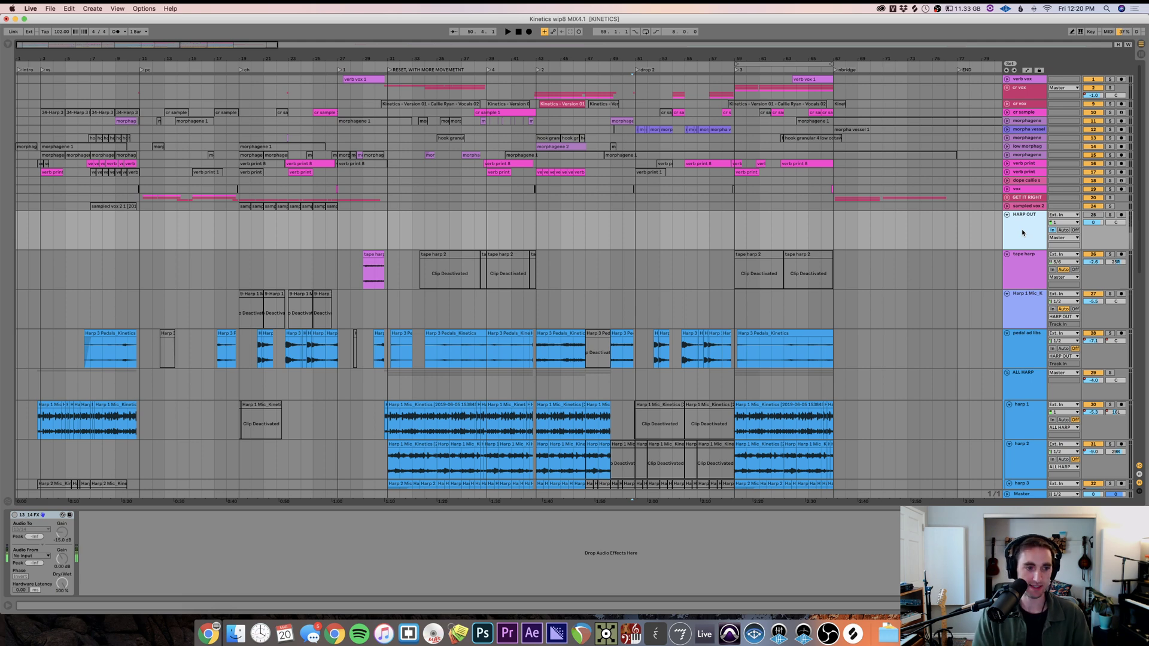
{"action": "key", "text": "Delete"}
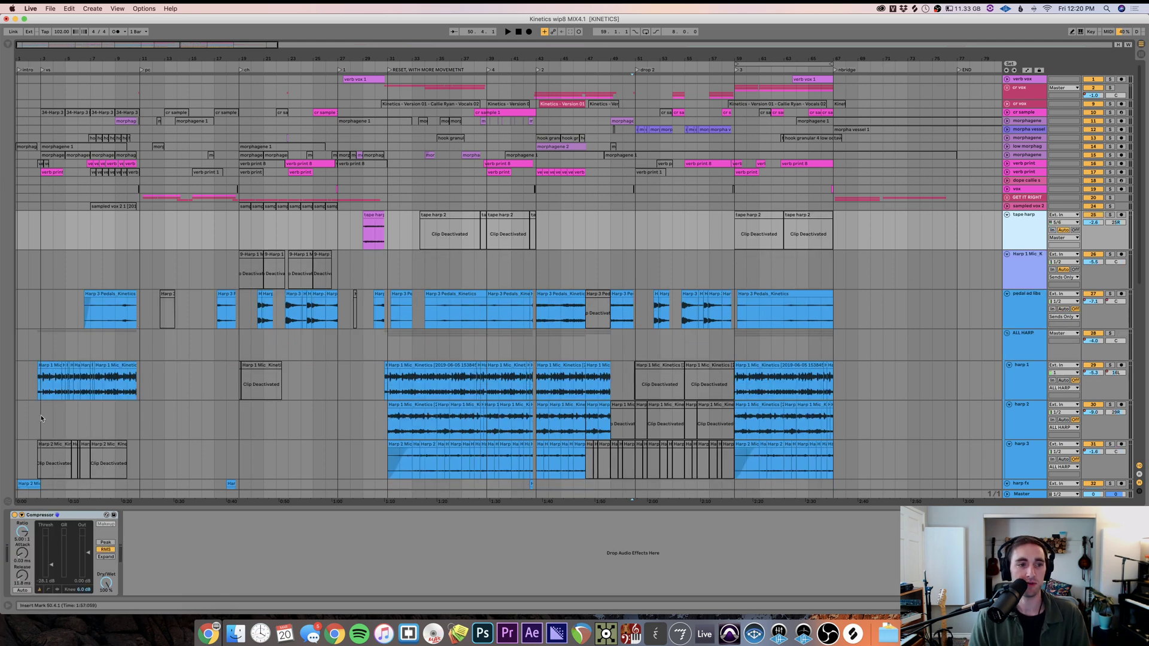
- Unfold and heighten the prophet 1 track and play it soloed from 2.4.1
{"action": "left_click", "coordinate": [35, 382]}
{"action": "scroll", "coordinate": [35, 382], "scroll_direction": "up", "scroll_amount": 10}
{"action": "scroll", "coordinate": [99, 358], "scroll_direction": "down", "scroll_amount": 5}
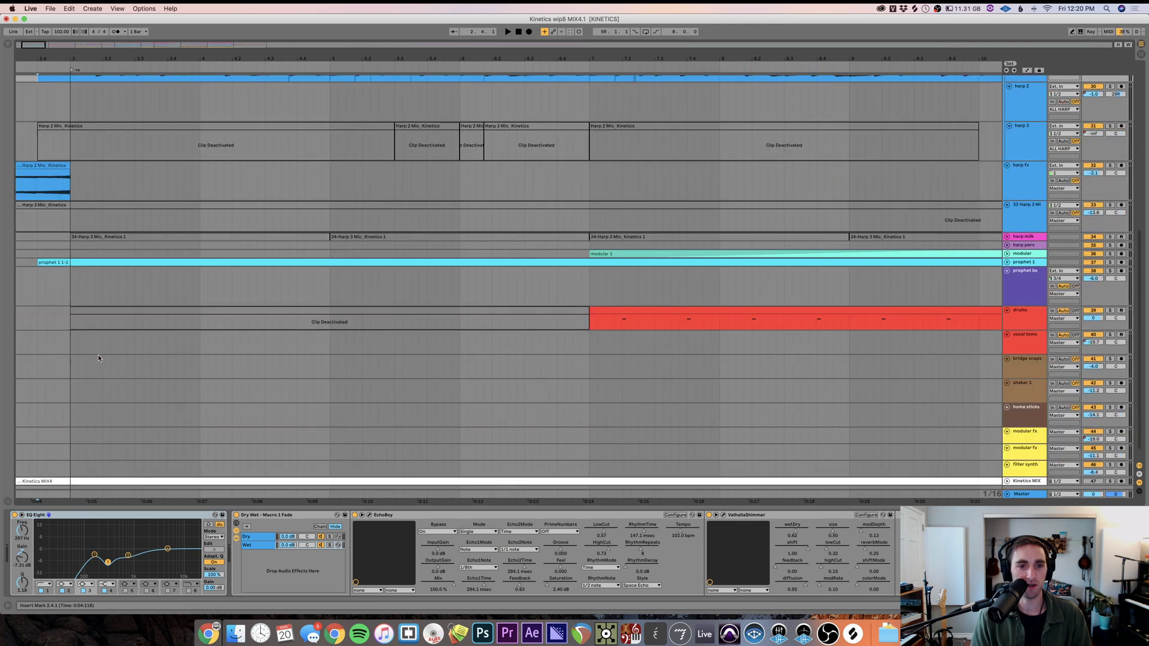
{"action": "scroll", "coordinate": [110, 343], "scroll_direction": "left", "scroll_amount": 5}
{"action": "scroll", "coordinate": [182, 321], "scroll_direction": "up", "scroll_amount": 10}
{"action": "scroll", "coordinate": [182, 321], "scroll_direction": "down", "scroll_amount": 1}
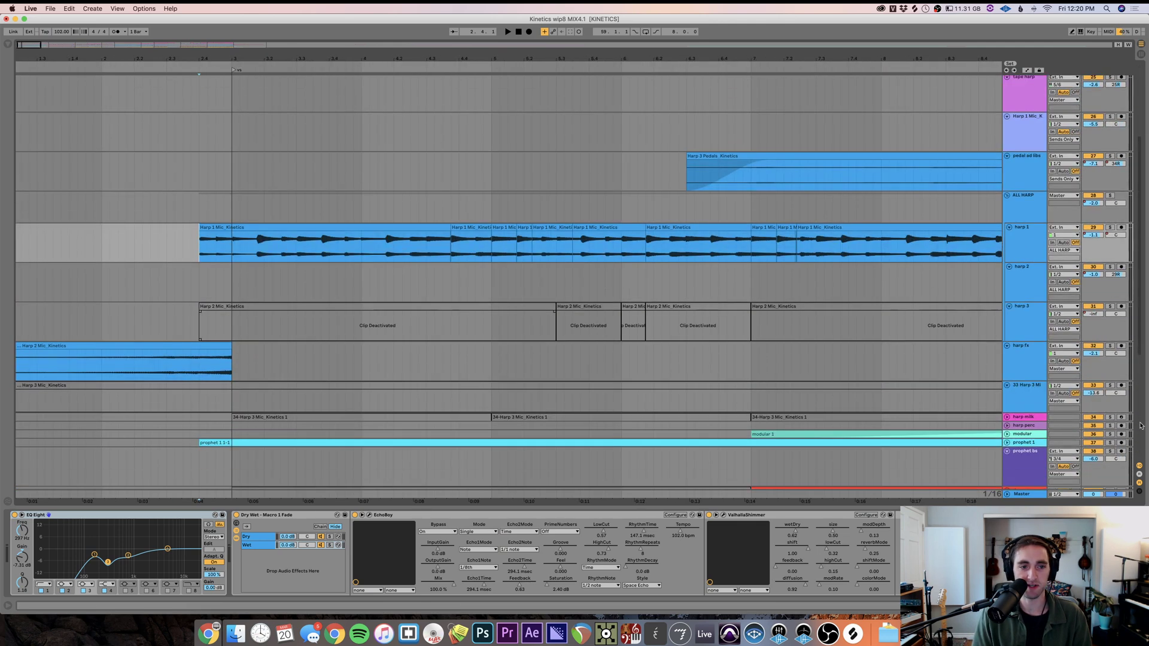
{"action": "left_click", "coordinate": [1008, 443]}
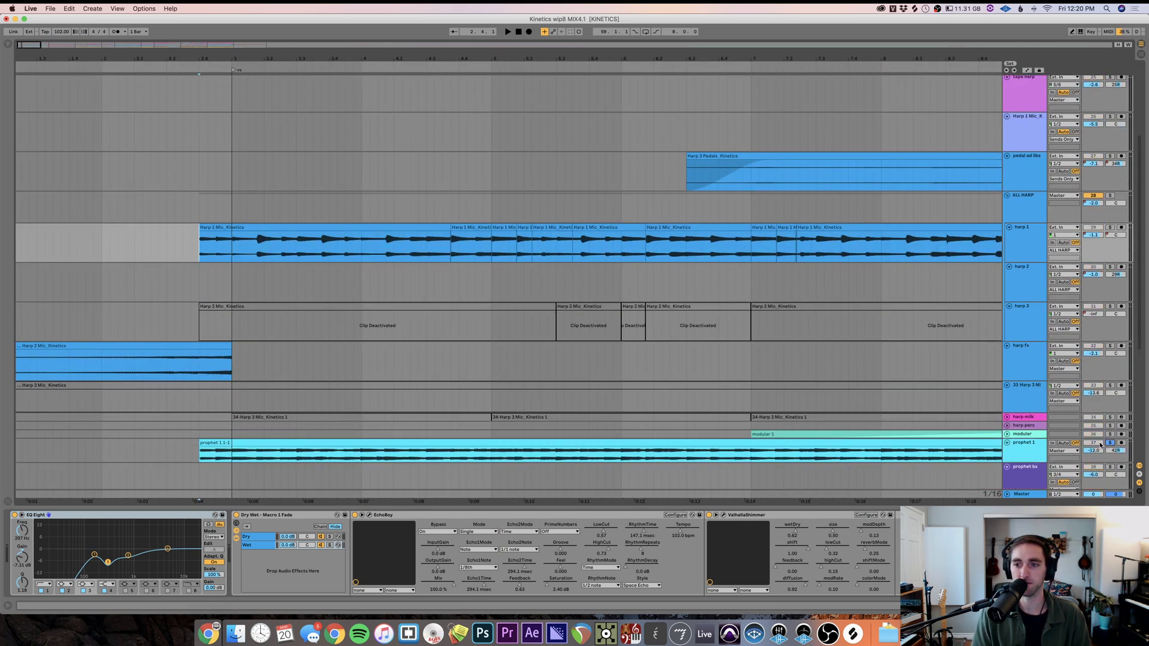
{"action": "key", "text": "space"}
{"action": "left_click_drag", "start_coordinate": [1025, 463], "coordinate": [1025, 503]}
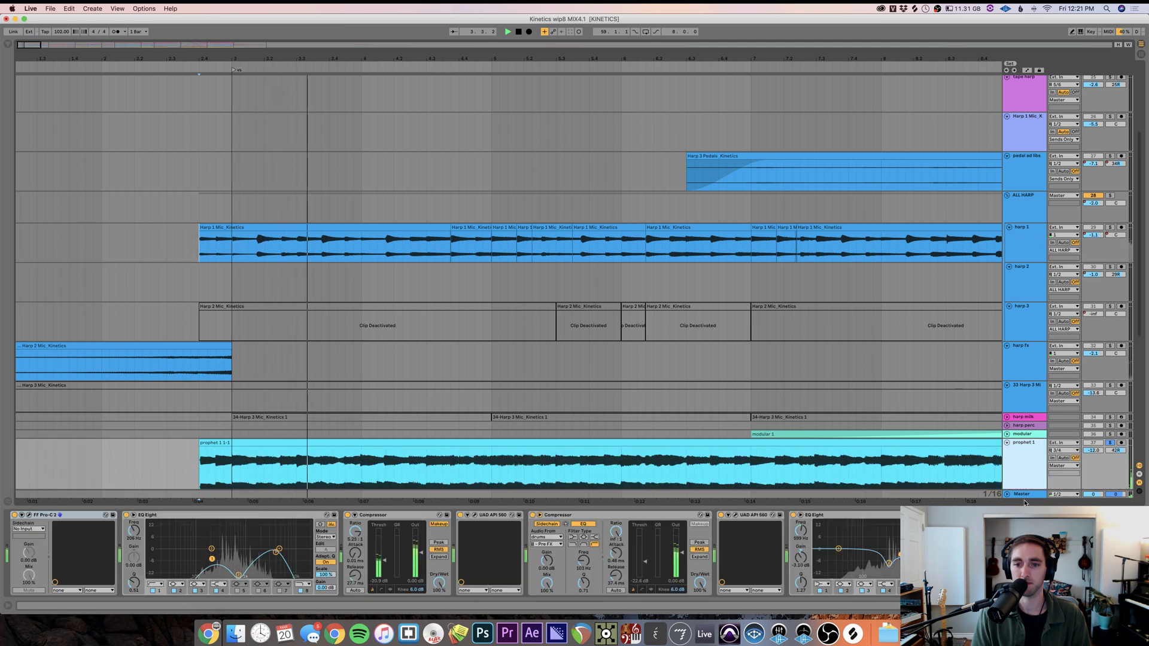
- Place the insert marker at 2.2.1 in prophet 1 and turn off the track's solo
{"action": "key", "text": "minus"}
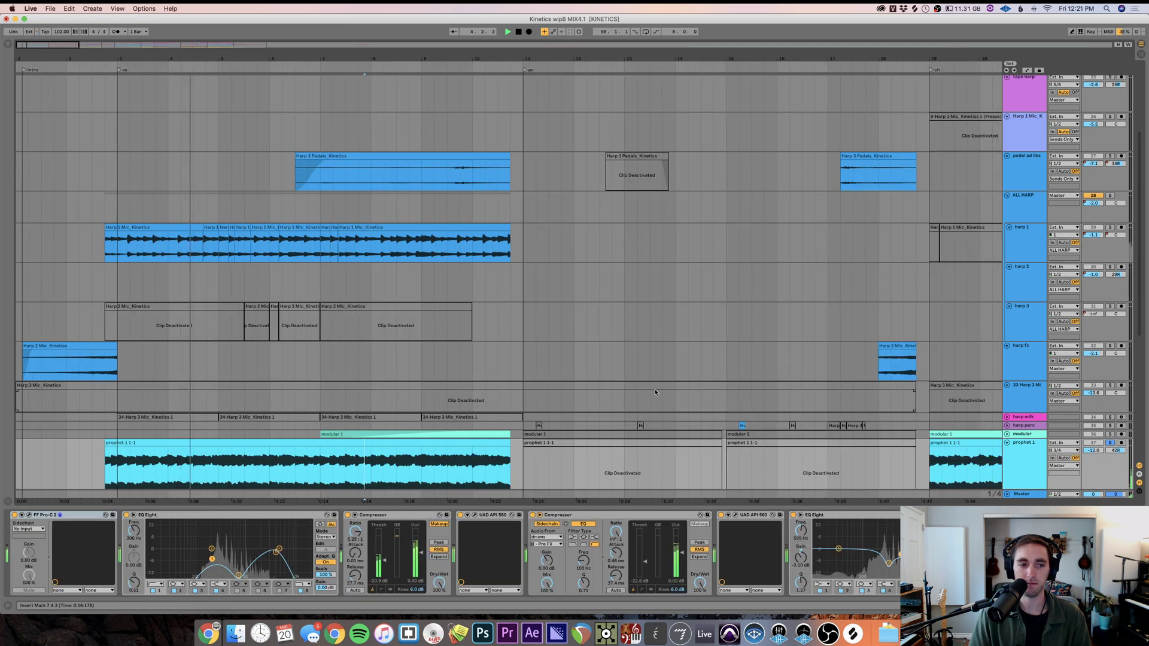
{"action": "scroll", "coordinate": [656, 392], "scroll_direction": "down", "scroll_amount": 4}
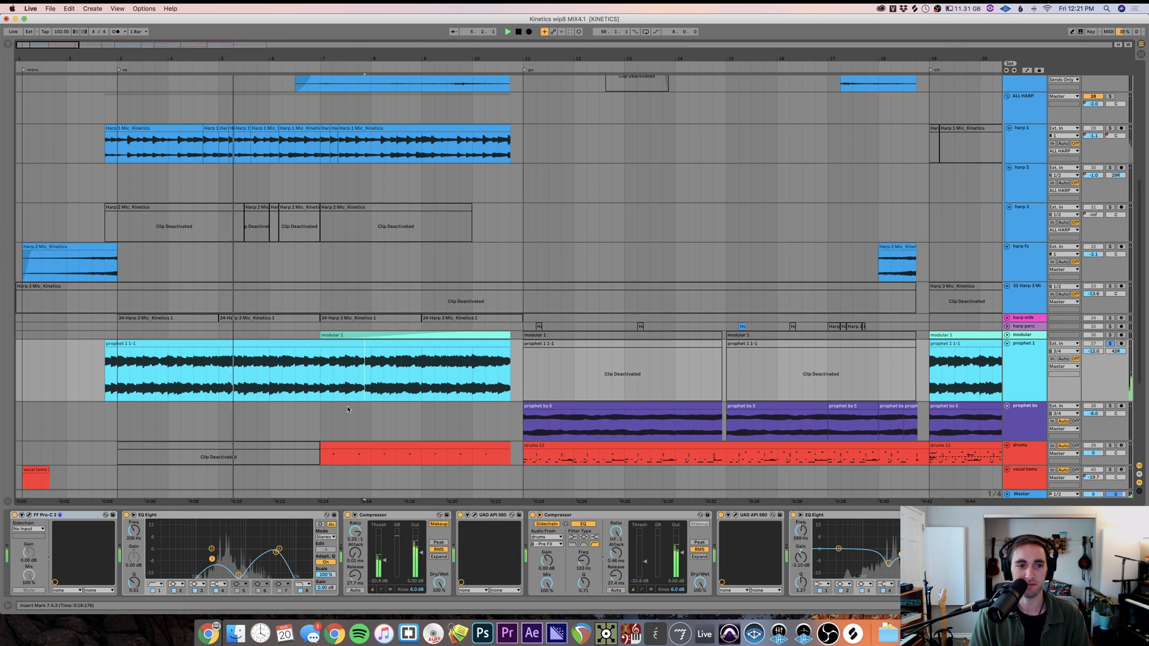
{"action": "left_click", "coordinate": [78, 383]}
{"action": "key", "text": "plus"}
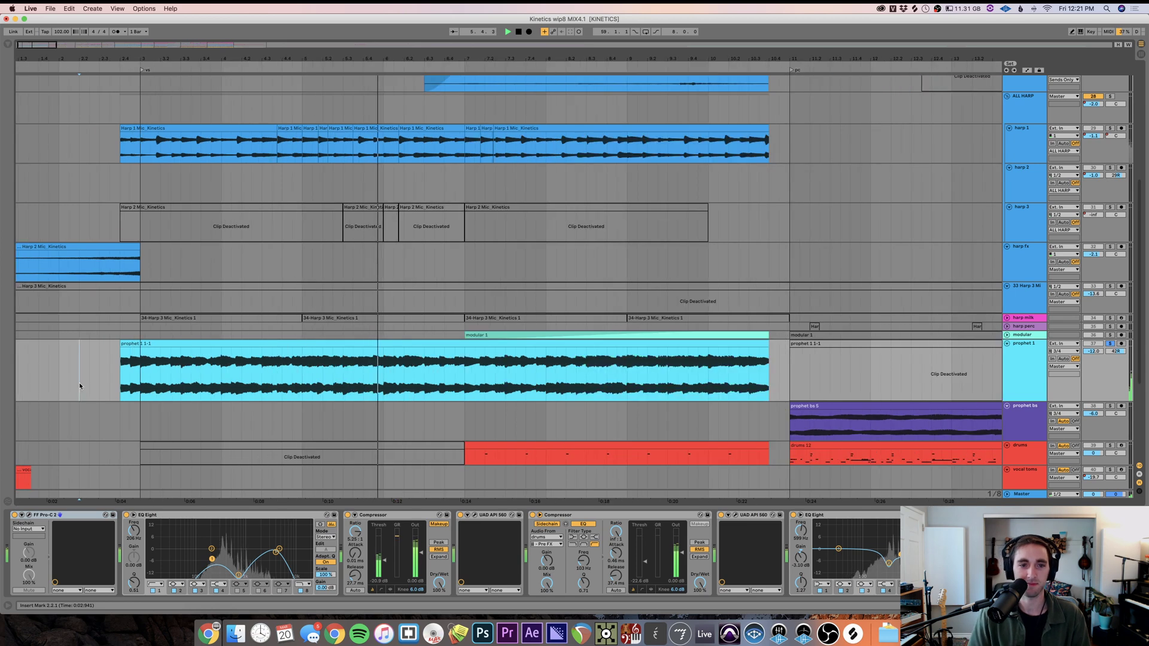
{"action": "left_click", "coordinate": [1112, 345]}
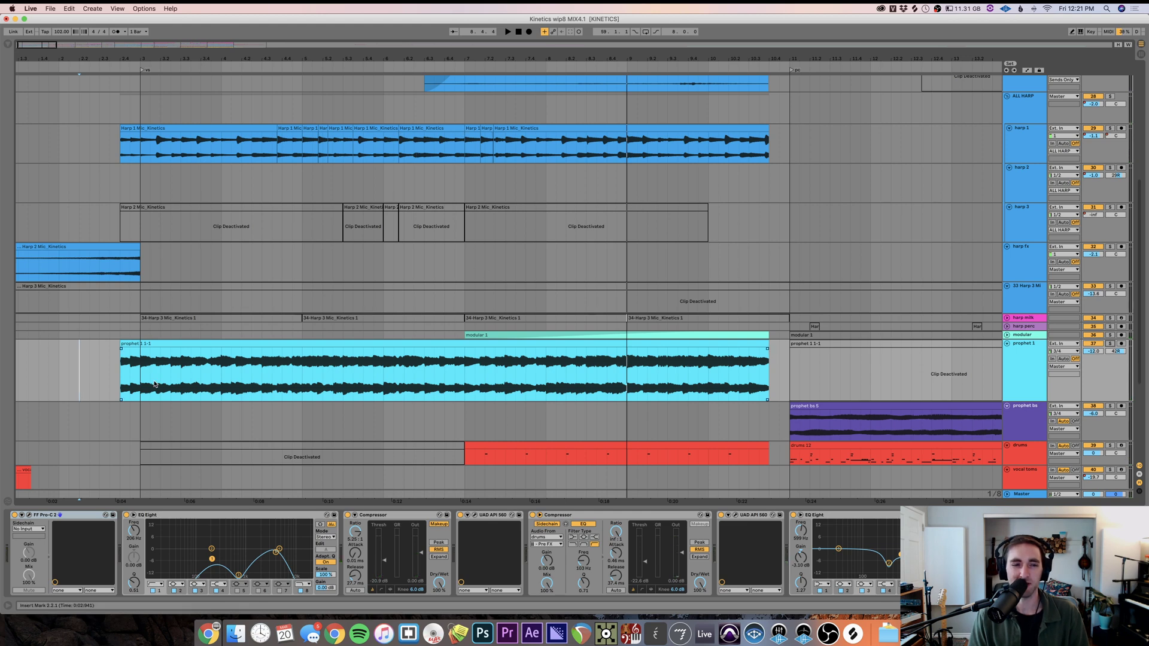
- Play the full arrangement from 2.4.1, at the start of the first prophet 1 clip
{"action": "left_click", "coordinate": [120, 382]}
{"action": "key", "text": "minus"}
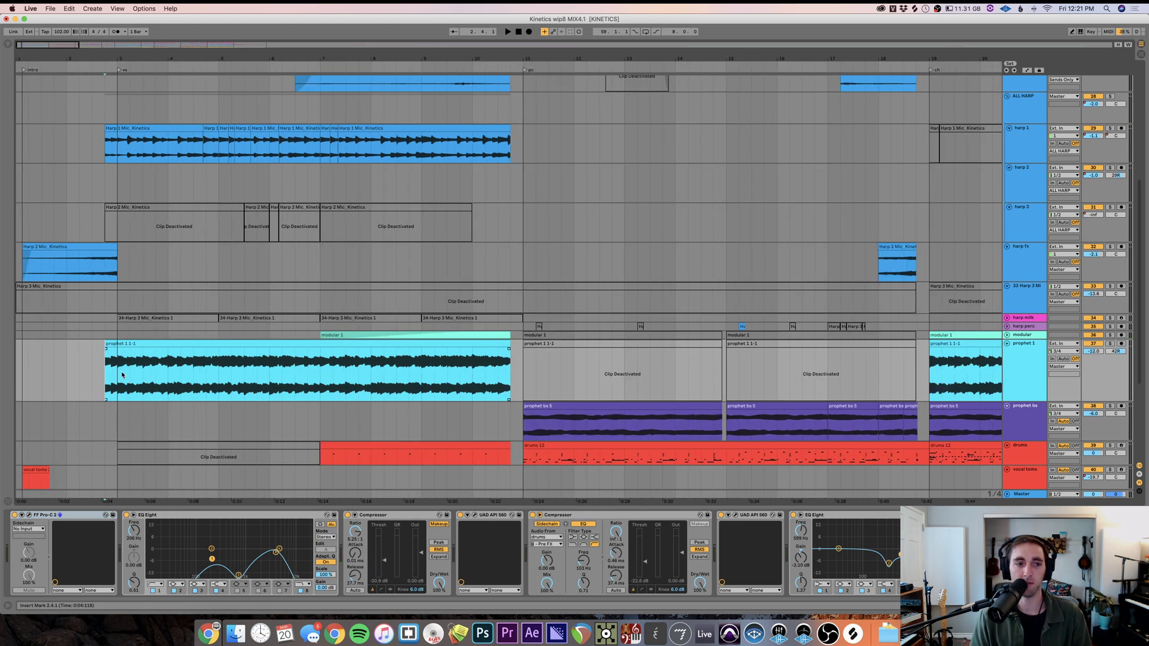
{"action": "key", "text": "space"}
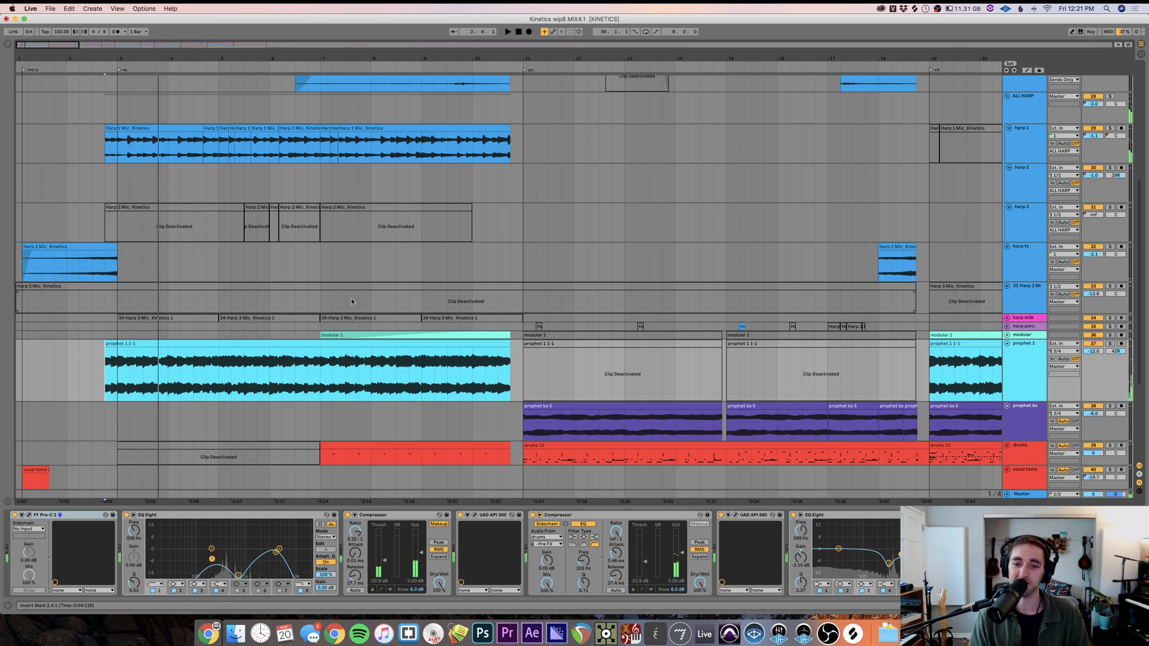
{"action": "key", "text": "space"}
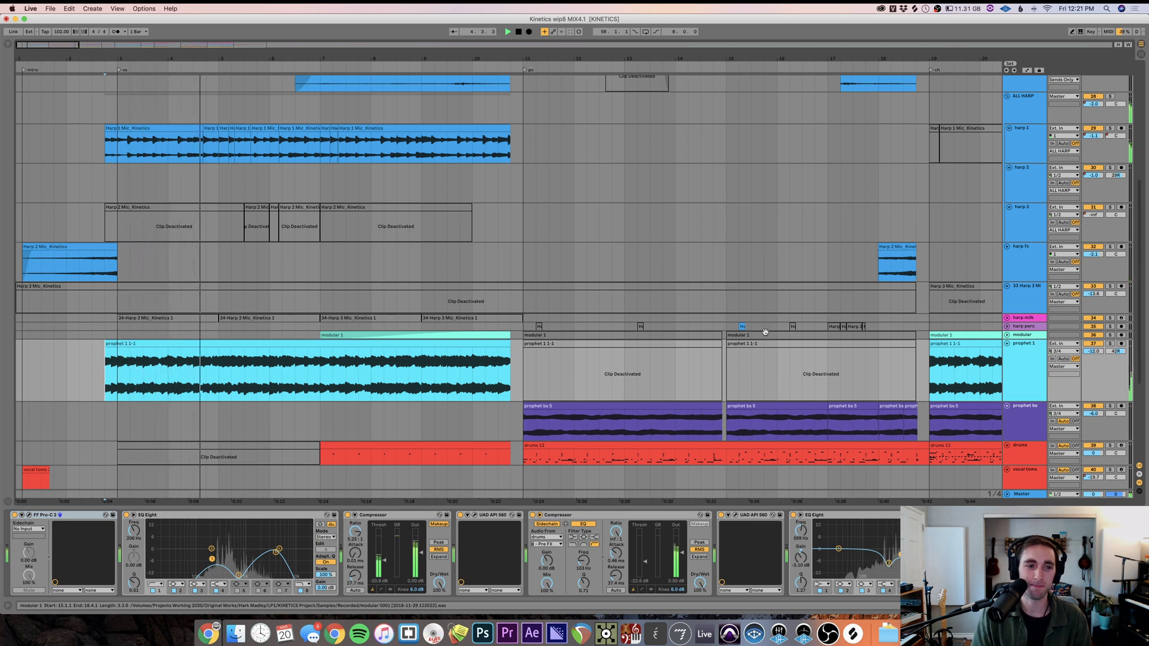
- Switch harp 1's solo on and off again during playback, and unfold the modular track
{"action": "left_click", "coordinate": [1112, 128]}
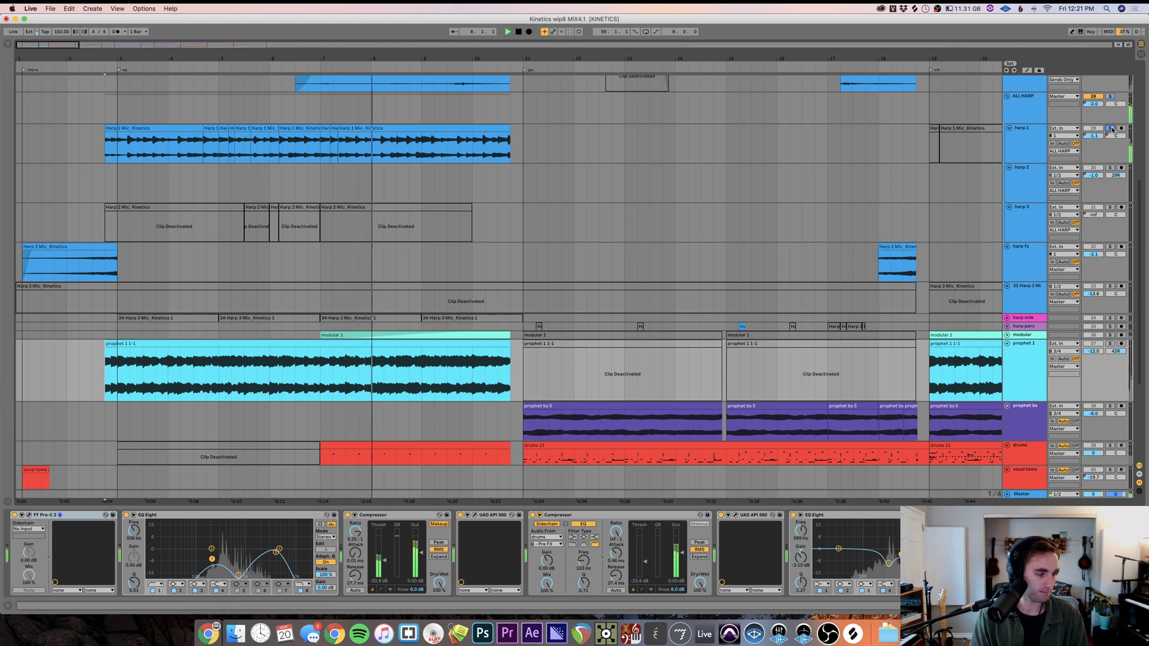
{"action": "left_click", "coordinate": [1111, 128]}
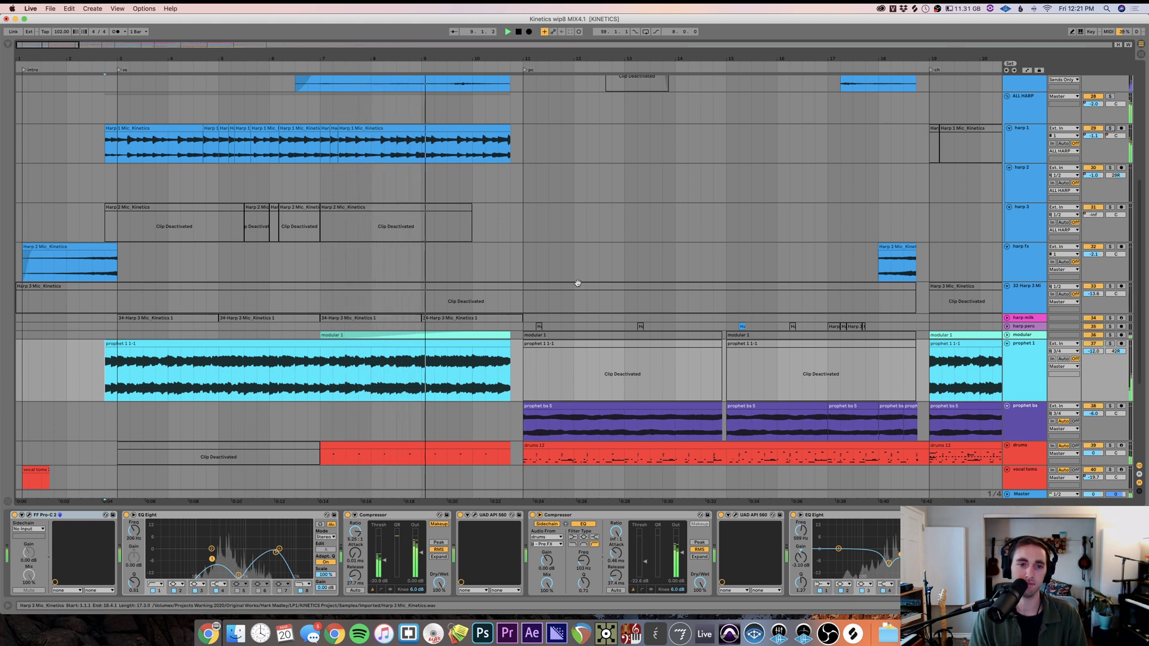
{"action": "left_click", "coordinate": [1007, 335]}
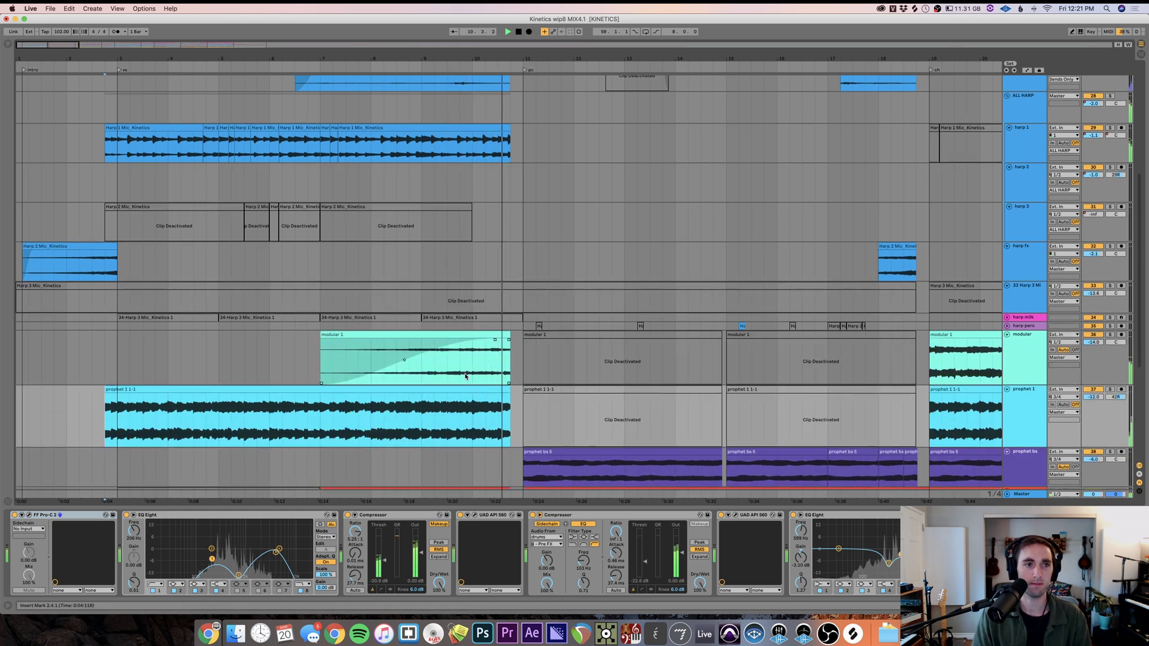
{"action": "scroll", "coordinate": [466, 376], "scroll_direction": "up", "scroll_amount": 4}
{"action": "scroll", "coordinate": [466, 376], "scroll_direction": "down", "scroll_amount": 3}
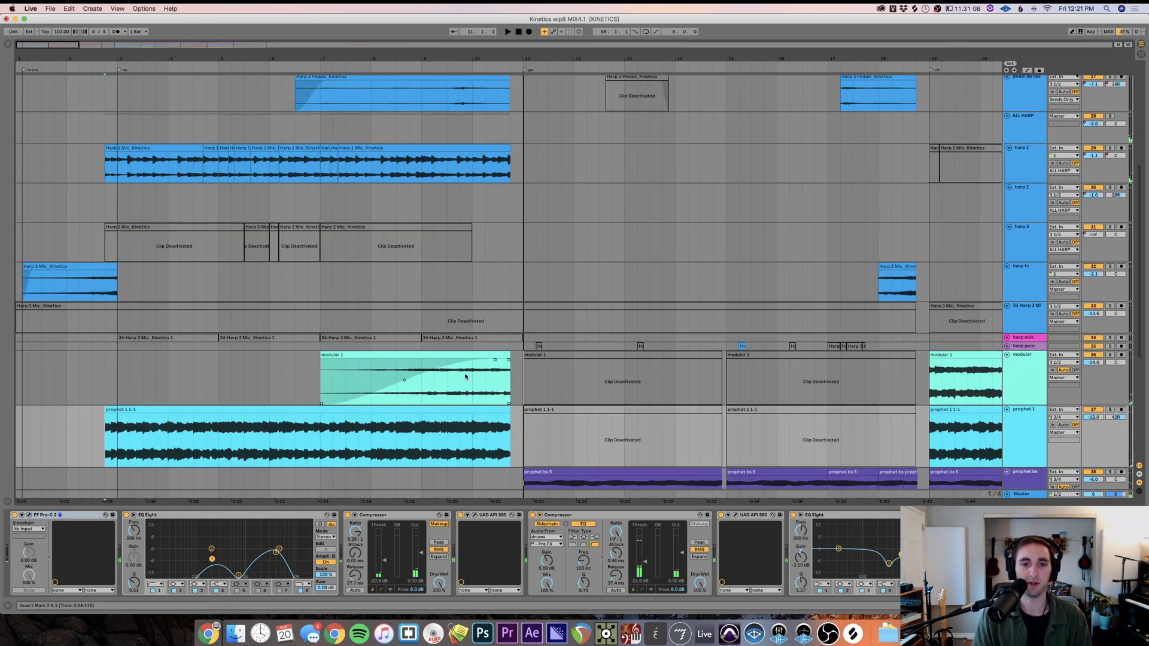
- Solo the pedal ad libs track and place the insert marker at 8.1.1 in its first clip
{"action": "scroll", "coordinate": [465, 376], "scroll_direction": "up", "scroll_amount": 5}
{"action": "left_click", "coordinate": [316, 226]}
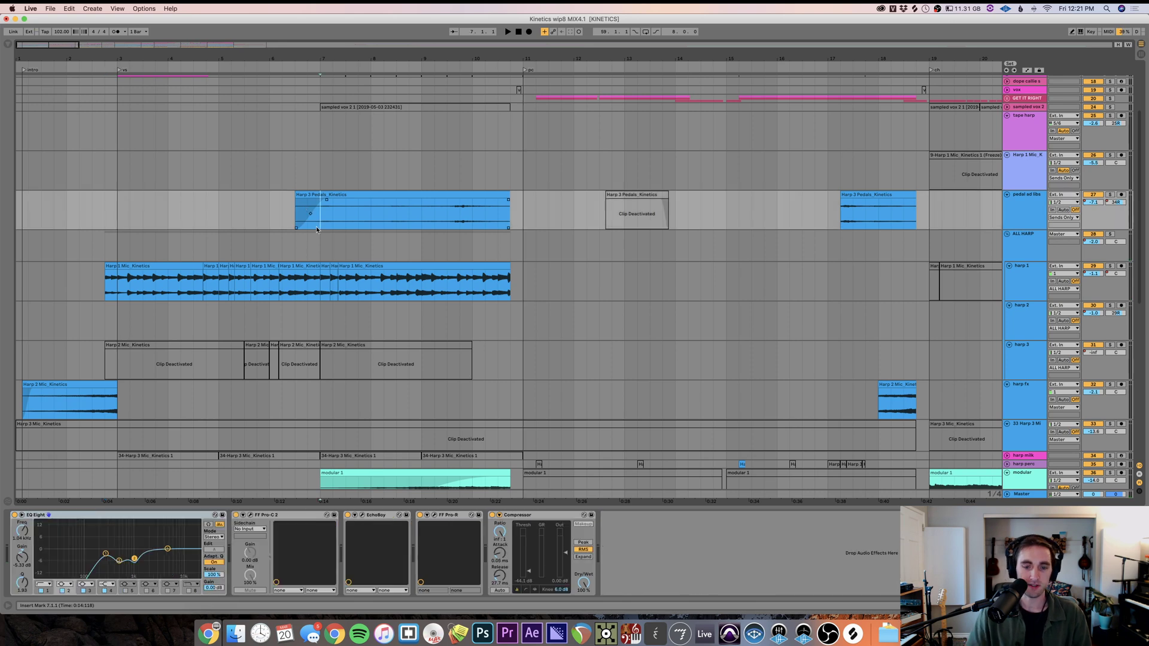
{"action": "key", "text": "minus"}
{"action": "key", "text": "minus"}
{"action": "key", "text": "minus"}
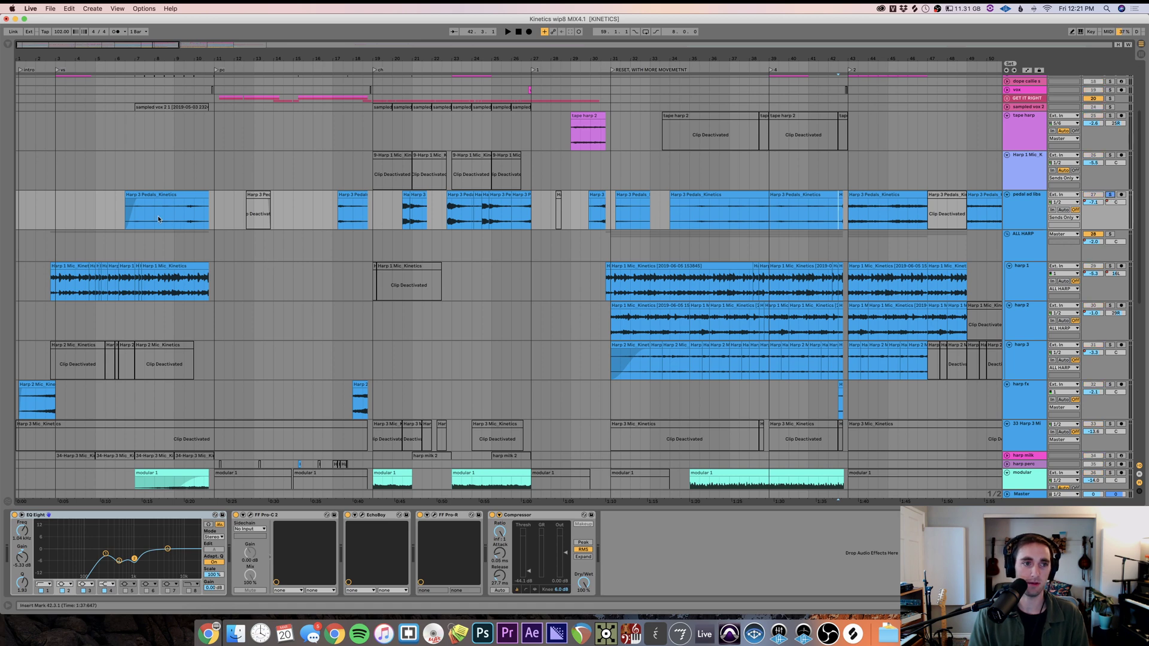
{"action": "key", "text": "plus"}
{"action": "key", "text": "plus"}
{"action": "key", "text": "plus"}
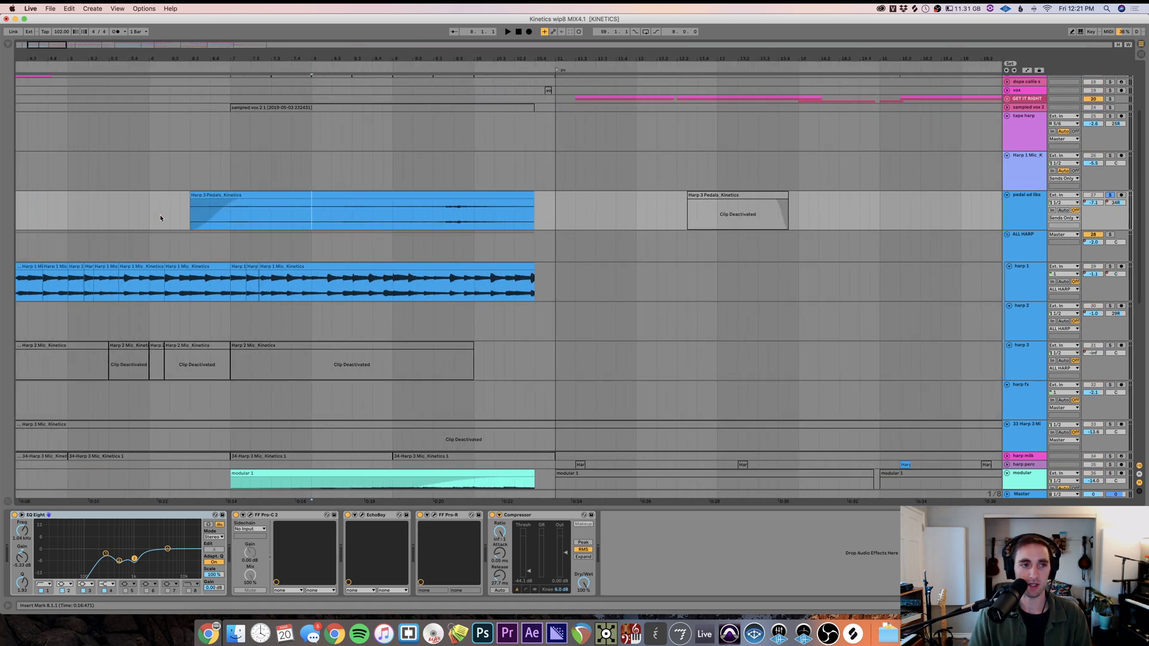
- Solo the harp 1 track and play back its opening section of clips
{"action": "left_click", "coordinate": [335, 298]}
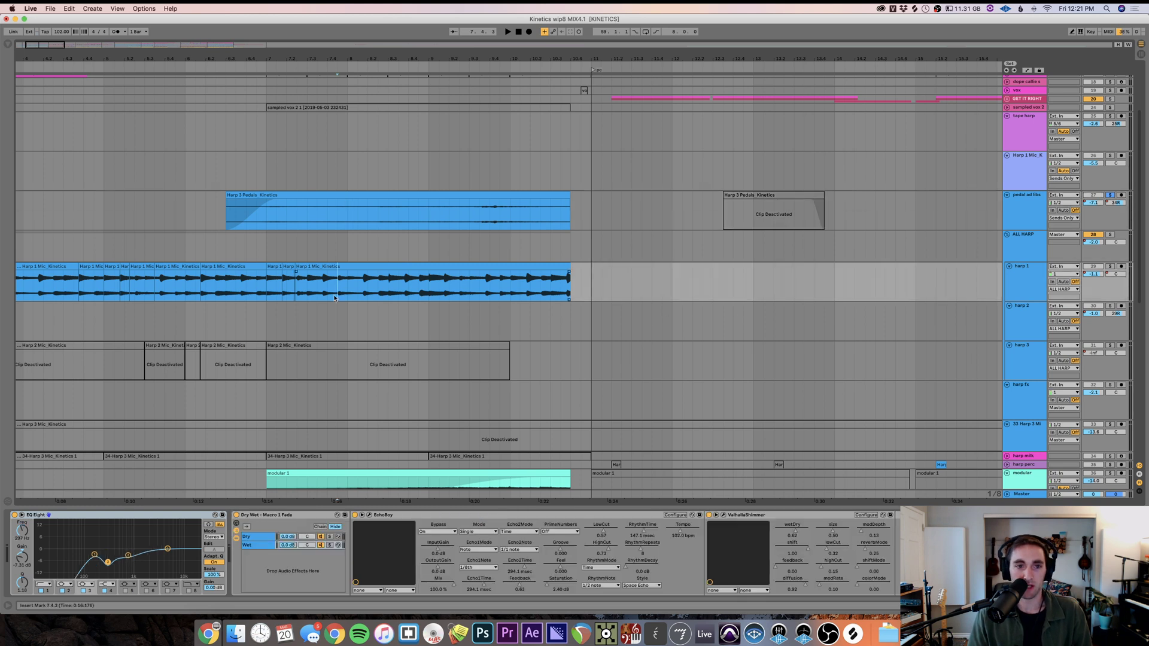
{"action": "left_click", "coordinate": [1111, 267]}
{"action": "key", "text": "space"}
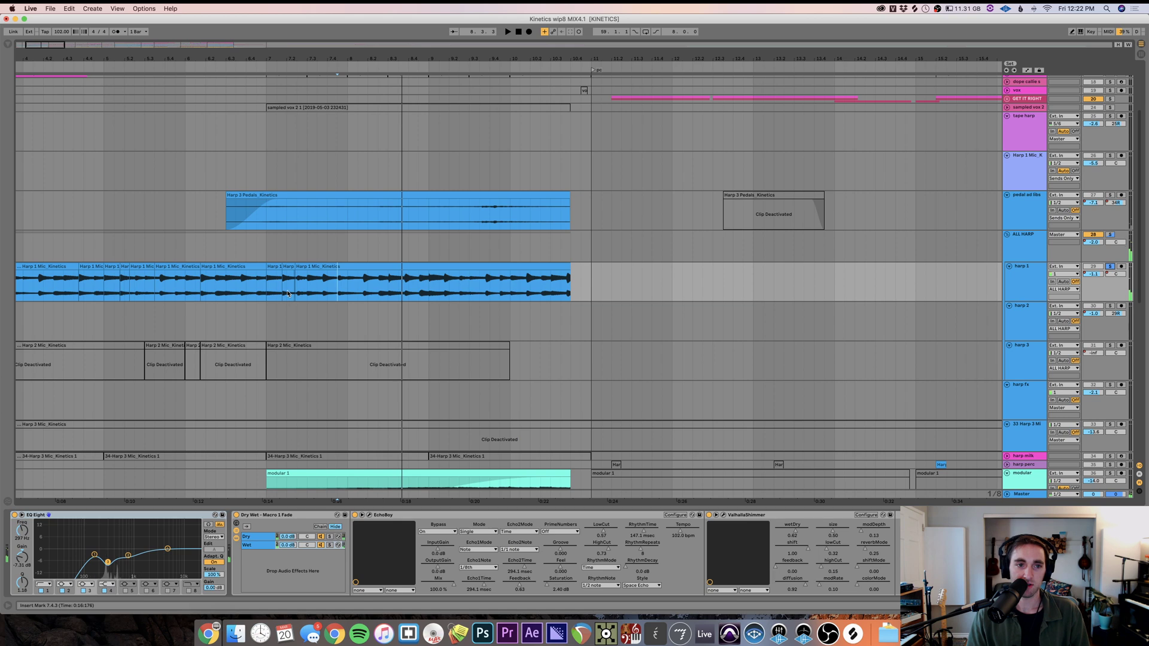
{"action": "scroll", "coordinate": [286, 293], "scroll_direction": "down", "scroll_amount": 6}
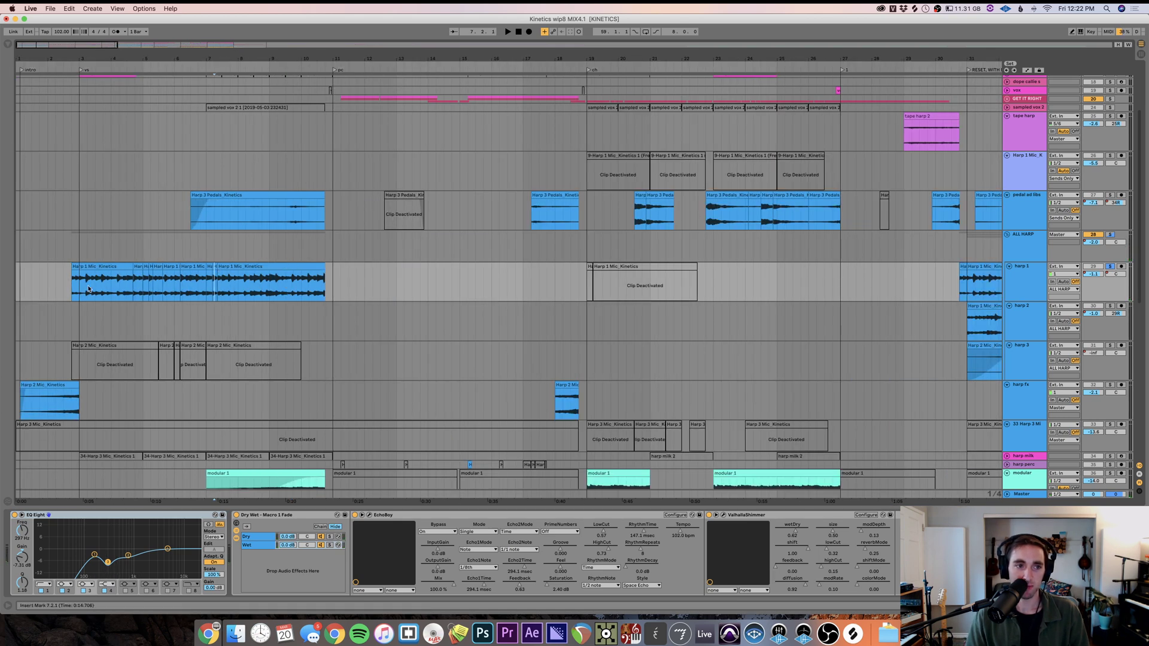
{"action": "key", "text": "space"}
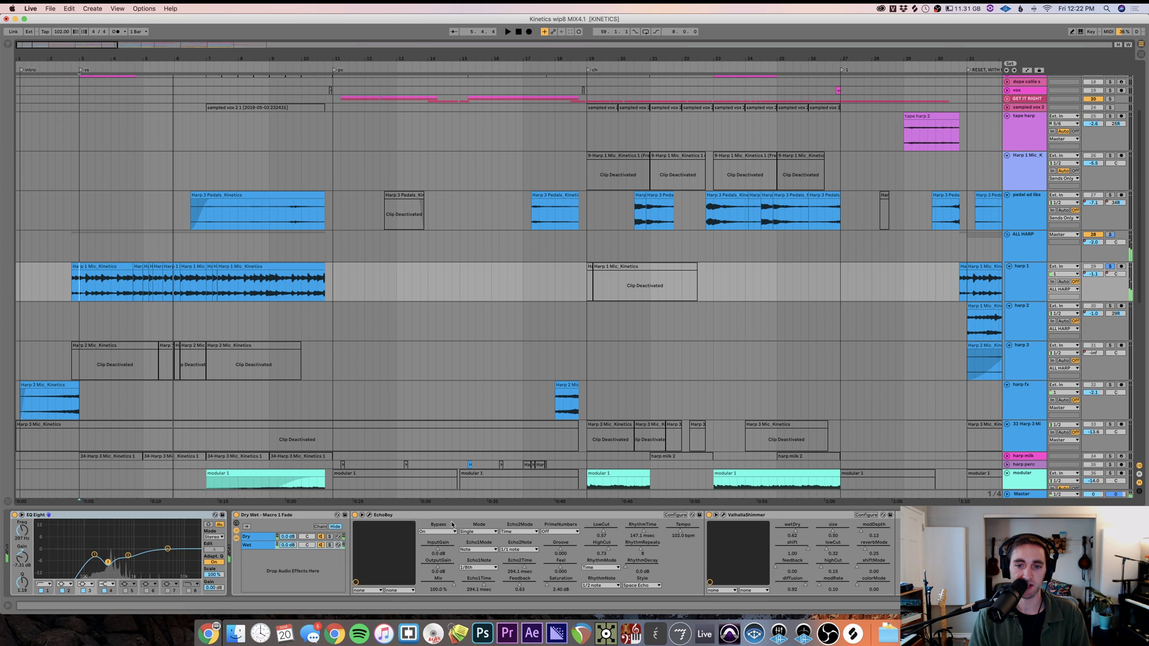
- Collapse the EchoBoy and ValhallaShimmer devices in harp 1's Dry Wet rack and play the soloed track again
{"action": "double_click", "coordinate": [395, 516]}
{"action": "double_click", "coordinate": [395, 516]}
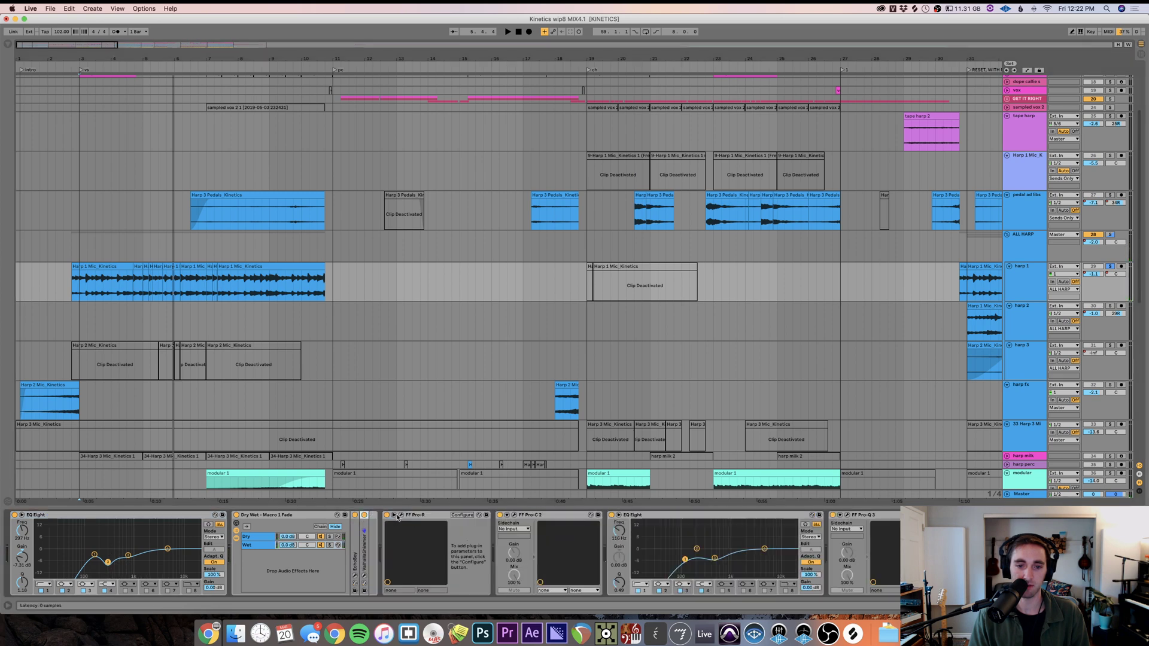
{"action": "key", "text": "space"}
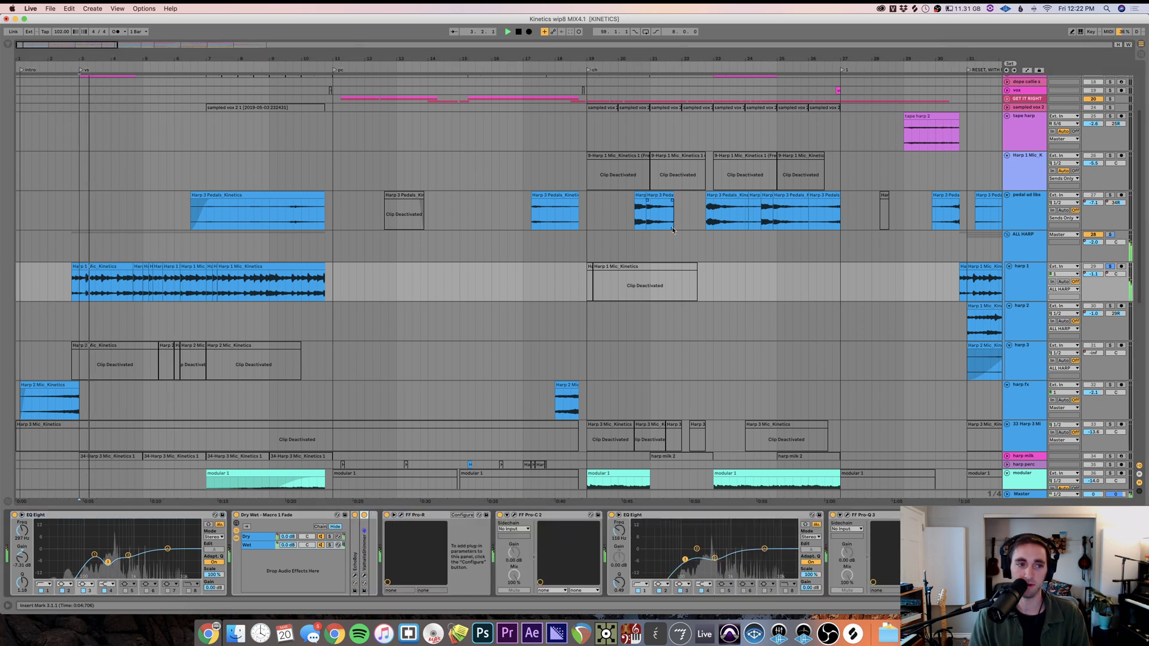
- Solo the pedal ad libs track, play back its first clip from the start, and check its clip and device views
{"action": "mouse_move", "coordinate": [310, 227]}
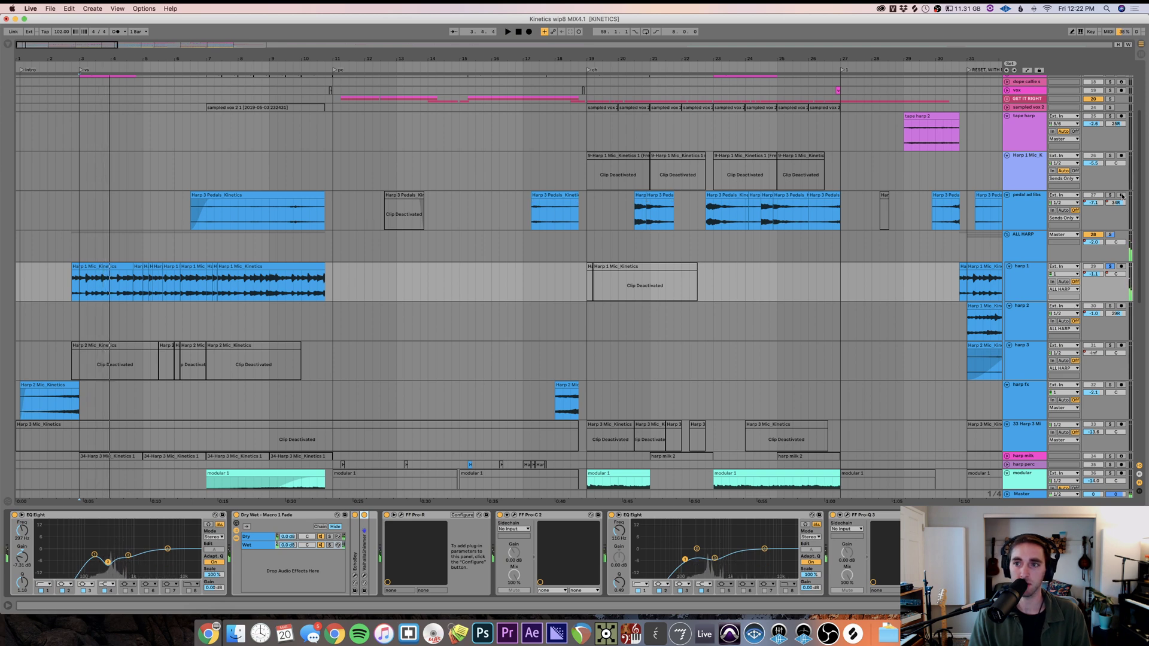
{"action": "left_click", "coordinate": [1110, 197]}
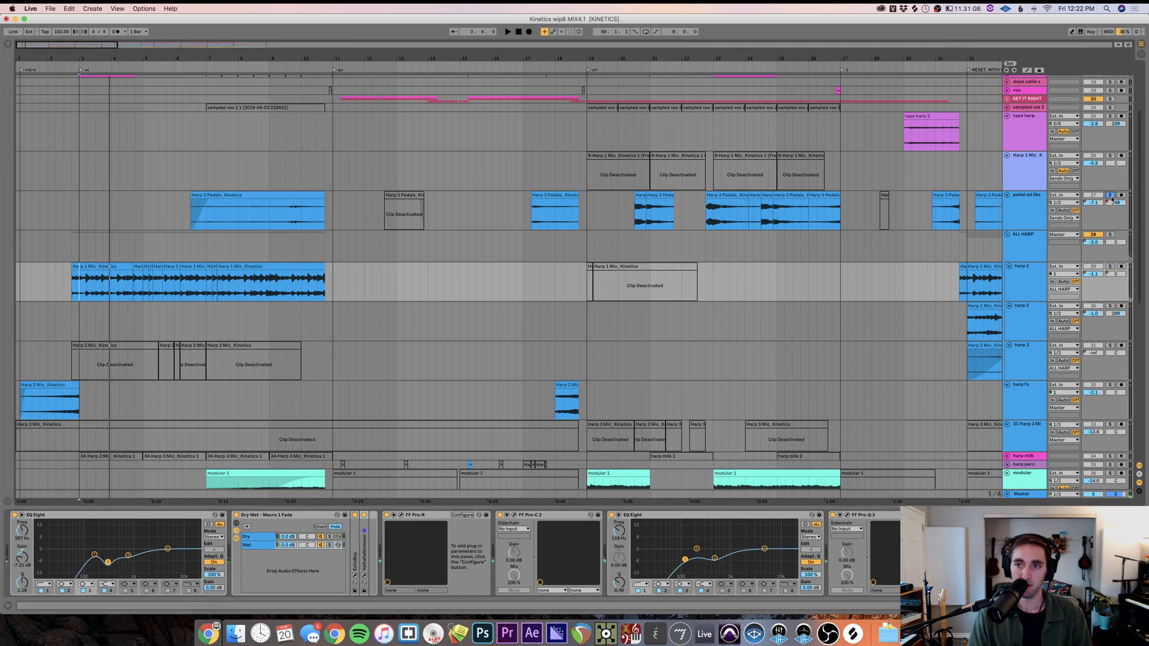
{"action": "left_click", "coordinate": [194, 225]}
{"action": "key", "text": "space"}
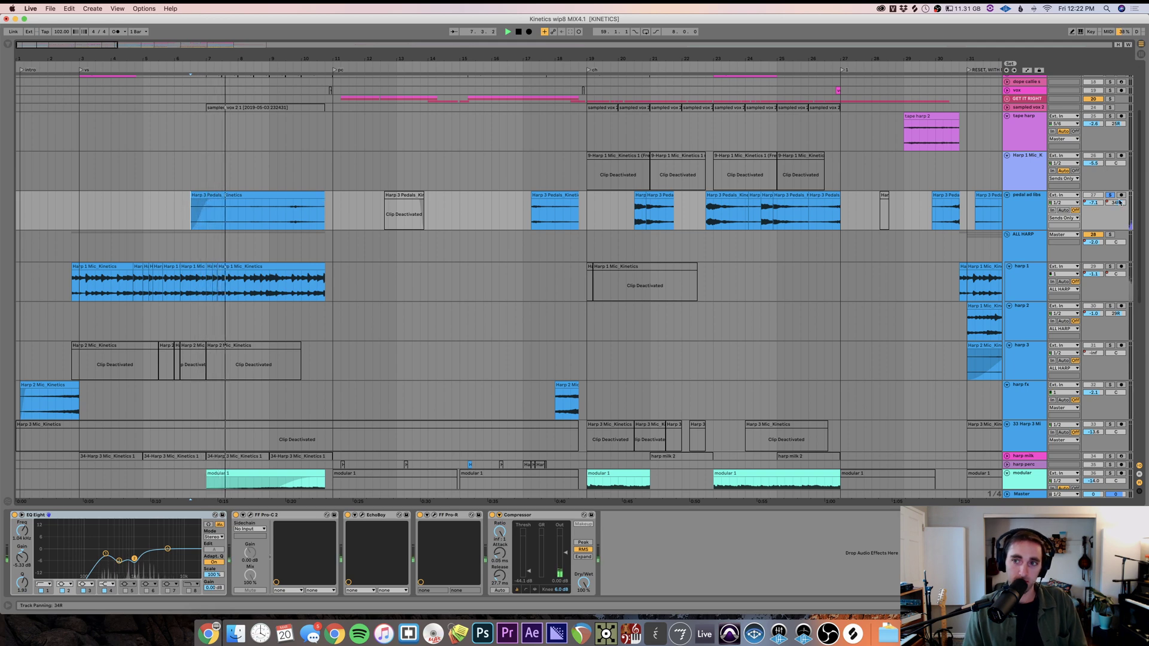
{"action": "left_click", "coordinate": [1032, 215]}
{"action": "key", "text": "shift+Tab"}
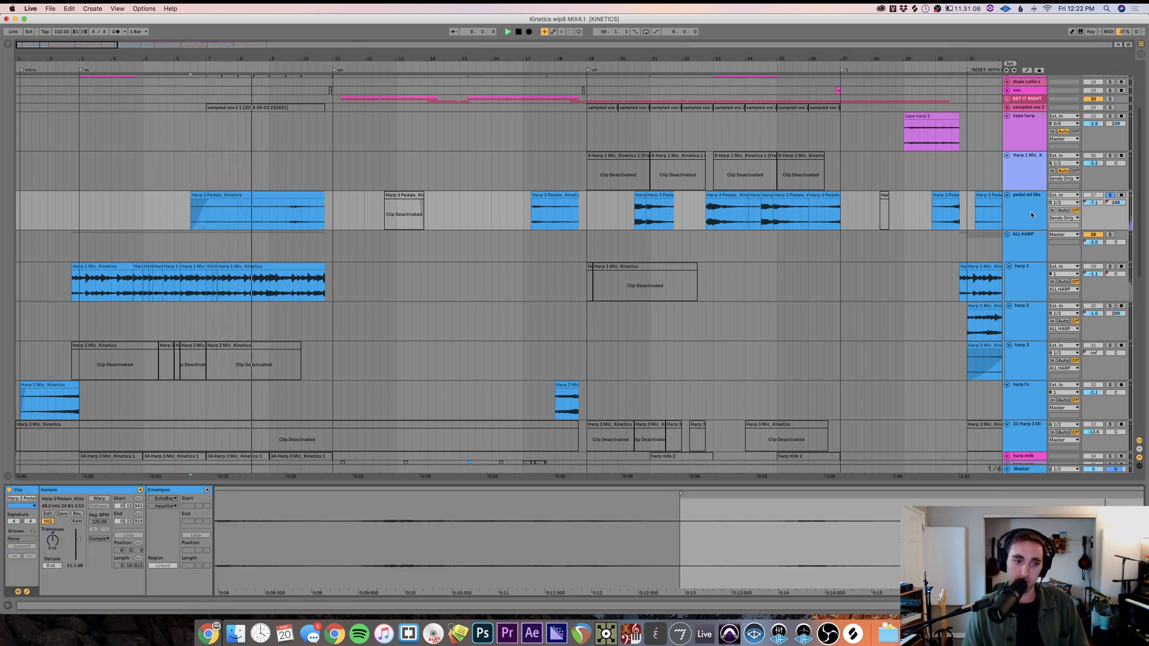
{"action": "key", "text": "shift+Tab"}
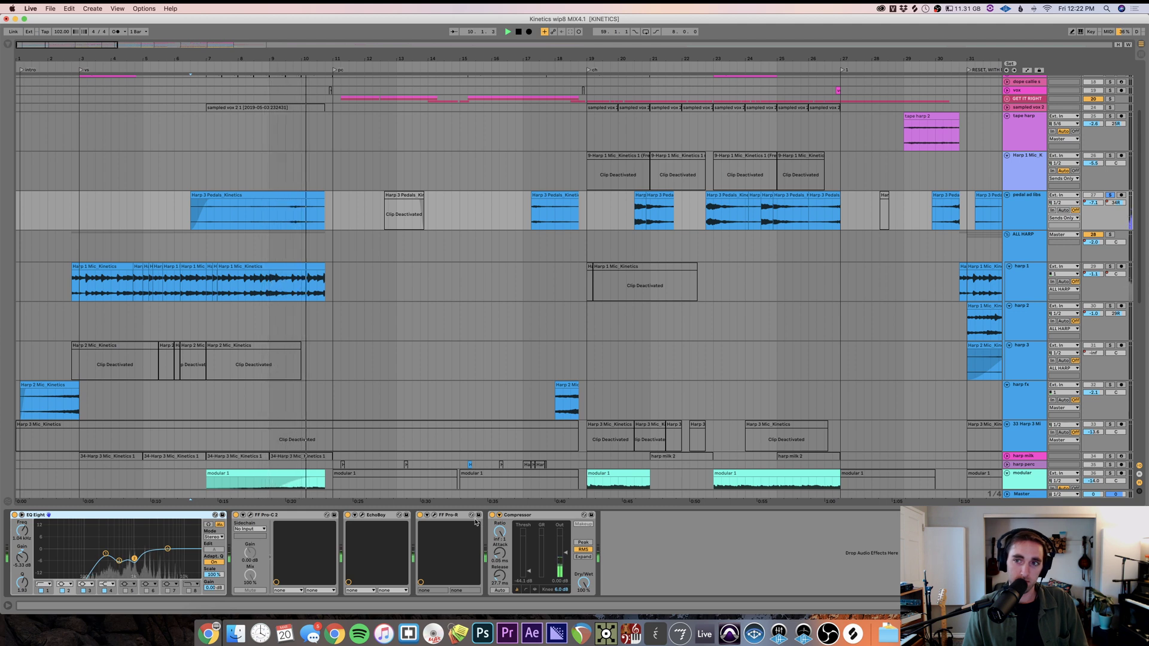
{"action": "key", "text": "space"}
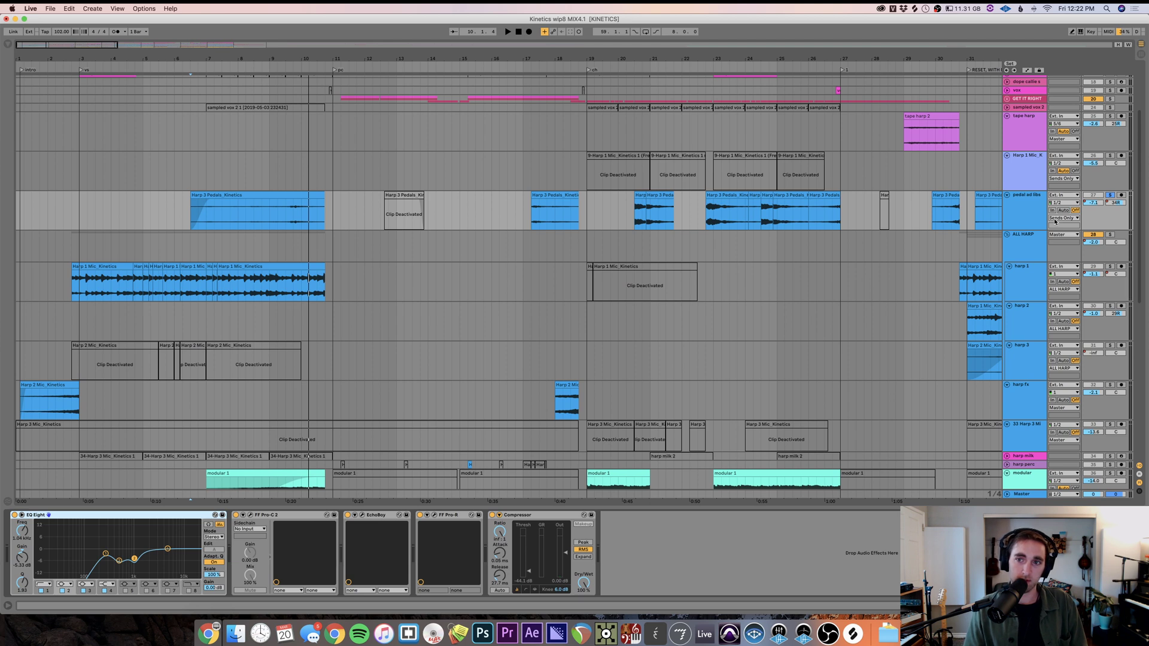
- Route the pedal ad libs track's output from Sends Only to Master and play back the soloed clips
{"action": "left_click", "coordinate": [1055, 218]}
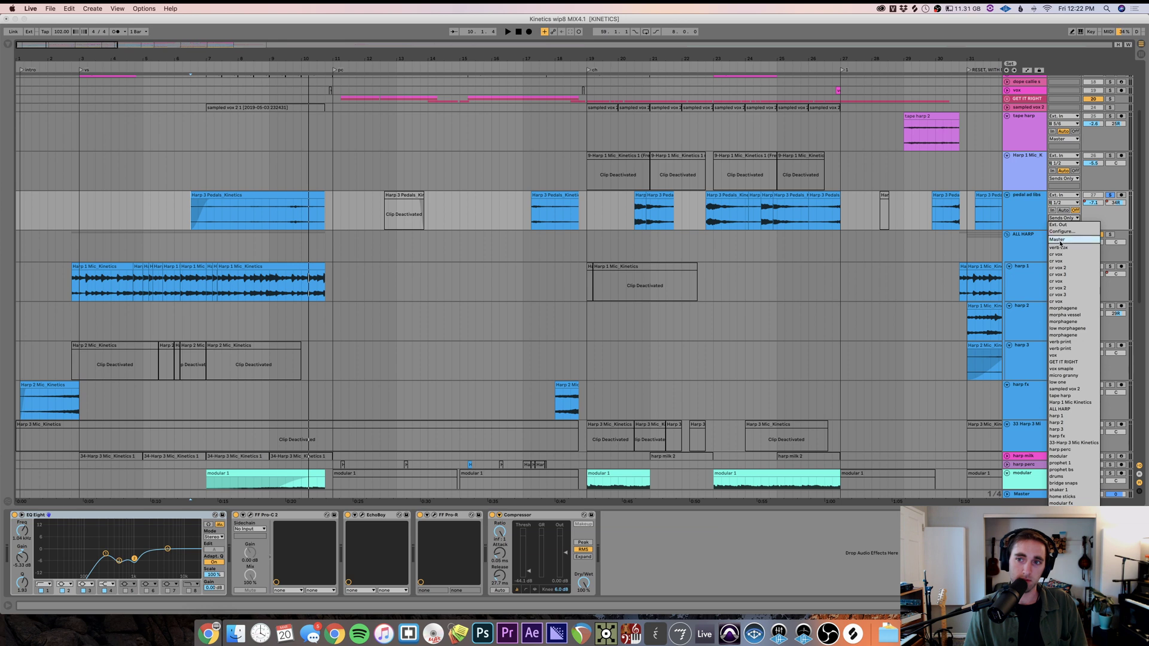
{"action": "left_click", "coordinate": [1060, 241]}
{"action": "key", "text": "space"}
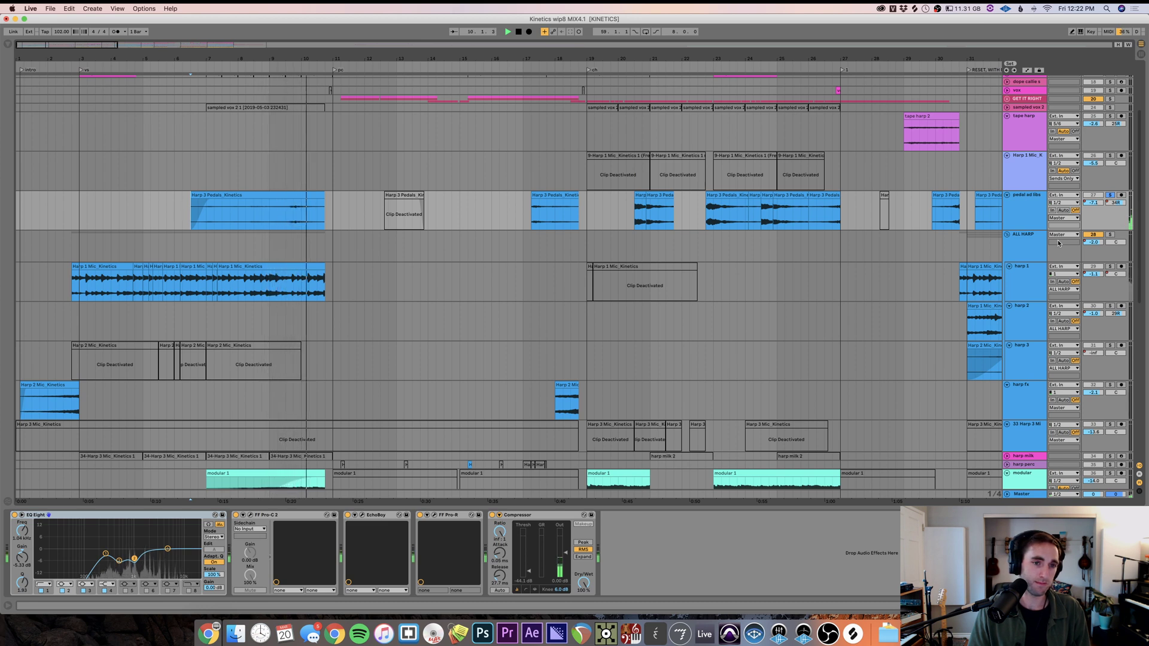
{"action": "left_click", "coordinate": [634, 223]}
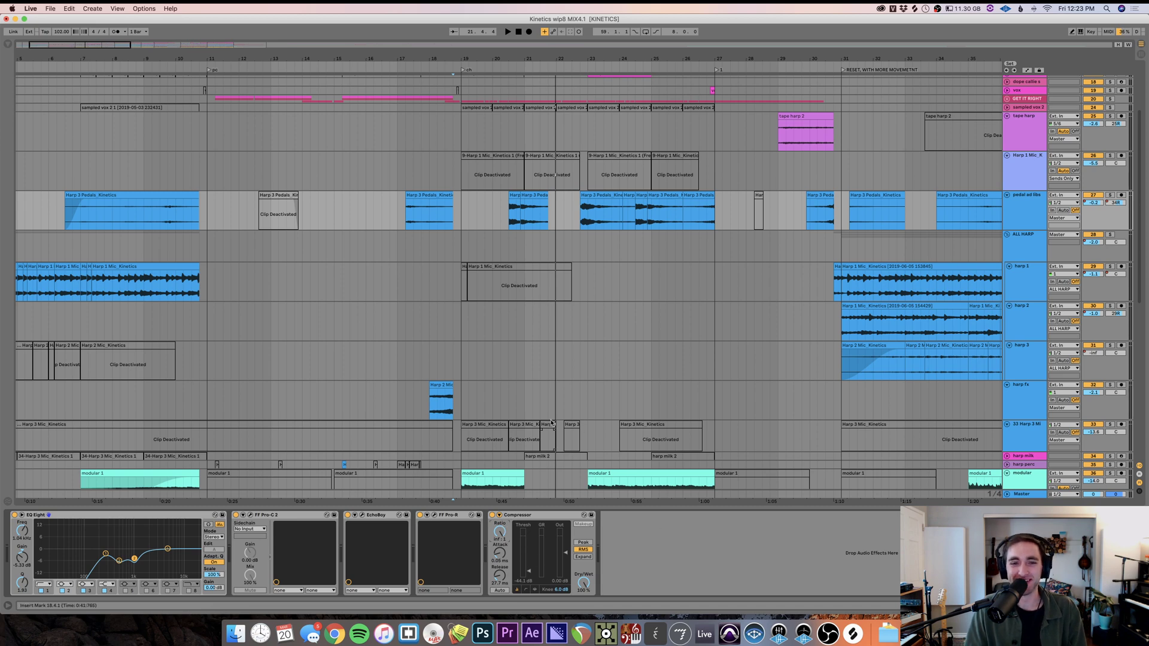
- Place the insert marker at 30.3.1 on harp 1, just before the RESET section, and play it with ALL HARP soloed
{"action": "left_click", "coordinate": [594, 397]}
{"action": "scroll", "coordinate": [594, 397], "scroll_direction": "right", "scroll_amount": 5}
{"action": "key", "text": "minus"}
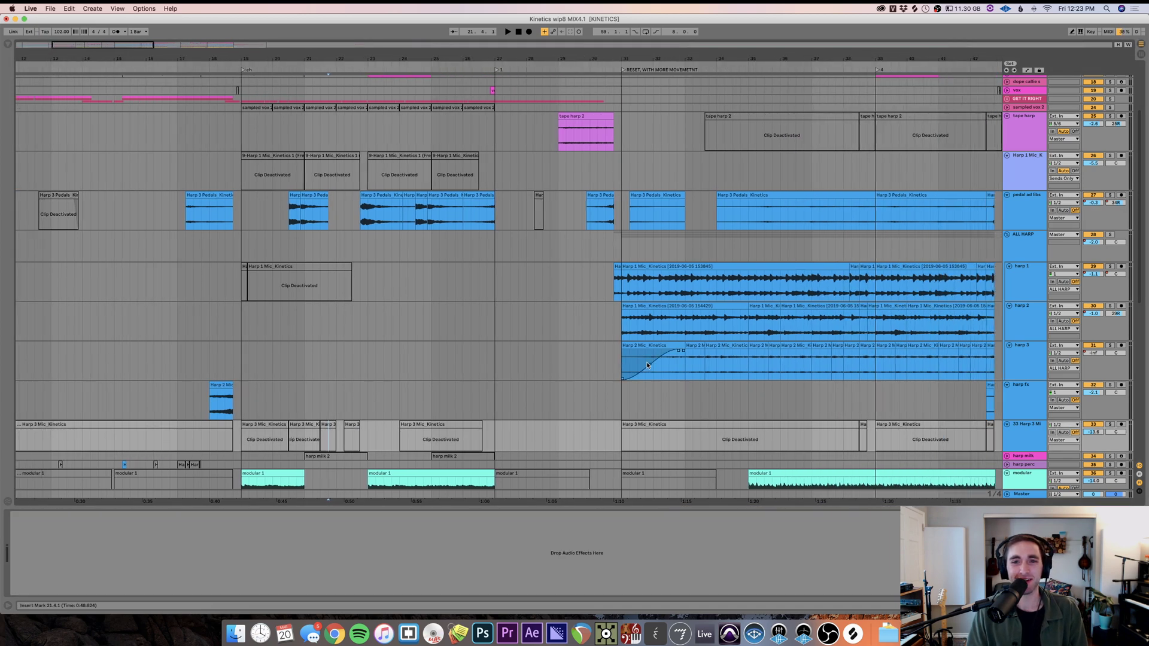
{"action": "left_click", "coordinate": [619, 333]}
{"action": "key", "text": "plus"}
{"action": "key", "text": "plus"}
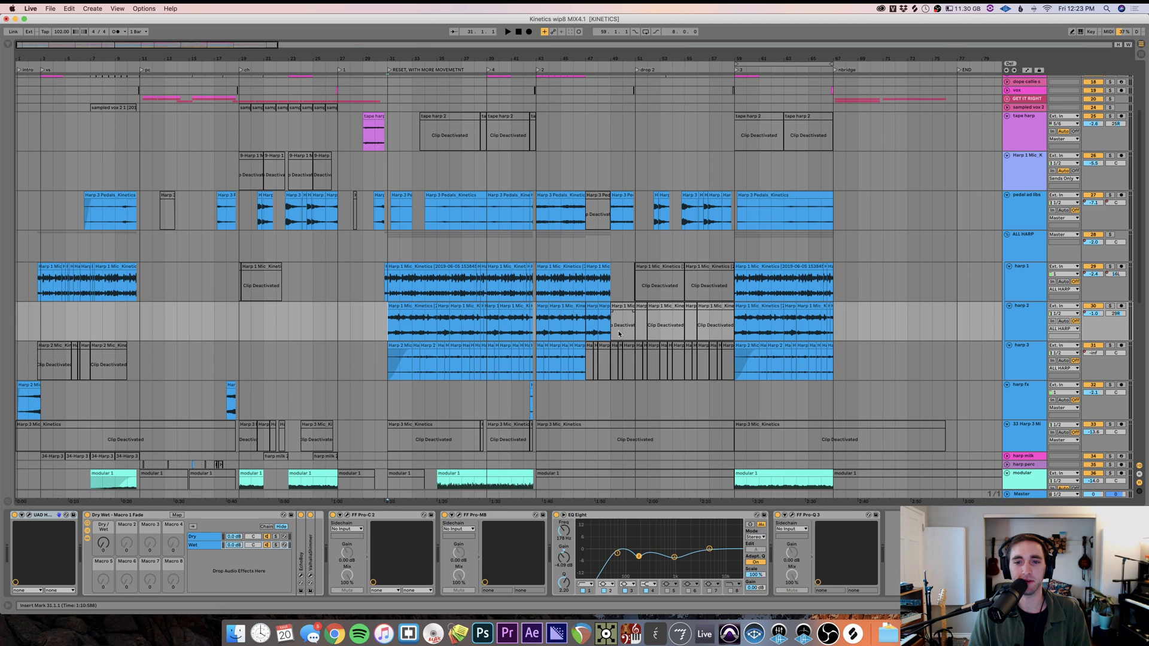
{"action": "left_click", "coordinate": [367, 289]}
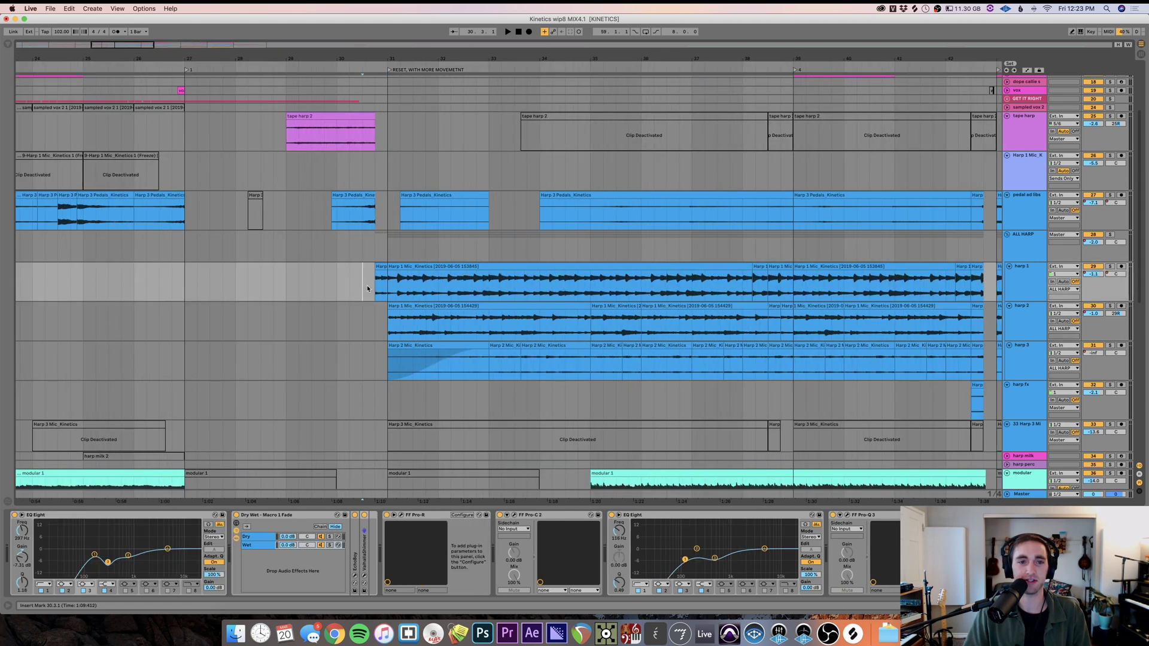
{"action": "key", "text": "minus"}
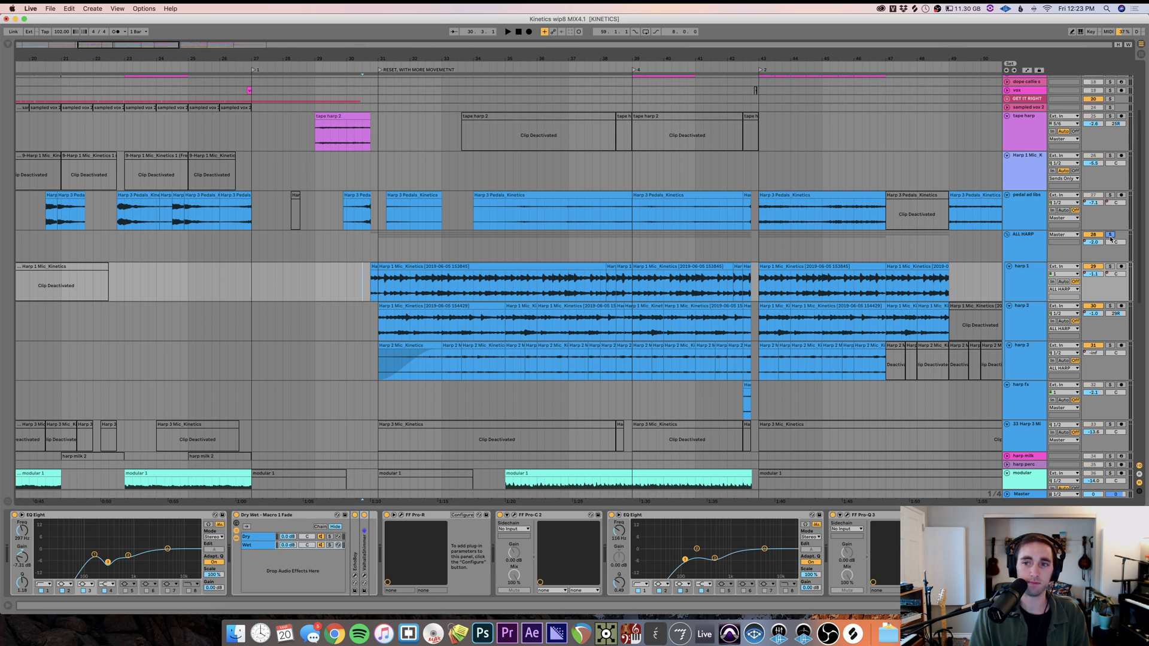
{"action": "key", "text": "space"}
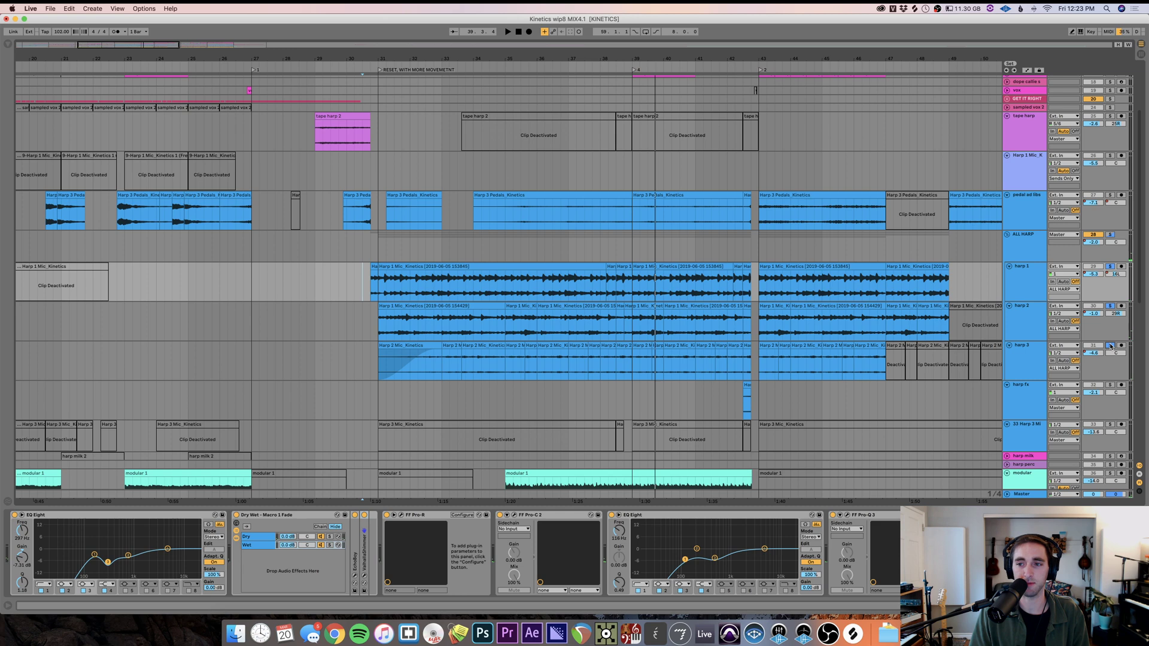
- Replay the section with harp 3 soloed alongside harps 1 and 2, and try raising harp 3's volume
{"action": "key", "text": "space"}
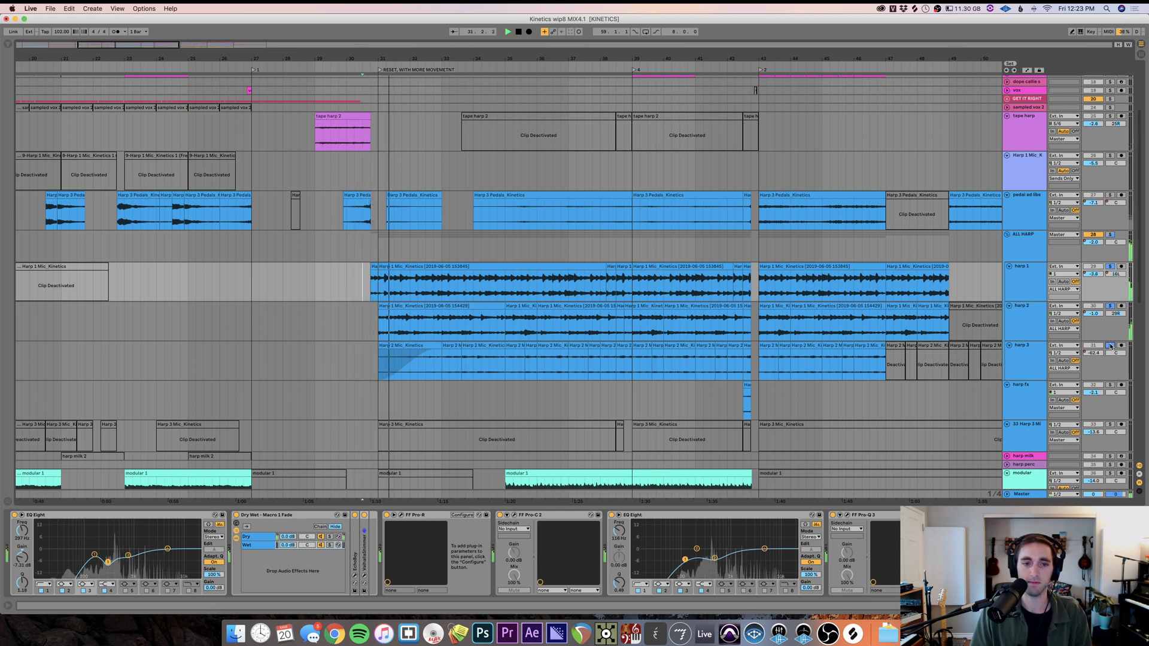
{"action": "left_click", "coordinate": [1110, 346]}
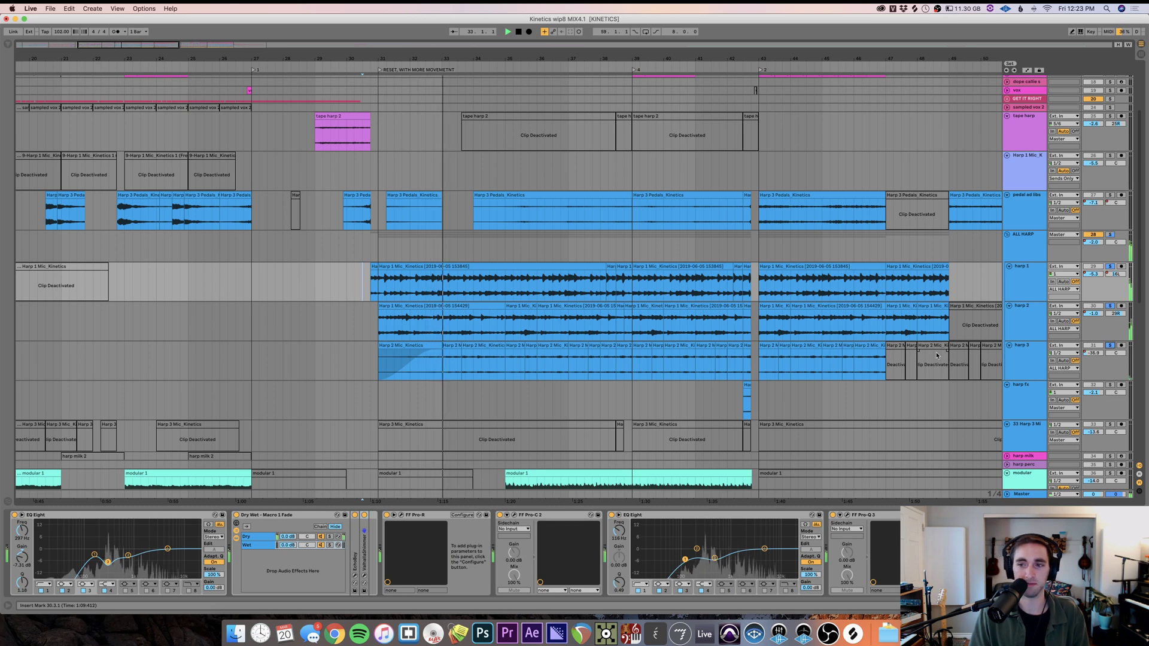
{"action": "left_click_drag", "start_coordinate": [1103, 355], "coordinate": [1103, 328]}
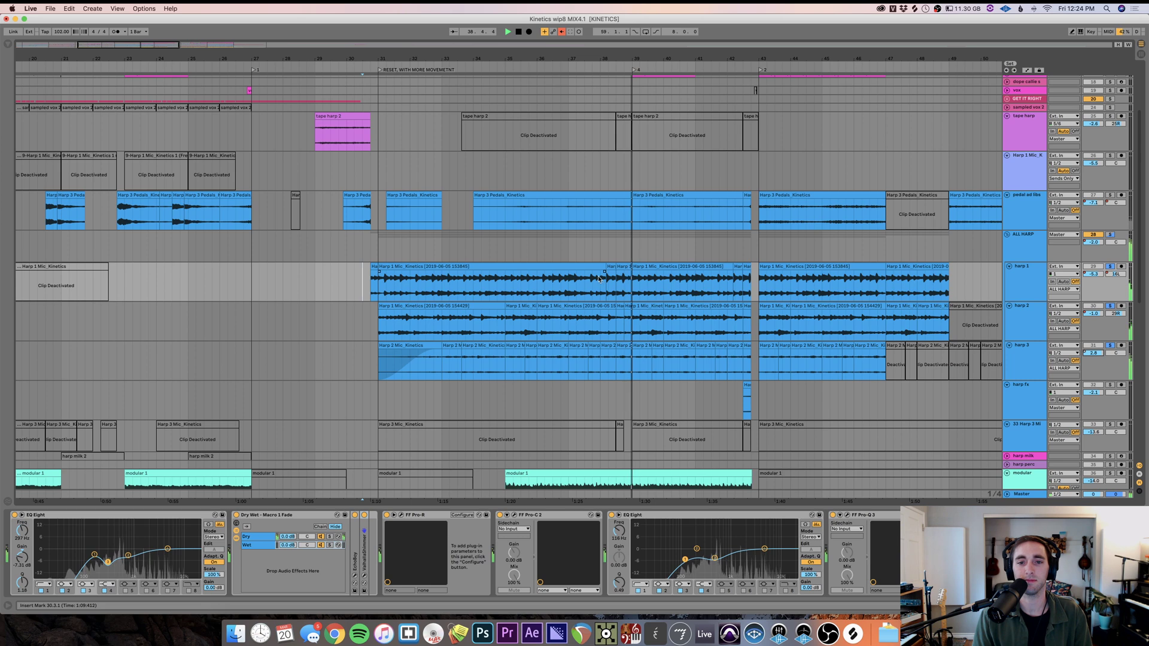
{"action": "key", "text": "super+z"}
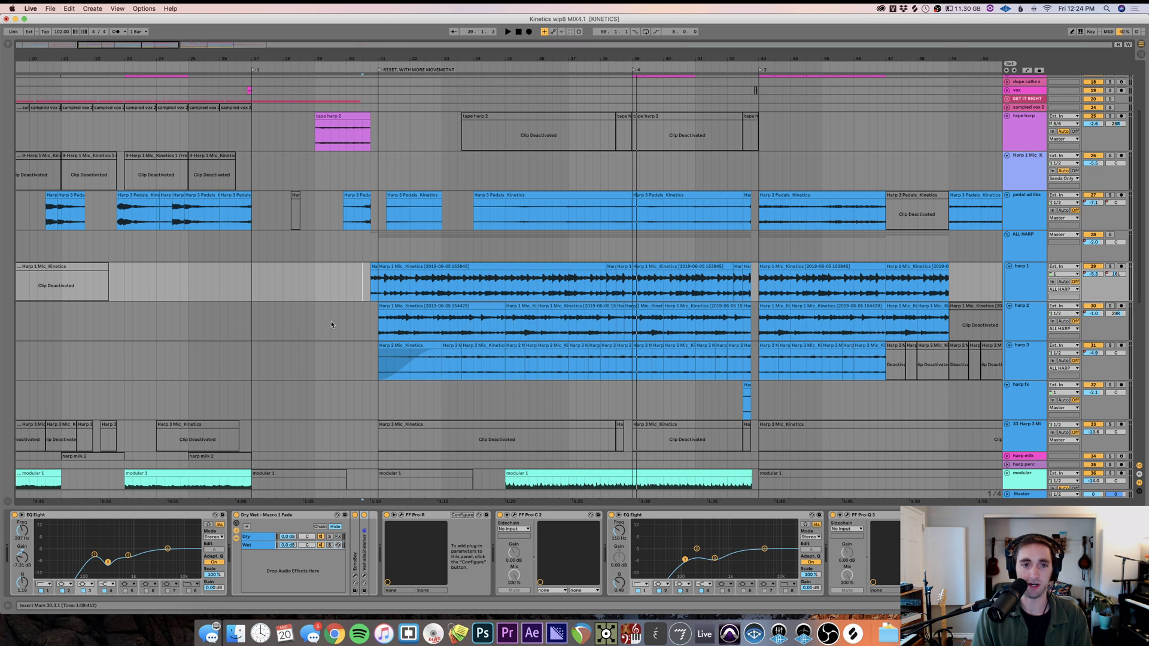
- Play back the unsoloed mix from 30.3.1 and bring the vocal tracks into view
{"action": "left_click", "coordinate": [361, 319]}
{"action": "key", "text": "space"}
{"action": "scroll", "coordinate": [361, 319], "scroll_direction": "up", "scroll_amount": 2}
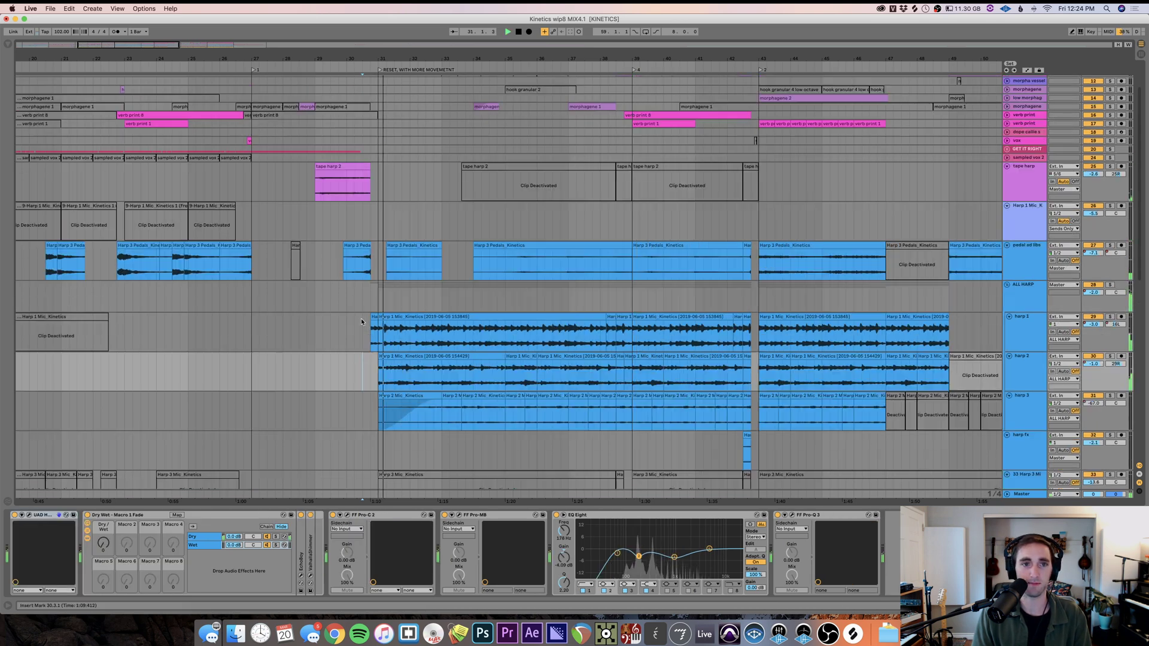
{"action": "scroll", "coordinate": [361, 318], "scroll_direction": "up", "scroll_amount": 2}
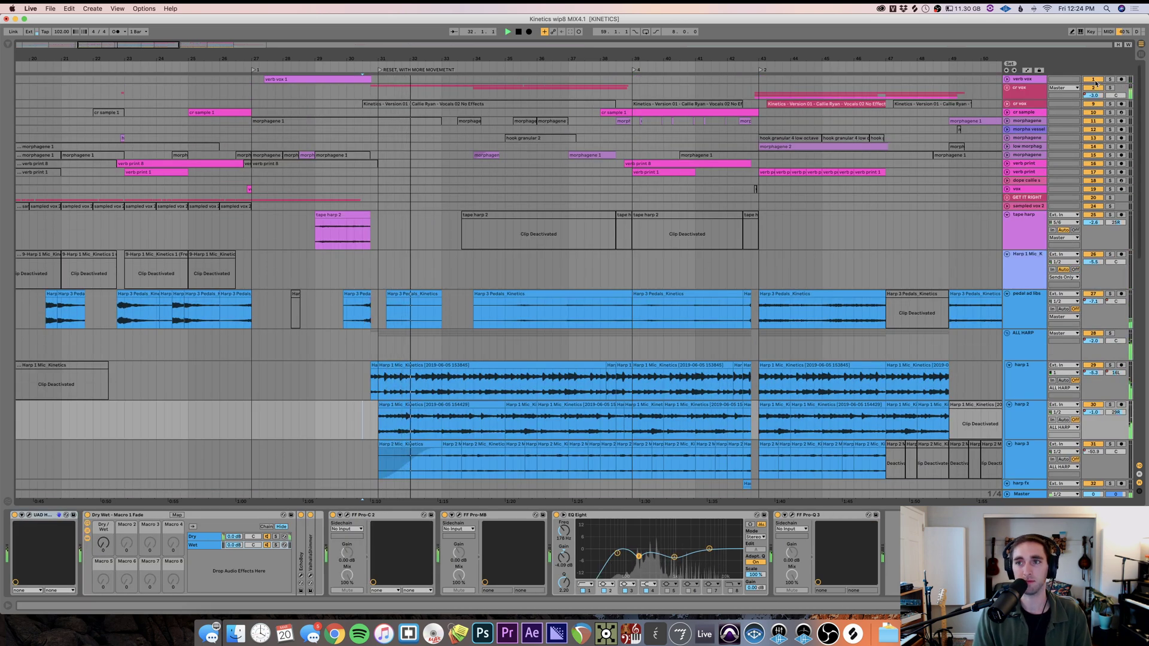
- Solo and unfold the cr vox group, listen with the first cr vox track's devices shown, and switch the solo off
{"action": "left_click", "coordinate": [1110, 88]}
{"action": "left_click", "coordinate": [1007, 87]}
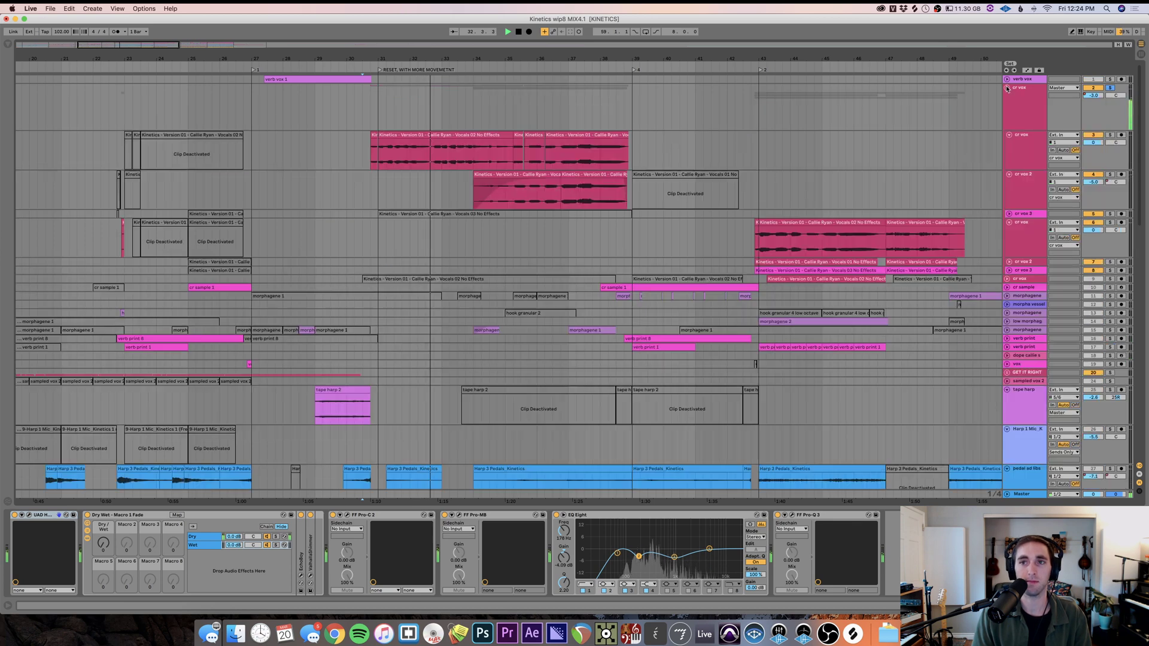
{"action": "left_click", "coordinate": [431, 165]}
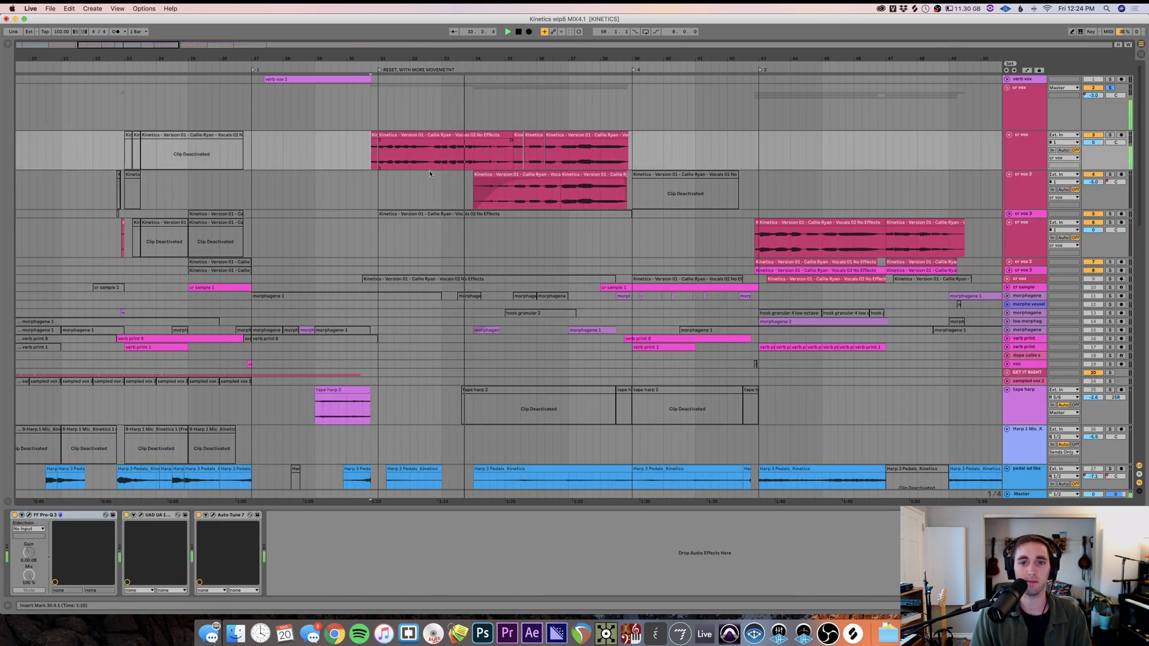
{"action": "scroll", "coordinate": [429, 174], "scroll_direction": "right", "scroll_amount": 2}
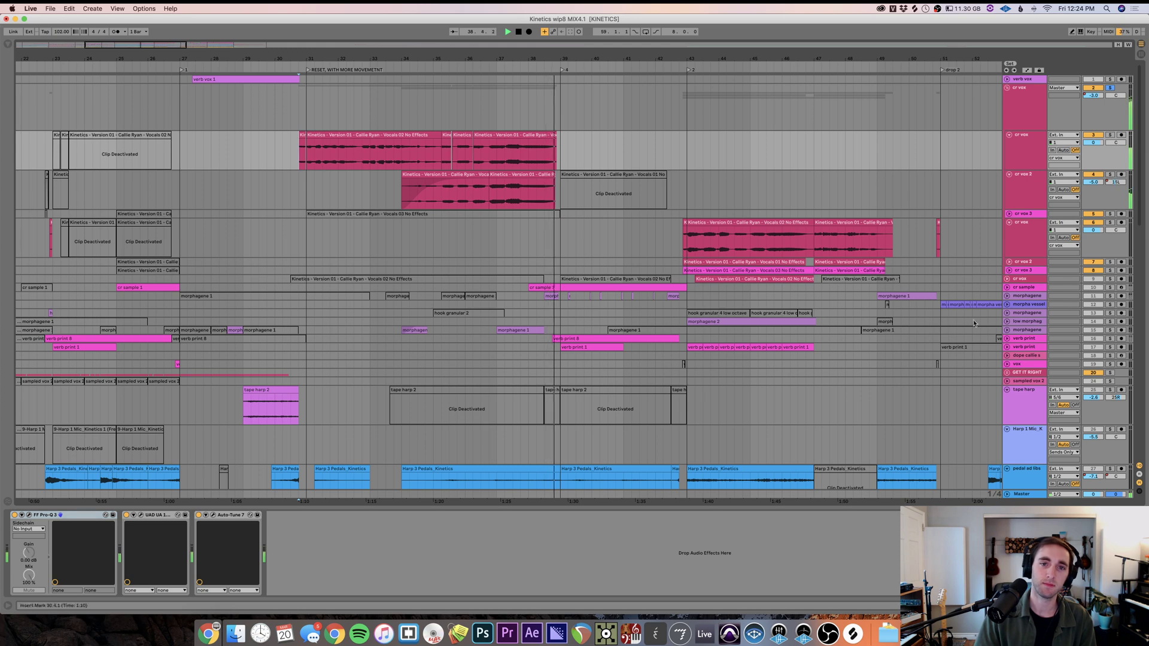
{"action": "left_click", "coordinate": [1111, 88]}
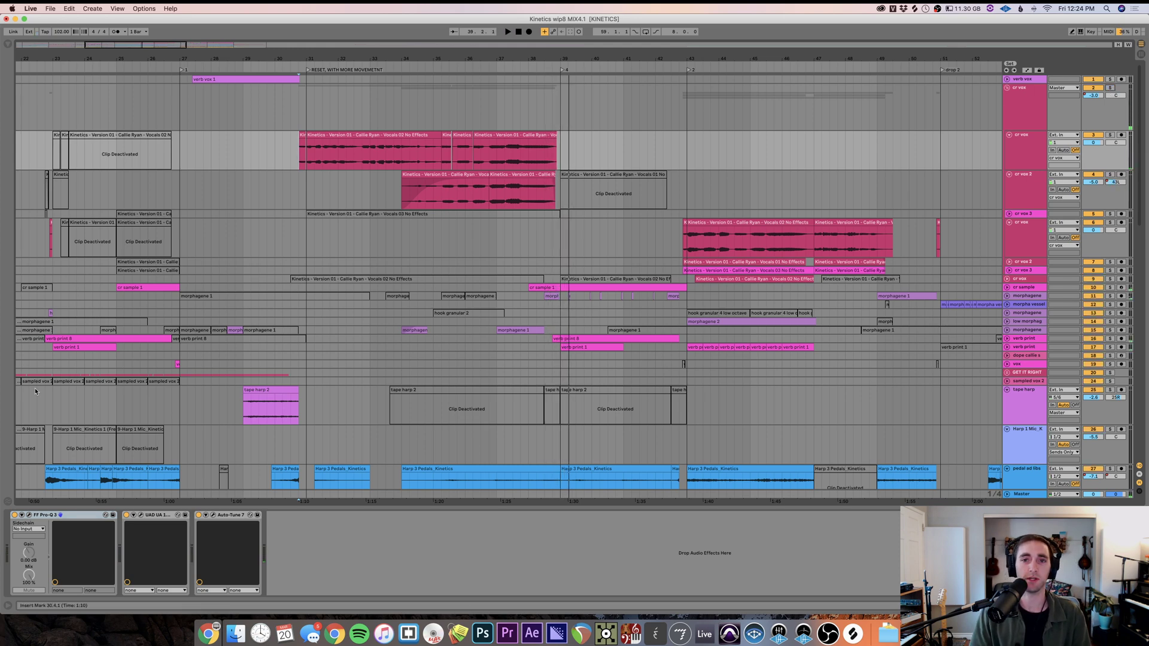
- Unfold all tracks, show the cr sample track's devices, and examine the sample, morphagene and verb print clips
{"action": "left_click", "coordinate": [1008, 288], "text": "alt"}
{"action": "left_click", "coordinate": [541, 288]}
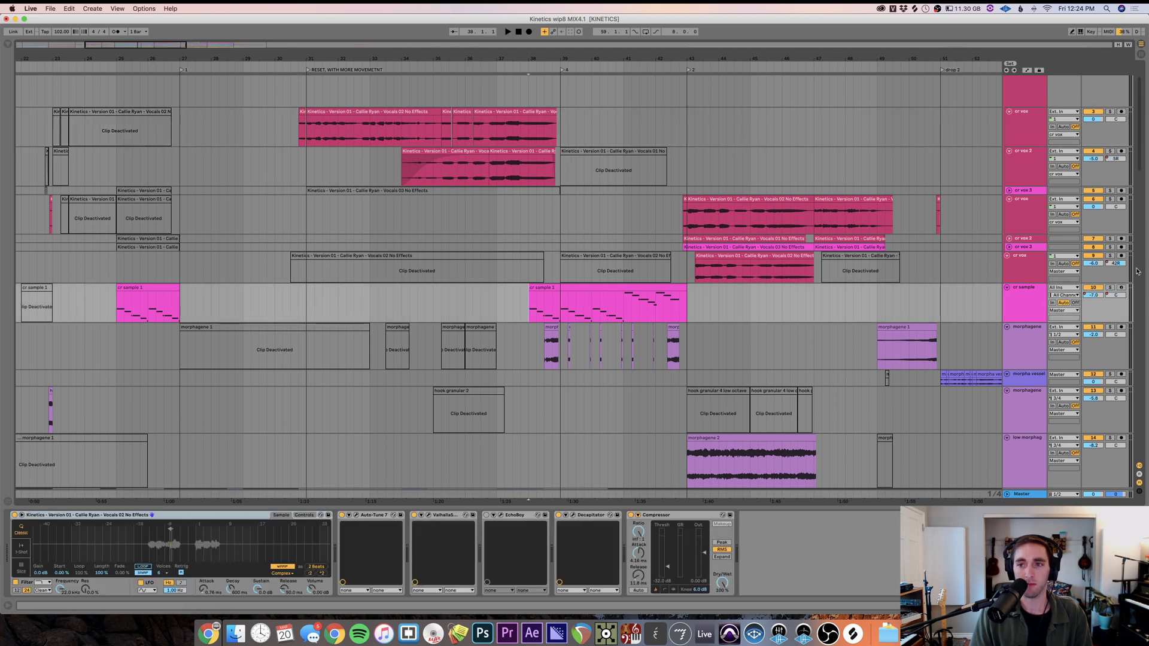
{"action": "scroll", "coordinate": [590, 257], "scroll_direction": "down", "scroll_amount": 5}
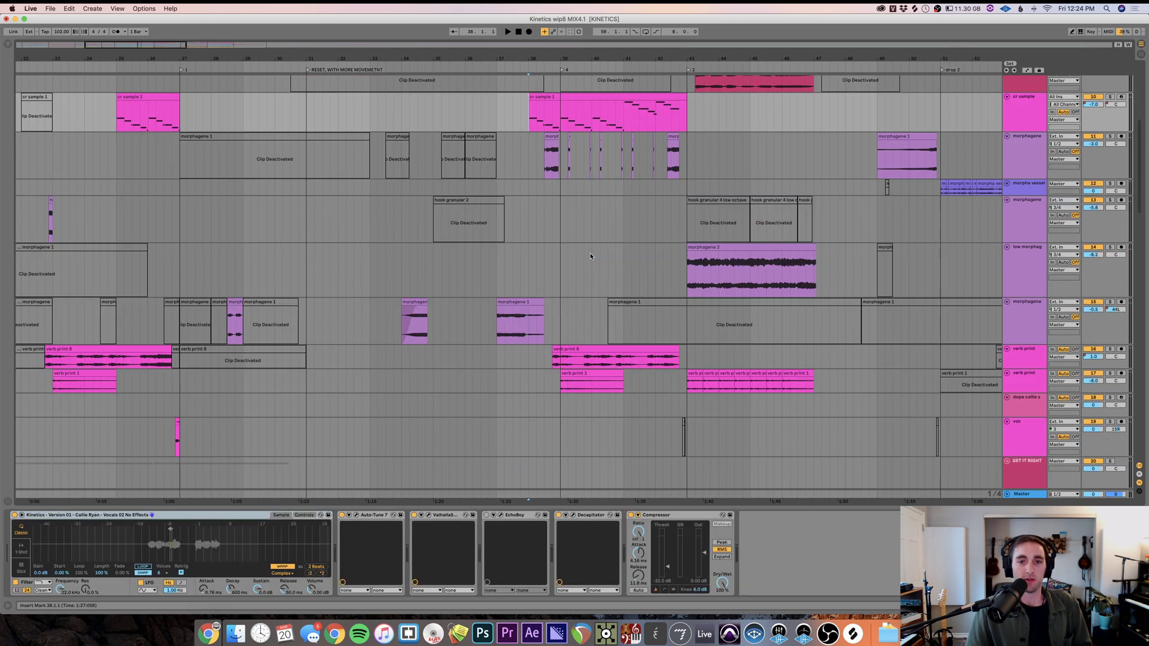
{"action": "key", "text": "minus"}
{"action": "key", "text": "minus"}
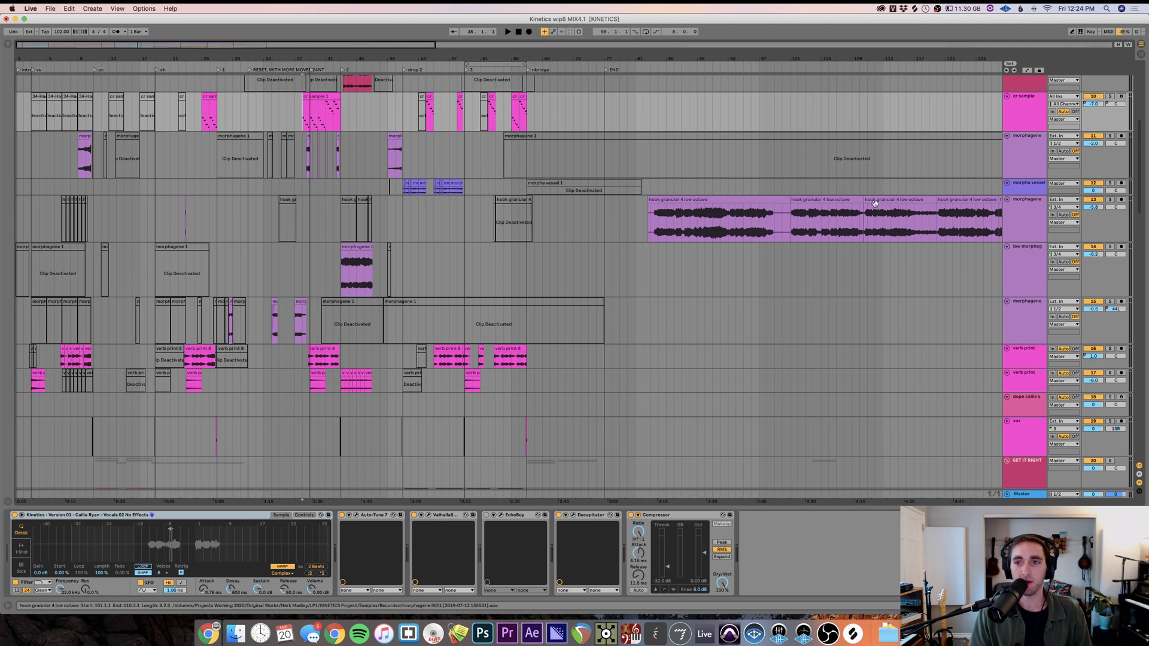
- Fold all tracks and survey the whole arrangement from the vocal tracks down to the Kinetics MIX4 reference
{"action": "left_click_drag", "start_coordinate": [1036, 297], "coordinate": [1011, 174]}
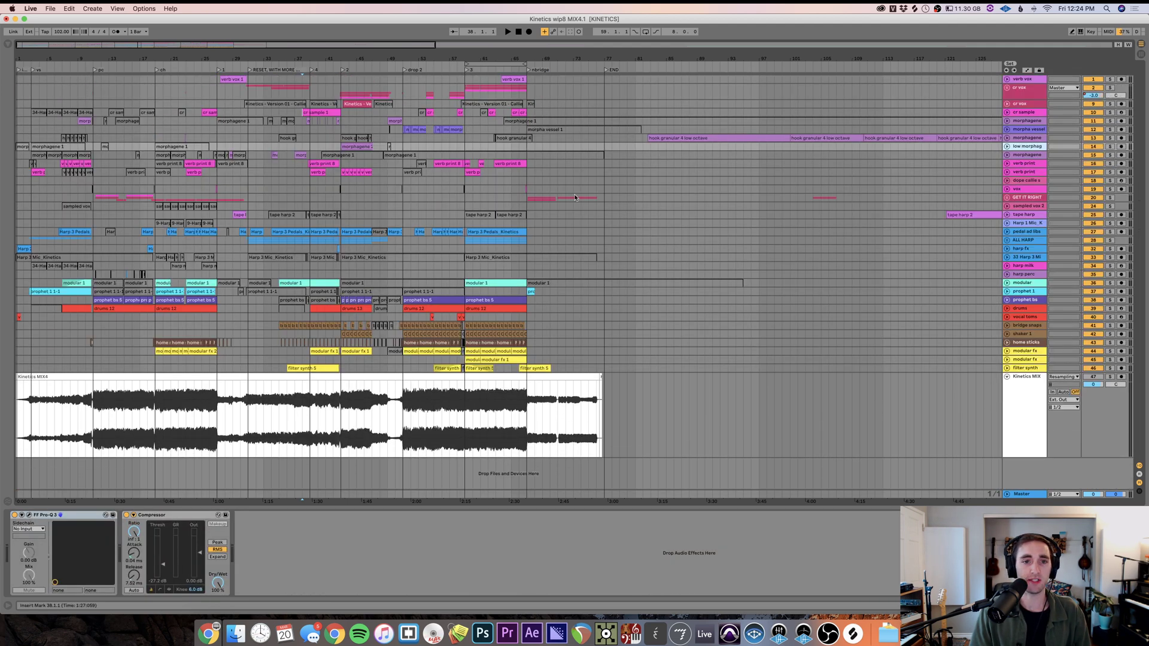
{"action": "left_click", "coordinate": [248, 274]}
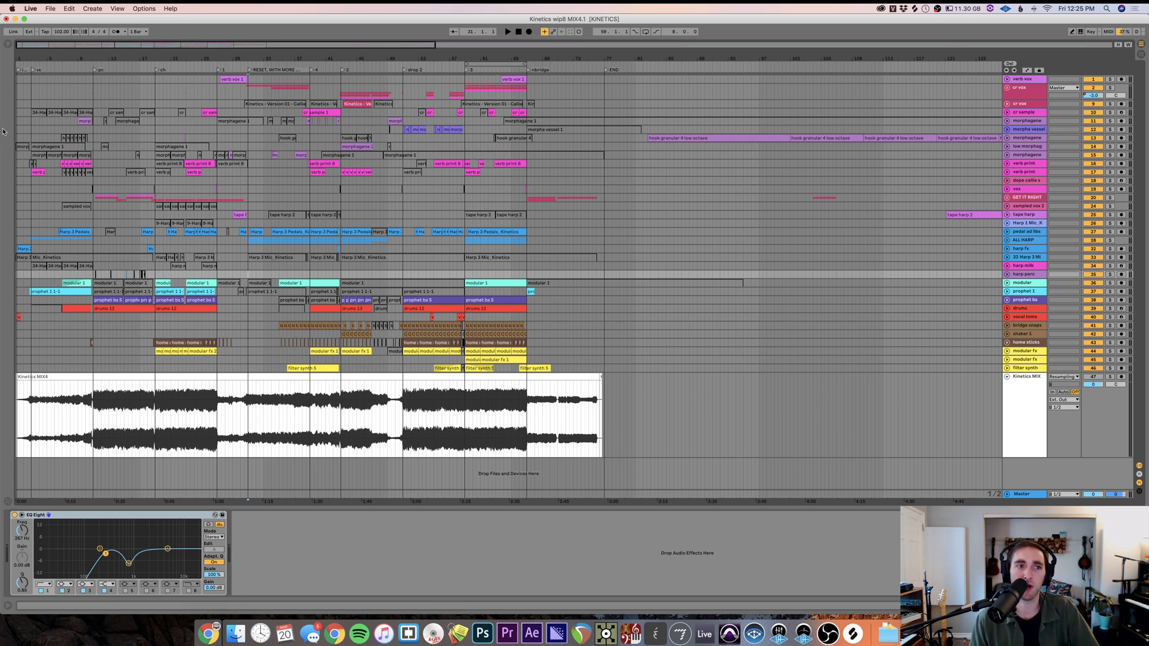
{"action": "left_click", "coordinate": [32, 130]}
{"action": "left_click_drag", "start_coordinate": [31, 130], "coordinate": [596, 390]}
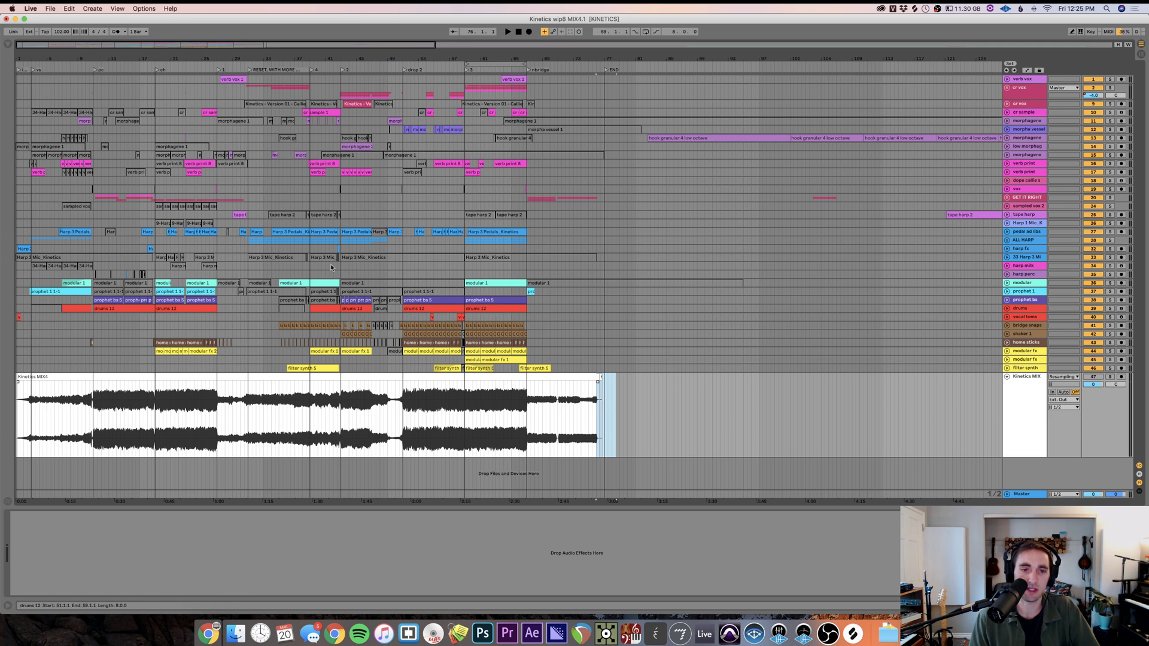
- Inspect the verb vox track's devices and clips and the cr vox group's contents, and unfold the separate cr vox track
{"action": "left_click", "coordinate": [237, 79]}
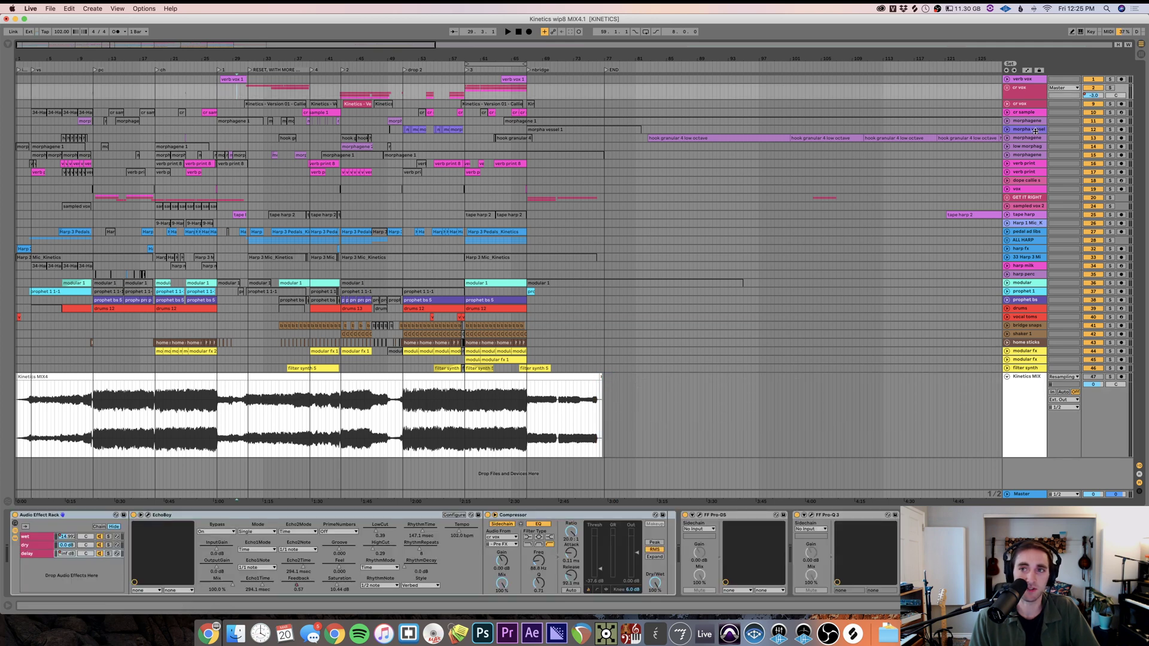
{"action": "left_click", "coordinate": [1008, 88]}
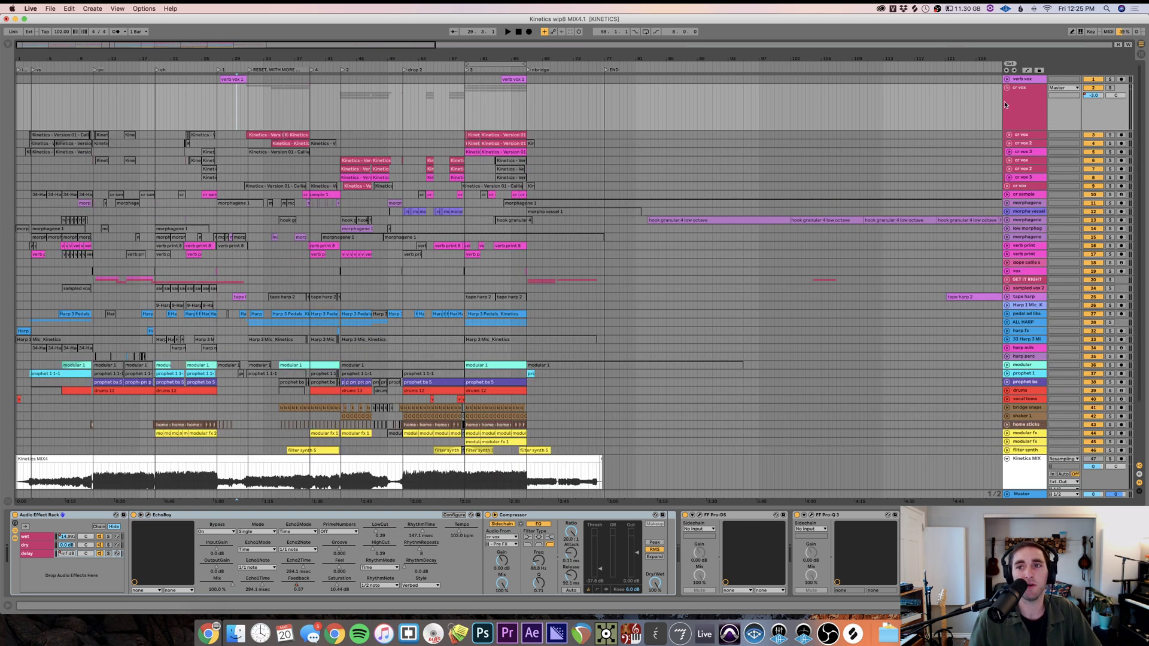
{"action": "left_click", "coordinate": [1008, 88]}
{"action": "left_click", "coordinate": [1007, 80]}
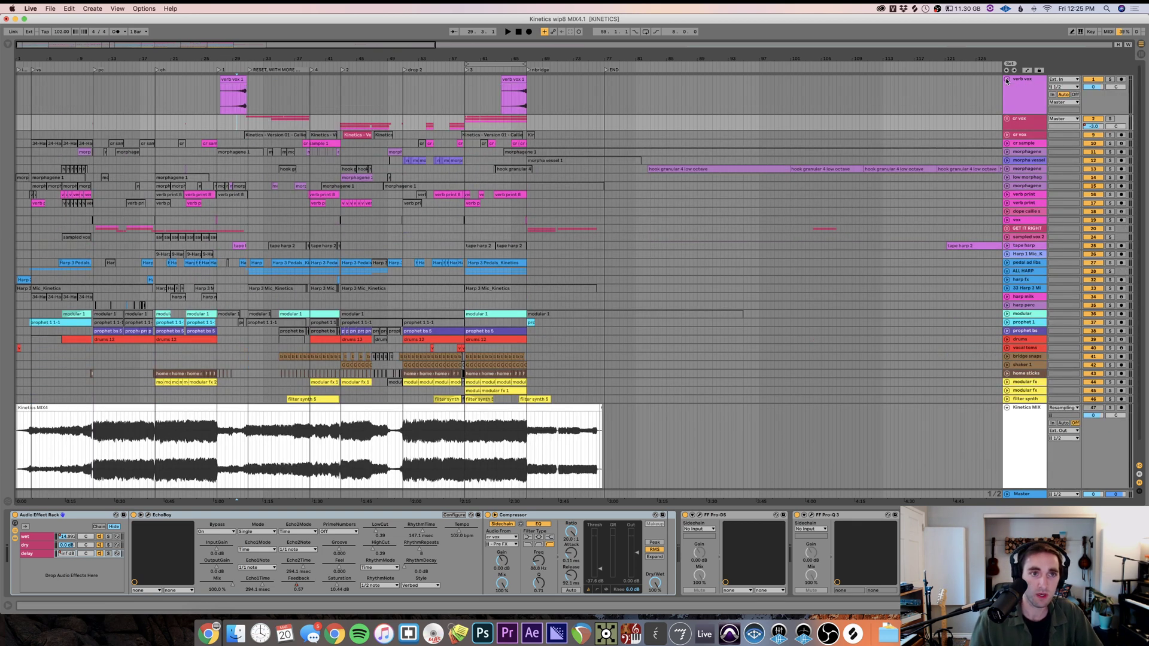
{"action": "left_click", "coordinate": [1008, 80]}
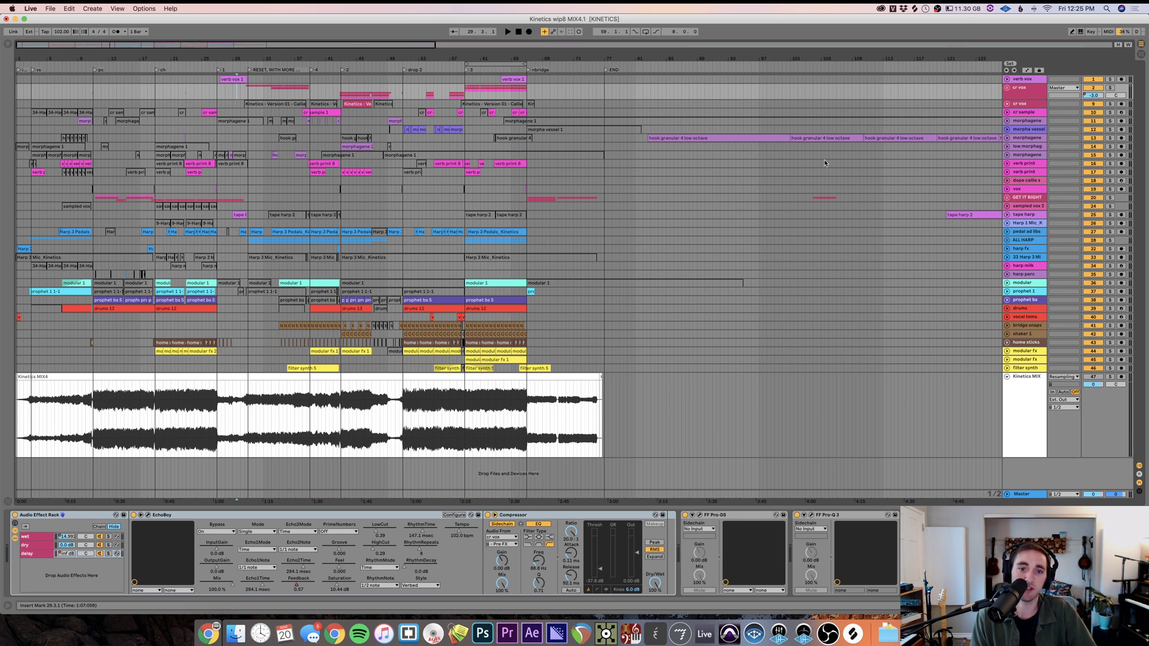
{"action": "left_click", "coordinate": [1007, 105]}
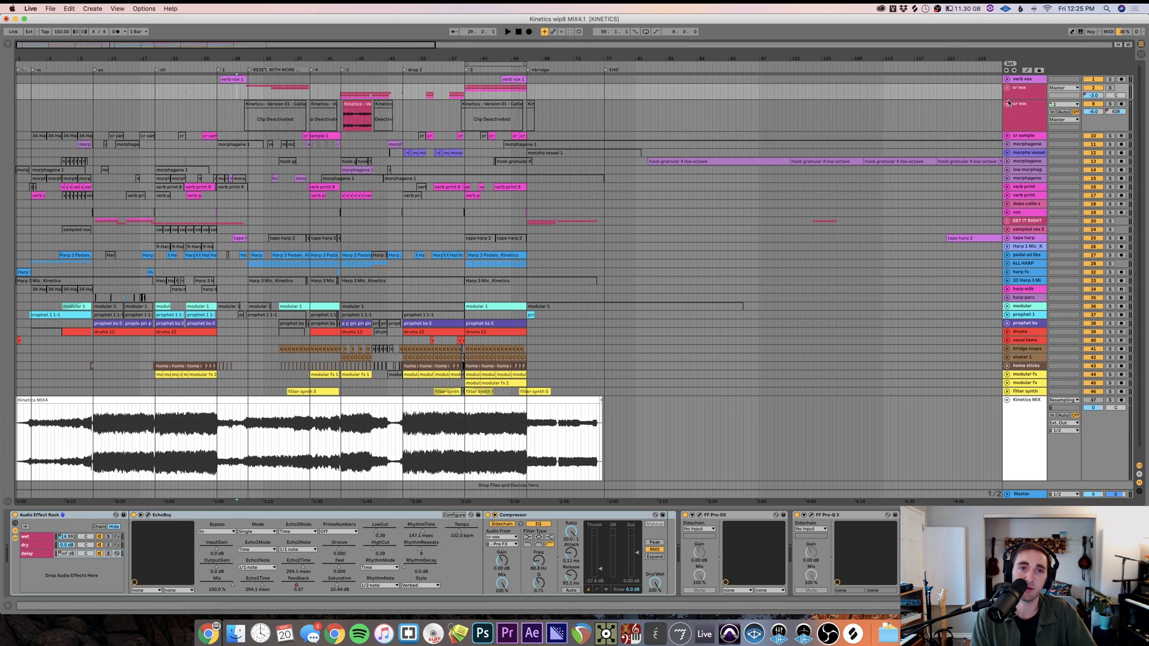
- Unfold the cr vox group, cr sample, morphagene and low morphag tracks, and shrink the lanes from cr sample to morpha vessel
{"action": "left_click", "coordinate": [1008, 89]}
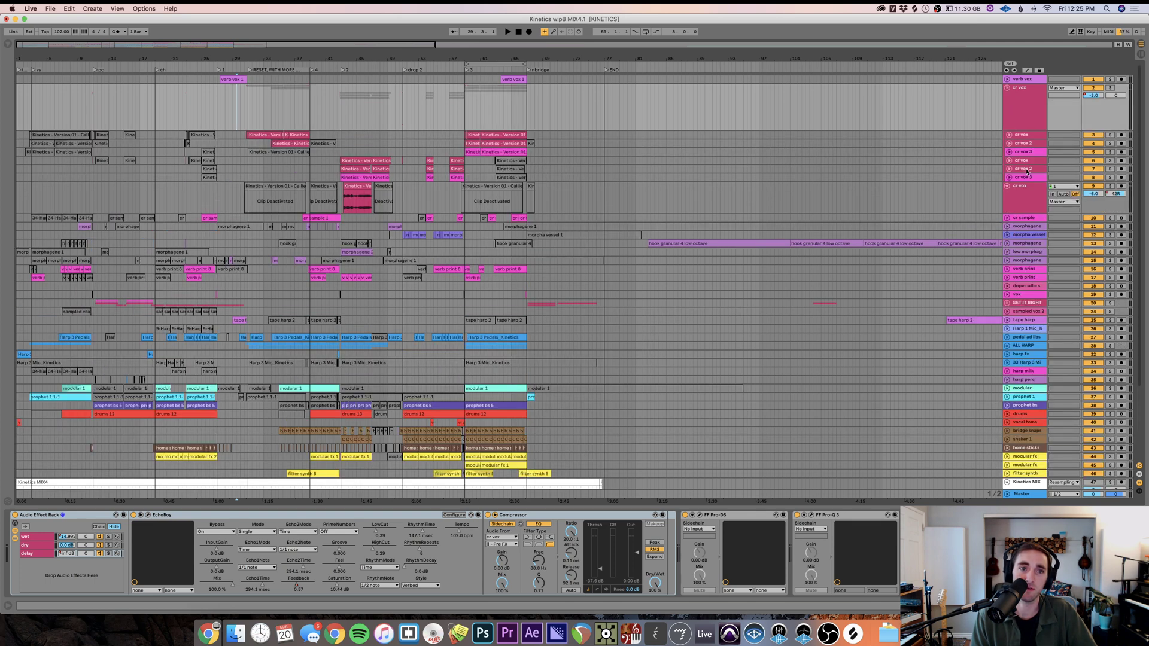
{"action": "left_click", "coordinate": [1007, 235]}
{"action": "left_click", "coordinate": [1007, 226]}
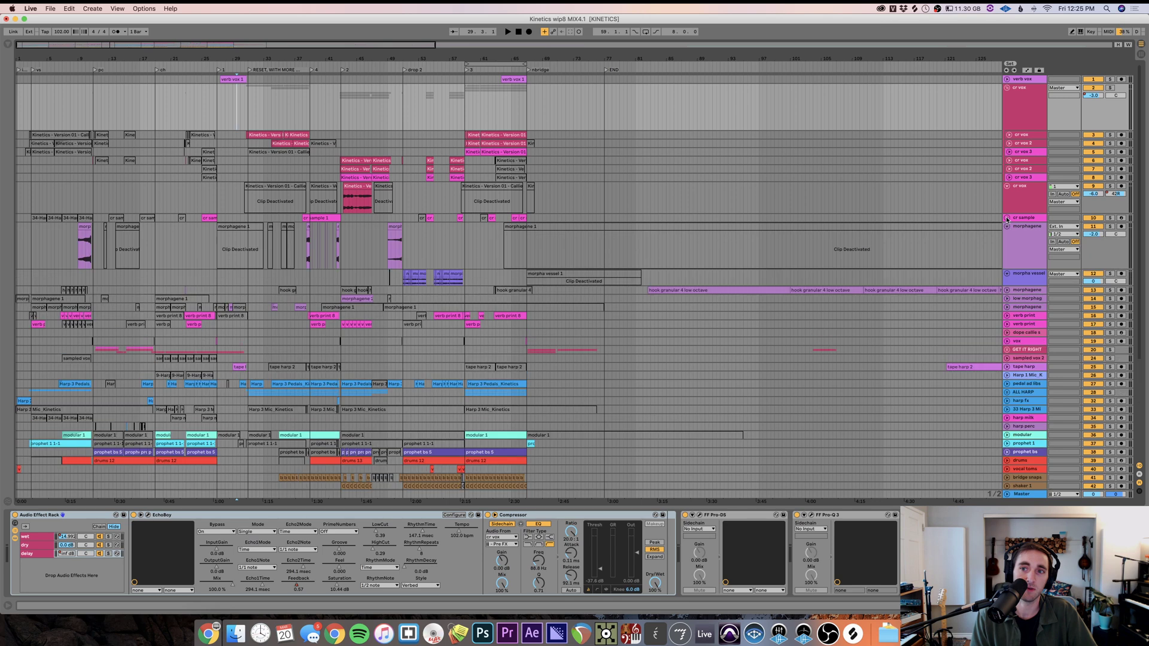
{"action": "left_click", "coordinate": [1007, 218]}
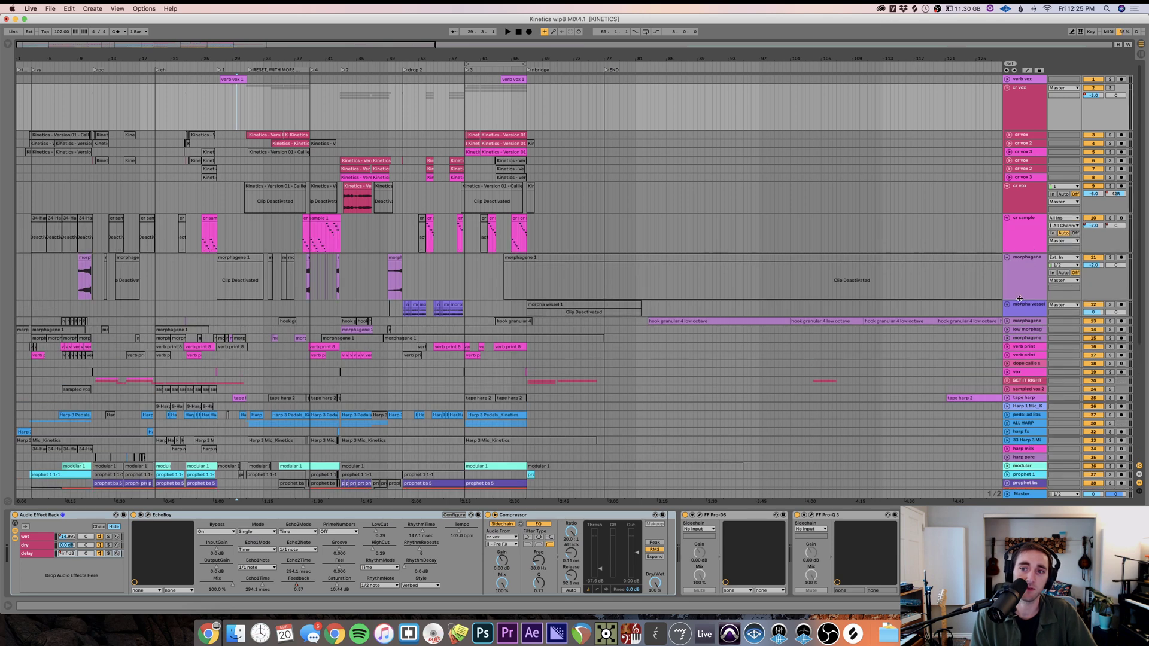
{"action": "mouse_move", "coordinate": [1019, 299]}
{"action": "left_mouse_down"}
{"action": "mouse_move", "coordinate": [1019, 241]}
{"action": "mouse_move", "coordinate": [1022, 284]}
{"action": "left_mouse_up"}
{"action": "left_click", "coordinate": [1020, 253]}
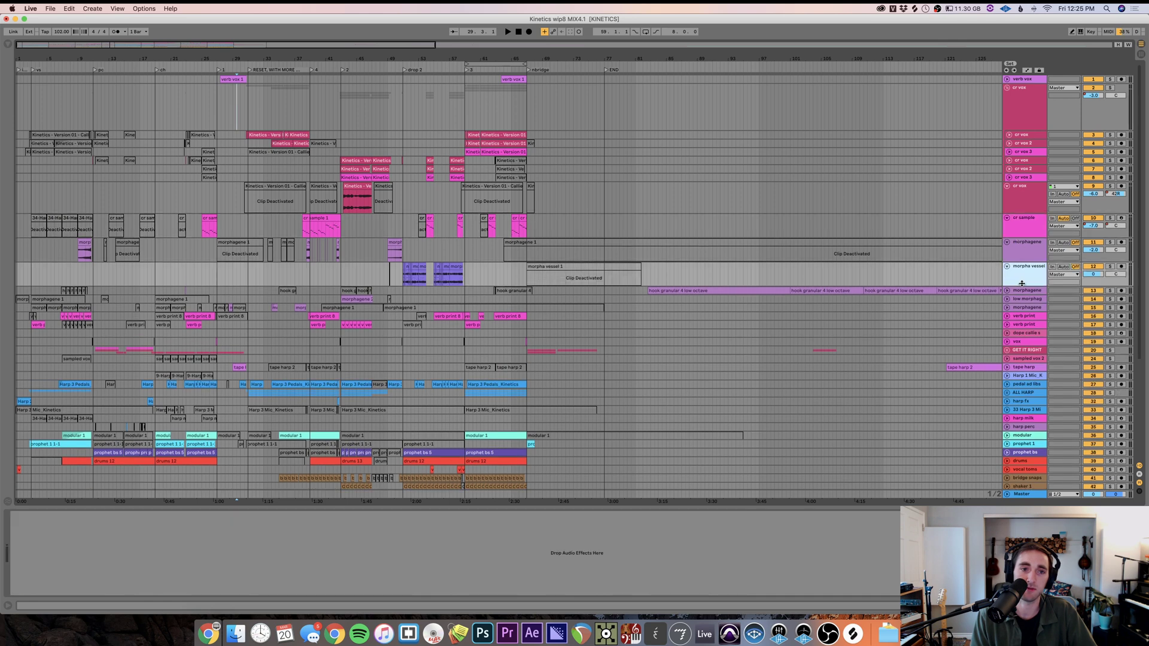
{"action": "left_click", "coordinate": [1007, 299]}
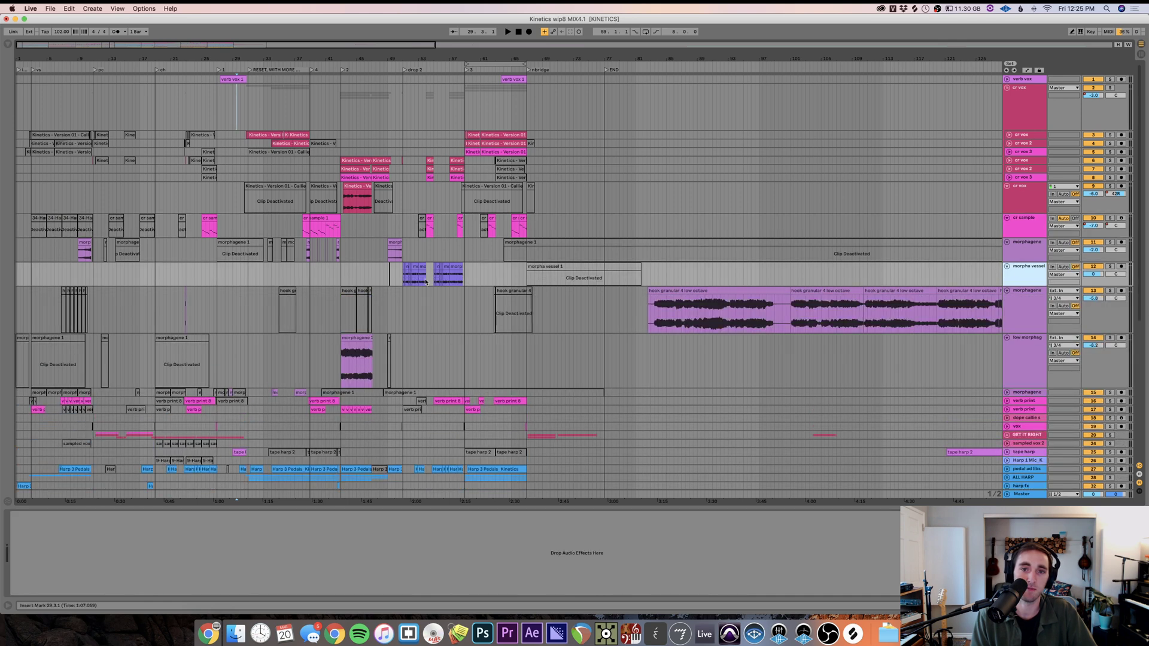
- Inspect the morphagene and cr sample tracks' devices and clips across the arrangement up to the second drop
{"action": "left_click", "coordinate": [188, 249]}
{"action": "scroll", "coordinate": [188, 249], "scroll_direction": "up", "scroll_amount": 5}
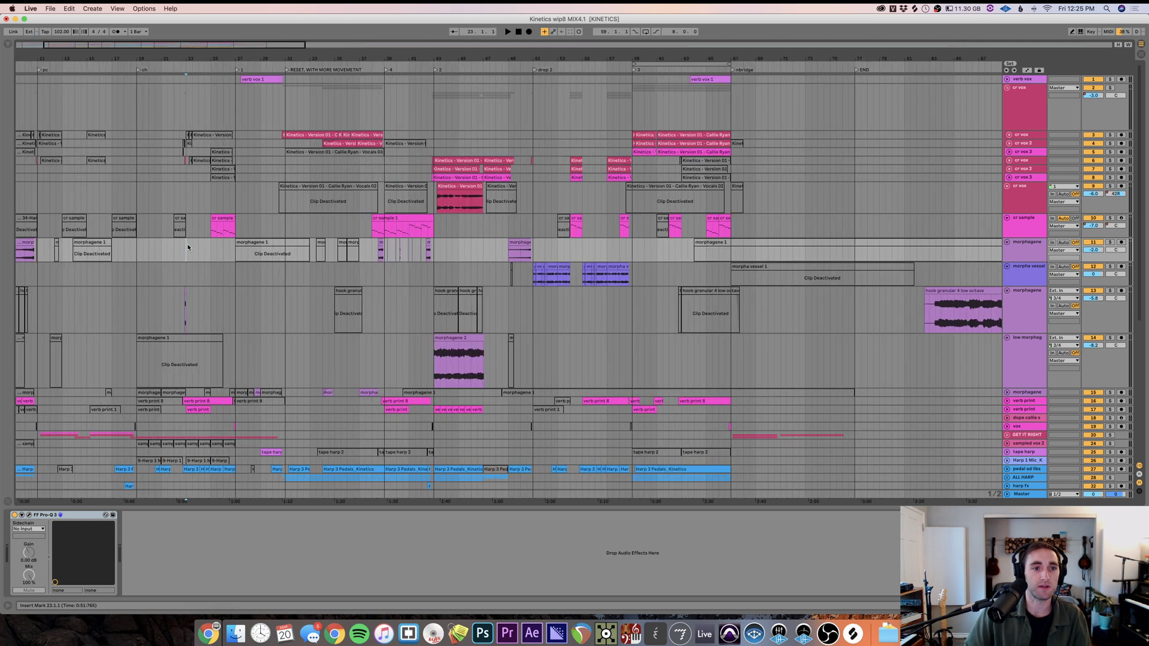
{"action": "left_click", "coordinate": [232, 231]}
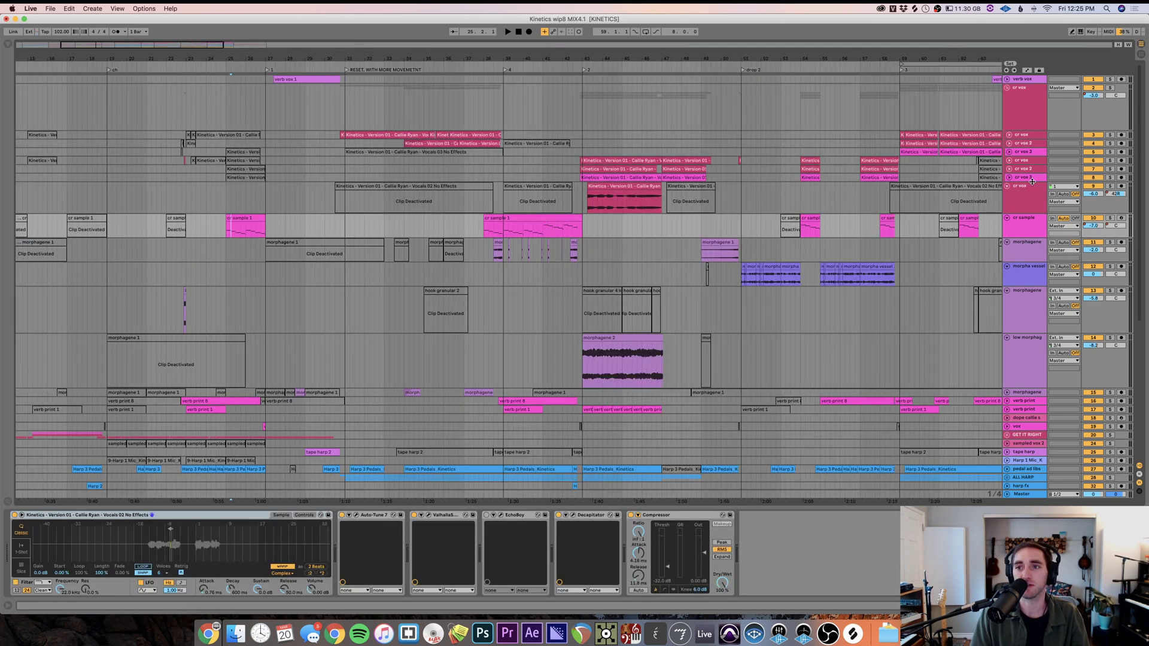
{"action": "scroll", "coordinate": [864, 172], "scroll_direction": "right", "scroll_amount": 5}
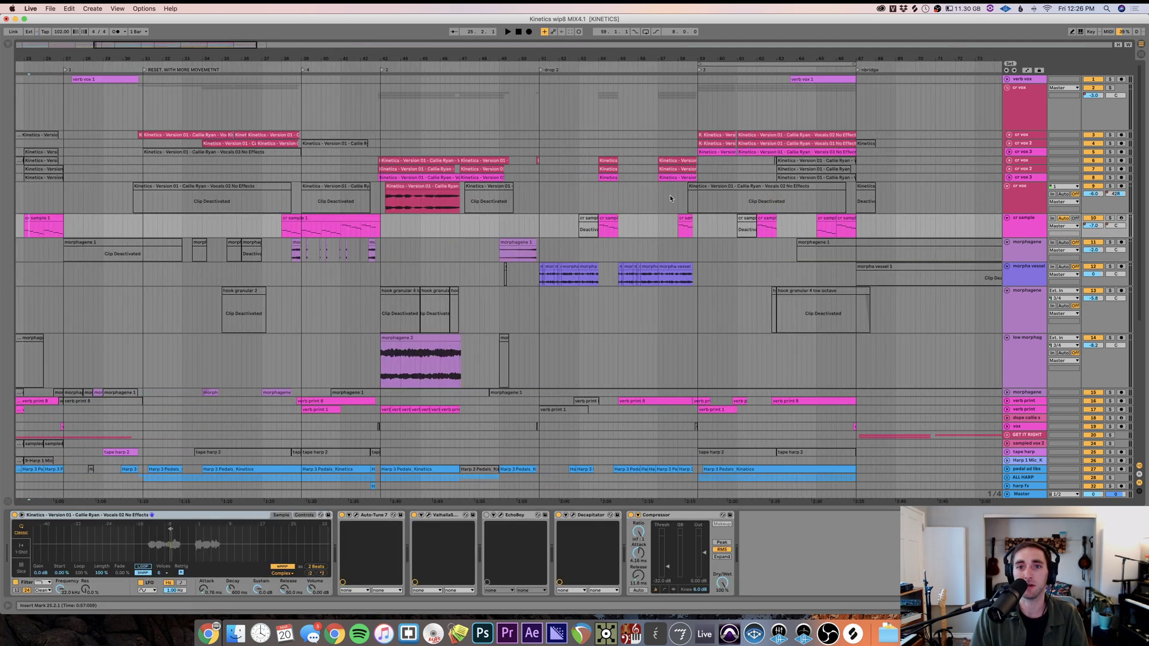
- Solo the cr sample track and listen to its long clip before marker 2 with its sampler and effects shown
{"action": "left_click", "coordinate": [660, 178]}
{"action": "key", "text": "space"}
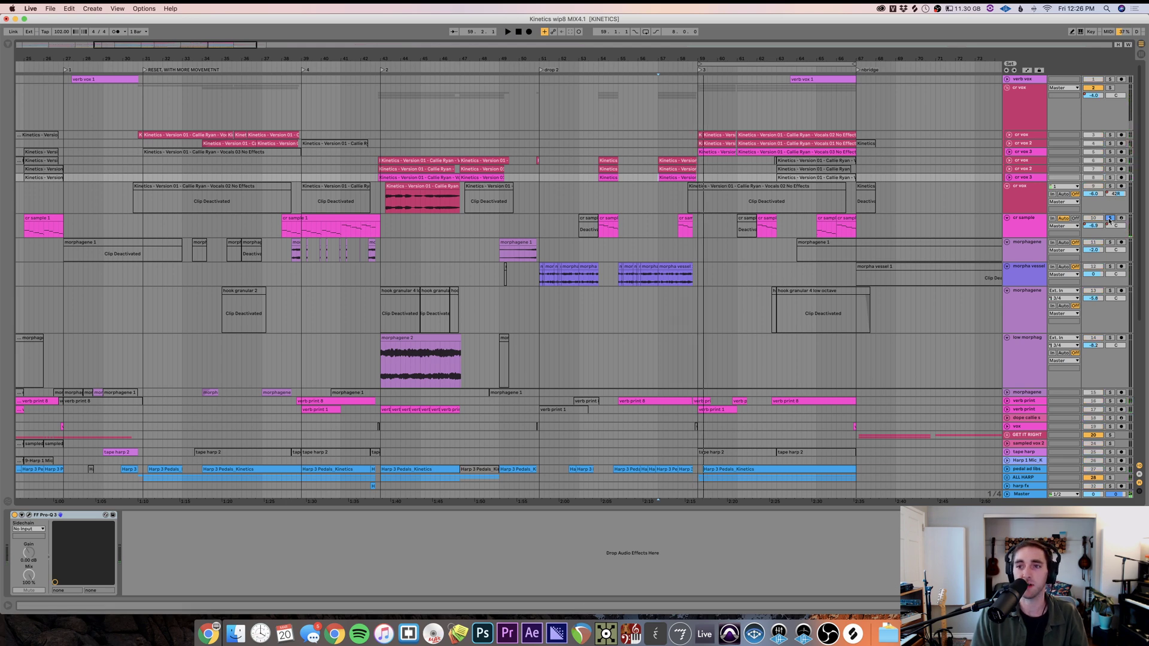
{"action": "left_click", "coordinate": [285, 226]}
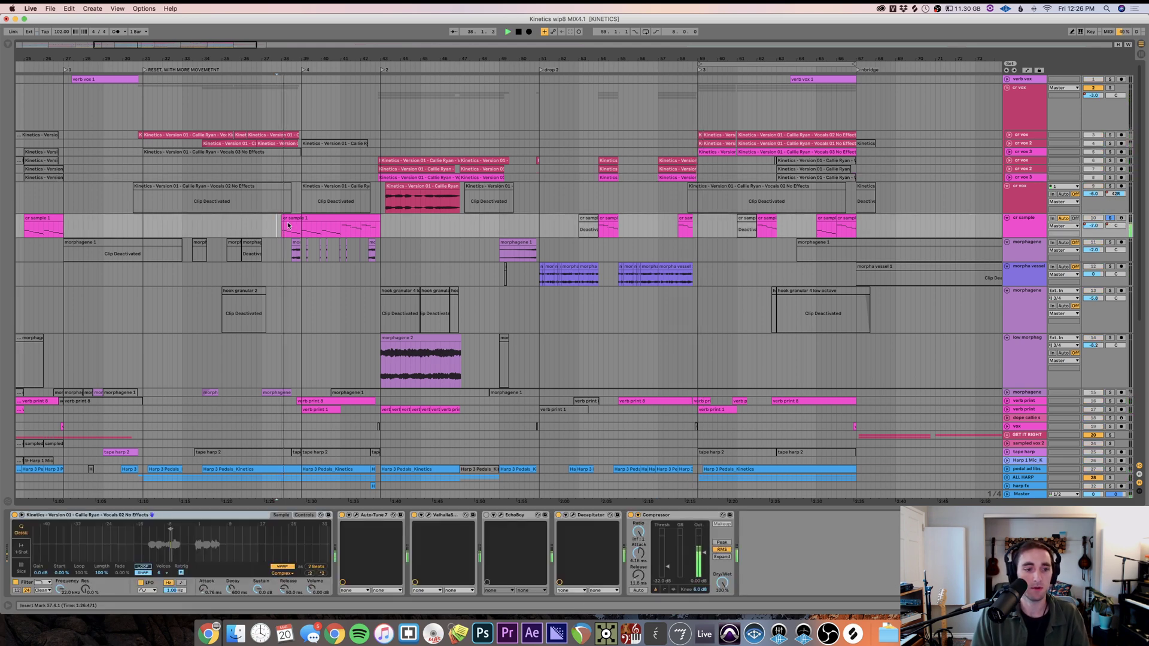
{"action": "left_click", "coordinate": [288, 219]}
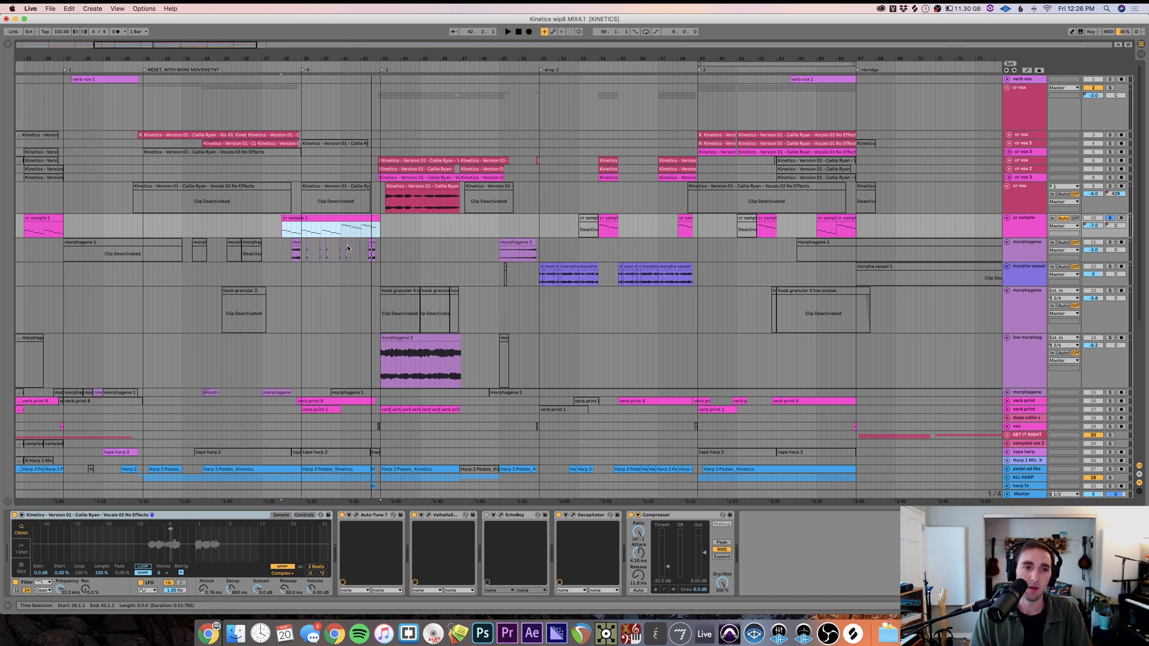
{"action": "key", "text": "space"}
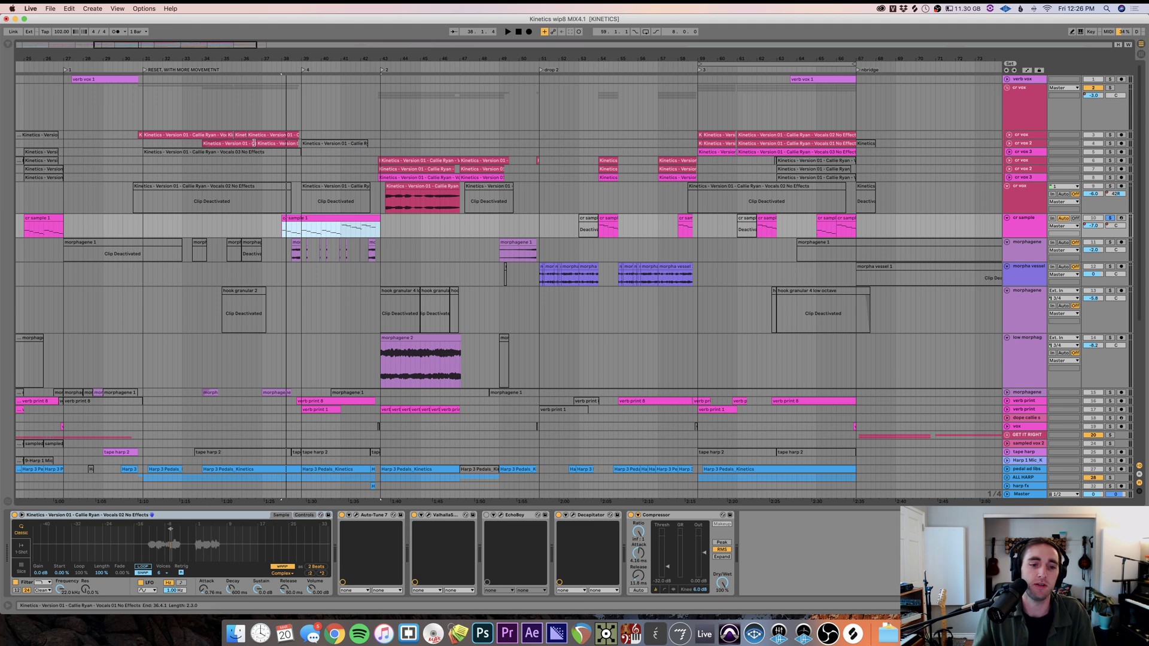
{"action": "left_click", "coordinate": [298, 231]}
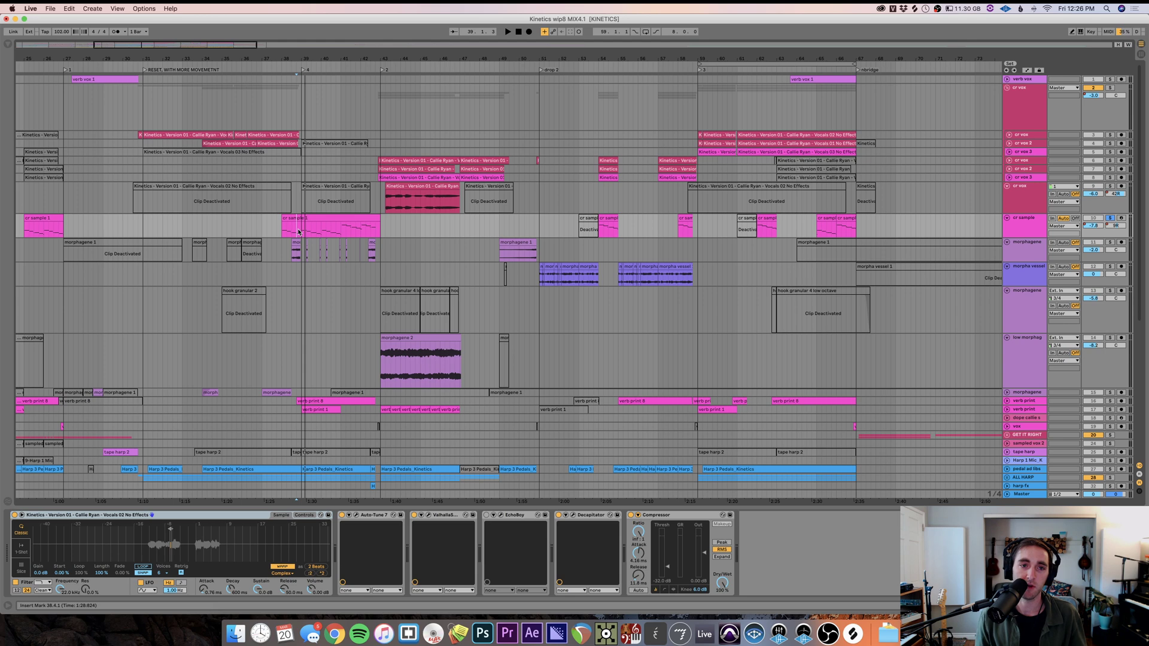
{"action": "key", "text": "space"}
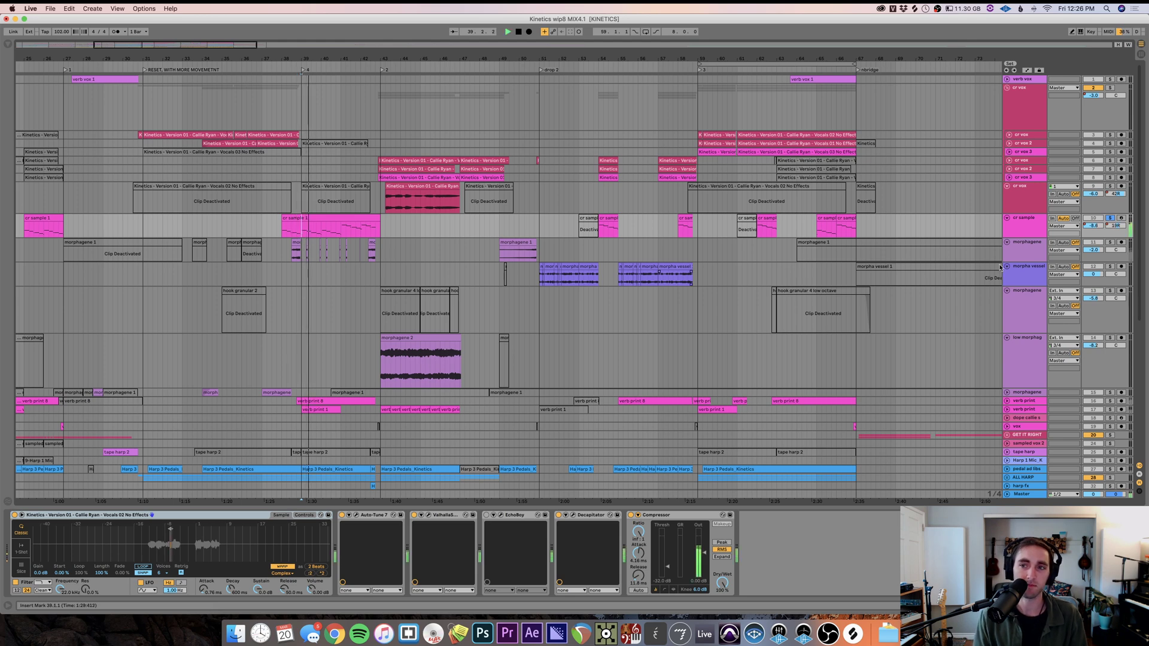
- Switch off the cr sample solo during playback and listen to the section in the full mix
{"action": "left_click", "coordinate": [1109, 219]}
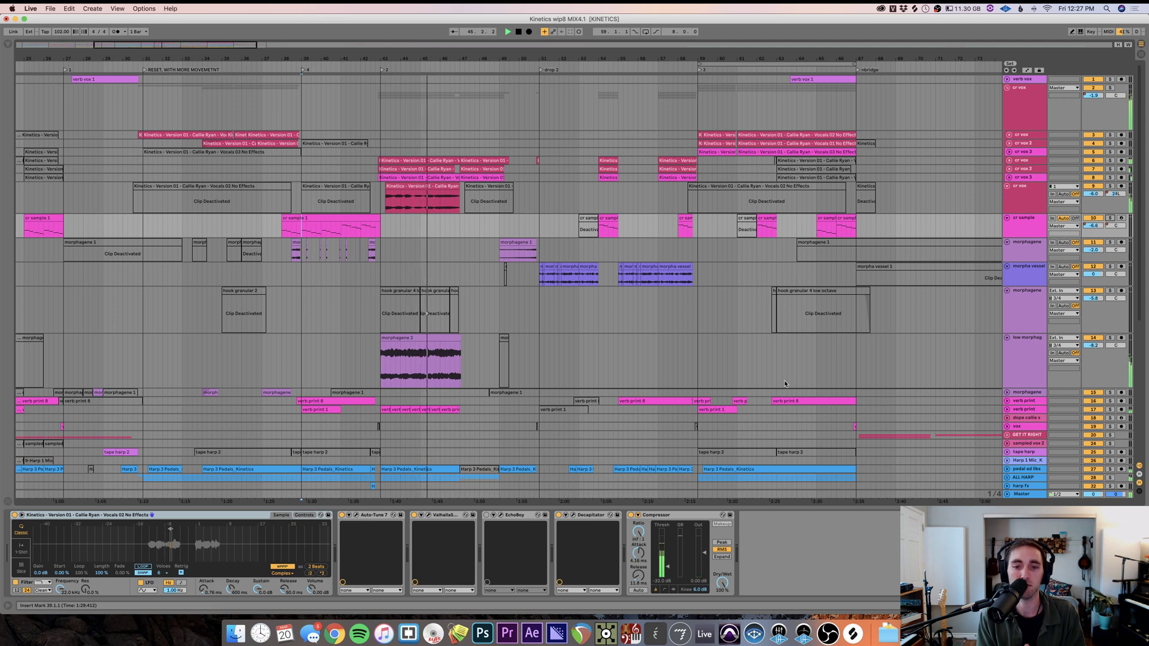
{"action": "key", "text": "space"}
{"action": "key", "text": "space"}
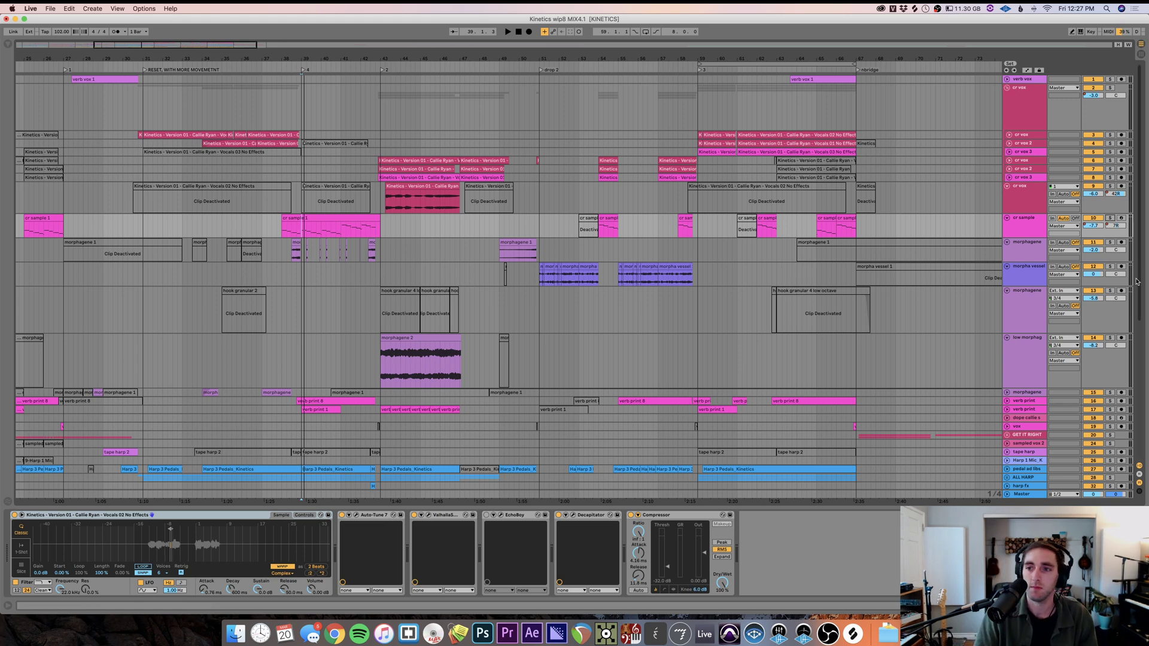
- Solo the morpha vessel track, listen to it from drop 2, and enlarge its lane
{"action": "left_click", "coordinate": [540, 284]}
{"action": "key", "text": "space"}
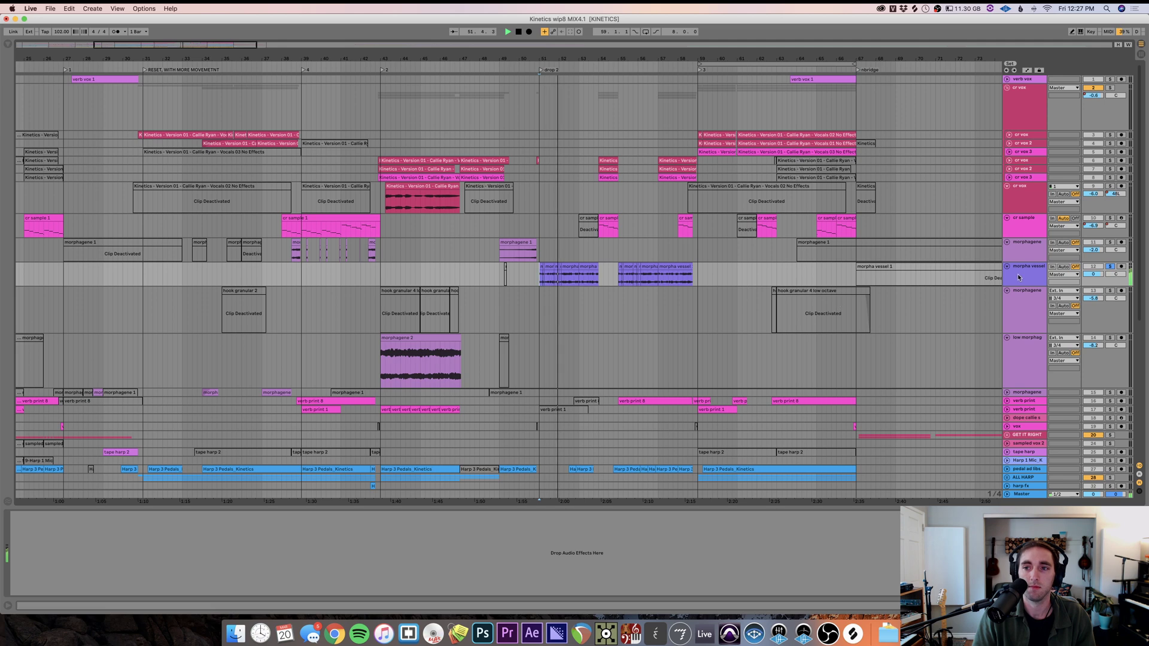
{"action": "key", "text": "space"}
{"action": "left_click_drag", "start_coordinate": [1011, 286], "coordinate": [1003, 340]}
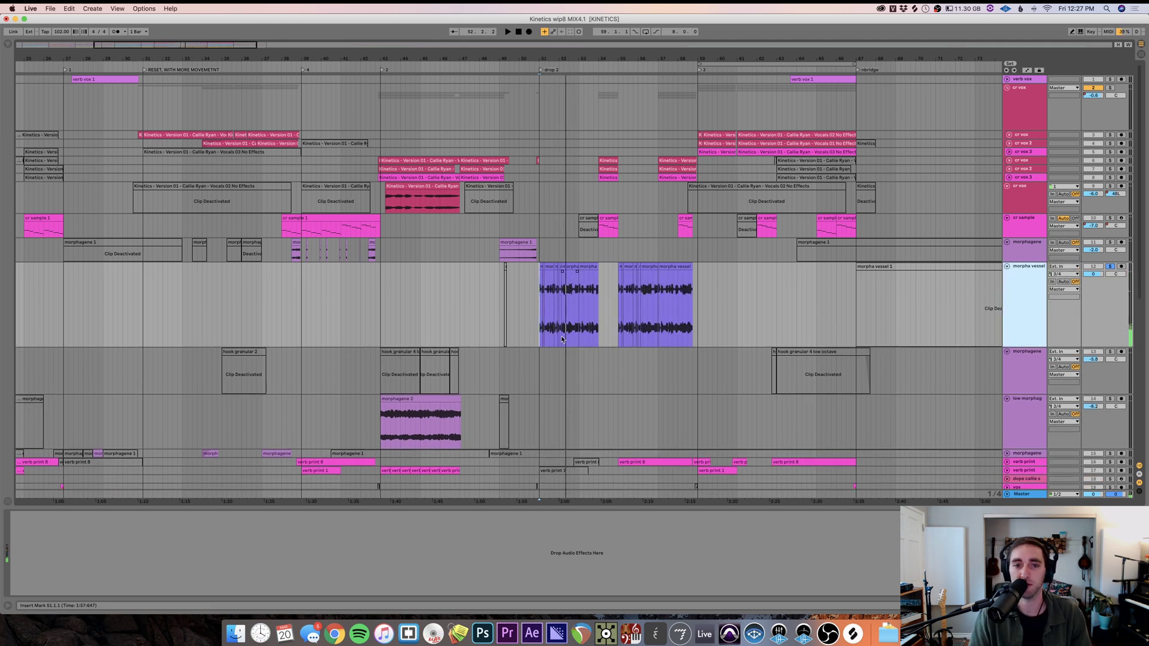
- Examine and listen to the chopped morpha vessel clips after drop 2 up close, and switch the track's solo off
{"action": "left_click", "coordinate": [539, 310]}
{"action": "scroll", "coordinate": [539, 309], "scroll_direction": "up", "scroll_amount": 5}
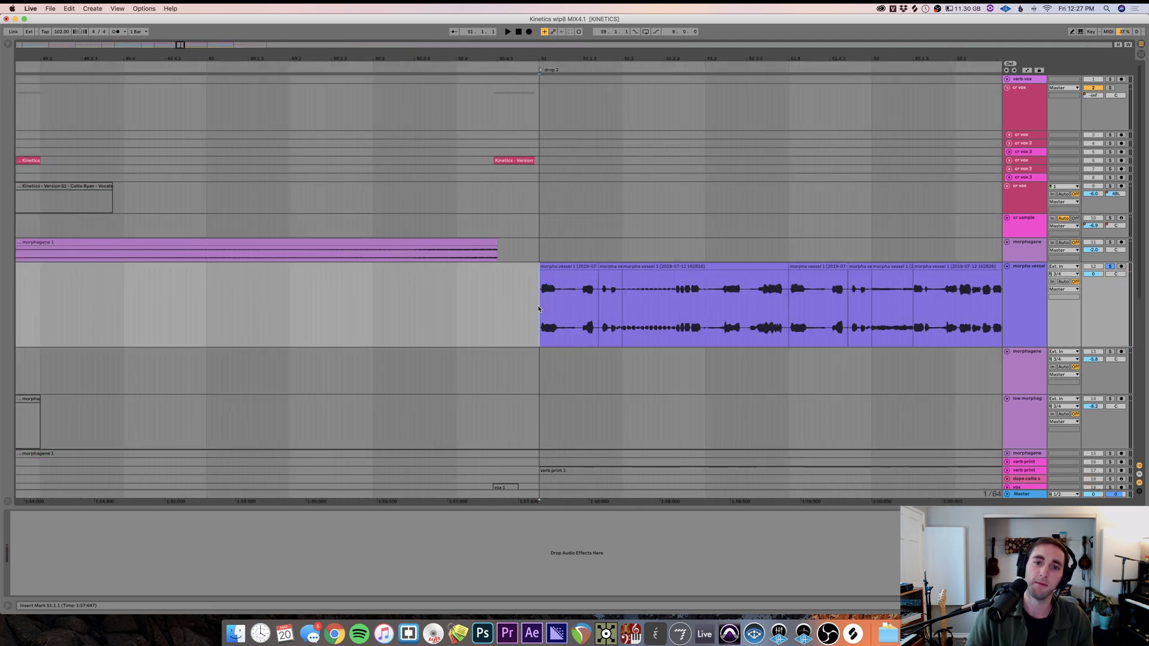
{"action": "scroll", "coordinate": [539, 309], "scroll_direction": "down", "scroll_amount": 3}
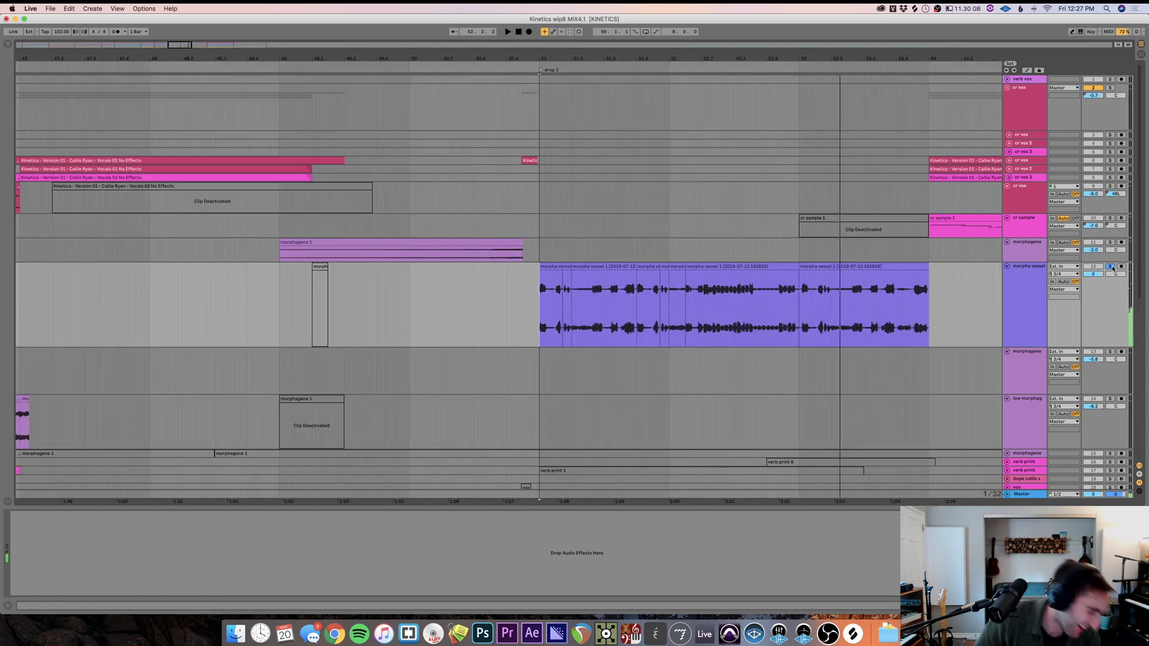
{"action": "left_click", "coordinate": [1110, 266]}
{"action": "left_click", "coordinate": [531, 310]}
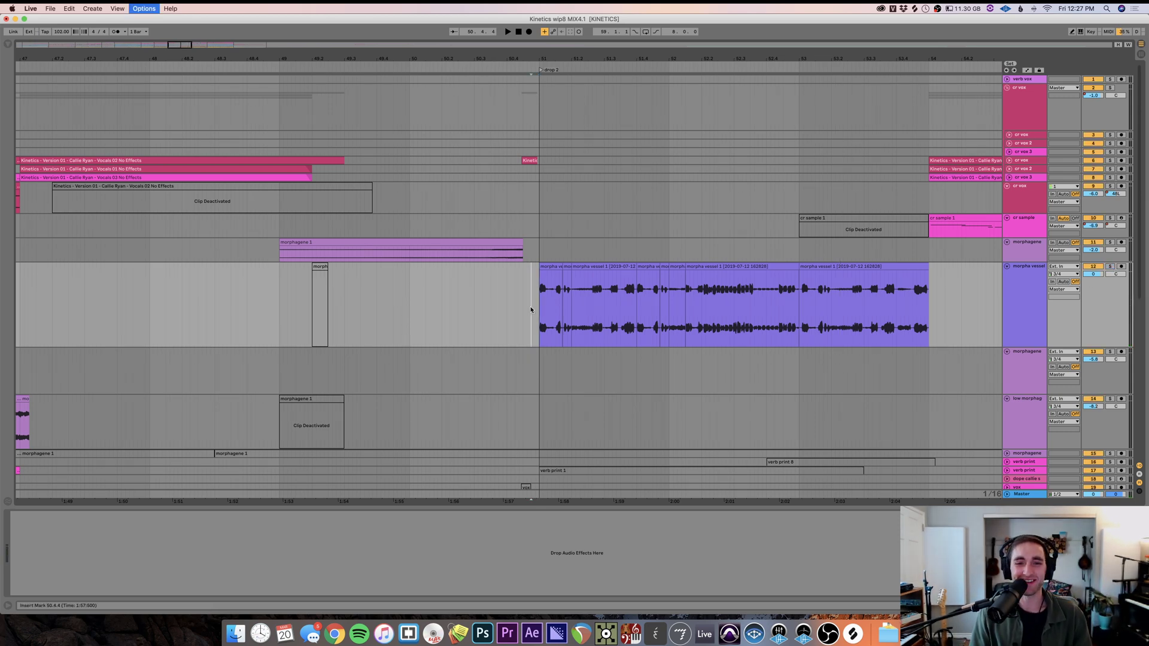
{"action": "key", "text": "minus"}
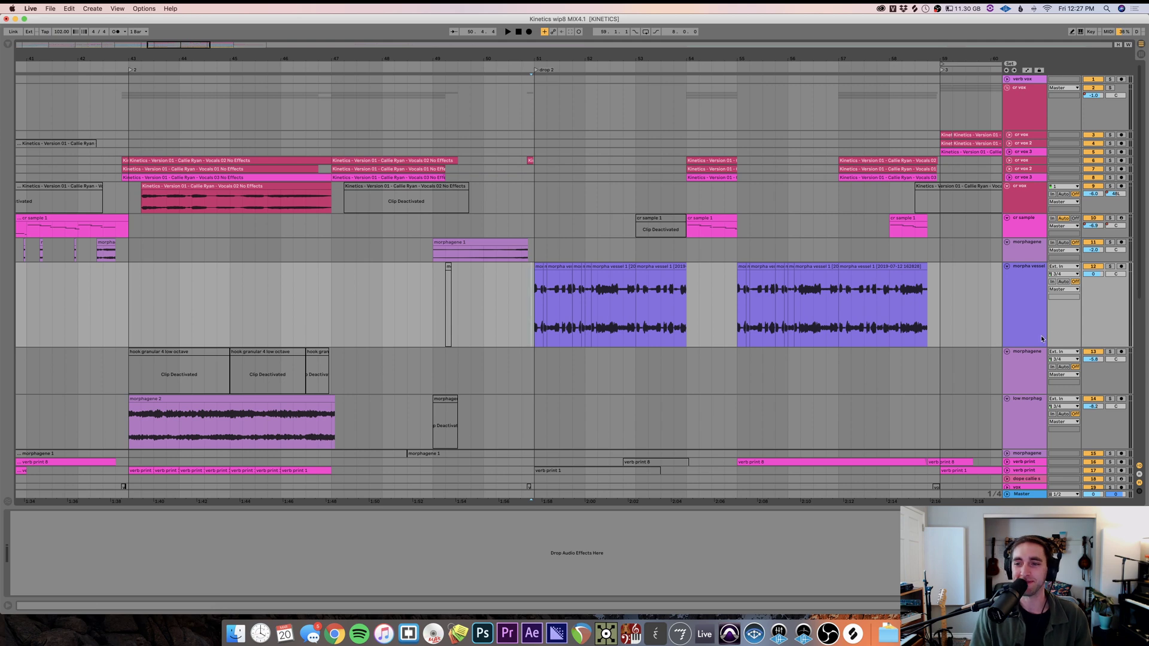
- Fold all tracks, unfold and solo the lower verb print track, listen from marker 2, and enlarge its lane
{"action": "key", "text": "alt+u"}
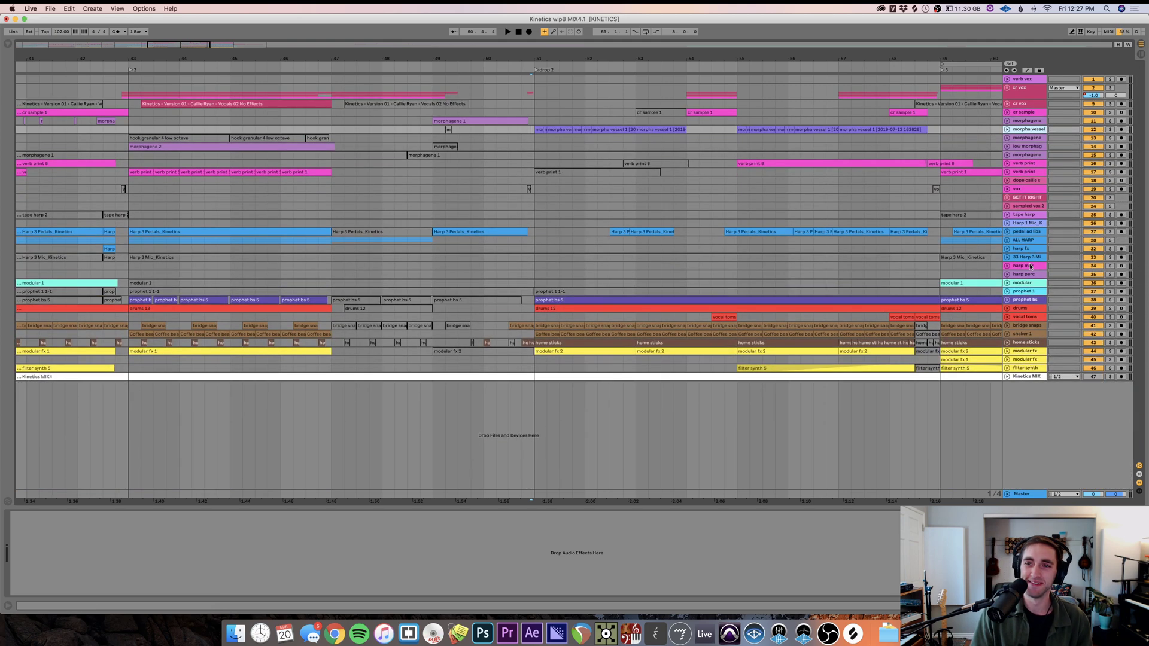
{"action": "left_click", "coordinate": [336, 164]}
{"action": "key", "text": "minus"}
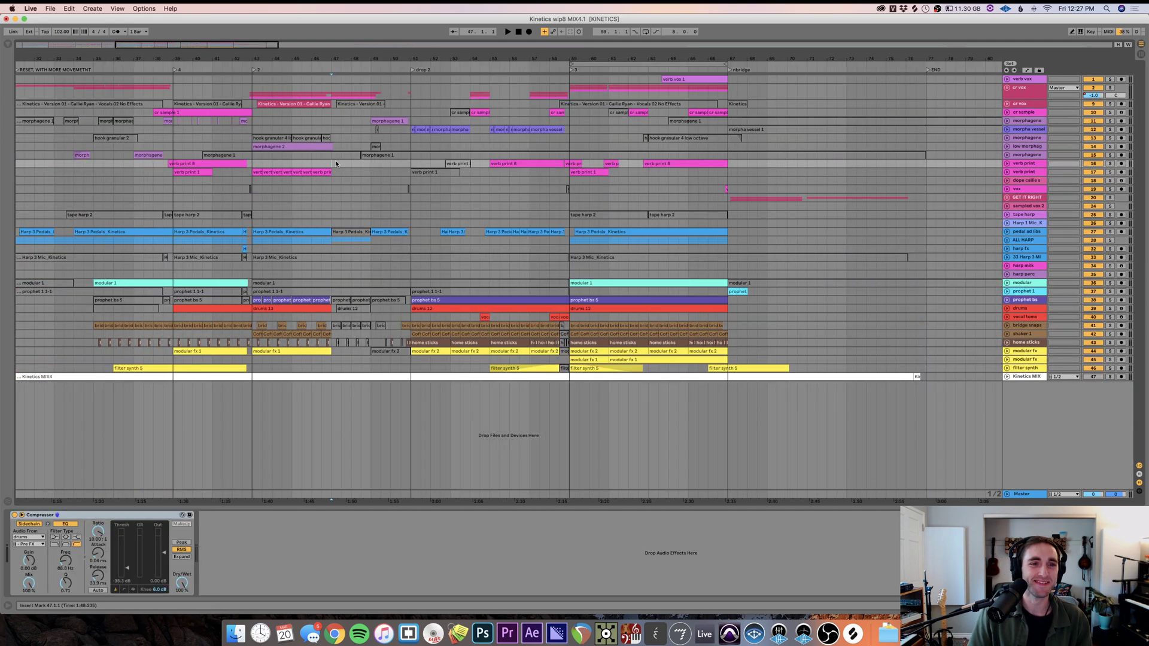
{"action": "left_click", "coordinate": [258, 170]}
{"action": "left_click", "coordinate": [1008, 172]}
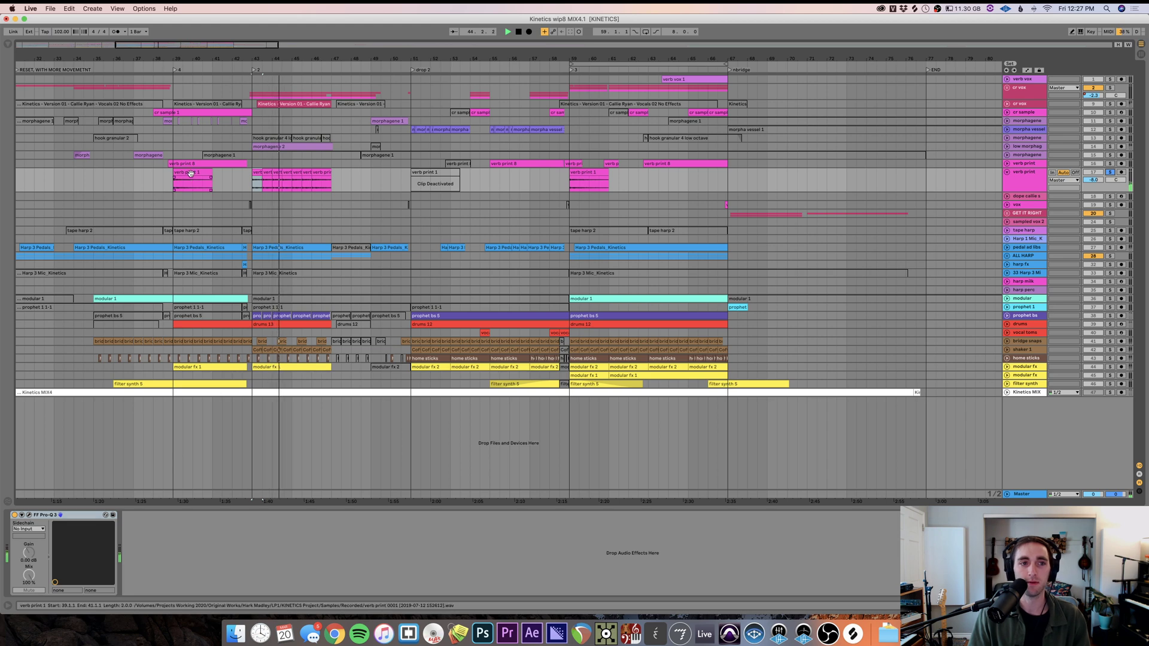
{"action": "key", "text": "Left"}
{"action": "left_click_drag", "start_coordinate": [1030, 191], "coordinate": [1030, 230]}
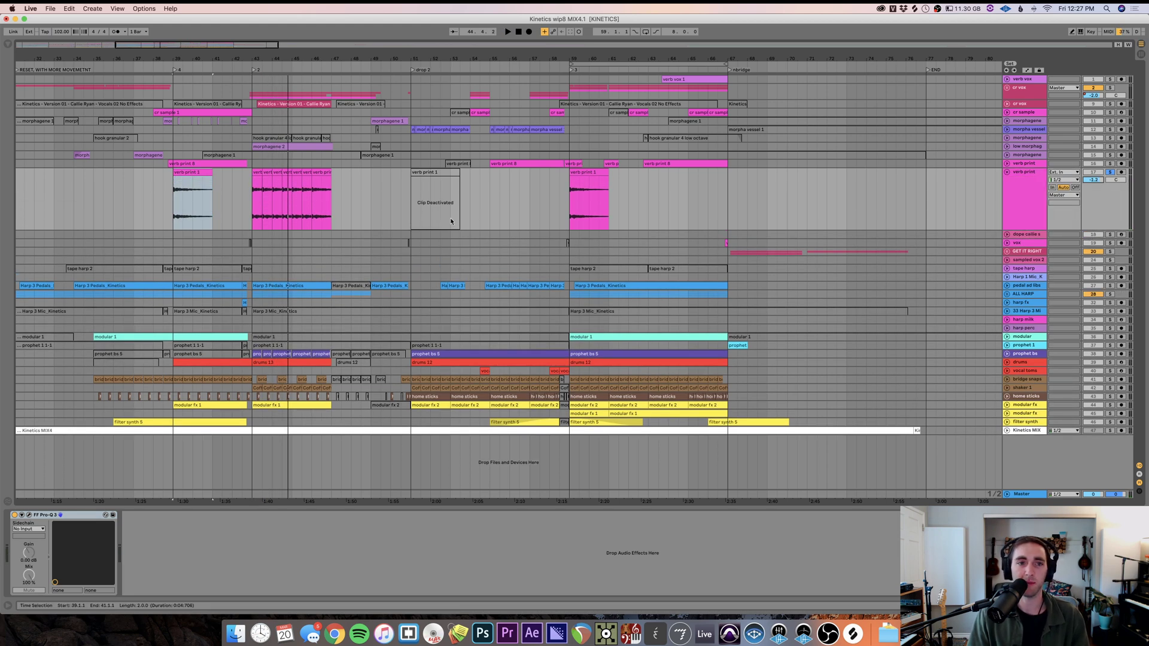
- Examine the verb print clips around markers 4 and 2 up close, and play the one at bar 39 in solo
{"action": "left_click", "coordinate": [164, 194]}
{"action": "key", "text": "plus"}
{"action": "key", "text": "plus"}
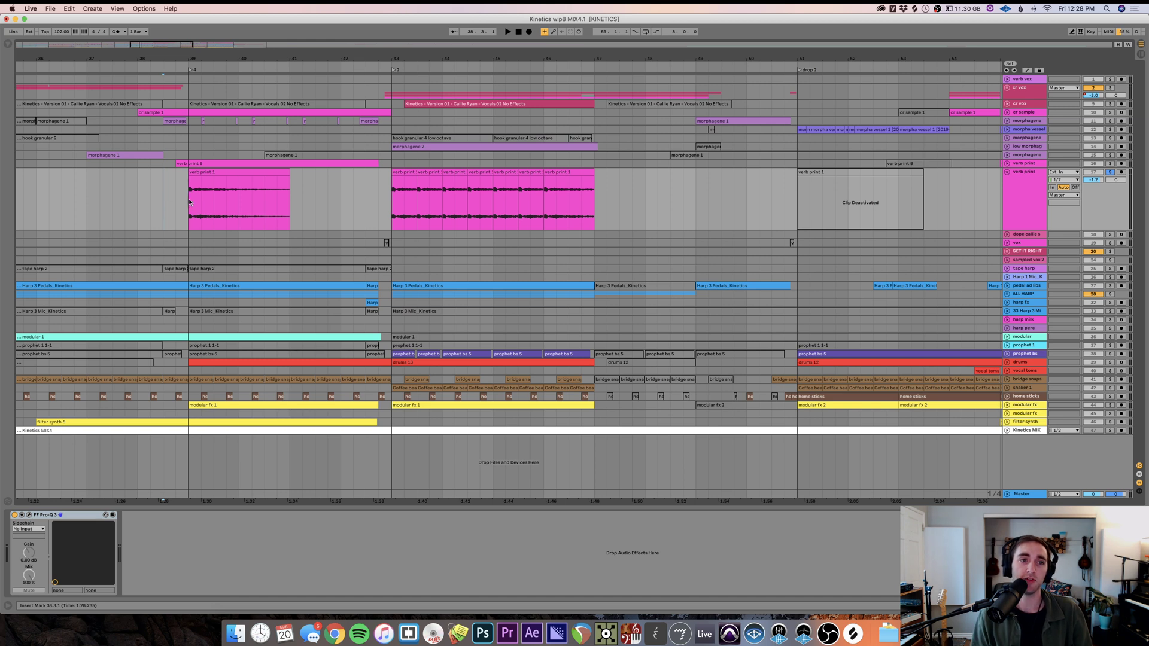
{"action": "left_click", "coordinate": [201, 173]}
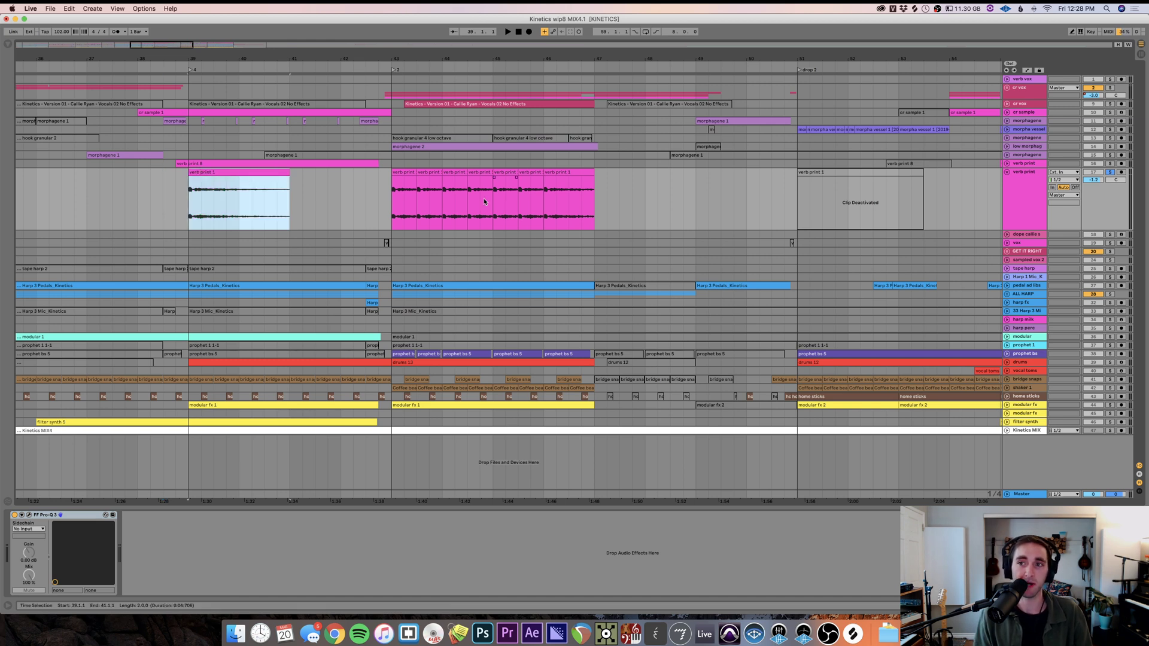
{"action": "key", "text": "space"}
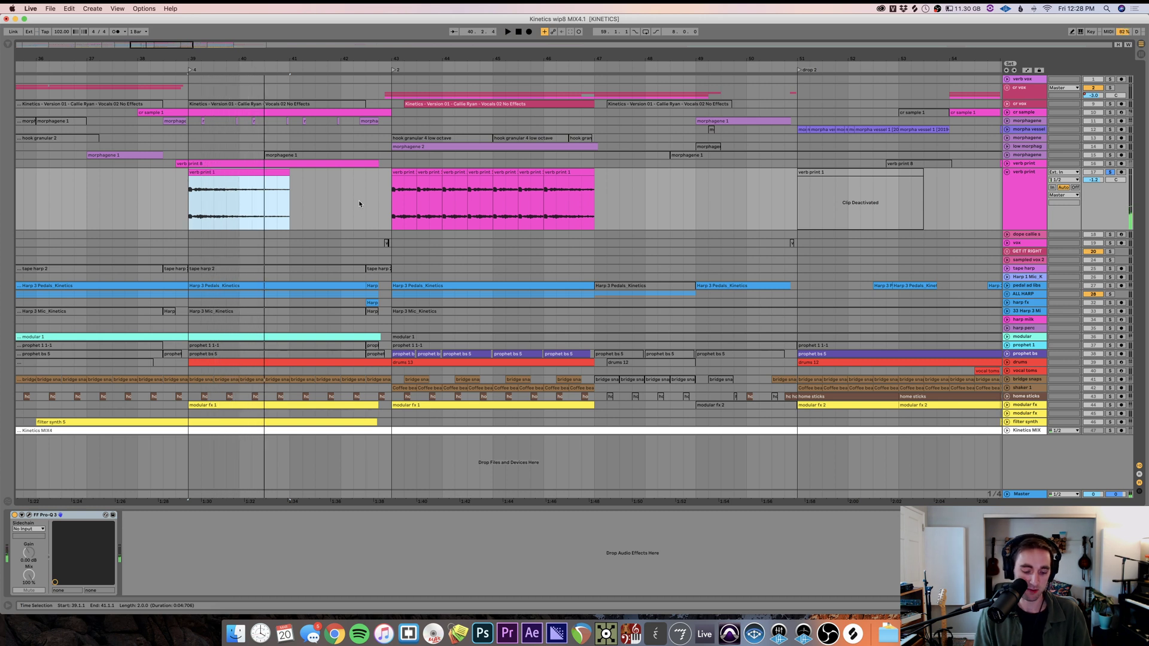
{"action": "key", "text": "space"}
- Try a reversed verb print clip ending at bar 39, listen to it soloed and in the mix, and undo the change
{"action": "left_click_drag", "start_coordinate": [252, 190], "coordinate": [277, 212]}
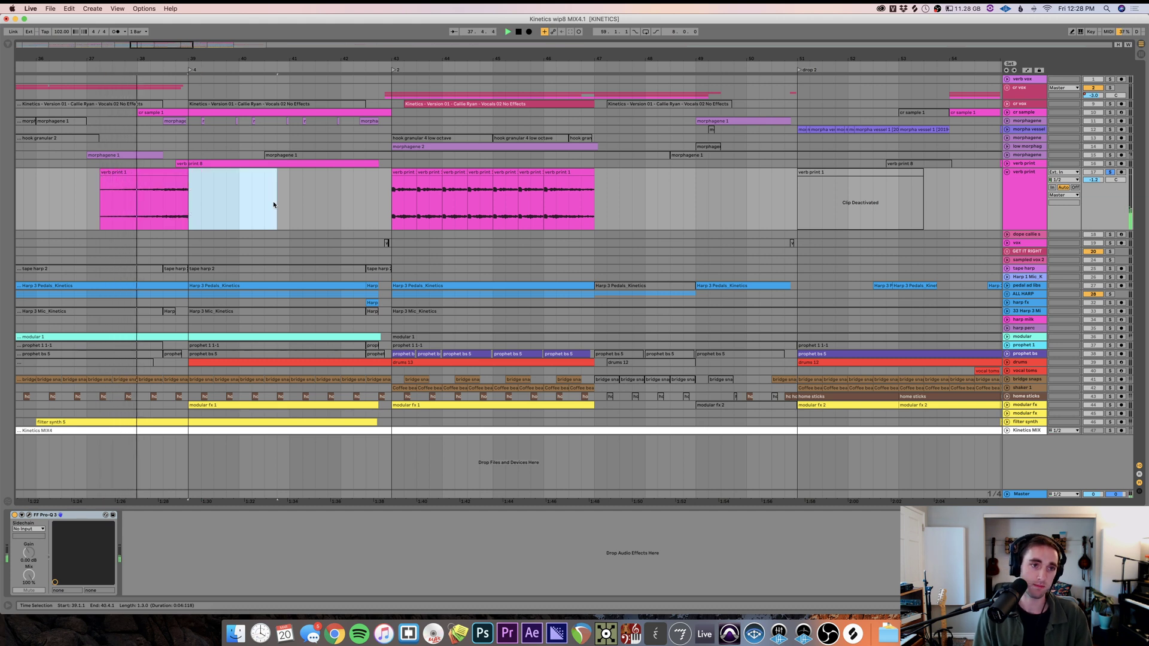
{"action": "left_click", "coordinate": [1110, 172]}
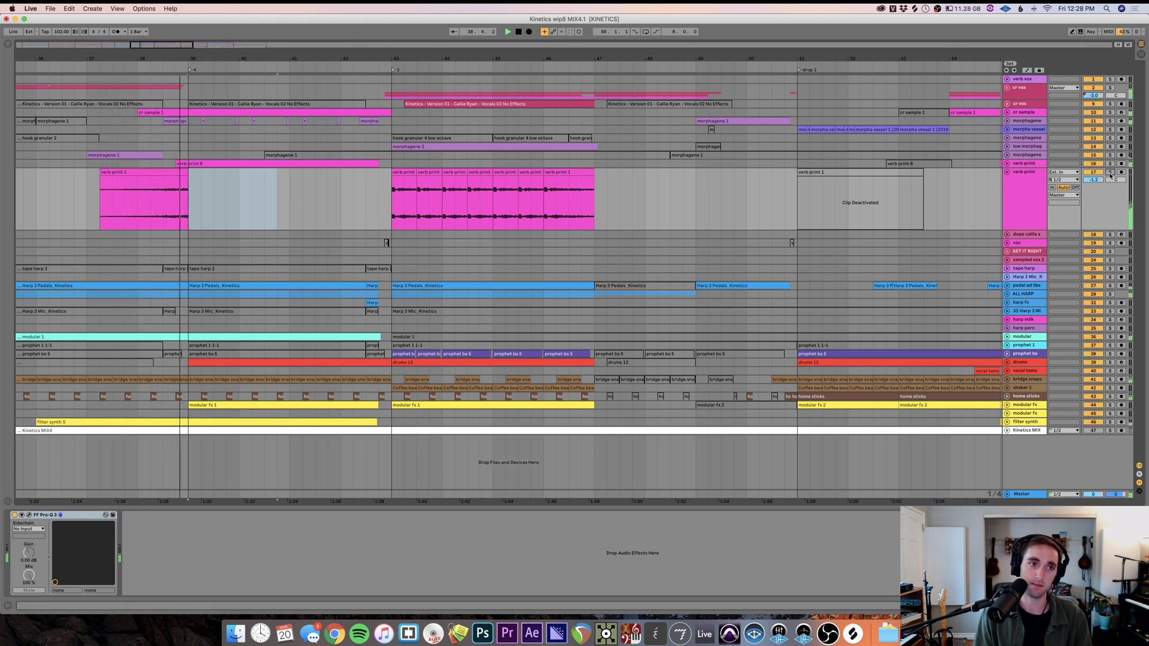
{"action": "key", "text": "space"}
{"action": "key", "text": "super+z"}
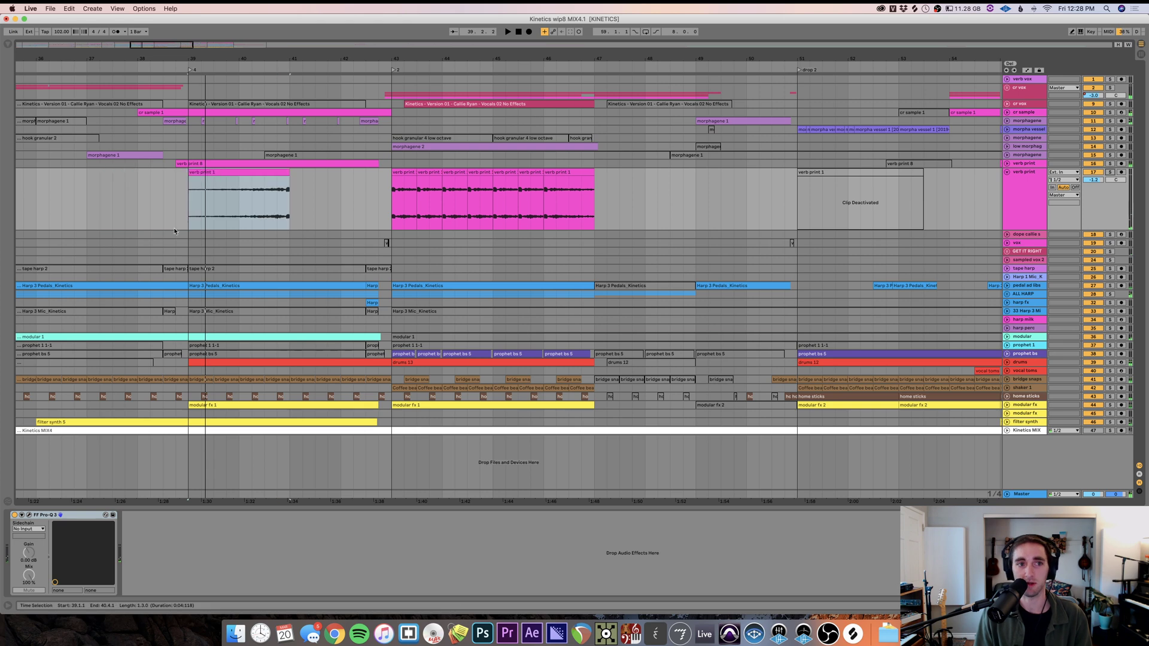
- Survey the arrangement from the intro to the end and unfold the modular track to inspect its clips
{"action": "key", "text": "minus"}
{"action": "key", "text": "minus"}
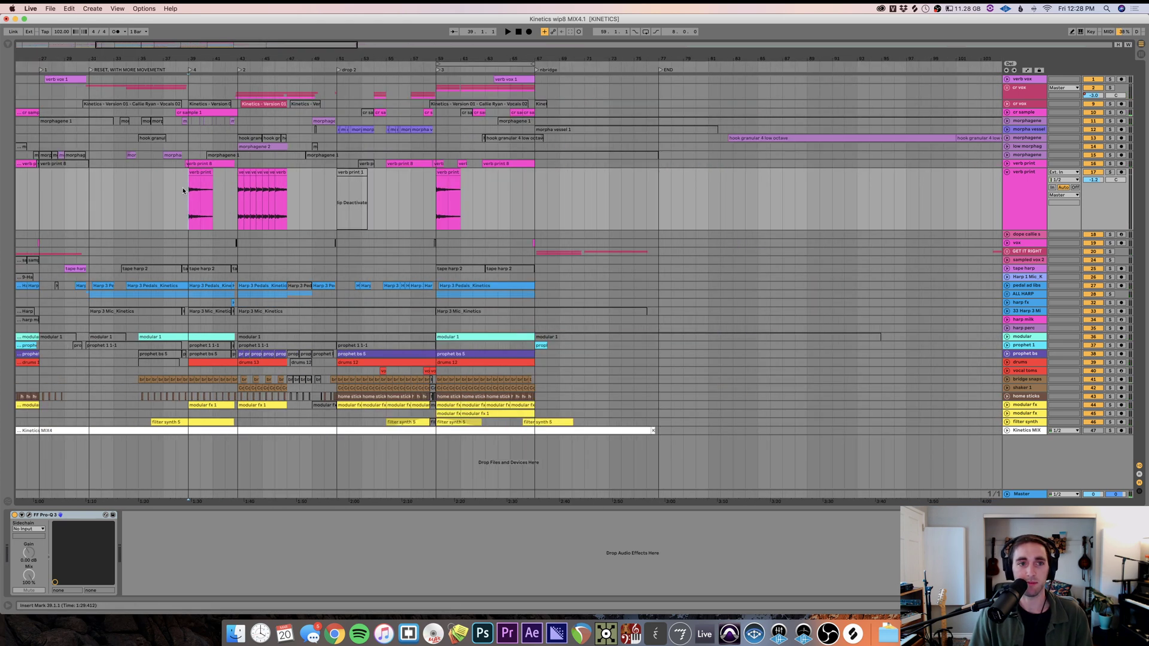
{"action": "scroll", "coordinate": [647, 291], "scroll_direction": "left", "scroll_amount": 10}
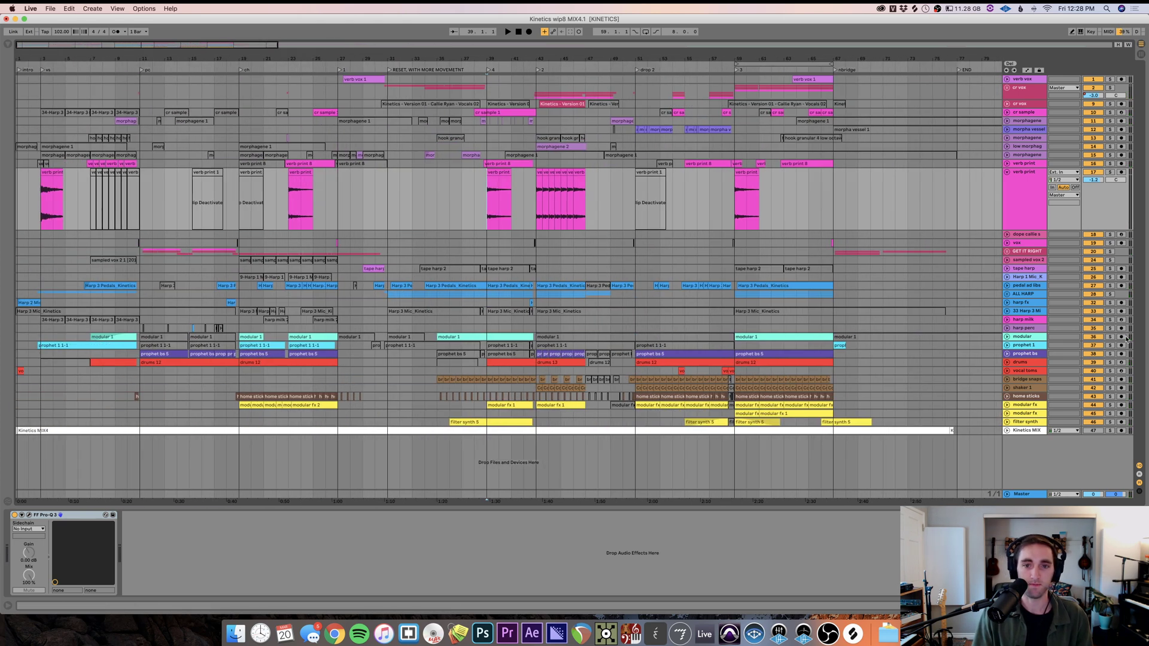
{"action": "left_click", "coordinate": [1007, 337]}
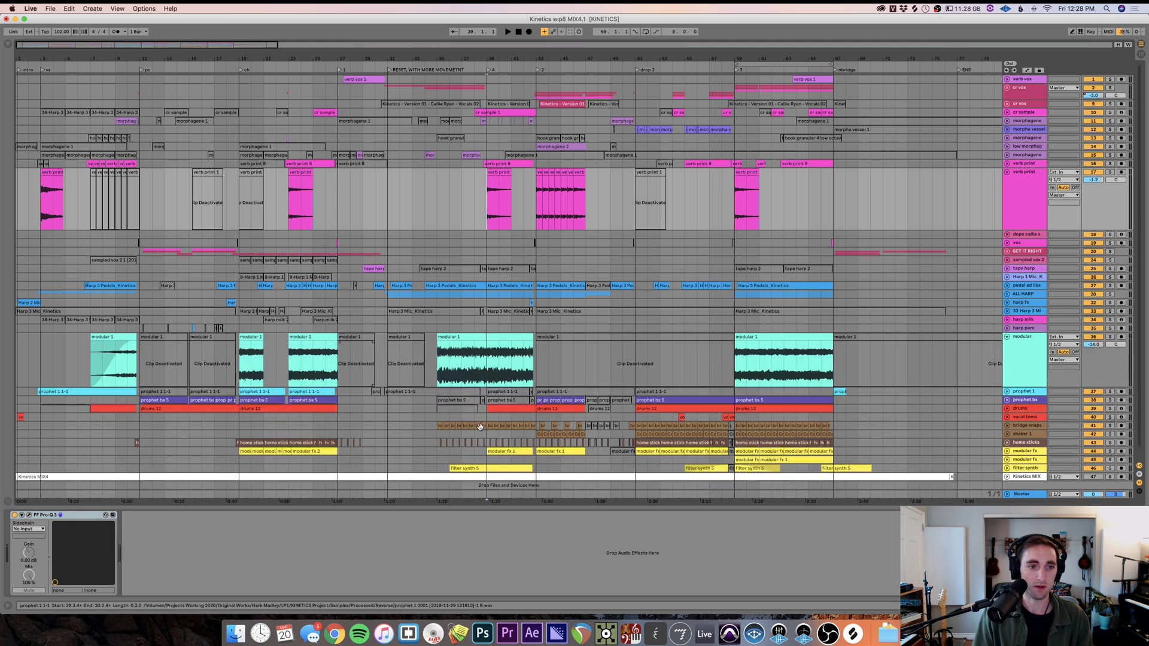
- Unfold the prophet 1 track and examine its clips alongside the modular clips from the intro through the ch section
{"action": "left_click", "coordinate": [1007, 392]}
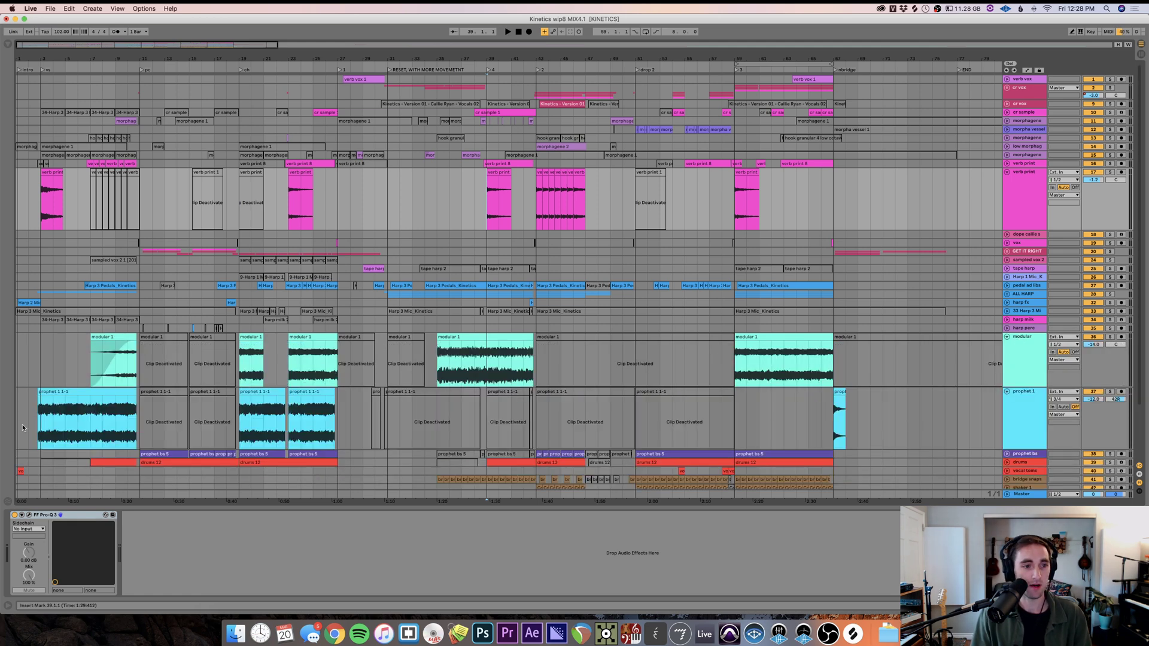
{"action": "left_click", "coordinate": [38, 423]}
{"action": "scroll", "coordinate": [38, 423], "scroll_direction": "up", "scroll_amount": 5}
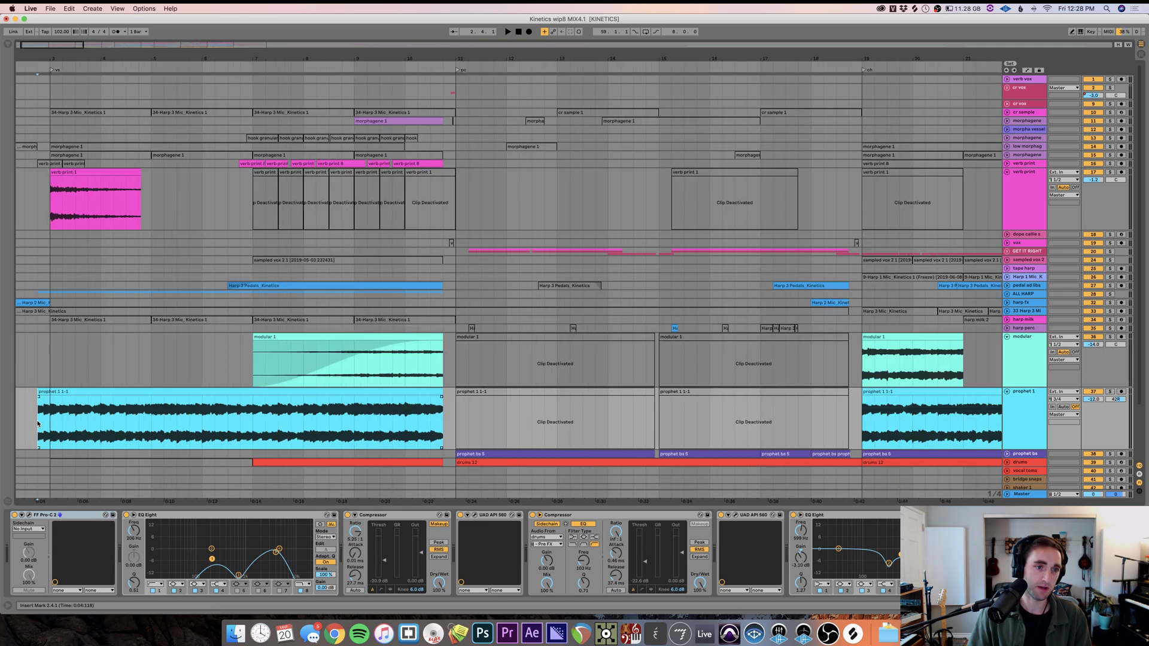
{"action": "scroll", "coordinate": [43, 424], "scroll_direction": "left", "scroll_amount": 3}
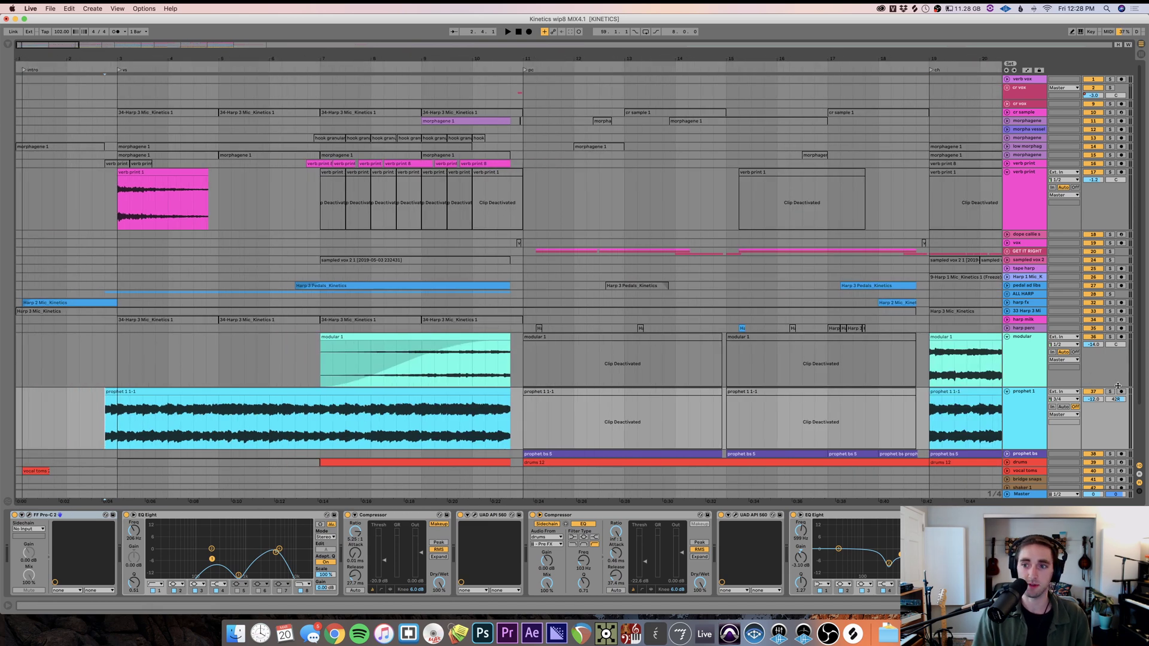
{"action": "scroll", "coordinate": [488, 411], "scroll_direction": "right", "scroll_amount": 15}
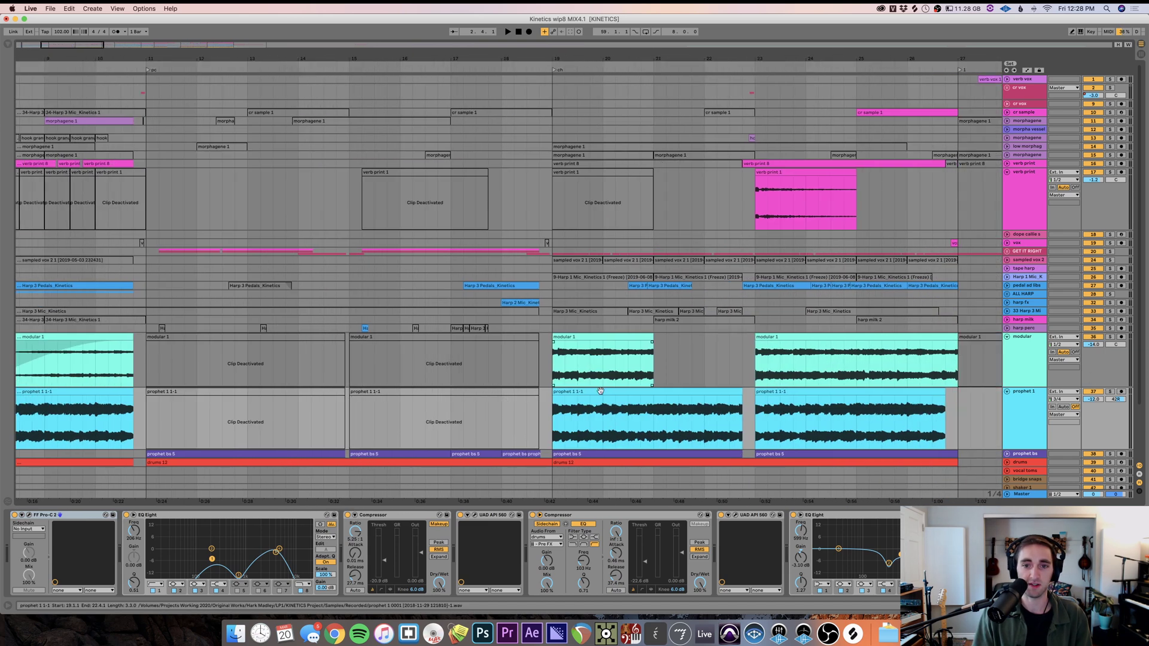
- Solo the modular track, play its clip from bar 23 and bypass the track's Compressor while listening
{"action": "left_click", "coordinate": [704, 345]}
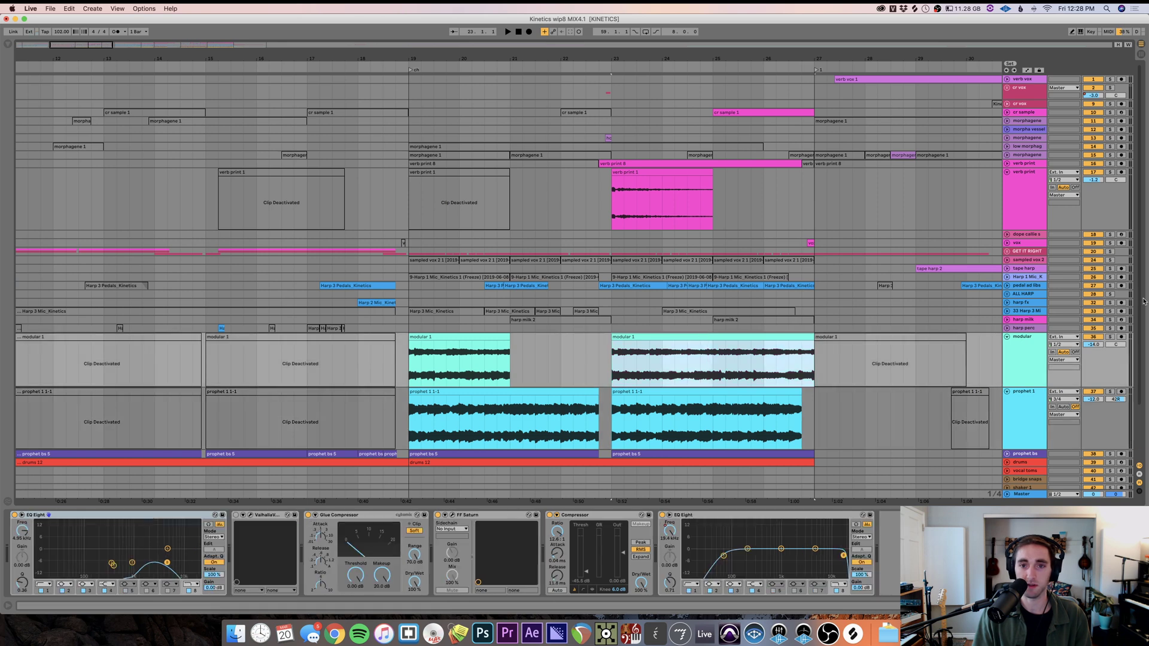
{"action": "left_click", "coordinate": [1111, 337]}
{"action": "key", "text": "space"}
{"action": "scroll", "coordinate": [844, 381], "scroll_direction": "right", "scroll_amount": 5}
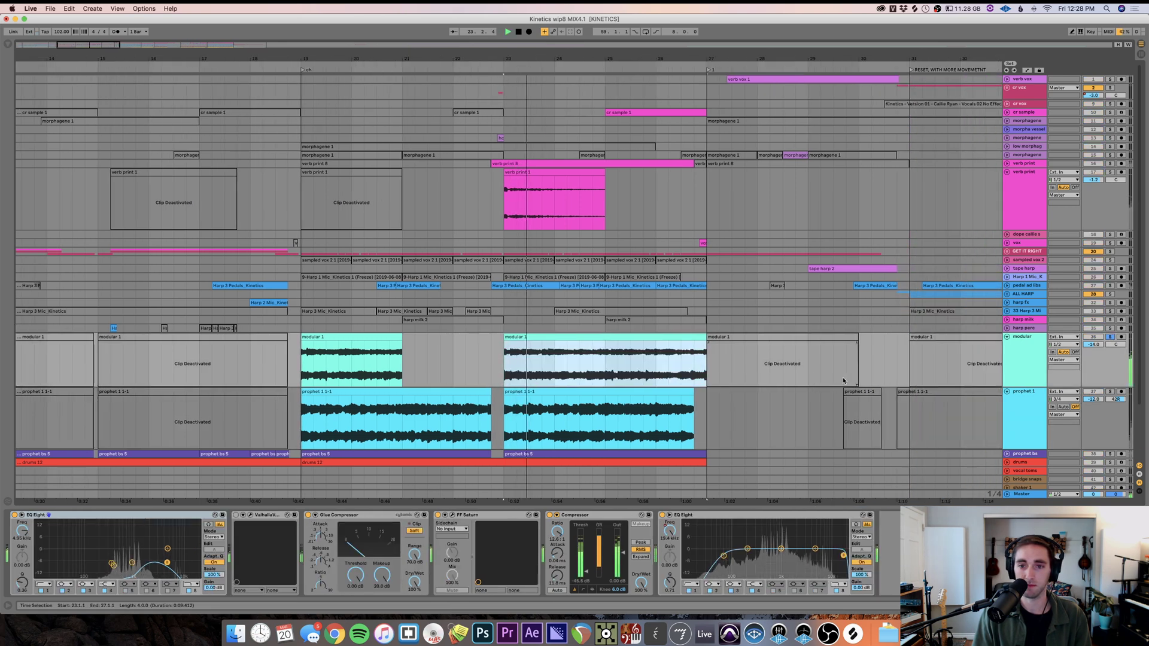
{"action": "scroll", "coordinate": [844, 381], "scroll_direction": "down", "scroll_amount": 3}
{"action": "left_click", "coordinate": [550, 516]}
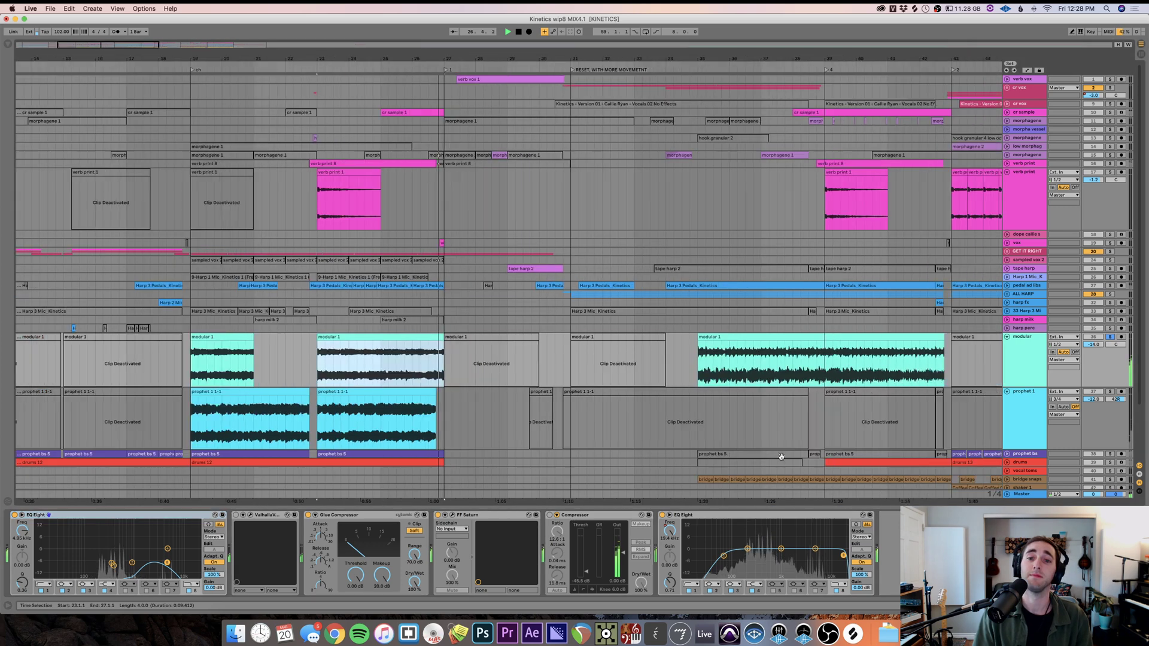
{"action": "scroll", "coordinate": [708, 400], "scroll_direction": "right", "scroll_amount": 3}
{"action": "key", "text": "space"}
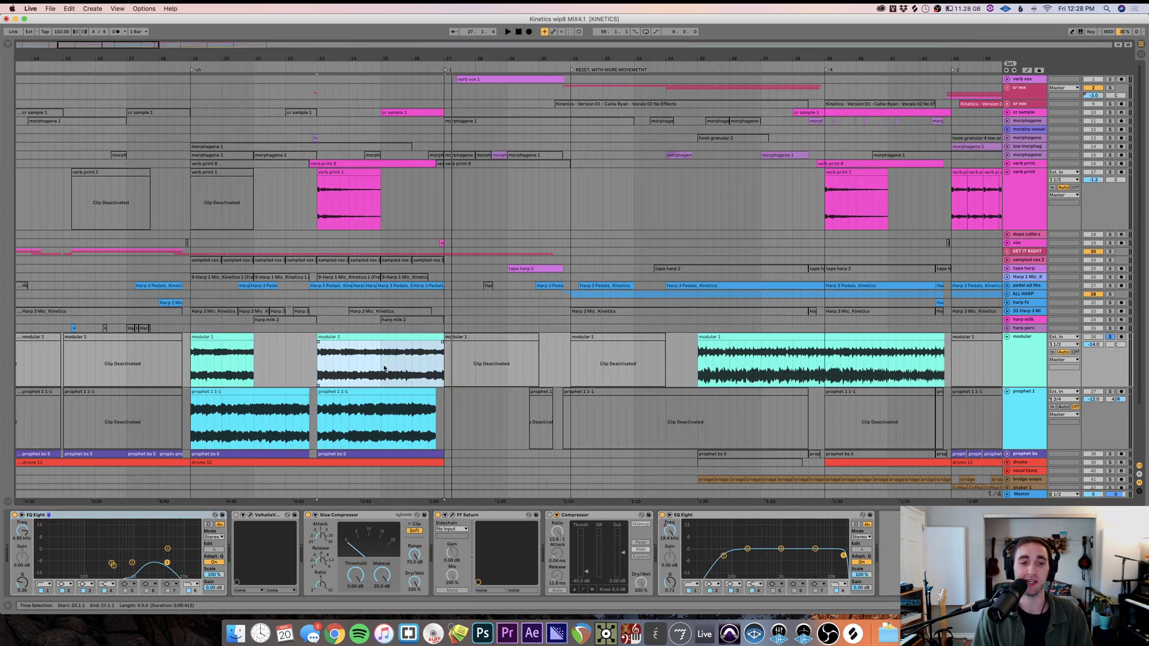
- Listen again to the second half of the soloed modular clip ending at marker 1, and select the whole clip
{"action": "left_click", "coordinate": [397, 371]}
{"action": "key", "text": "space"}
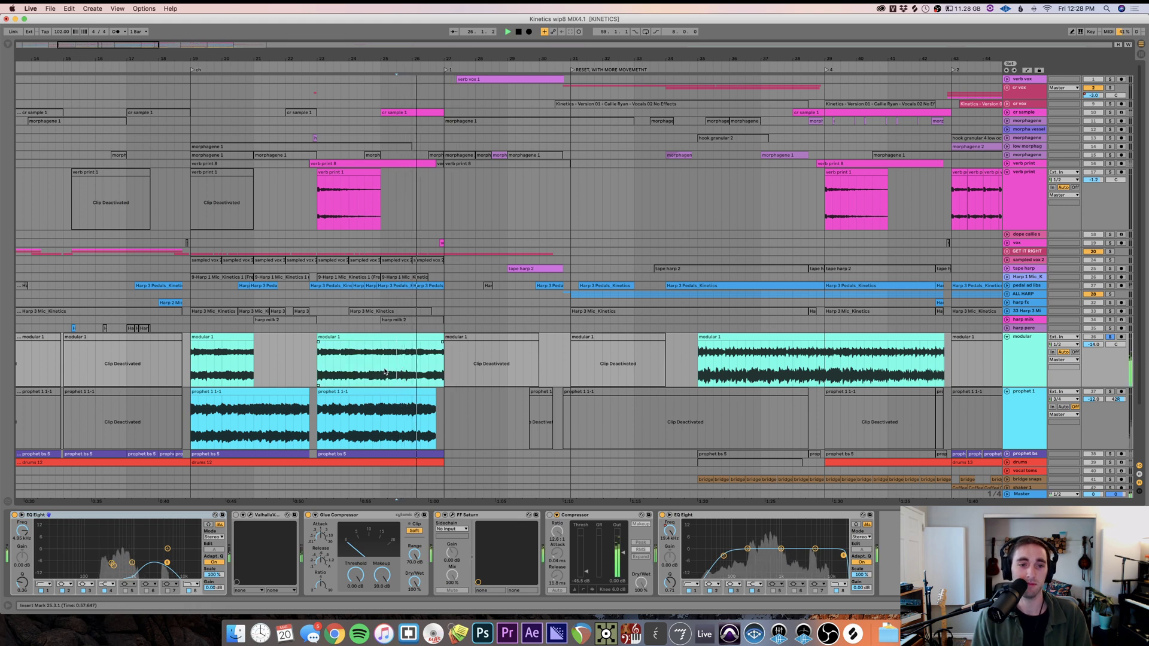
{"action": "left_click", "coordinate": [367, 372]}
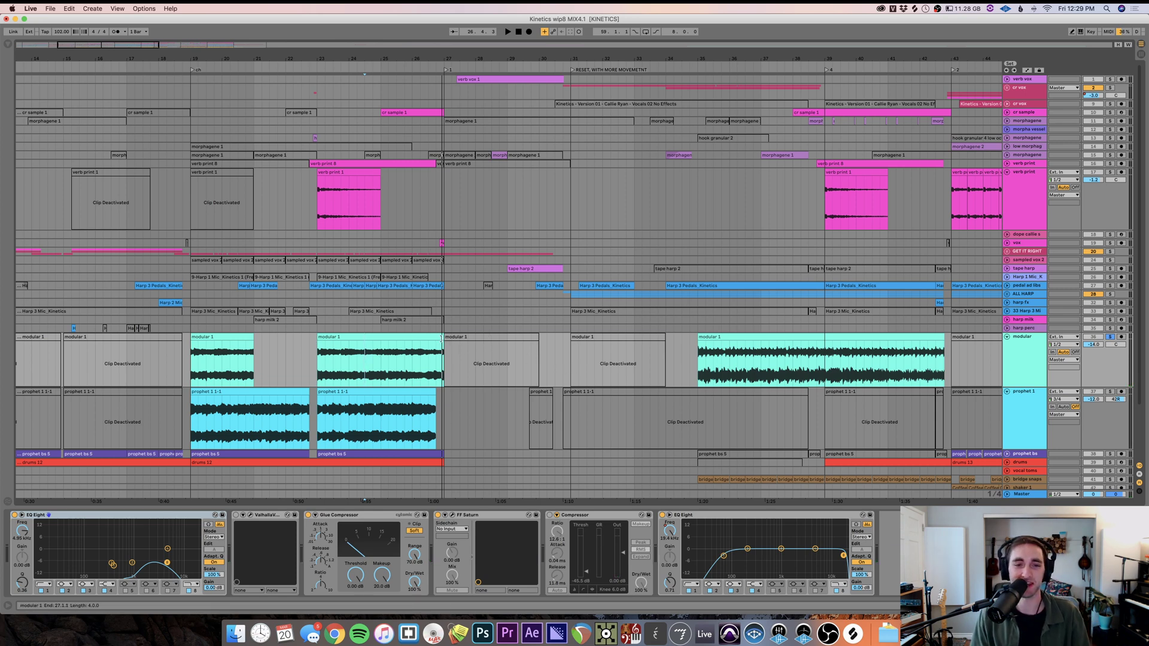
{"action": "left_click", "coordinate": [441, 338]}
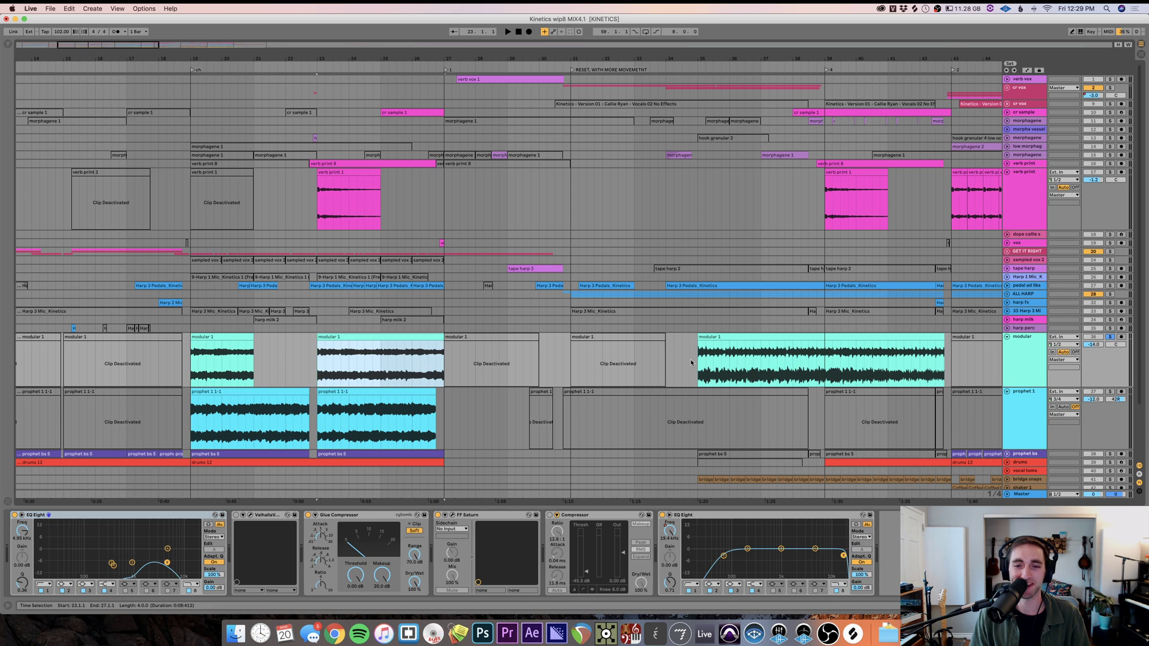
- Play the soloed modular track from just before its clip at bar 35 and adjust the track's volume
{"action": "left_click", "coordinate": [691, 362]}
{"action": "key", "text": "space"}
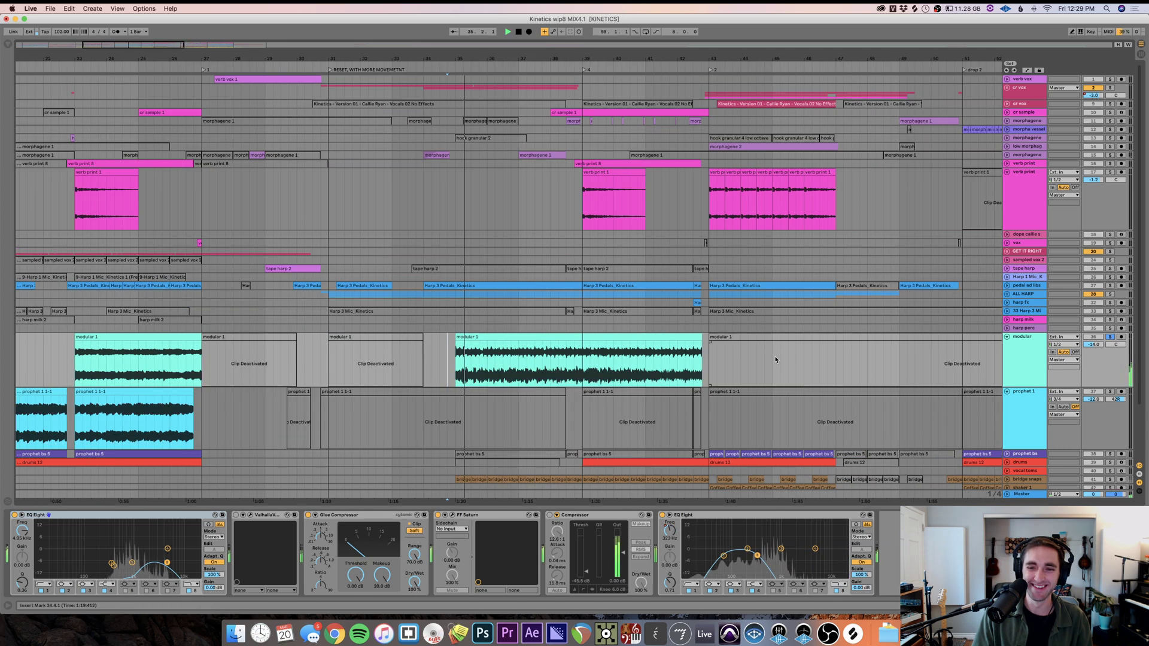
{"action": "mouse_move", "coordinate": [1094, 345]}
{"action": "left_mouse_down"}
{"action": "mouse_move", "coordinate": [1094, 302]}
{"action": "mouse_move", "coordinate": [1099, 354]}
{"action": "left_mouse_up"}
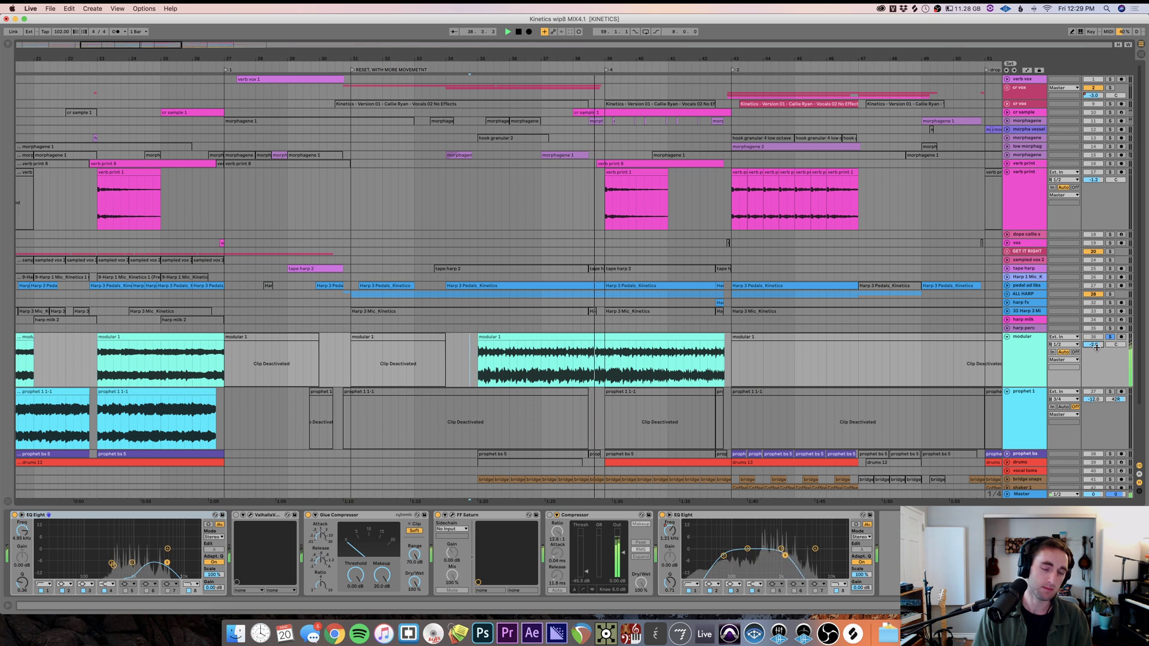
{"action": "left_click_drag", "start_coordinate": [1098, 350], "coordinate": [1100, 346]}
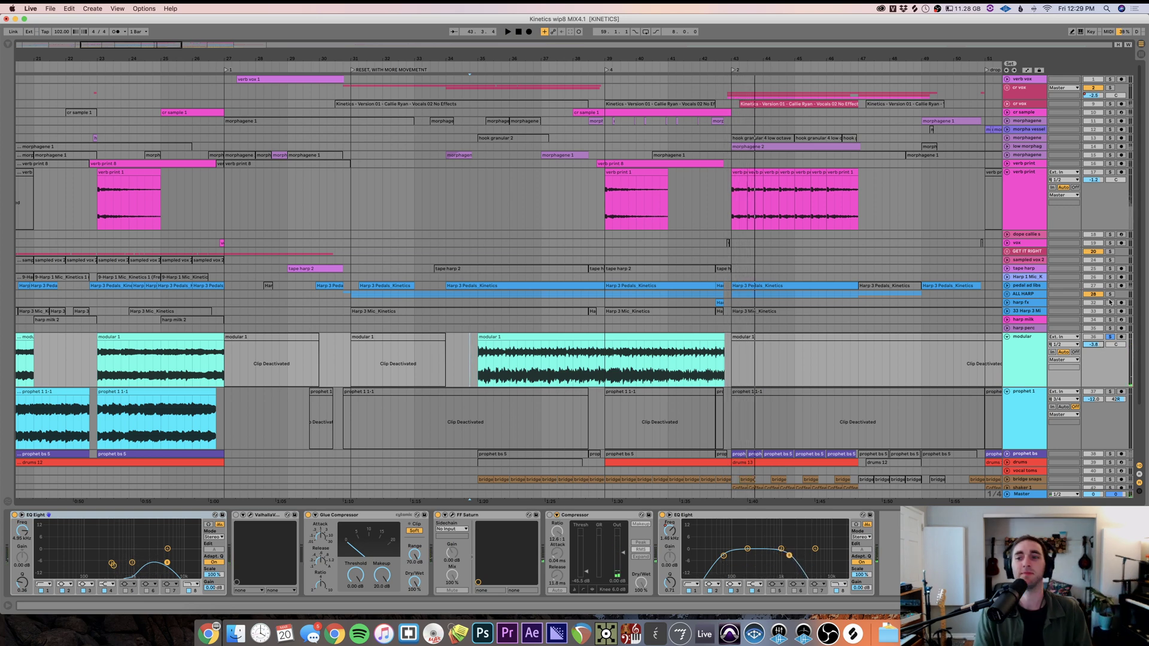
- Fold all tracks, solo the prophet bass track and play it from around marker 2
{"action": "left_click", "coordinate": [1007, 337], "text": "alt"}
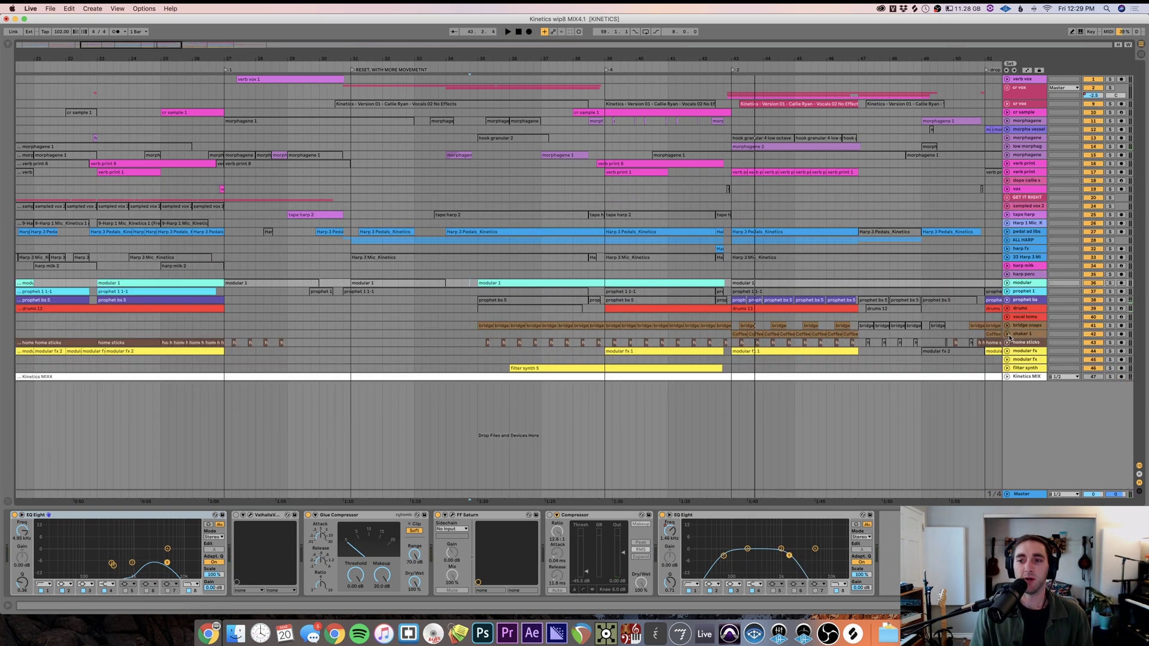
{"action": "left_click", "coordinate": [731, 368]}
{"action": "key", "text": "minus"}
{"action": "key", "text": "minus"}
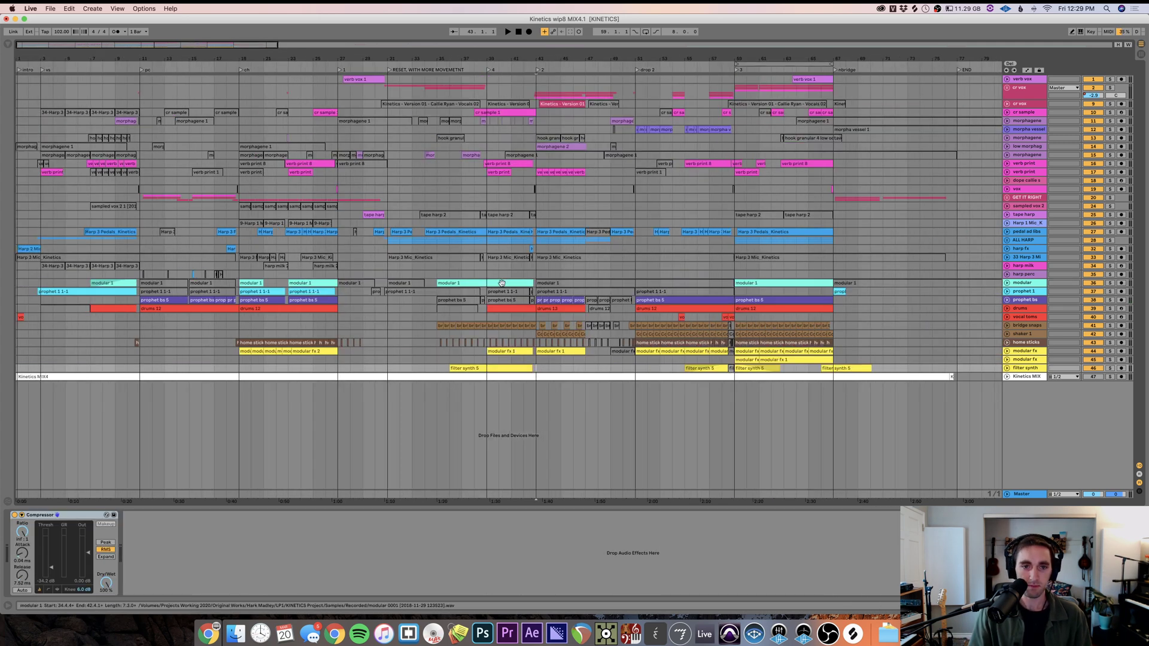
{"action": "left_click", "coordinate": [543, 300]}
{"action": "left_click", "coordinate": [1111, 300]}
{"action": "key", "text": "space"}
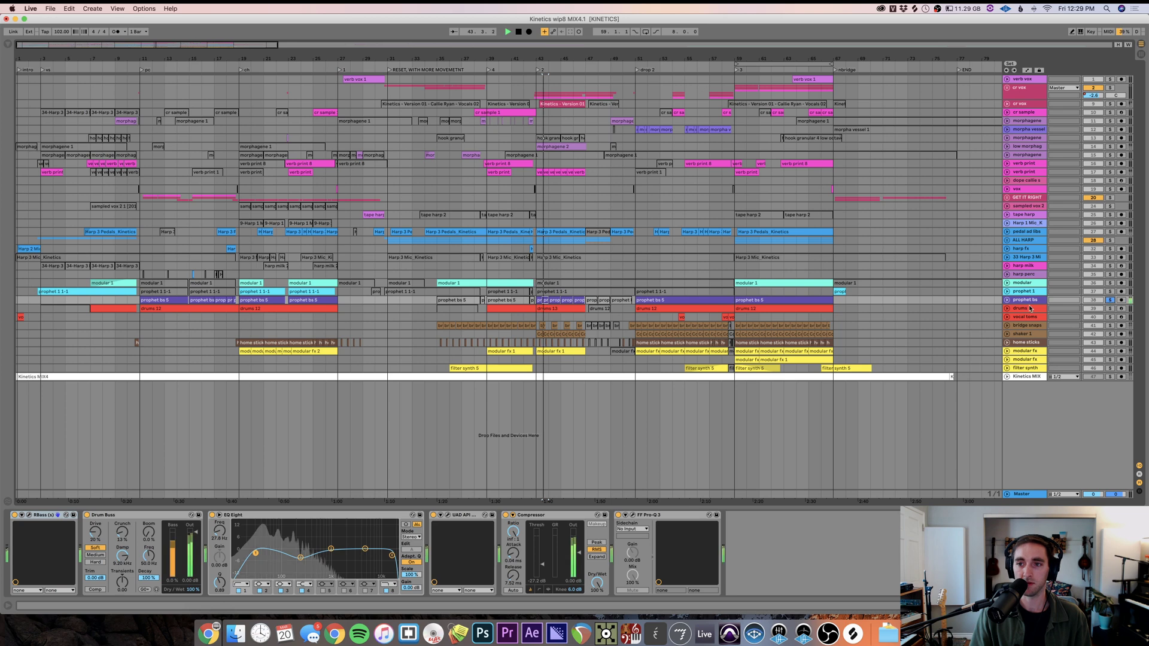
- Unfold the prophet bass track, listen from bar 11, enlarge its lane and survey its clips across the arrangement
{"action": "left_click", "coordinate": [1008, 300]}
{"action": "left_click", "coordinate": [142, 321]}
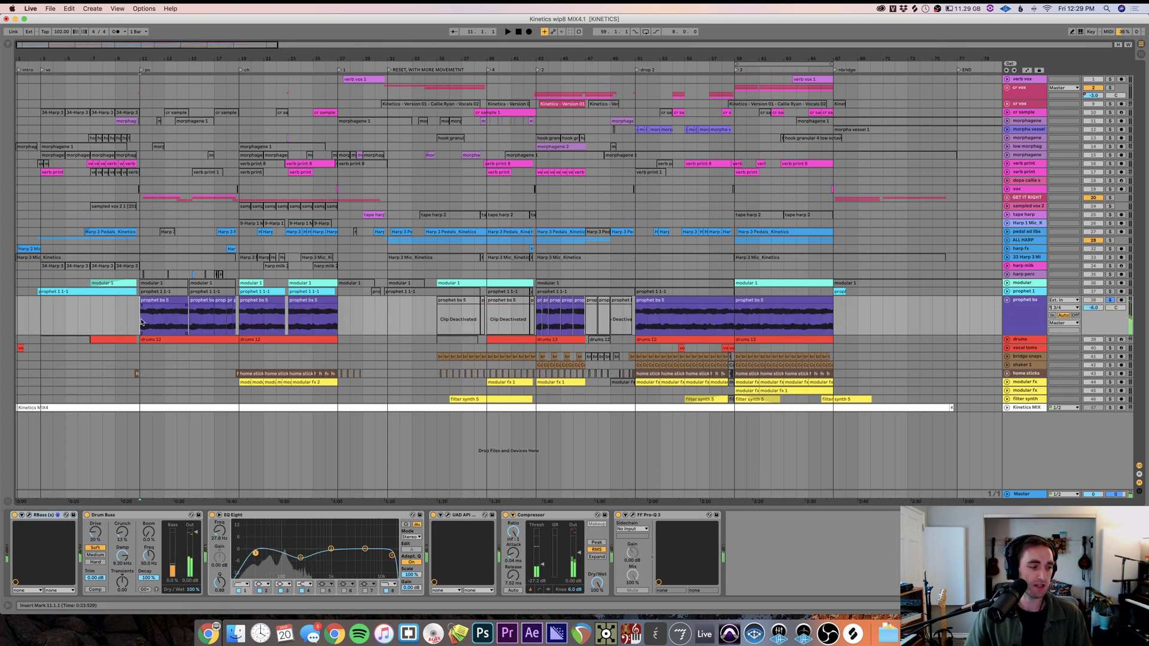
{"action": "scroll", "coordinate": [142, 321], "scroll_direction": "up", "scroll_amount": 5}
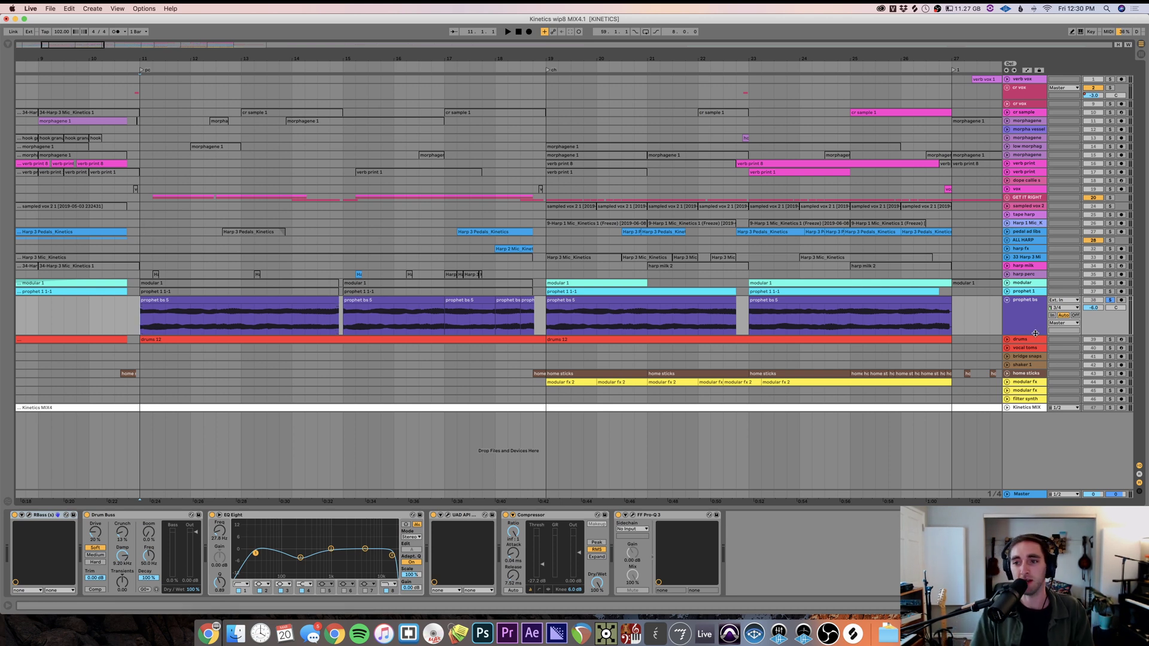
{"action": "left_click_drag", "start_coordinate": [1035, 333], "coordinate": [1027, 393]}
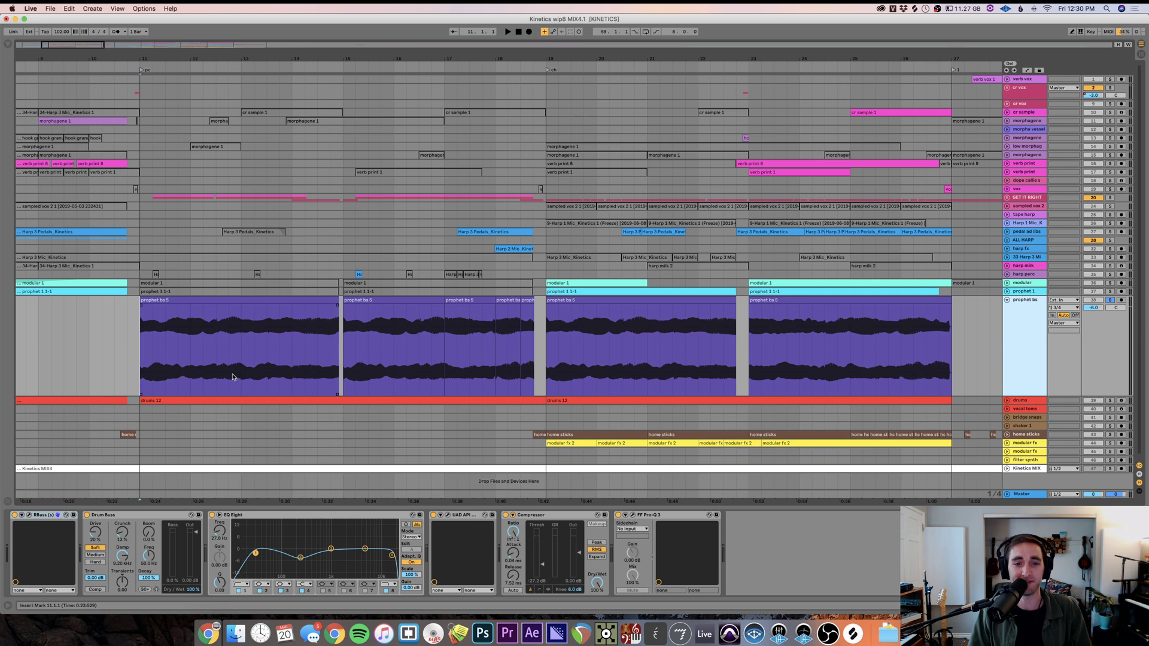
{"action": "left_click", "coordinate": [137, 338]}
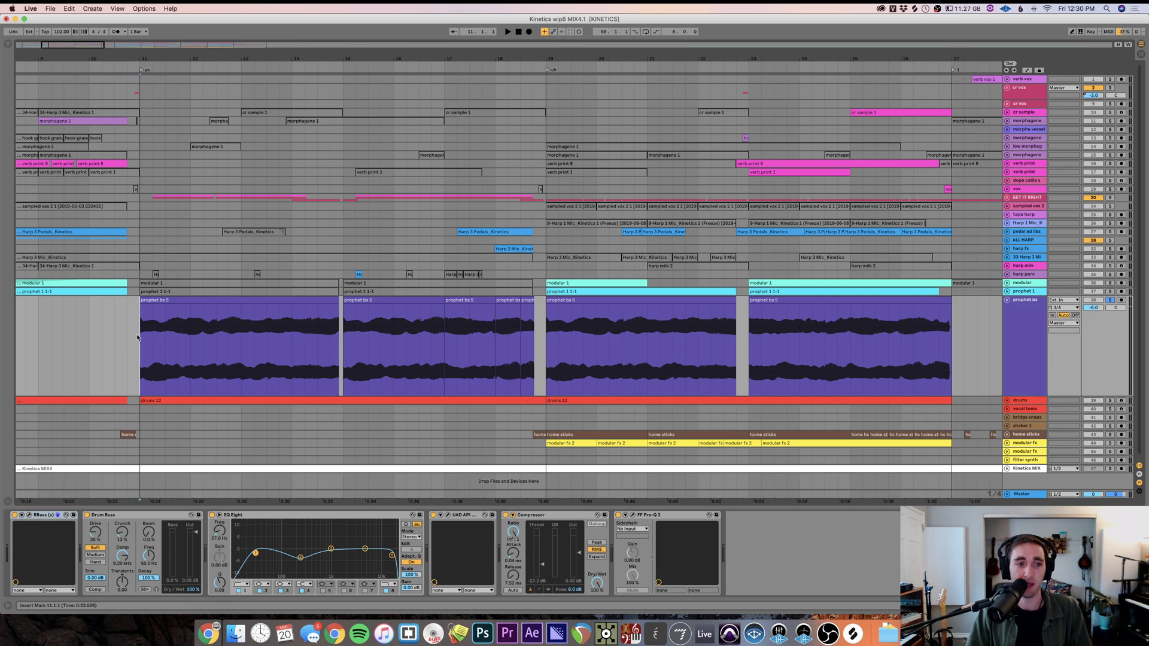
{"action": "key", "text": "minus"}
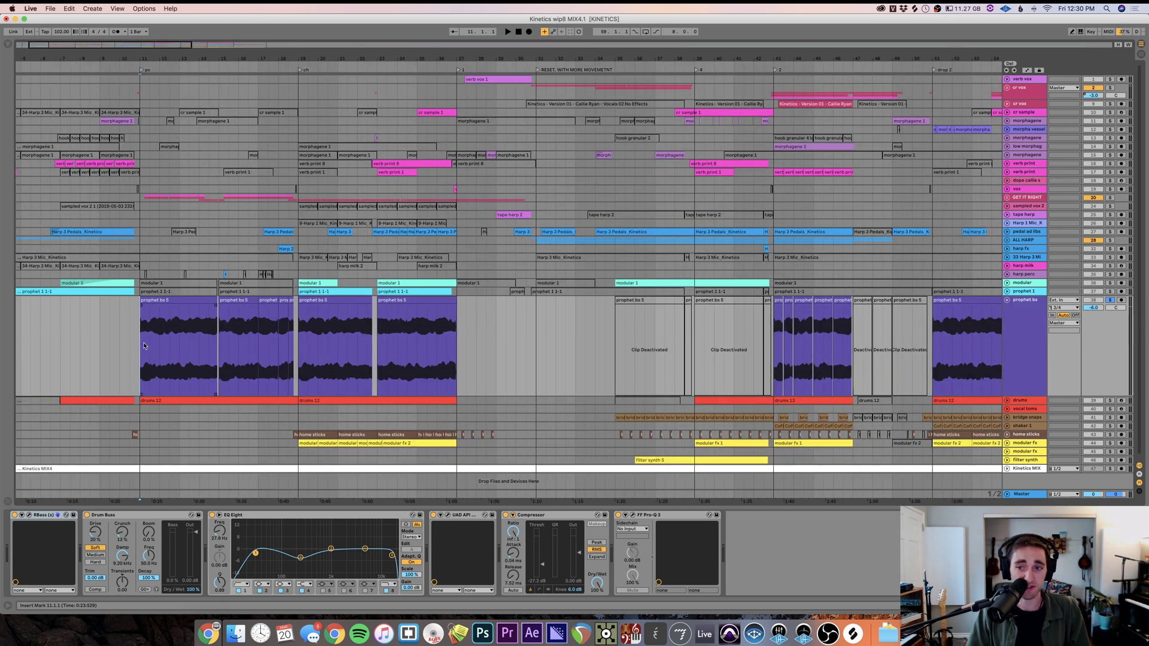
{"action": "scroll", "coordinate": [143, 346], "scroll_direction": "left", "scroll_amount": 5}
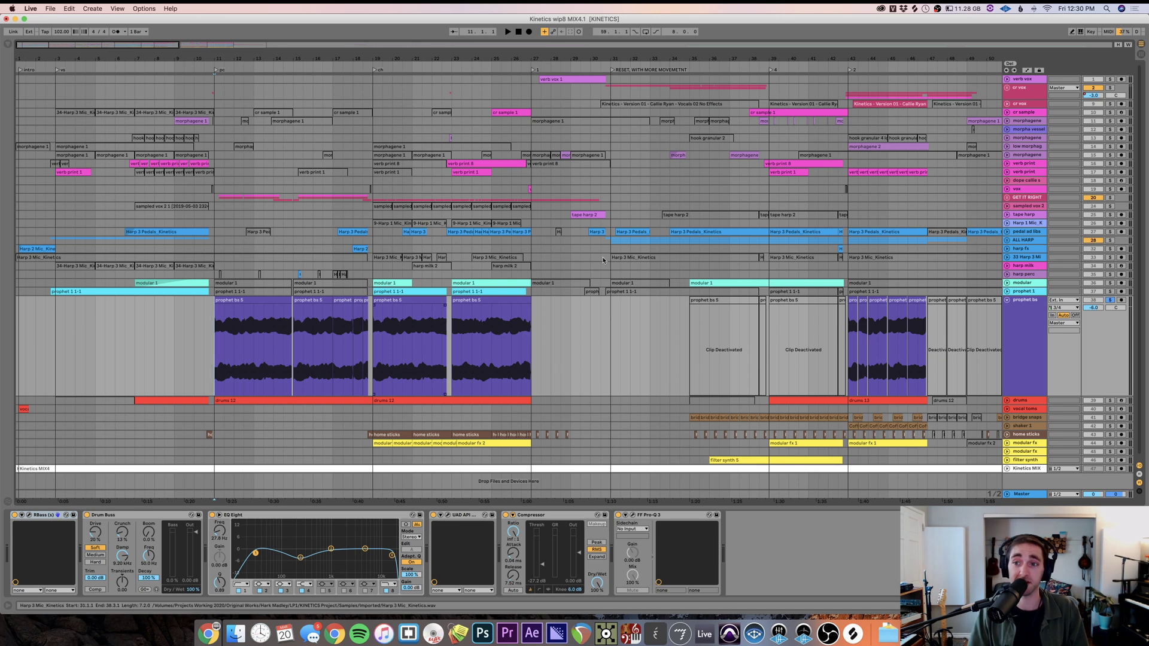
- Play the soloed prophet bass from bar 11 and compare its sound with the Compressor bypassed and enabled
{"action": "key", "text": "space"}
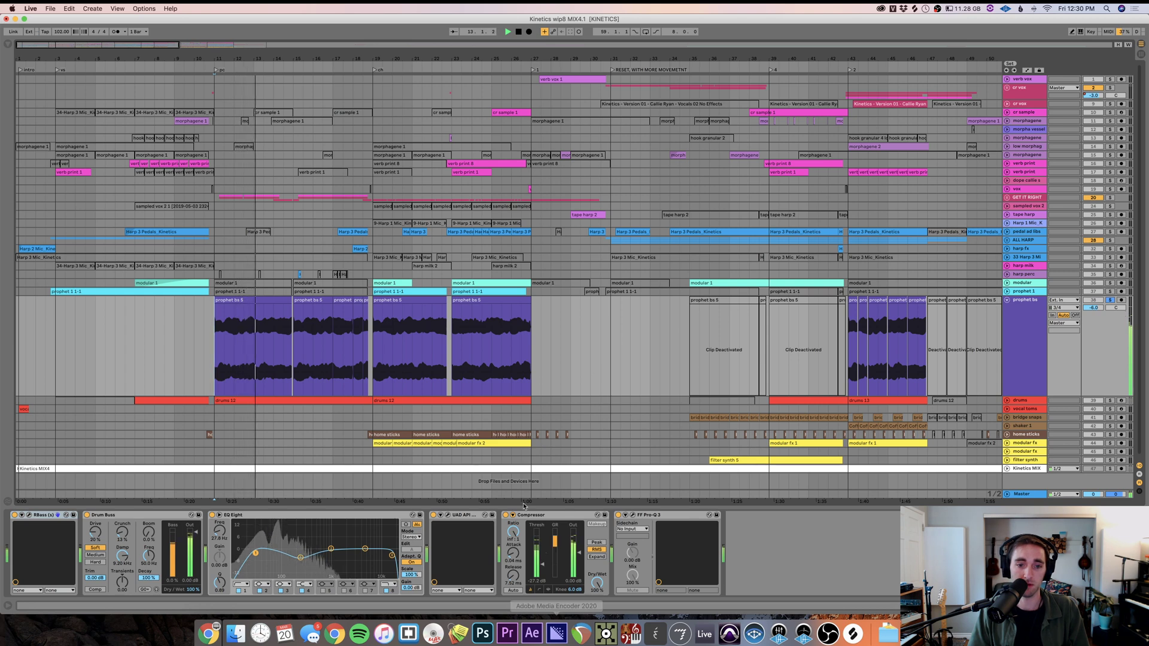
{"action": "left_click", "coordinate": [506, 515]}
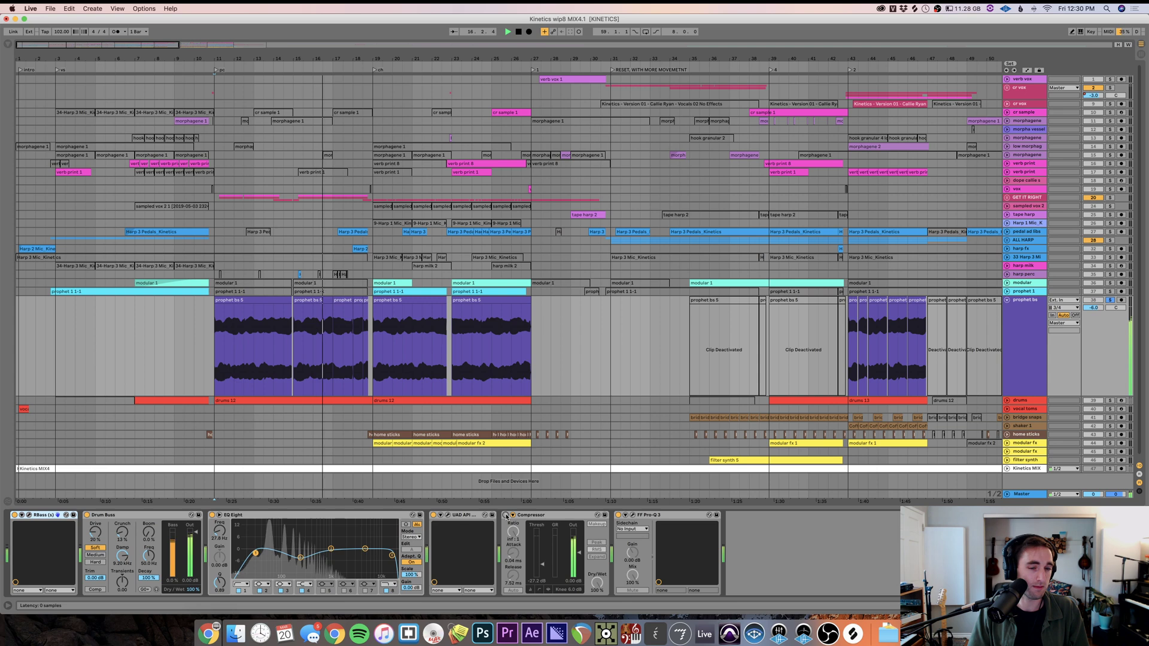
{"action": "left_click", "coordinate": [506, 516]}
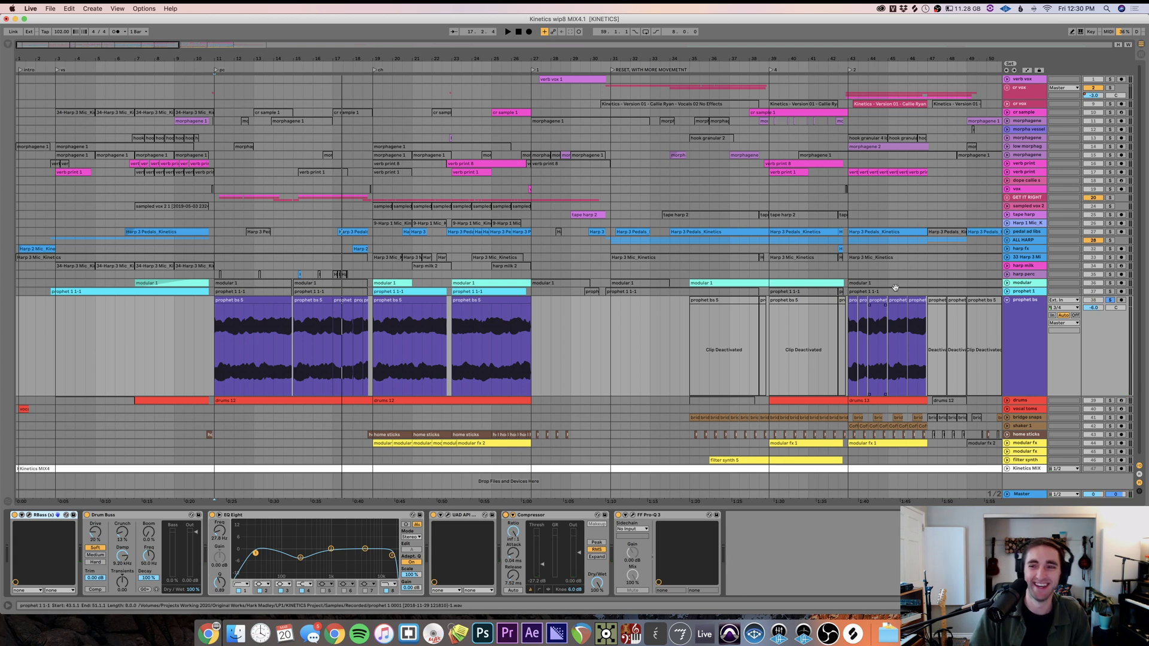
- Refold and unfold the prophet bass track and play it around bar 12, comparing it in solo and in the mix
{"action": "left_click", "coordinate": [1009, 301]}
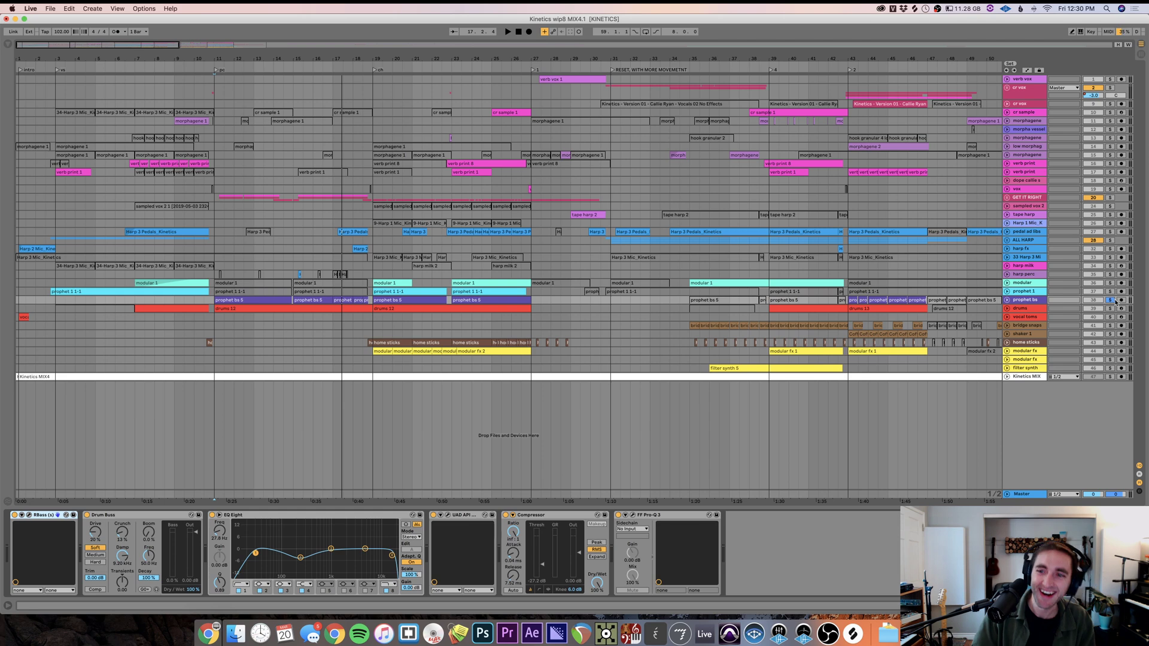
{"action": "left_click", "coordinate": [1009, 301]}
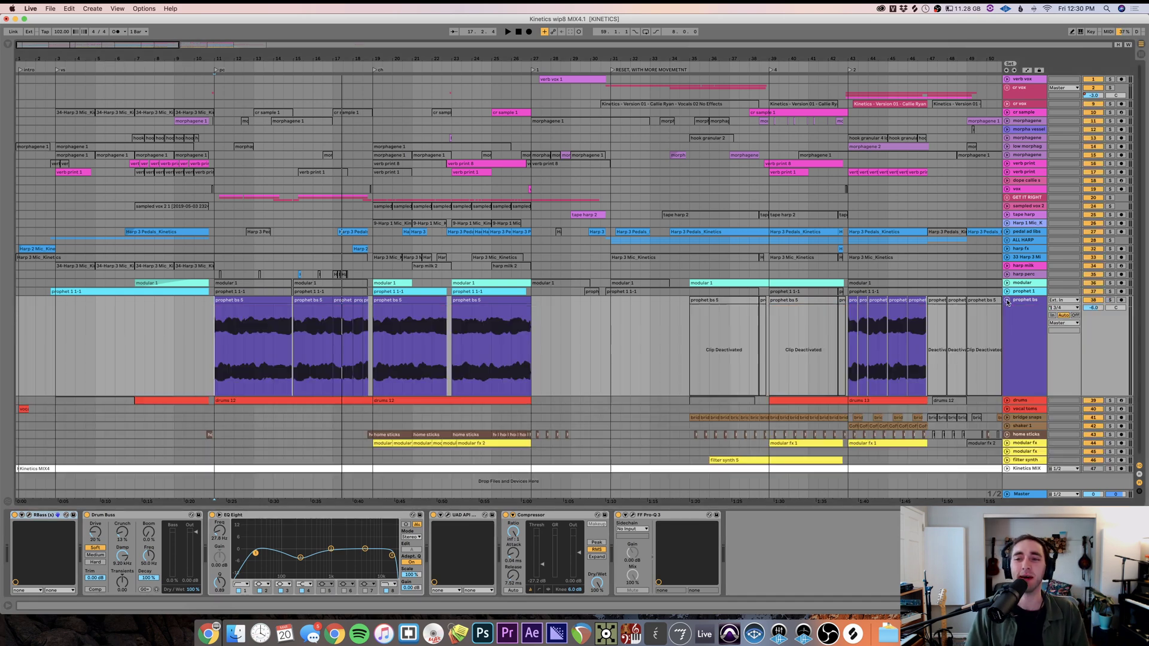
{"action": "key", "text": "space"}
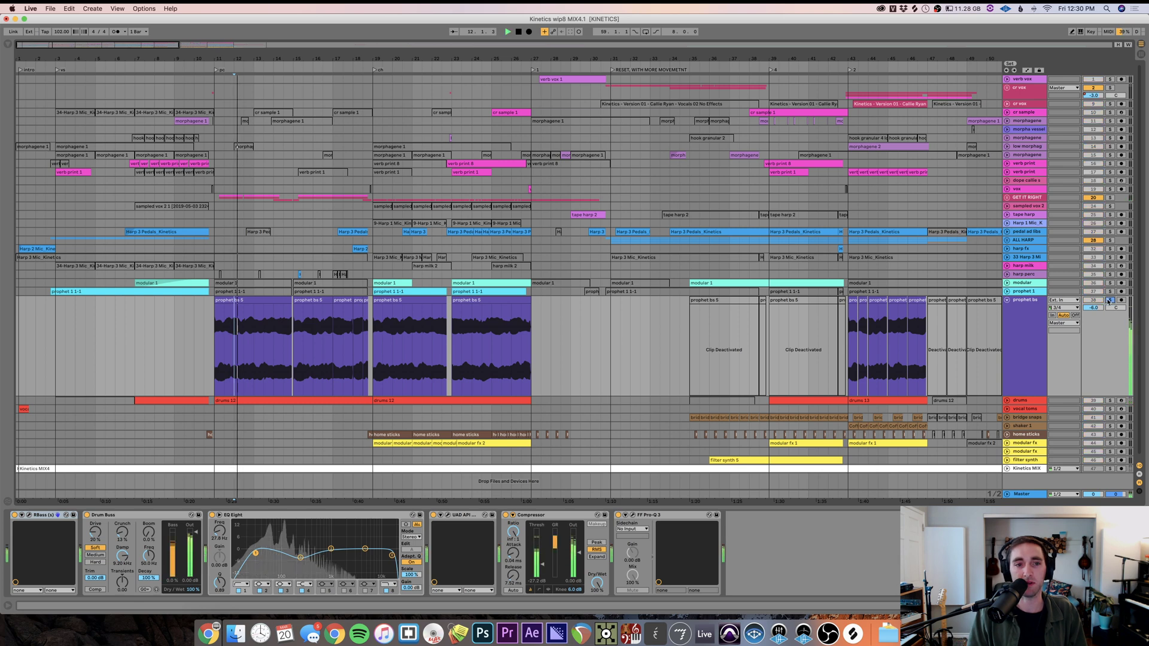
{"action": "left_click", "coordinate": [1110, 300]}
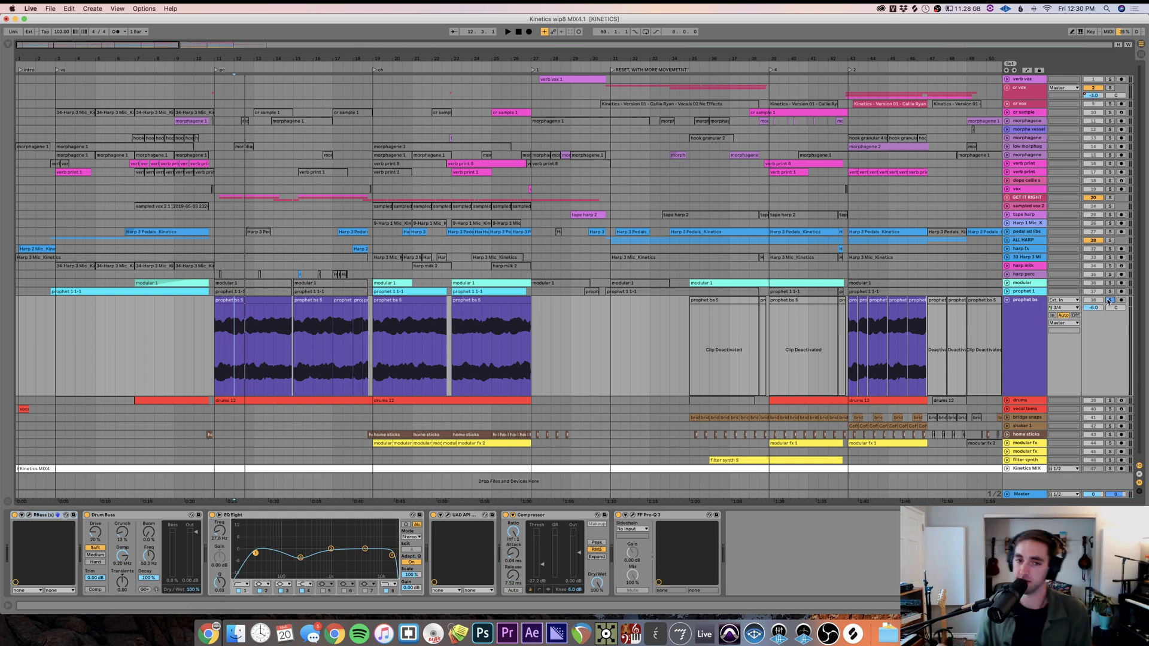
{"action": "key", "text": "space"}
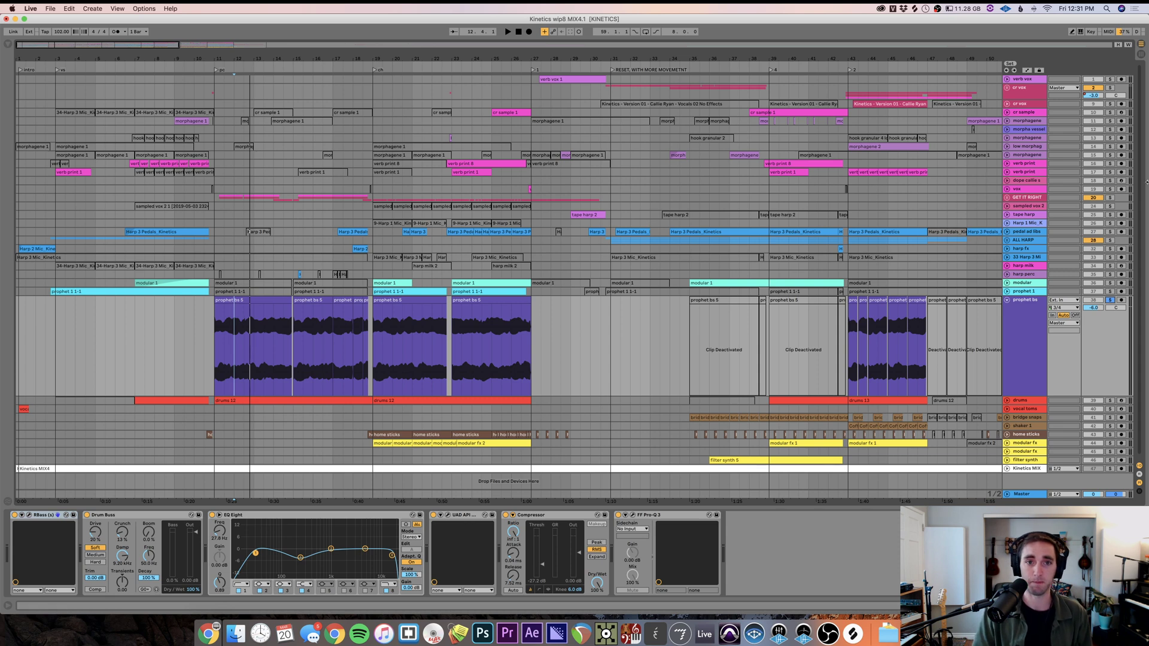
- Select the bridge snaps and shaker 1 tracks together and unfold both of them
{"action": "scroll", "coordinate": [721, 191], "scroll_direction": "right", "scroll_amount": 10}
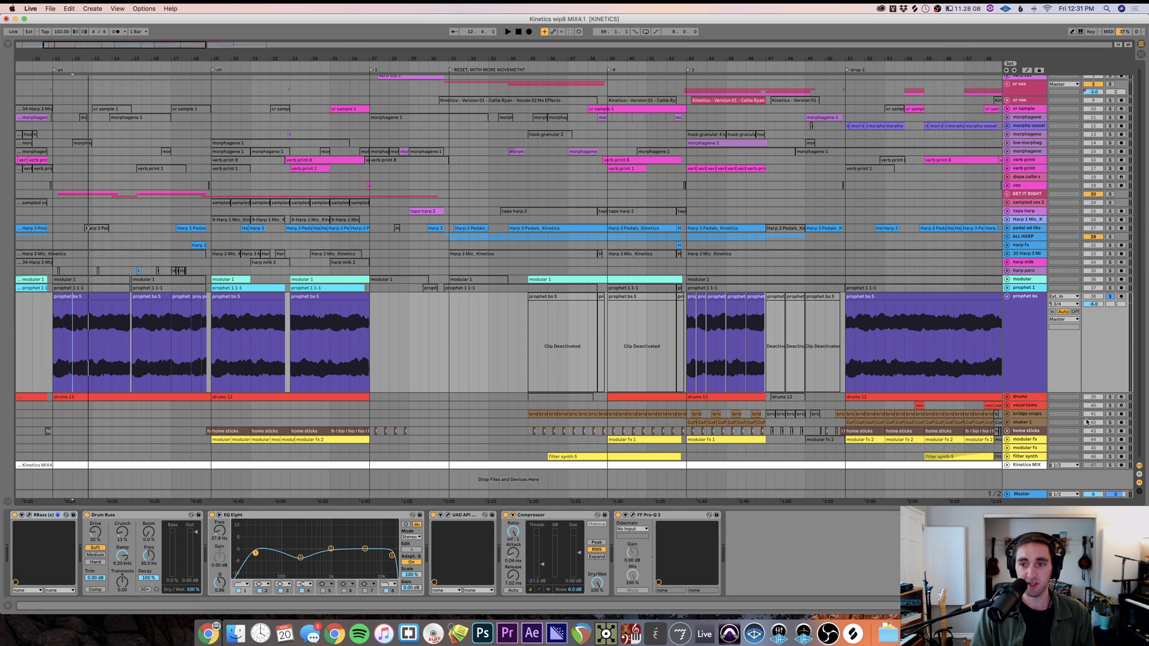
{"action": "left_click", "coordinate": [1026, 431]}
{"action": "left_click", "coordinate": [1021, 417]}
{"action": "left_click", "coordinate": [1016, 423], "text": "shift"}
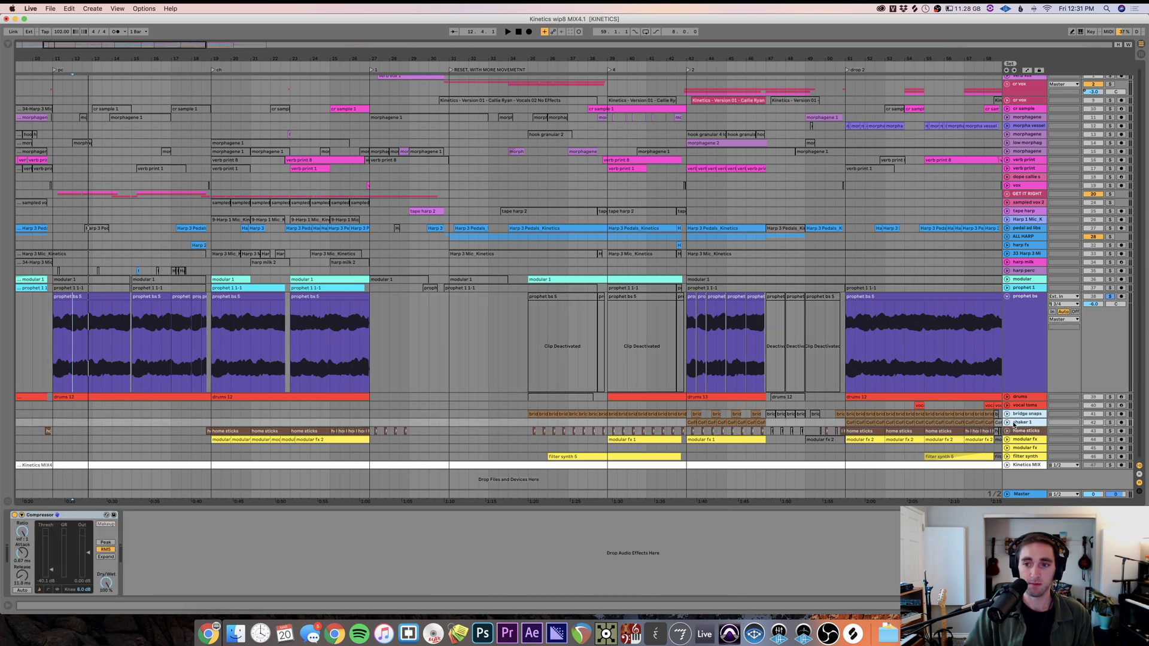
{"action": "key", "text": "u"}
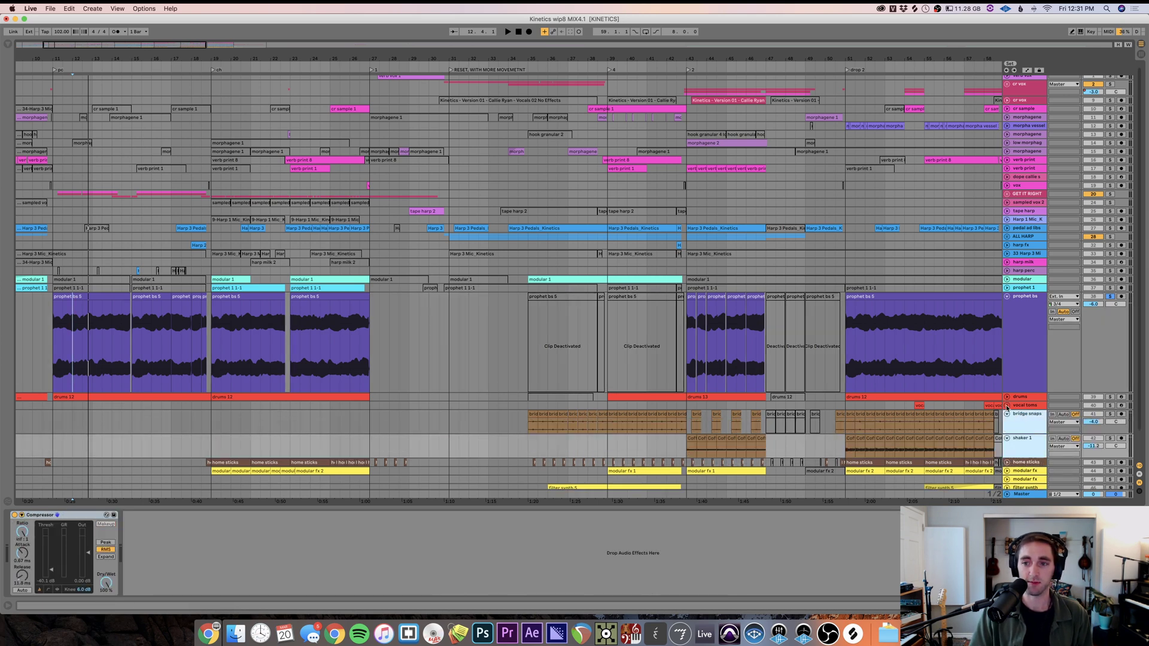
- Unfold the drums and vocal toms tracks and examine the drums clip at the drop 2 marker up close
{"action": "left_click", "coordinate": [1008, 405], "text": "alt"}
{"action": "left_click", "coordinate": [846, 411]}
{"action": "key", "text": "plus"}
{"action": "key", "text": "plus"}
{"action": "key", "text": "plus"}
{"action": "key", "text": "plus"}
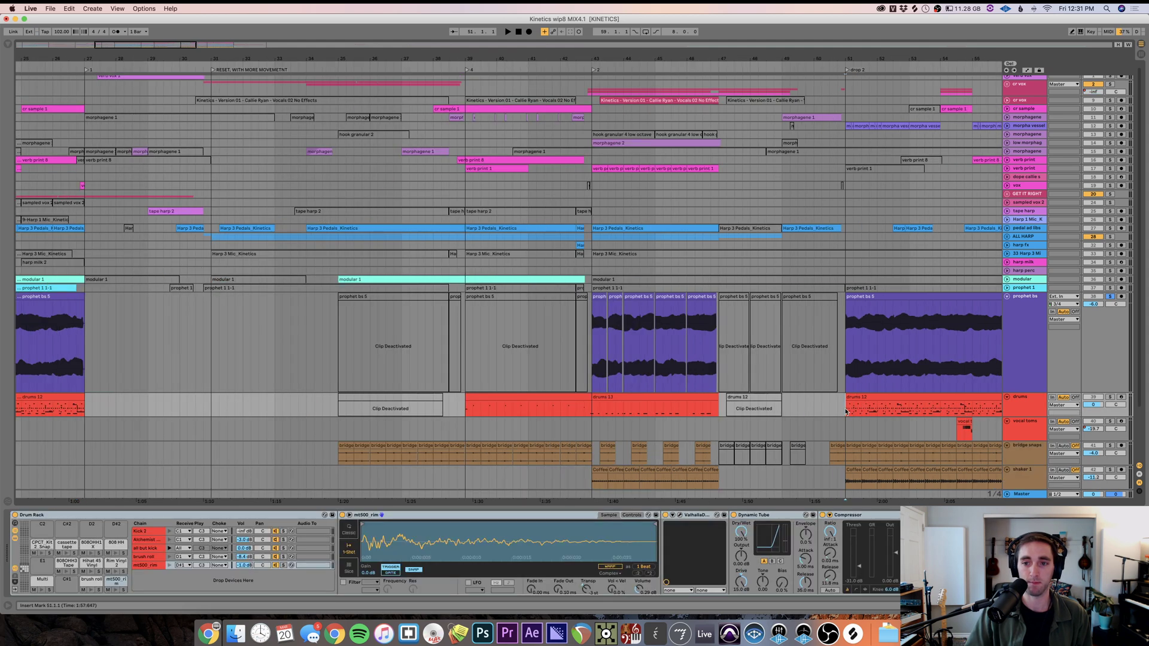
- Unfold the home sticks track and the first modular fx track around the drop 2 marker
{"action": "scroll", "coordinate": [831, 405], "scroll_direction": "right", "scroll_amount": 5}
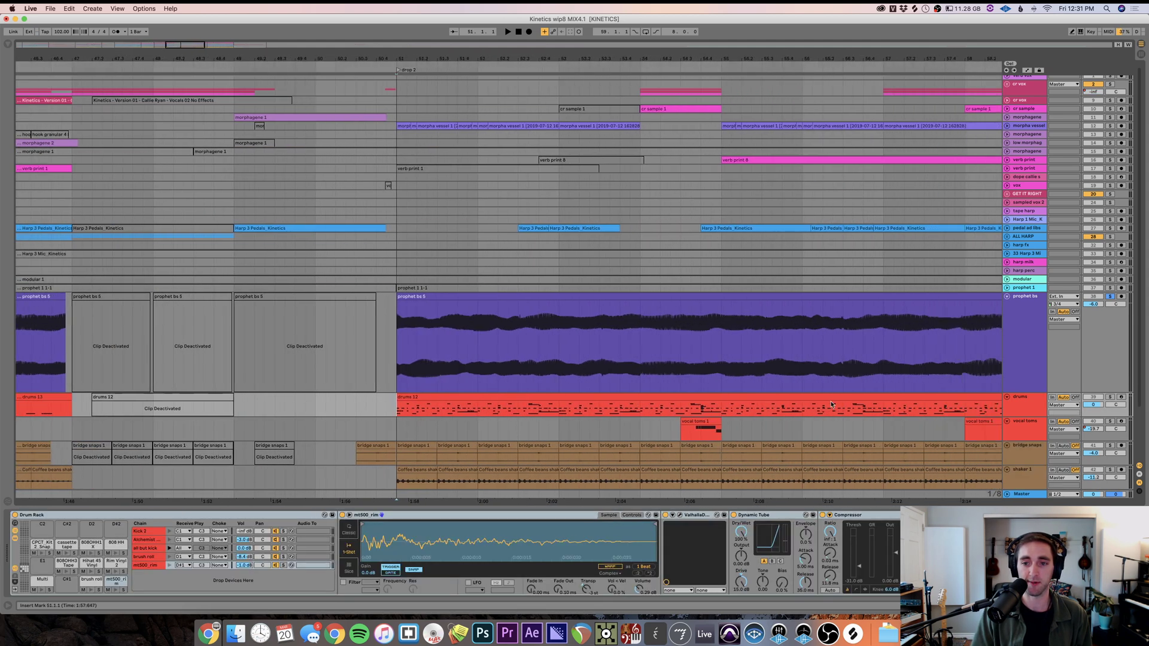
{"action": "scroll", "coordinate": [831, 405], "scroll_direction": "down", "scroll_amount": 3}
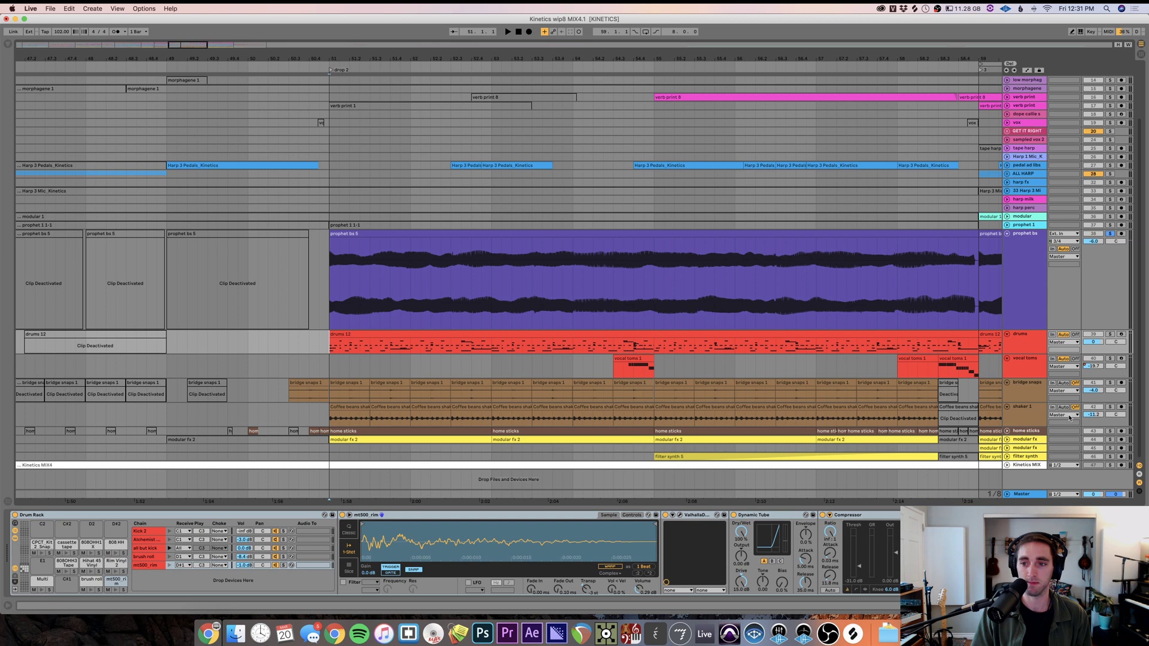
{"action": "left_click", "coordinate": [1008, 434]}
{"action": "left_click", "coordinate": [1007, 432]}
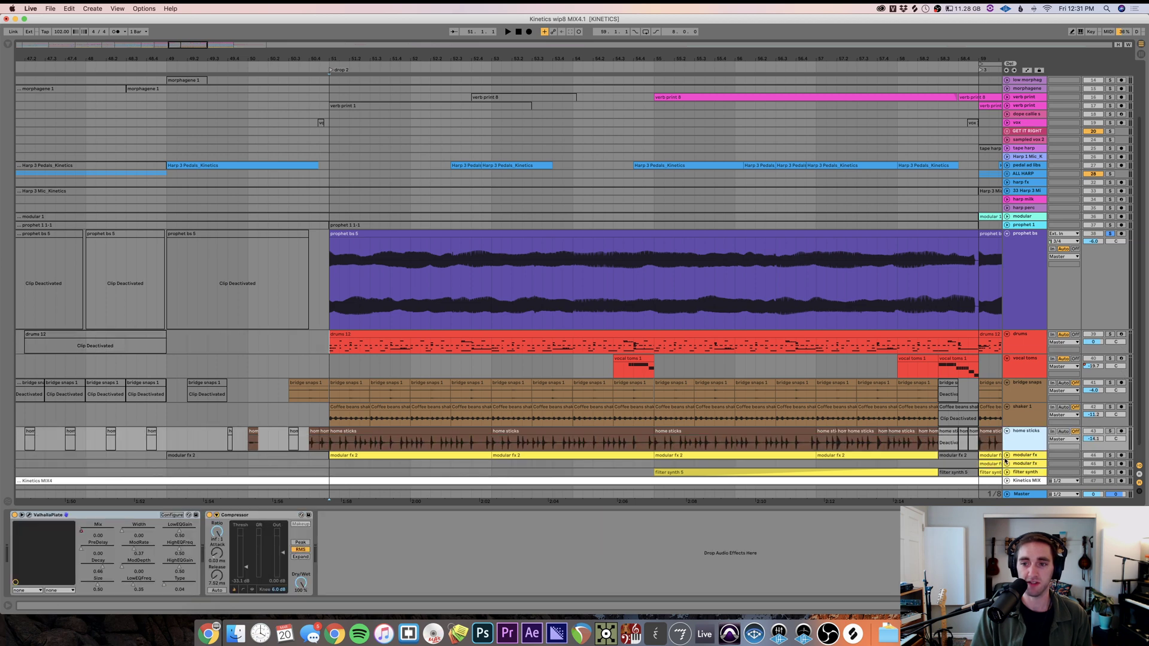
{"action": "left_click", "coordinate": [1008, 456]}
- Solo the drums through first modular fx tracks together and play them from the drop 2 marker, pausing and resuming playback
{"action": "left_click", "coordinate": [1026, 287]}
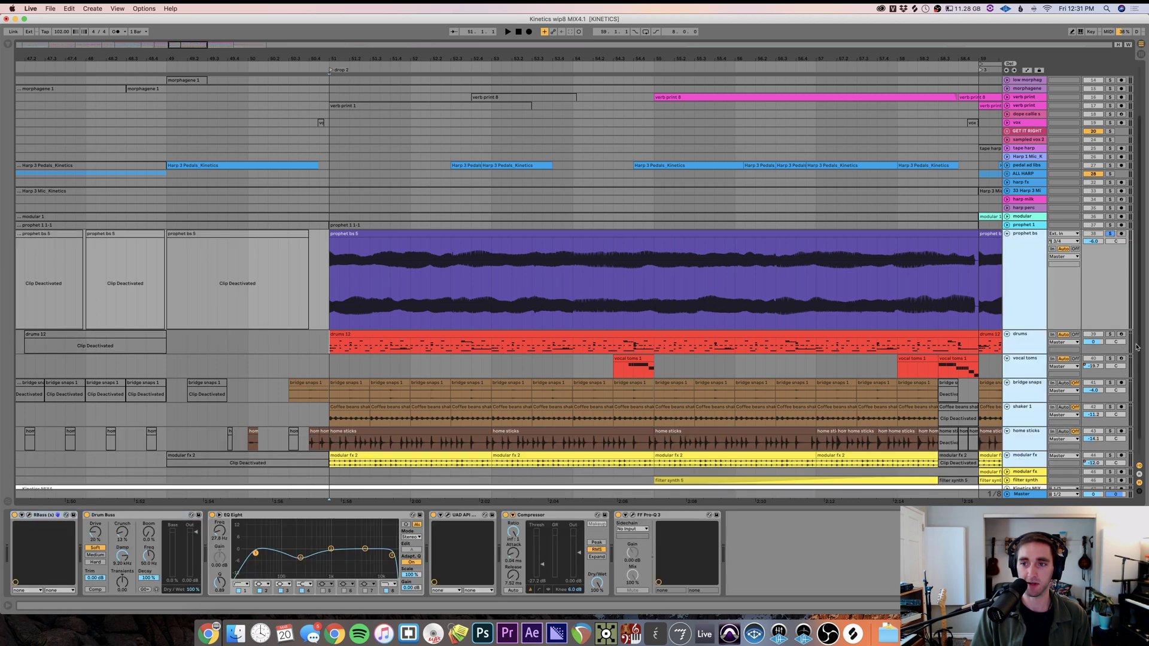
{"action": "left_click", "coordinate": [1036, 302]}
{"action": "left_click", "coordinate": [1110, 335]}
{"action": "key", "text": "space"}
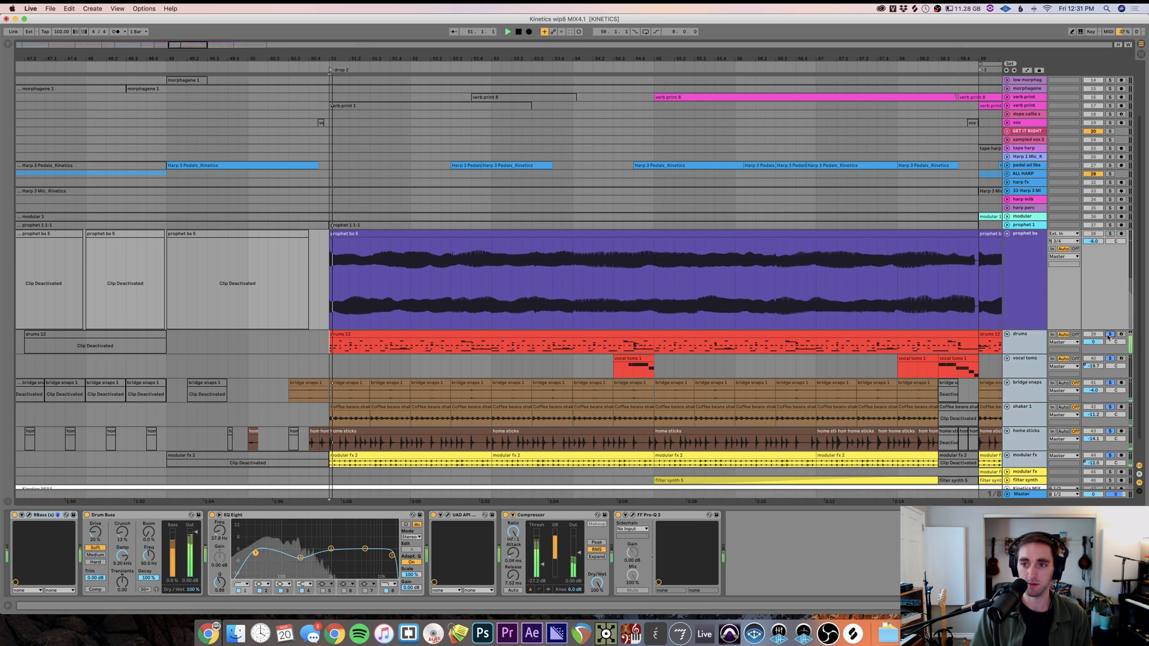
{"action": "left_click", "coordinate": [1046, 435]}
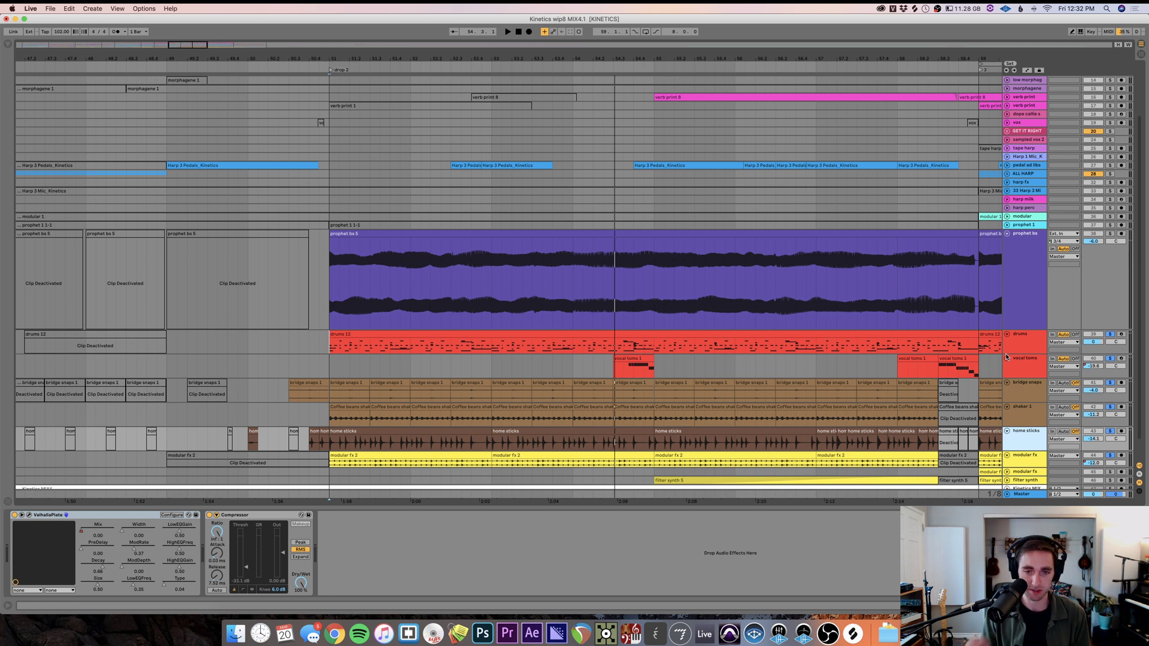
{"action": "key", "text": "space"}
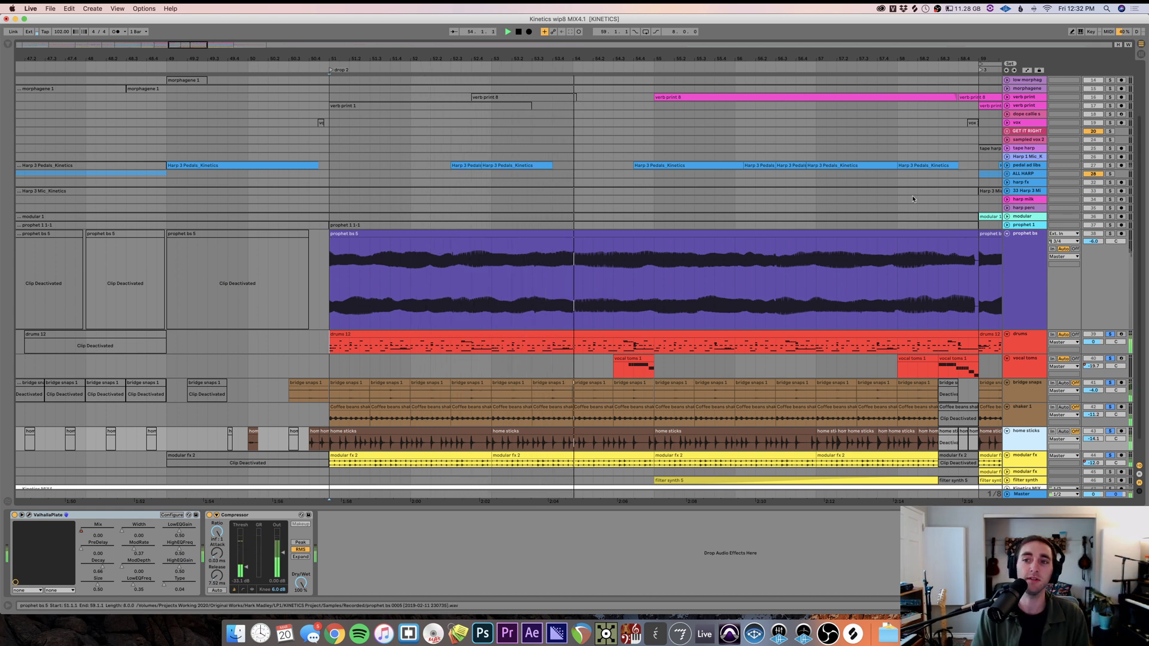
- Add the filter synth track to the solo, unfold it and the second modular fx track, and stop playback
{"action": "scroll", "coordinate": [936, 301], "scroll_direction": "down", "scroll_amount": 2}
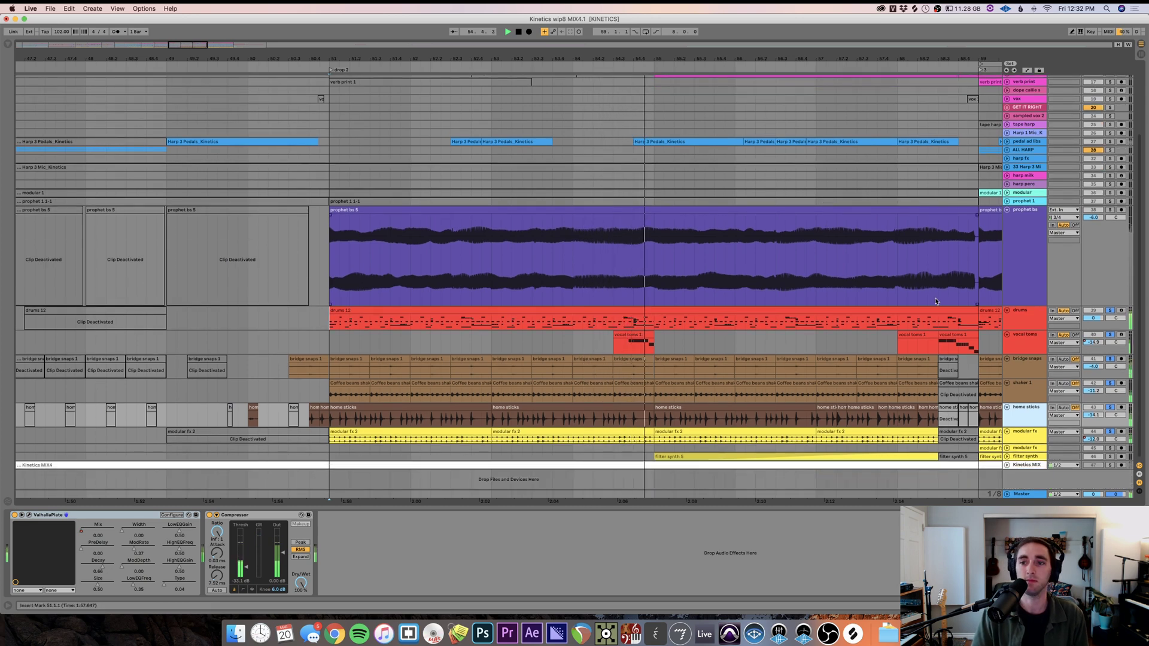
{"action": "left_click", "coordinate": [1110, 458]}
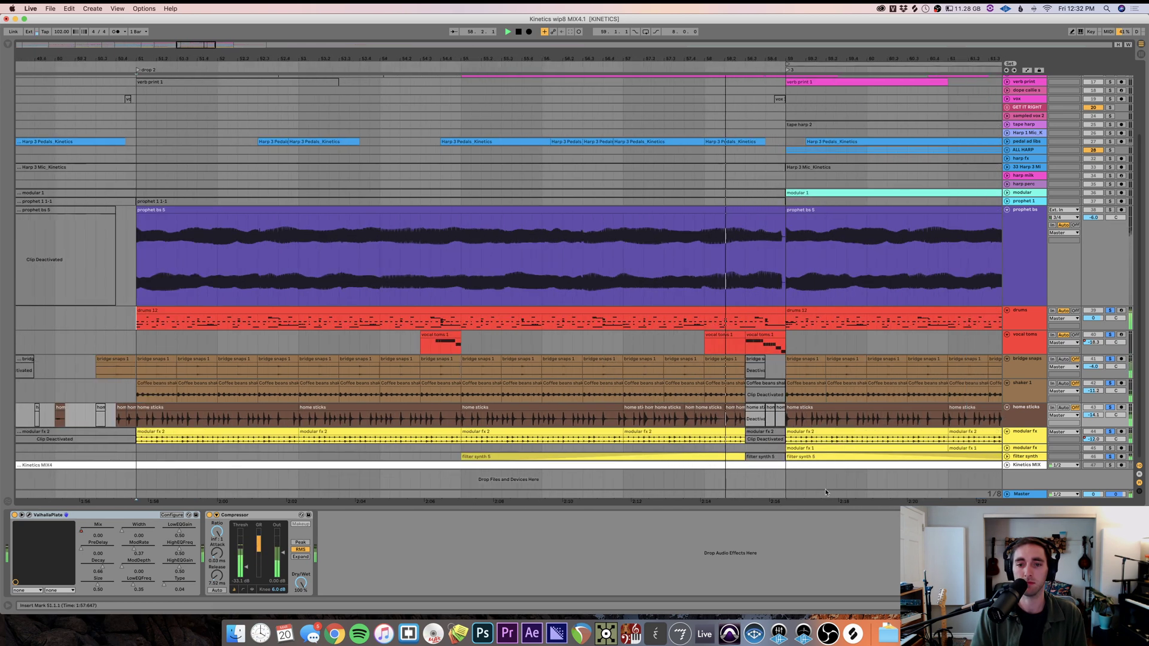
{"action": "left_click", "coordinate": [1007, 457]}
{"action": "left_click", "coordinate": [1007, 447]}
{"action": "key", "text": "space"}
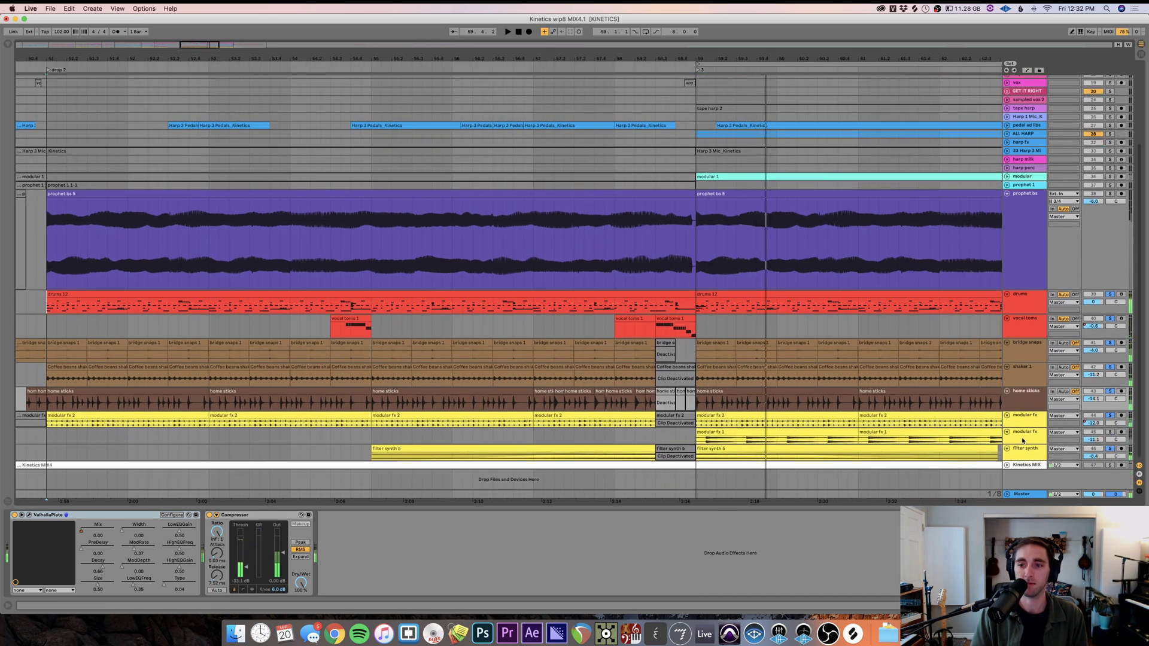
- Select the second modular fx and filter synth tracks together, enlarge both and solo them
{"action": "left_click", "coordinate": [1025, 440]}
{"action": "left_click", "coordinate": [1024, 452], "text": "shift"}
{"action": "left_click_drag", "start_coordinate": [1025, 444], "coordinate": [1026, 482]}
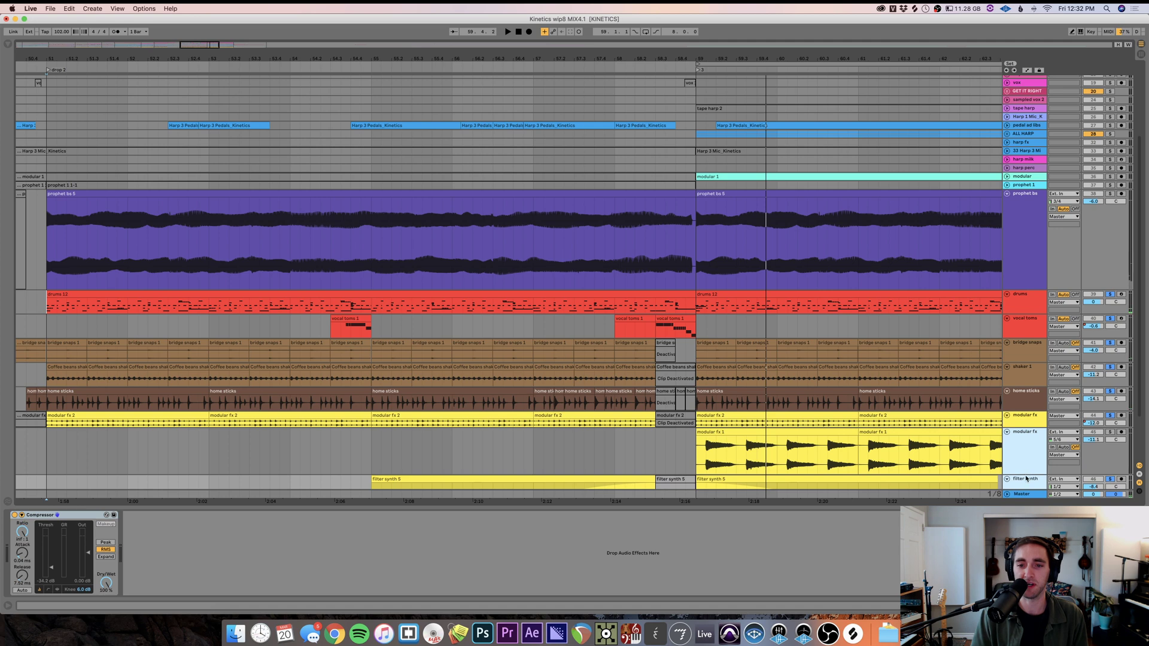
{"action": "scroll", "coordinate": [1072, 442], "scroll_direction": "down", "scroll_amount": 3}
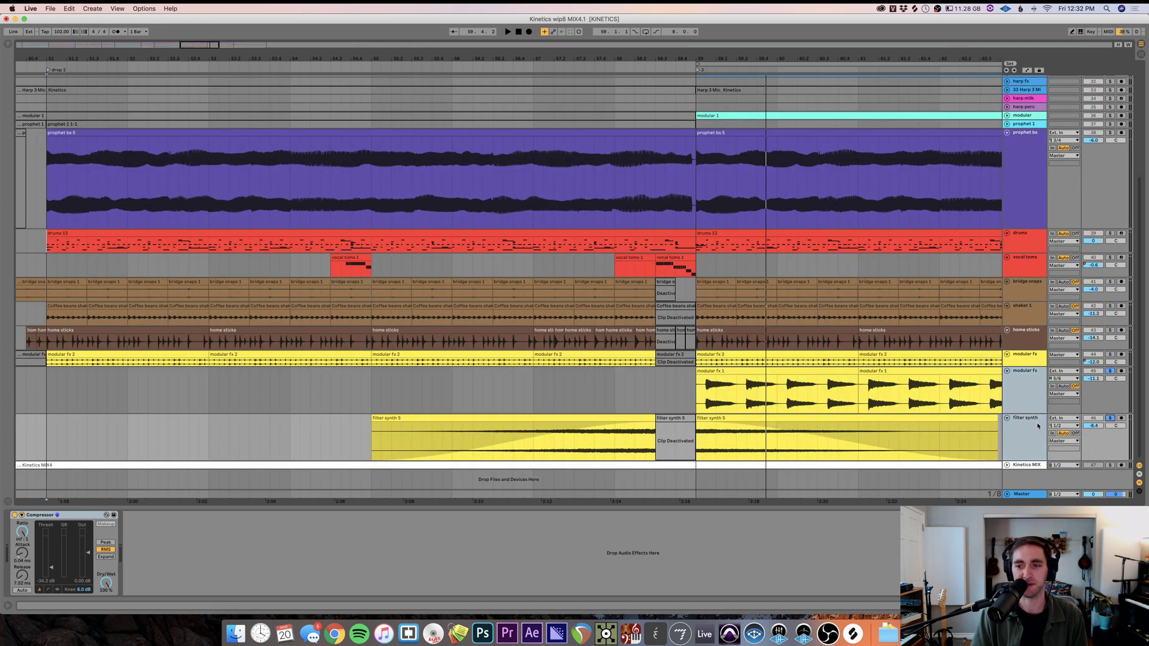
- Play the soloed tracks from around bar 56, reduce the filter synth track's height and try raising its volume
{"action": "left_click", "coordinate": [534, 462]}
{"action": "left_click", "coordinate": [485, 454]}
{"action": "key", "text": "space"}
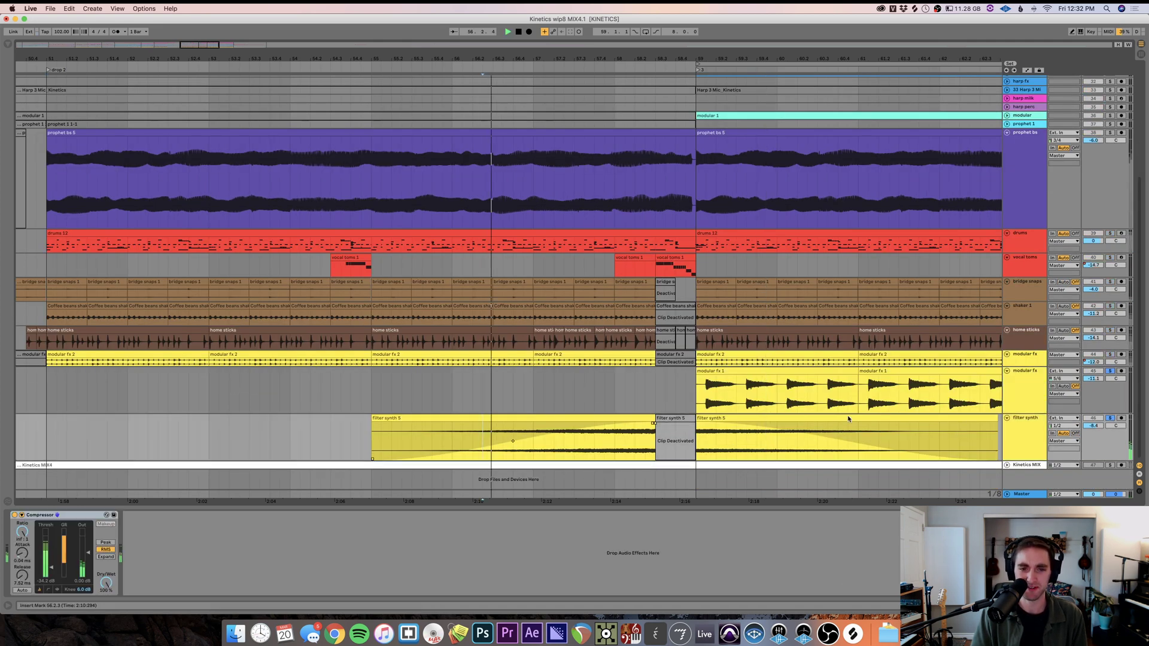
{"action": "left_click_drag", "start_coordinate": [1025, 462], "coordinate": [1025, 446]}
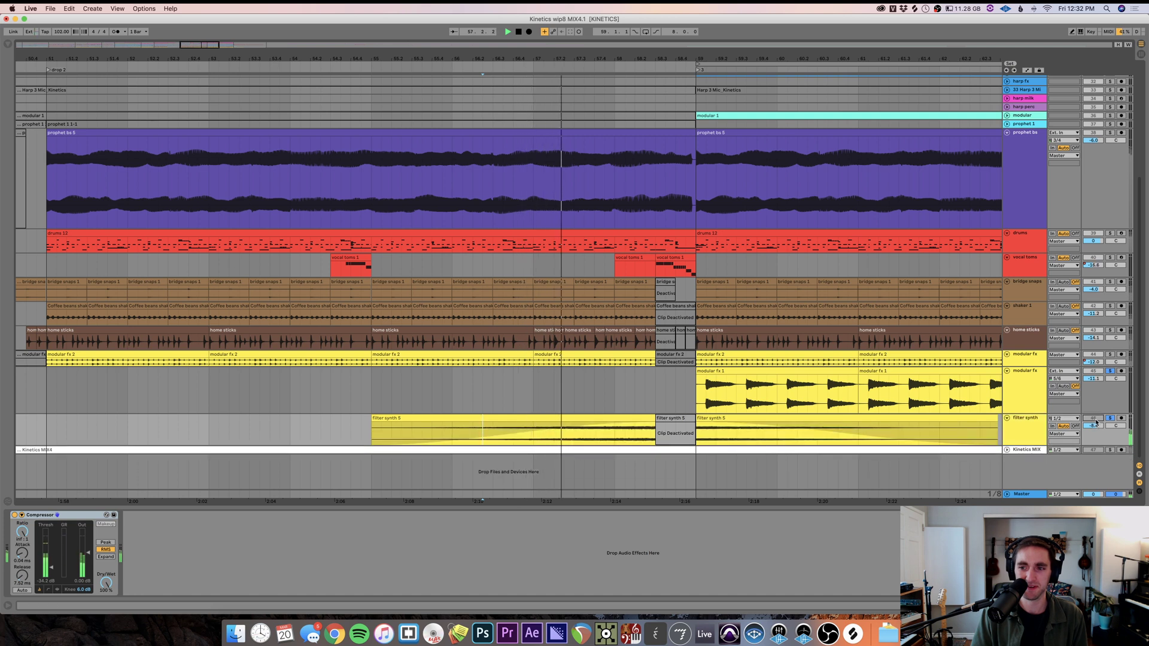
{"action": "mouse_move", "coordinate": [1096, 425]}
{"action": "left_mouse_down"}
{"action": "mouse_move", "coordinate": [1095, 406]}
{"action": "mouse_move", "coordinate": [1096, 419]}
{"action": "left_mouse_up"}
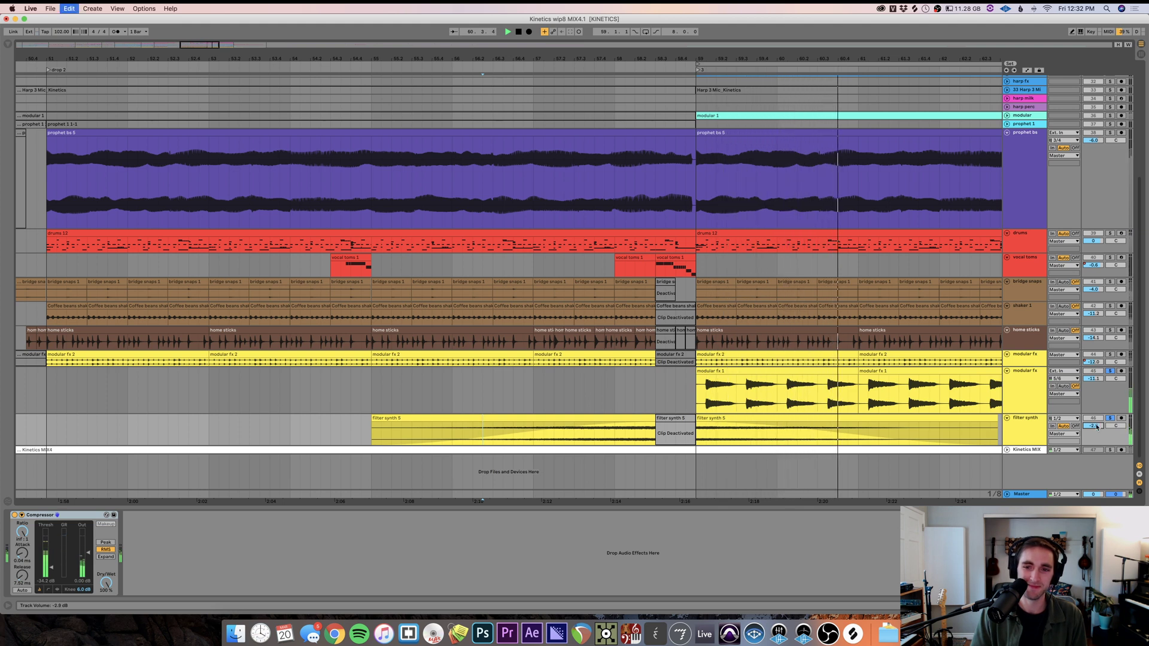
- Place the insert marker at bar 59 on the shaker 1 track and examine the deactivated clips before it up close
{"action": "left_click", "coordinate": [665, 390]}
{"action": "key", "text": "minus"}
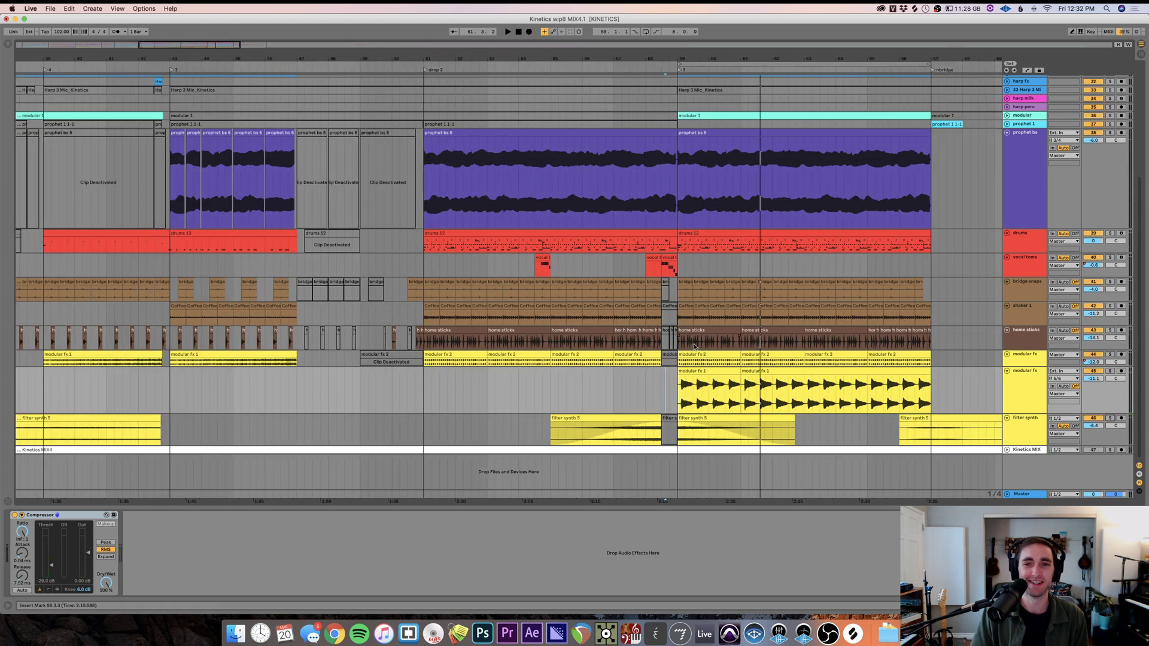
{"action": "scroll", "coordinate": [695, 347], "scroll_direction": "left", "scroll_amount": 1}
{"action": "left_click", "coordinate": [702, 319]}
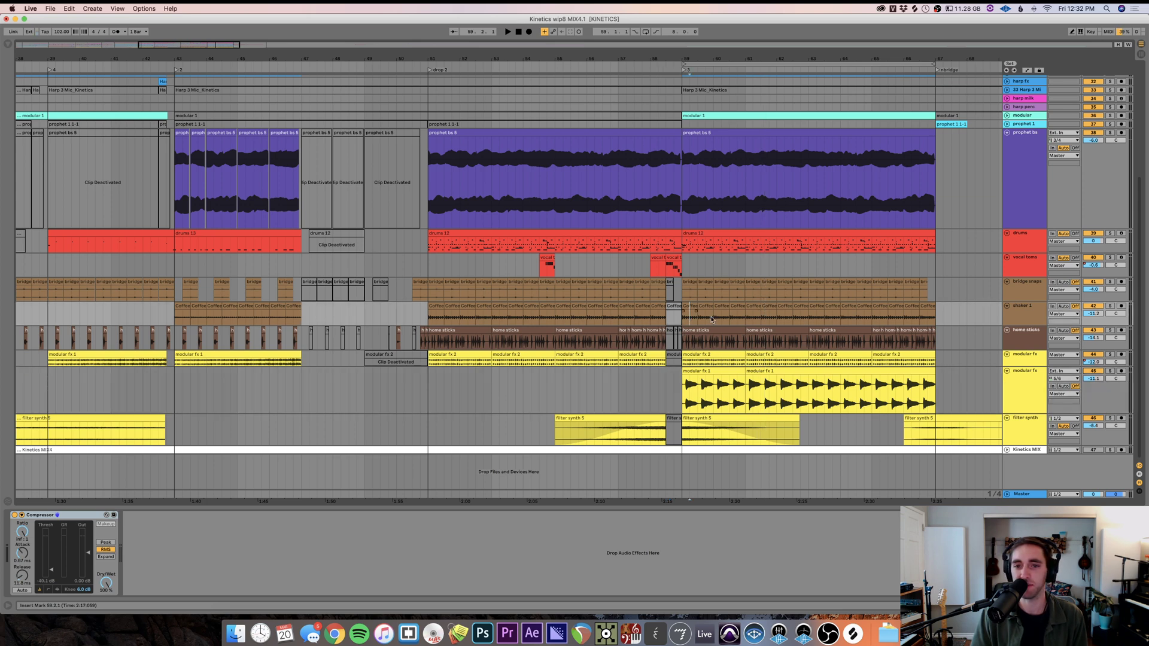
{"action": "left_click", "coordinate": [682, 322]}
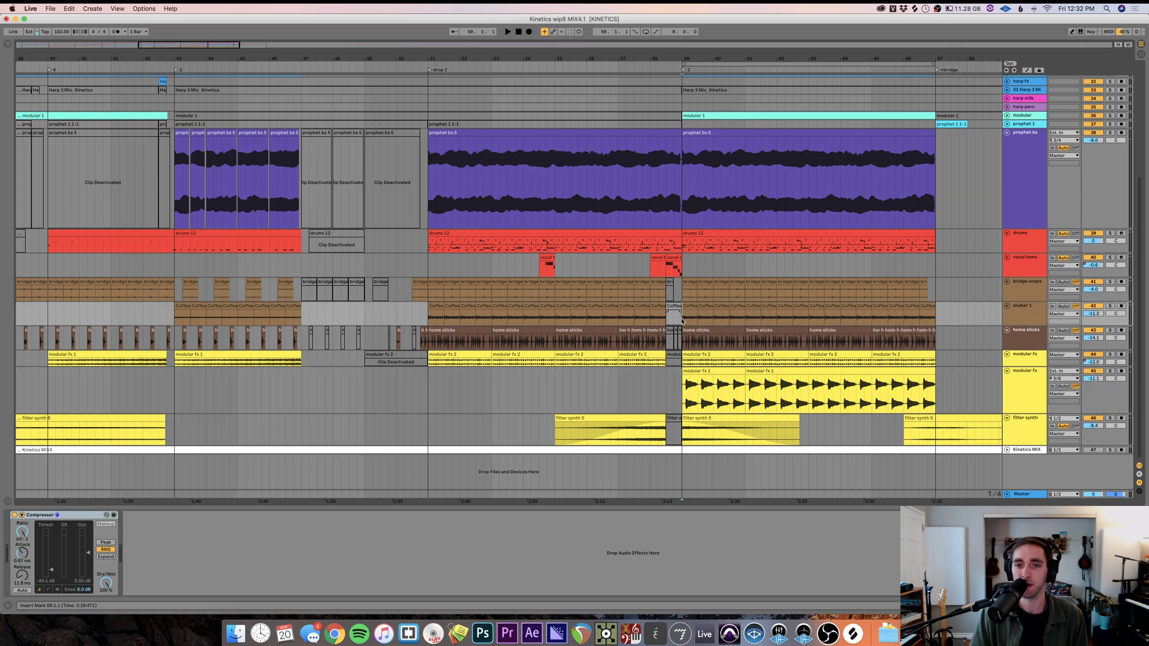
{"action": "scroll", "coordinate": [682, 321], "scroll_direction": "up", "scroll_amount": 5}
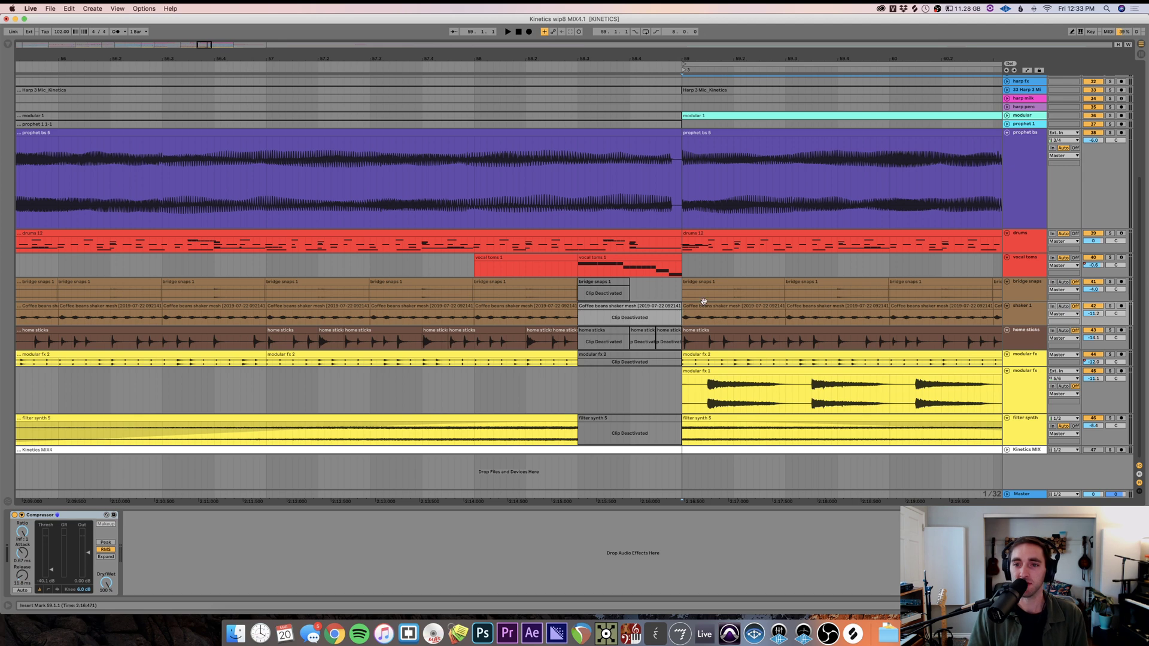
{"action": "scroll", "coordinate": [704, 301], "scroll_direction": "right", "scroll_amount": 10}
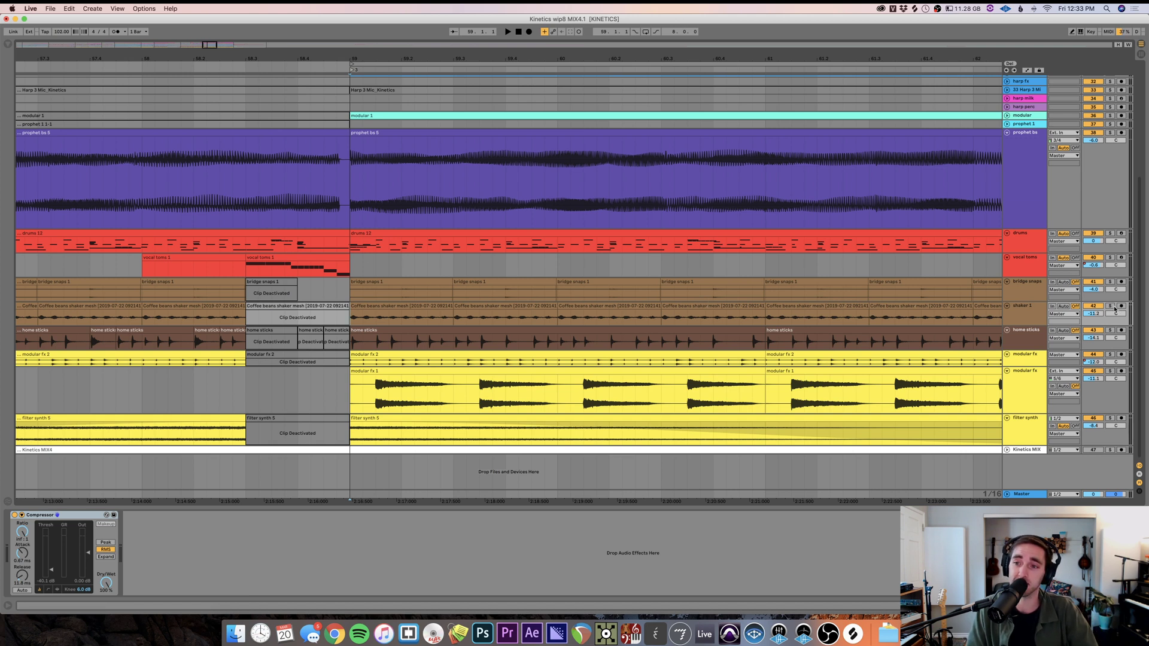
- Play shaker 1 in solo from bar 59, continue in the full mix with the insert marker in bar 58, and unfold the modular track
{"action": "key", "text": "space"}
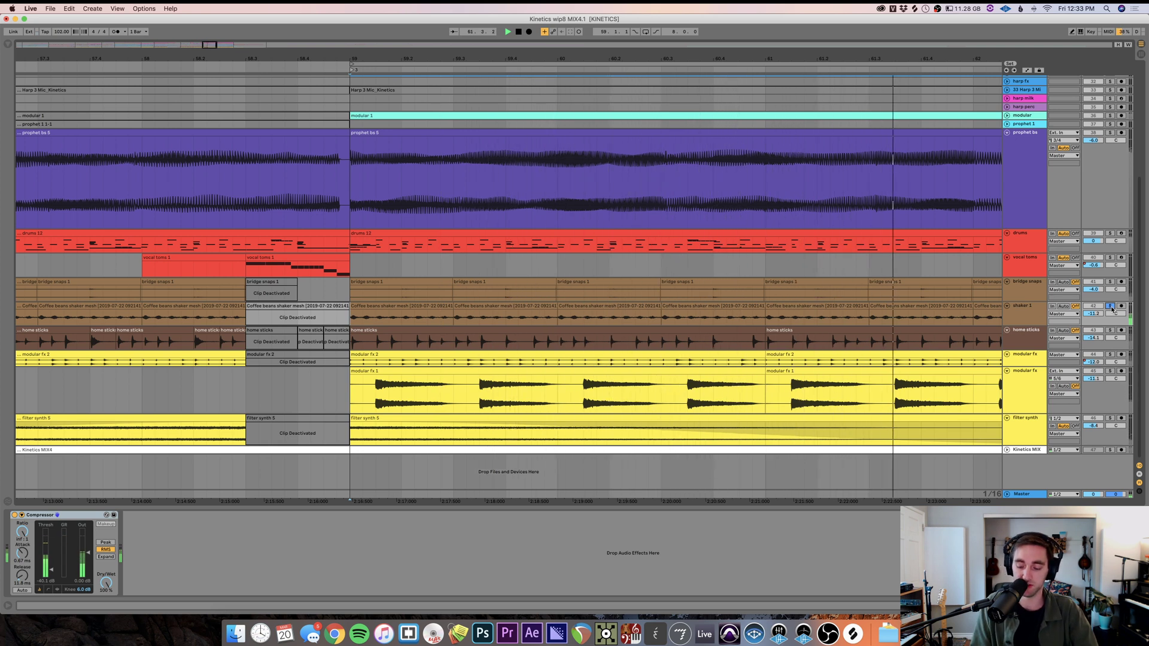
{"action": "left_click", "coordinate": [1111, 306]}
{"action": "left_click", "coordinate": [320, 184]}
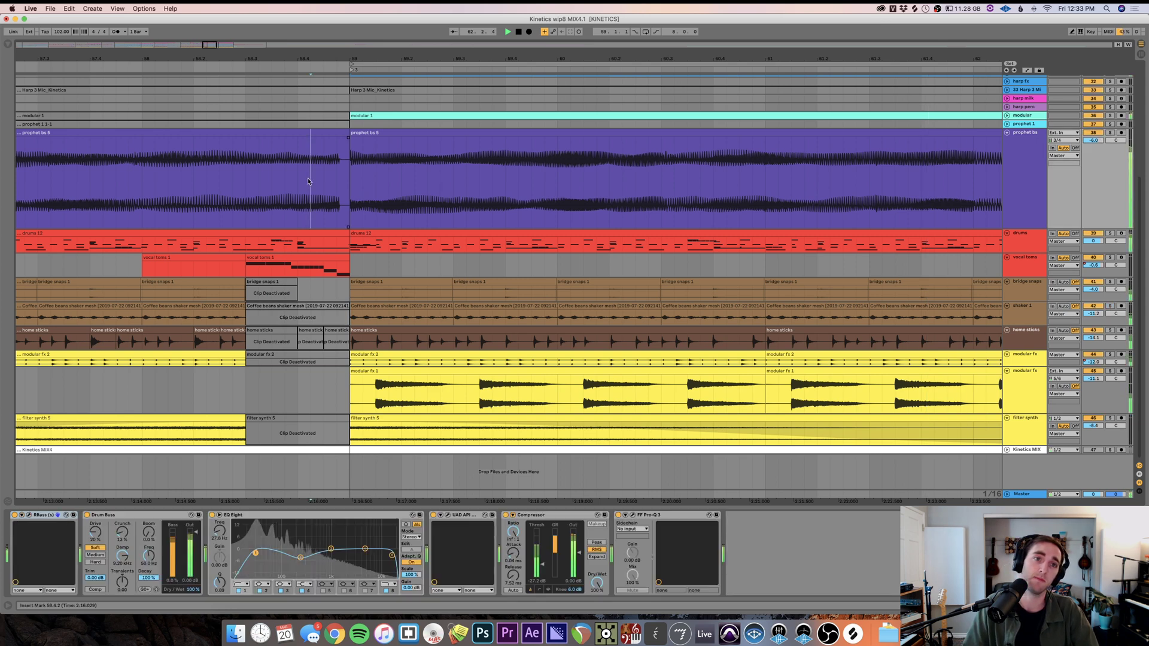
{"action": "key", "text": "minus"}
{"action": "key", "text": "minus"}
{"action": "key", "text": "minus"}
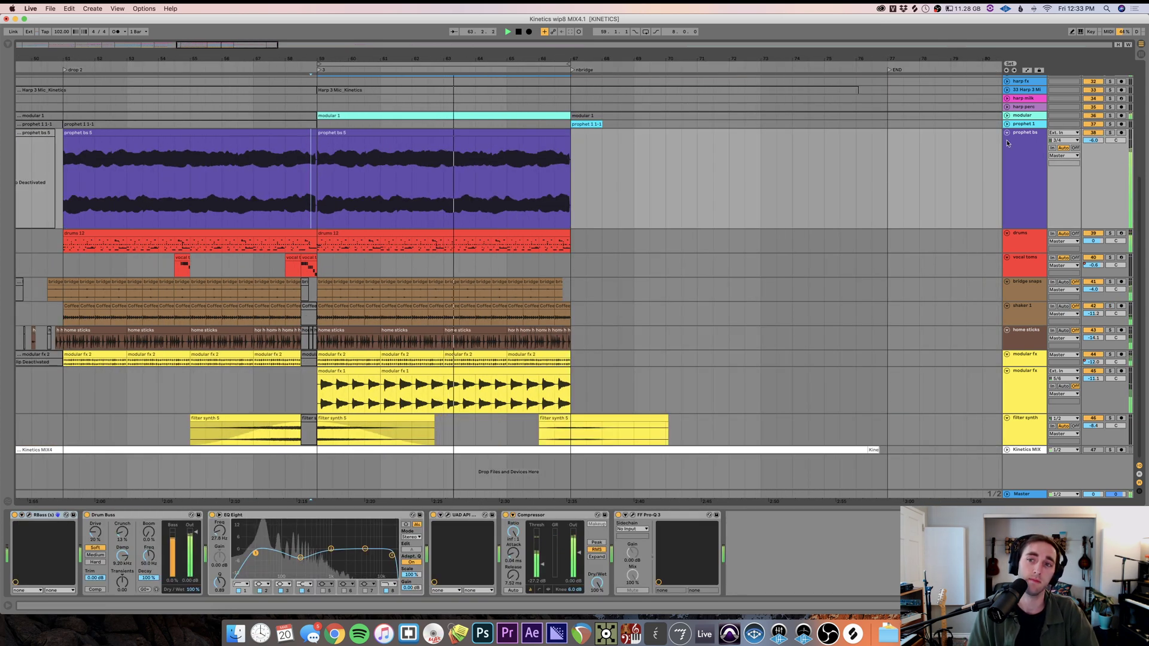
{"action": "left_click", "coordinate": [1007, 115]}
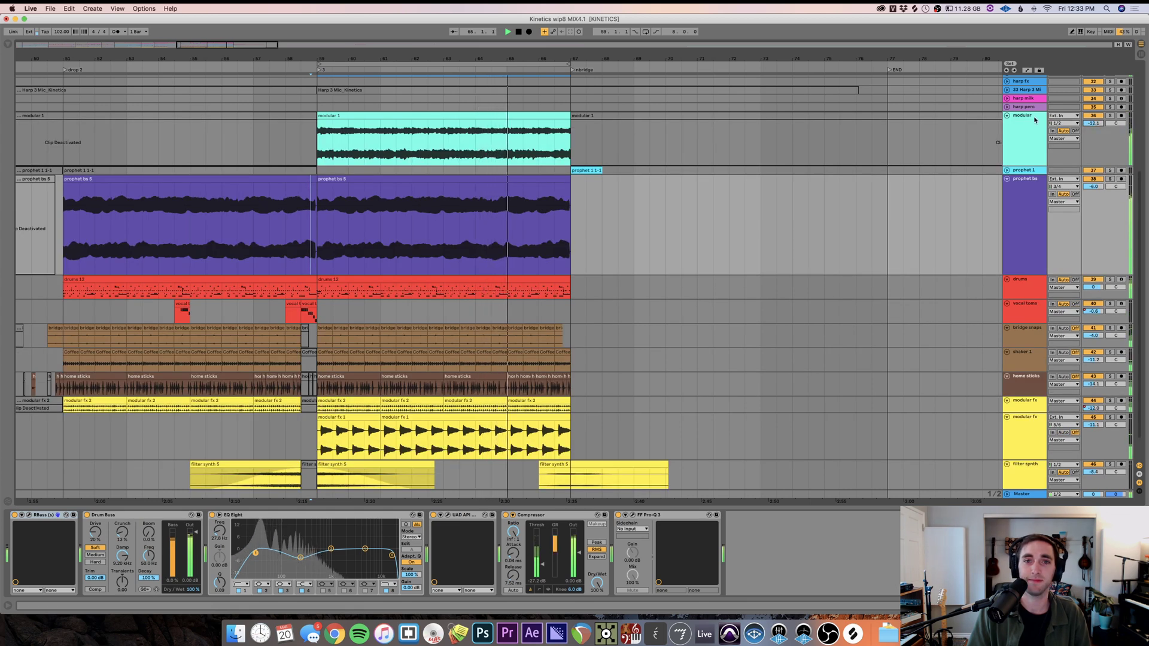
- Fold all tracks and unfold only the GET IT RIGHT group
{"action": "key", "text": "alt+super+u"}
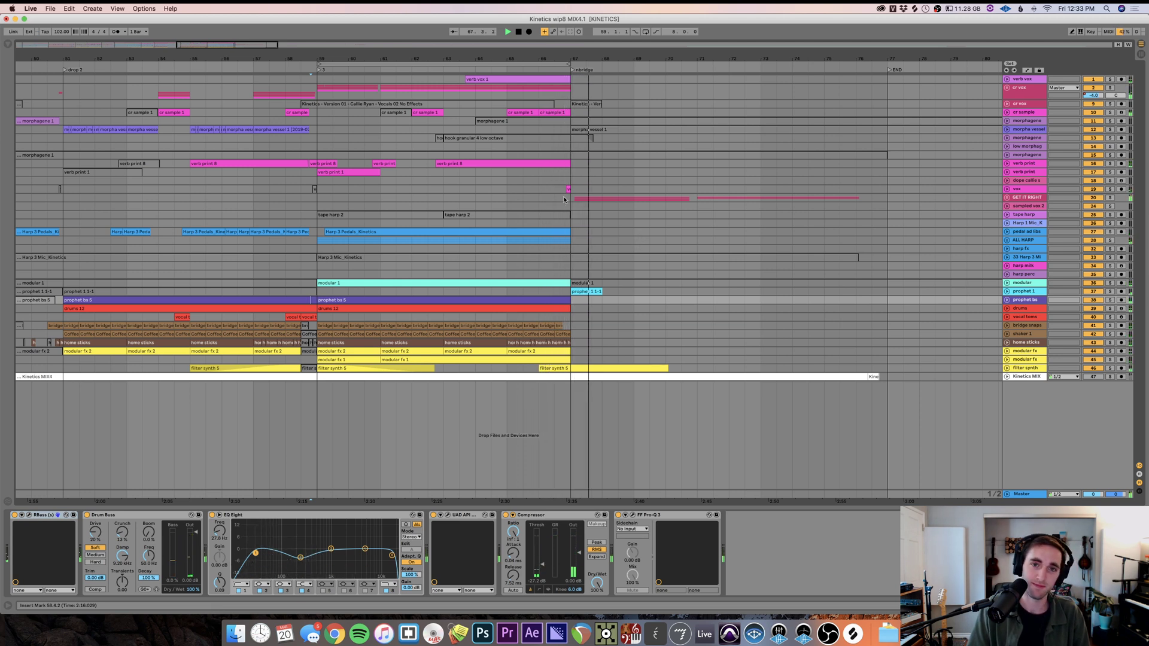
{"action": "left_click", "coordinate": [1003, 199]}
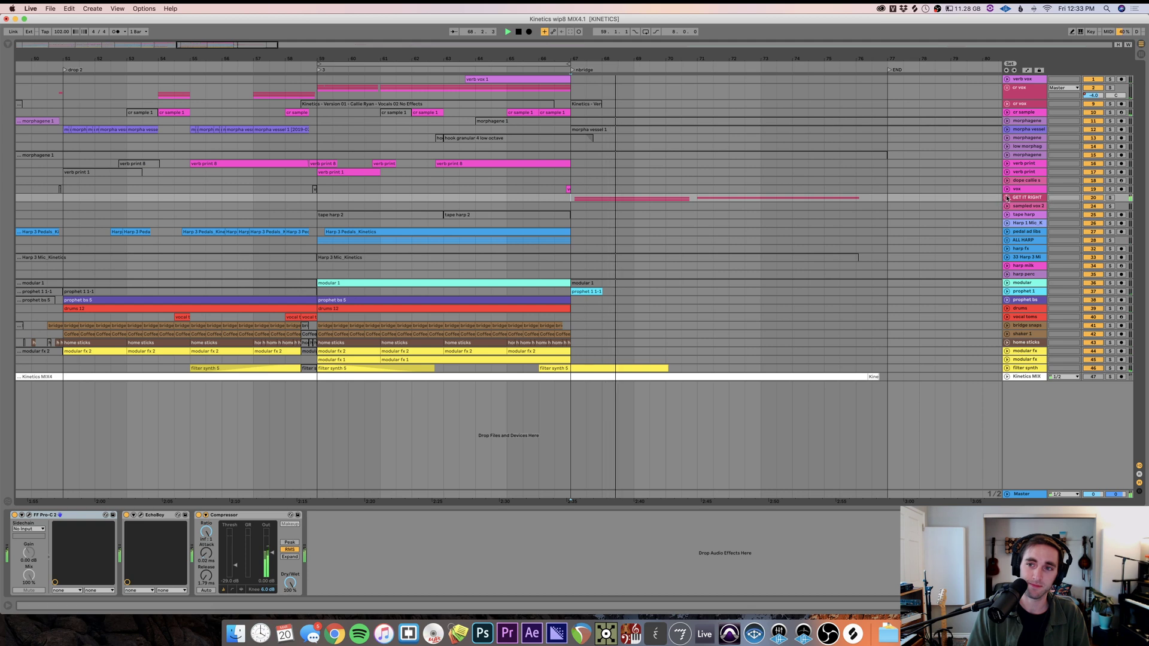
{"action": "left_click", "coordinate": [1007, 198]}
- Solo the micro granny and low one tracks during playback and unfold both of them
{"action": "left_click", "coordinate": [1111, 238]}
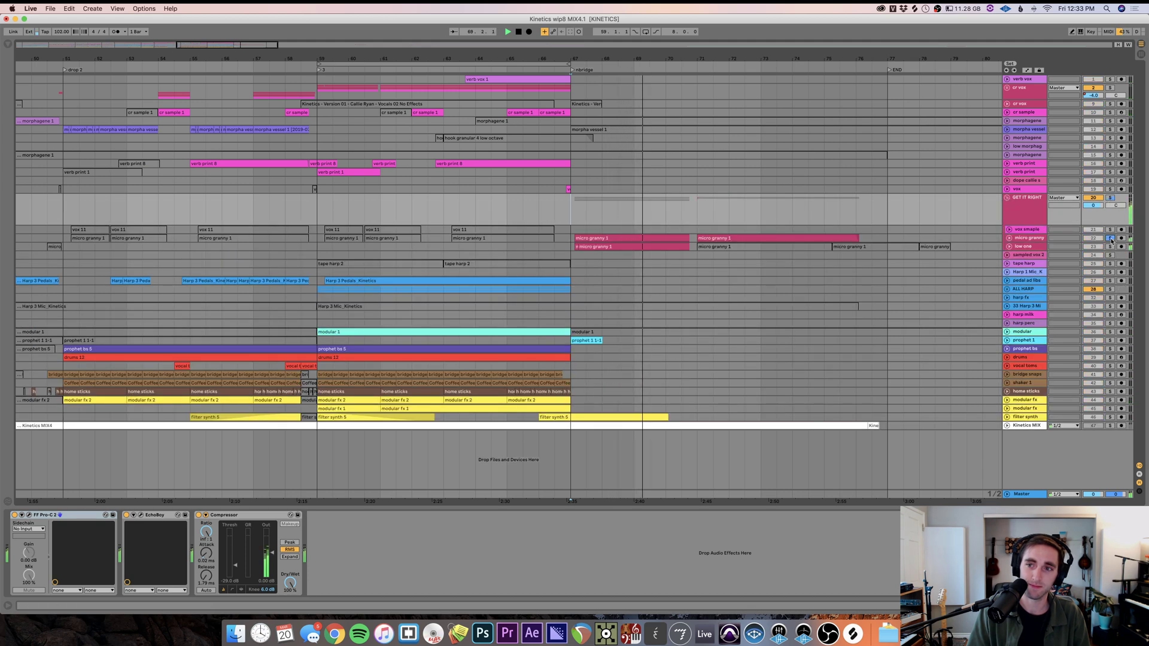
{"action": "left_click", "coordinate": [1111, 246]}
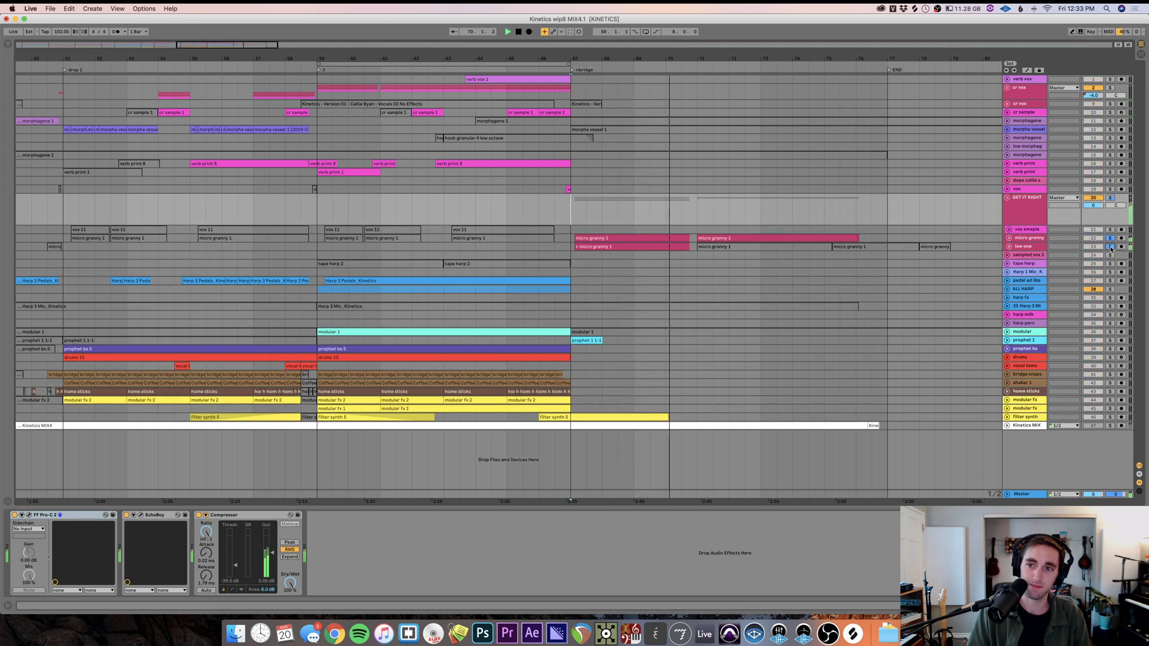
{"action": "left_click", "coordinate": [1012, 246]}
{"action": "left_click", "coordinate": [1010, 239]}
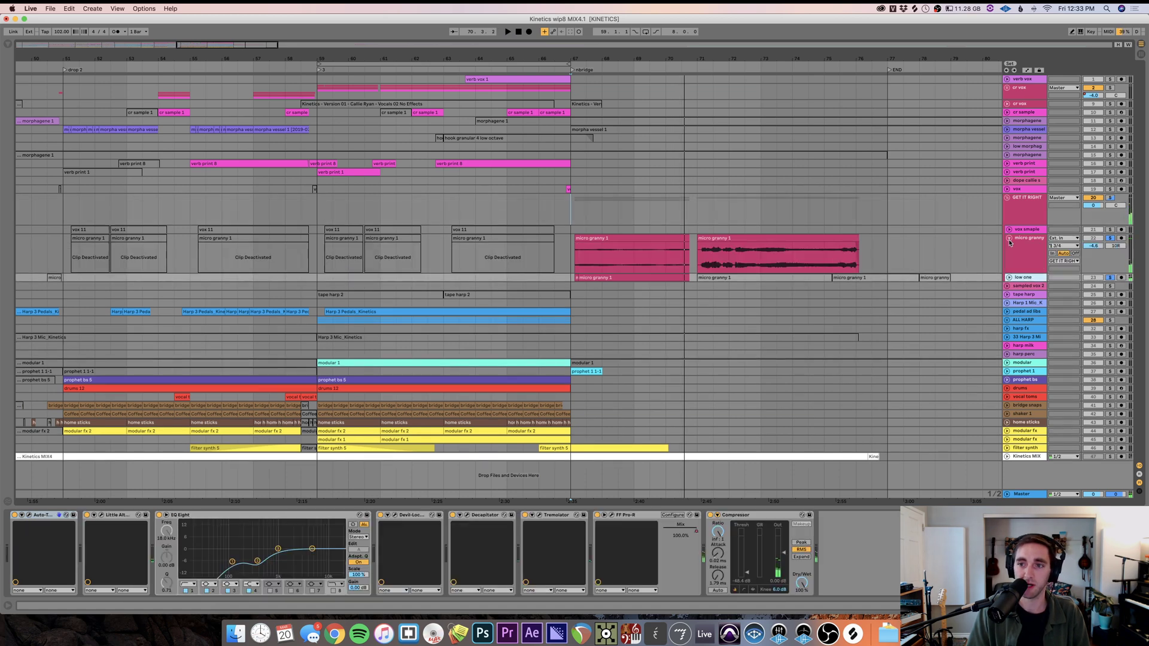
{"action": "left_click", "coordinate": [1010, 277]}
{"action": "key", "text": "space"}
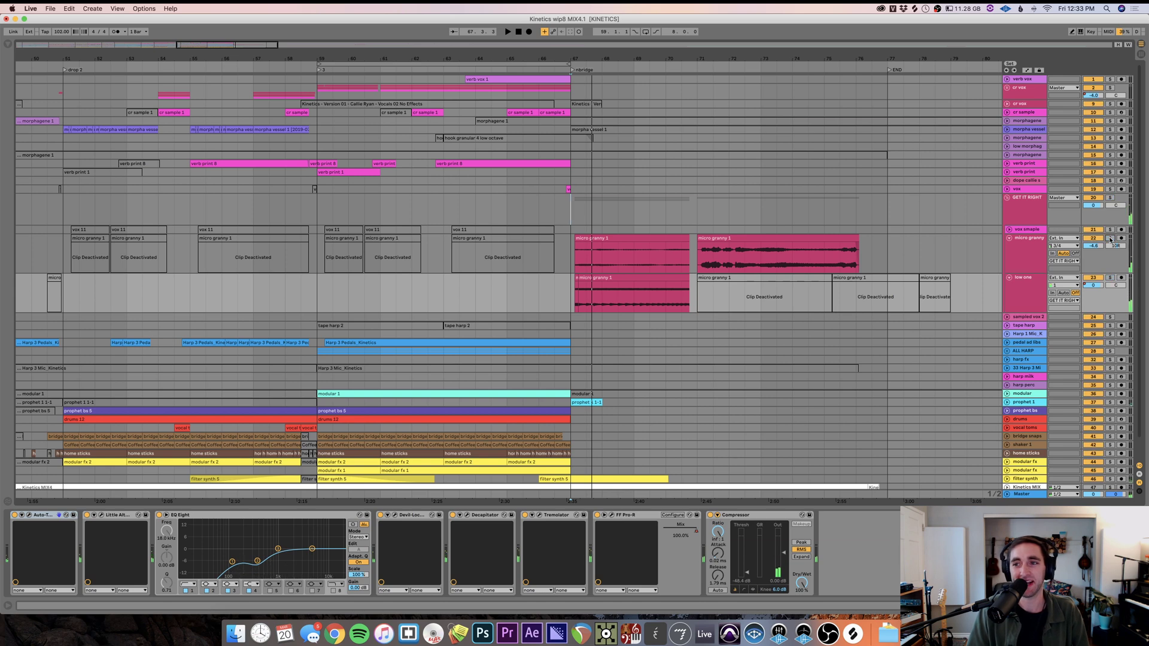
- Play the full mix from bar 66 through the bridge to the end of the song
{"action": "left_click", "coordinate": [563, 210]}
{"action": "key", "text": "space"}
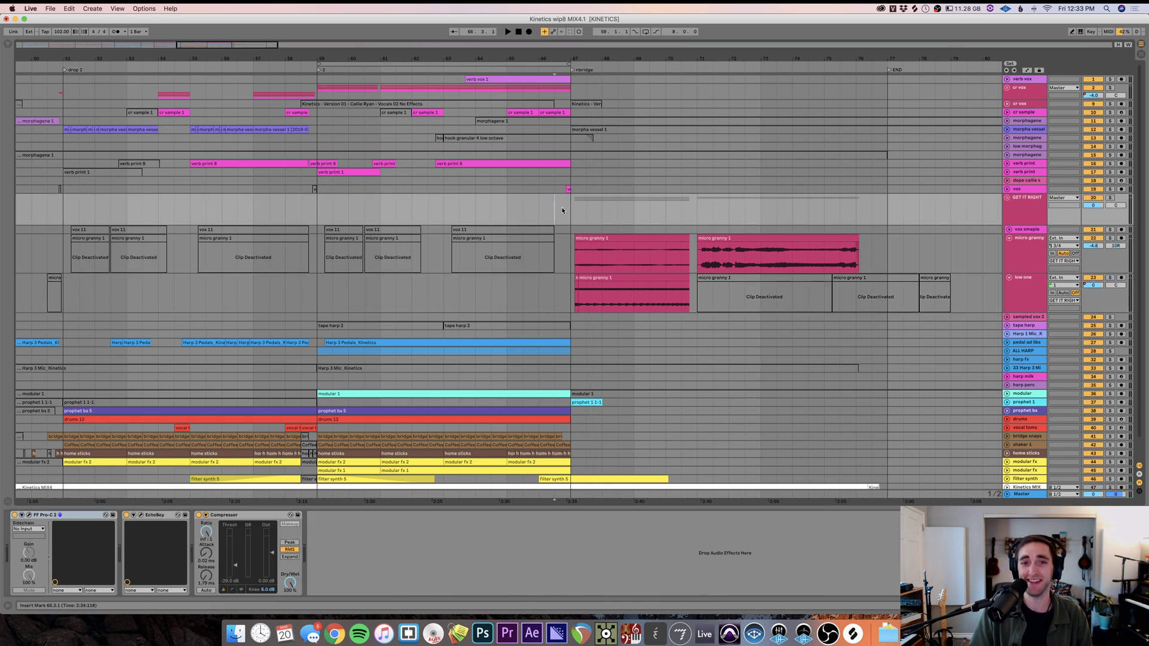
{"action": "key", "text": "space"}
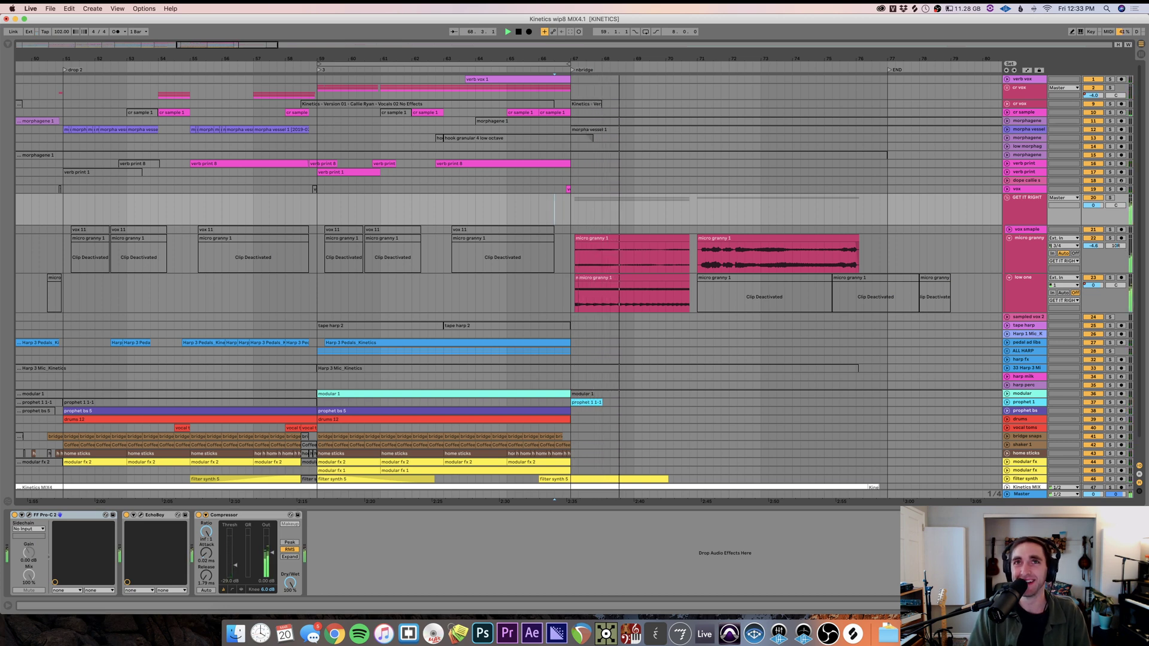
- Switch briefly to OBS, return to Live and save the current set
{"action": "key", "text": "super+Tab"}
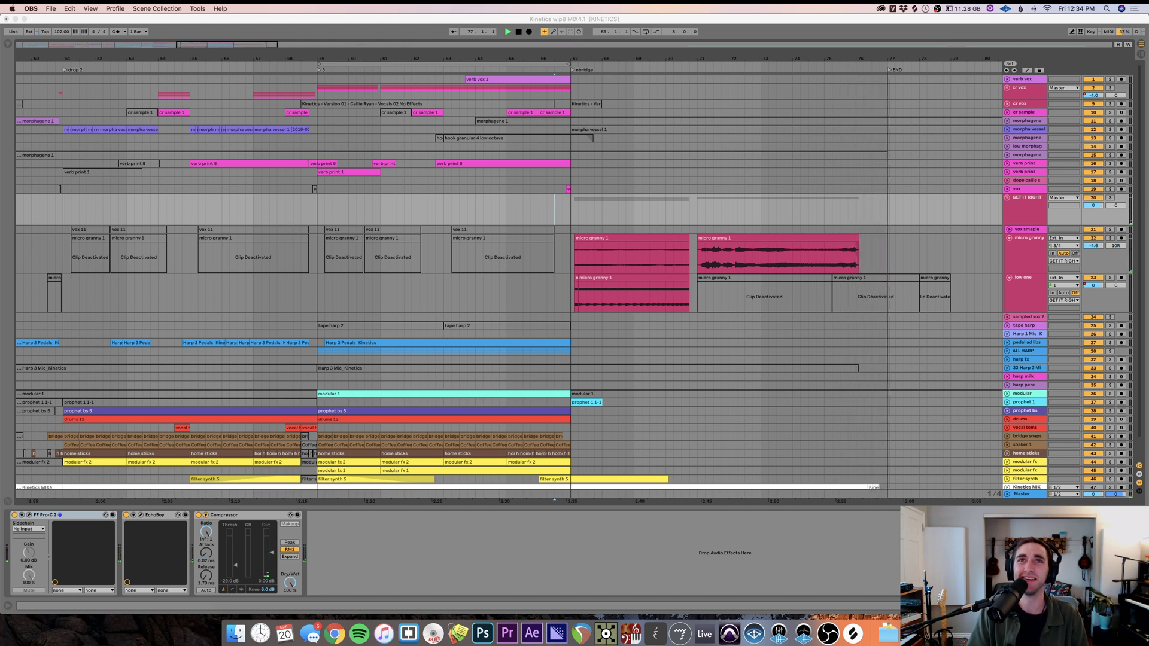
{"action": "left_click", "coordinate": [697, 342]}
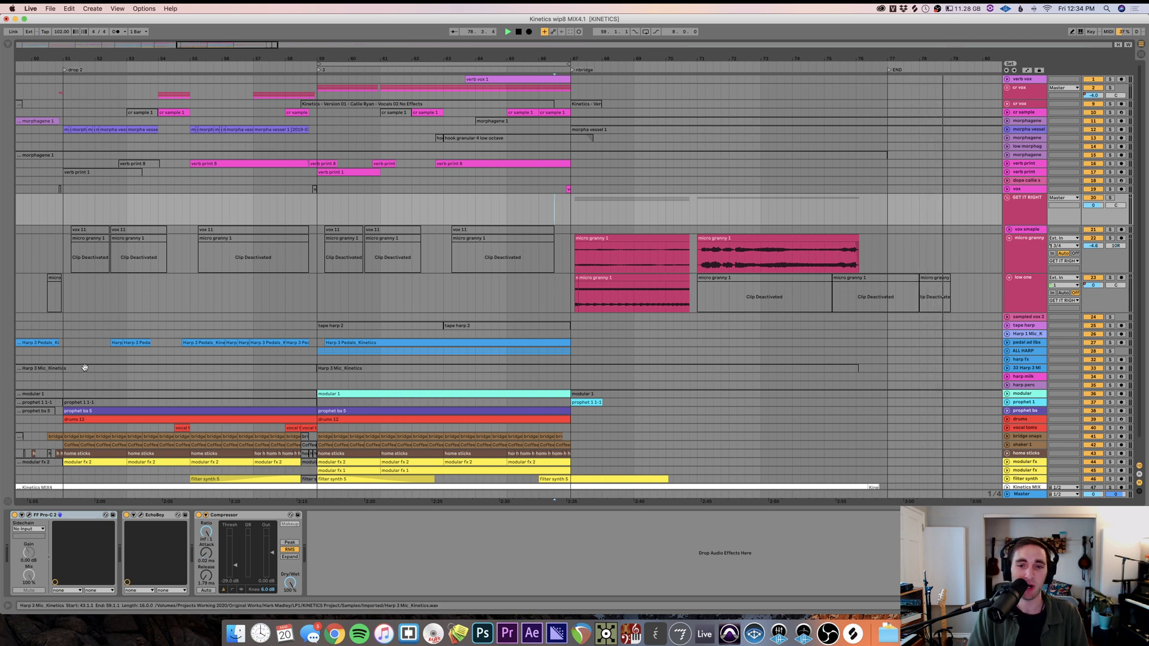
{"action": "key", "text": "super+s"}
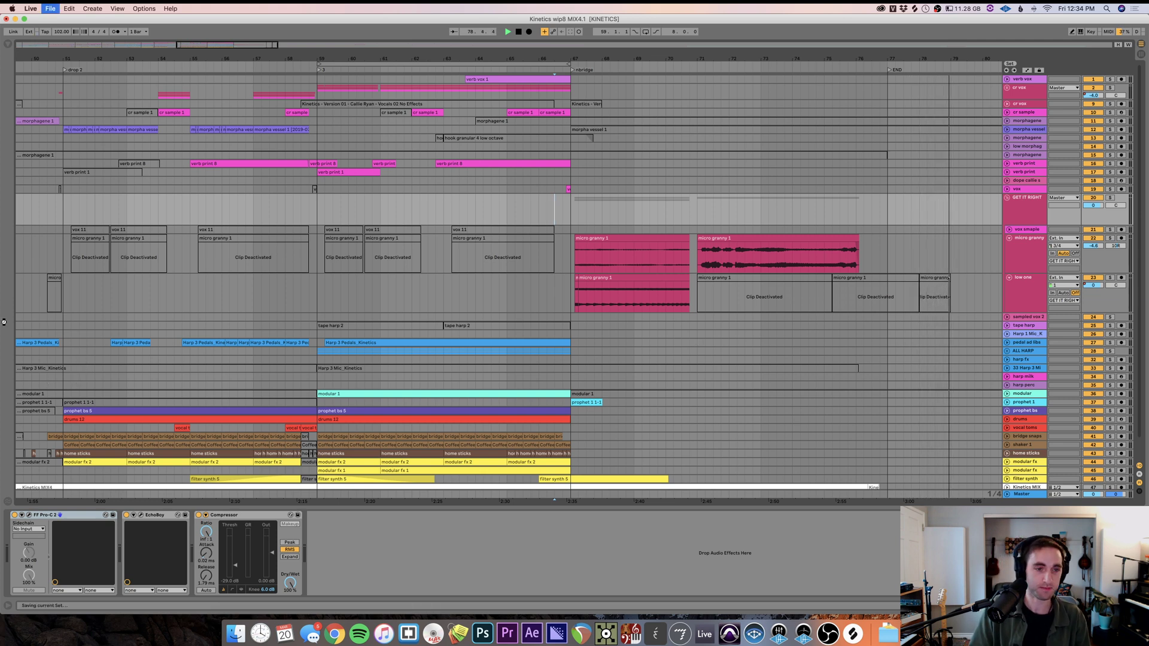
- Show the browser to view the album's project folders, hide it again and stop playback
{"action": "key", "text": "super+alt+b"}
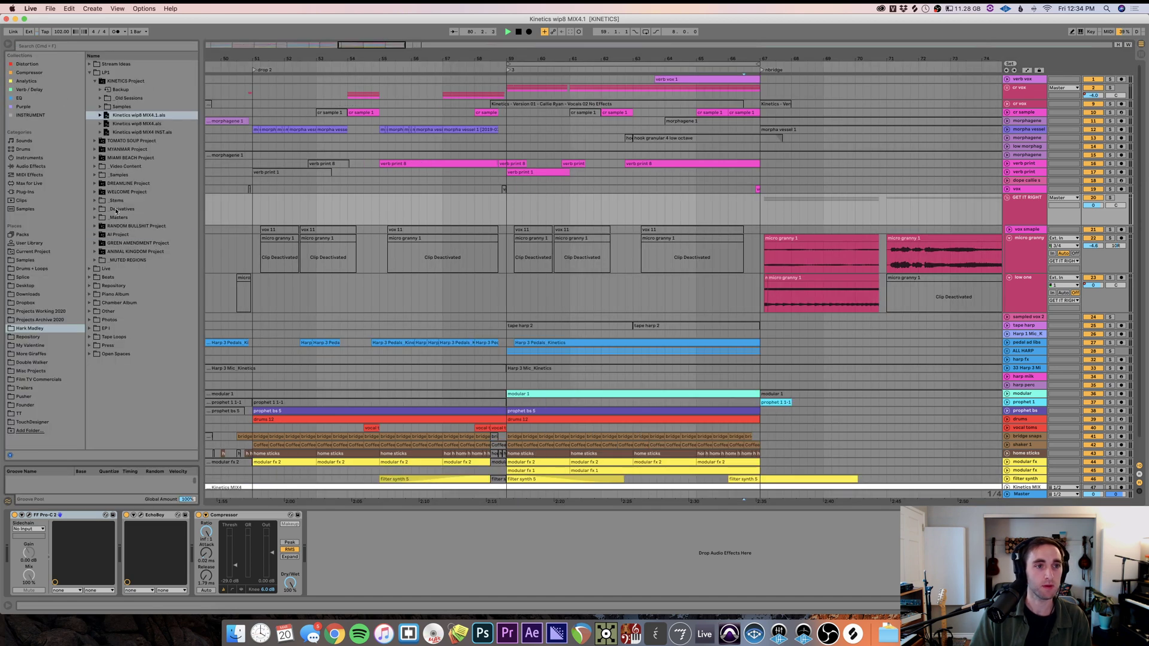
{"action": "key", "text": "super+alt+b"}
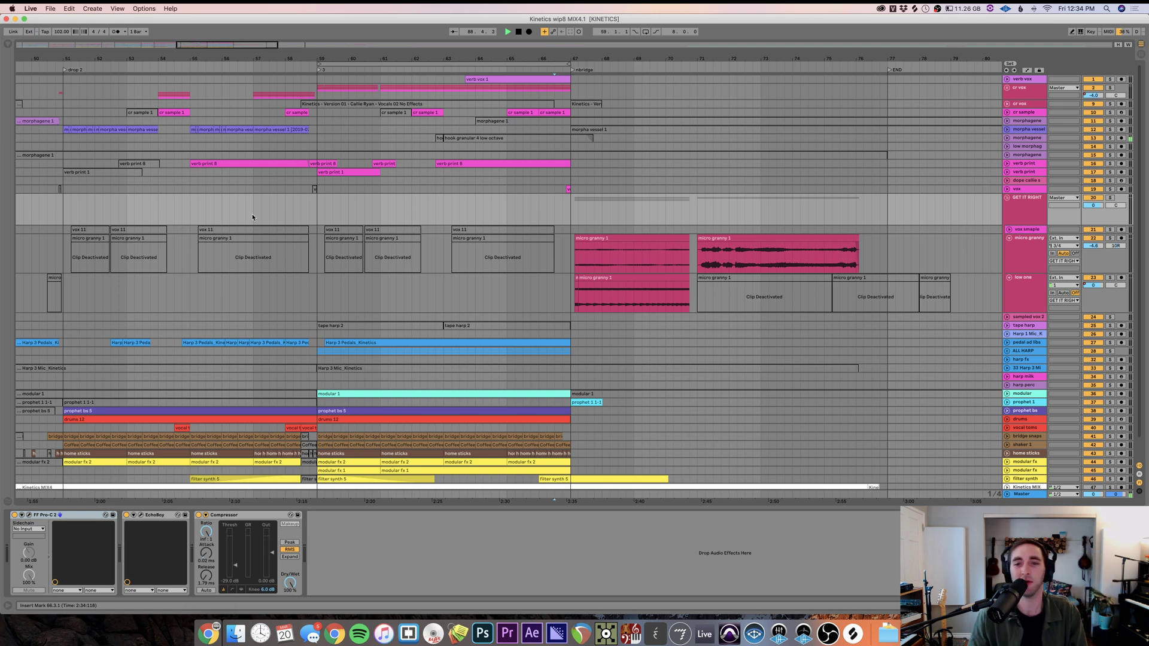
{"action": "key", "text": "space"}
- Unfold the morphagene track holding the hook granular 4 low octave clips beyond the END marker and select a range across them
{"action": "left_click", "coordinate": [903, 255]}
{"action": "key", "text": "minus"}
{"action": "key", "text": "minus"}
{"action": "scroll", "coordinate": [900, 257], "scroll_direction": "right", "scroll_amount": 1}
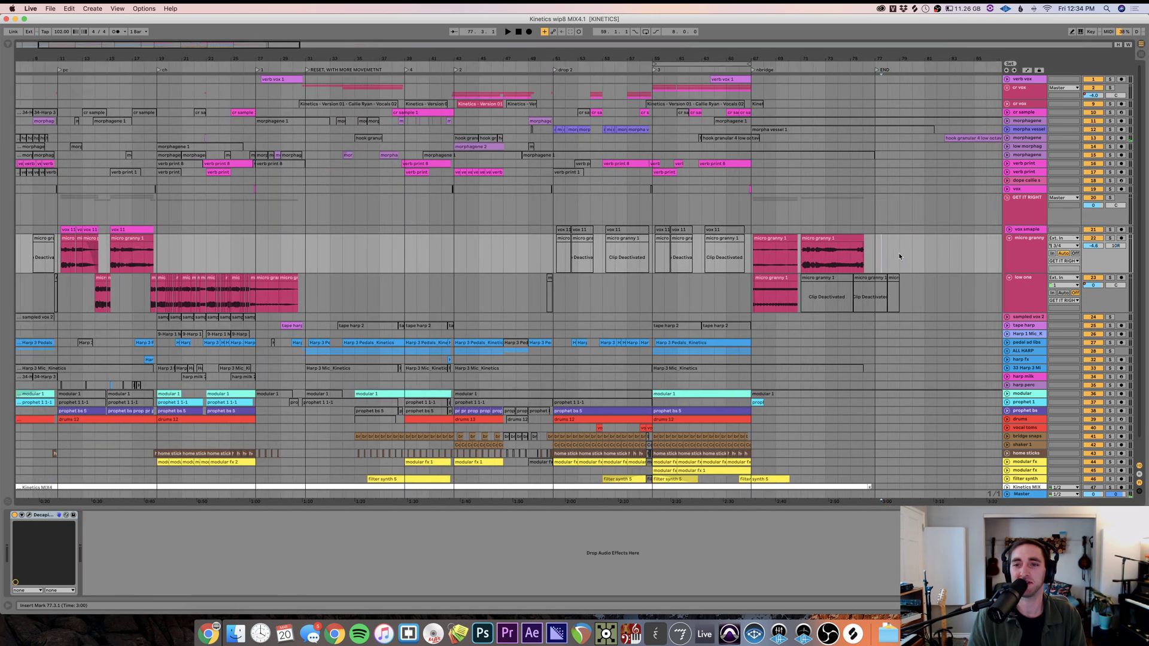
{"action": "scroll", "coordinate": [899, 256], "scroll_direction": "right", "scroll_amount": 15}
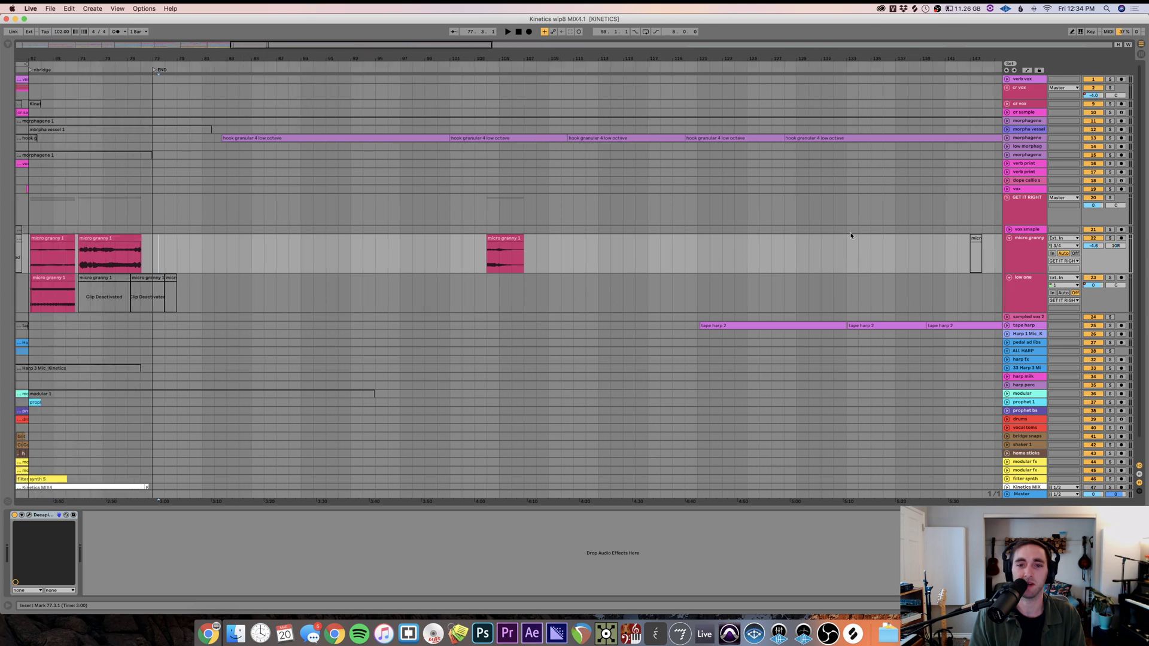
{"action": "left_click", "coordinate": [1008, 138]}
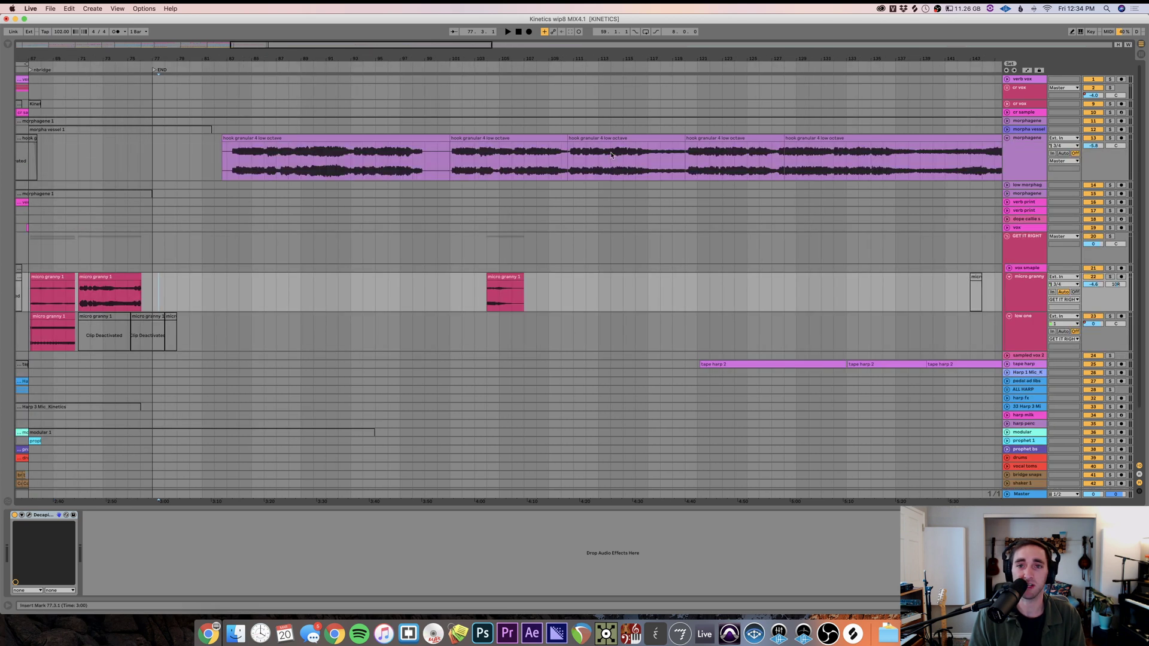
{"action": "left_click_drag", "start_coordinate": [228, 158], "coordinate": [838, 178]}
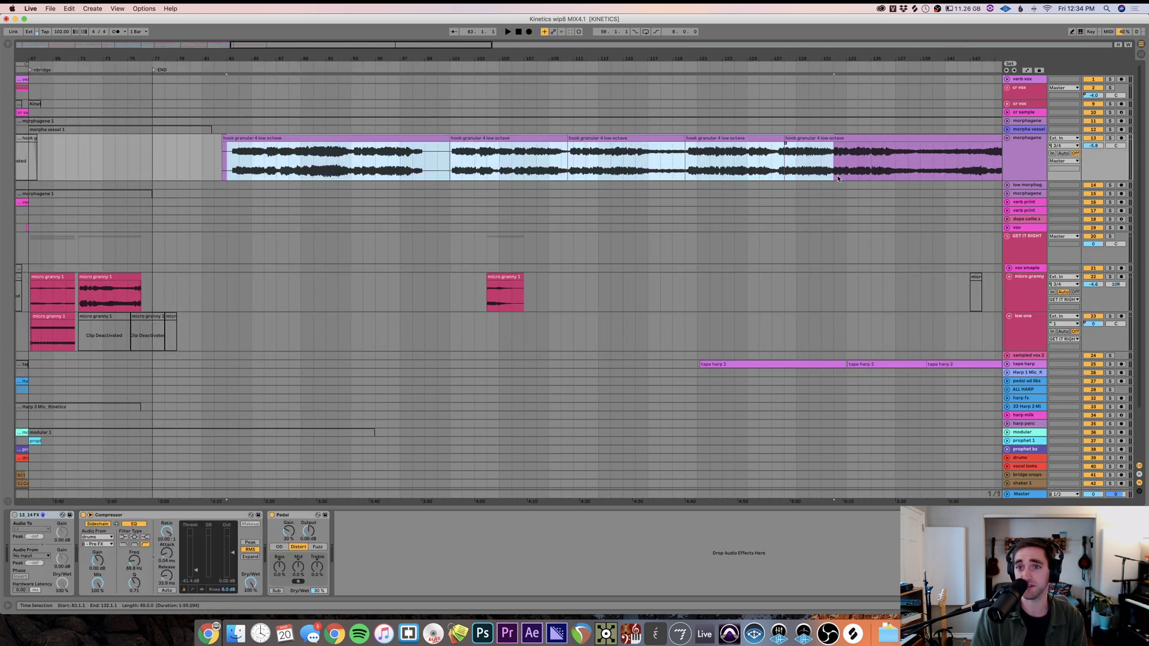
- Solo the unfolded morphagene track and play its leftover granular clips from bar 85
{"action": "left_click", "coordinate": [1110, 137]}
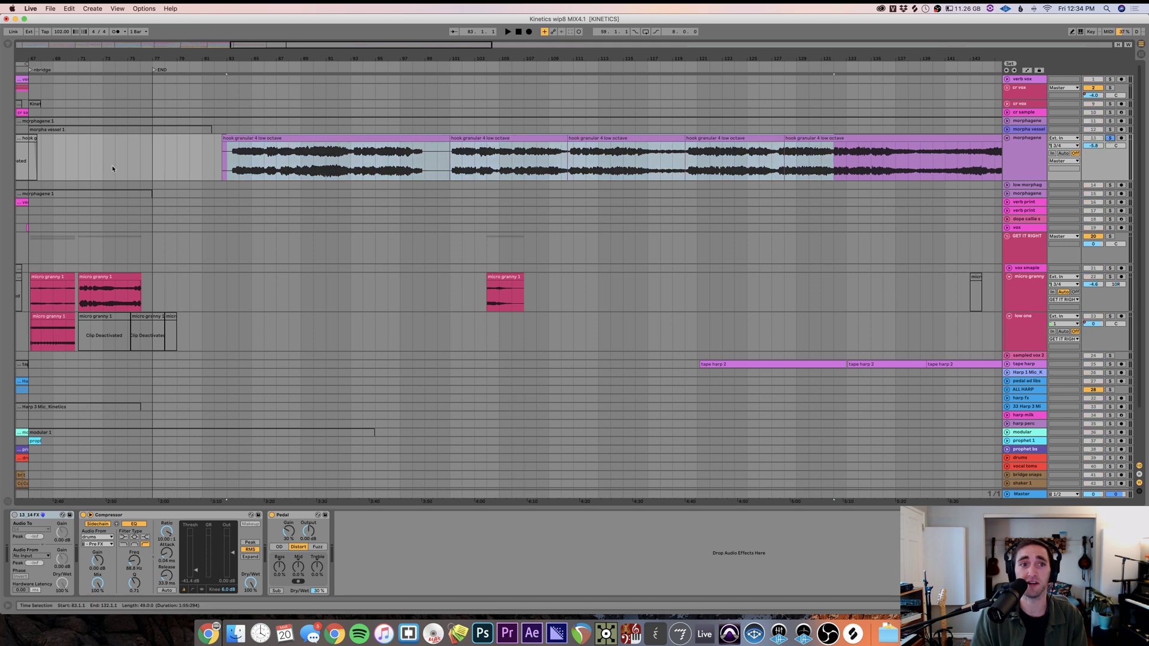
{"action": "key", "text": "space"}
{"action": "left_click", "coordinate": [250, 163]}
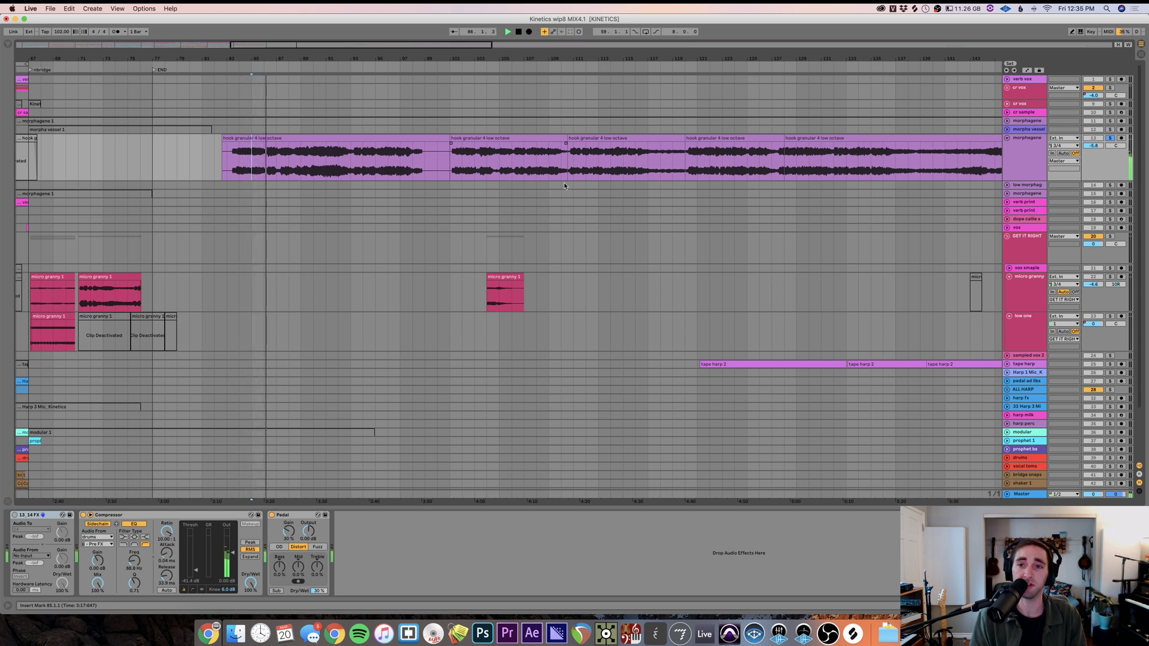
{"action": "left_click", "coordinate": [882, 172]}
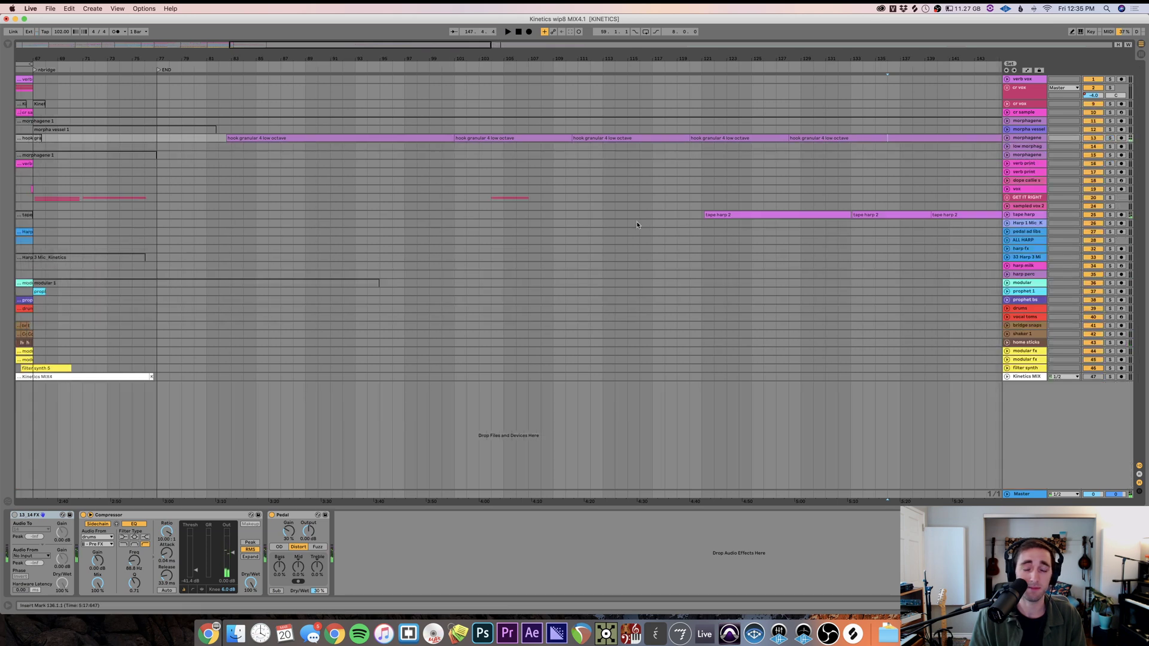
- Quit Live and save the changes to the Kinetics wip8 MIX4.1 set
{"action": "scroll", "coordinate": [638, 225], "scroll_direction": "left", "scroll_amount": 10}
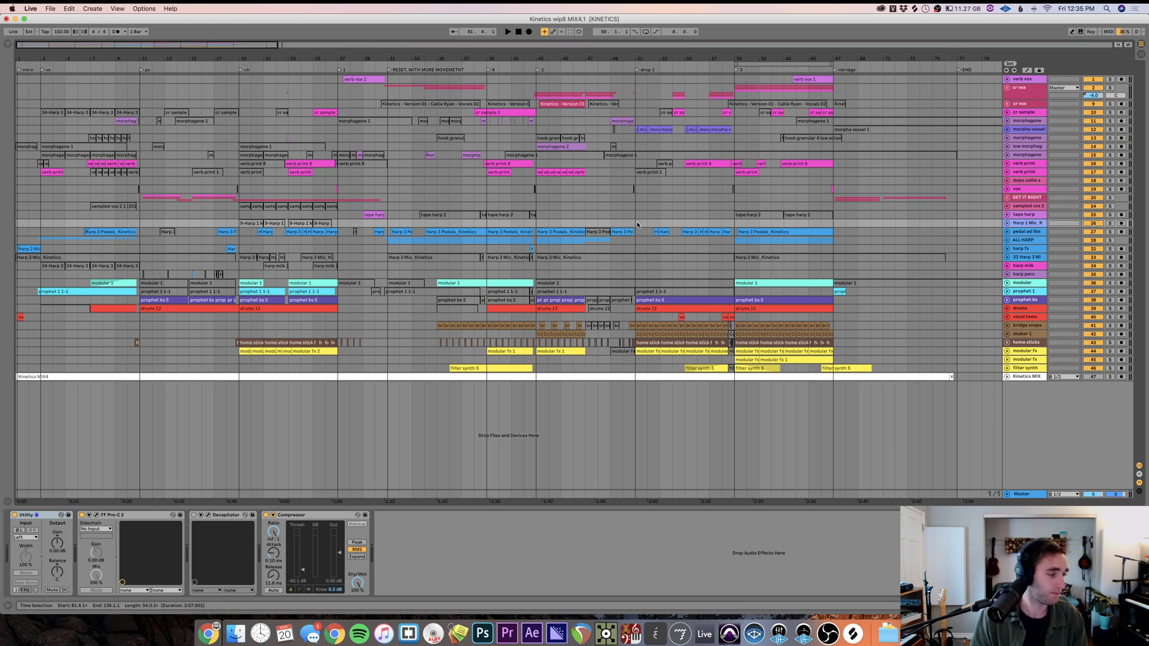
{"action": "key", "text": "super+q"}
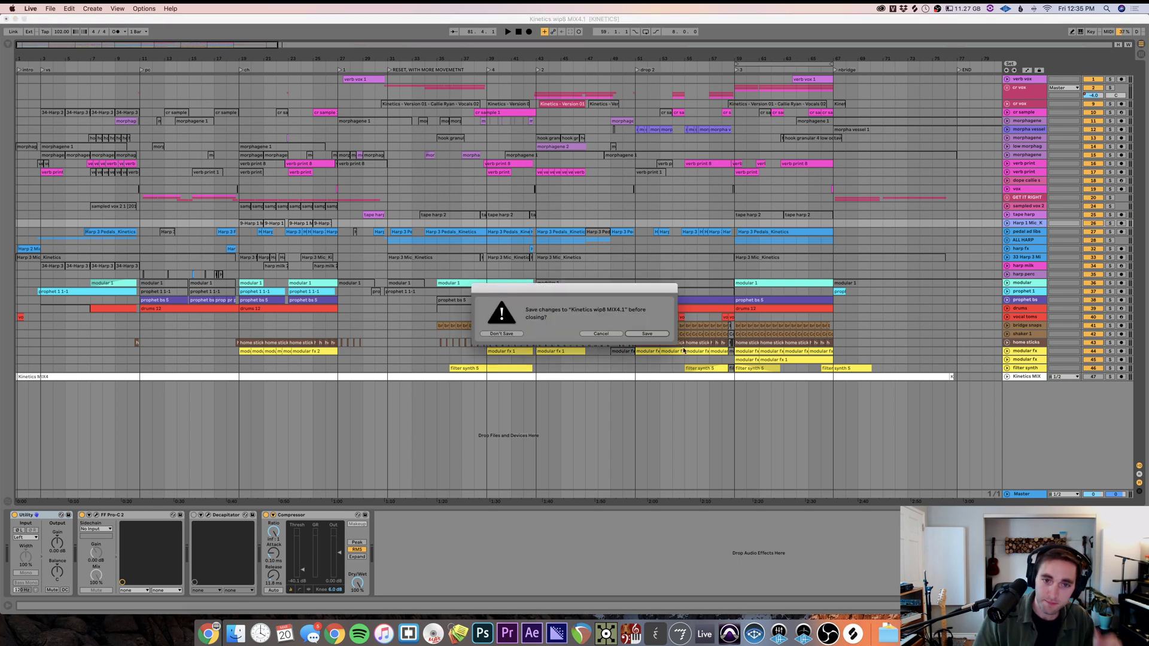
{"action": "left_click", "coordinate": [644, 333]}
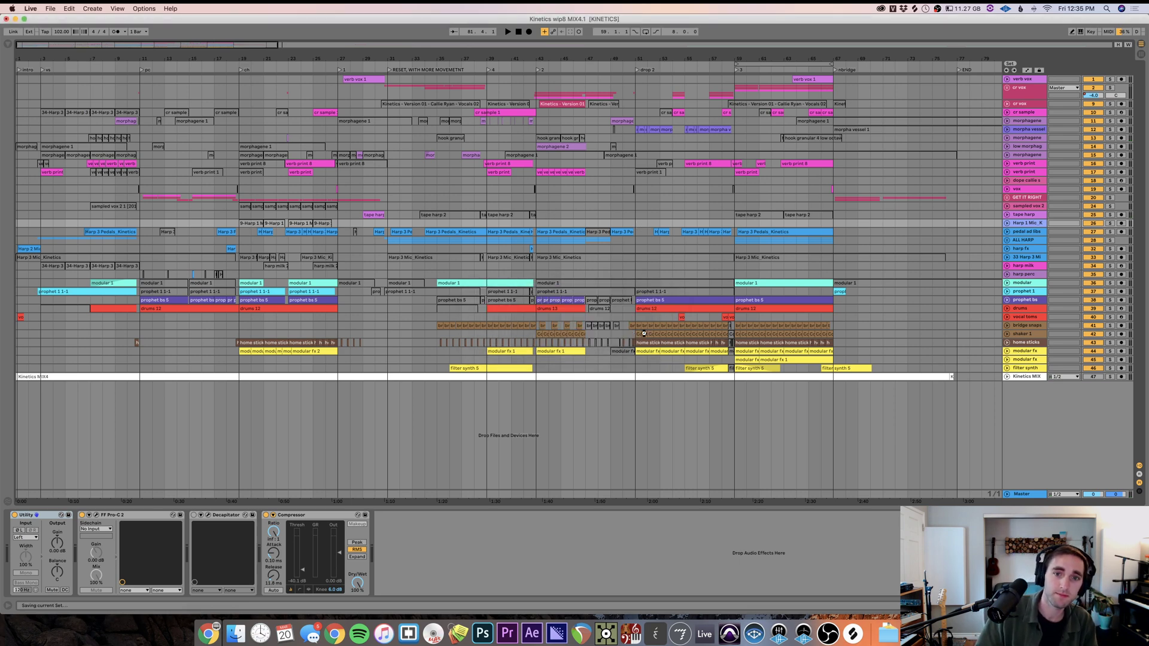